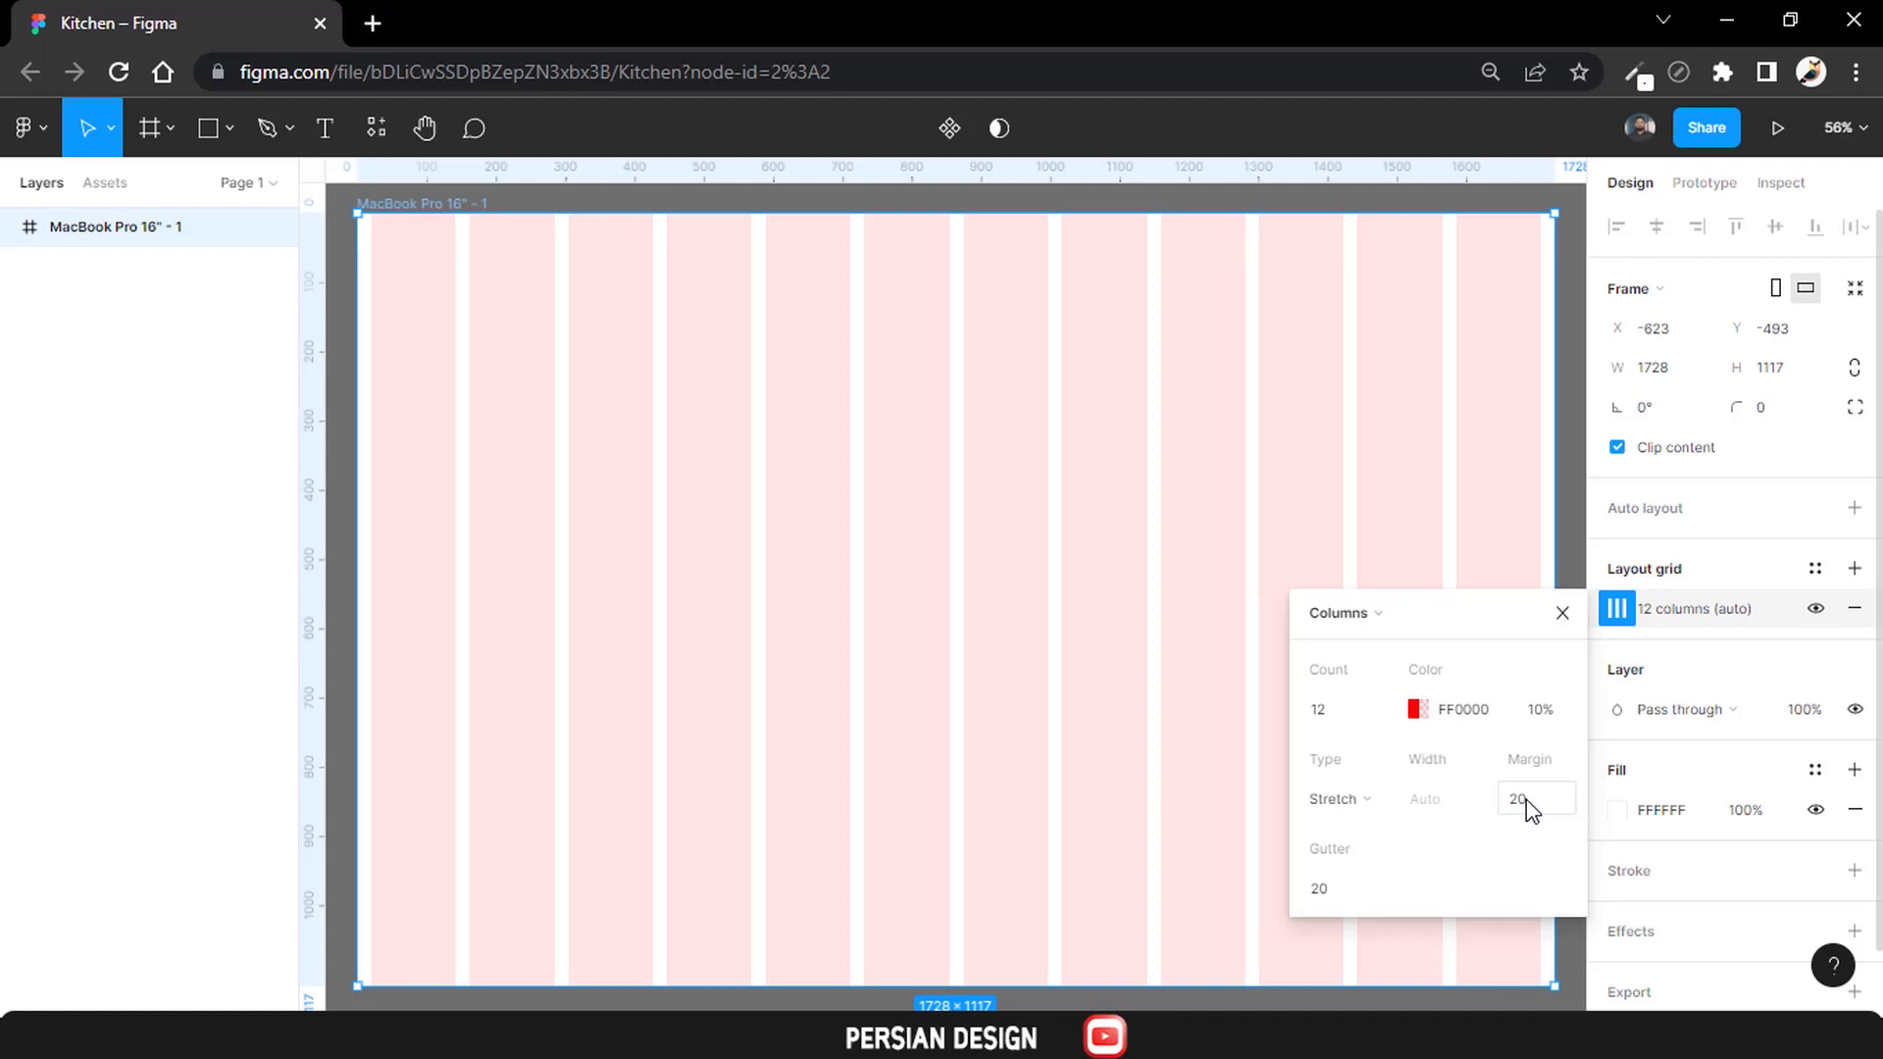
Set the margin of the frame's 12-column layout grid to 60.
type("50")
key("Return")
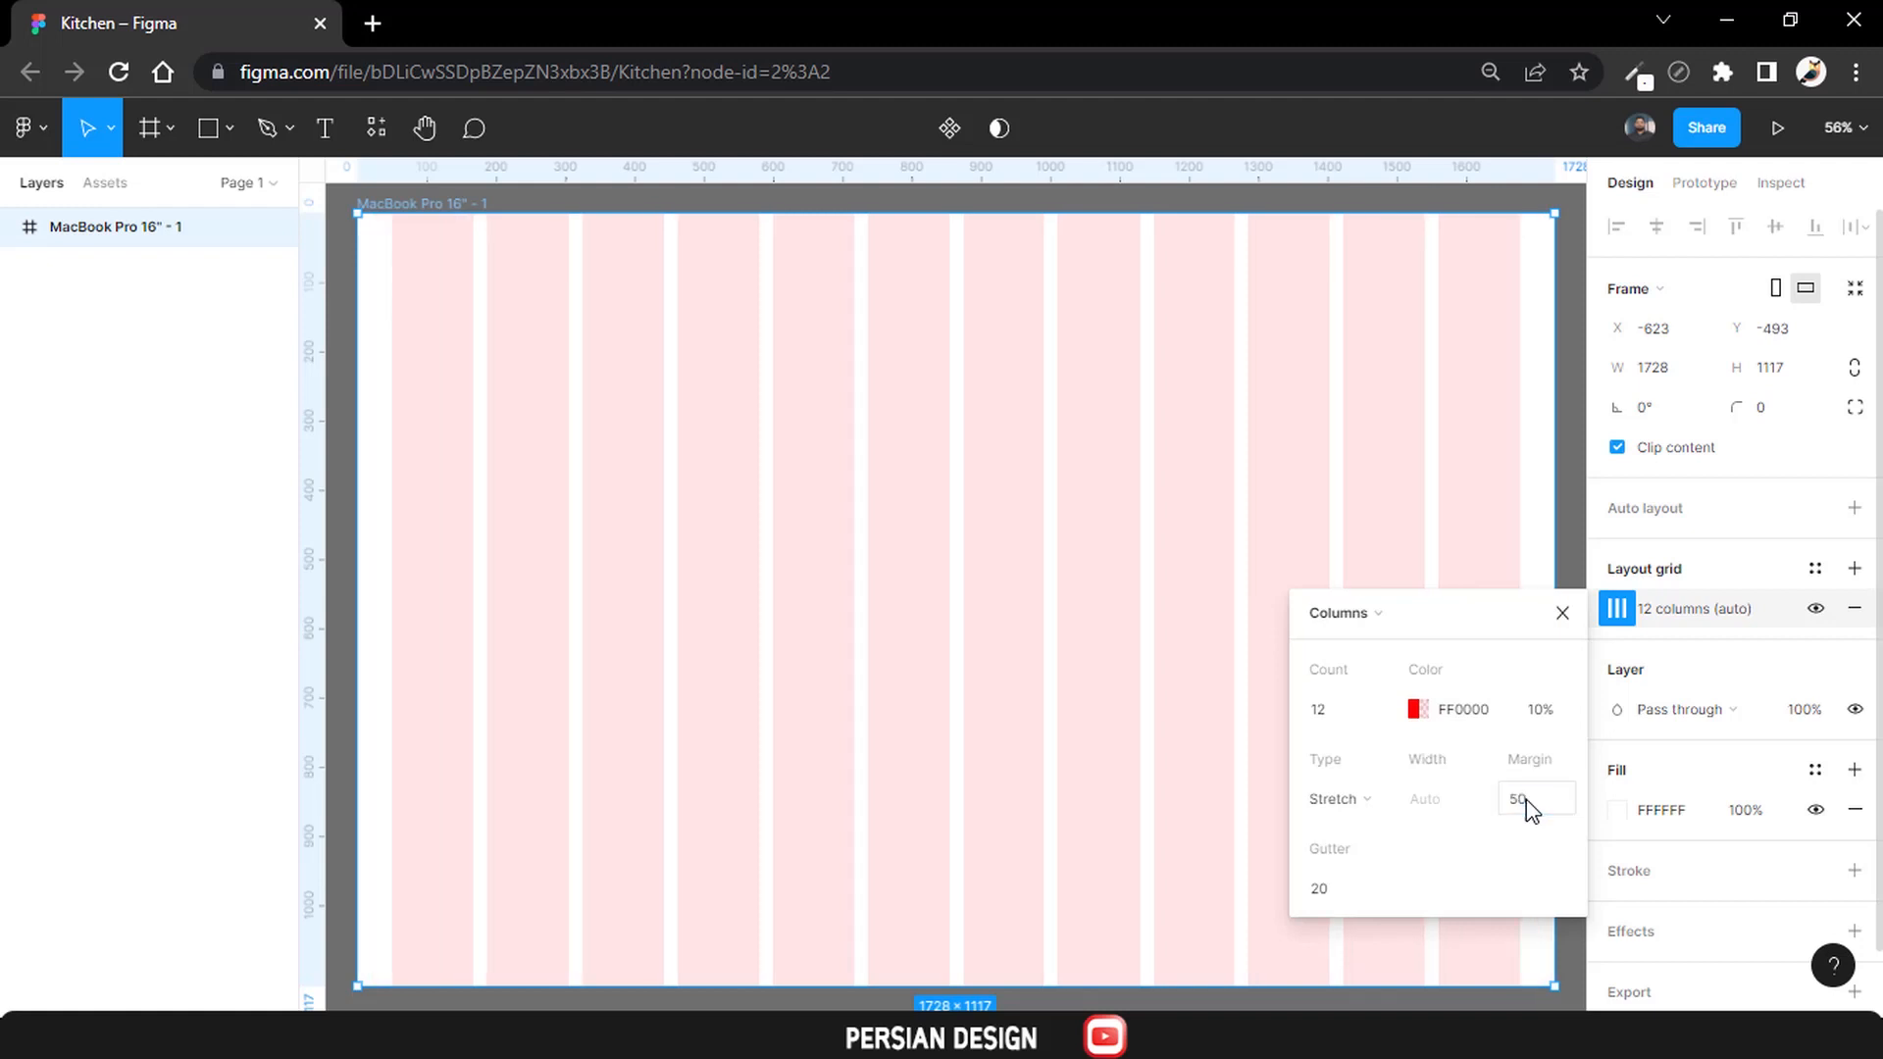
left_click(1526, 799)
type("60")
key("Return")
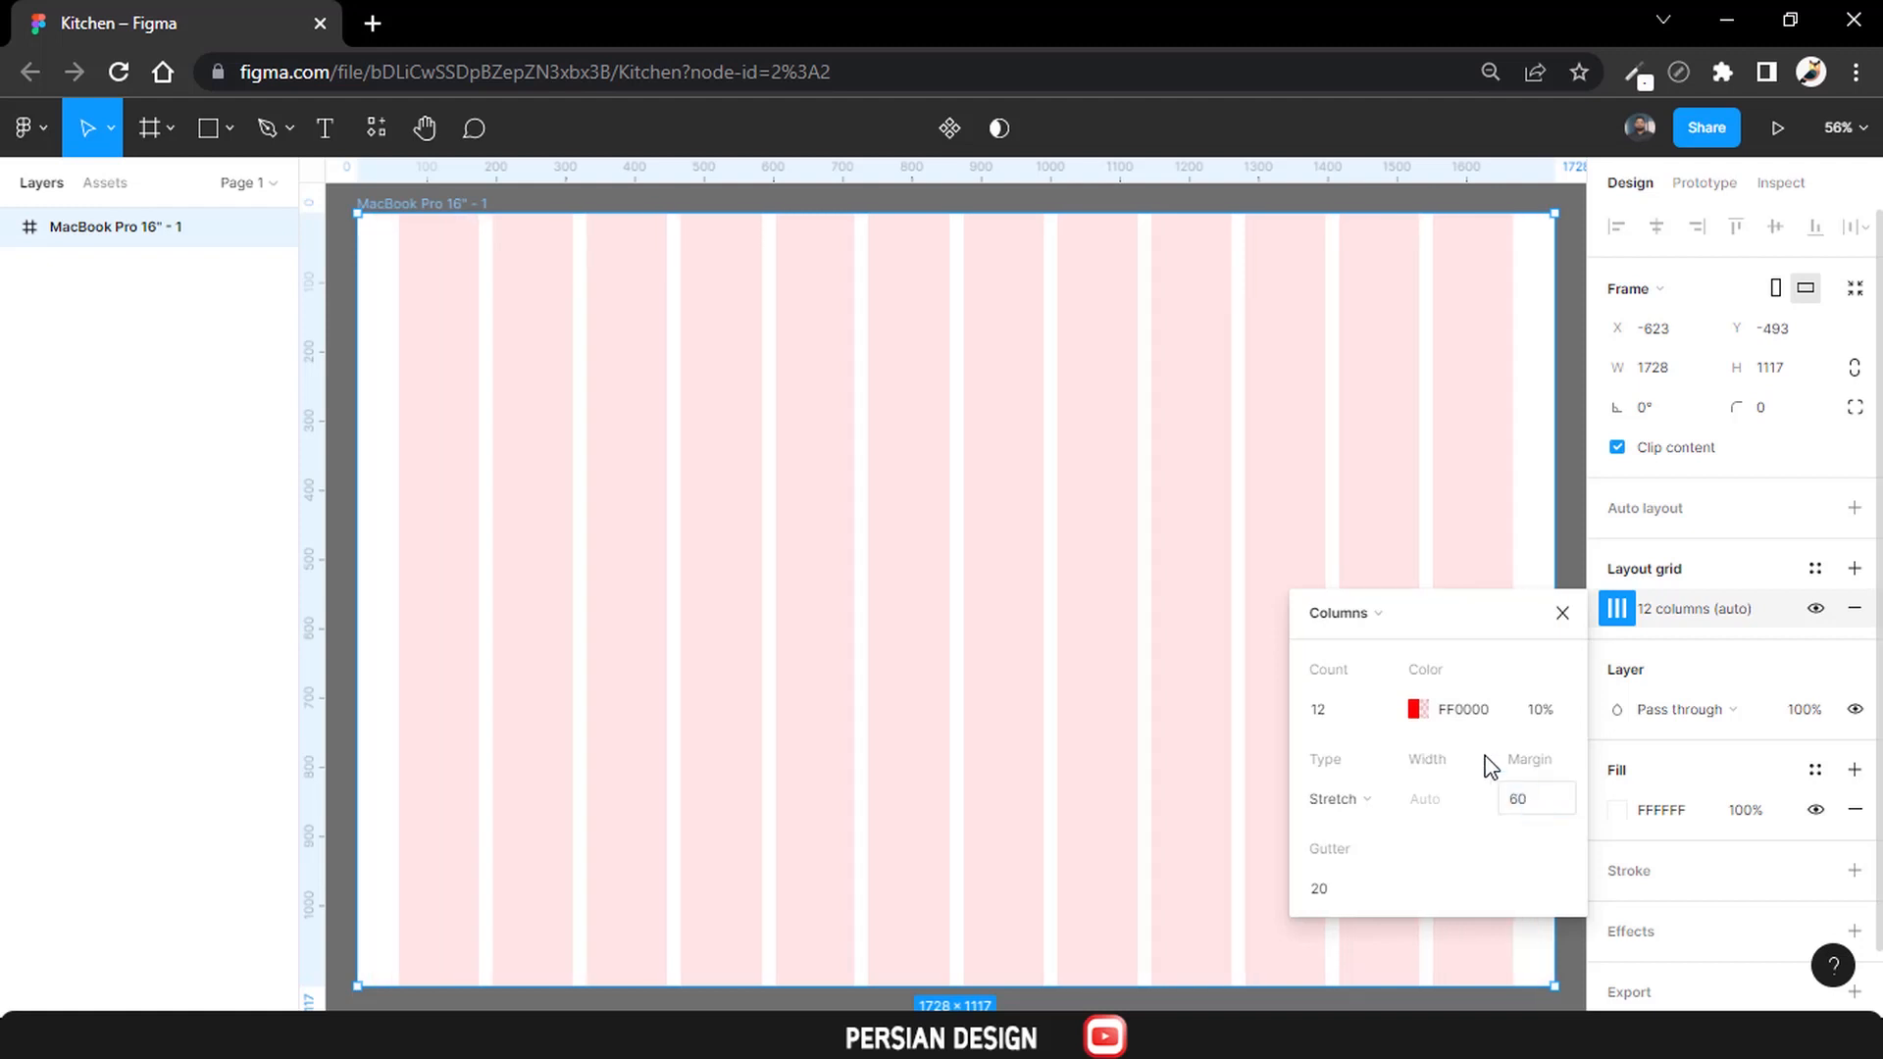
Recolor the column grid to blue 0085FF and set its gutter to 15.
left_click(1415, 710)
left_click_drag(1174, 725, 1183, 723)
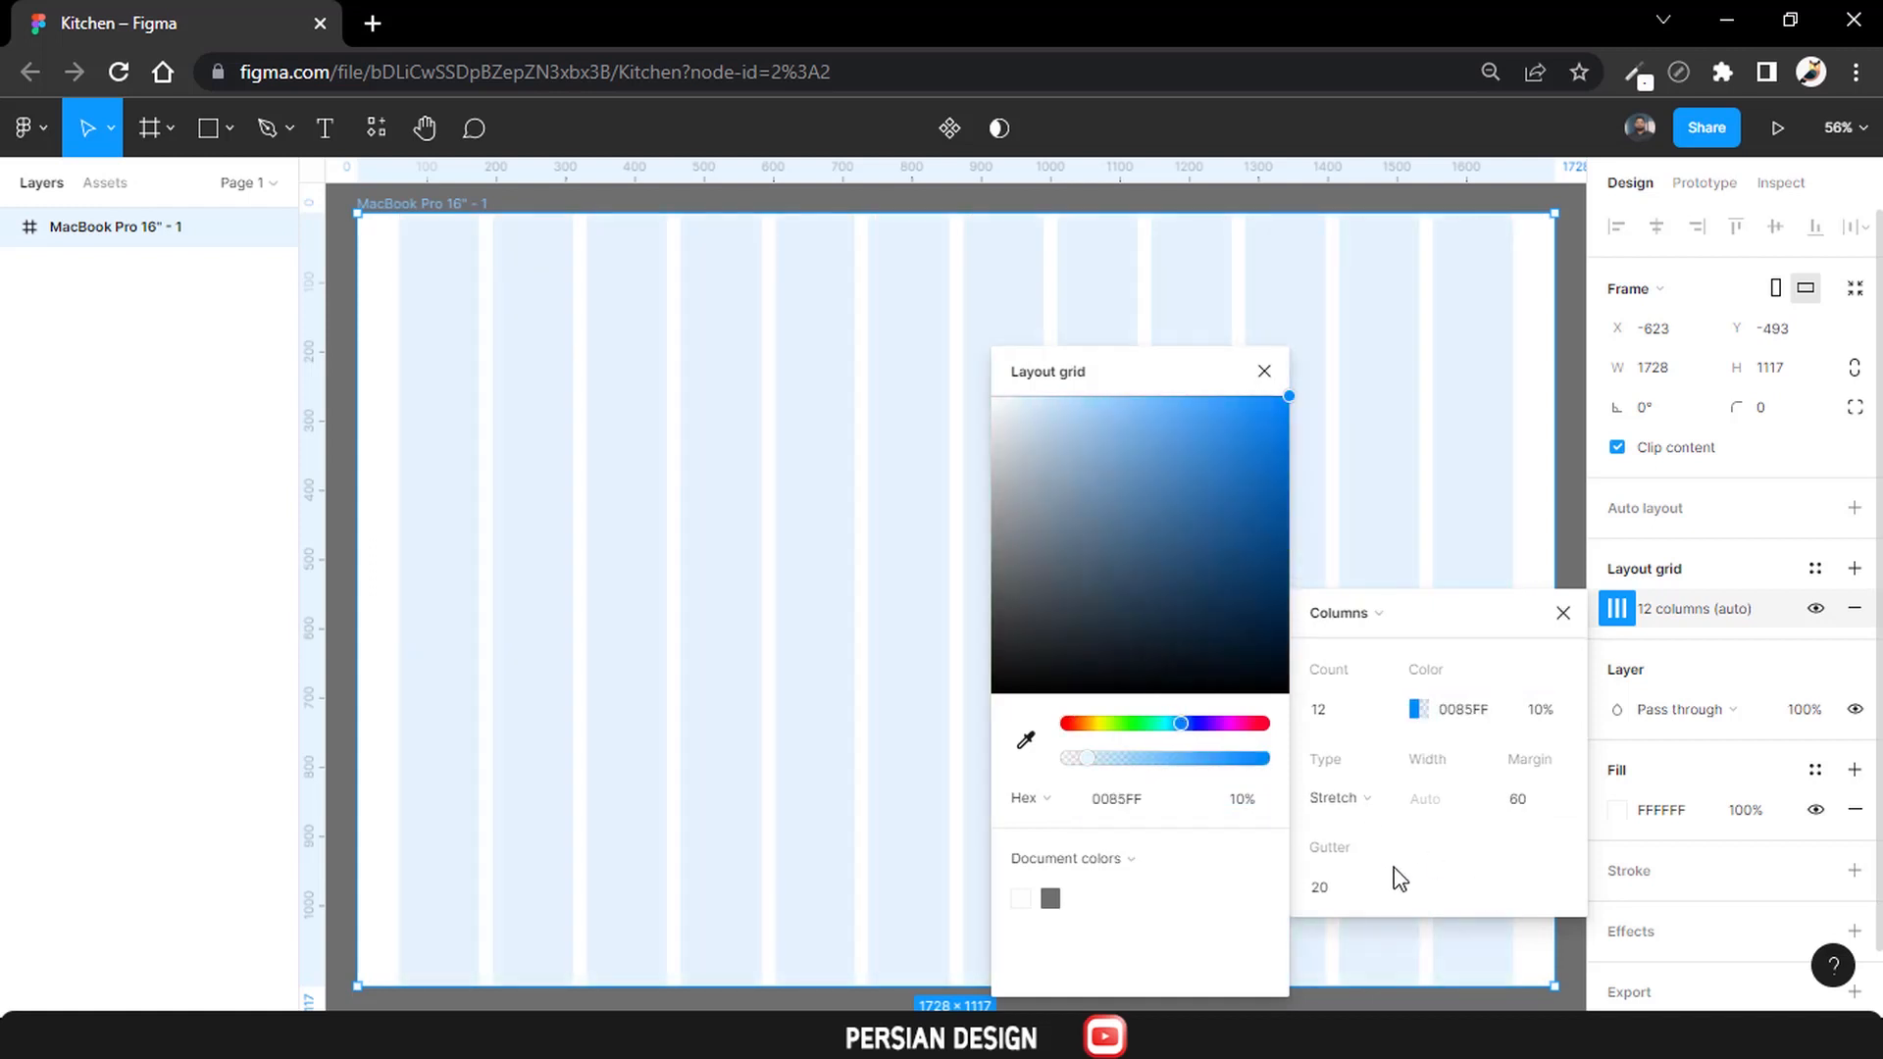
left_click(1264, 372)
left_click(1324, 888)
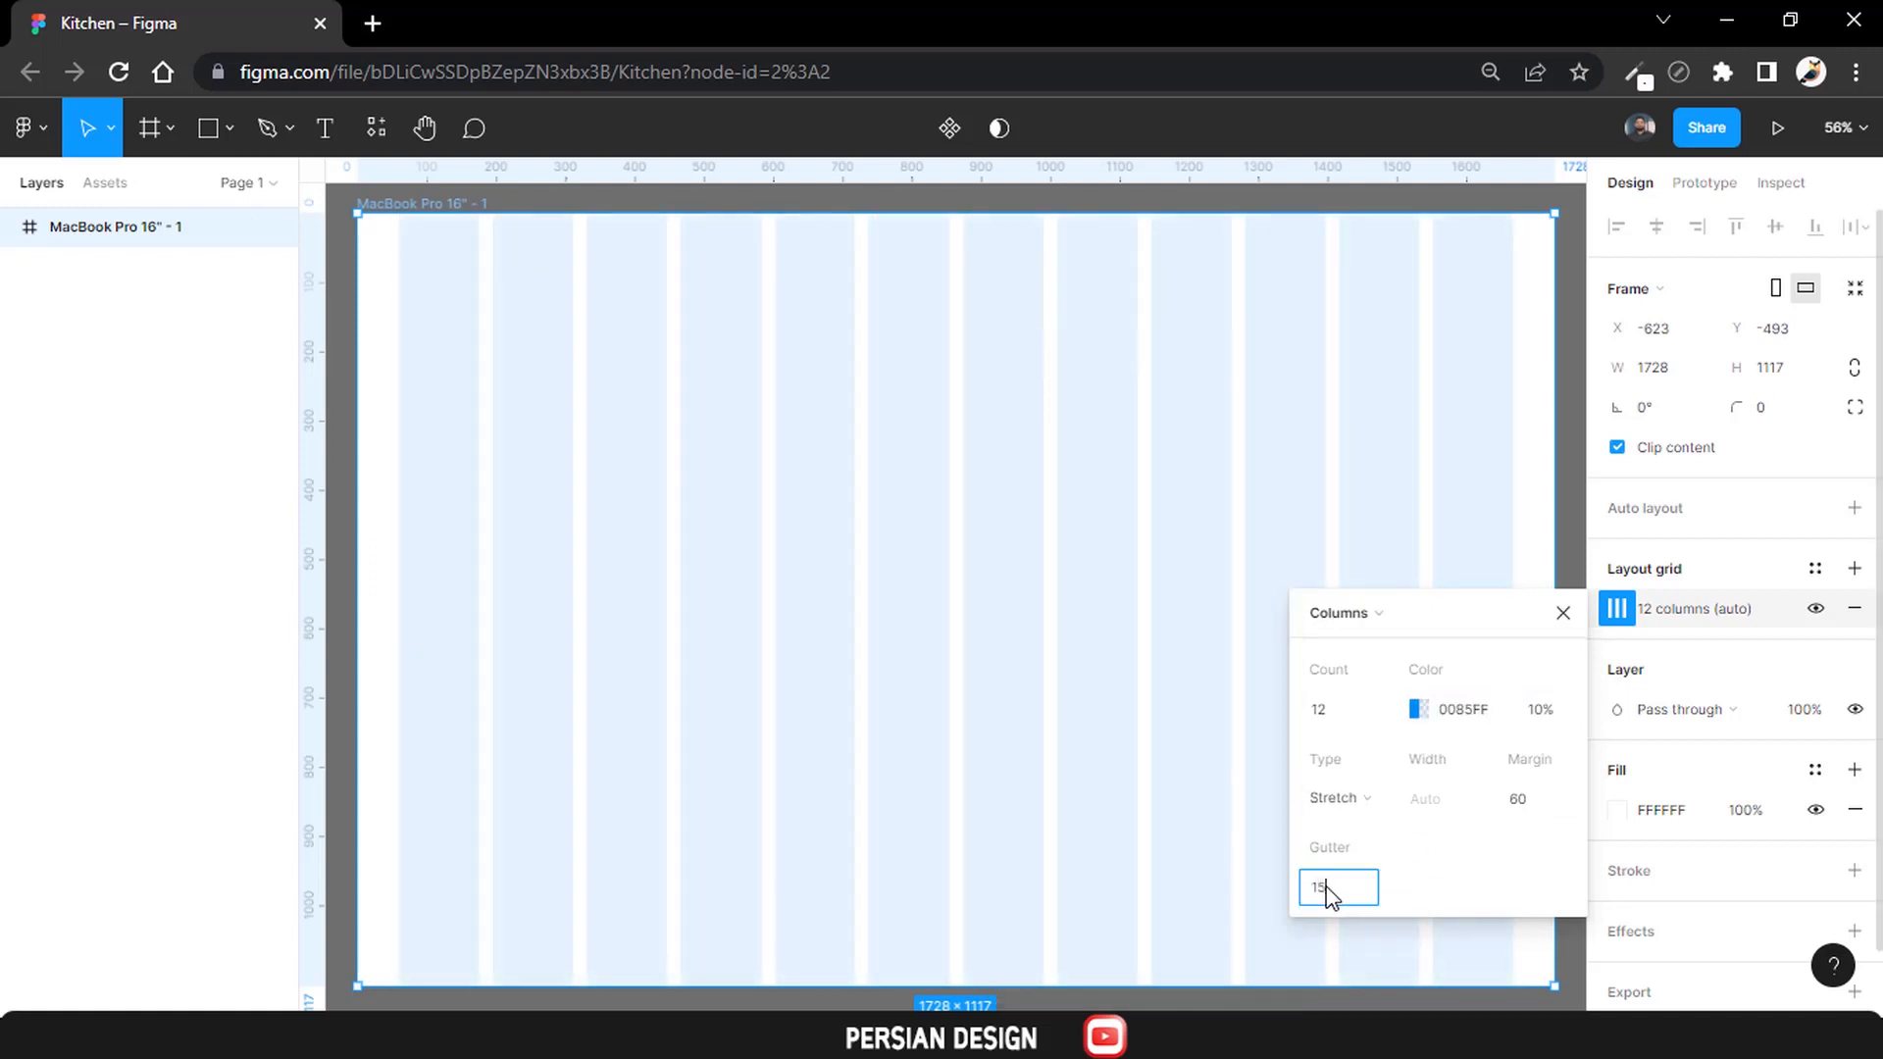
key("Return")
left_click(1563, 613)
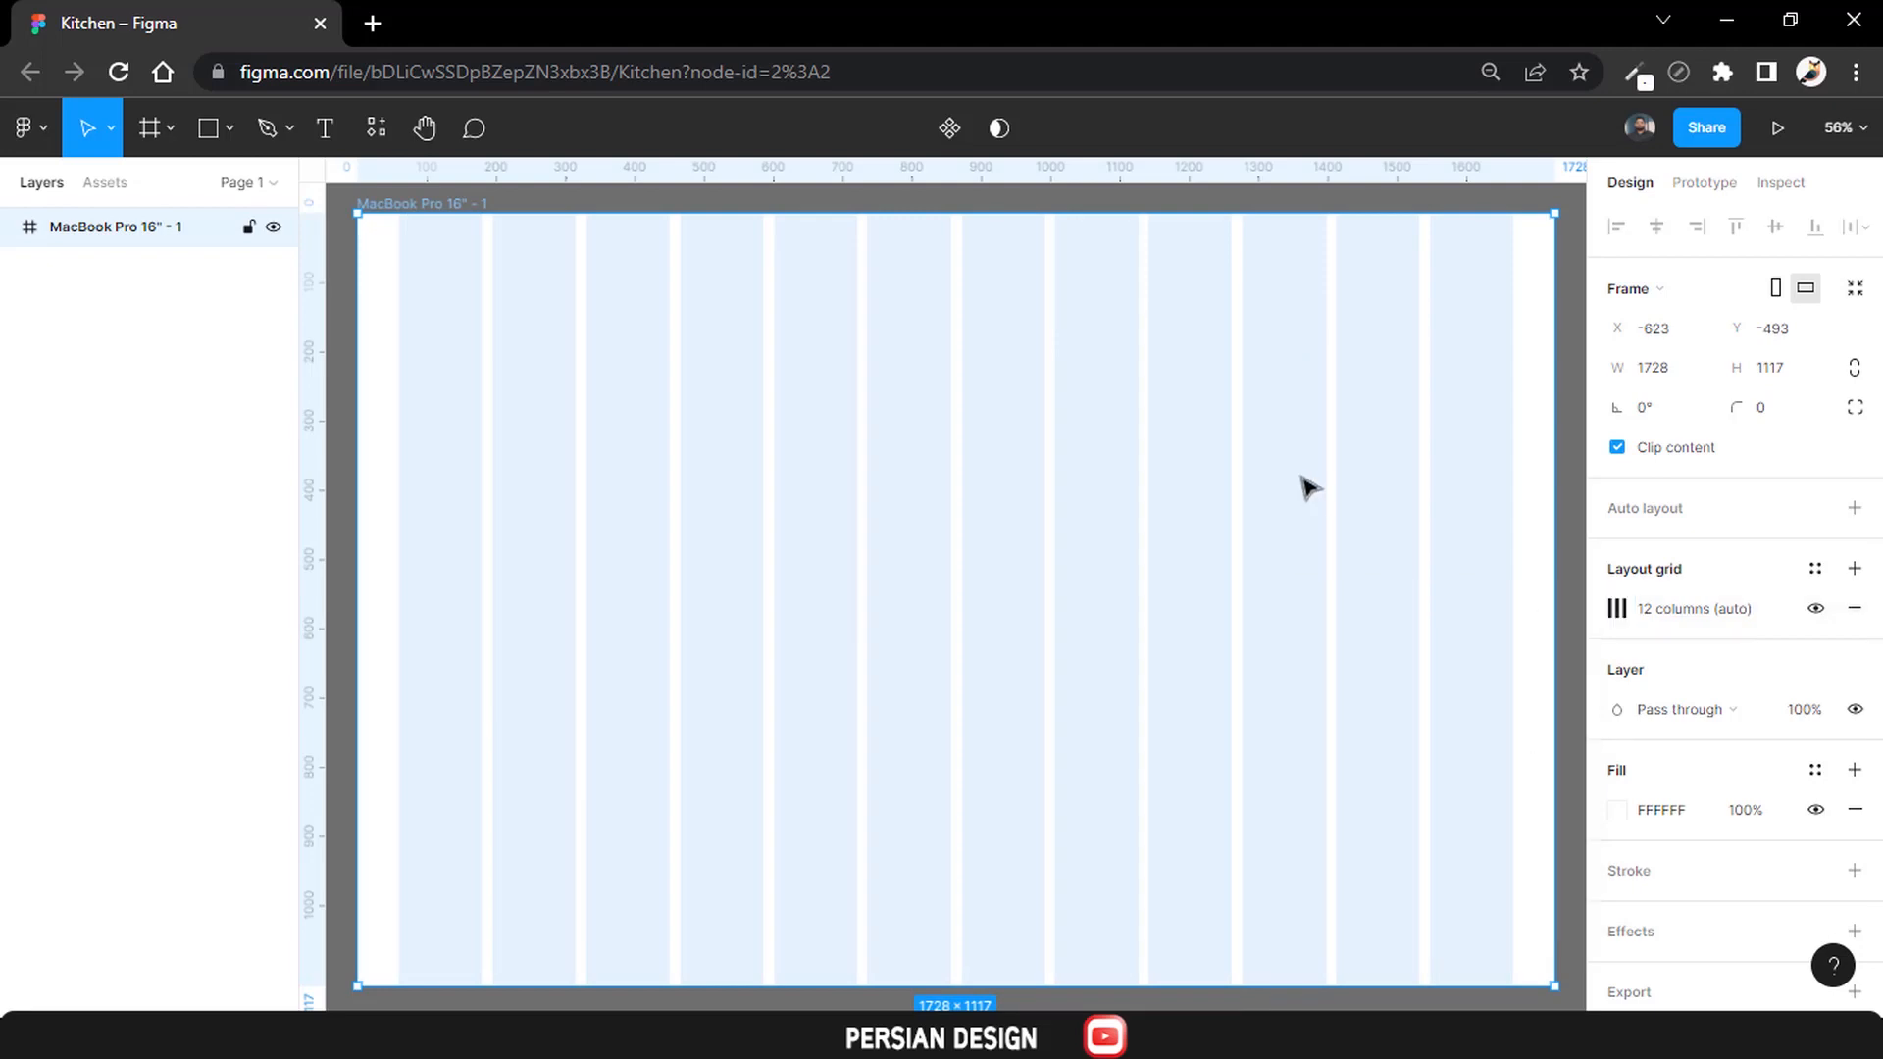
Place horizontal ruler guides across the frame, near its top edge and near its bottom edge.
key("shift+1")
left_click_drag(621, 169, 639, 925)
Add the text "My Kithcen" in the frame's upper-left corner, just below the upper guide.
left_click(324, 129)
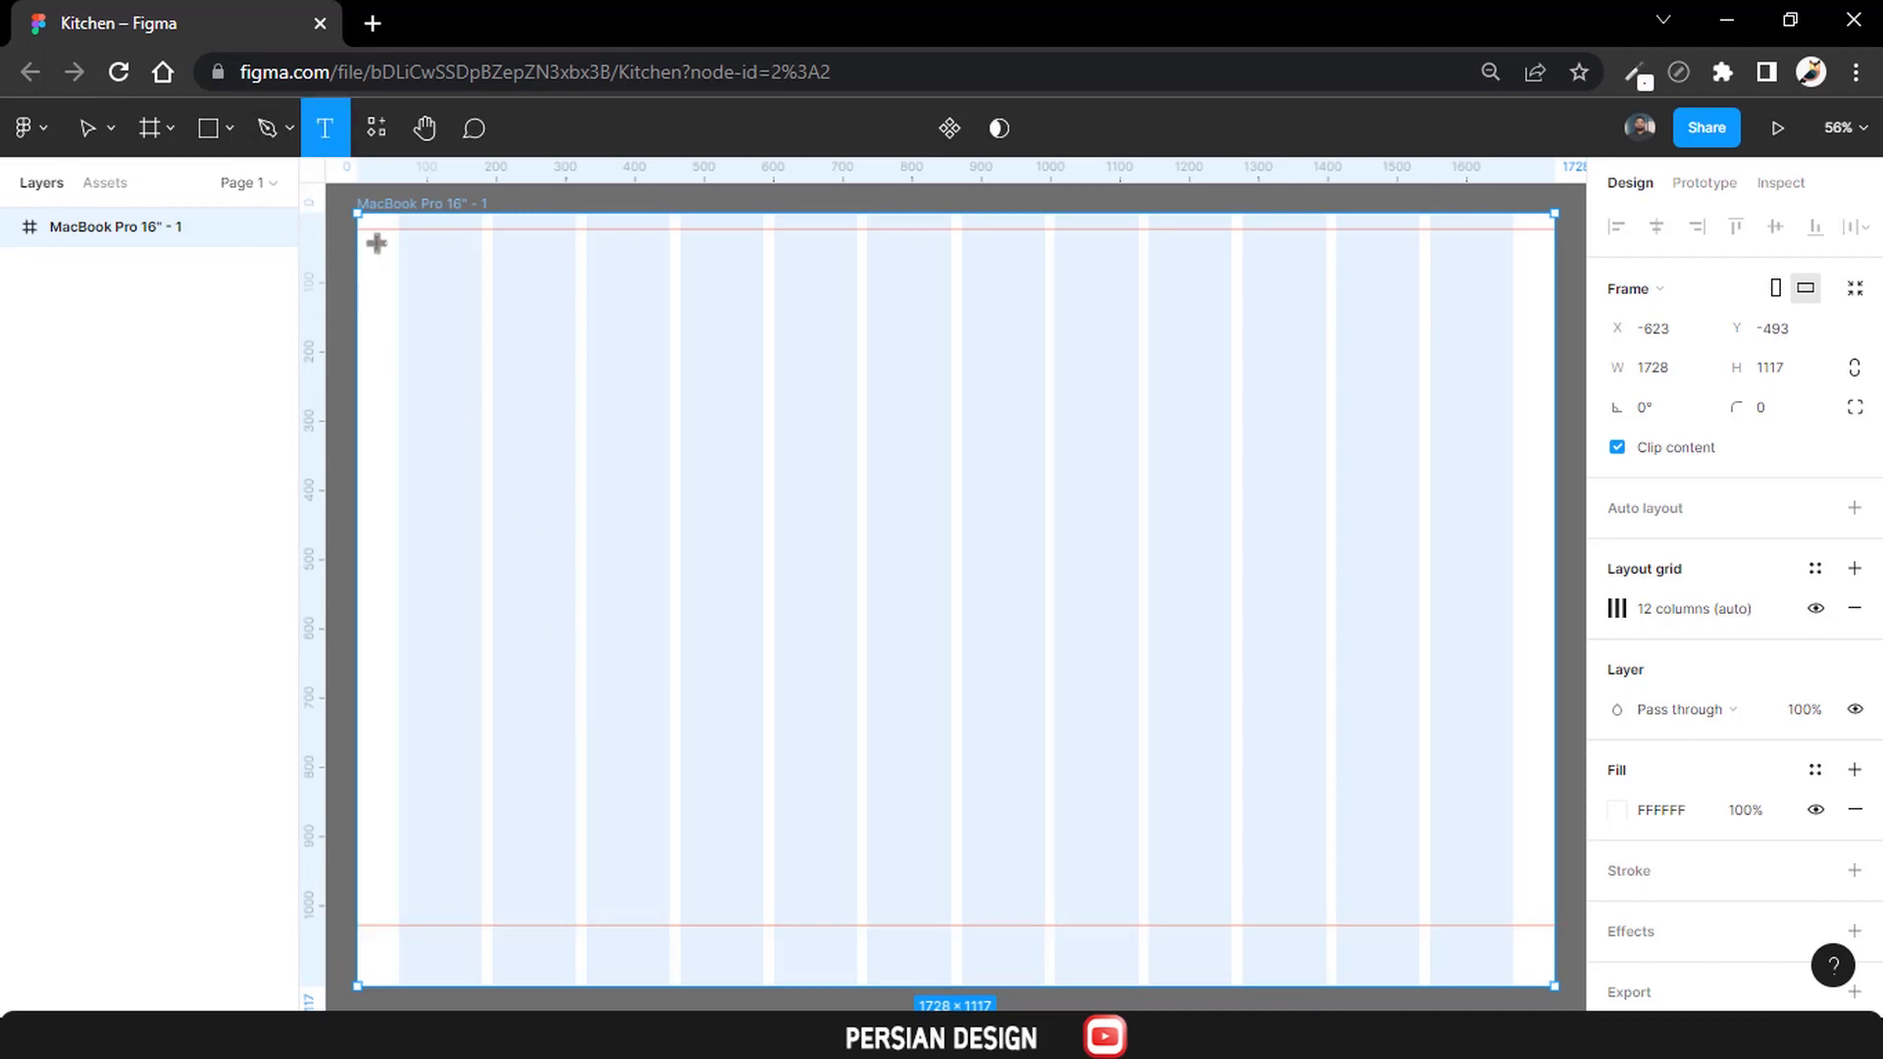
left_click(370, 232)
type("My Kithcen")
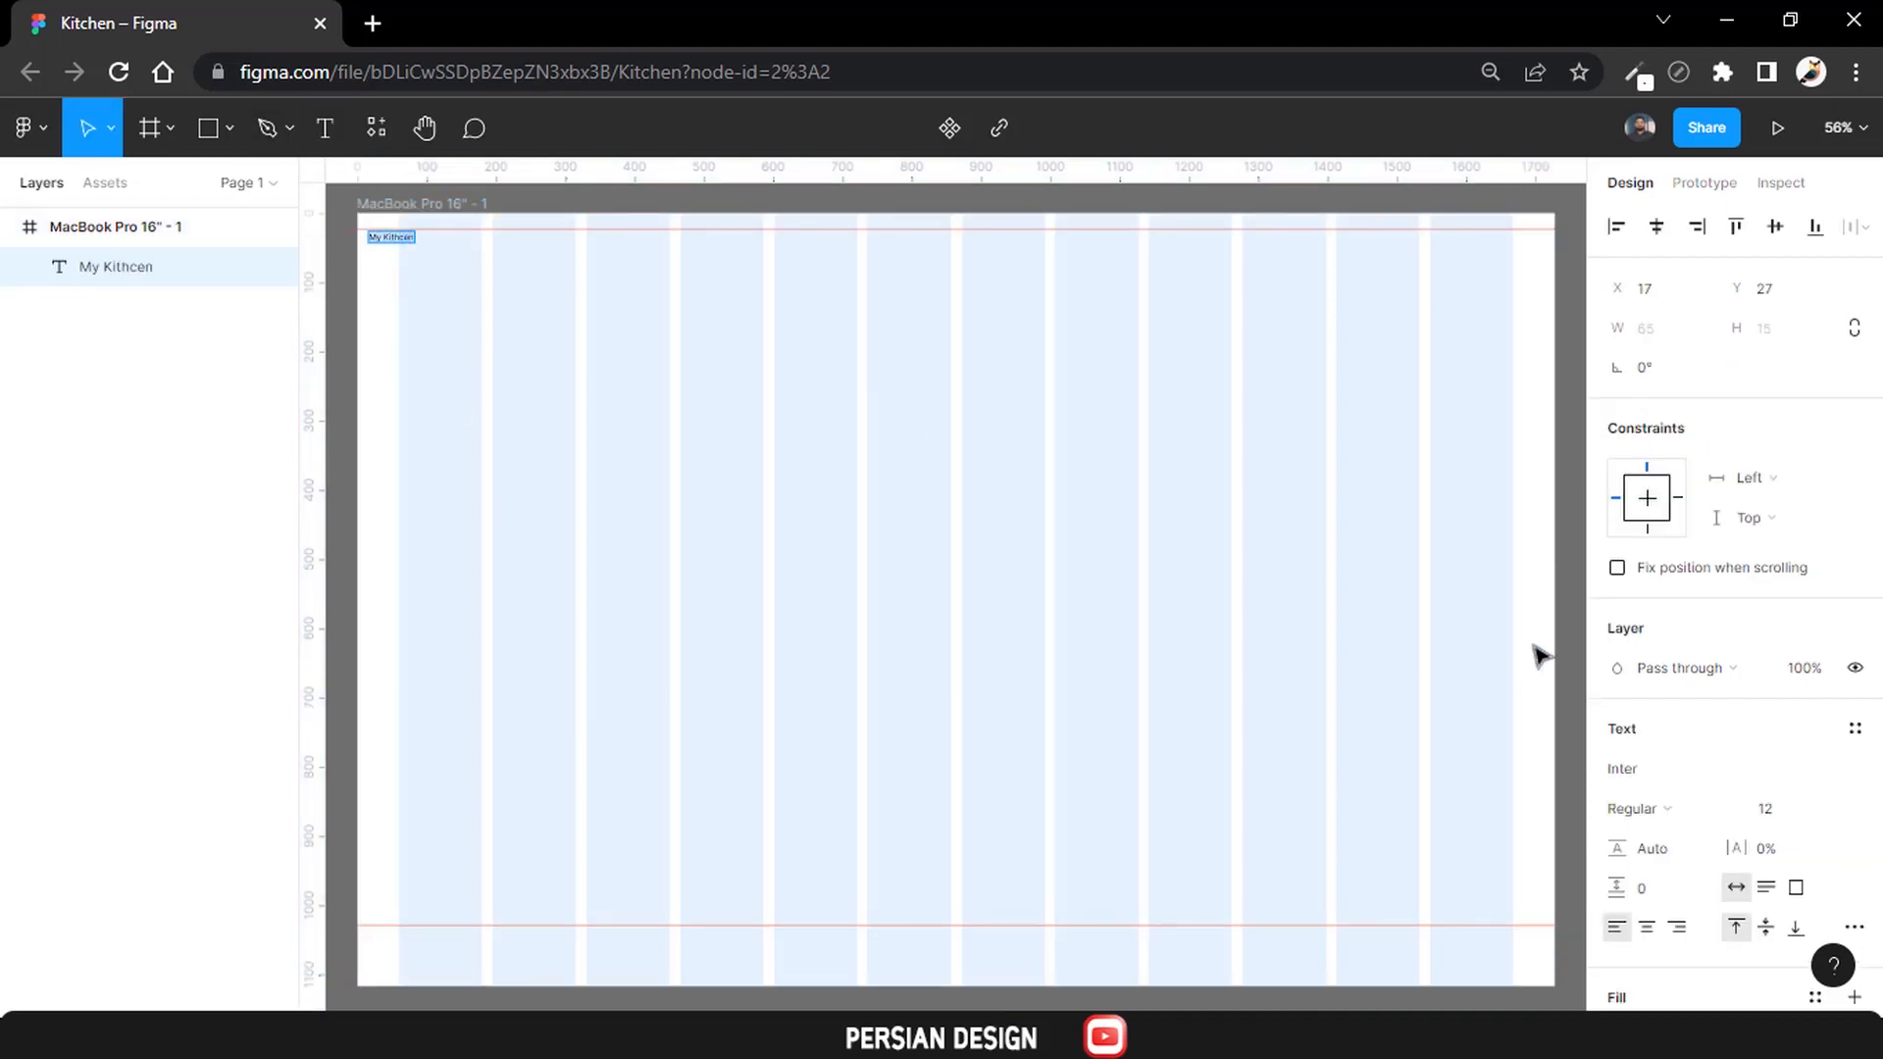
Set the "My Kithcen" text to the Roboto font in Bold weight.
scroll(1745, 588, "down", 3)
left_click(1679, 508)
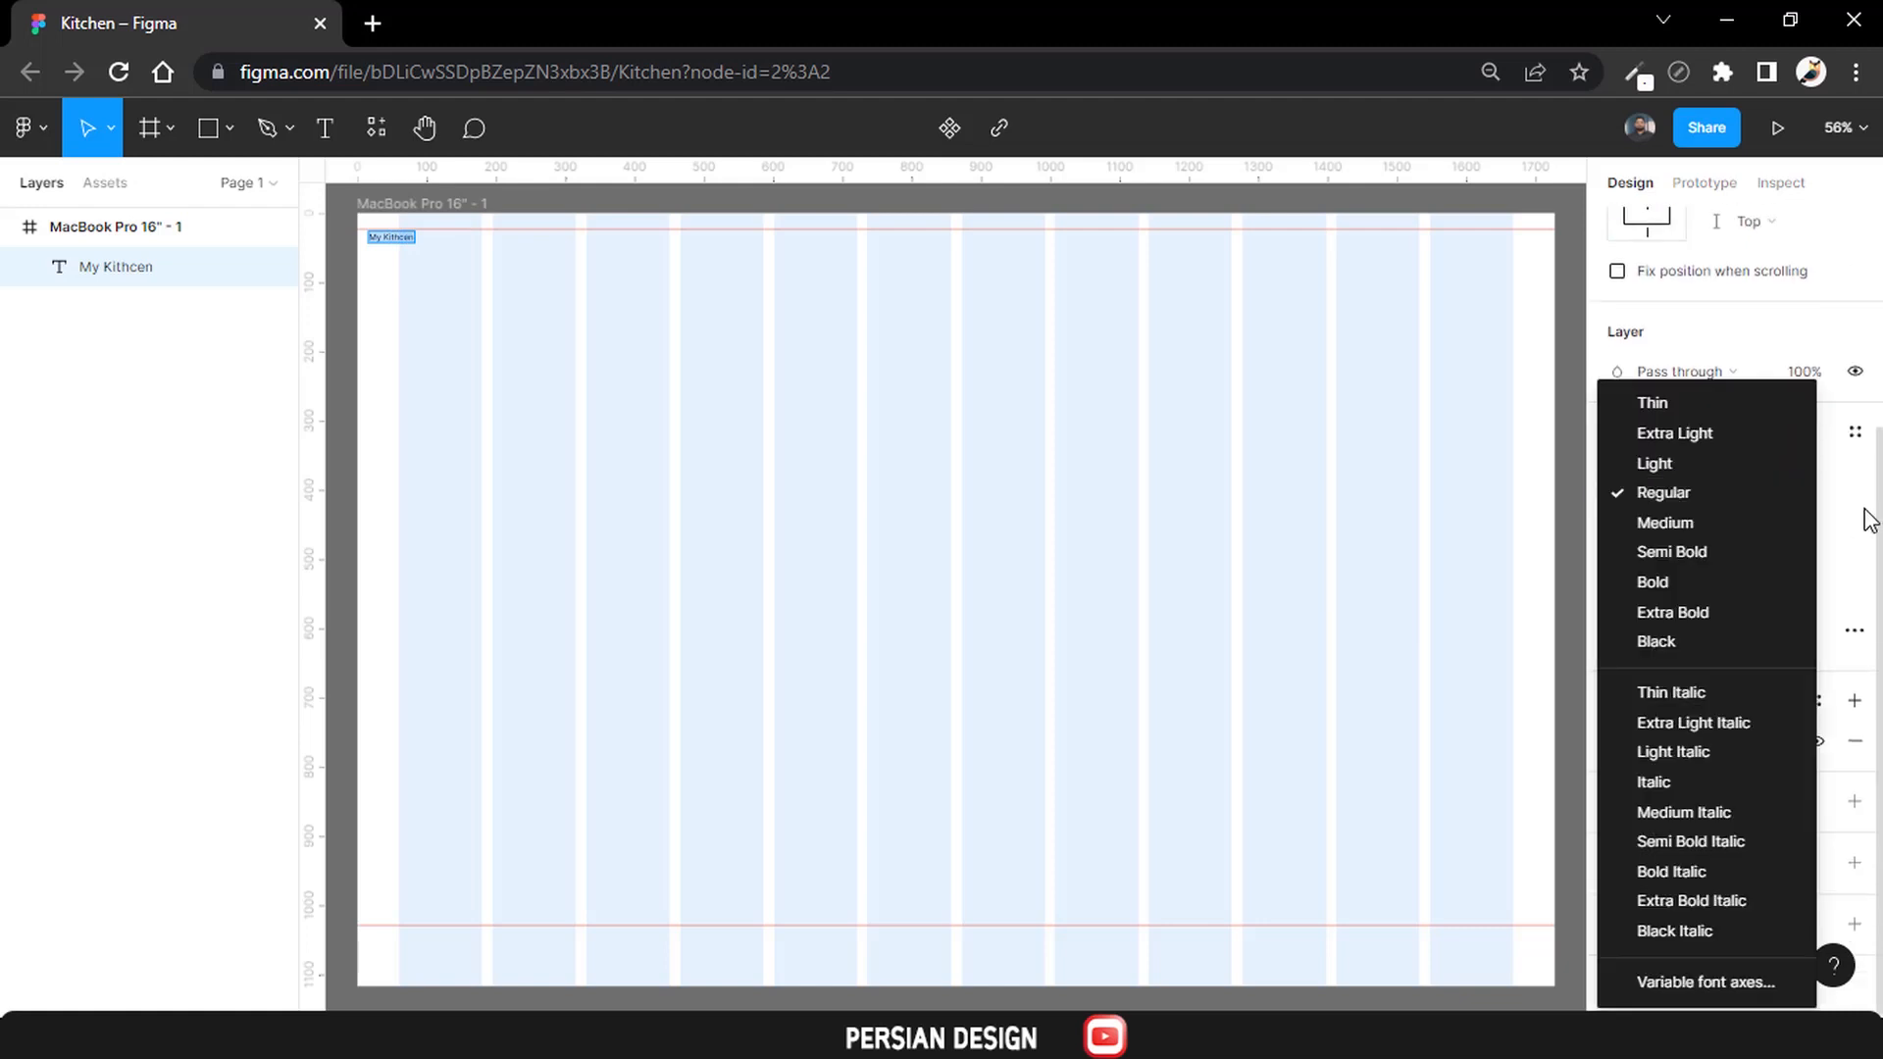
key("Escape")
left_click(1660, 473)
type("Ro")
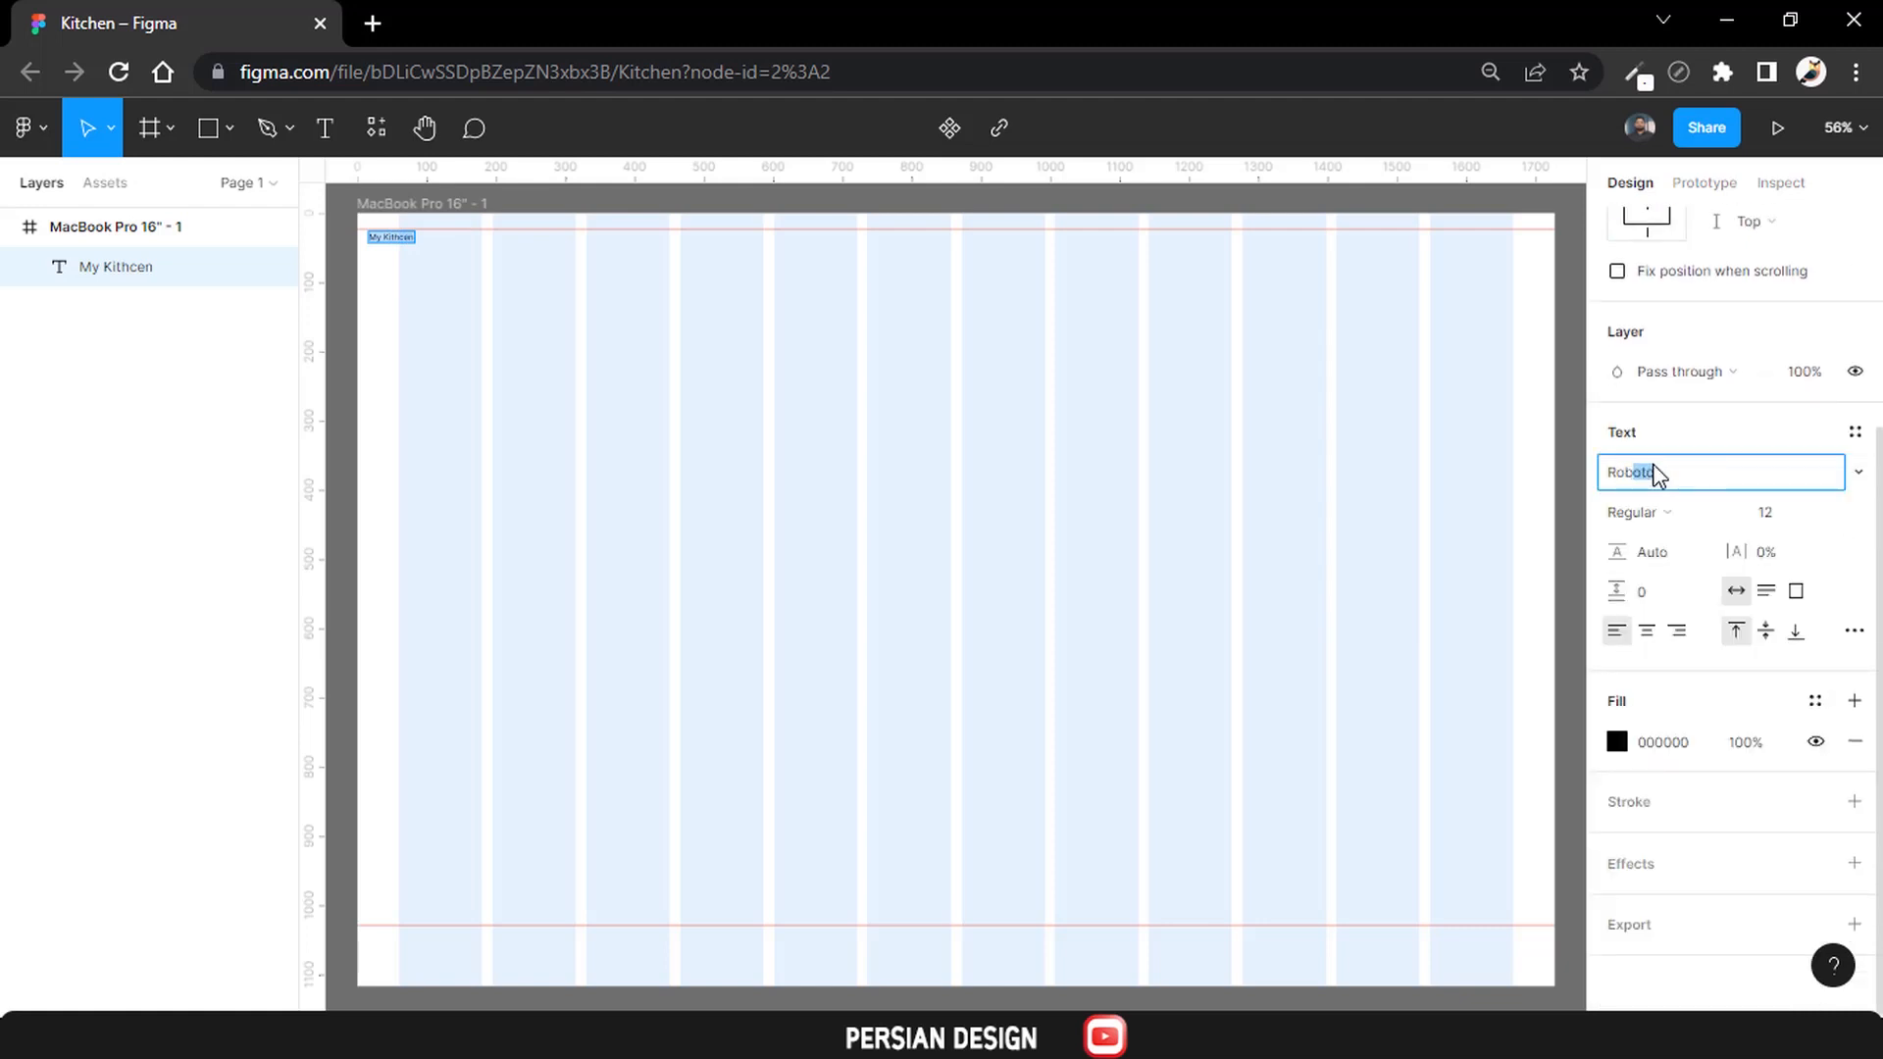
type("b")
key("Return")
left_click(1723, 513)
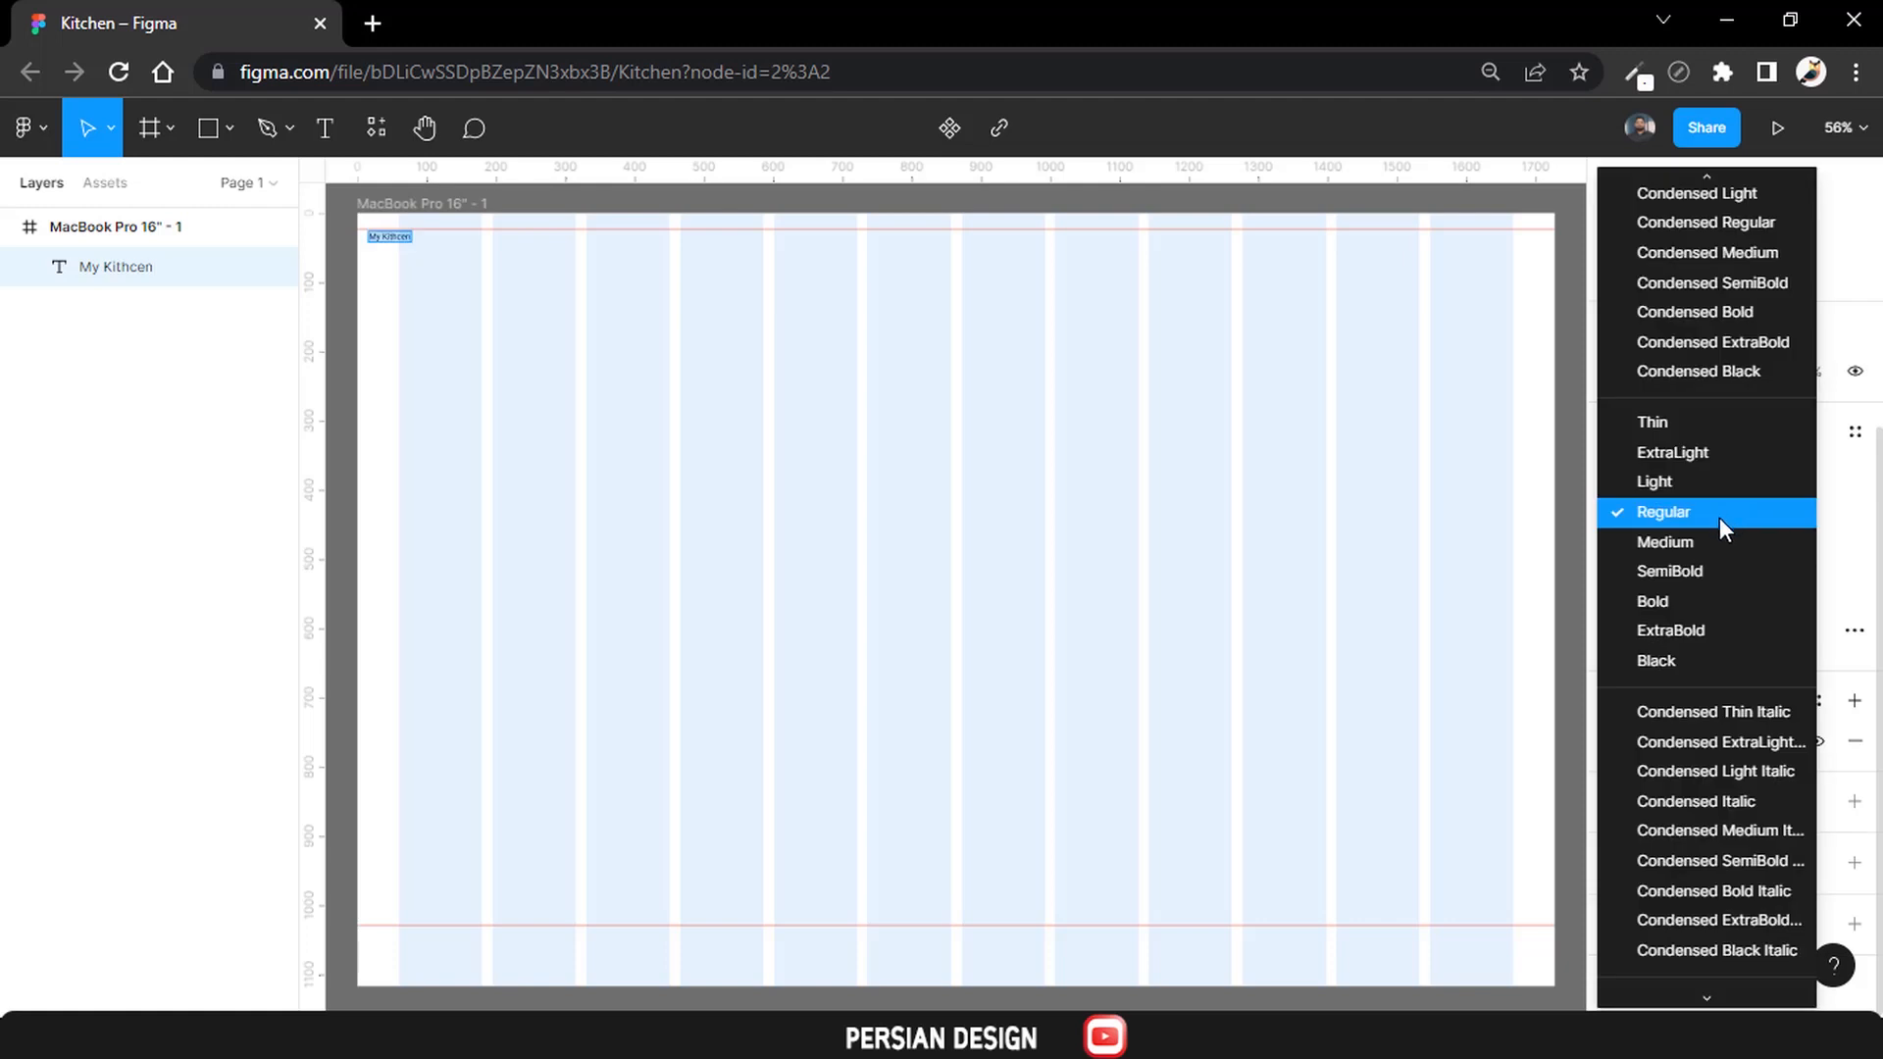
left_click(1700, 603)
Set the font size of the "My Kithcen" text to 30.
left_click(1778, 522)
type("3")
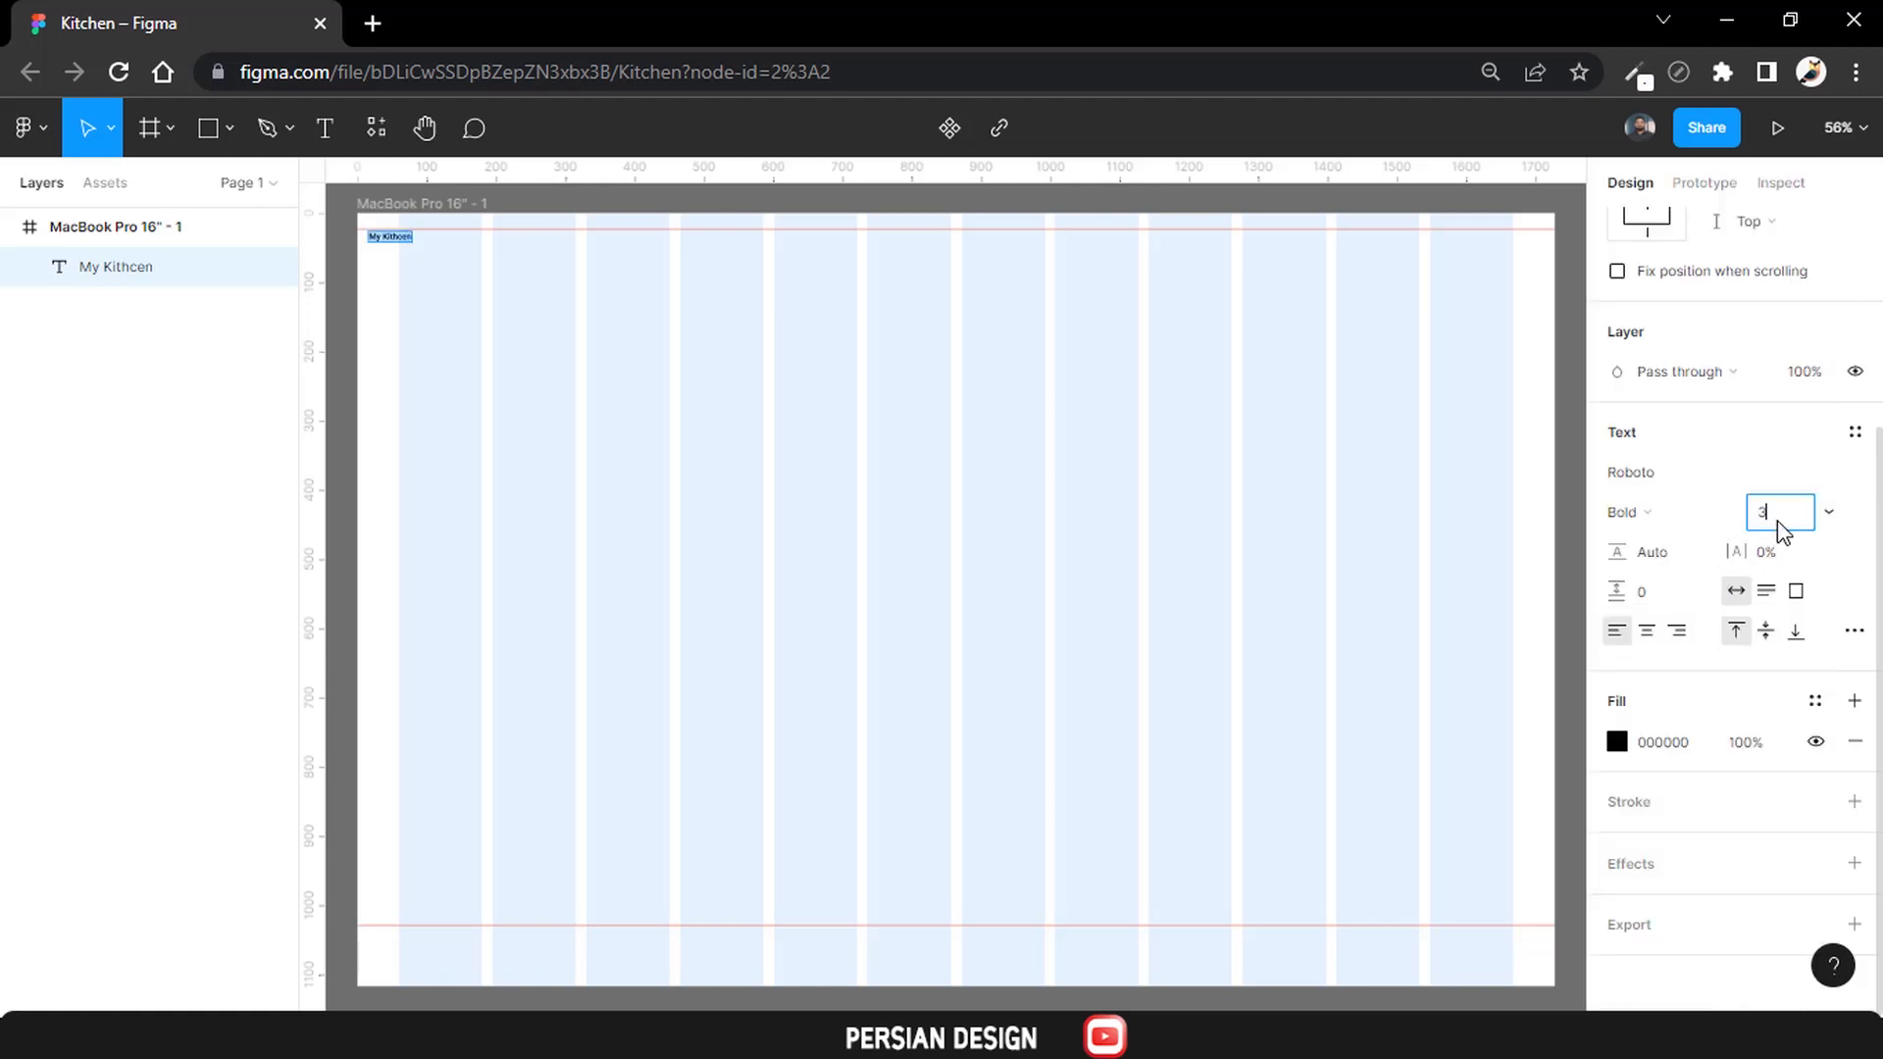
type("5")
key("Return")
left_click(1781, 531)
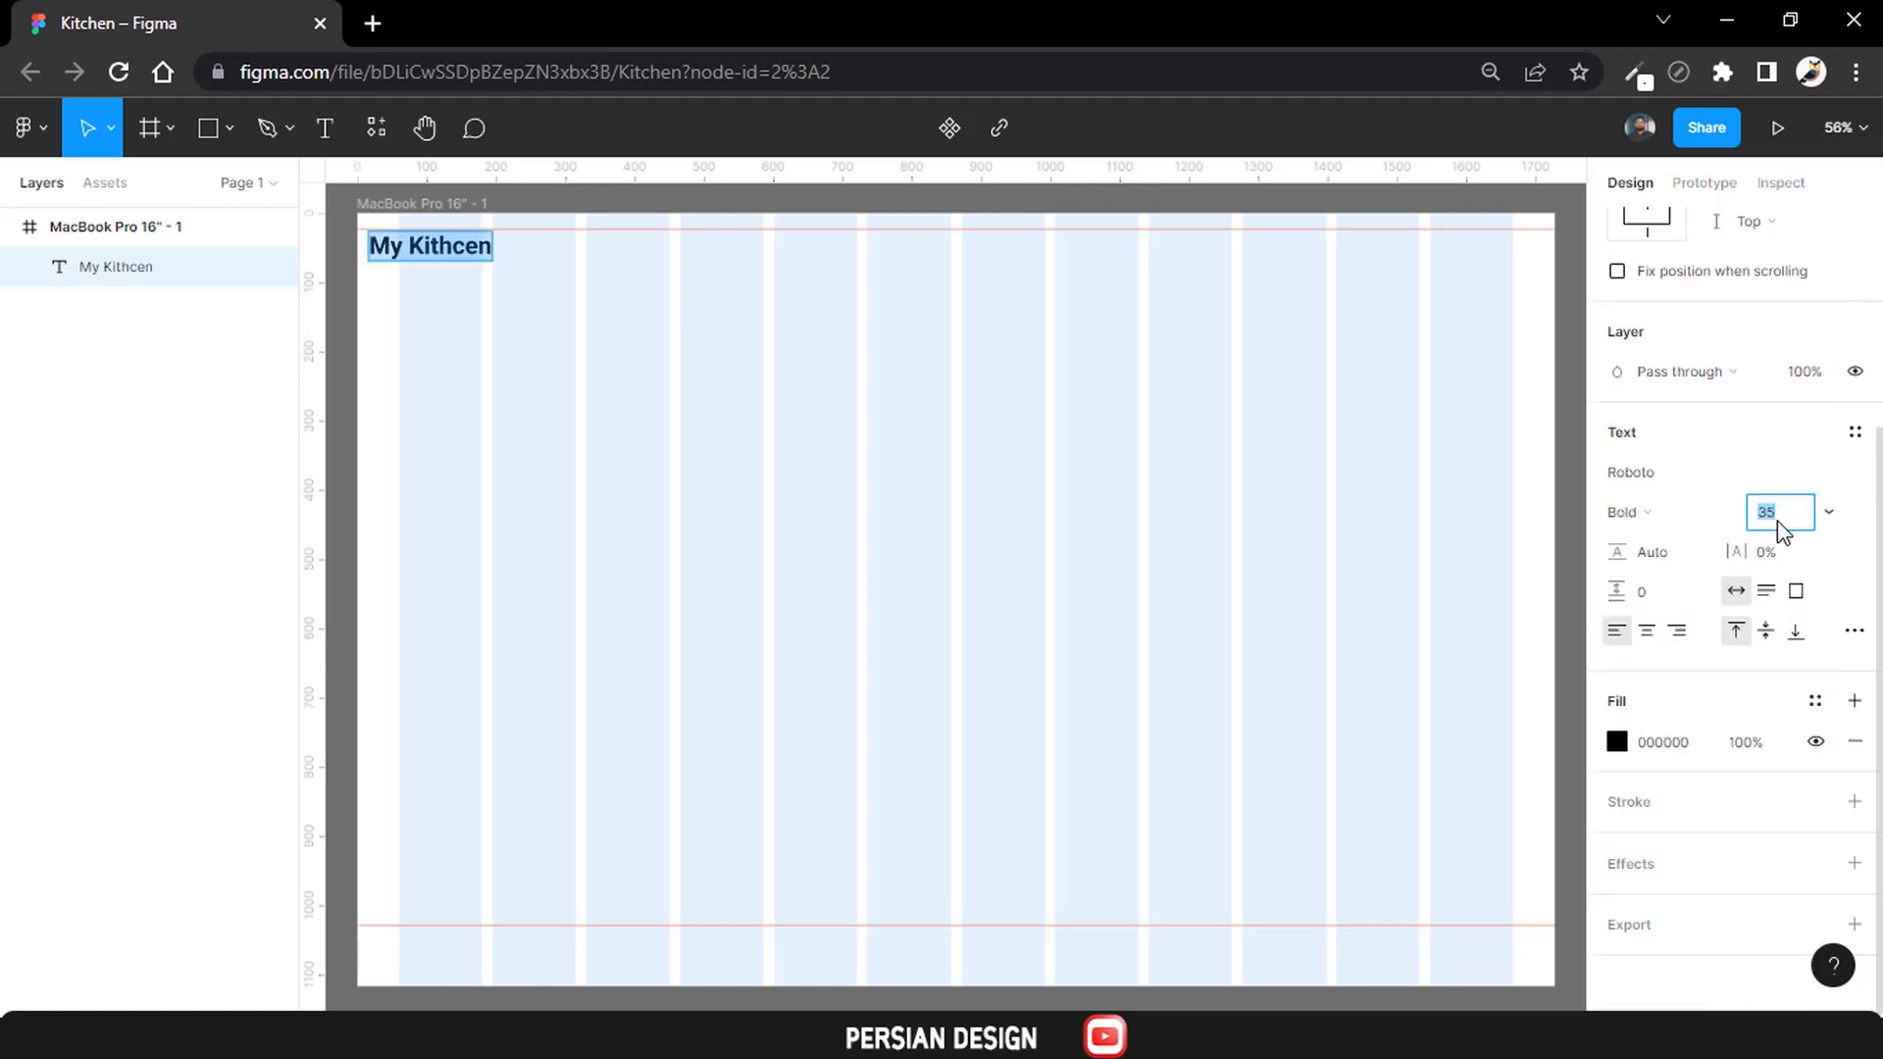
type("32")
key("Return")
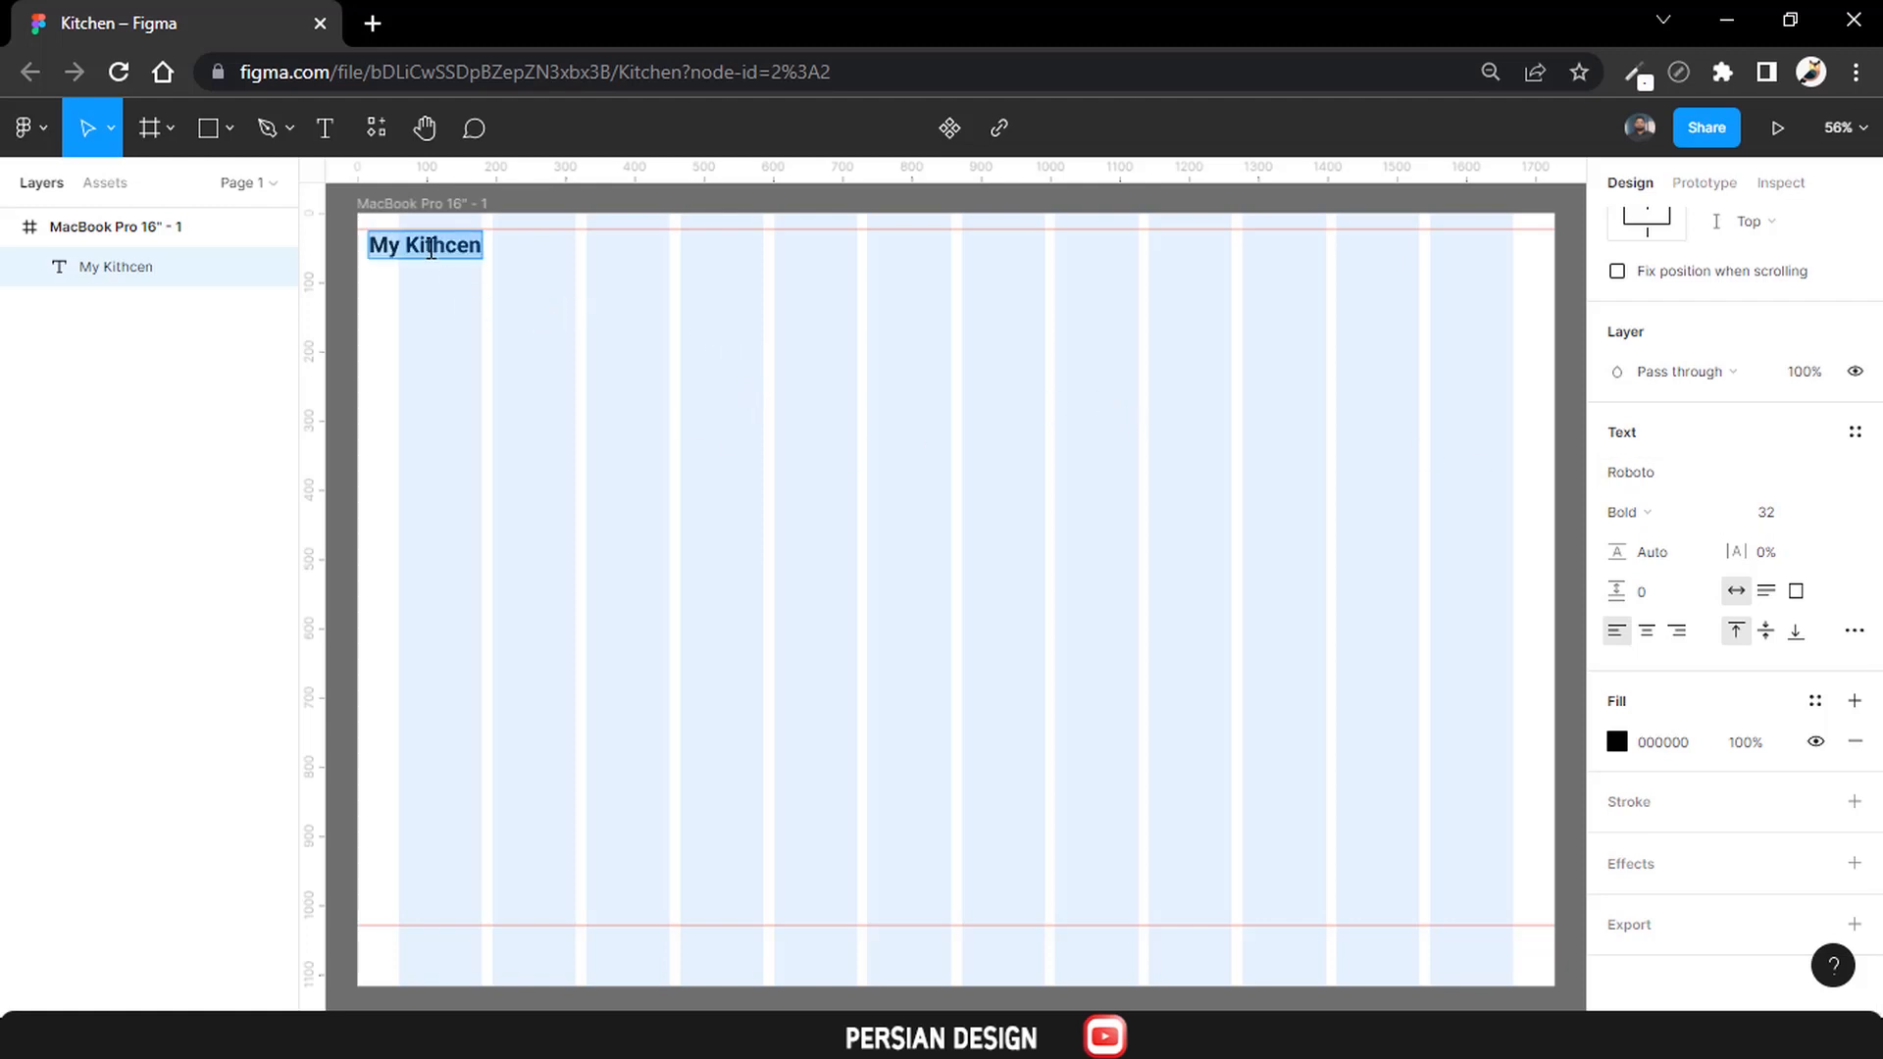
left_click(1785, 510)
type("30")
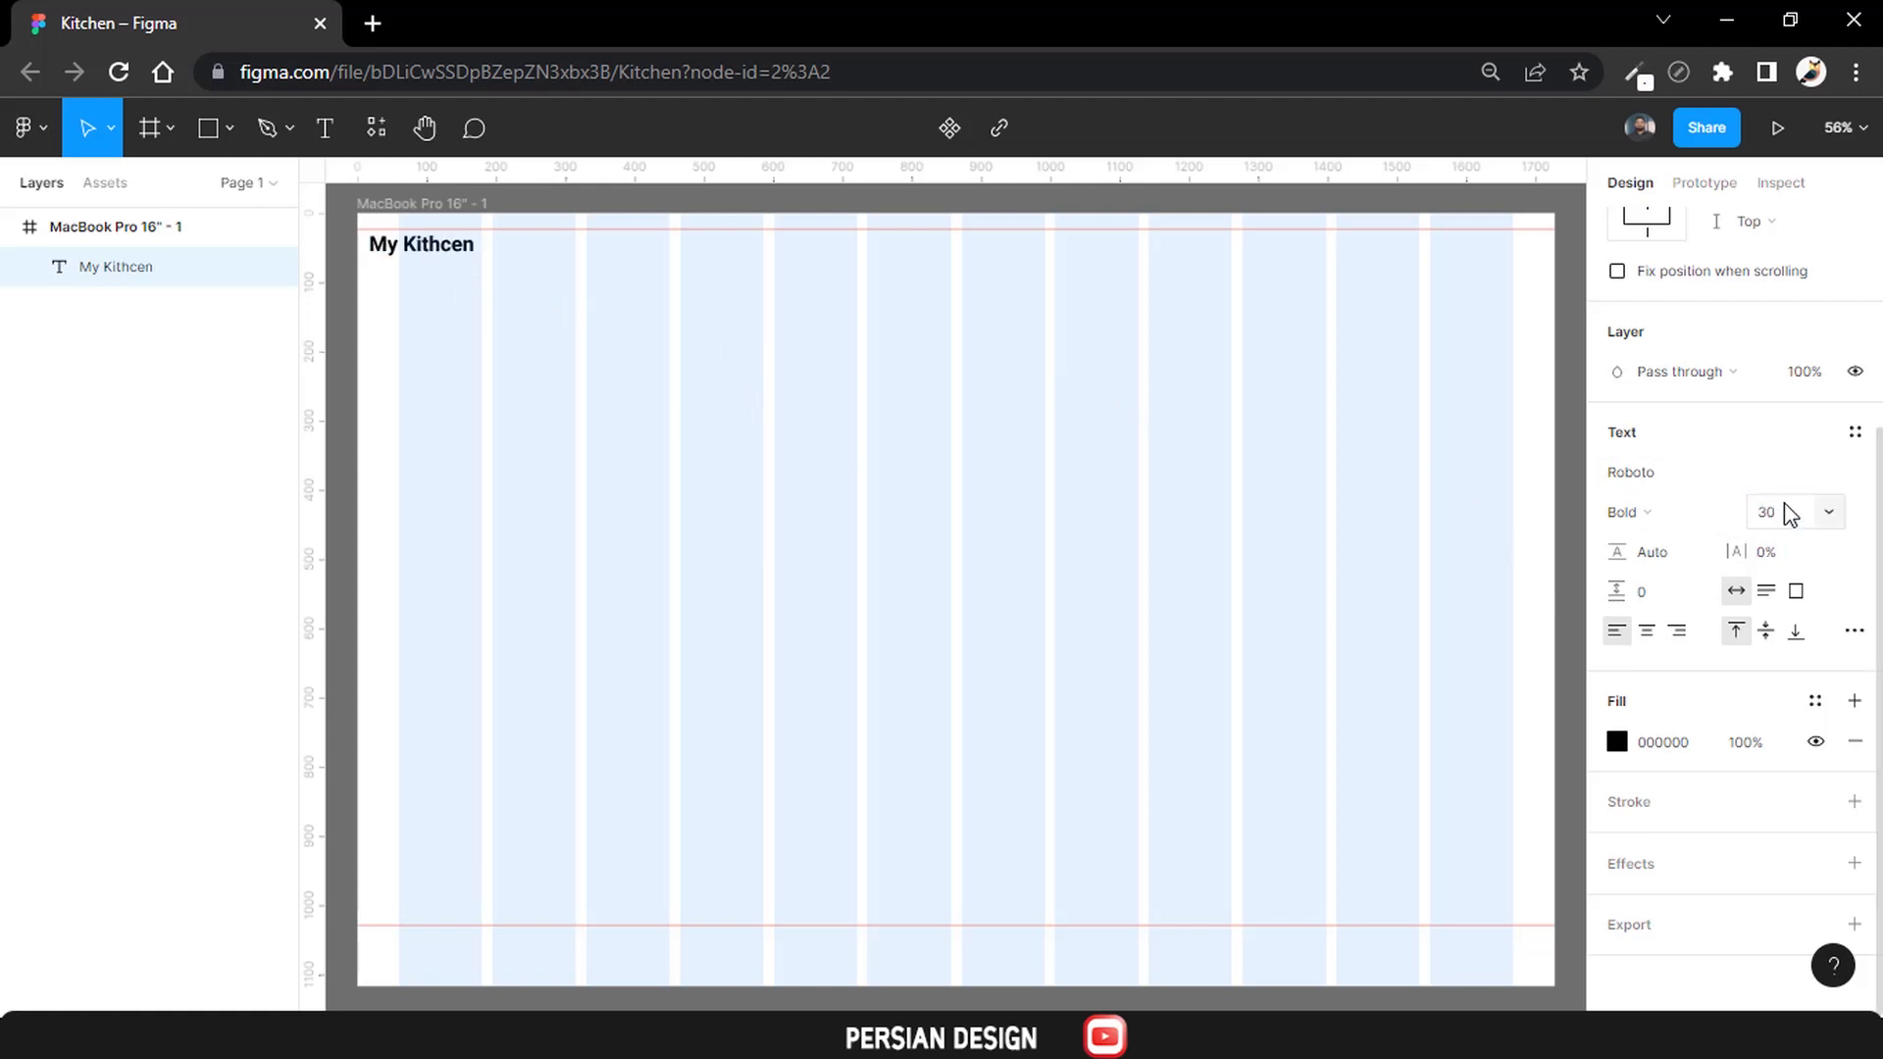
key("Return")
Change the fill of the "My Kithcen" text to dark green 00503D and deselect it.
left_click(1617, 741)
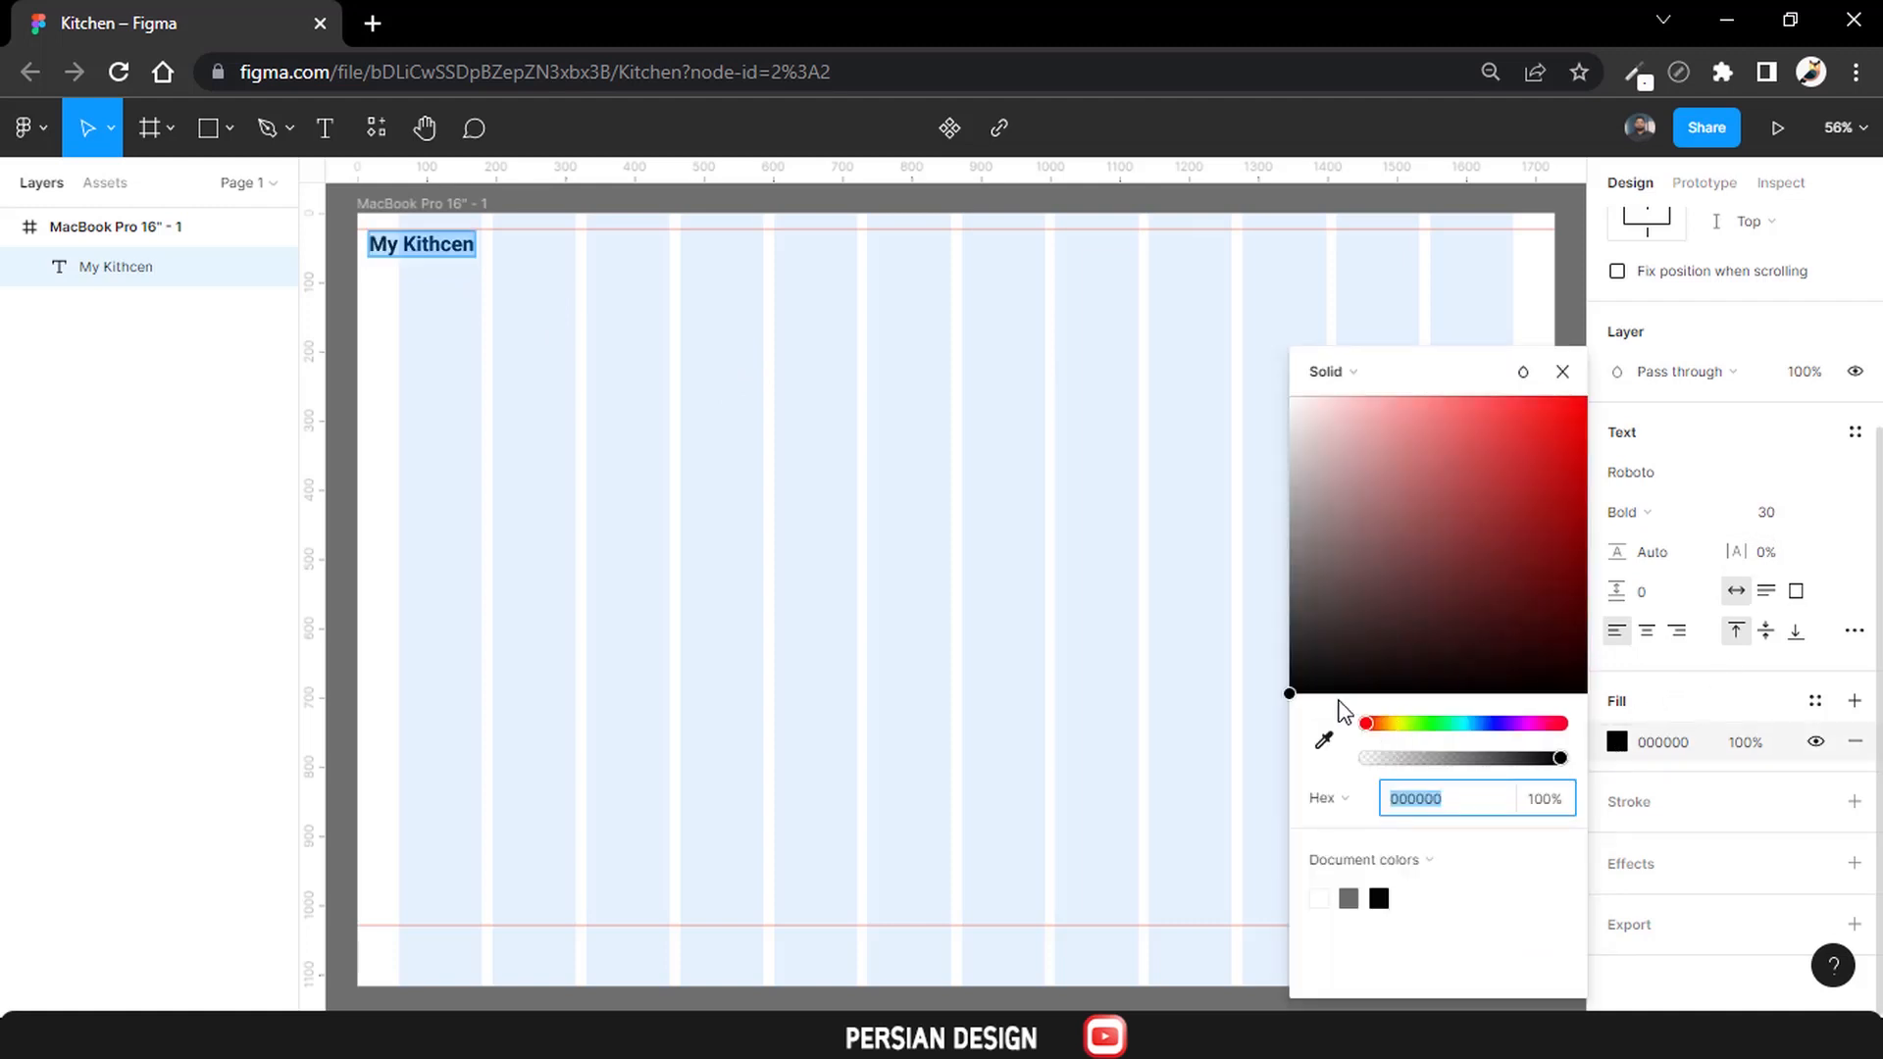
left_click_drag(1291, 693, 1280, 653)
left_click_drag(1471, 724, 1483, 731)
left_click_drag(1478, 568, 1590, 590)
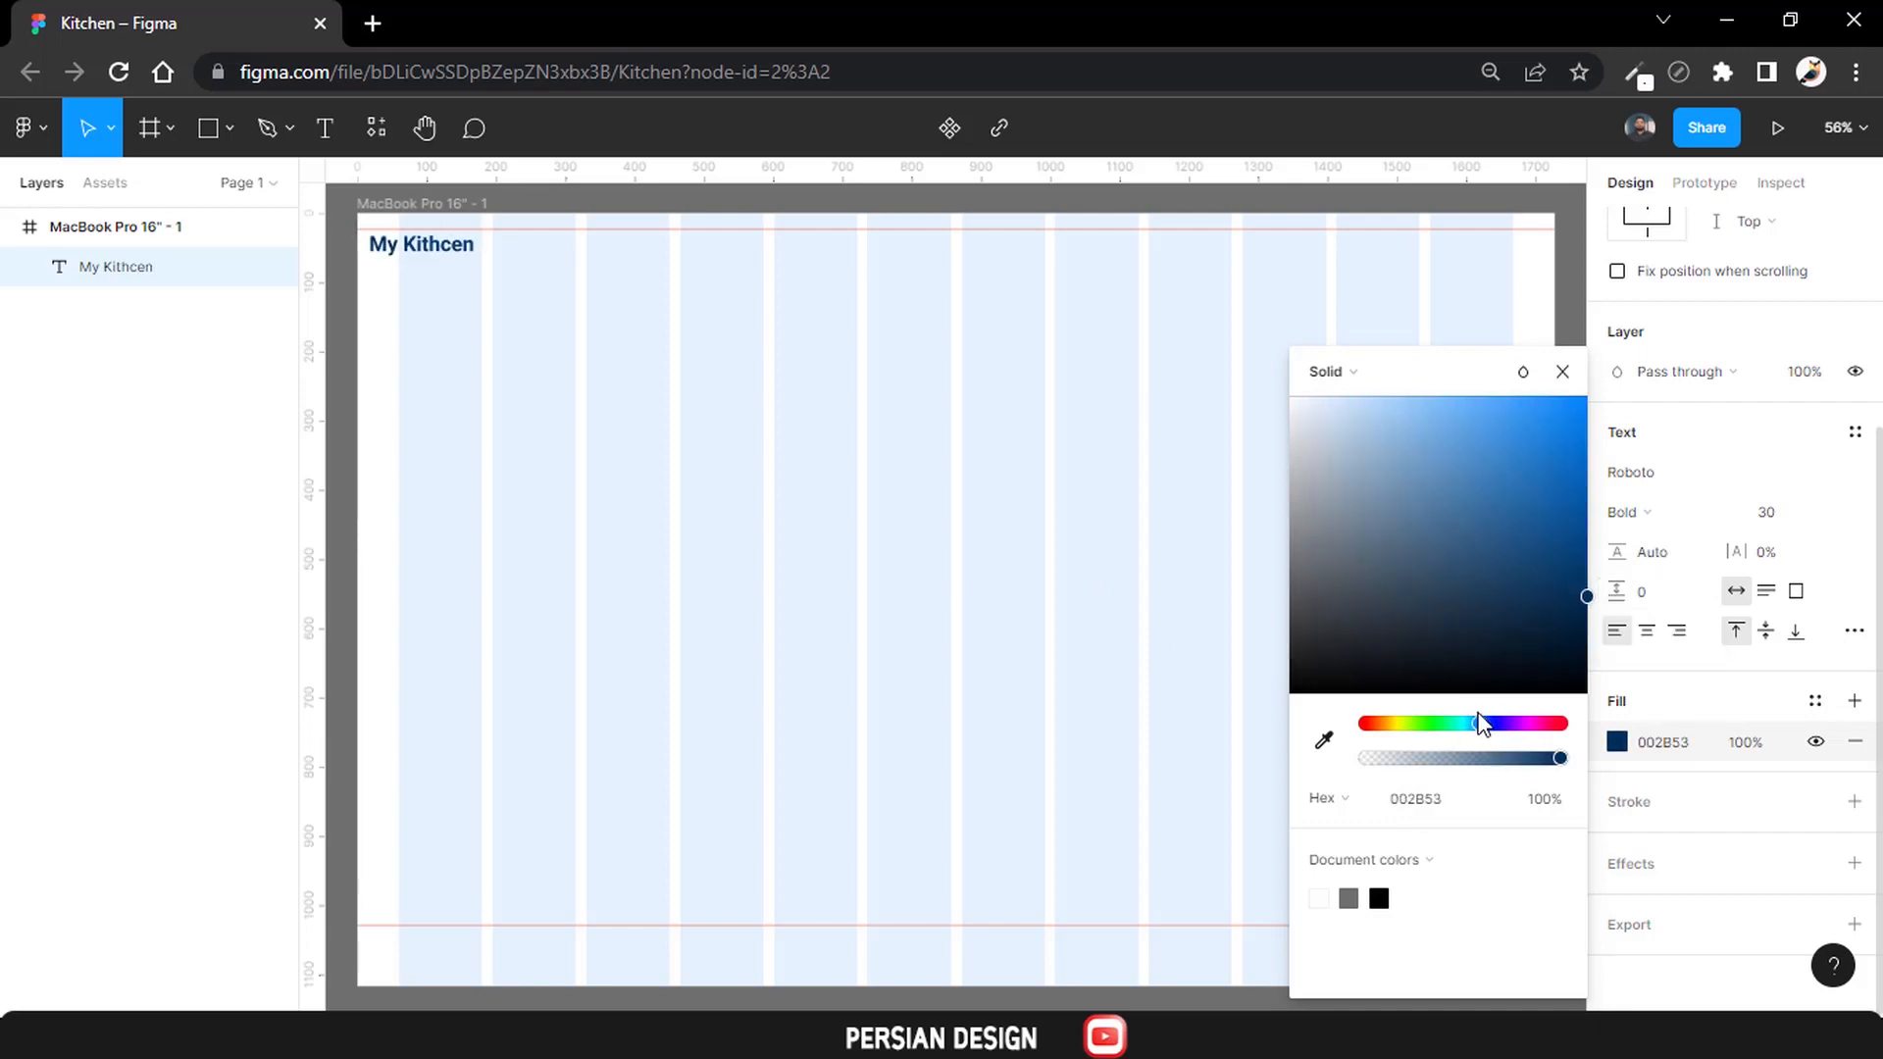
left_click_drag(1479, 723, 1457, 723)
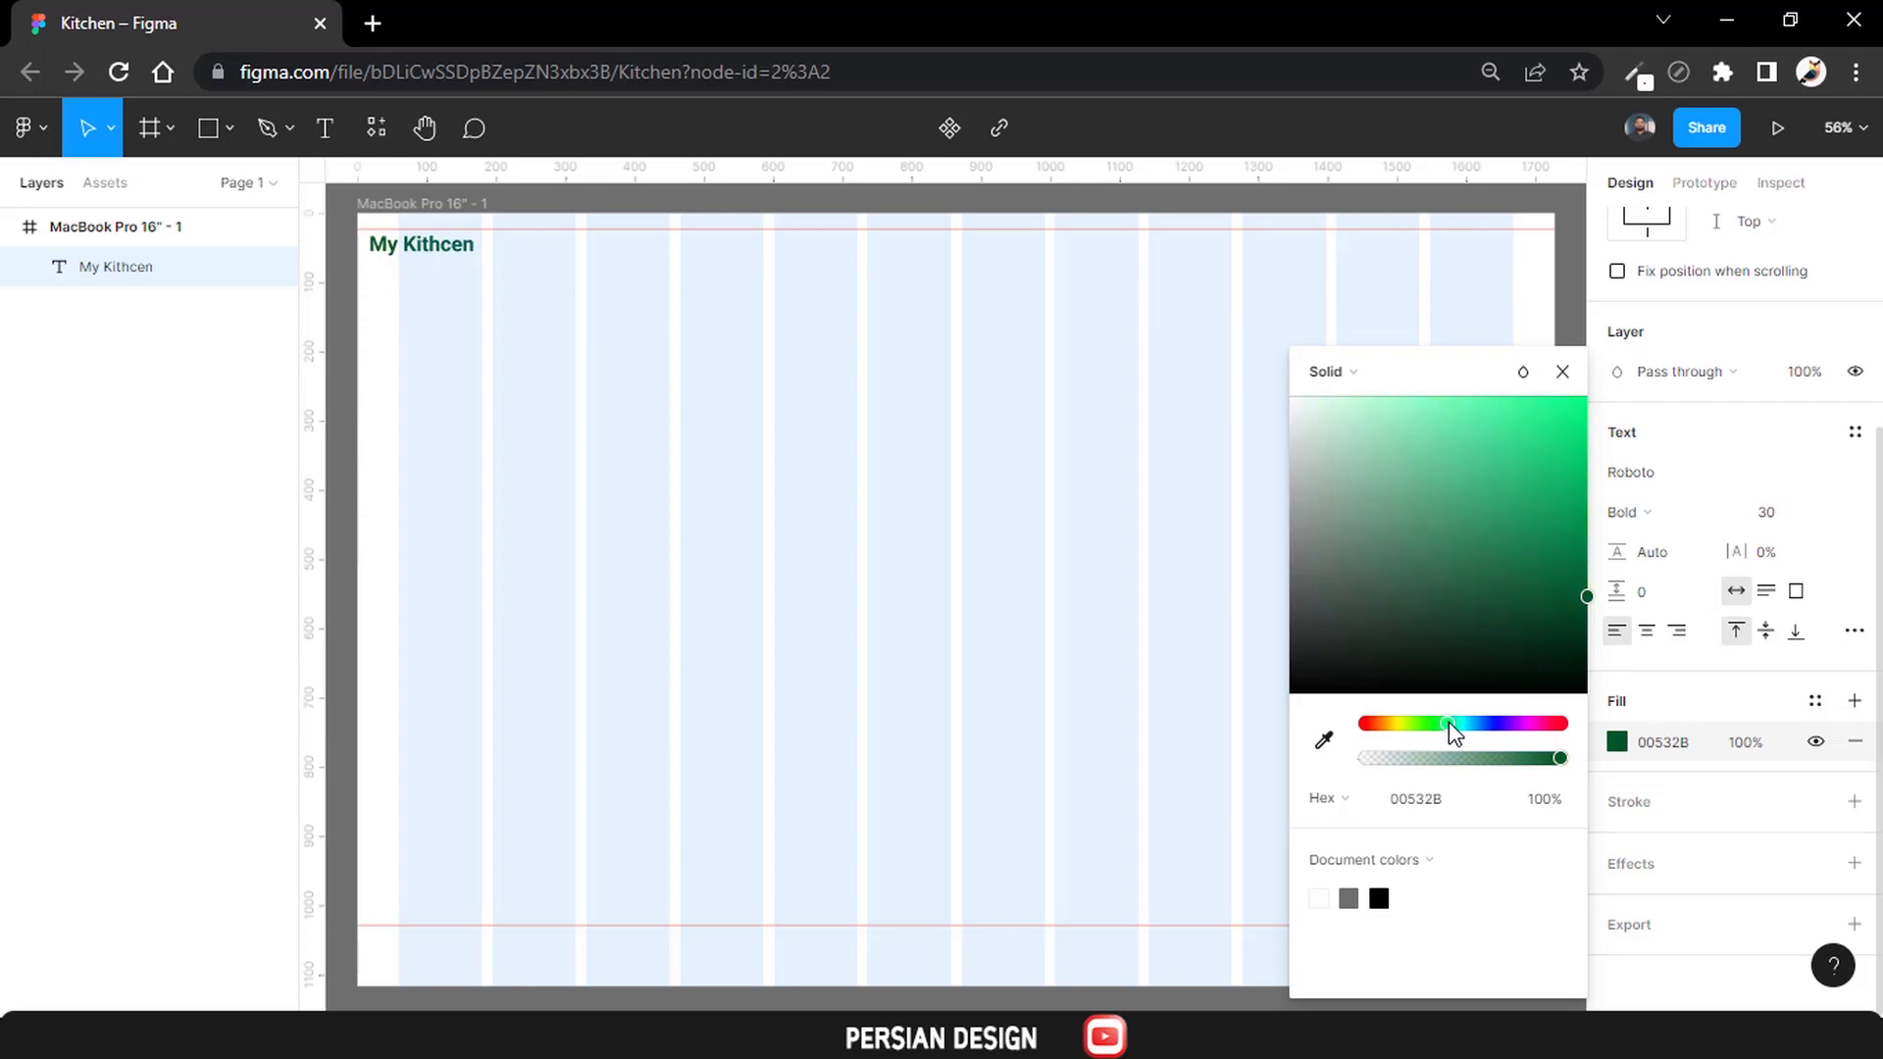
left_click_drag(1589, 600, 1588, 608)
left_click_drag(1464, 725, 1455, 724)
left_click_drag(1582, 605, 1589, 611)
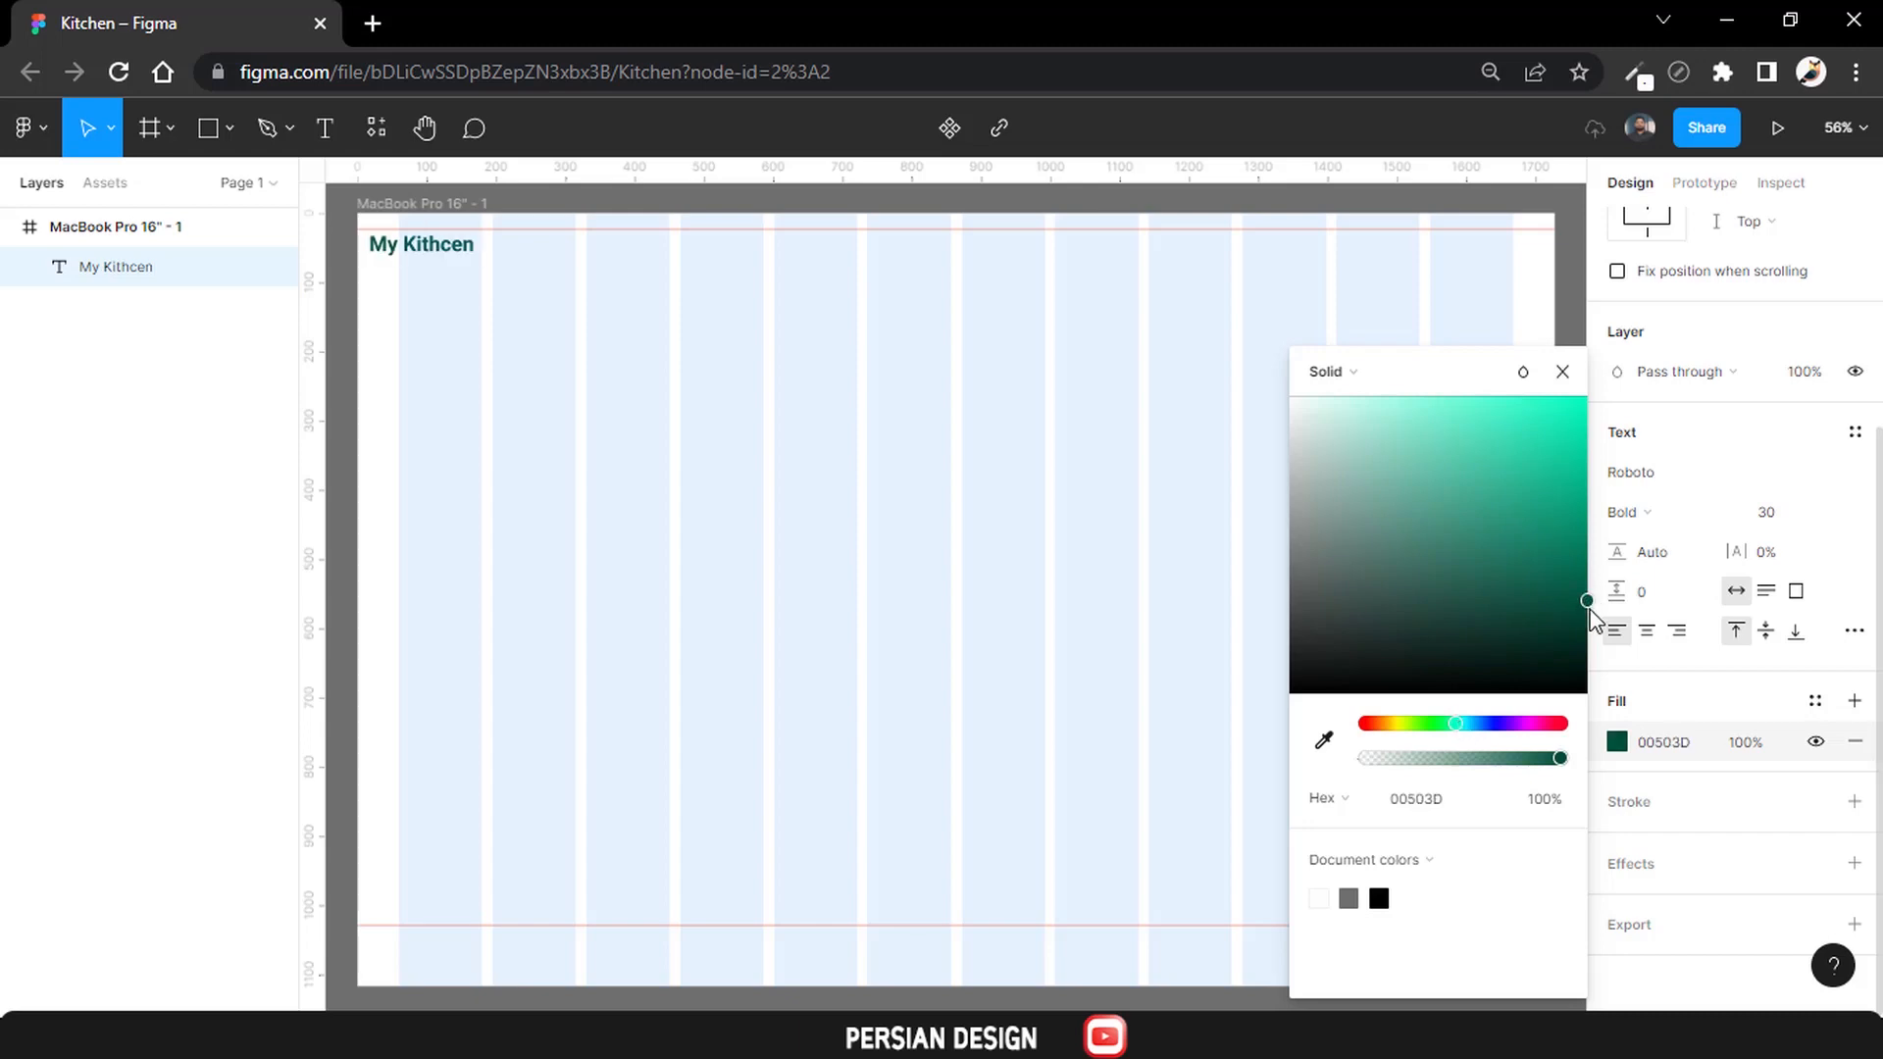
left_click(1440, 798)
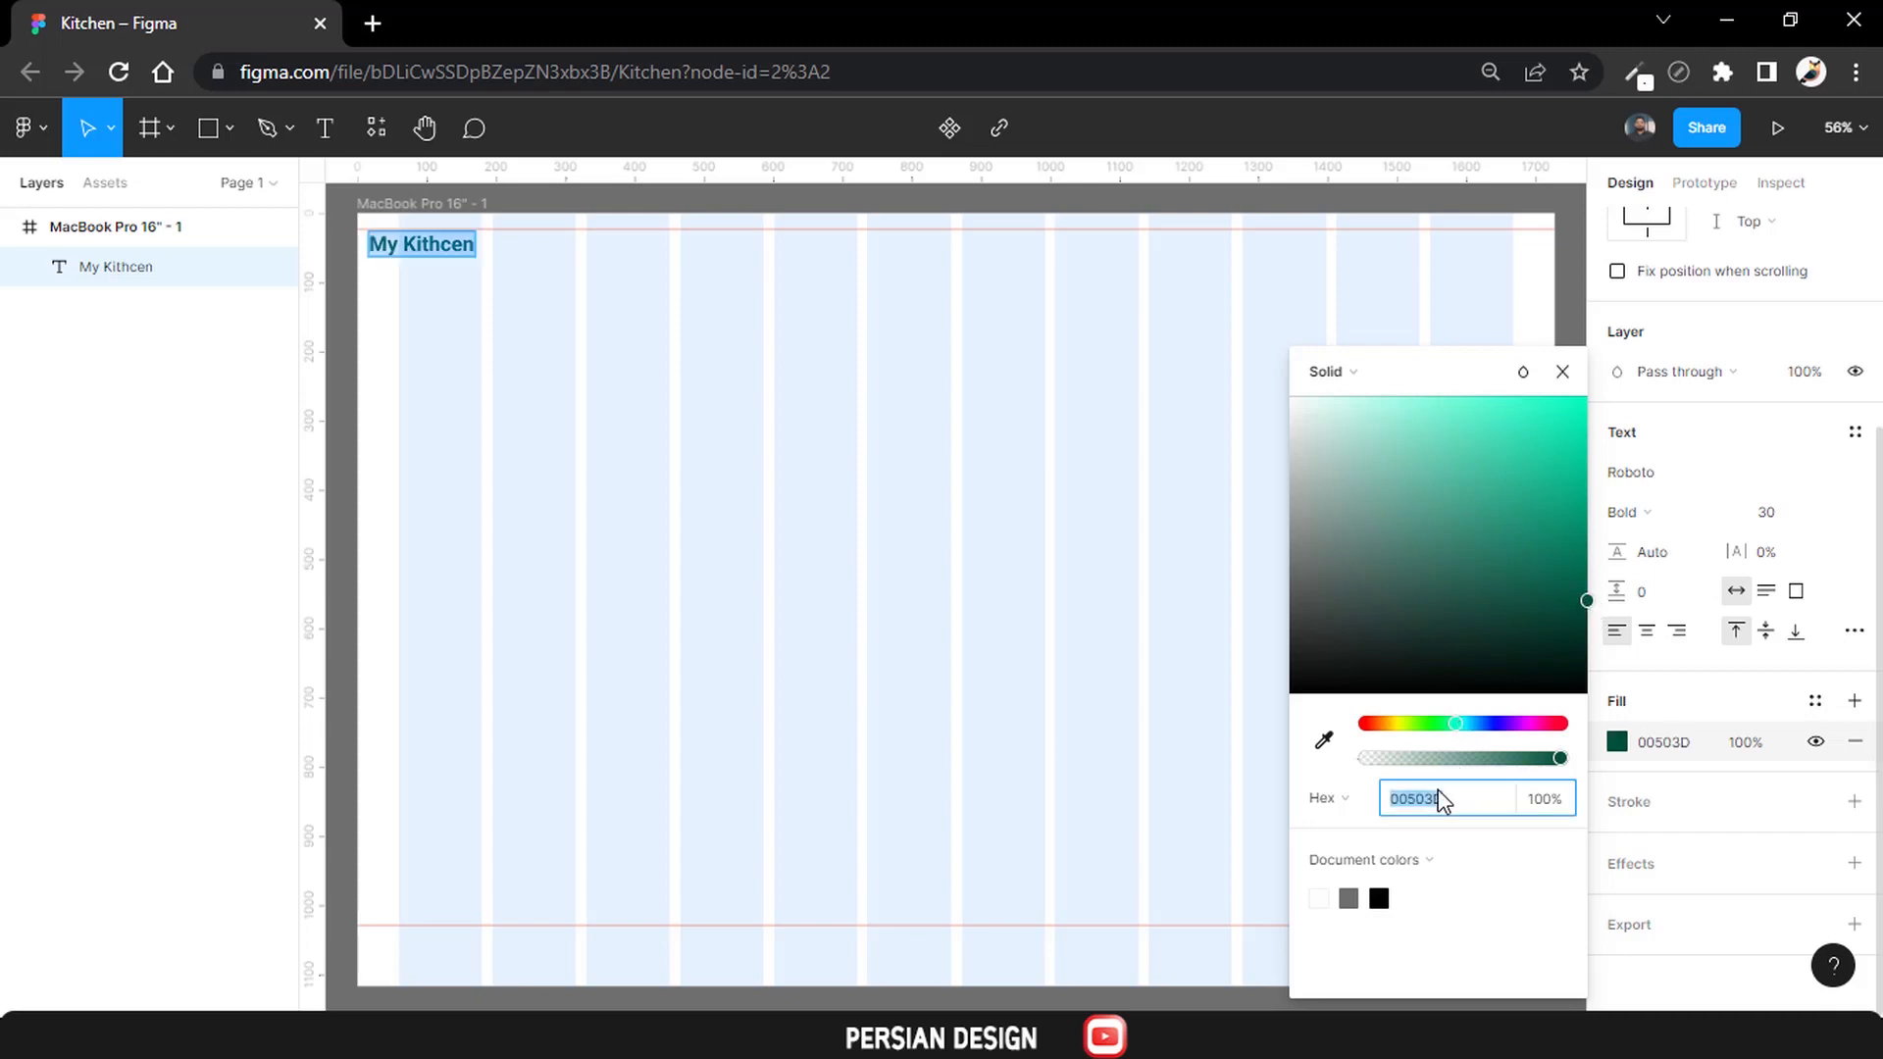
left_click(345, 307)
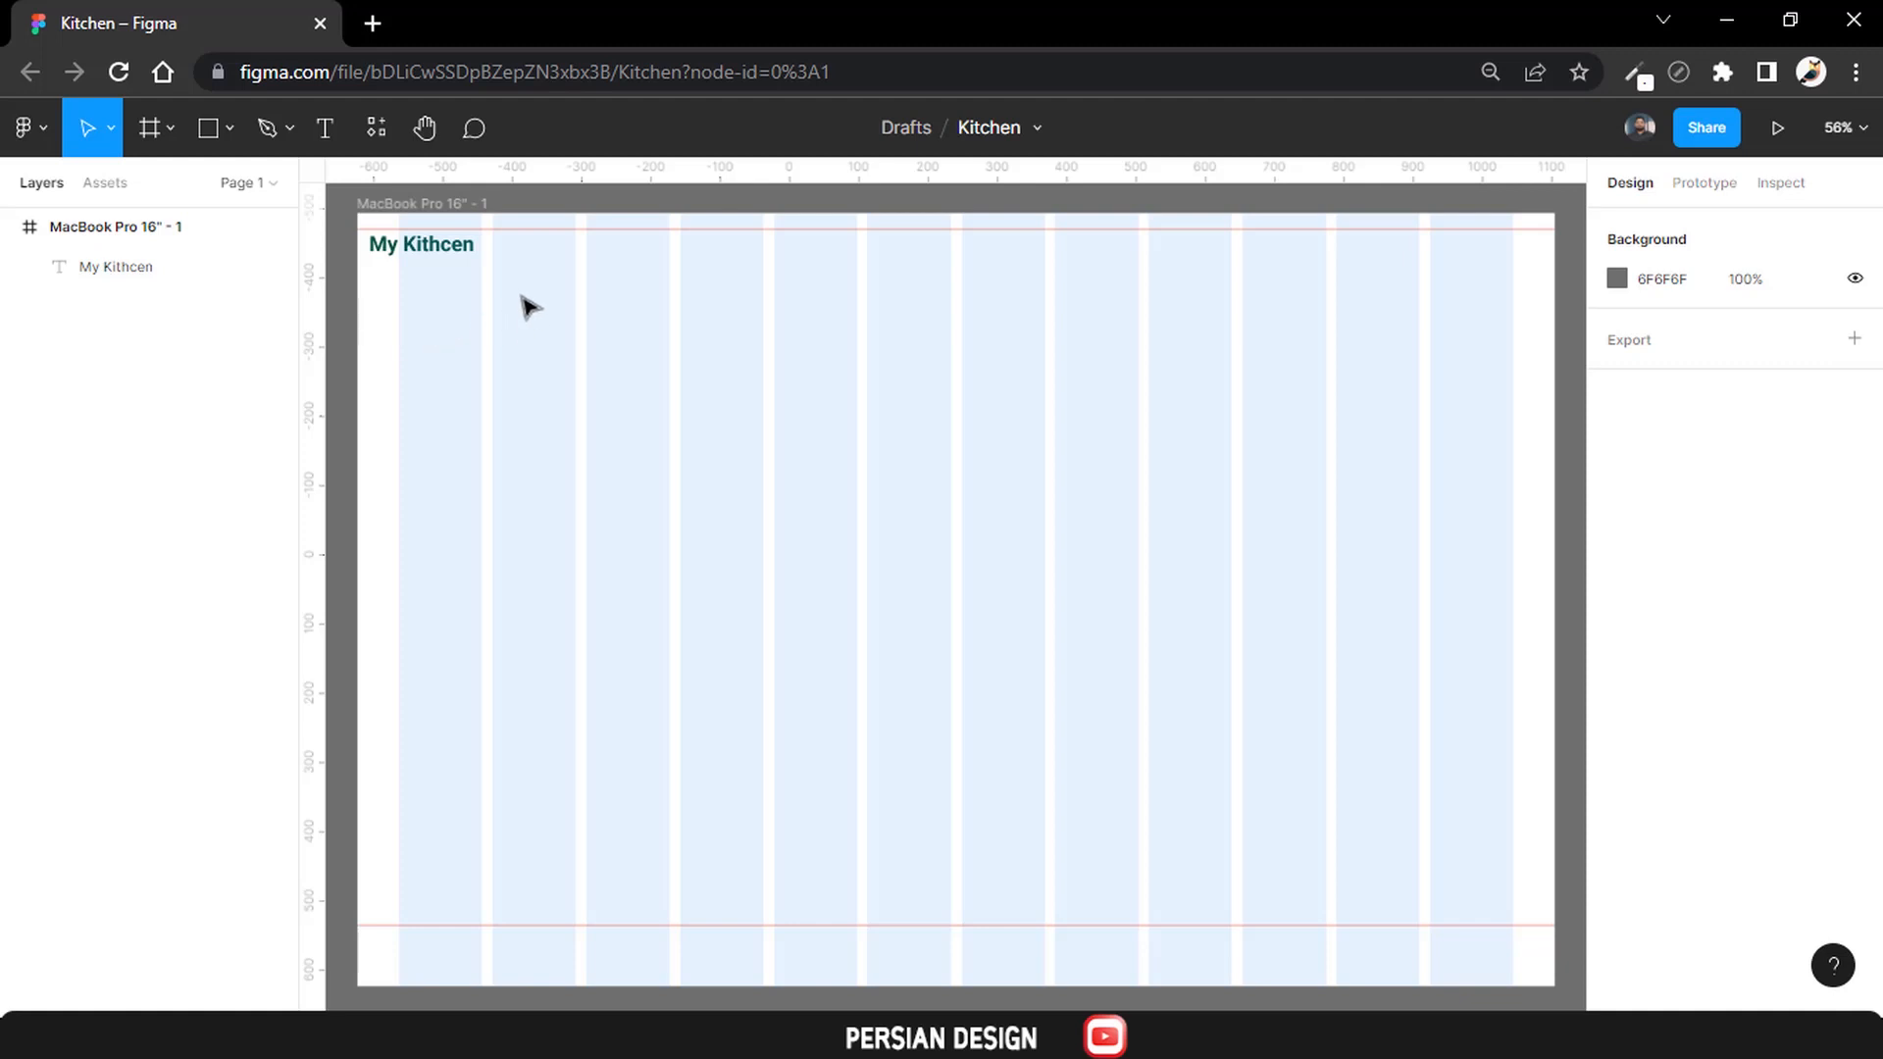
left_click(453, 262)
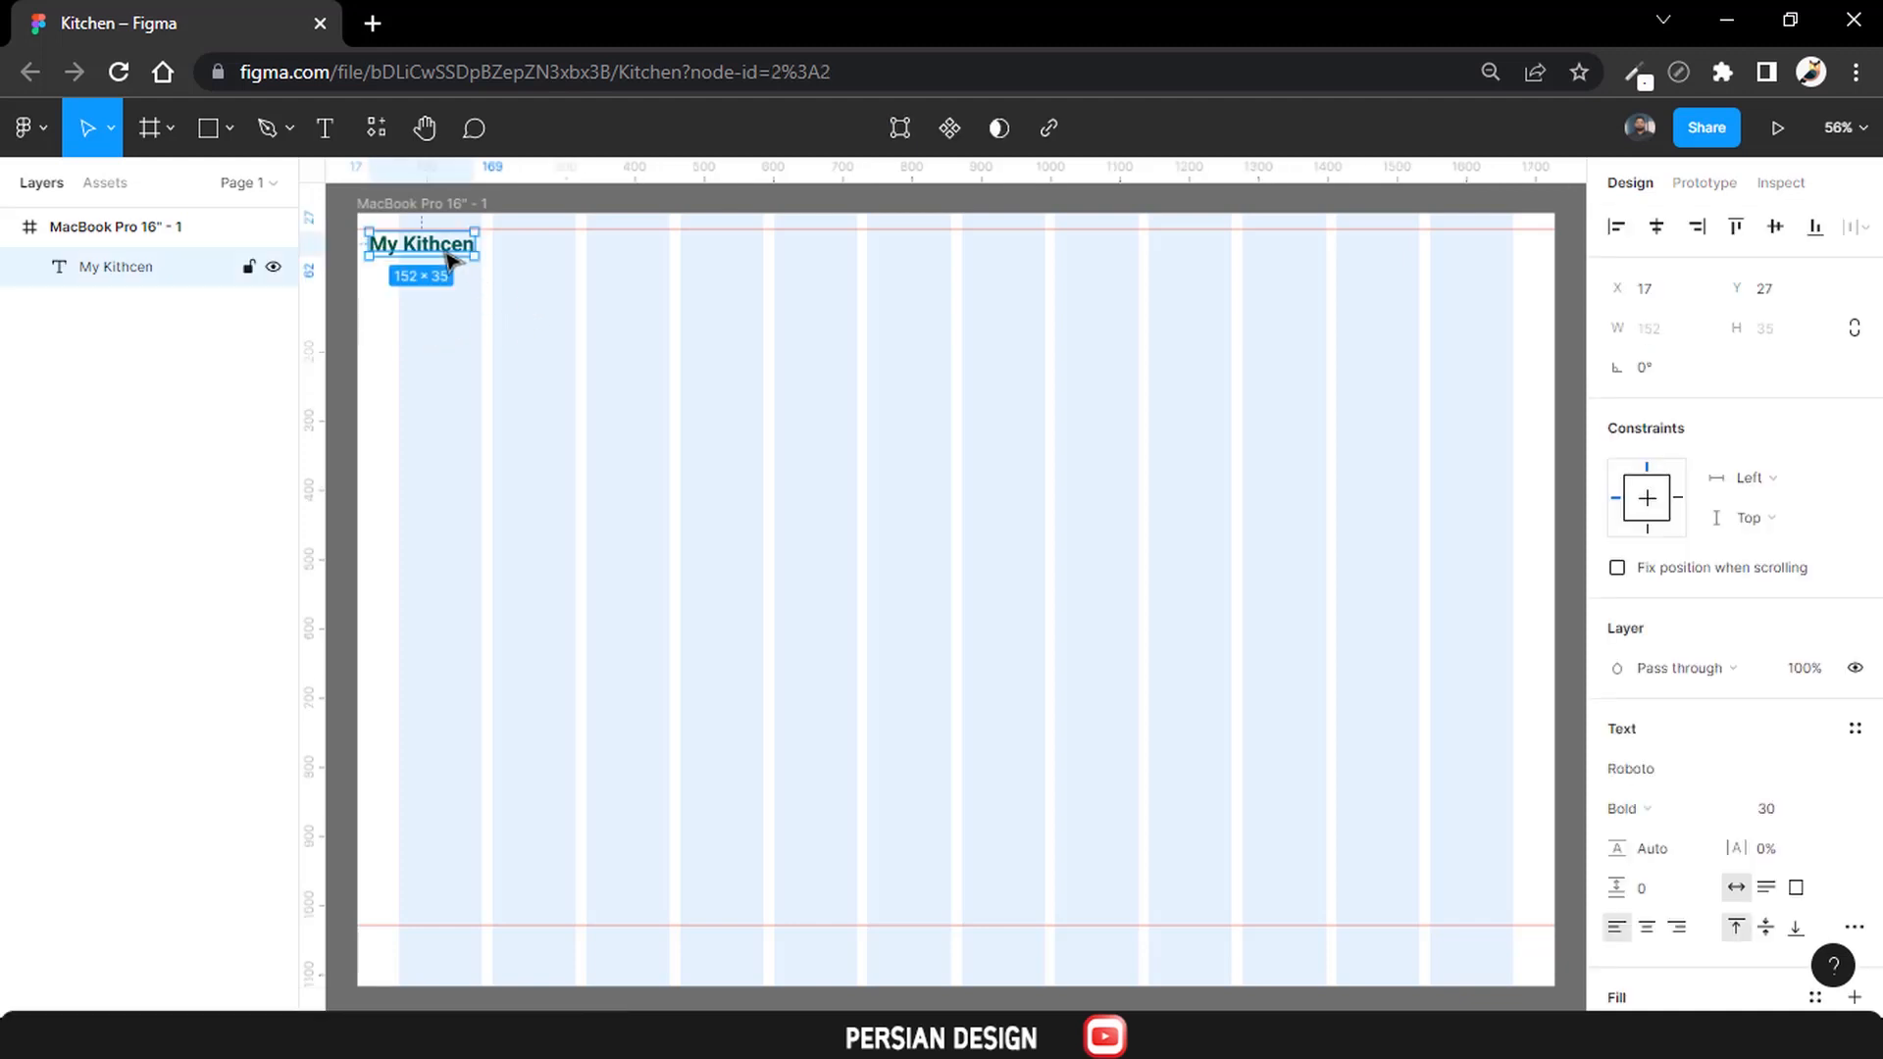
left_click_drag(449, 260, 453, 260)
Place a vertical ruler guide at the frame's horizontal center.
left_click(988, 314)
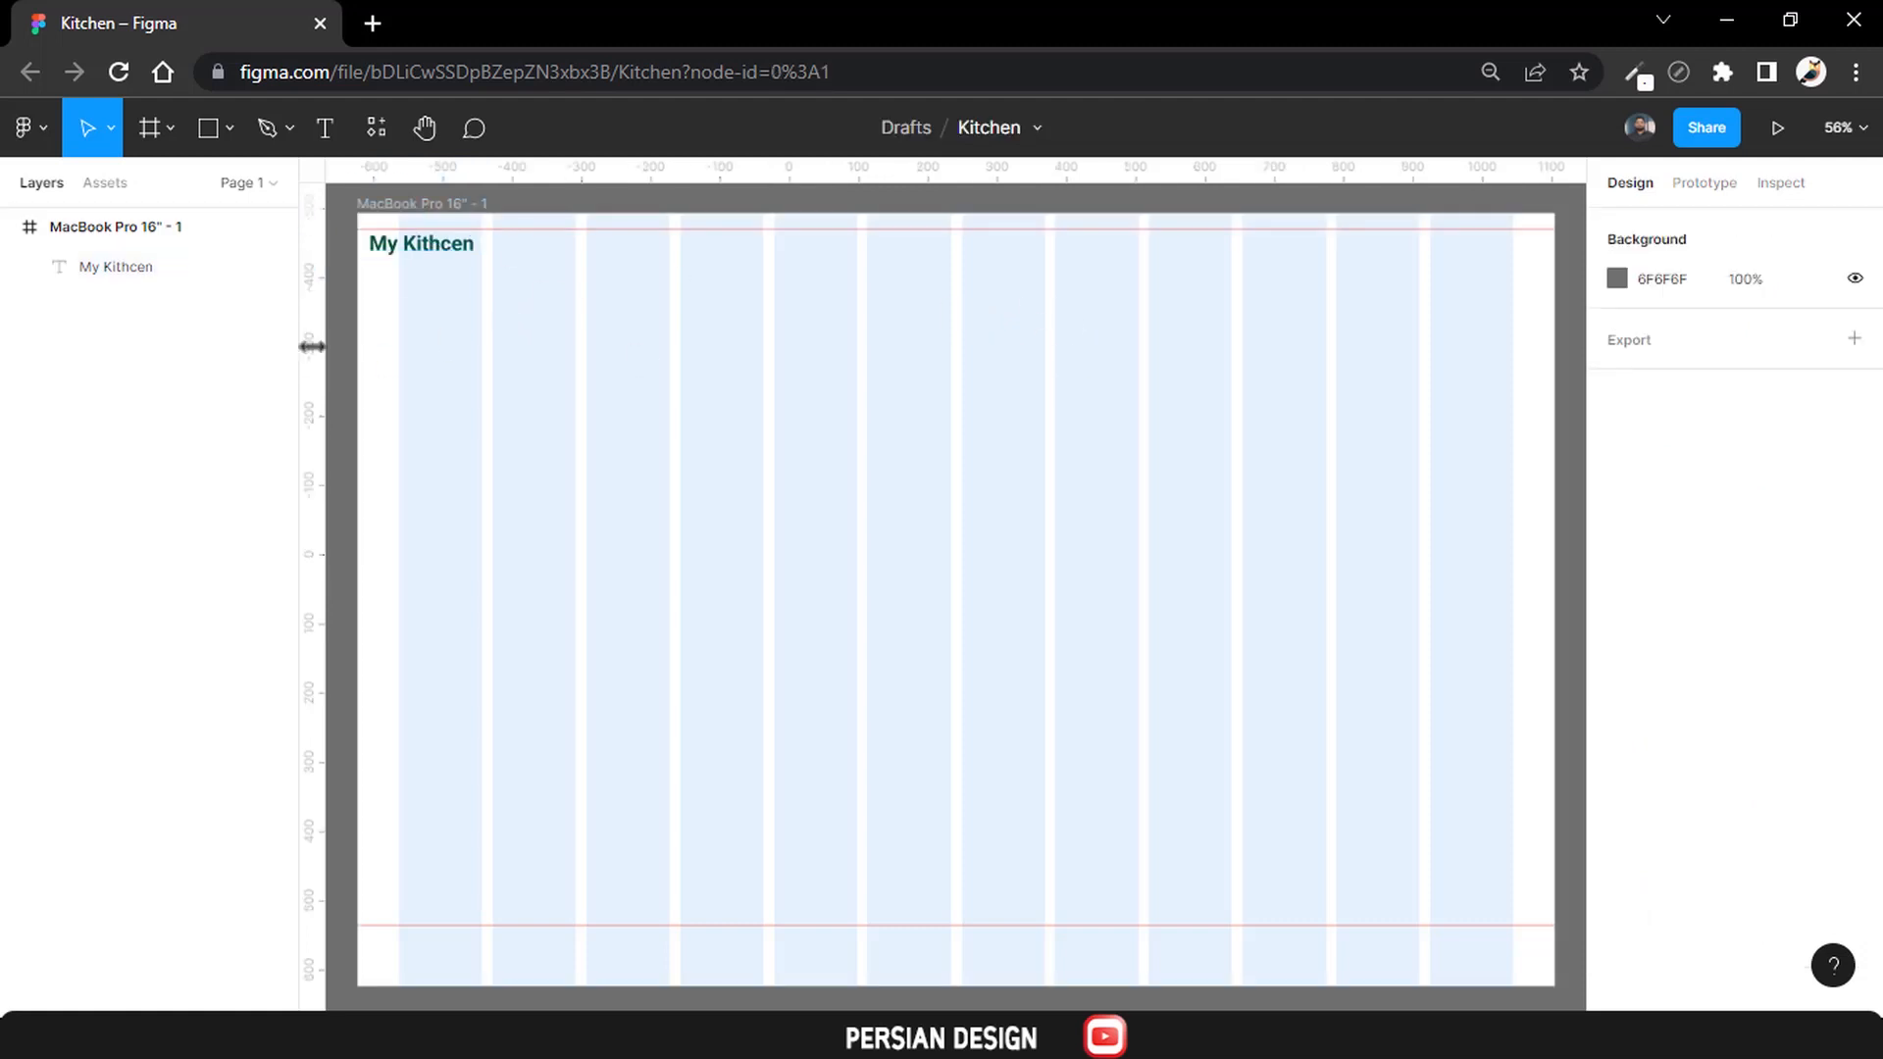
left_click_drag(312, 346, 956, 484)
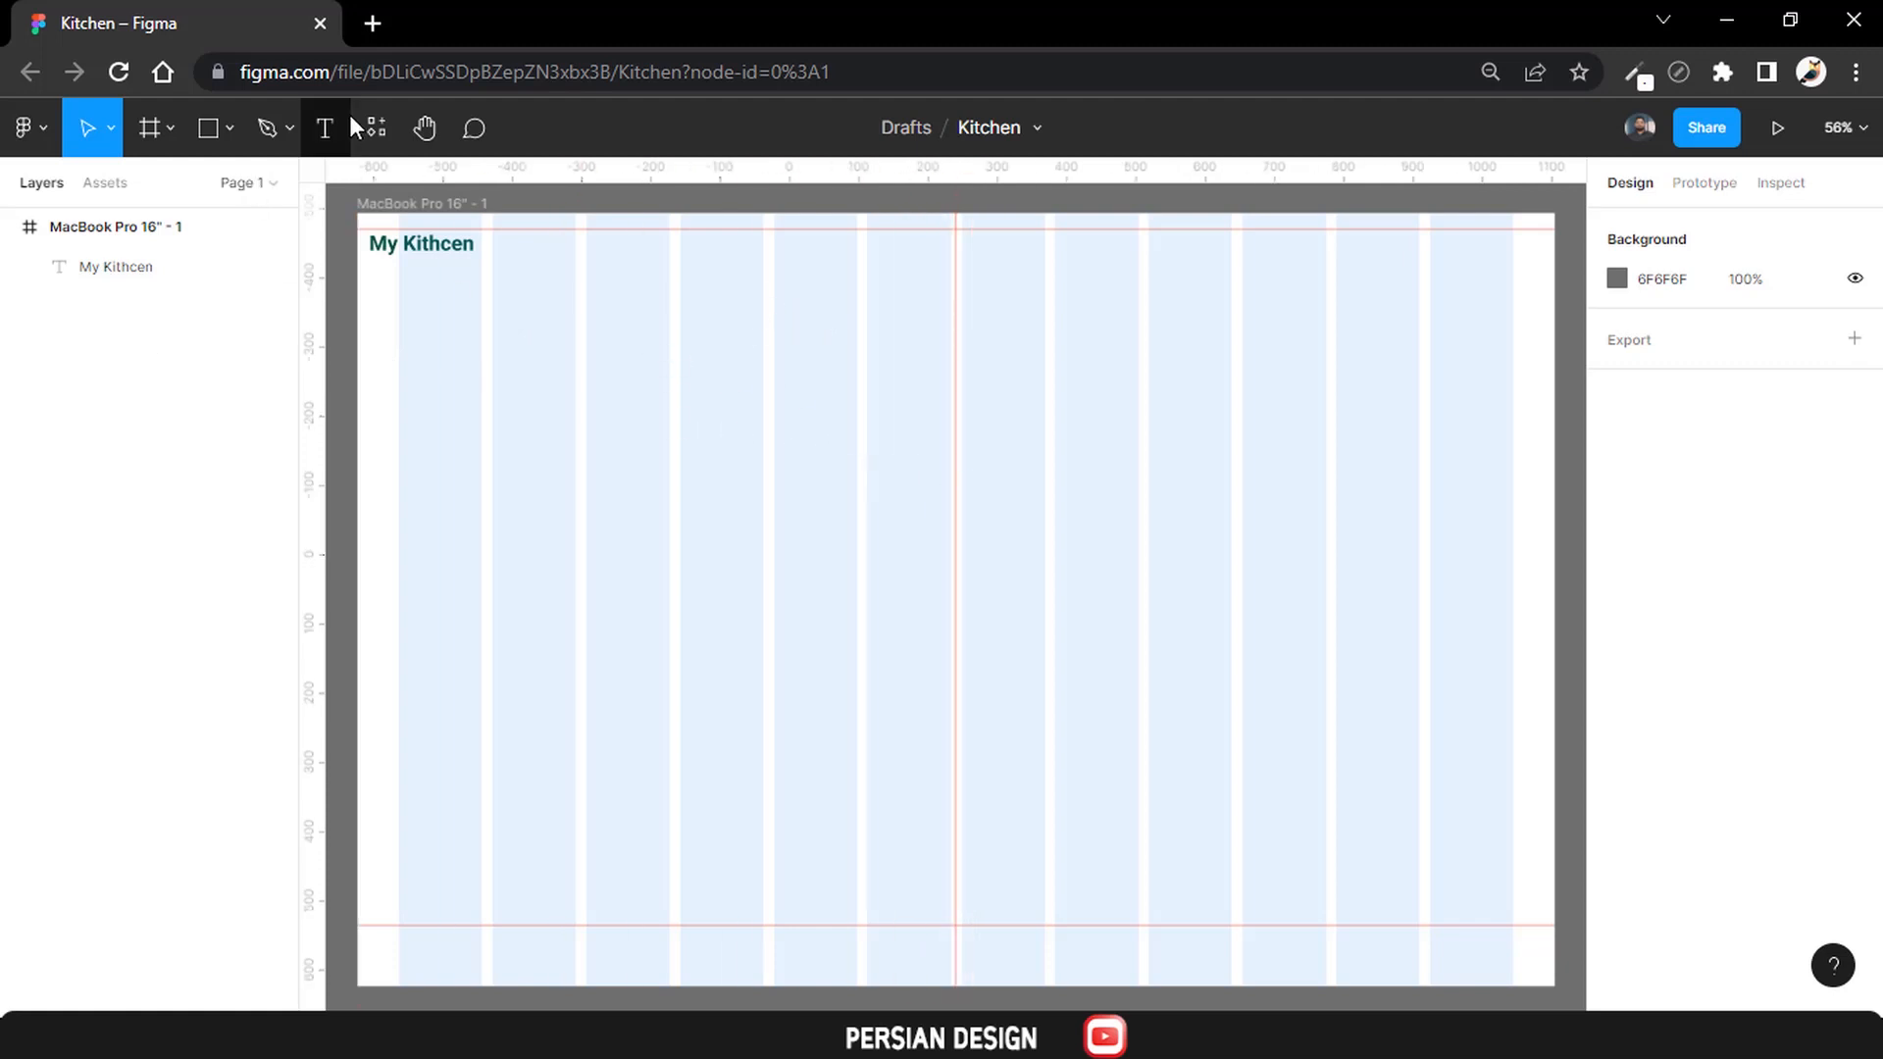
Add the text "About Us" near the frame's top, beside the vertical guide.
key("t")
left_click(941, 257)
type("abo")
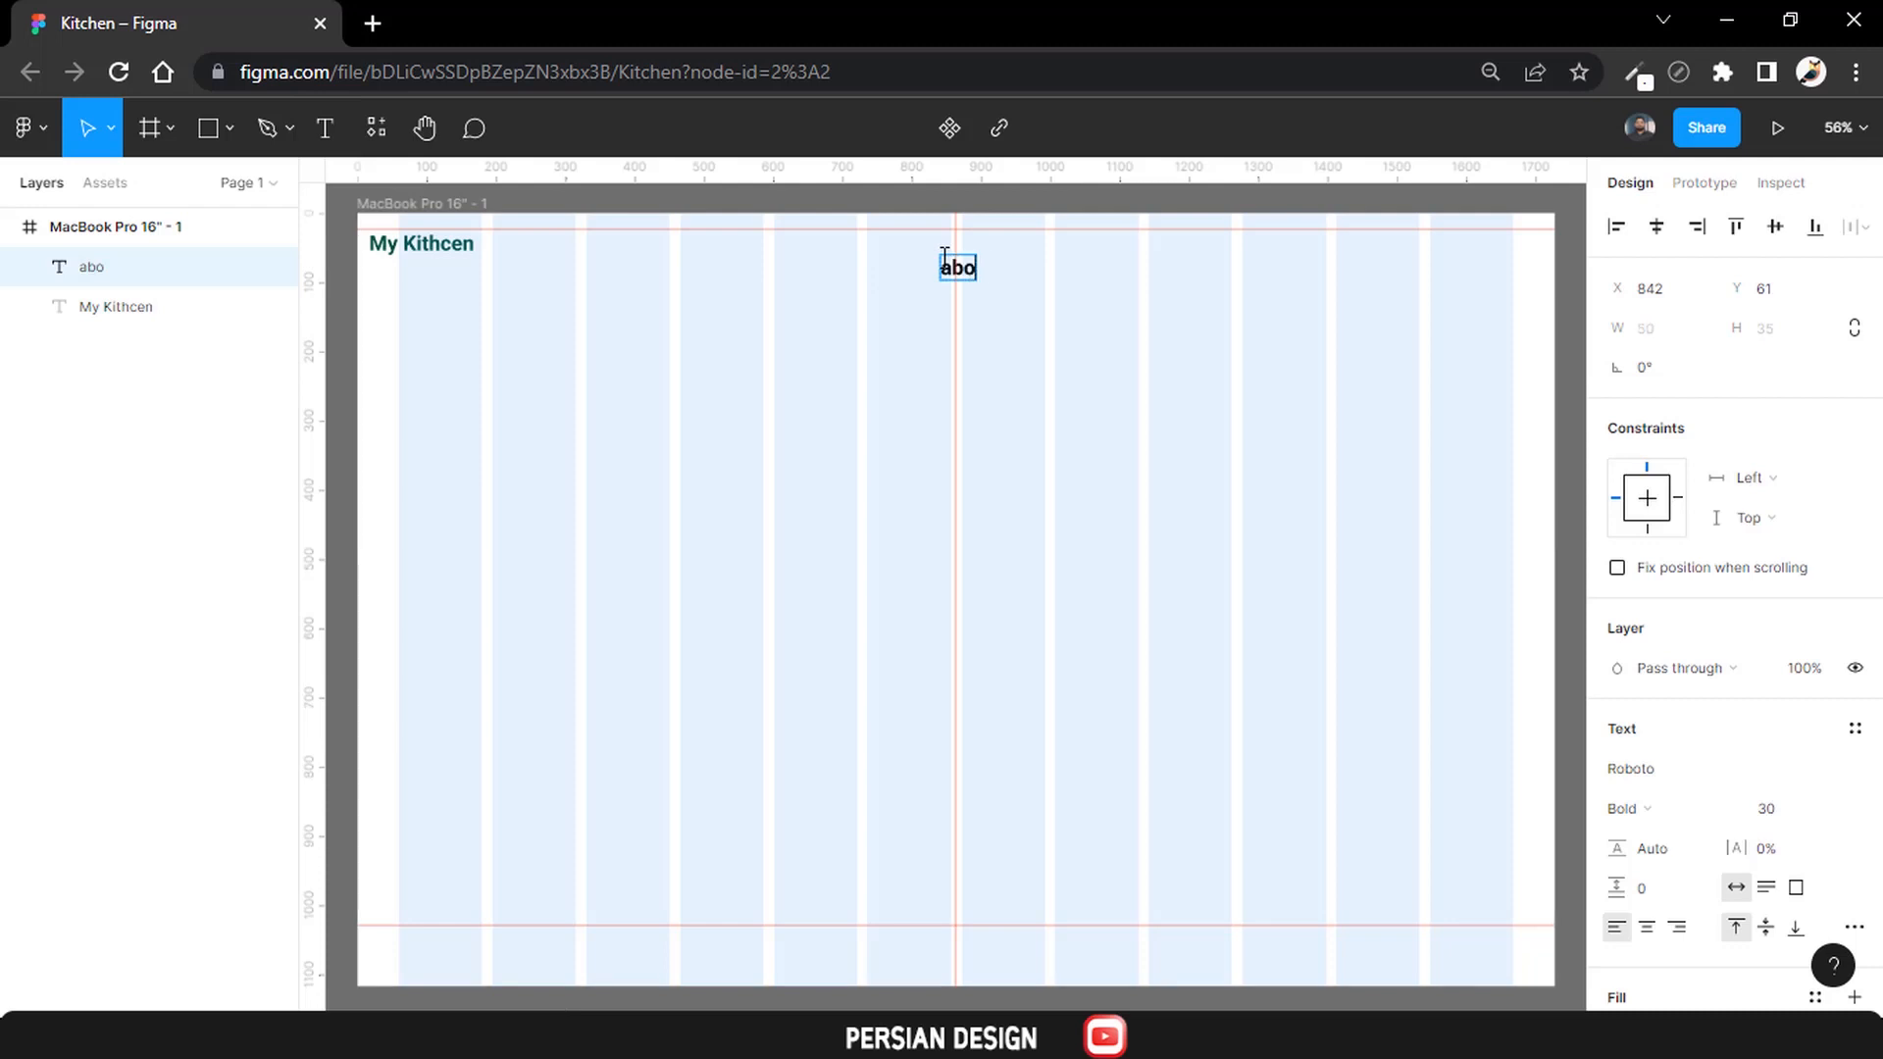
type("ut Us")
key("Home")
key("Delete")
type("A")
Format the "About Us" text with font size 24 and Medium weight.
key("ctrl+a")
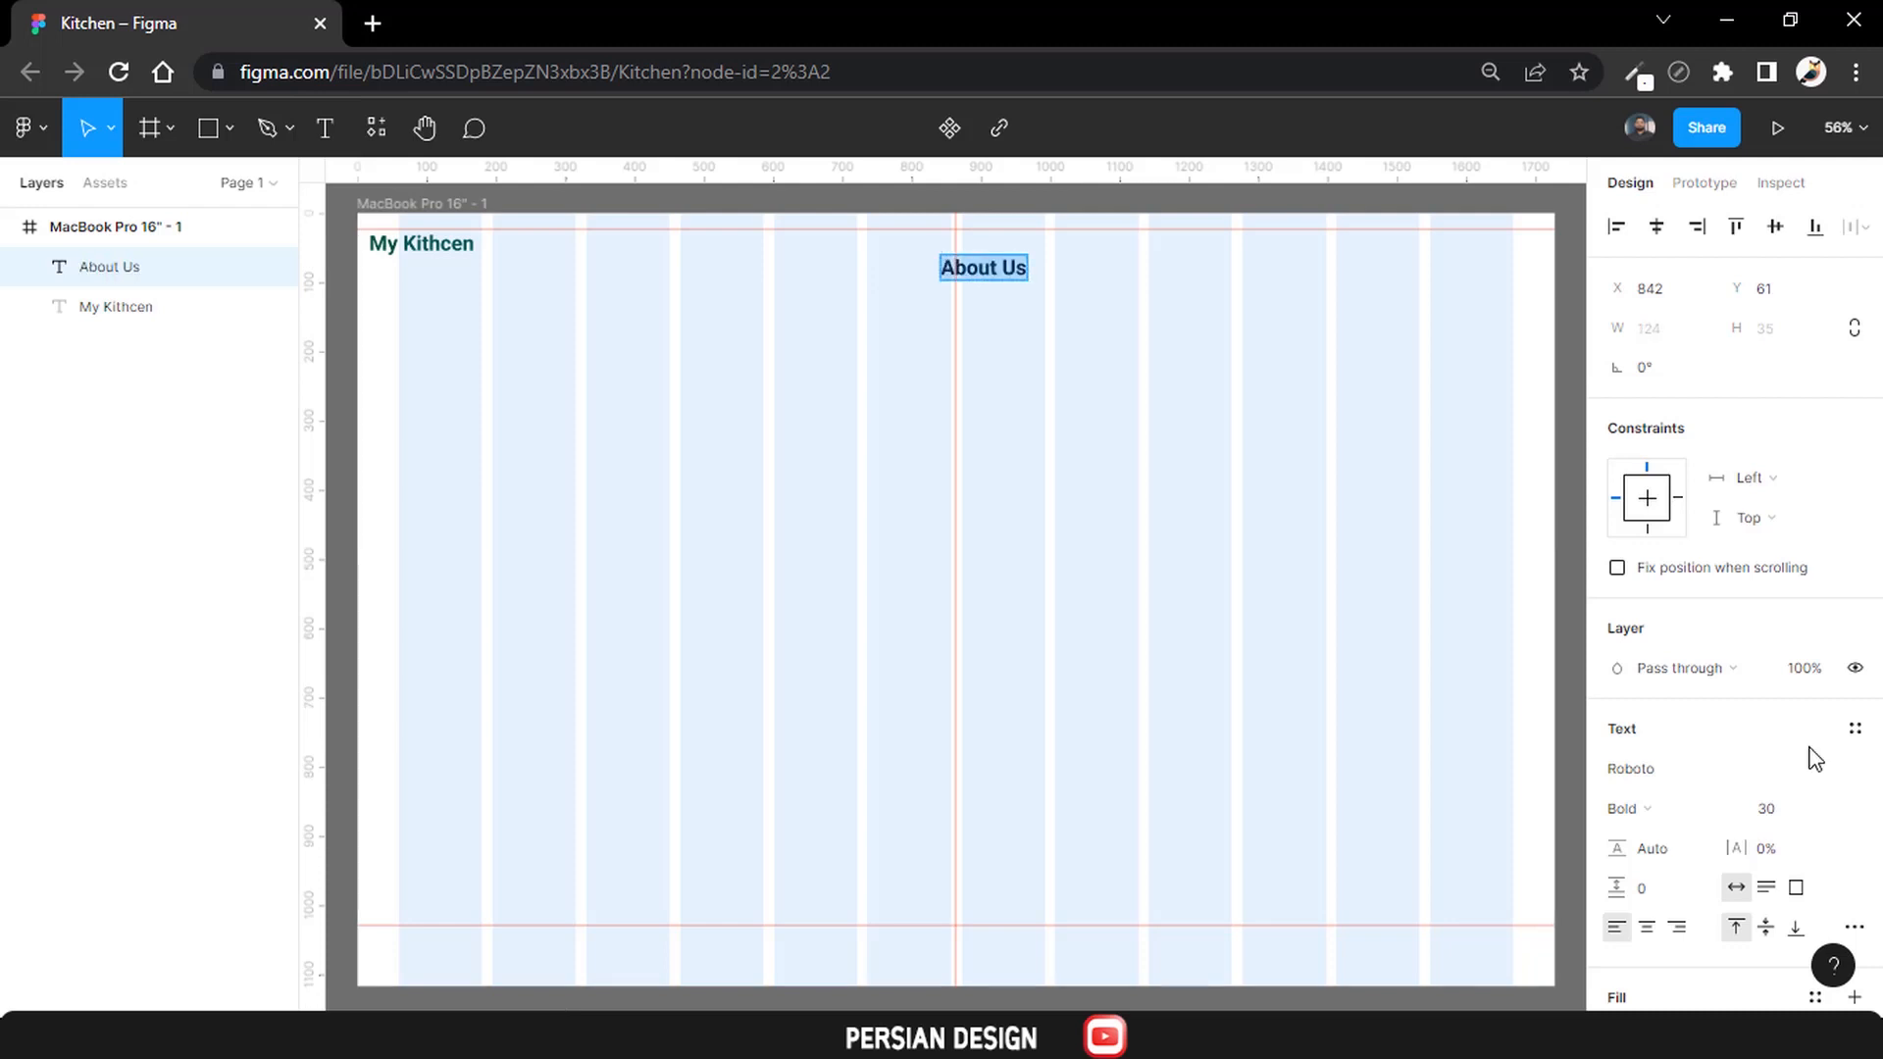
left_click(1773, 814)
type("26")
key("Return")
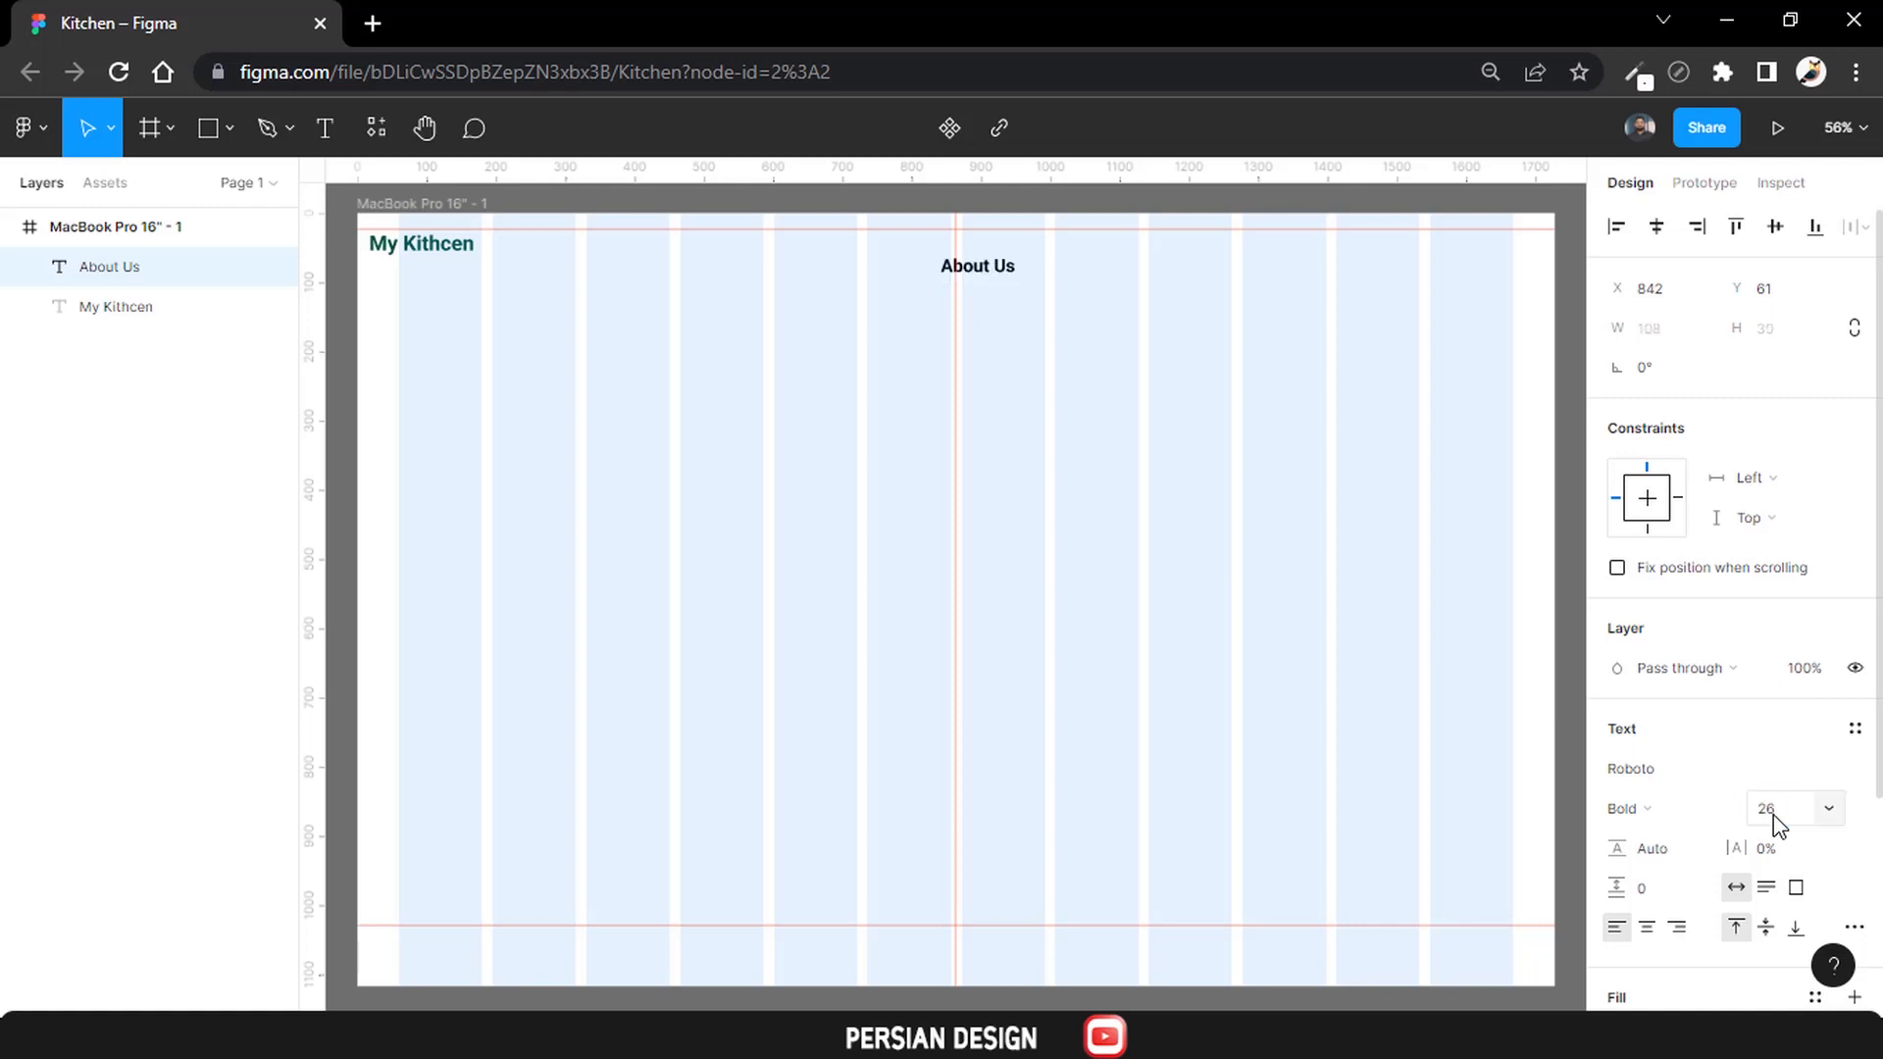
left_click(1773, 815)
type("24")
key("Return")
left_click(1633, 808)
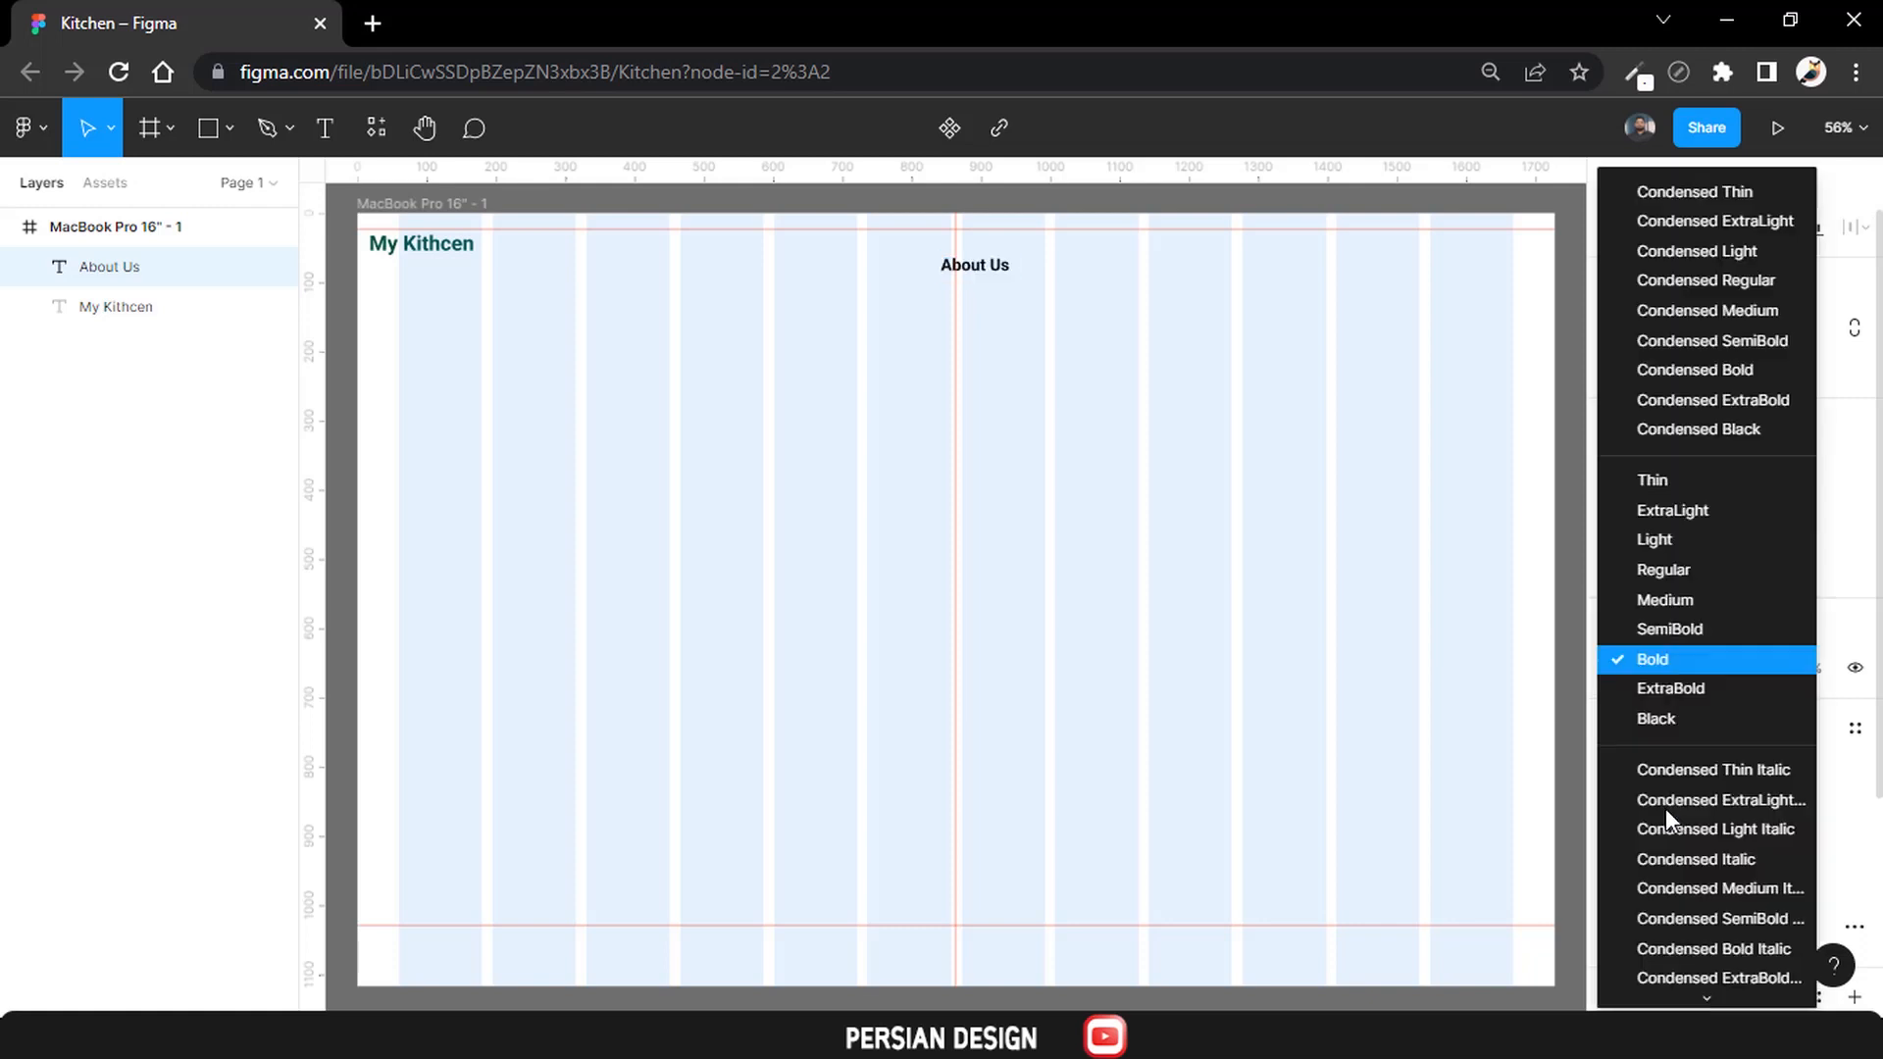
left_click(1671, 604)
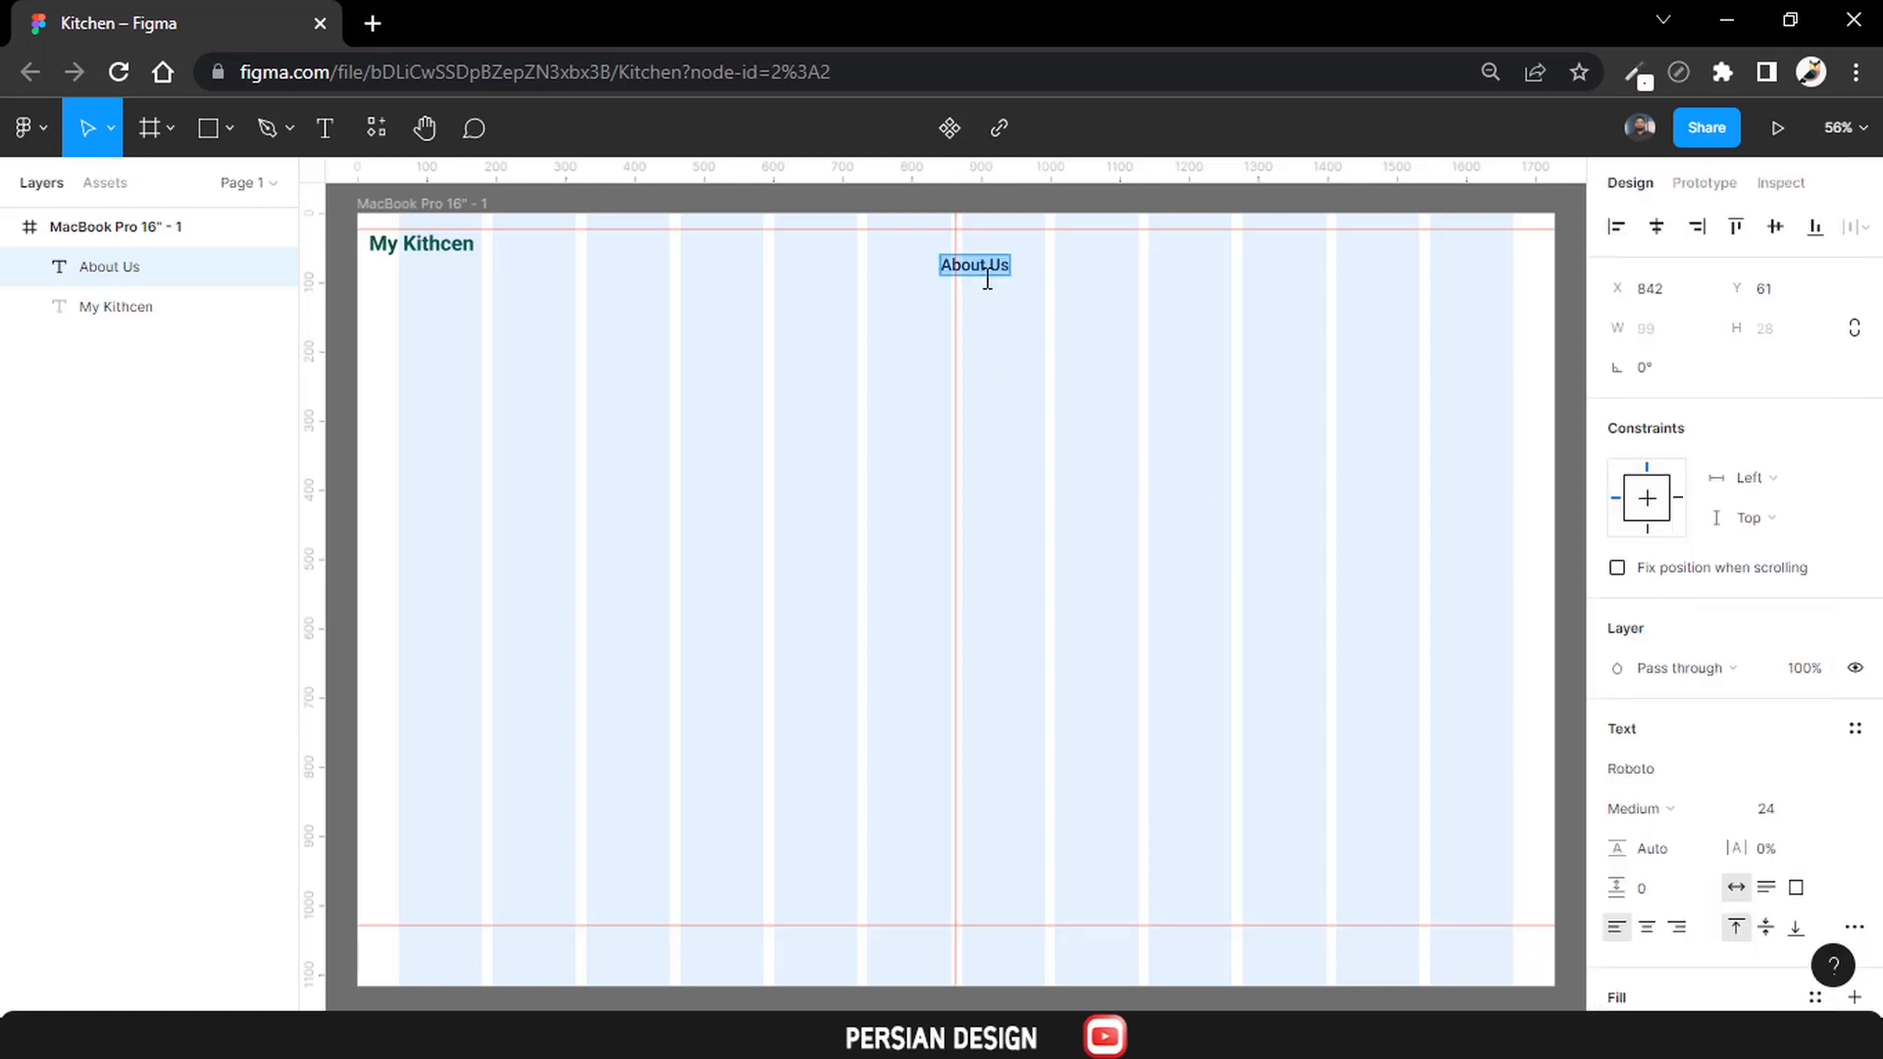
Move the "About Us" text to about X 814, Y 54, centered on the vertical guide.
key("Escape")
mouse_move(974, 269)
left_mouse_down()
mouse_move(958, 265)
mouse_move(975, 239)
mouse_move(971, 257)
left_mouse_up()
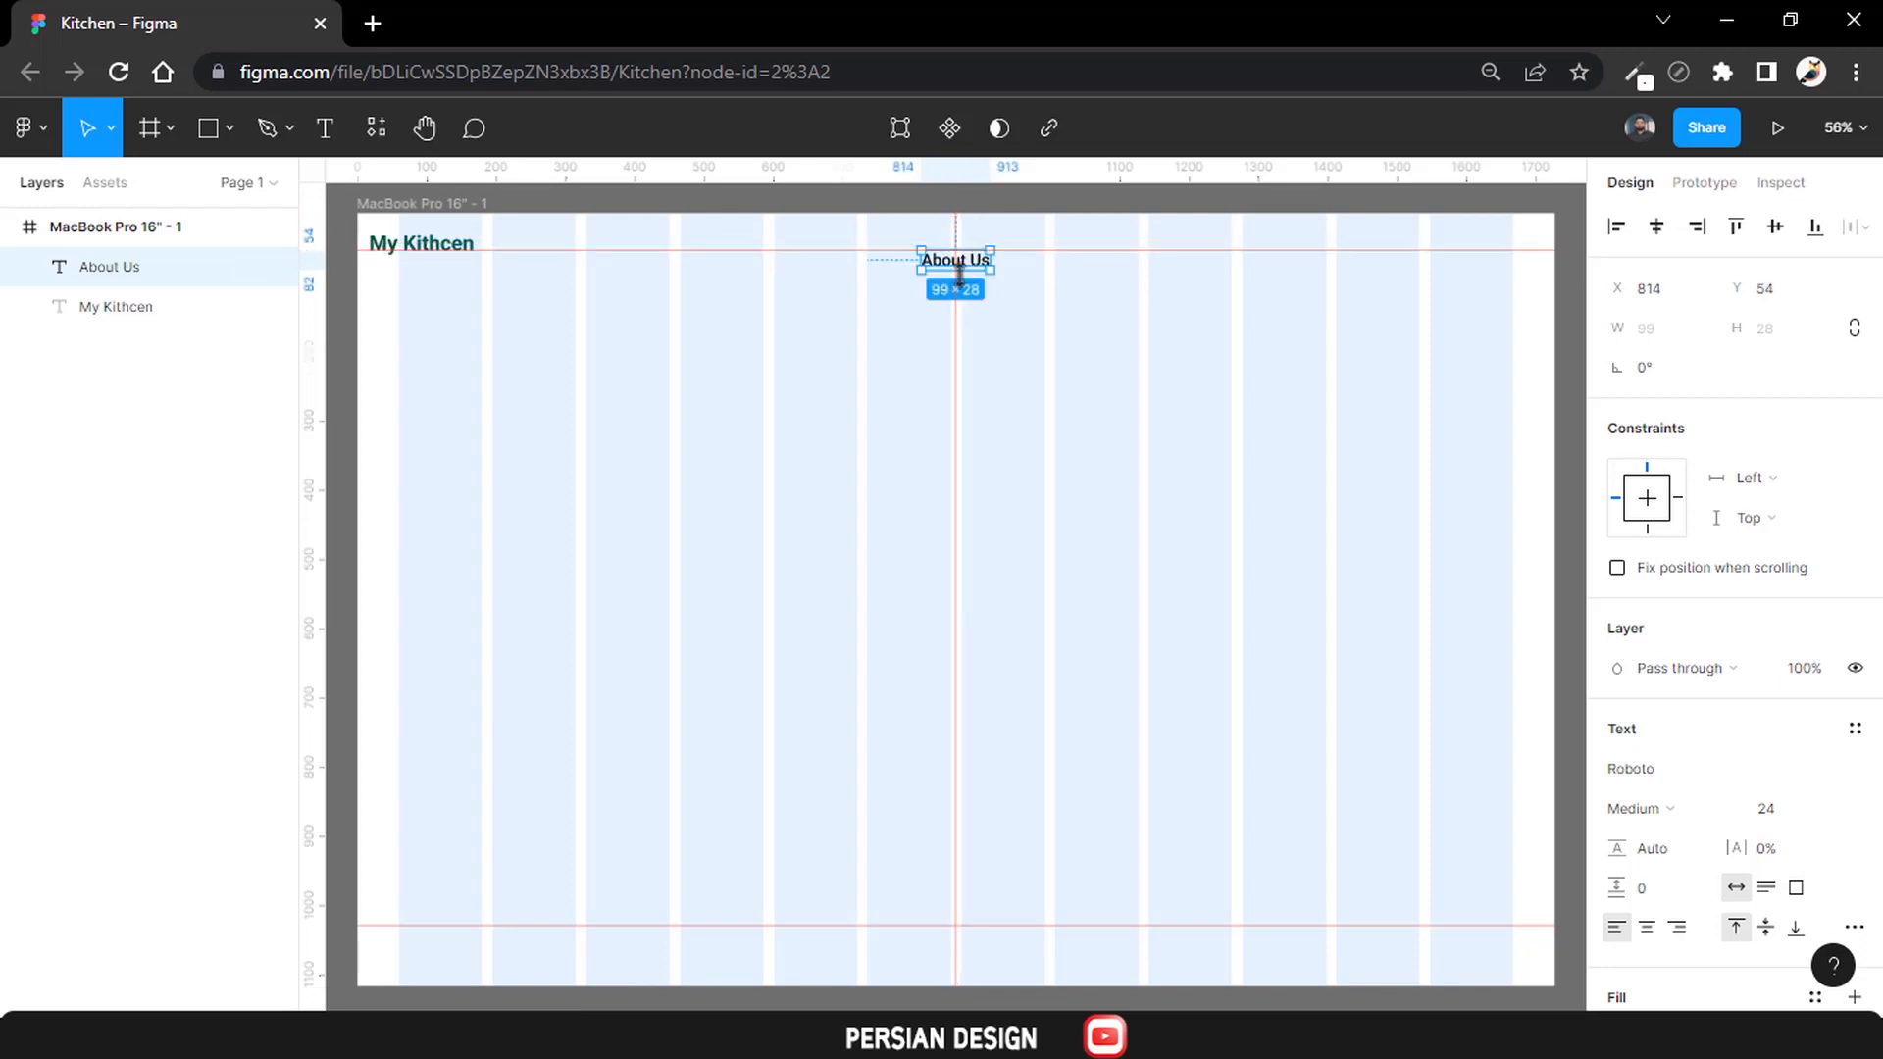
Duplicate the "About Us" text twice and move one copy left of the original to about X 665, Y 54.
key("ctrl+d")
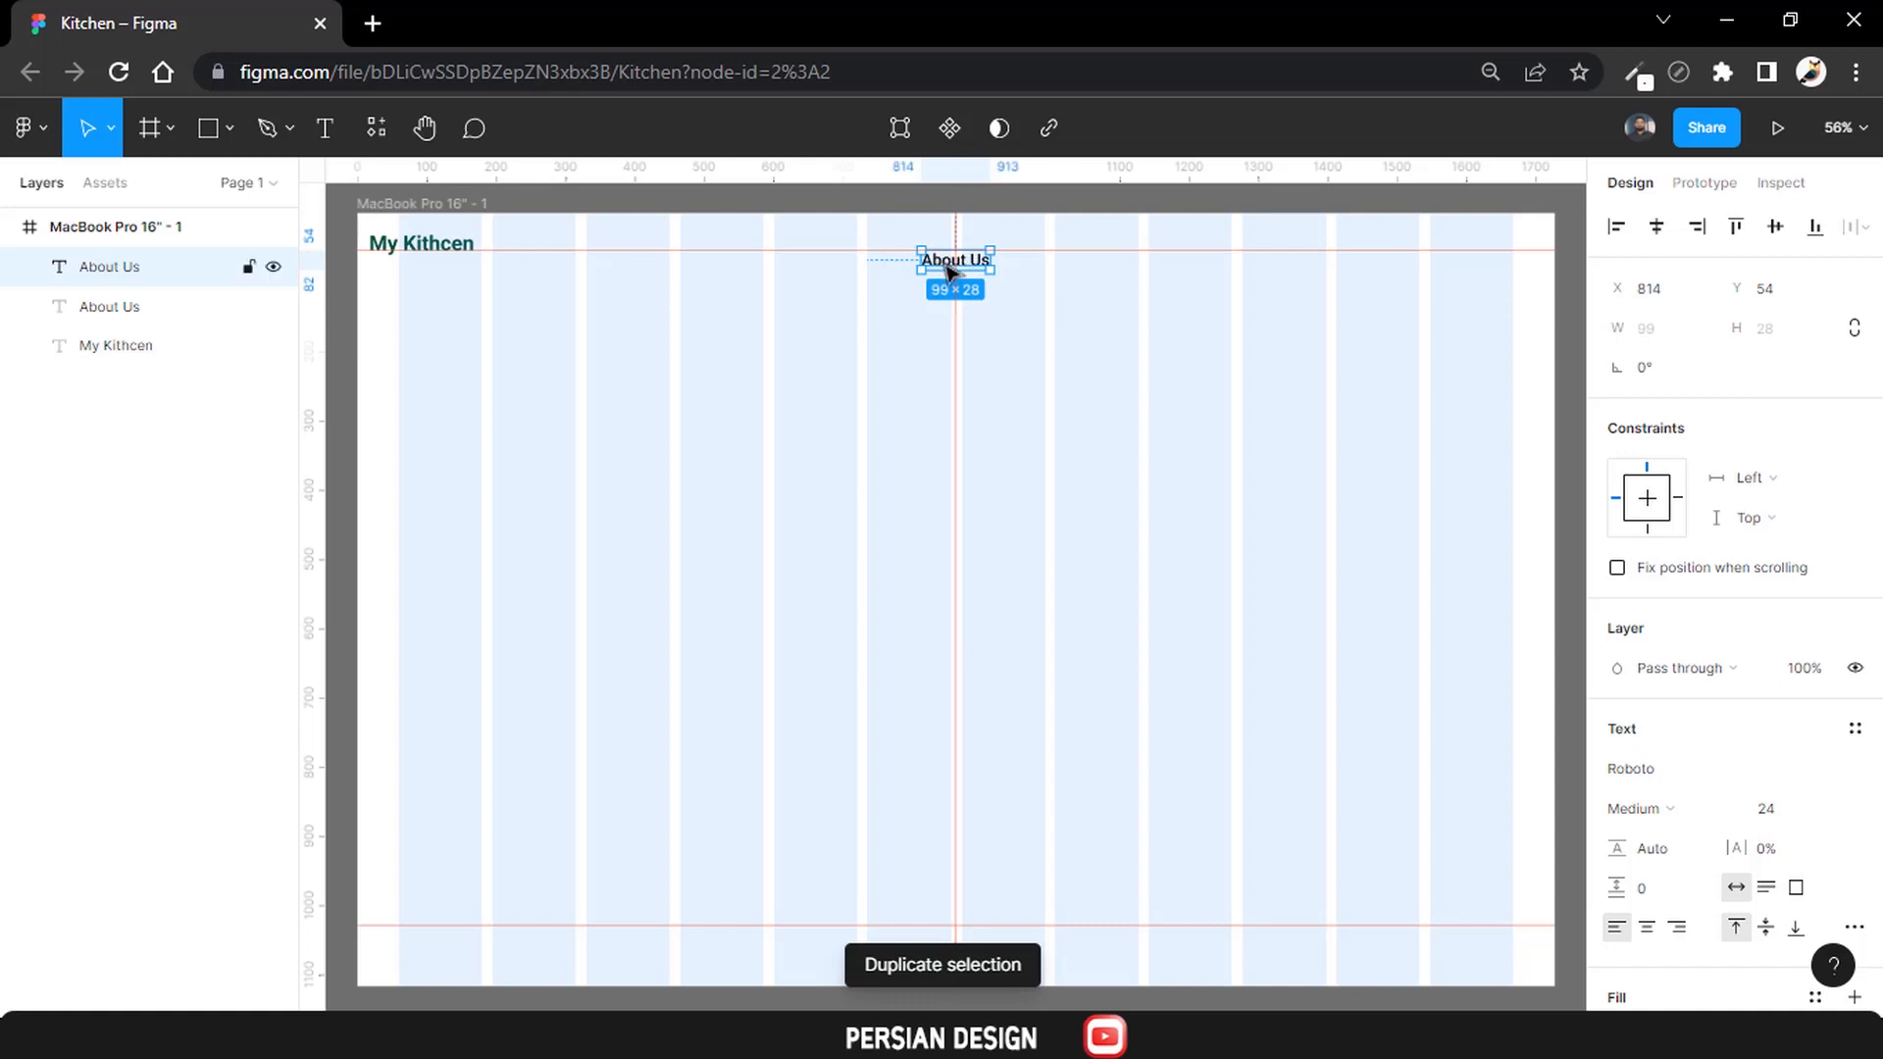
key("ctrl+d")
left_click_drag(951, 265, 846, 278)
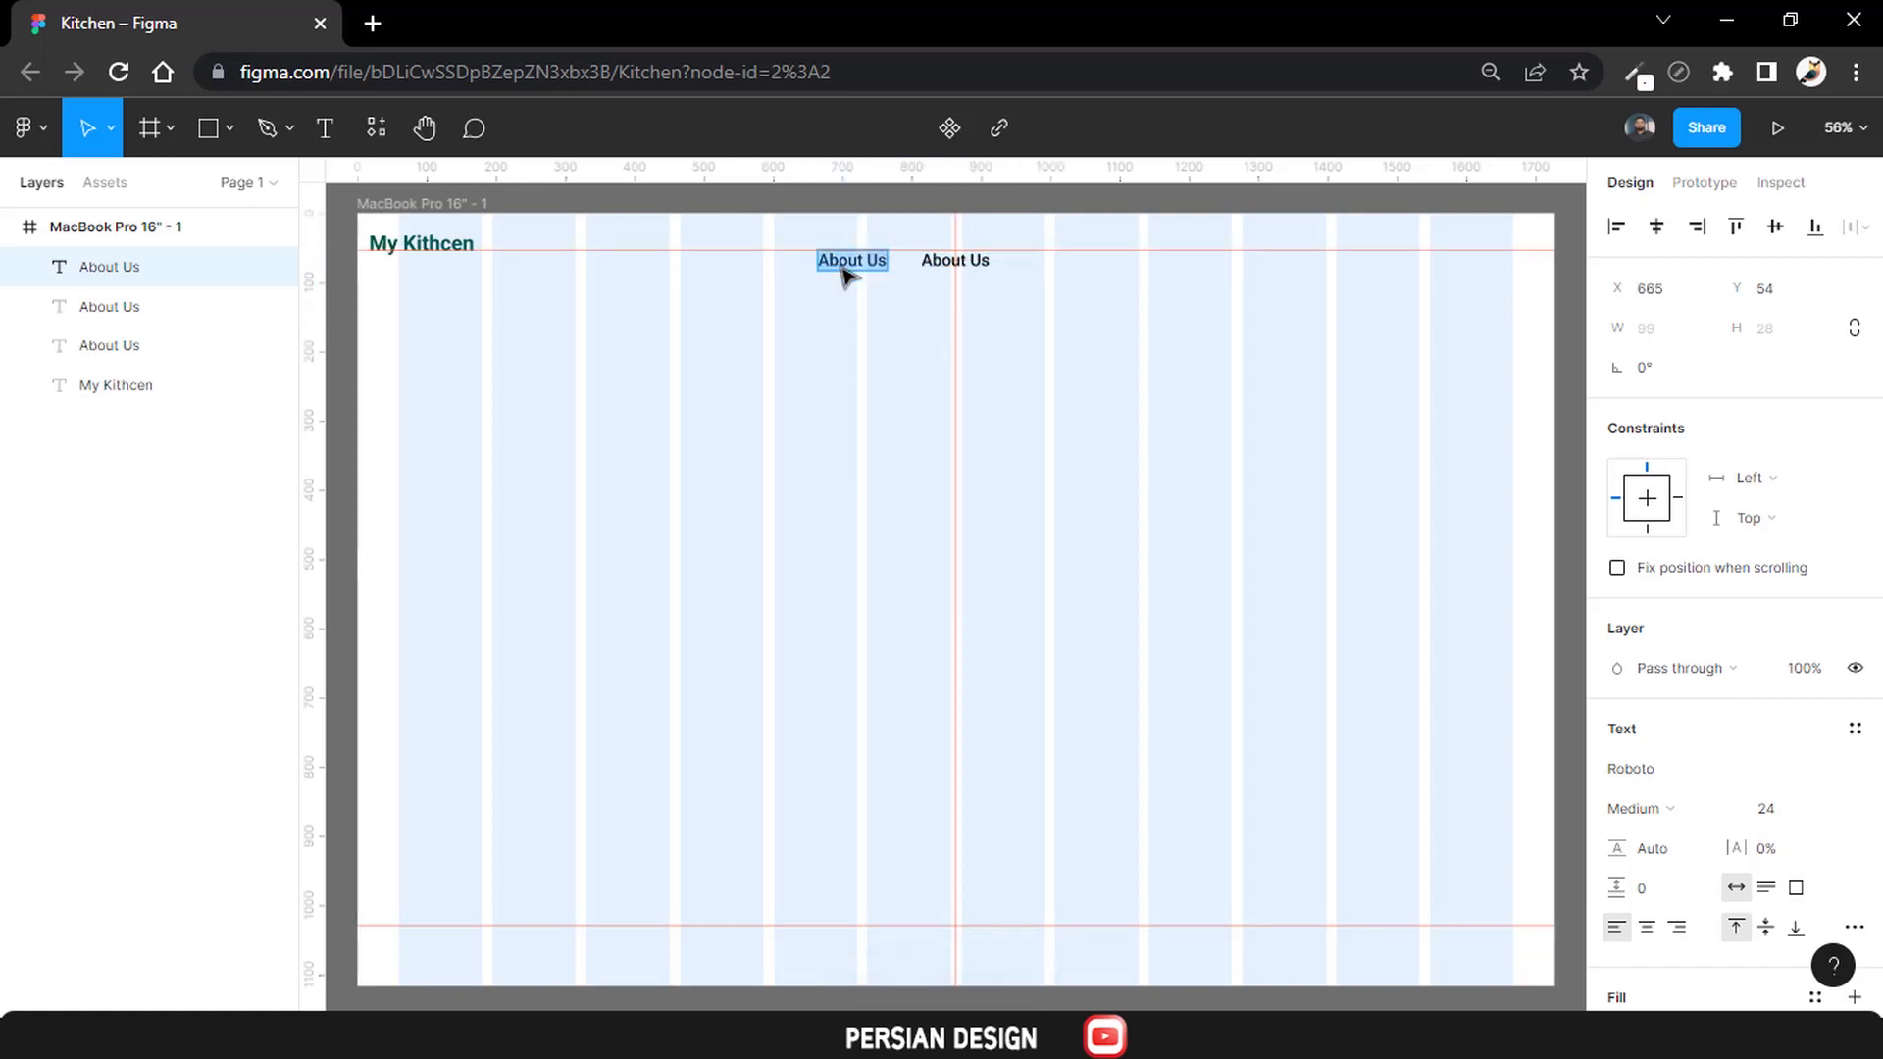
Change the moved copy's text to "Home" and format it in Bold weight, size 26.
type("Home")
left_click(1640, 809)
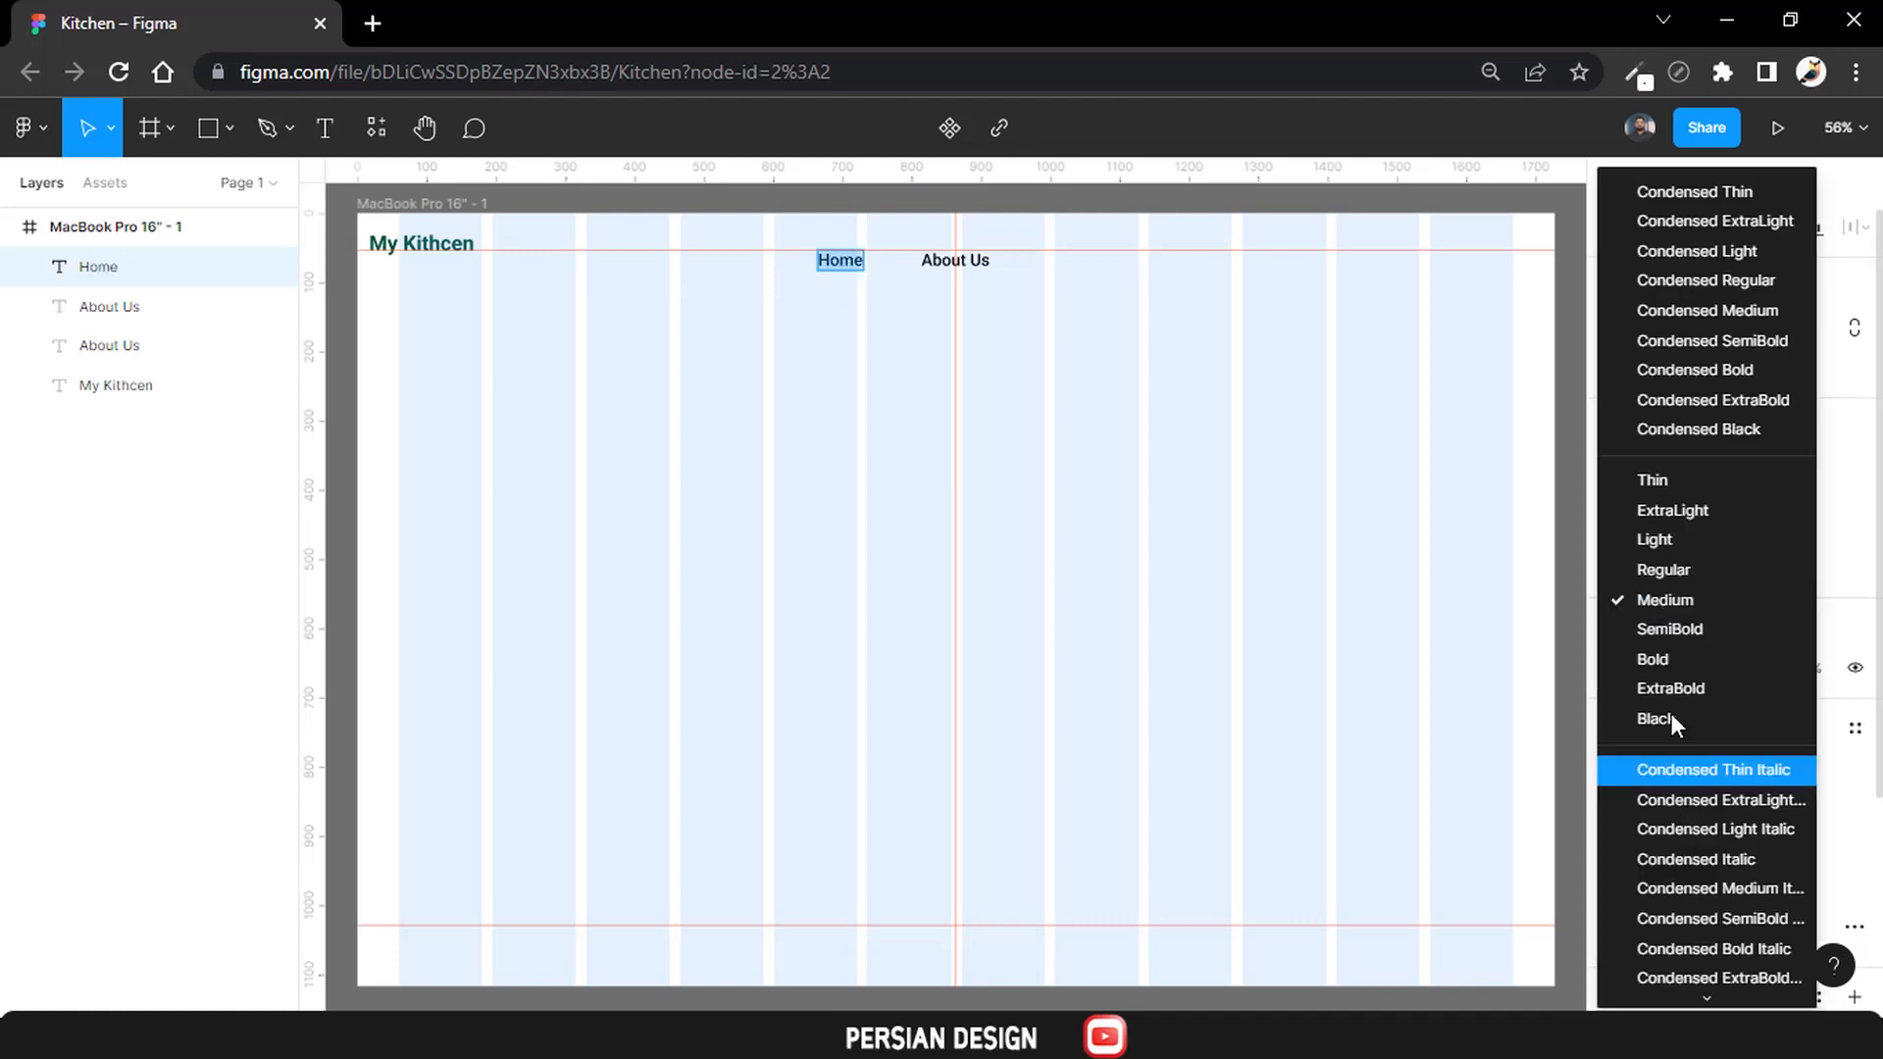
left_click(1664, 662)
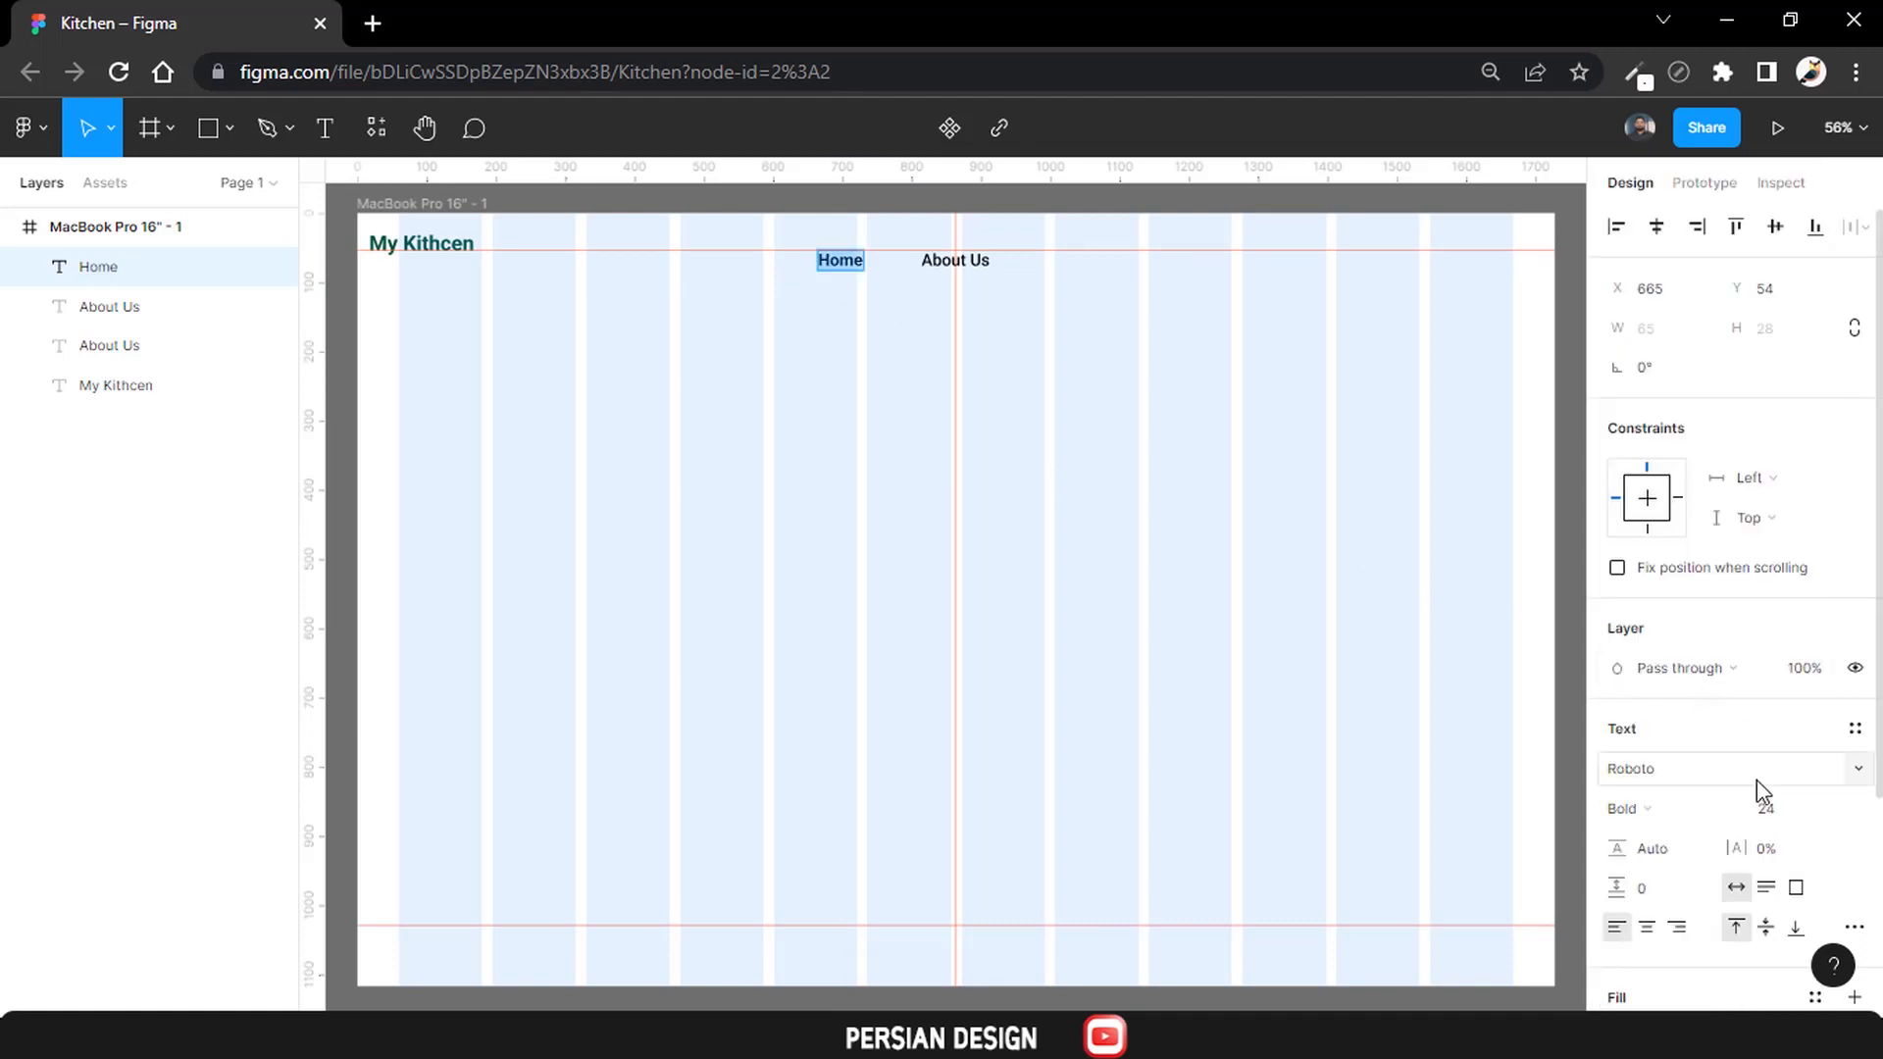
left_click(1769, 816)
type("26")
key("Return")
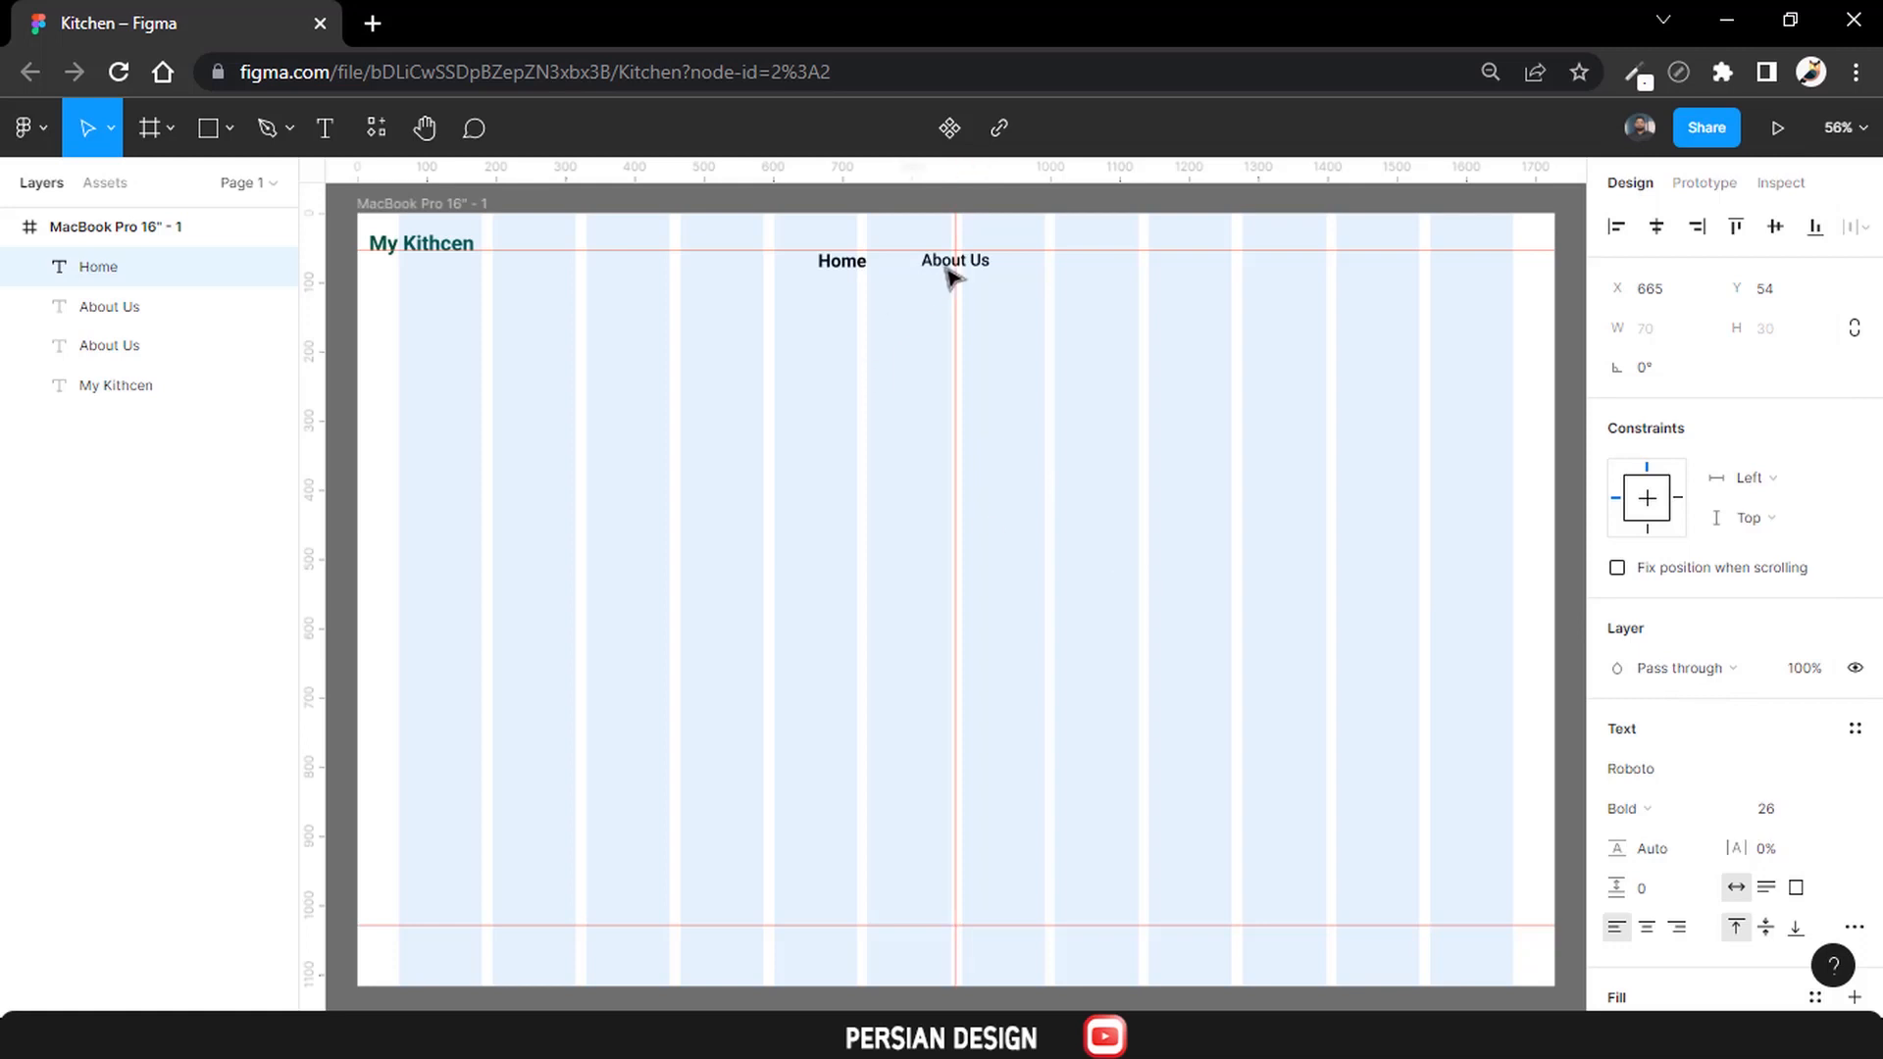
Move the spare "About Us" copy right of the original to about X 956, Y 55, and change its text to "Menu".
left_click(978, 260)
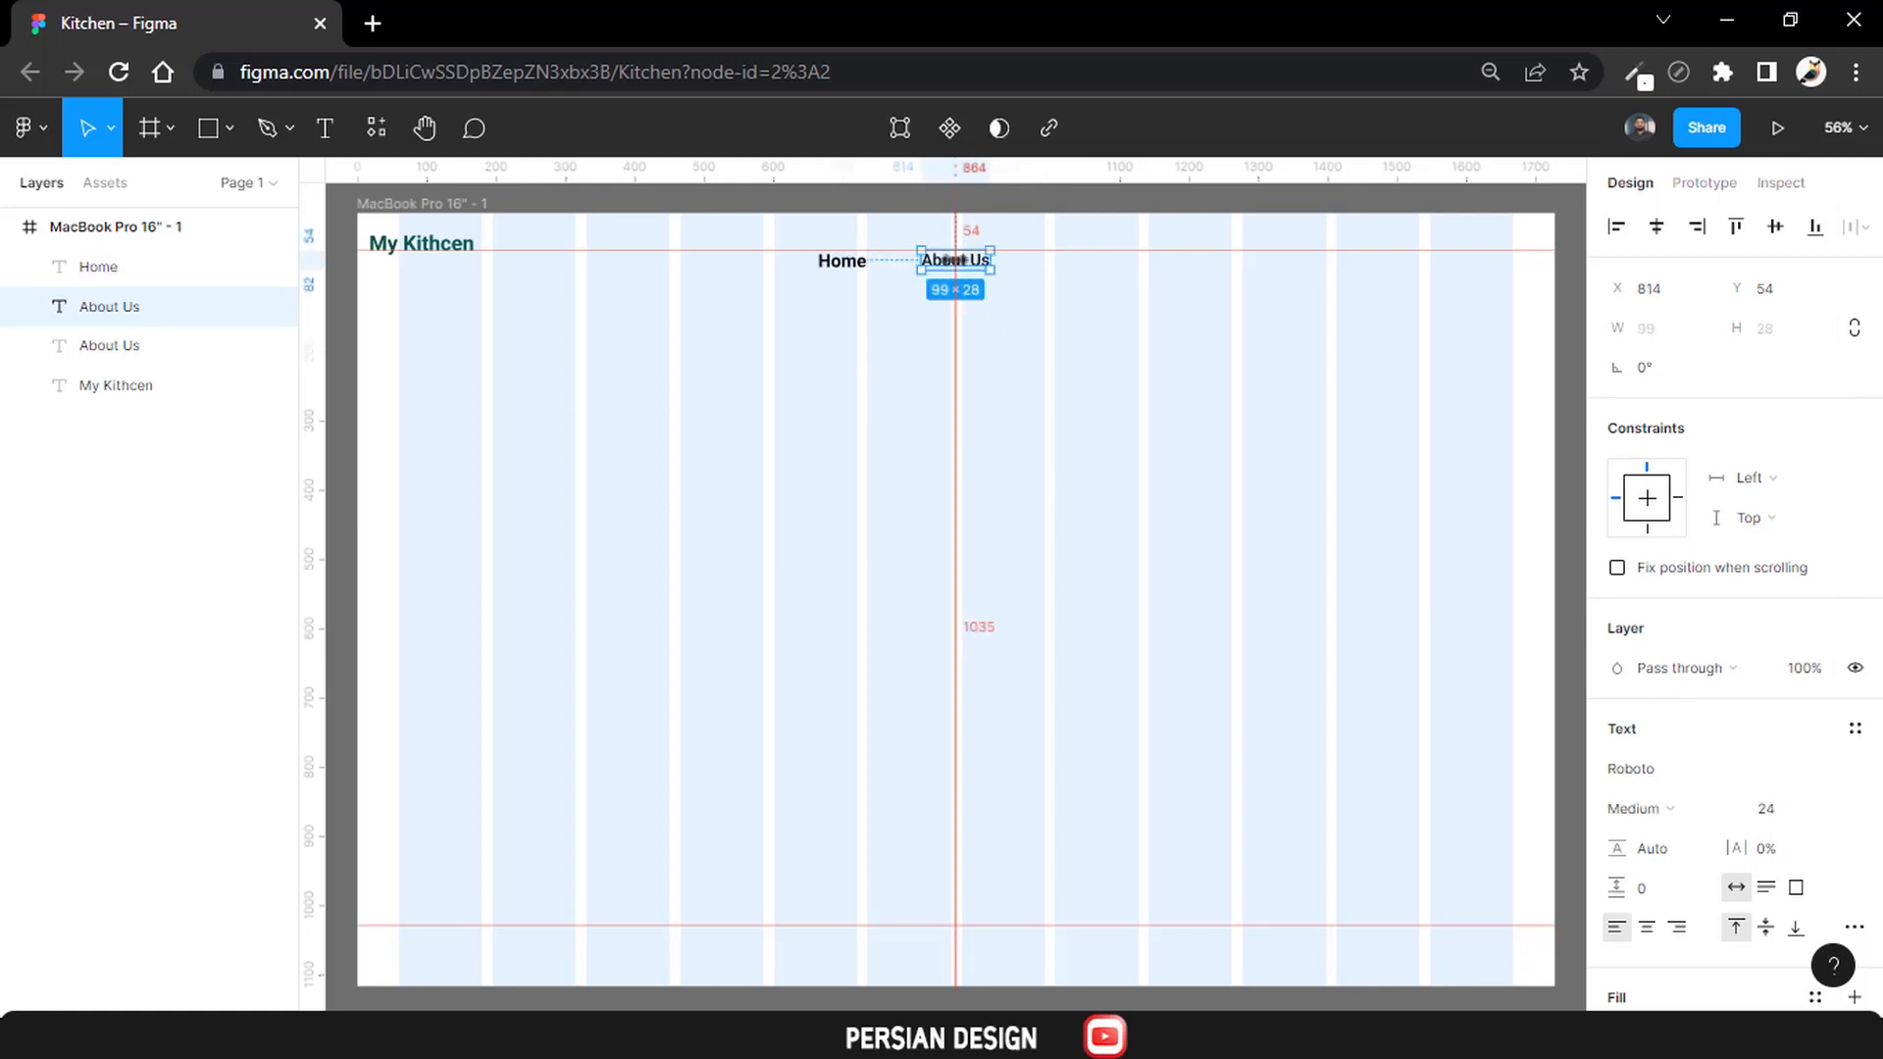
left_click(955, 255)
scroll(921, 260, "up", 10)
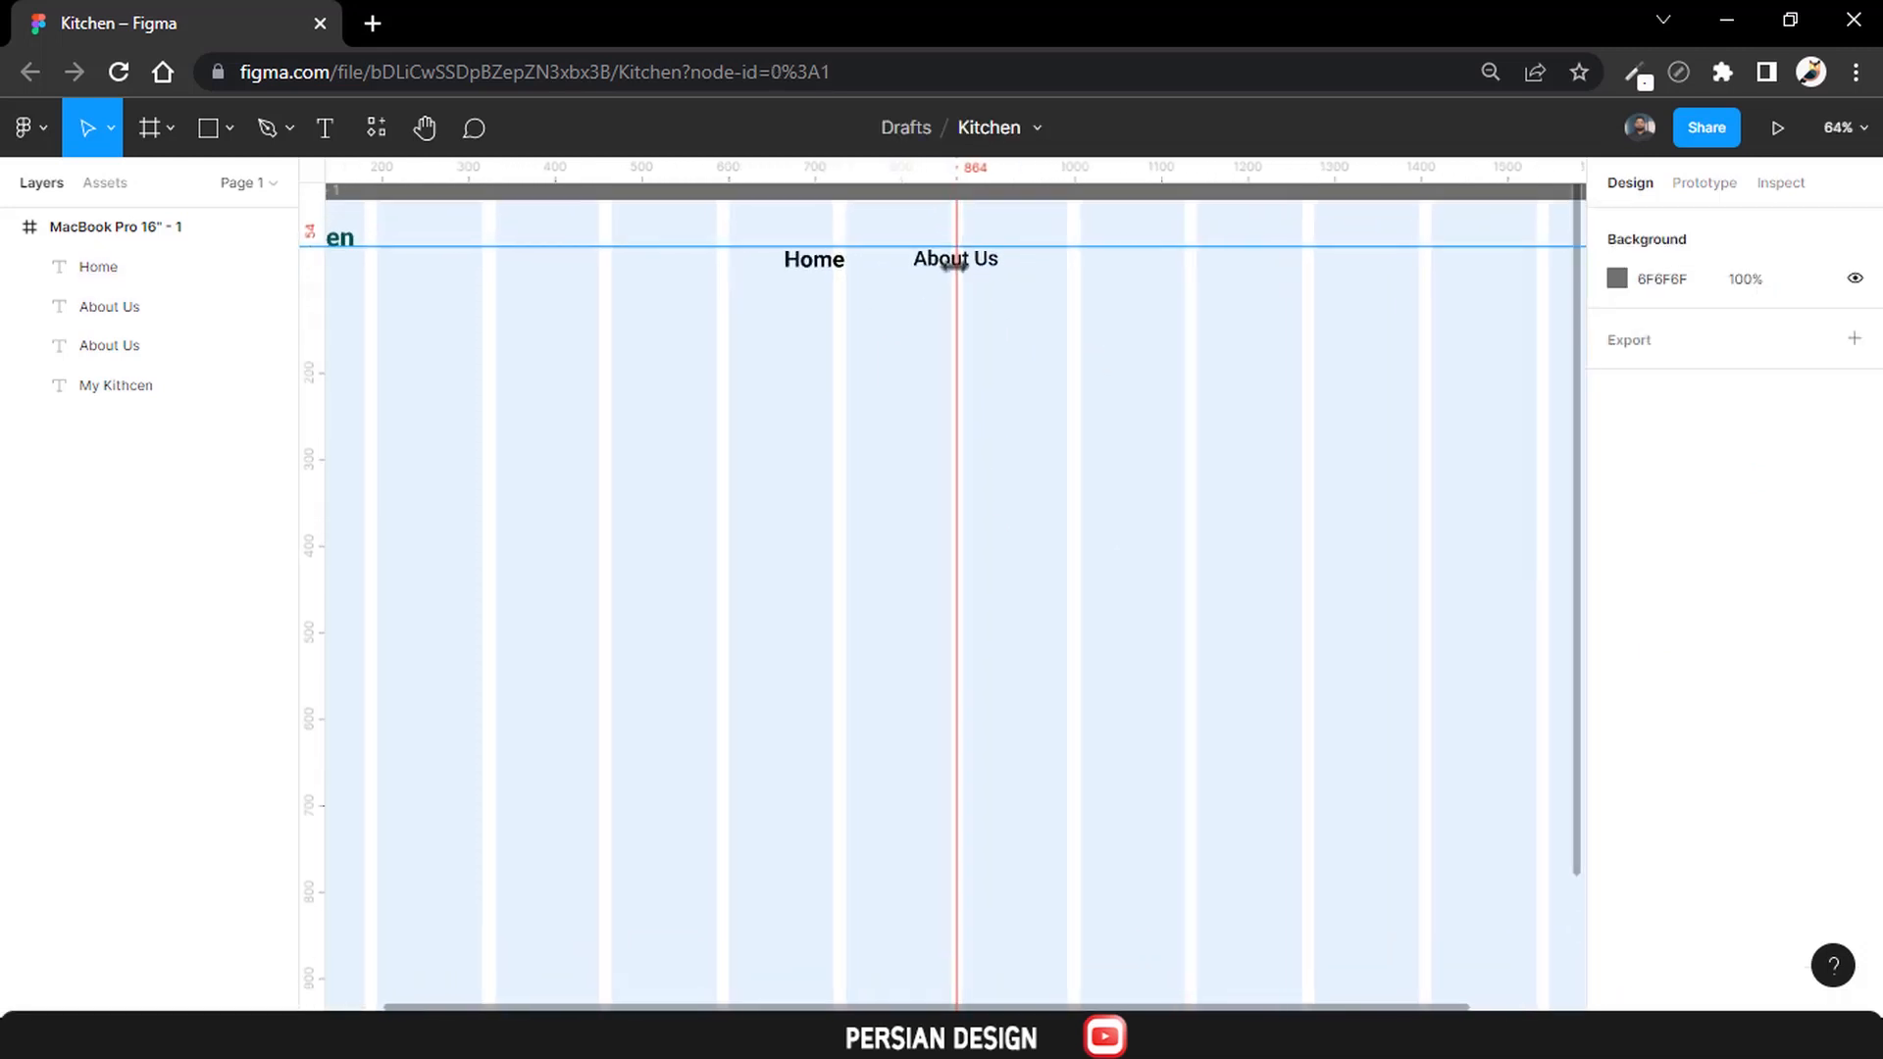
left_click_drag(896, 260, 1194, 260)
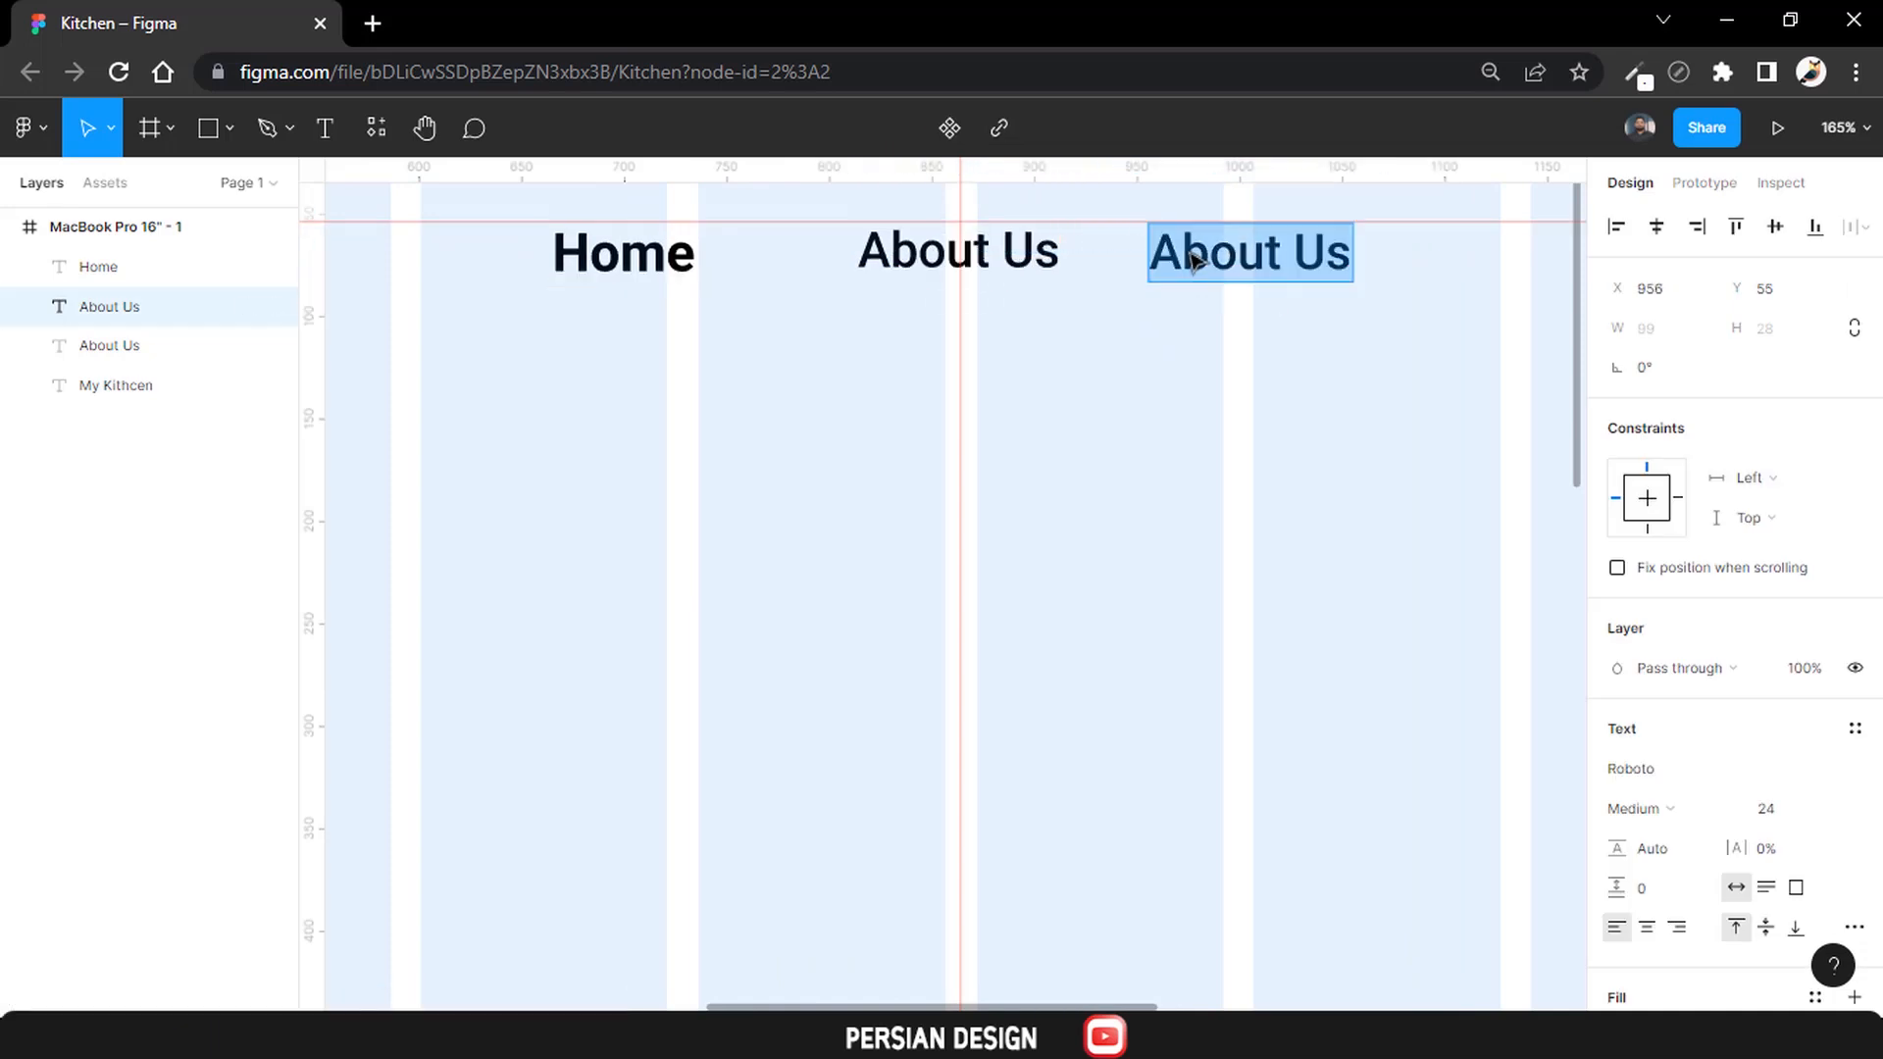
key("Return")
type("Menu")
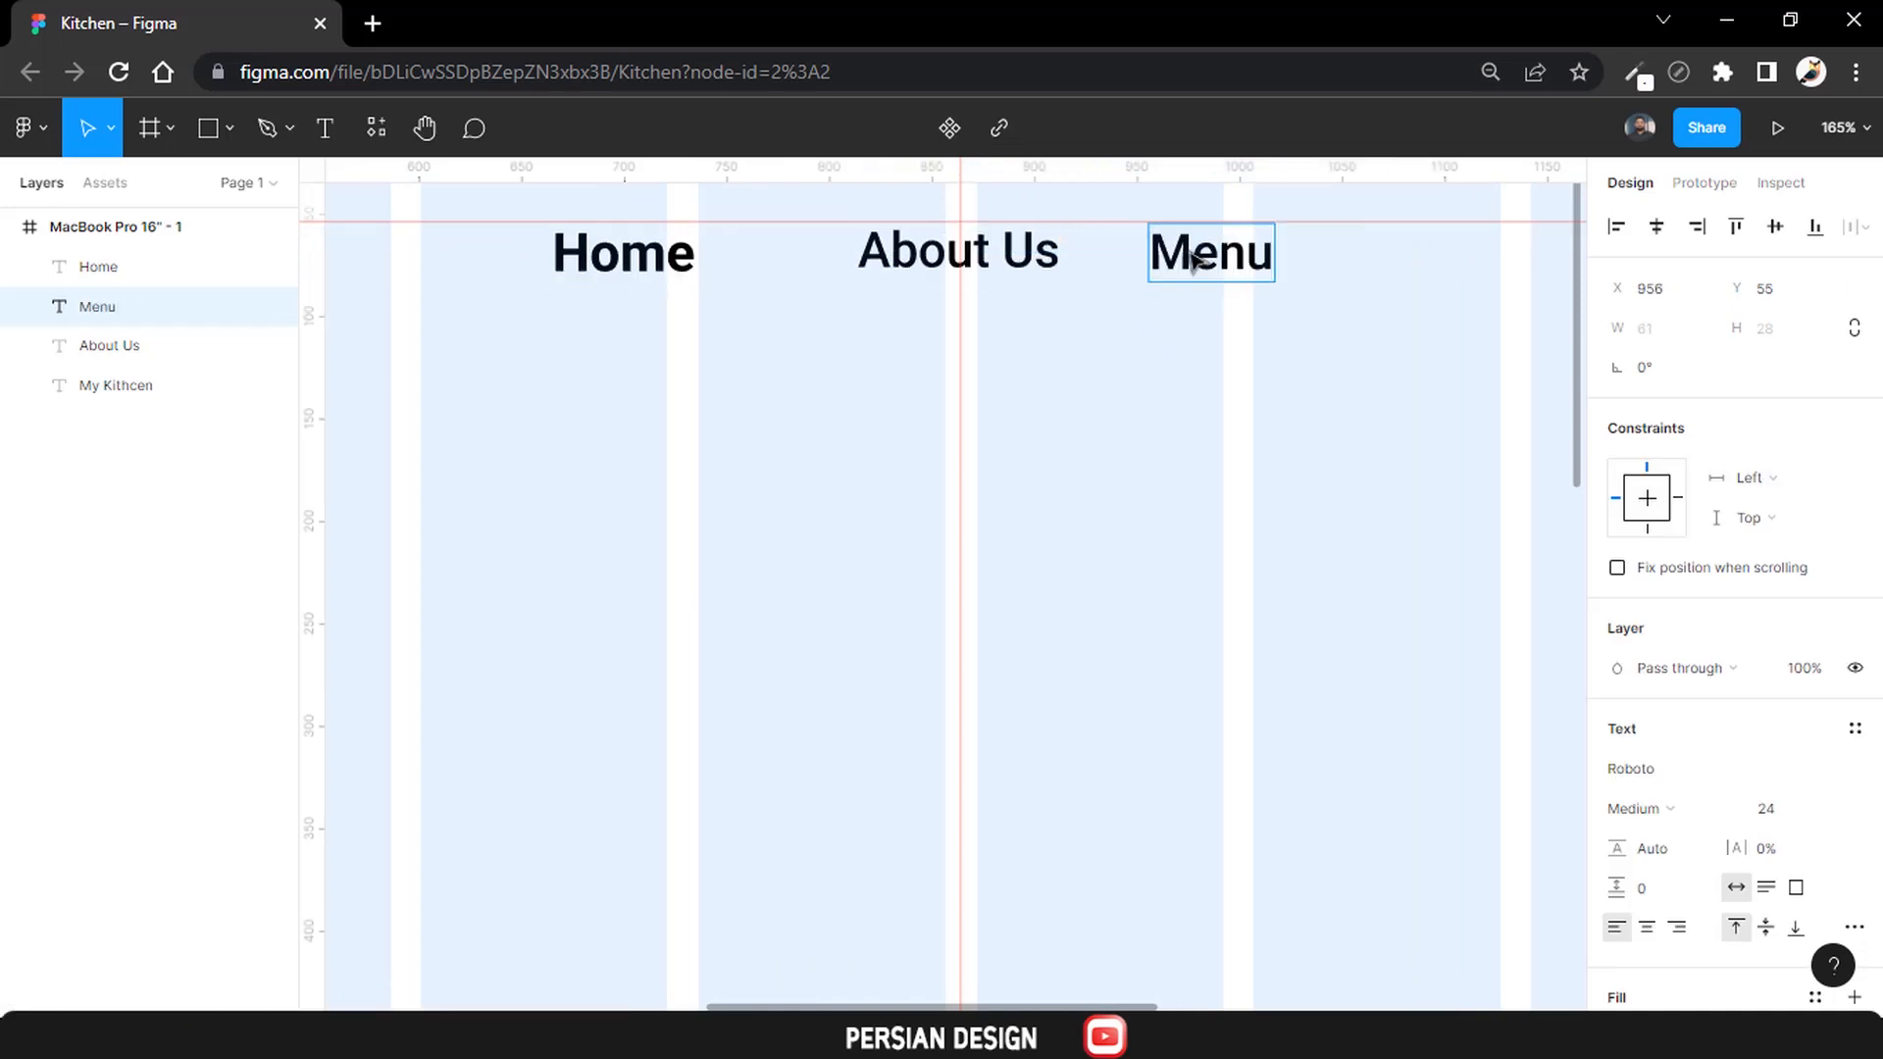
key("Escape")
Set the fill opacity of the "Menu" text to 40%.
left_click(1672, 810)
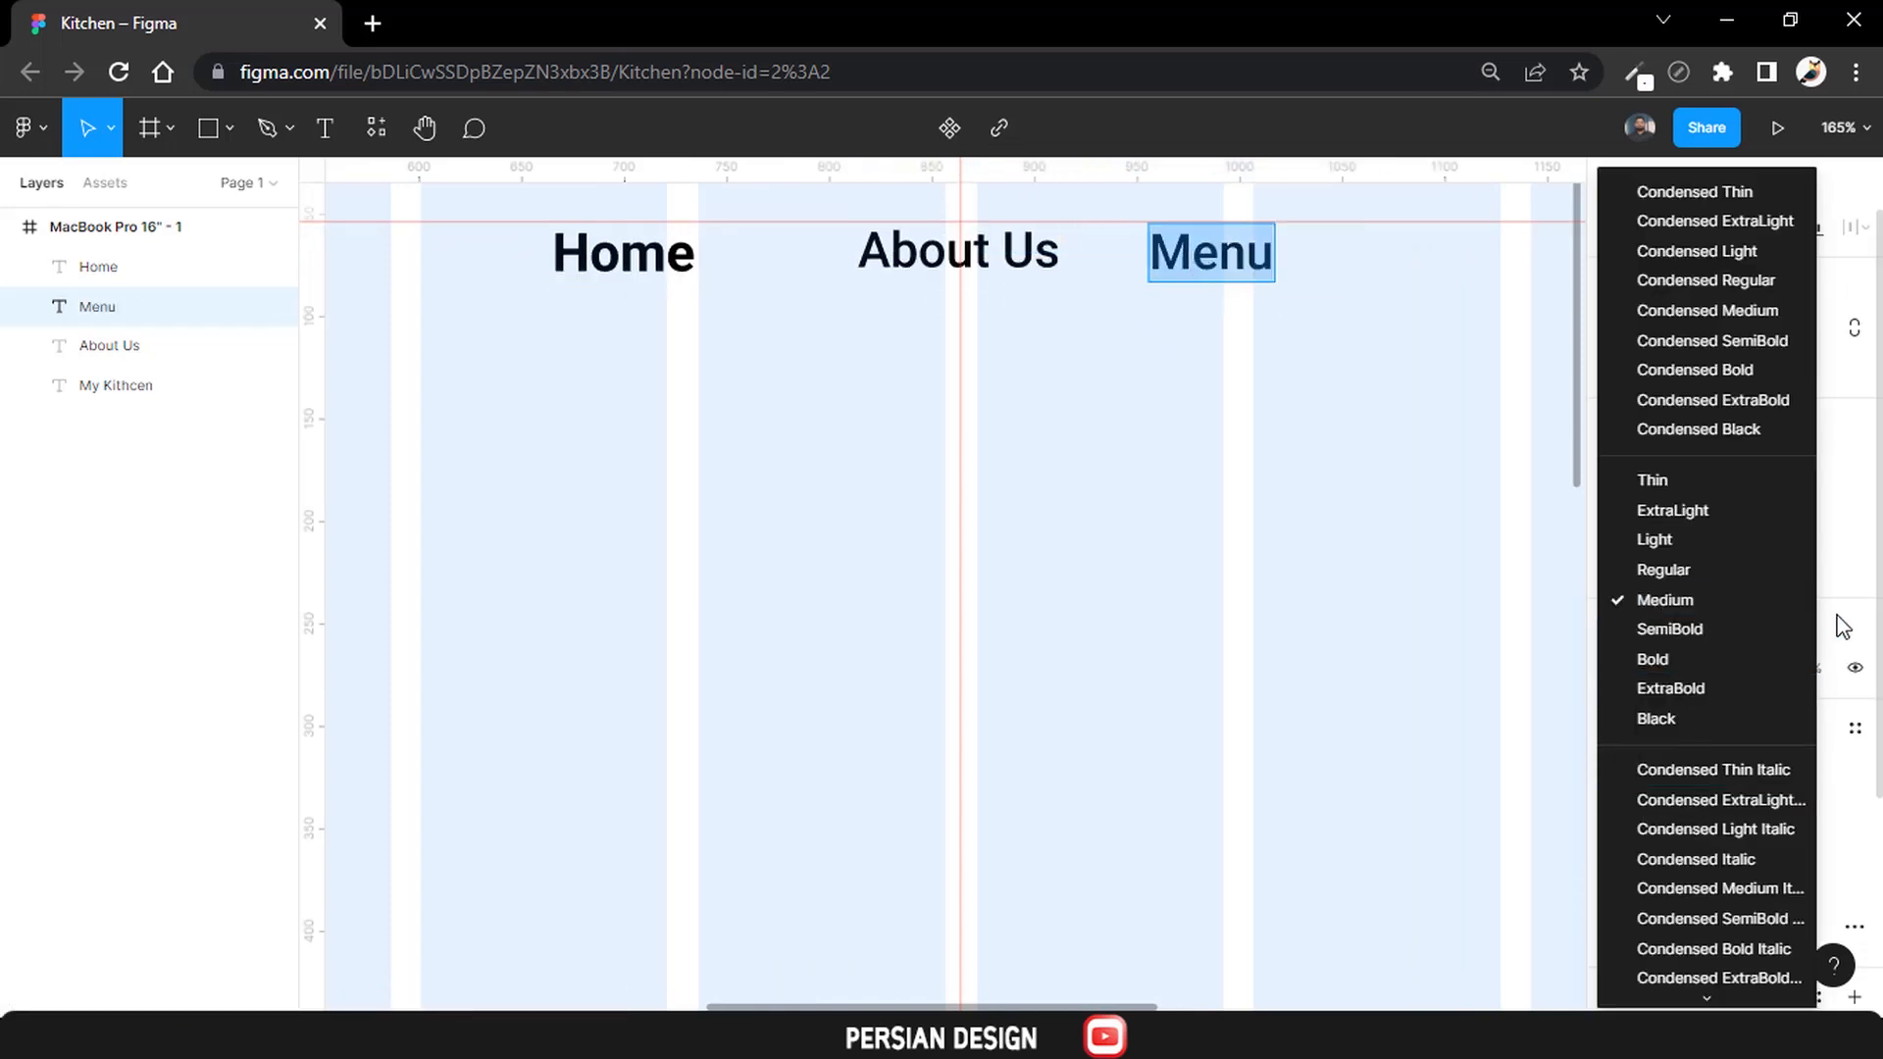
key("Escape")
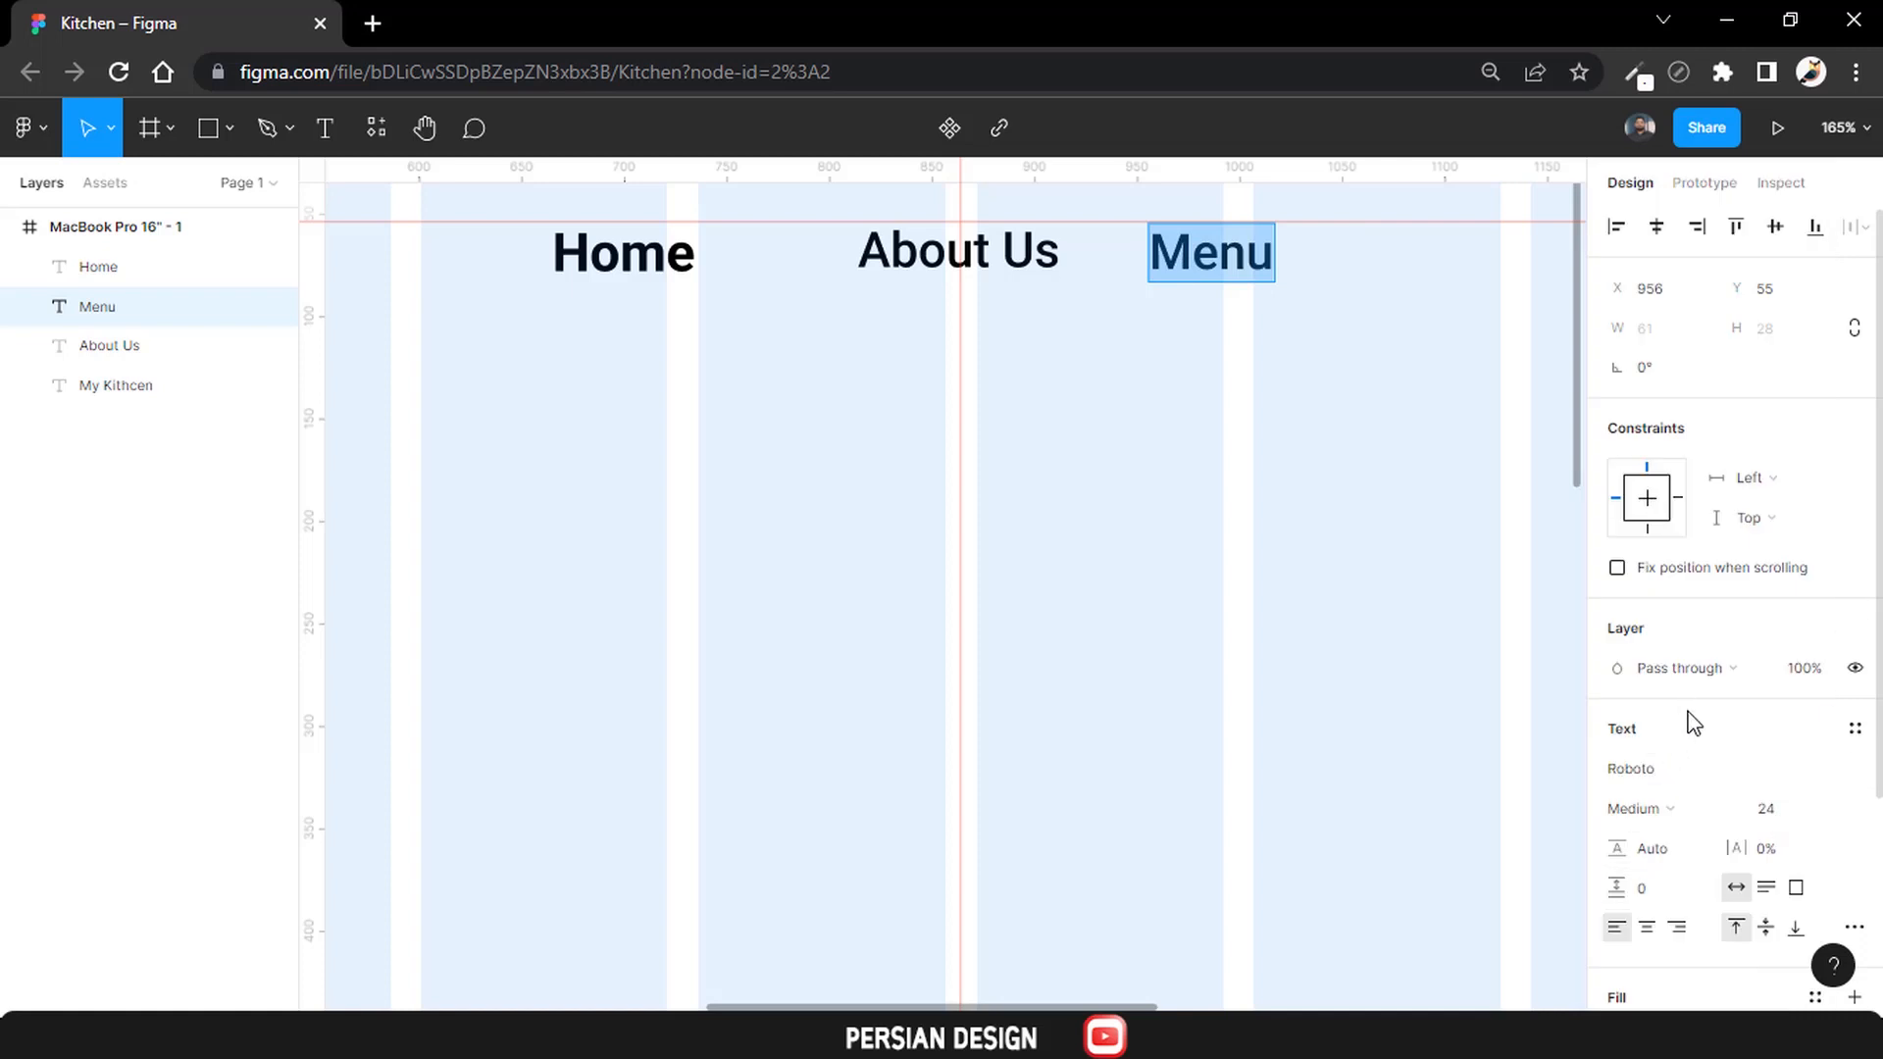
scroll(1691, 723, "down", 3)
left_click(1760, 771)
type("40")
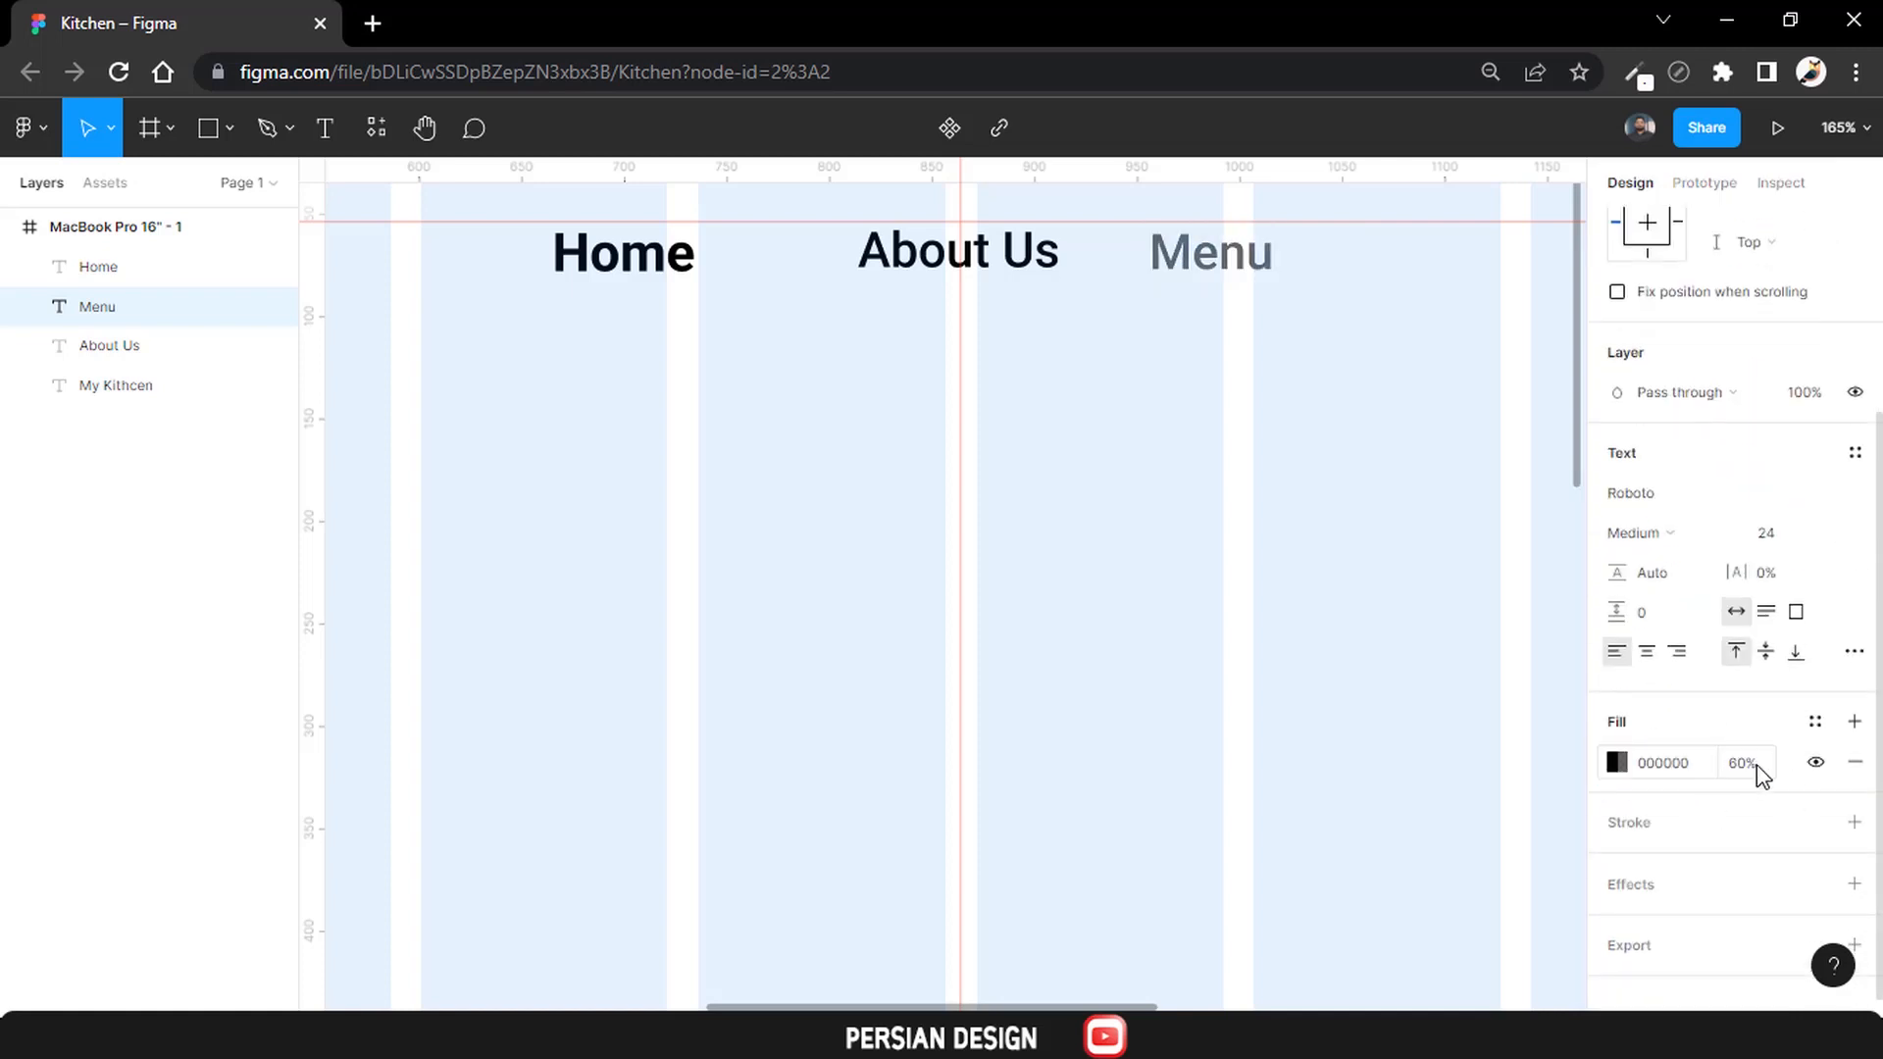
key("Return")
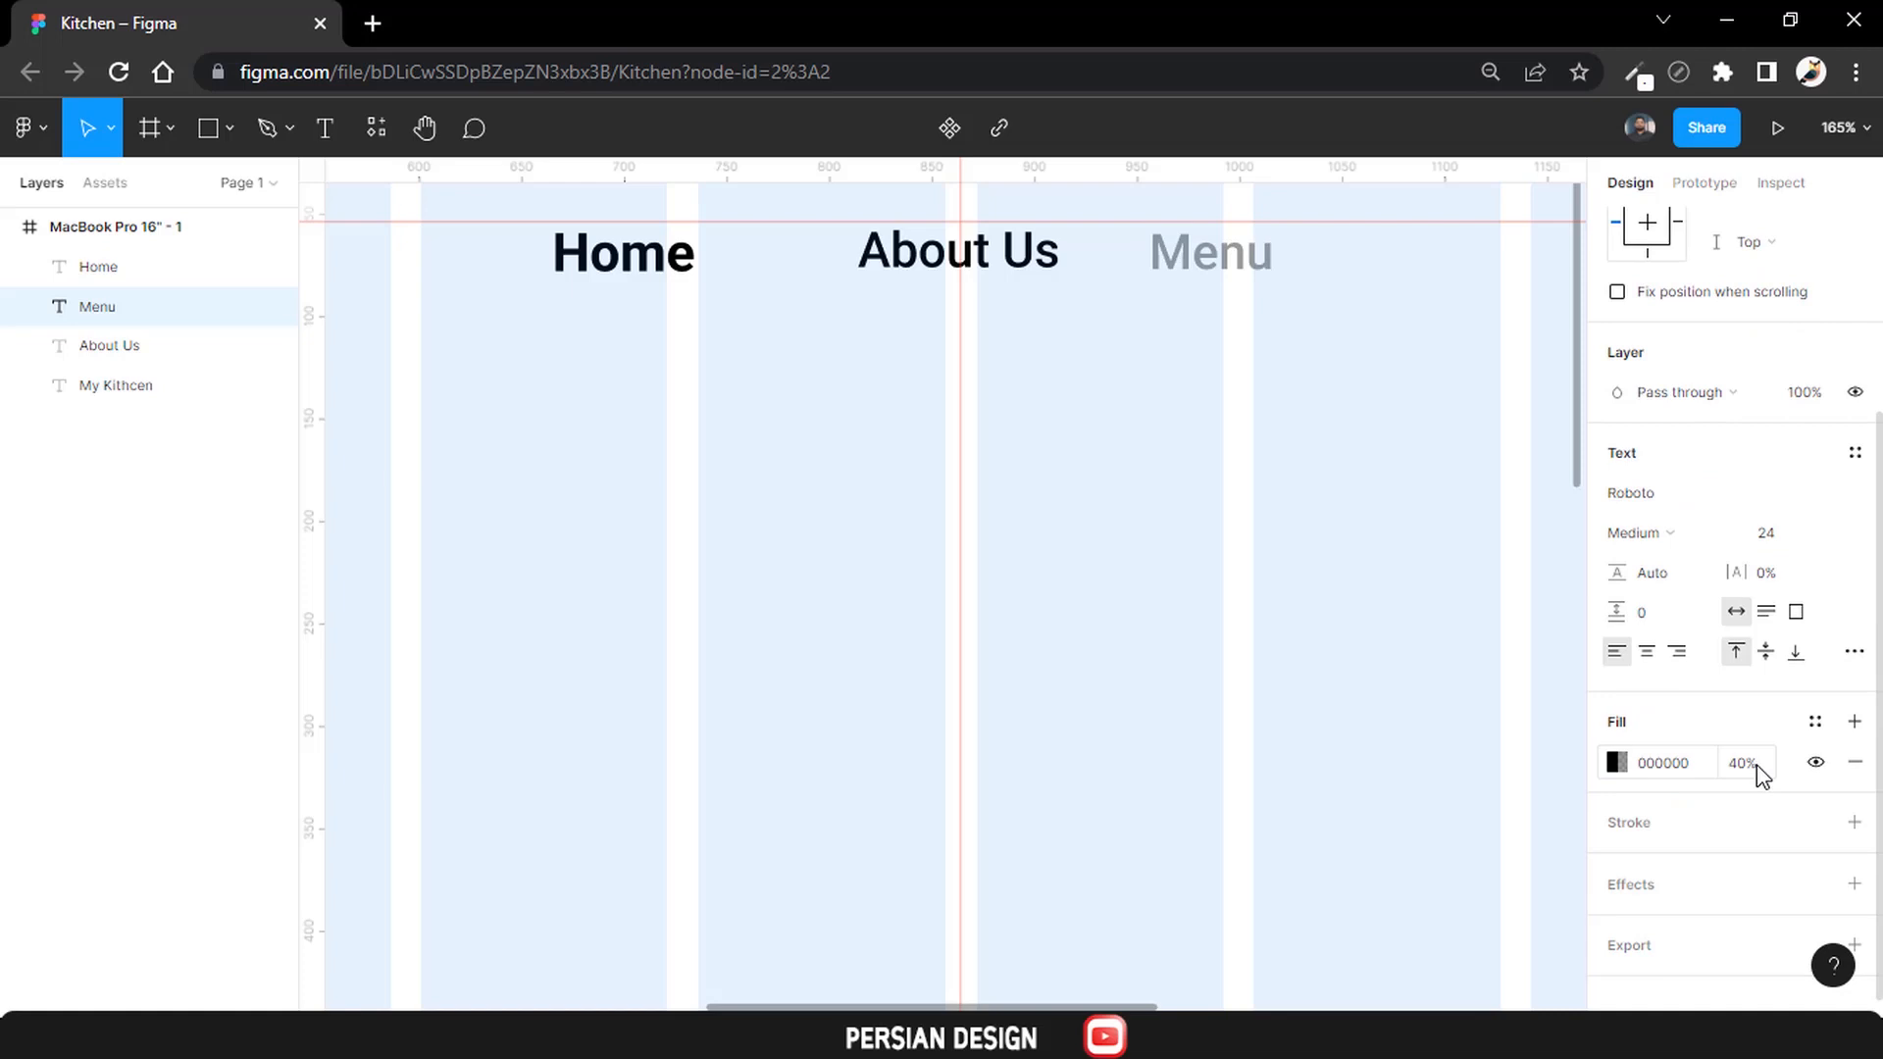
left_click(1039, 412)
Set the fill opacity of the "About Us" text to 40%.
left_click(986, 259)
scroll(1755, 687, "down", 3)
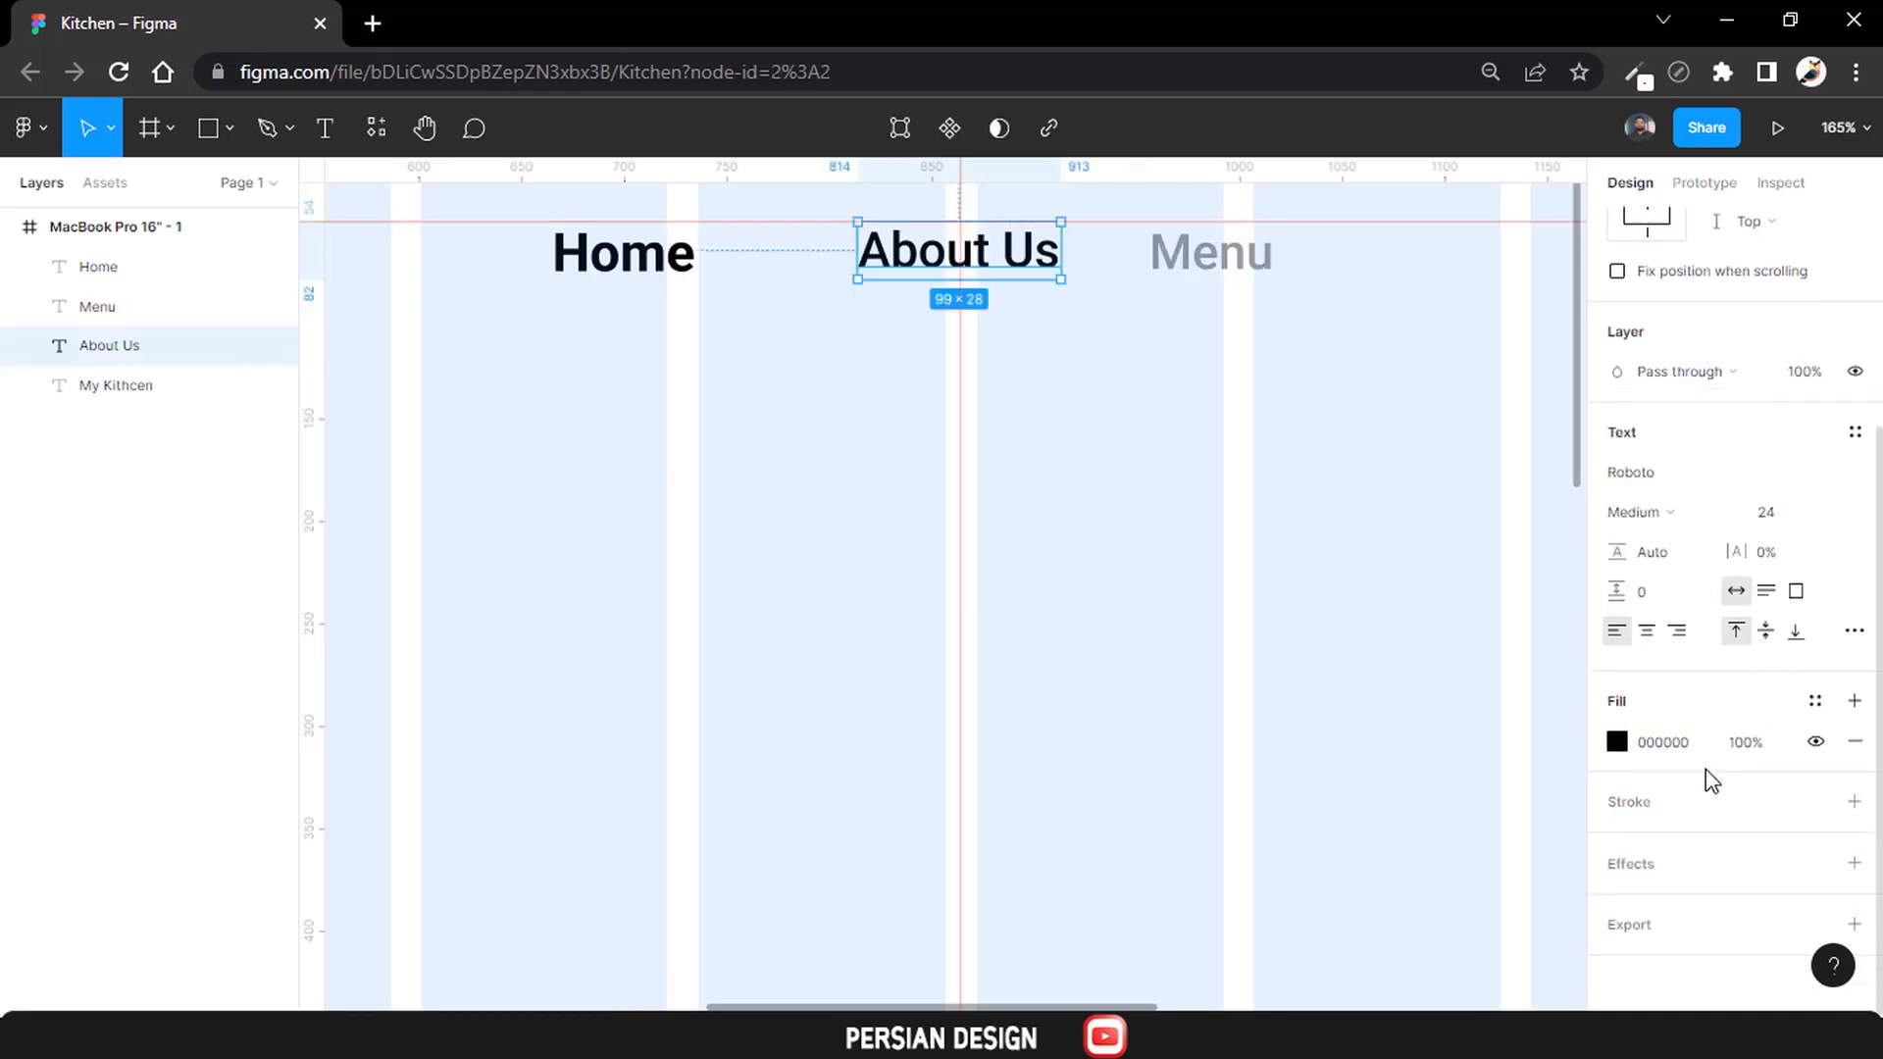
left_click(1746, 742)
type("40")
key("Return")
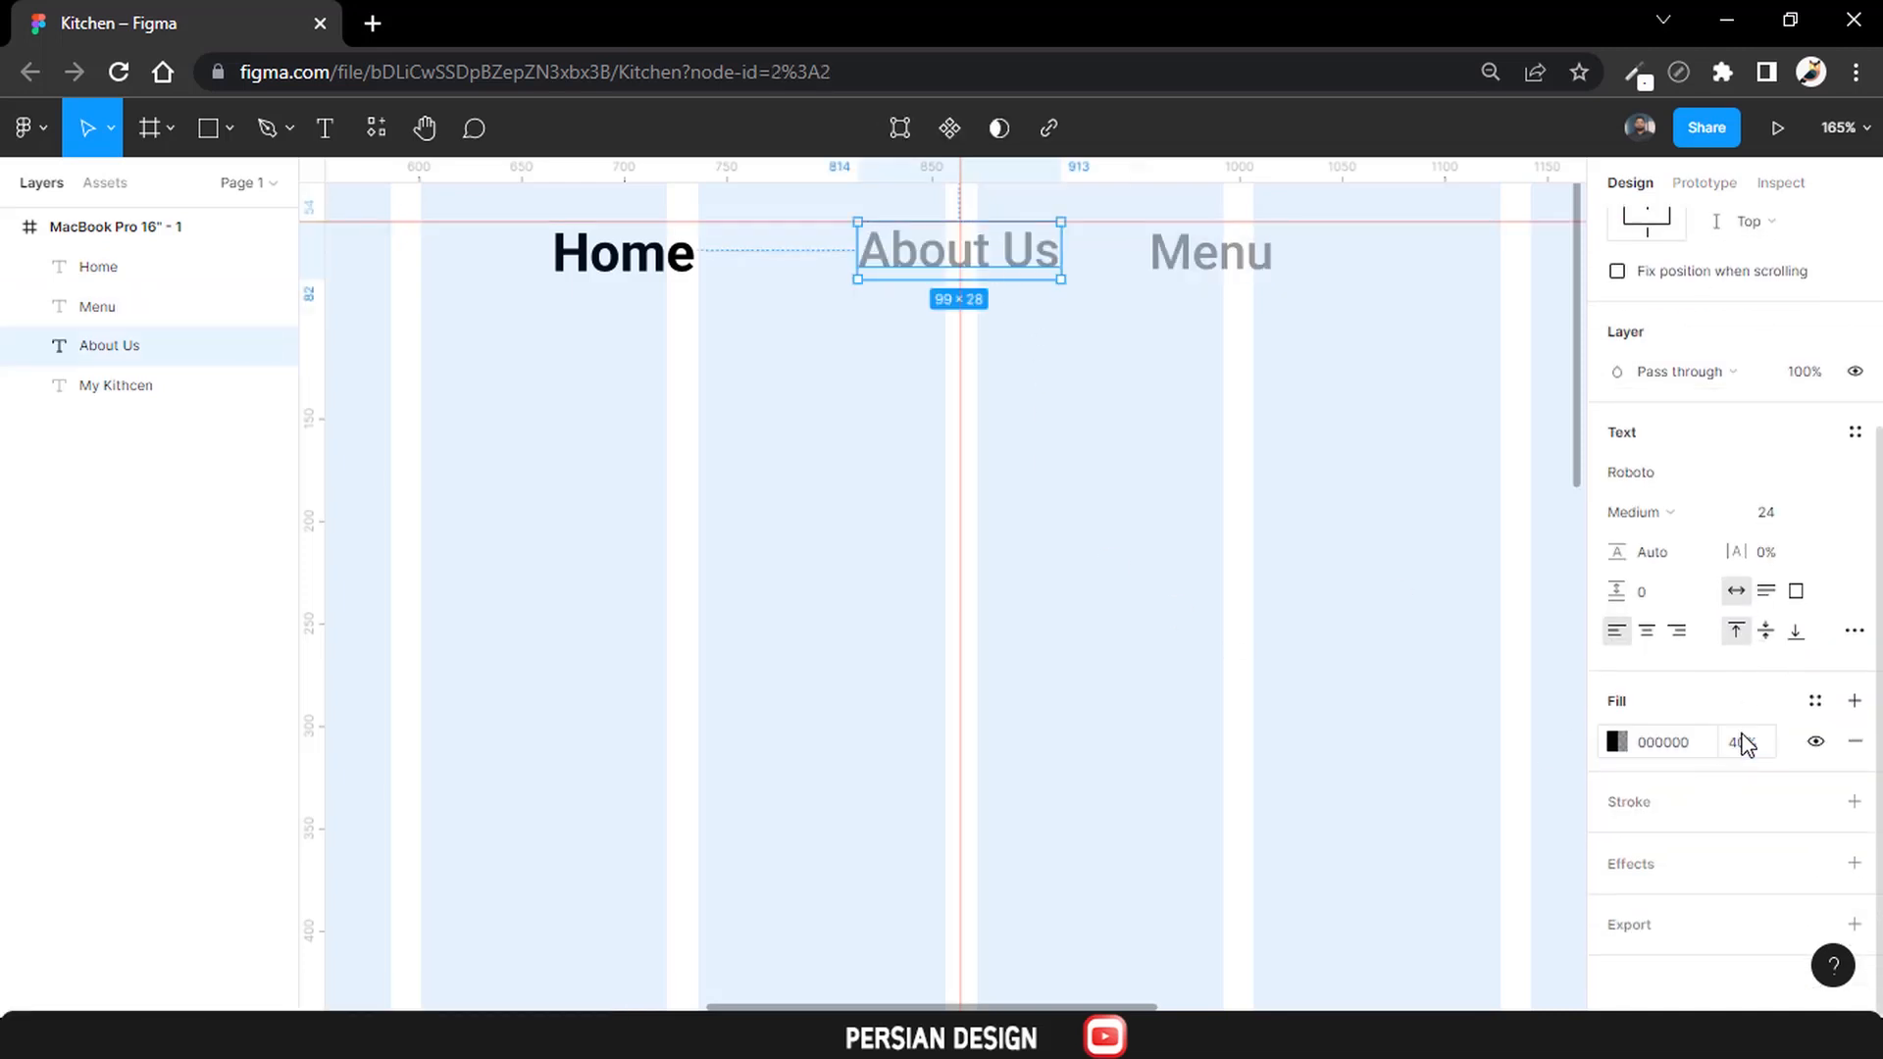
left_click(759, 366)
Draw a circle about 11 by 11 below the "Home" text and fill it with color 00503D.
left_click(231, 129)
left_click(174, 278)
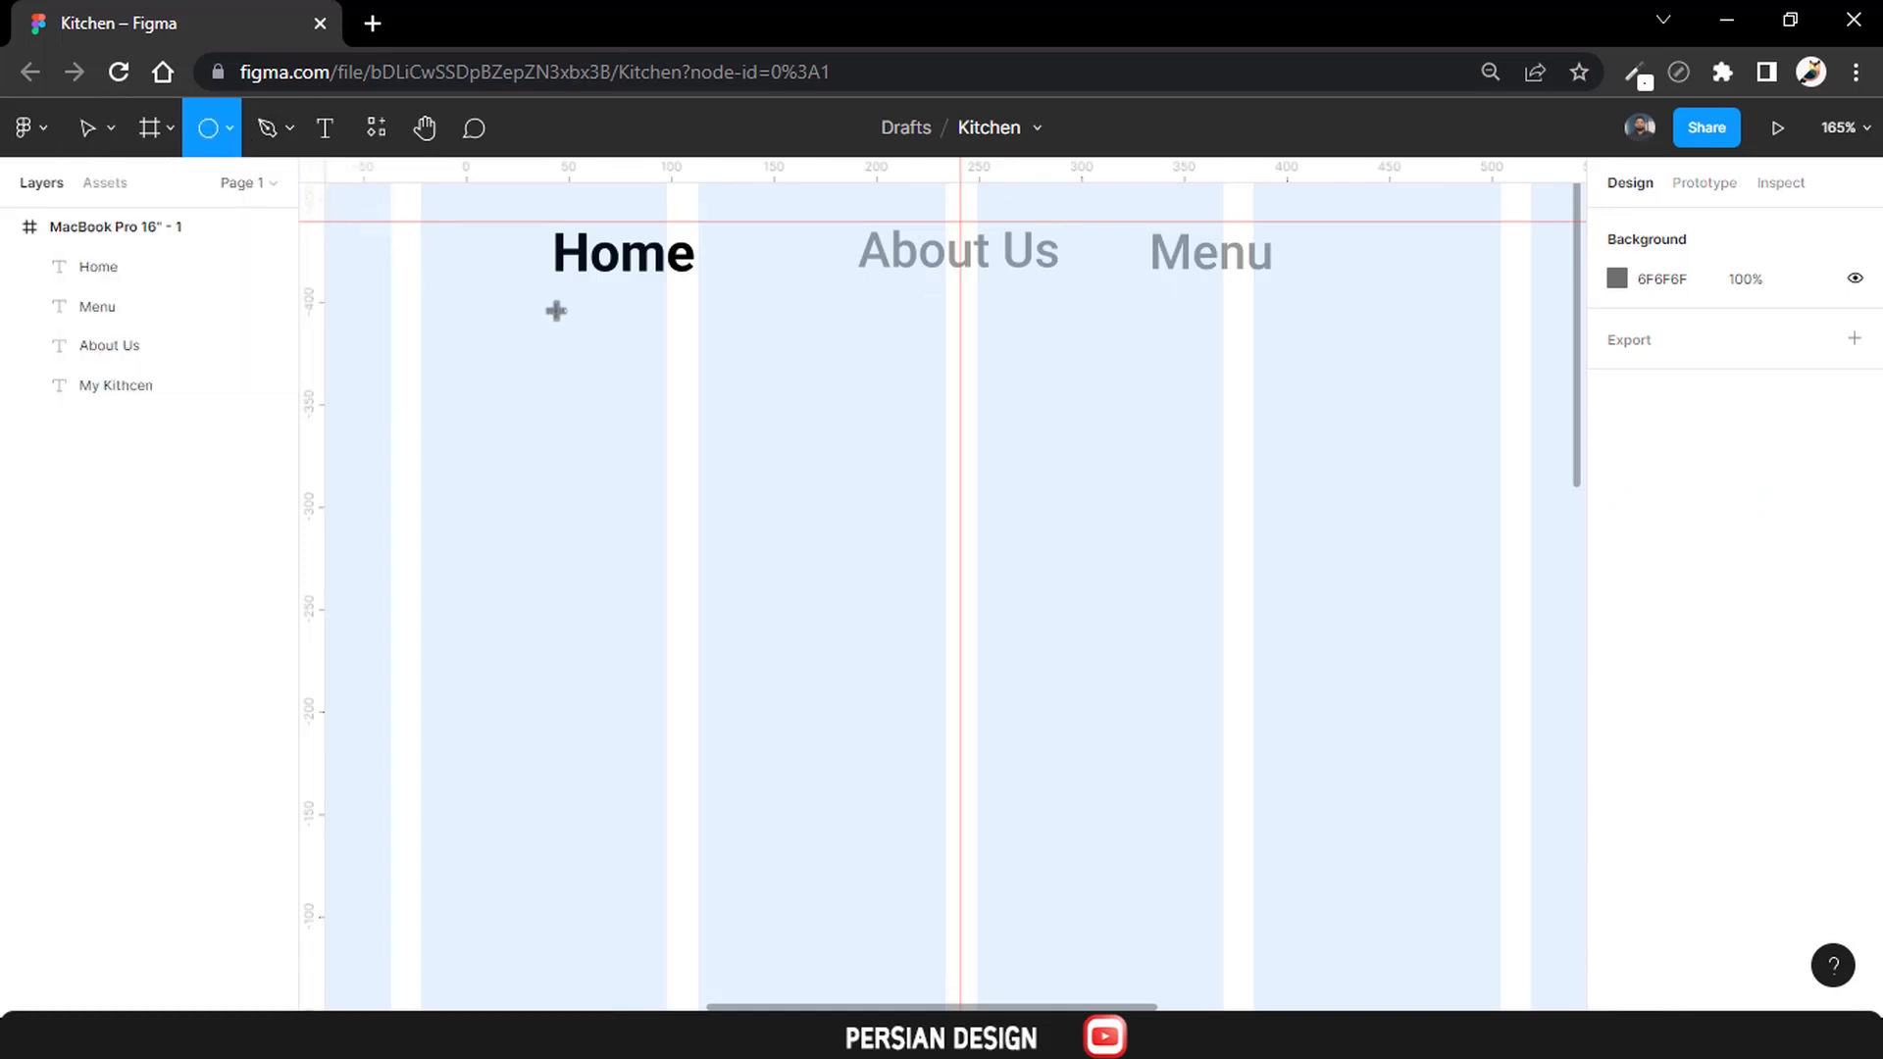
left_click_drag(558, 312, 579, 332)
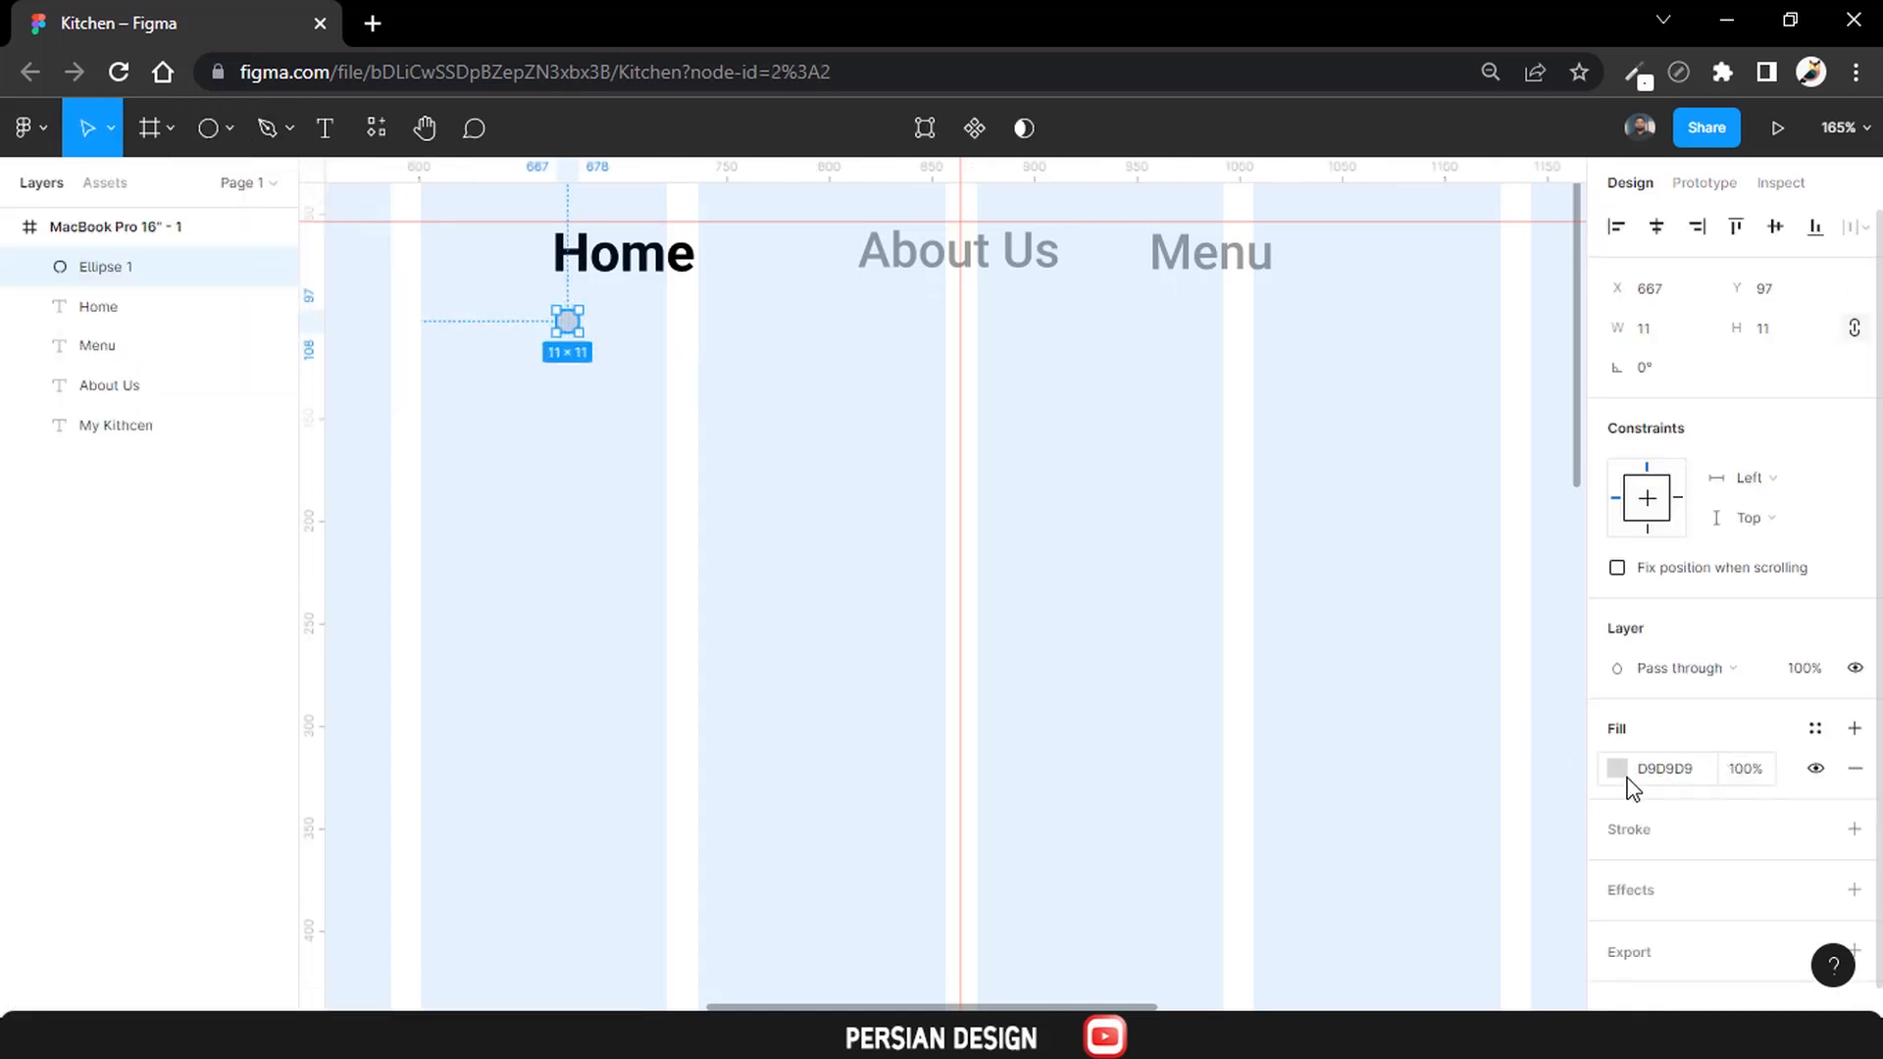
left_click(1664, 769)
type("004D40")
key("Return")
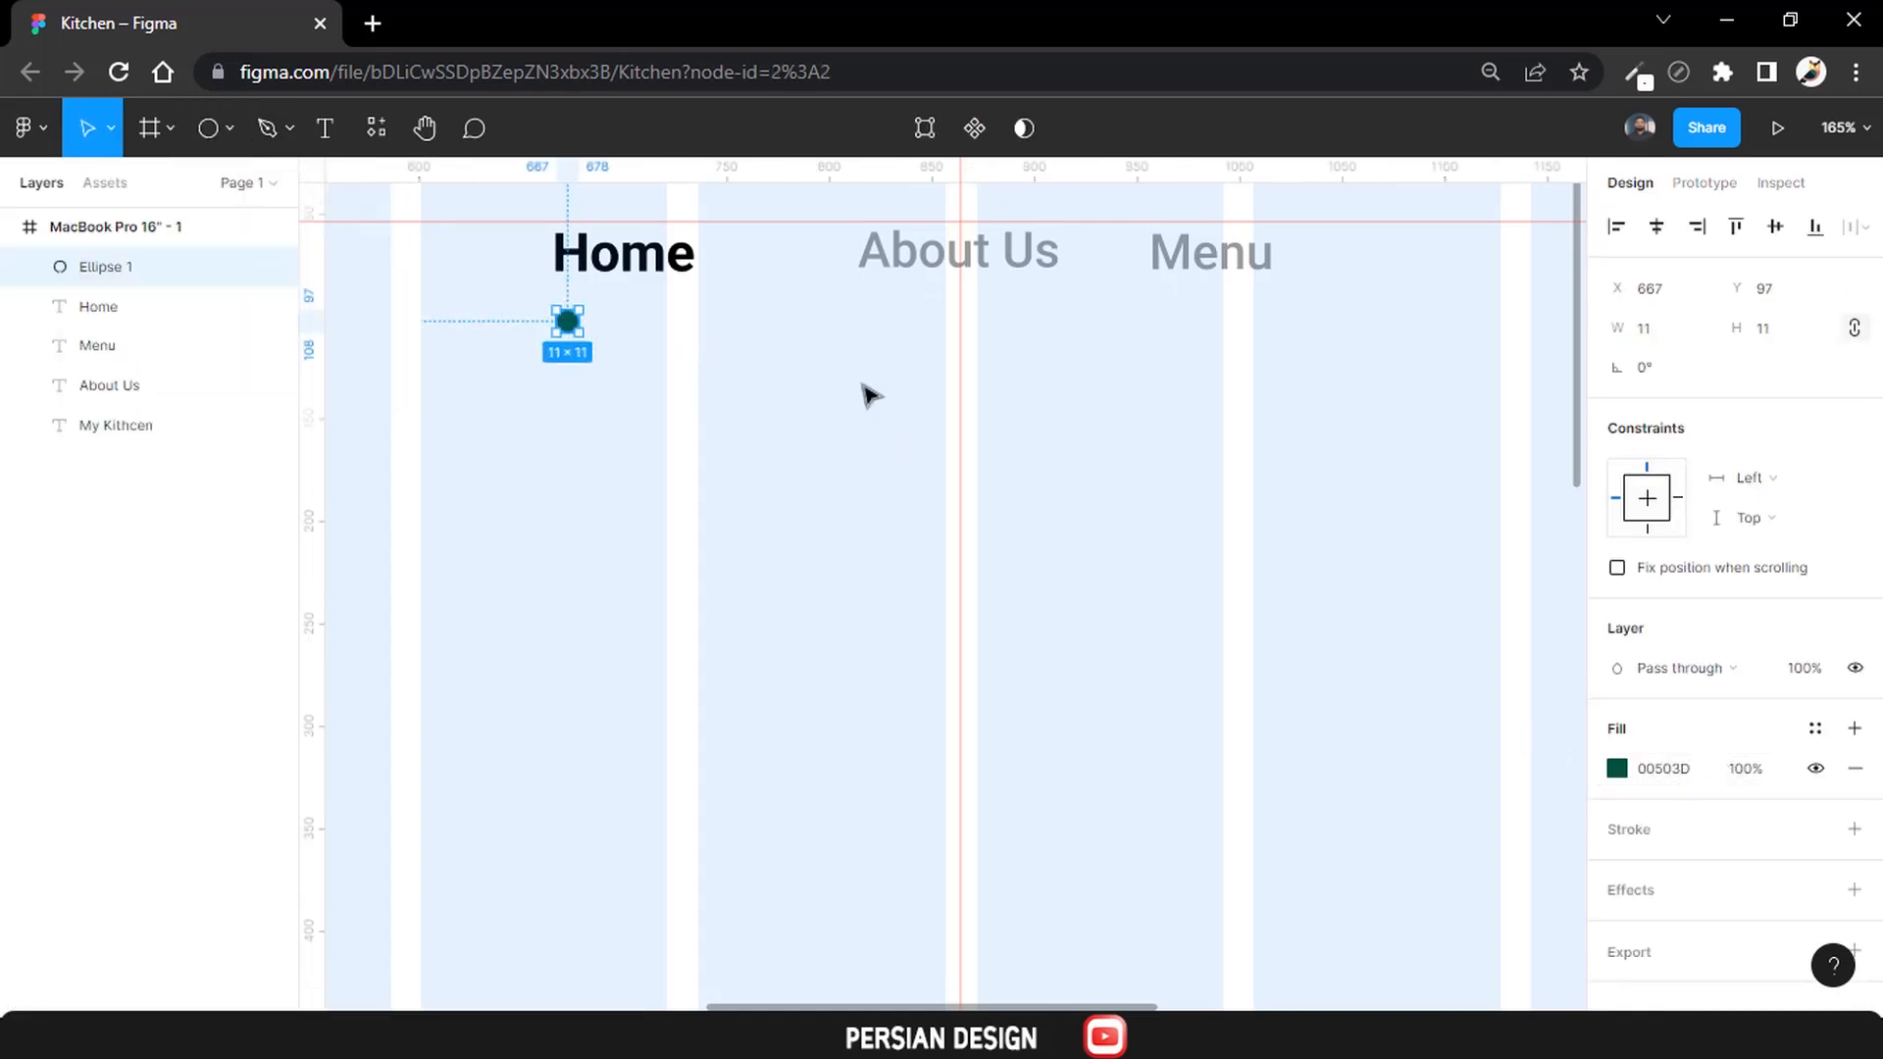
Set the fill color of the "Home" text to 00503D.
left_click(647, 282)
scroll(1667, 686, "down", 3)
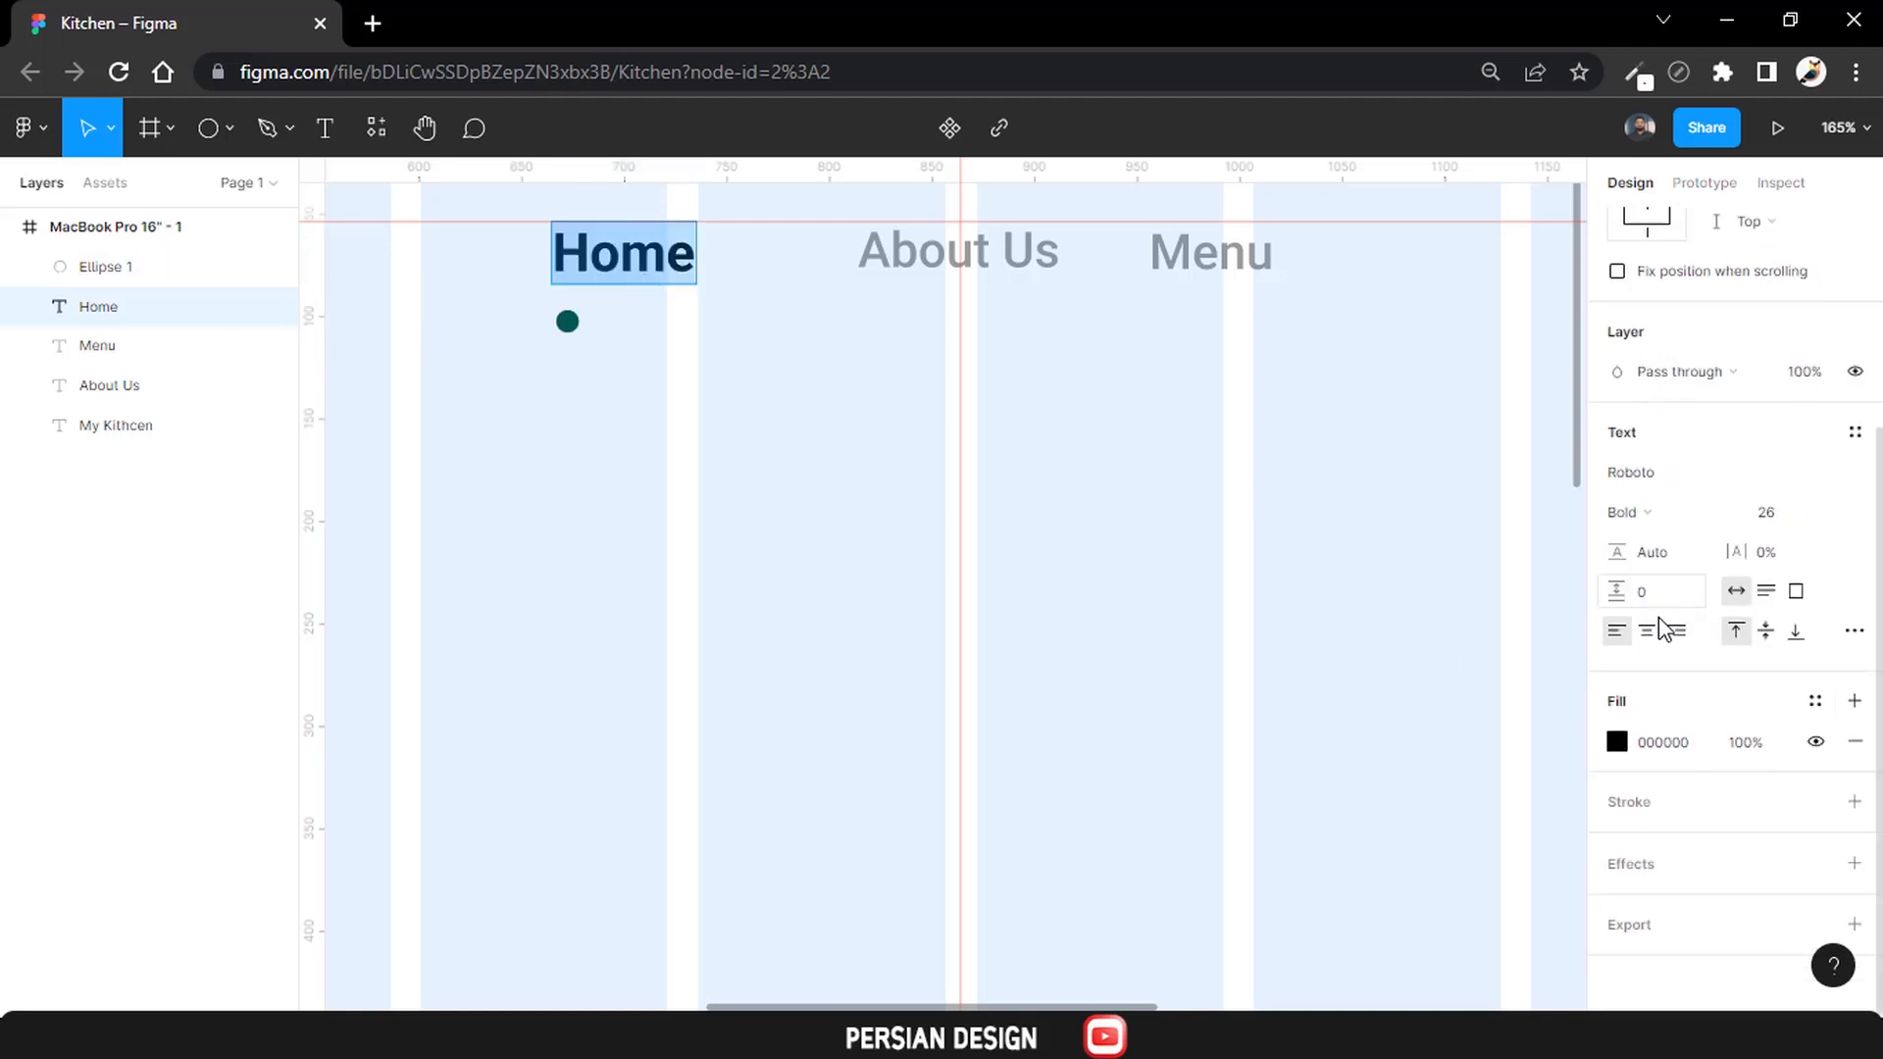
left_click(1667, 743)
type("00503D")
key("Return")
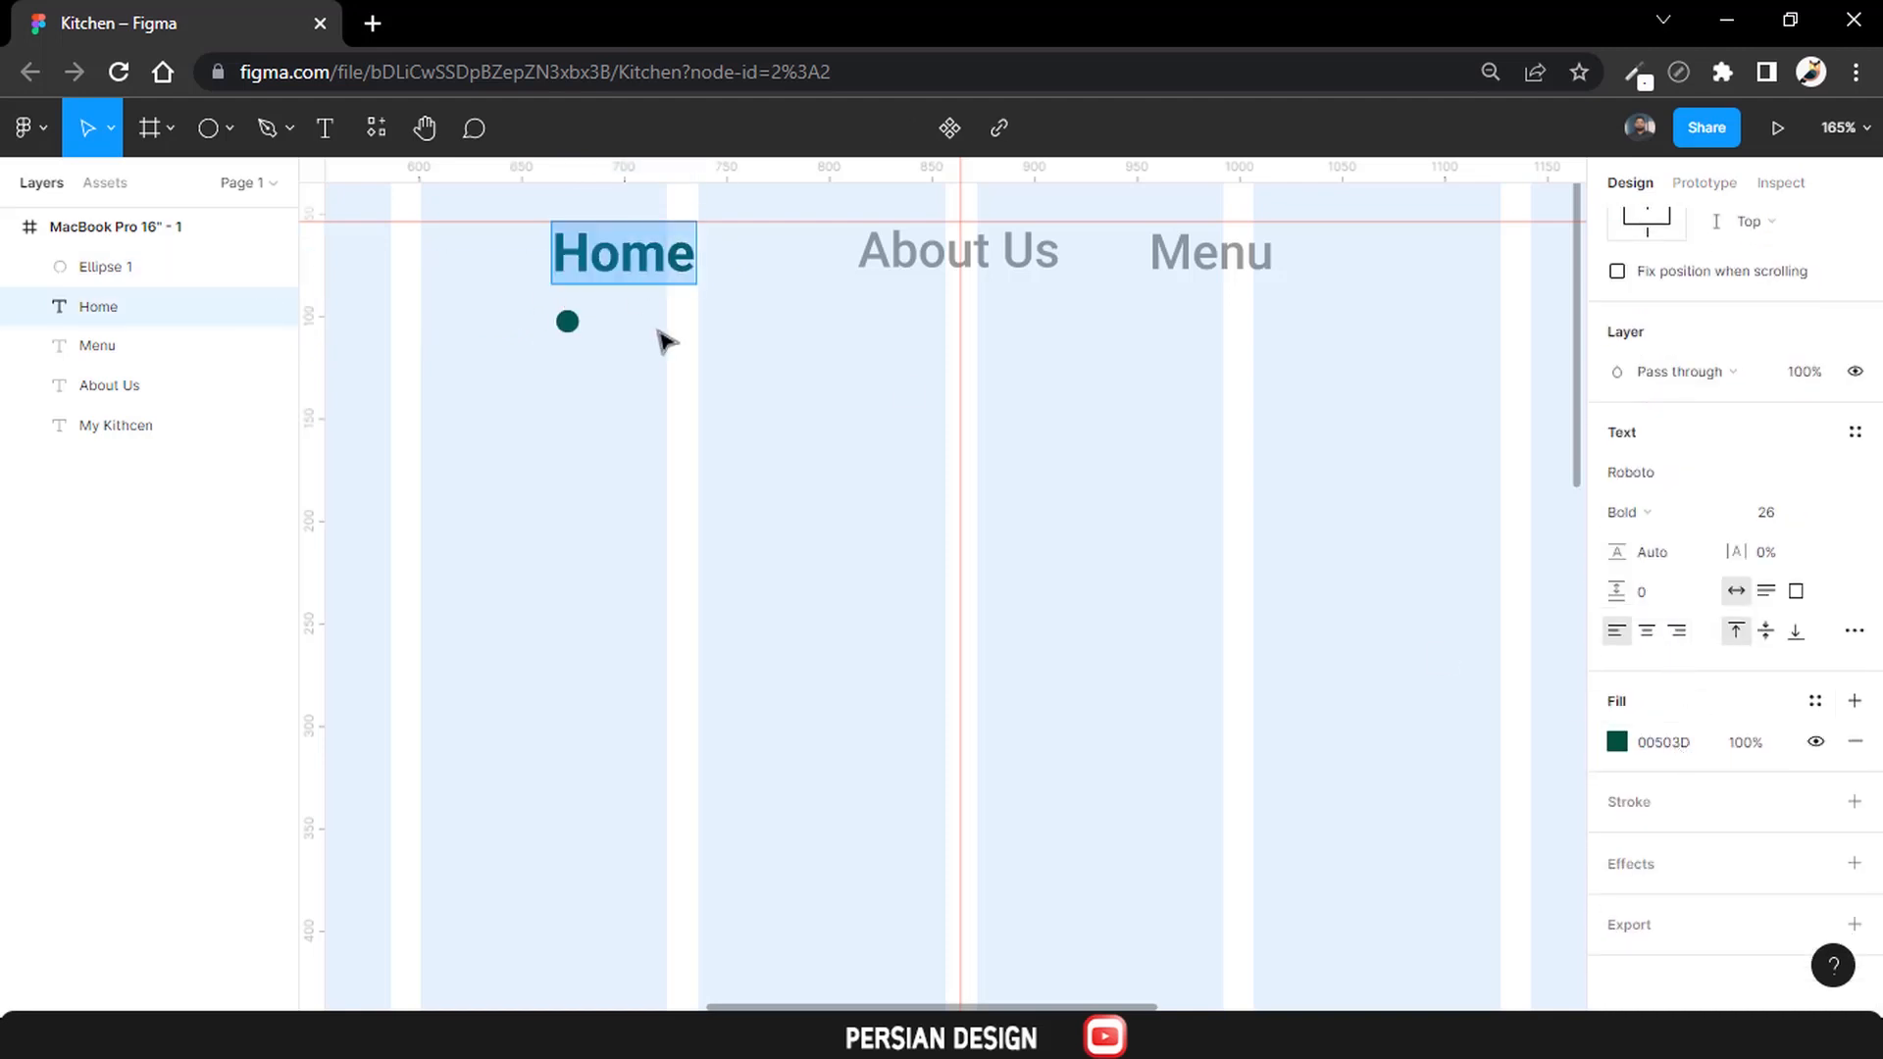
Center the green dot horizontally under the "Home" text and nudge the dot up 3 px.
left_click(572, 321, "shift")
scroll(1648, 235, "up", 5)
left_click(1656, 226)
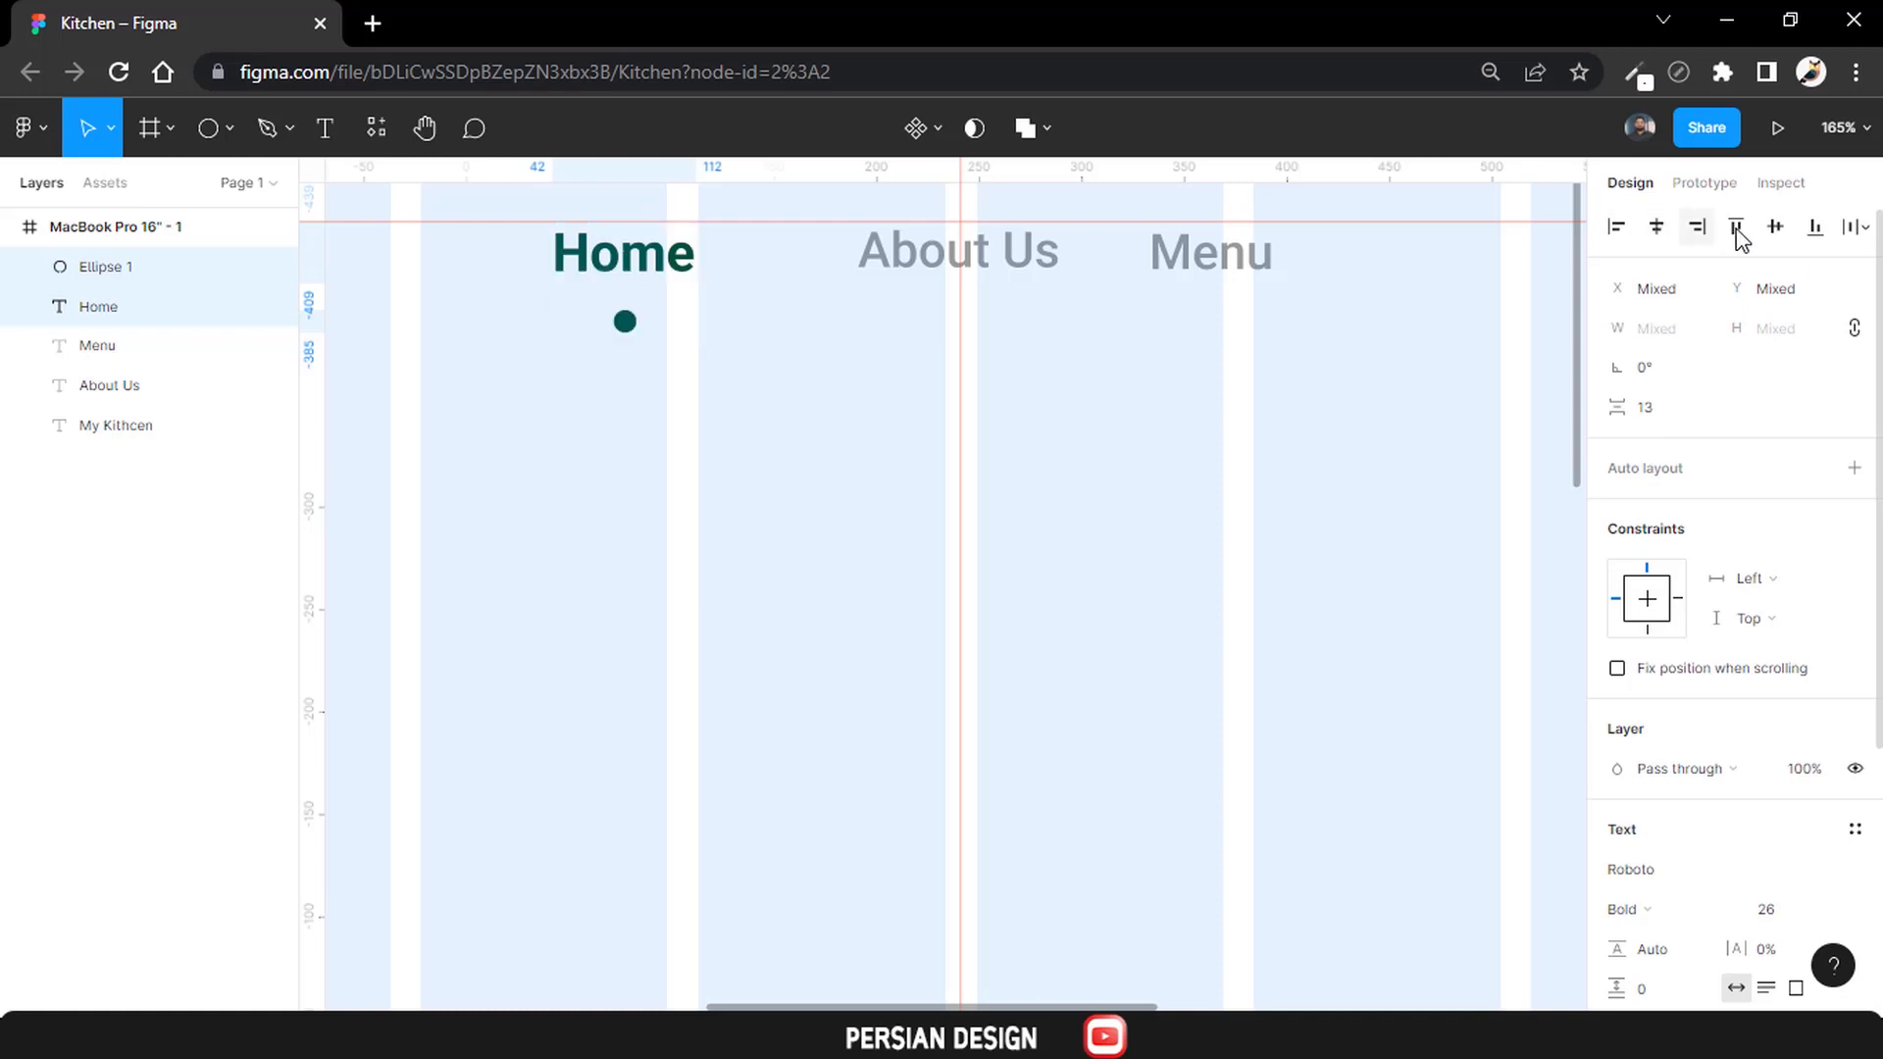
left_click(663, 371)
left_click(626, 321)
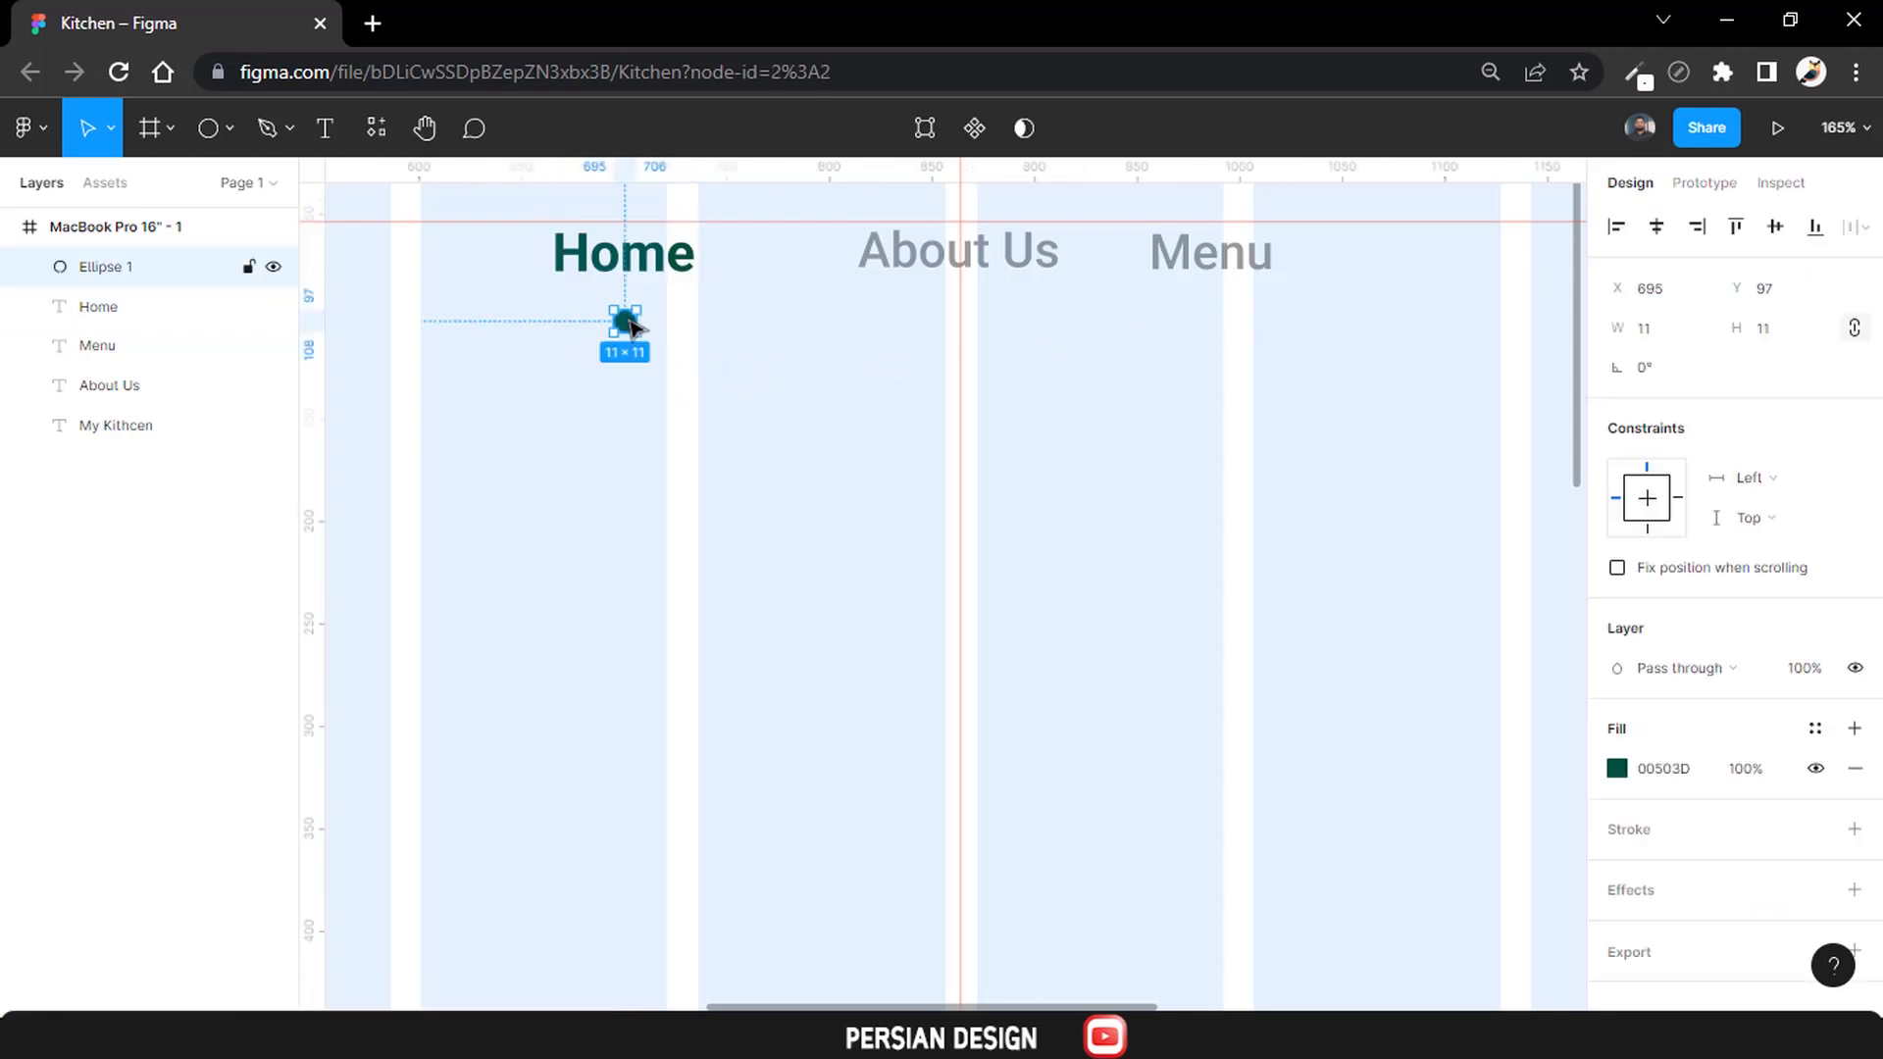
key("Up")
key("Up")
key("Up")
Group the green dot with the "Home" text.
left_click(655, 279, "shift")
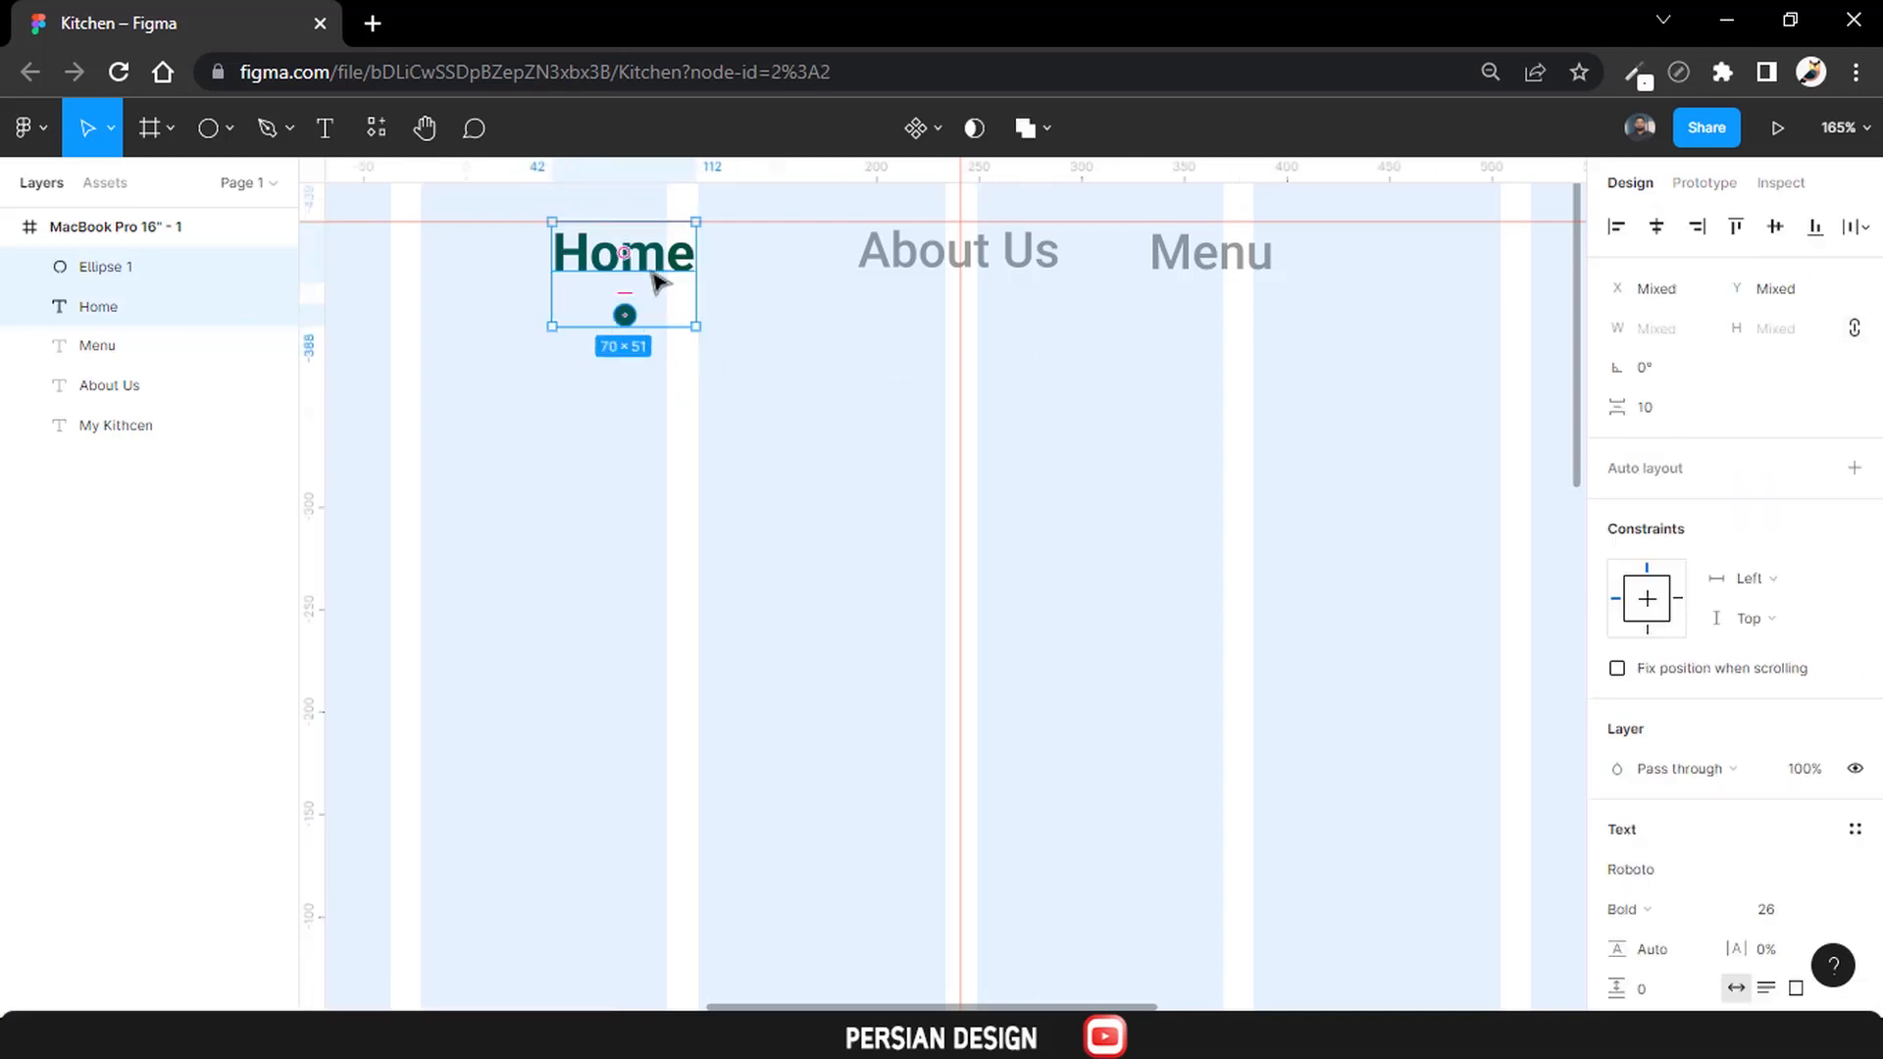
key("ctrl+g")
key("ctrl+r")
Tidy up the Home group, "About Us" and "Menu" so they are evenly spaced horizontally.
left_click(885, 271, "shift")
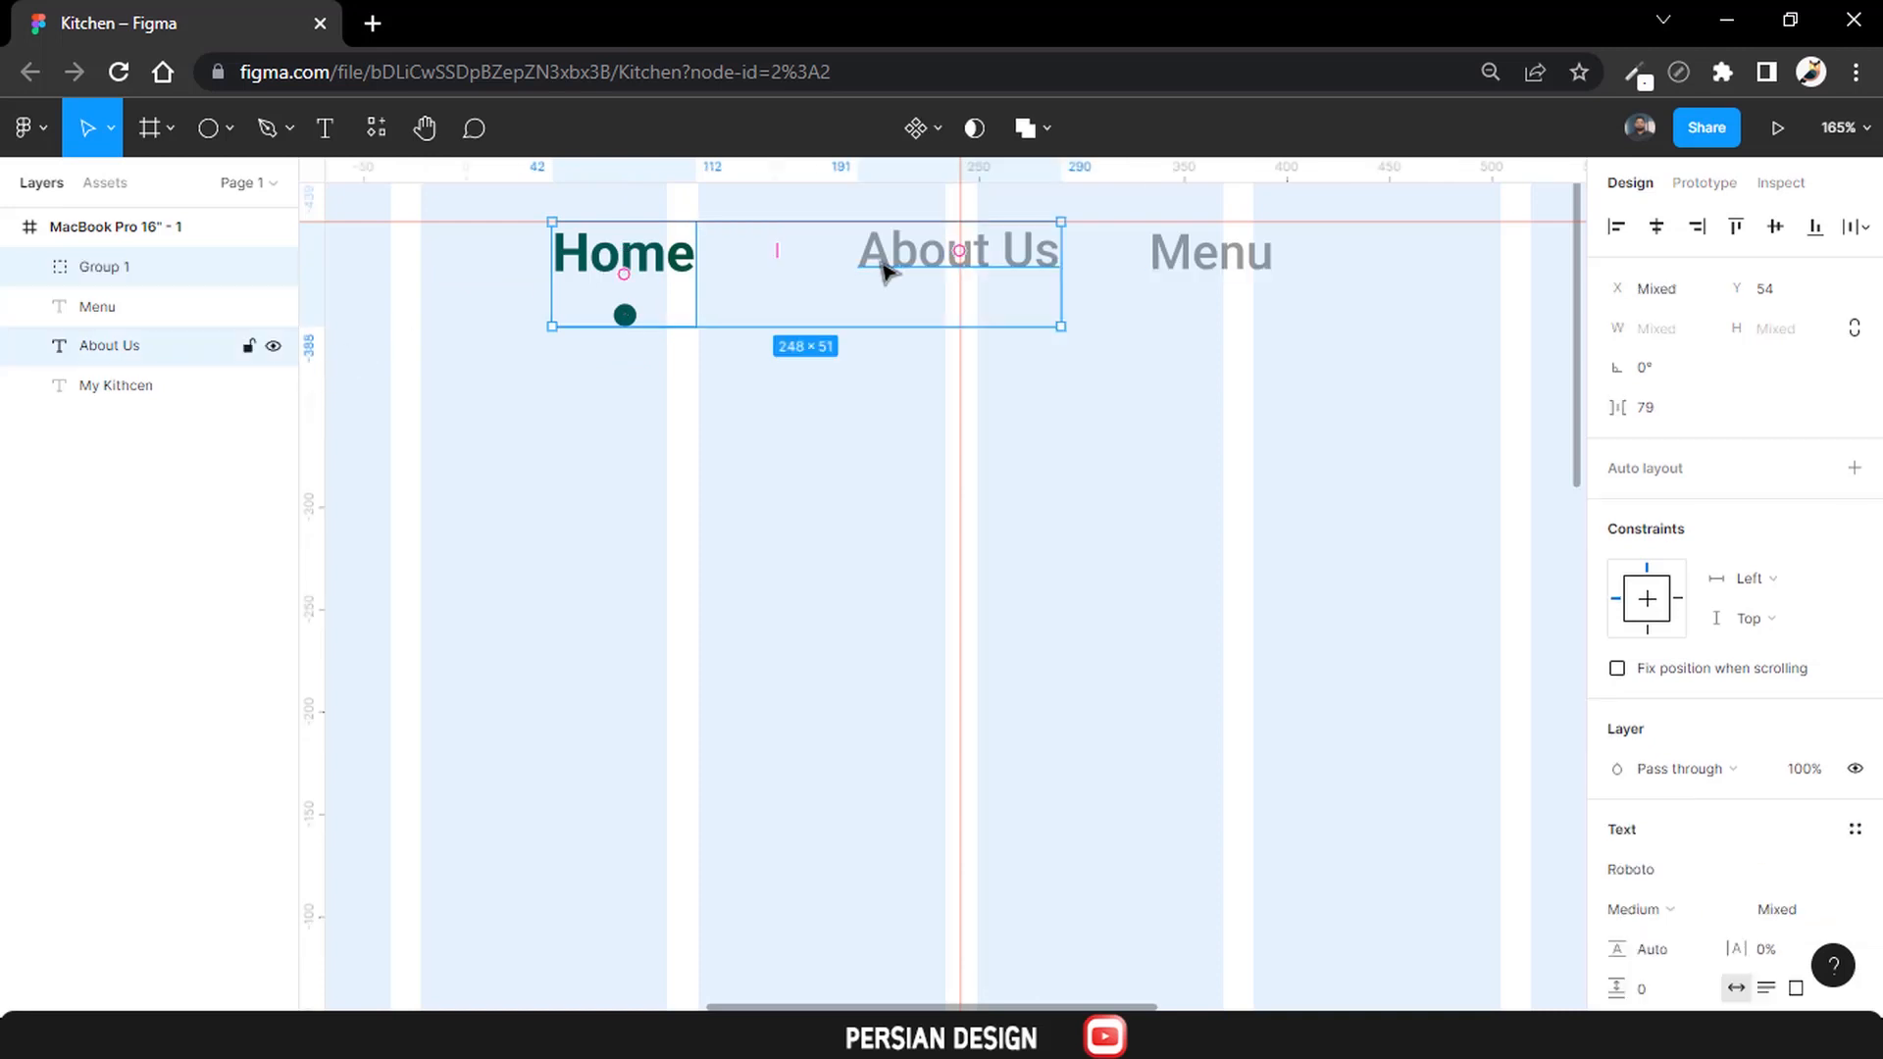
left_click(1182, 252, "shift")
left_click(1851, 228)
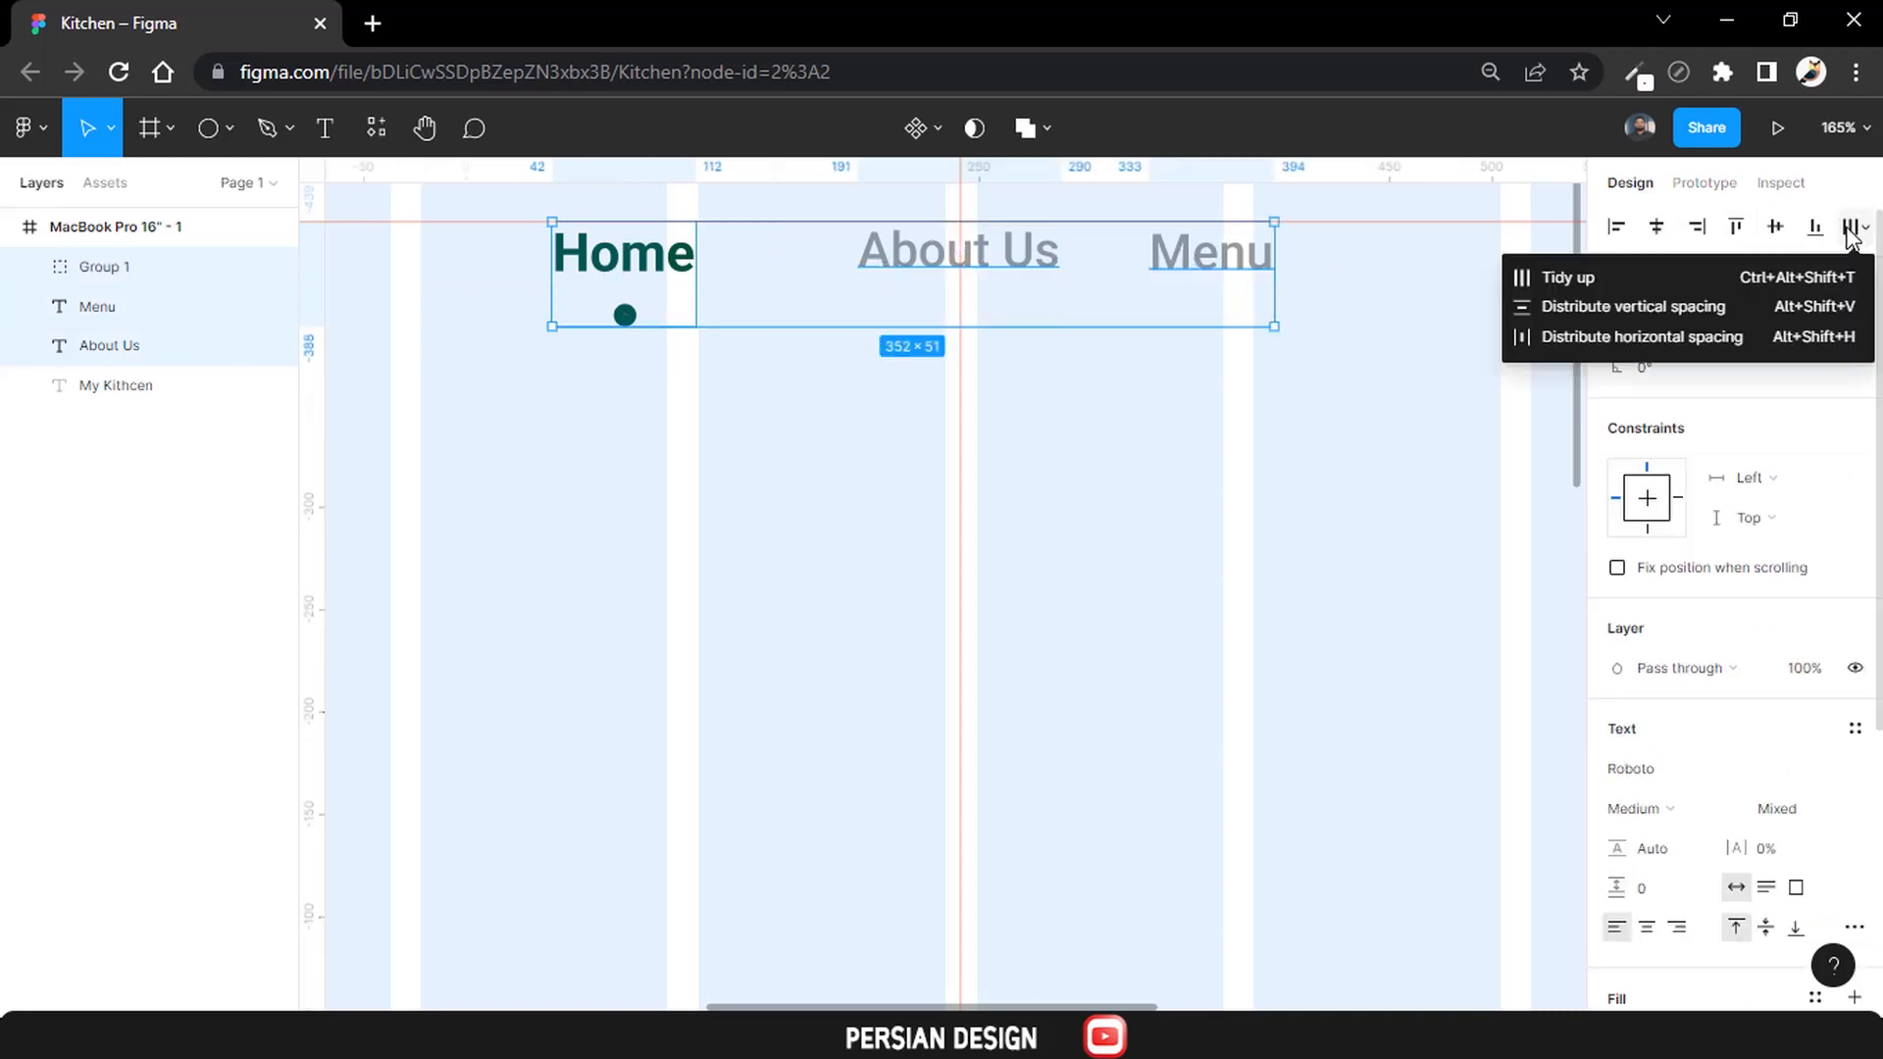
left_click(1775, 275)
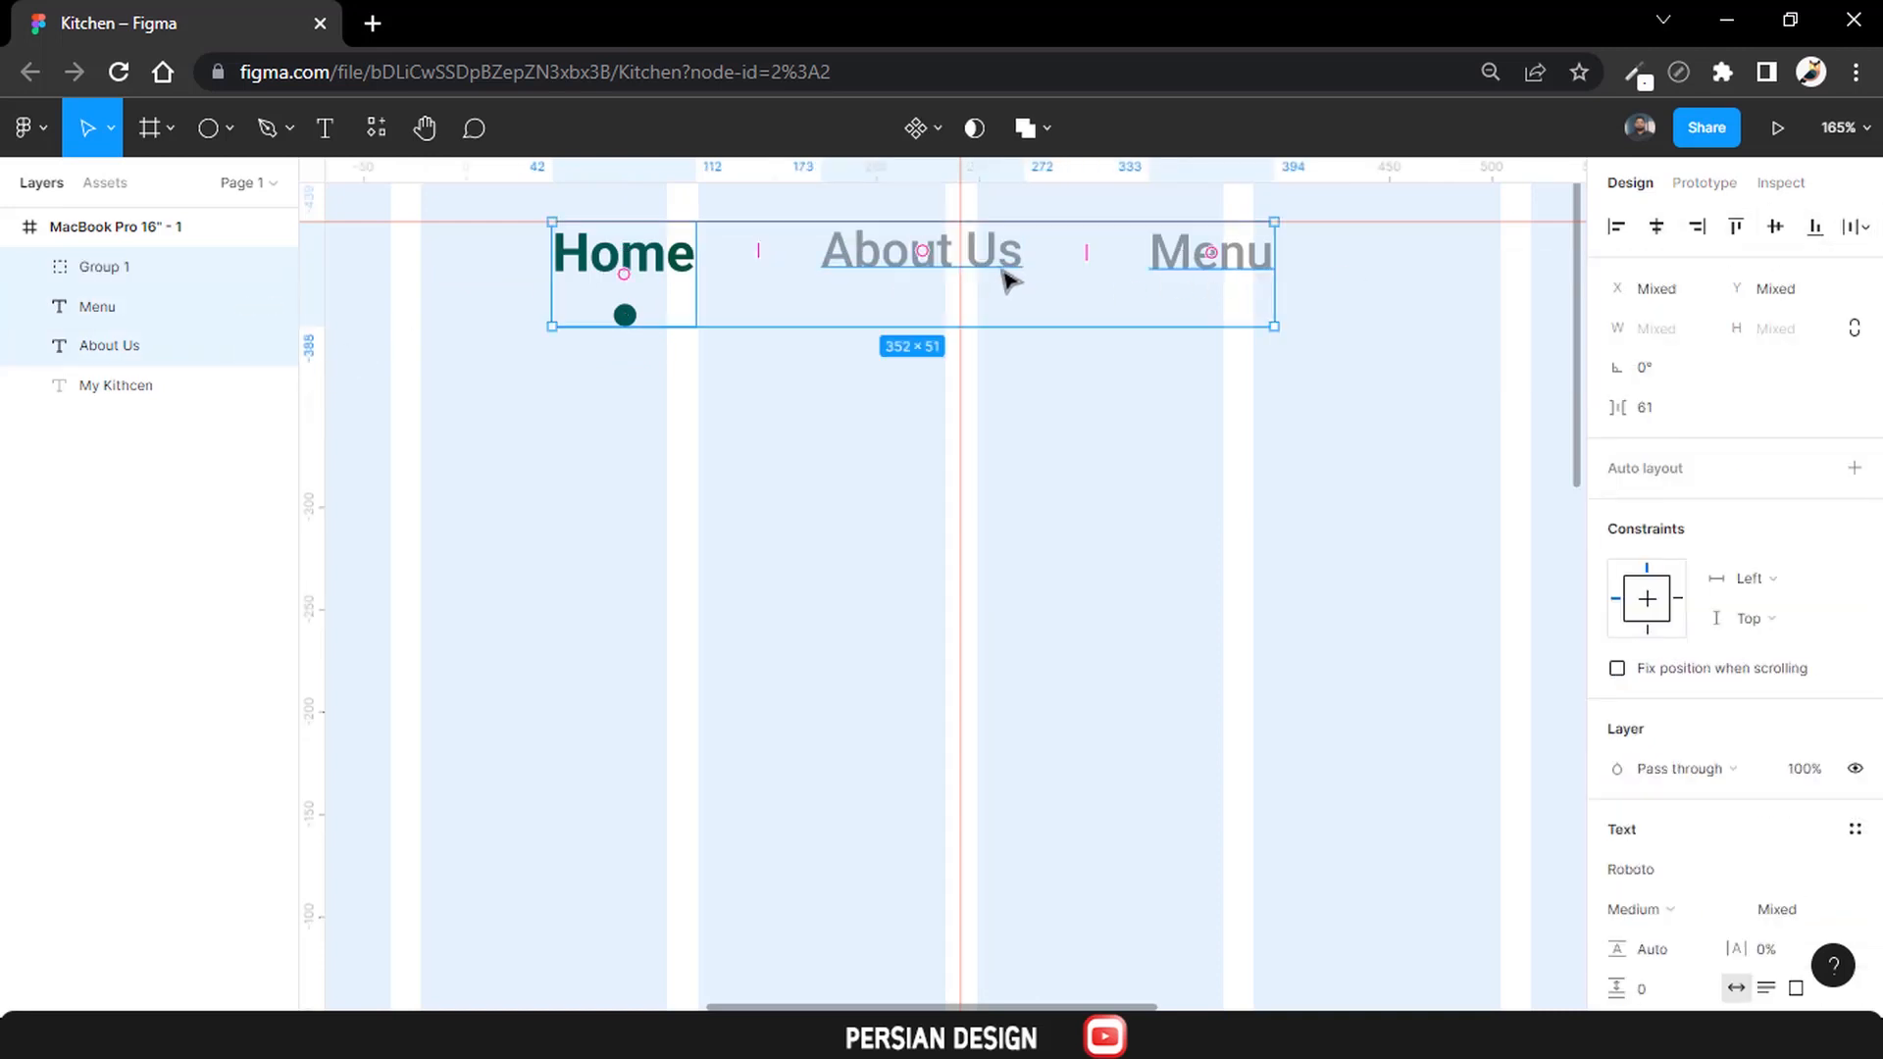
Center the three navigation links on the vertical guide with a horizontal spacing of 70.
left_click_drag(997, 271, 1044, 271)
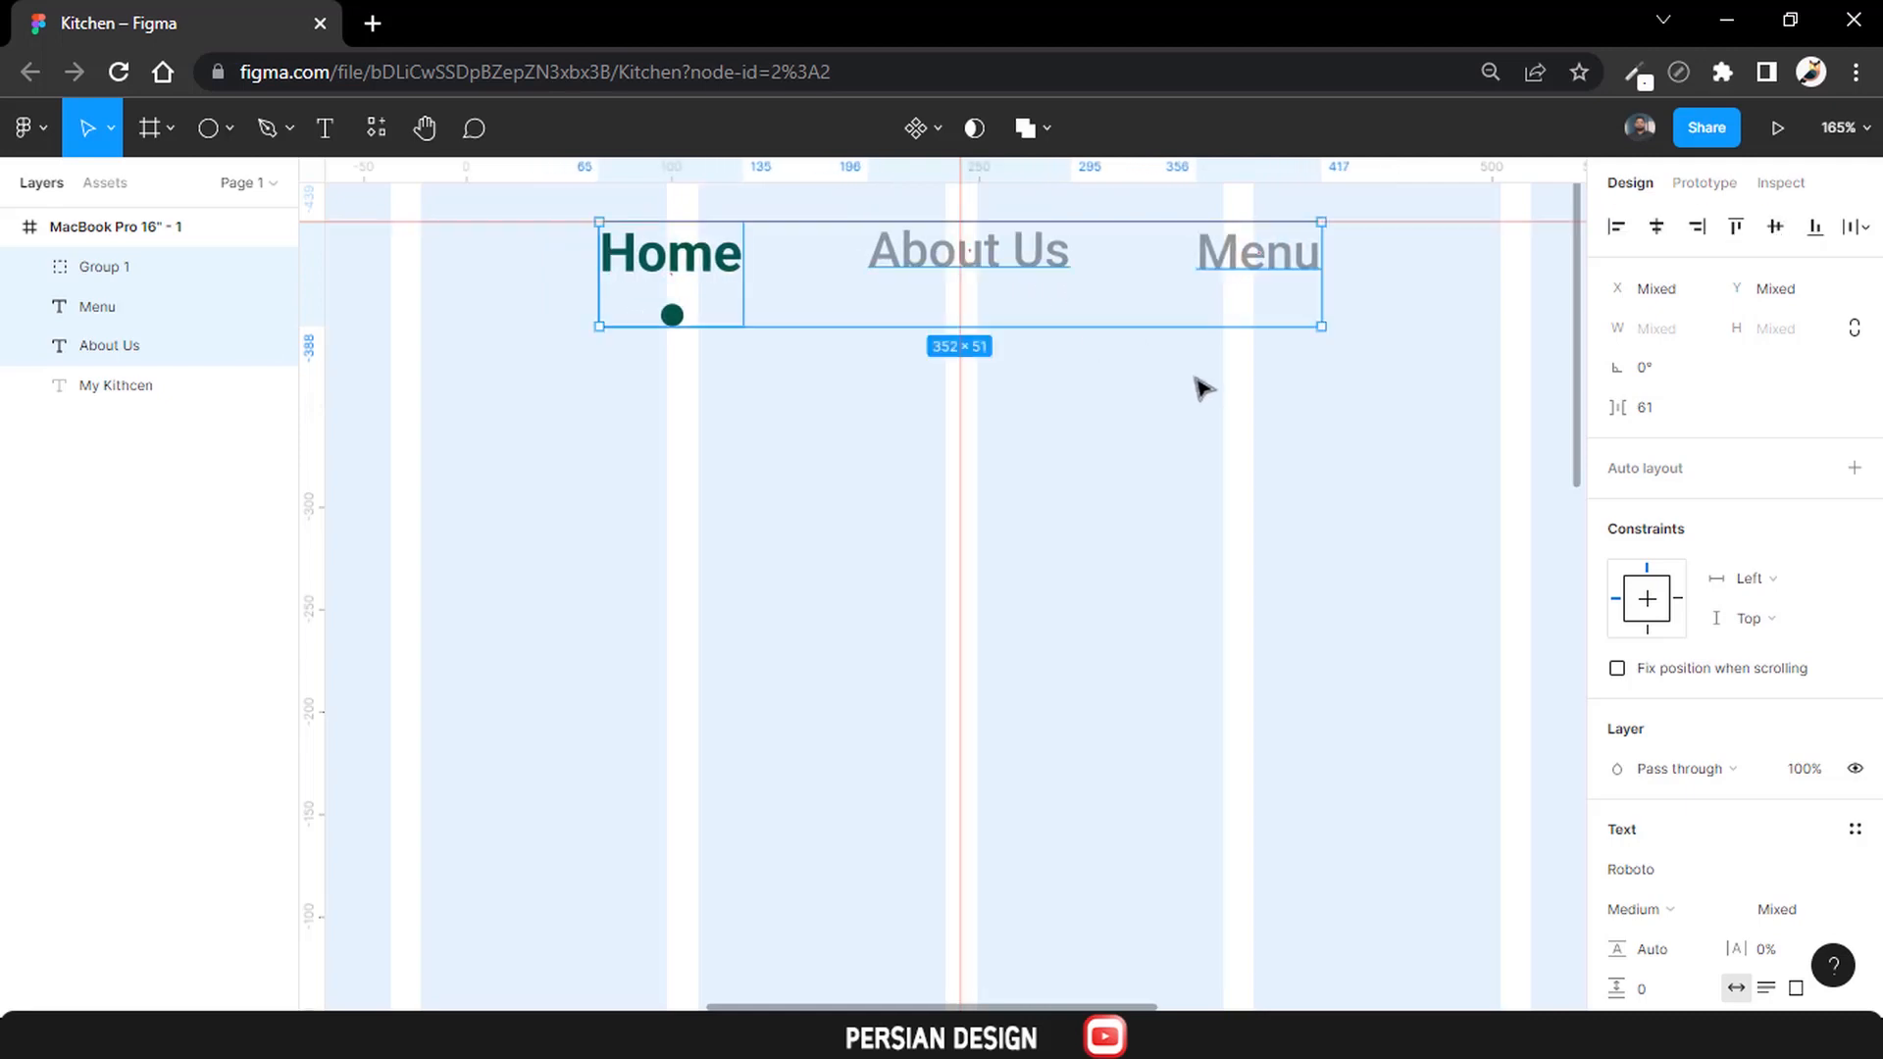
left_click(1646, 410)
key("Return")
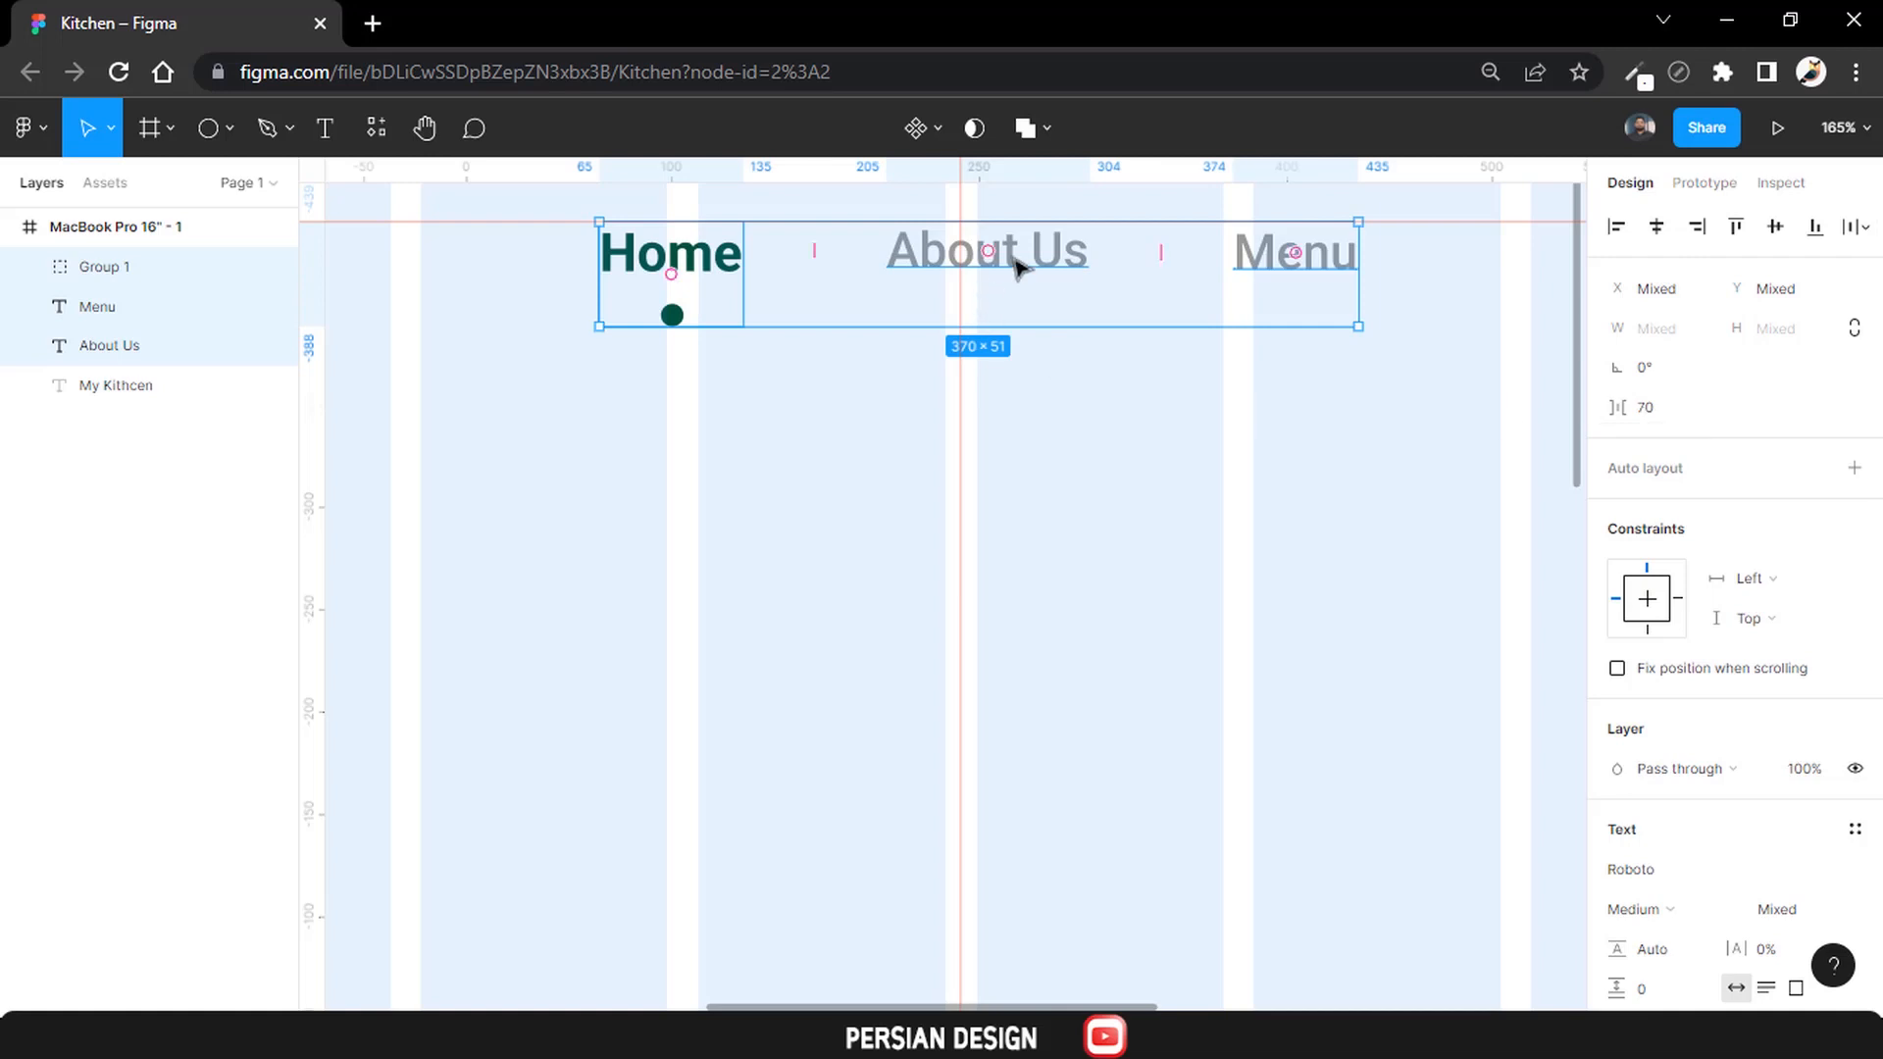
key("shift+1")
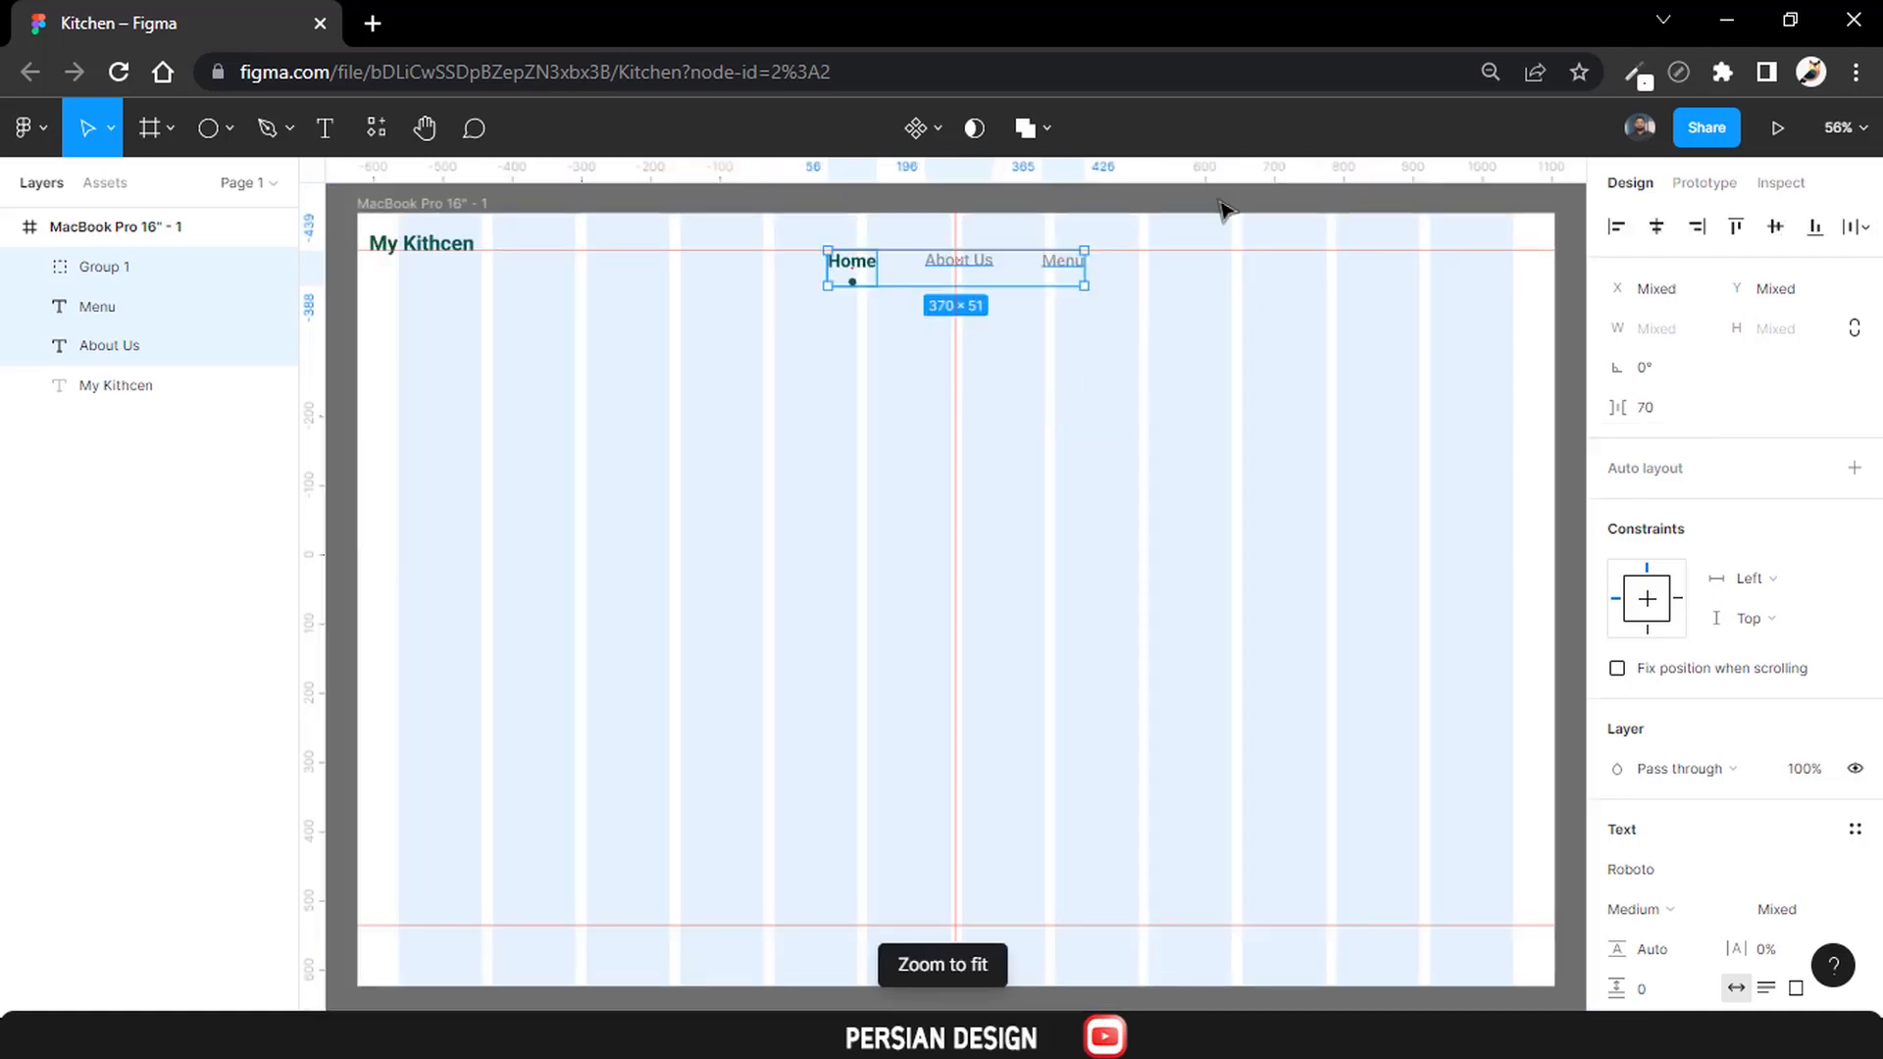
left_click(1252, 573)
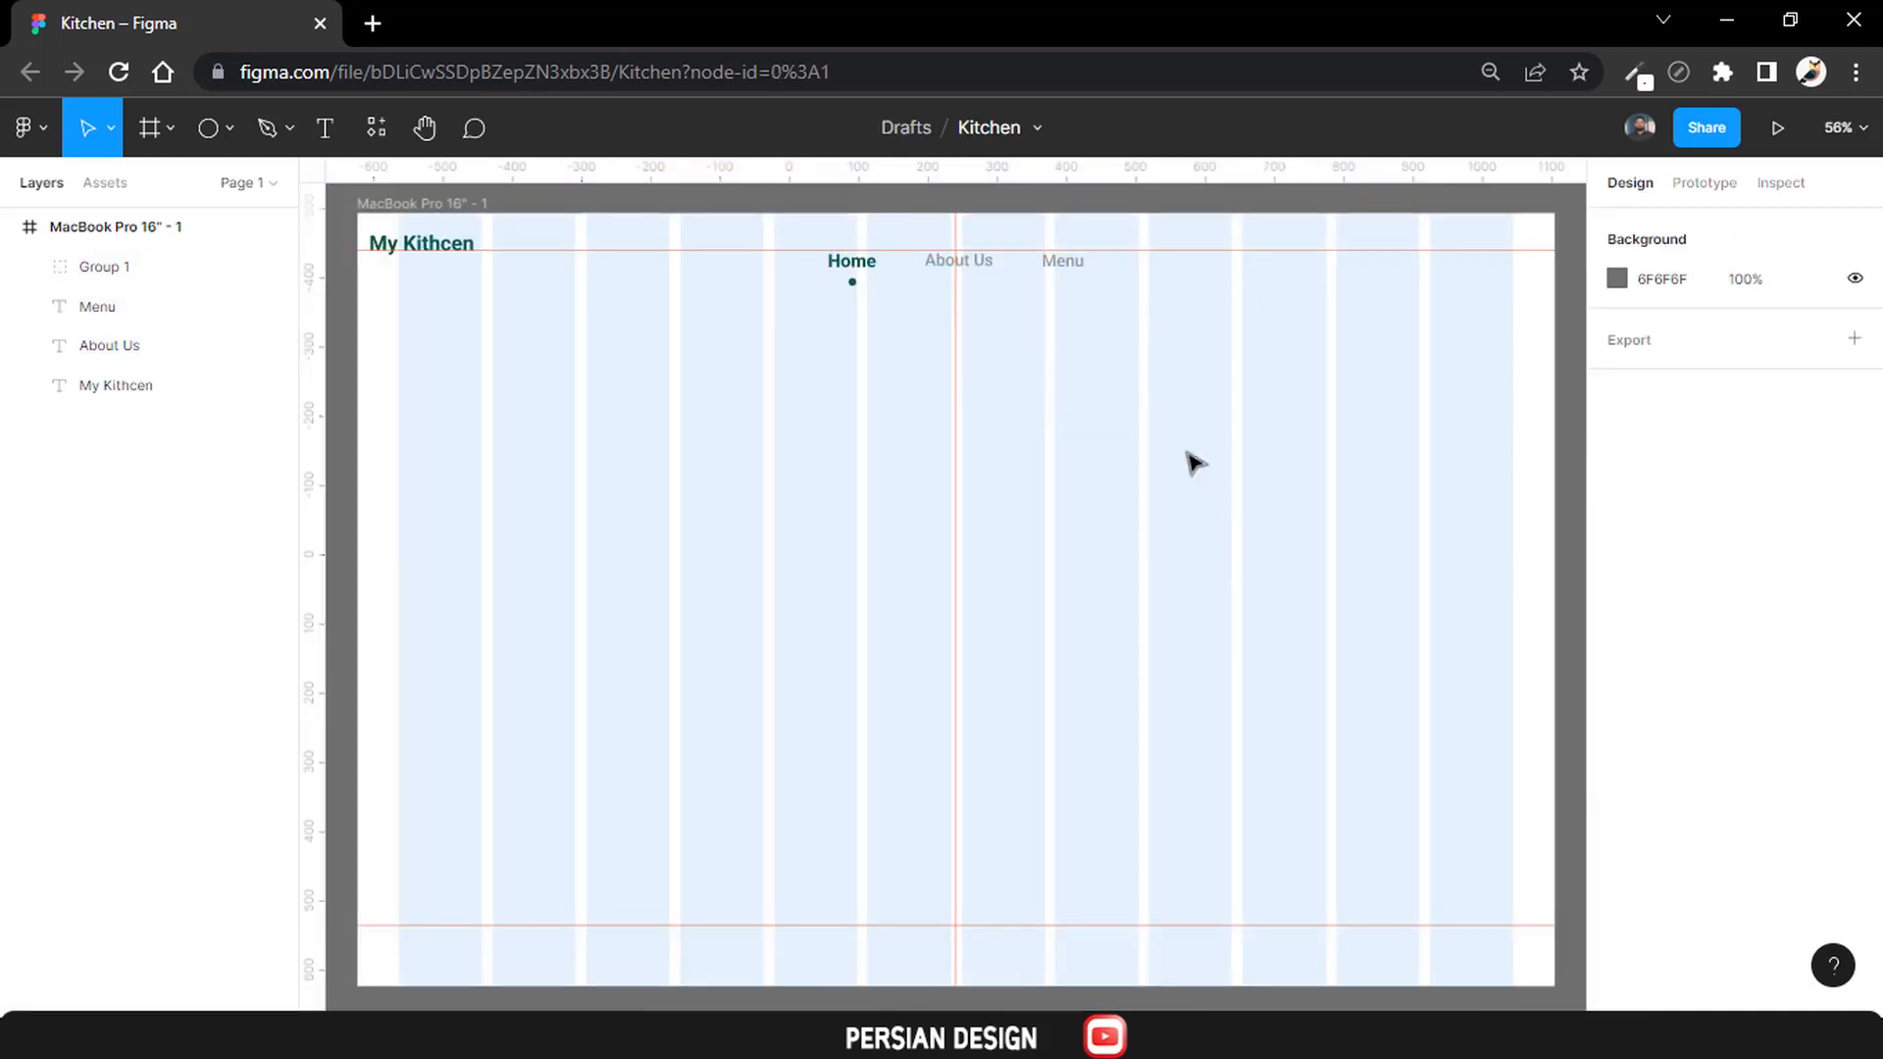
Set the horizontal spacing between the three navigation links to 95 and recenter the row on the vertical guide.
left_click_drag(859, 314, 1091, 257)
left_click(1662, 408)
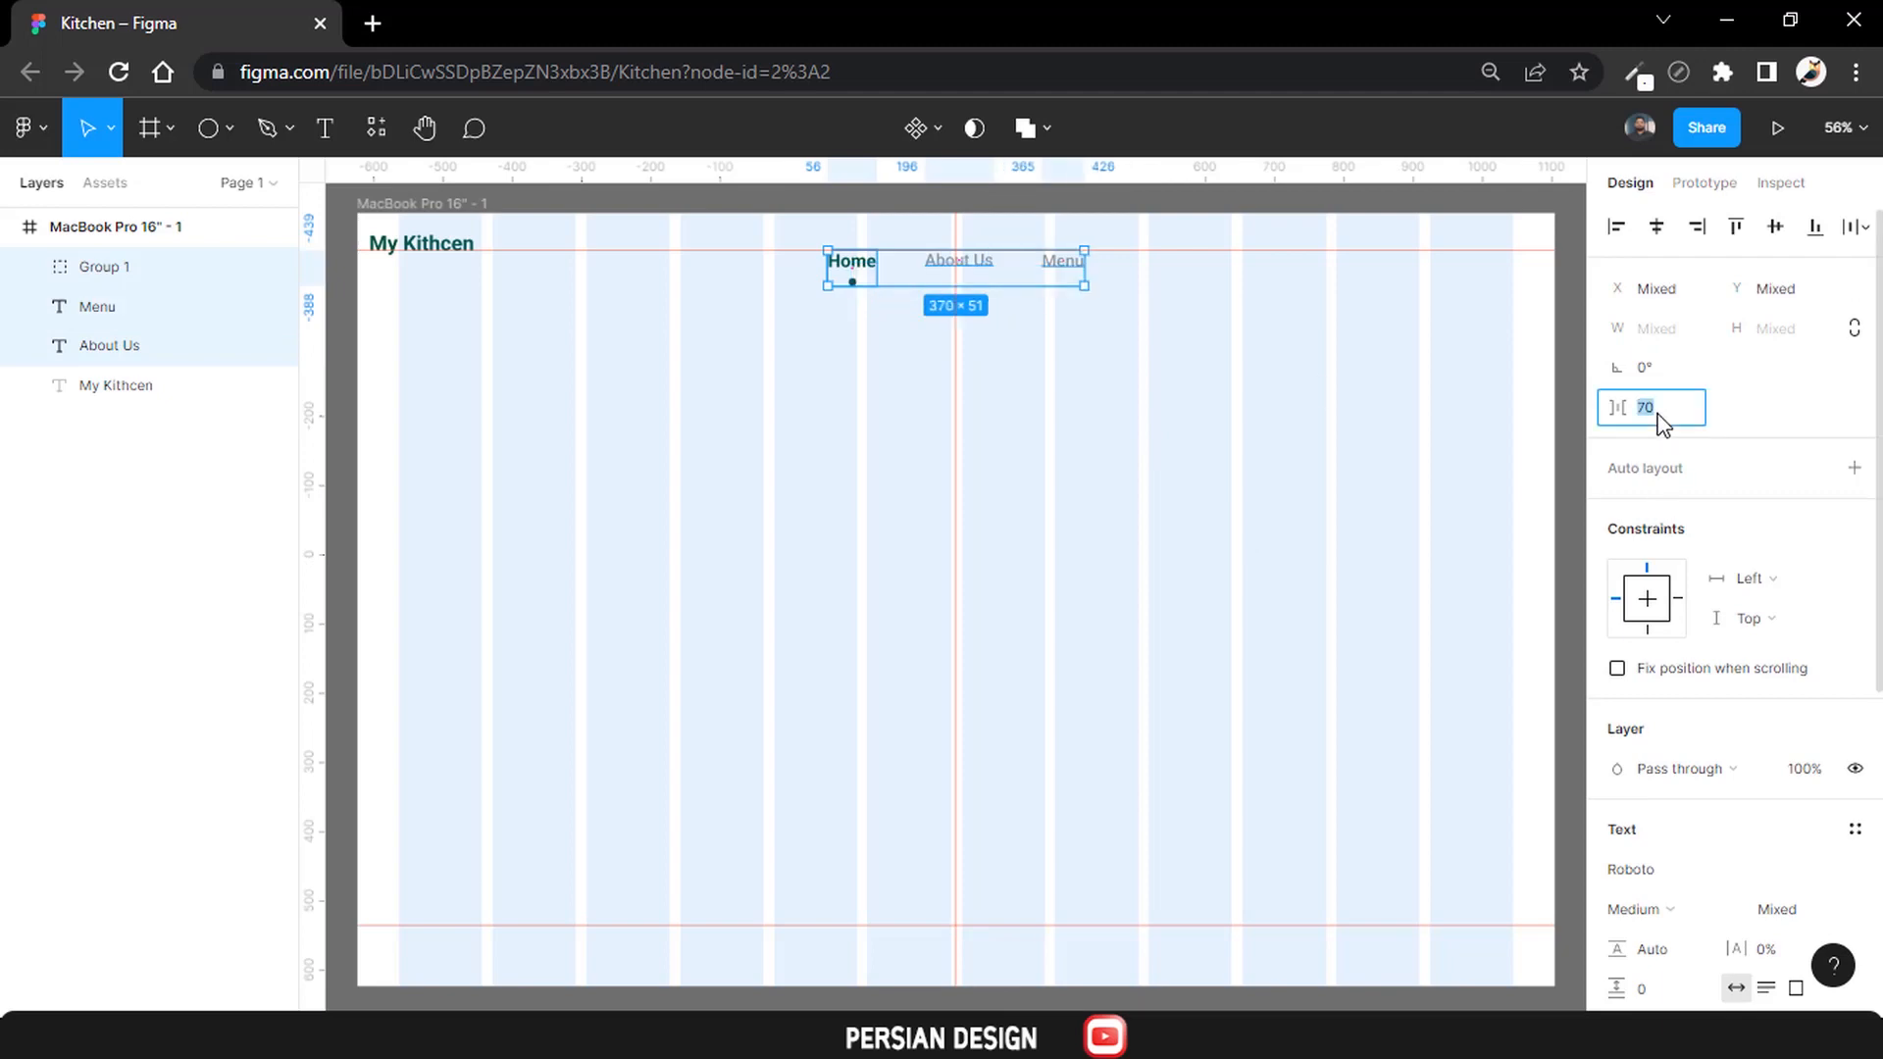
type("85")
key("Return")
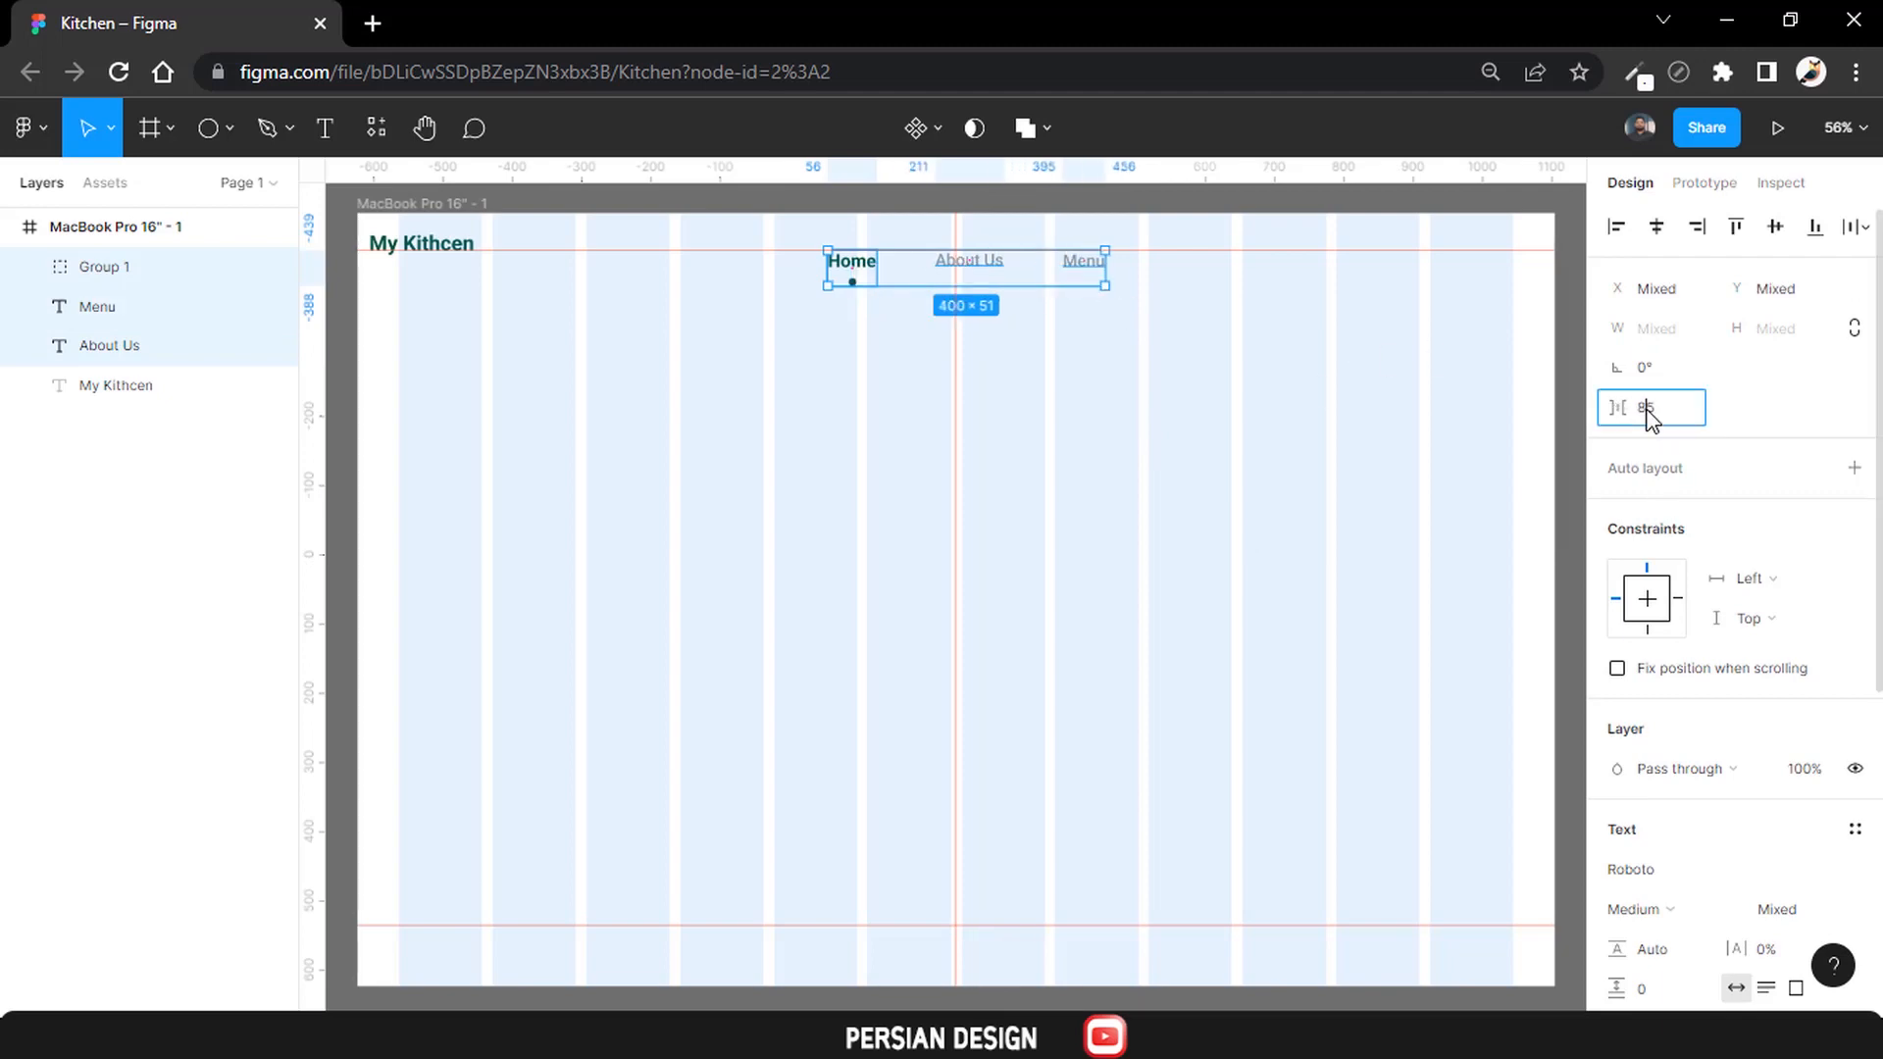
type("95")
key("Return")
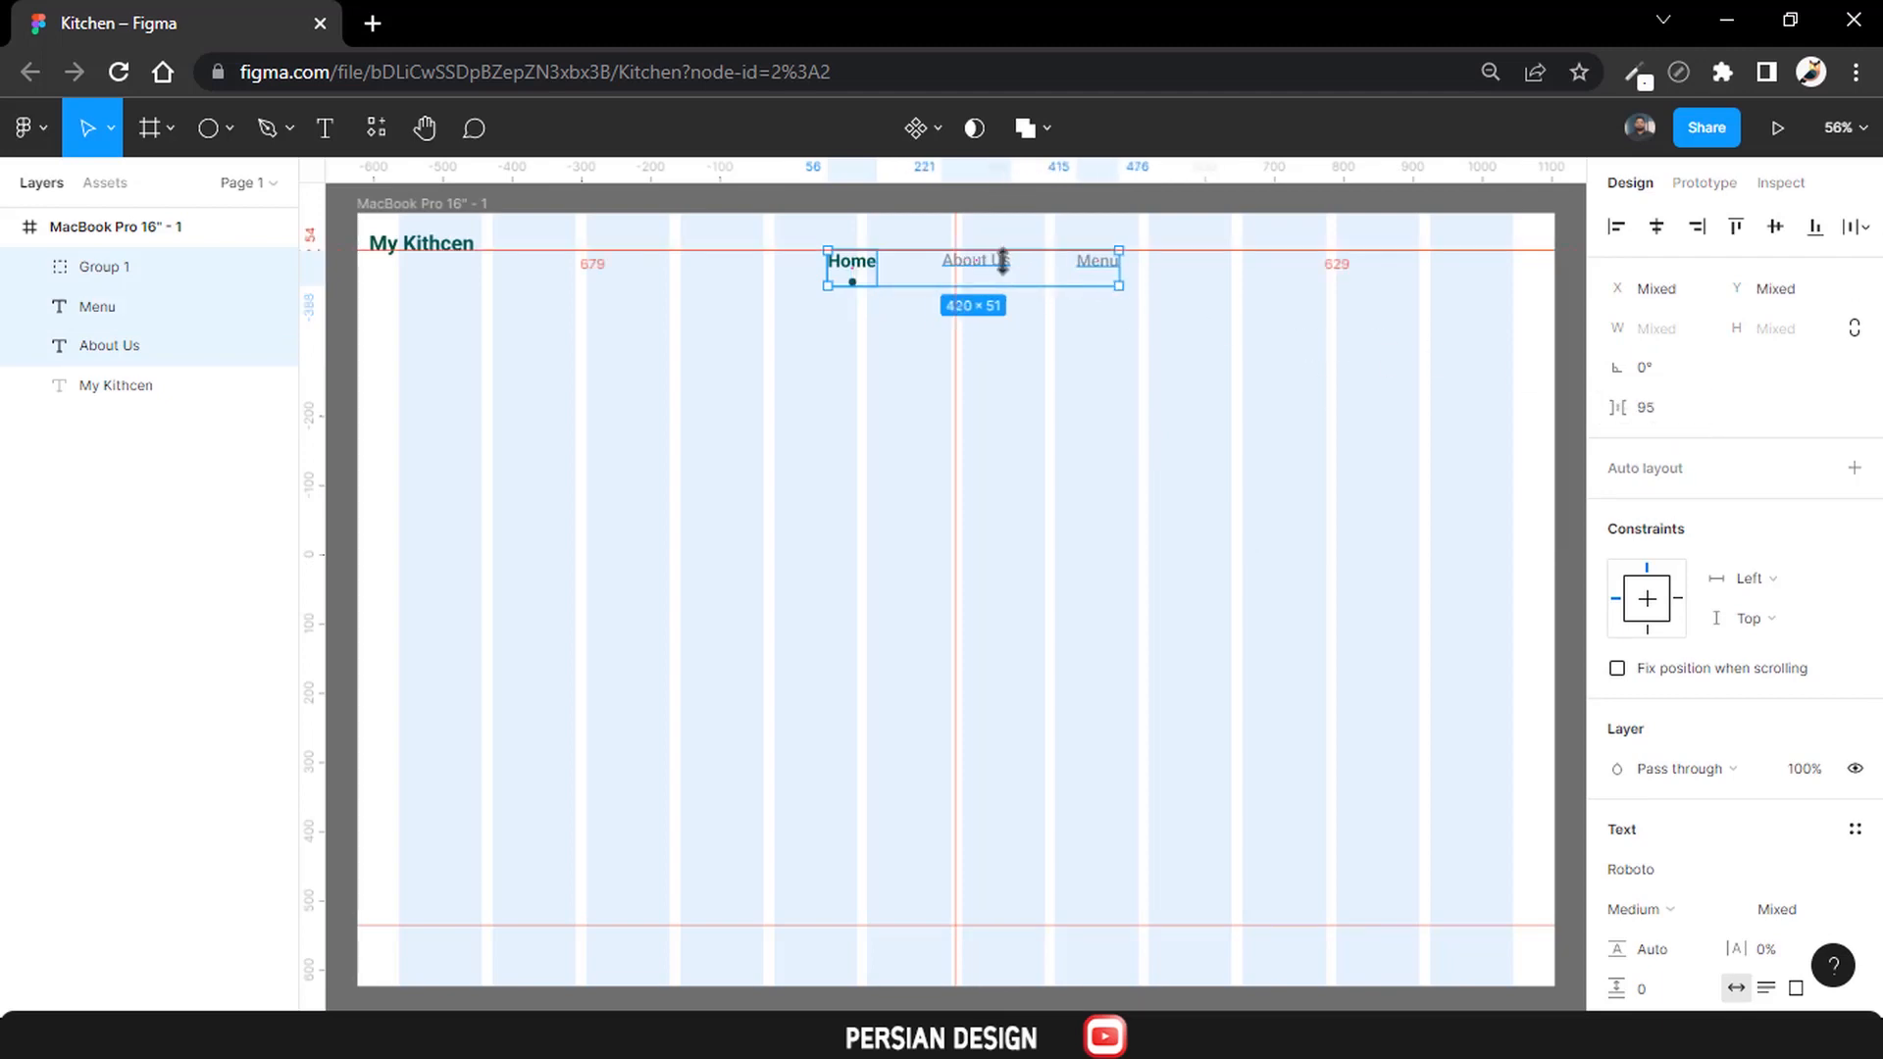
left_click_drag(995, 279, 958, 285)
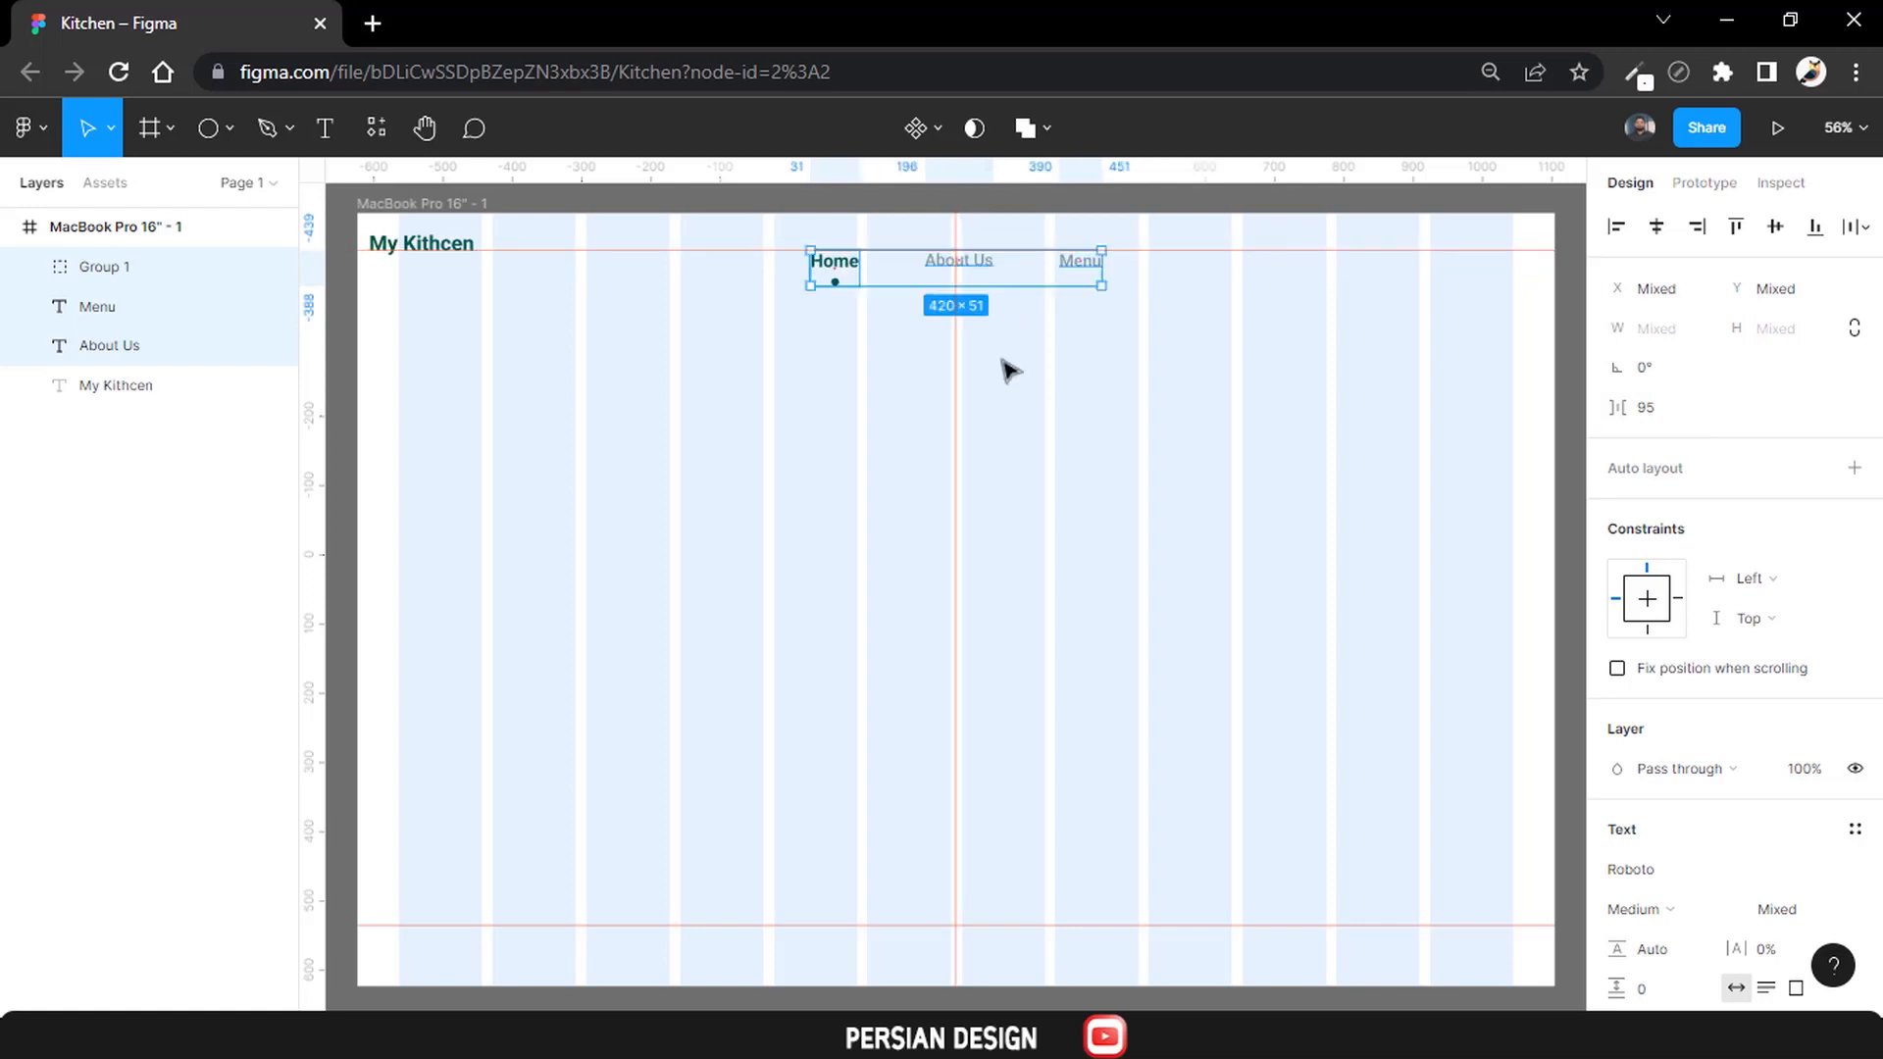
Move the Home group up slightly and lower the upper horizontal guide to about Y 134.
left_click(812, 250)
left_click_drag(786, 256, 785, 308)
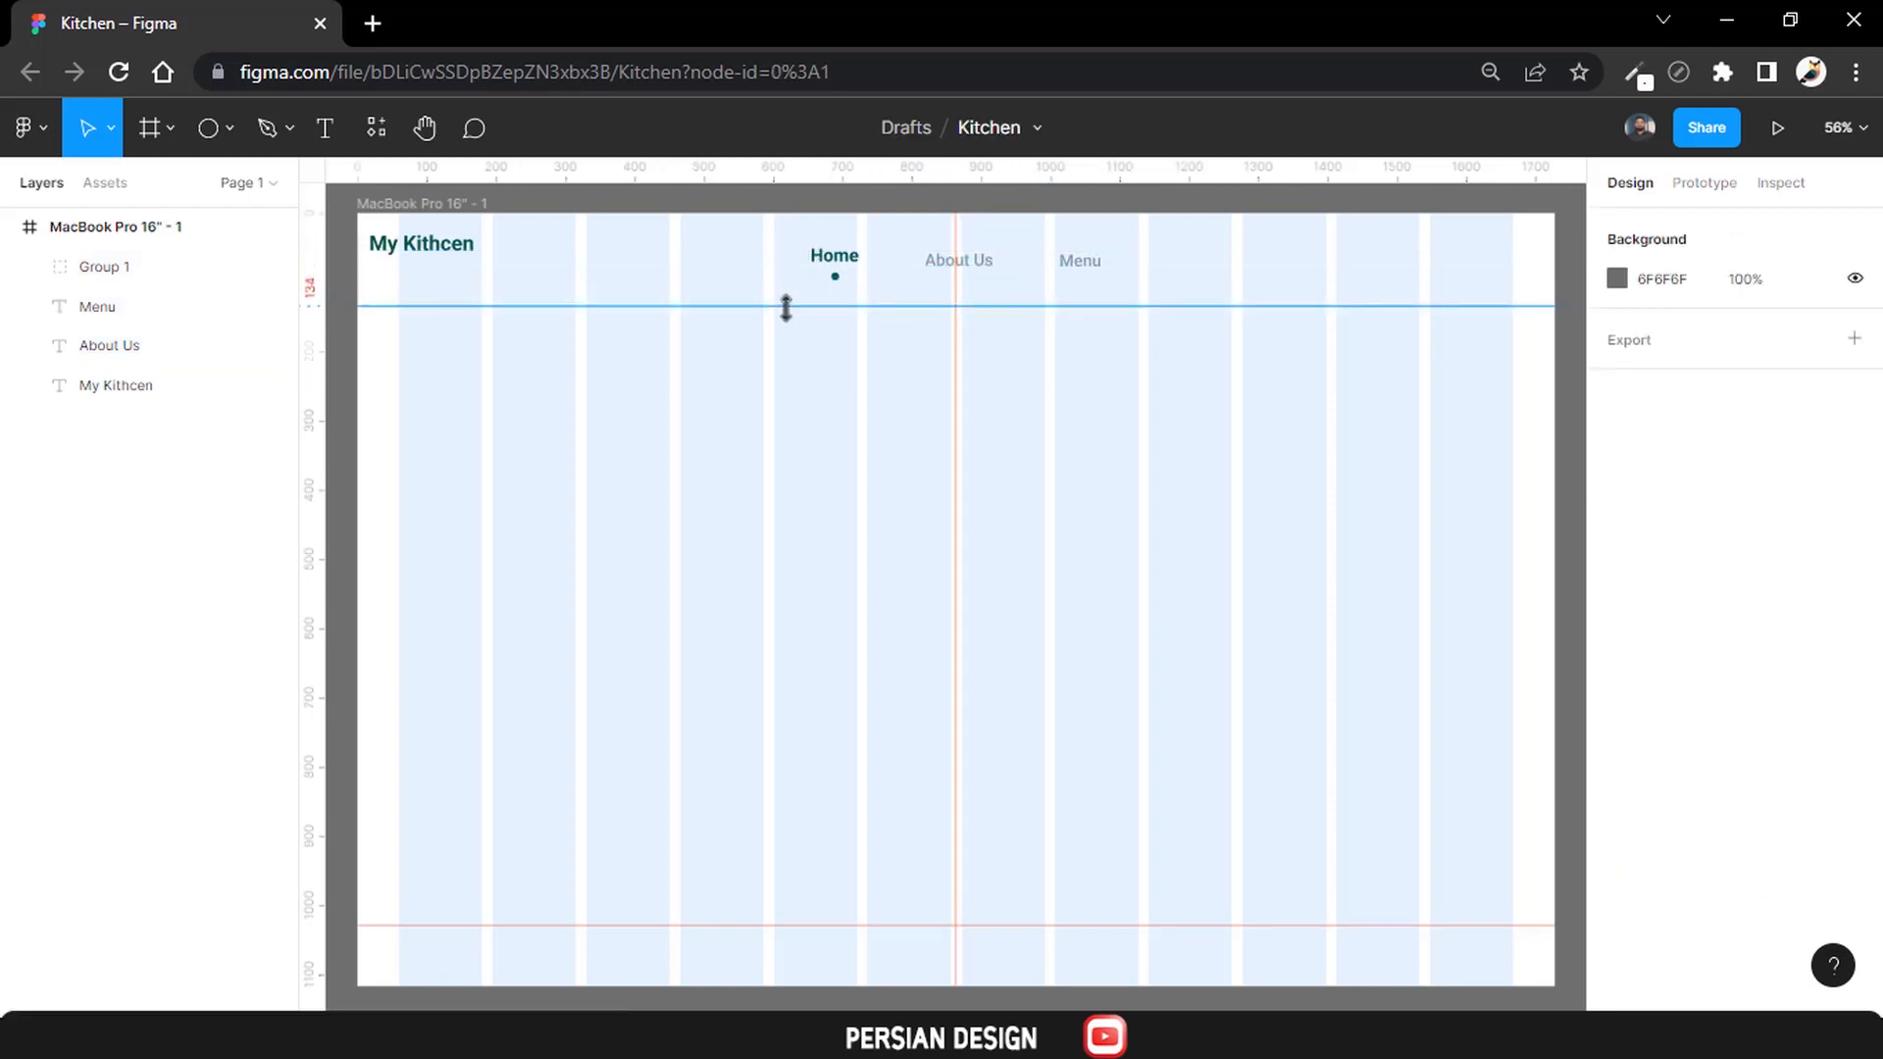
Add the text "SIMPLE" at about X 64, Y 188, below the upper guide, and fill it with color 00503D.
left_click(328, 127)
left_click(401, 345)
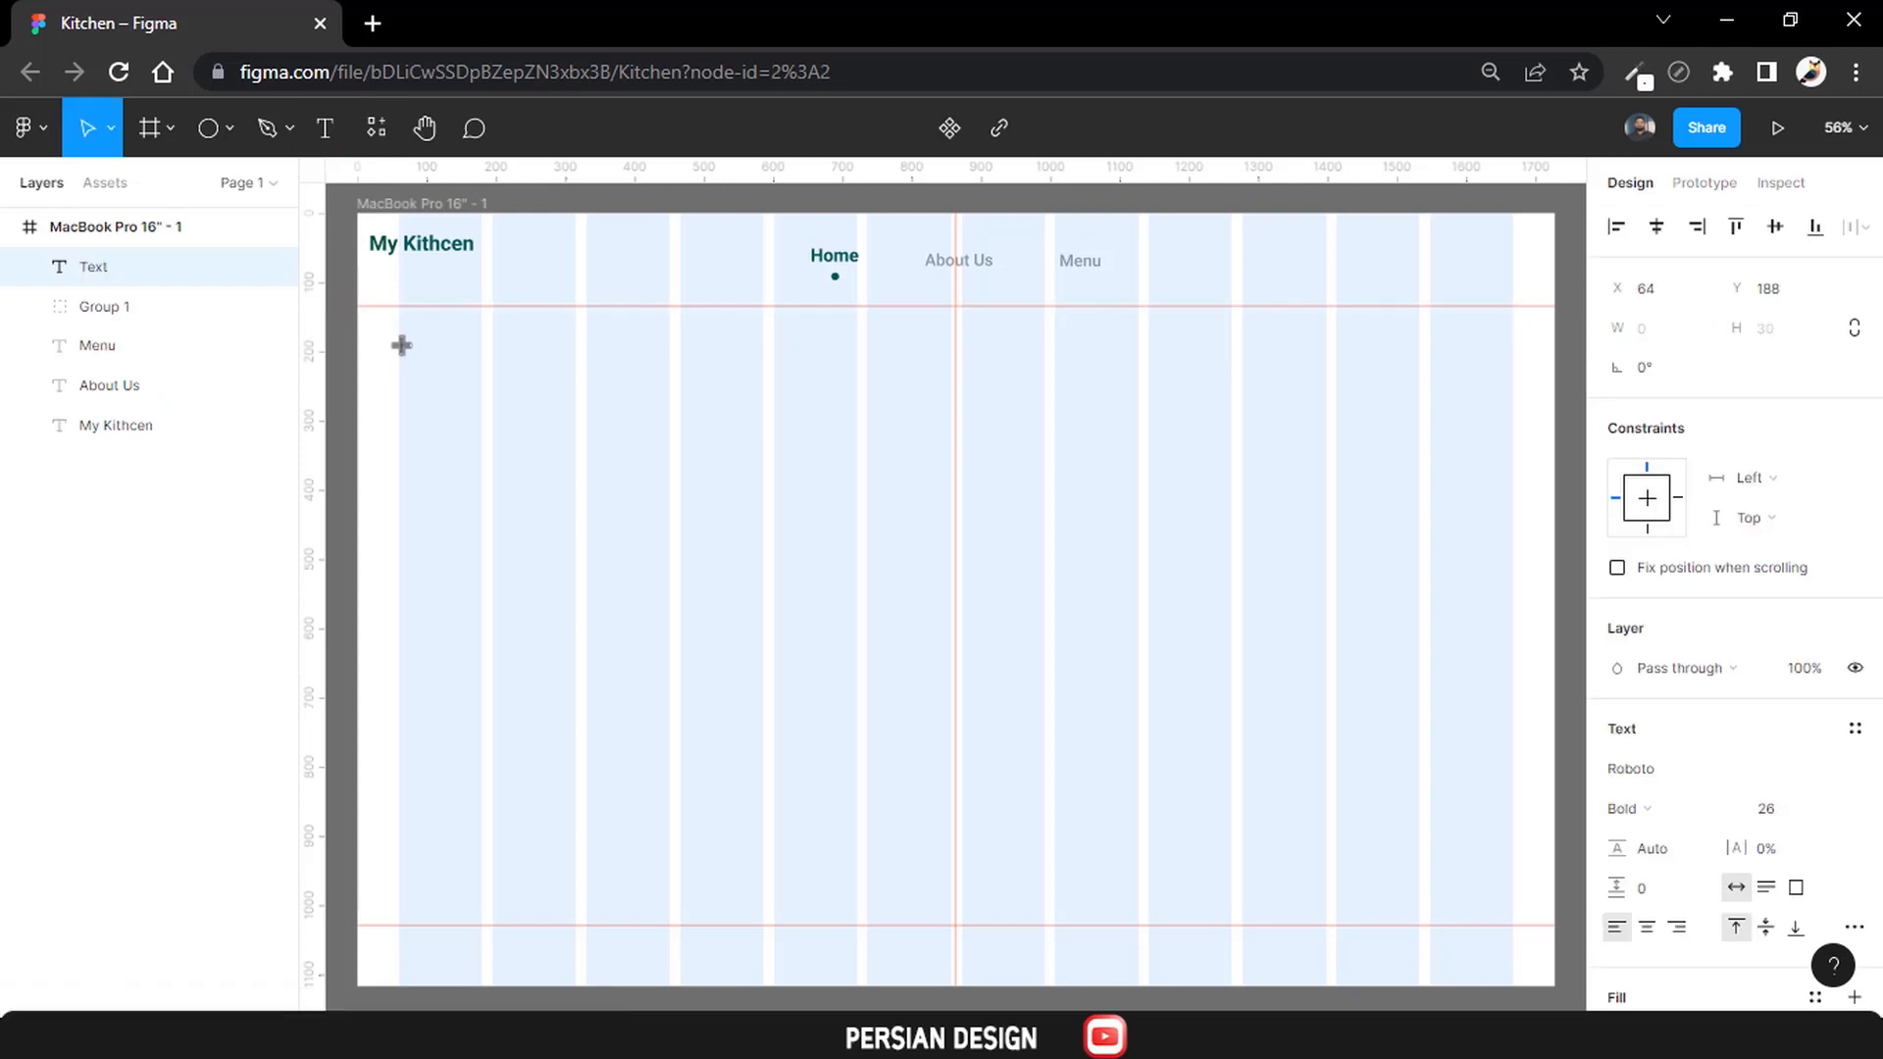
type("SIMPLE")
key("Escape")
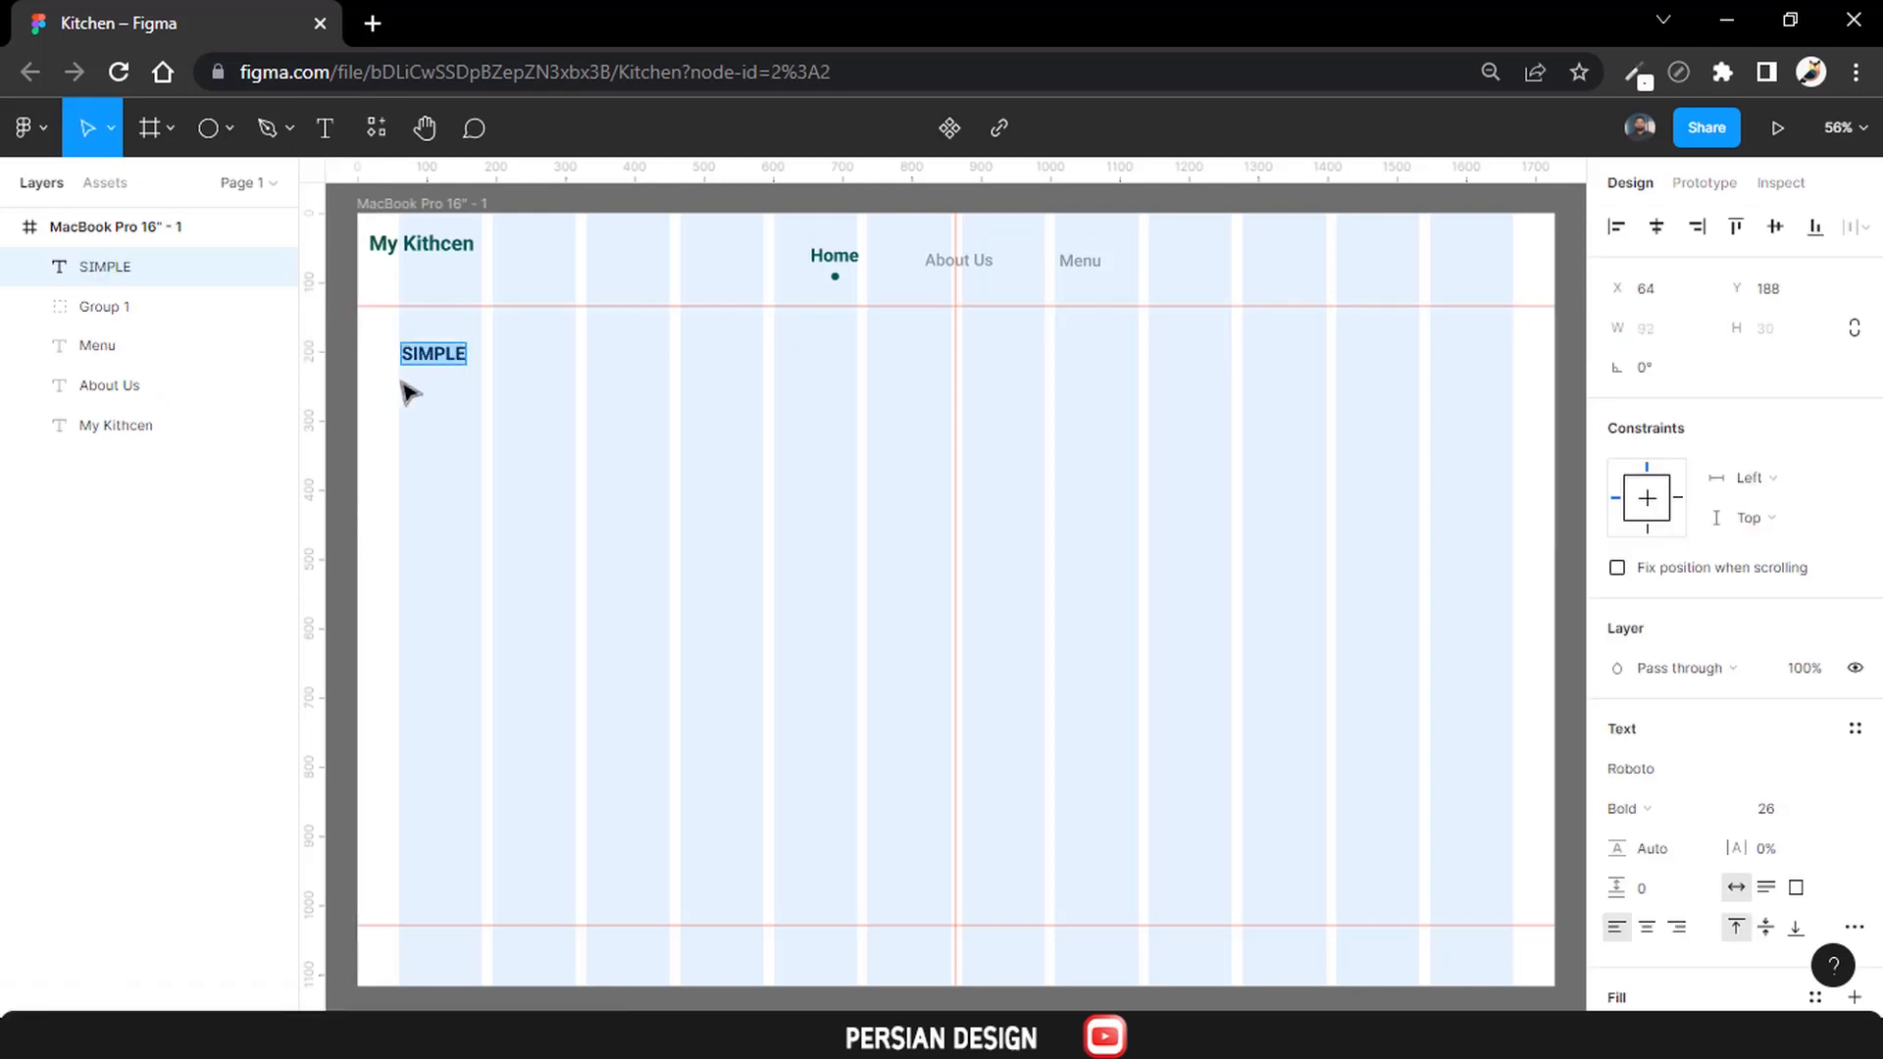
scroll(1699, 649, "down", 3)
left_click(1665, 741)
type("00503D")
key("Return")
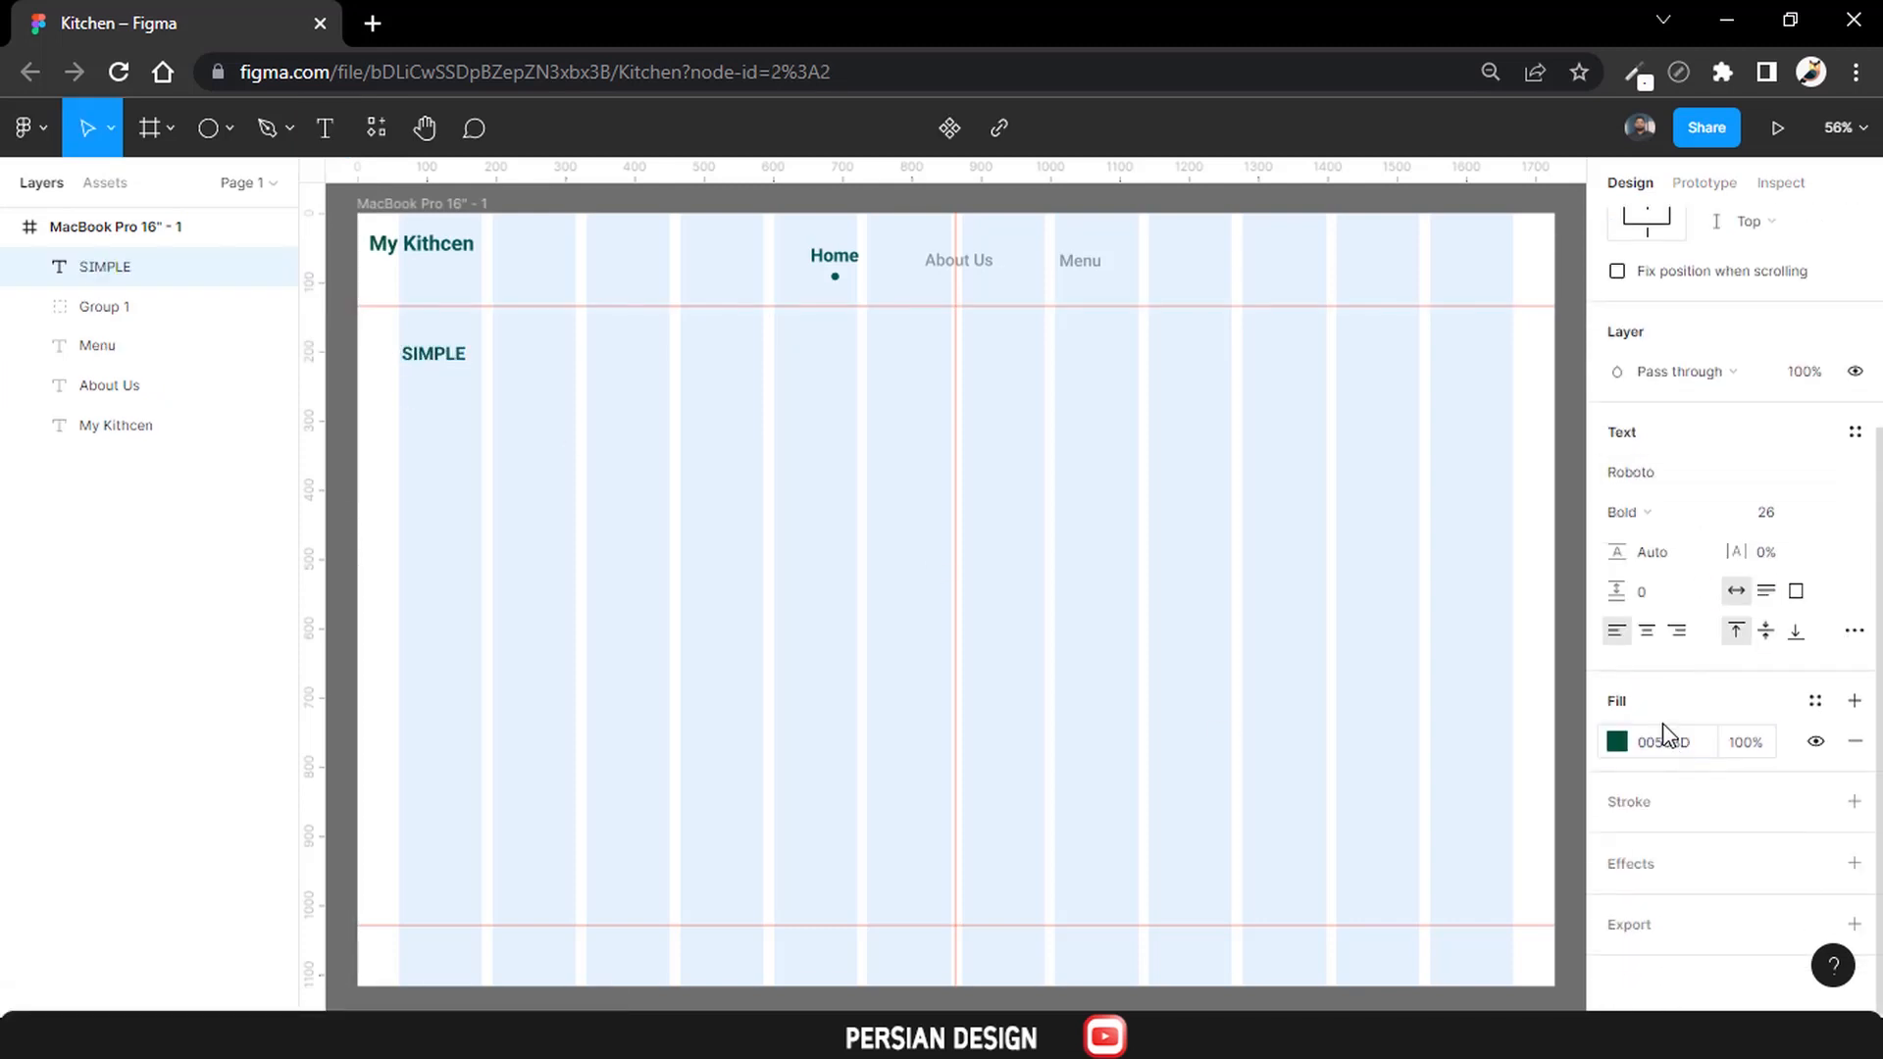
Set the font size of the "SIMPLE" heading text to 45.
left_click(1781, 515)
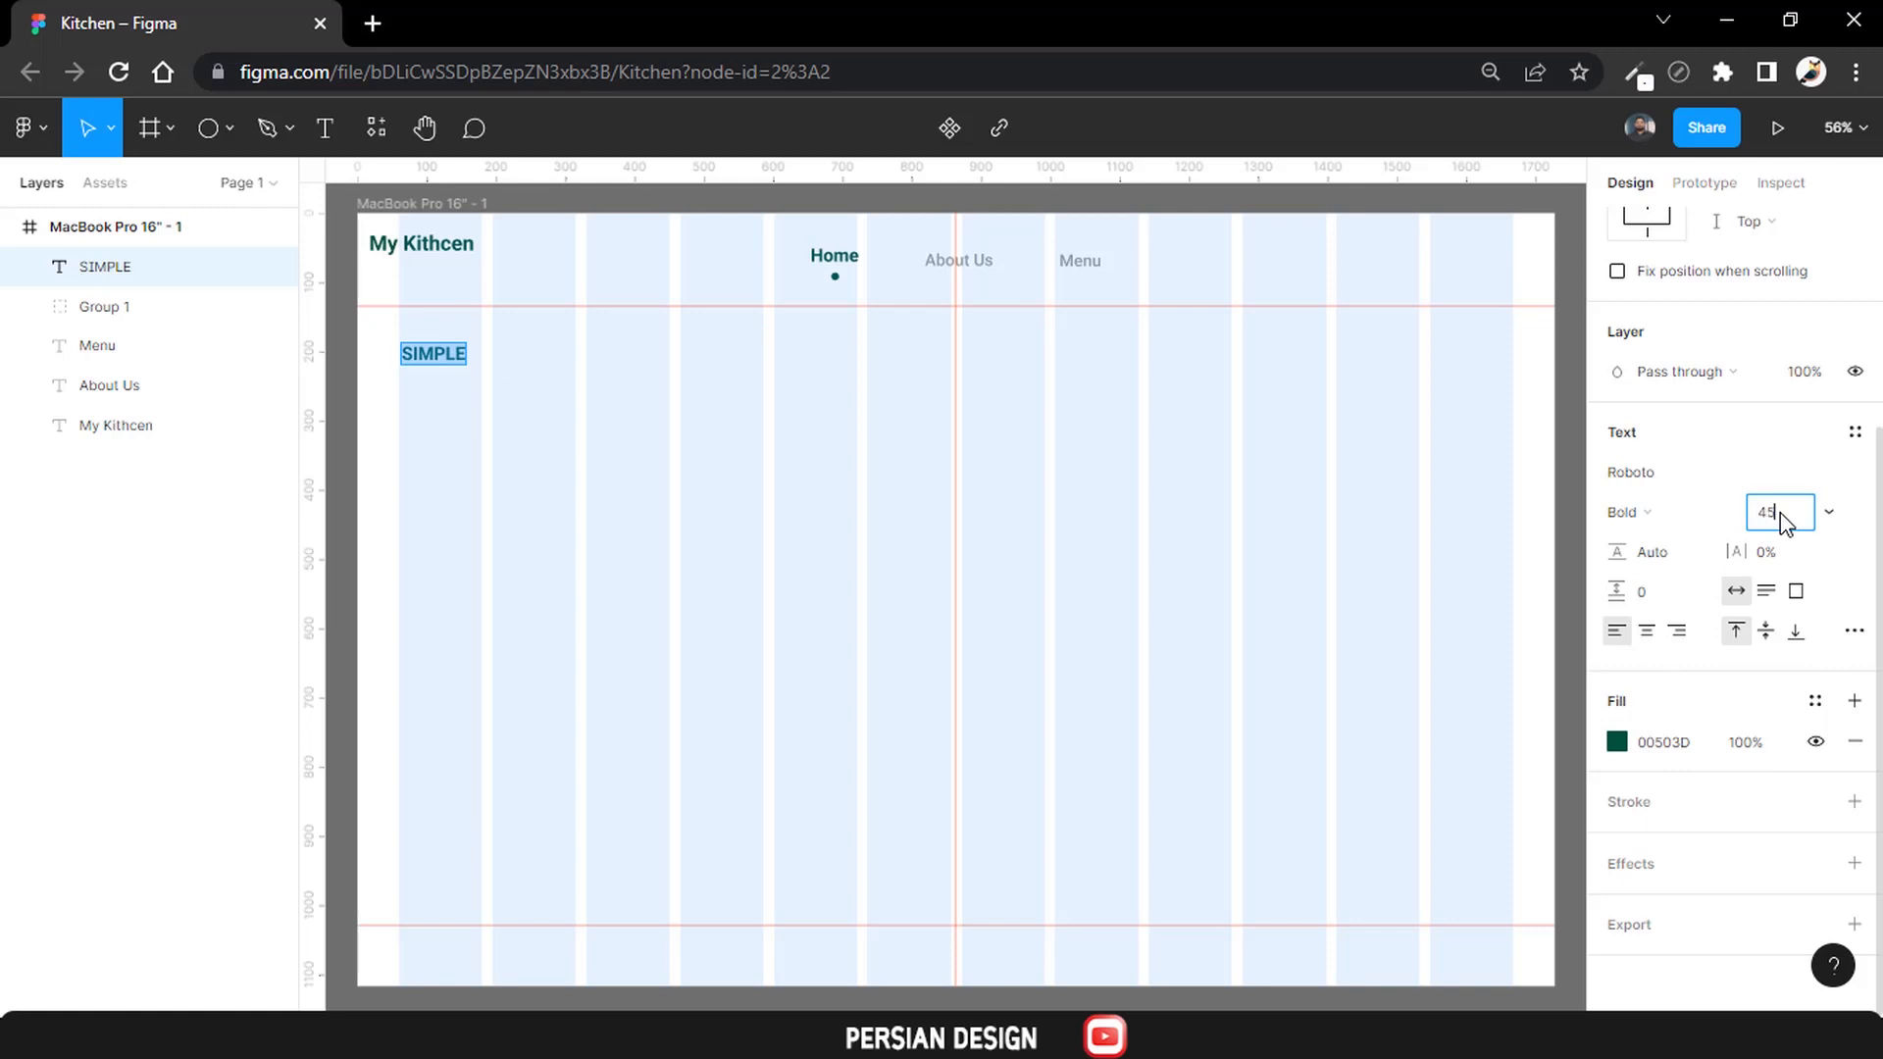
key("Return")
left_click(1786, 523)
type("5")
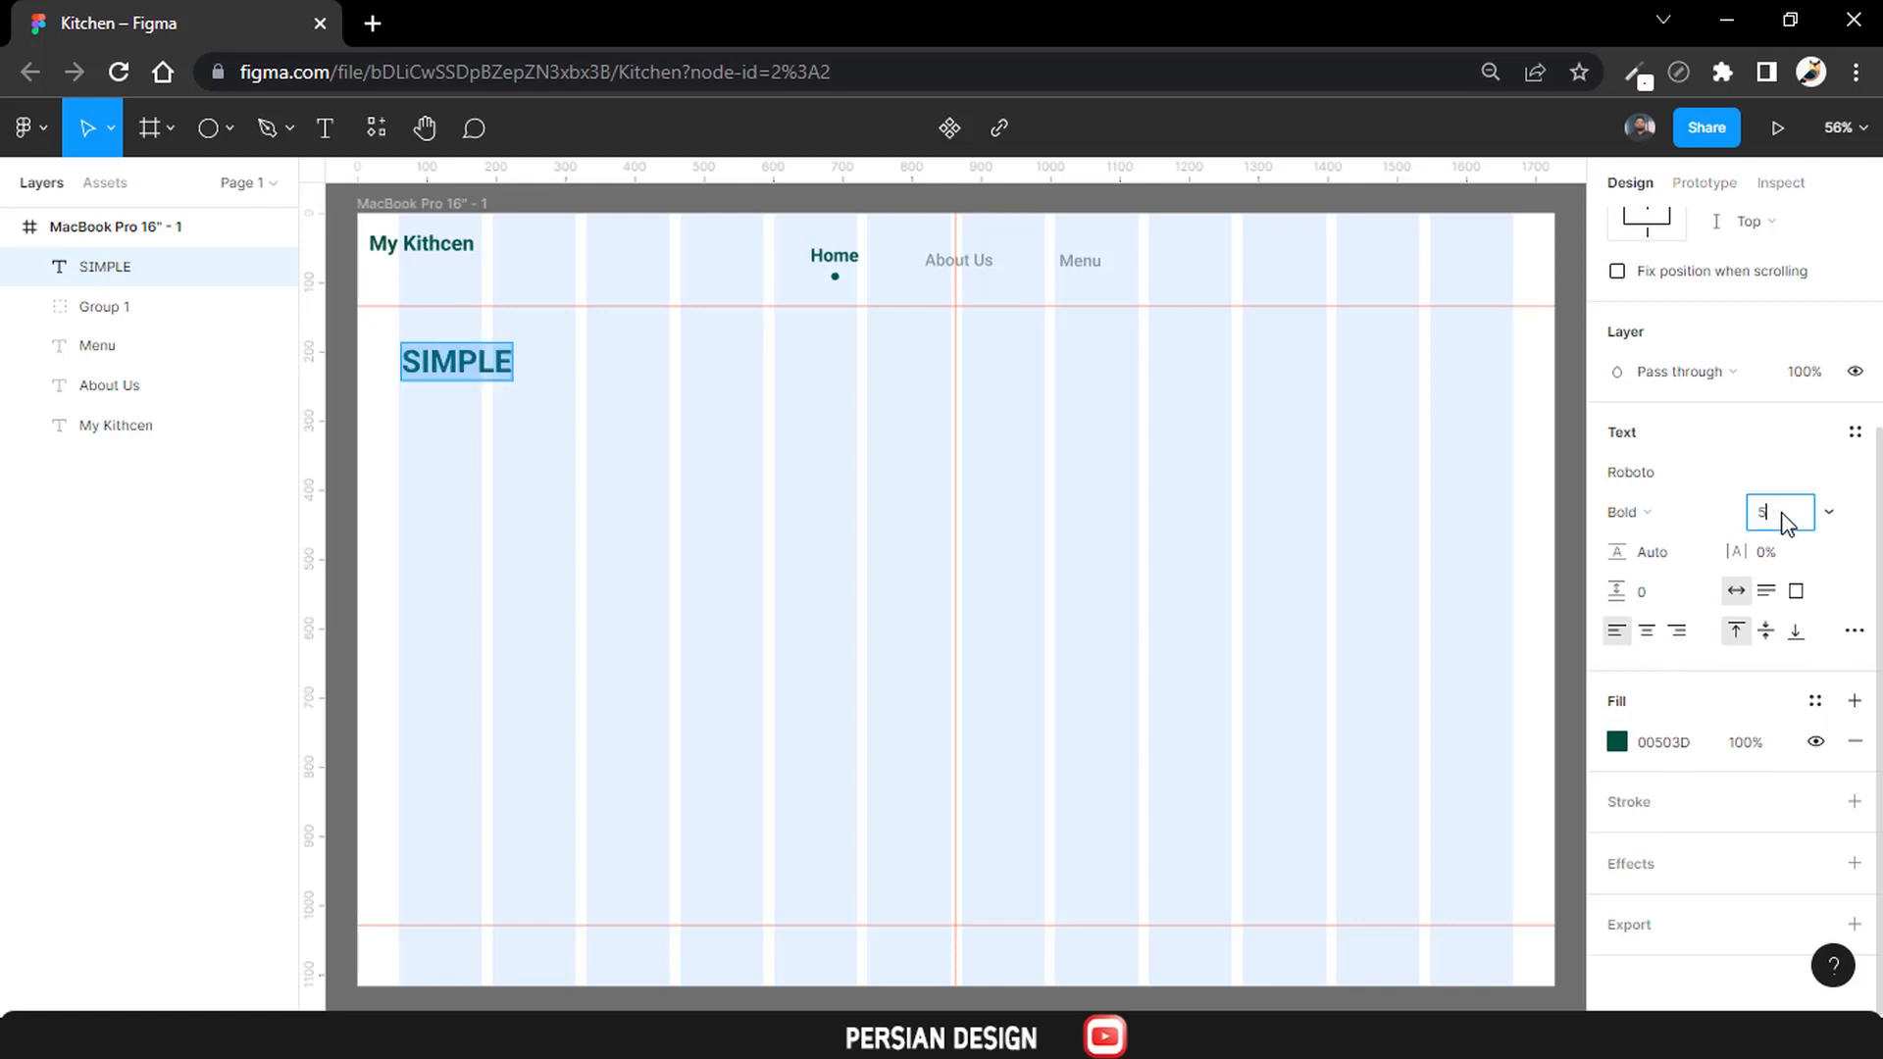
type("5")
key("Return")
left_click(1785, 523)
type("45")
key("Return")
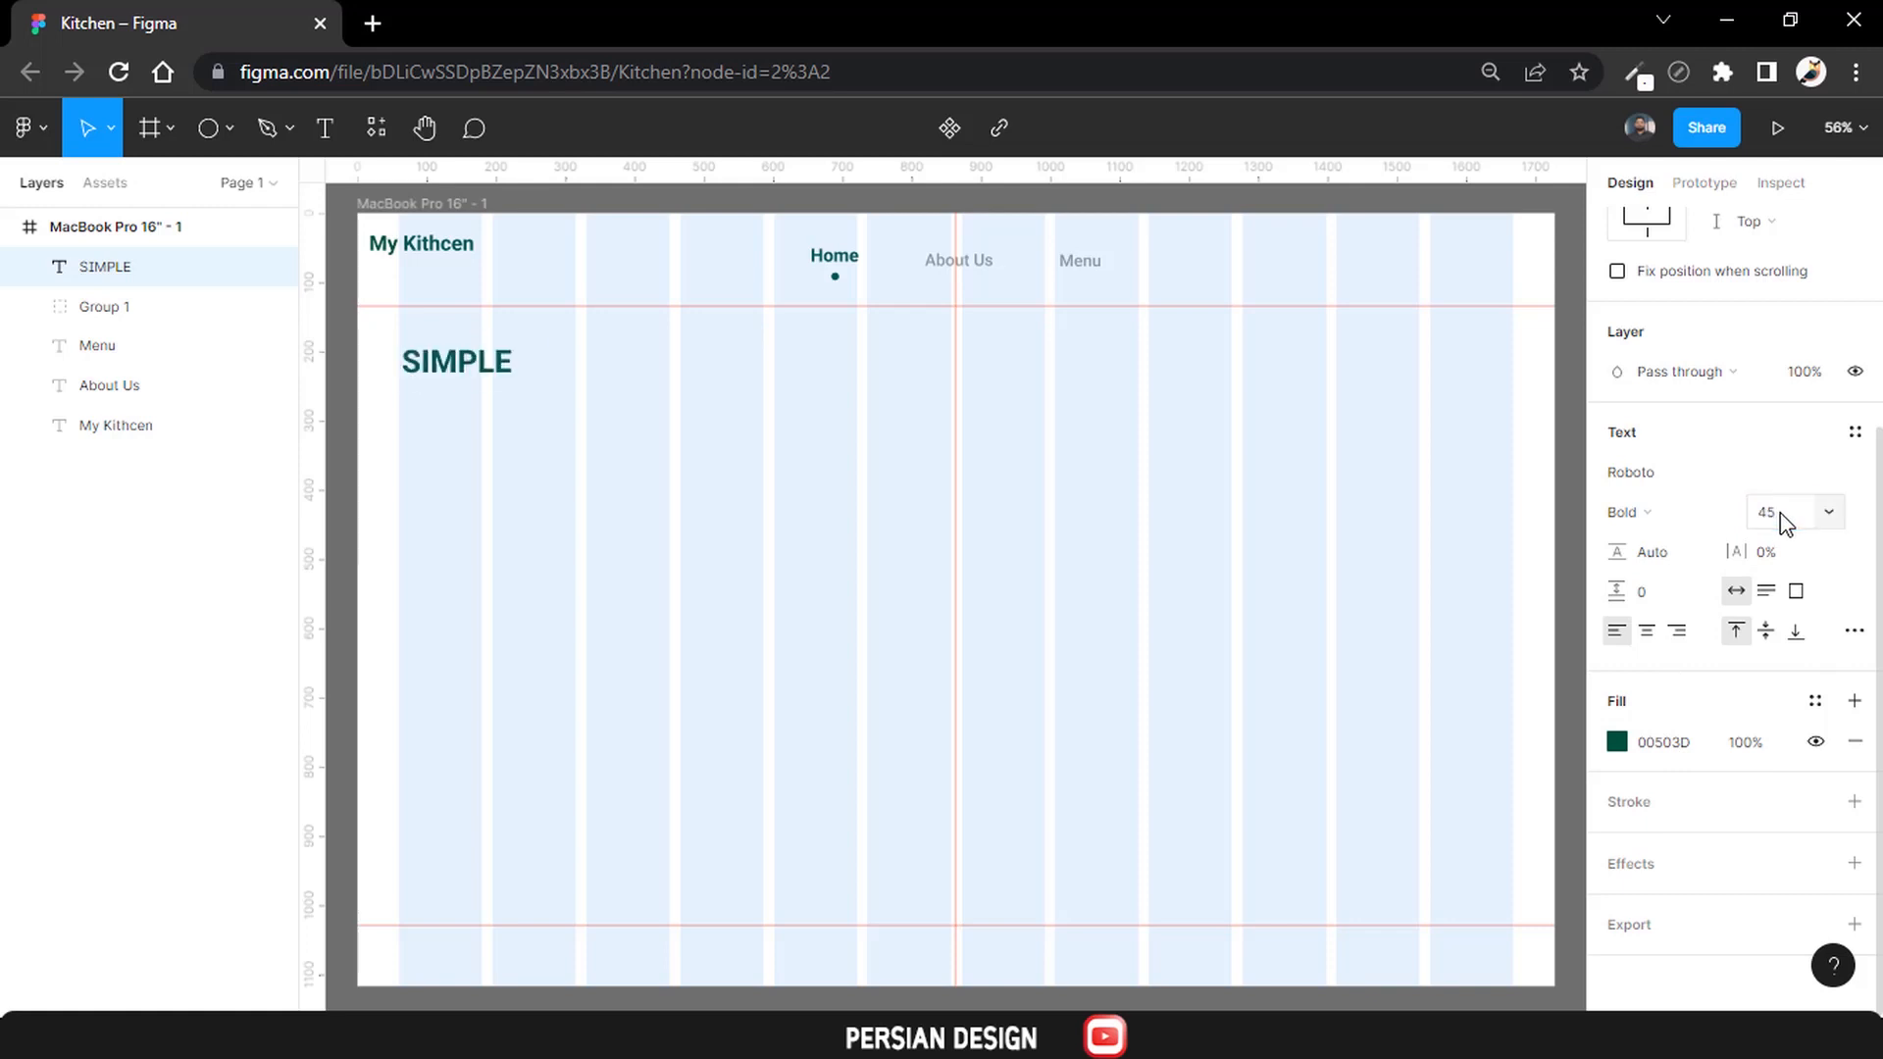
Duplicate the "SIMPLE" text onto the vertical guide at X 789, Y 188, and change the copy's wording to "&".
left_click(461, 374)
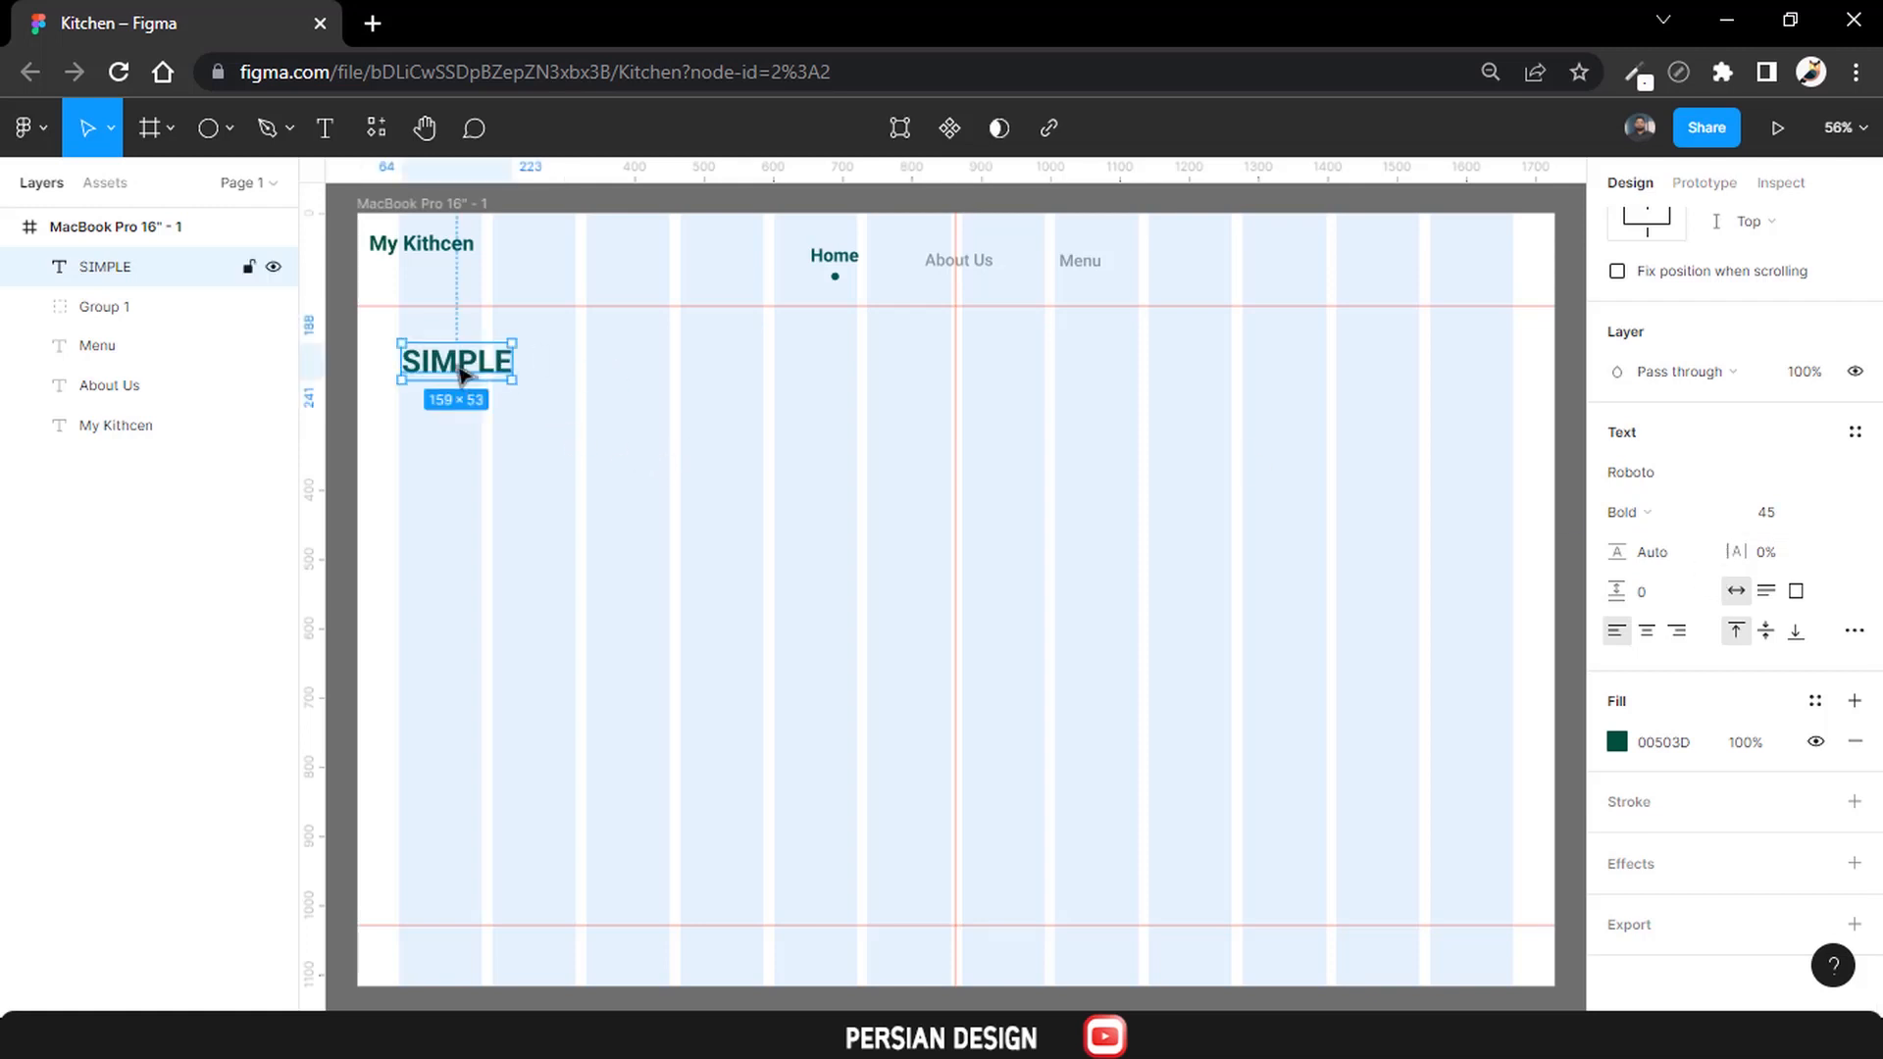
key("ctrl+d")
left_click_drag(461, 374, 956, 368)
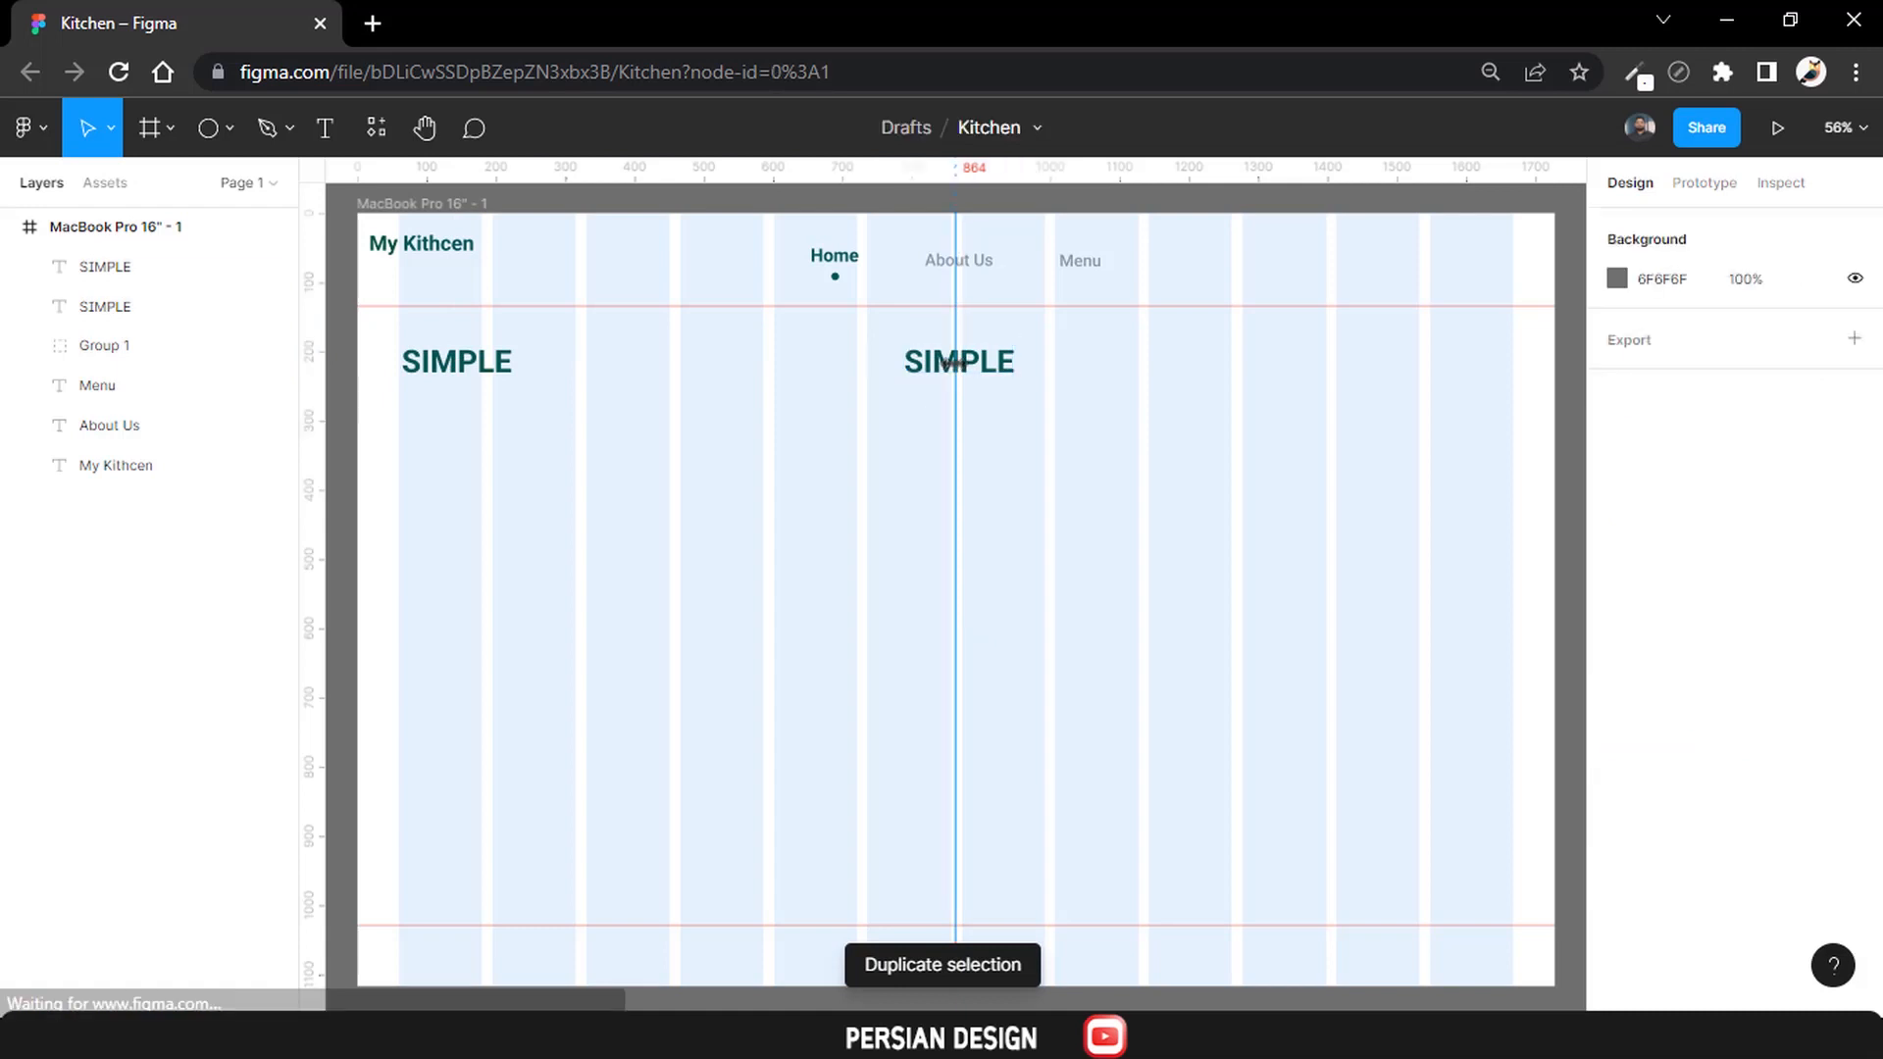
left_click(977, 366)
type("&")
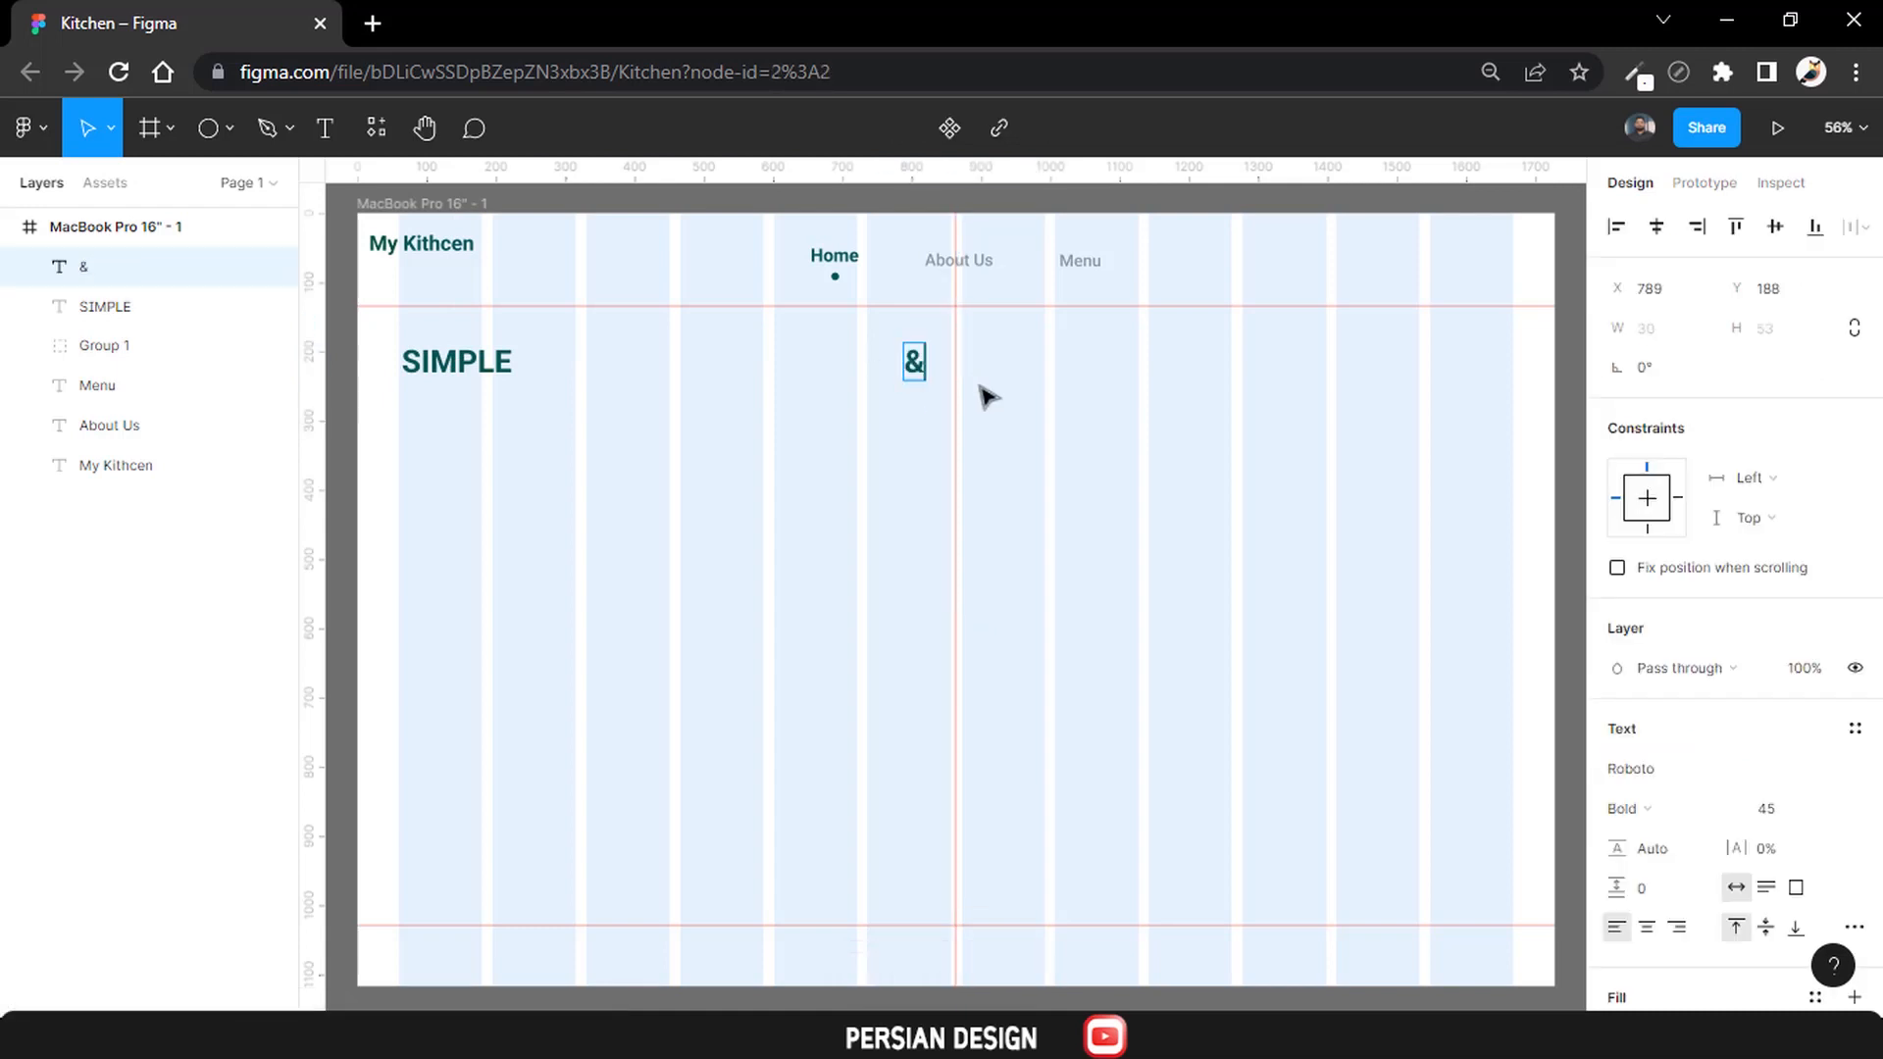
Duplicate the "&" text near the frame's right side at X 1503, Y 188, and change the copy to "QUICK".
key("Escape")
key("ctrl+d")
left_click_drag(889, 374, 1413, 368)
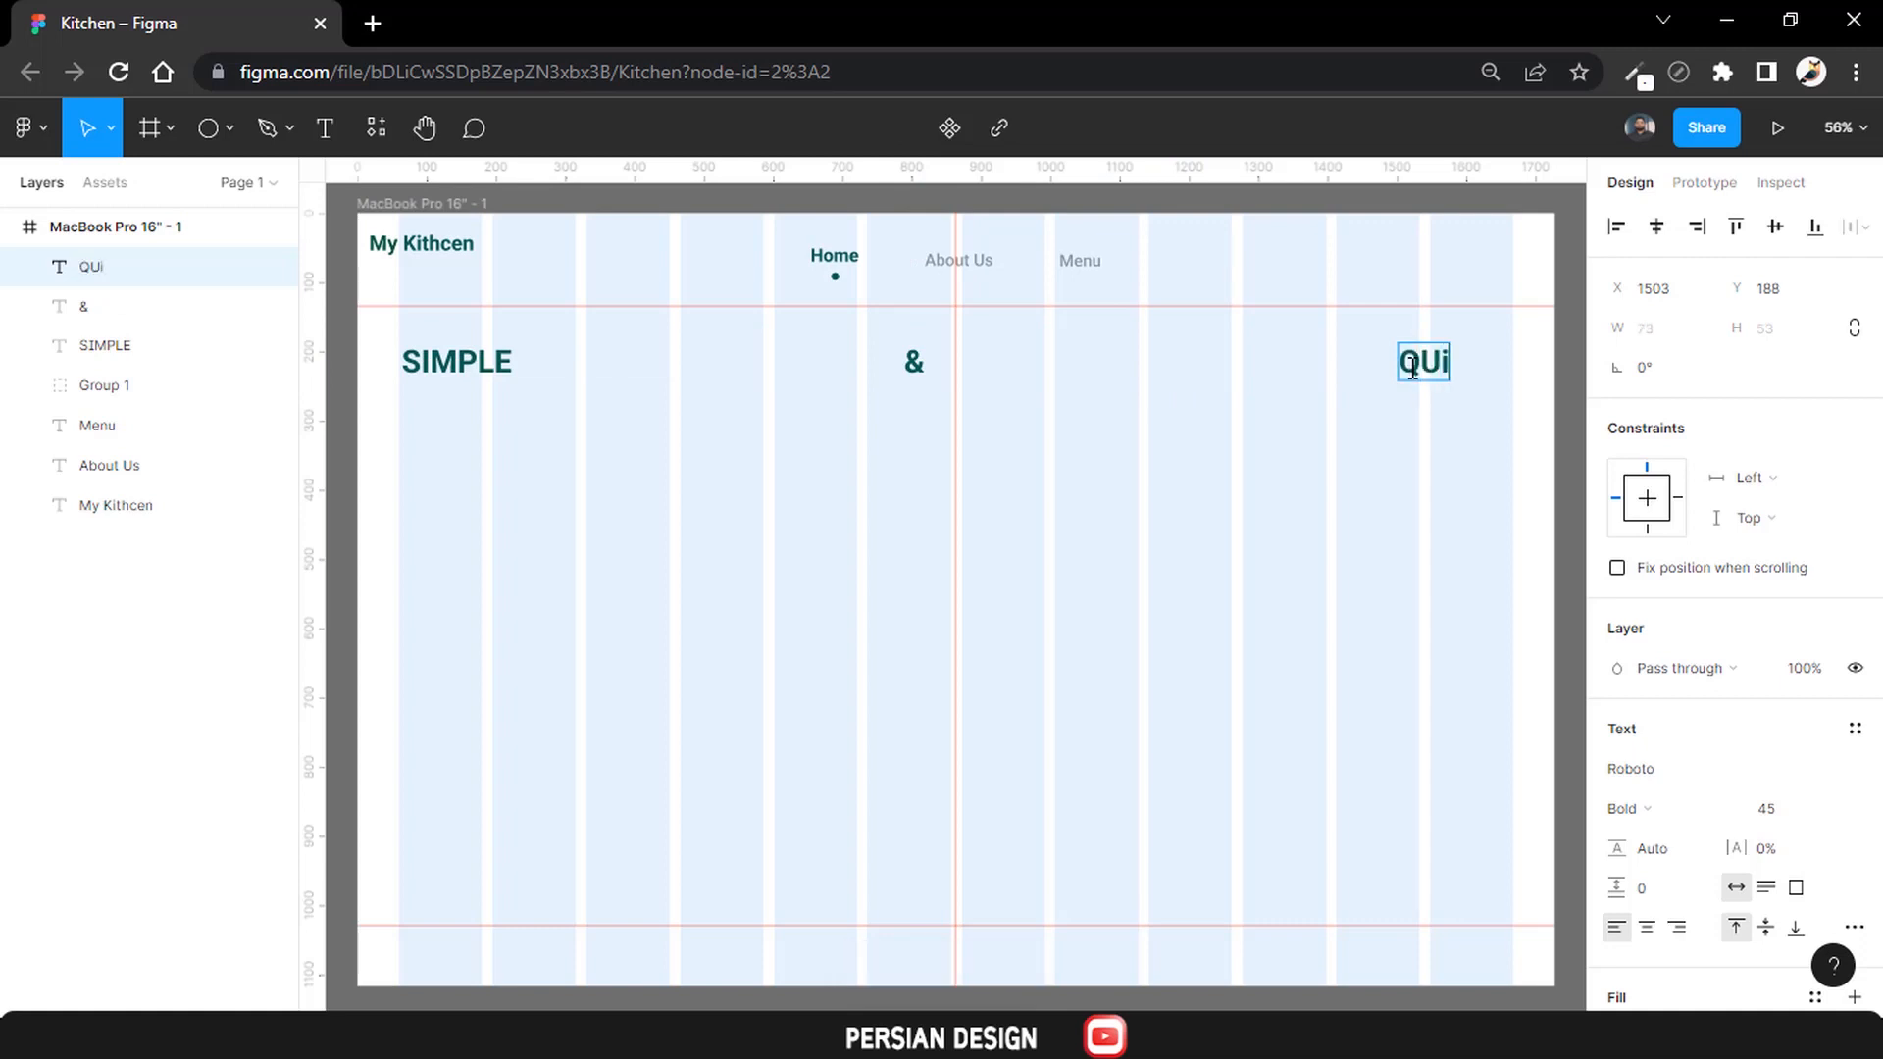
type("c")
type("ICK")
key("Escape")
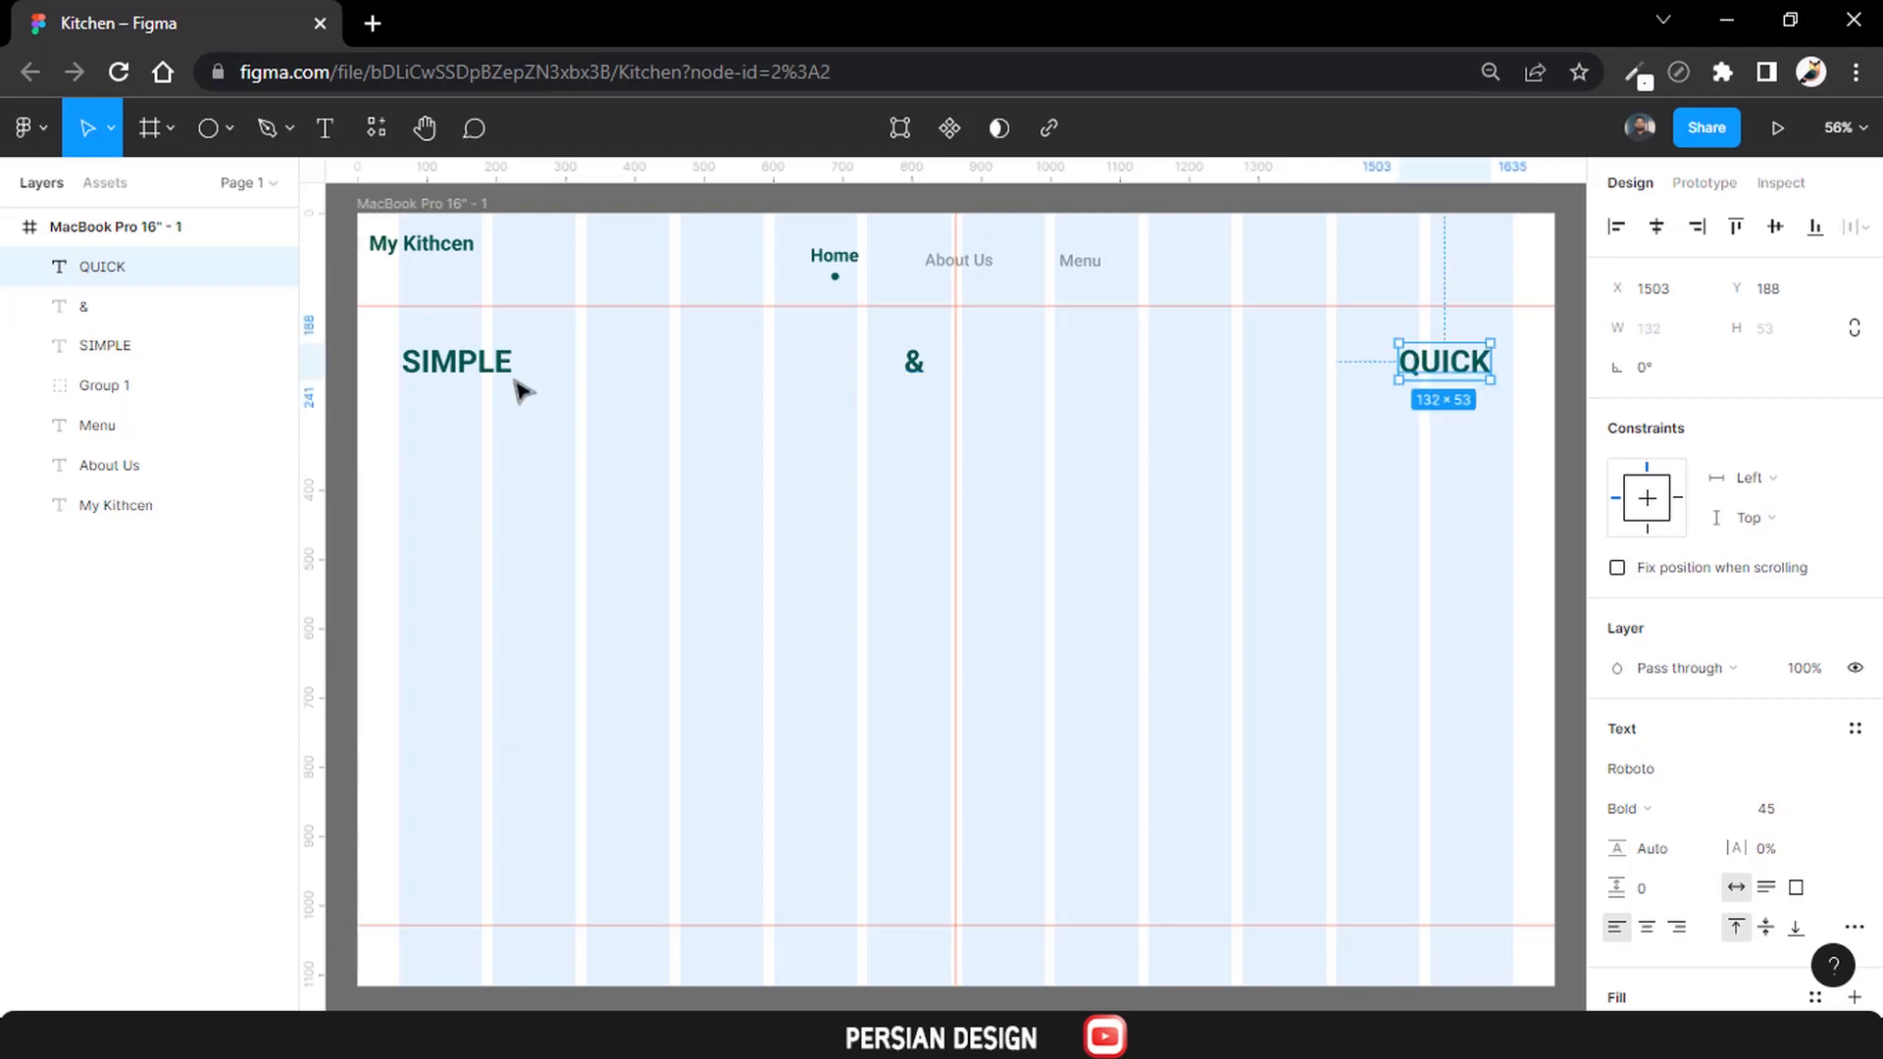
Even out the spacing between "SIMPLE", "&" and "QUICK" with Tidy up.
left_click(488, 365, "shift")
left_click(912, 365, "shift")
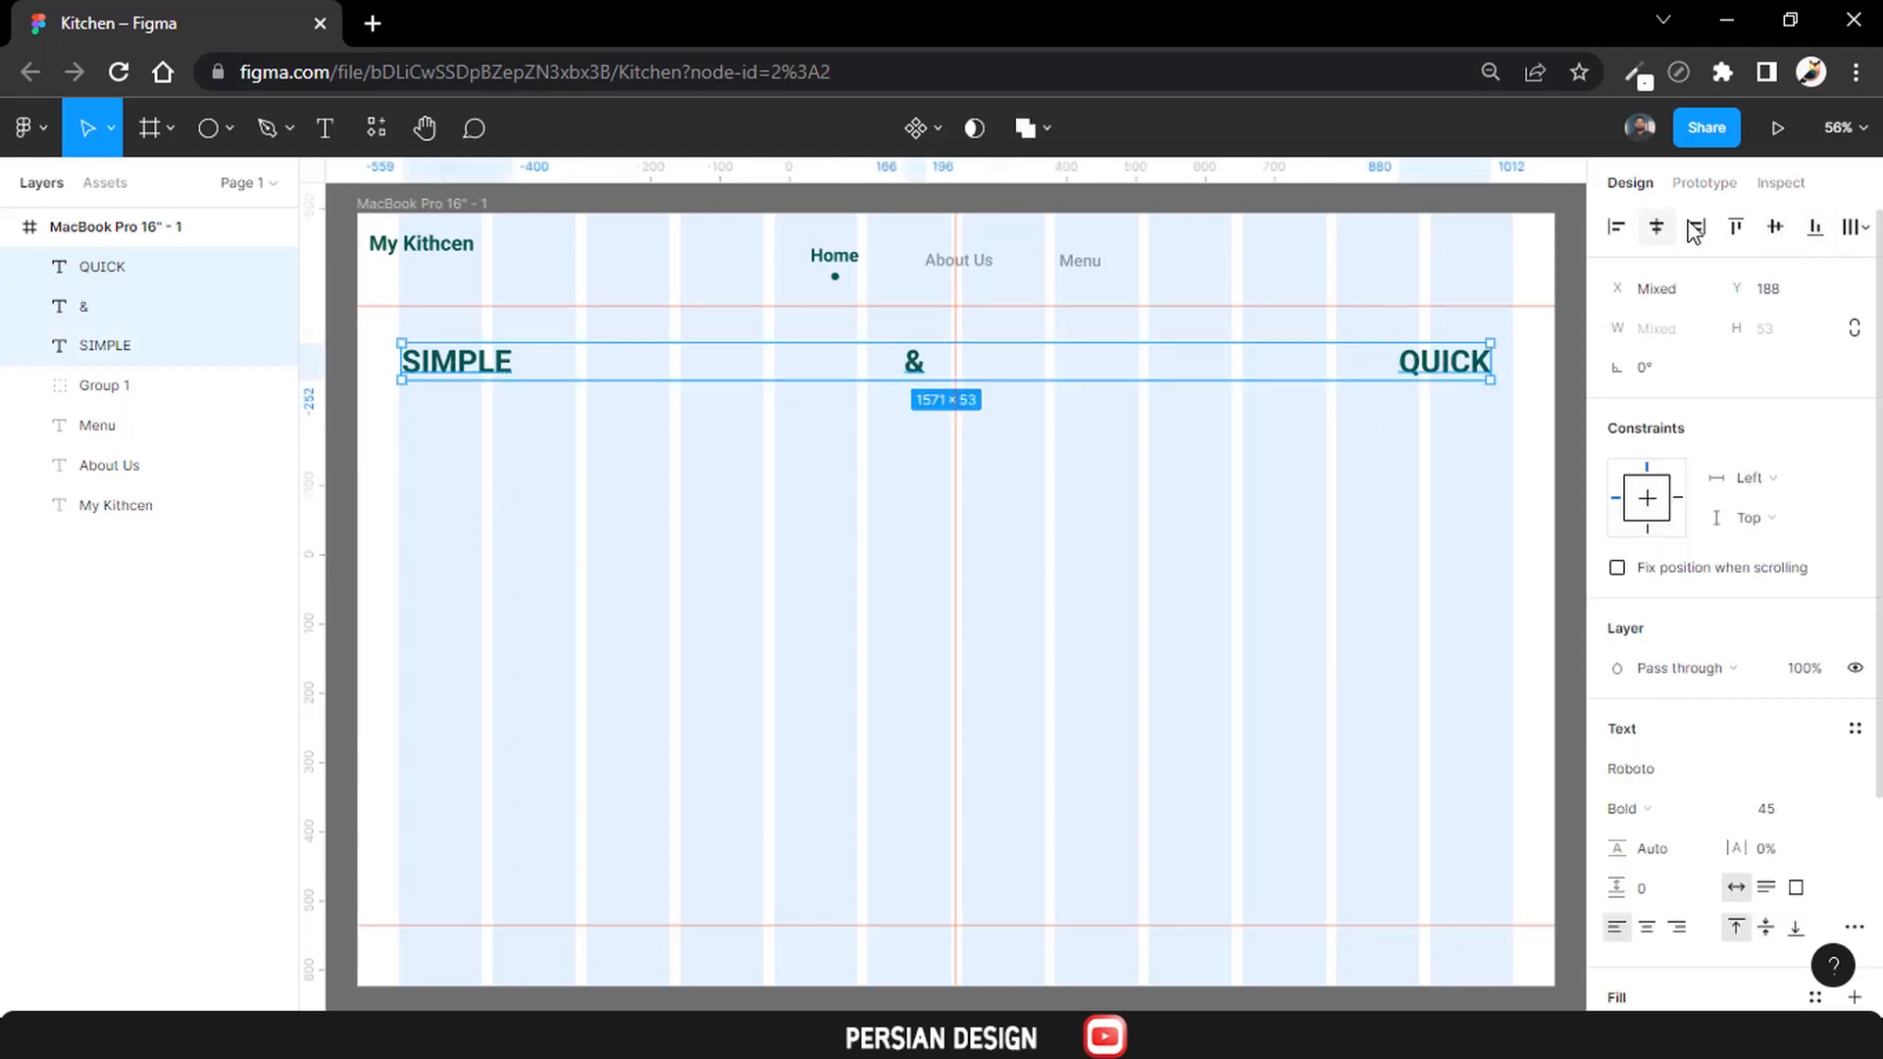
left_click(1853, 228)
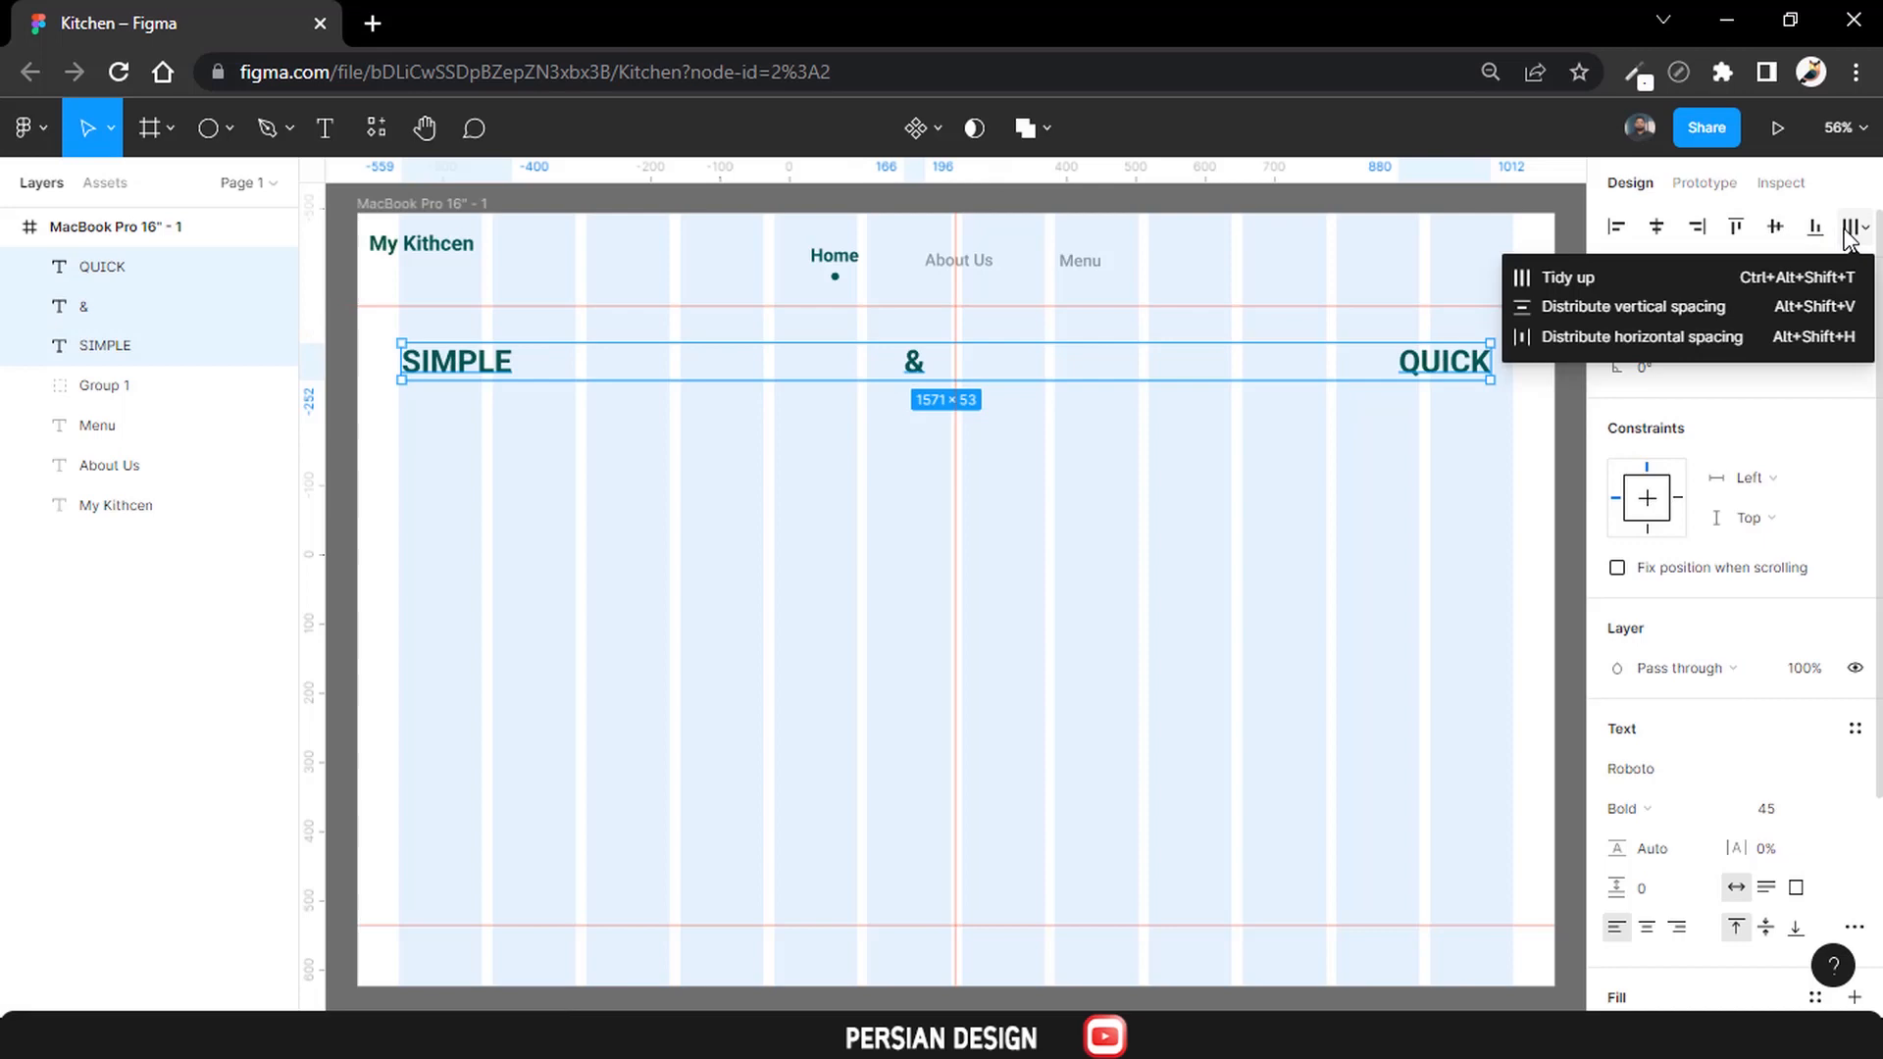
left_click(1769, 280)
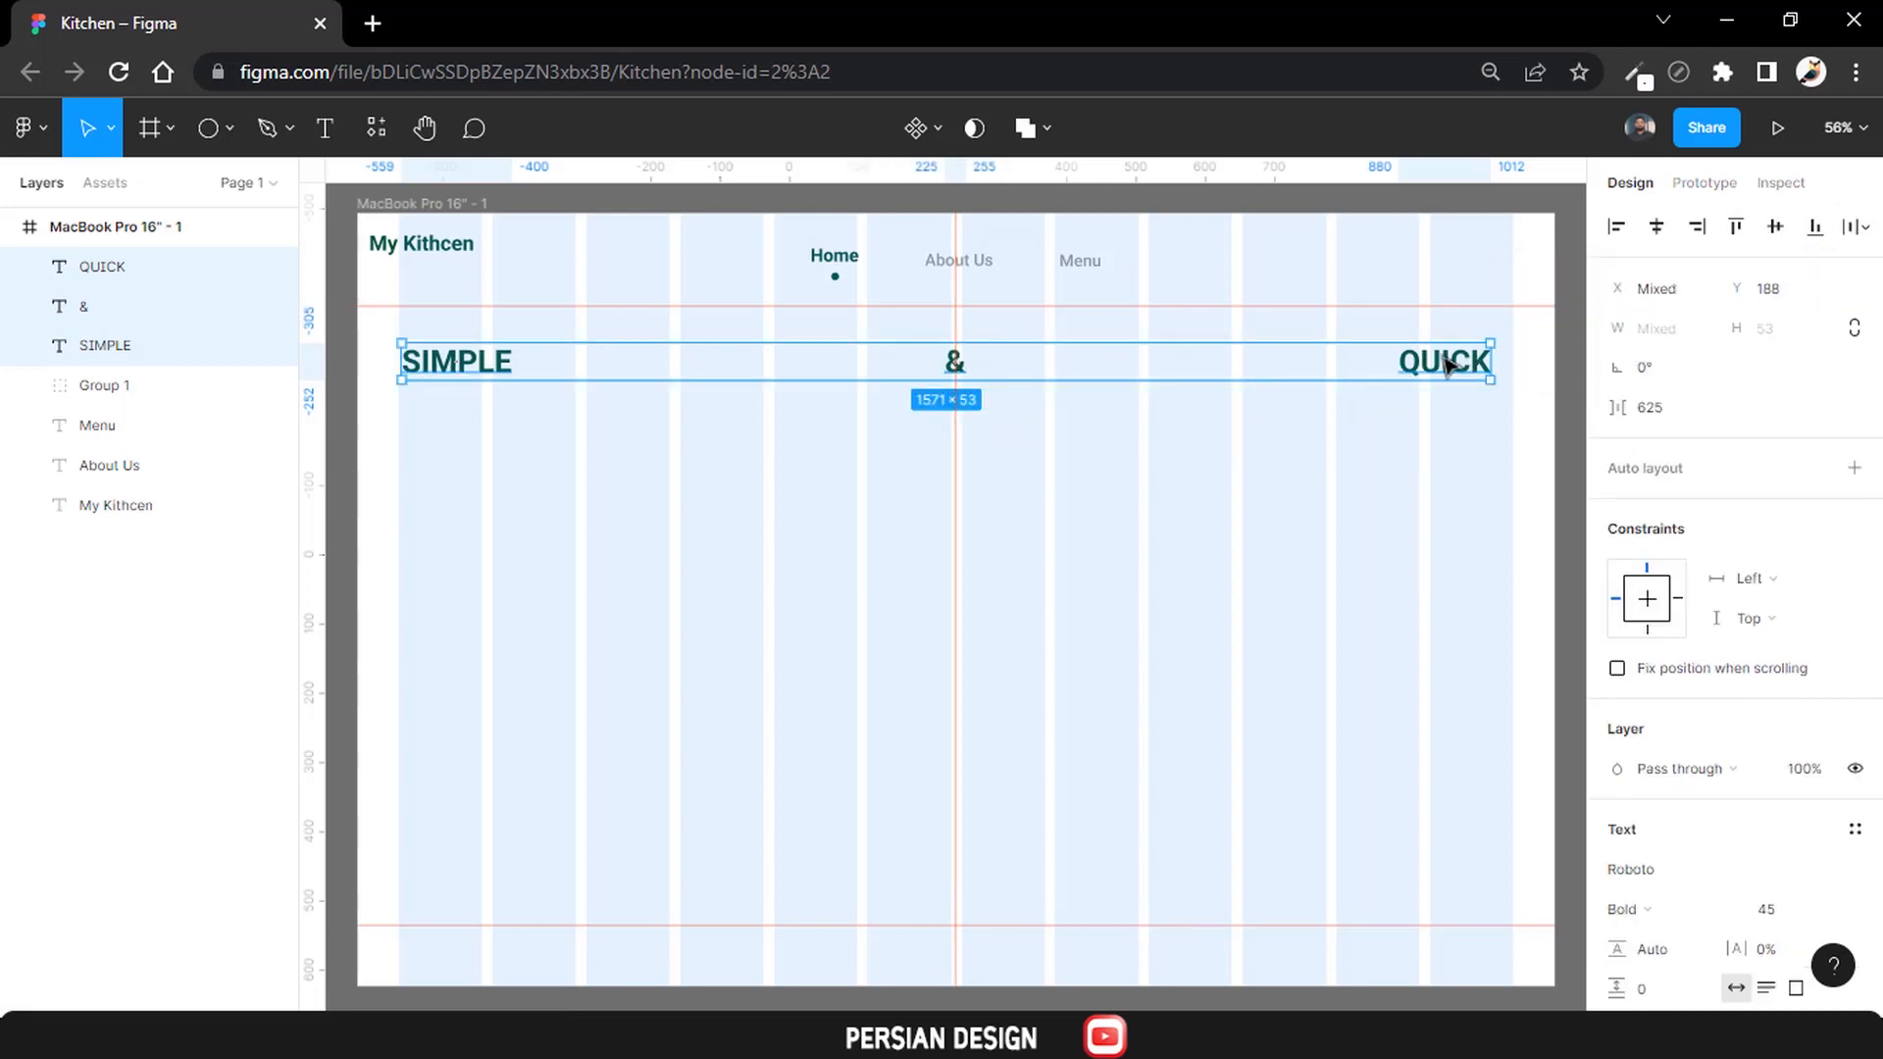
Raise the heading texts to Y 166, with "SIMPLE" at X 60, "&" centered on the vertical guide and "QUICK" at X 1546.
left_click_drag(1447, 365, 1462, 353)
left_click(1429, 411)
left_click(1428, 345)
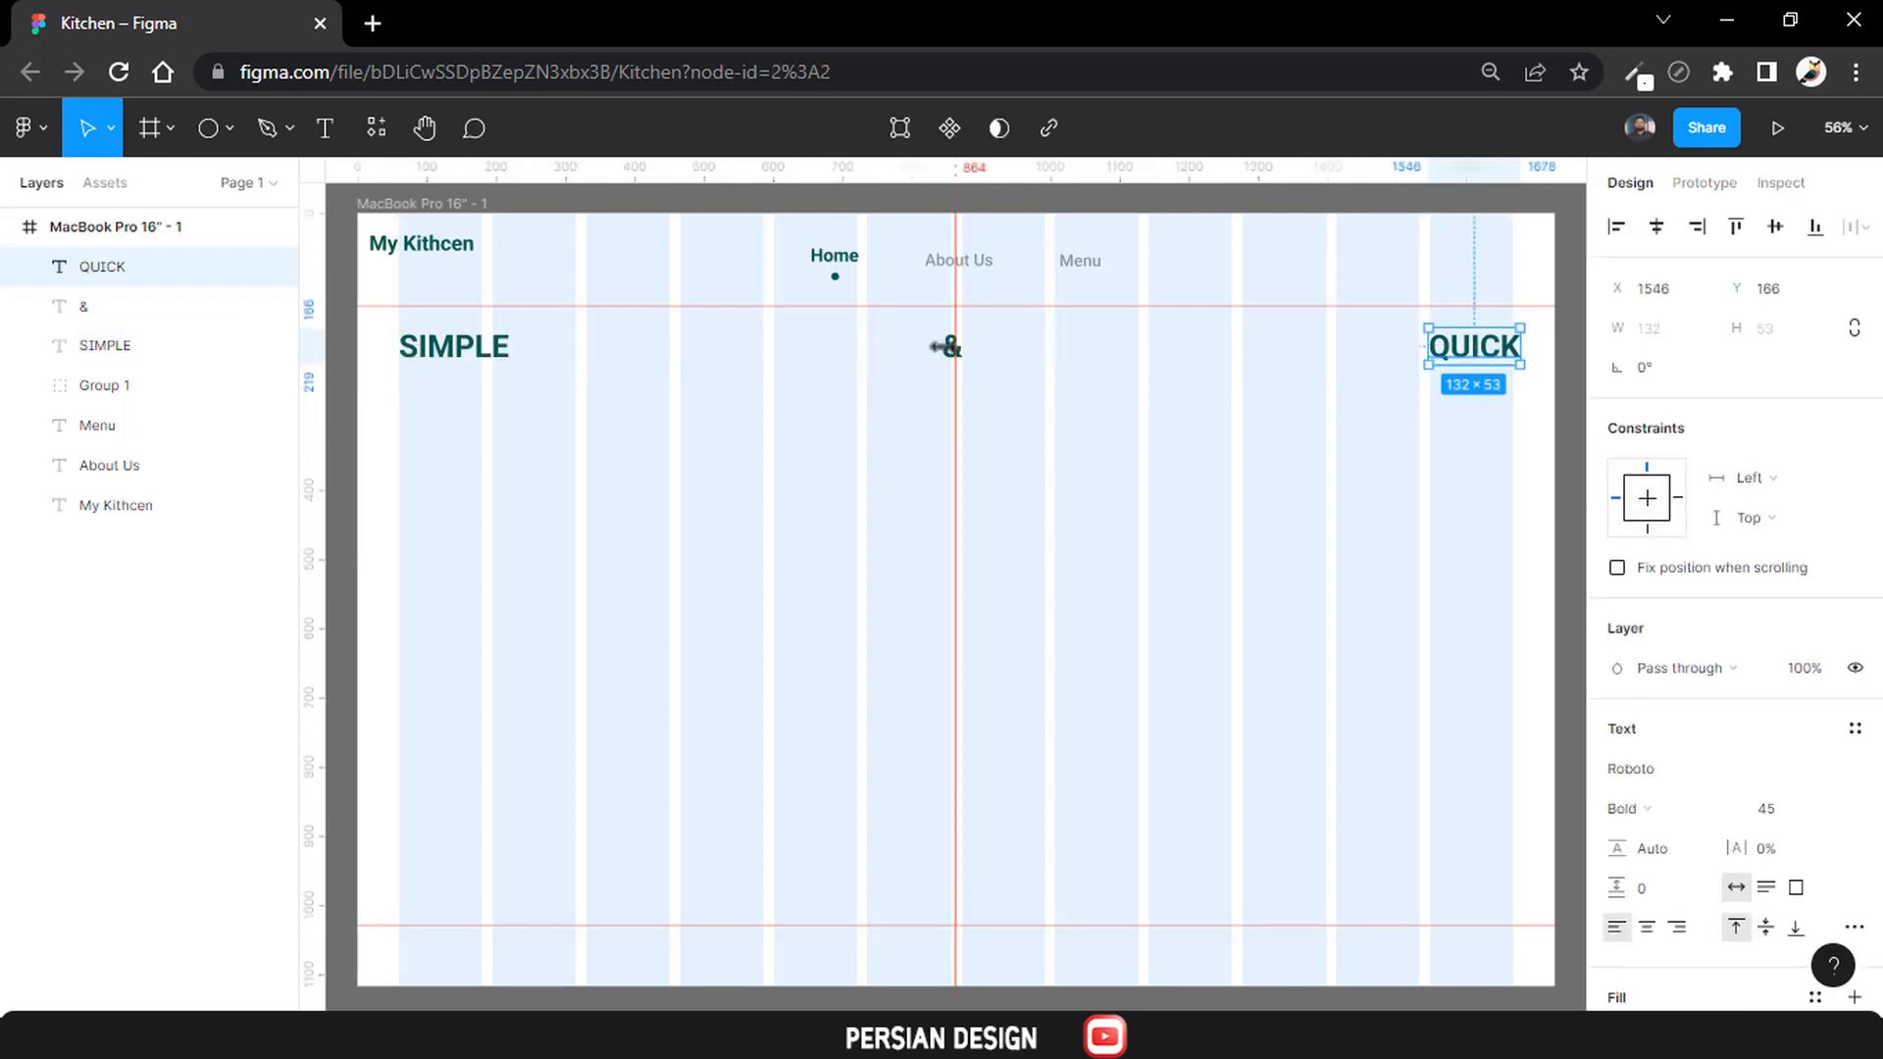
left_click_drag(939, 346, 956, 353)
Change the fill of the three heading texts to the dark gray 535353.
left_click(481, 351, "shift")
left_click(1451, 355, "shift")
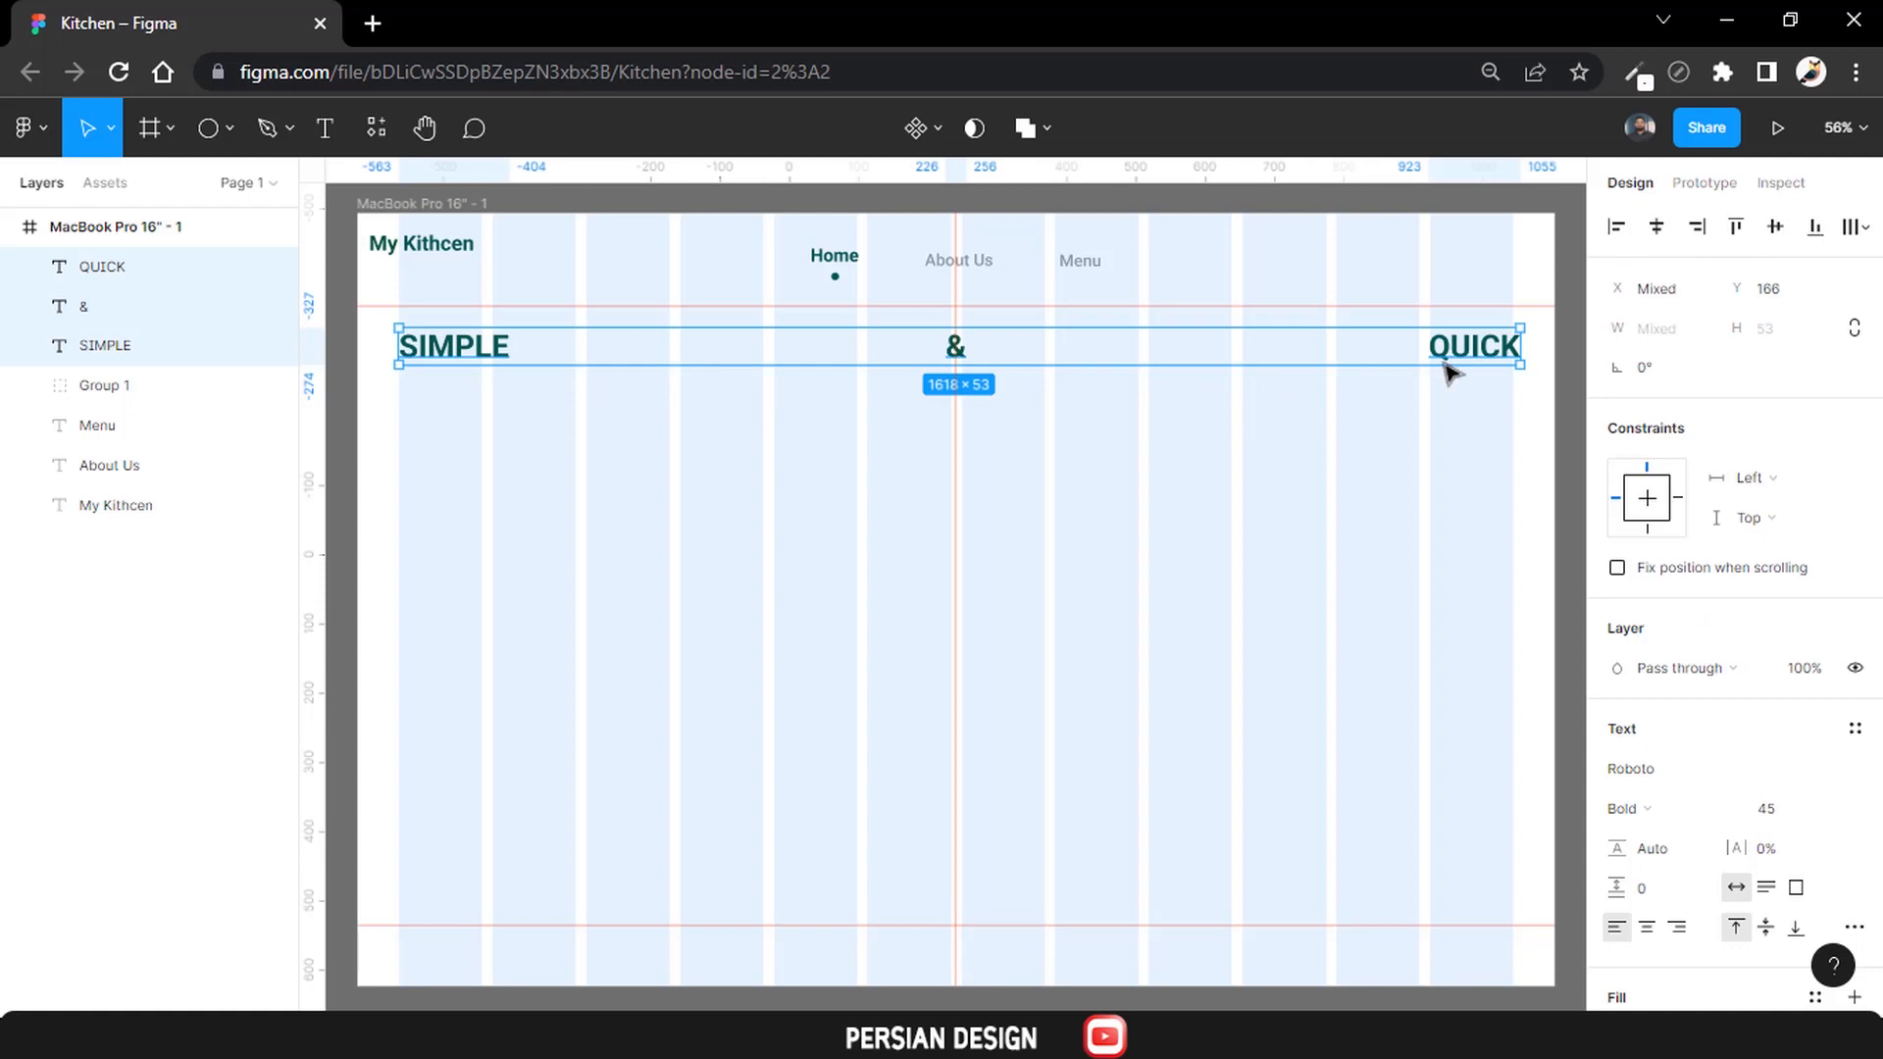
scroll(1711, 566, "down", 5)
left_click(1616, 742)
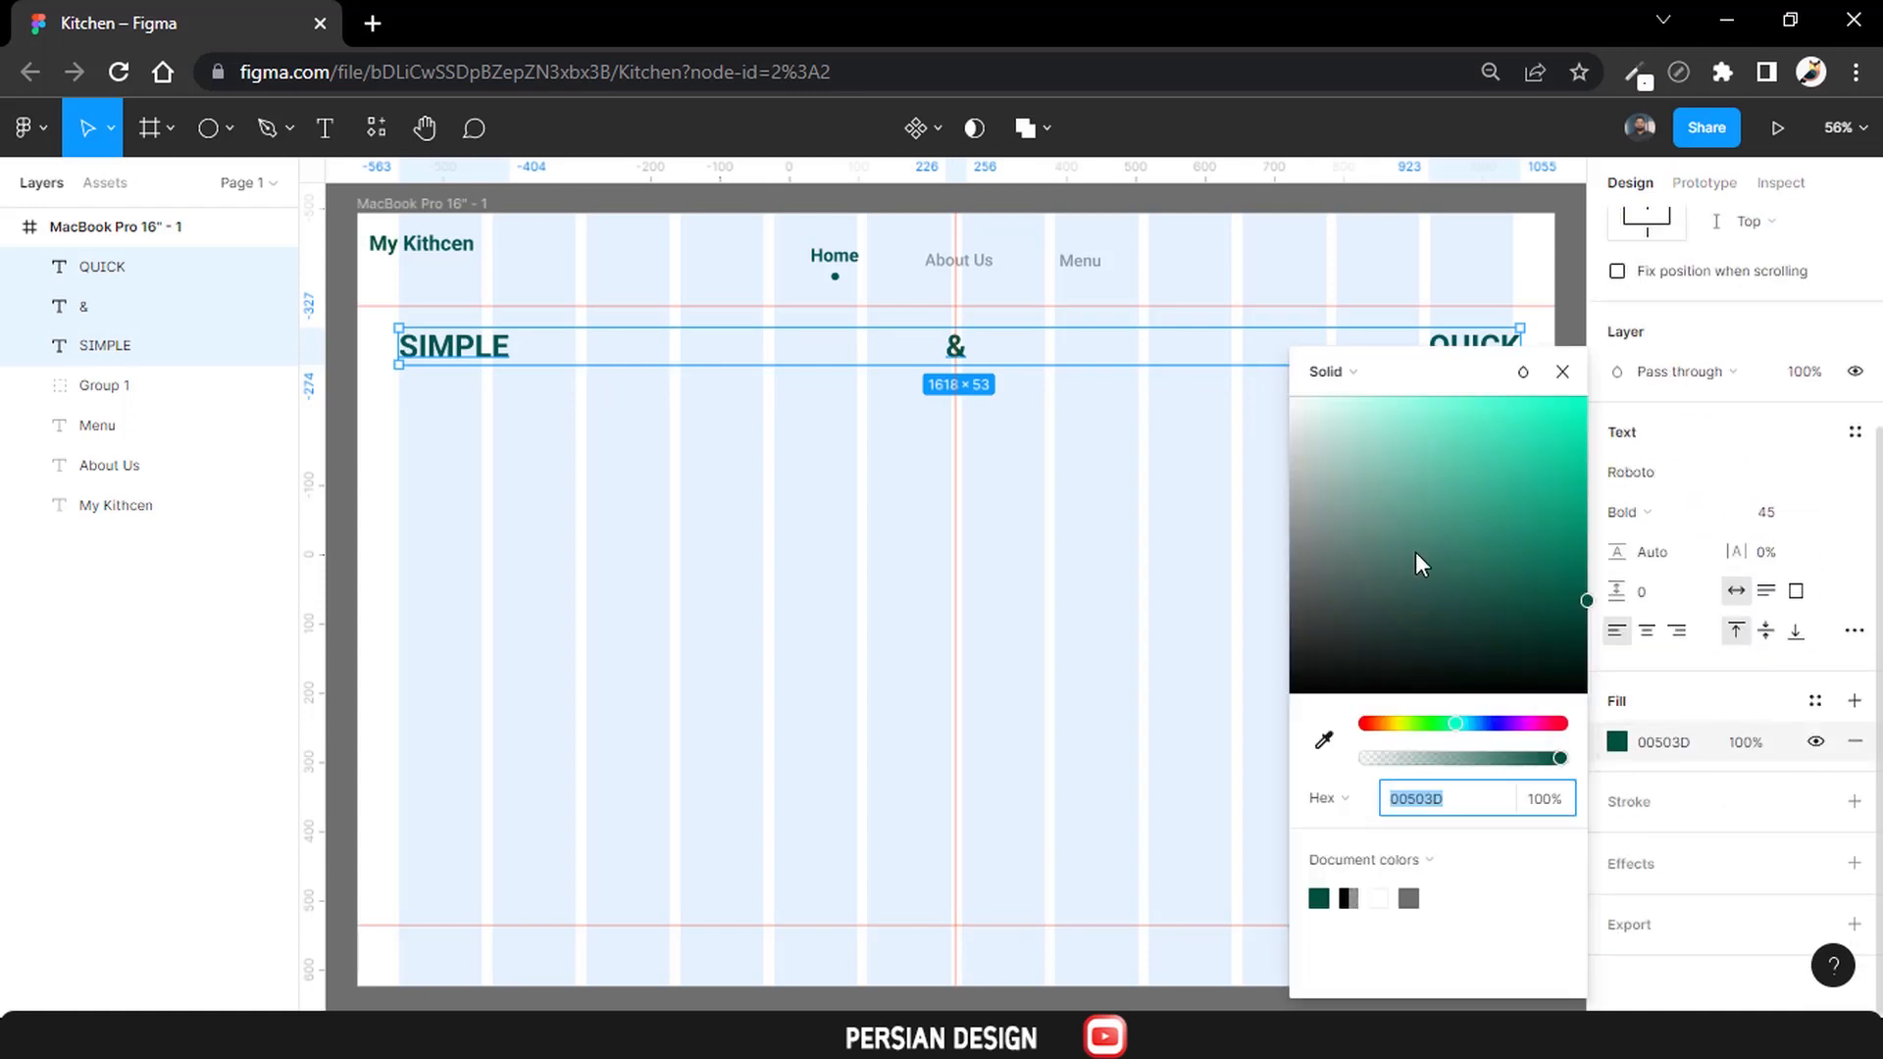
left_click(1330, 604)
left_click_drag(1309, 614, 1233, 610)
left_click(1114, 454)
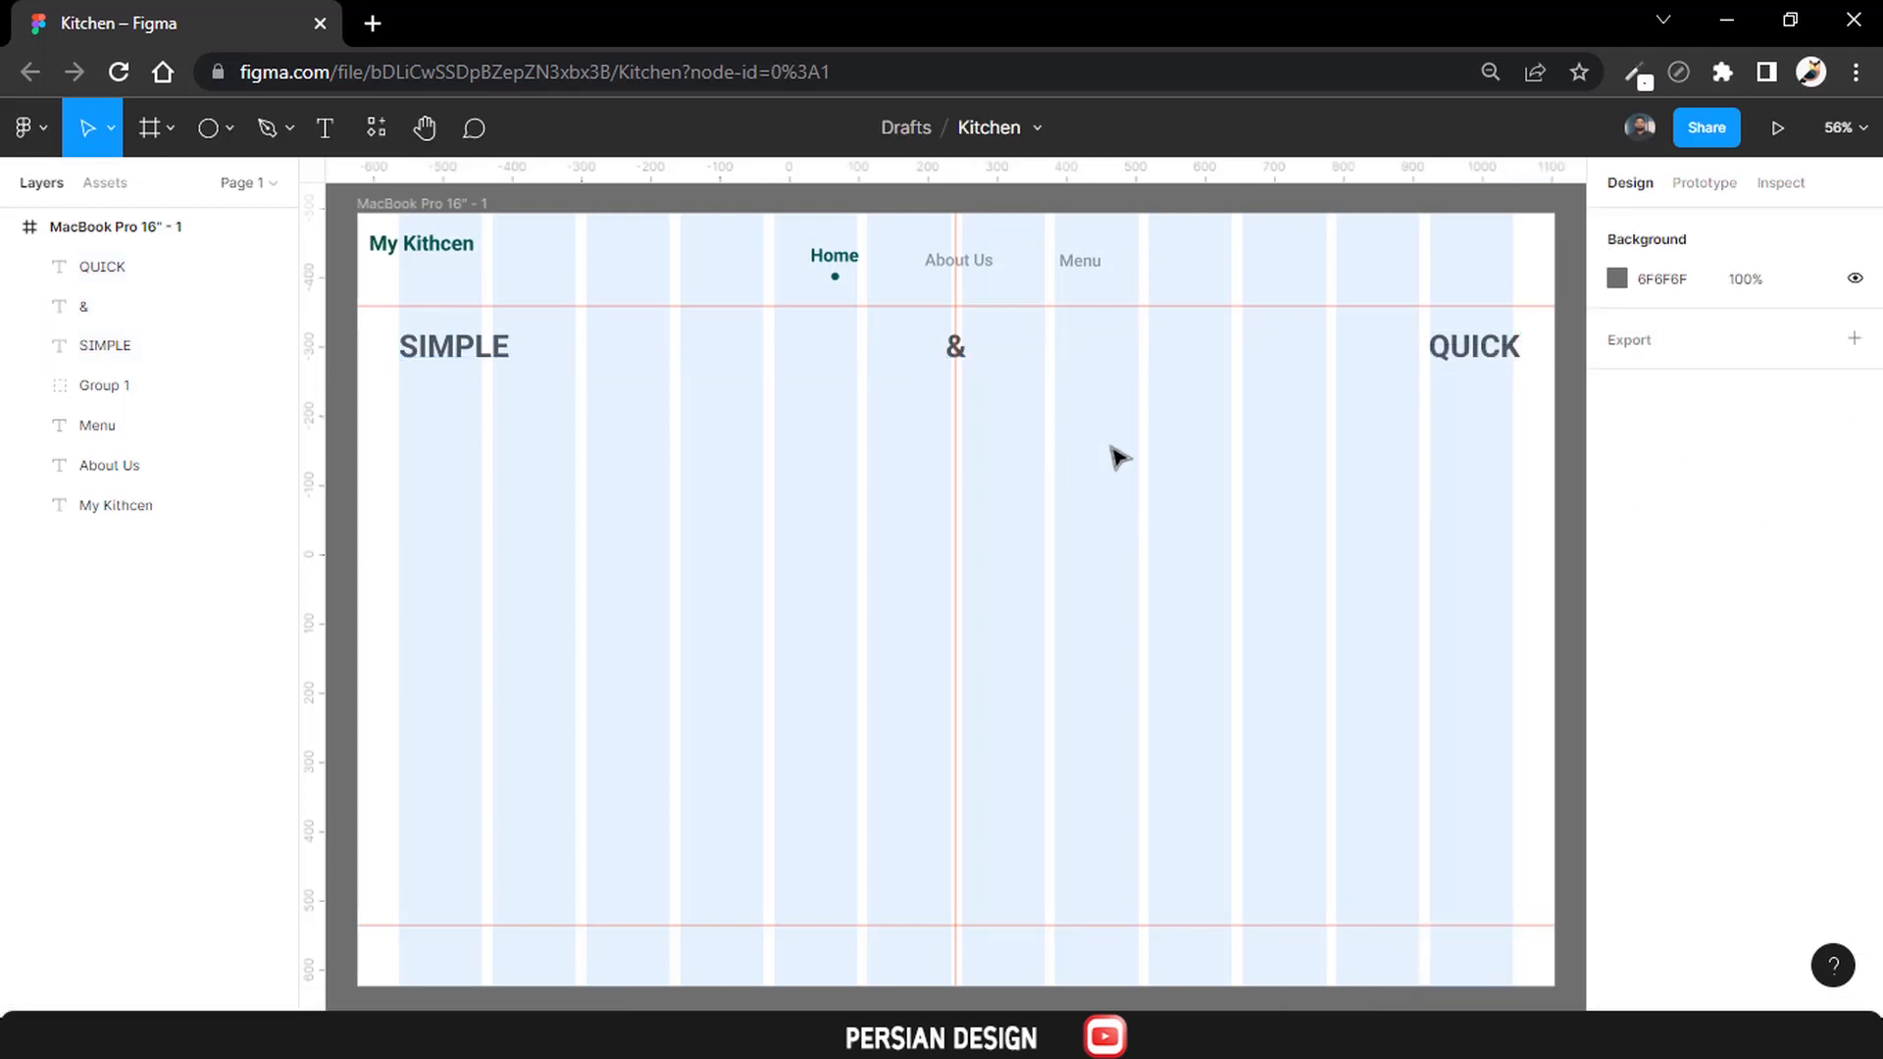
Move the three heading texts up together against the upper horizontal guide at Y 134.
left_click(1468, 353)
left_click_drag(1464, 350, 1467, 353)
left_click(956, 346, "shift")
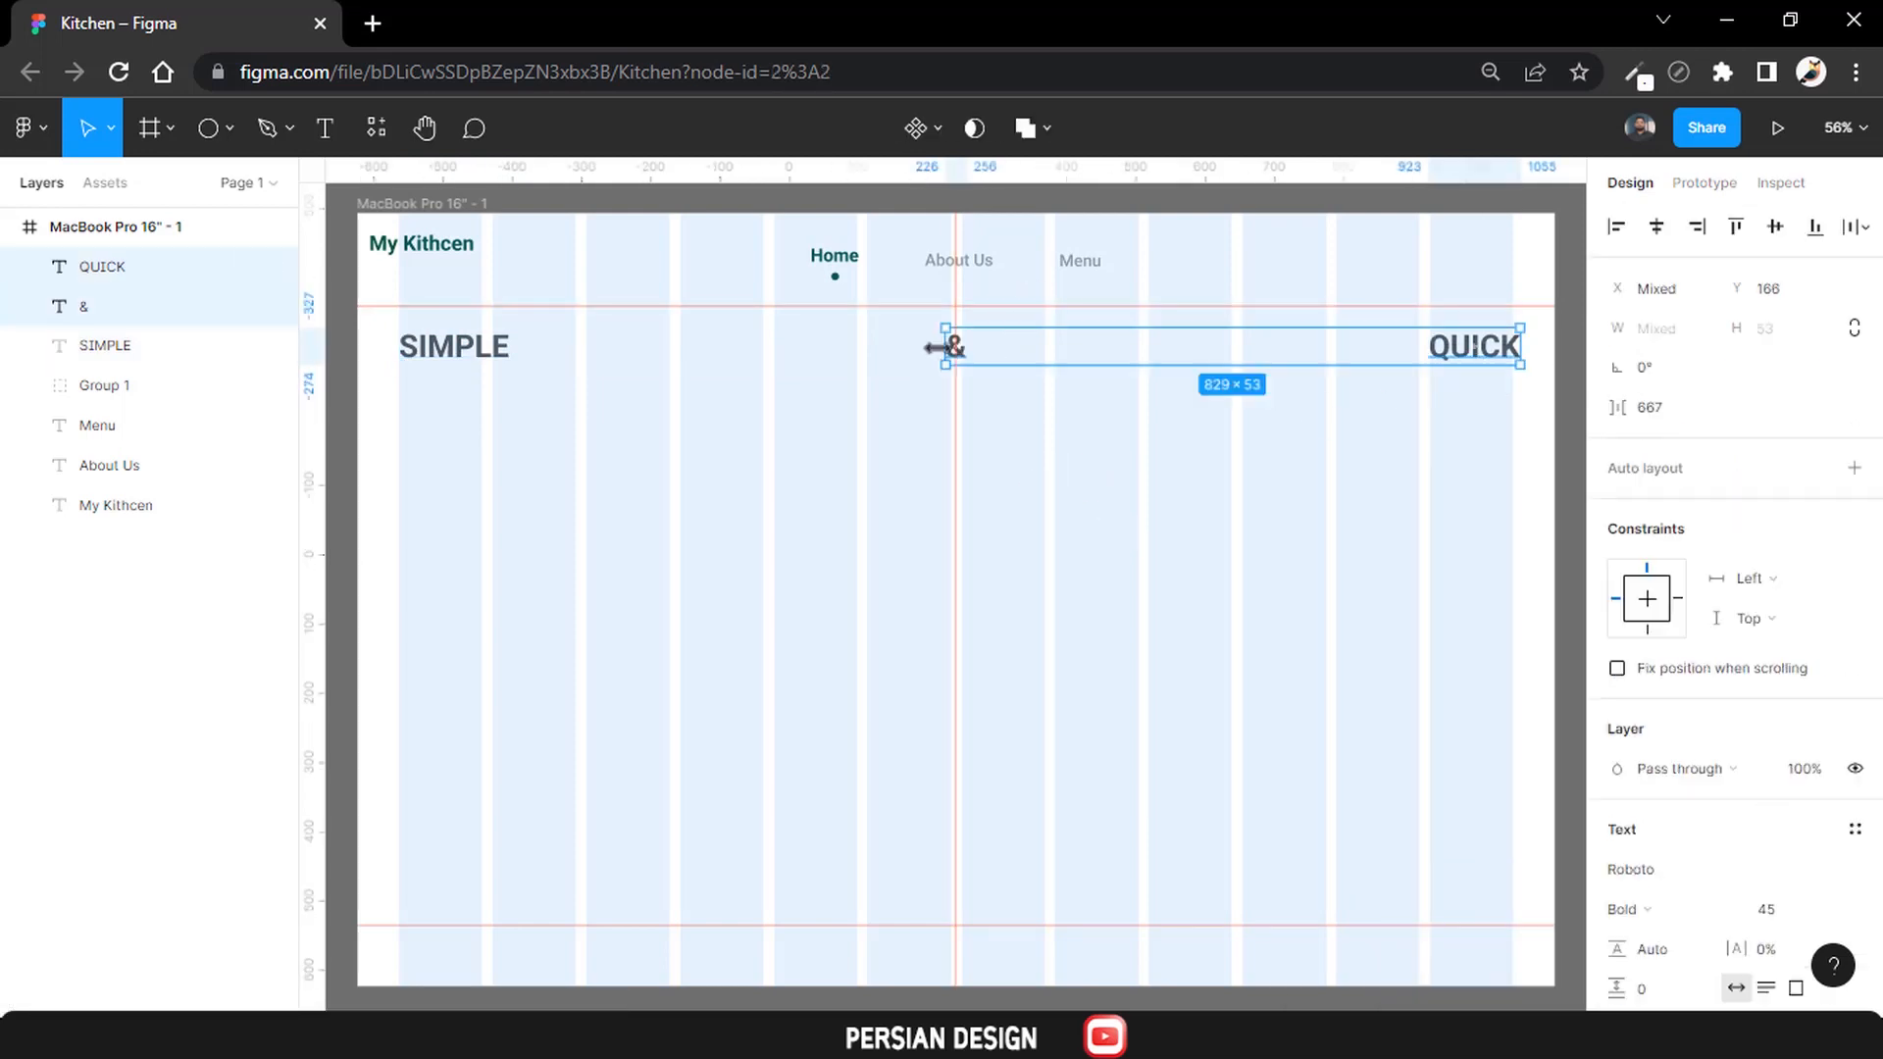
left_click(461, 359, "shift")
left_click_drag(461, 358, 448, 339)
left_click(861, 369)
Group the Home group with the "About Us" and "Menu" links.
left_click(834, 257)
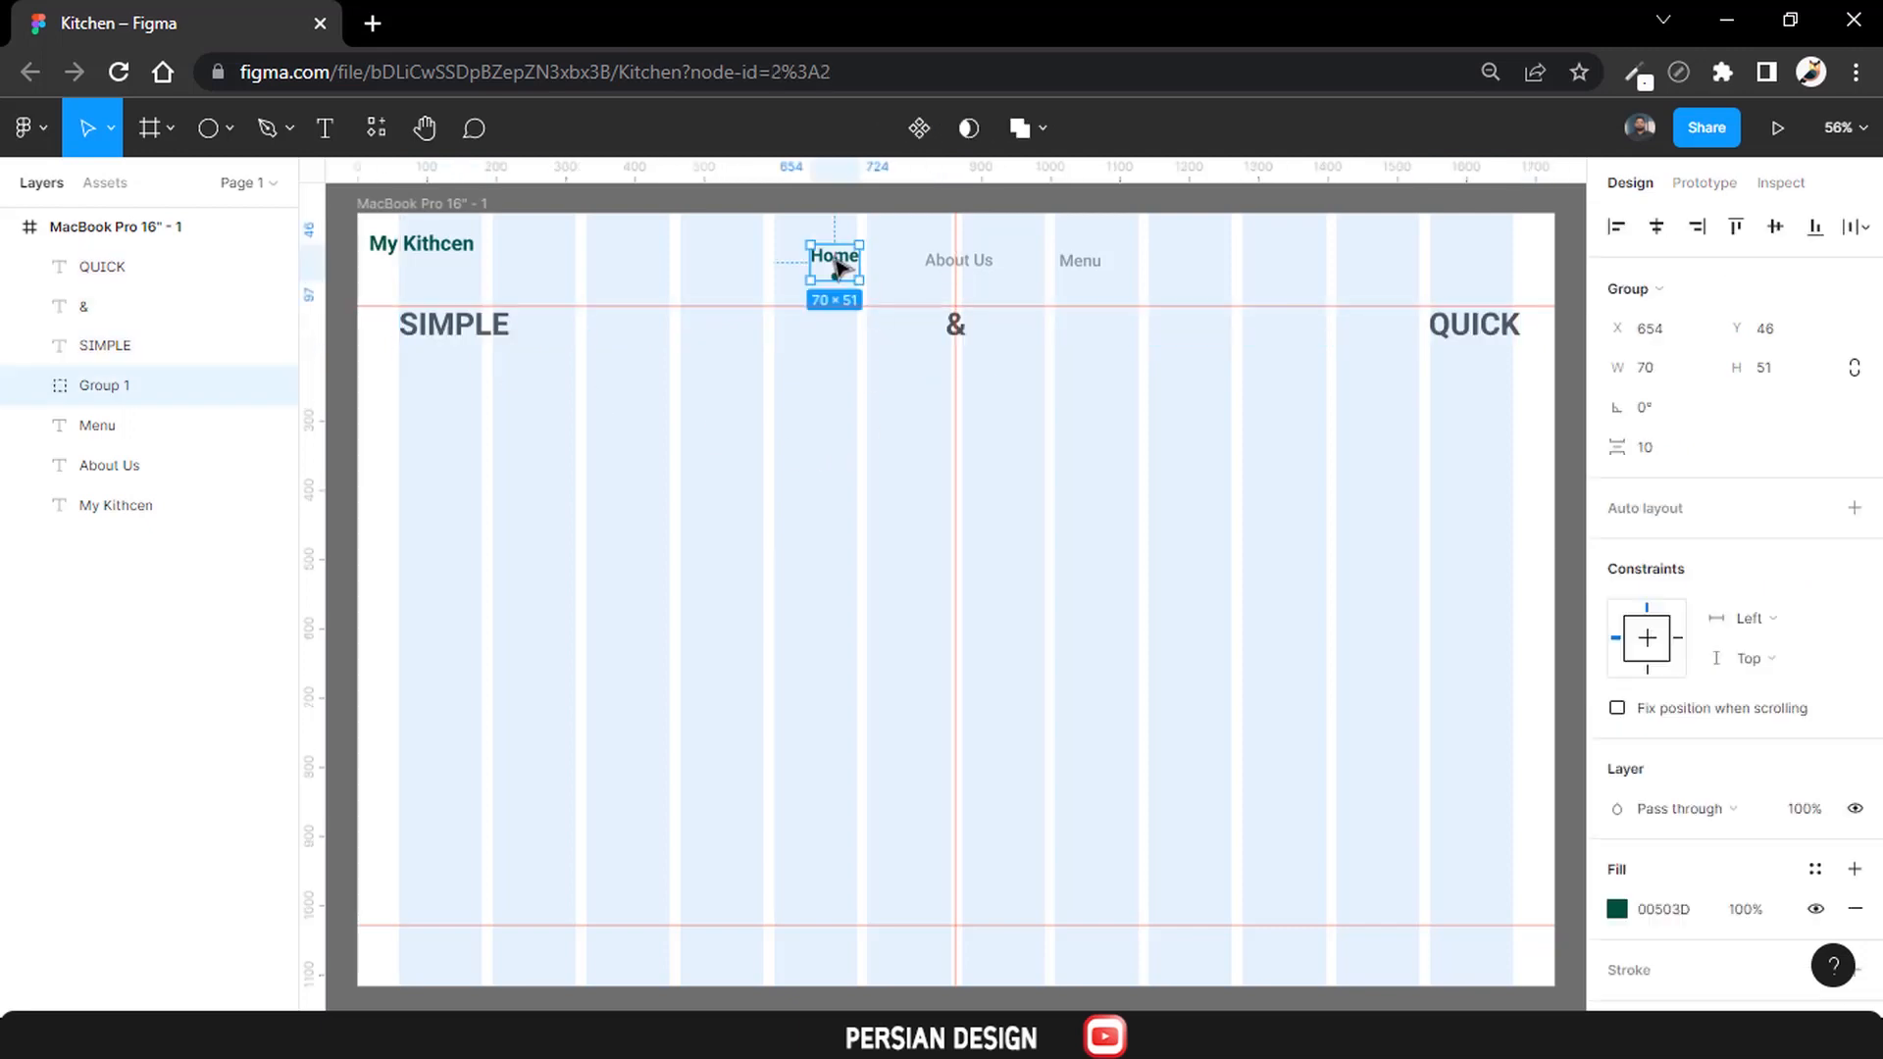
left_click(971, 264, "shift")
left_click(1079, 262, "shift")
key("ctrl+g")
Group the heading texts "SIMPLE", "&" and "QUICK".
left_click(461, 326)
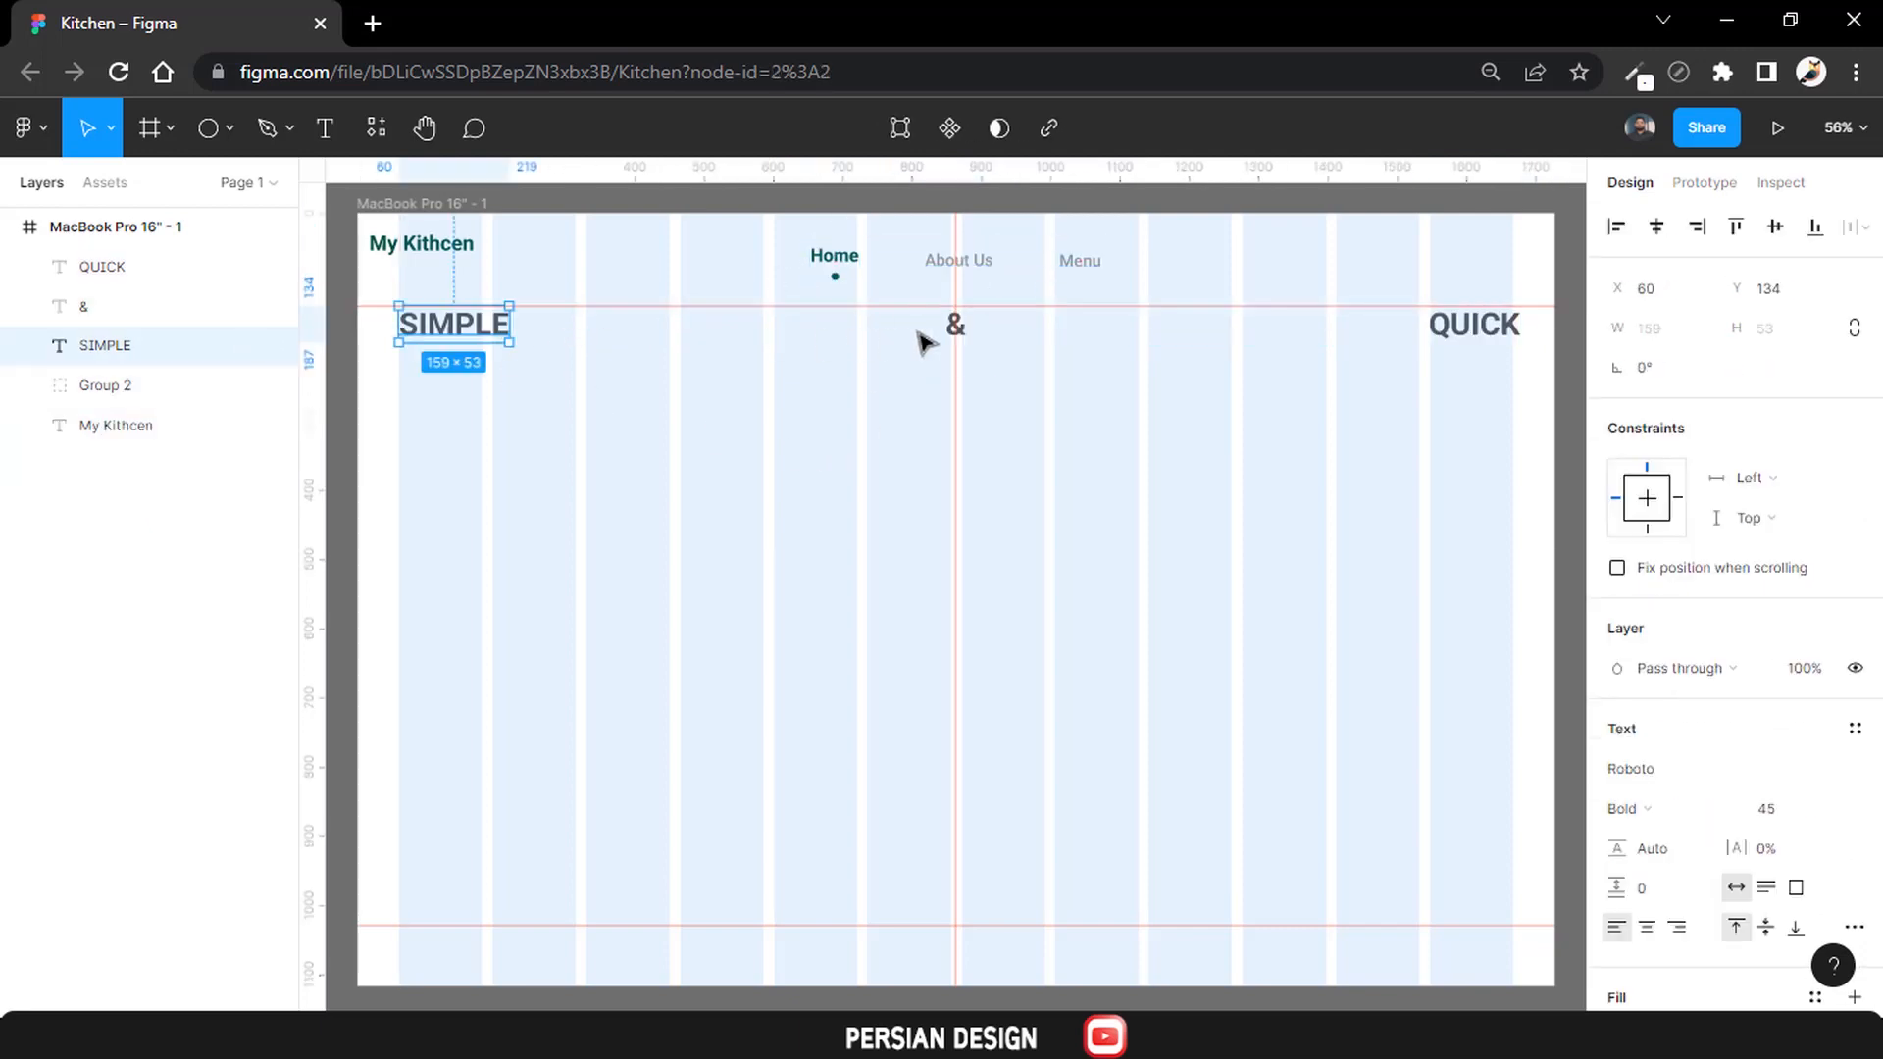
left_click(956, 326, "shift")
left_click(1470, 326, "shift")
key("ctrl+g")
left_click(1304, 412)
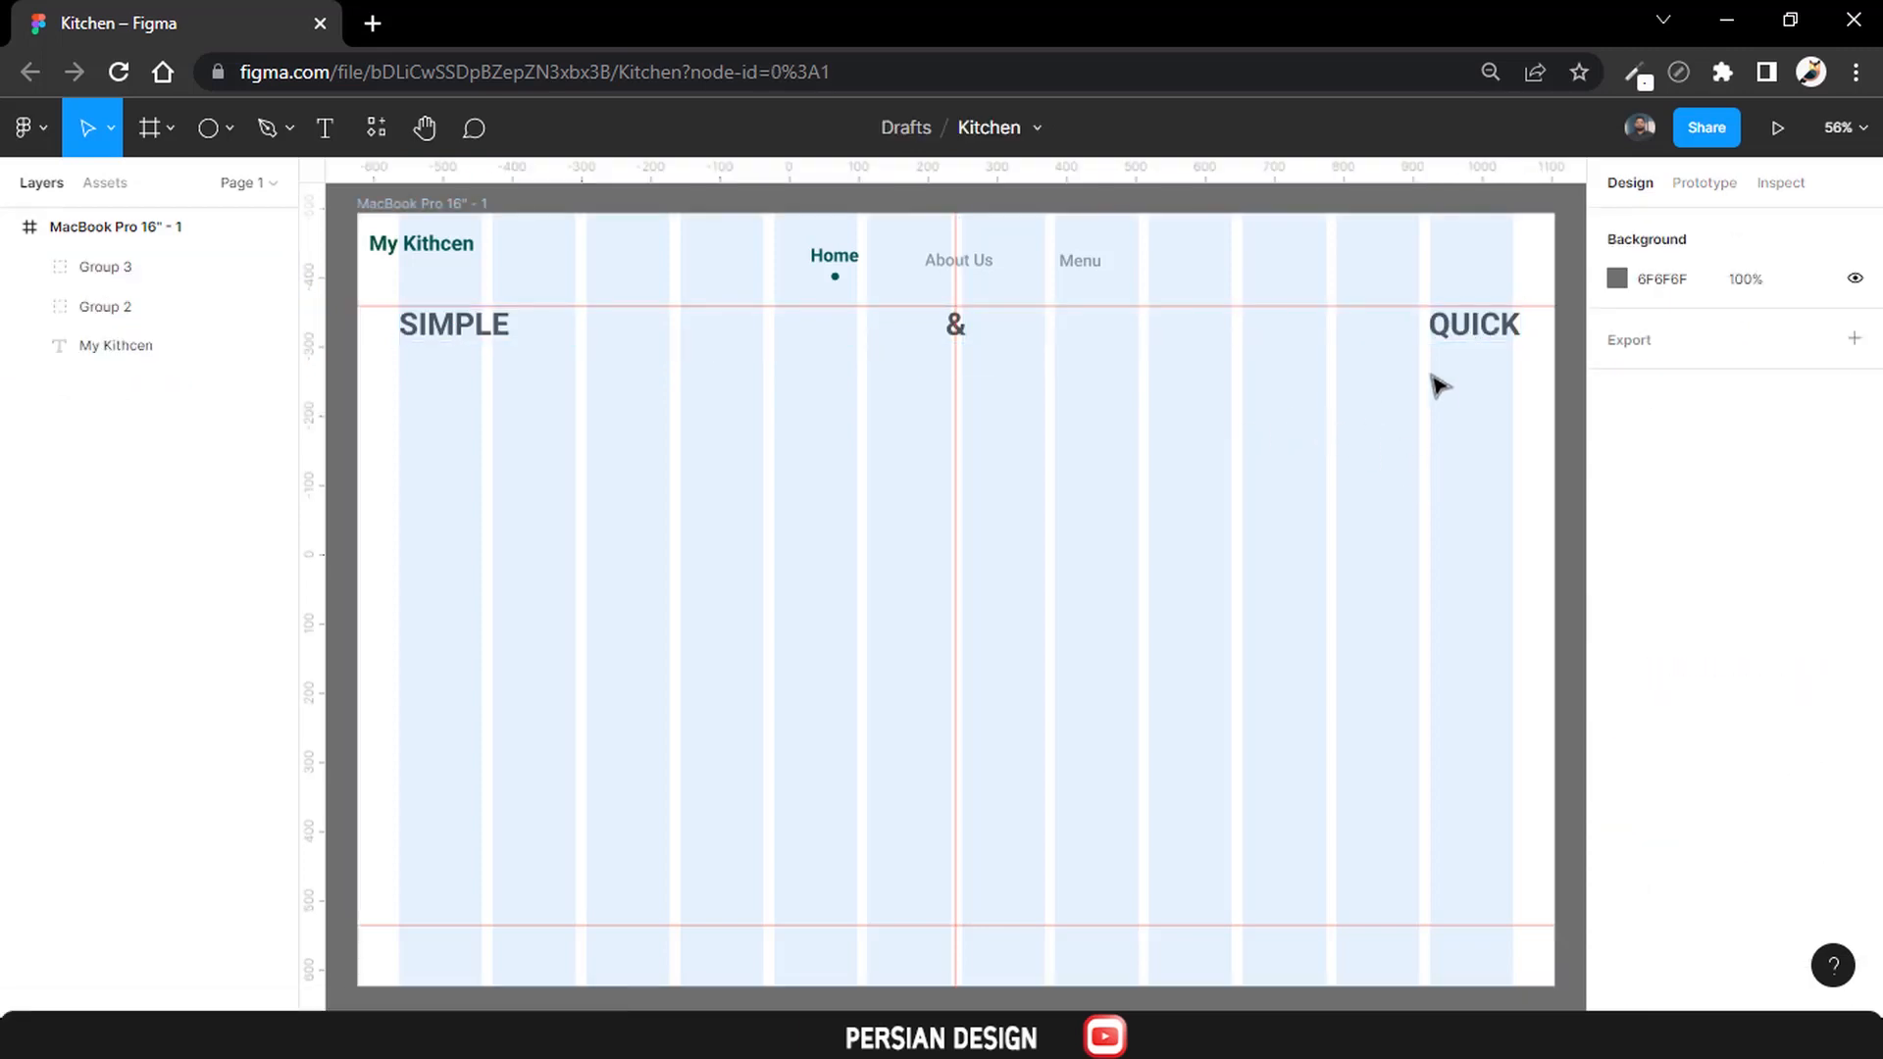
Shift "QUICK" inside its group to X 1537 so it ends at the last grid column's right edge.
left_click(1511, 330)
left_click(1506, 331)
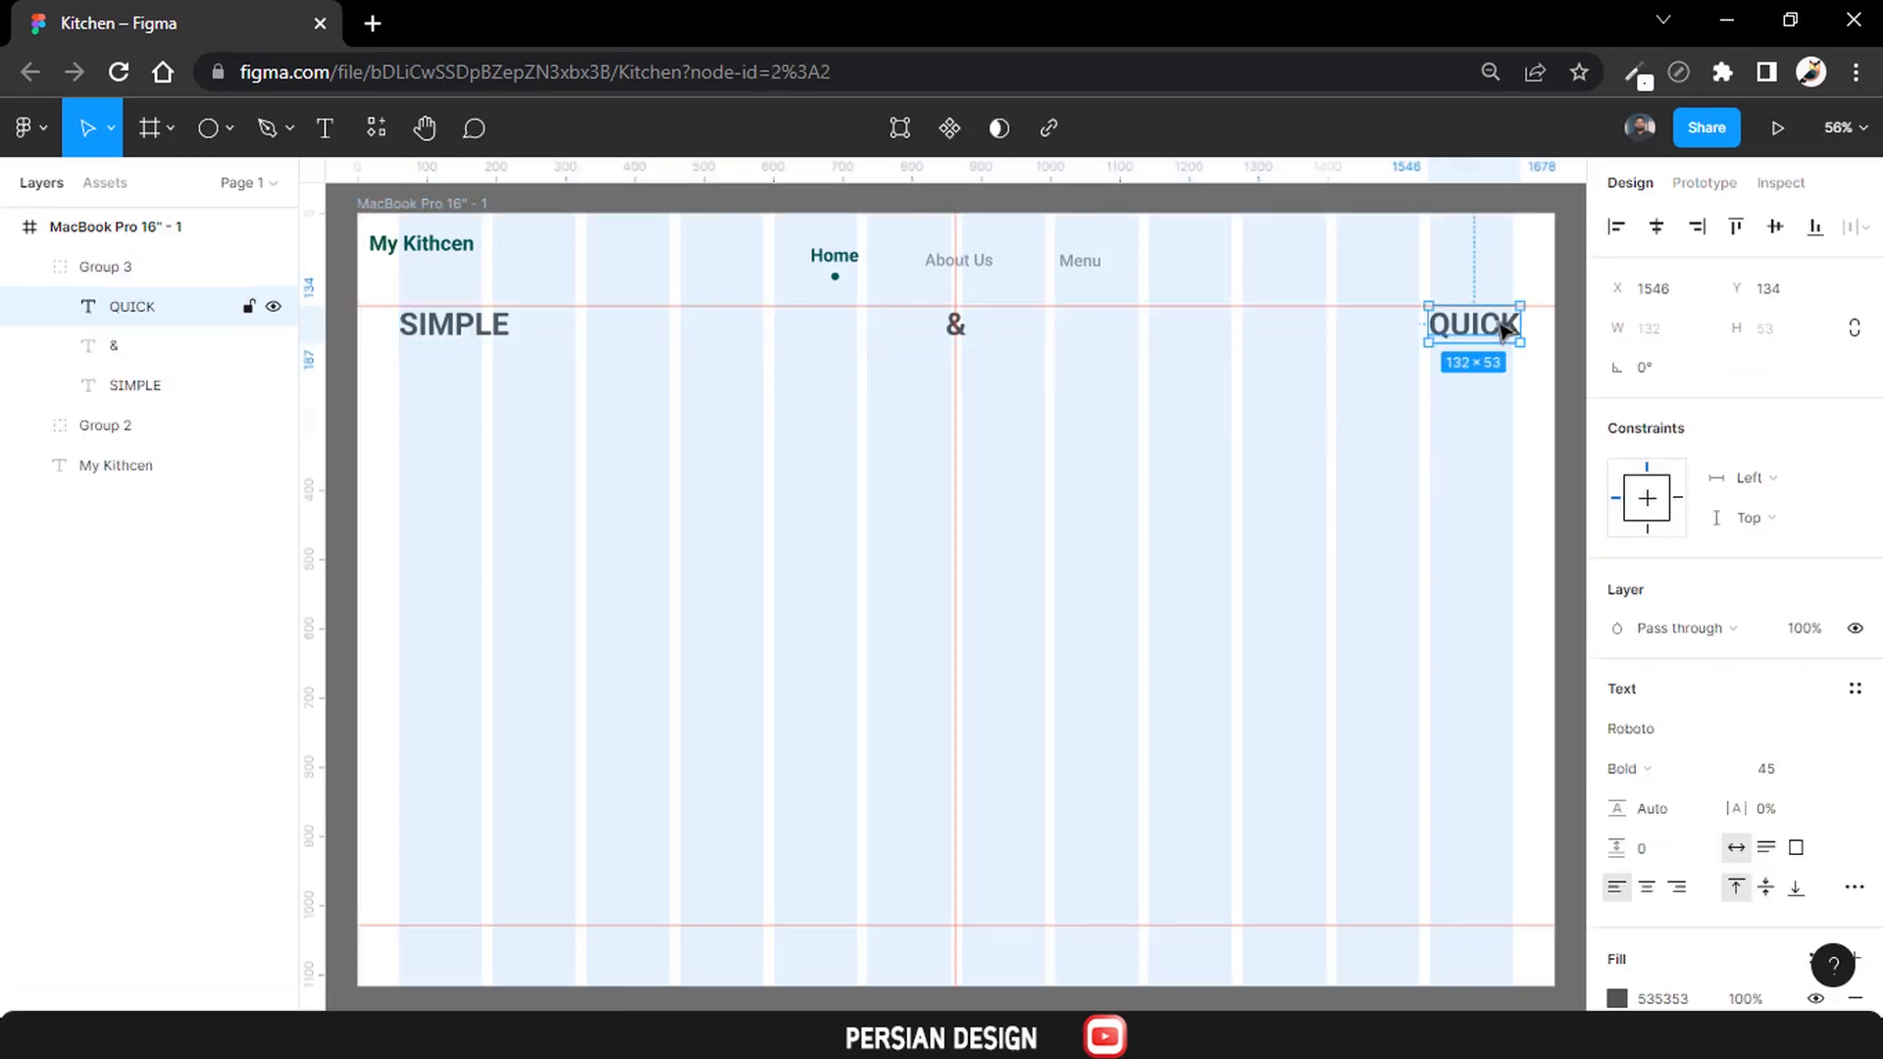
left_click(1397, 448)
left_click(1492, 326)
left_click(1485, 333)
left_click_drag(1486, 333, 1487, 333)
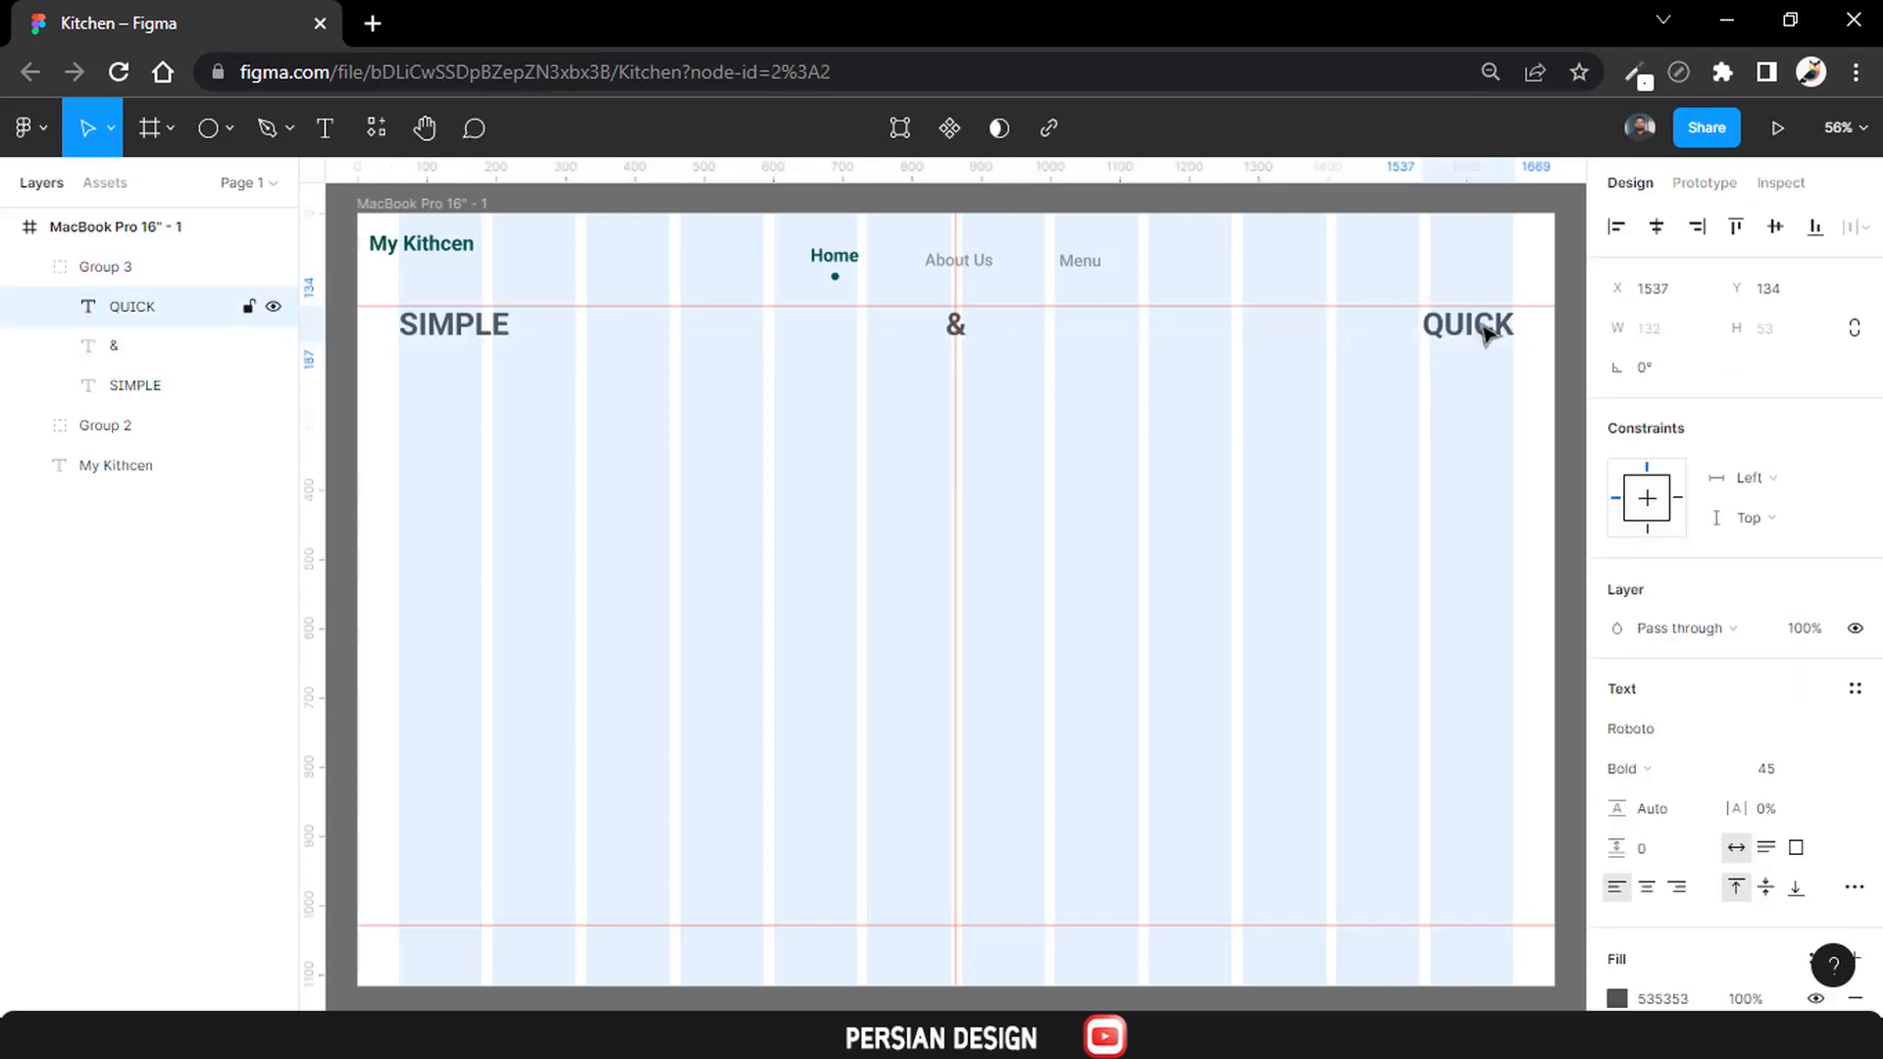
Paste the marble photo into the frame and scale it to 1736 × 1126 at X -8, Y 0 to cover the page.
key("ctrl+v")
left_click_drag(853, 390, 444, 305)
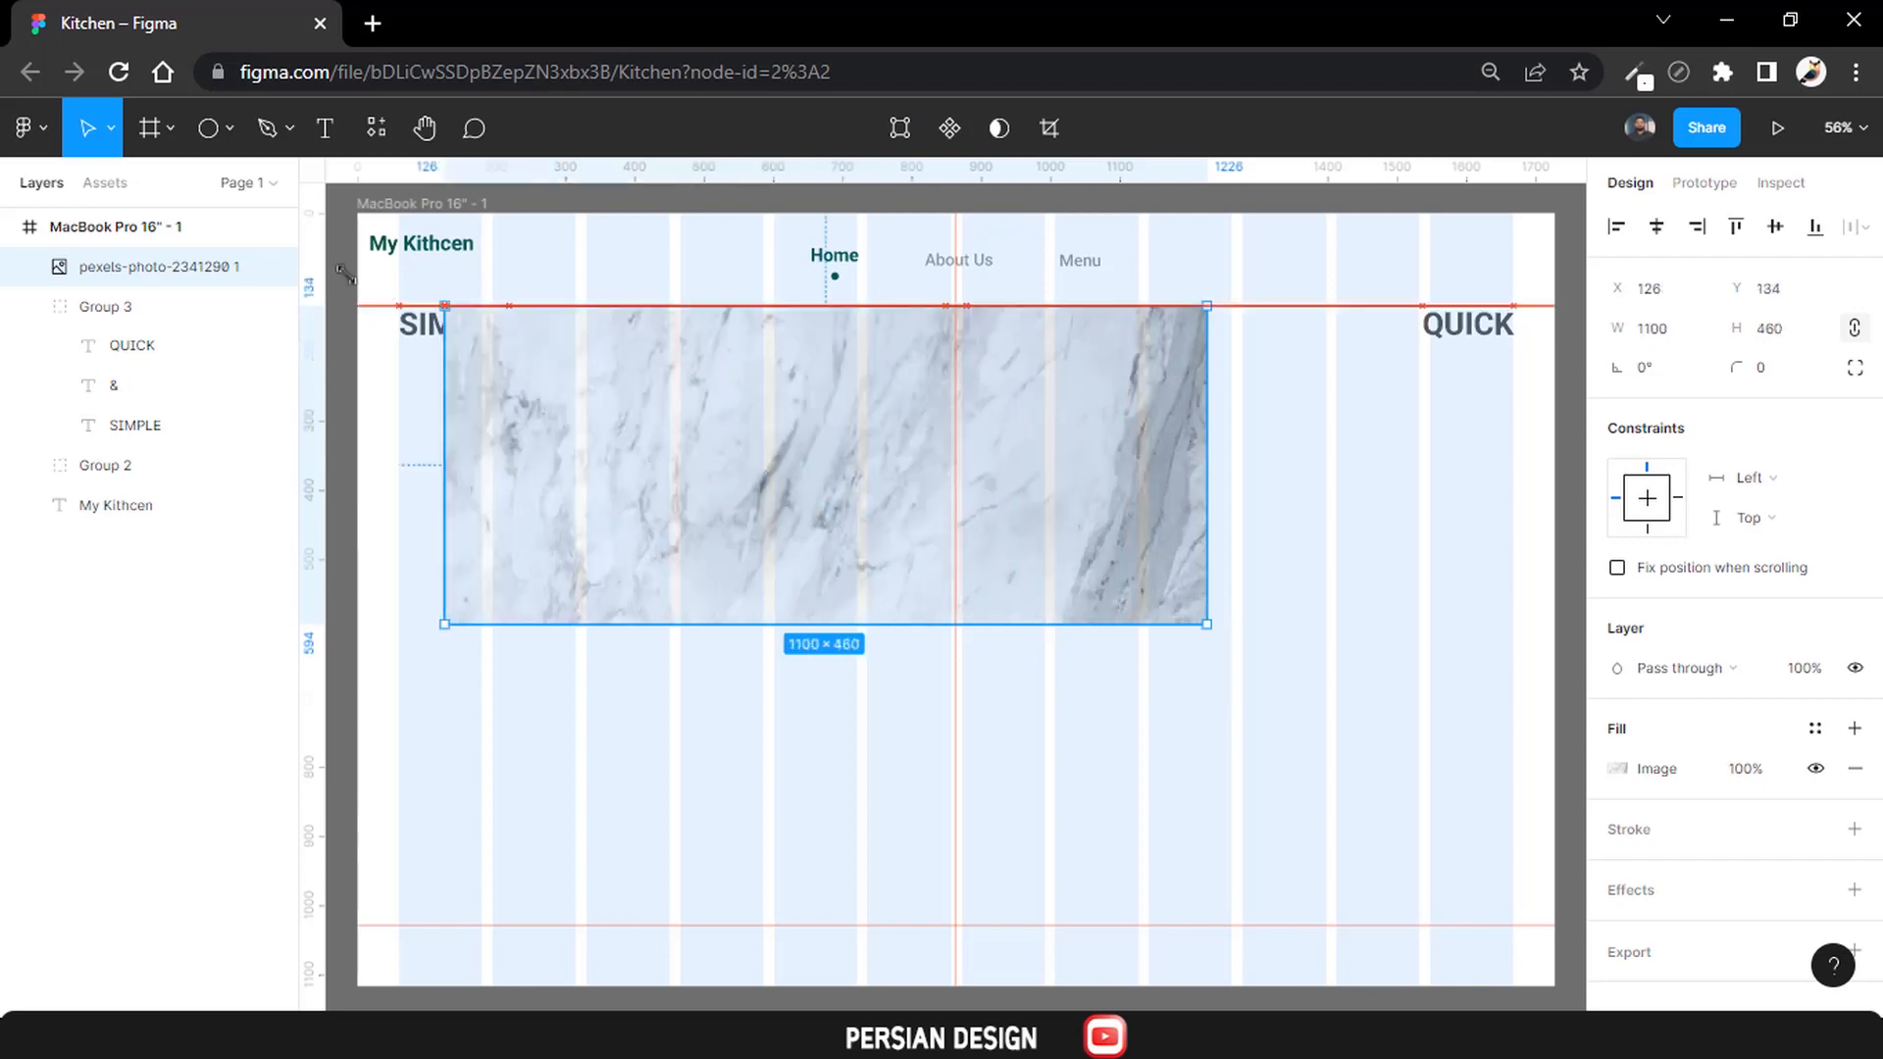
left_click_drag(345, 273, 352, 214)
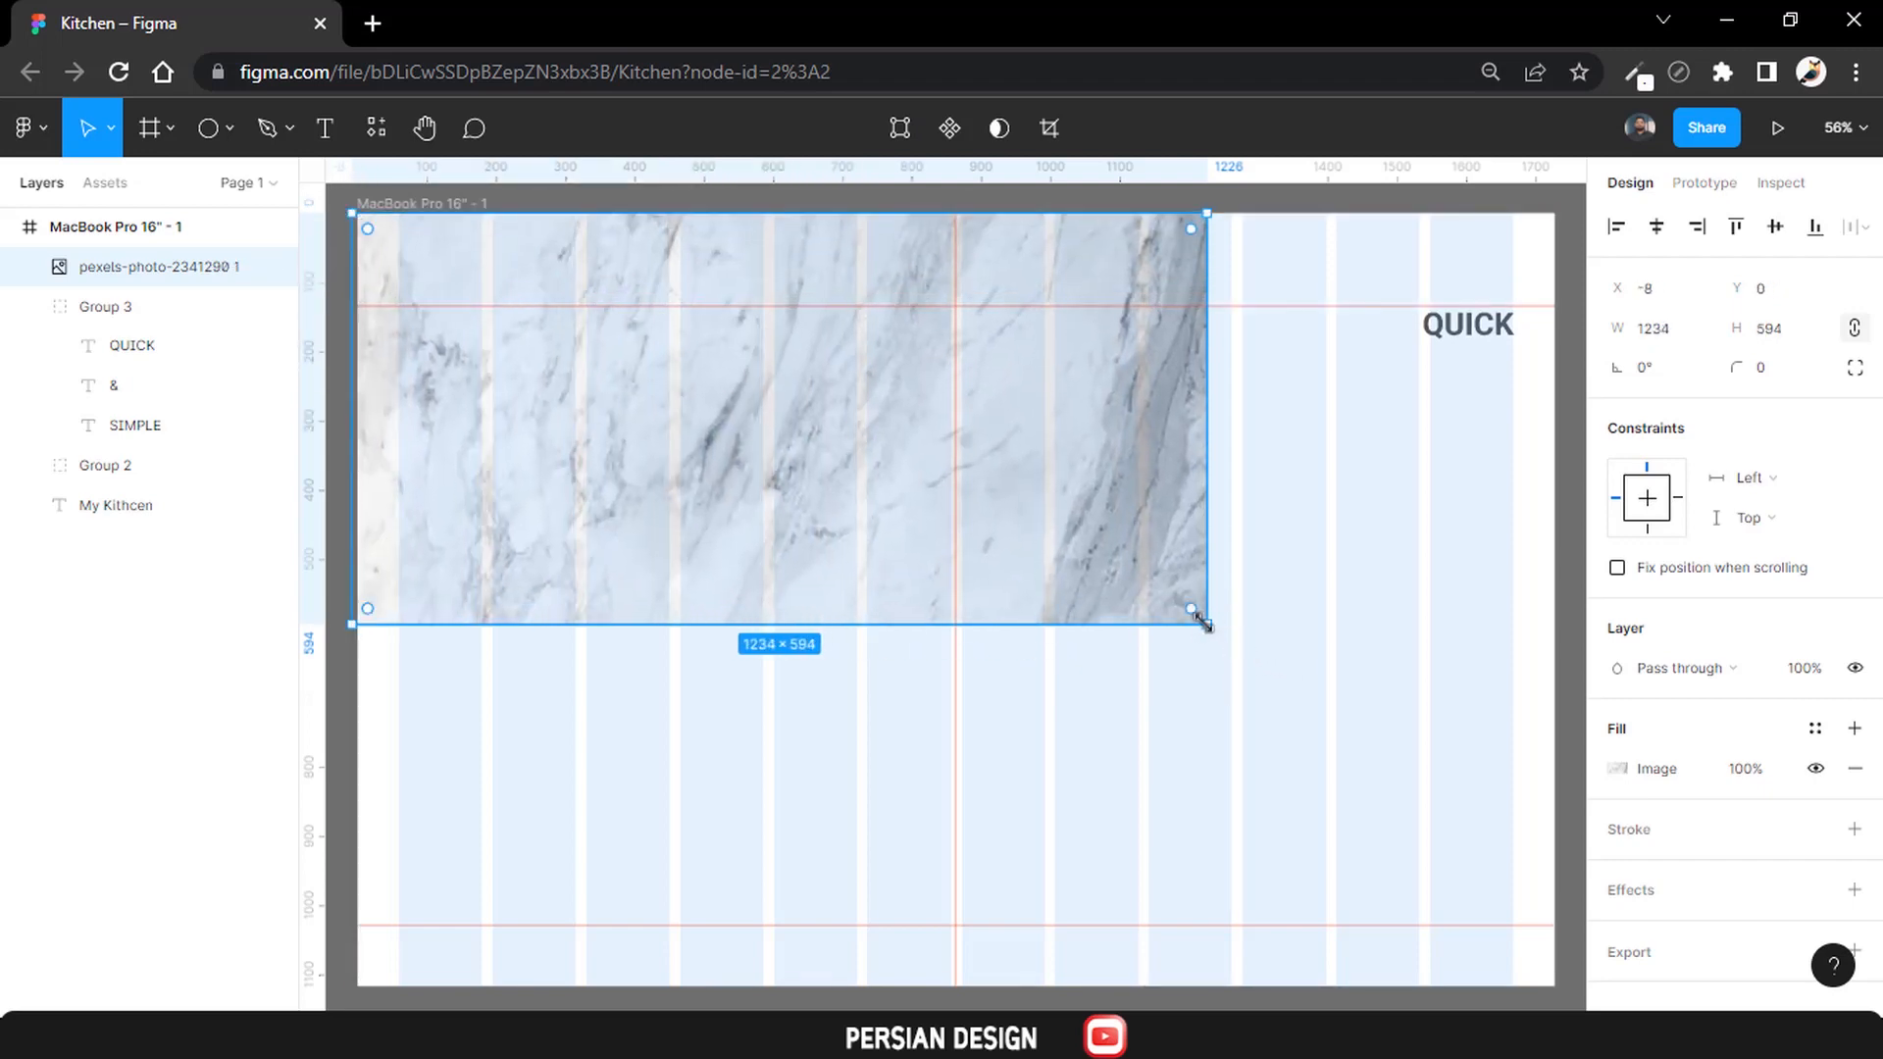
left_click_drag(1202, 622, 1554, 991)
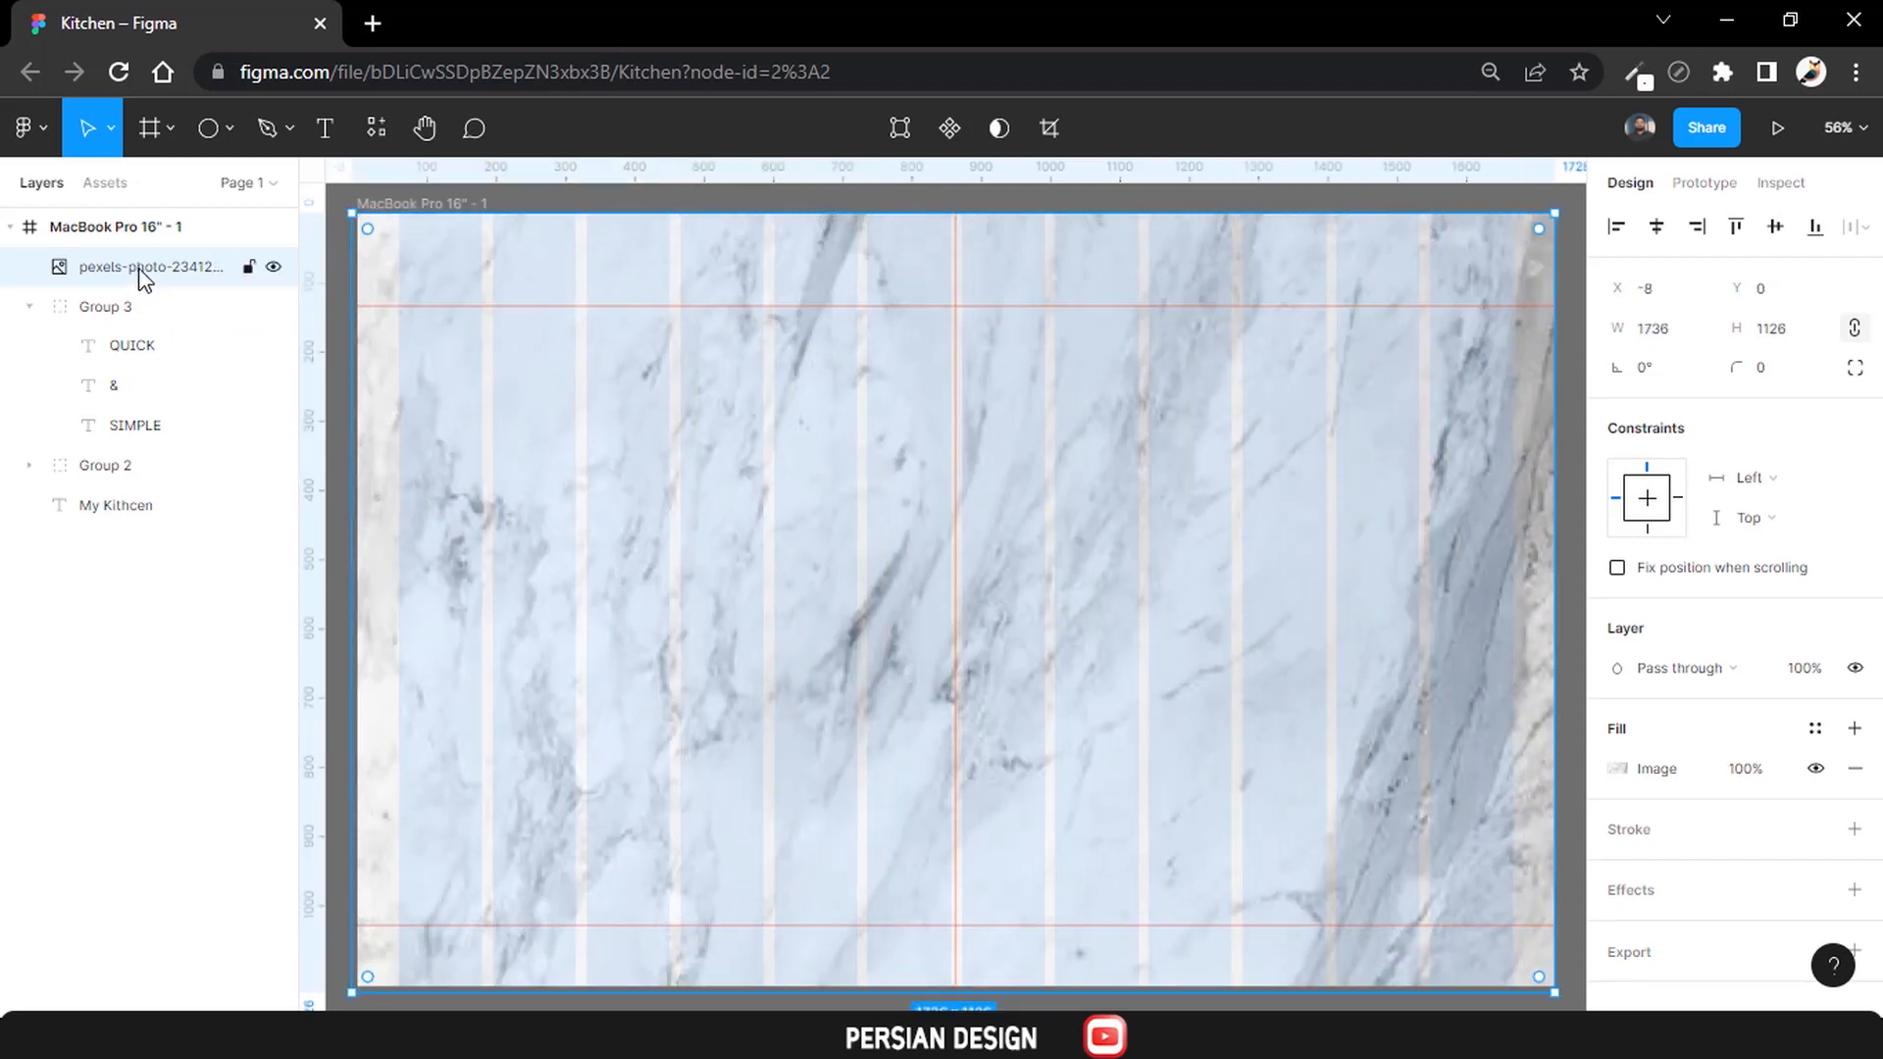
Put the marble photo behind all other layers in the frame and collapse the heading group's layer list.
left_click_drag(140, 276, 155, 538)
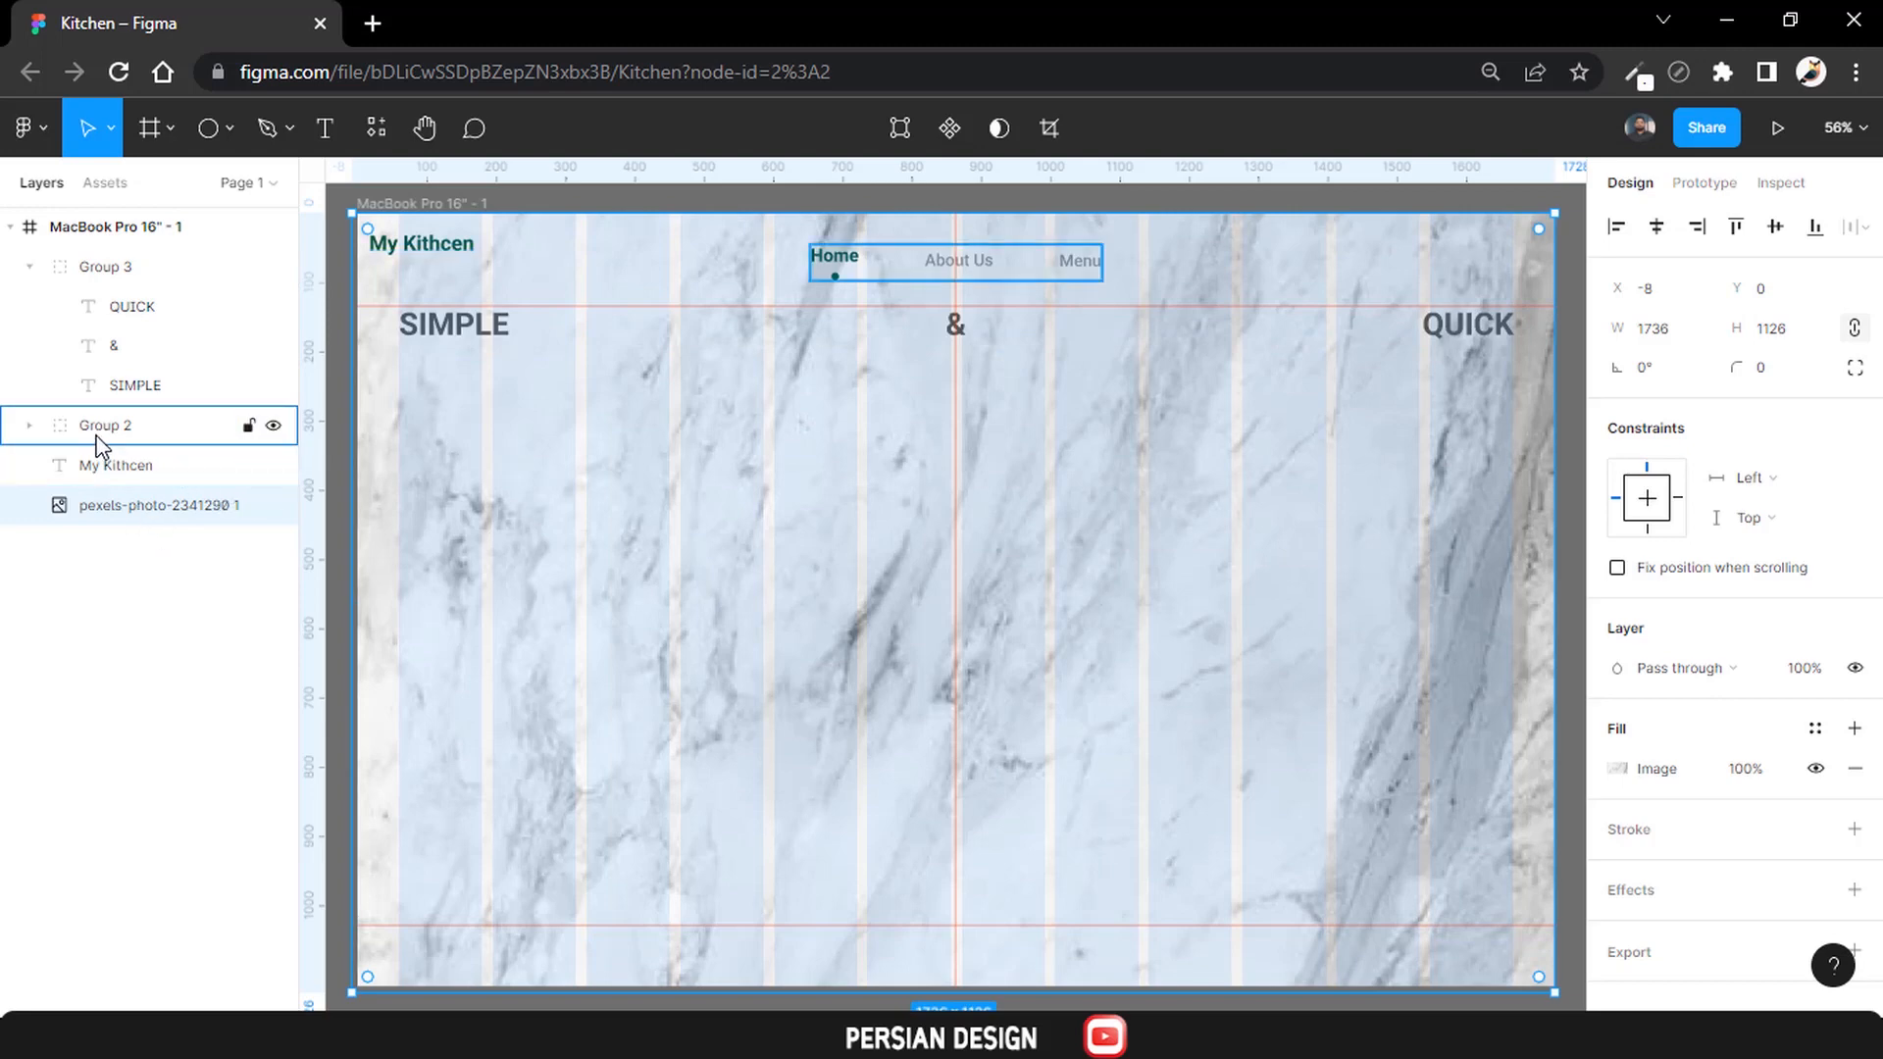
left_click(30, 269)
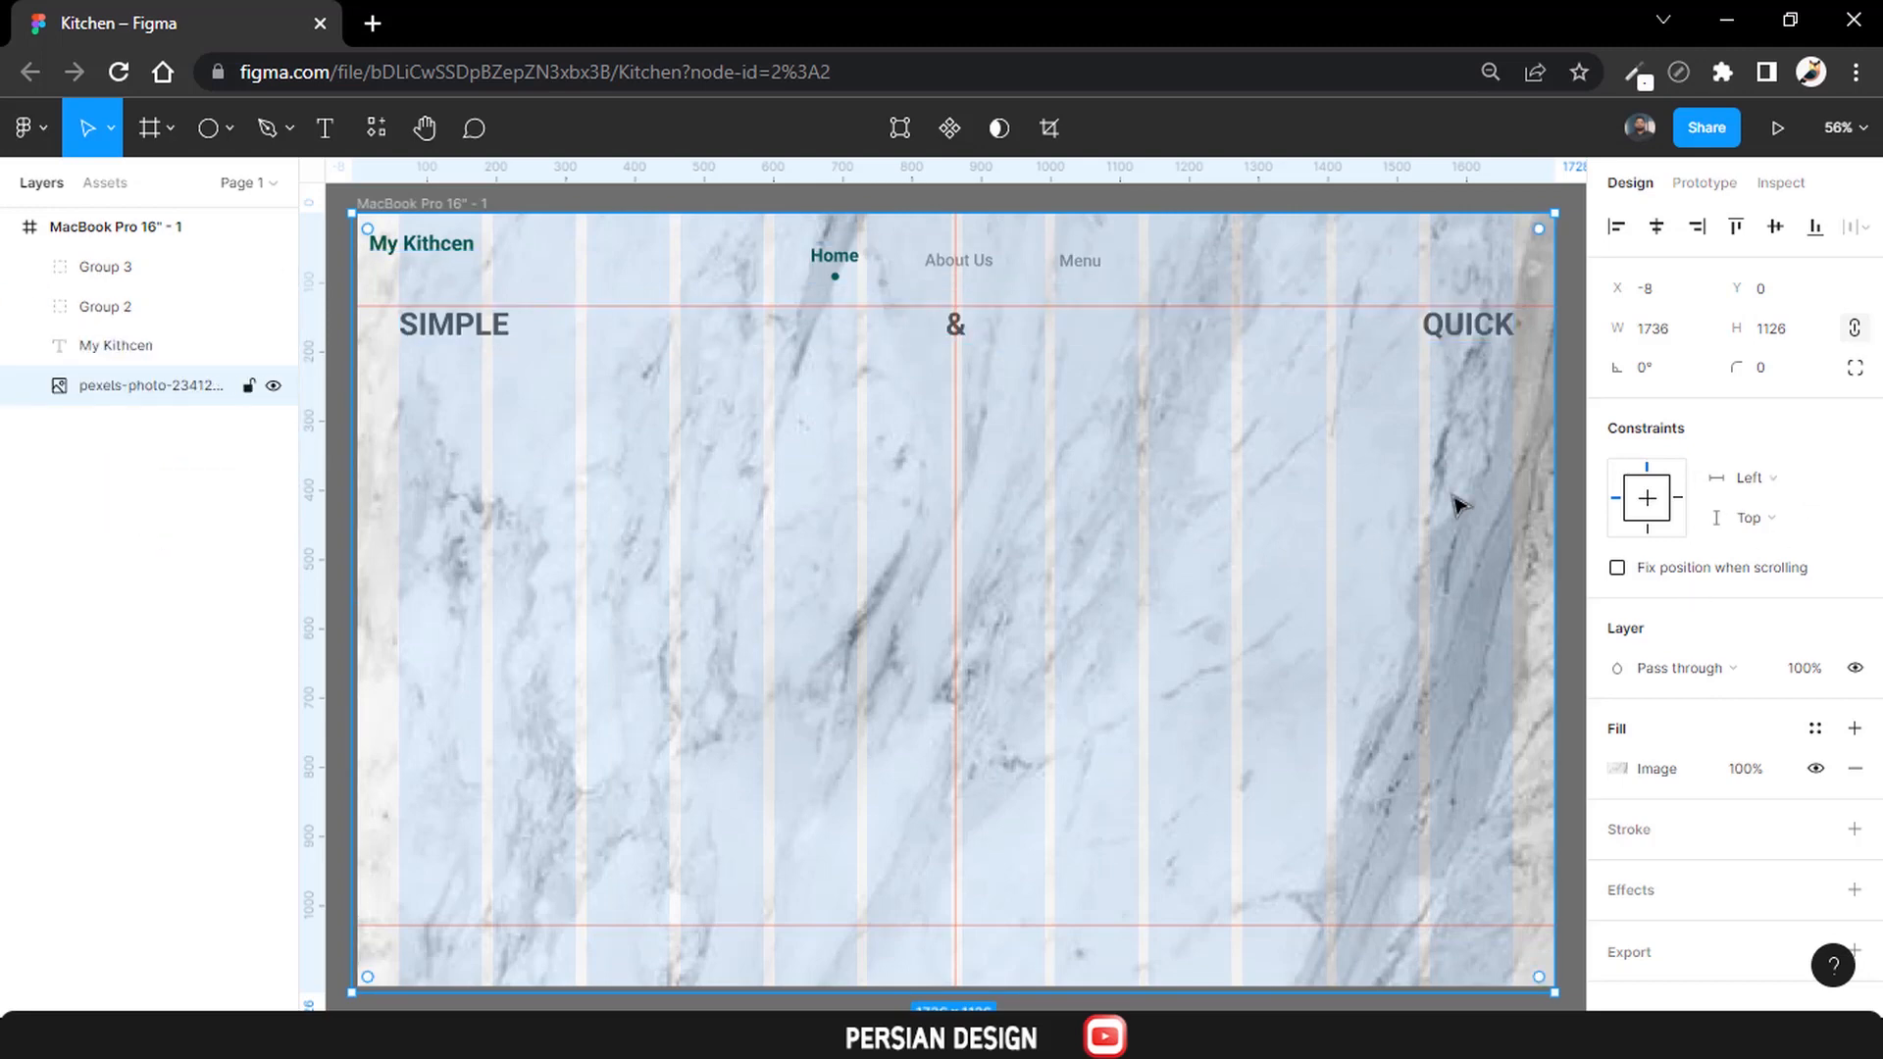
left_click(138, 226)
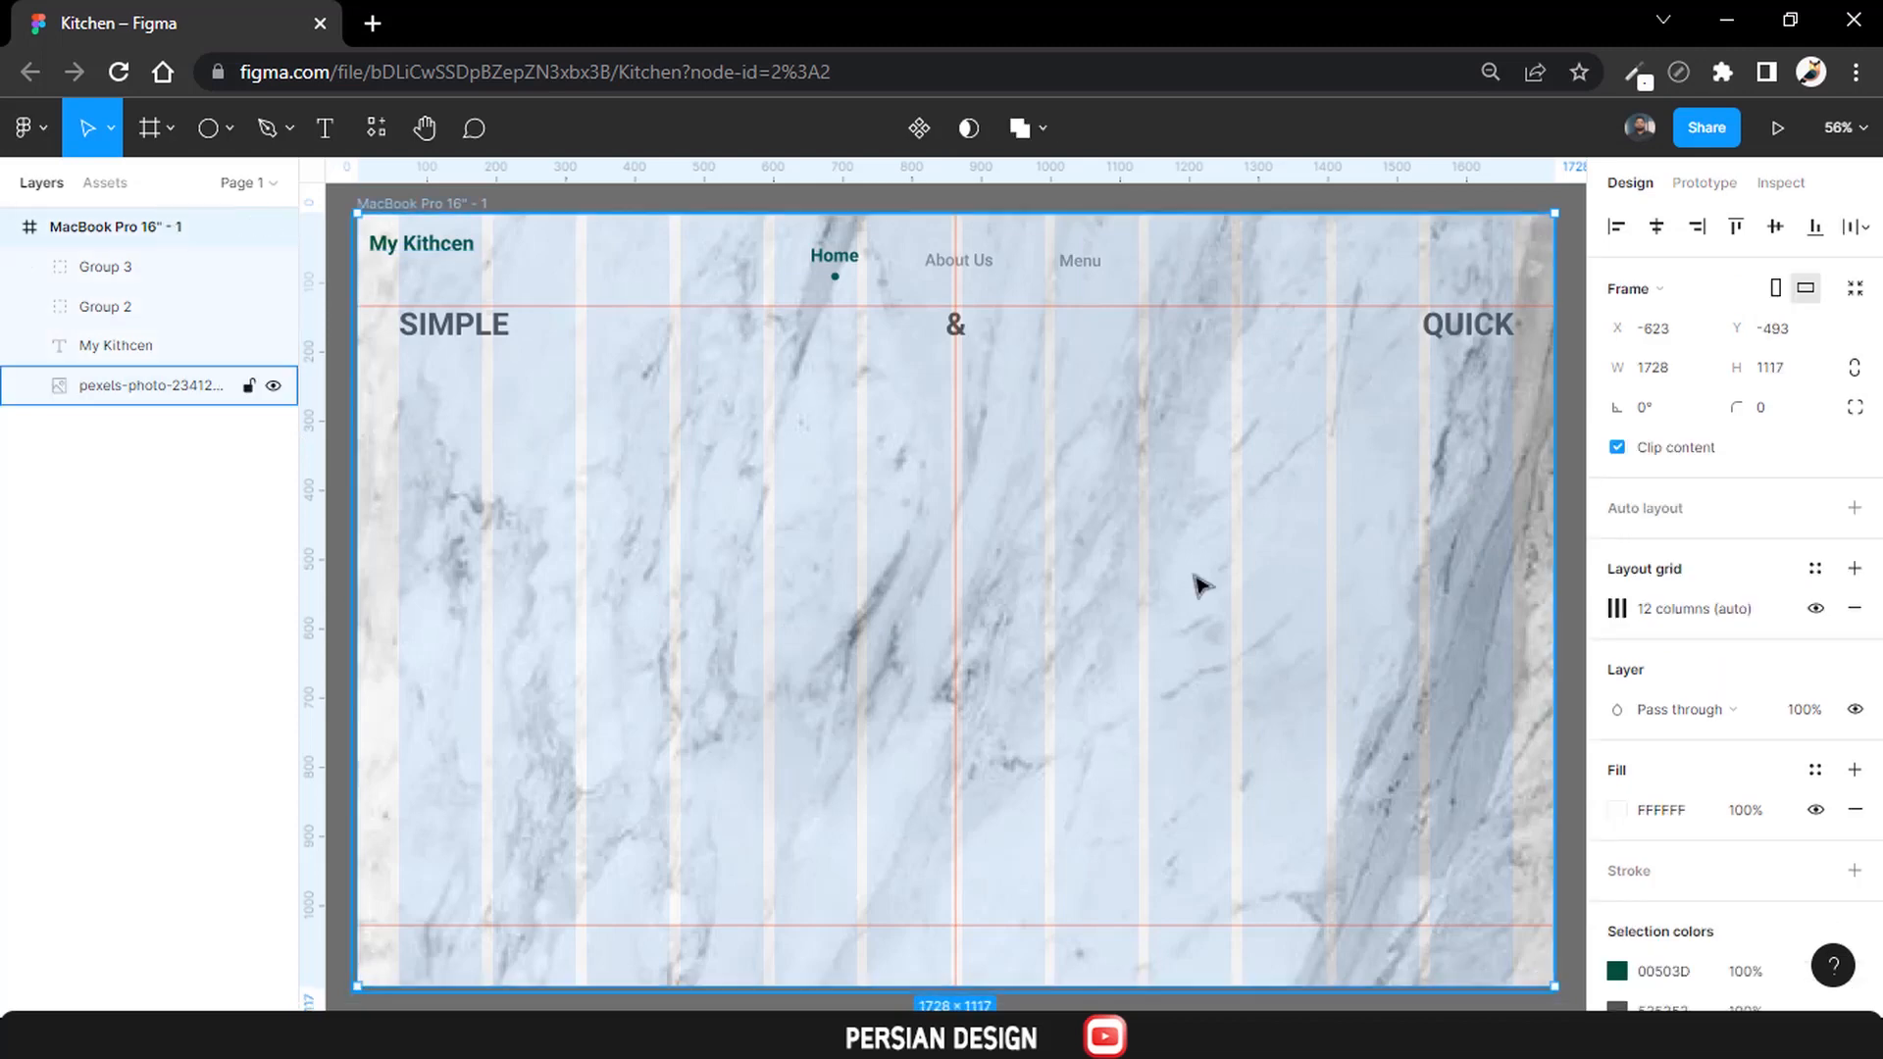
left_click(1815, 610)
left_click(1815, 610)
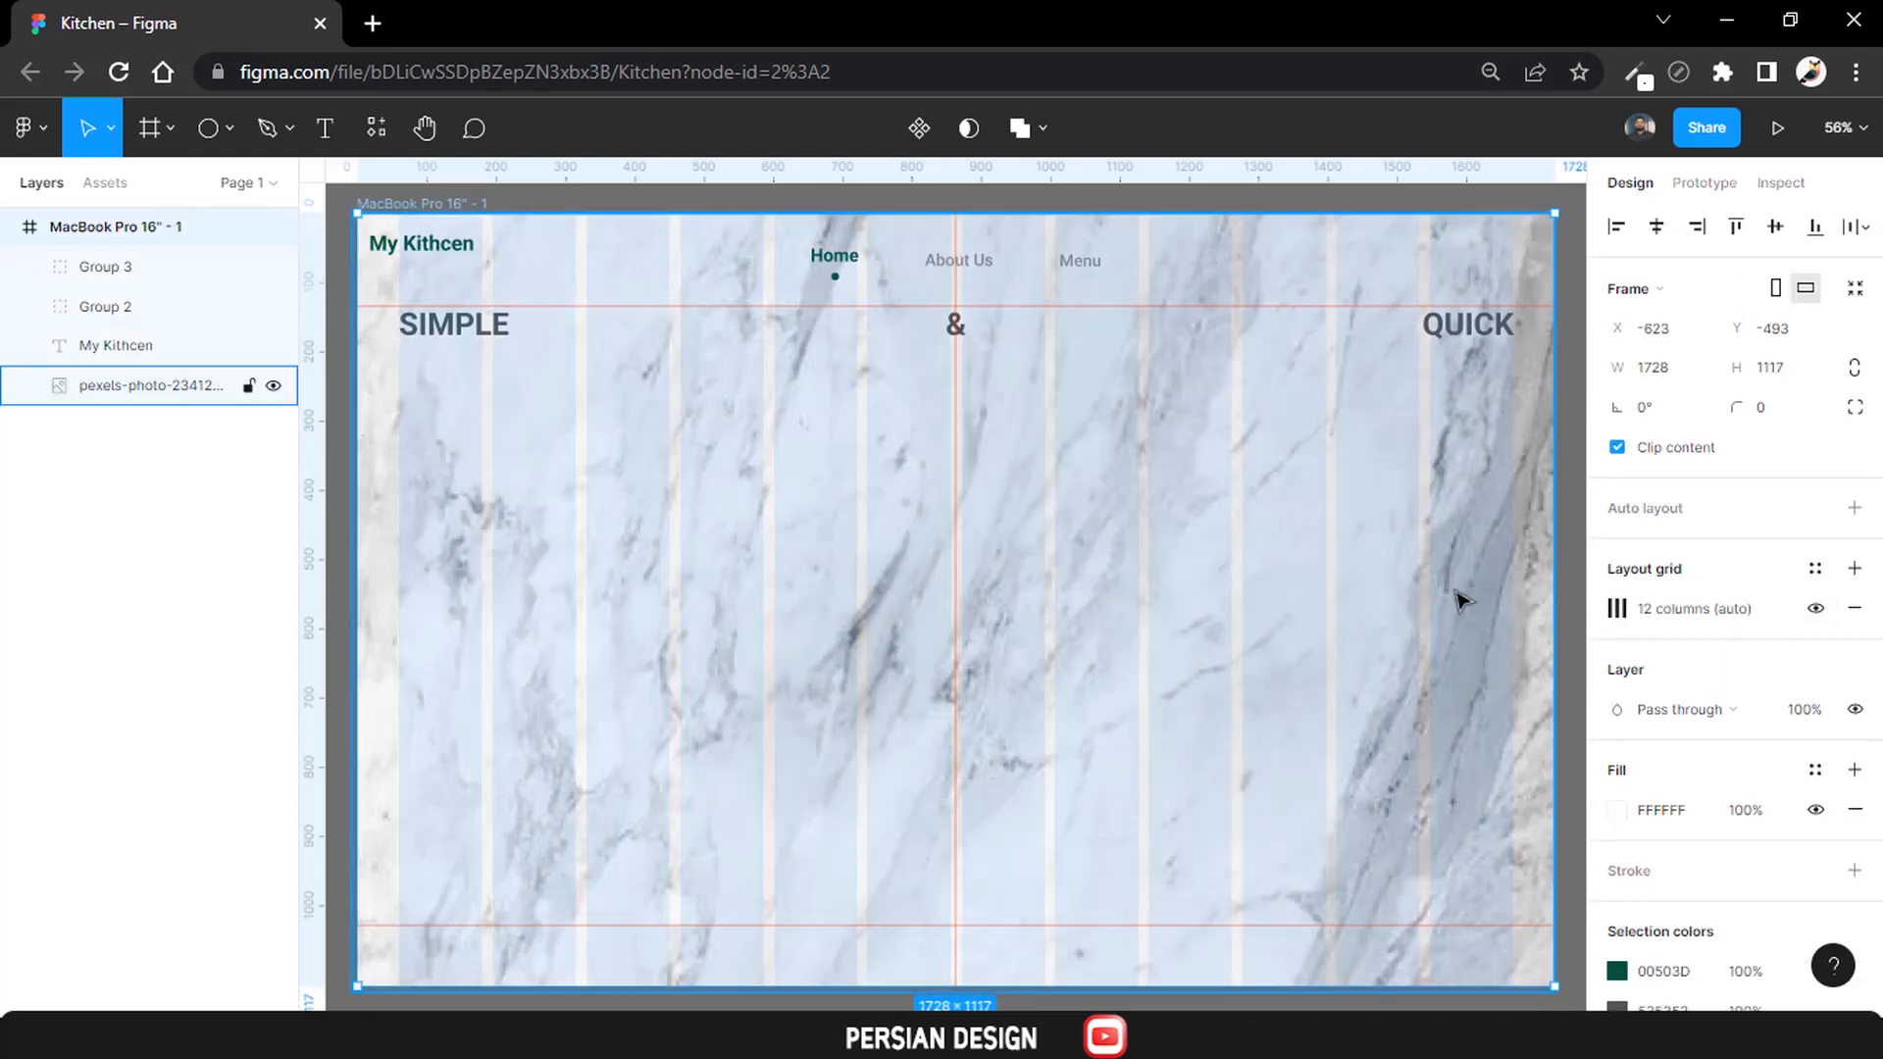
Set the marble photo's image fill opacity to 50%.
left_click(147, 386)
scroll(1755, 610, "down", 1)
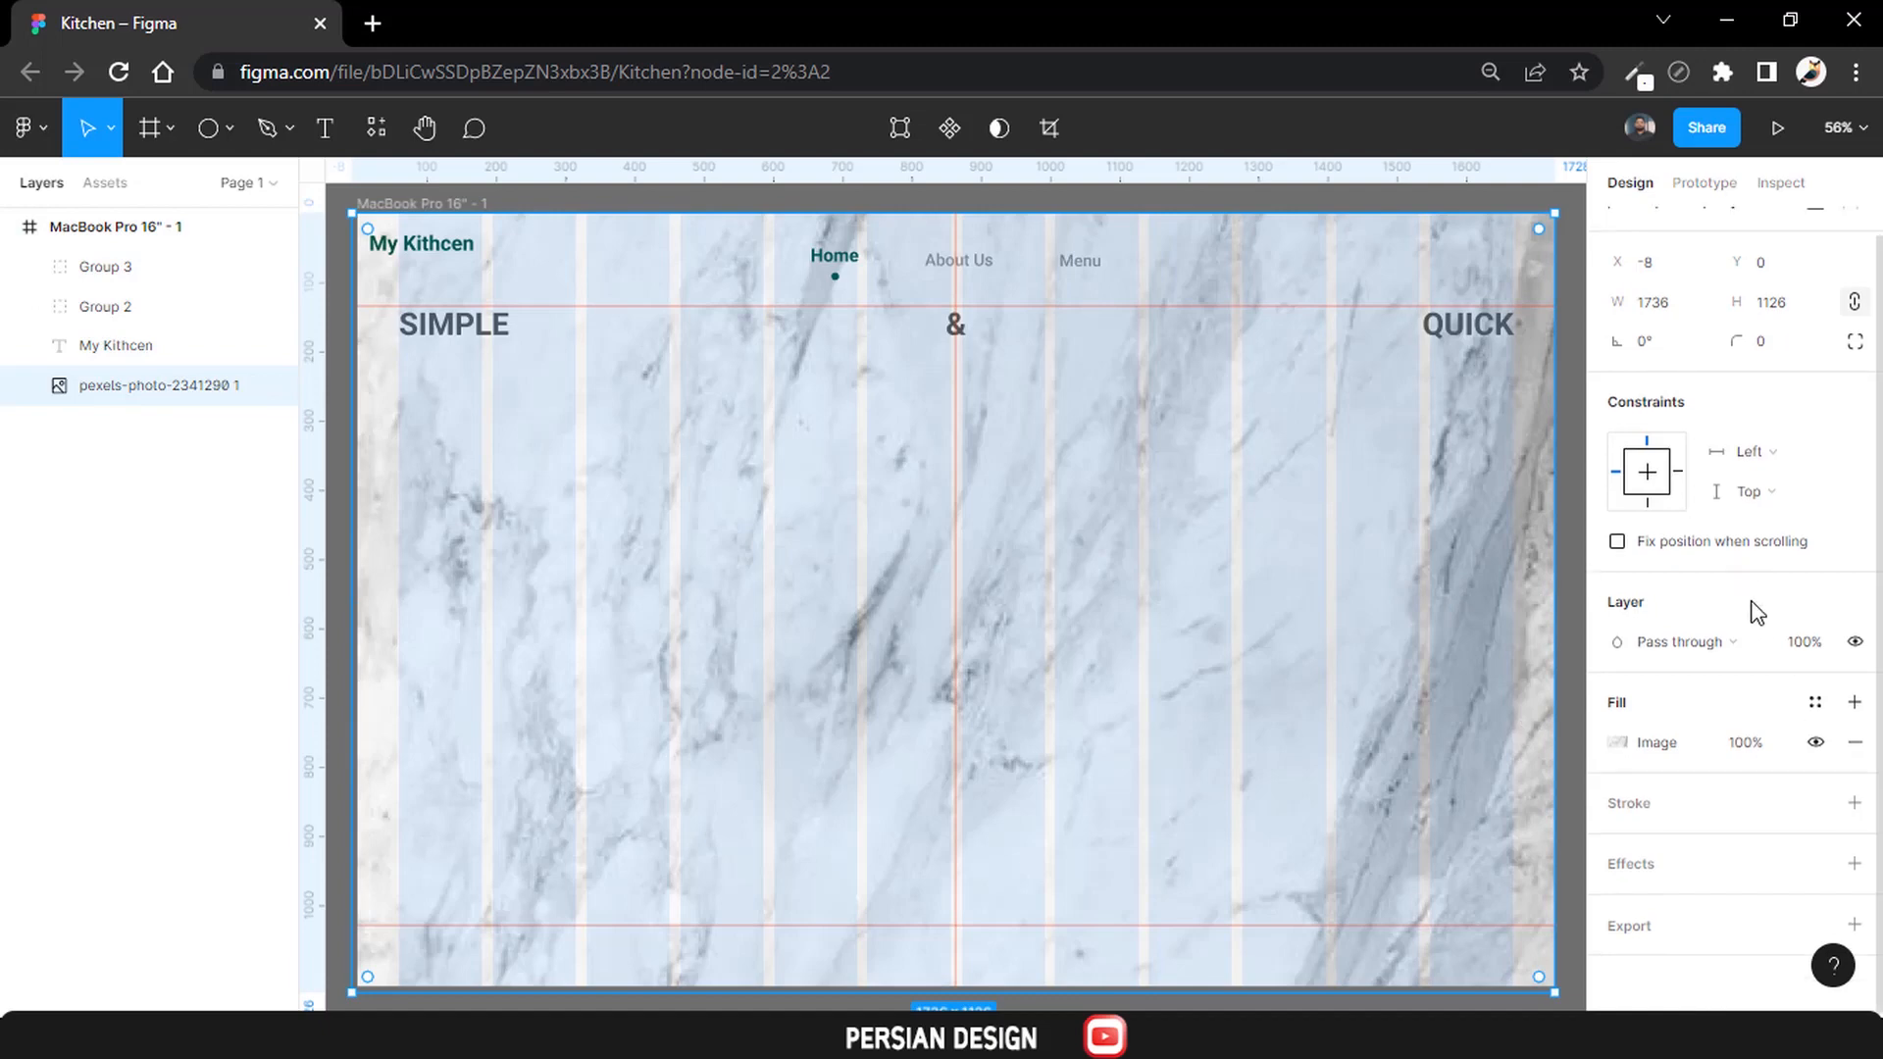
left_click(1756, 742)
type("70")
key("Return")
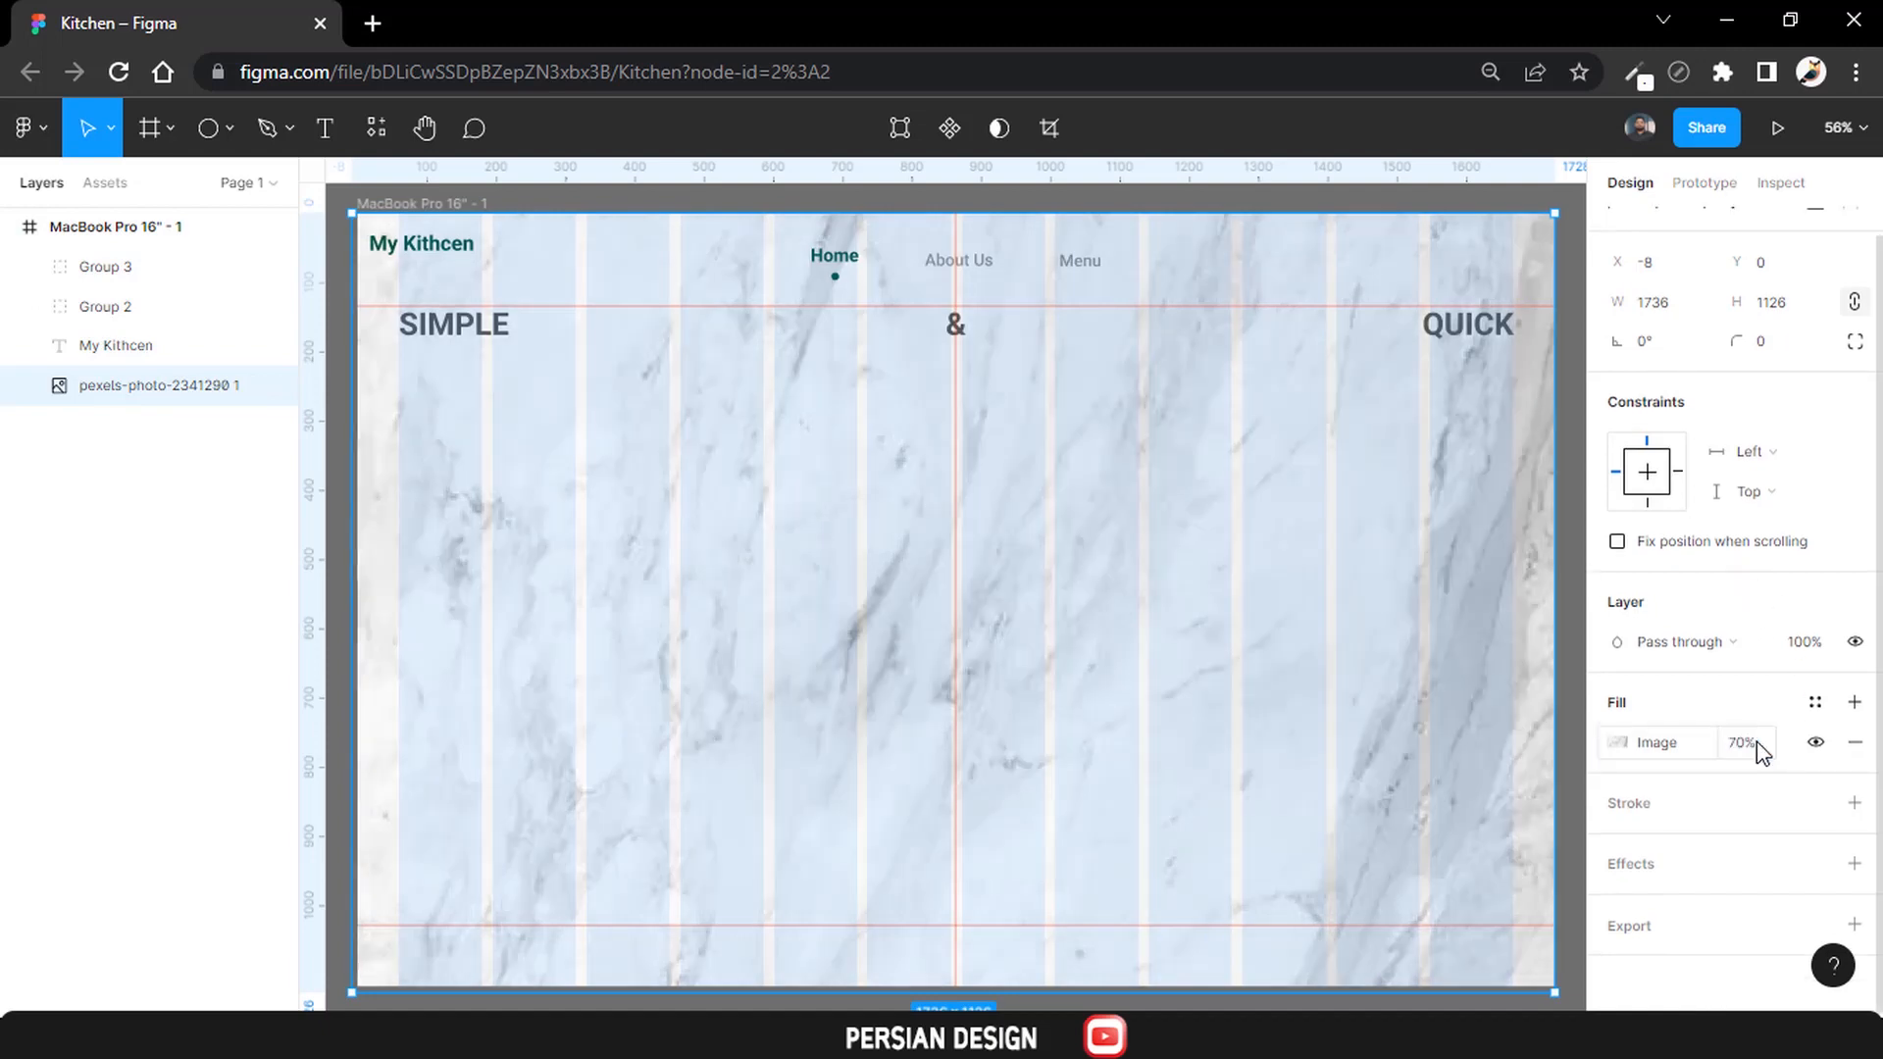
left_click(1756, 743)
type("60")
key("Return")
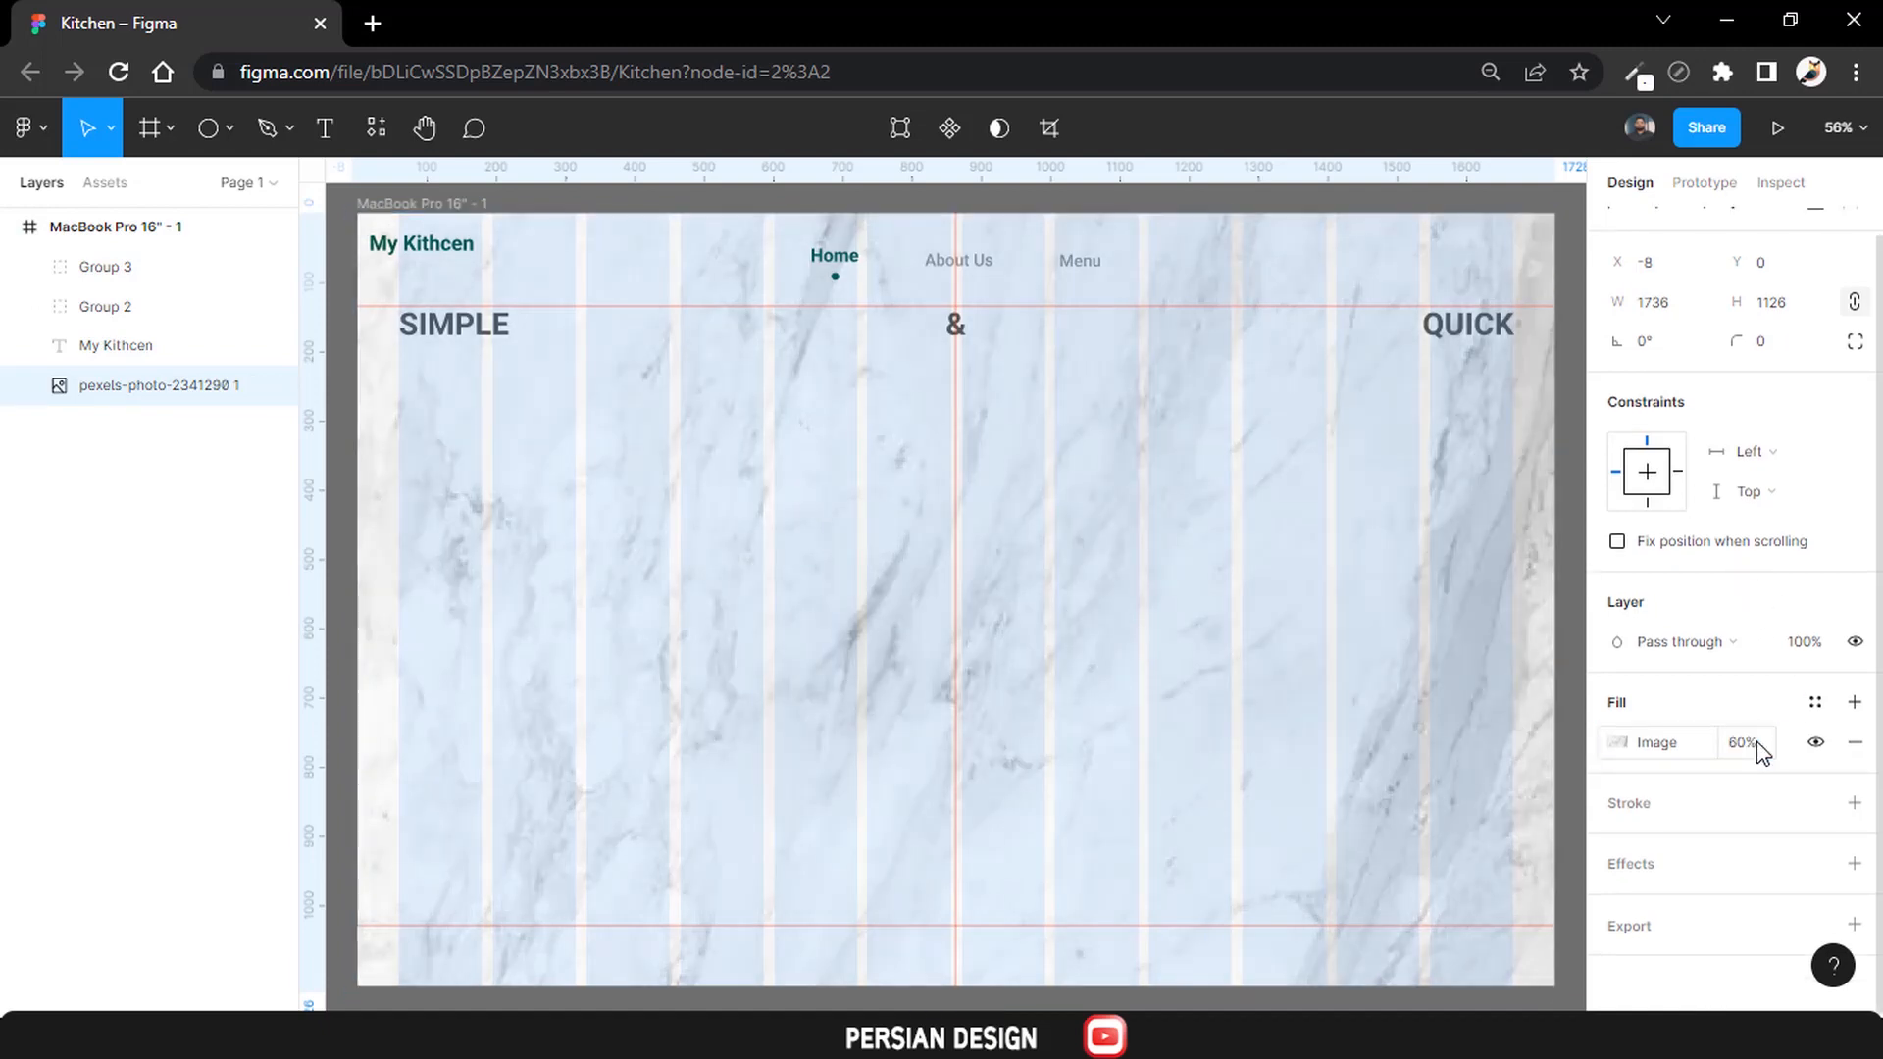
left_click(1756, 743)
type("50")
key("Return")
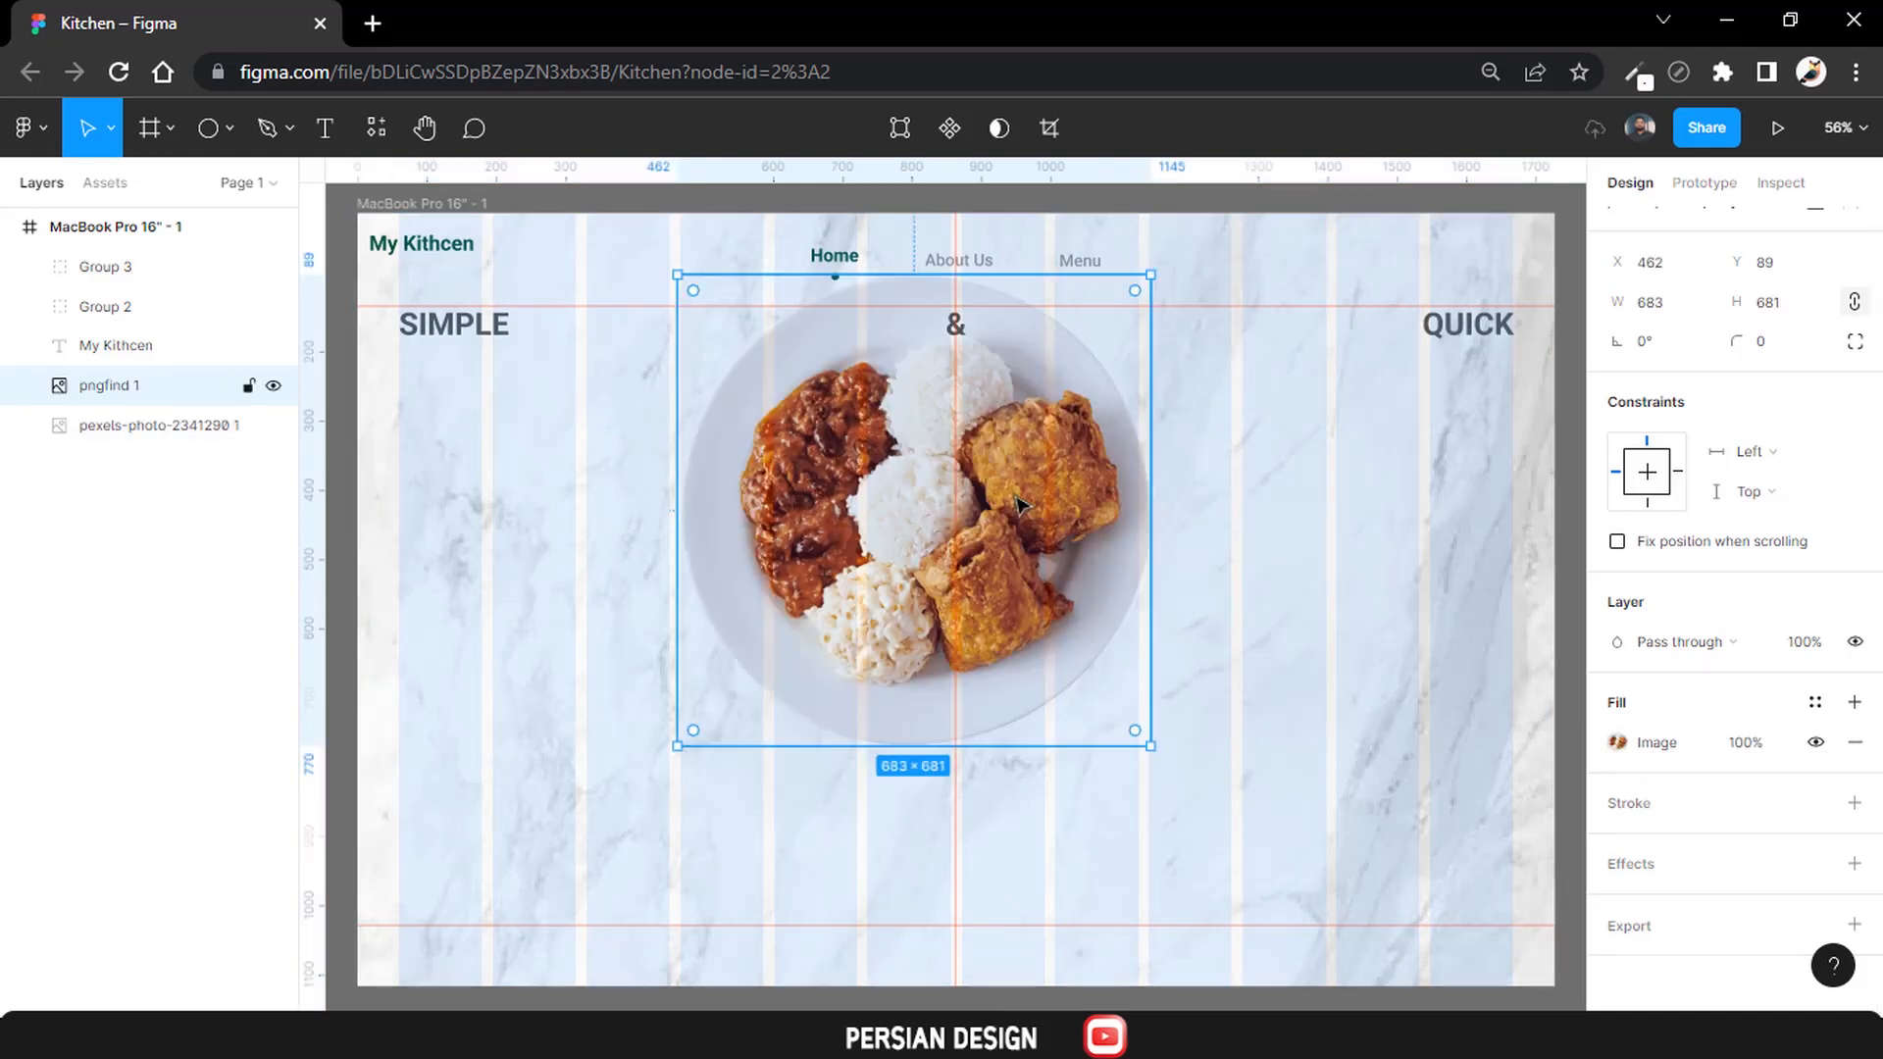
Place the food plate image centered on the vertical guide with its top at Y 134, and scale it down proportionally.
left_click_drag(1017, 505, 1064, 536)
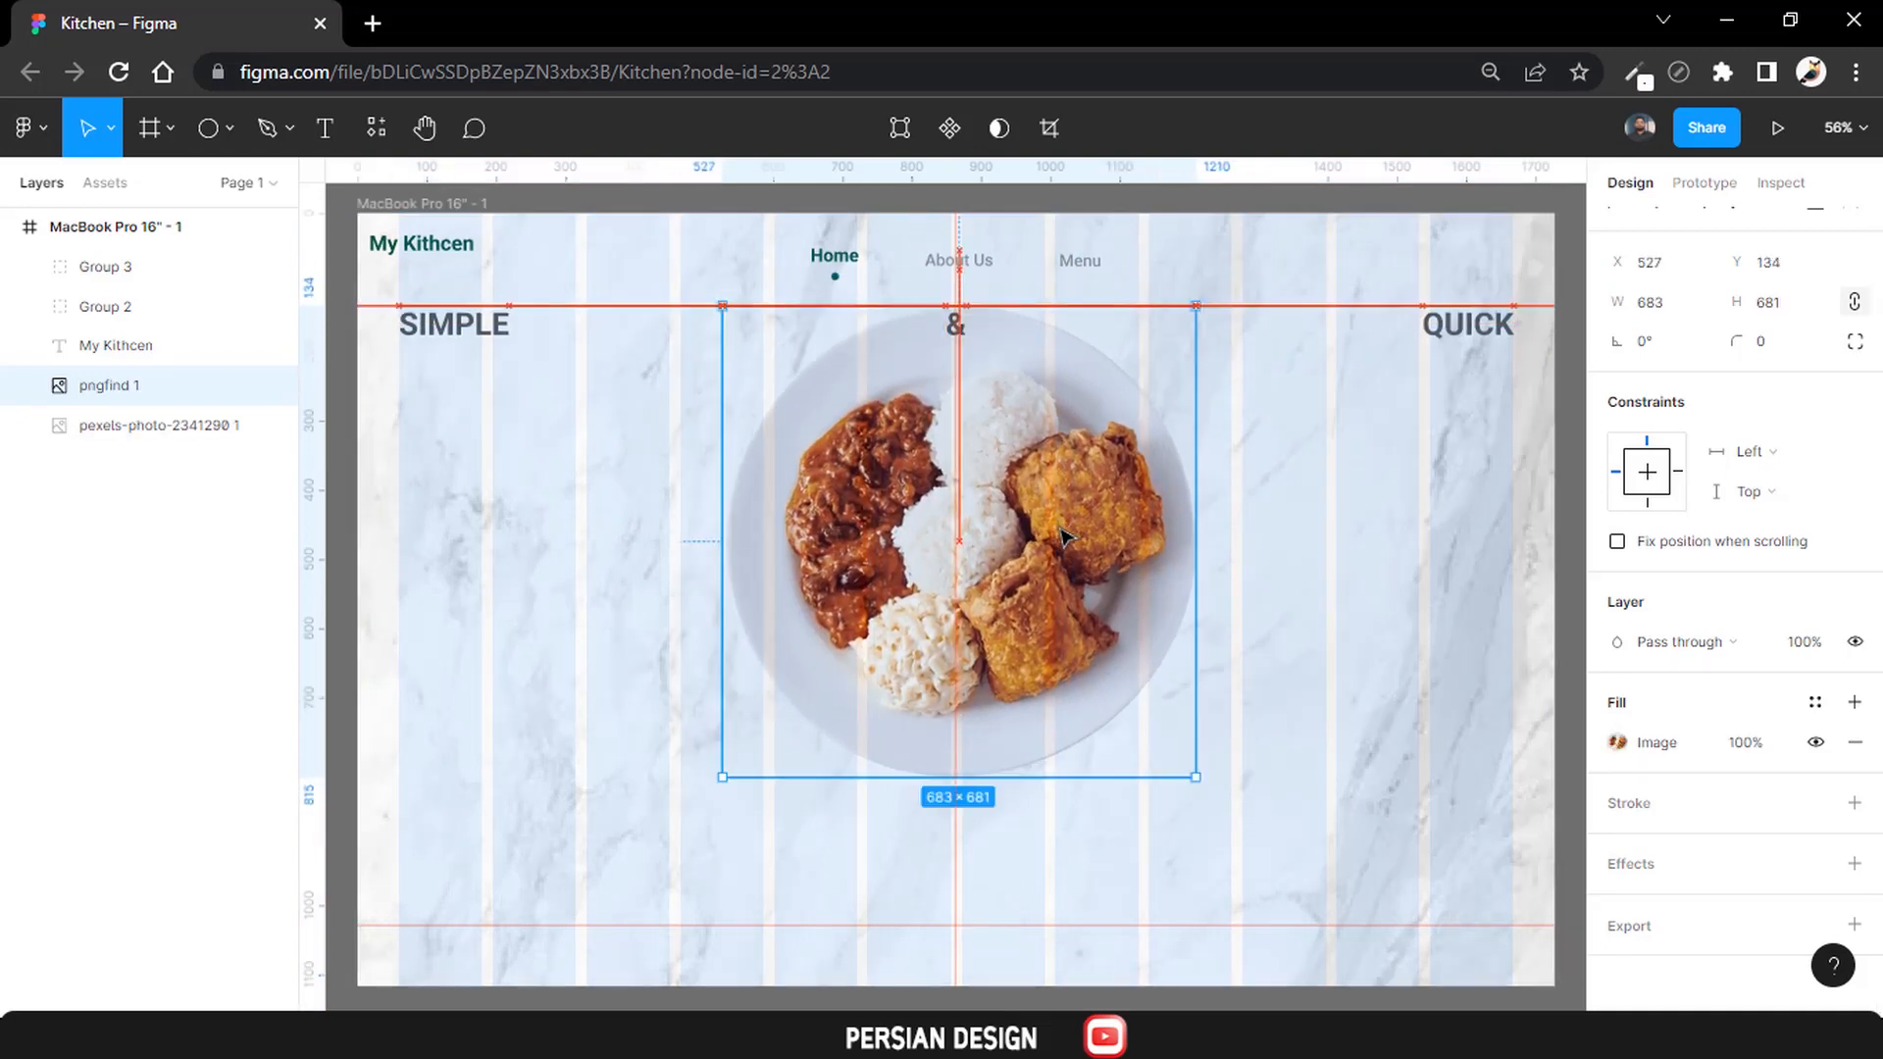
left_click_drag(975, 776, 974, 708)
key("Escape")
Add a horizontal guide at about Y 655 across the lower part of the plate and hide the frame's column grid.
left_click_drag(863, 306, 838, 668)
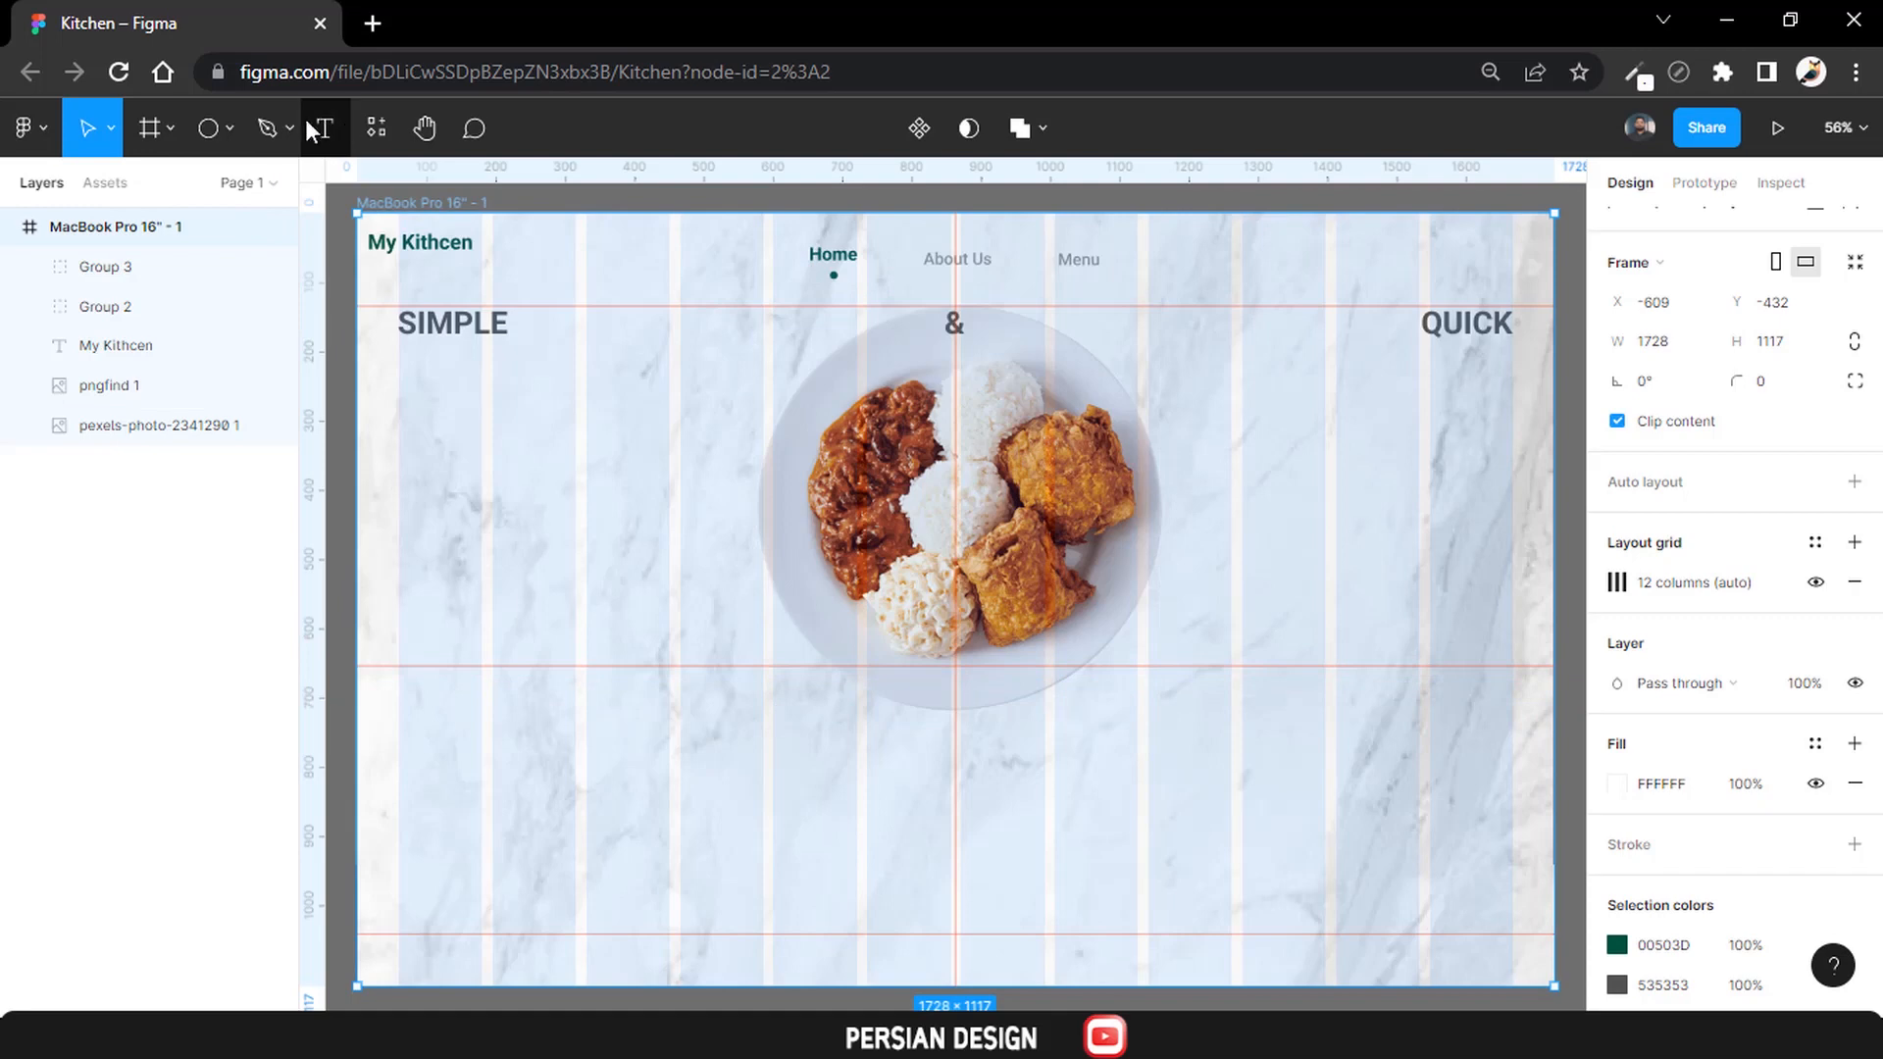
left_click(1815, 581)
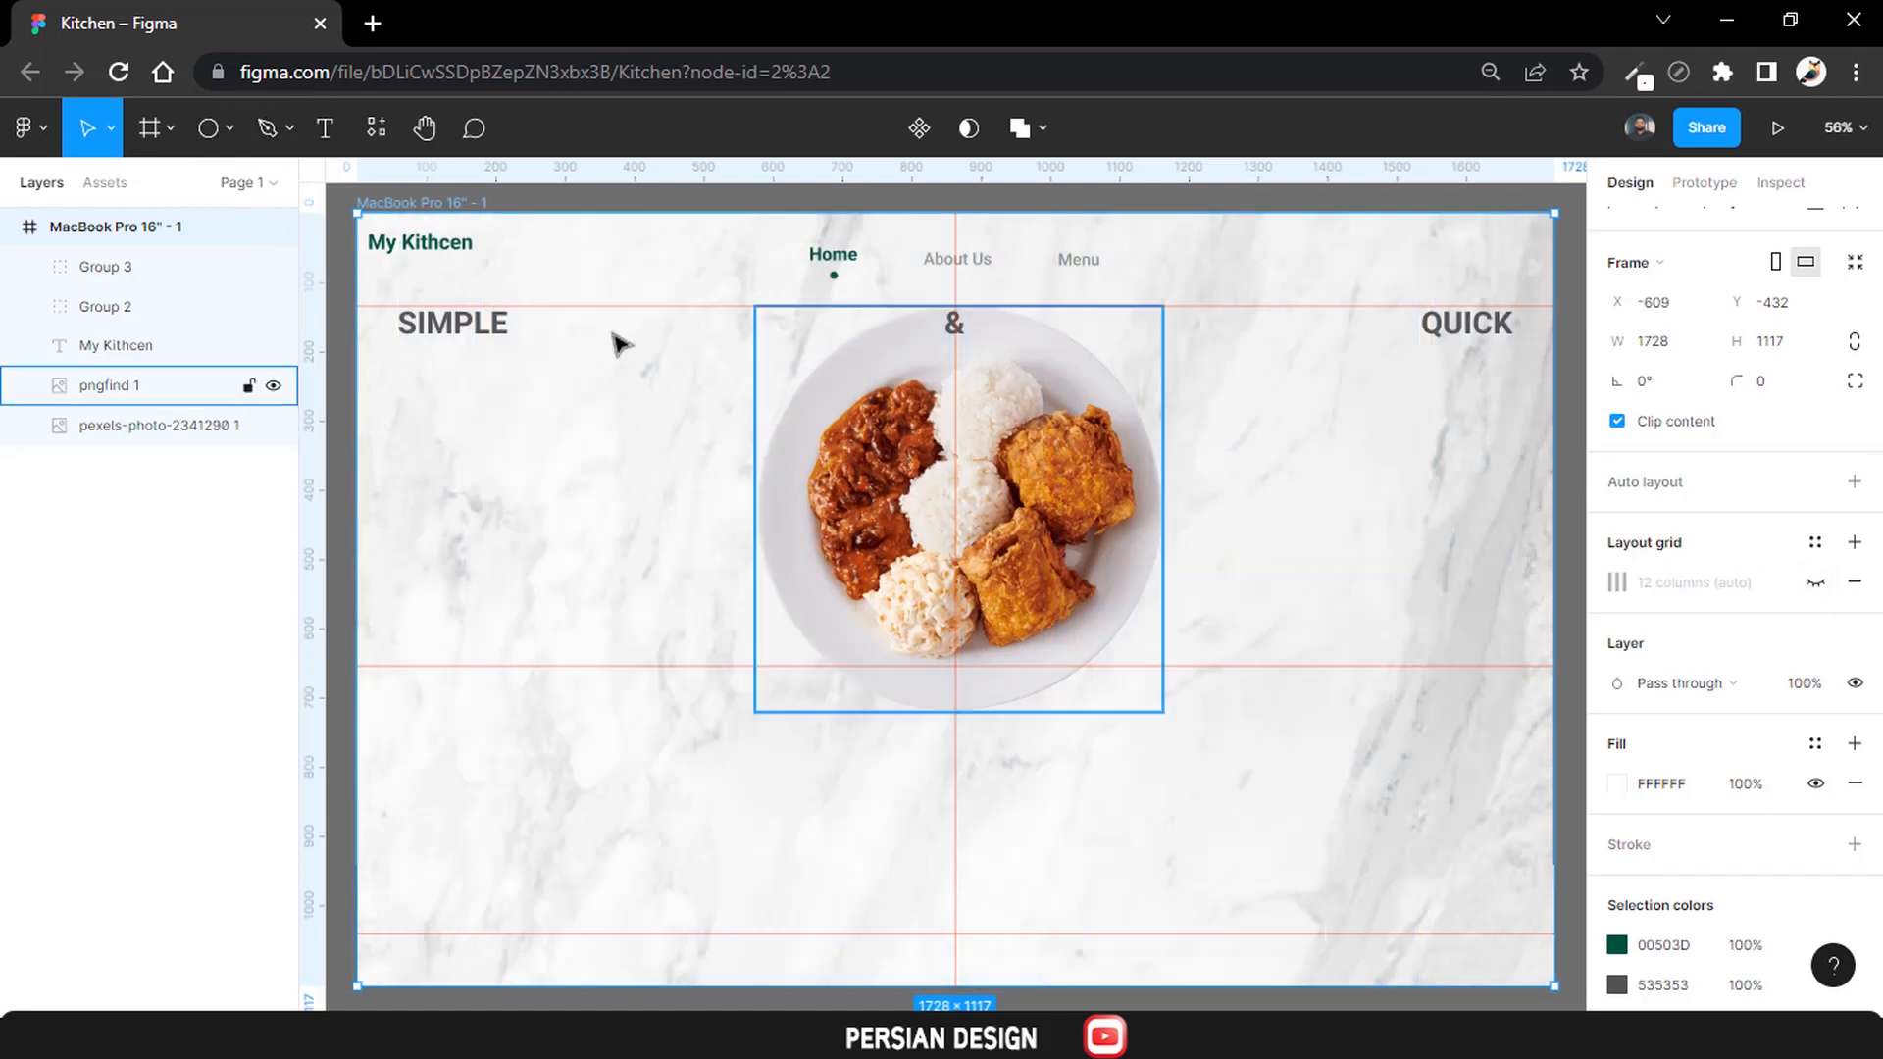
Draw a card rectangle about 315 × 359 below the SIMPLE heading, starting at the guide across the lower plate, and fill it with white FFFFFF.
left_click(231, 129)
left_click(233, 186)
mouse_move(444, 664)
left_mouse_down()
mouse_move(660, 765)
mouse_move(635, 827)
mouse_move(664, 918)
left_mouse_up()
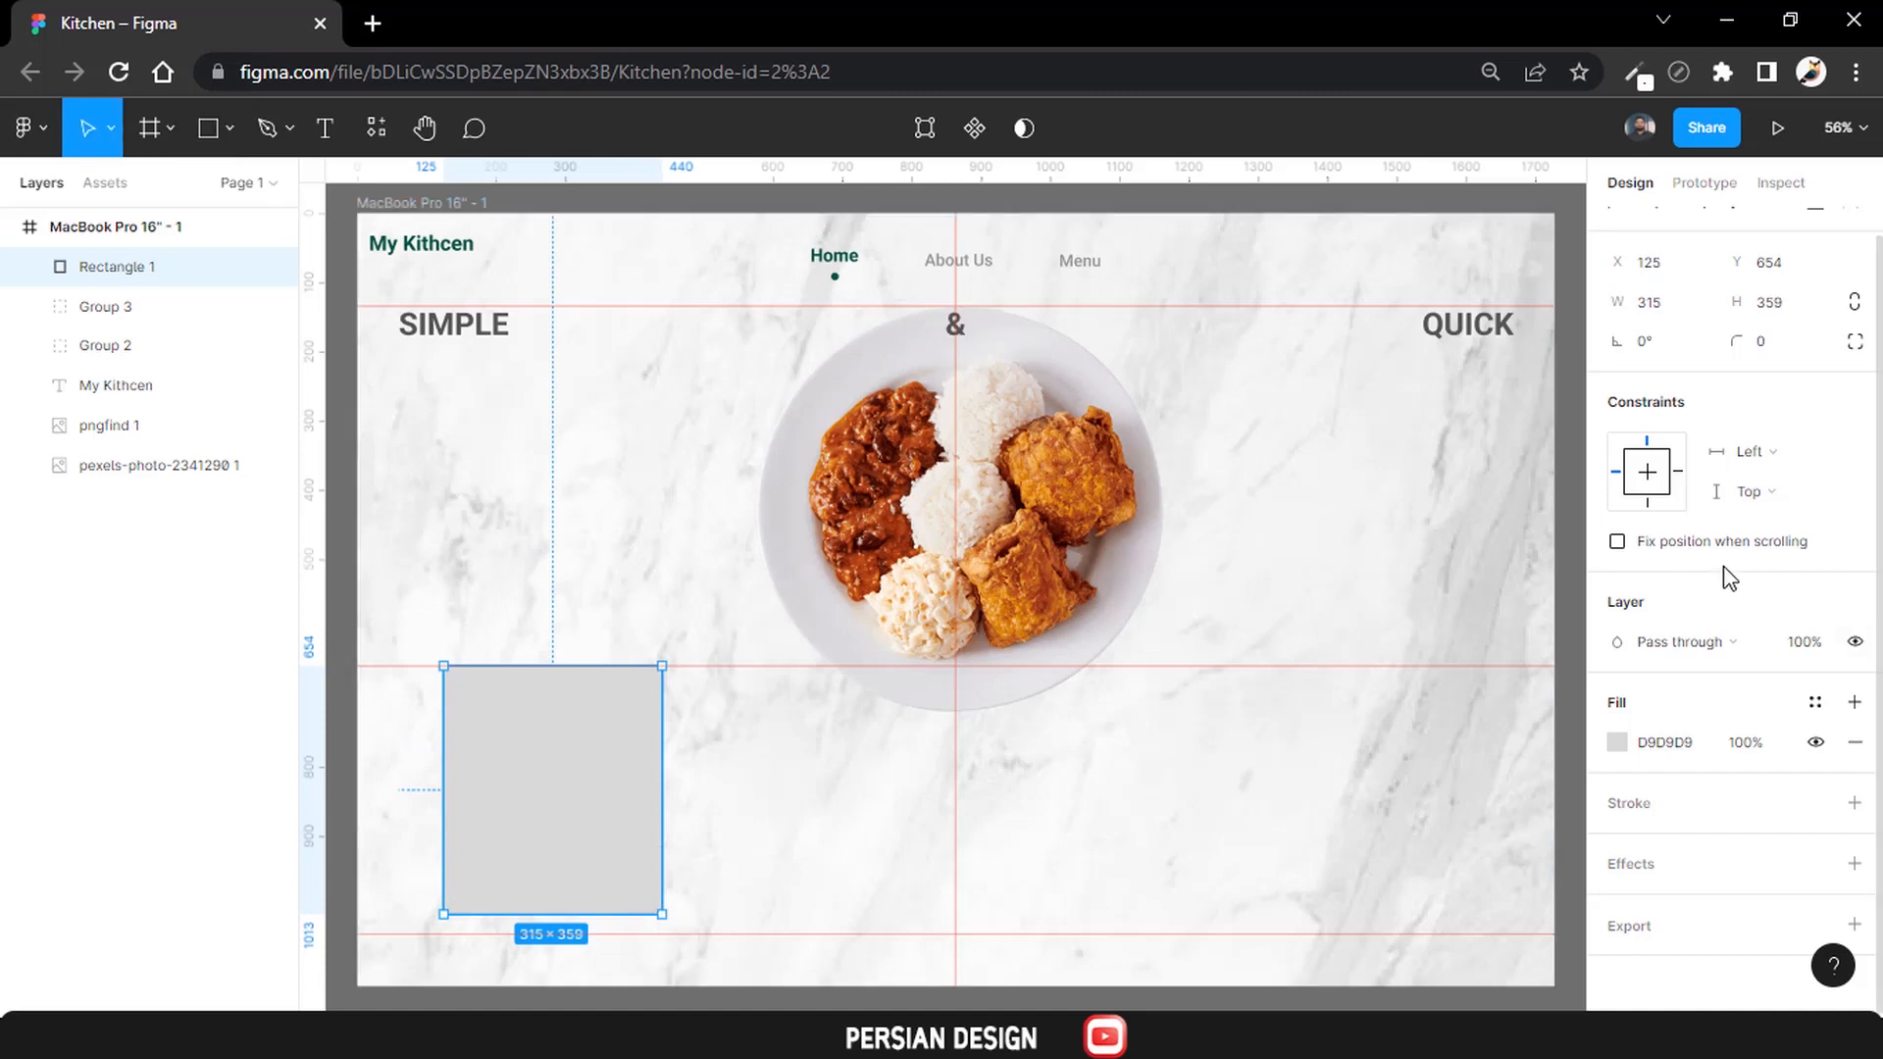
left_click(1616, 742)
left_click_drag(1345, 580, 1269, 369)
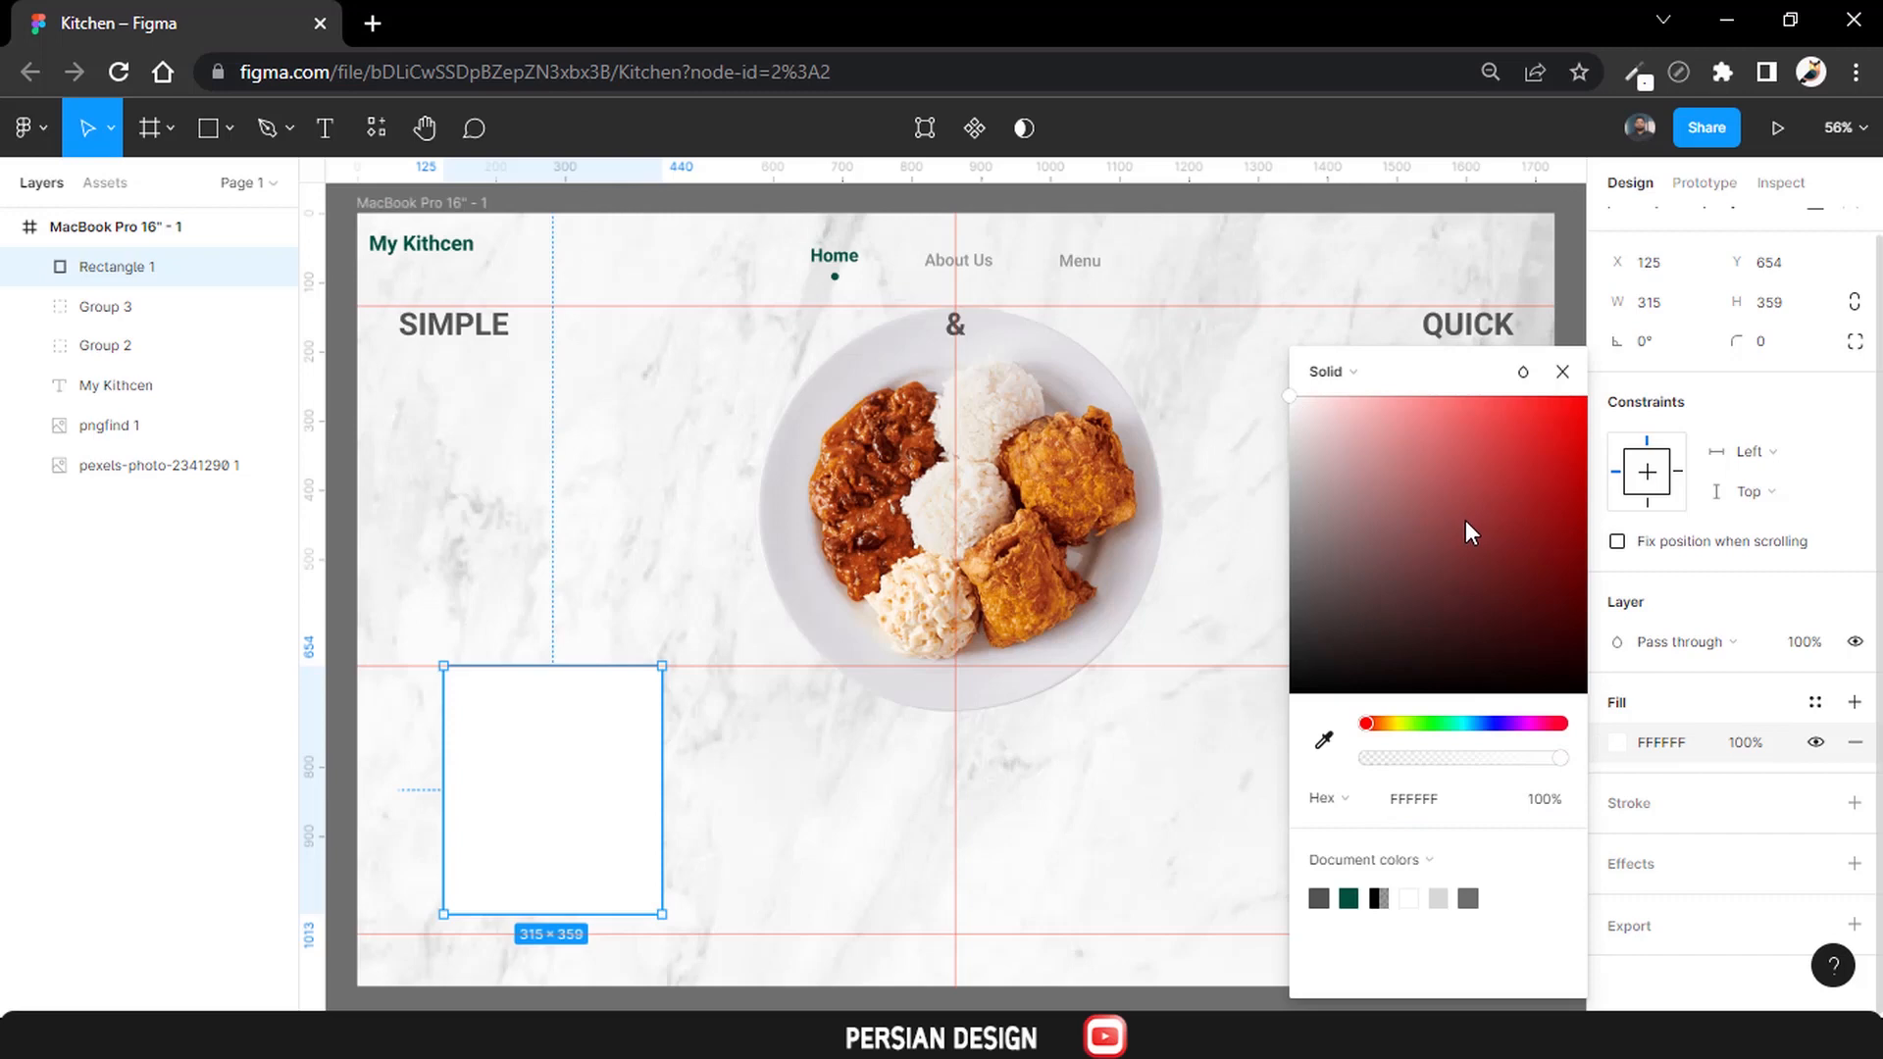
Round the white card's corners with a radius of 15.
left_click(1763, 343)
type("20")
key("Return")
left_click(1765, 343)
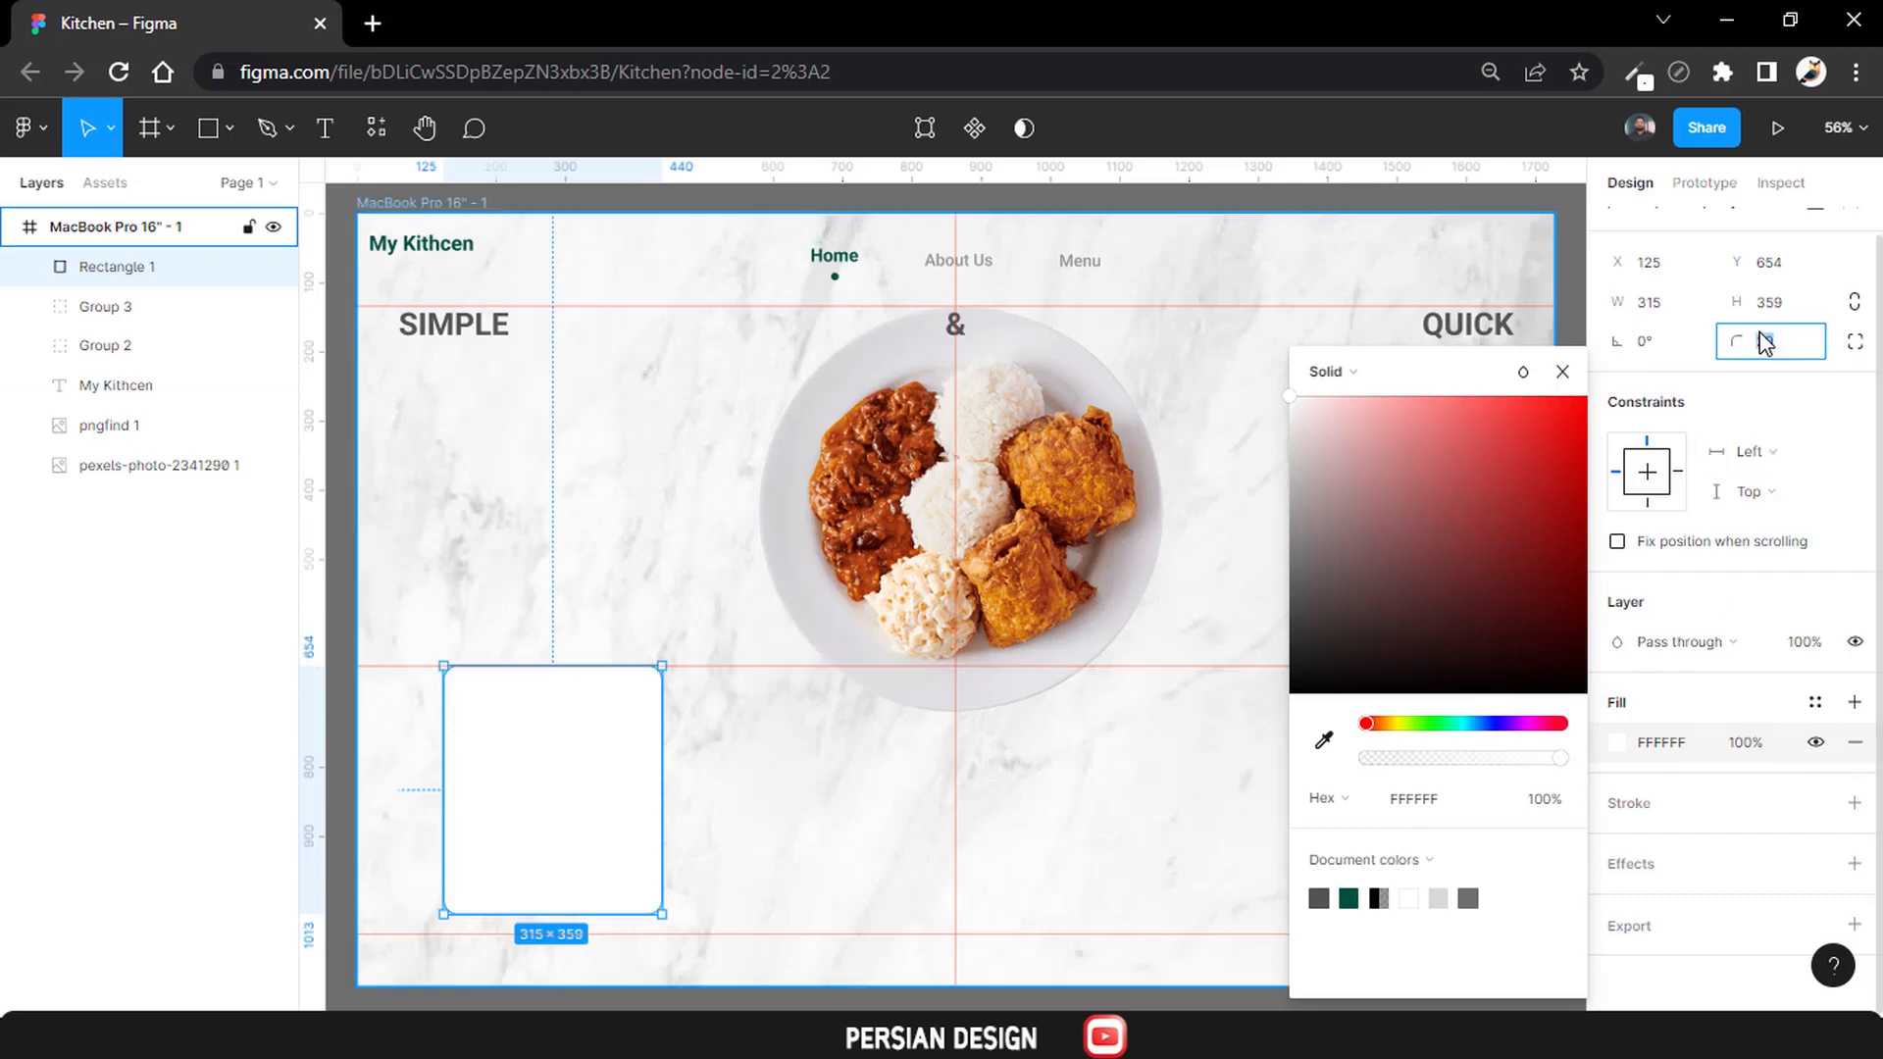
type("15")
key("Return")
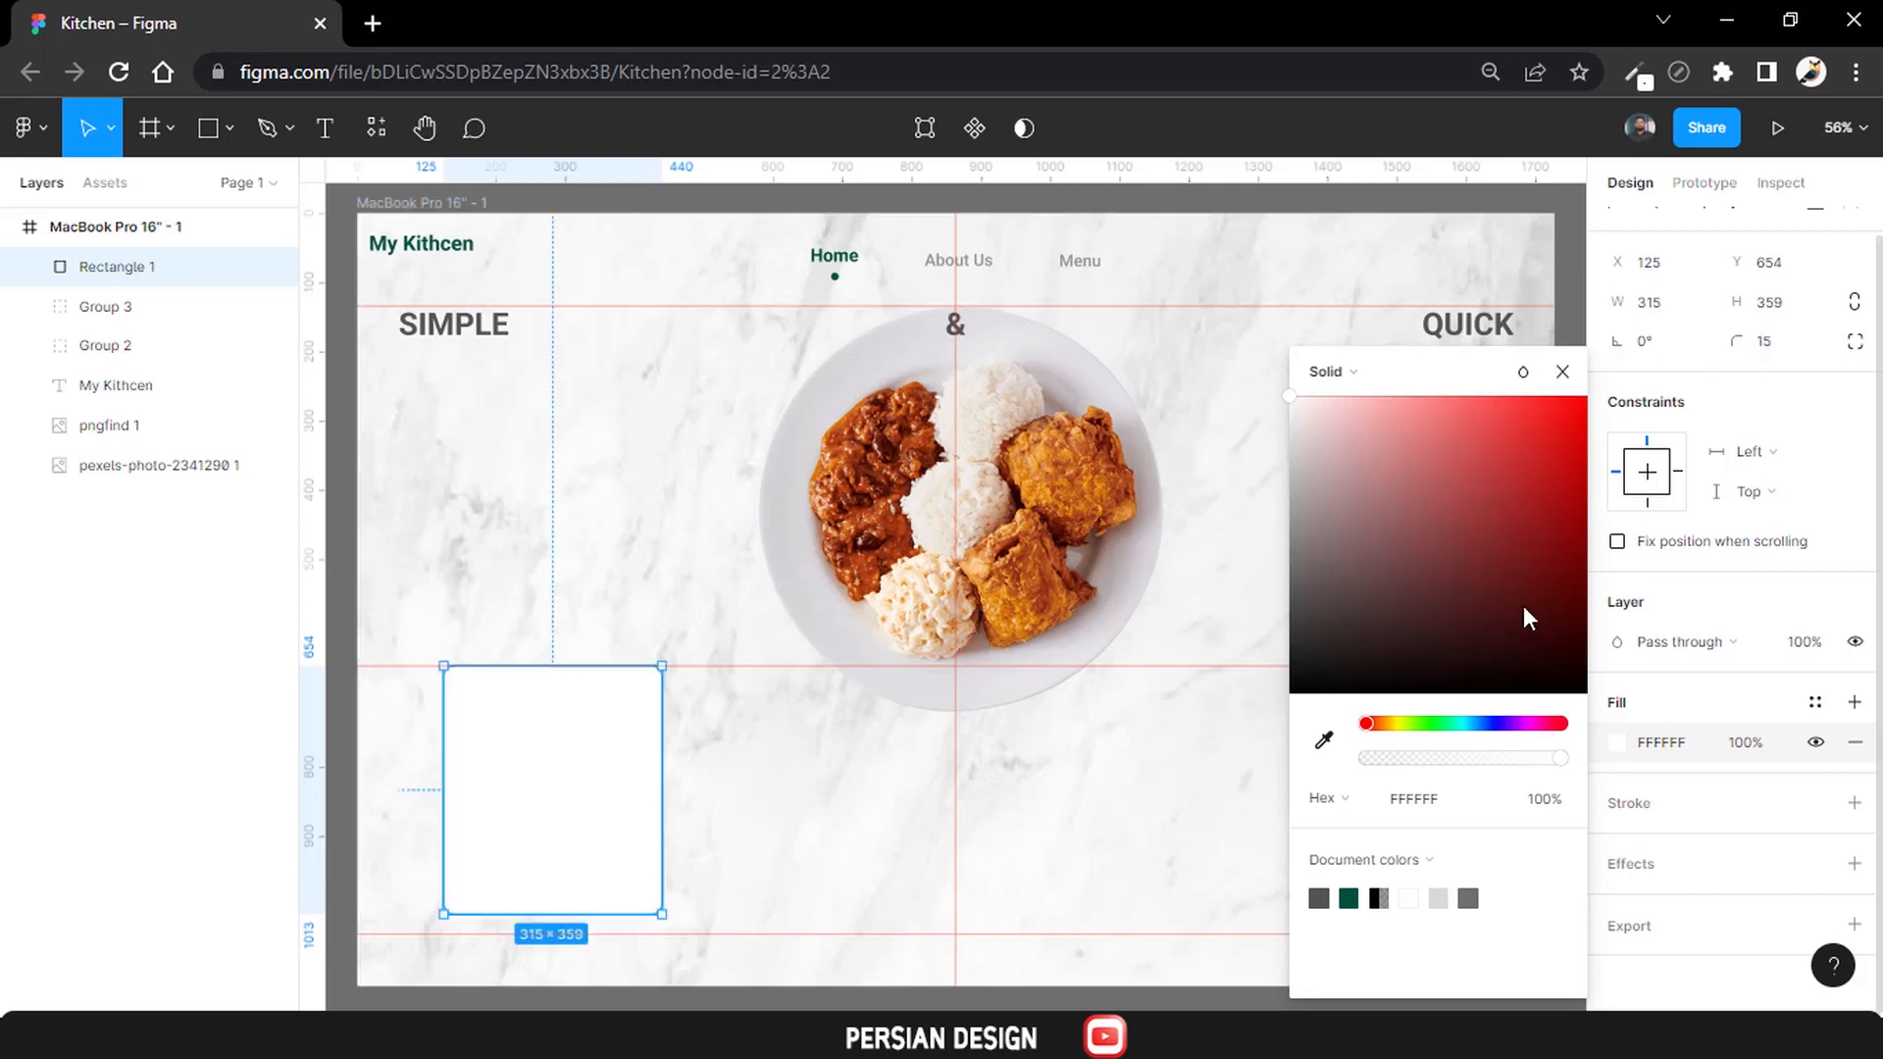
Add a drop shadow to the white card with X offset 10, Y offset 10 and blur 15.
left_click(1704, 864)
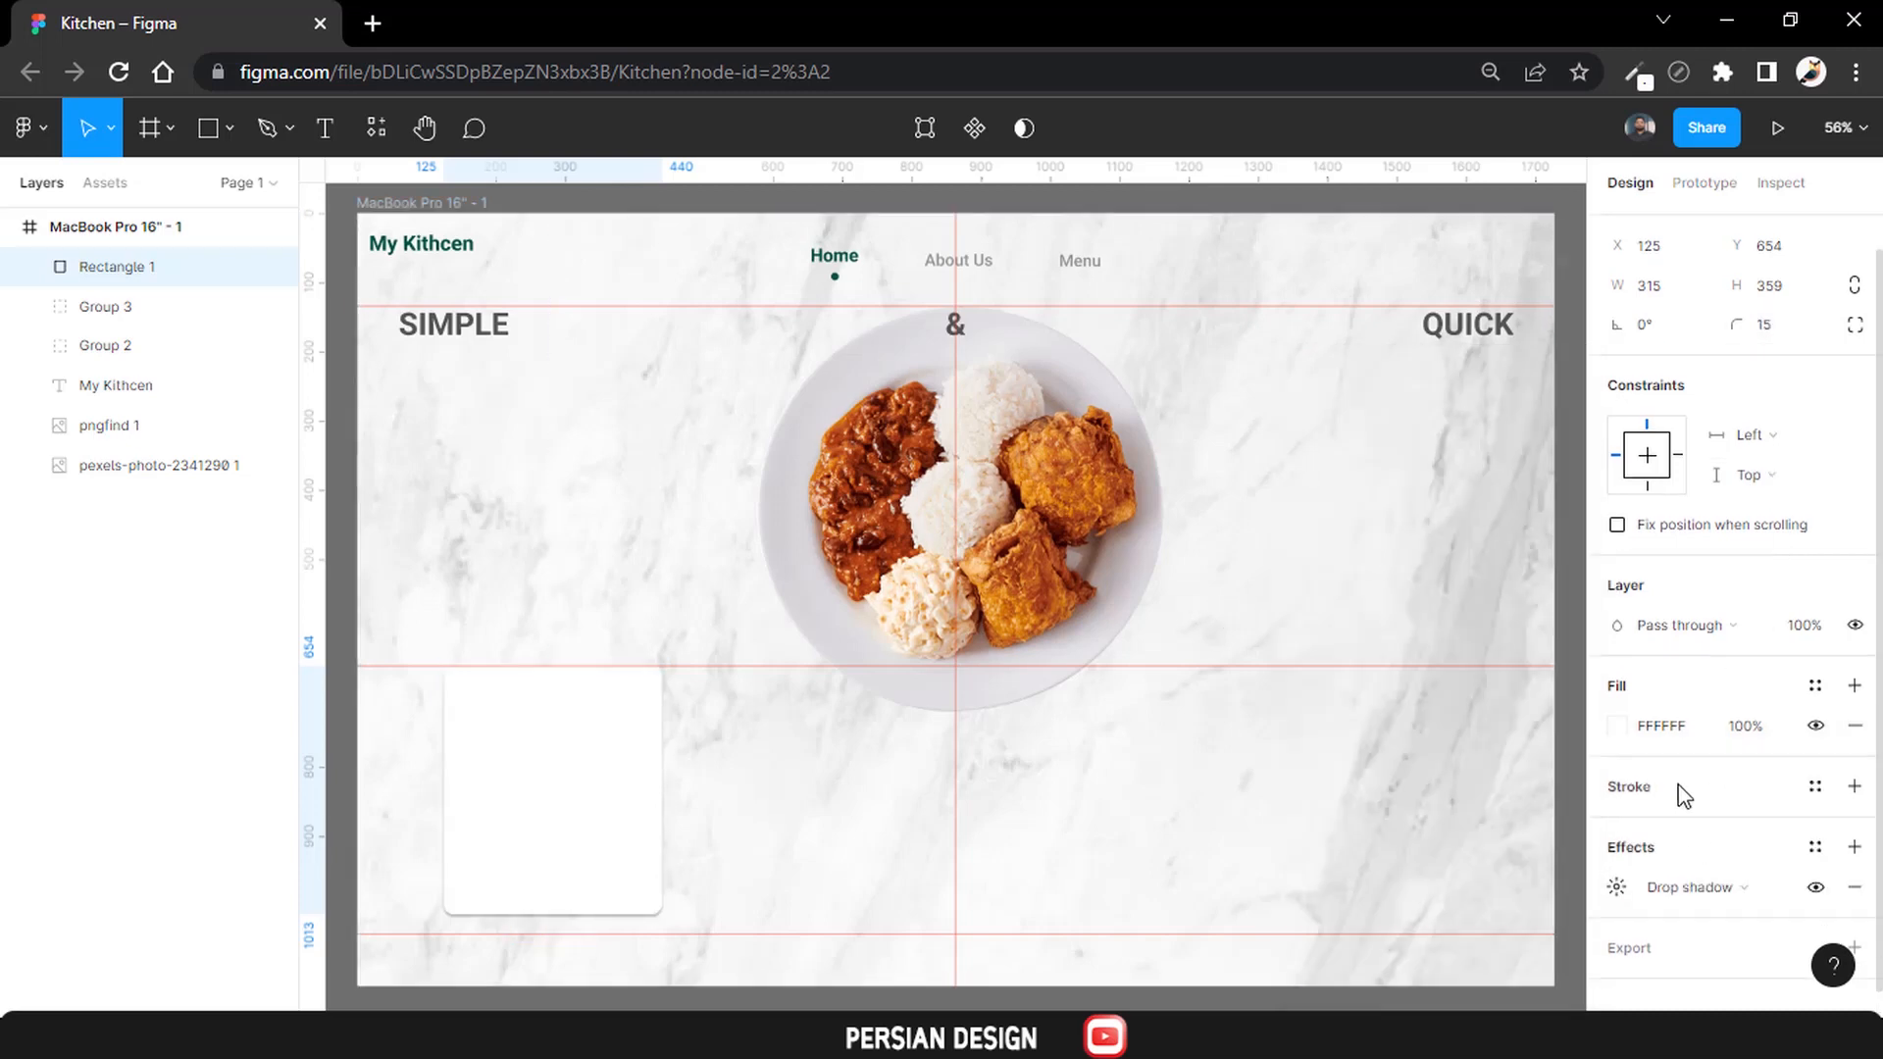
left_click(1617, 863)
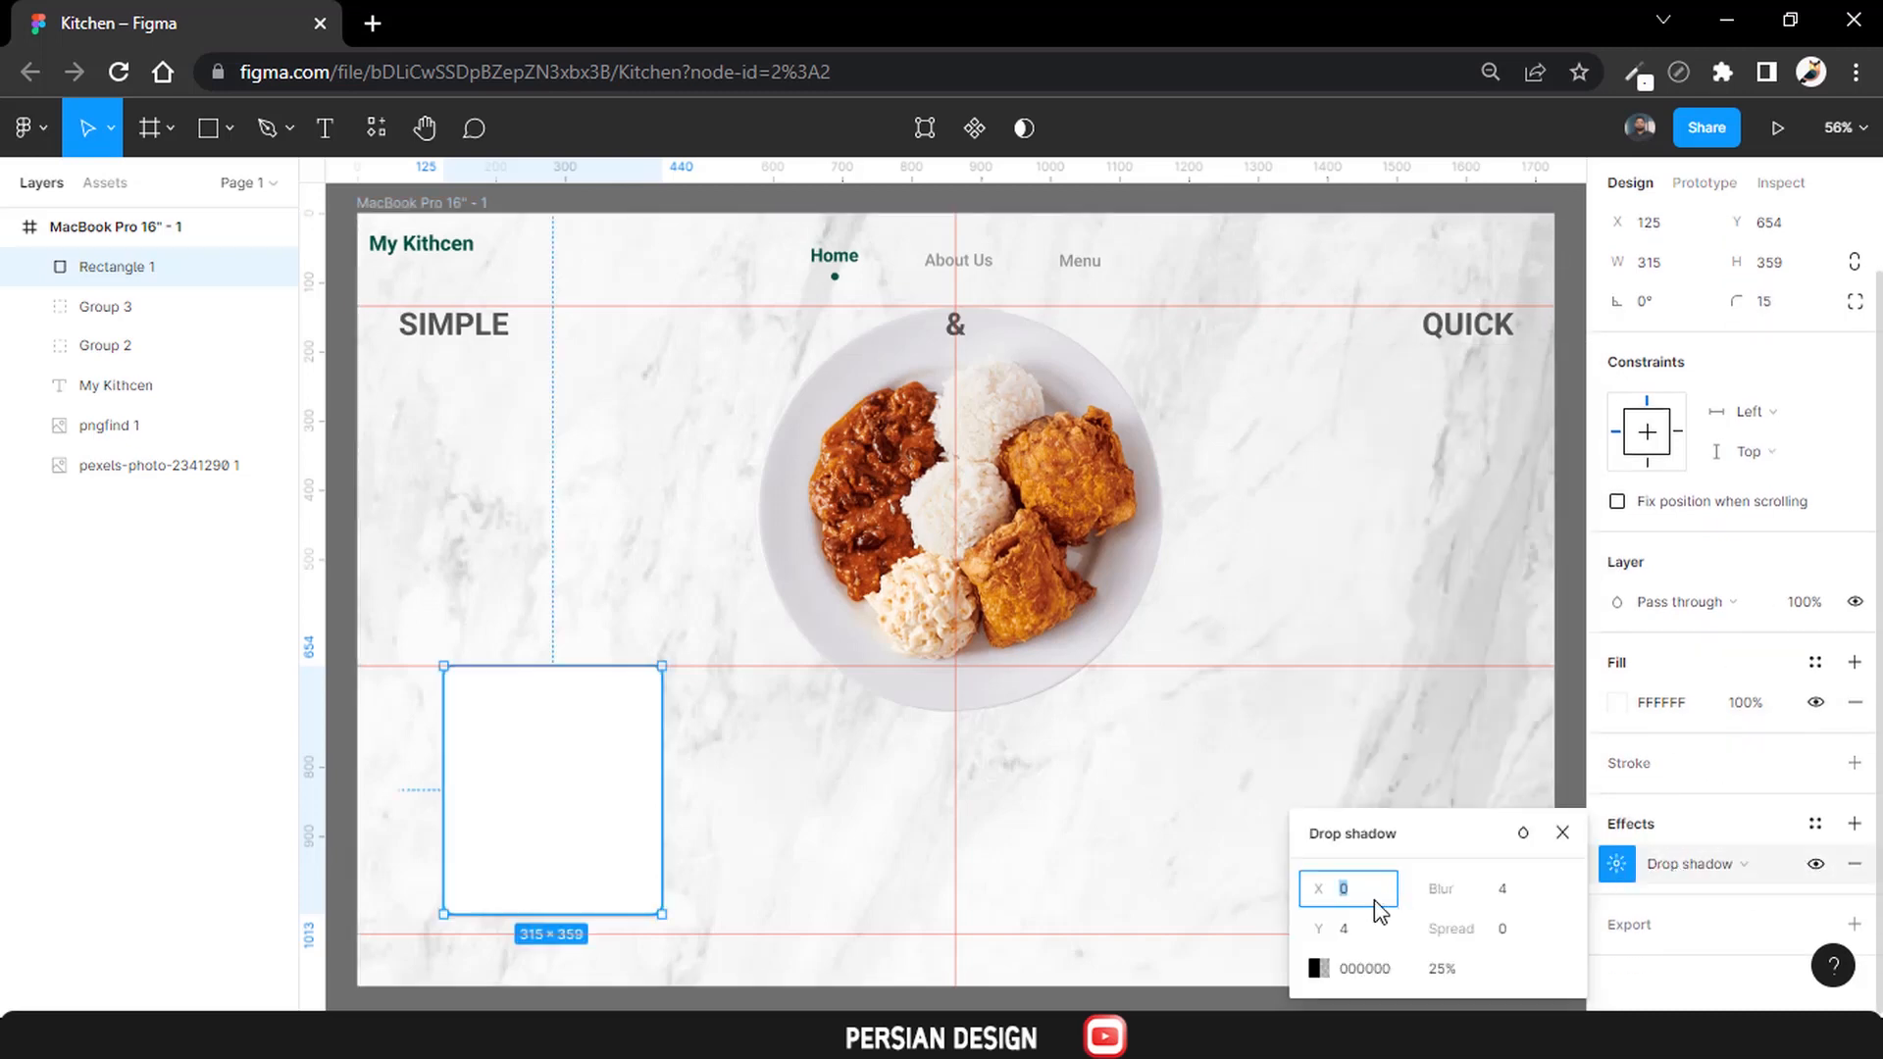
type("10")
key("Return")
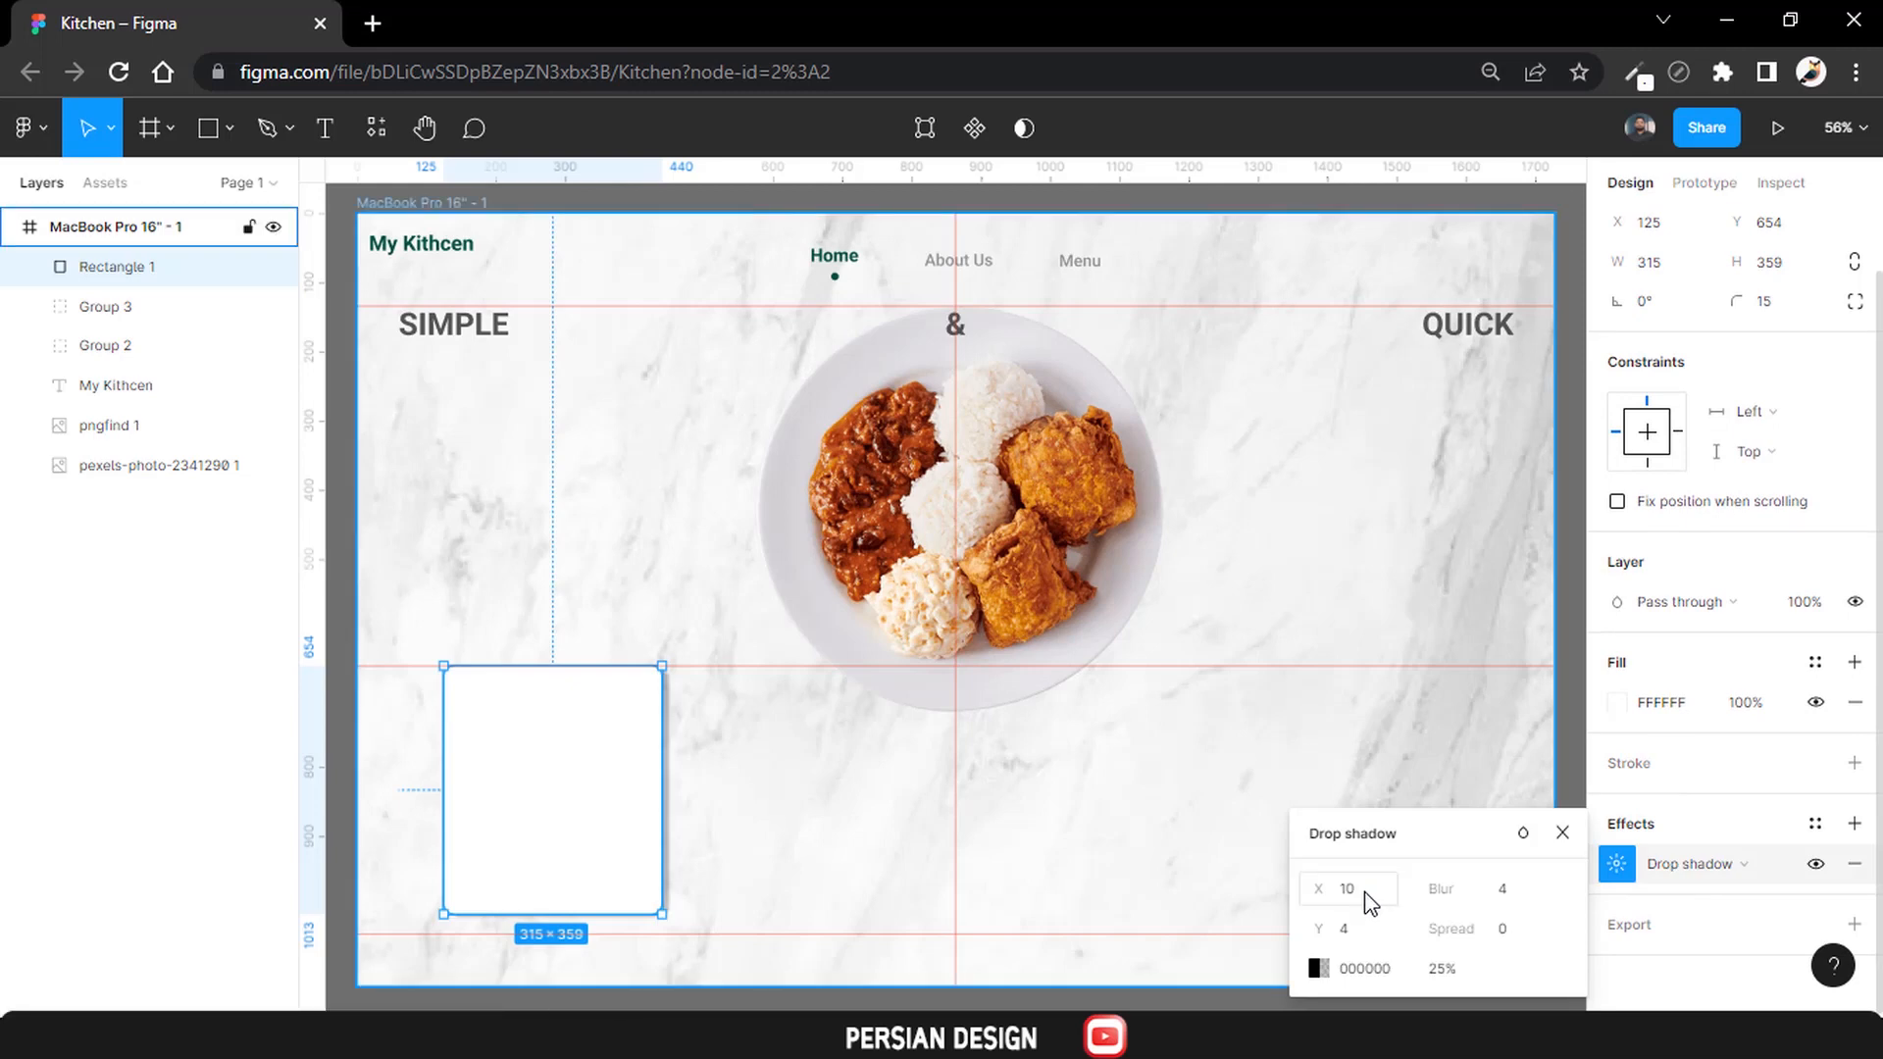
left_click(1354, 937)
type("10")
left_click(1517, 891)
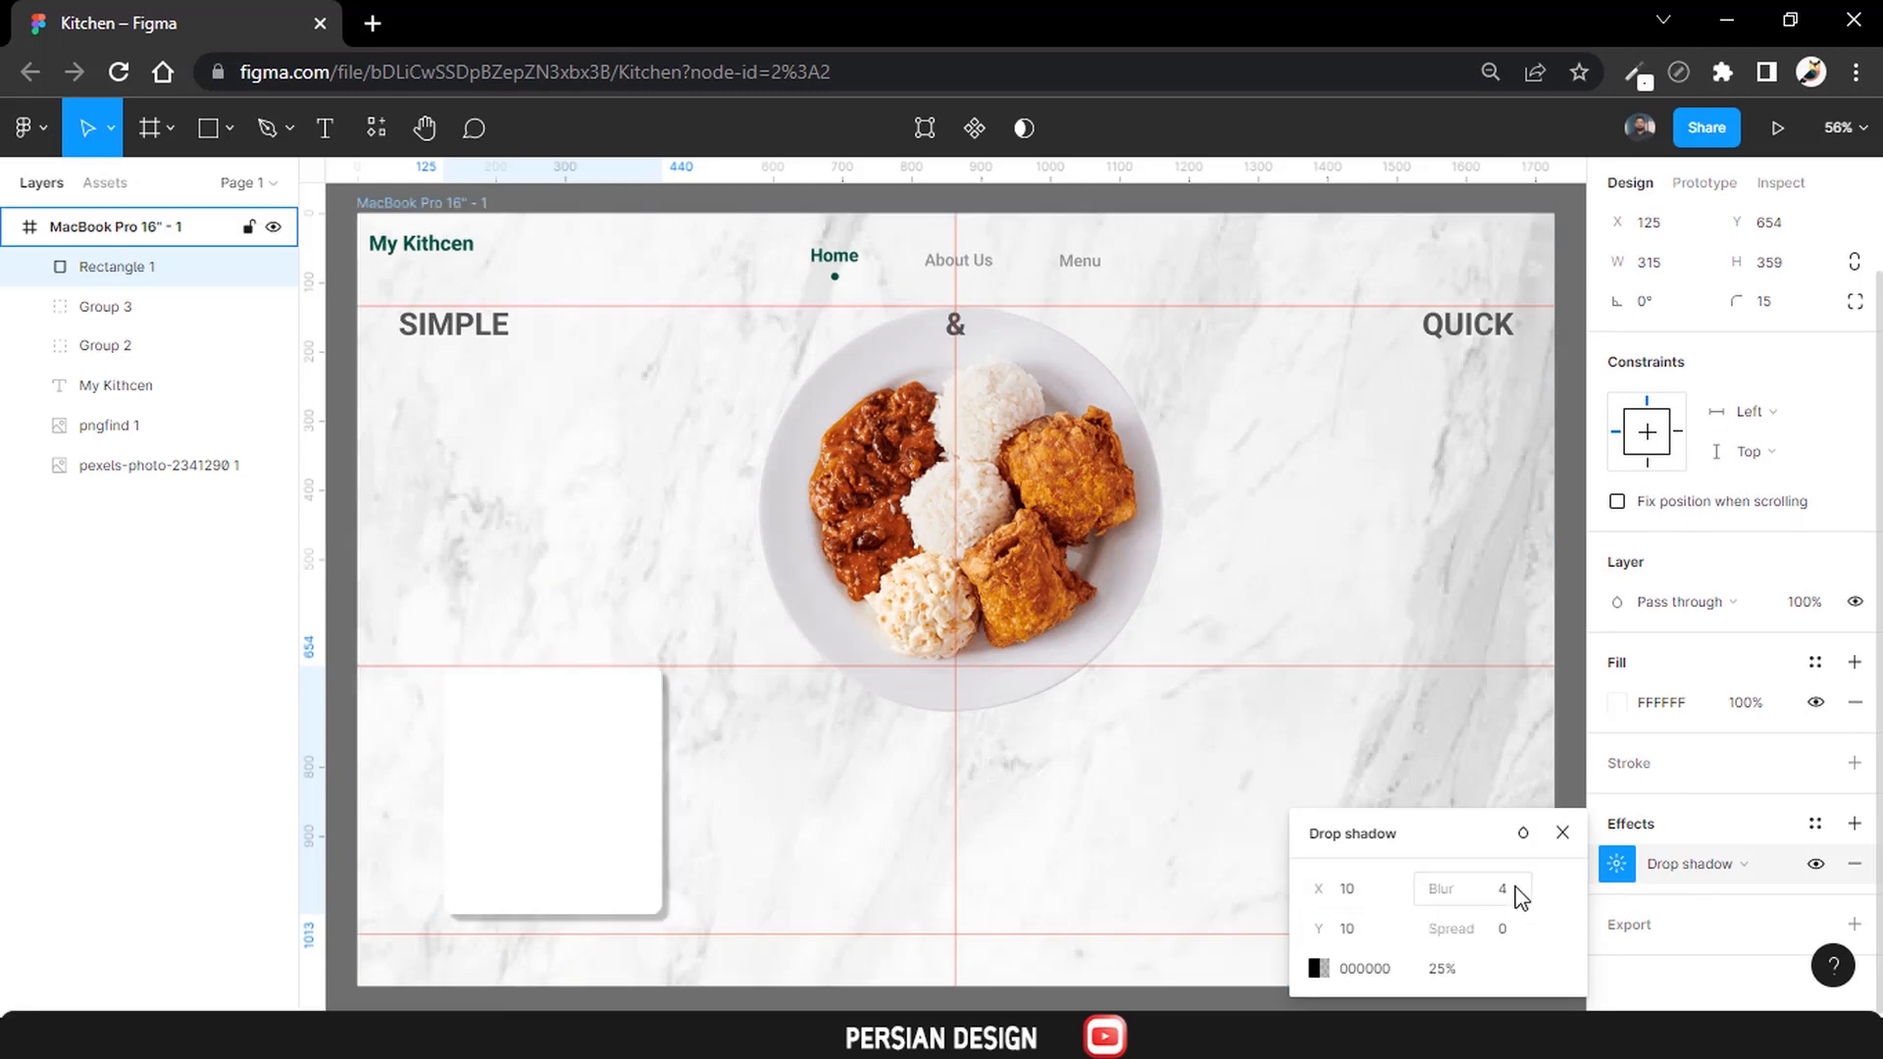
Reduce the card's drop shadow opacity to 5%.
left_click(1441, 969)
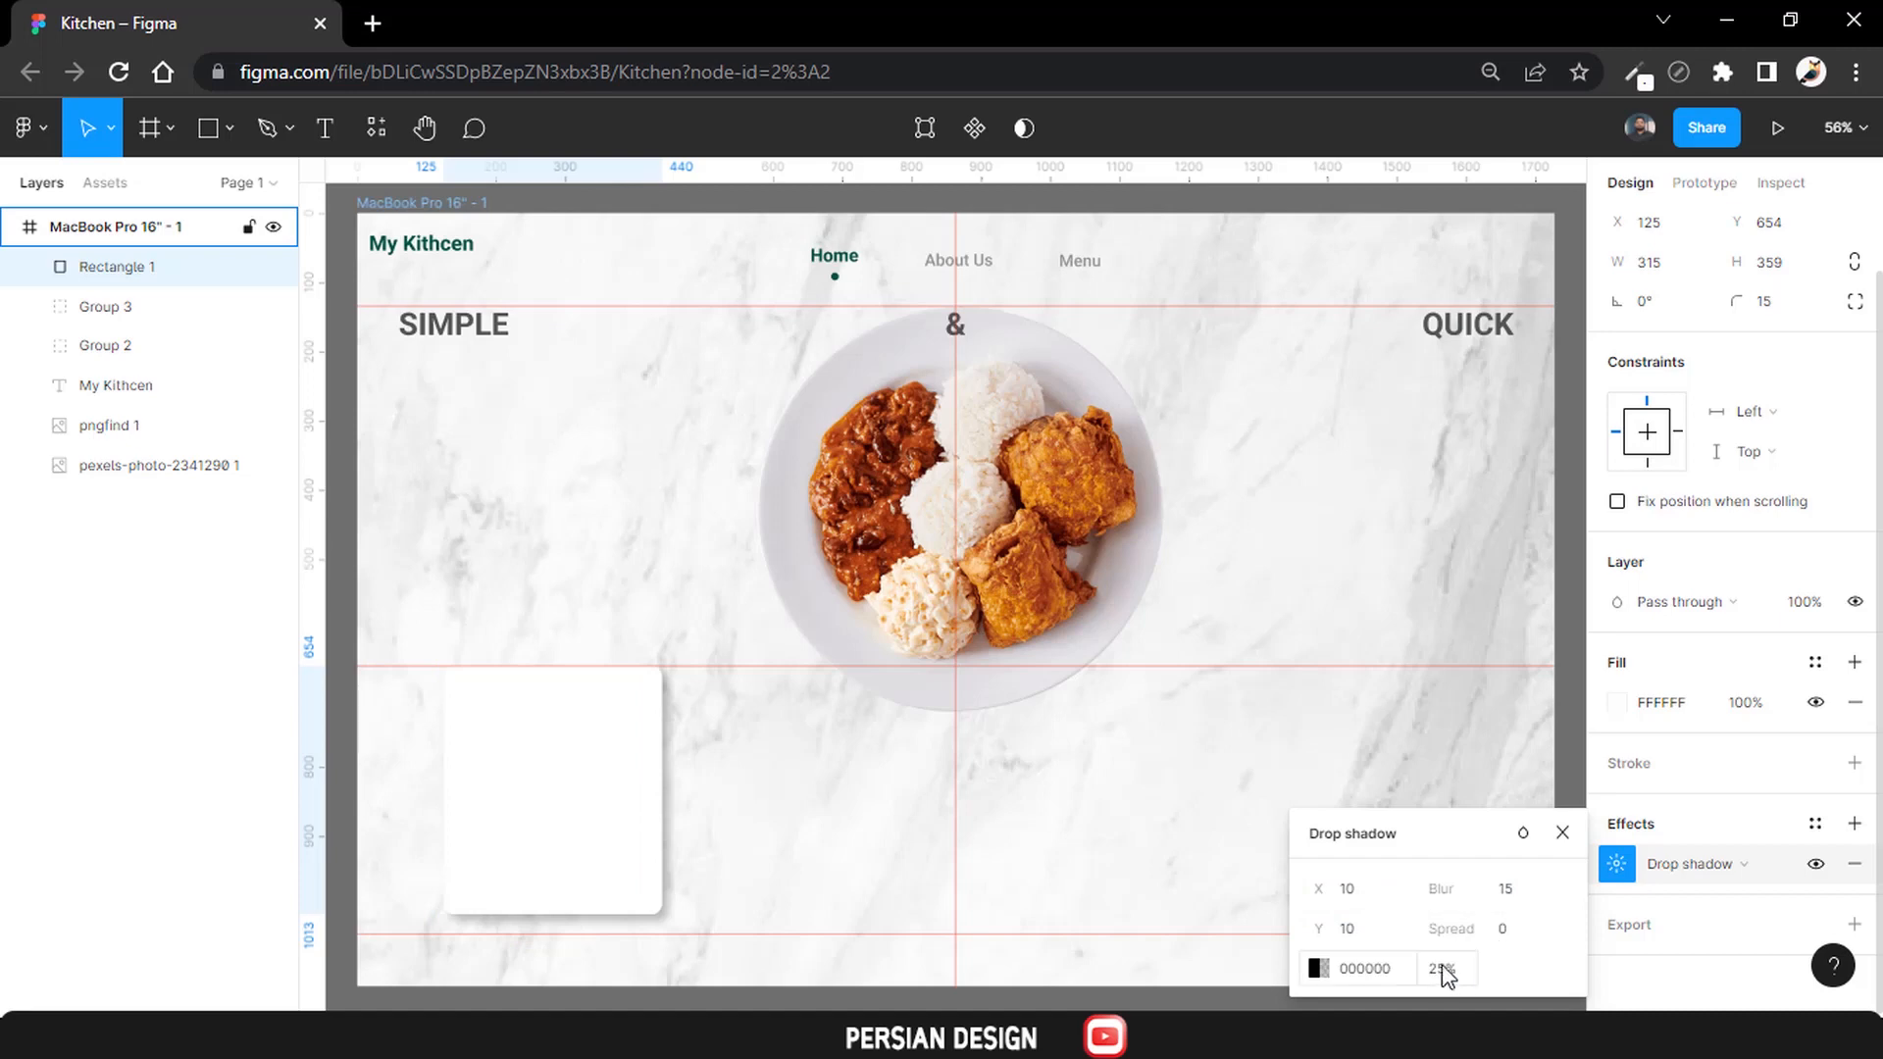
type("15")
key("Return")
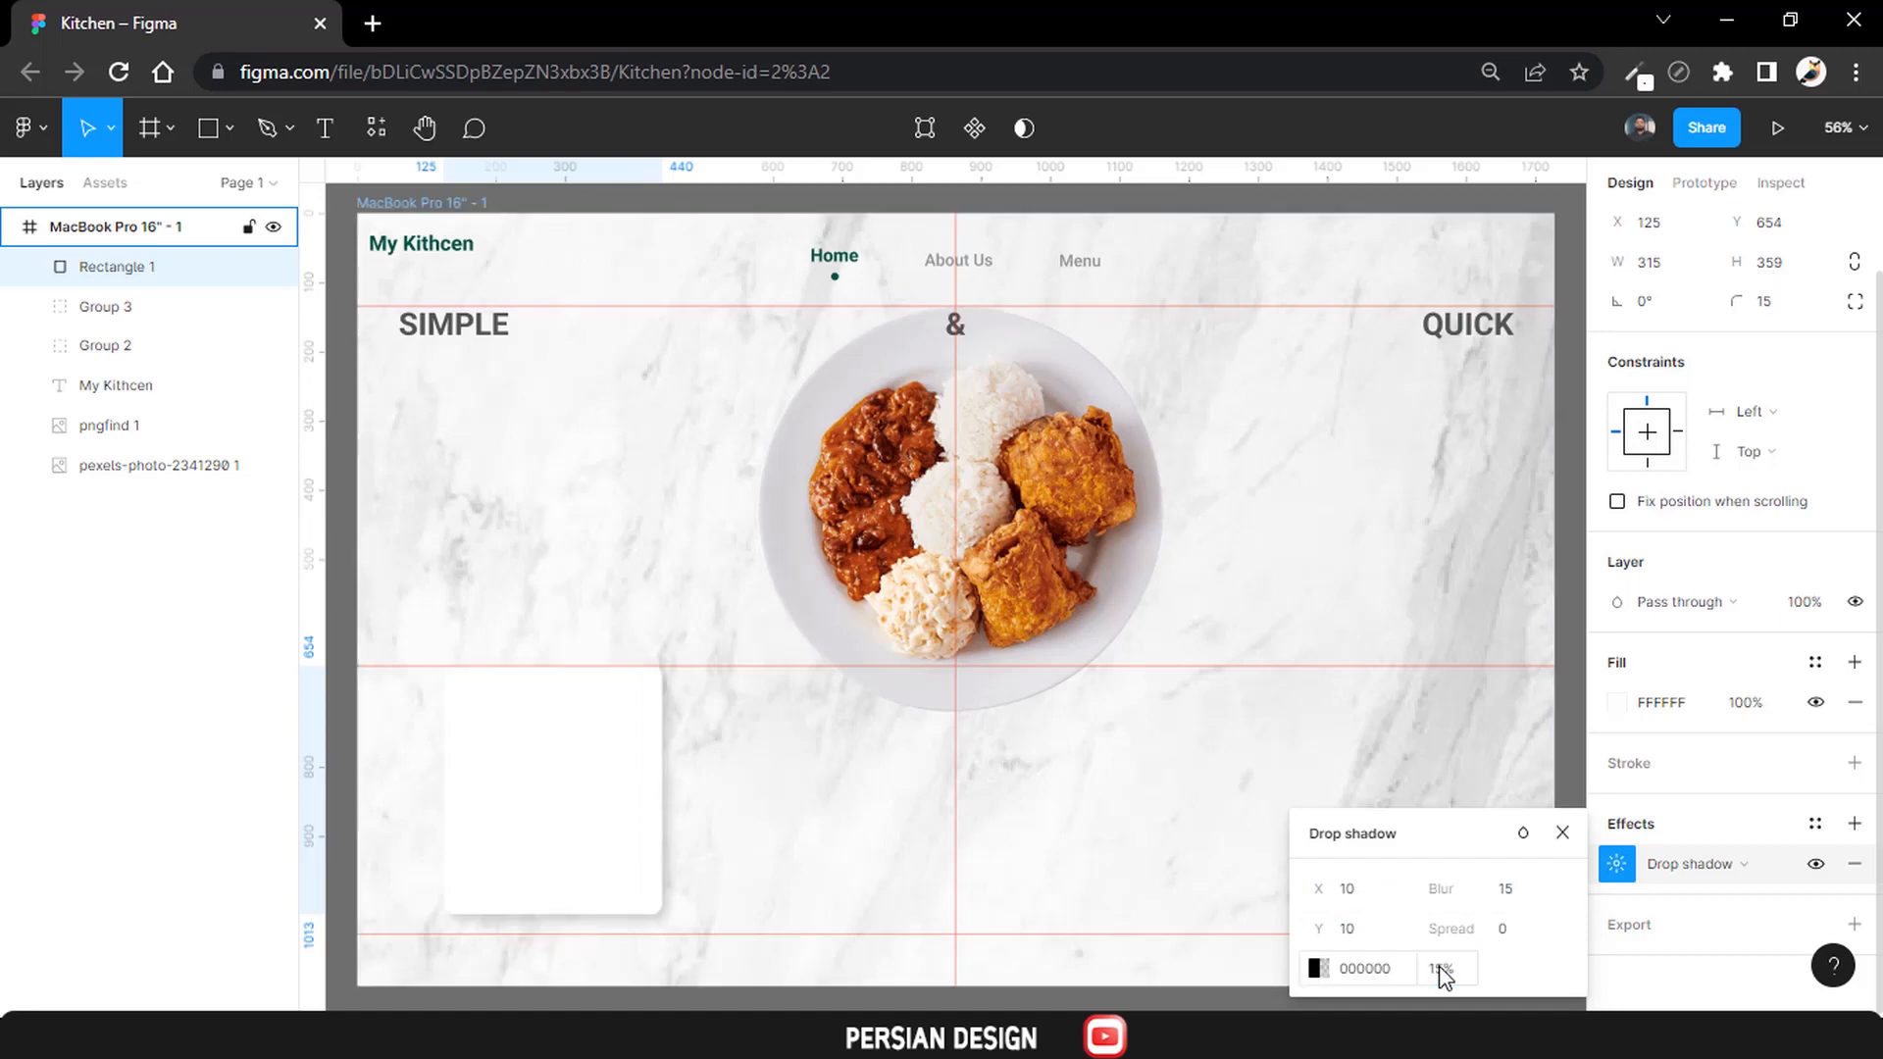
left_click(1441, 969)
type("10")
key("Return")
left_click(1442, 969)
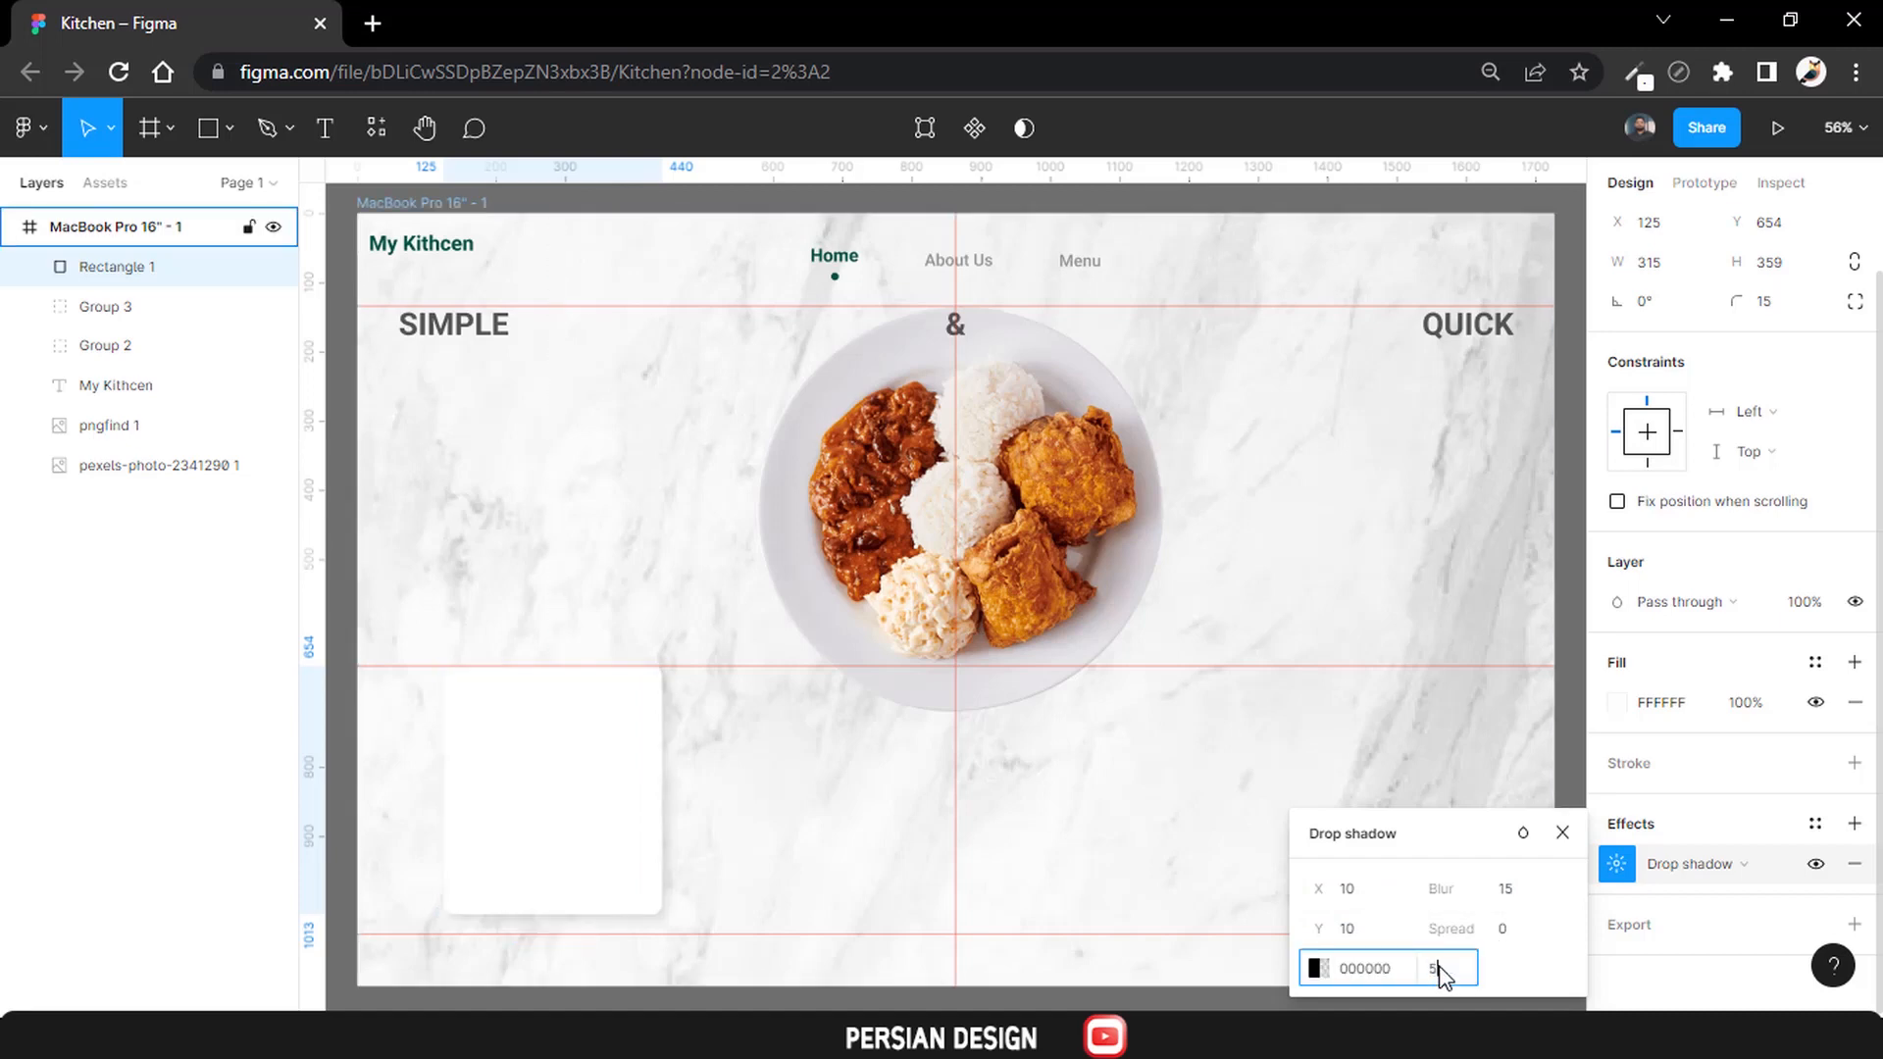
type("5")
key("Return")
Set the card shadow's X offset to 15 and move the card down to about Y 683, resting on the lowest guide.
left_click(1616, 866)
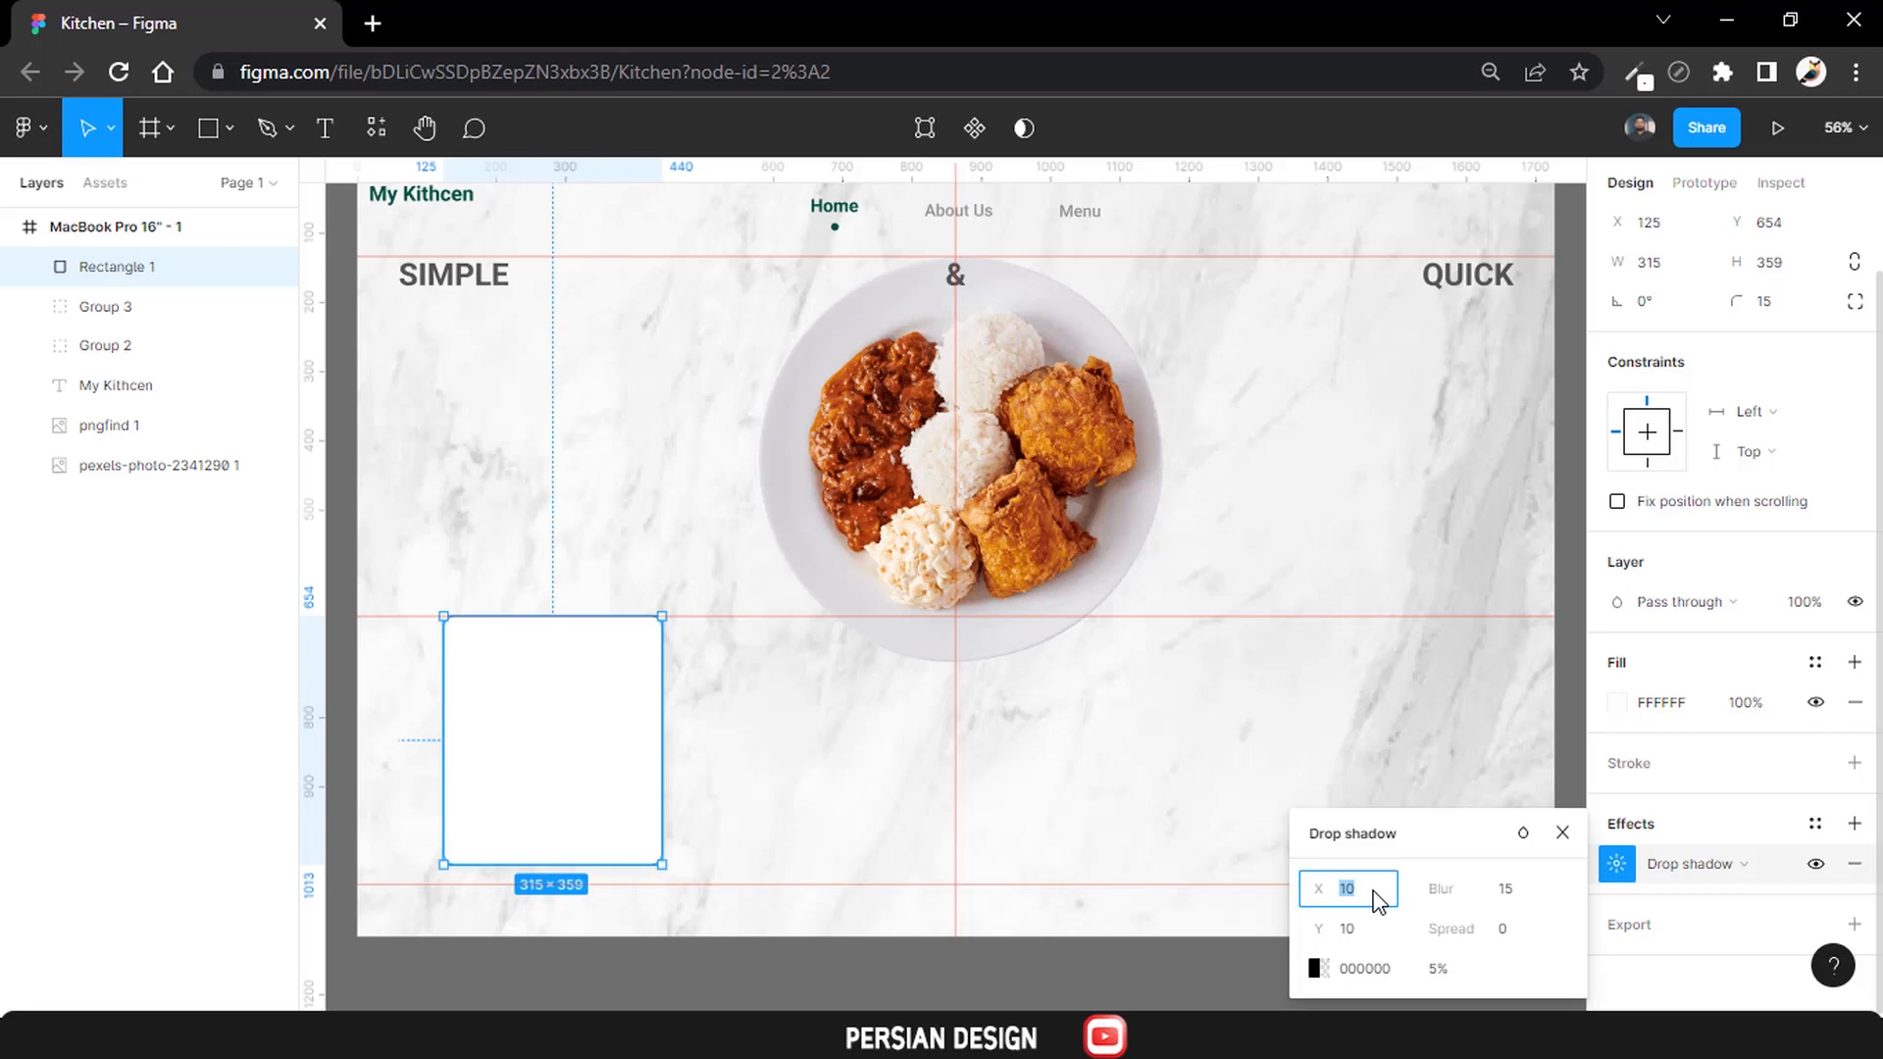
type("15")
key("Return")
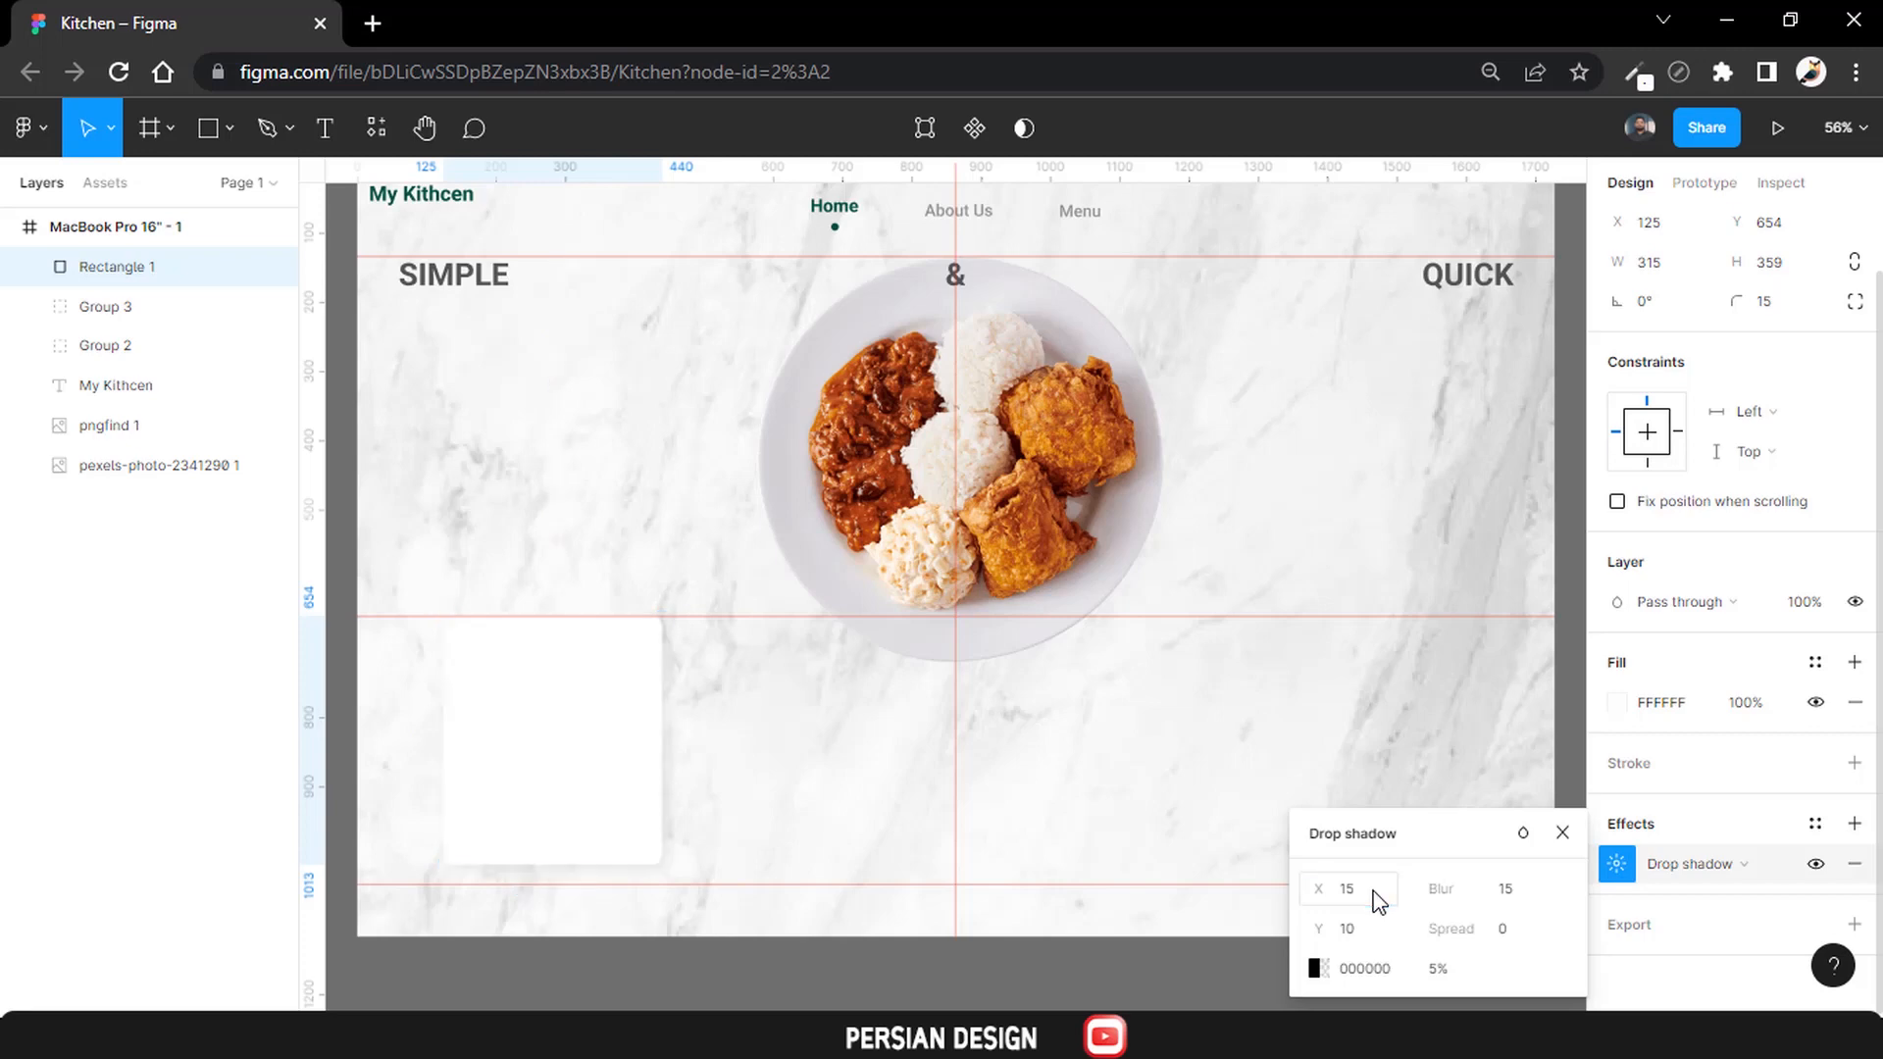
left_click(1039, 461)
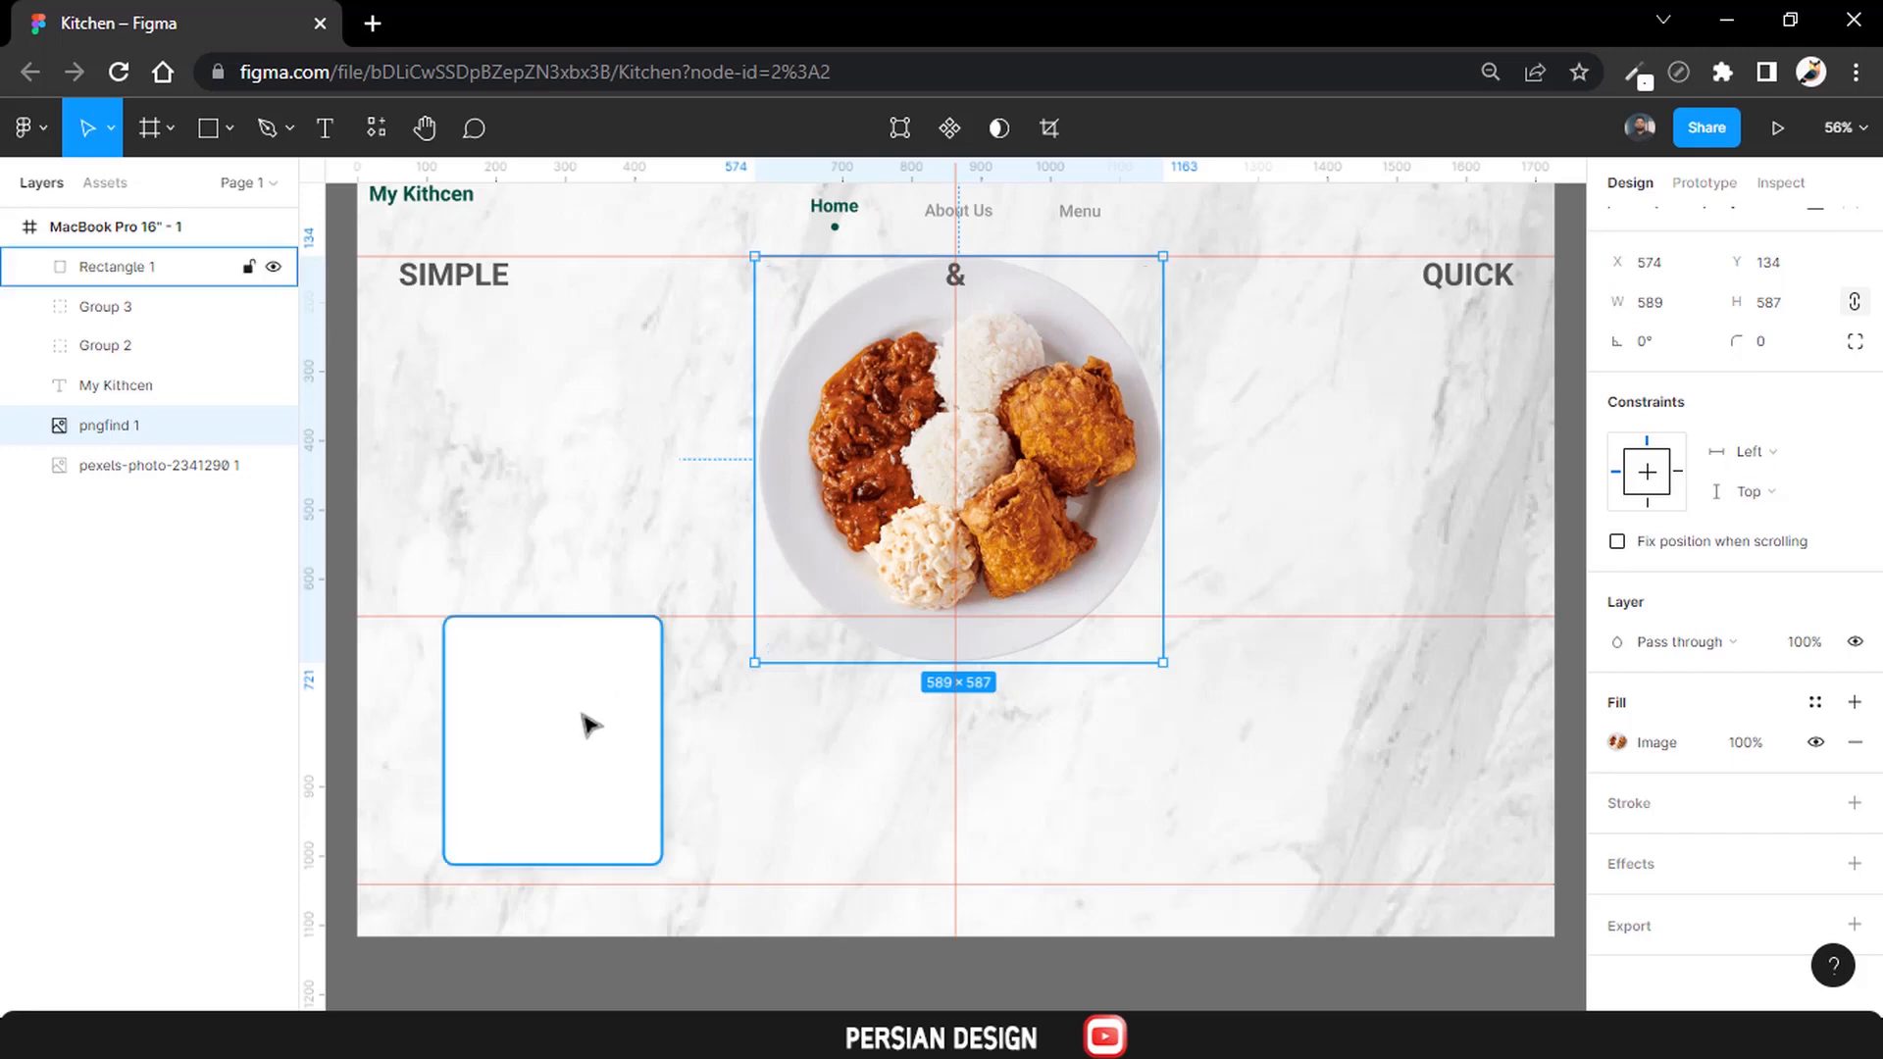
left_click_drag(581, 719, 579, 739)
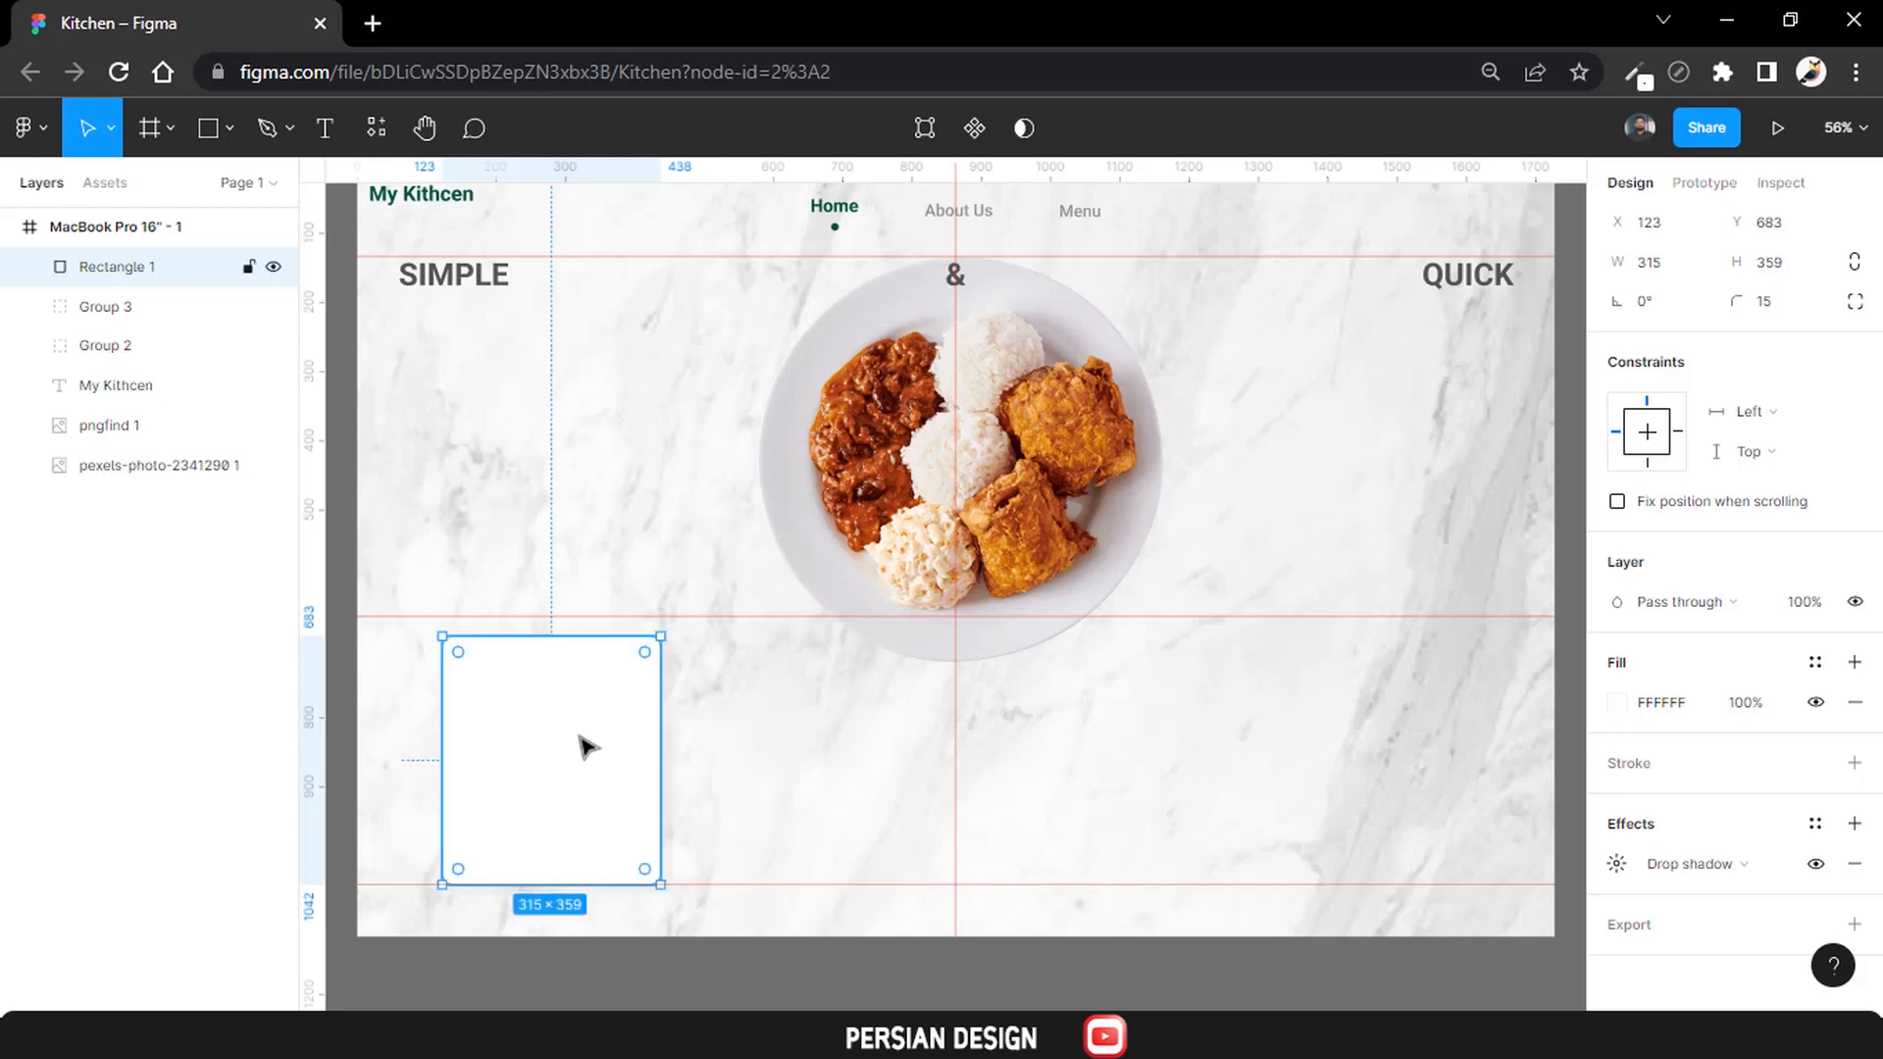
Add the salmon salad plate image, scale it to about 247 × 246 over the card's upper edge, and center it horizontally with the card.
left_click(652, 590)
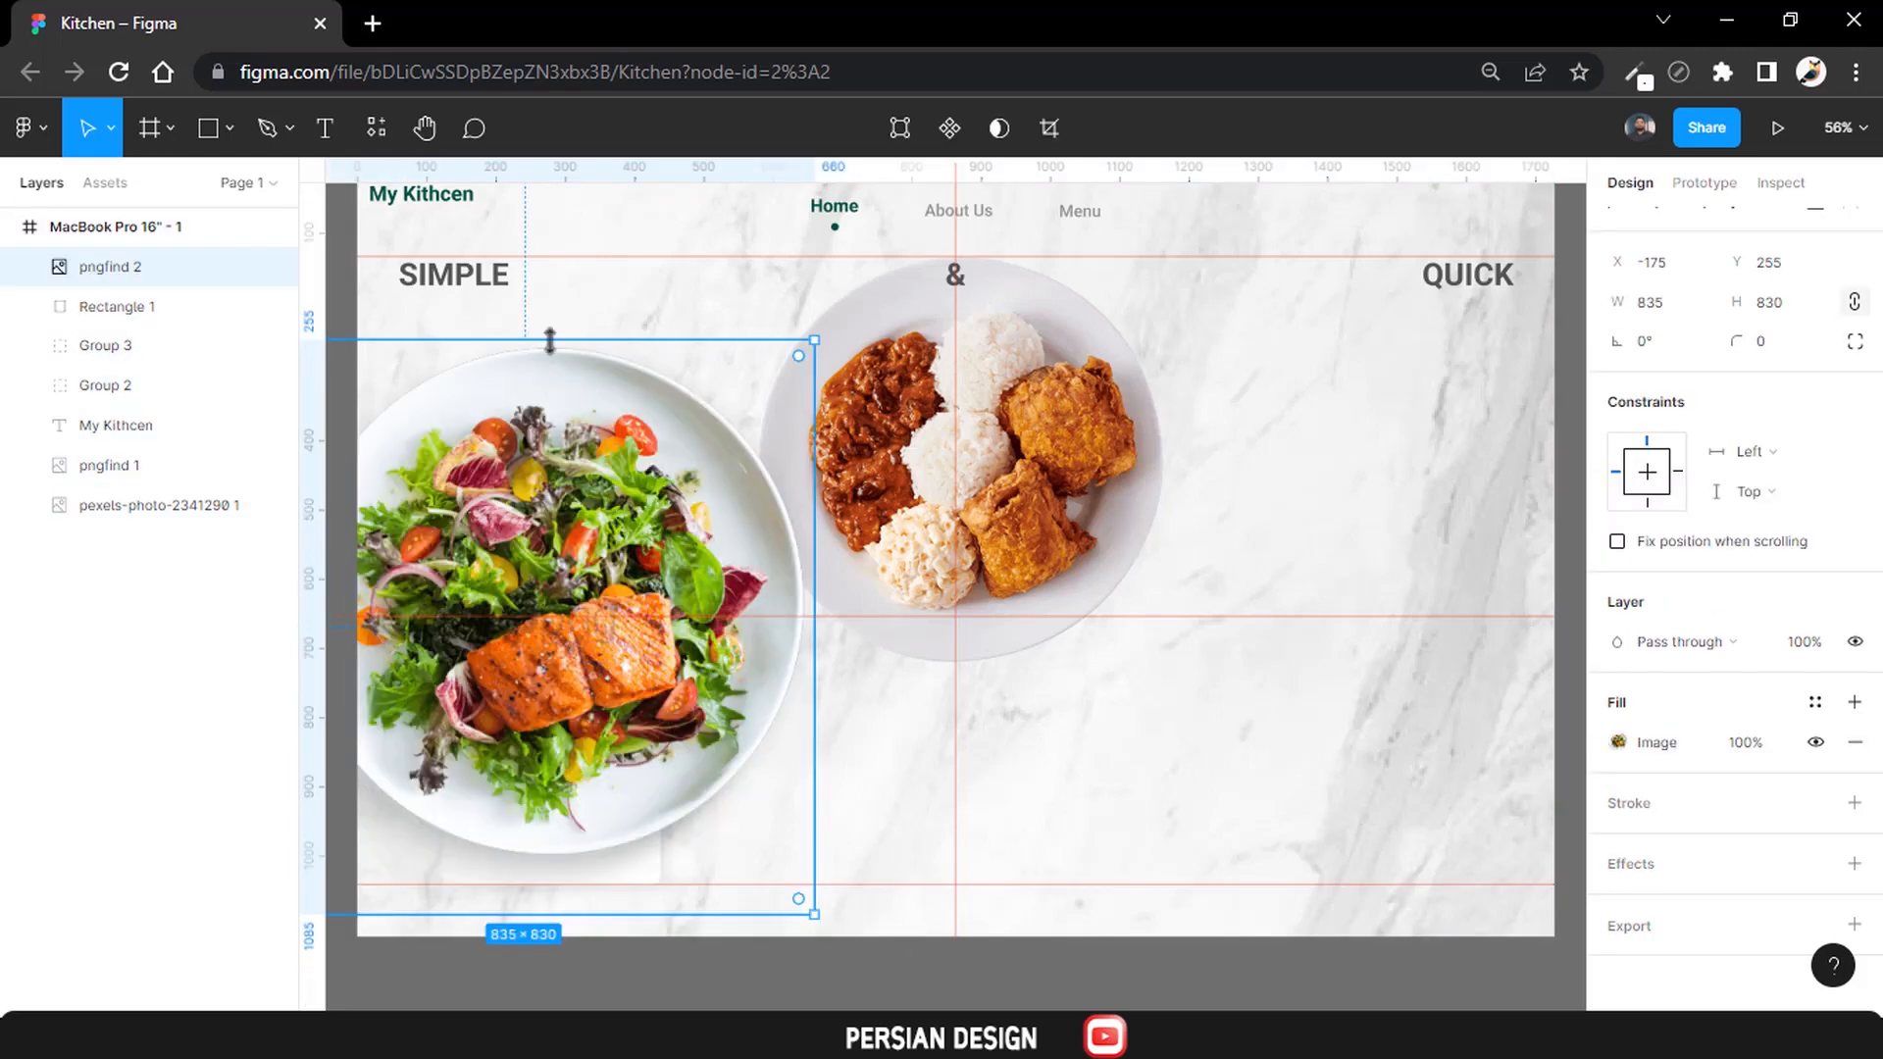
left_click_drag(550, 339, 557, 606)
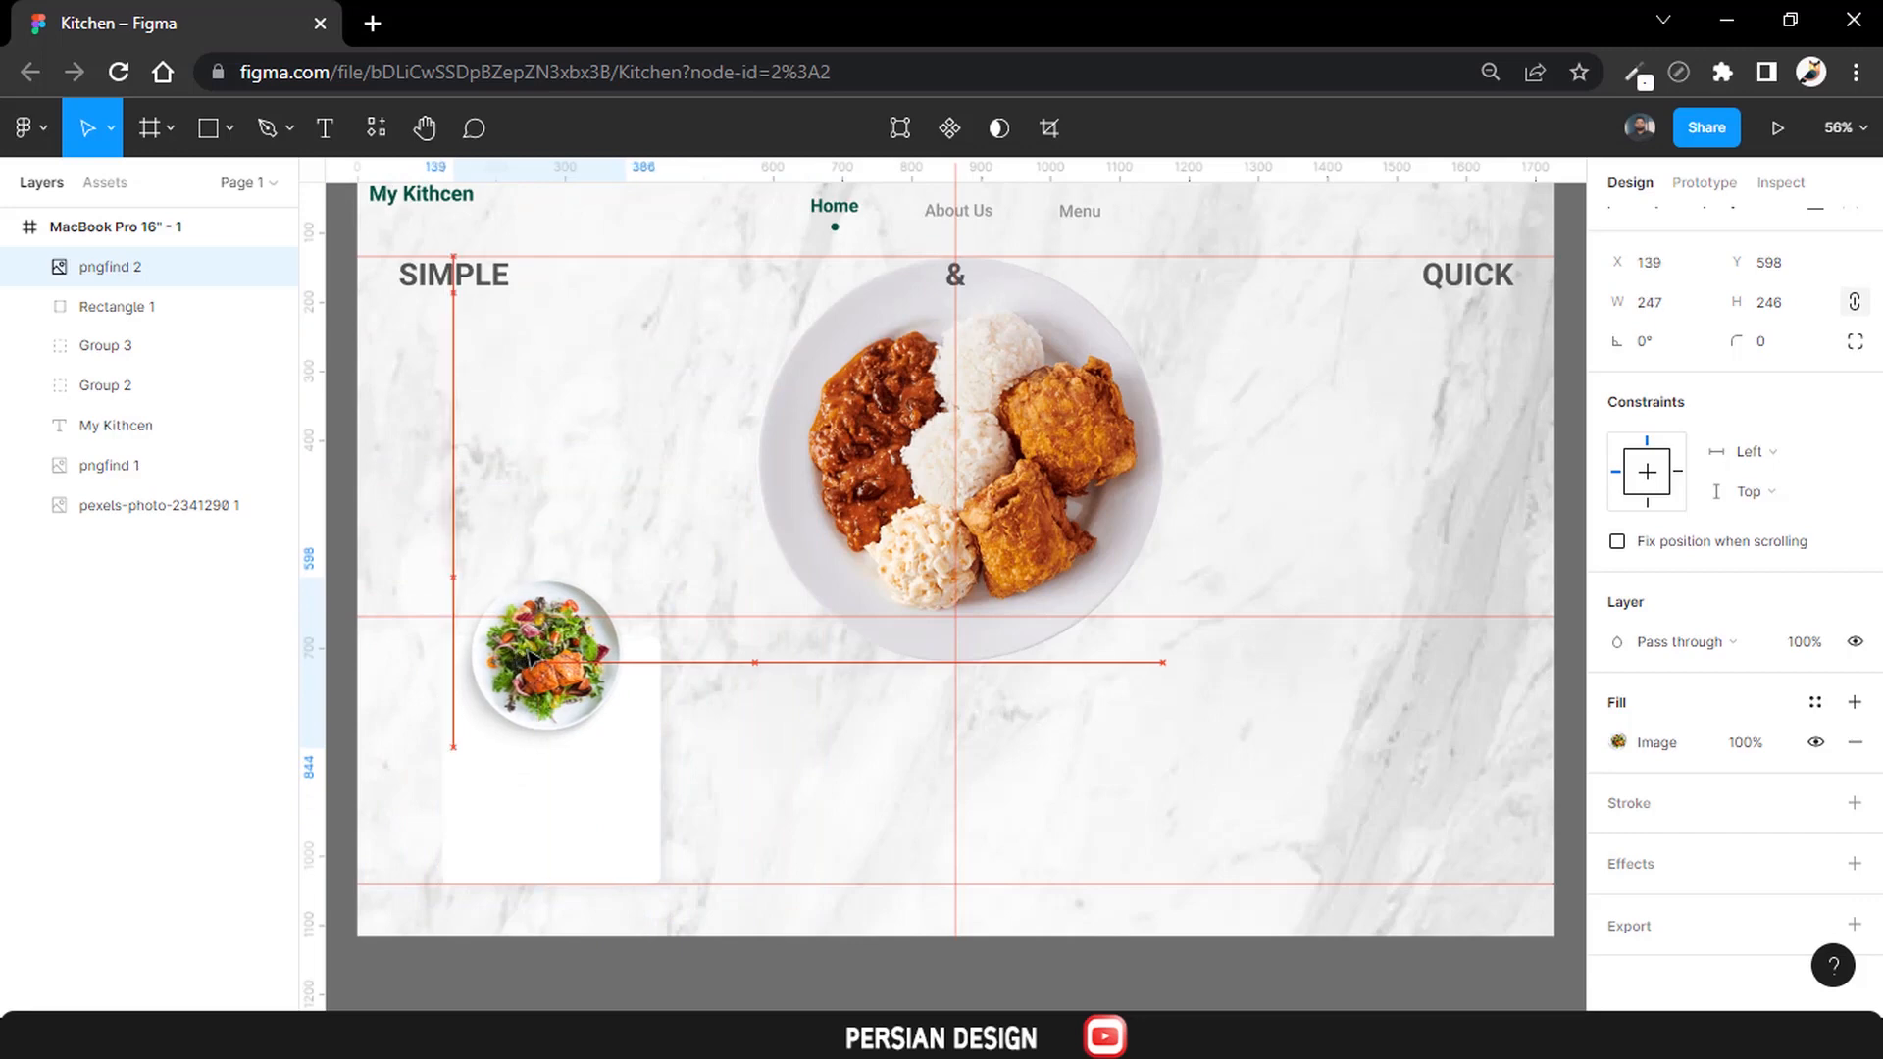
left_click(546, 756, "shift")
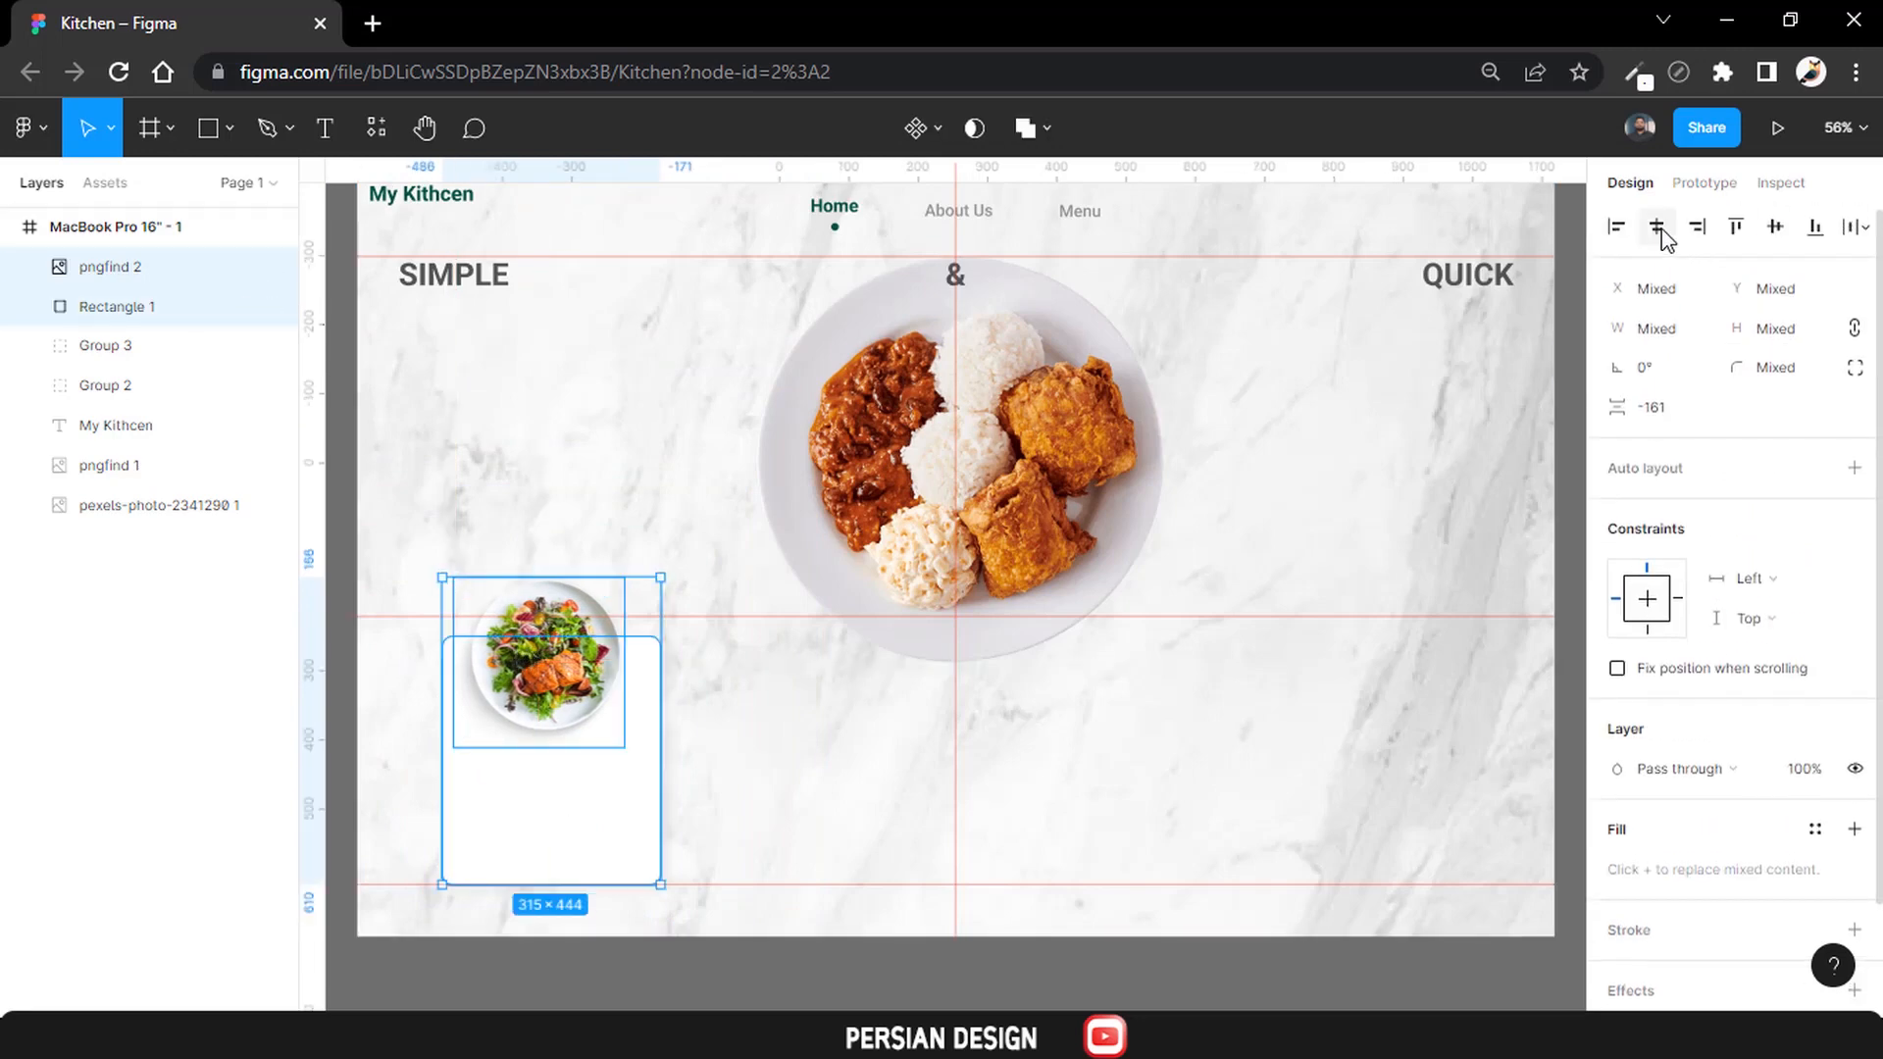
left_click(1656, 226)
left_click(588, 476)
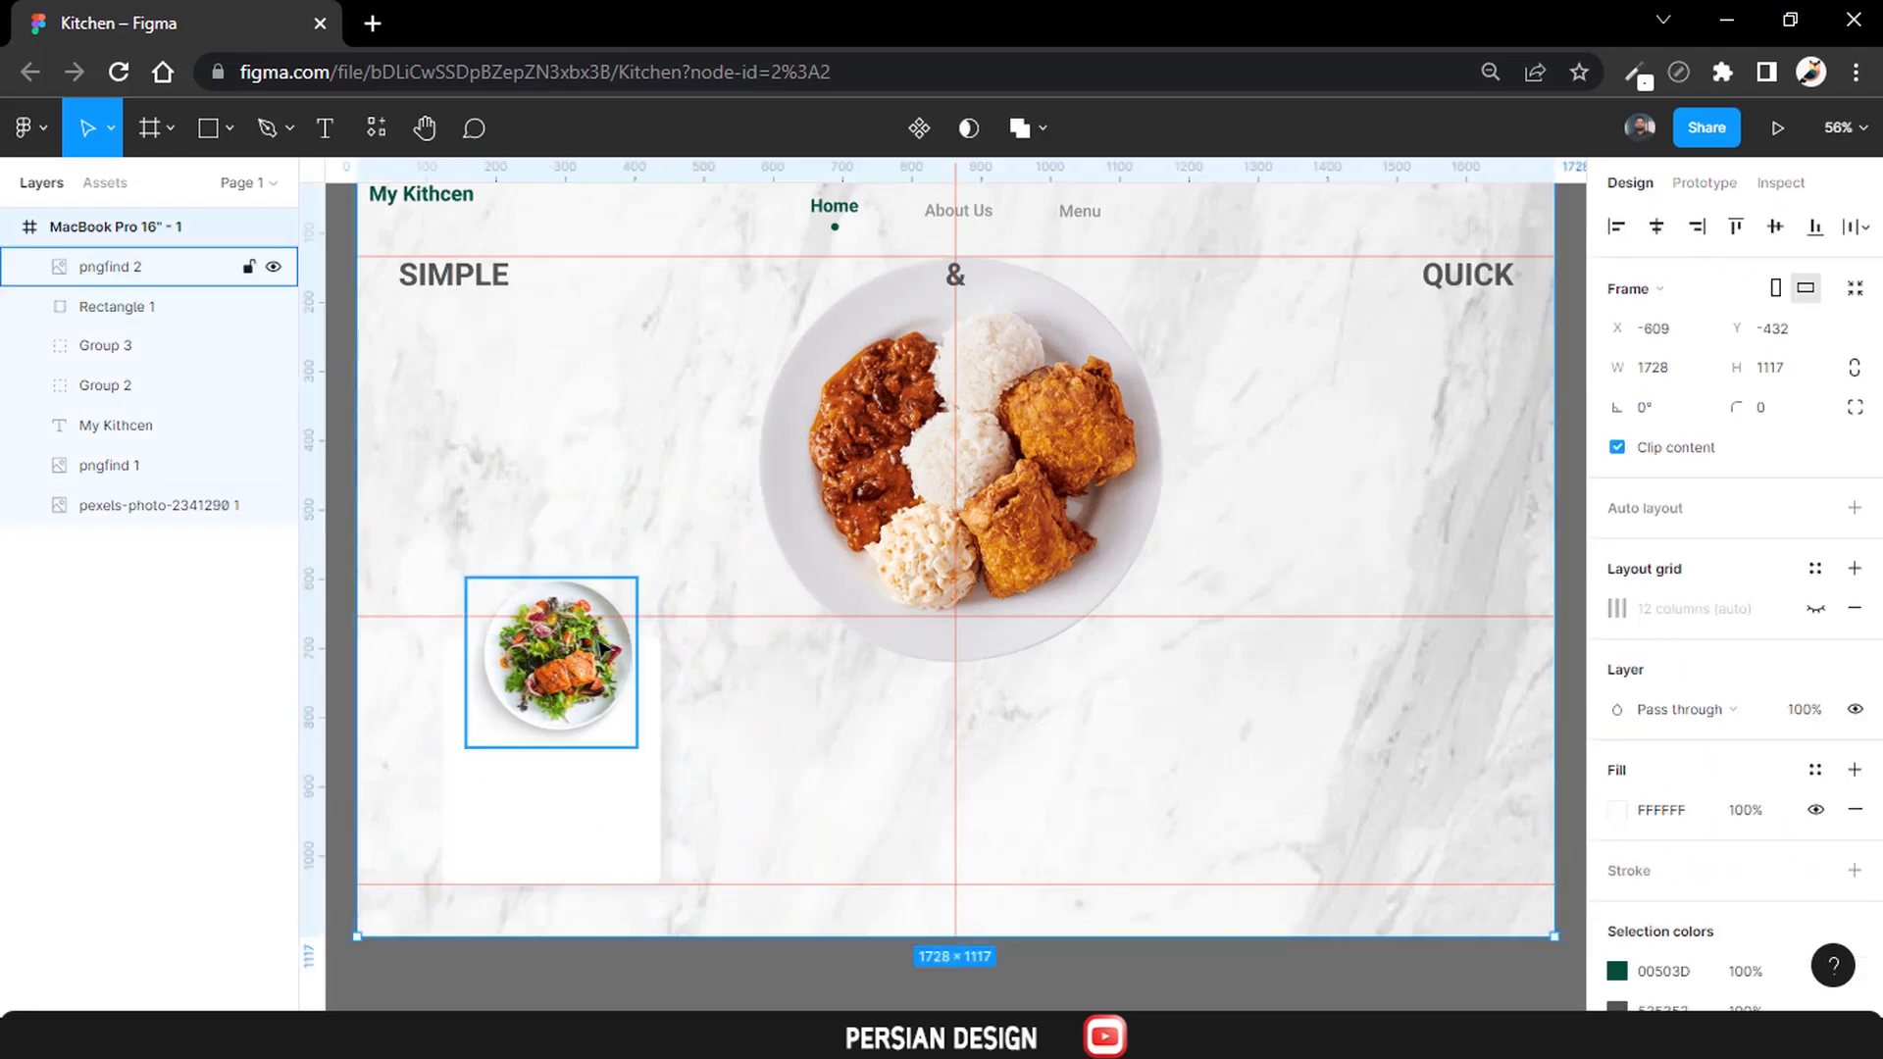
Nudge the salad plate image left to X 151.
left_click(554, 657)
key("Left")
key("Left")
key("Left")
key("Left")
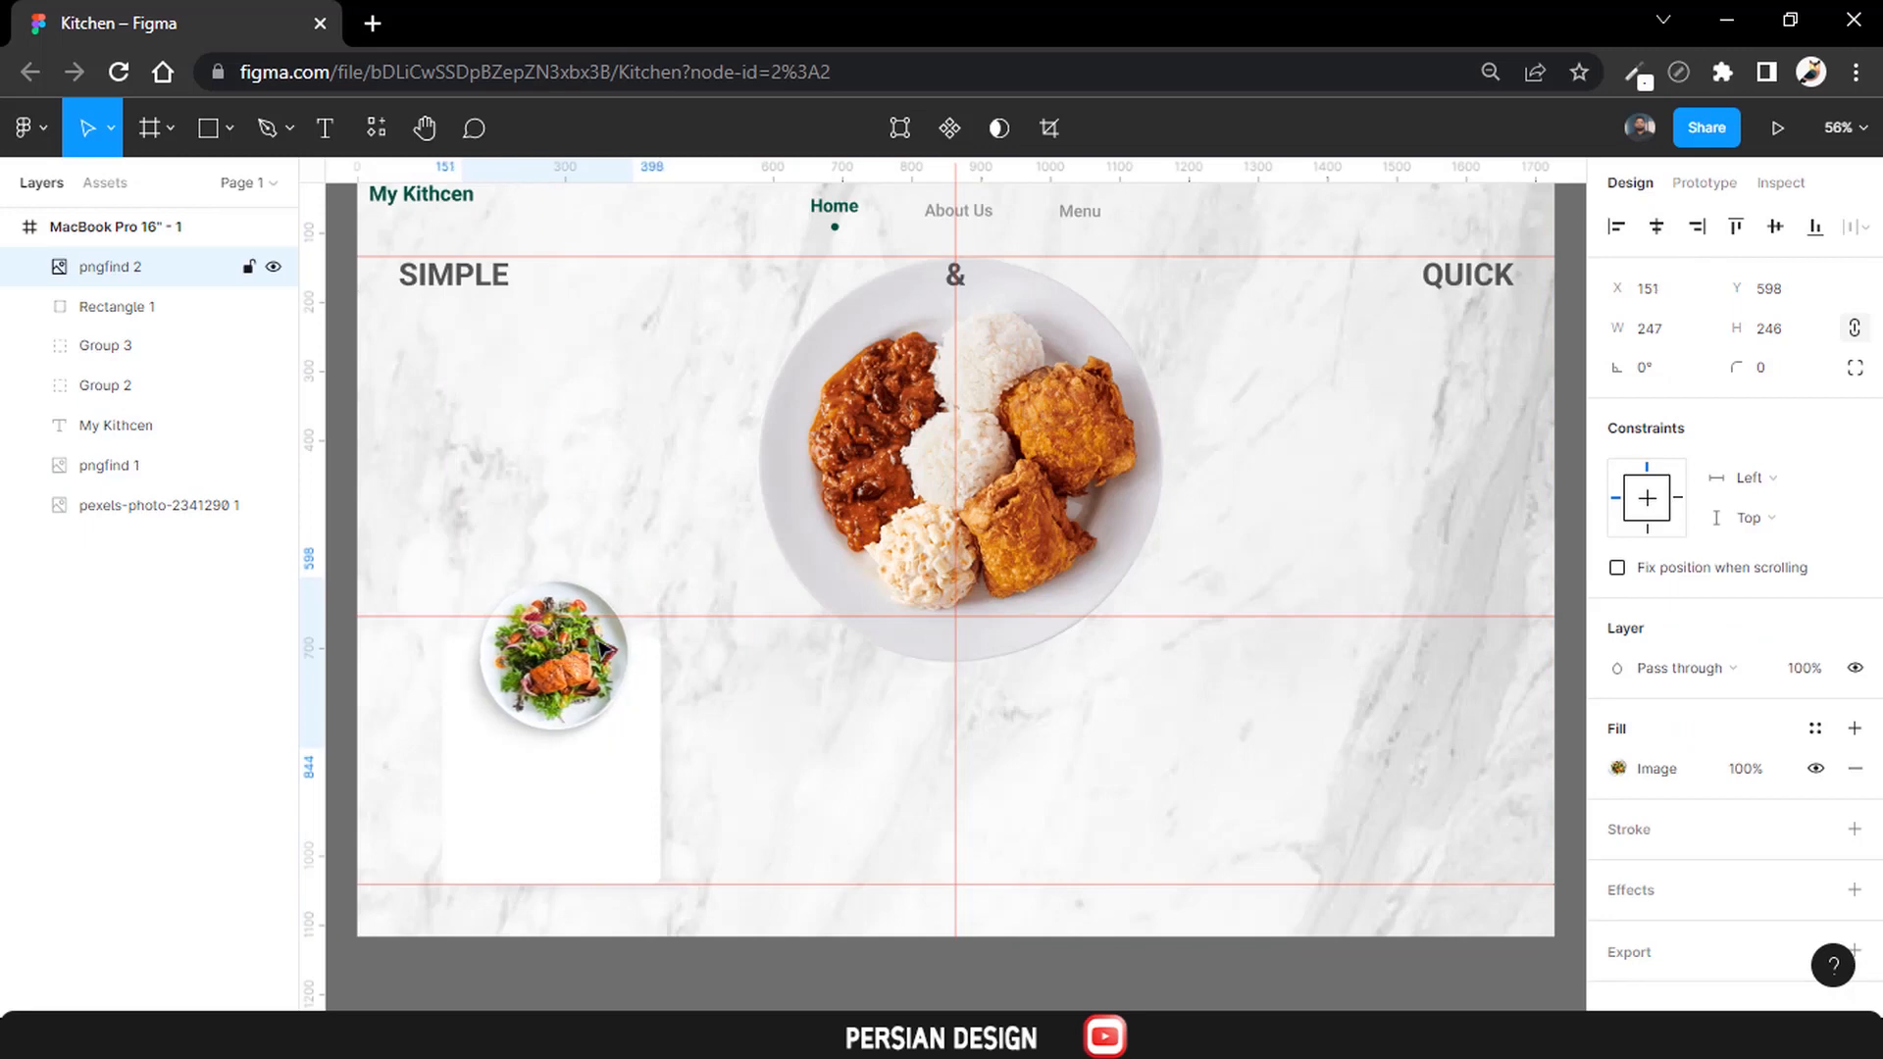
Add the text "Salmon Salad" on the card below the salad plate.
key("t")
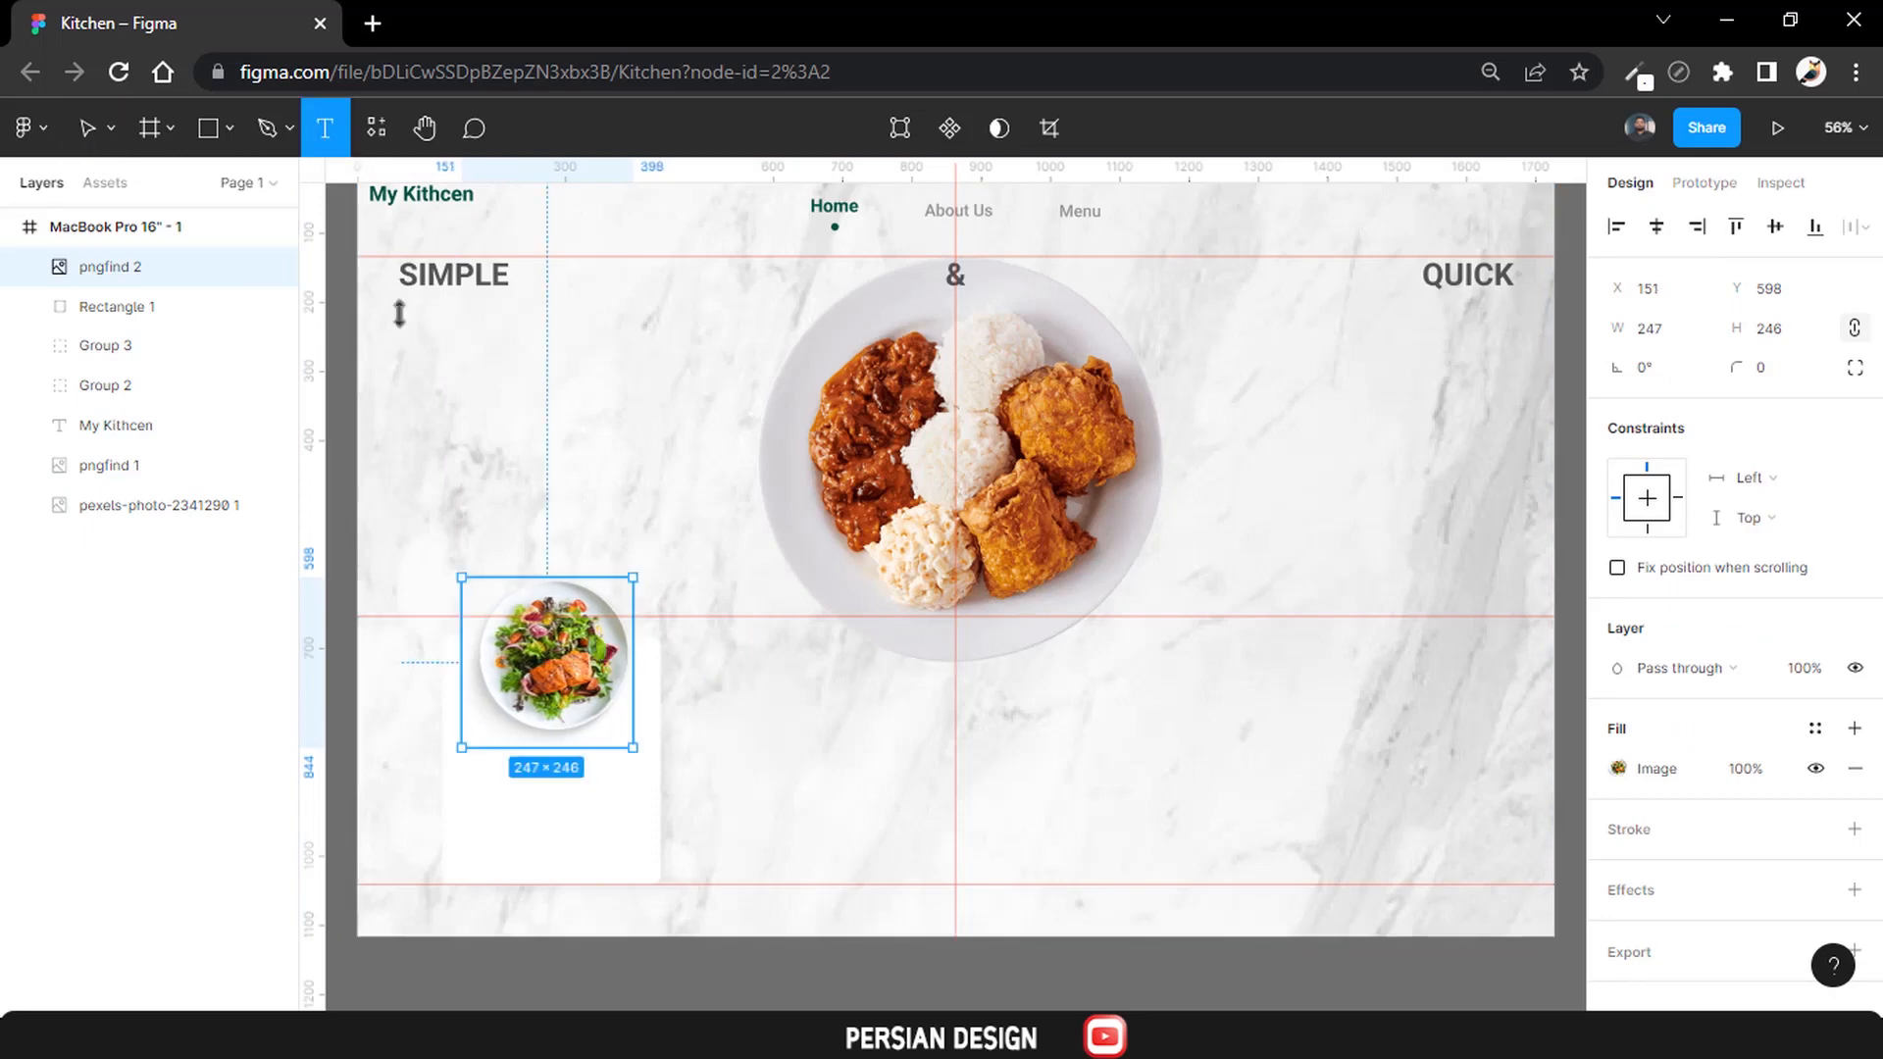
scroll(479, 771, "up", 5)
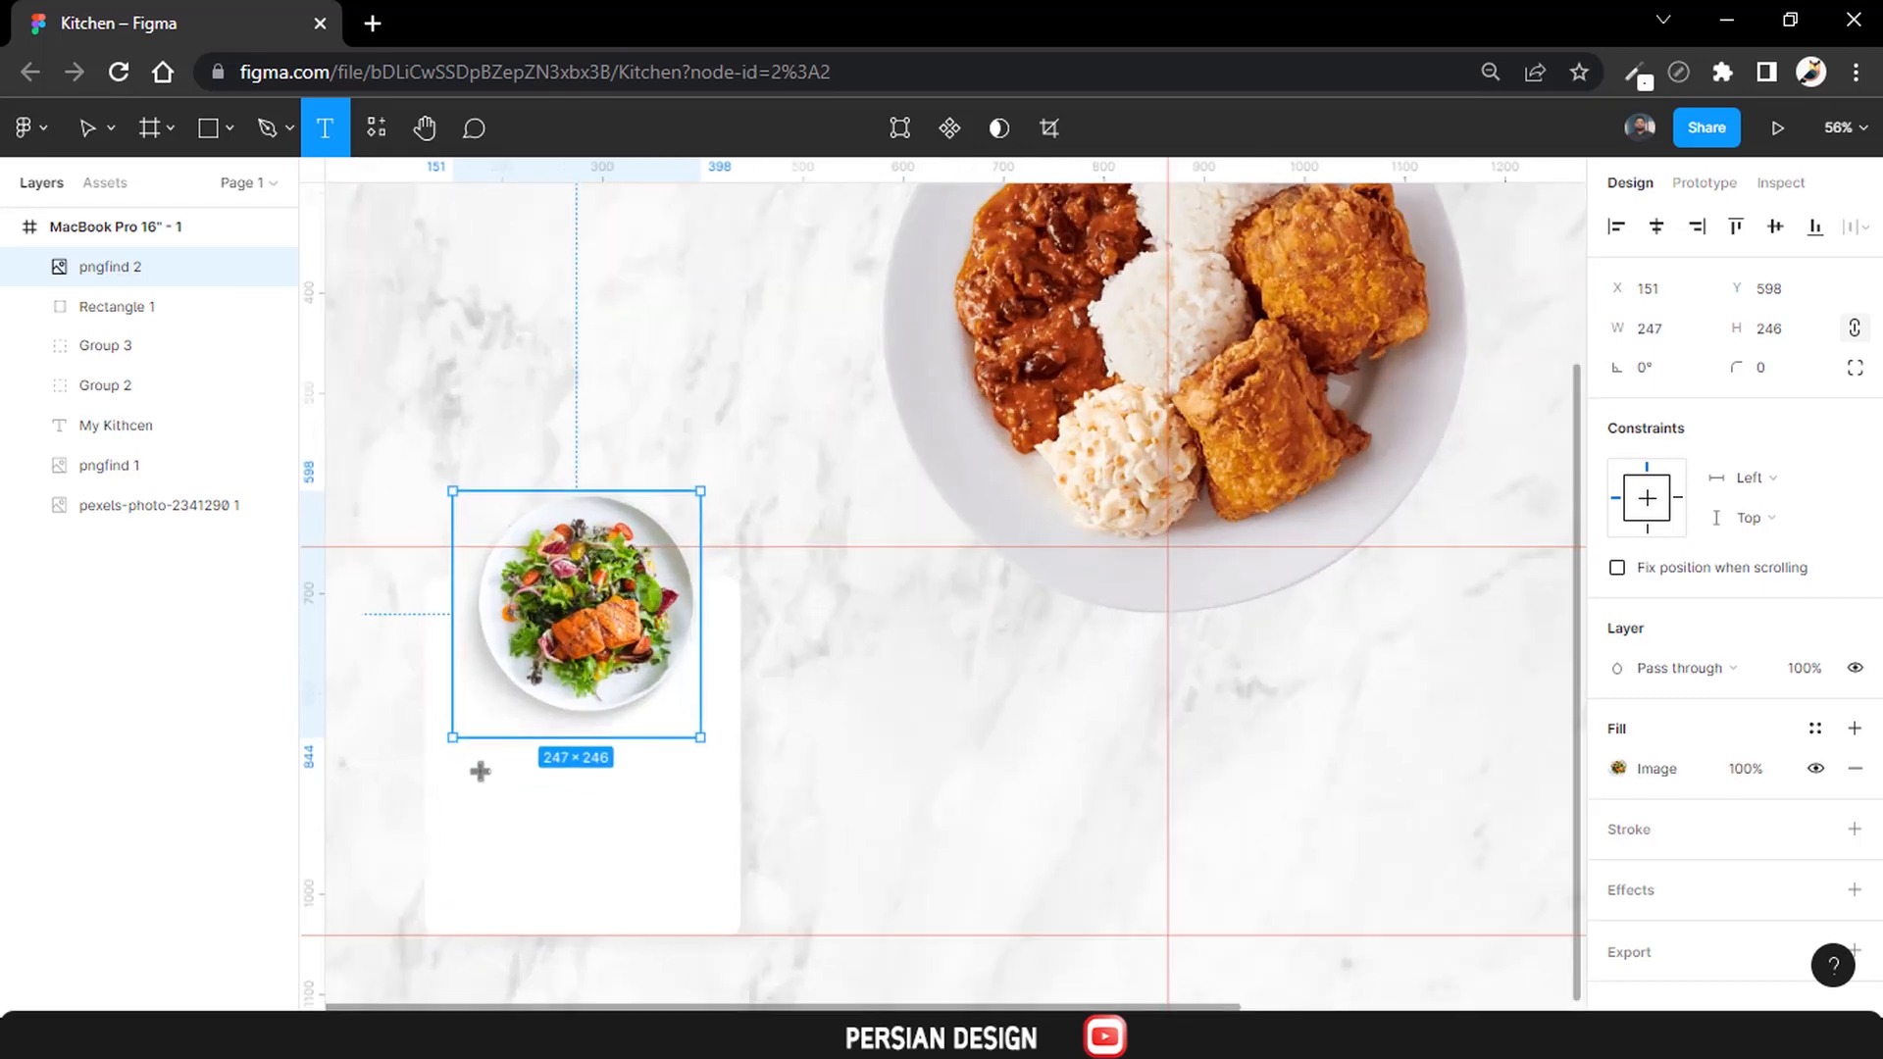
scroll(467, 798, "down", 1)
left_click(471, 686)
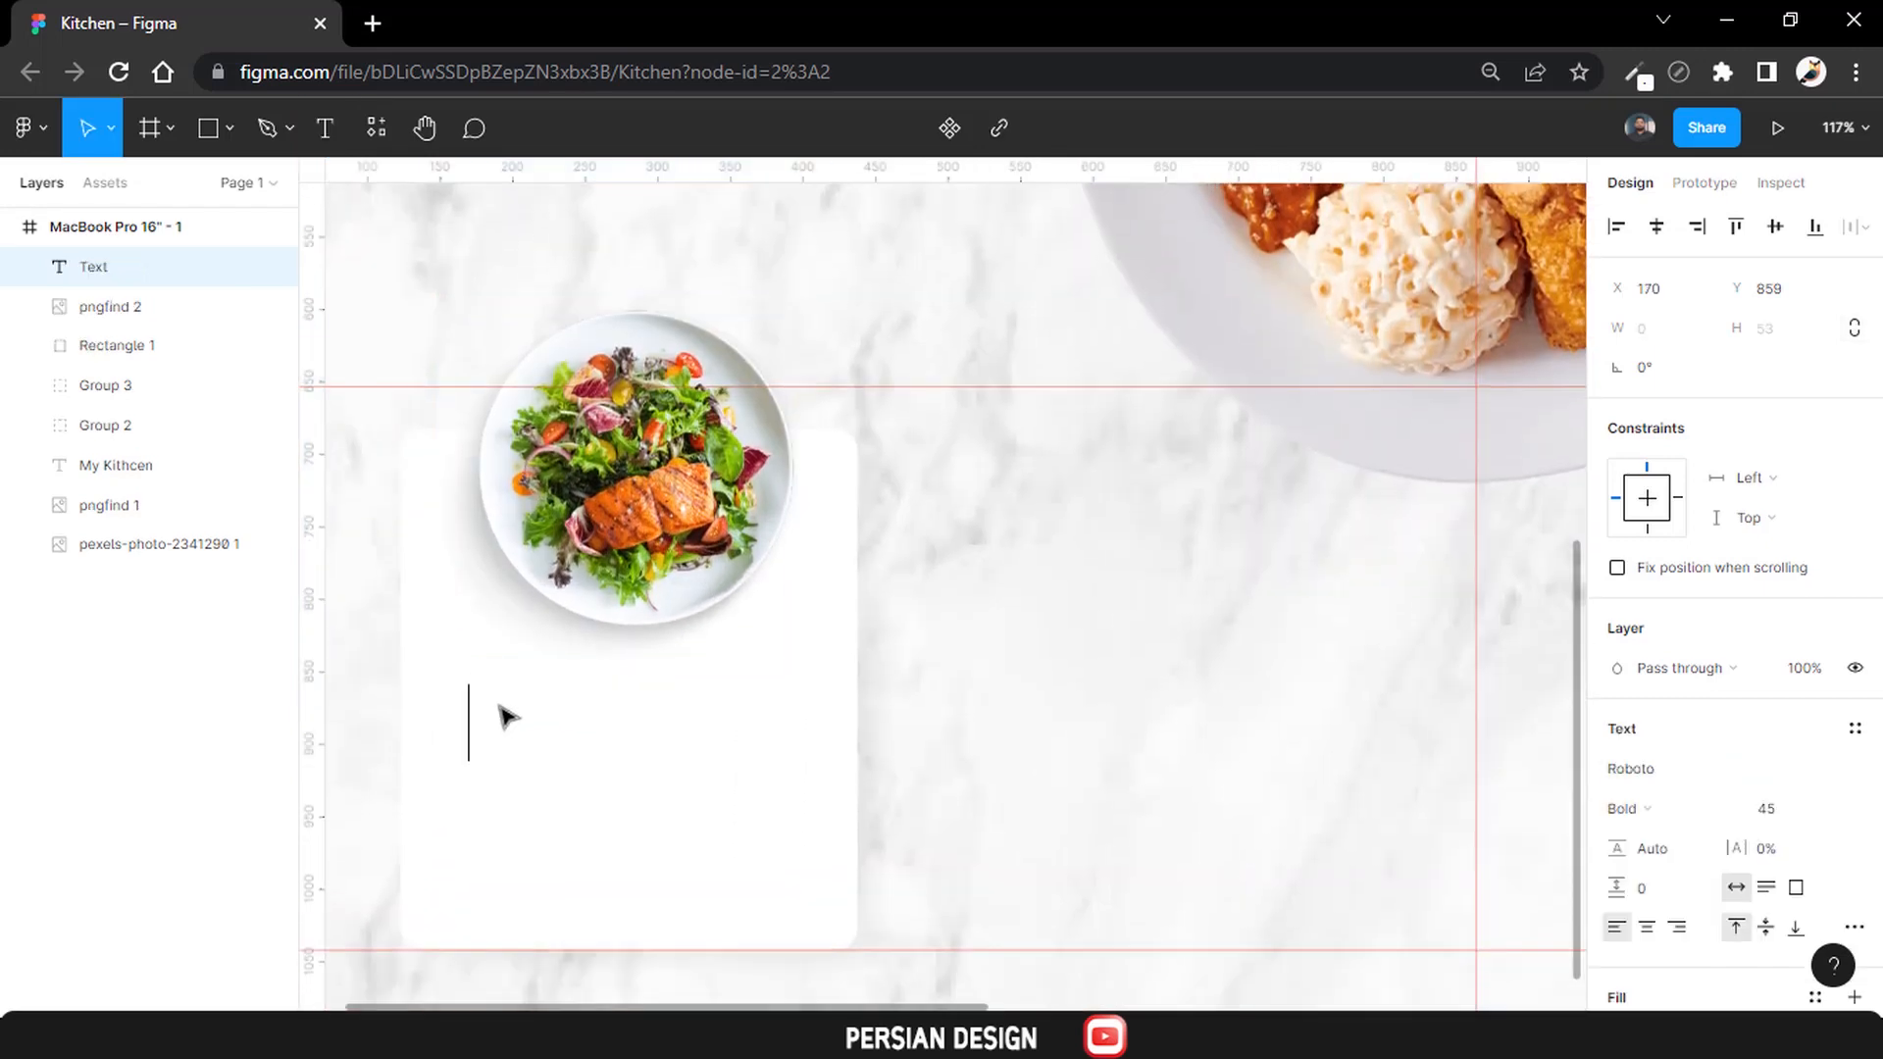
type("Sa")
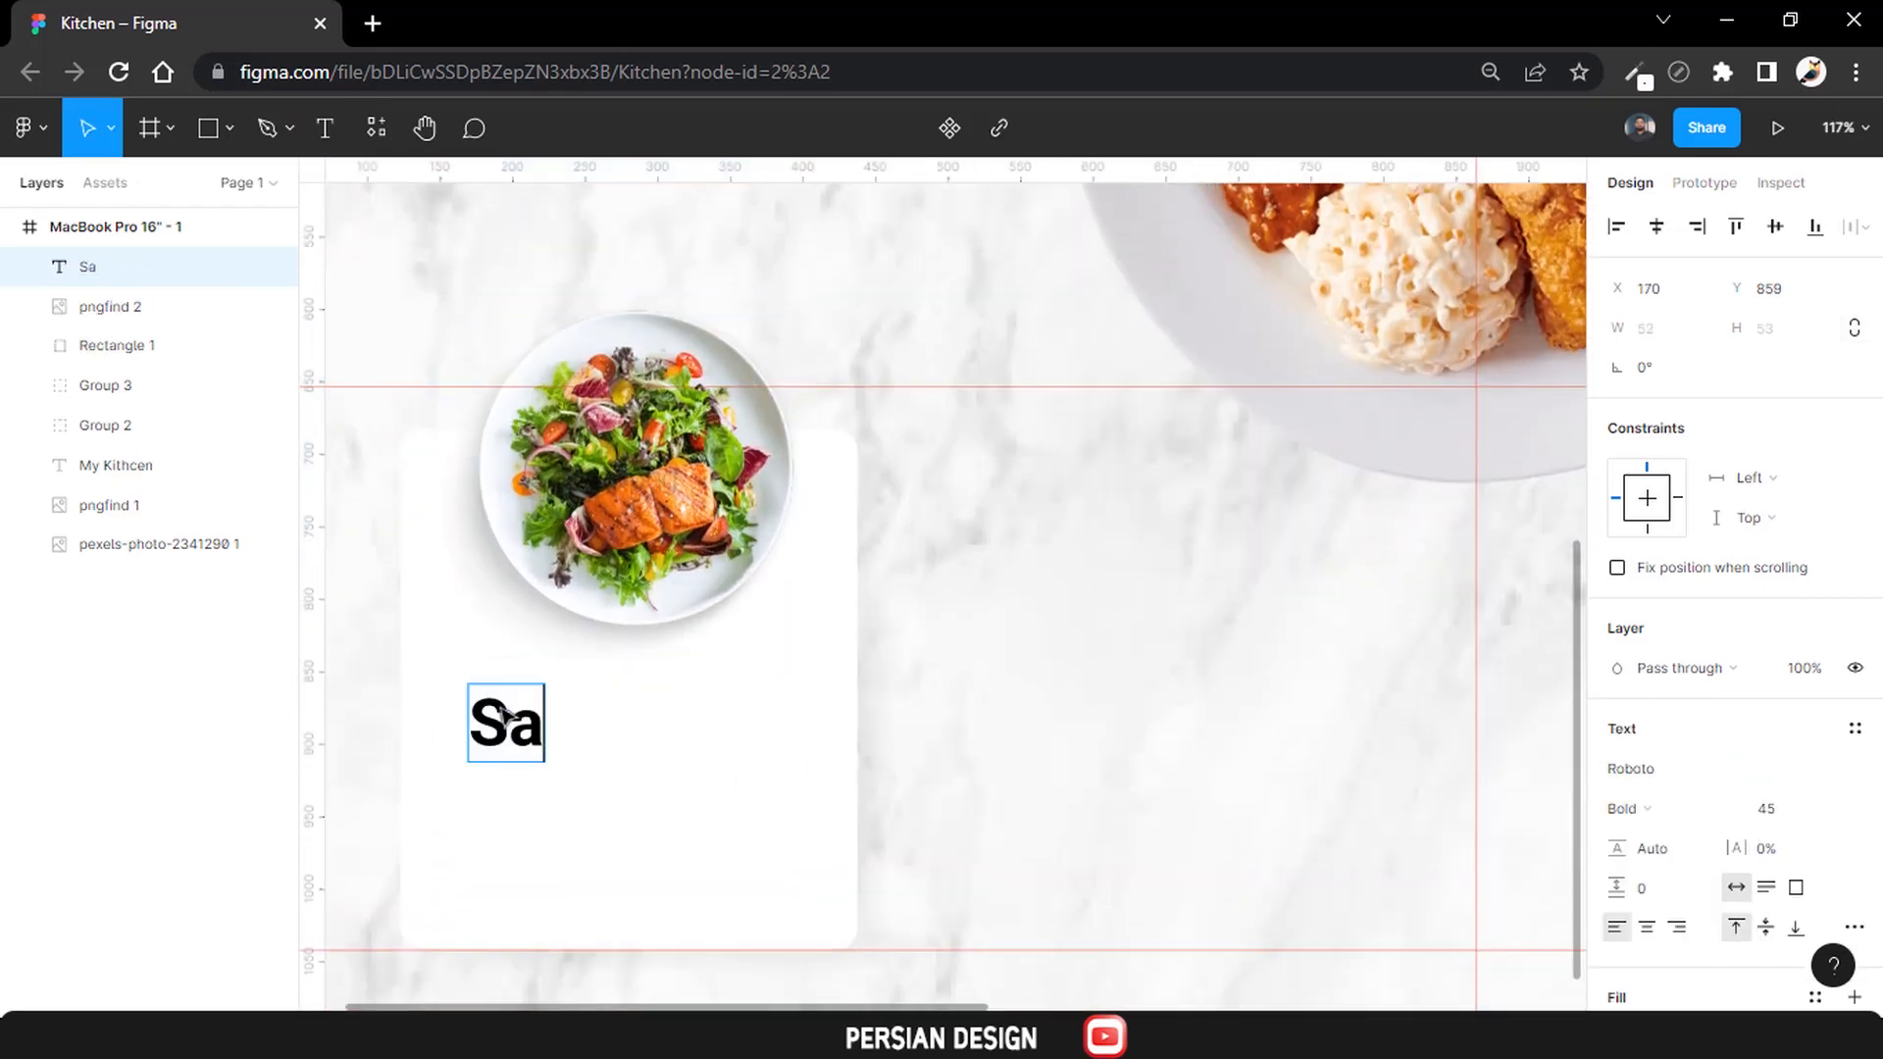
type("lmon Sall")
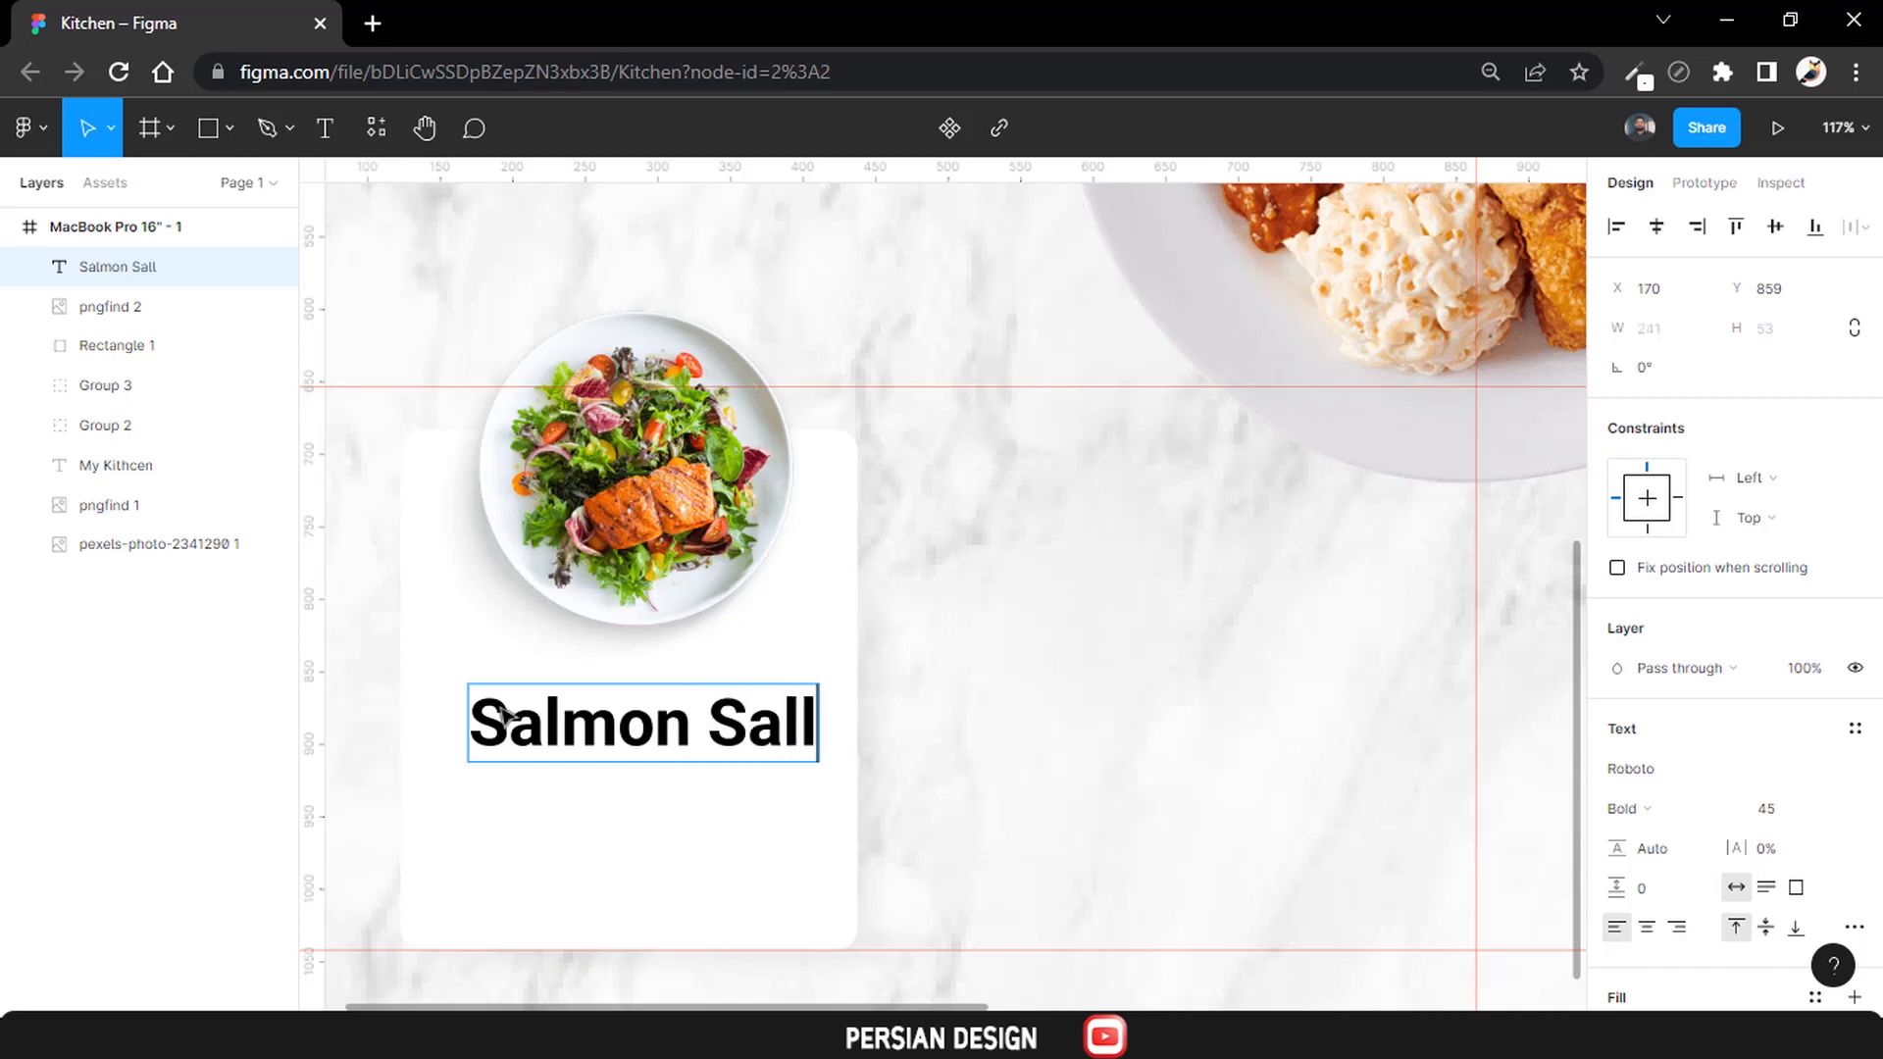
key("BackSpace")
type("a")
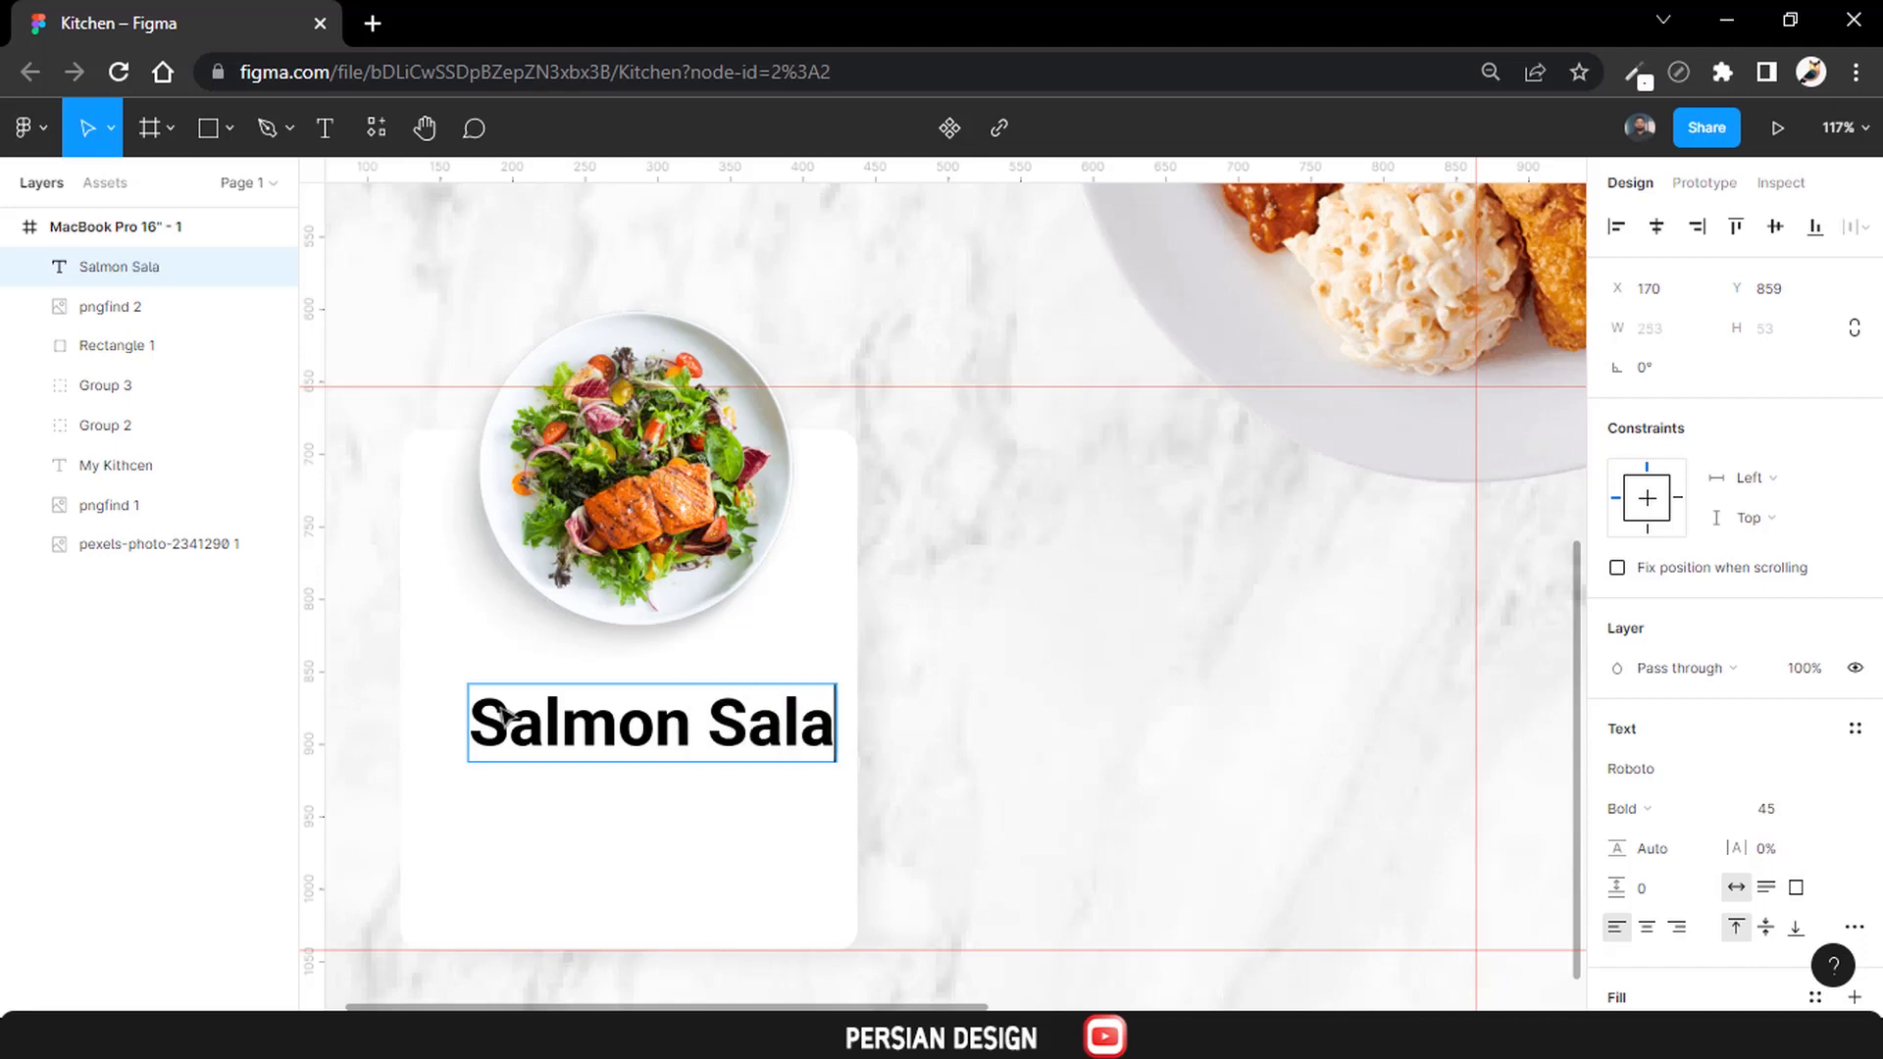
type("d")
Set the Salmon Salad title's font size to 26.
key("ctrl+a")
scroll(1755, 578, "down", 3)
left_click(1777, 512)
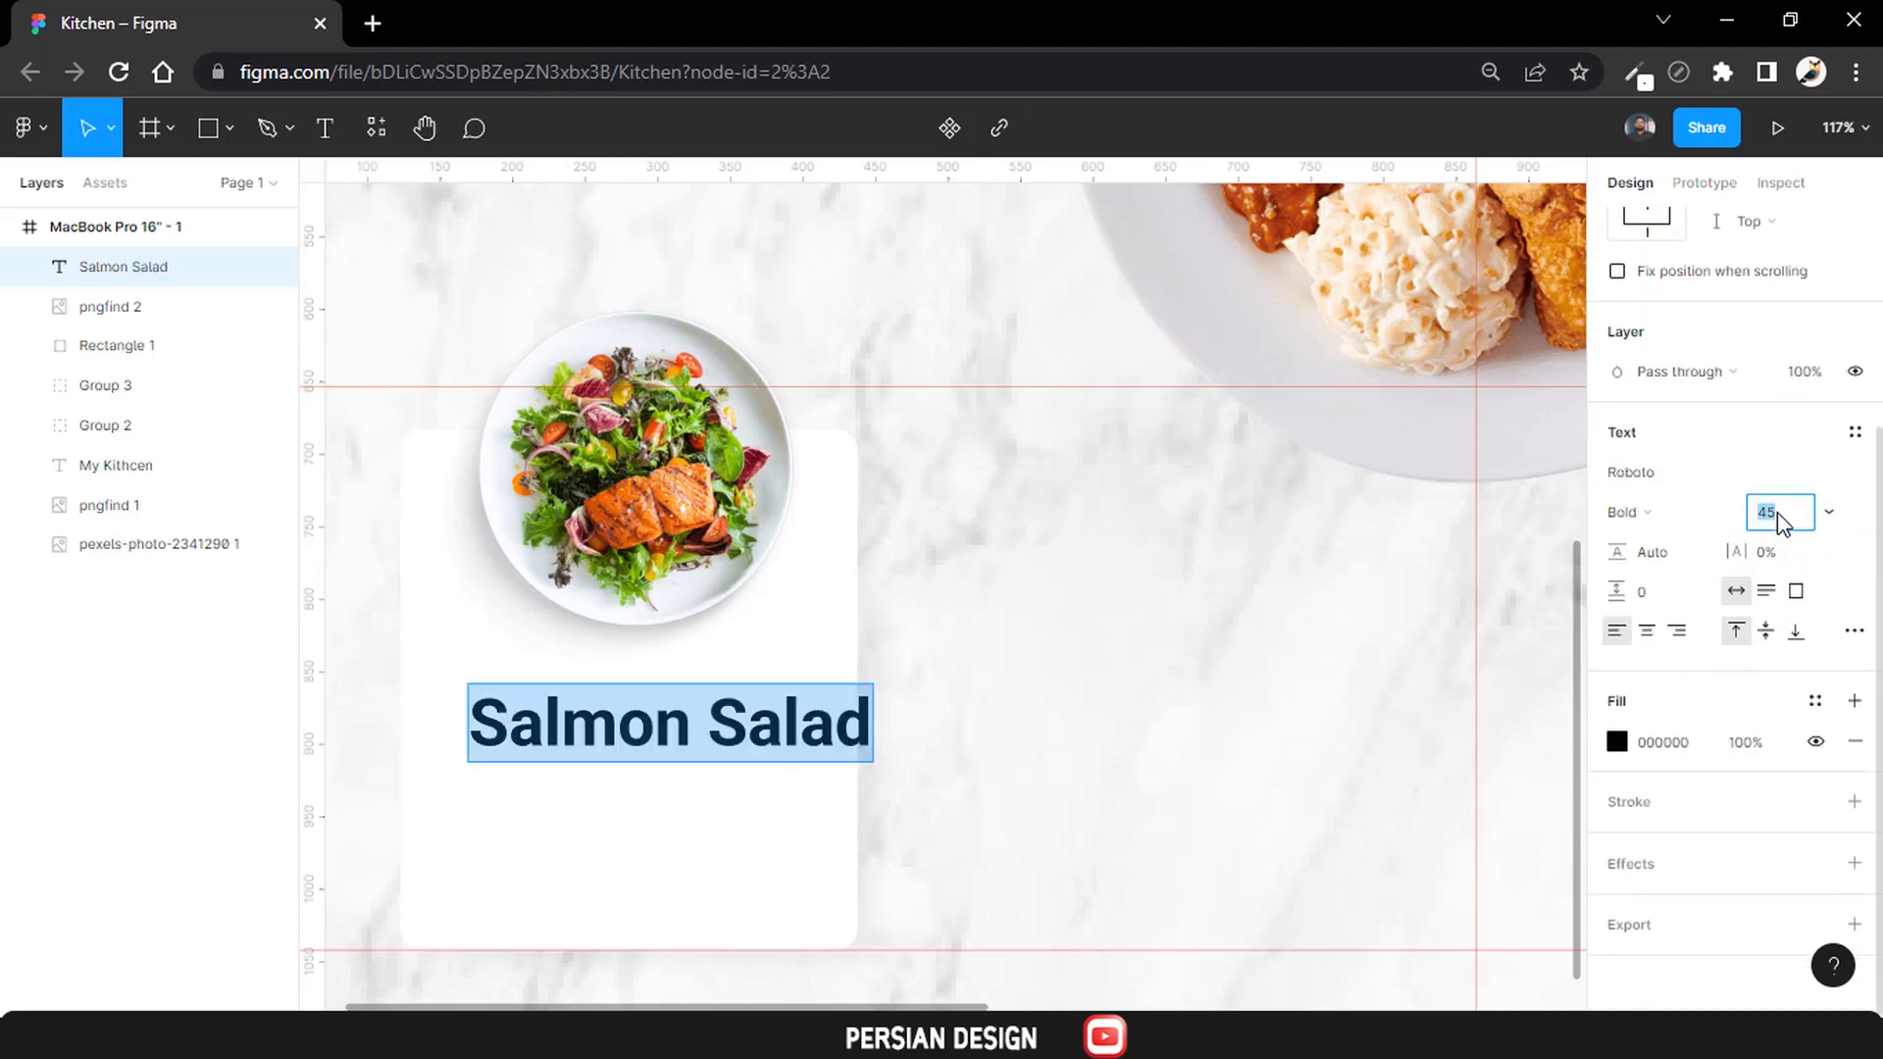
type("25")
key("Return")
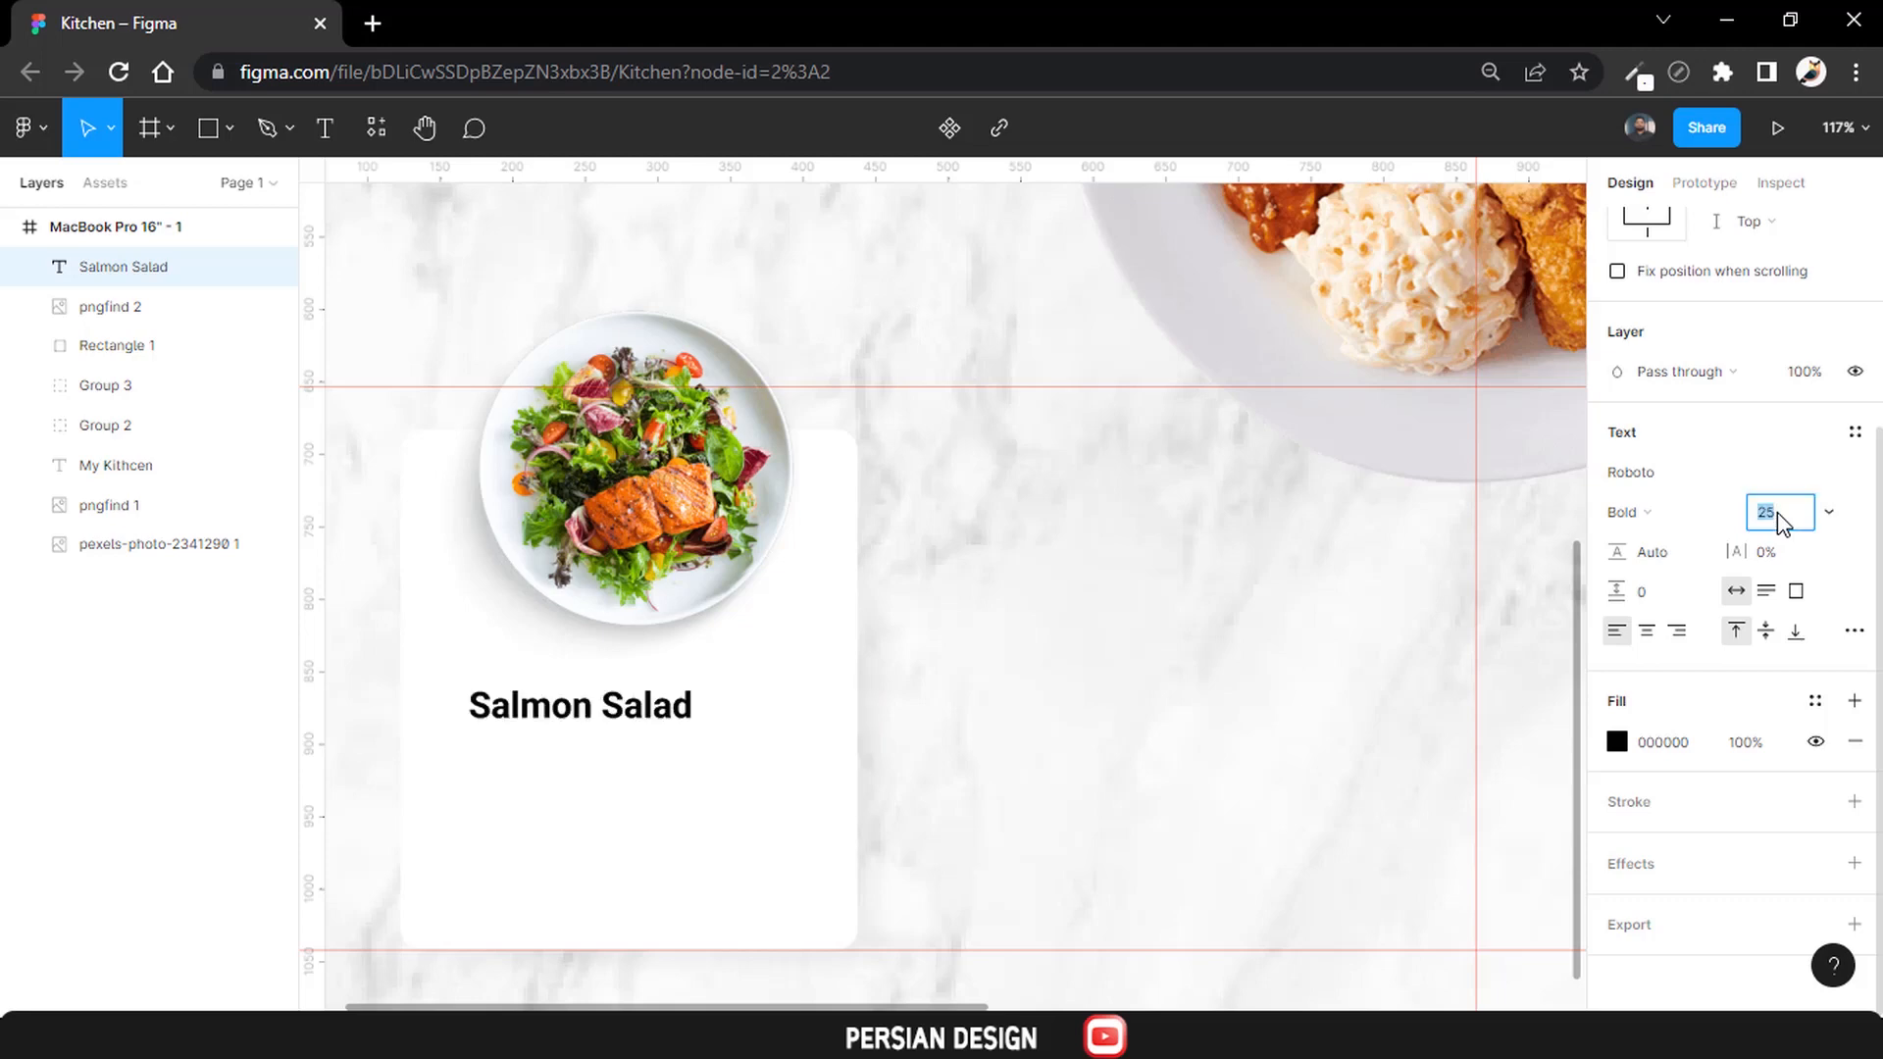
type("26")
key("Return")
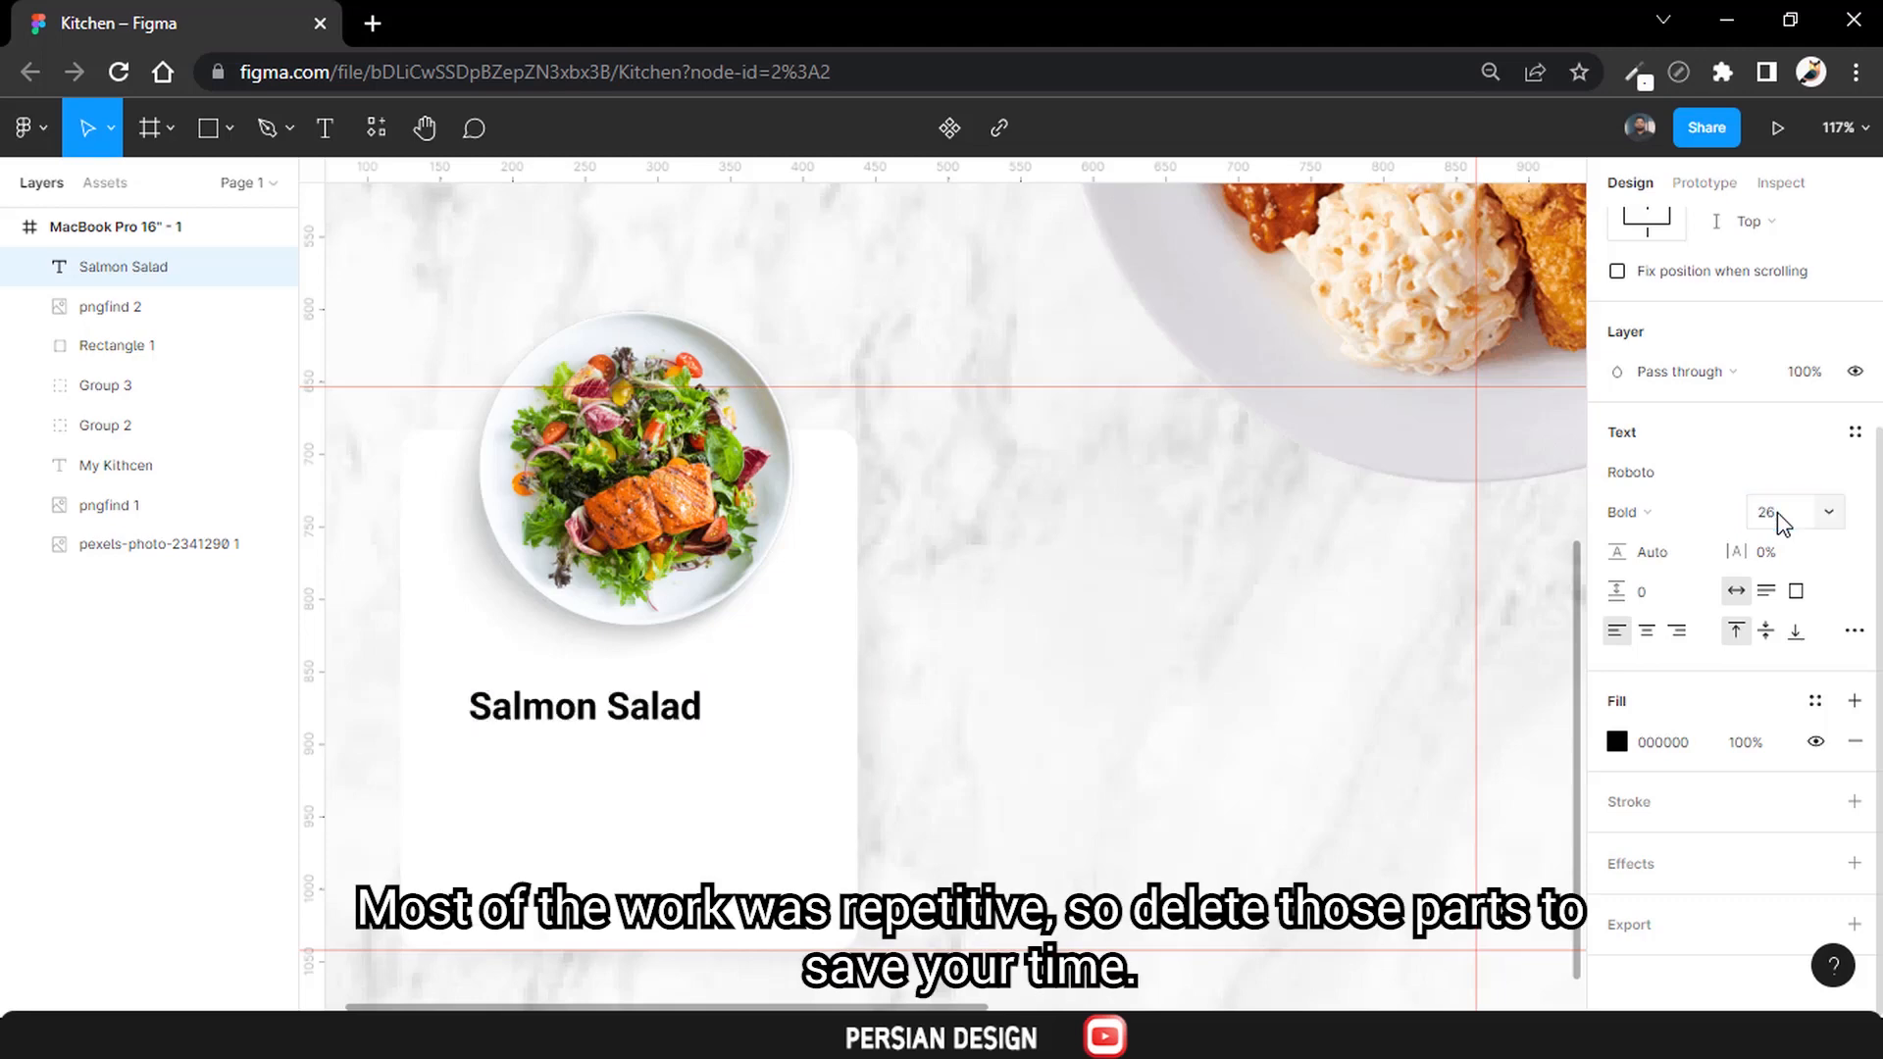
Move the Salmon Salad title slightly up and right so it sits centered on the card beneath the plate.
left_click(635, 722)
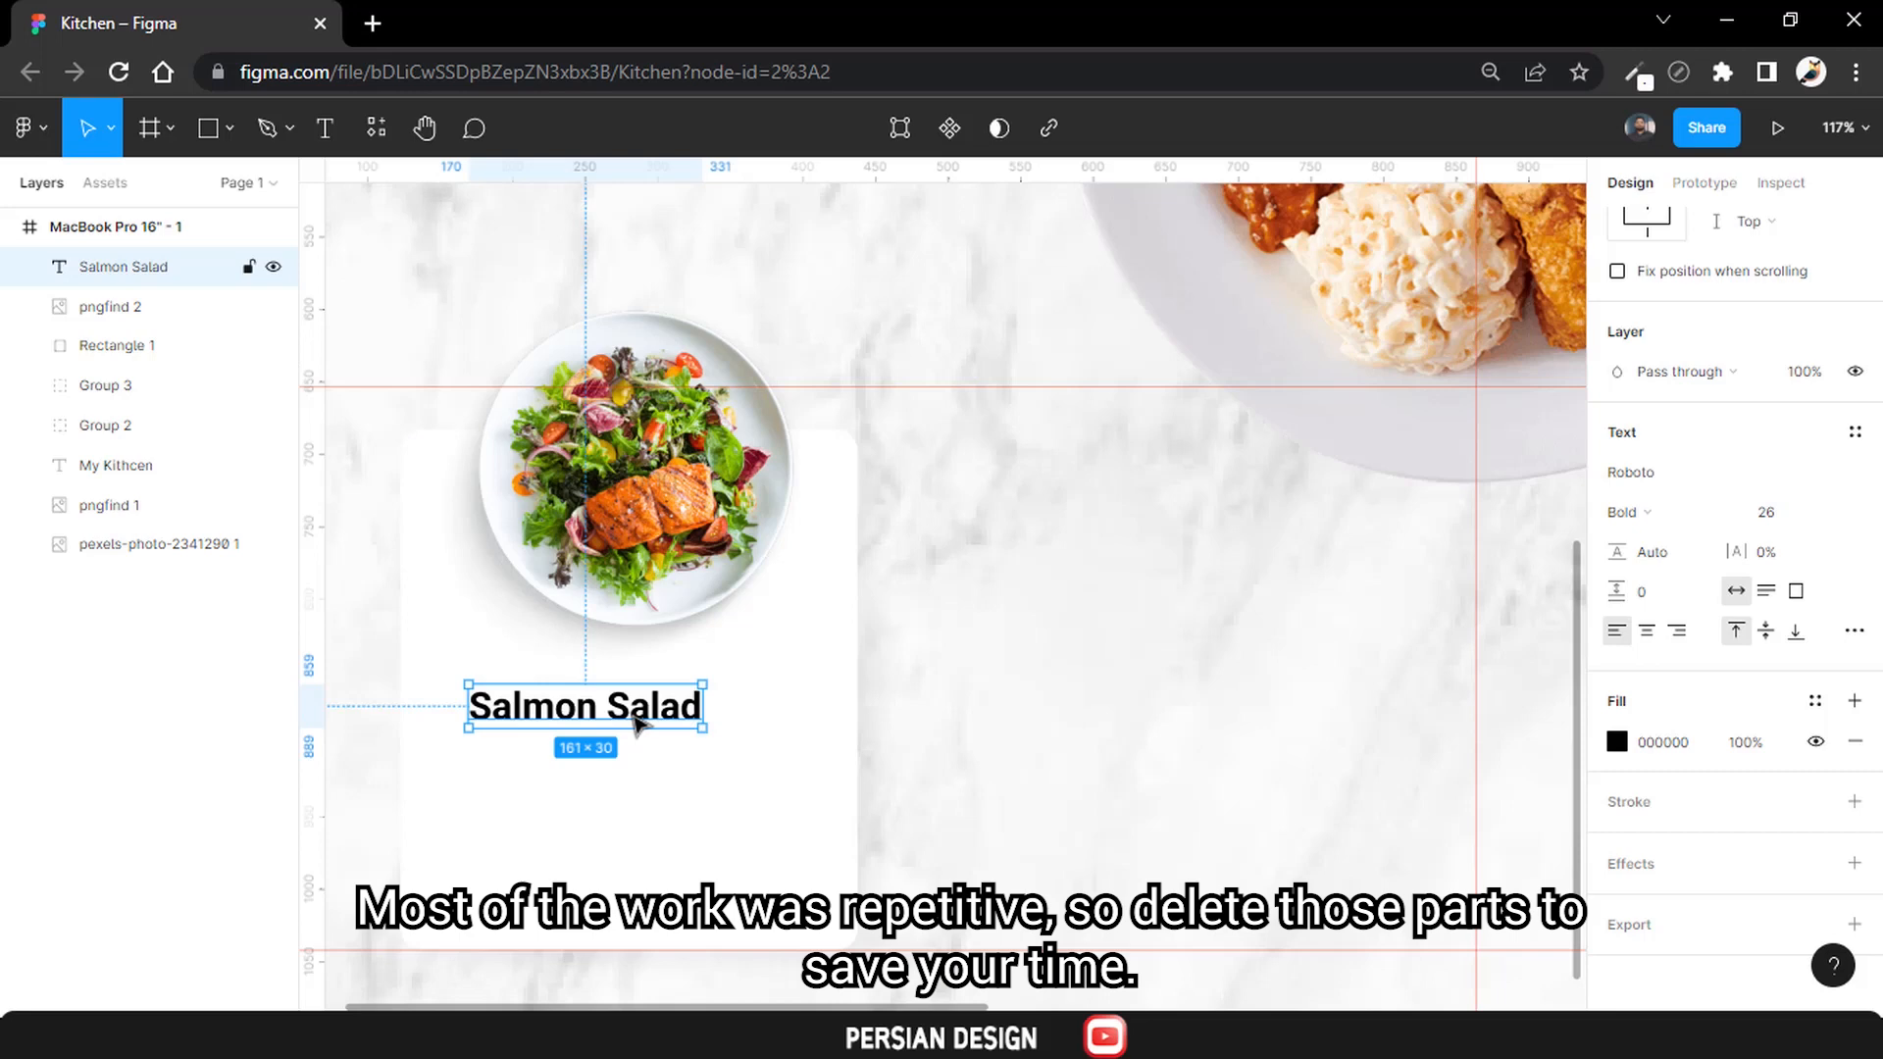
left_click_drag(633, 712, 675, 704)
double_click(674, 704)
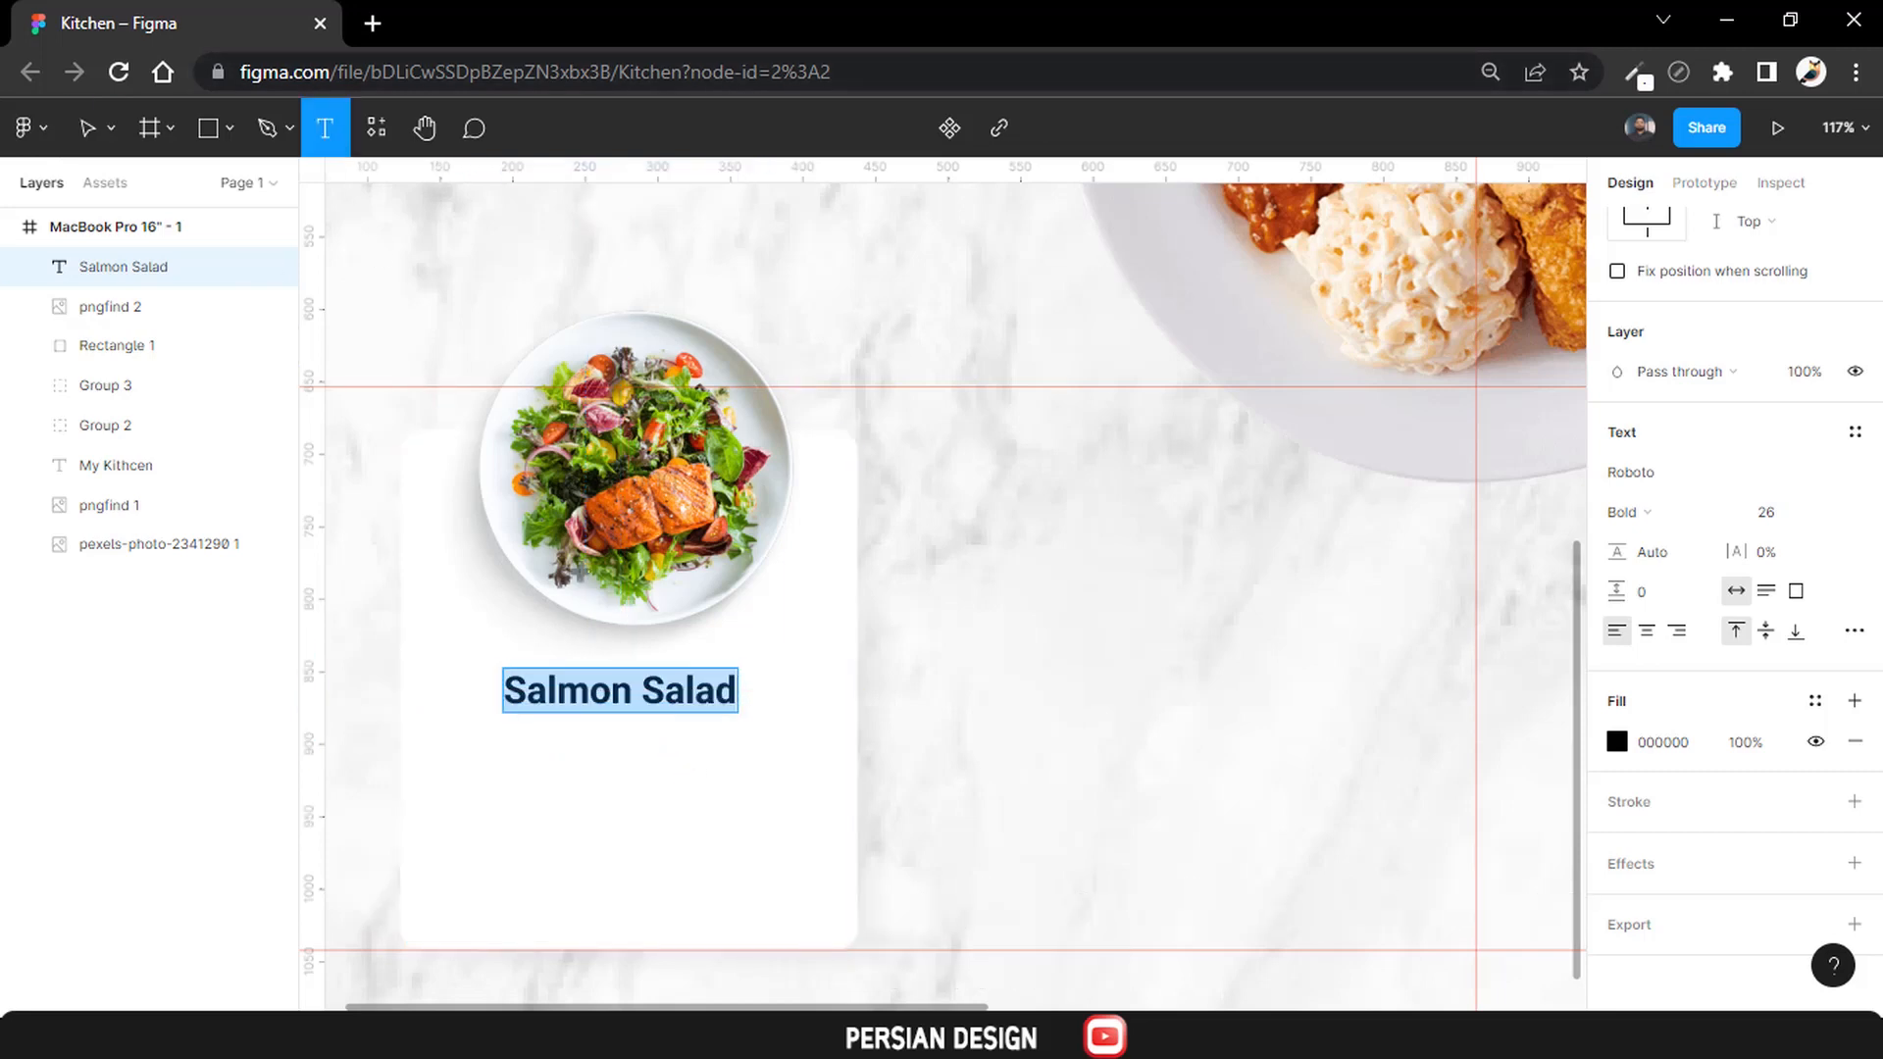
Add the text "150 calories" on the card below the Salmon Salad title.
left_click(605, 766)
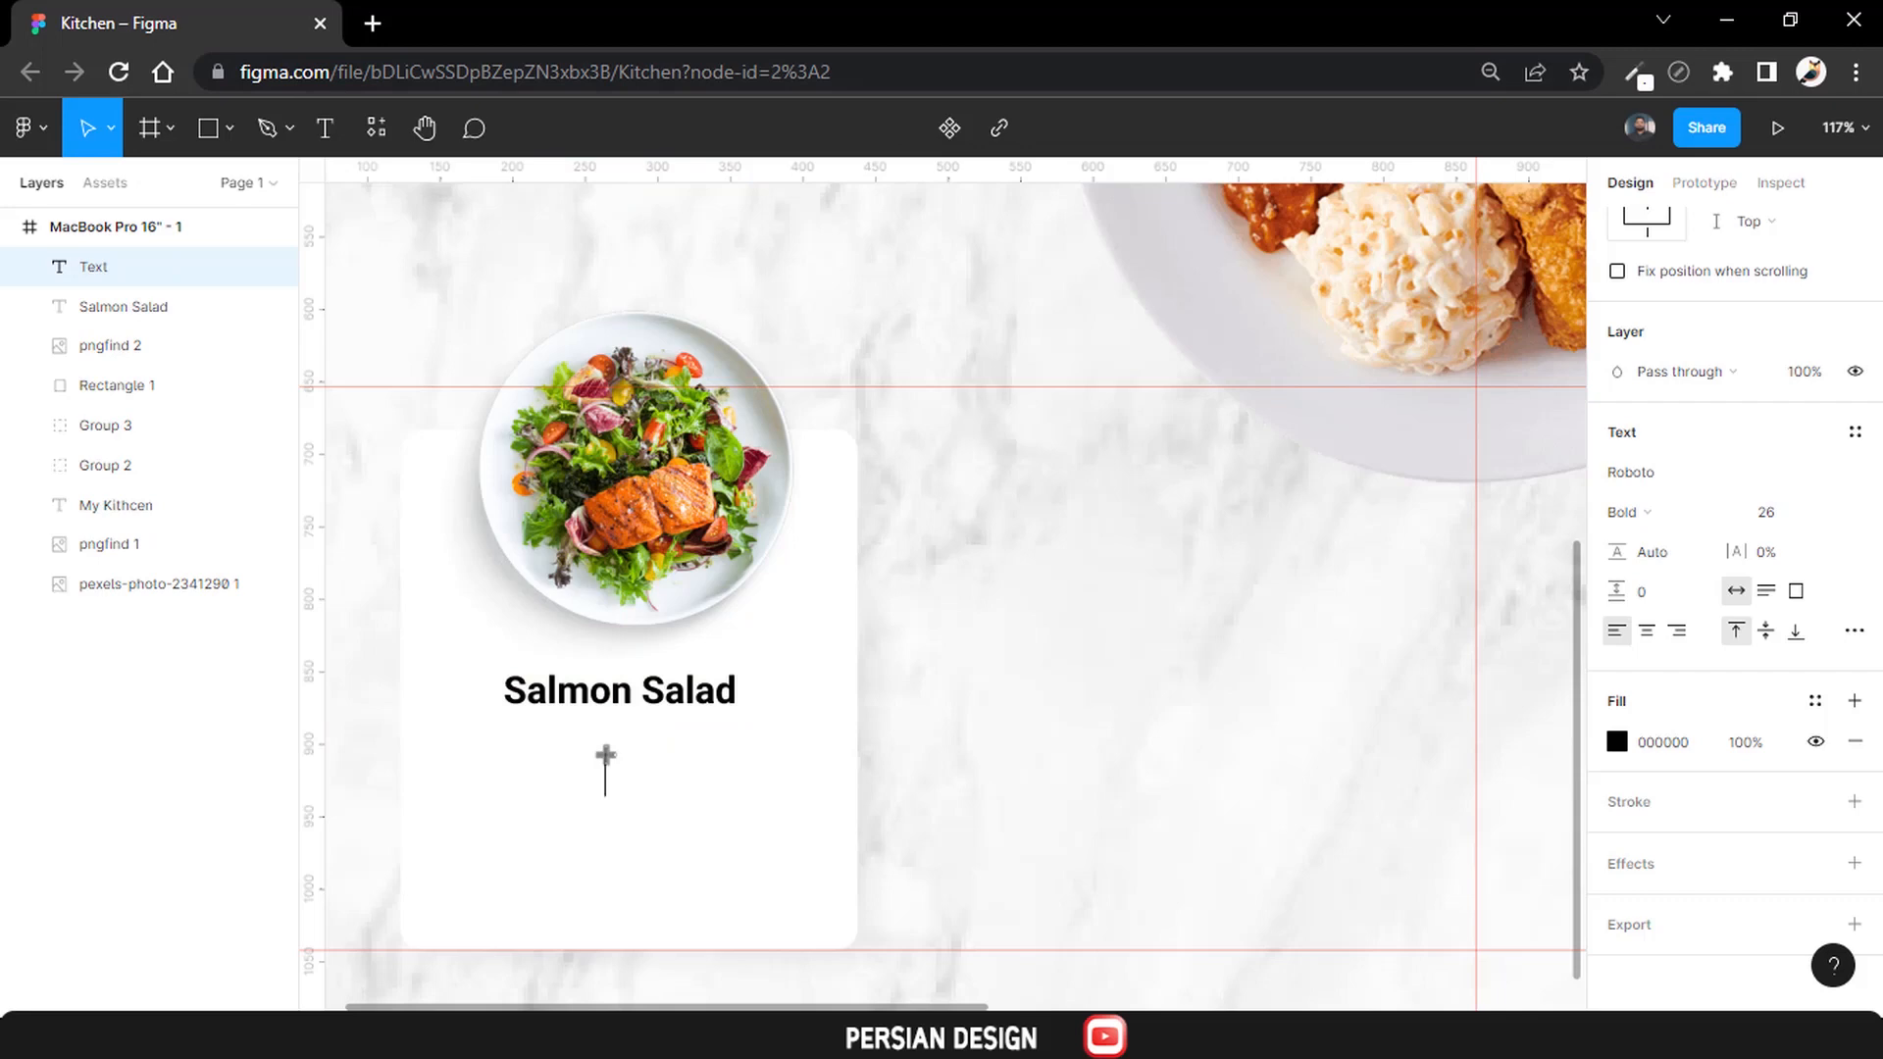
type("150 calorie s")
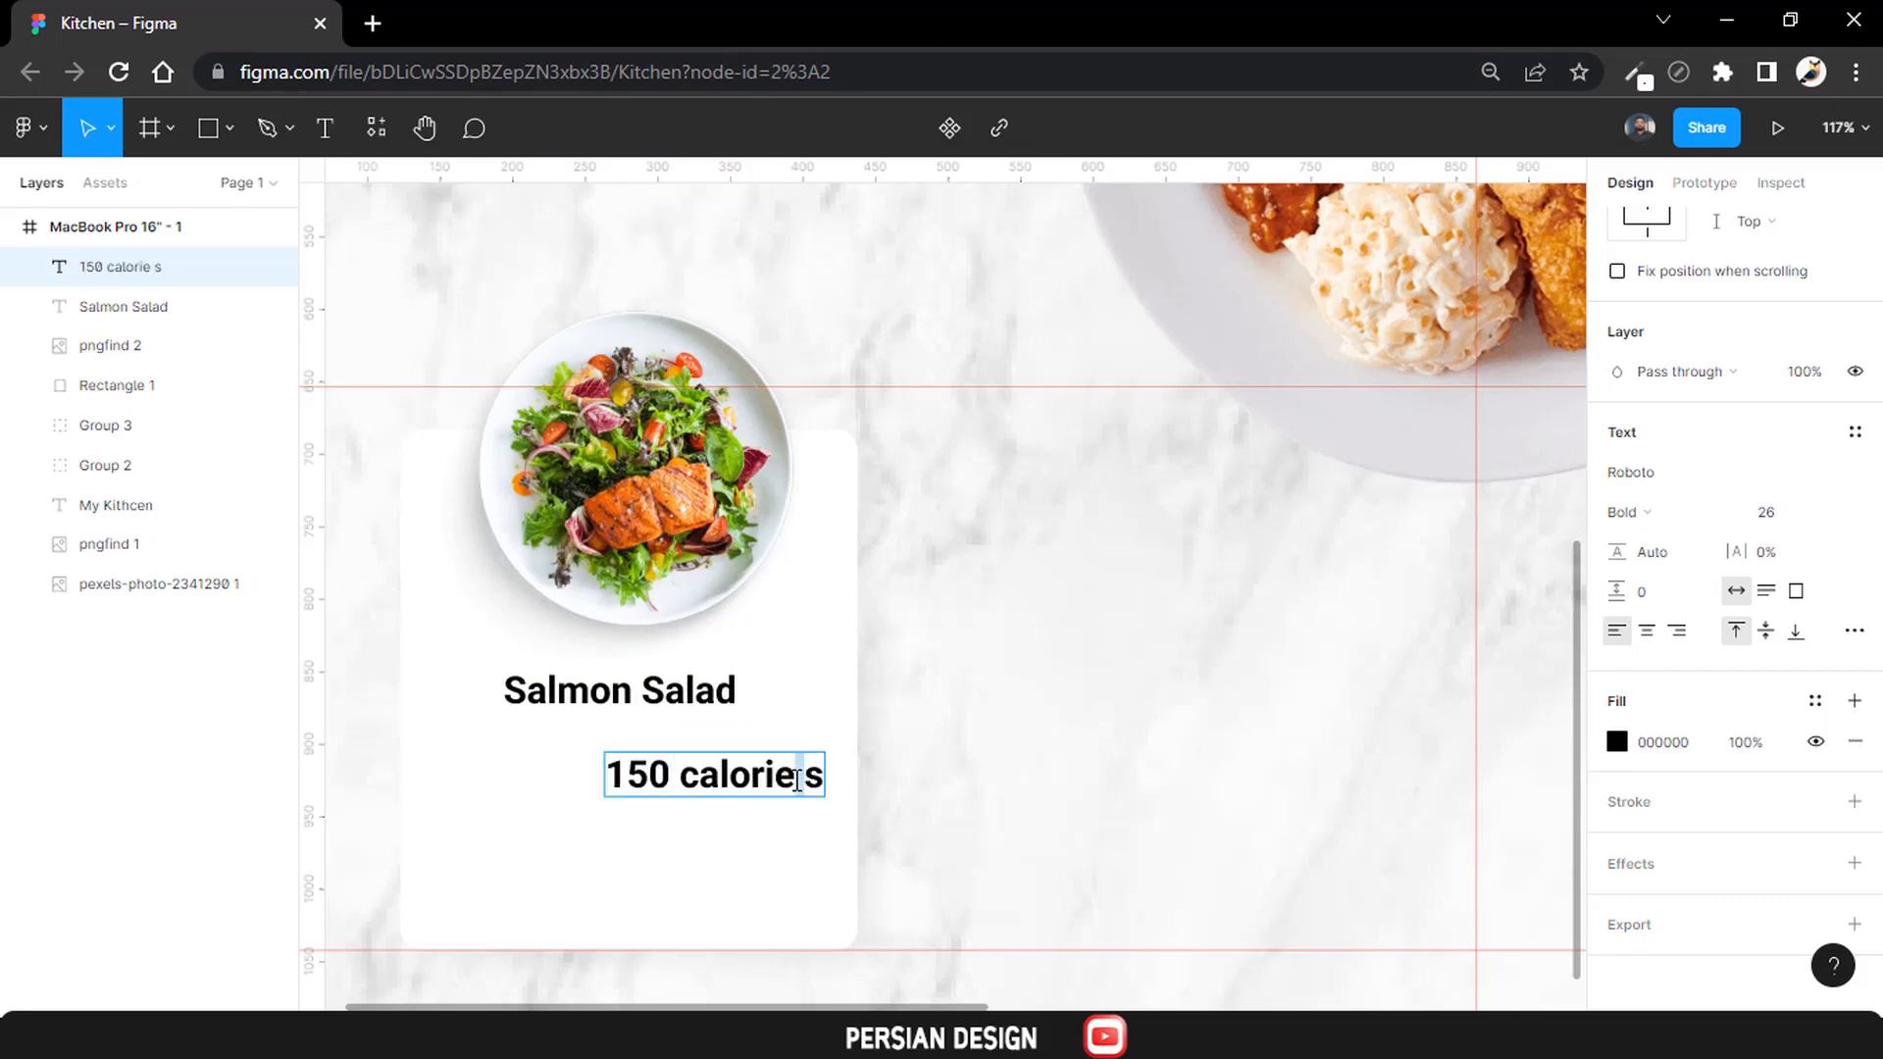
key("BackSpace")
Set the "150 calories" text to fill ACACAC, SemiBold weight and font size 20.
triple_click(761, 778)
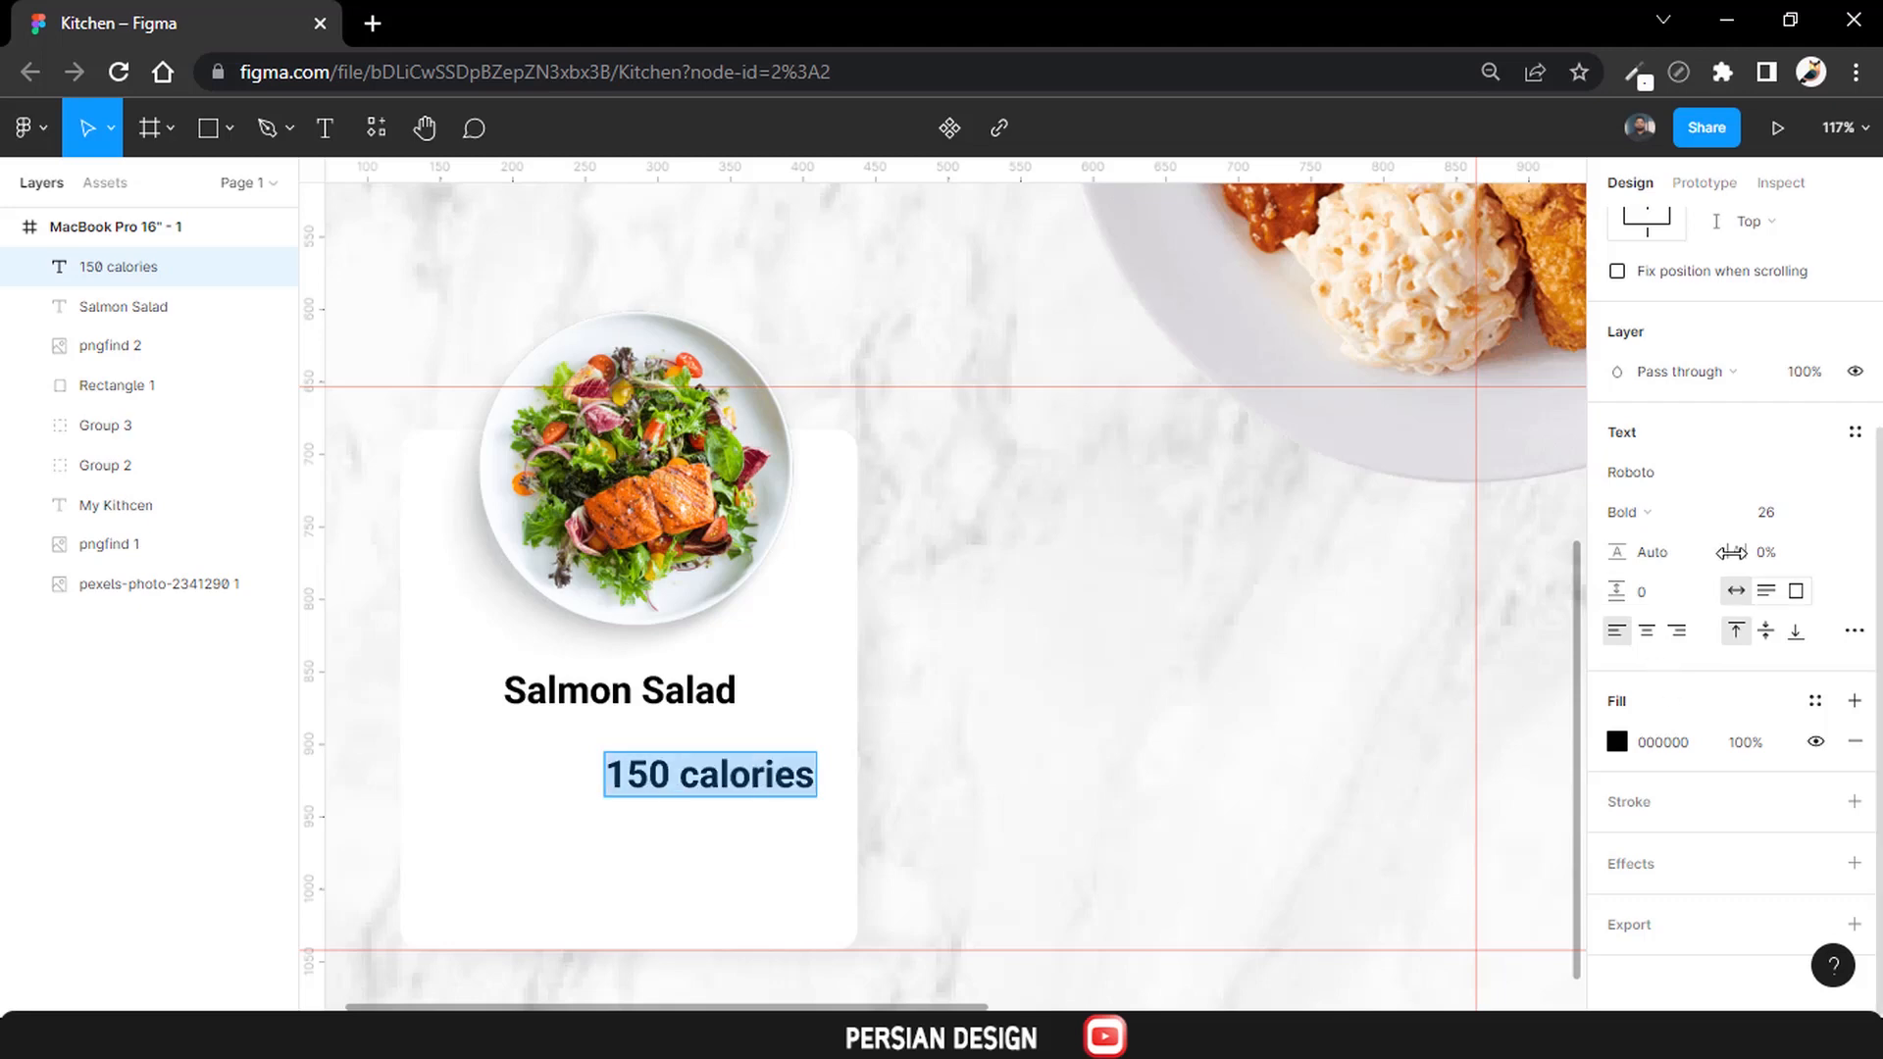
left_click(1616, 741)
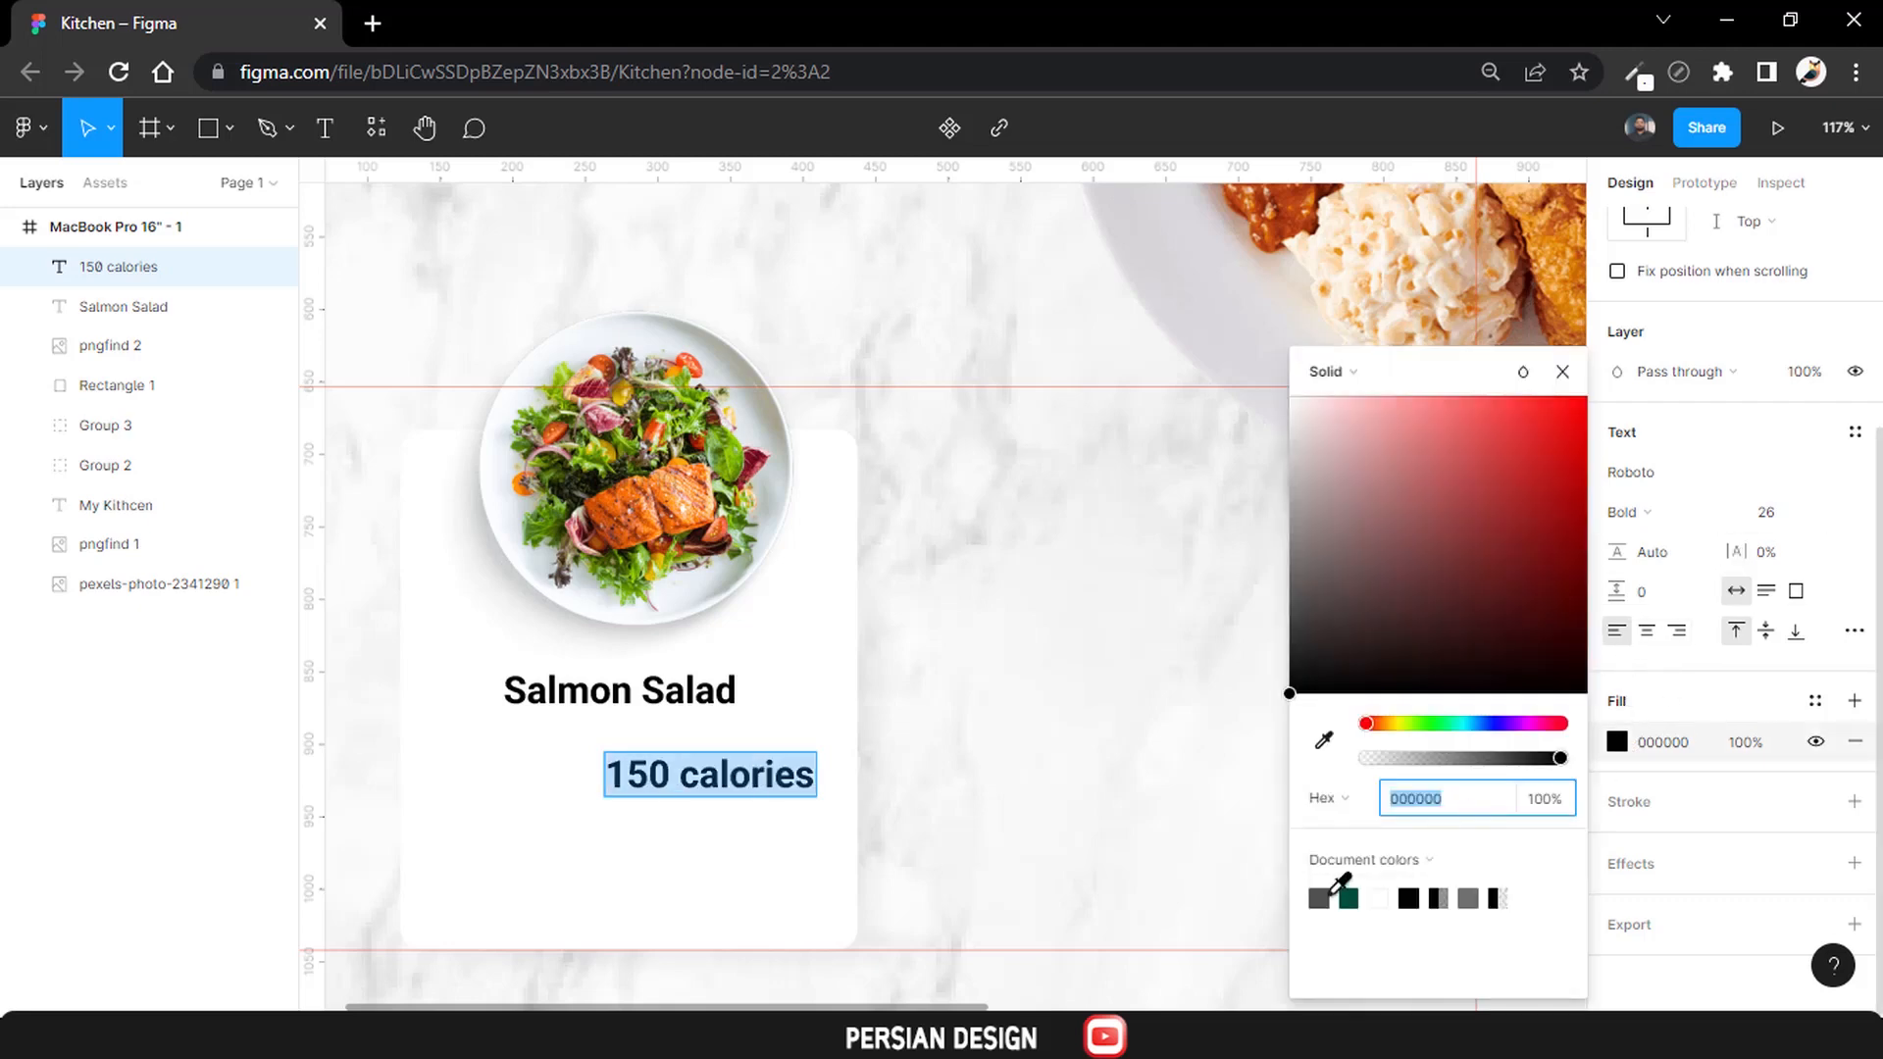
left_click_drag(1326, 572, 1270, 498)
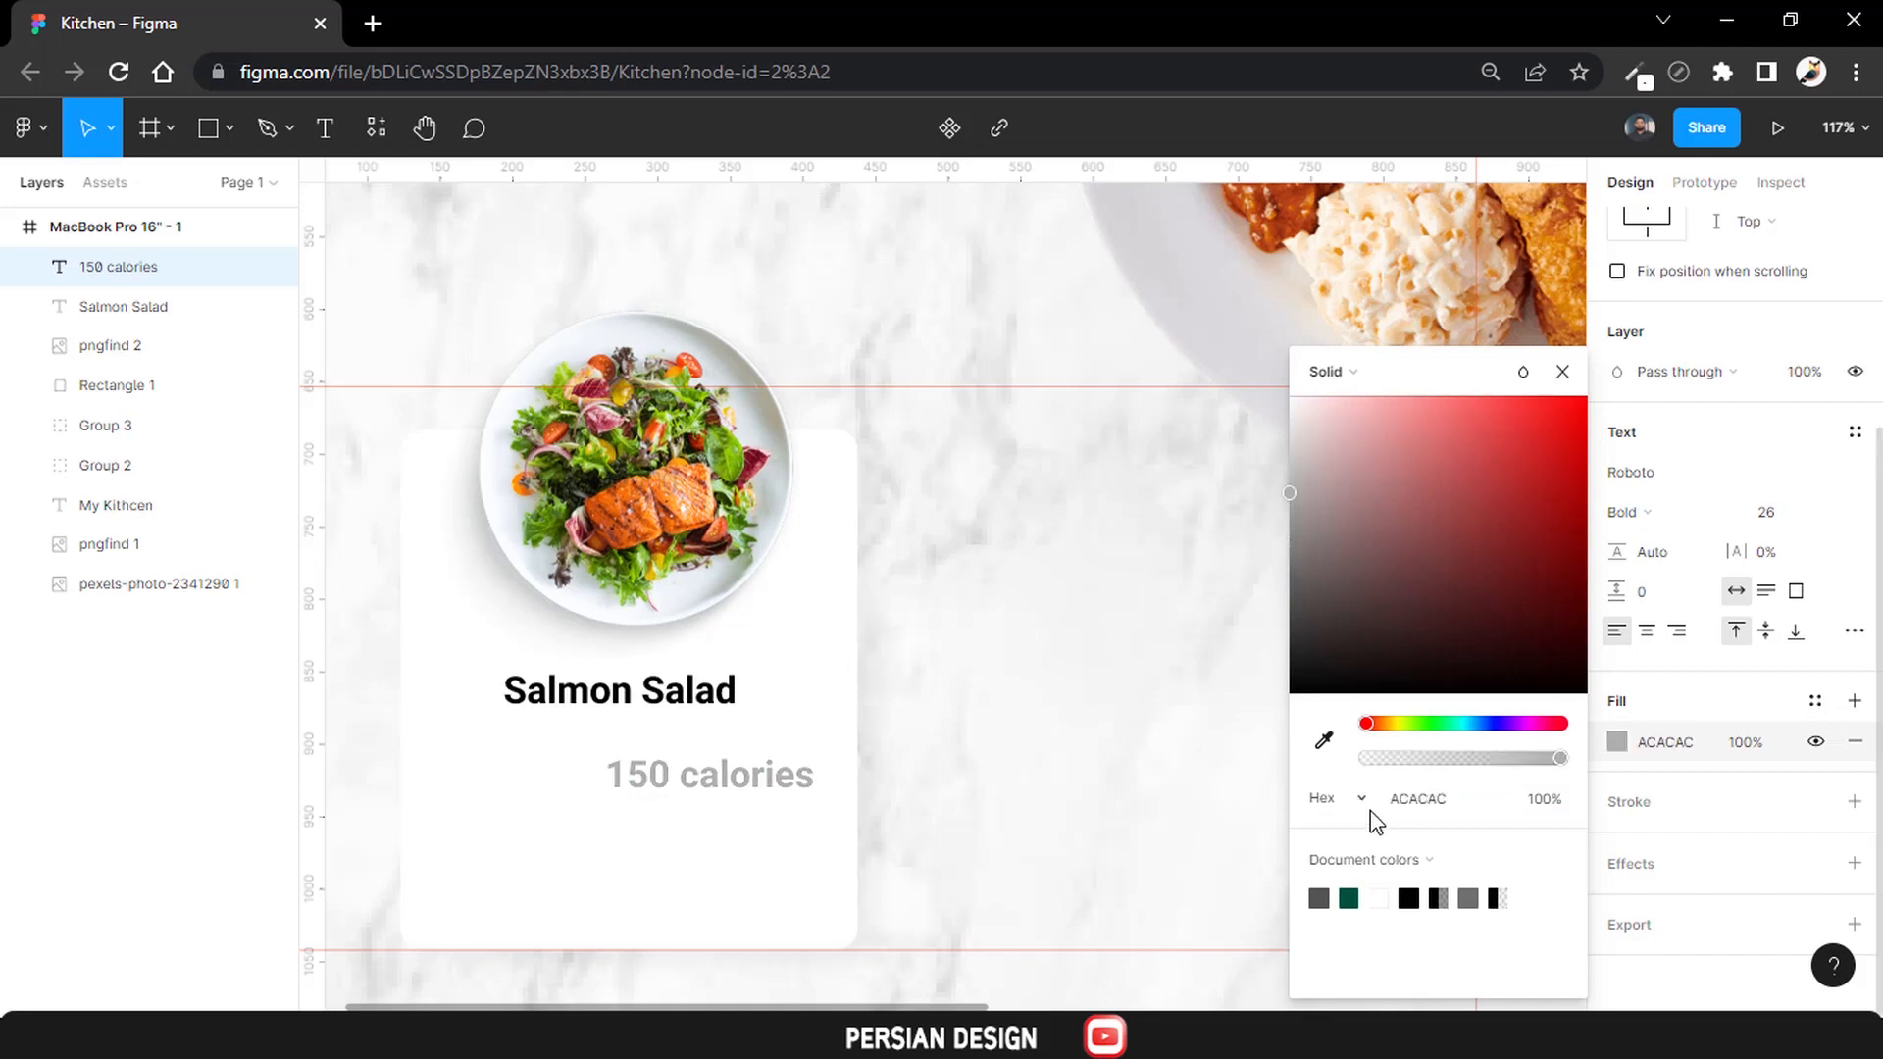
left_click(1408, 804)
left_click(1649, 512)
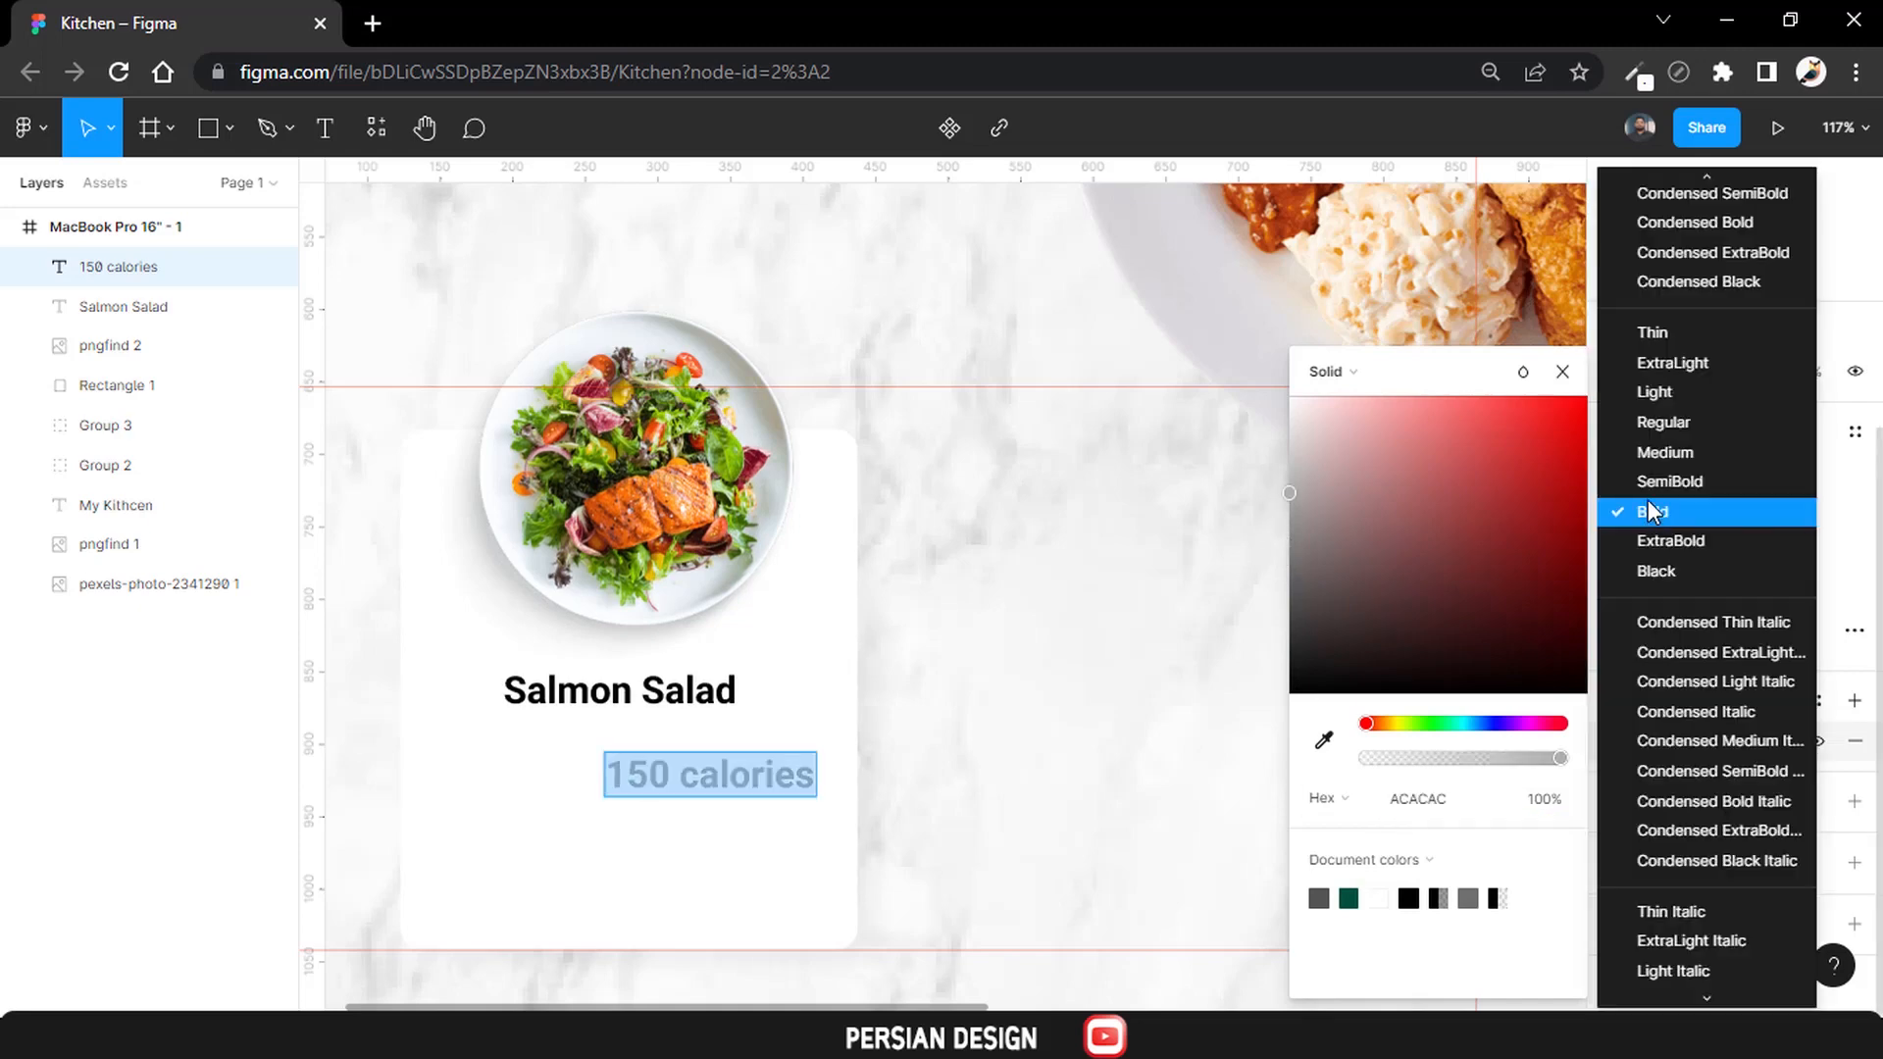
left_click(1669, 481)
left_click(1765, 511)
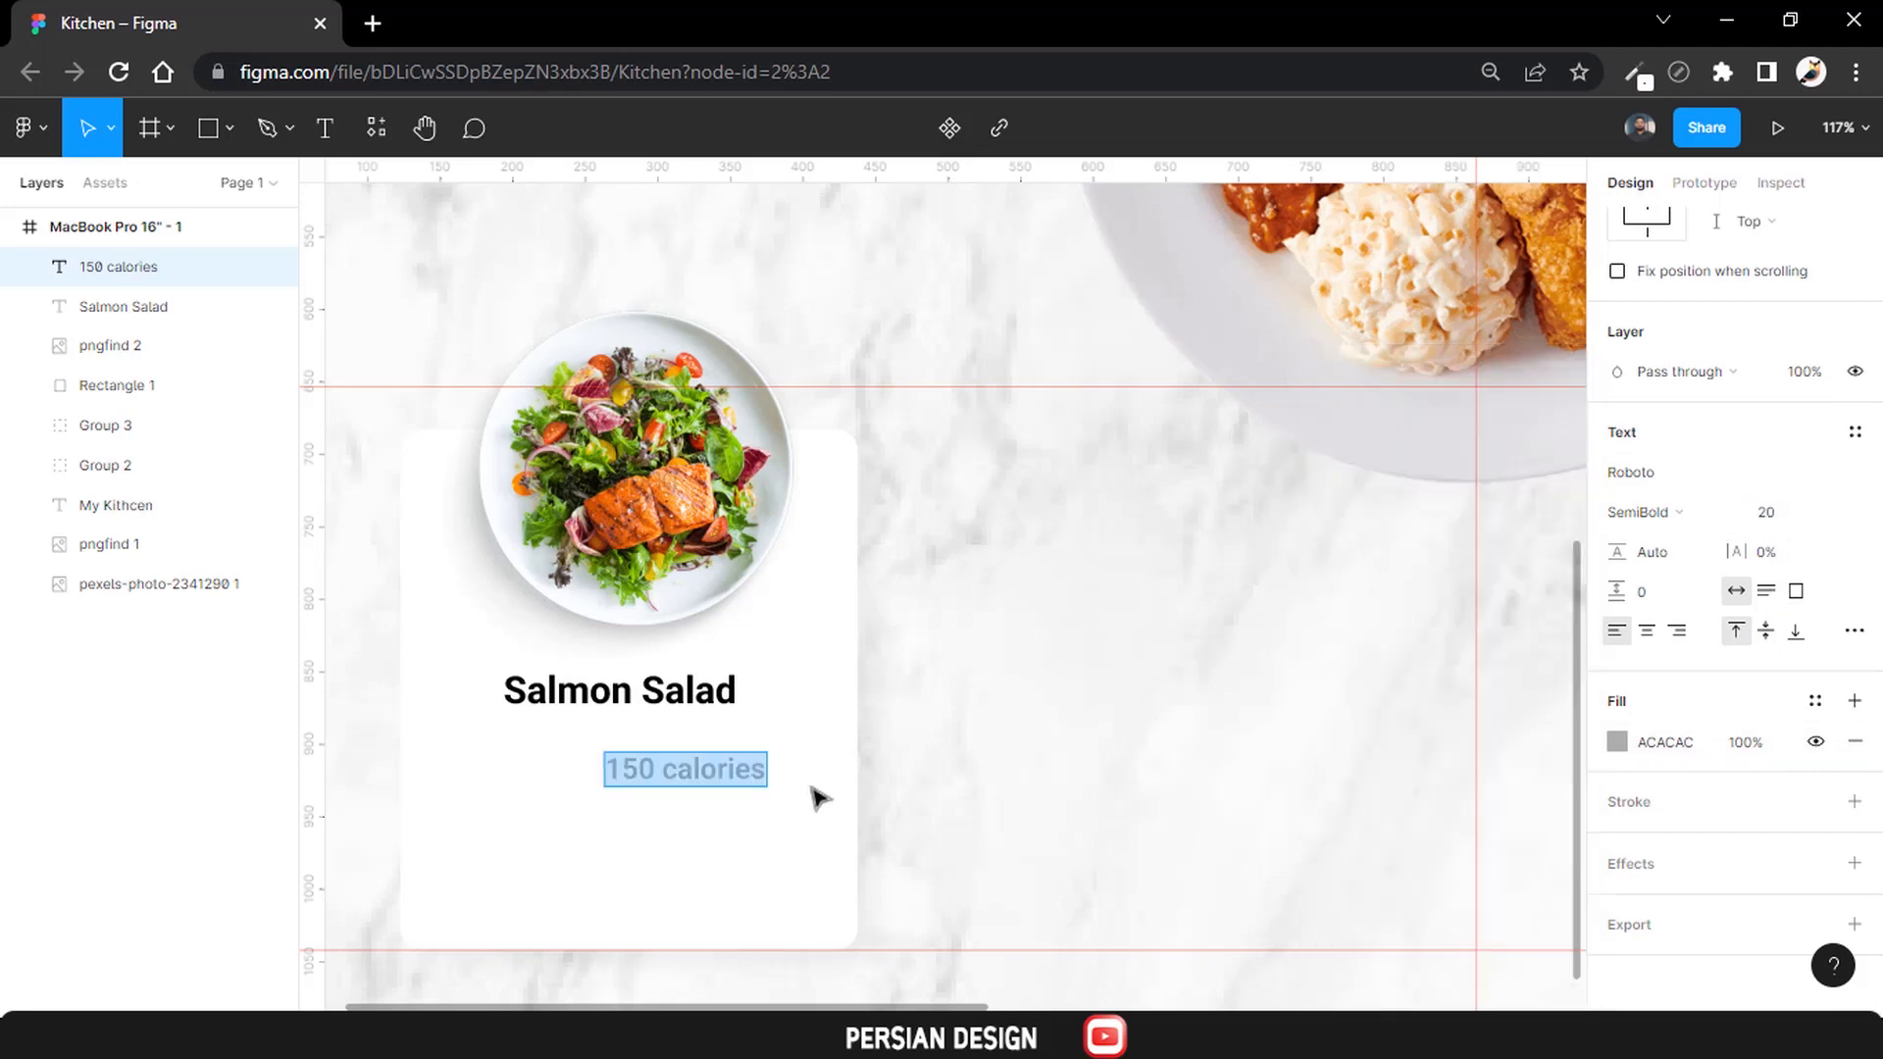
Move the "150 calories" text directly below the Salmon Salad title and set its font size to 18.
left_click_drag(719, 783, 643, 745)
double_click(642, 744)
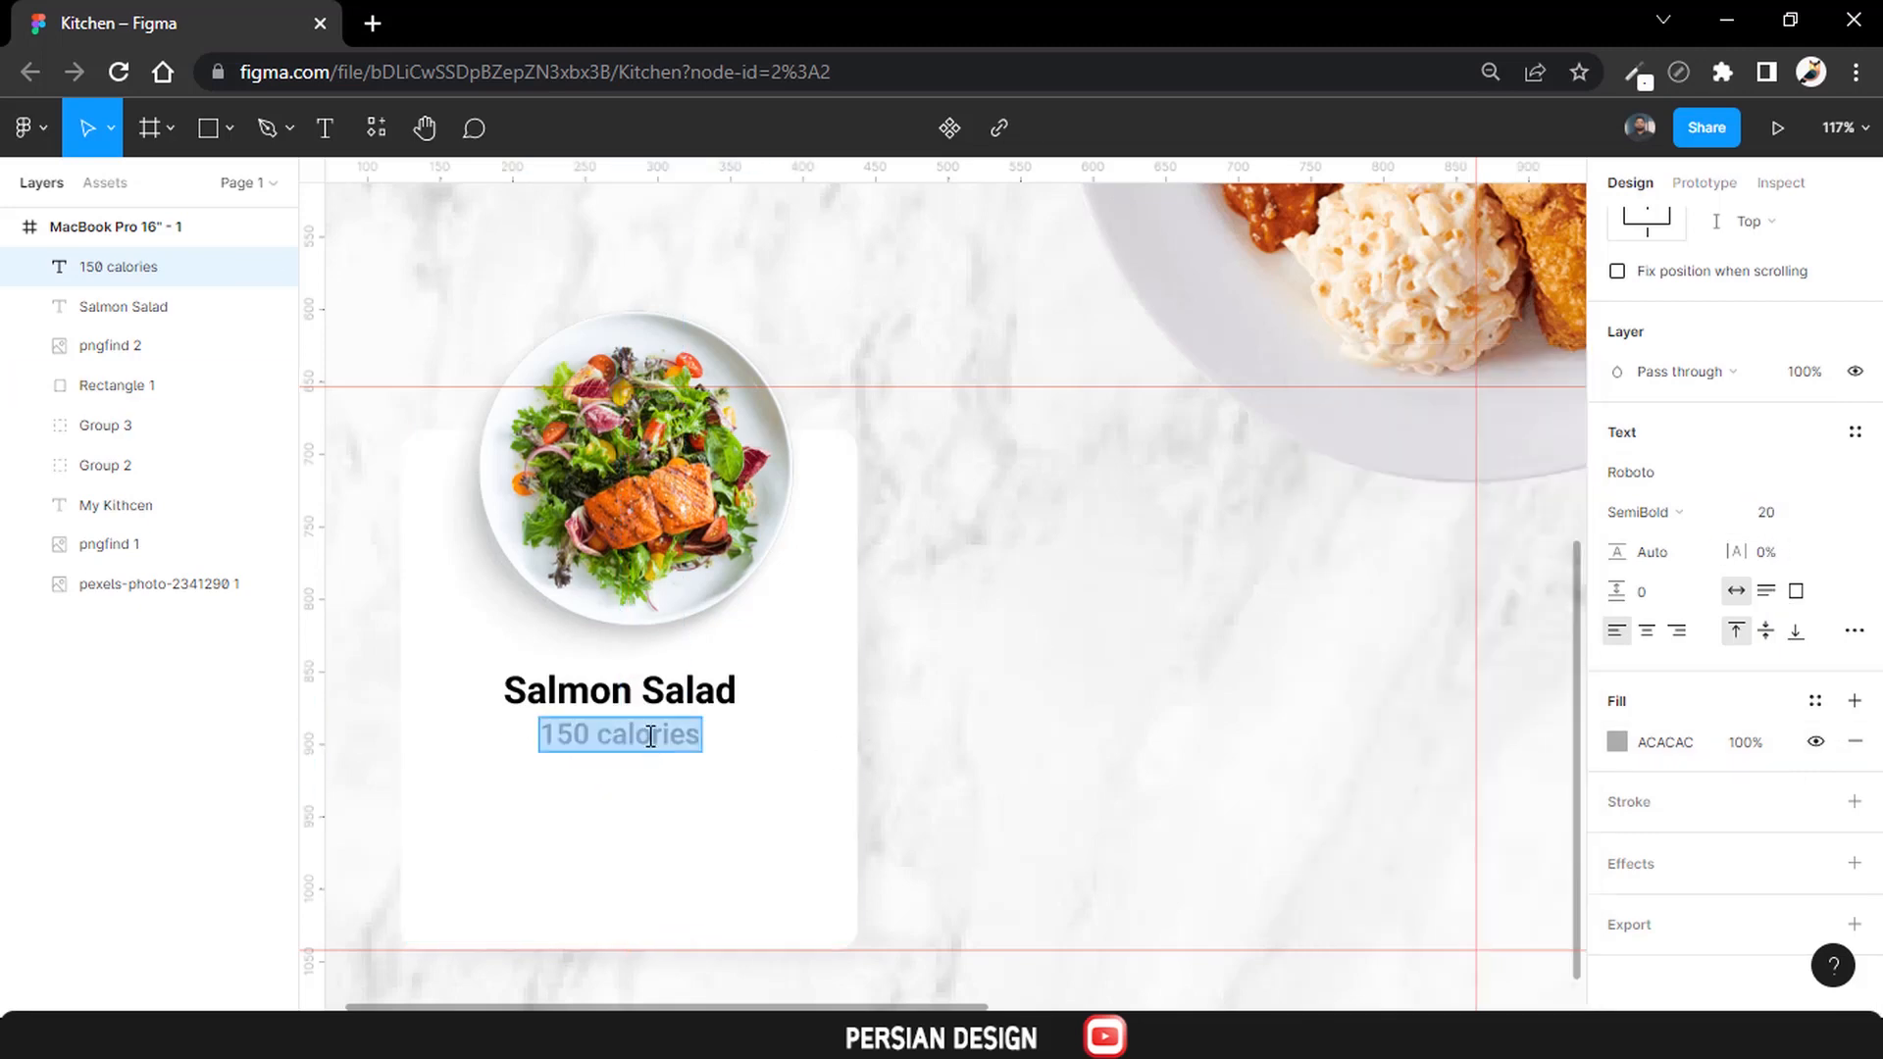
left_click(1781, 519)
type("18")
key("Return")
left_click(1177, 618)
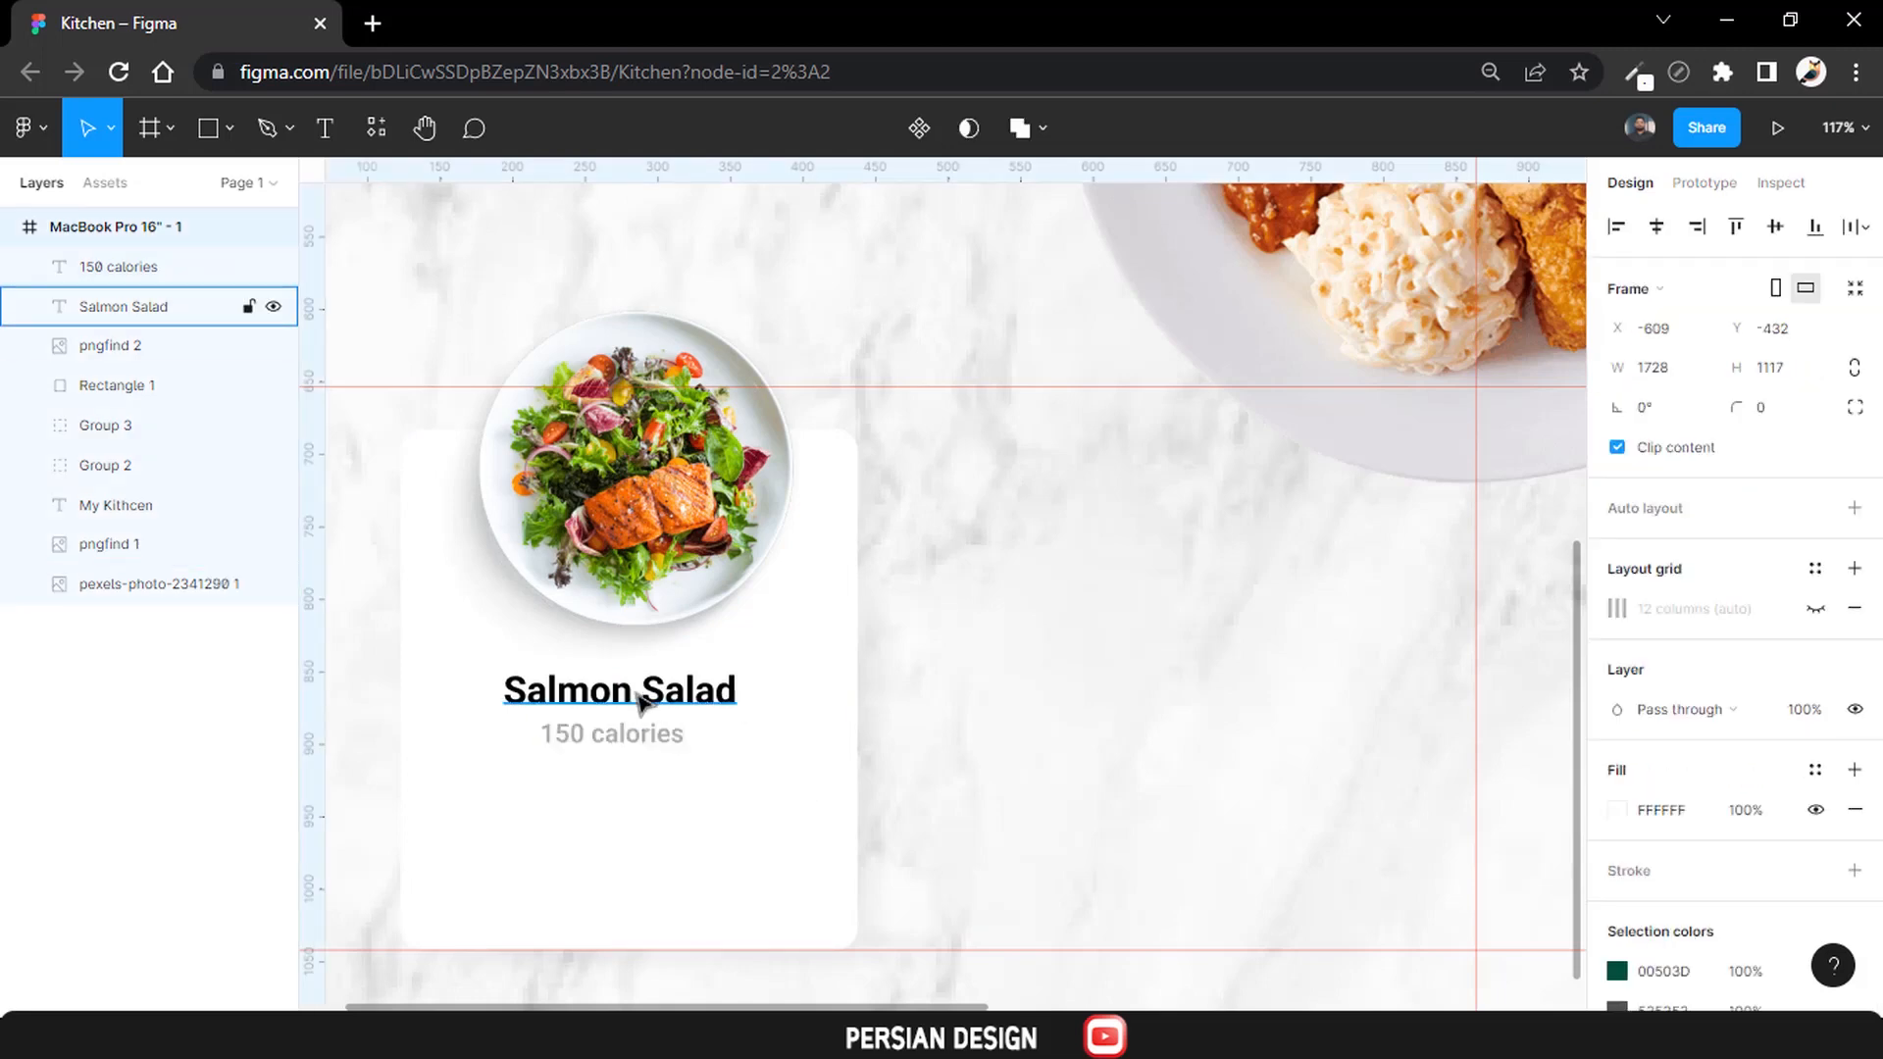
Shift the Salmon Salad title and the "150 calories" text slightly right to center both on the card.
left_click(640, 695)
left_click_drag(630, 694, 636, 745)
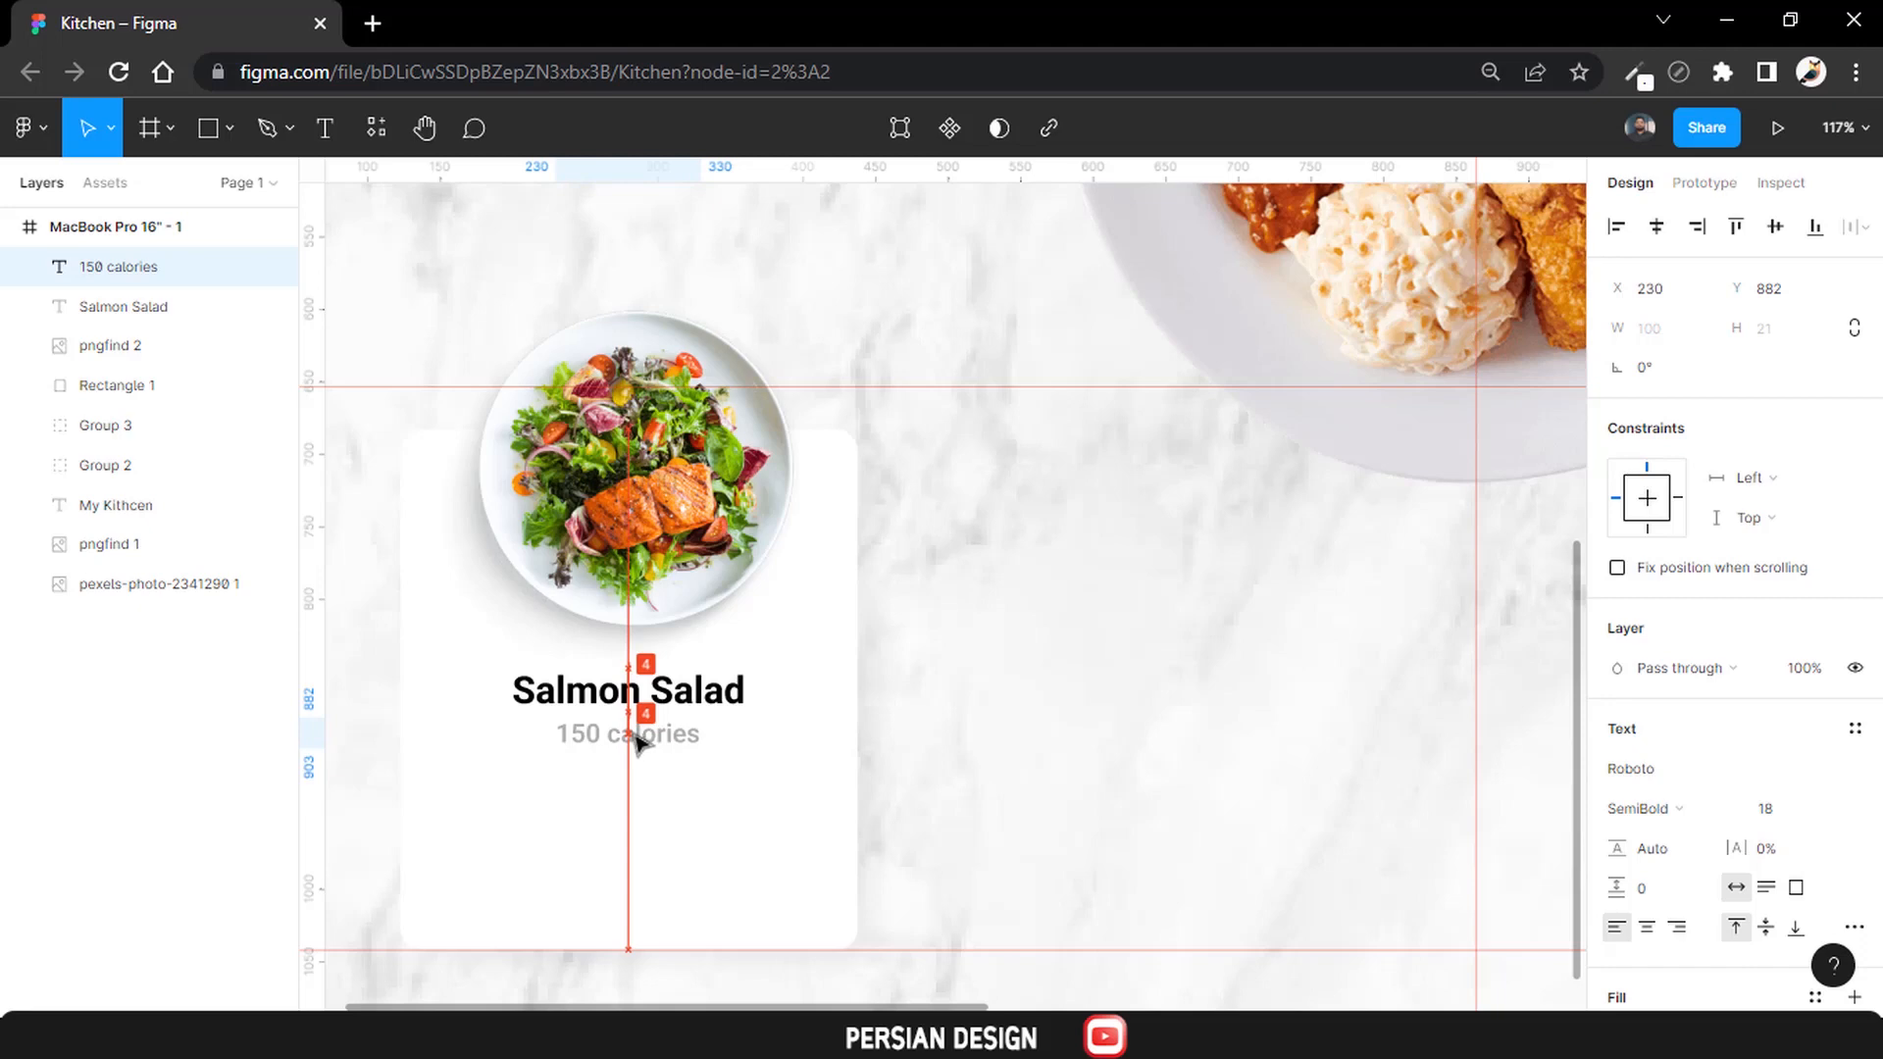
left_click_drag(637, 742, 629, 743)
left_click(949, 577)
Draw a horizontal divider line about 300 px long across the card below the "150 calories" text.
scroll(951, 575, "down", 3)
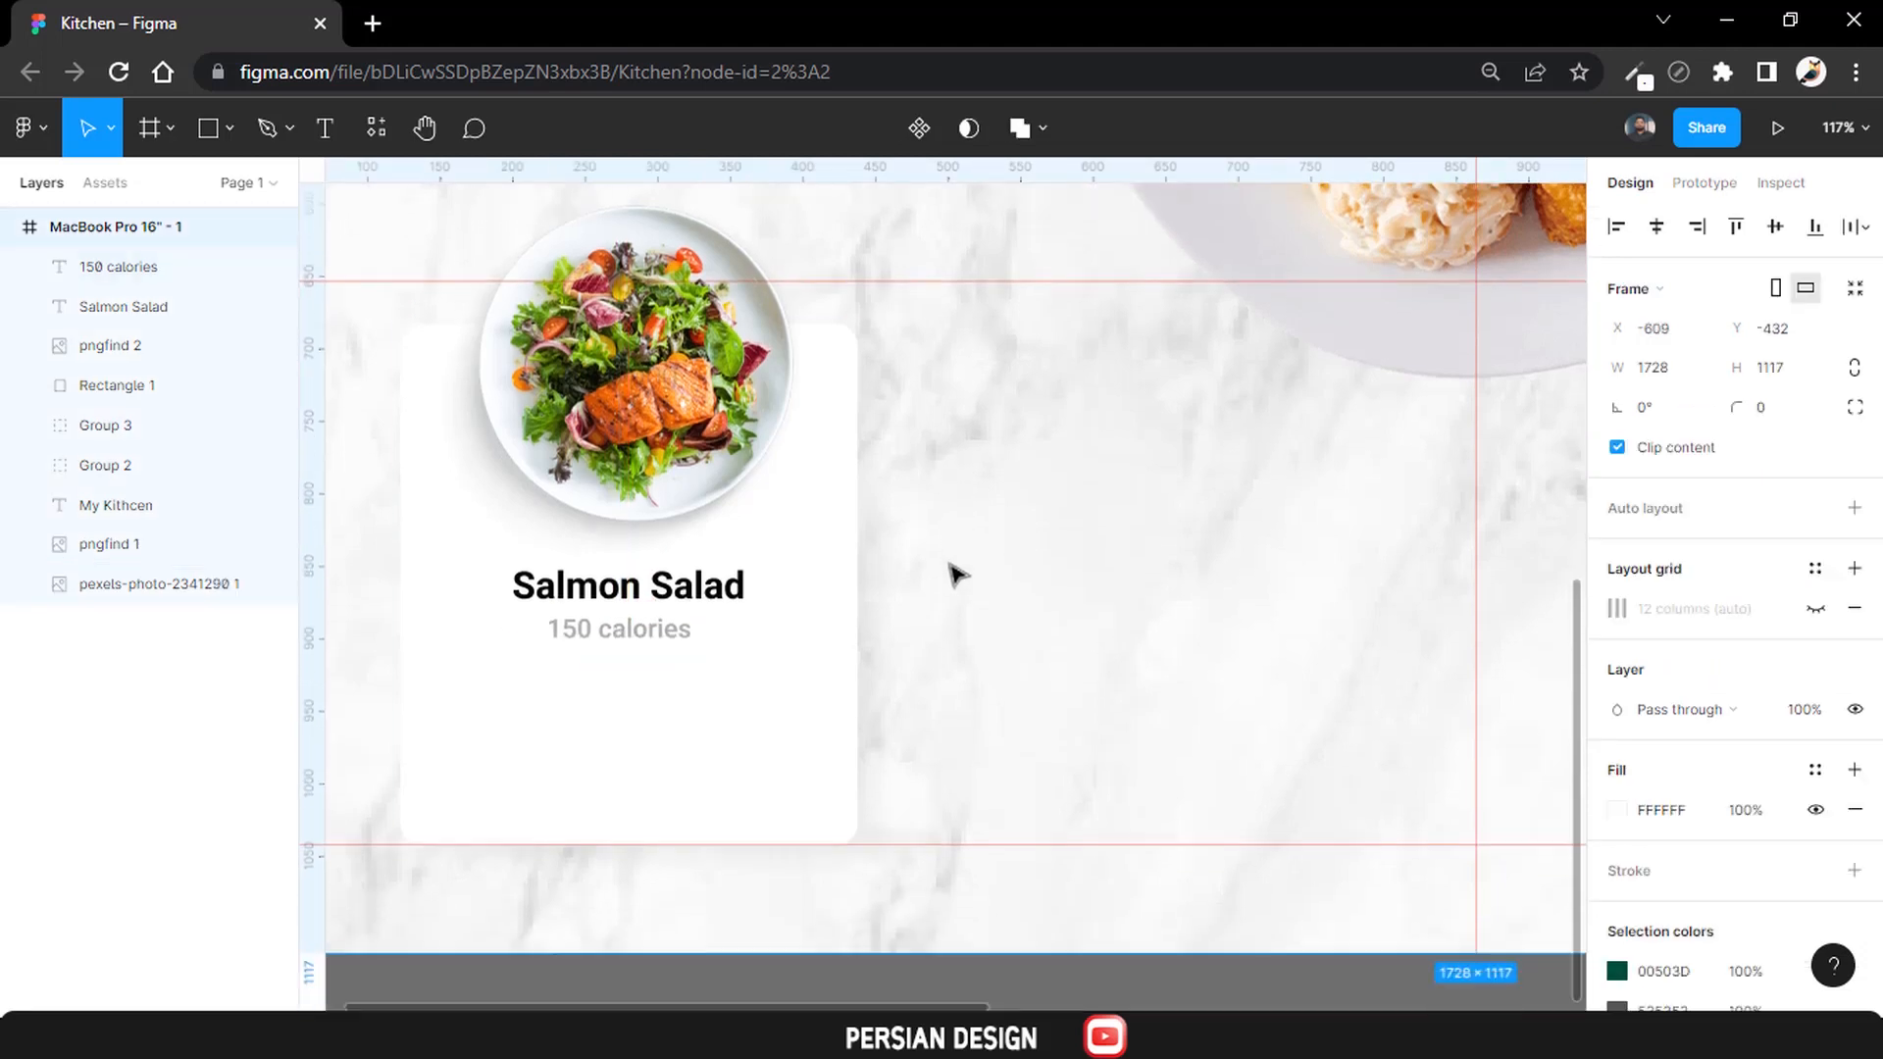
scroll(956, 573, "down", 2)
left_click(208, 129)
left_click(226, 136)
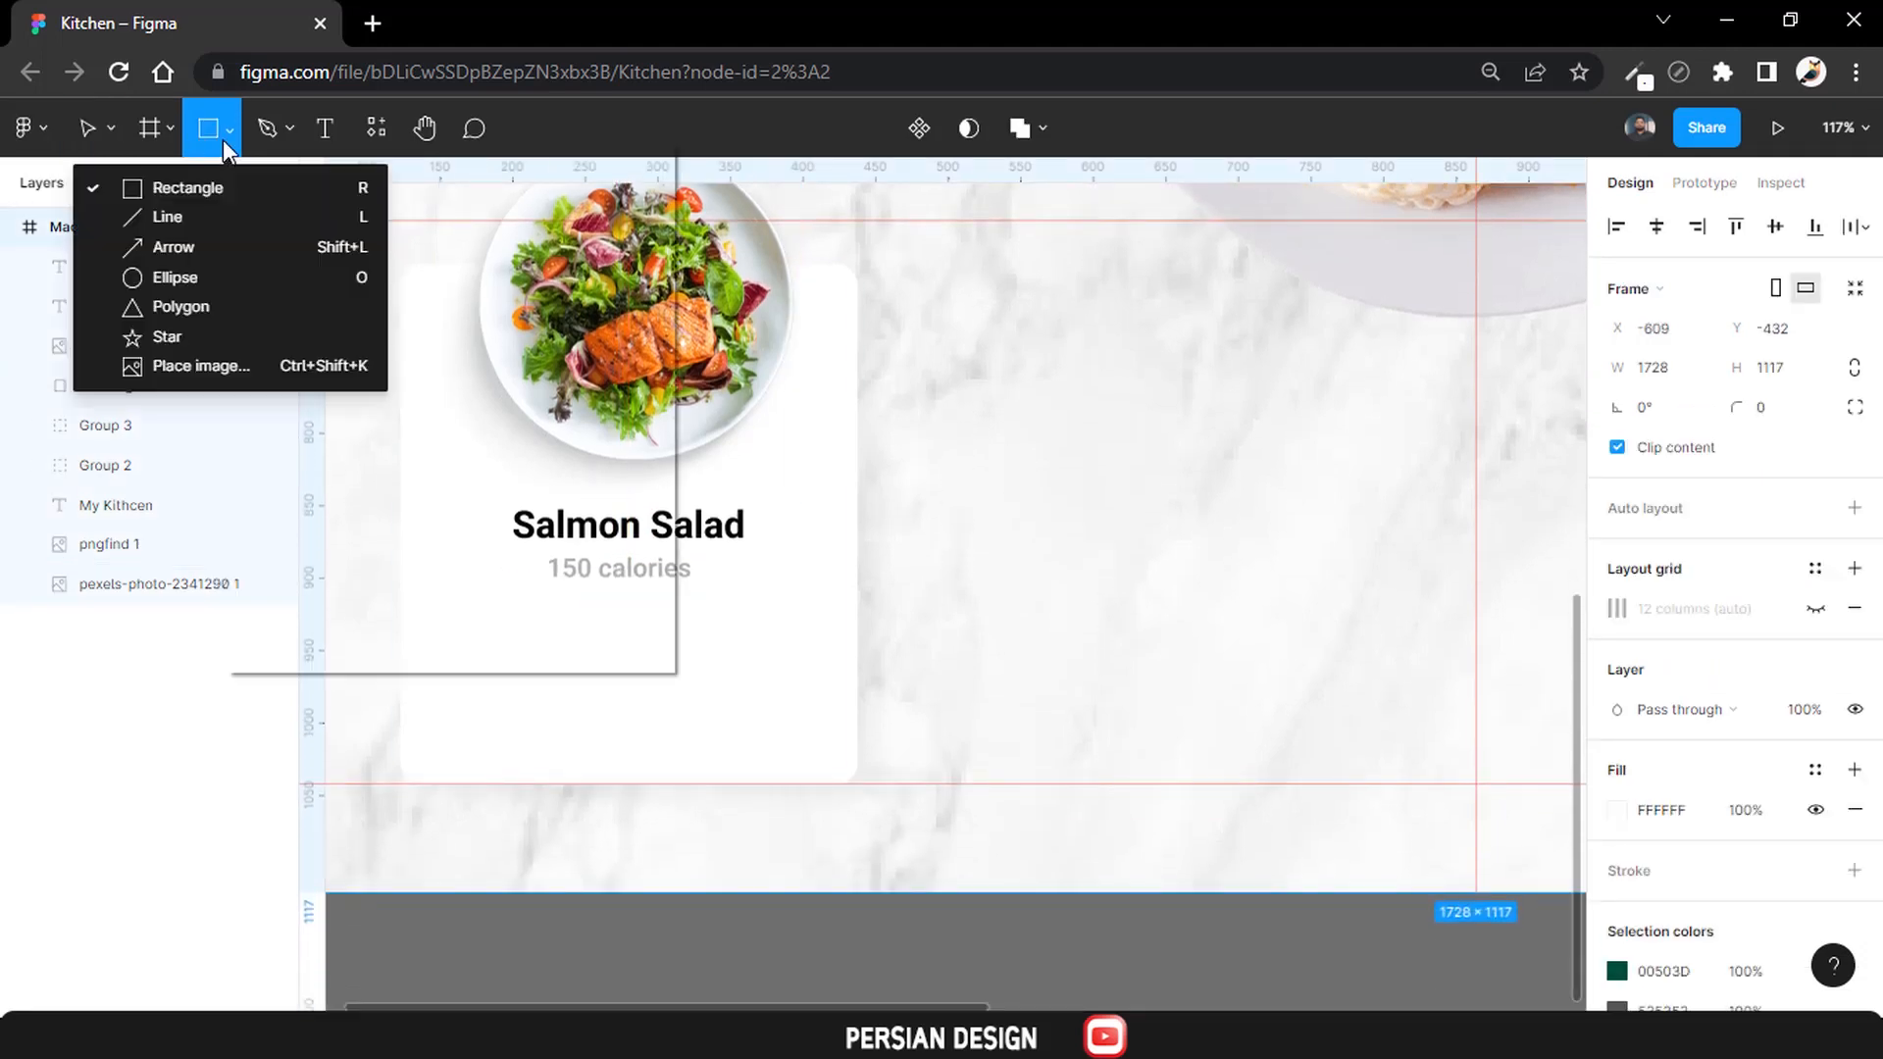
left_click(215, 137)
left_click(229, 129)
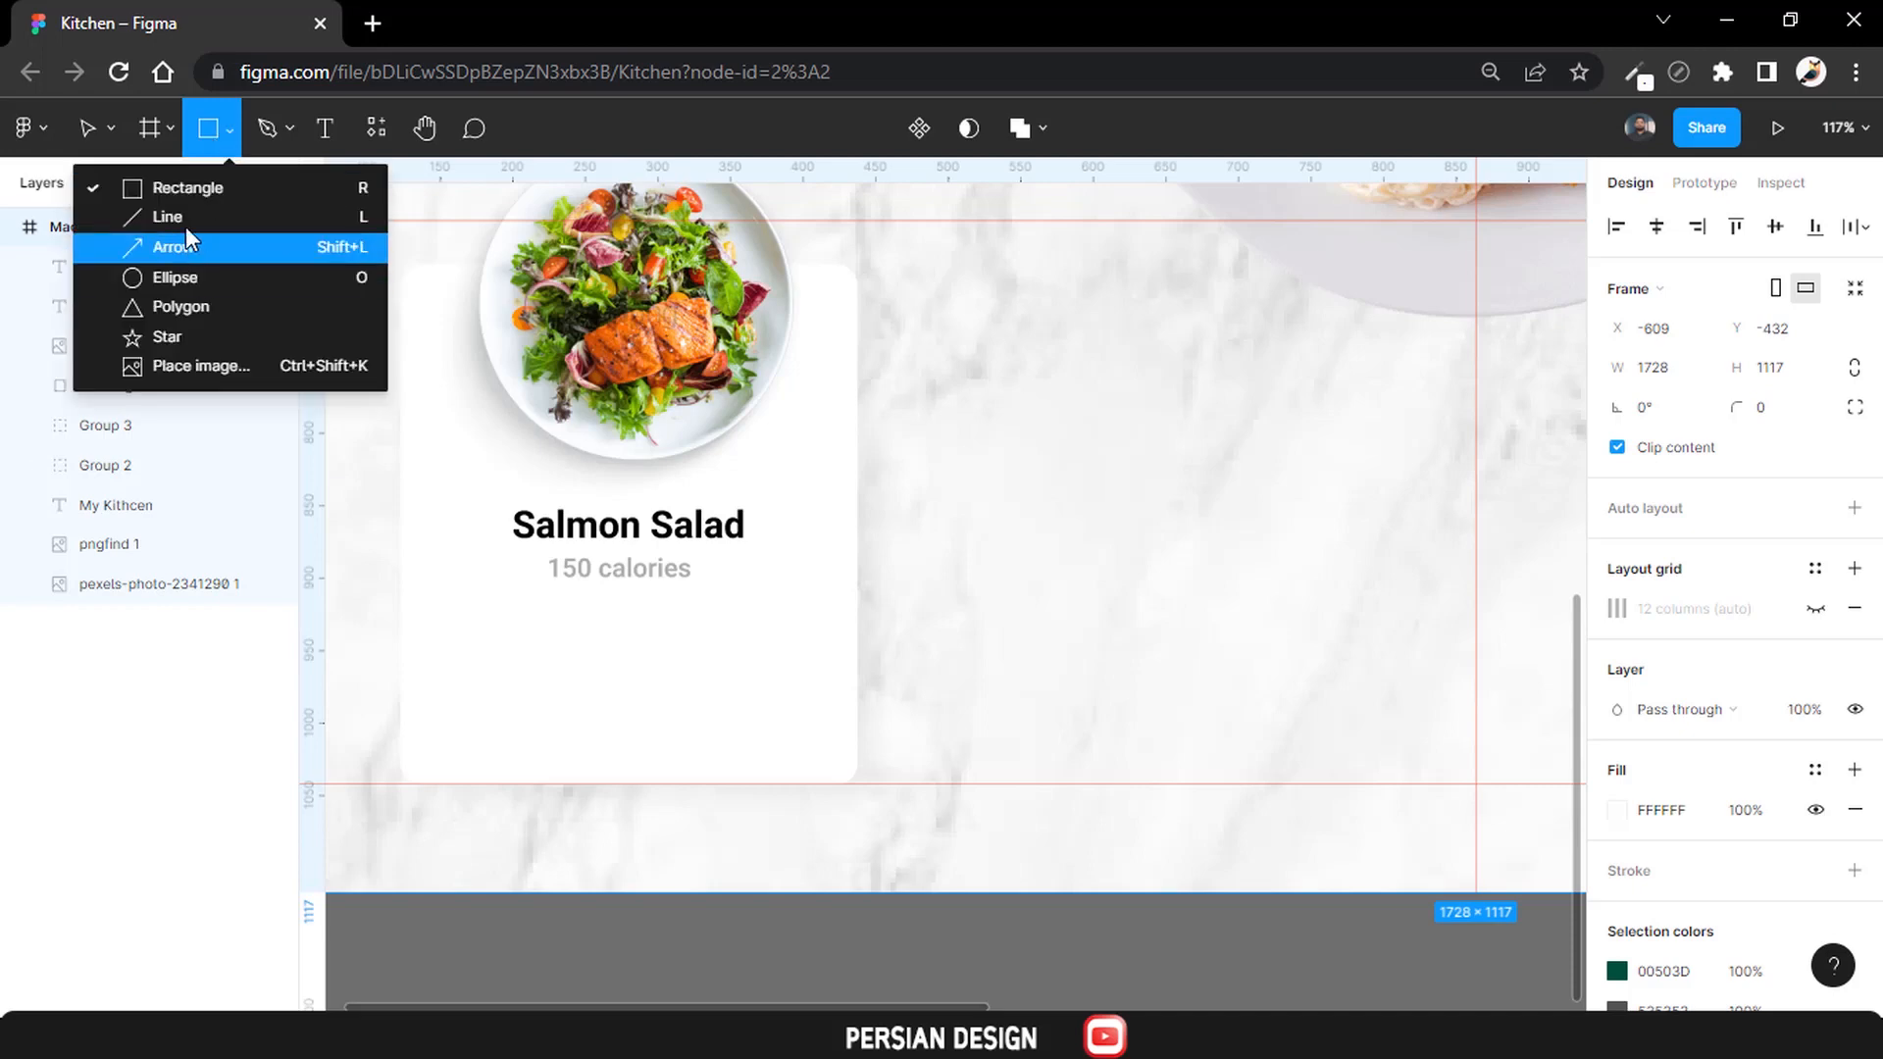
left_click(157, 215)
mouse_move(405, 621)
left_mouse_down()
mouse_move(853, 622)
mouse_move(804, 632)
left_mouse_up()
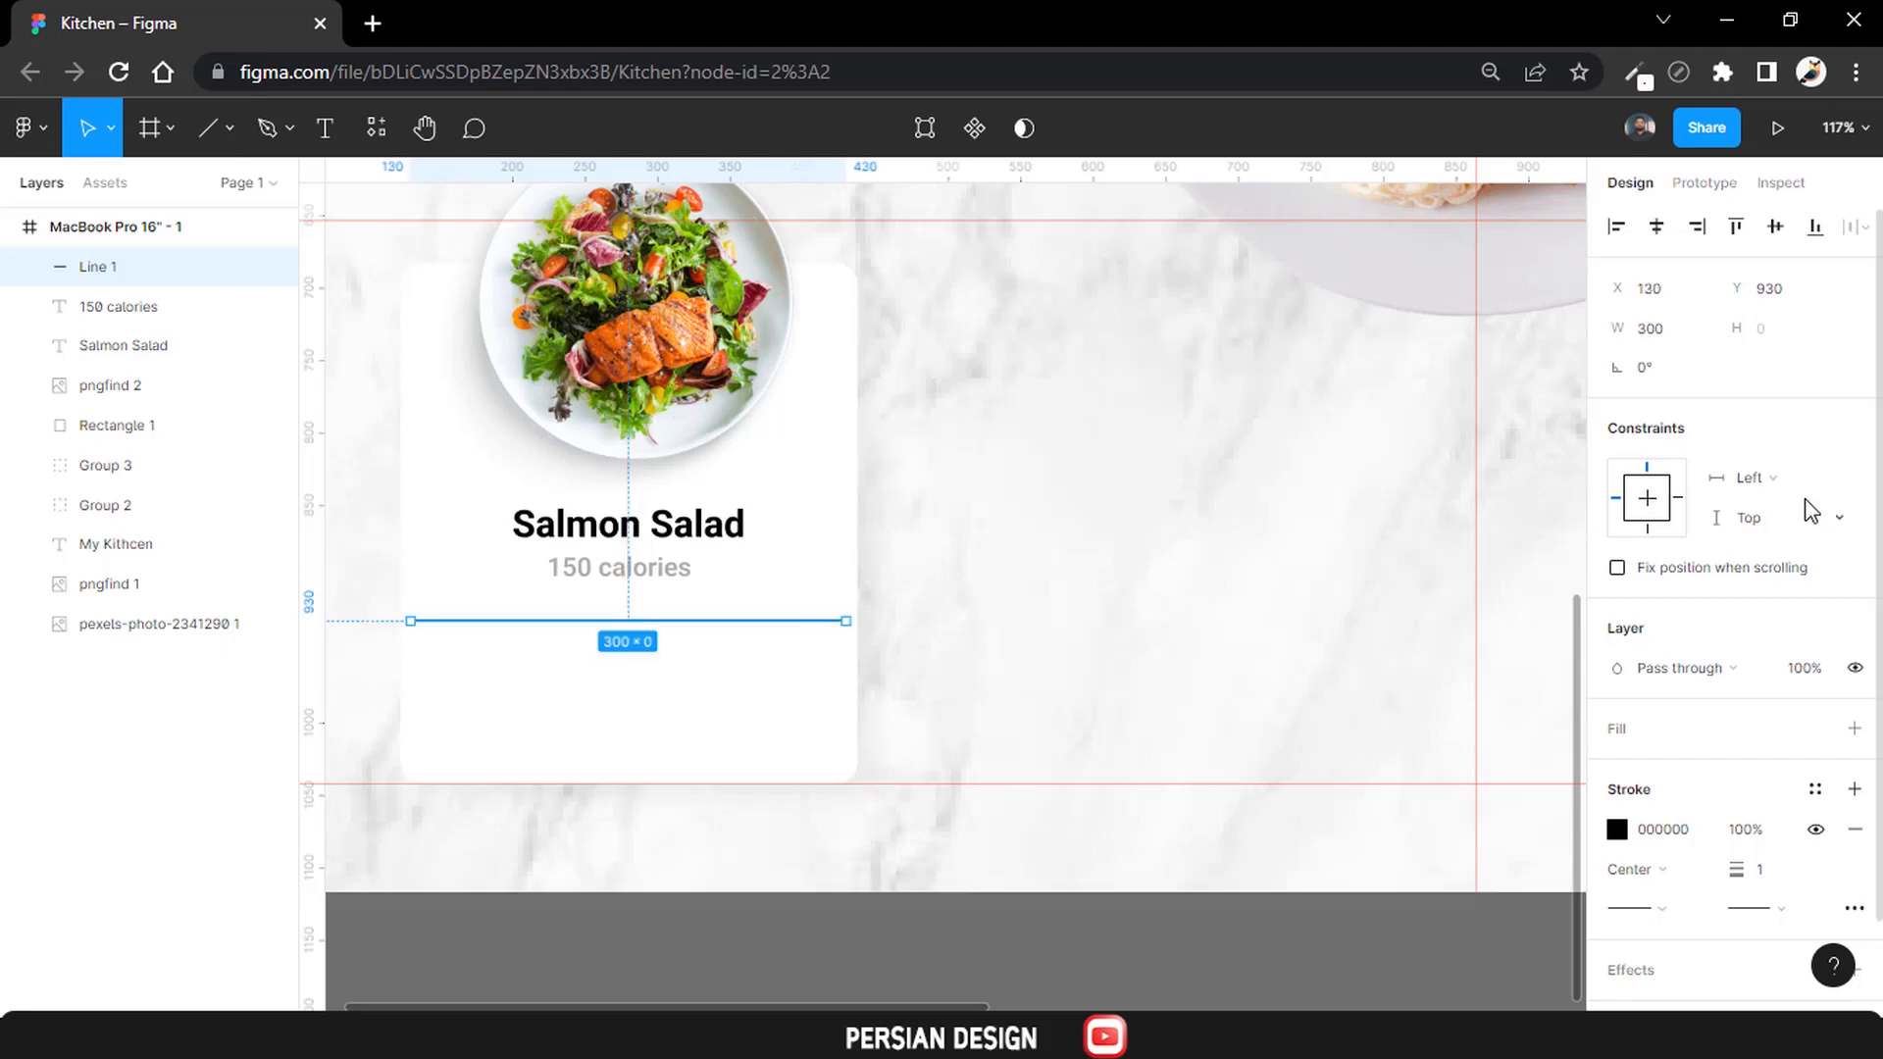
Set the divider line's stroke to color ACACAC, thickness 2 and opacity 20%.
scroll(1809, 490, "down", 1)
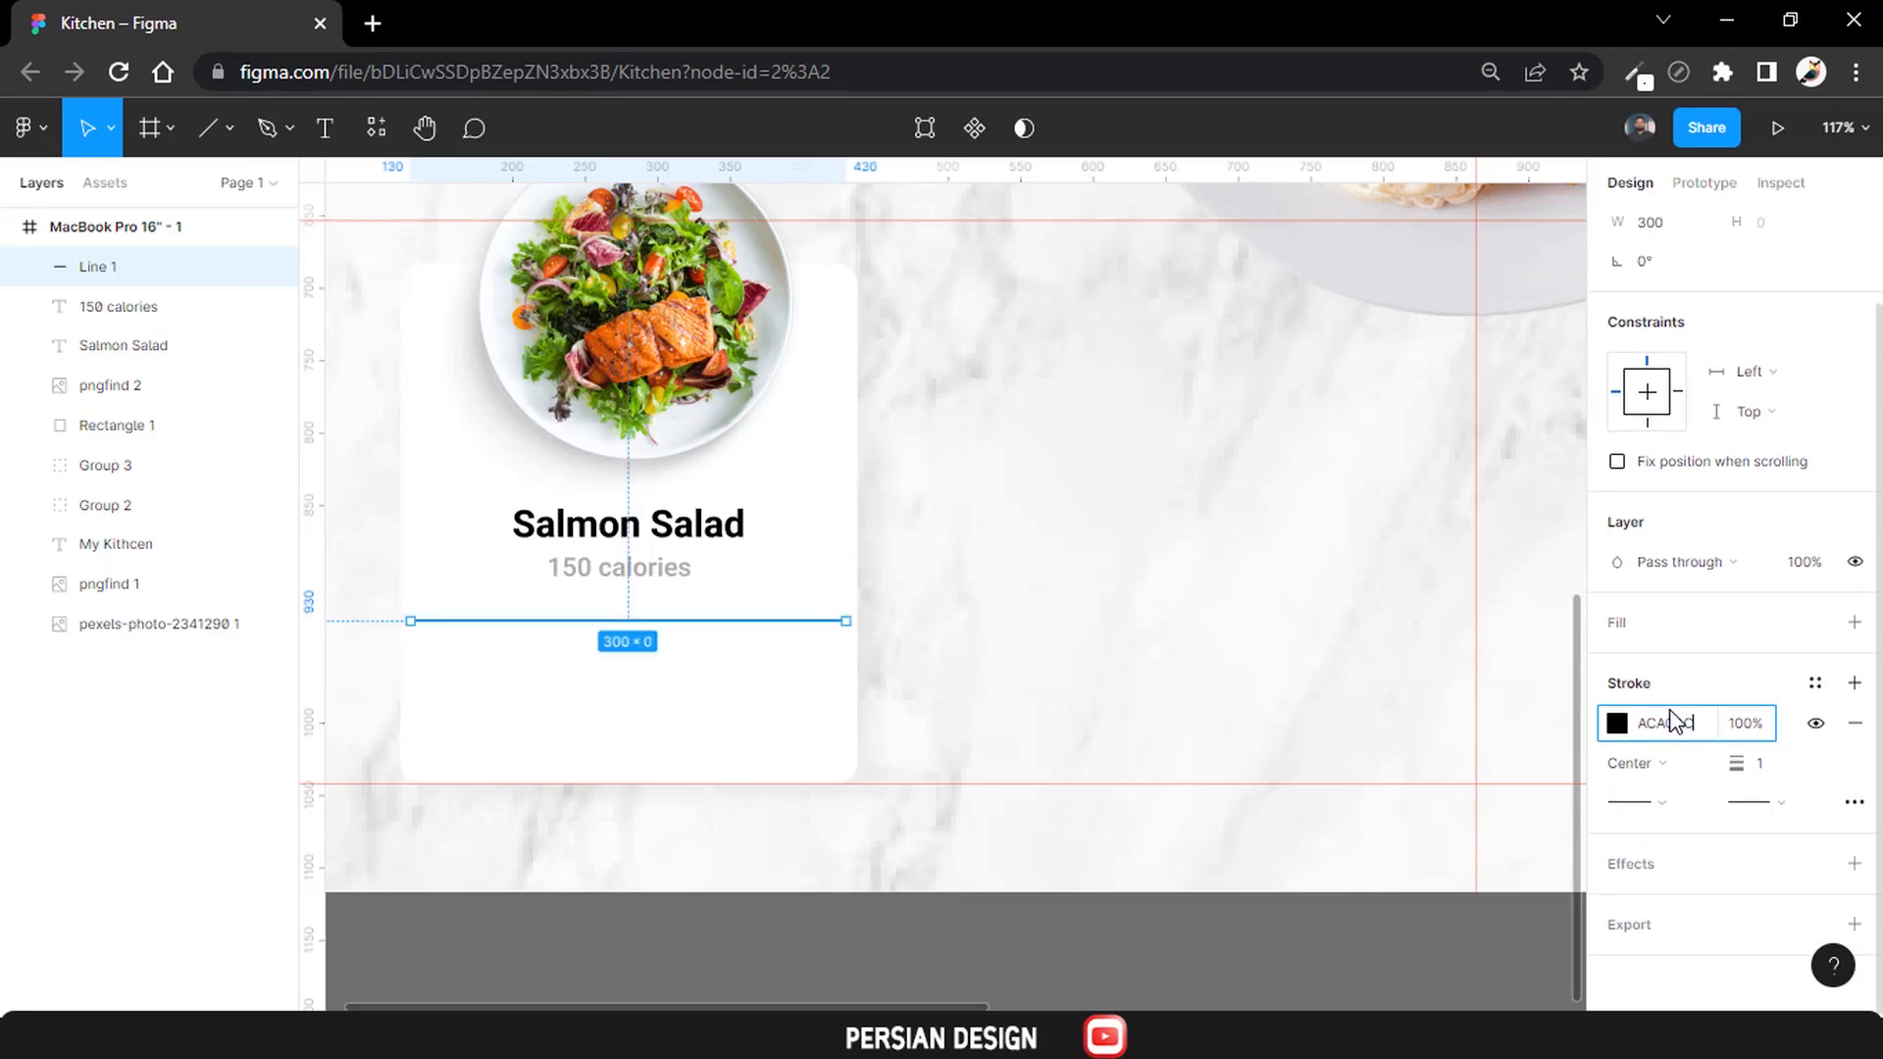
key("Return")
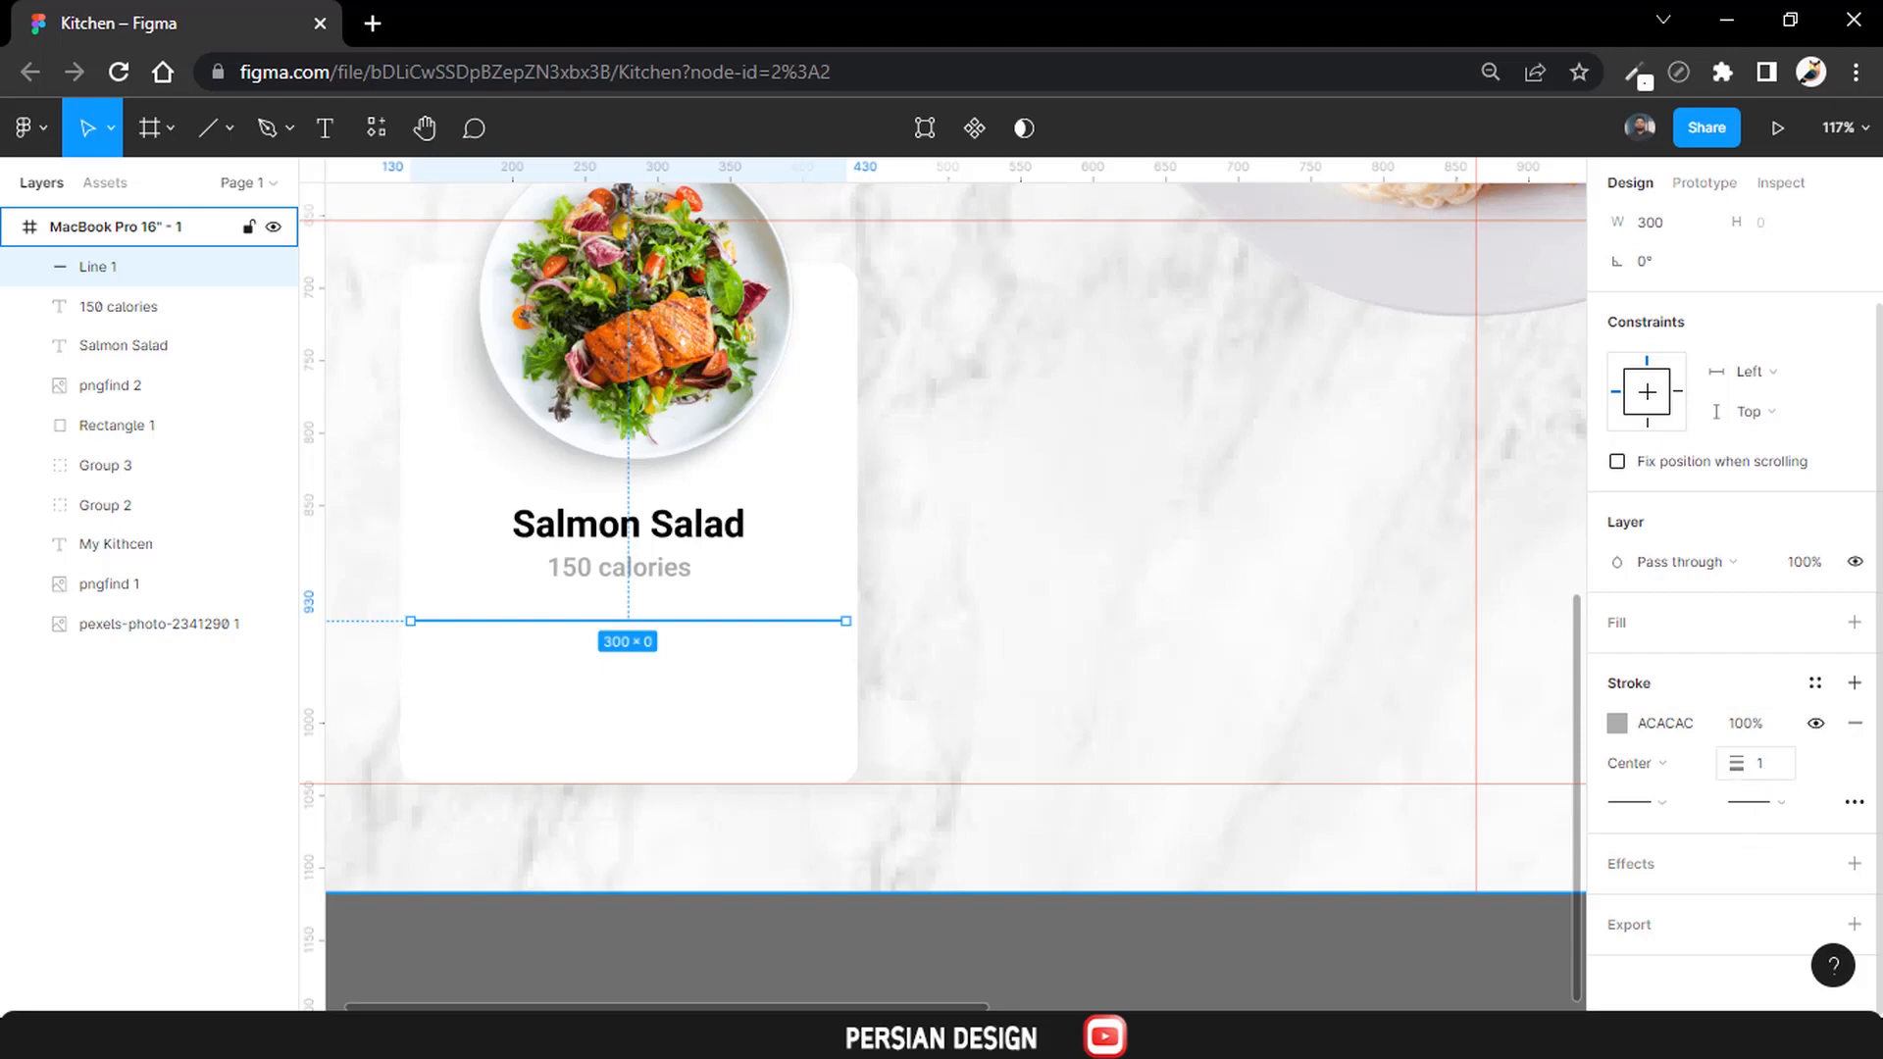
type("2")
key("Return")
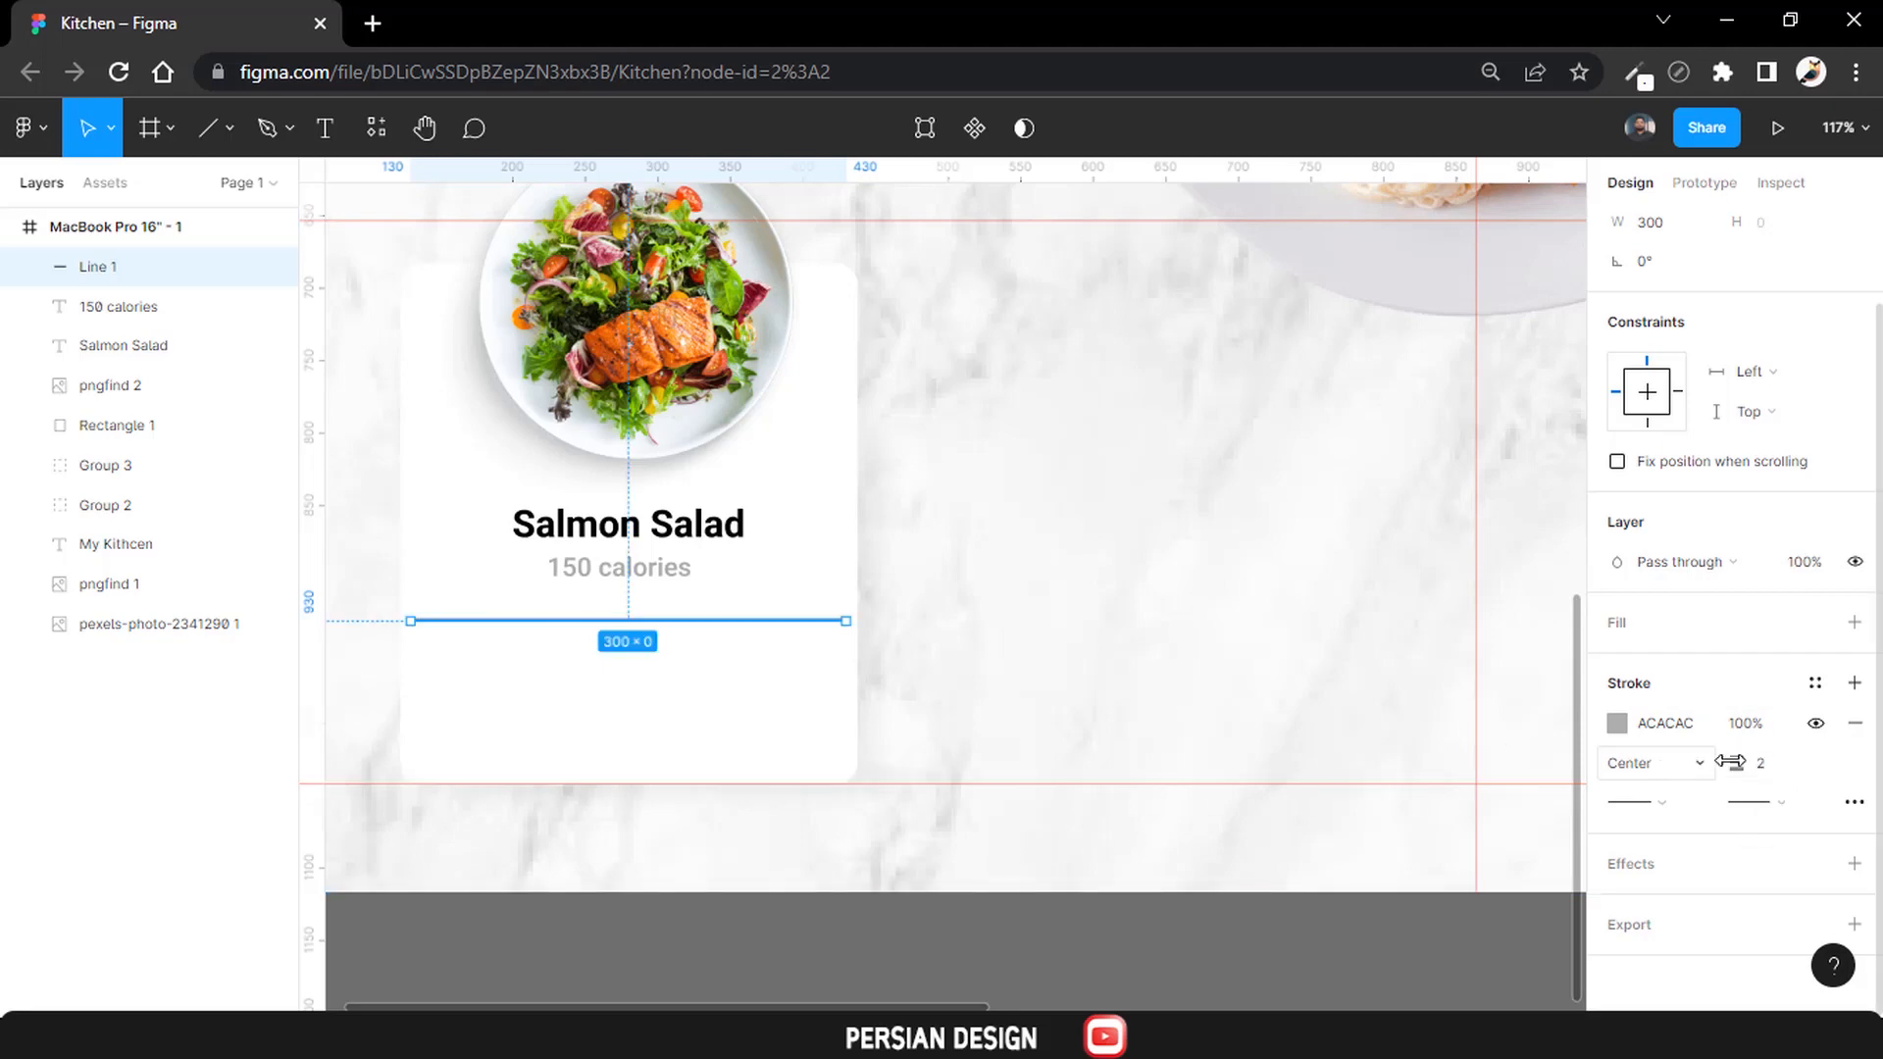
key("Return")
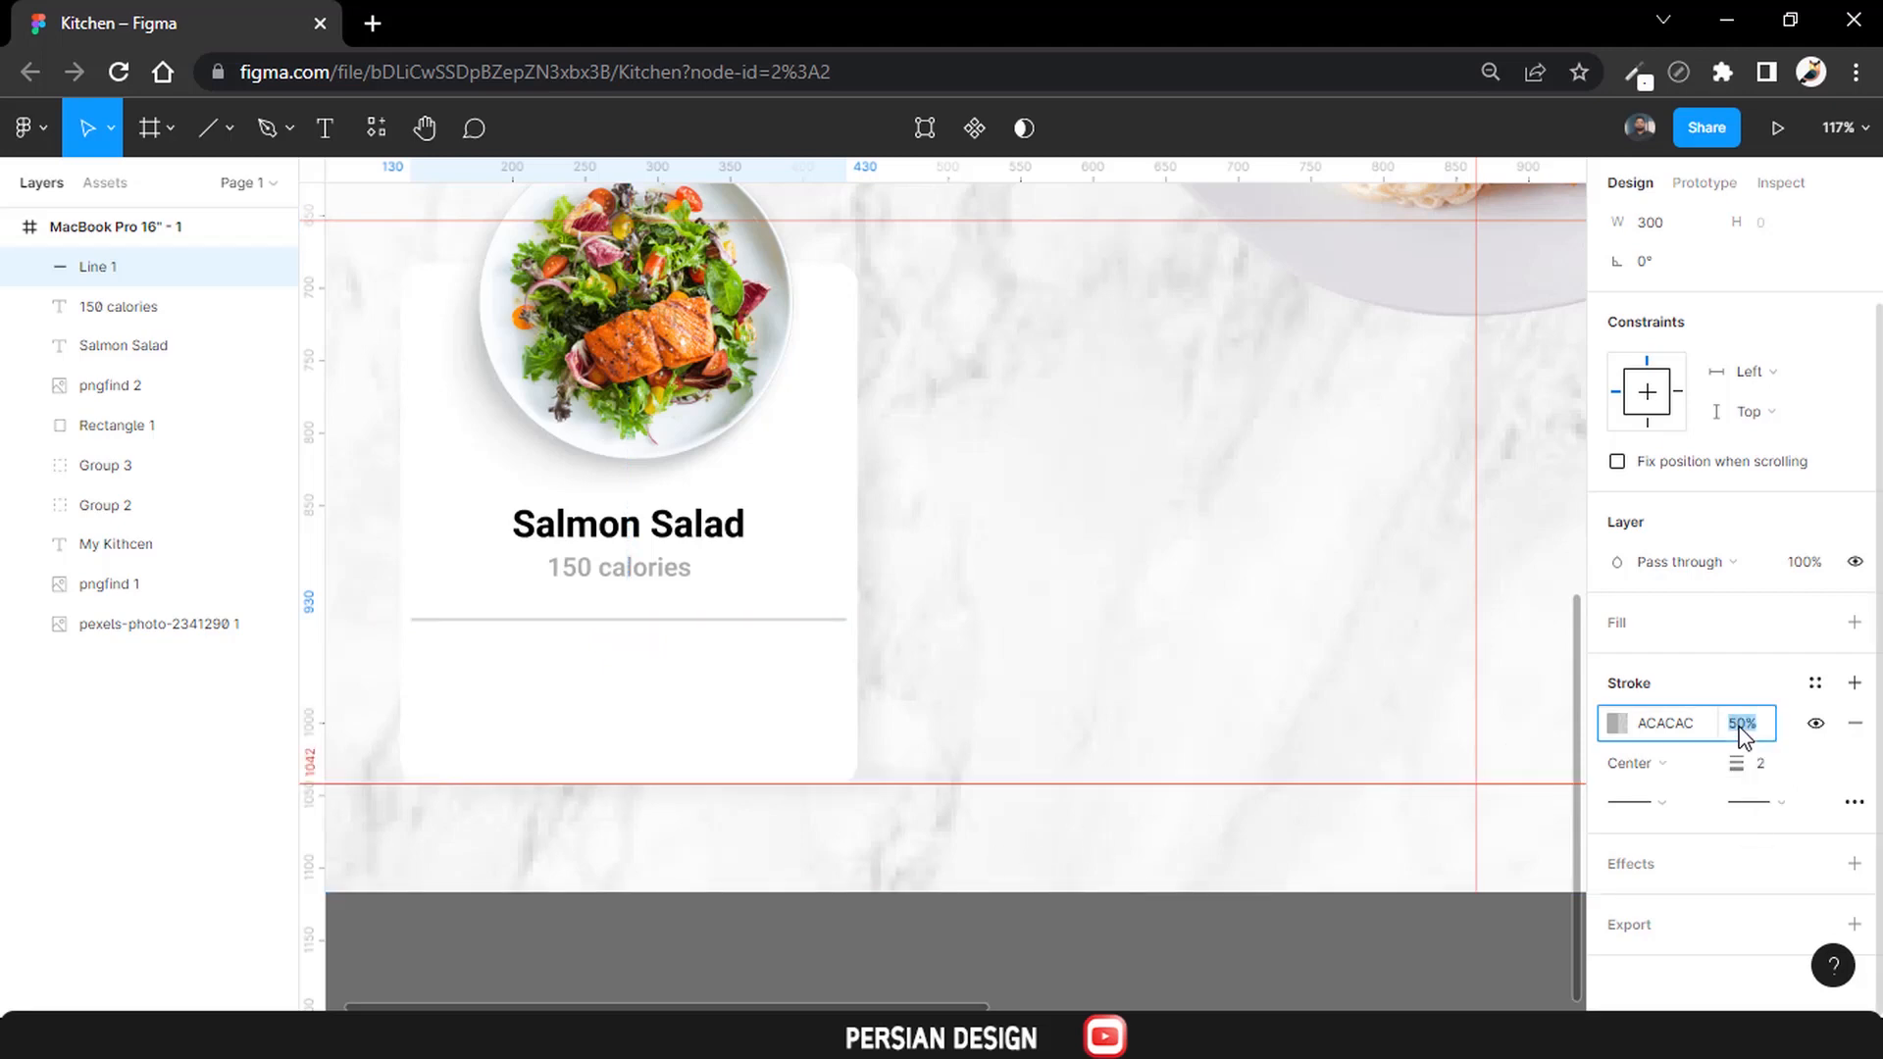
type("20")
key("Return")
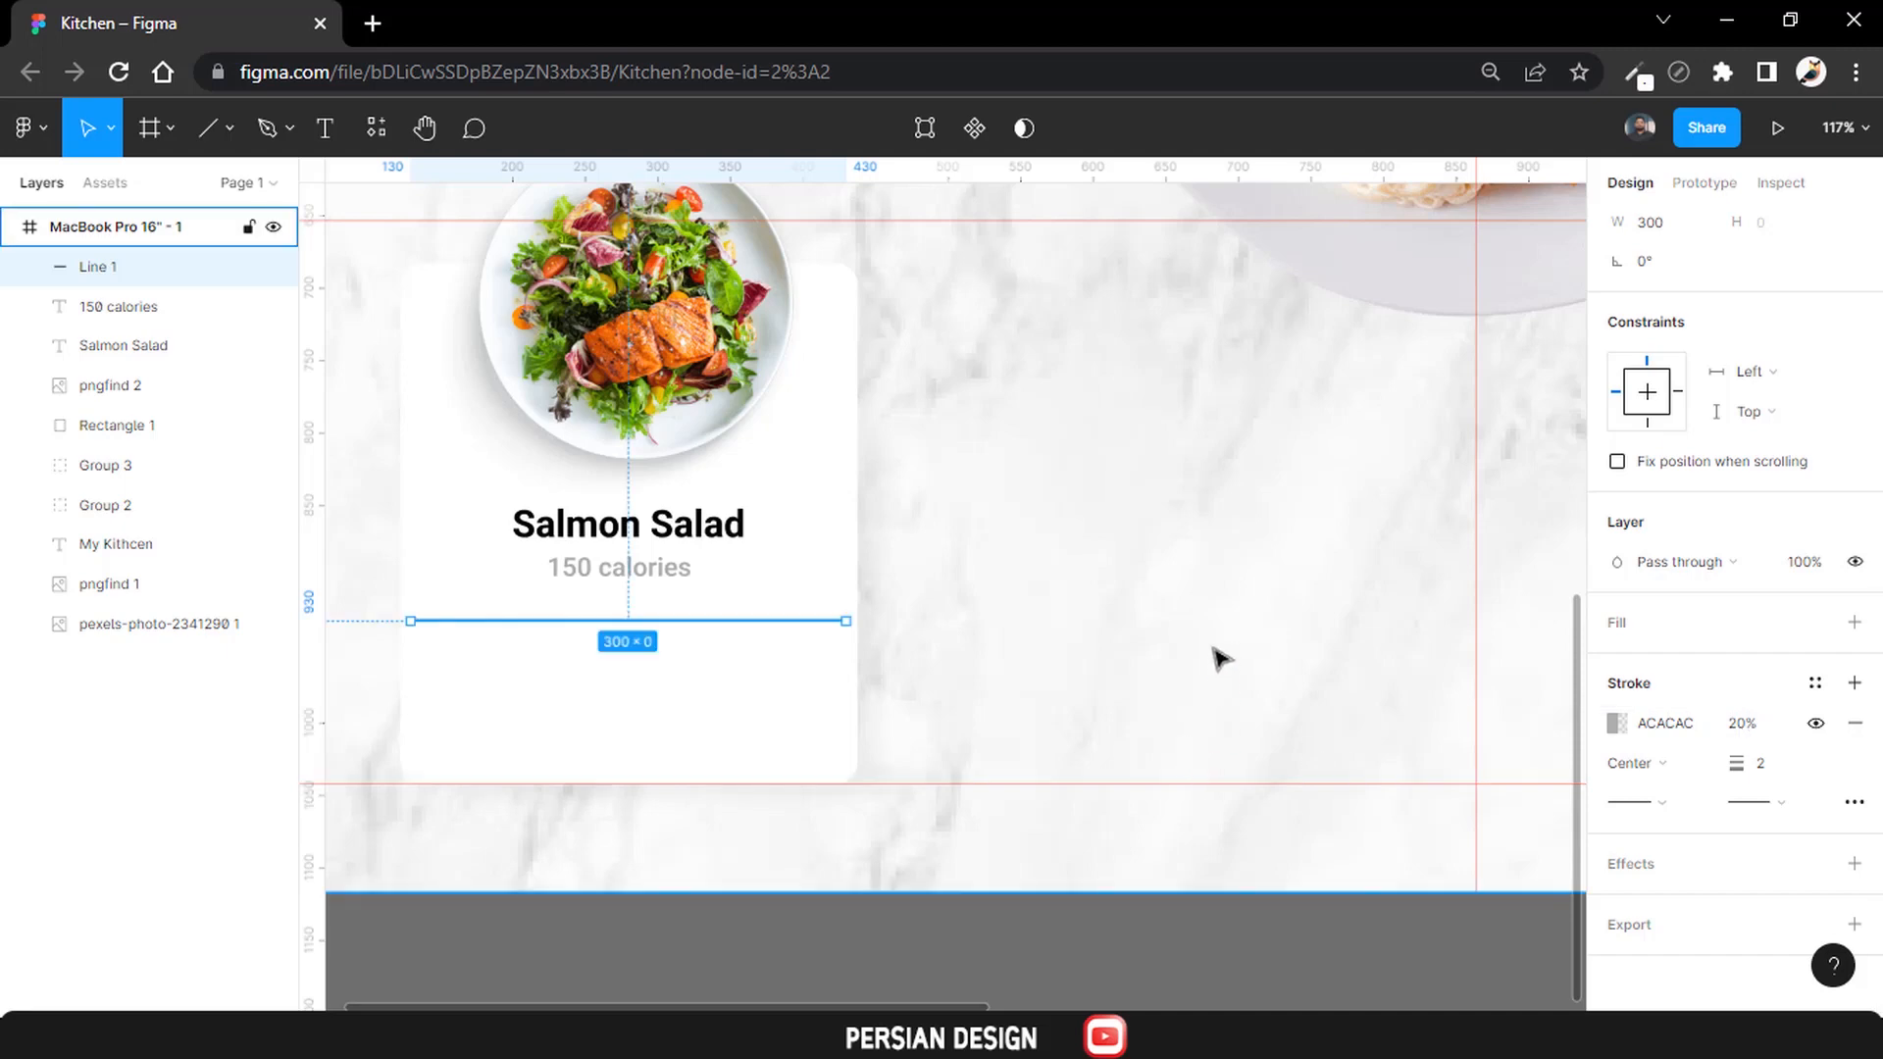
Give the divider line Round end caps and deselect it.
left_click(1661, 801)
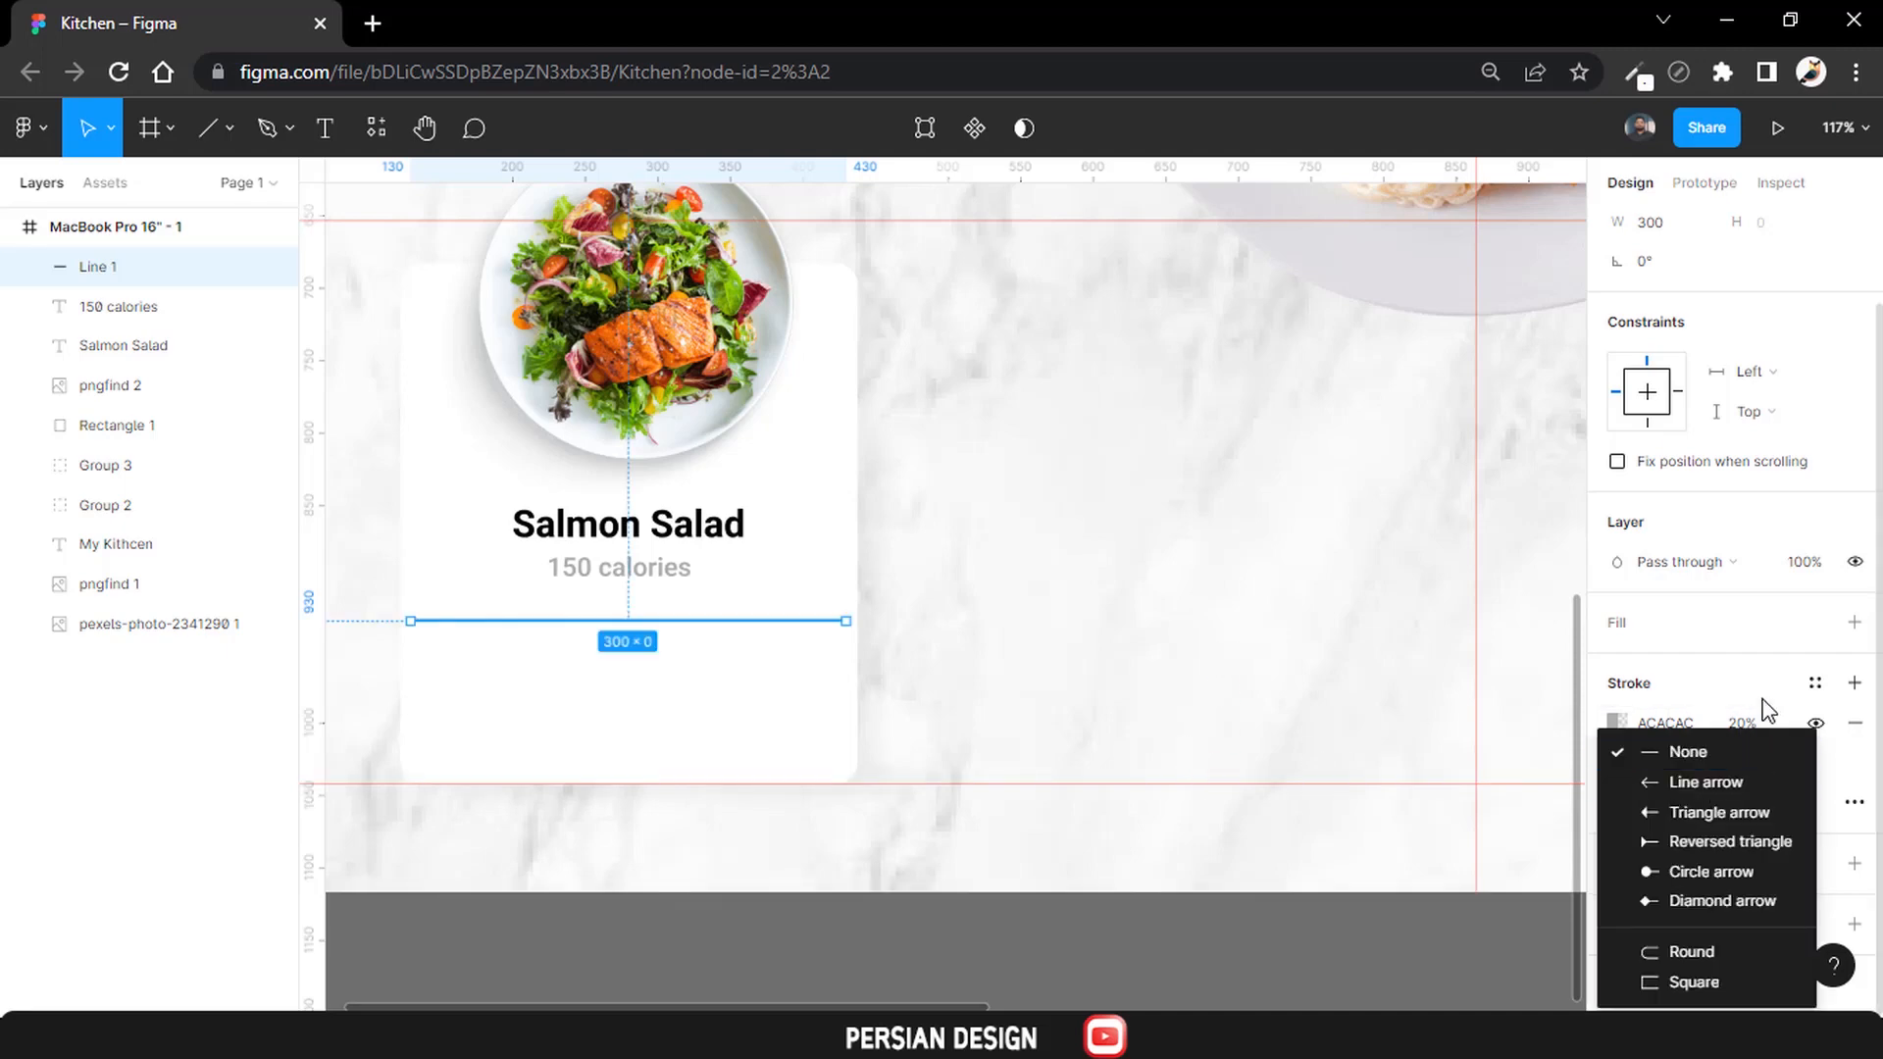
left_click(1705, 953)
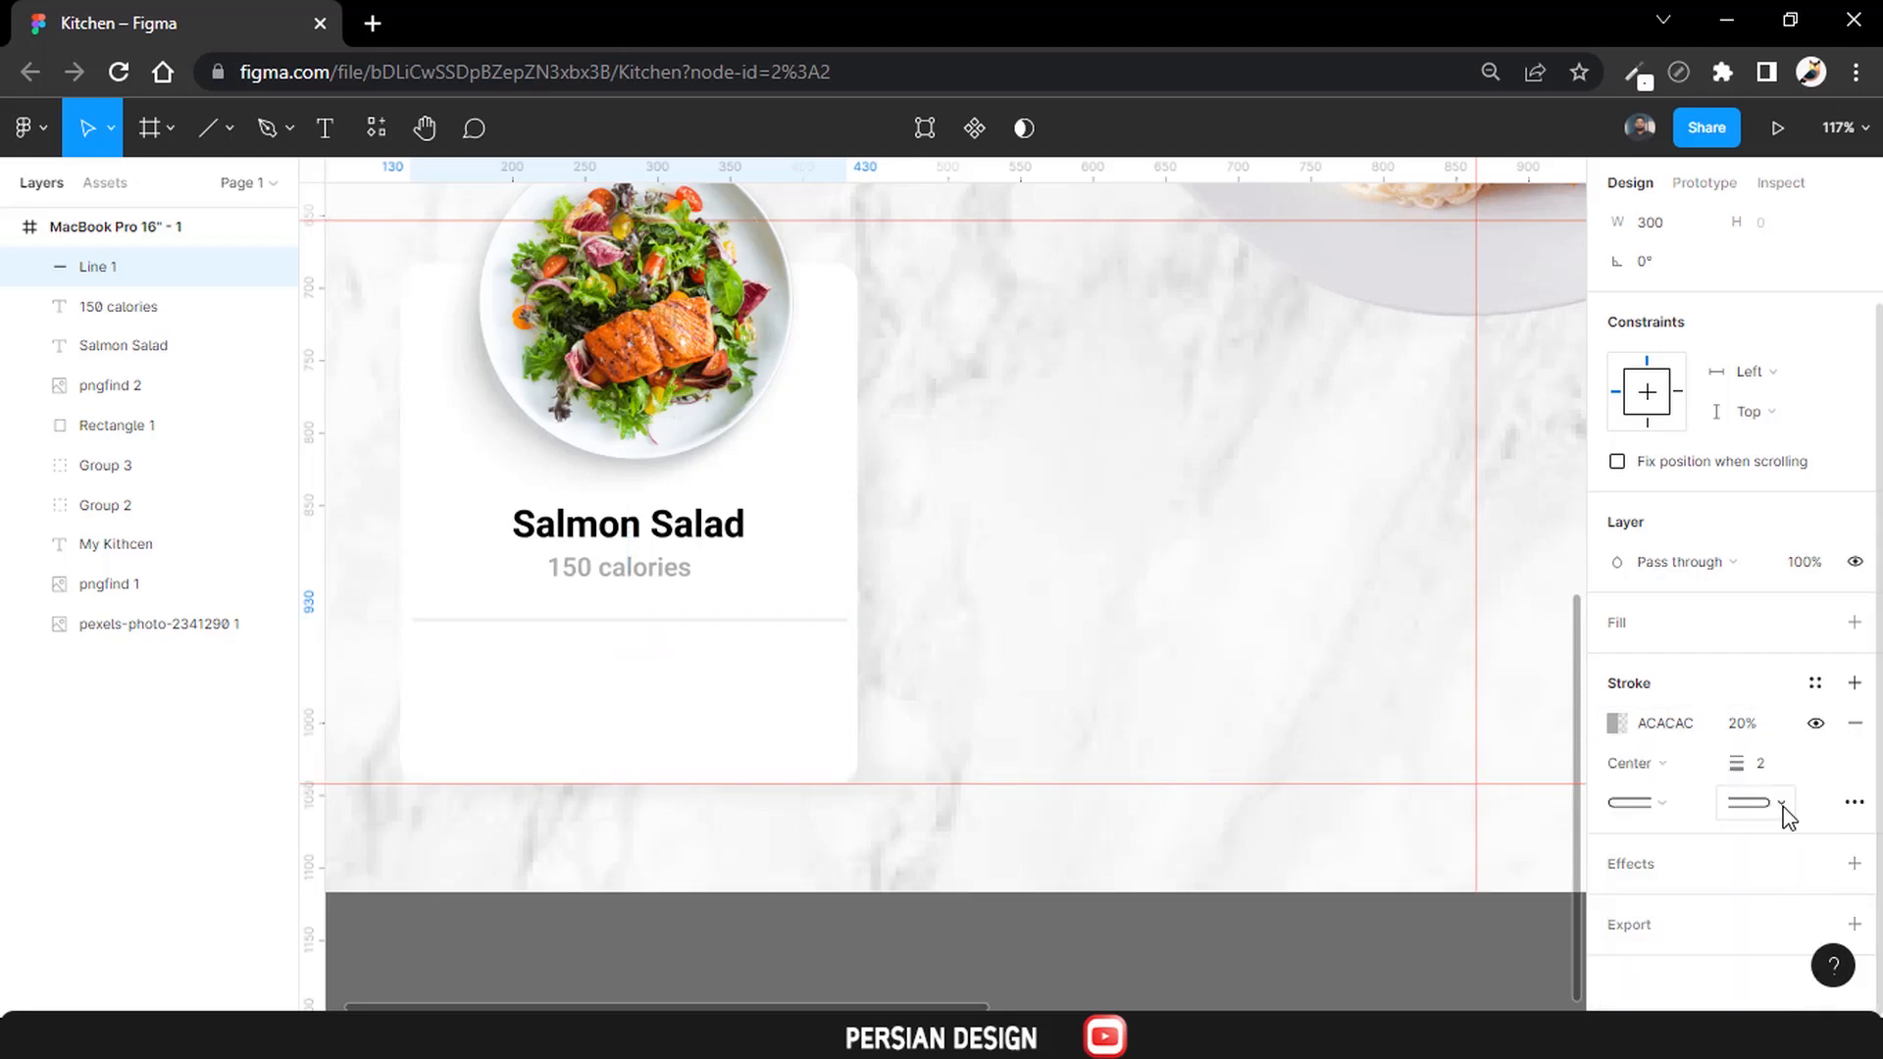
left_click(1088, 956)
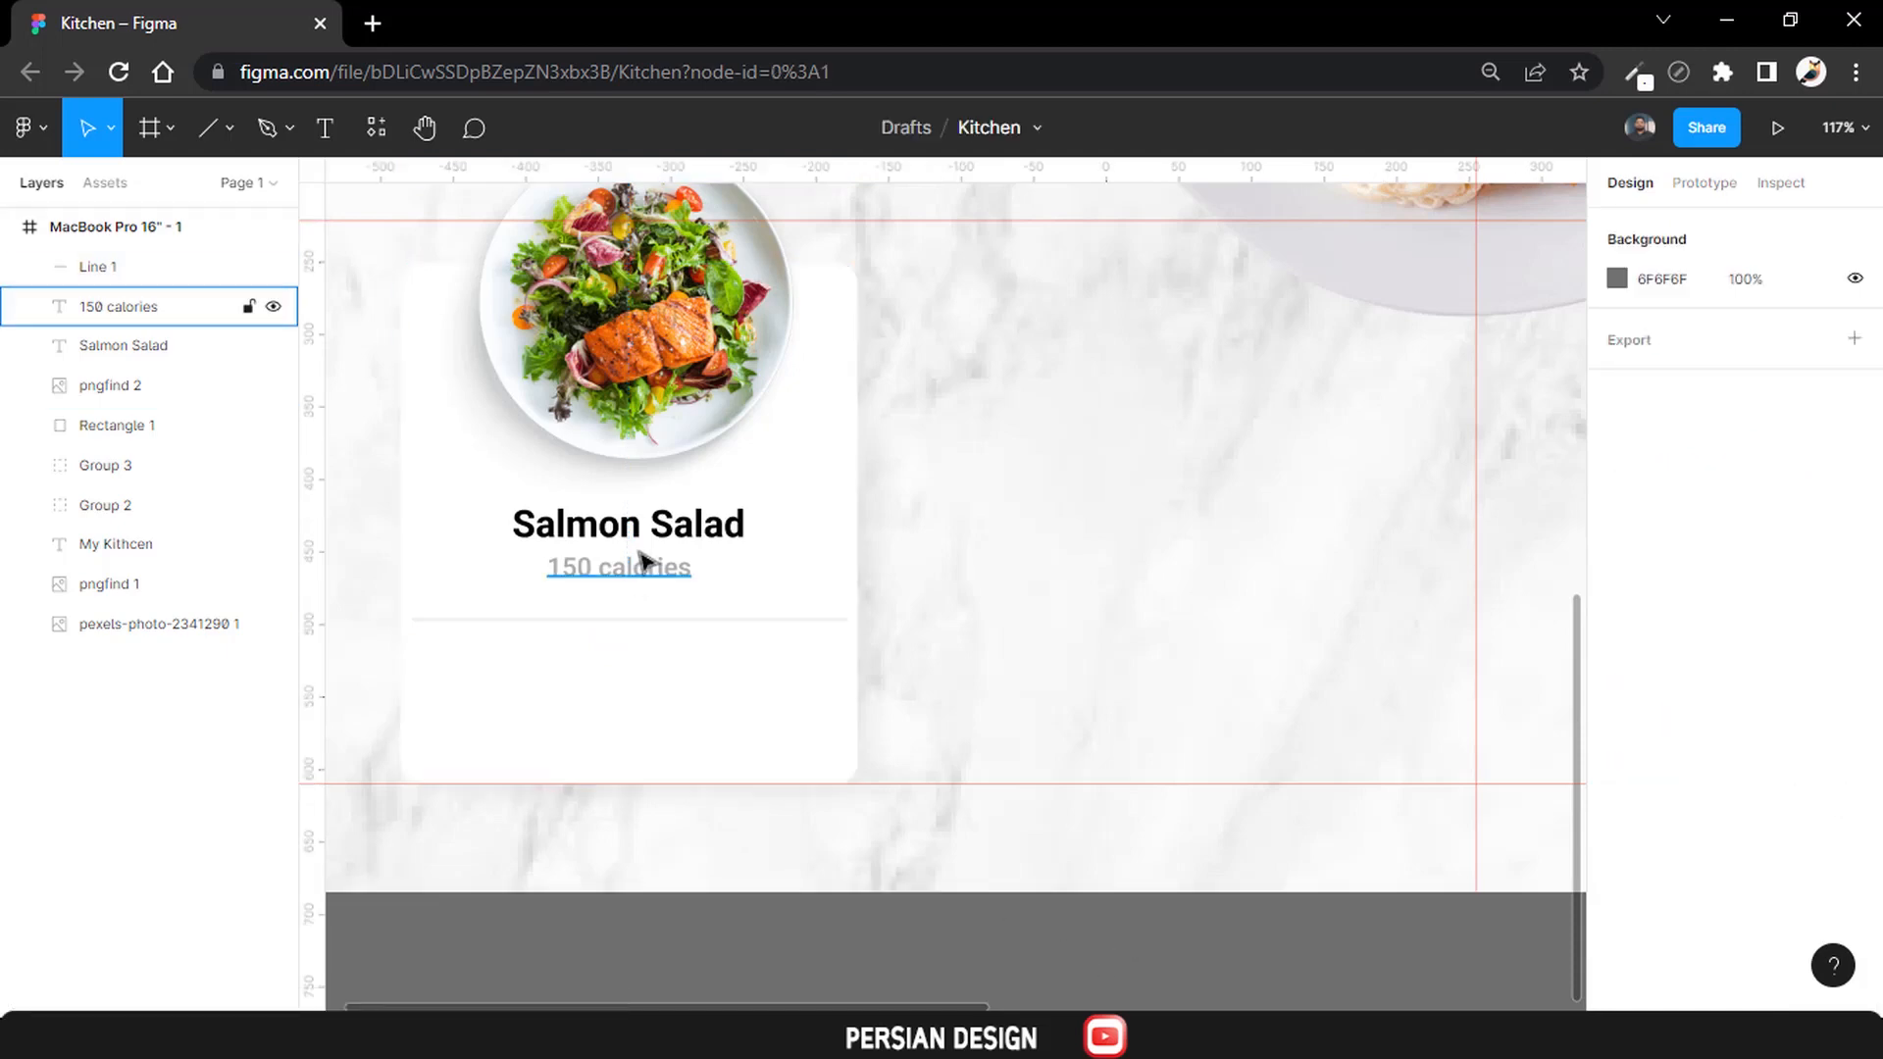
Add the text "Time" on the card below the divider line, near its left end.
left_click(325, 127)
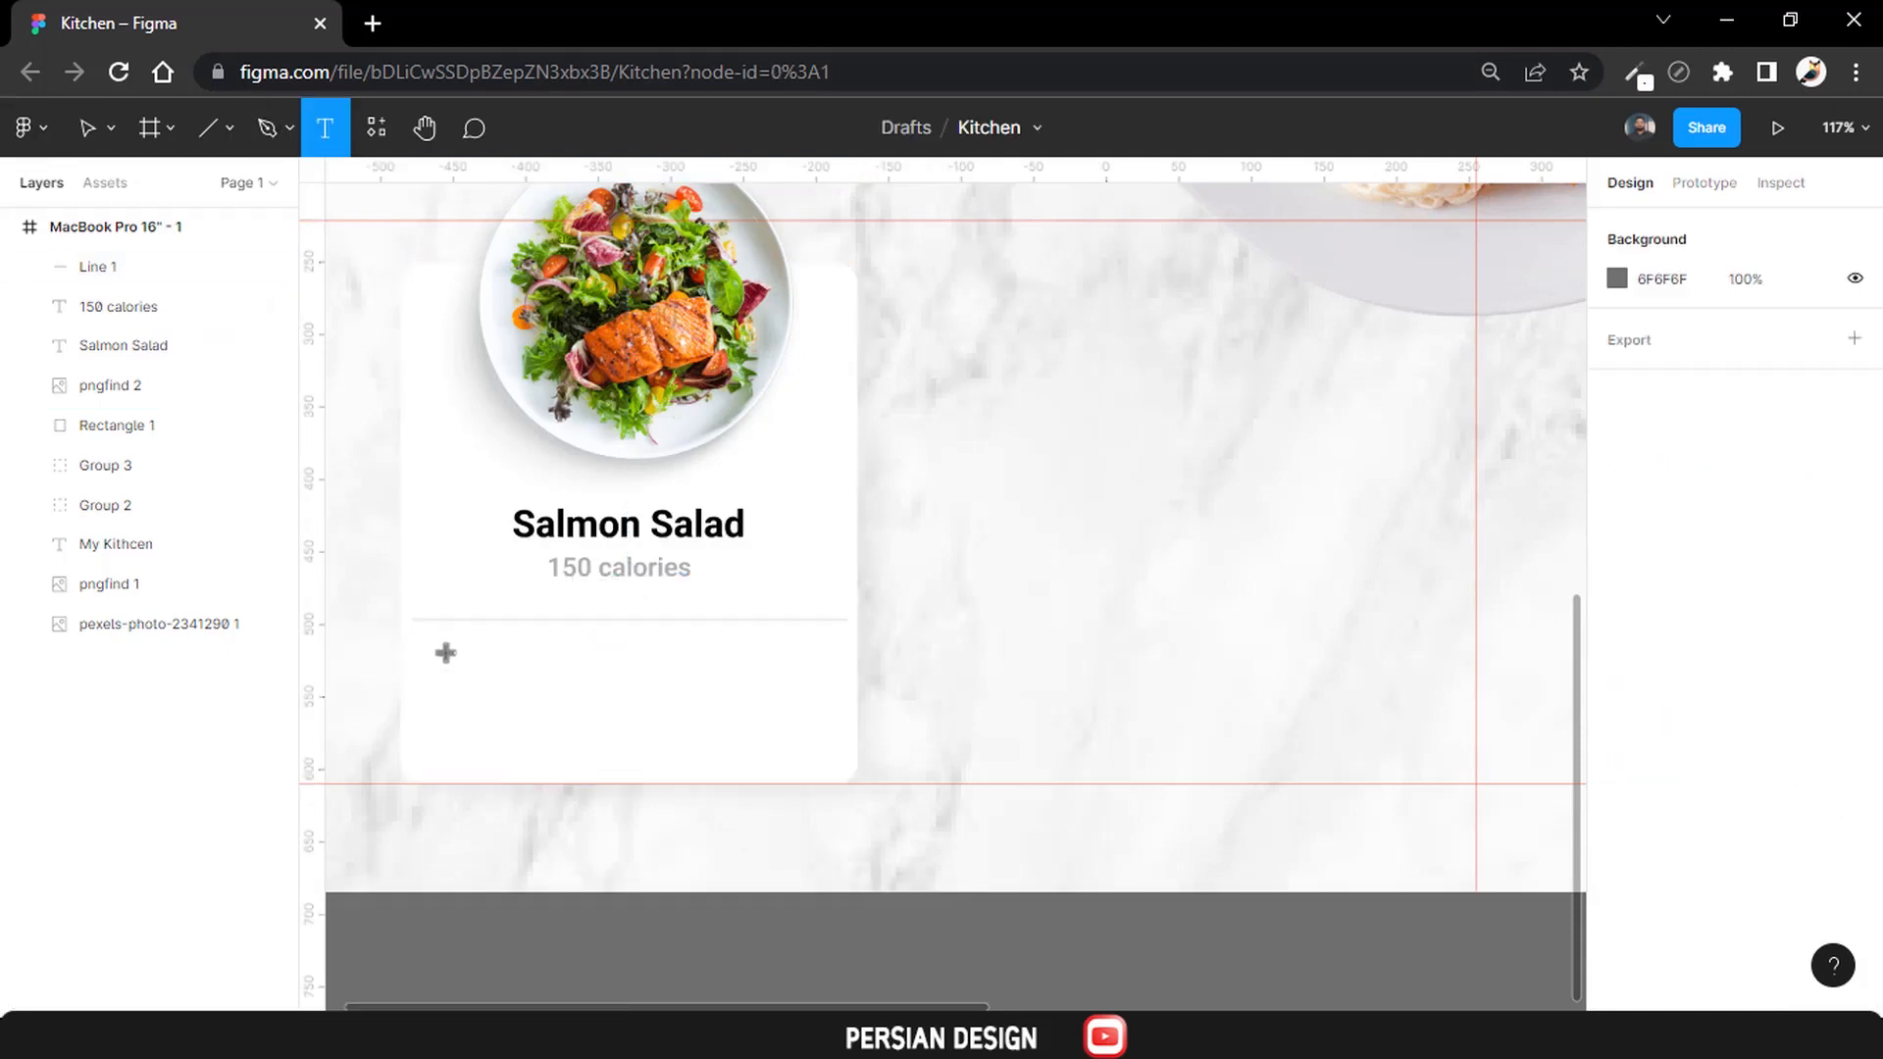
left_click(445, 653)
type("Time")
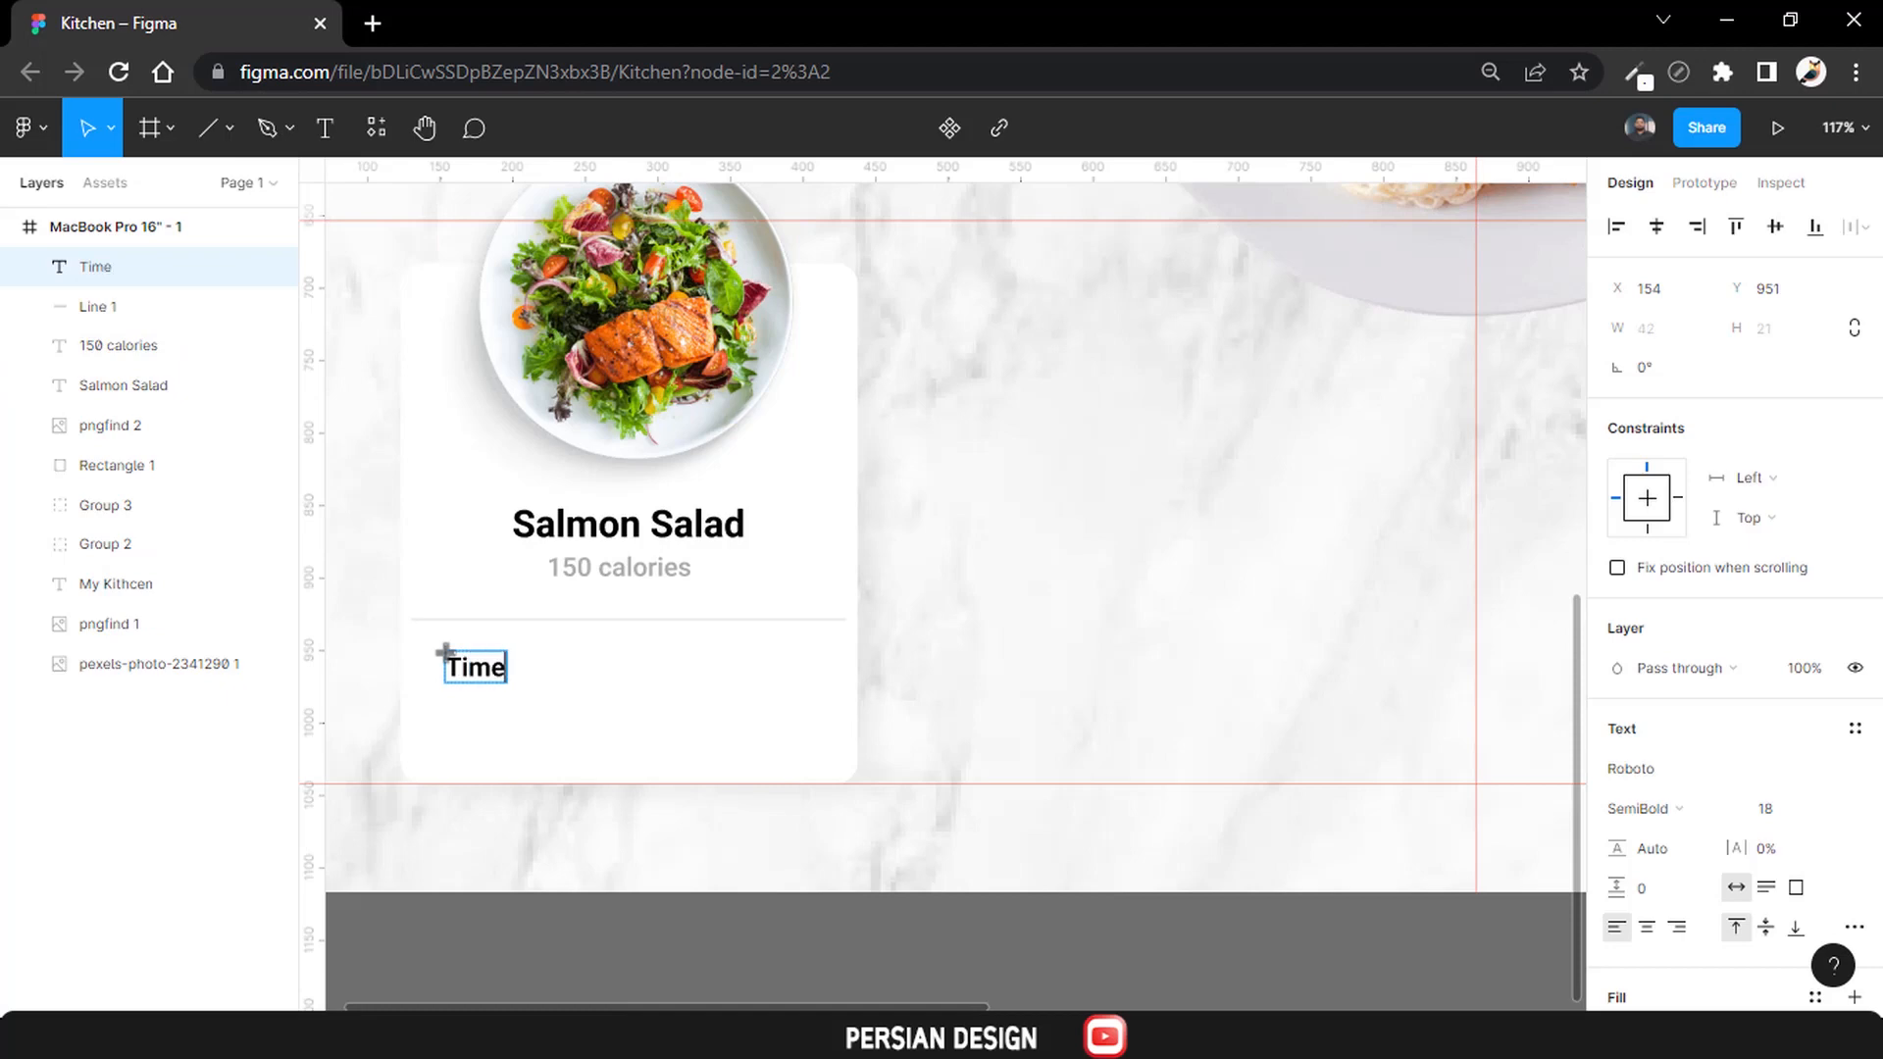
Set the "Time" text to Regular weight, font size 16 and fill ACACAC.
scroll(1604, 586, "down", 3)
left_click(1648, 524)
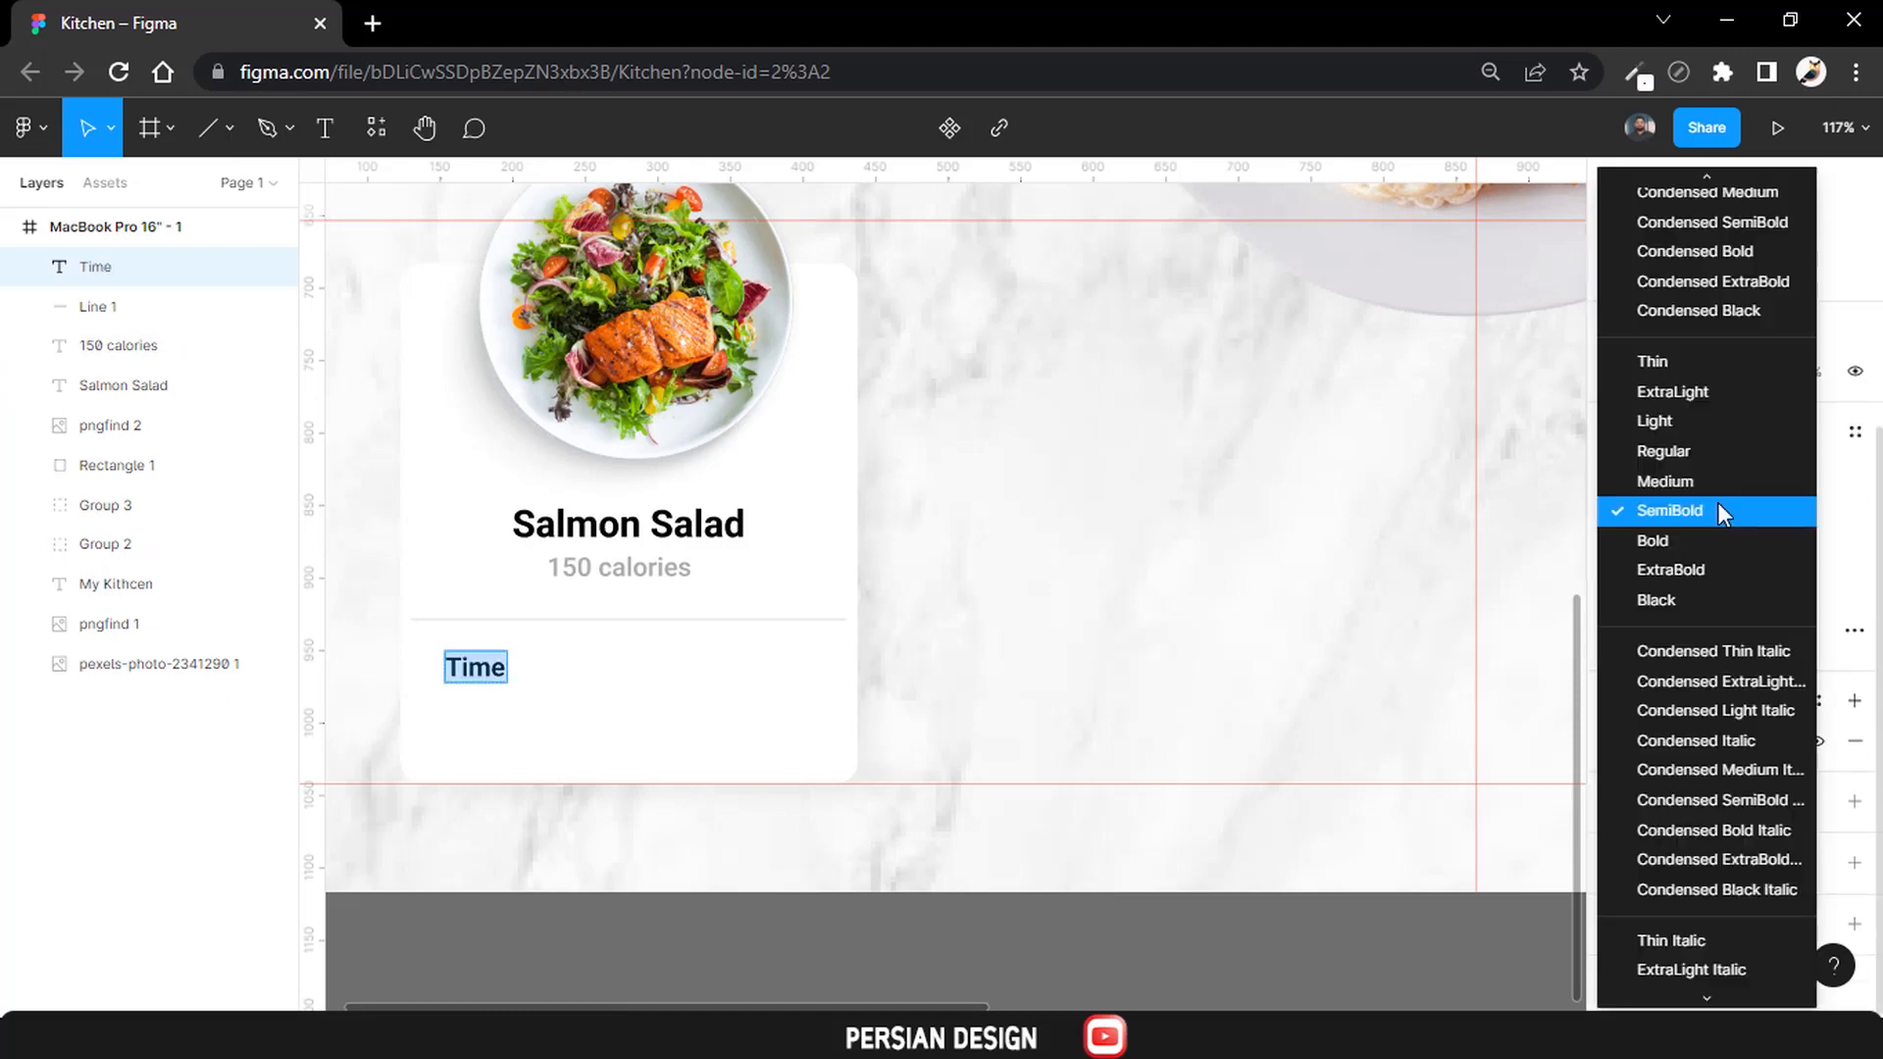
left_click(1663, 453)
key("ctrl+a")
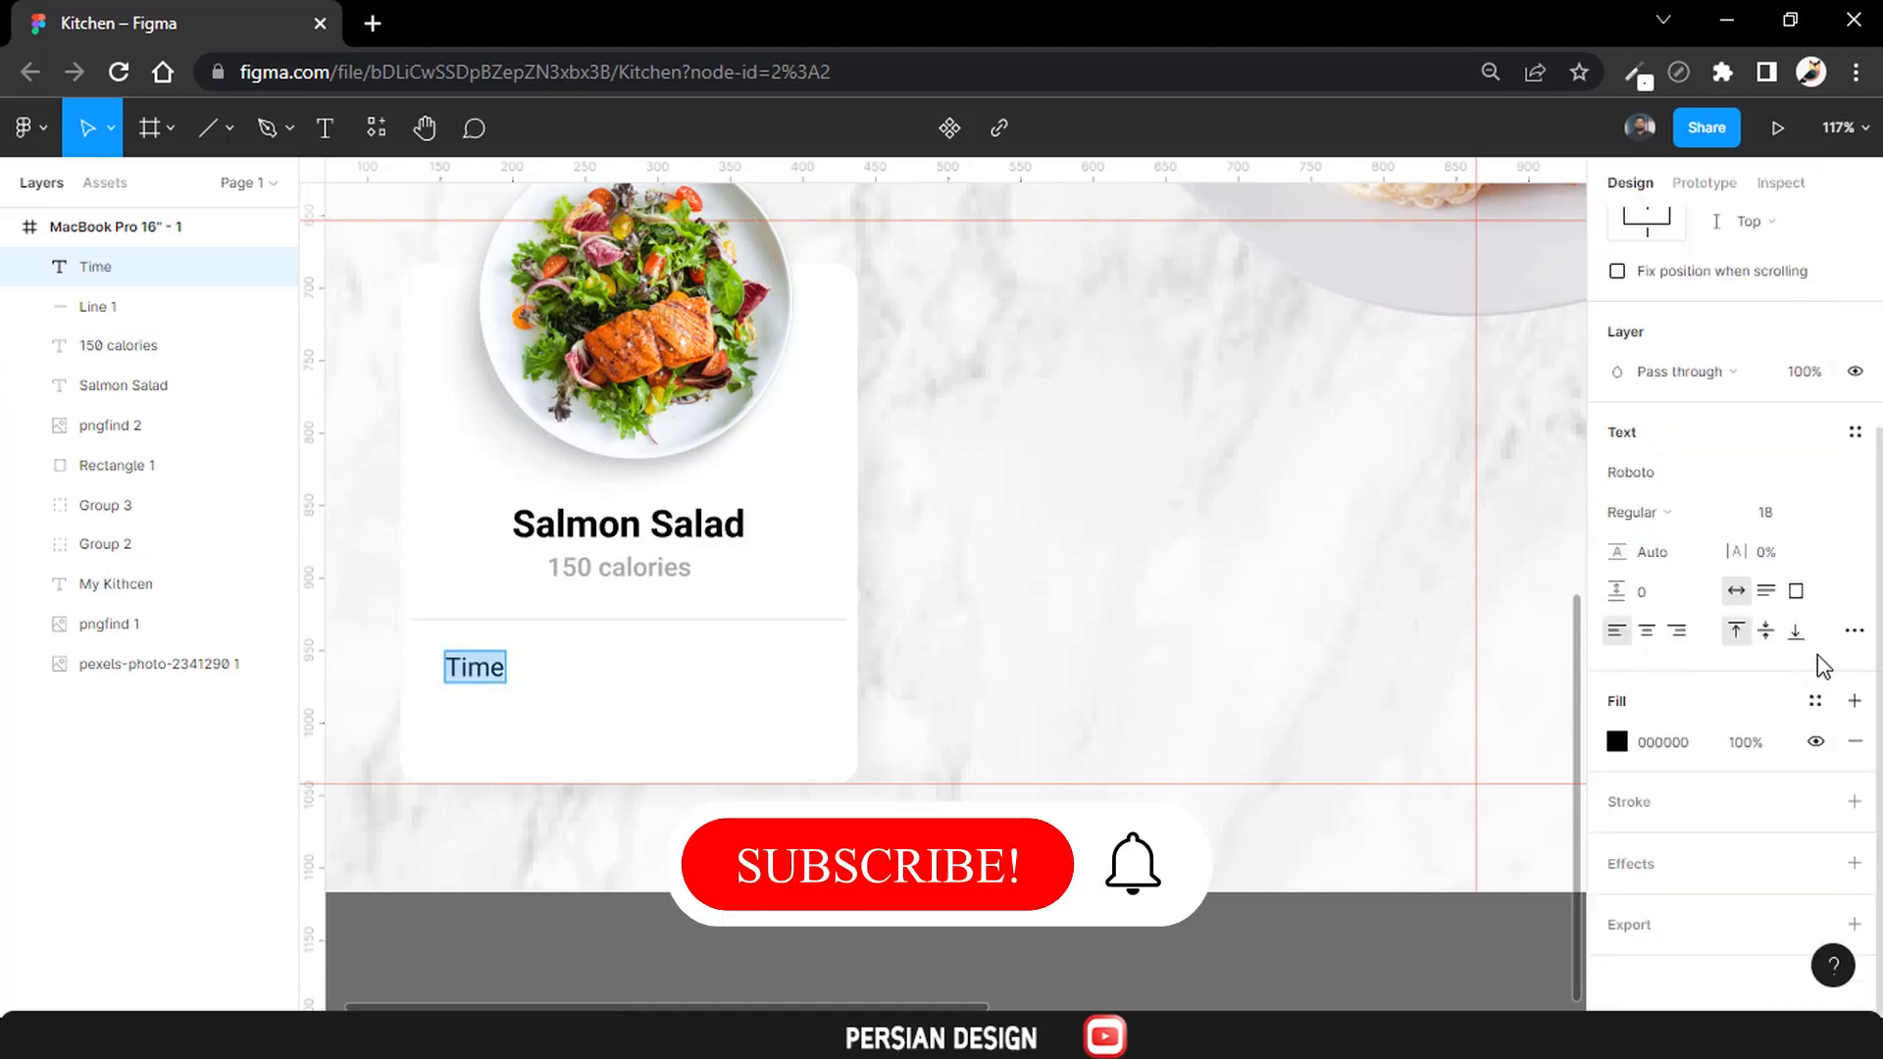
left_click(1771, 520)
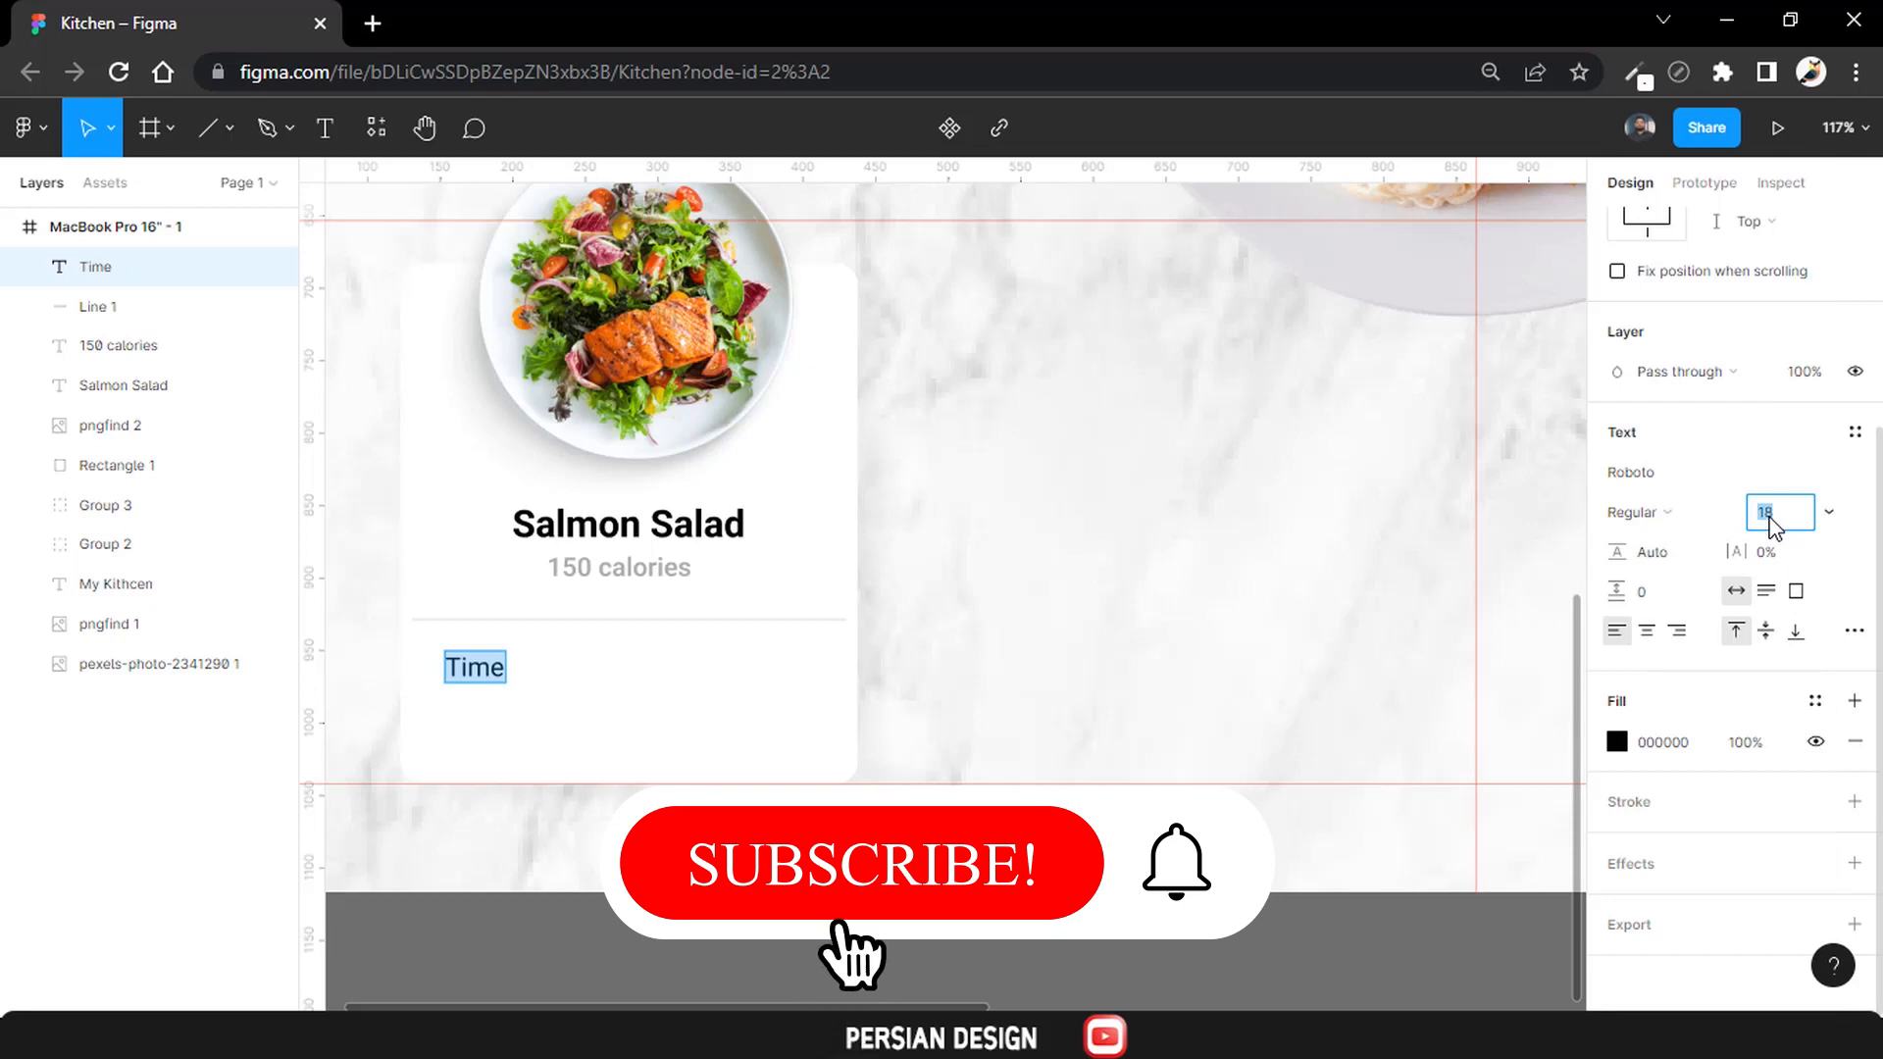
type("16")
key("Return")
left_click(1670, 742)
type("ACACAC")
key("Return")
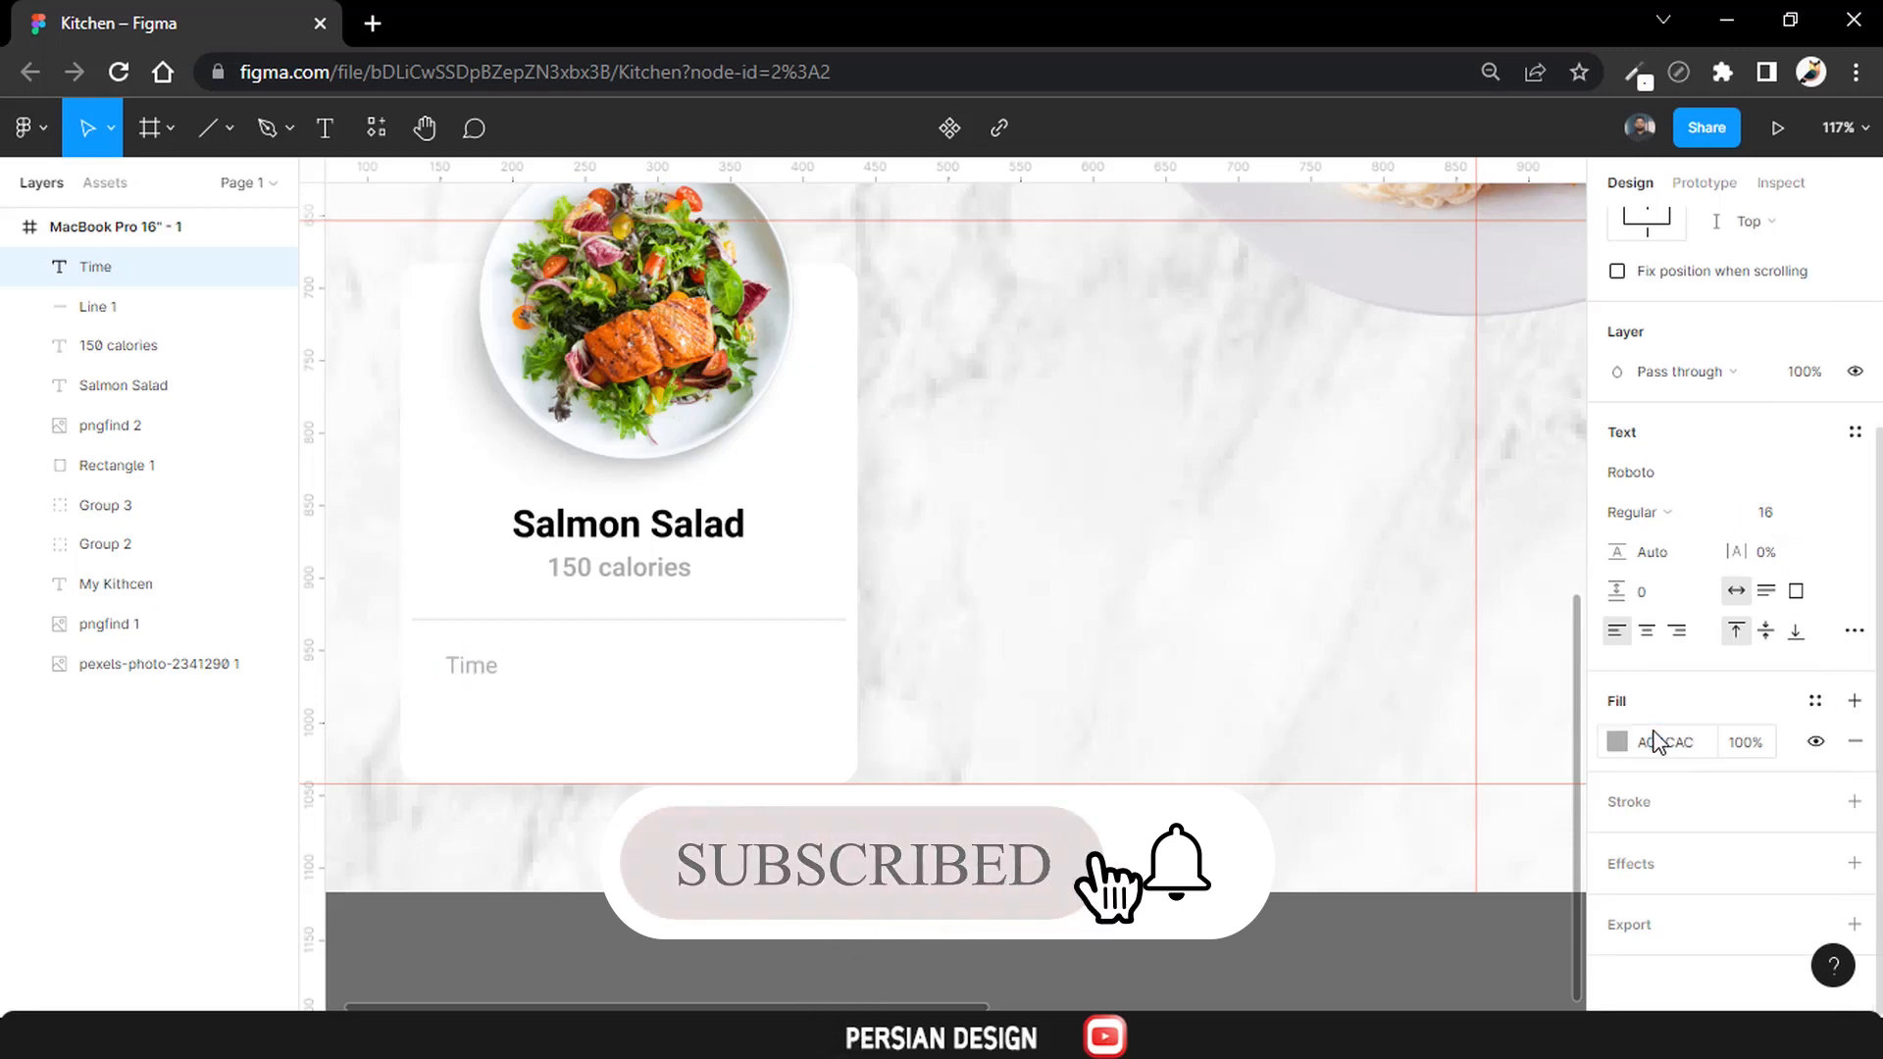
key("Escape")
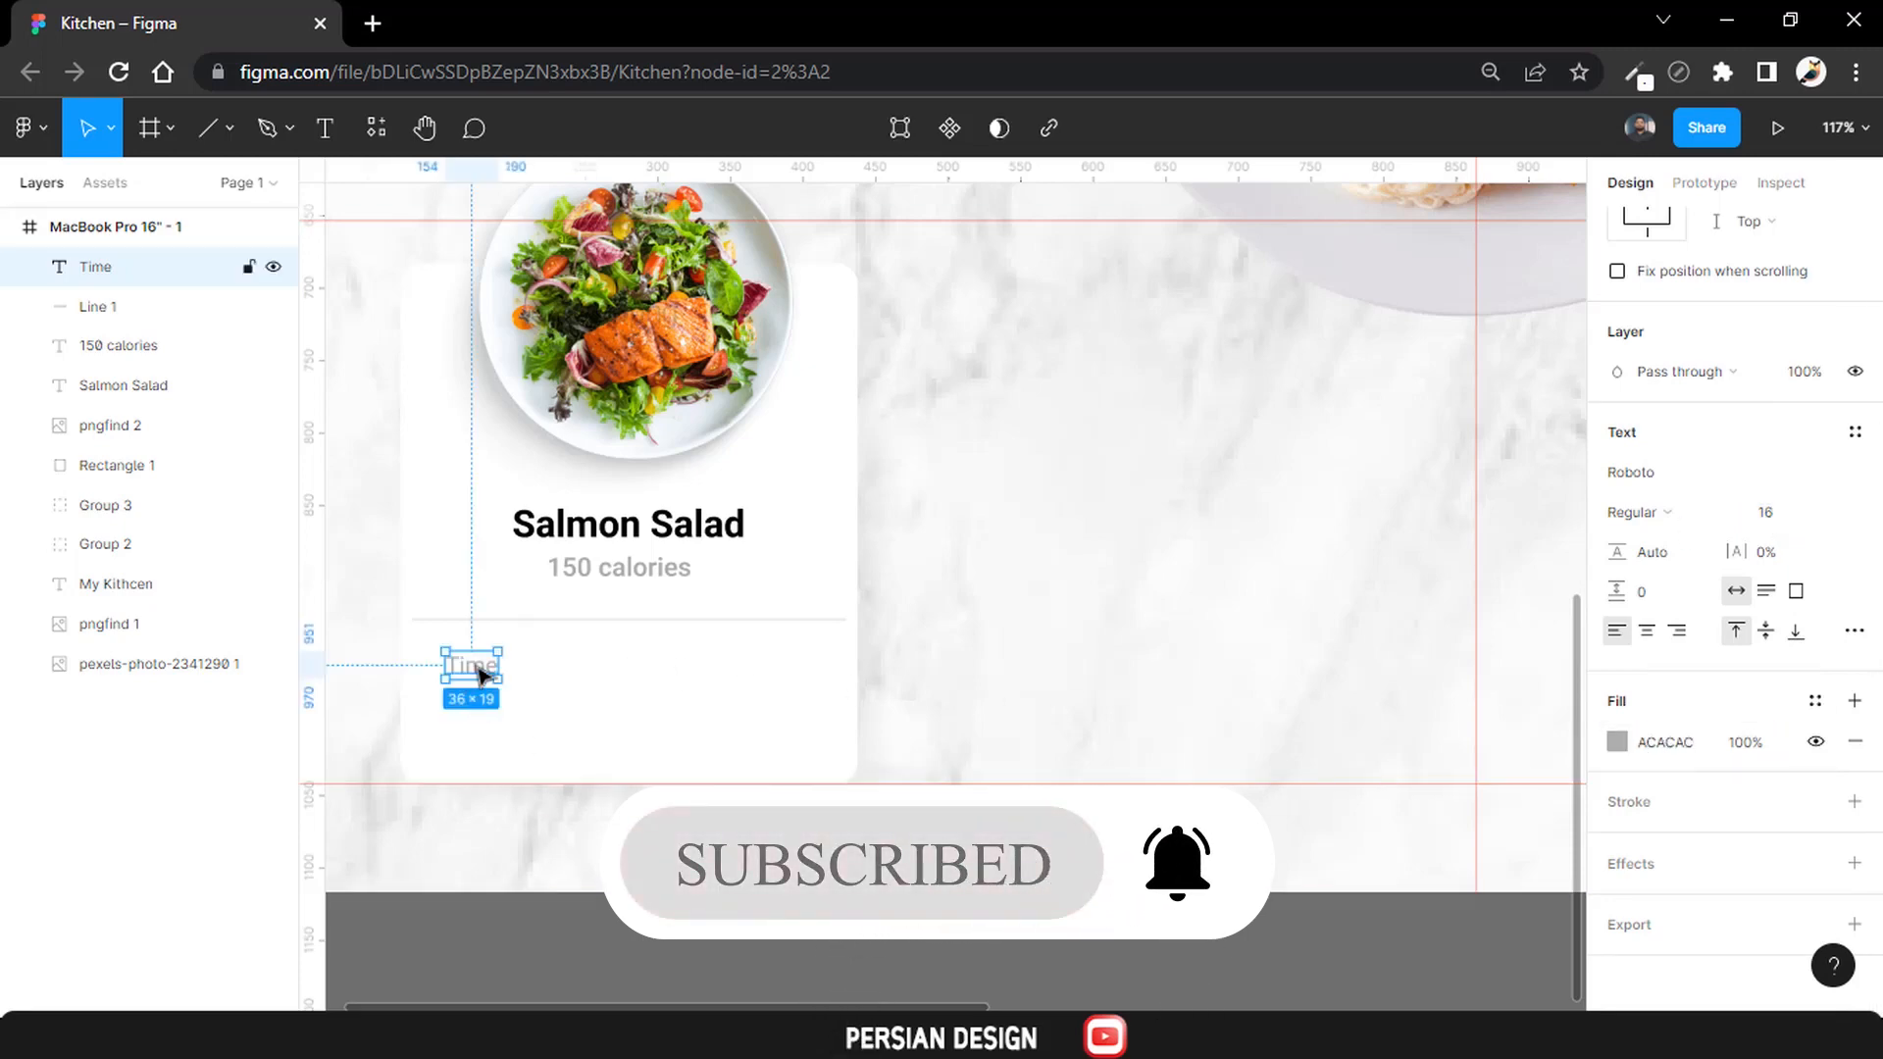
Move the "Time" label closer to the card's left edge and the divider, then nudge it 5 px right.
left_click_drag(484, 673, 452, 669)
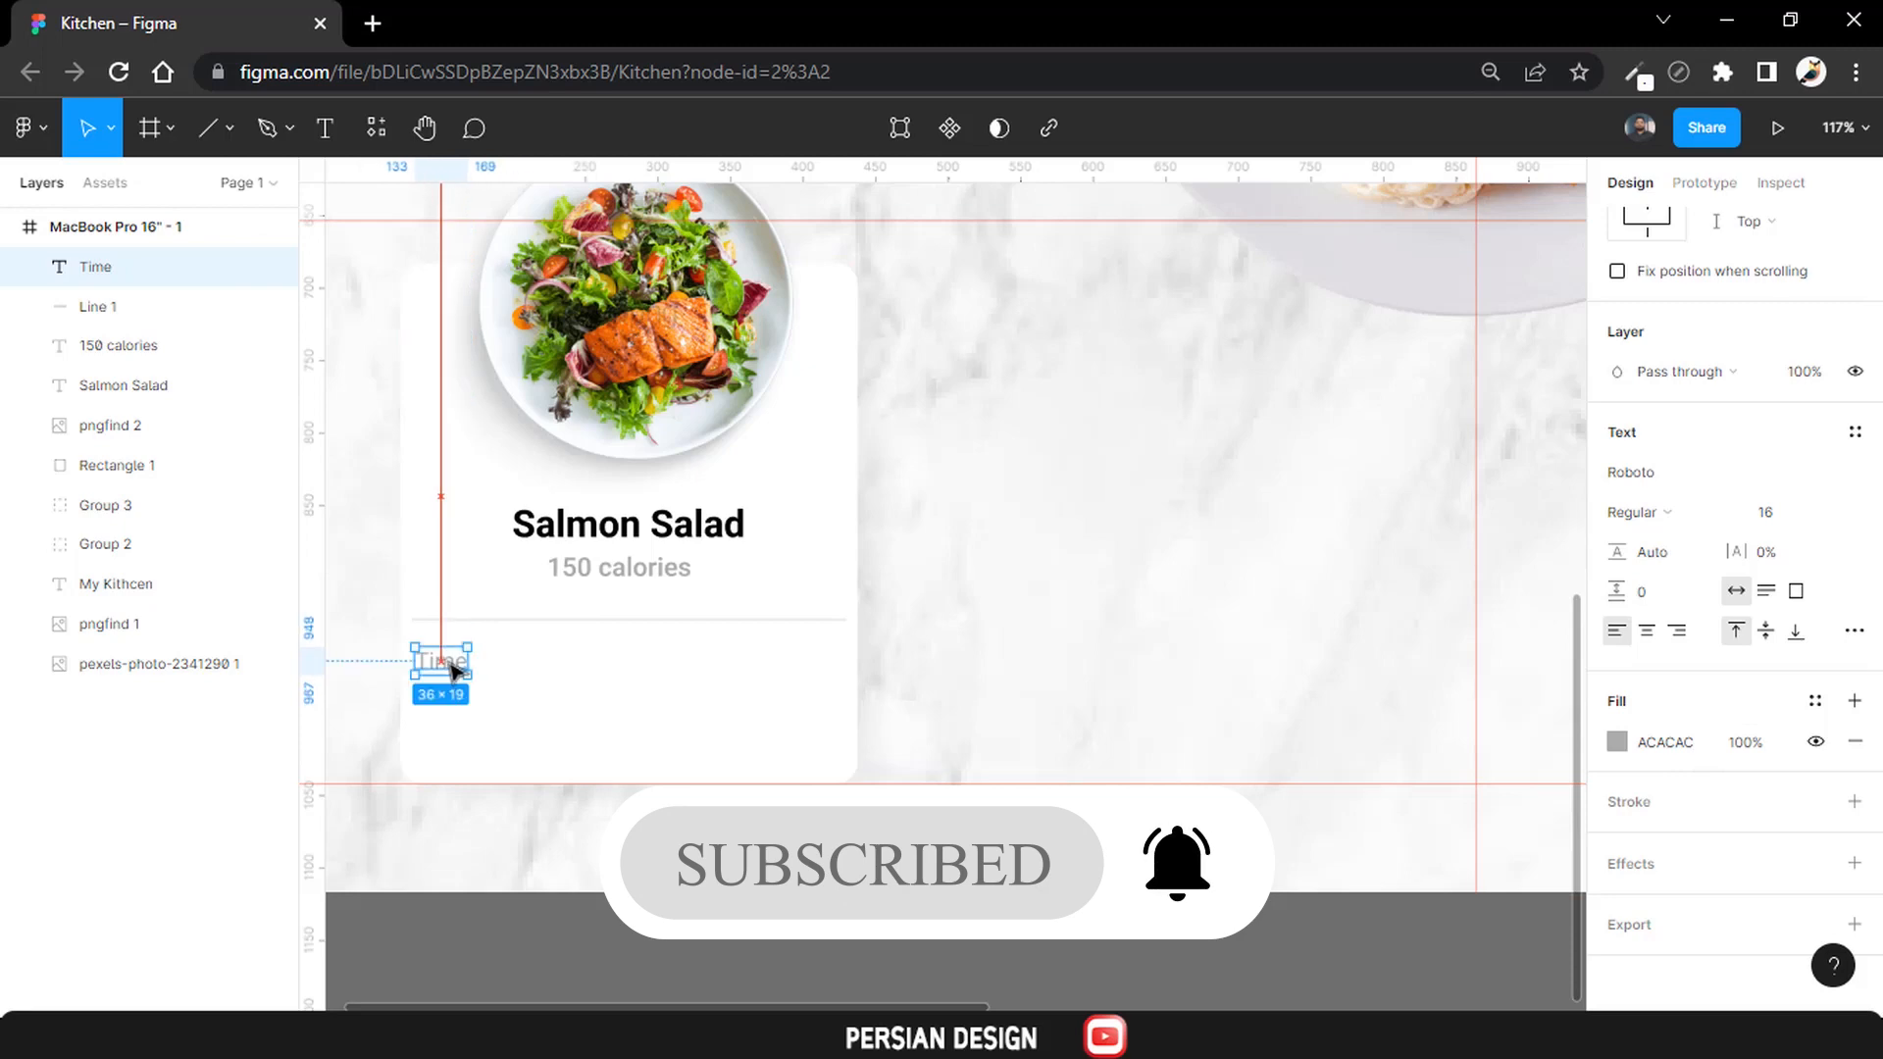
key("Right")
key("Right")
key("Right")
key("Right")
key("Right")
left_click(550, 937)
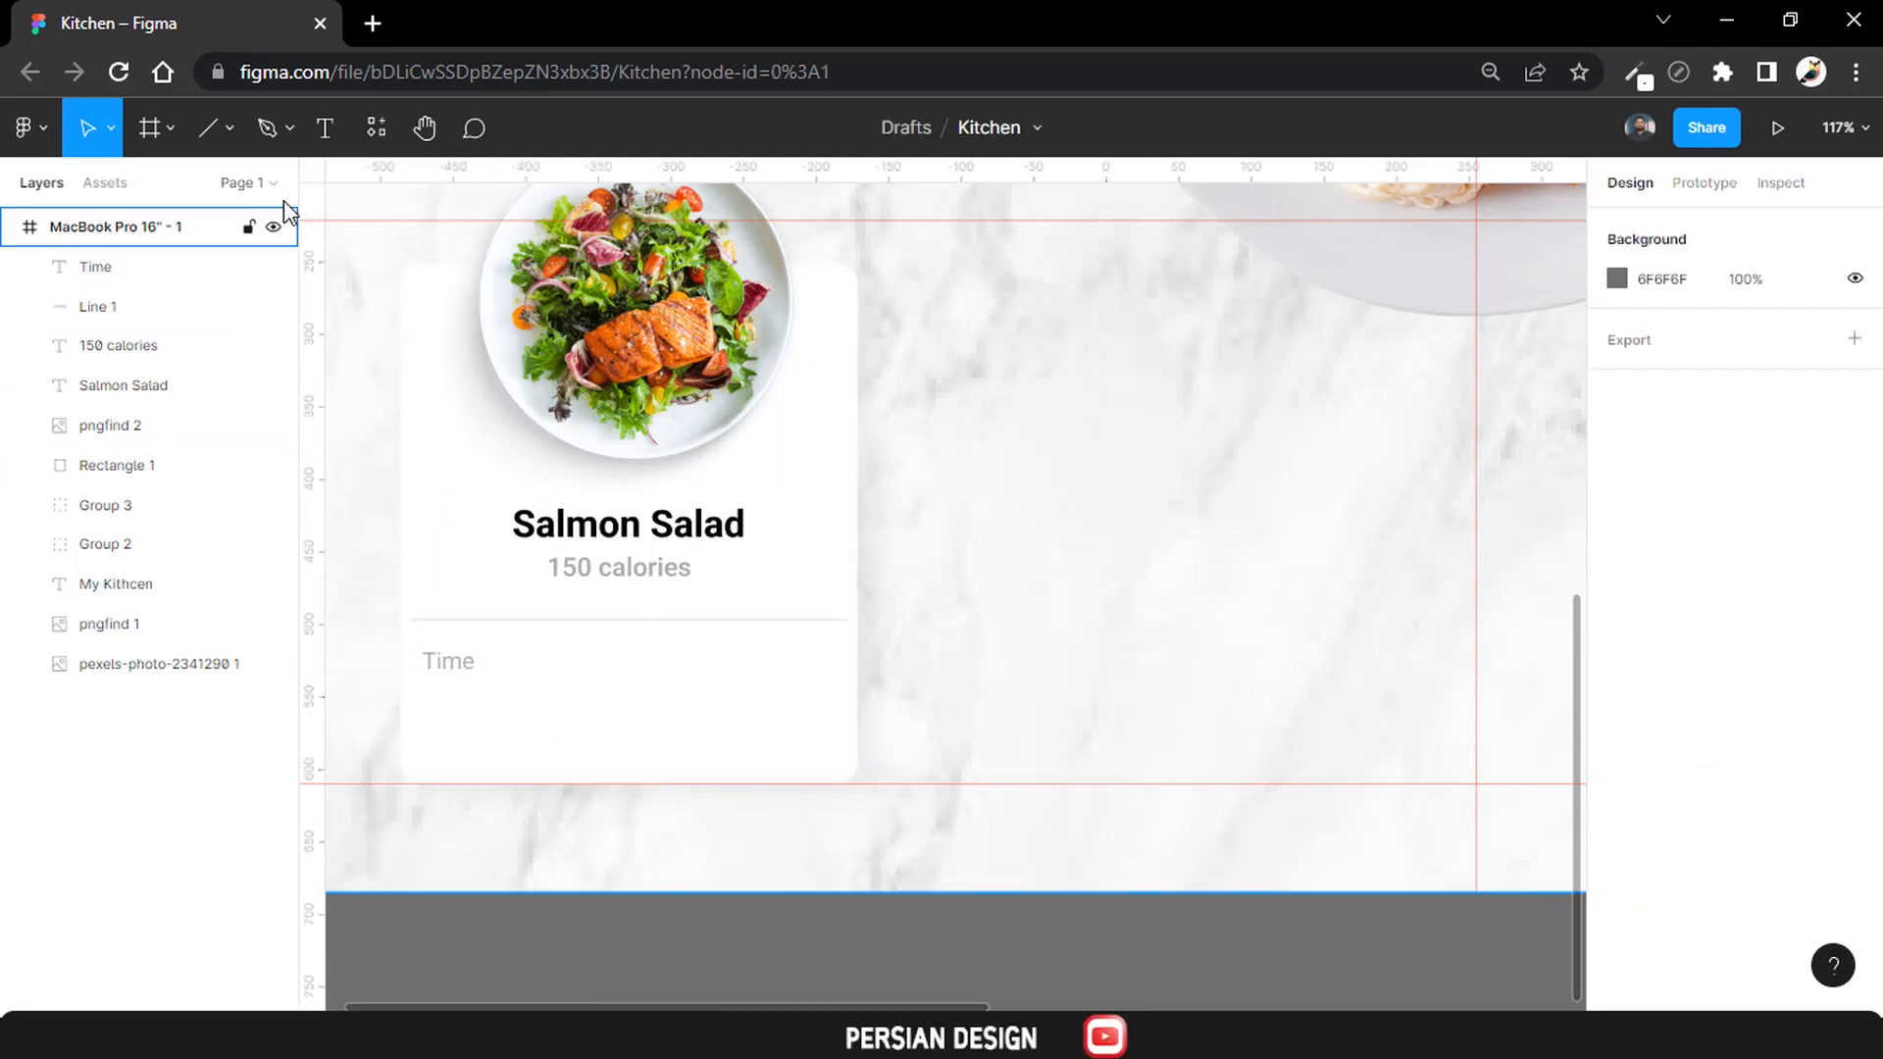
Duplicate the "Time" label, place the copy near the card's right edge and change its text to "Person".
left_click(444, 665)
key("ctrl+d")
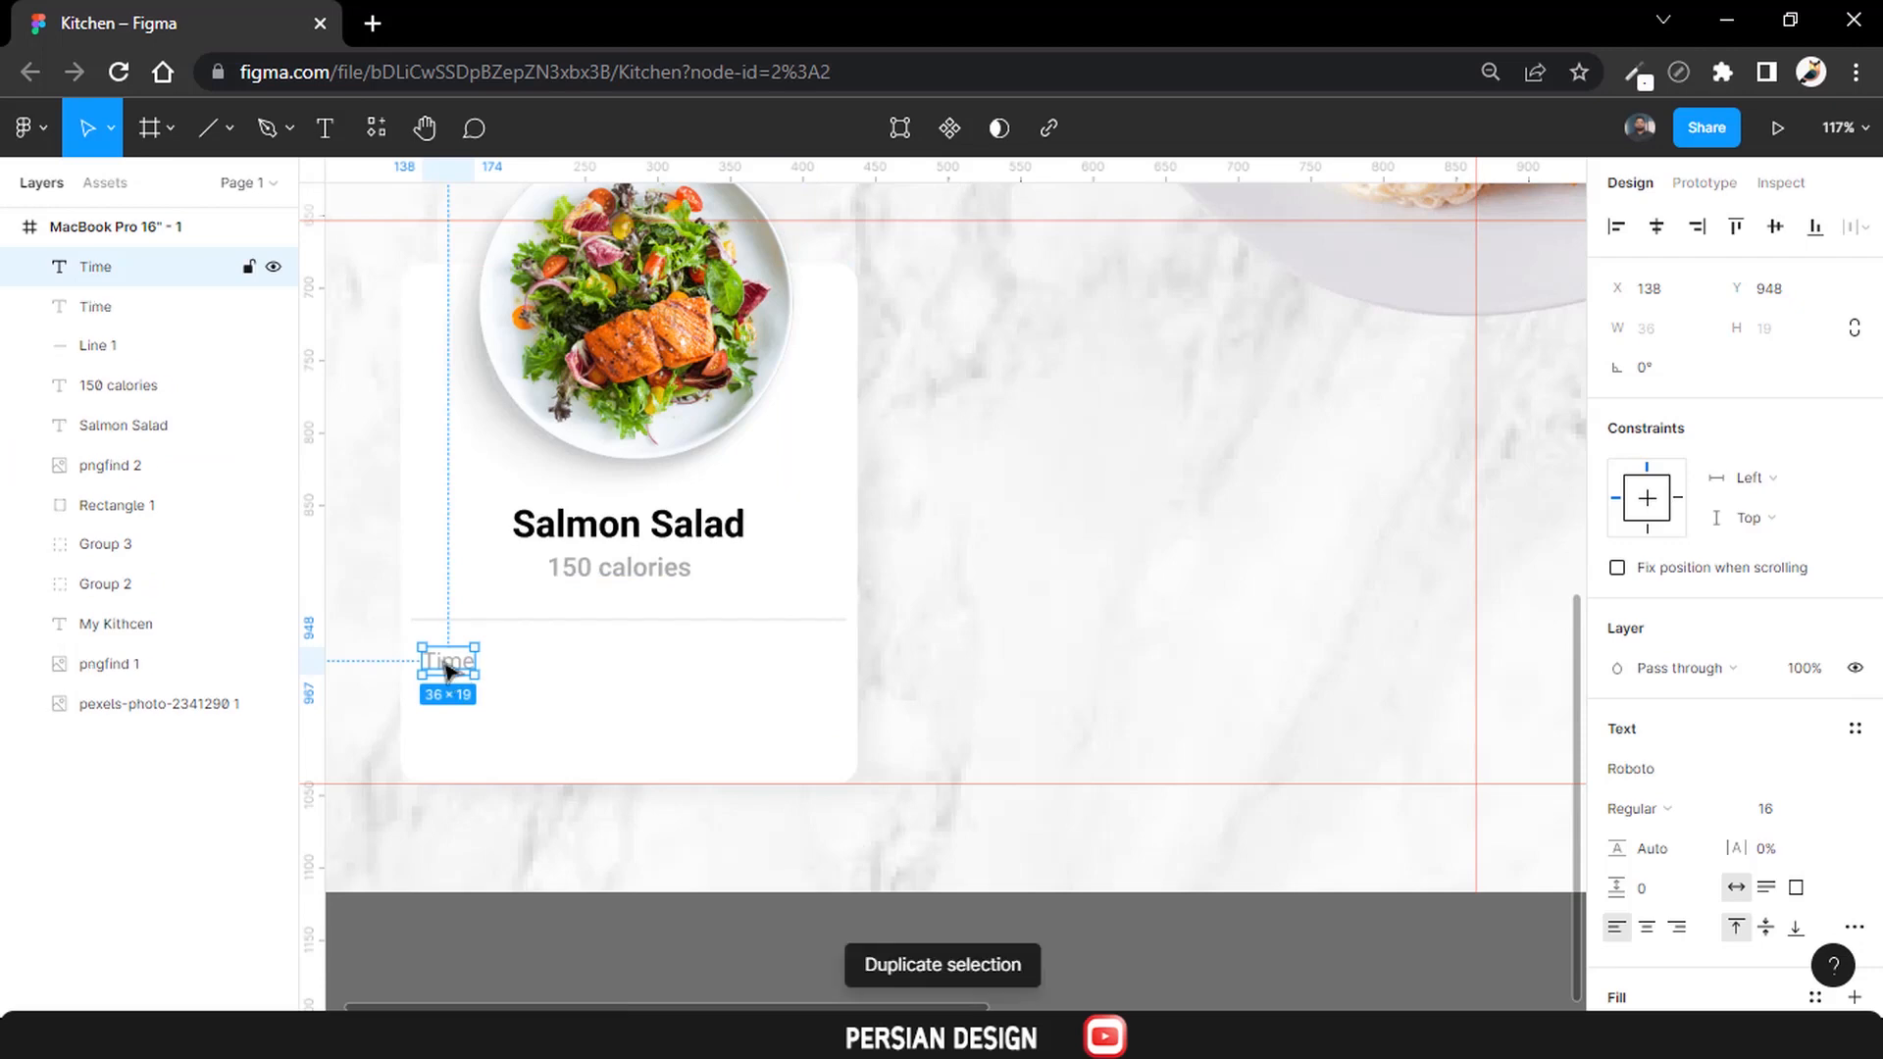
left_click_drag(443, 665, 789, 679)
double_click(787, 673)
type("Per")
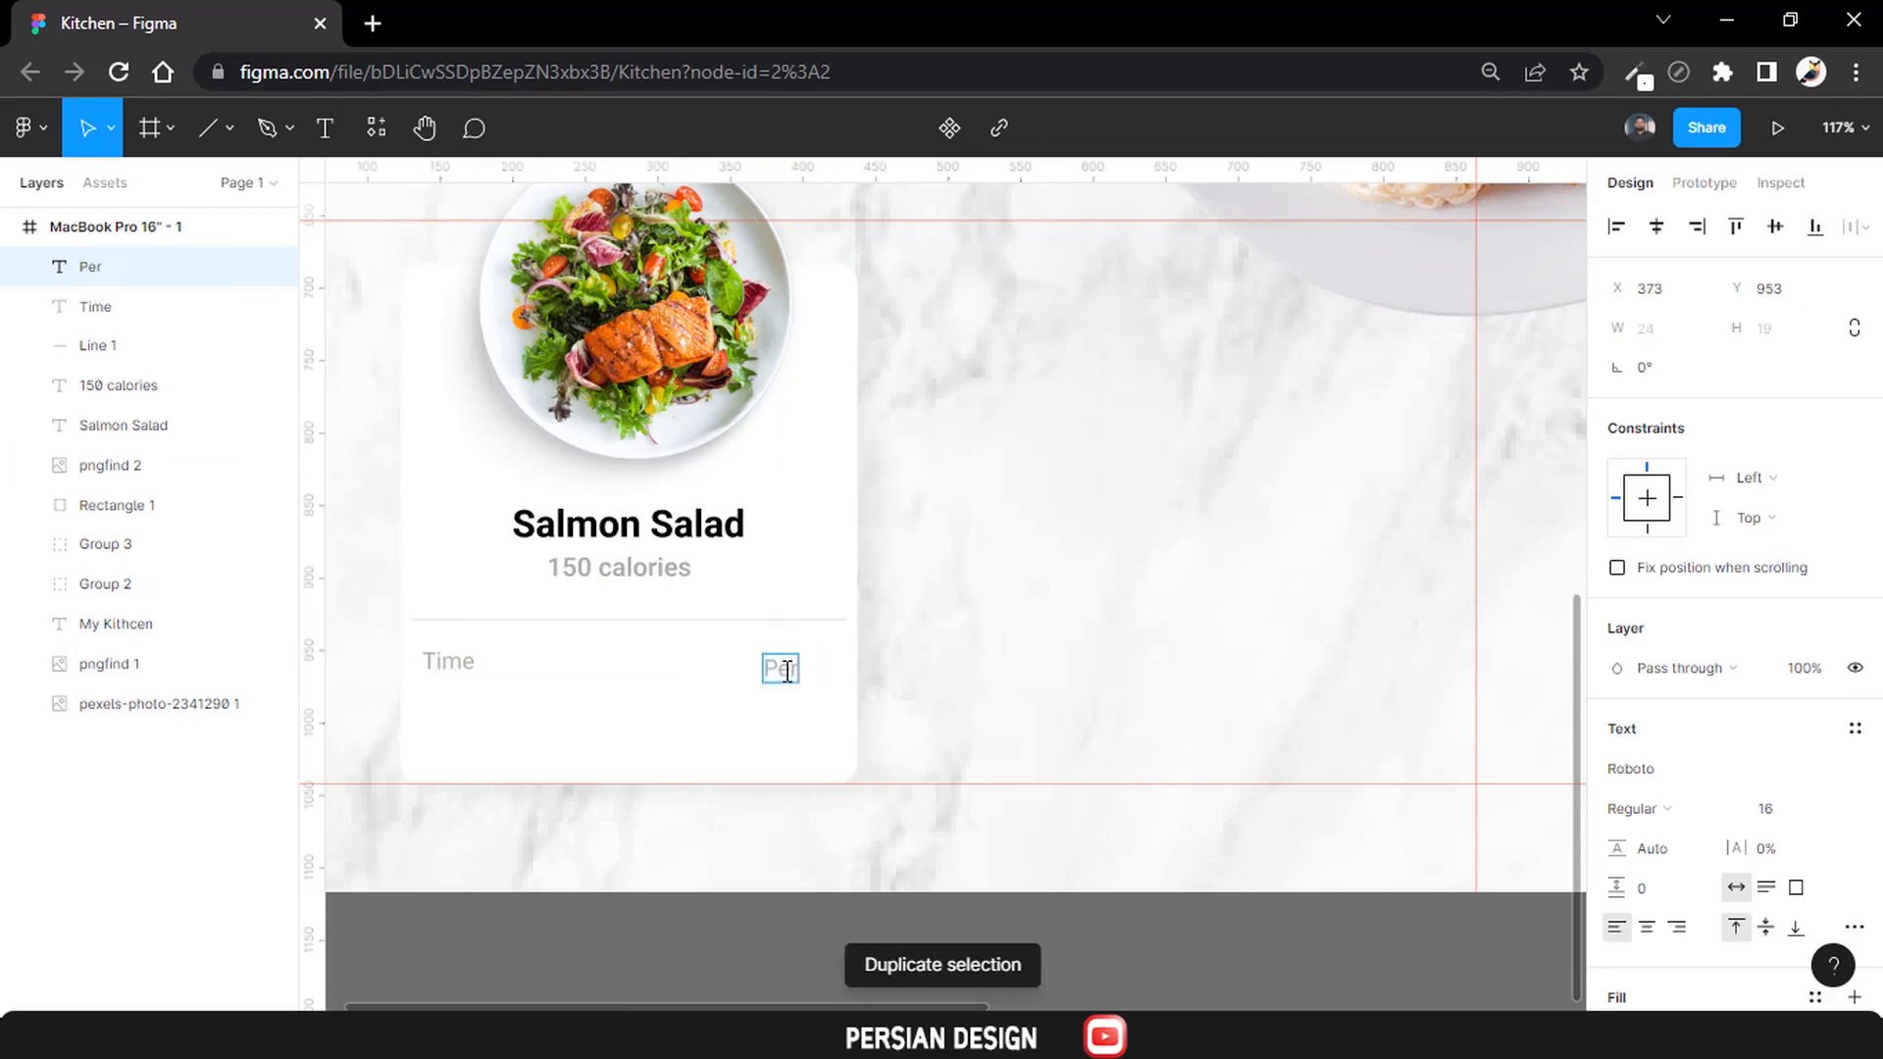
type("son")
Set the font weight of the "Person" and "Time" labels to Medium.
double_click(788, 673)
scroll(1647, 781, "down", 3)
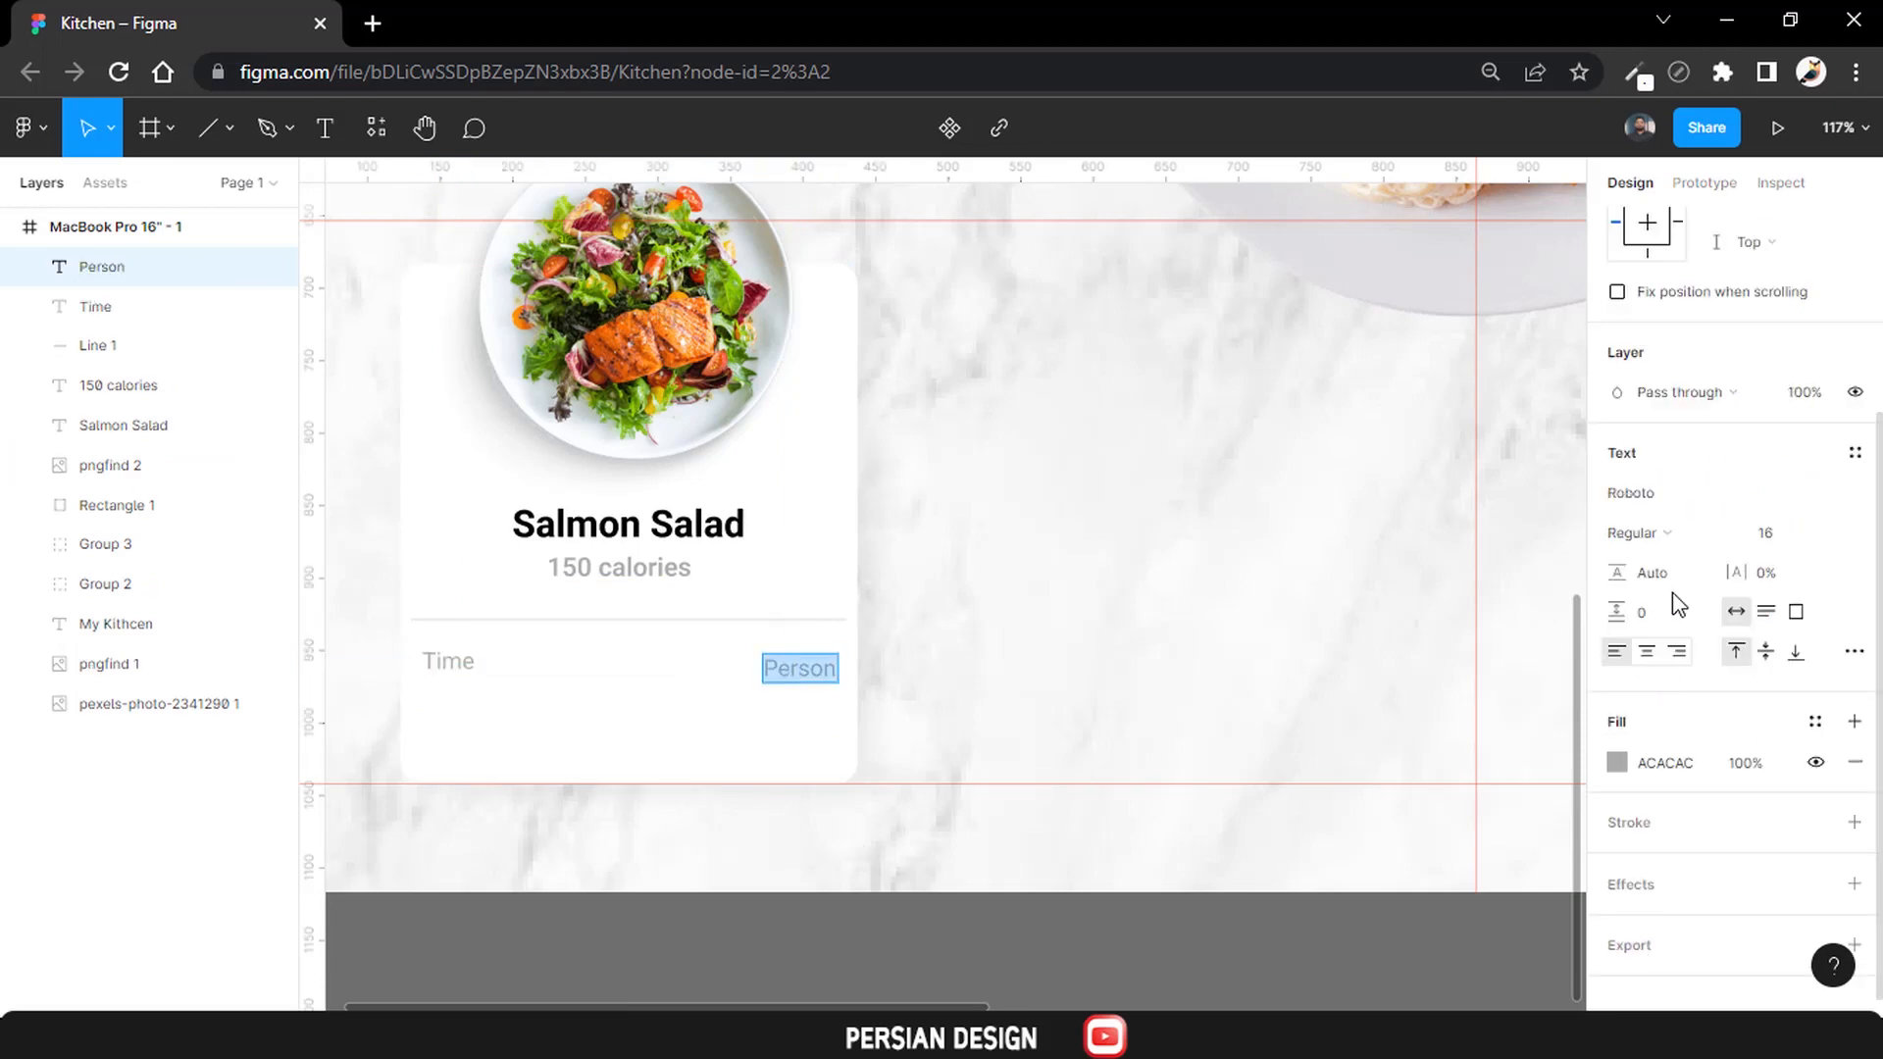
left_click(1681, 532)
left_click(1680, 561)
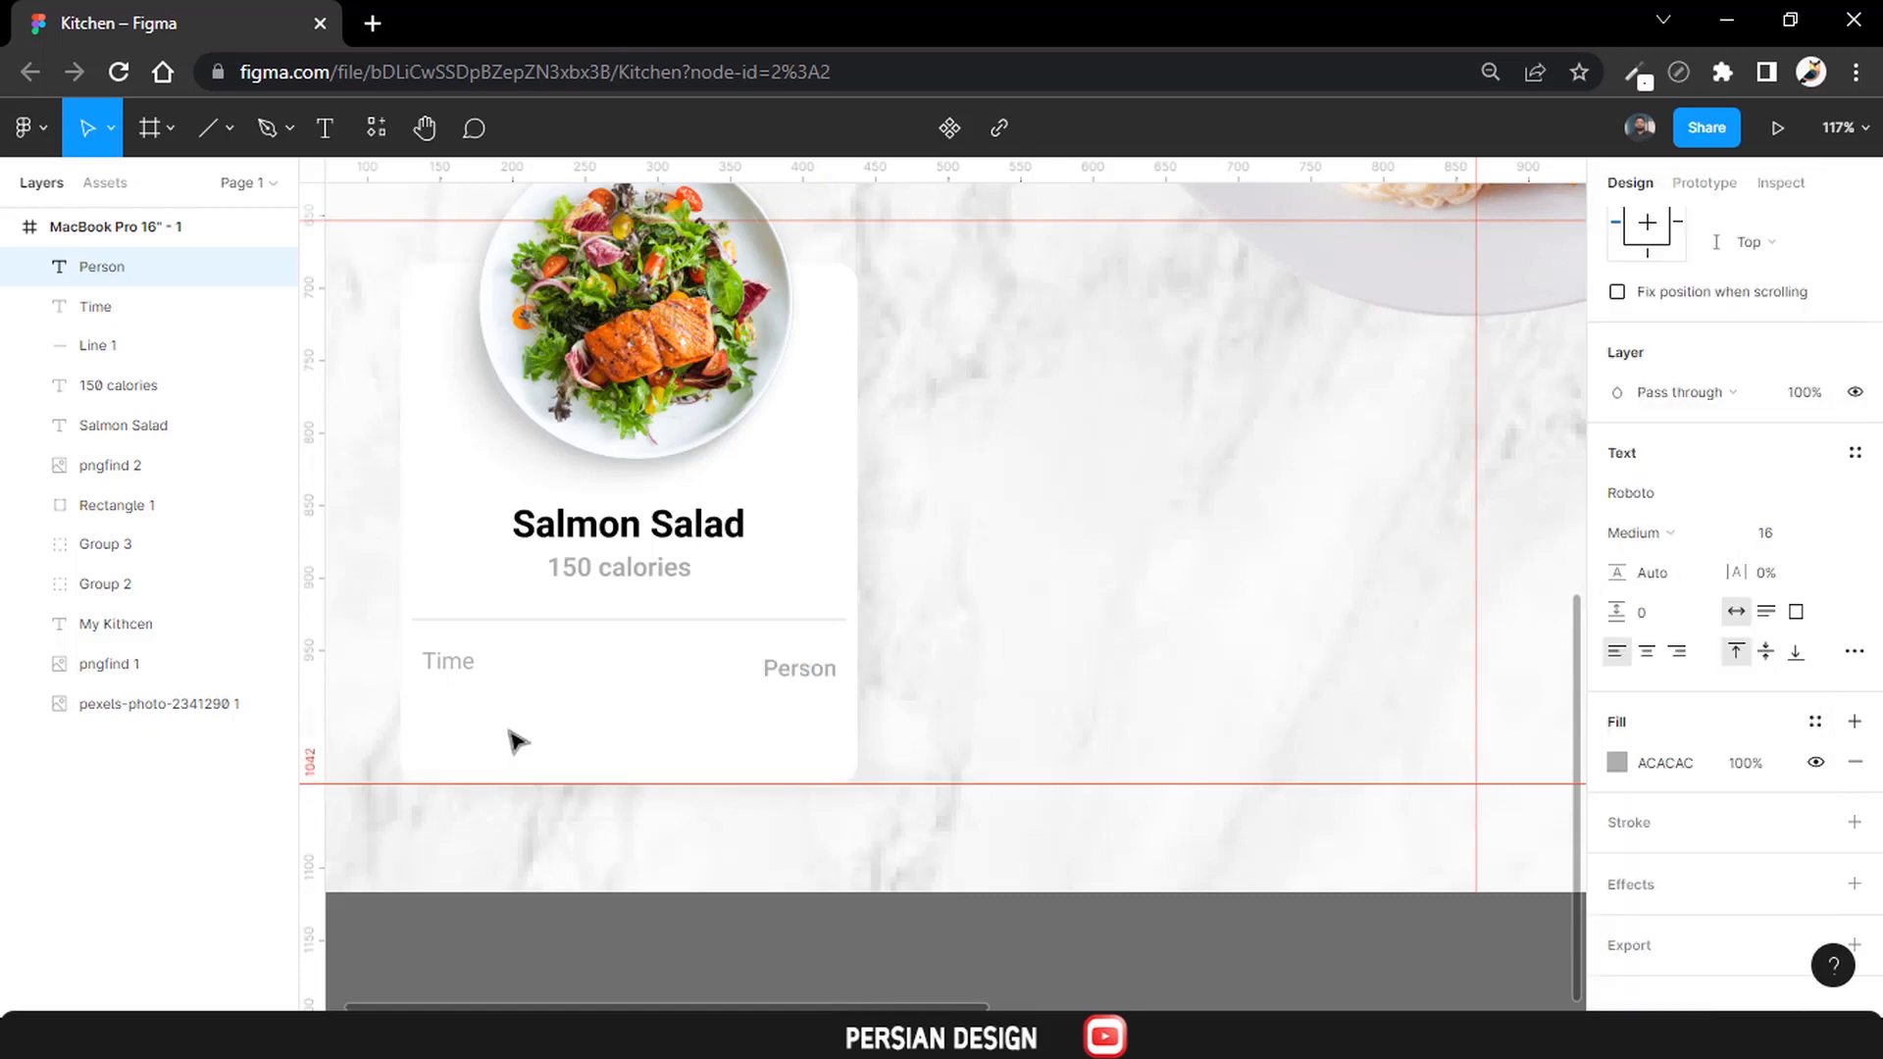
left_click(448, 661)
left_click(1673, 542)
left_click(1673, 559)
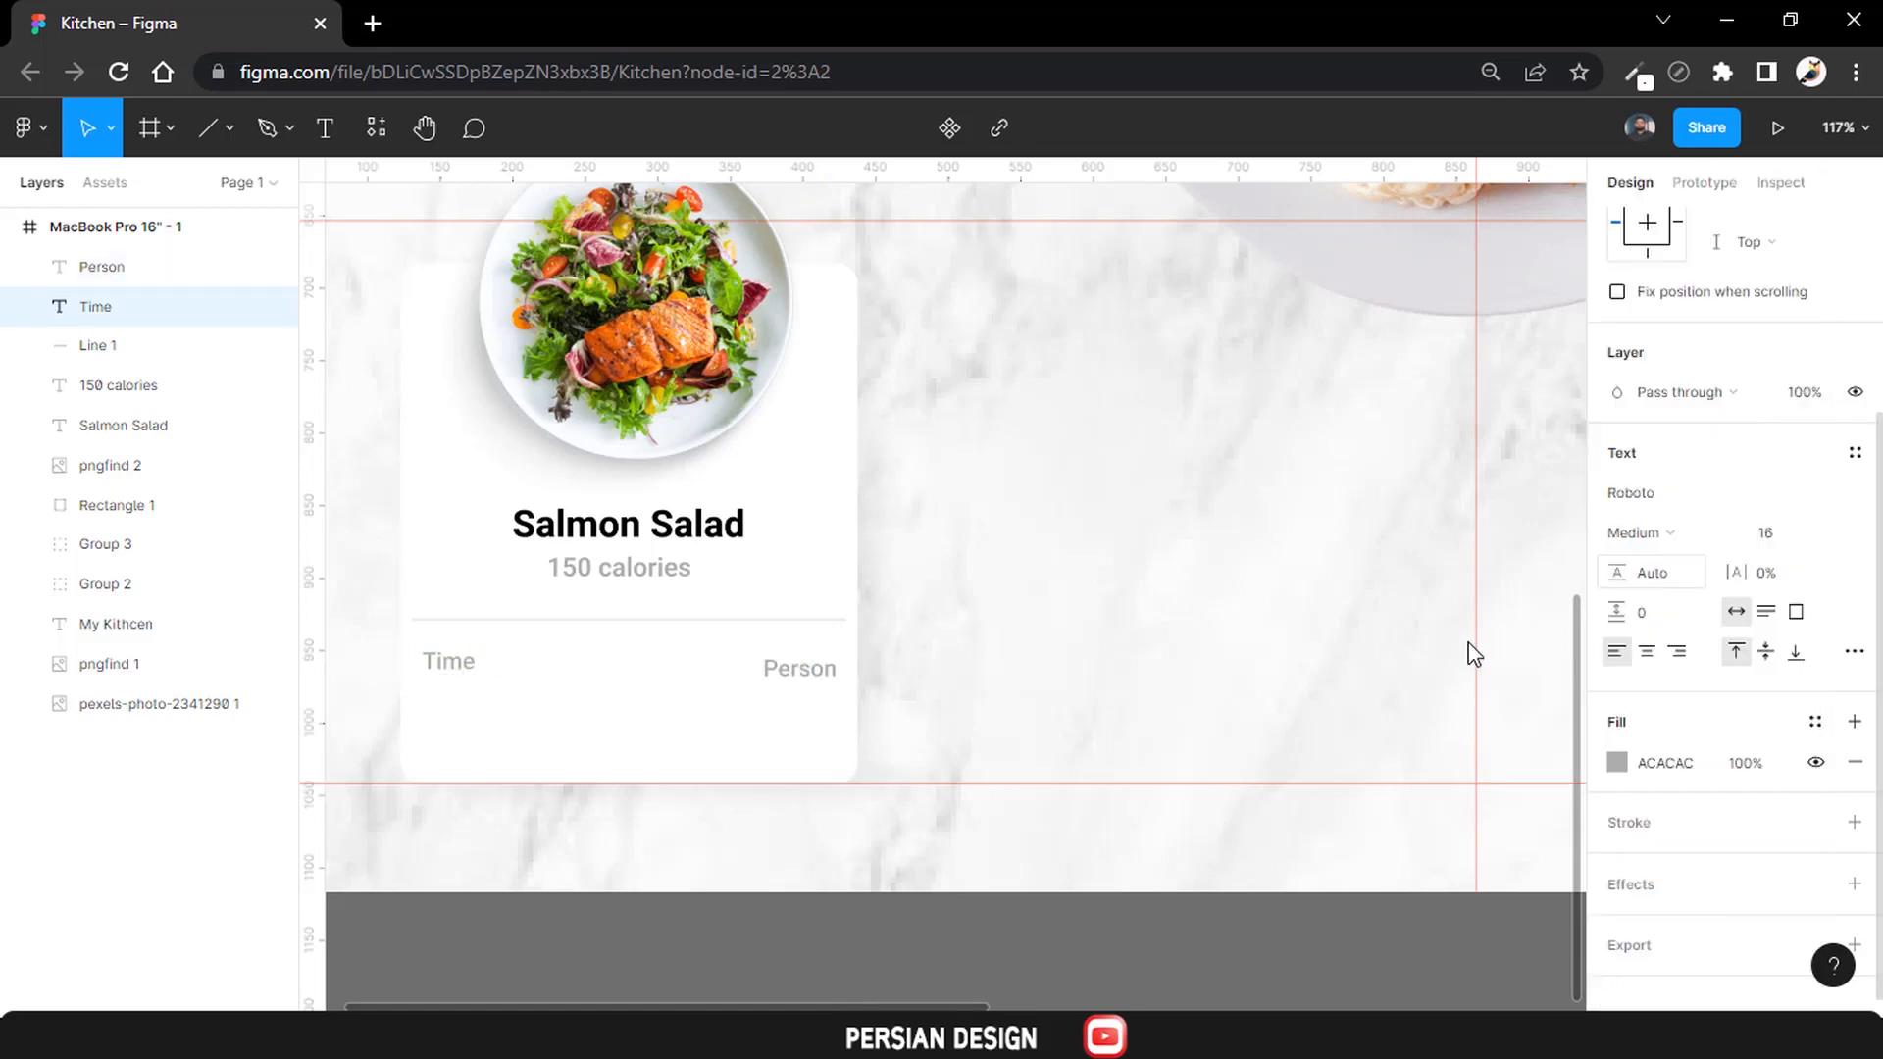
left_click(799, 668)
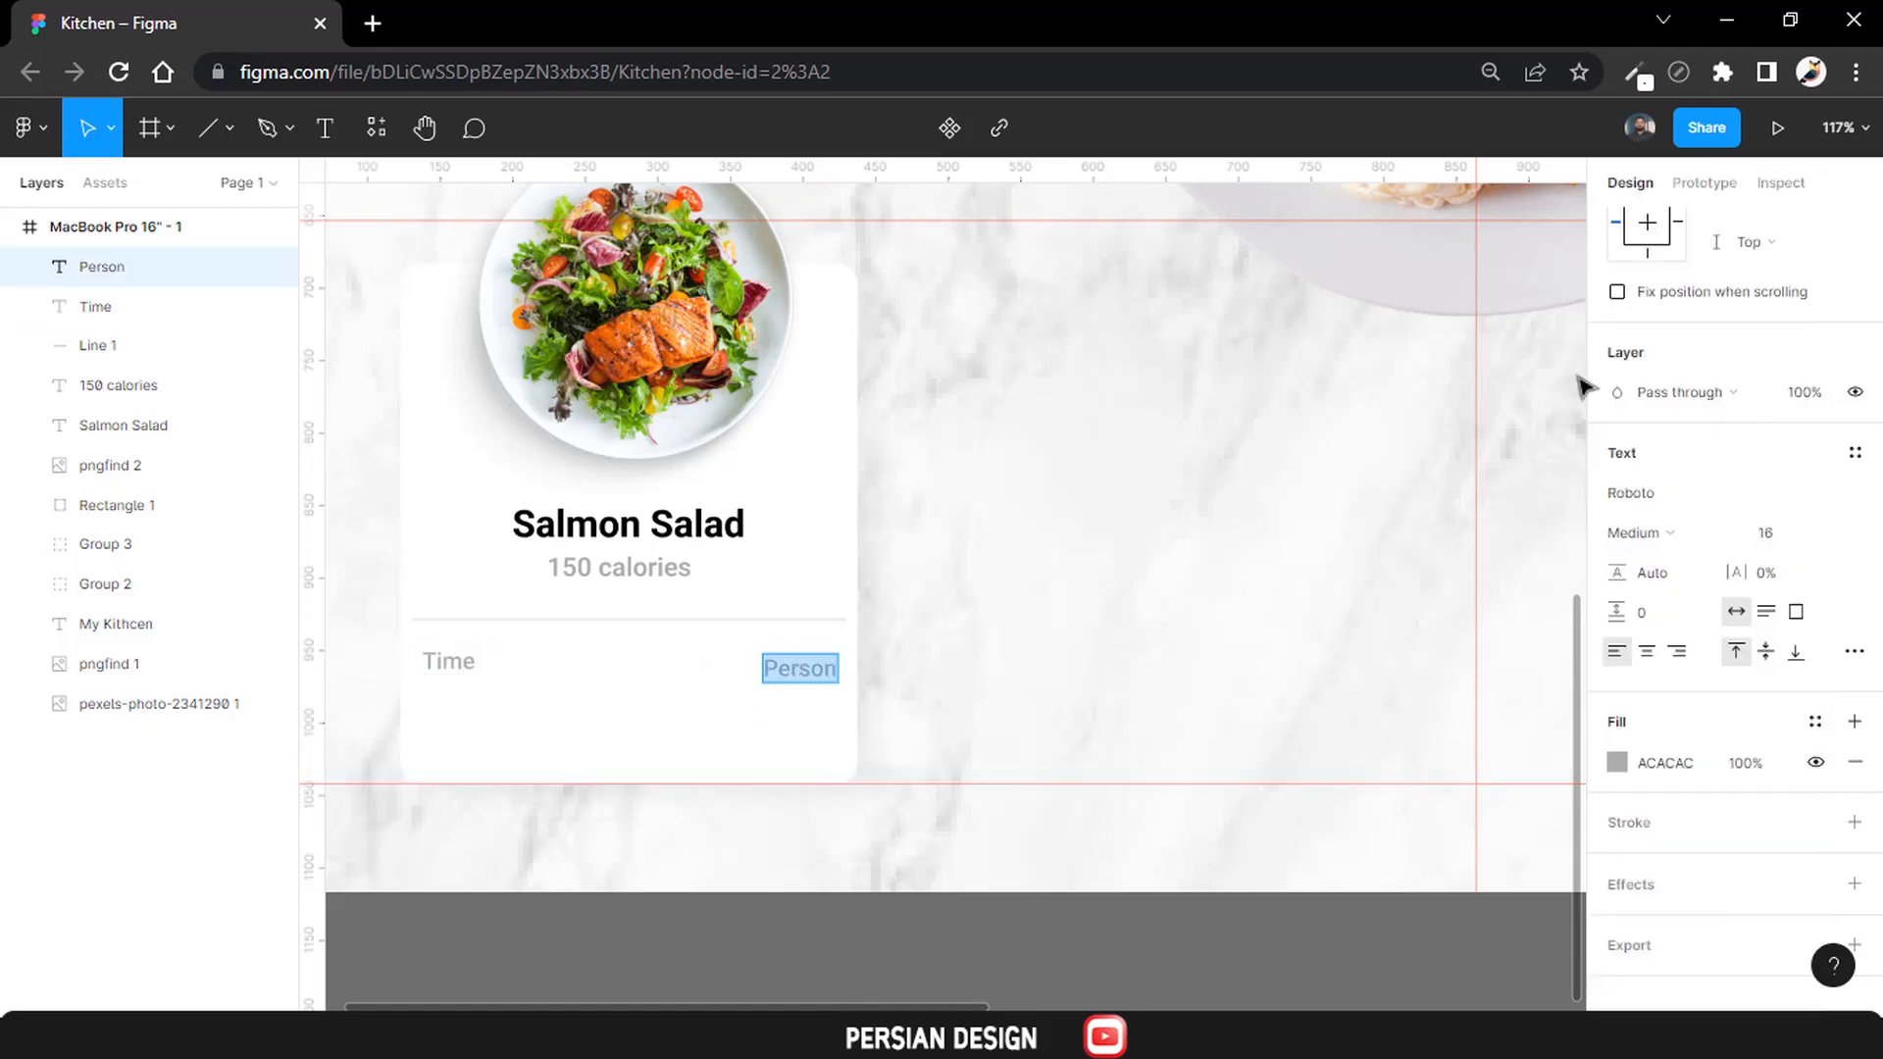
Align the "Time" and "Person" labels on their vertical centers and move the pair up closer to the divider.
left_click(446, 667)
left_click(102, 266, "shift")
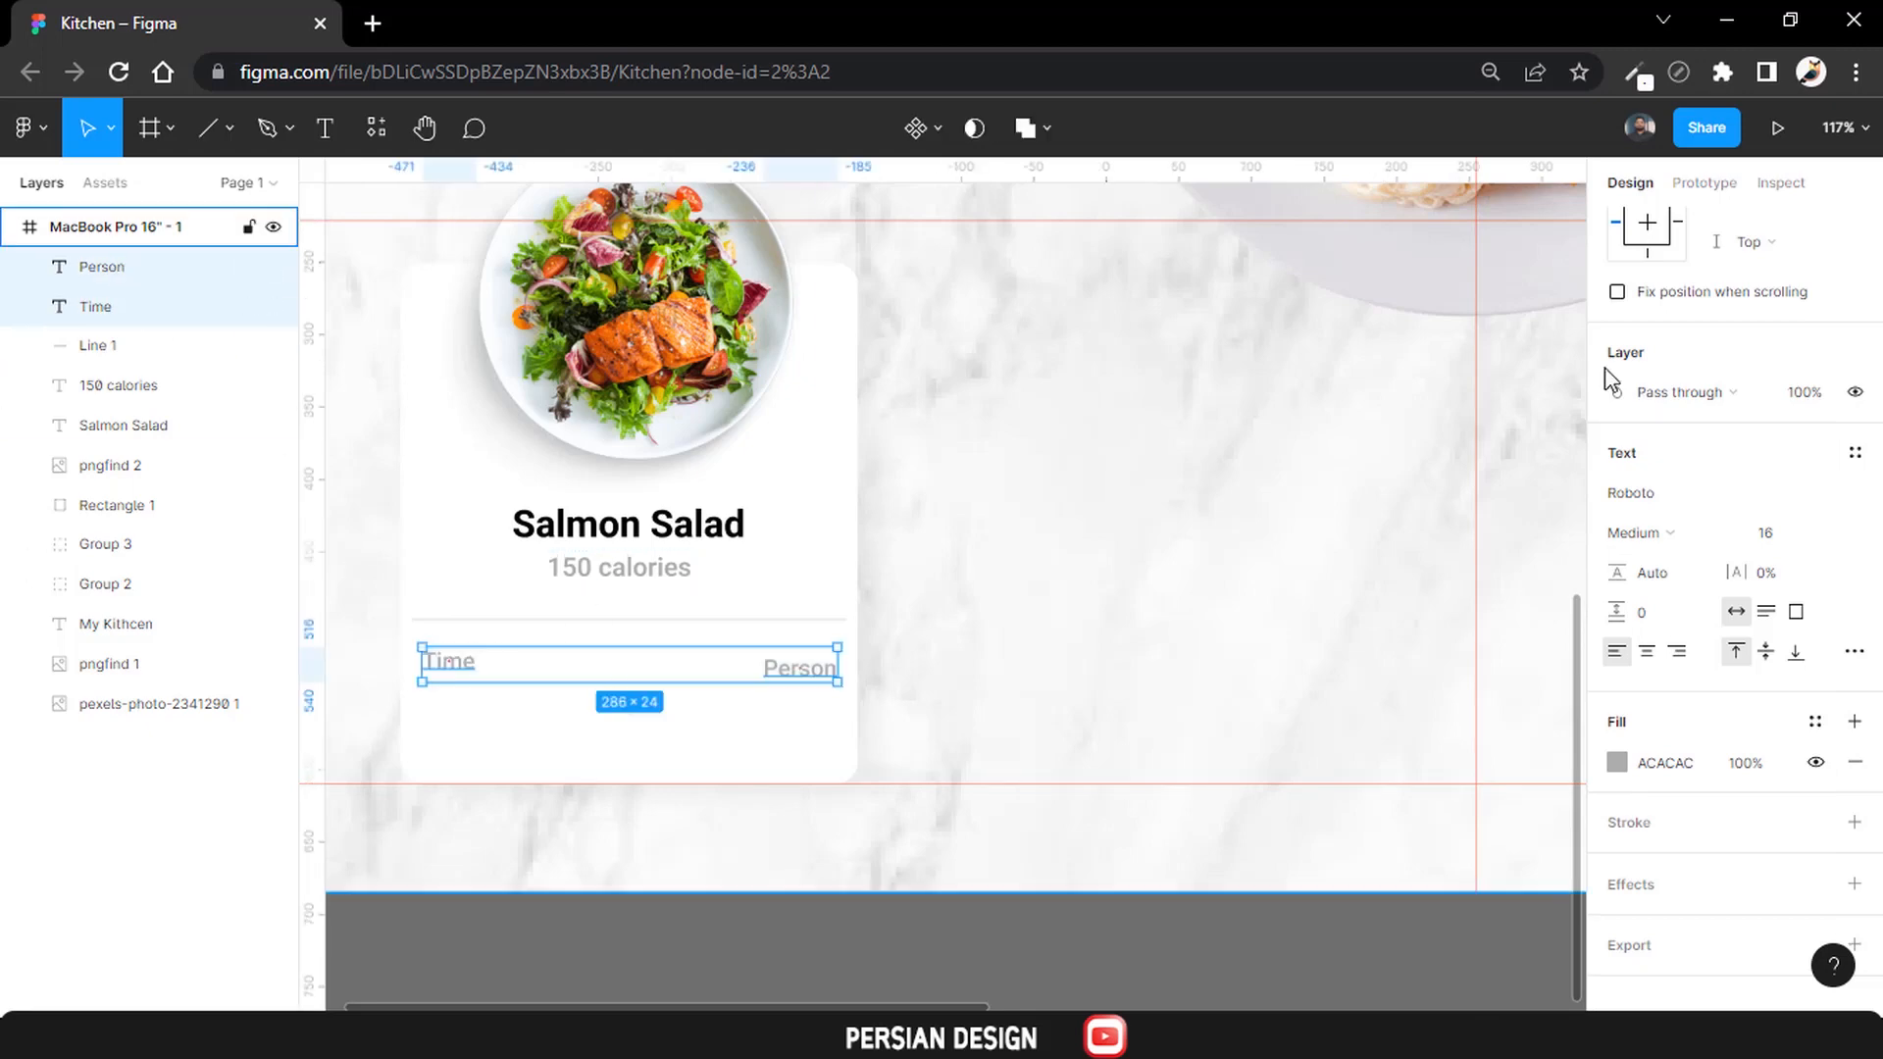
left_click(1776, 228)
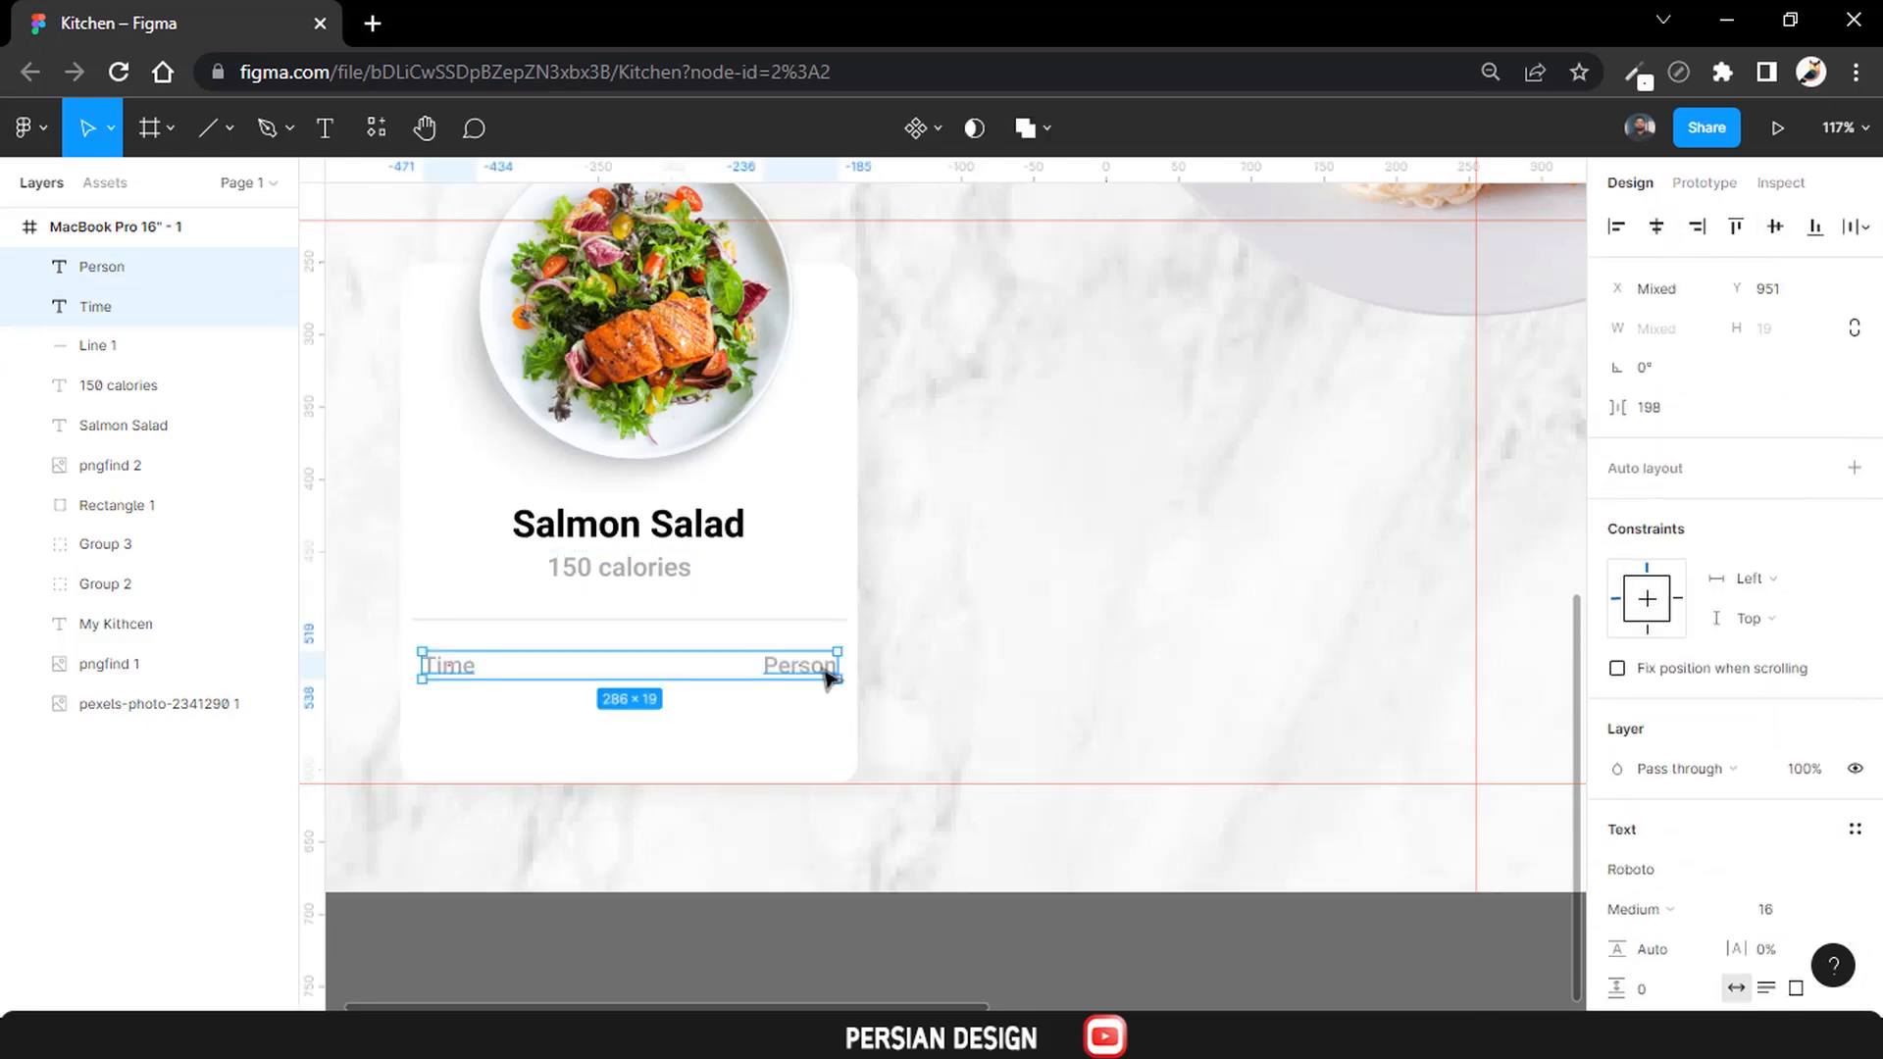
left_click_drag(822, 676, 825, 667)
key("Escape")
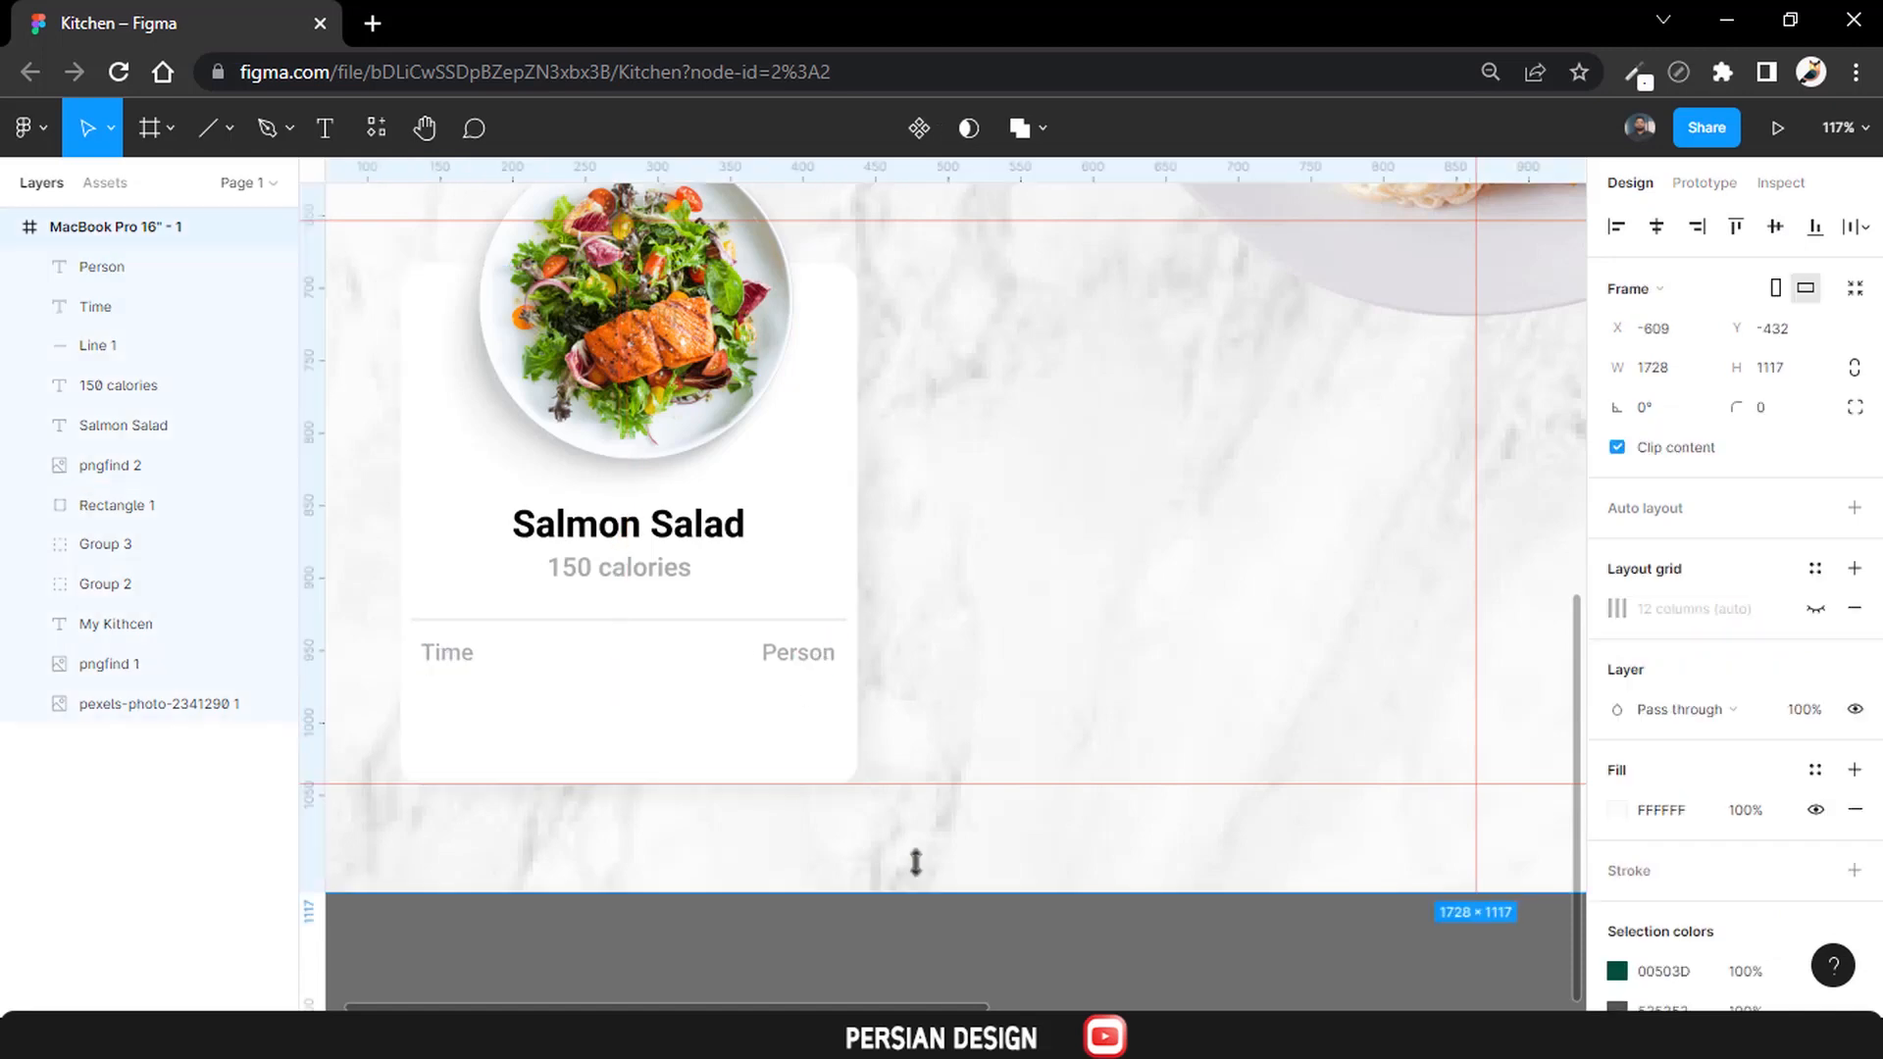
left_click(824, 657)
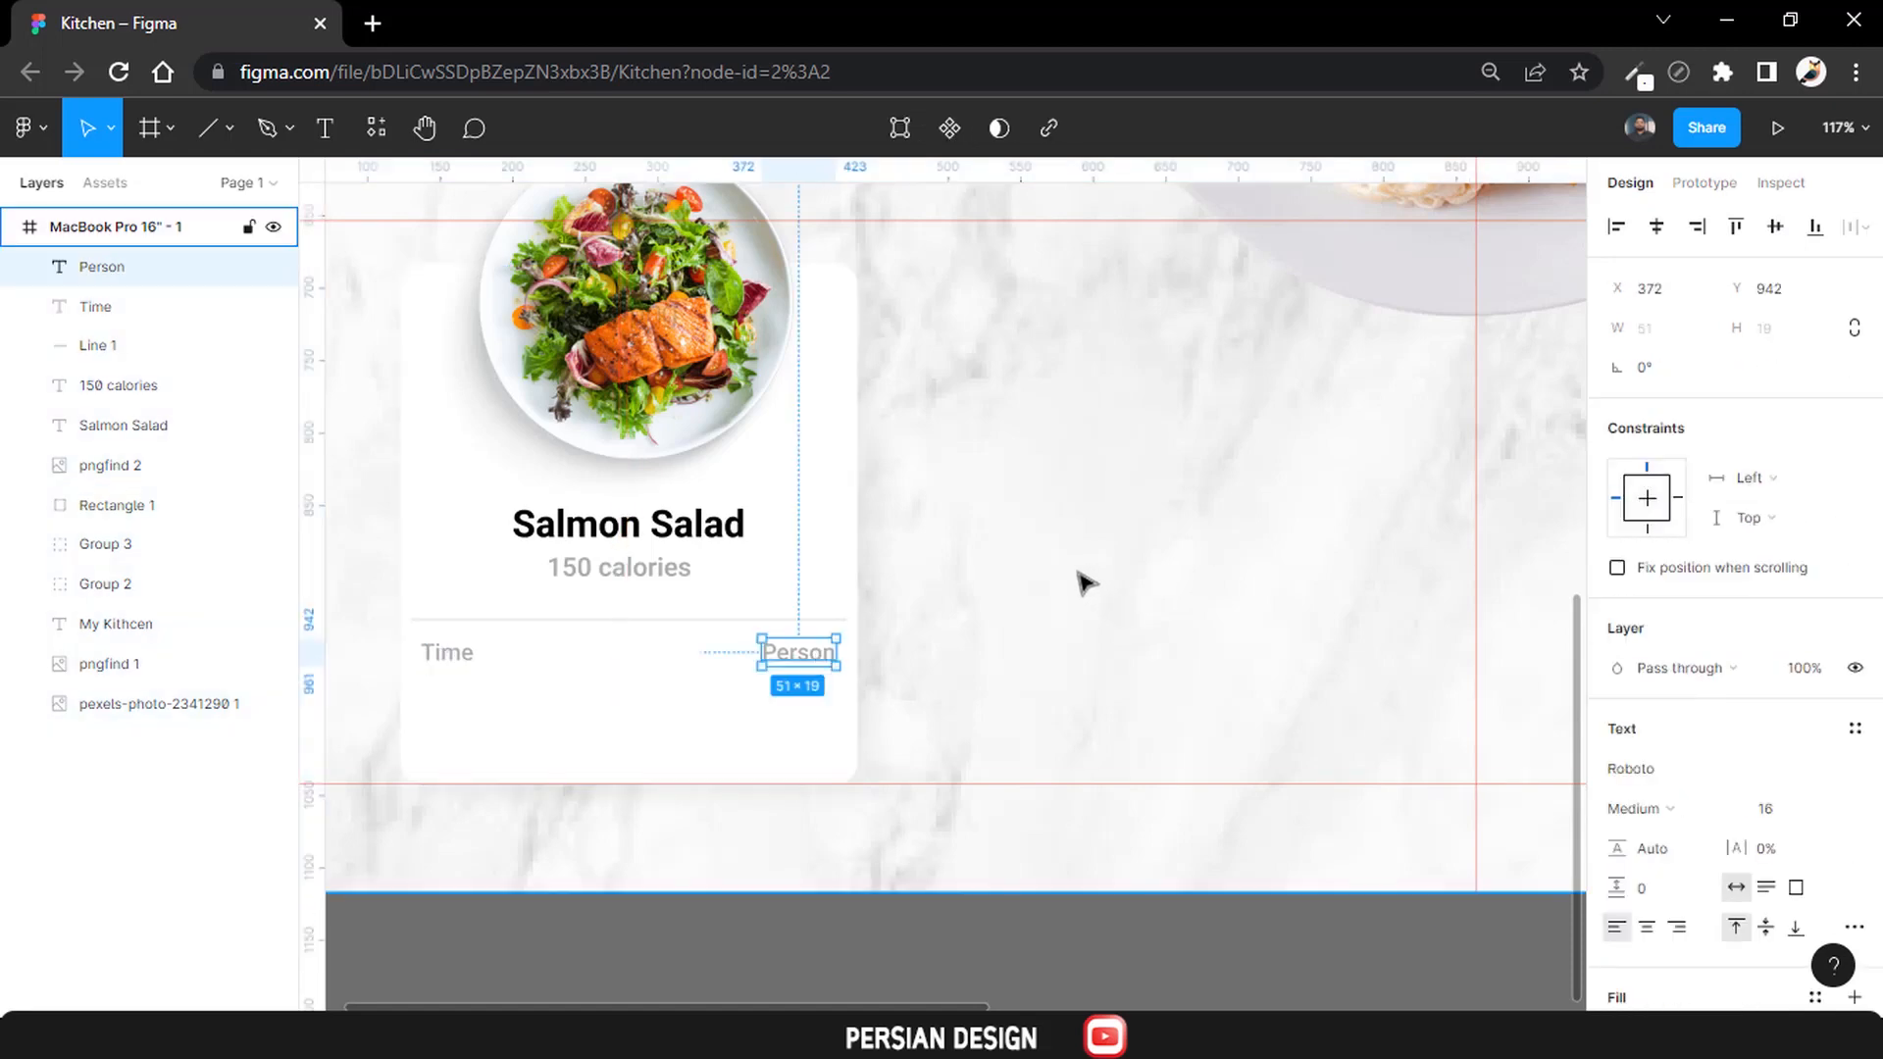
left_click(550, 710)
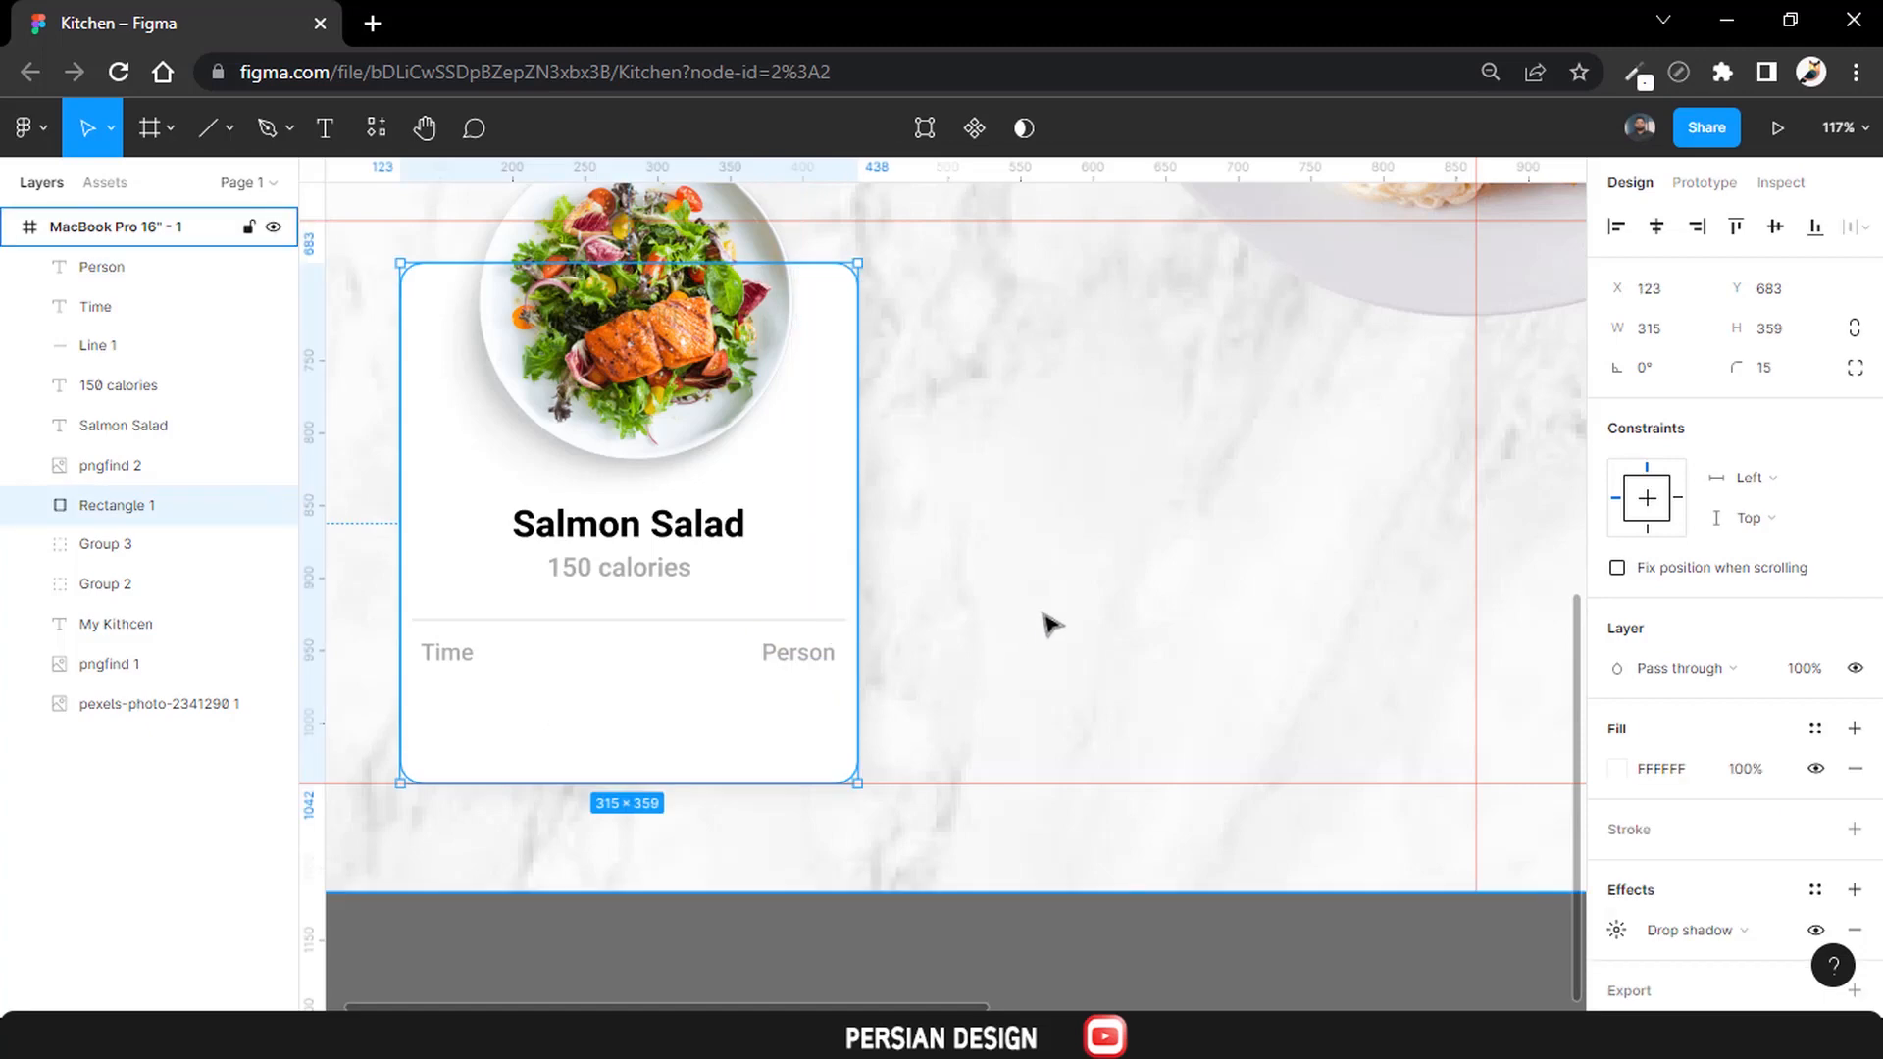
Add the text "15 minutes" below the "Time" label and the text "2 Person" below the "Person" label.
left_click(324, 128)
left_click(444, 714)
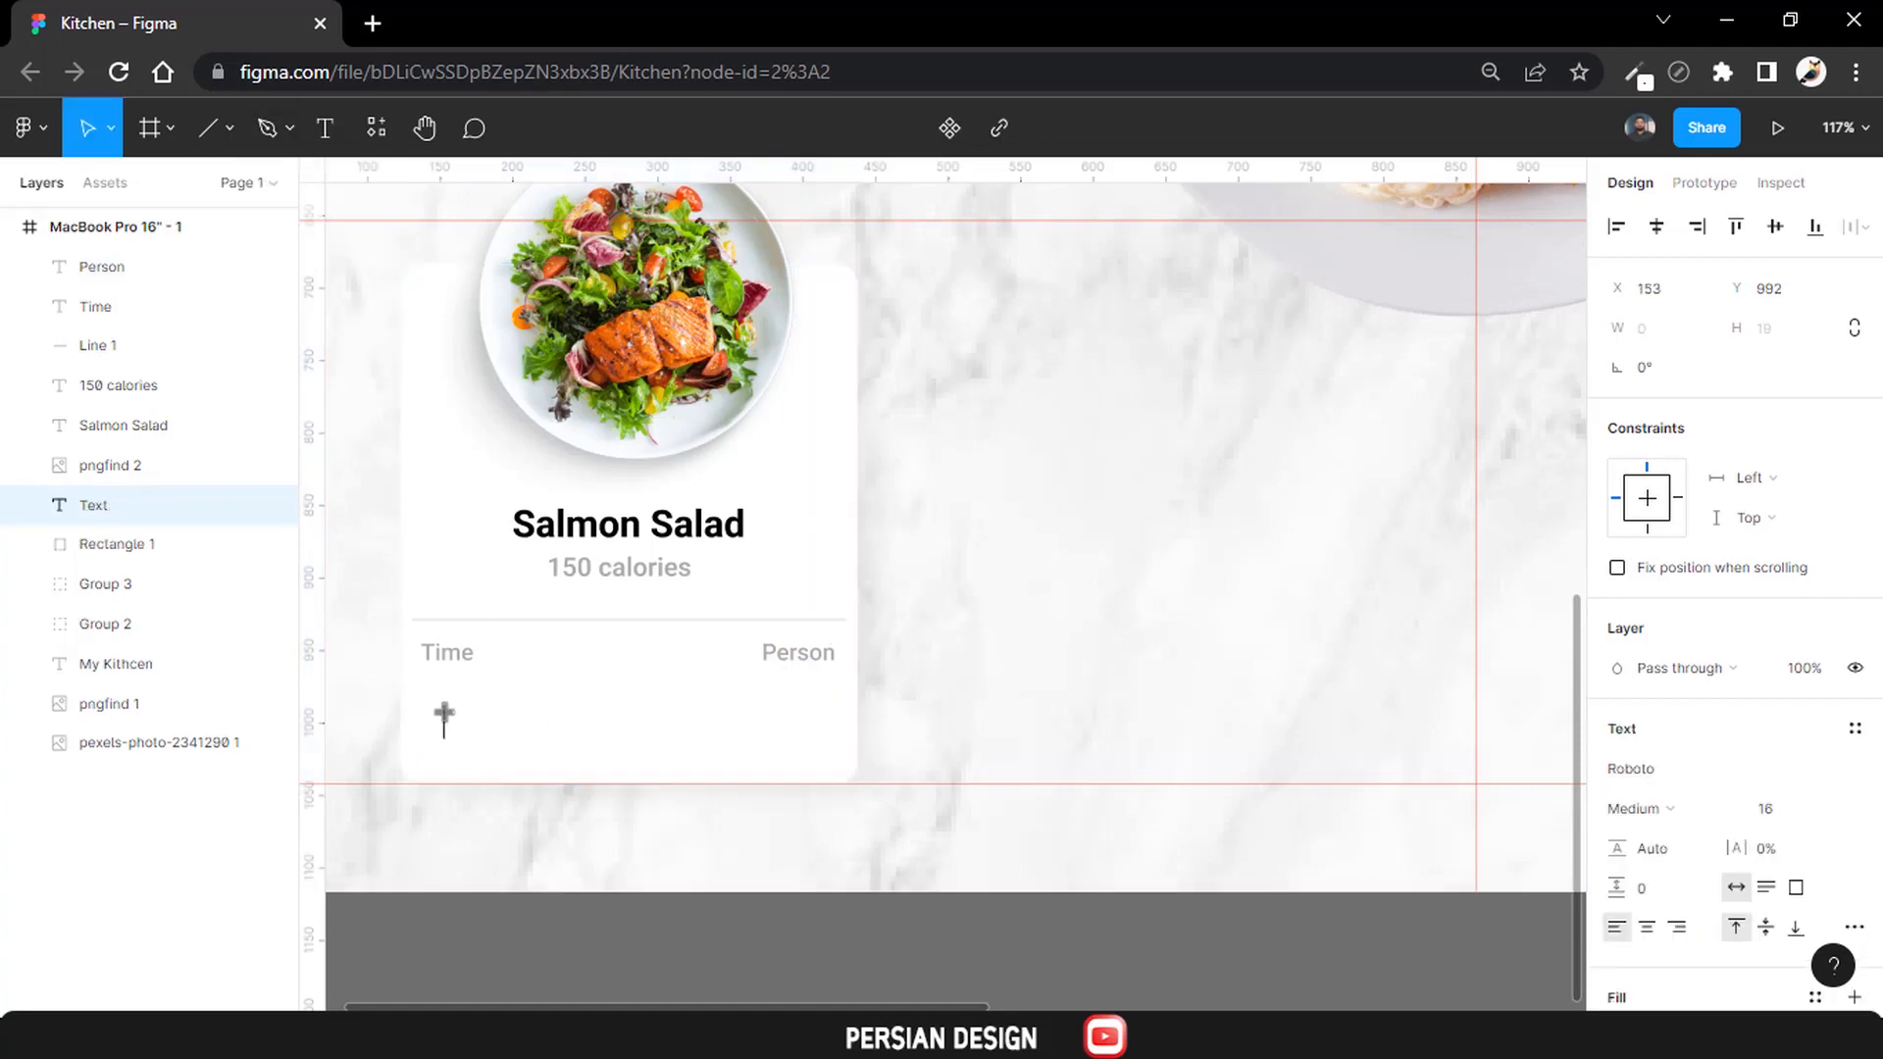
type("15 minutes")
key("Escape")
key("t")
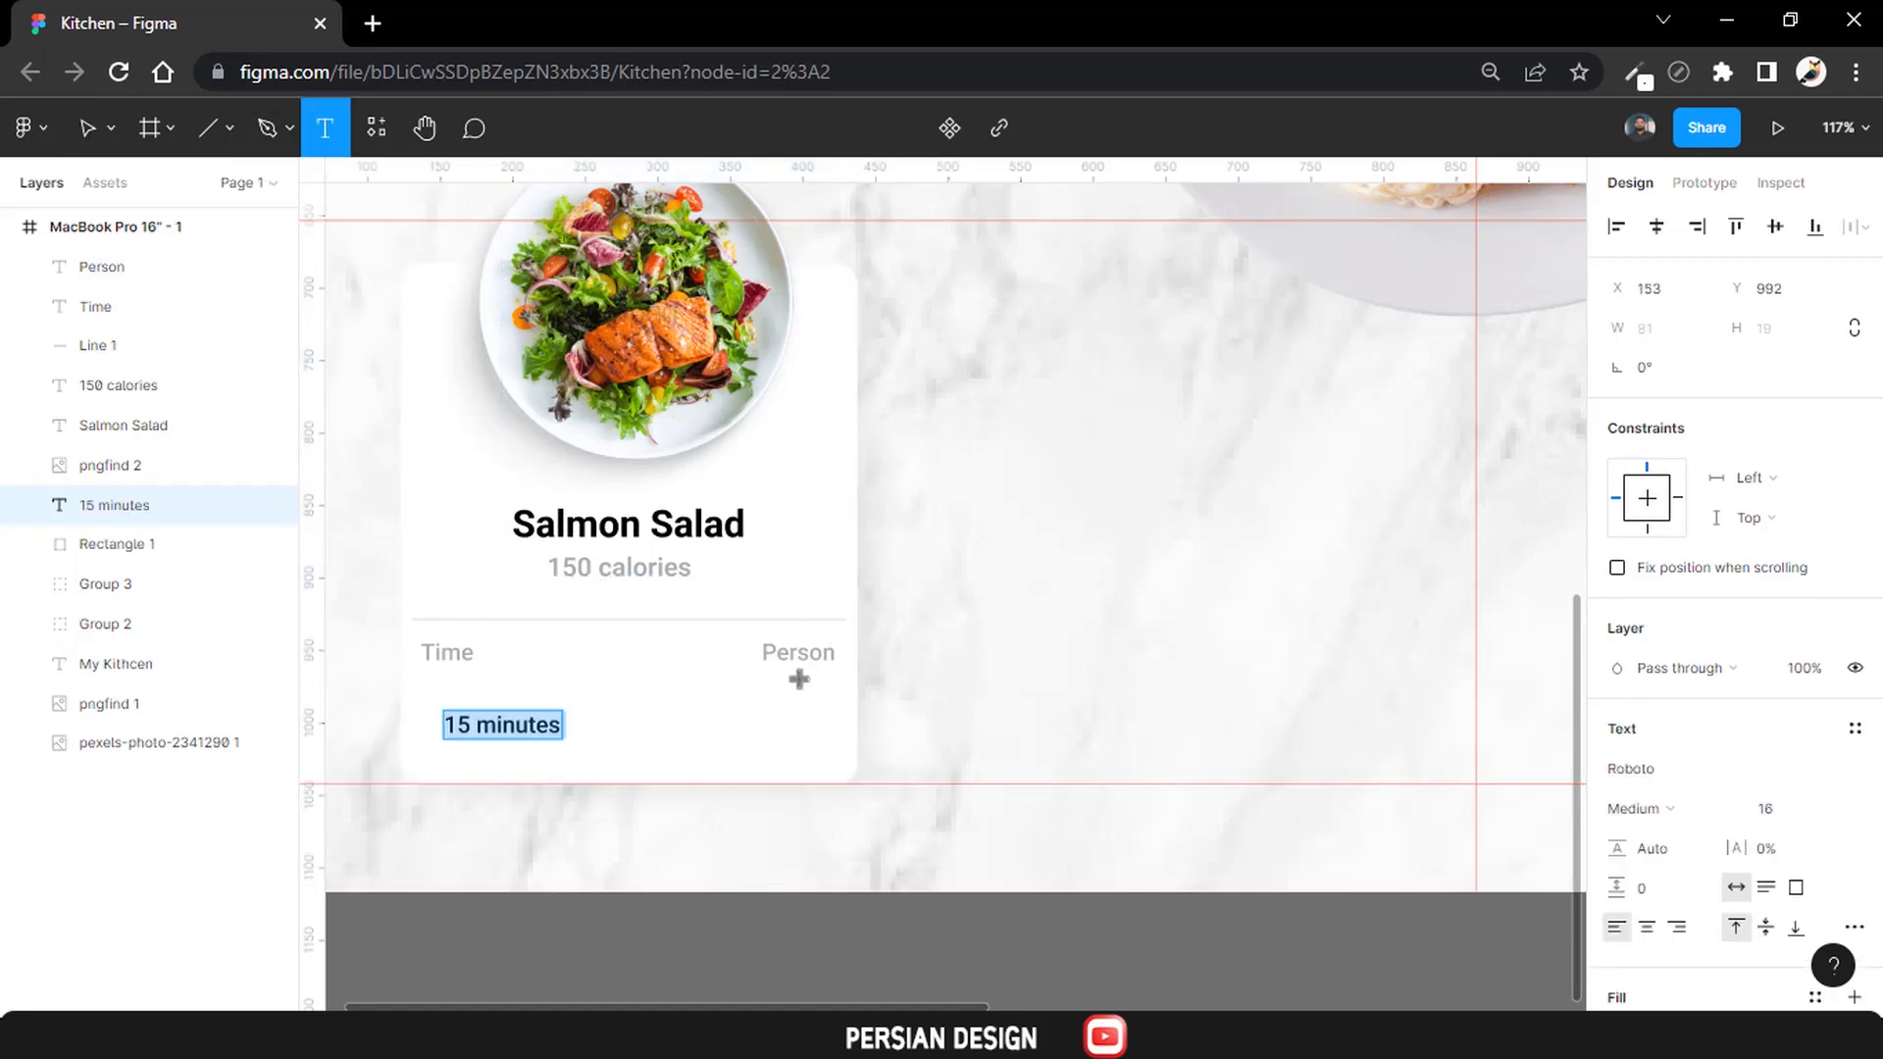
left_click(771, 731)
type("2")
key("Escape")
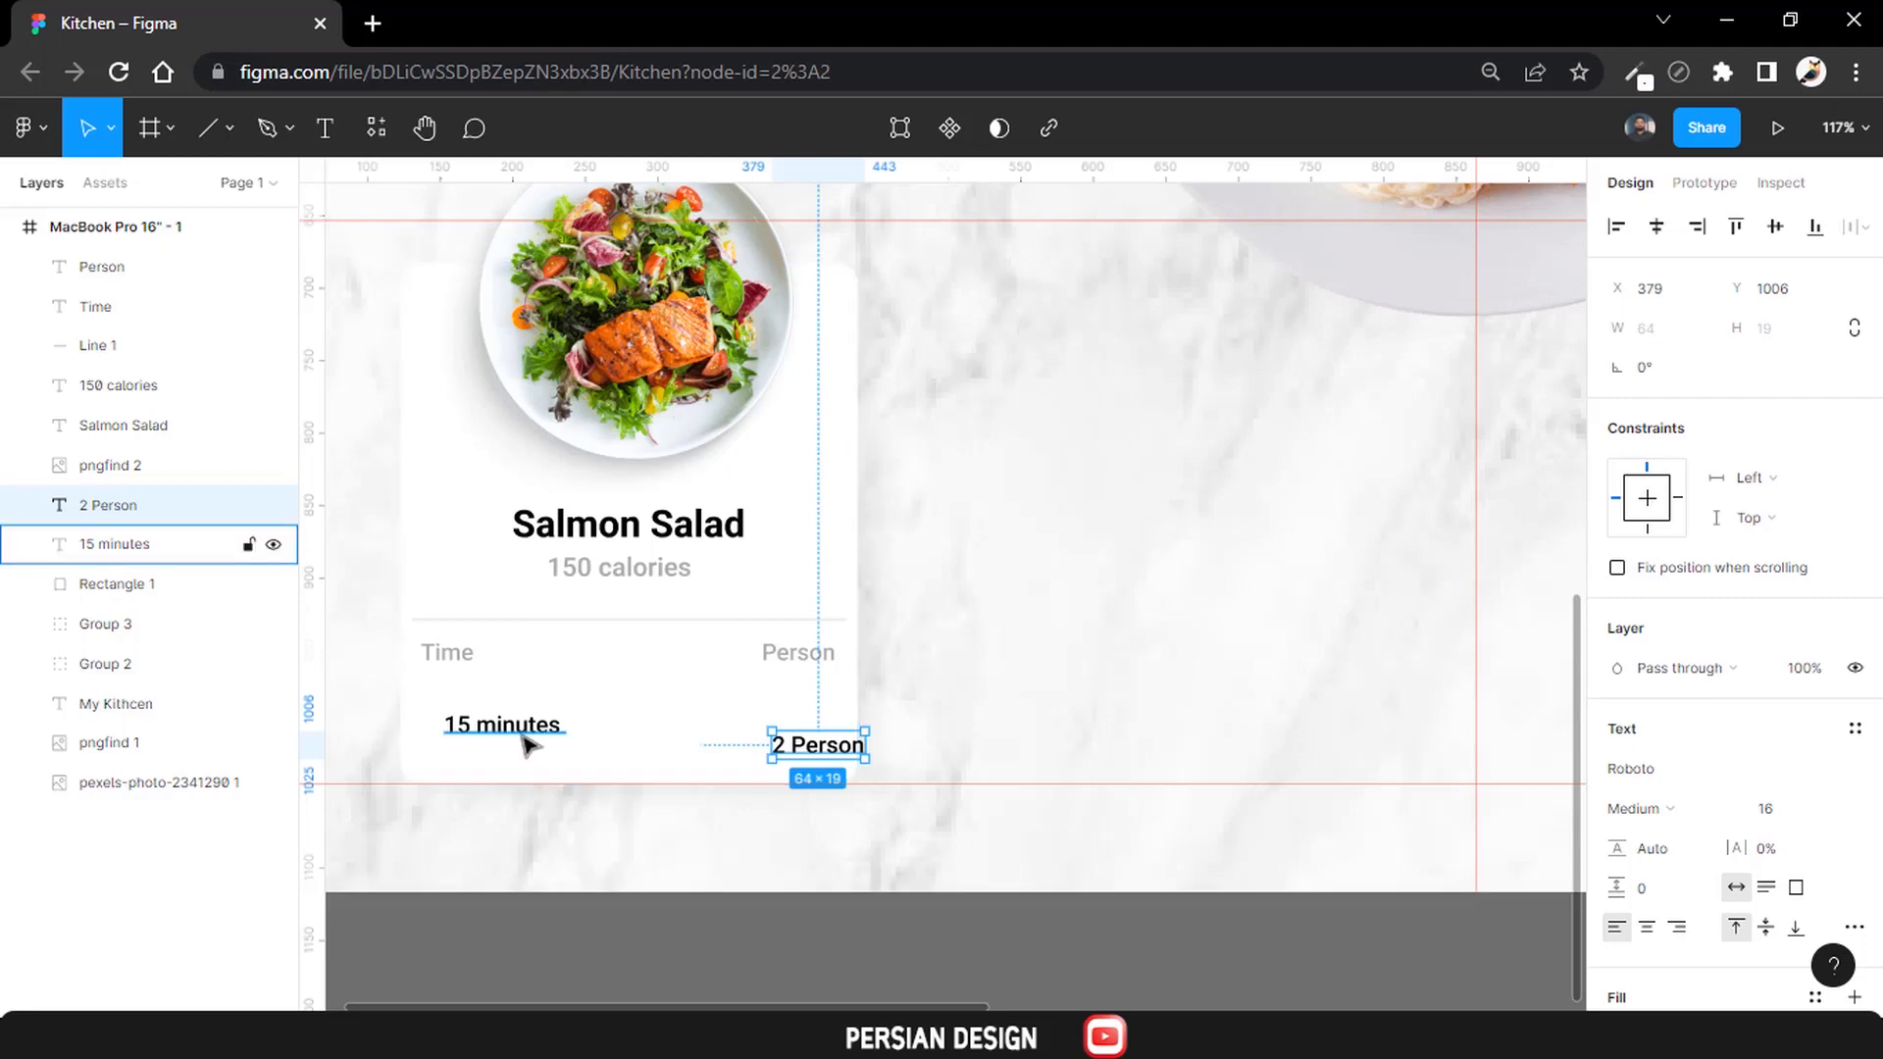
Line up "15 minutes" with the left edge of "Time", and right-align "2 Person" with "Person" at the divider's right end.
left_click_drag(526, 737, 497, 734)
left_click(459, 664, "shift")
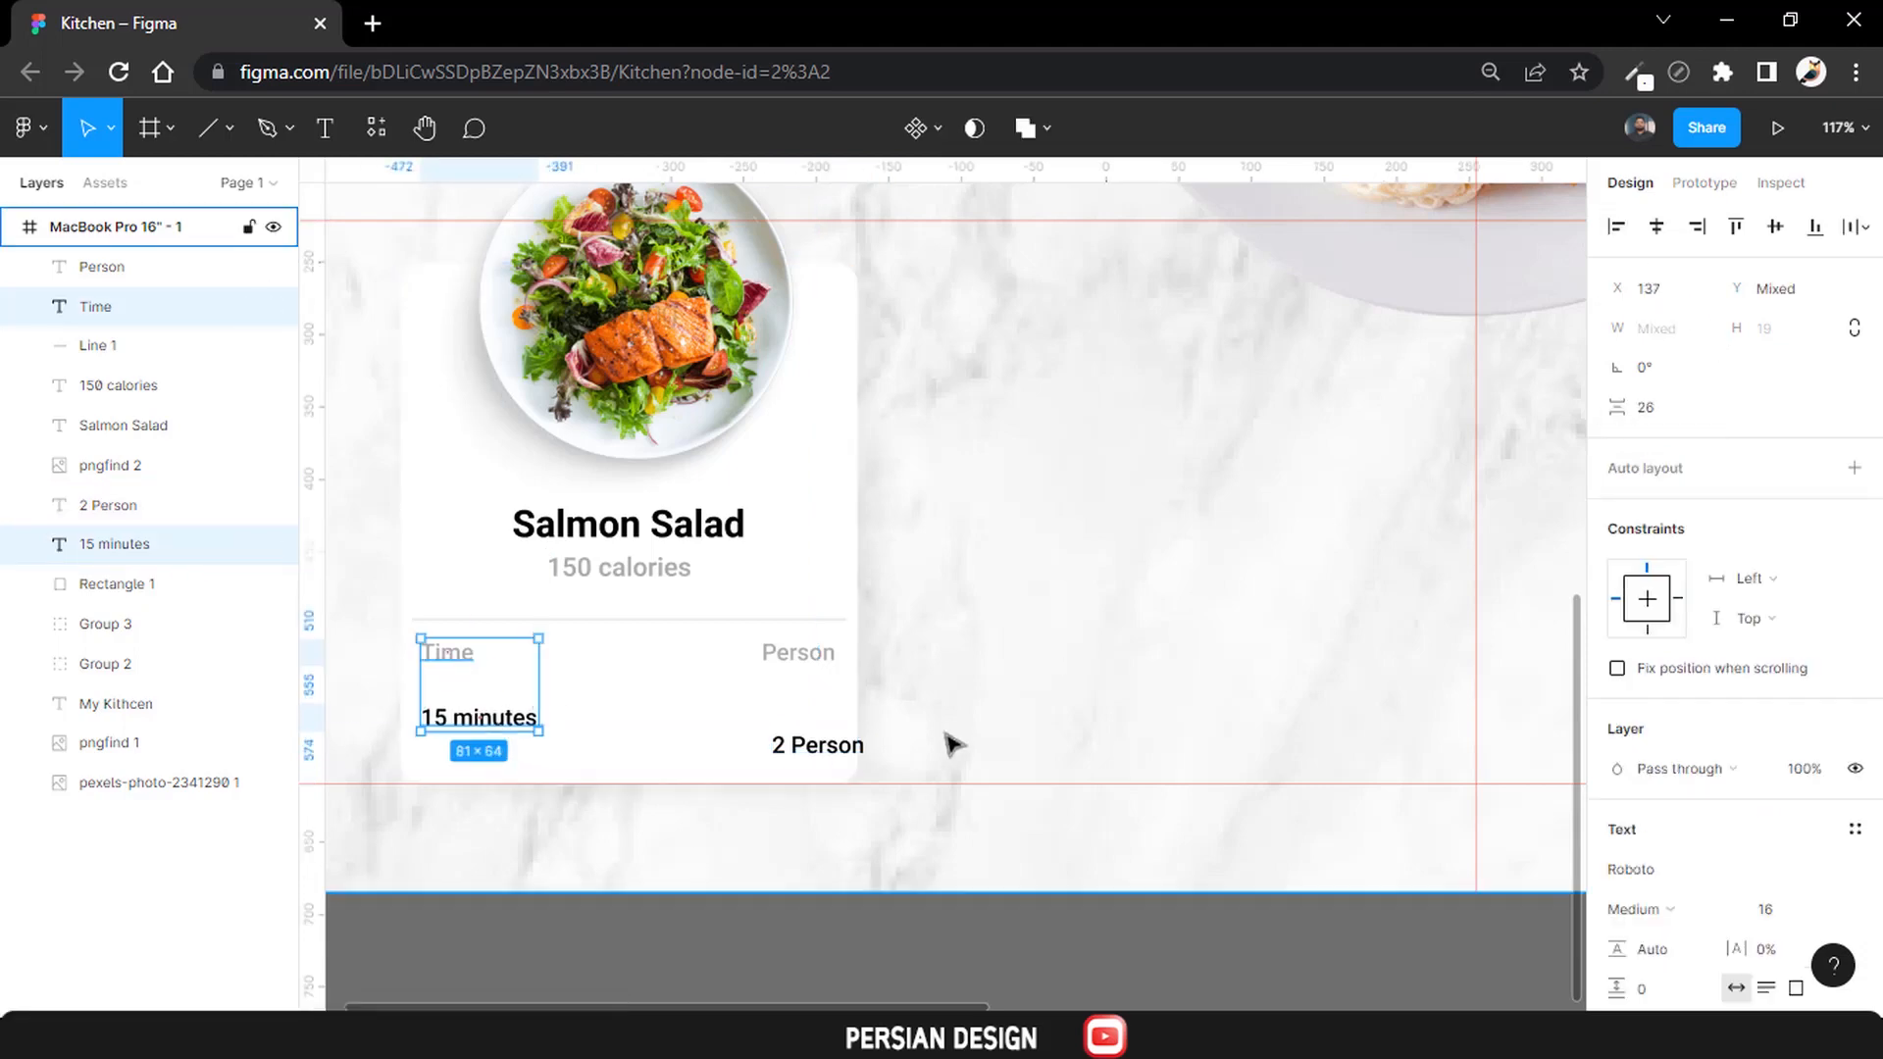
left_click(831, 750)
left_click(822, 657, "shift")
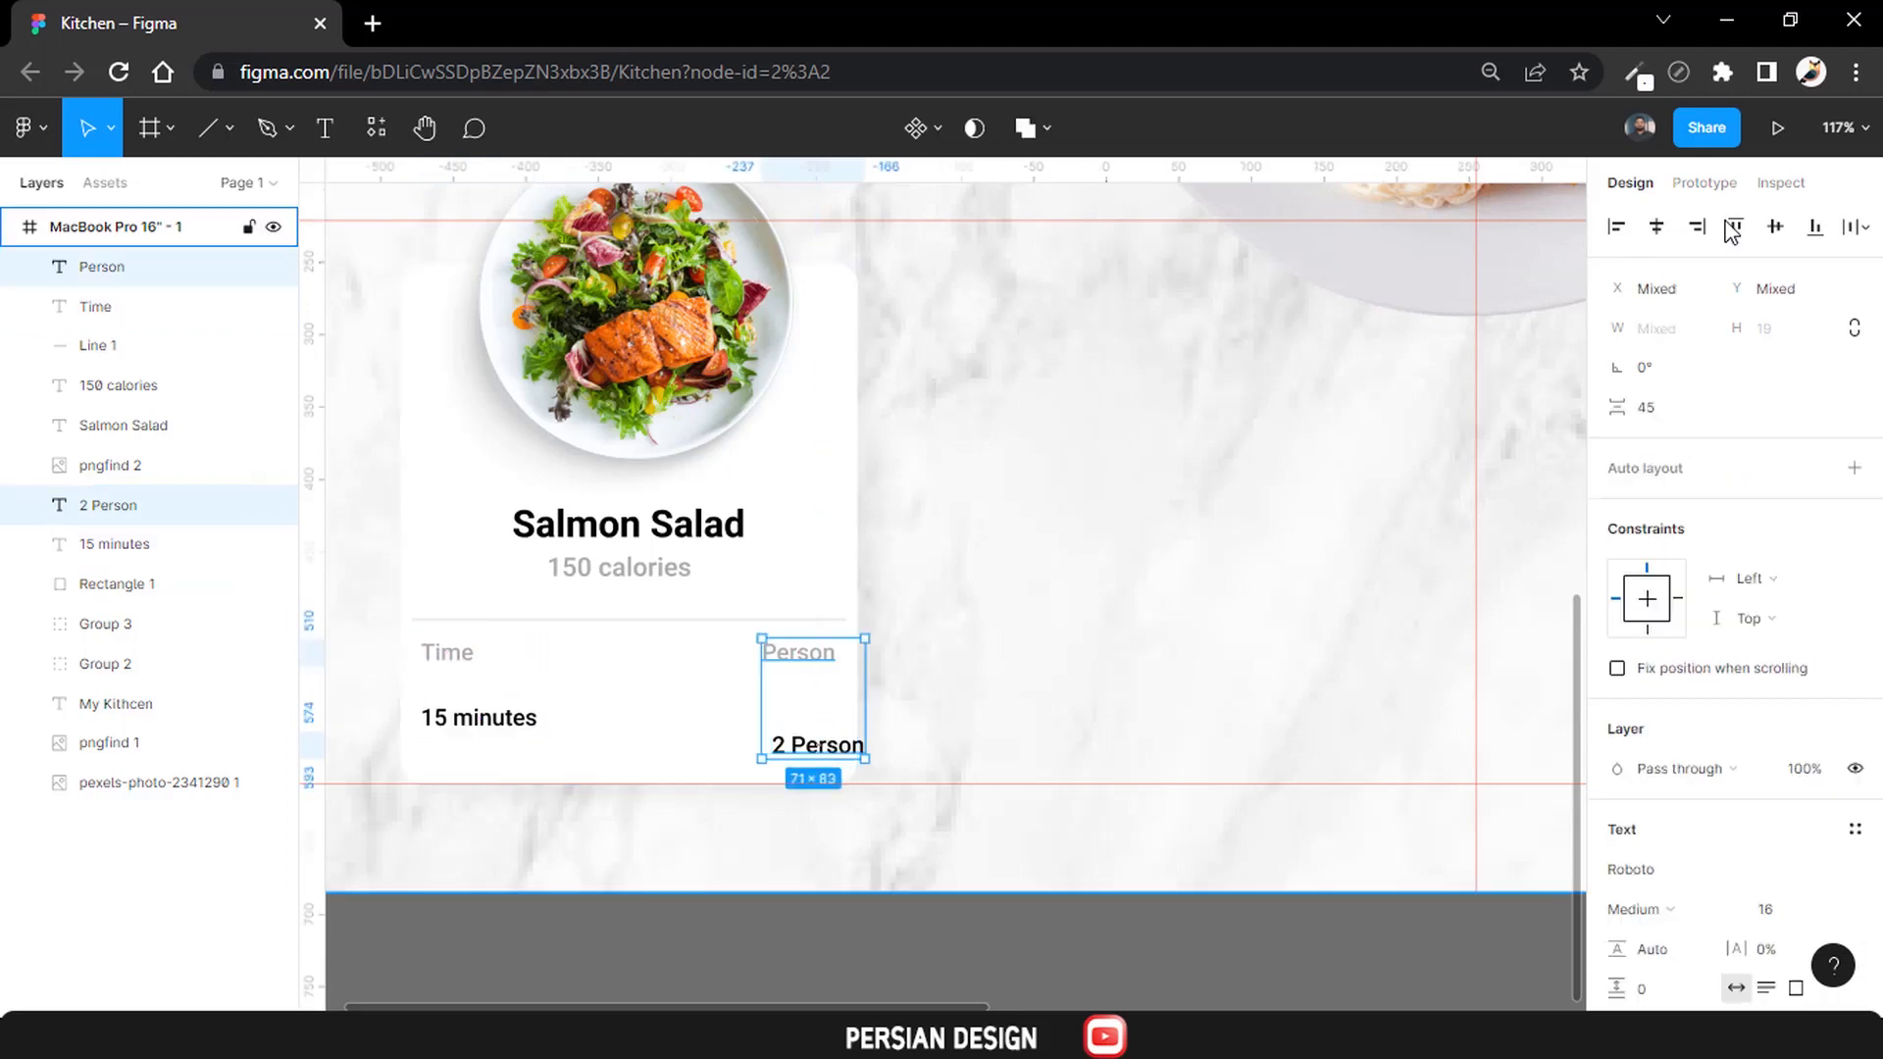
left_click(1695, 226)
left_click_drag(846, 660, 829, 659)
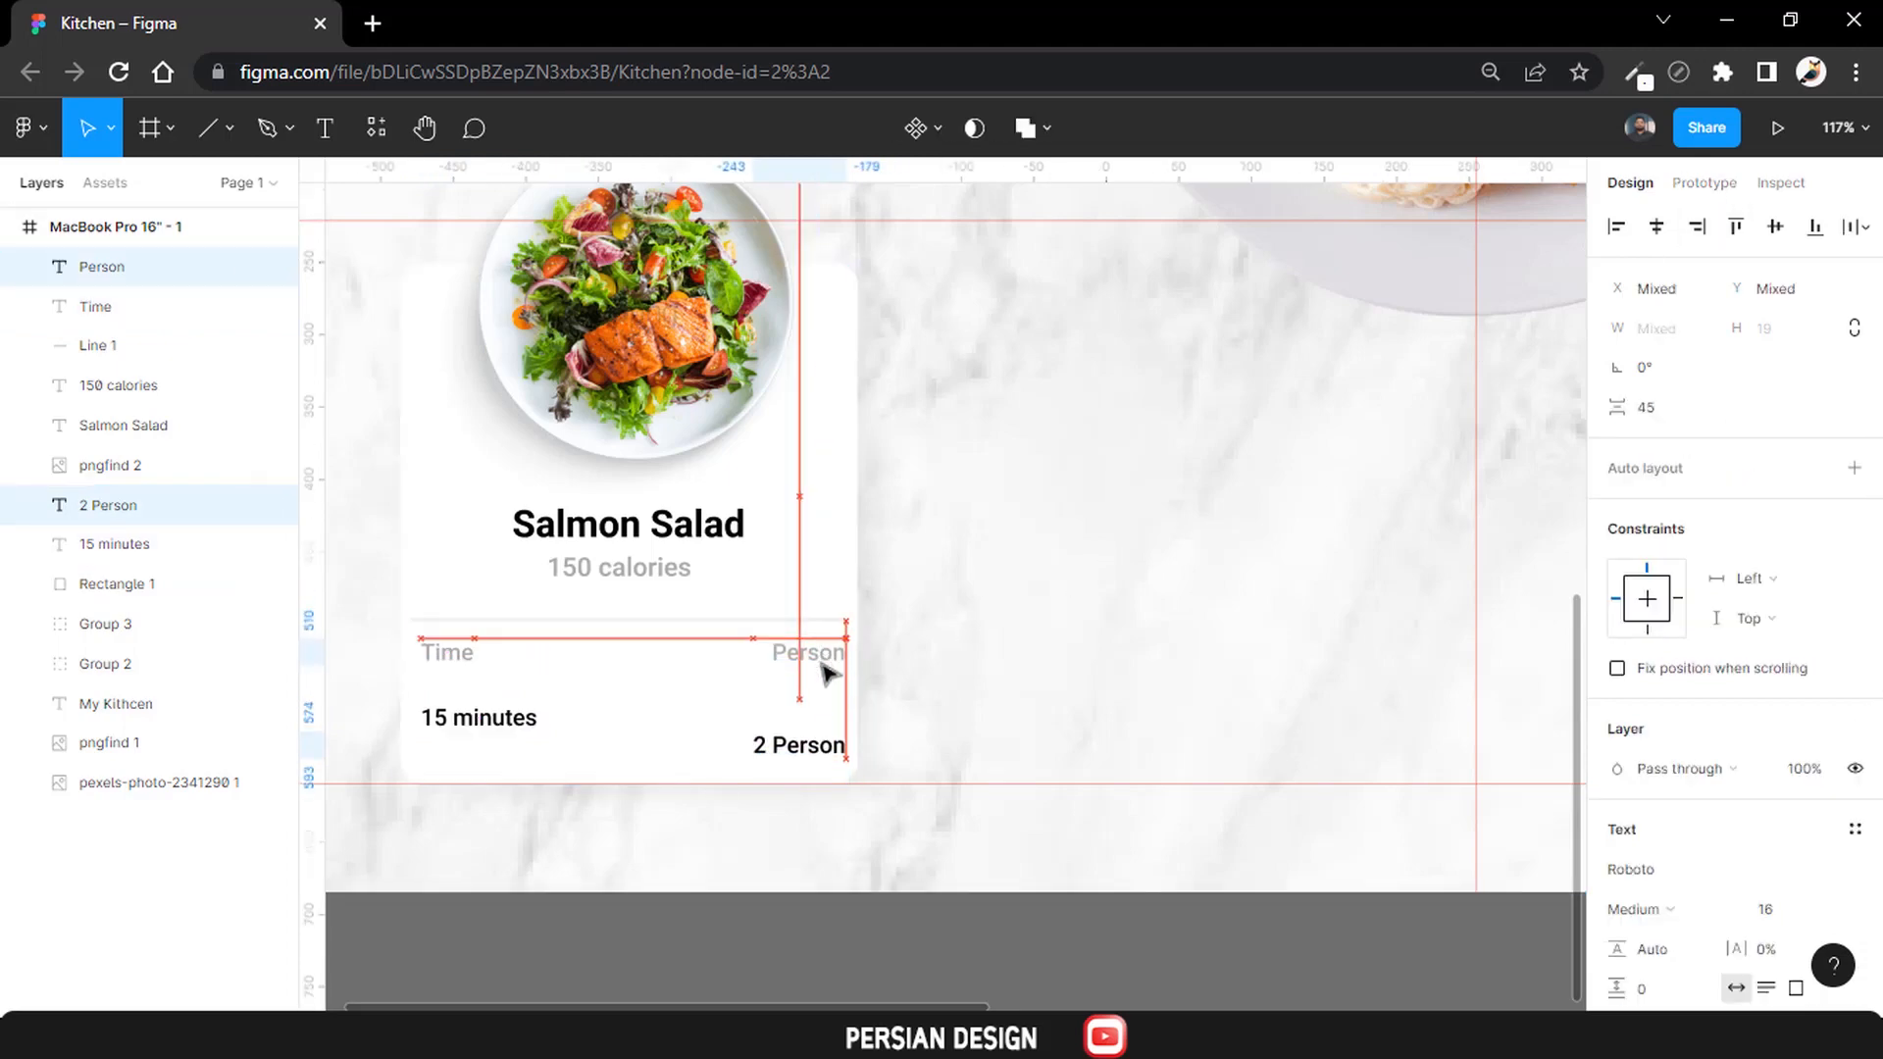
Align "15 minutes" and "2 Person" on their vertical centers and move the pair up within the card.
left_click(775, 748)
left_click(534, 726, "shift")
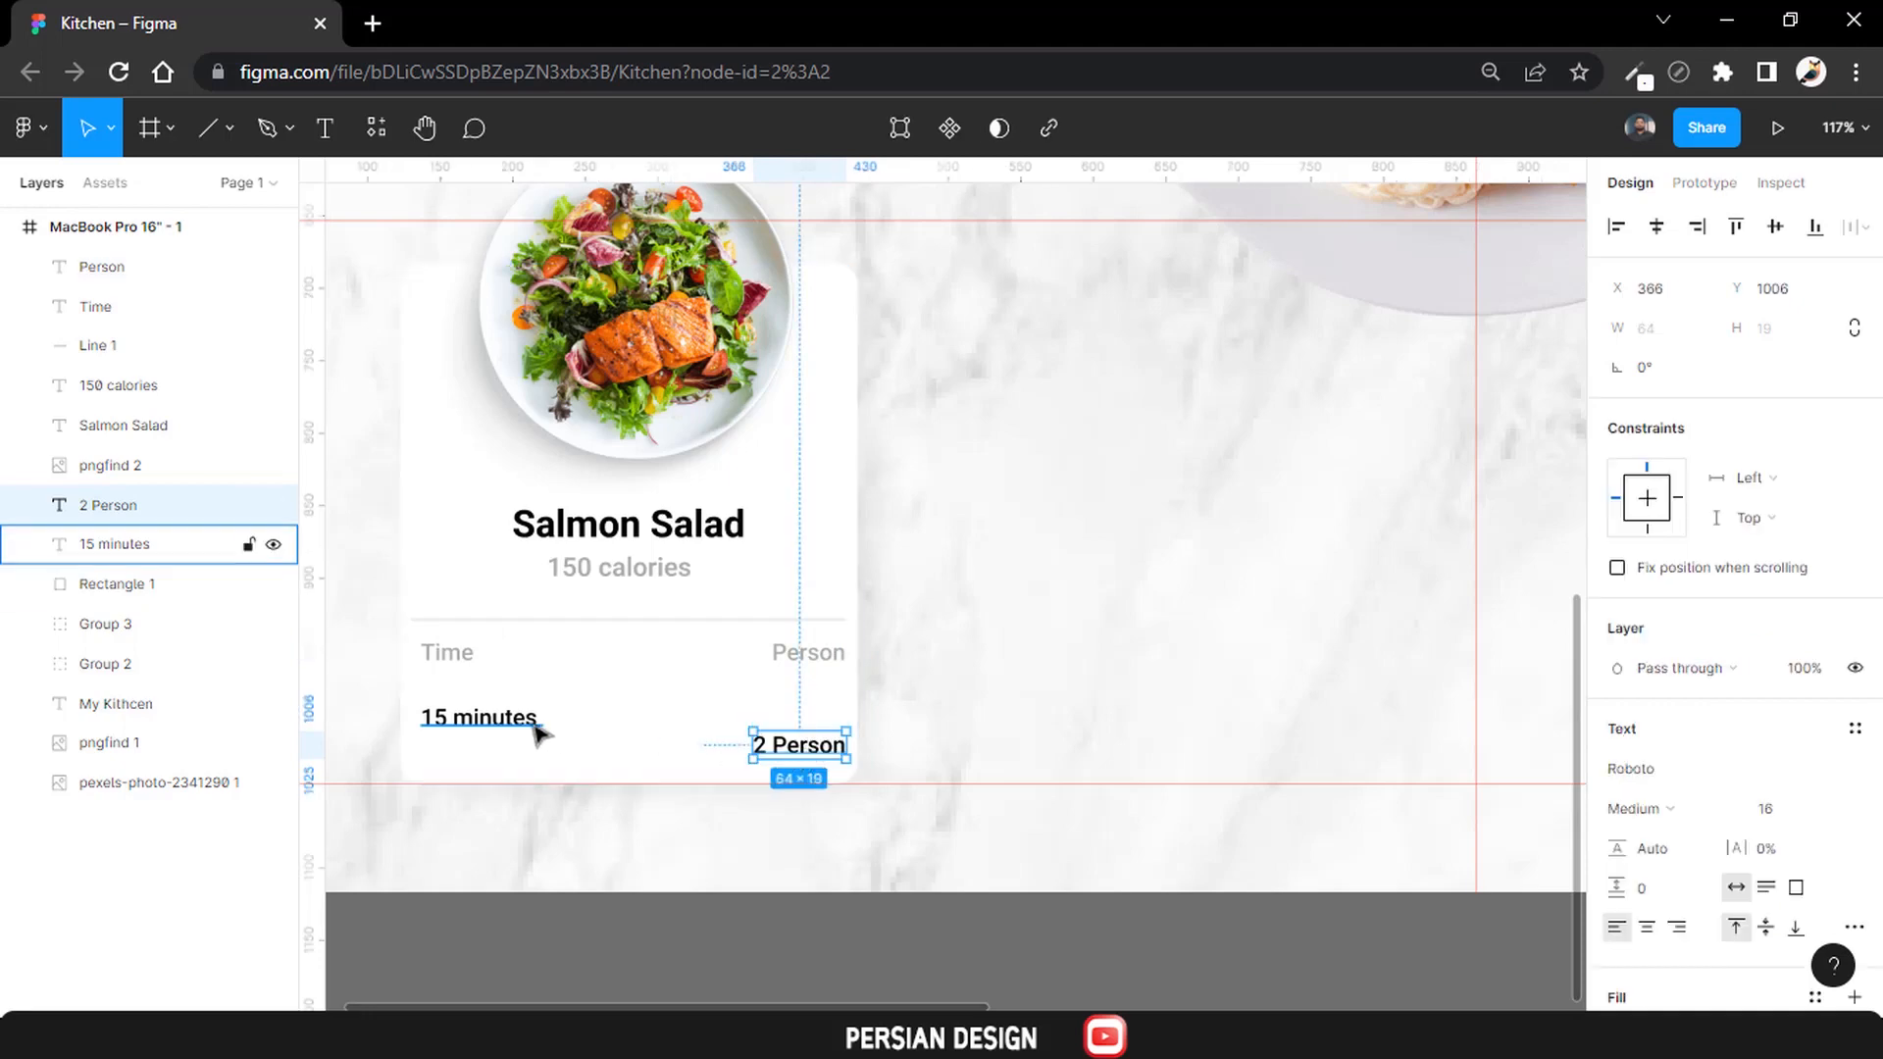
left_click(1775, 228)
left_click_drag(500, 745, 496, 722)
Move the "Time" and "Person" labels down slightly to Y 946.
left_click(454, 656)
left_click(789, 667, "shift")
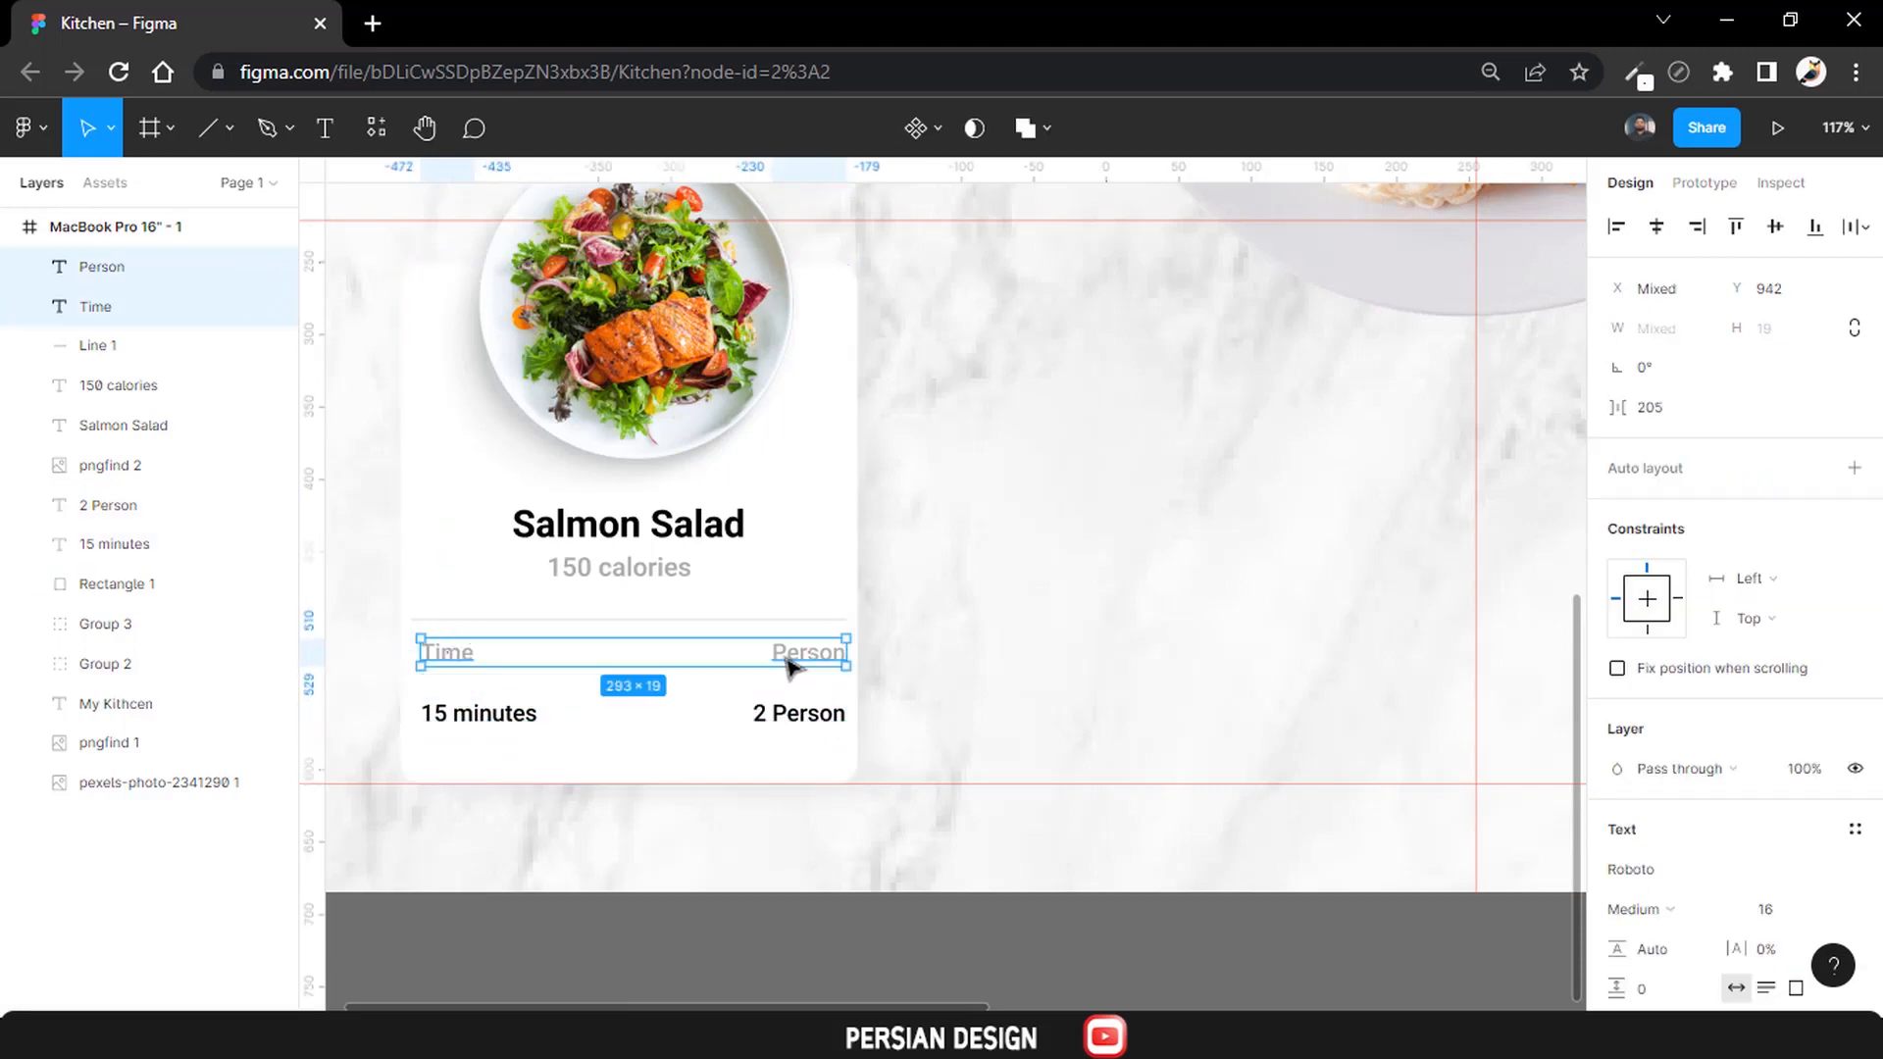
left_click_drag(789, 666, 785, 664)
key("shift+1")
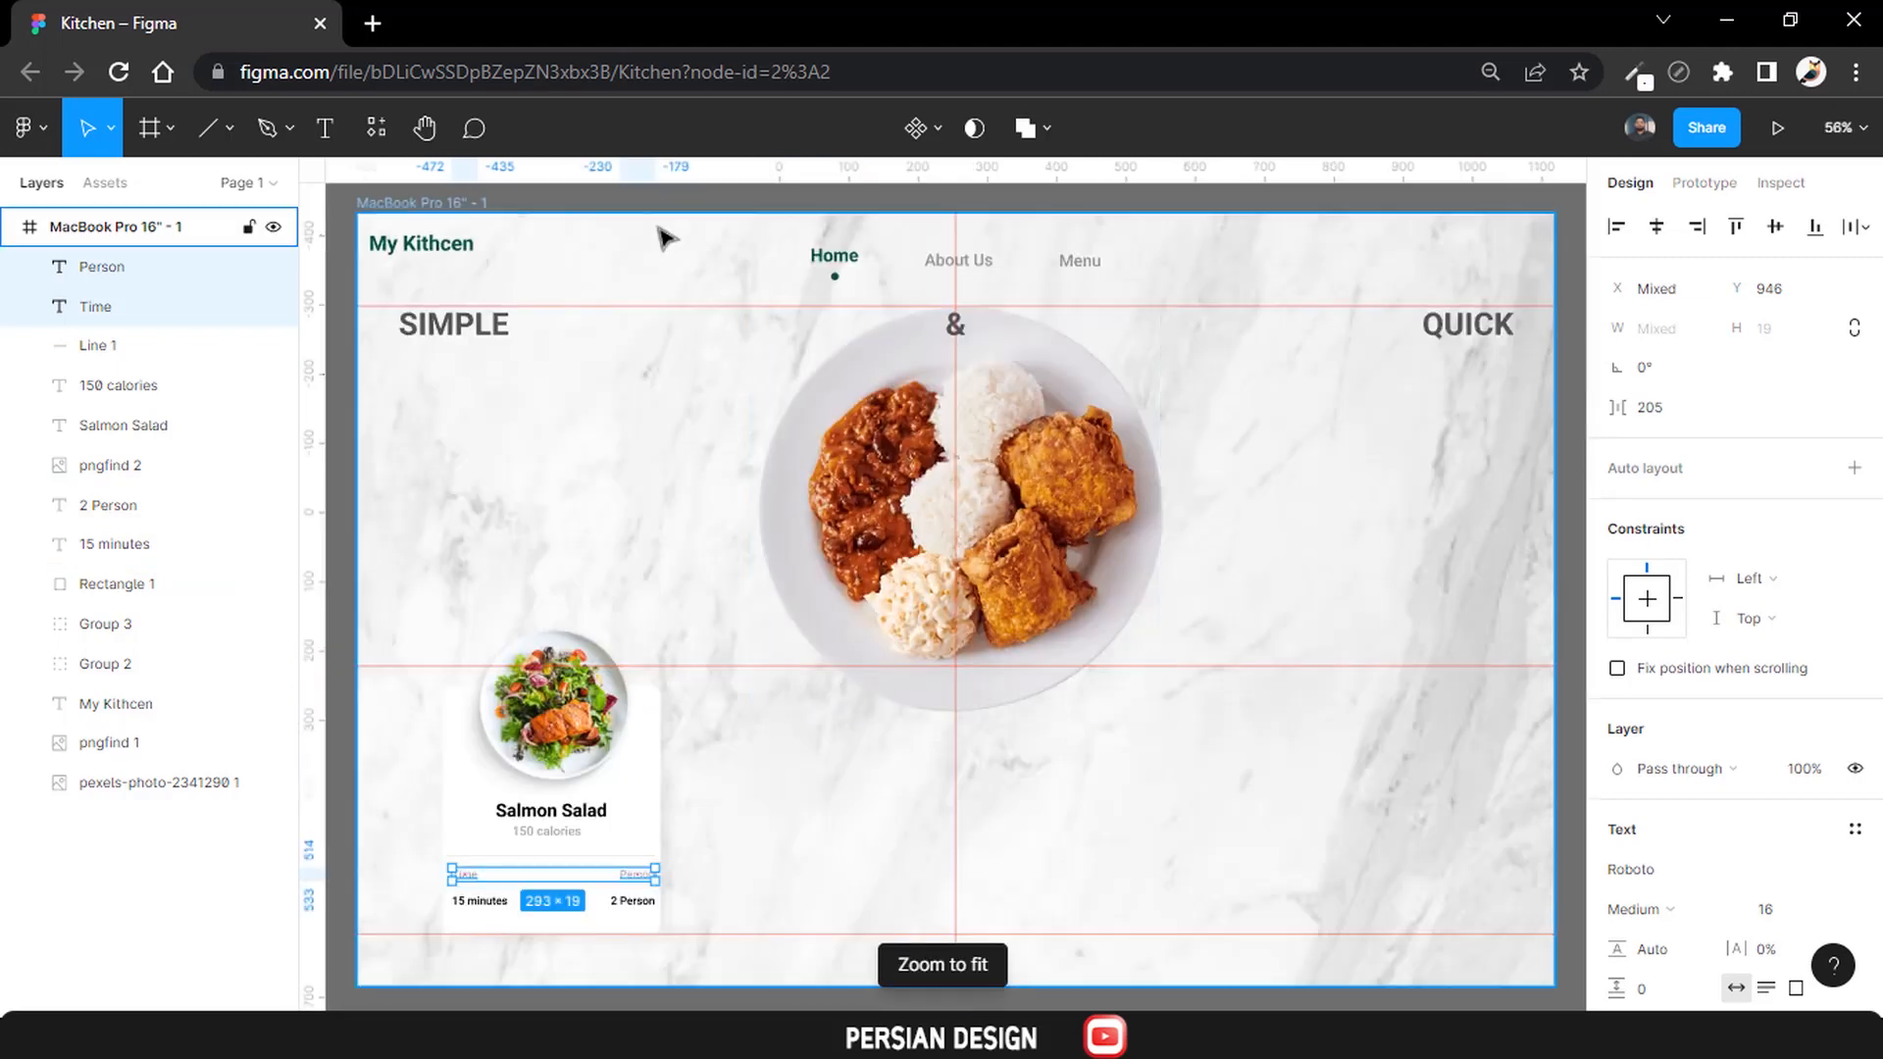
Place vertical guides at the left edge of the "Time" text and at a matching inset from the card's right edge.
left_click(690, 201)
scroll(731, 526, "down", 3)
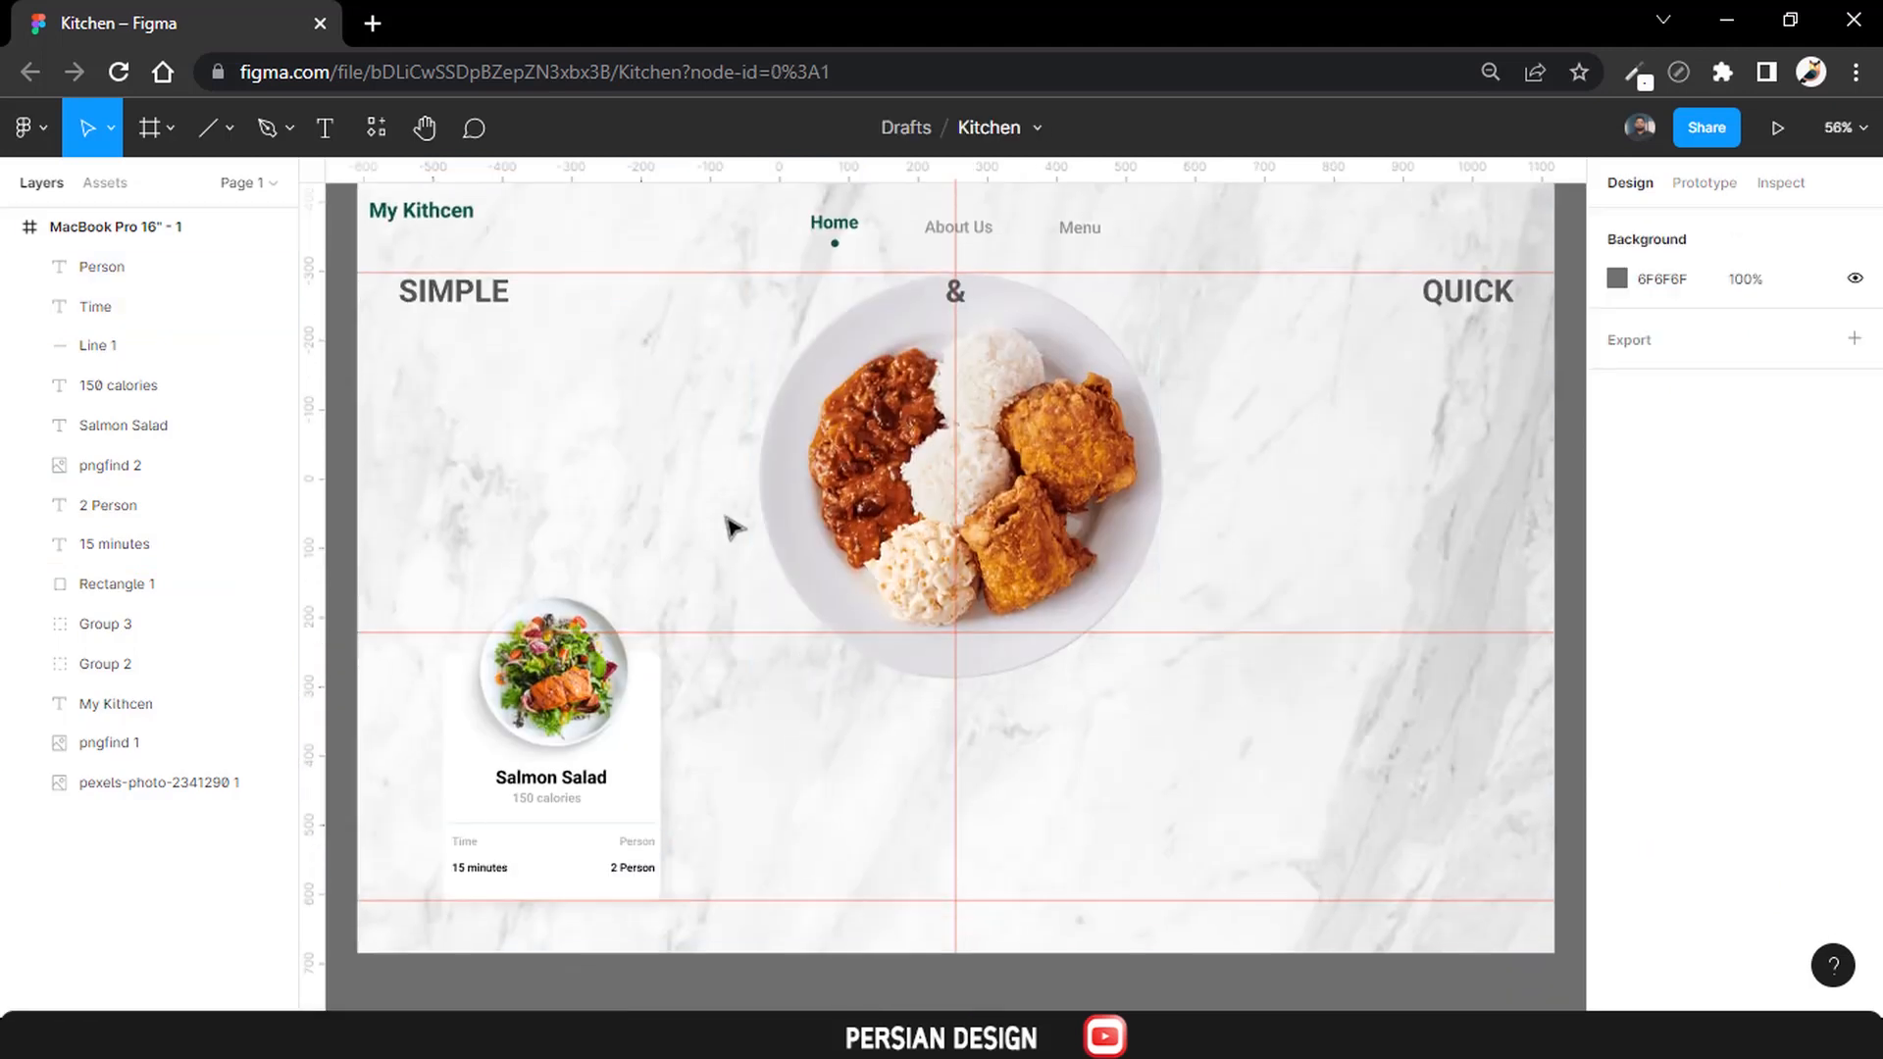
scroll(524, 788, "up", 5)
scroll(535, 778, "up", 3)
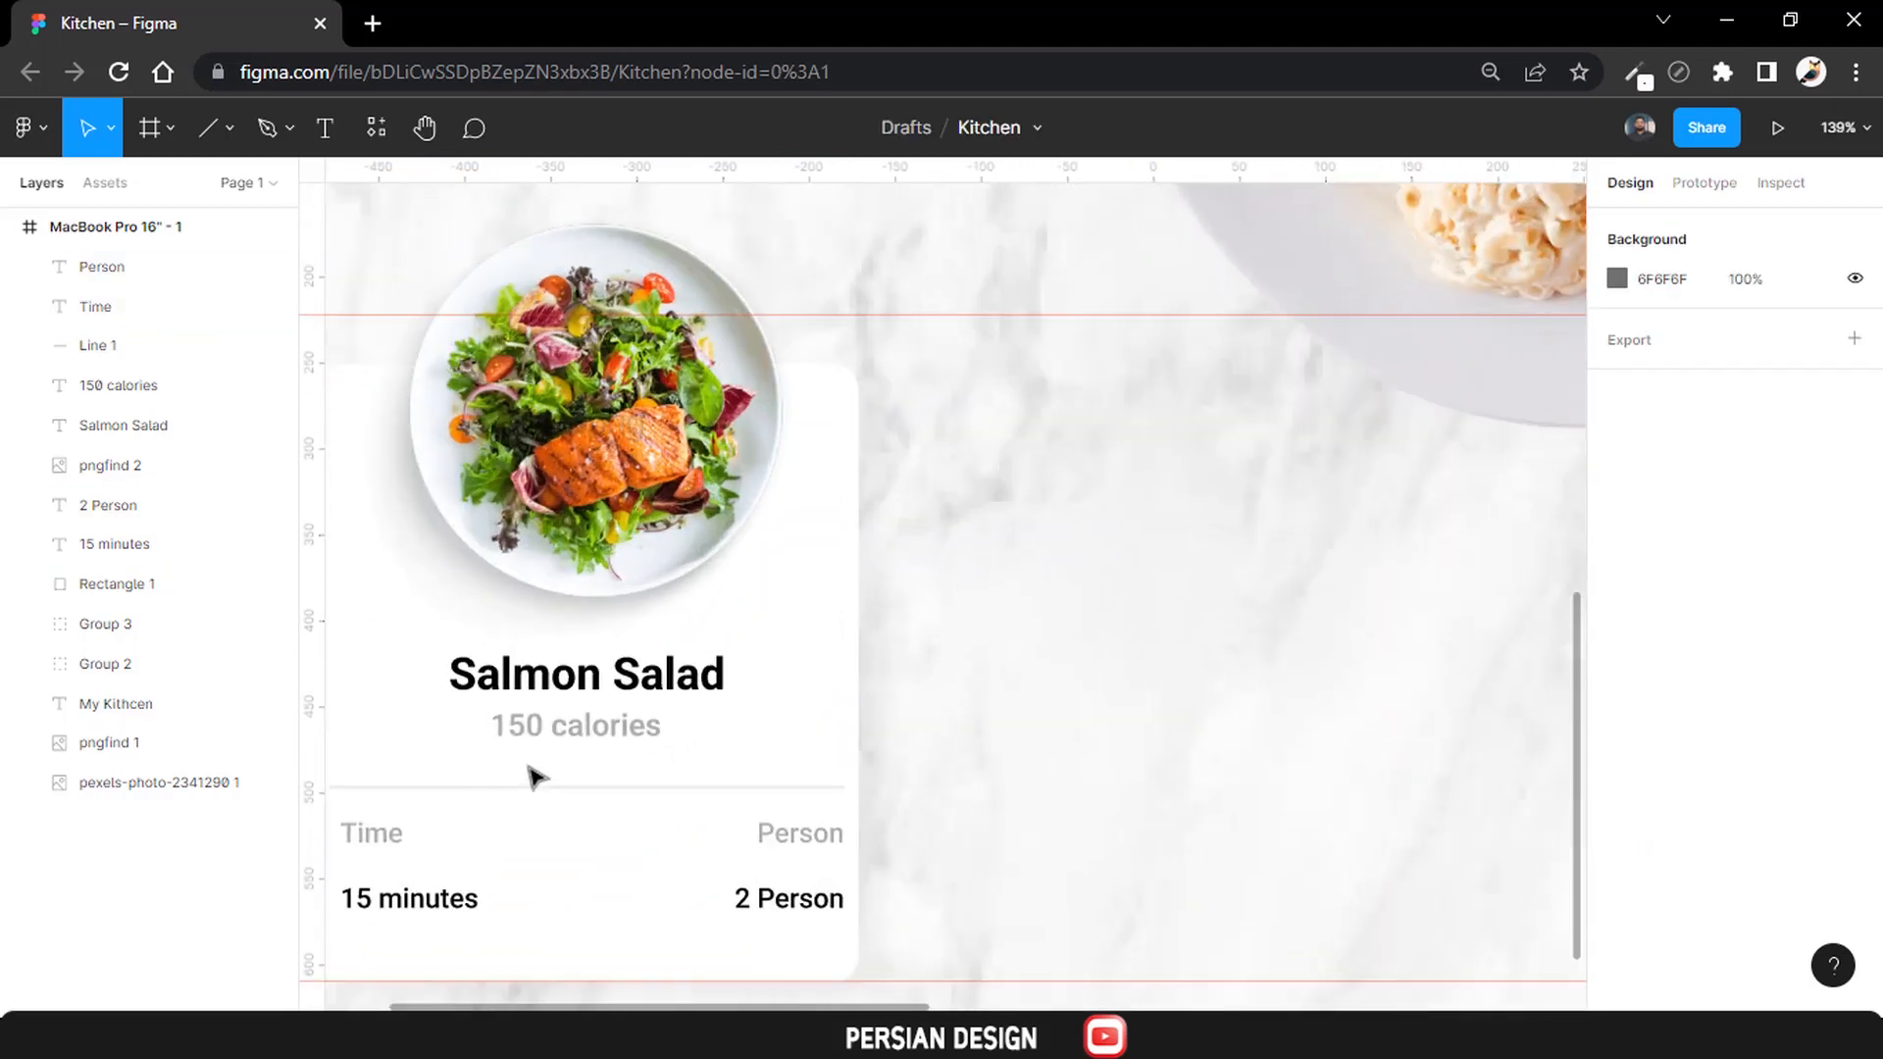
scroll(535, 778, "left", 2)
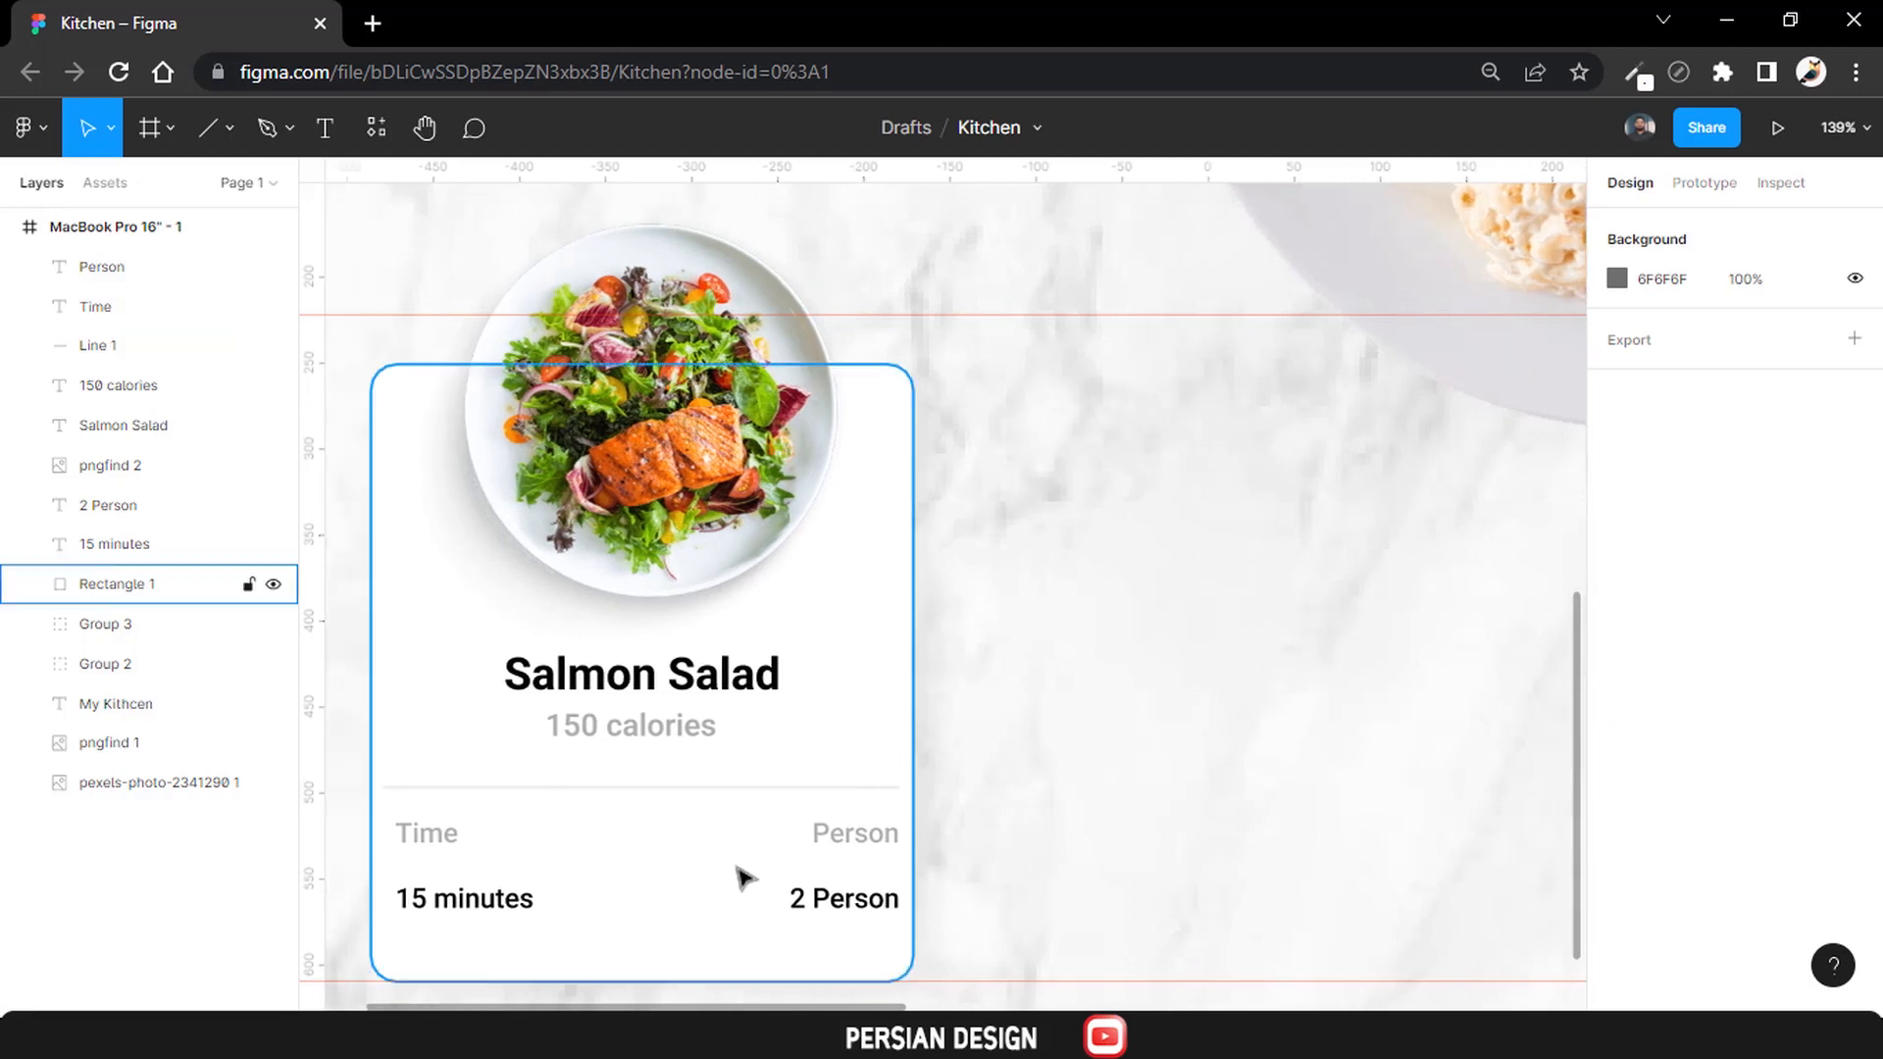
left_click(845, 835)
left_click_drag(311, 535, 893, 594)
Move "Person" and "2 Person" left so their right edges sit on the guide, matching the inset of the "Time" texts.
left_click(853, 832)
left_click(859, 904, "shift")
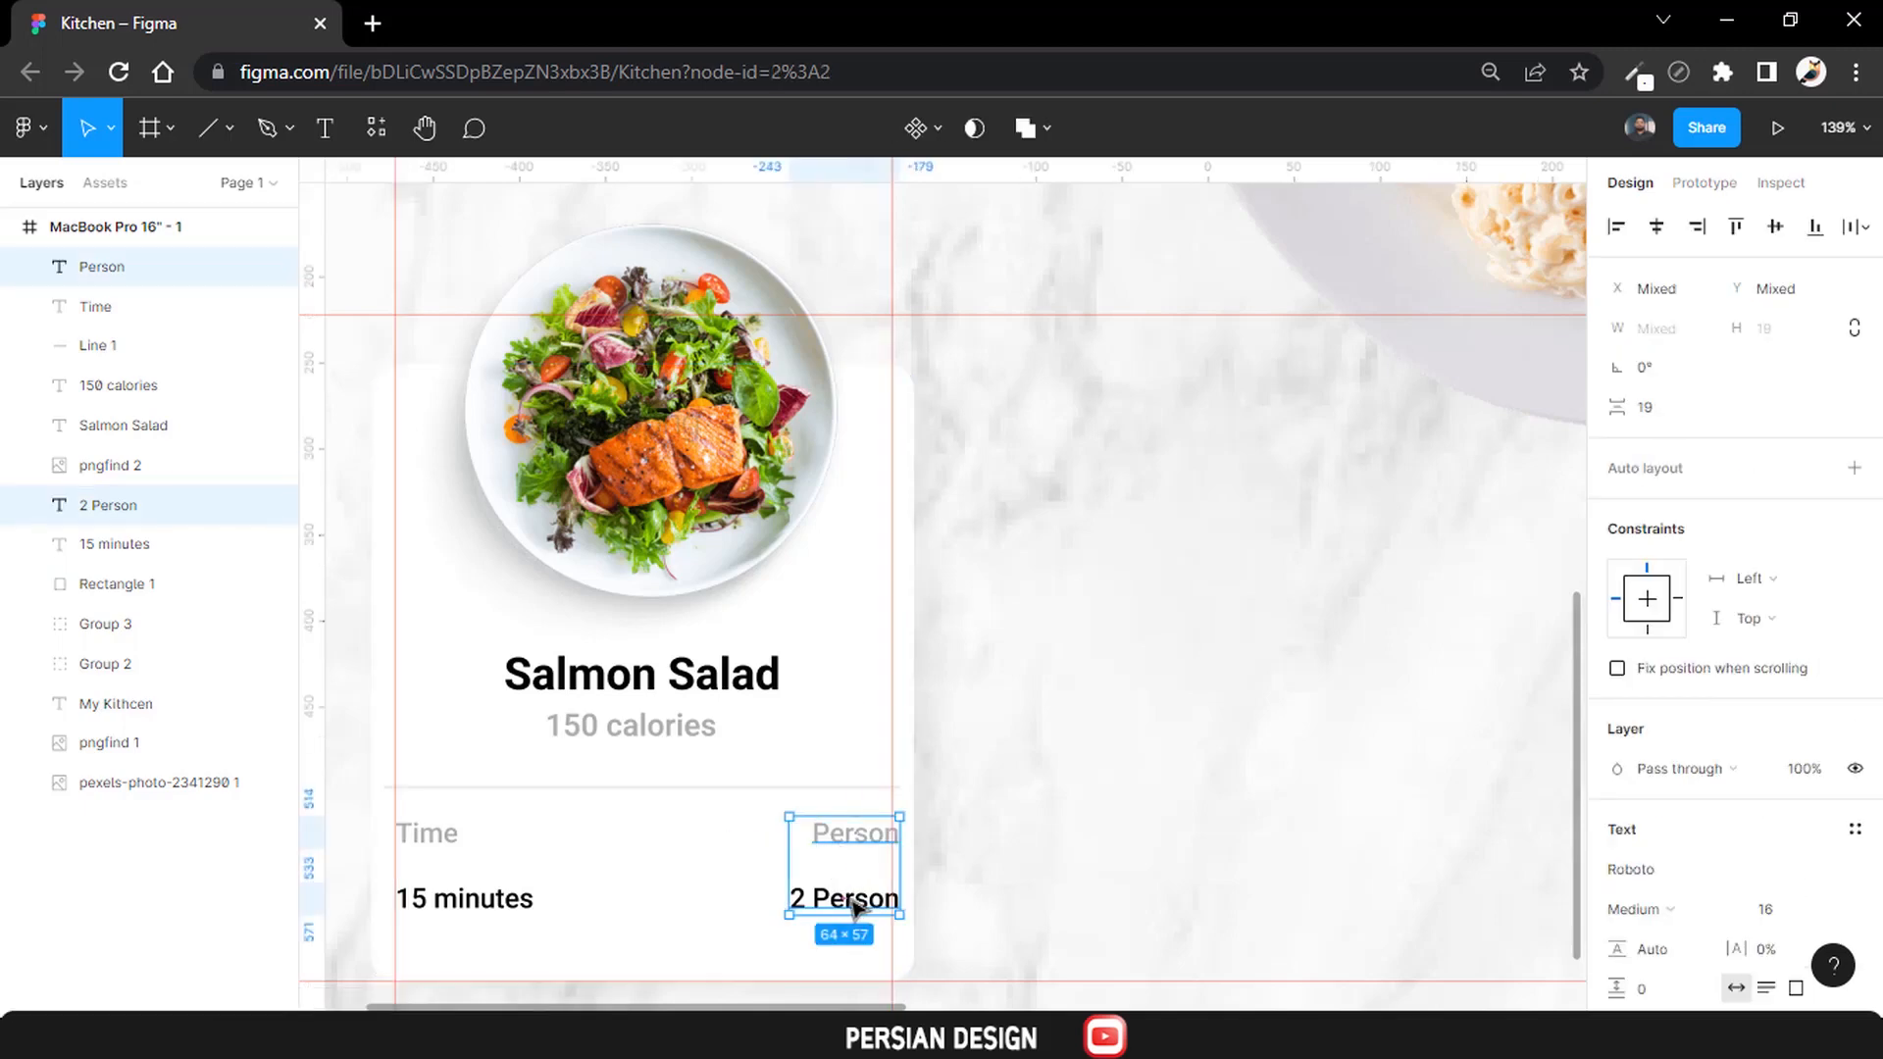
left_click_drag(856, 906, 850, 900)
left_click(438, 902)
left_click(429, 841, "shift")
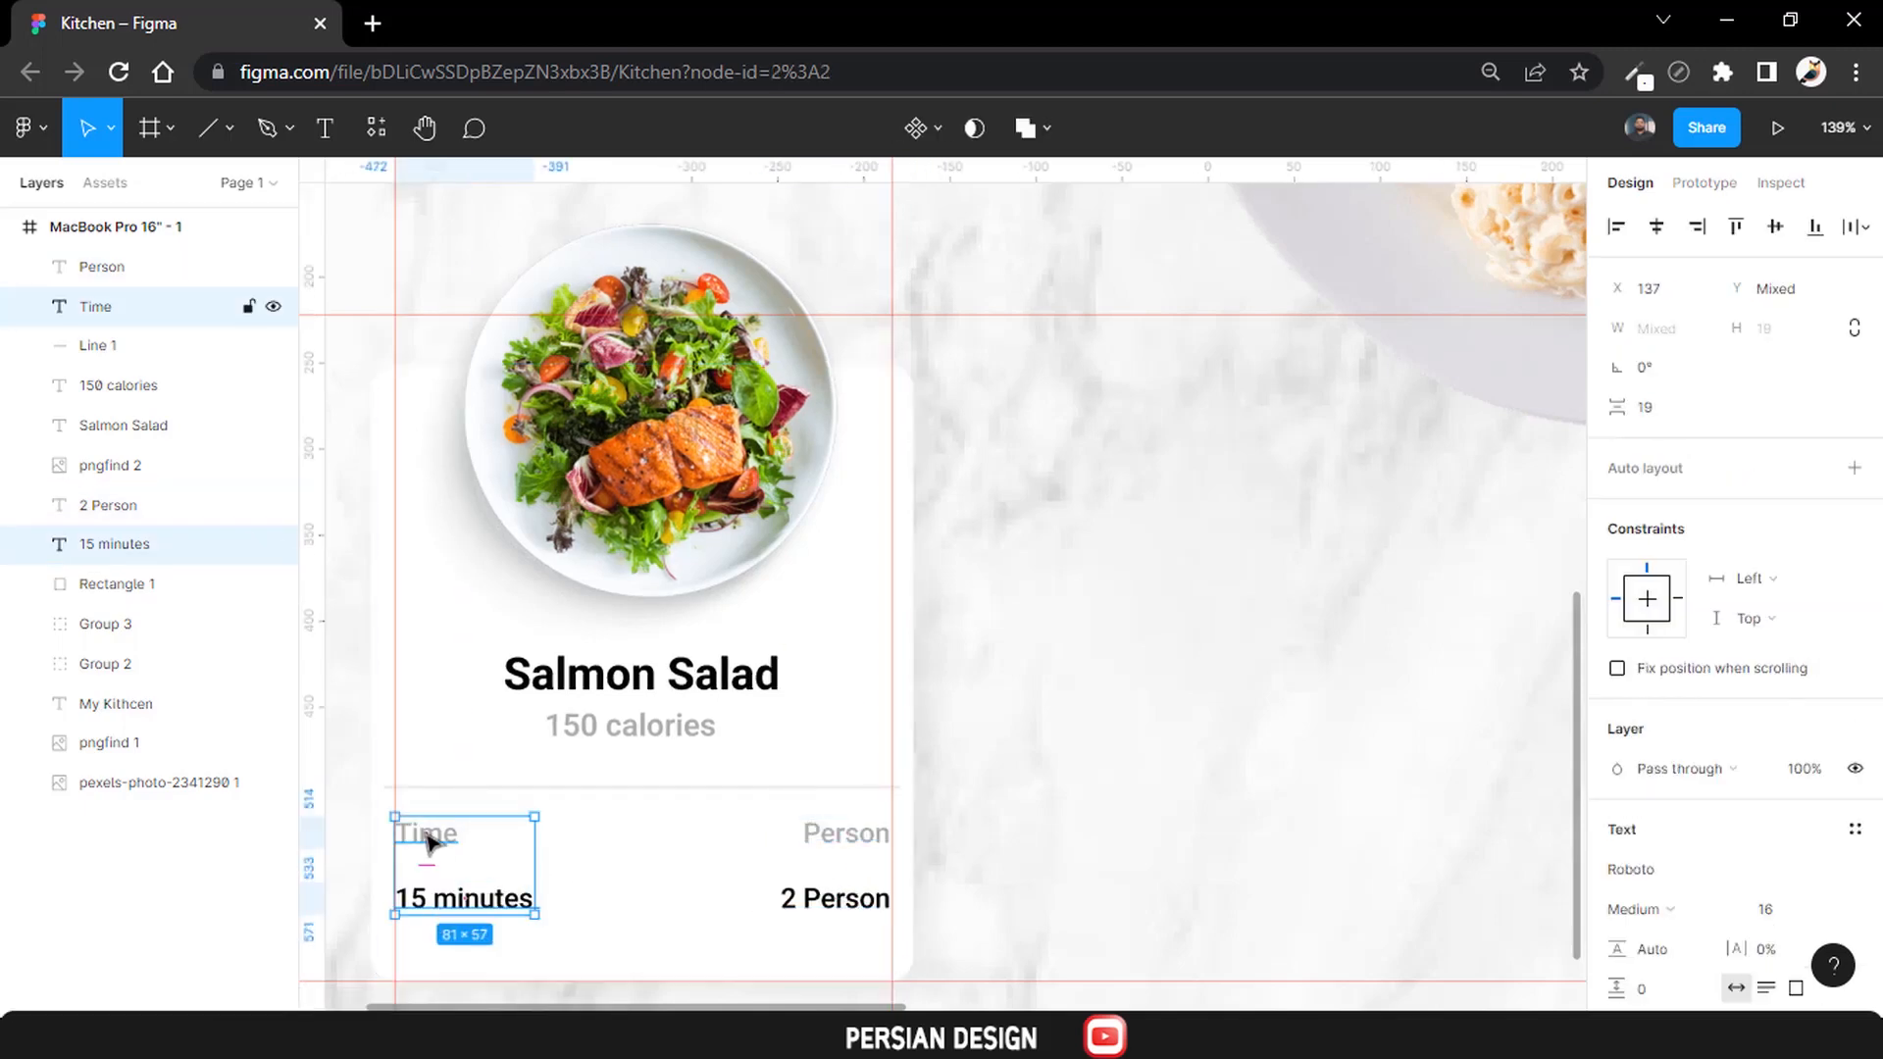
left_click(841, 844)
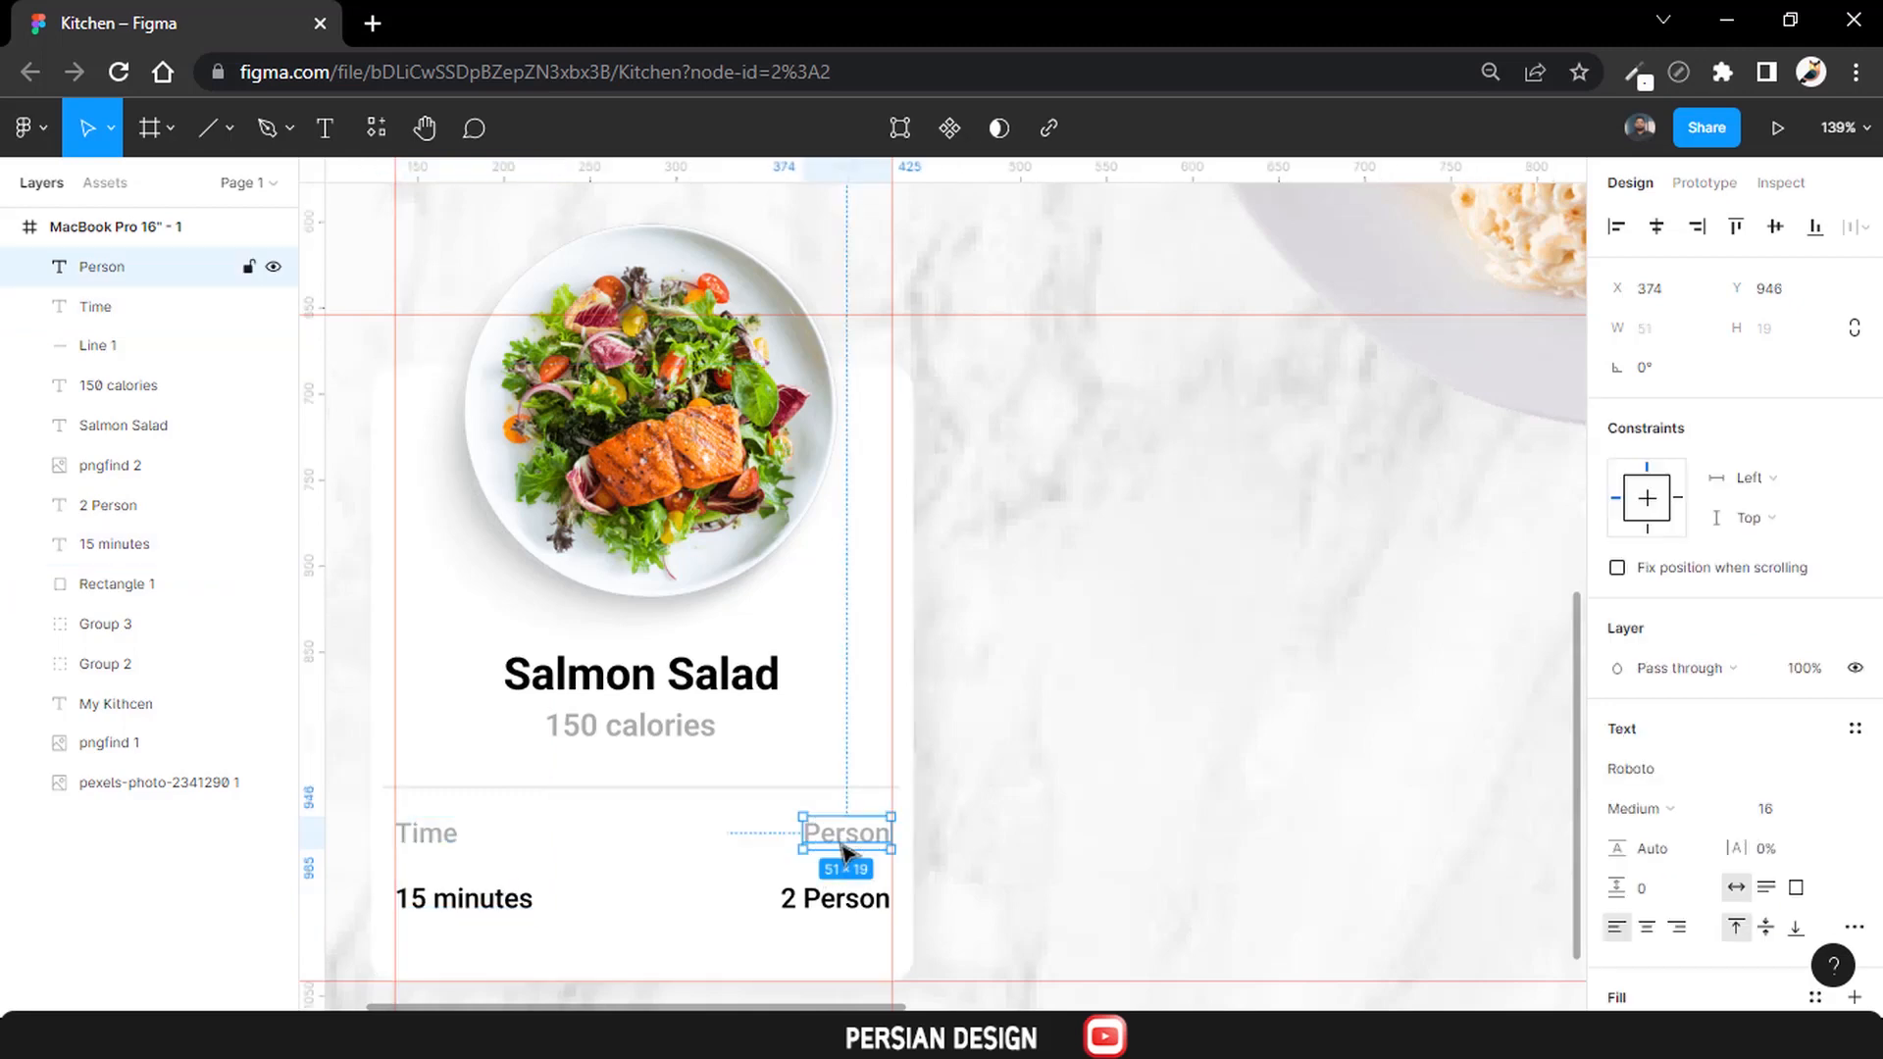
left_click(839, 896, "shift")
Remove the two vertical guides at the card's sides from the canvas.
scroll(842, 896, "down", 1)
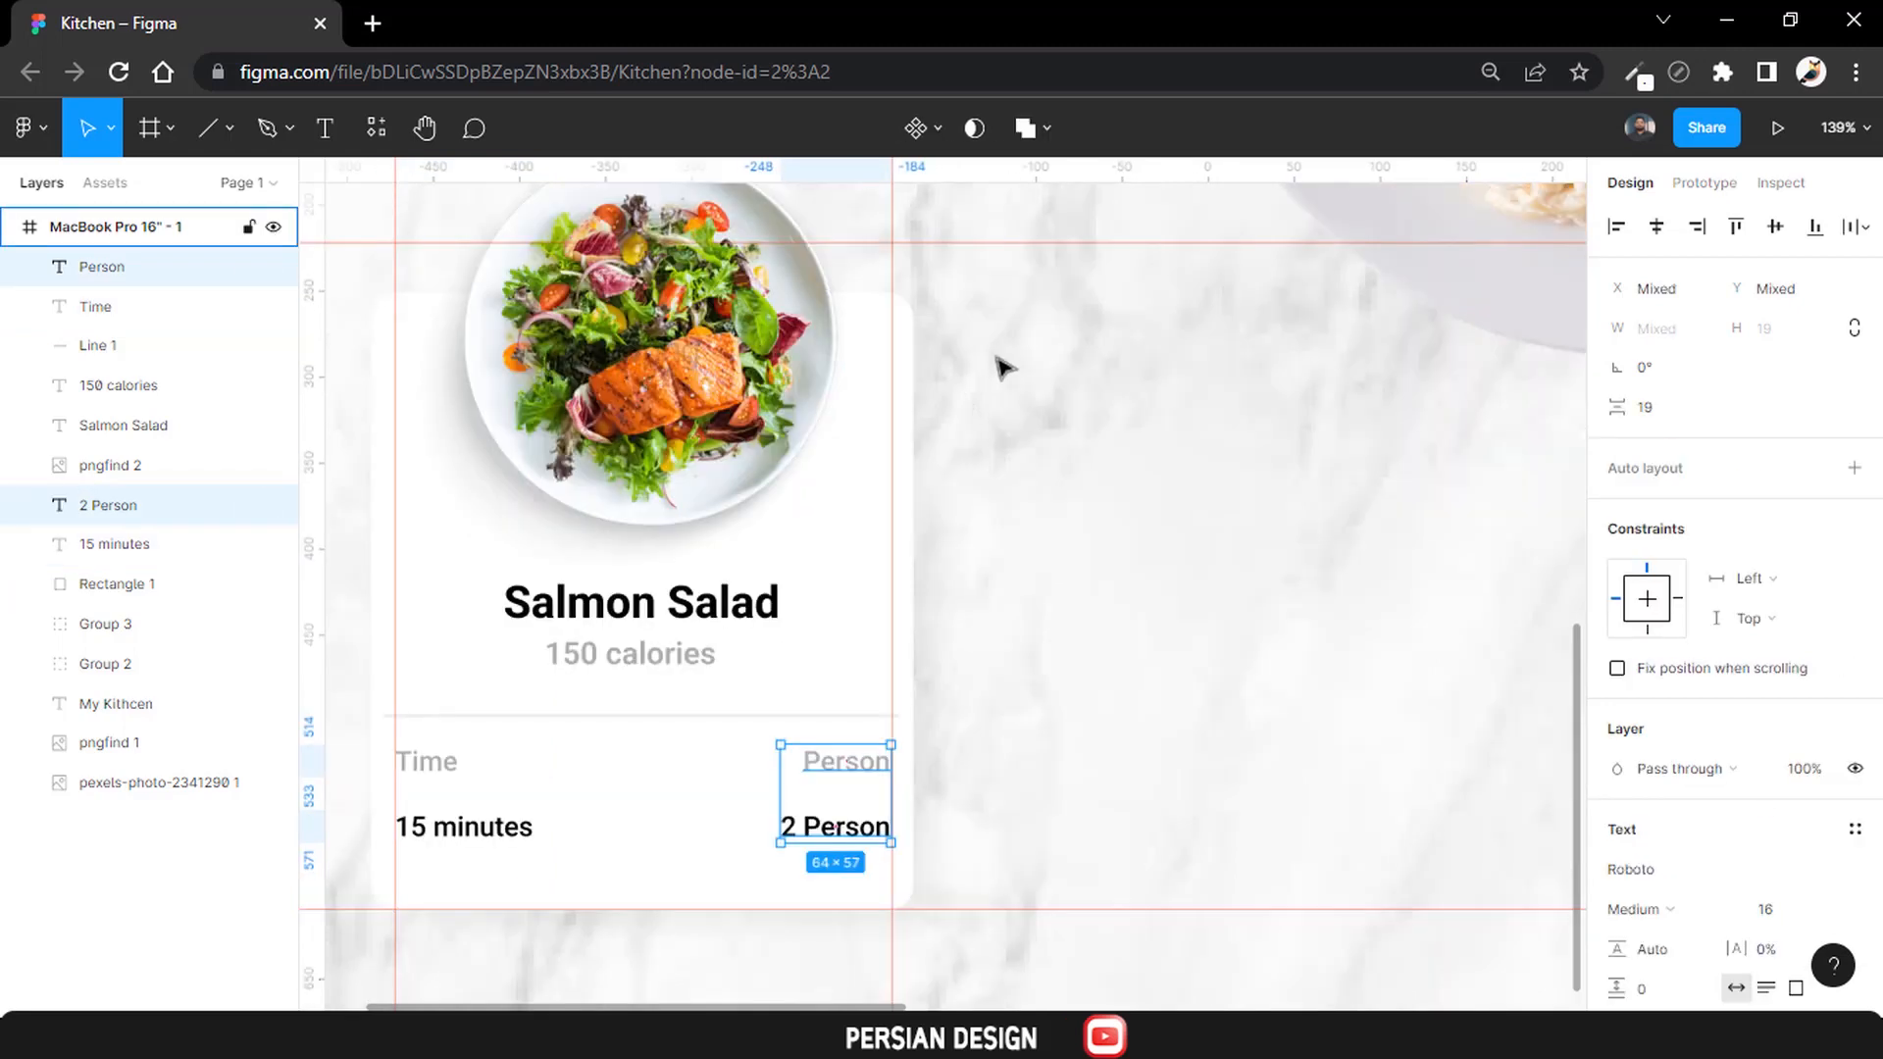
left_click_drag(890, 259, 139, 349)
left_click_drag(394, 252, 283, 267)
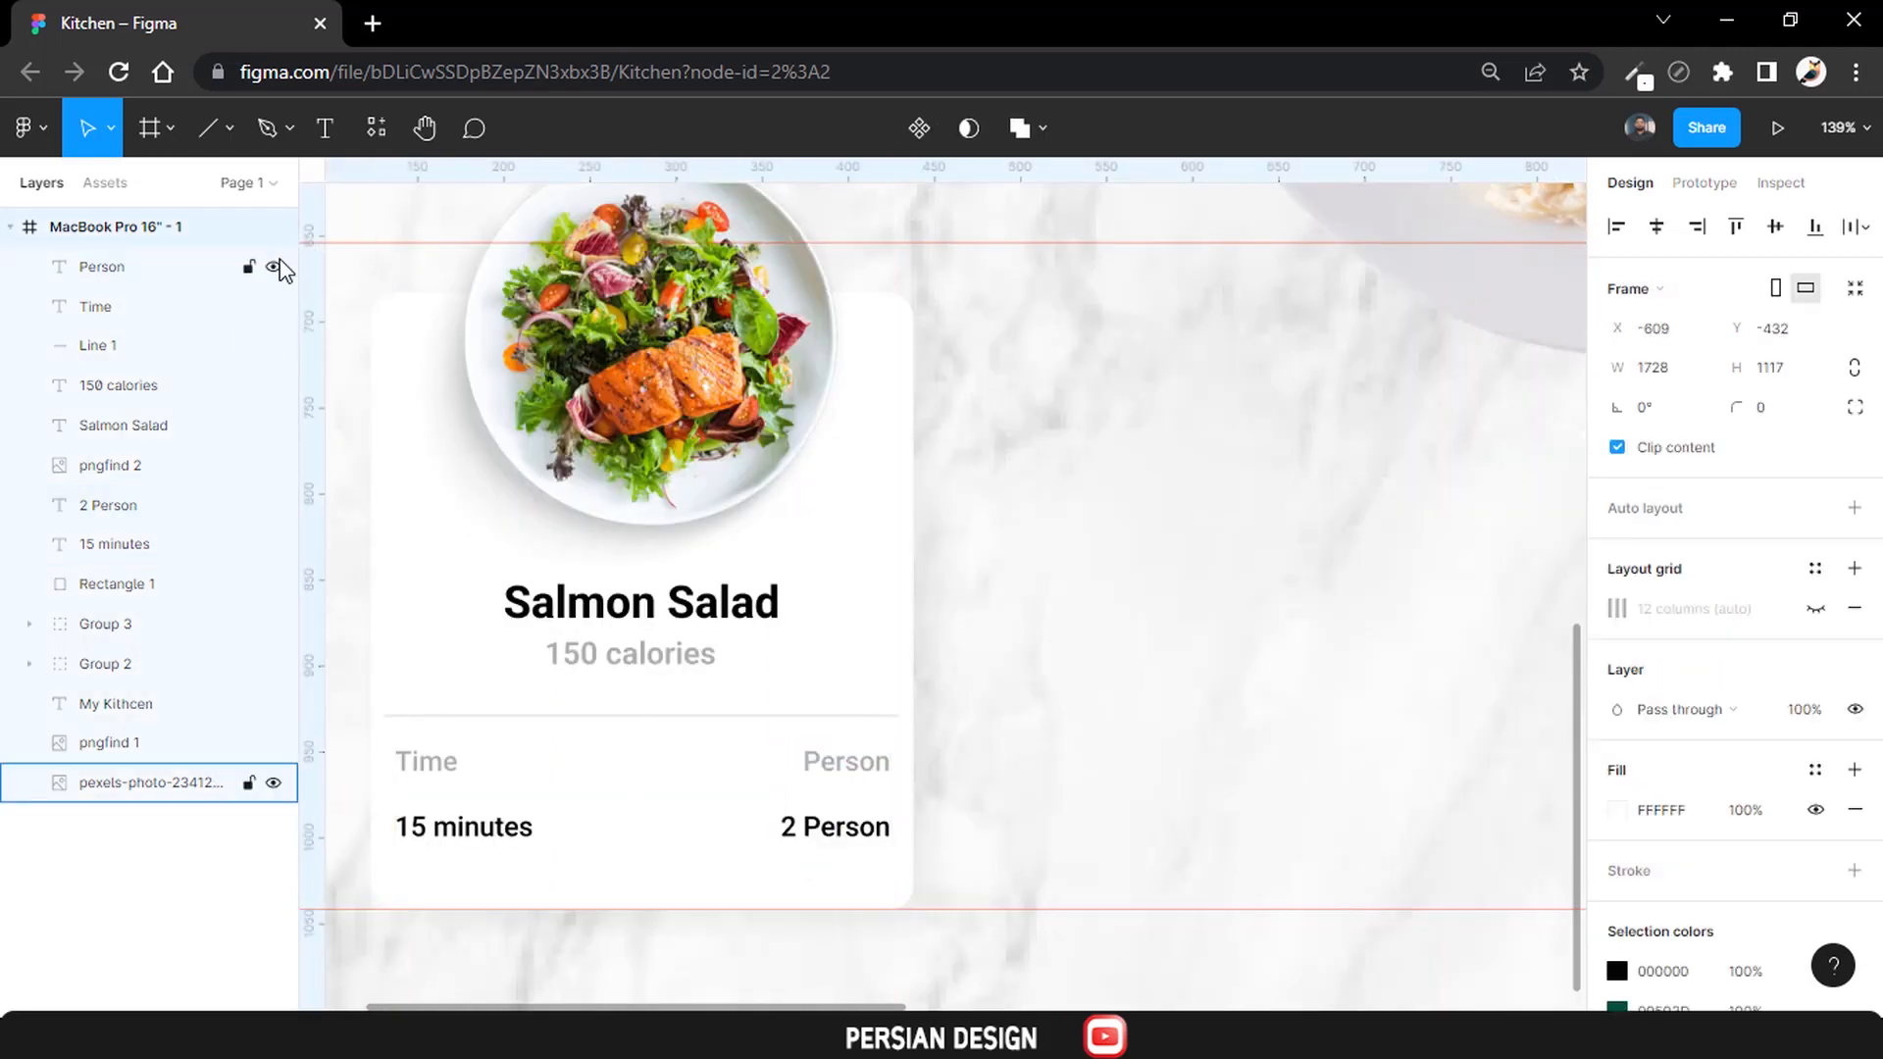
left_click(391, 333)
left_click(1143, 483)
Set the corner radius of the white card rectangle to 25.
left_click(895, 450)
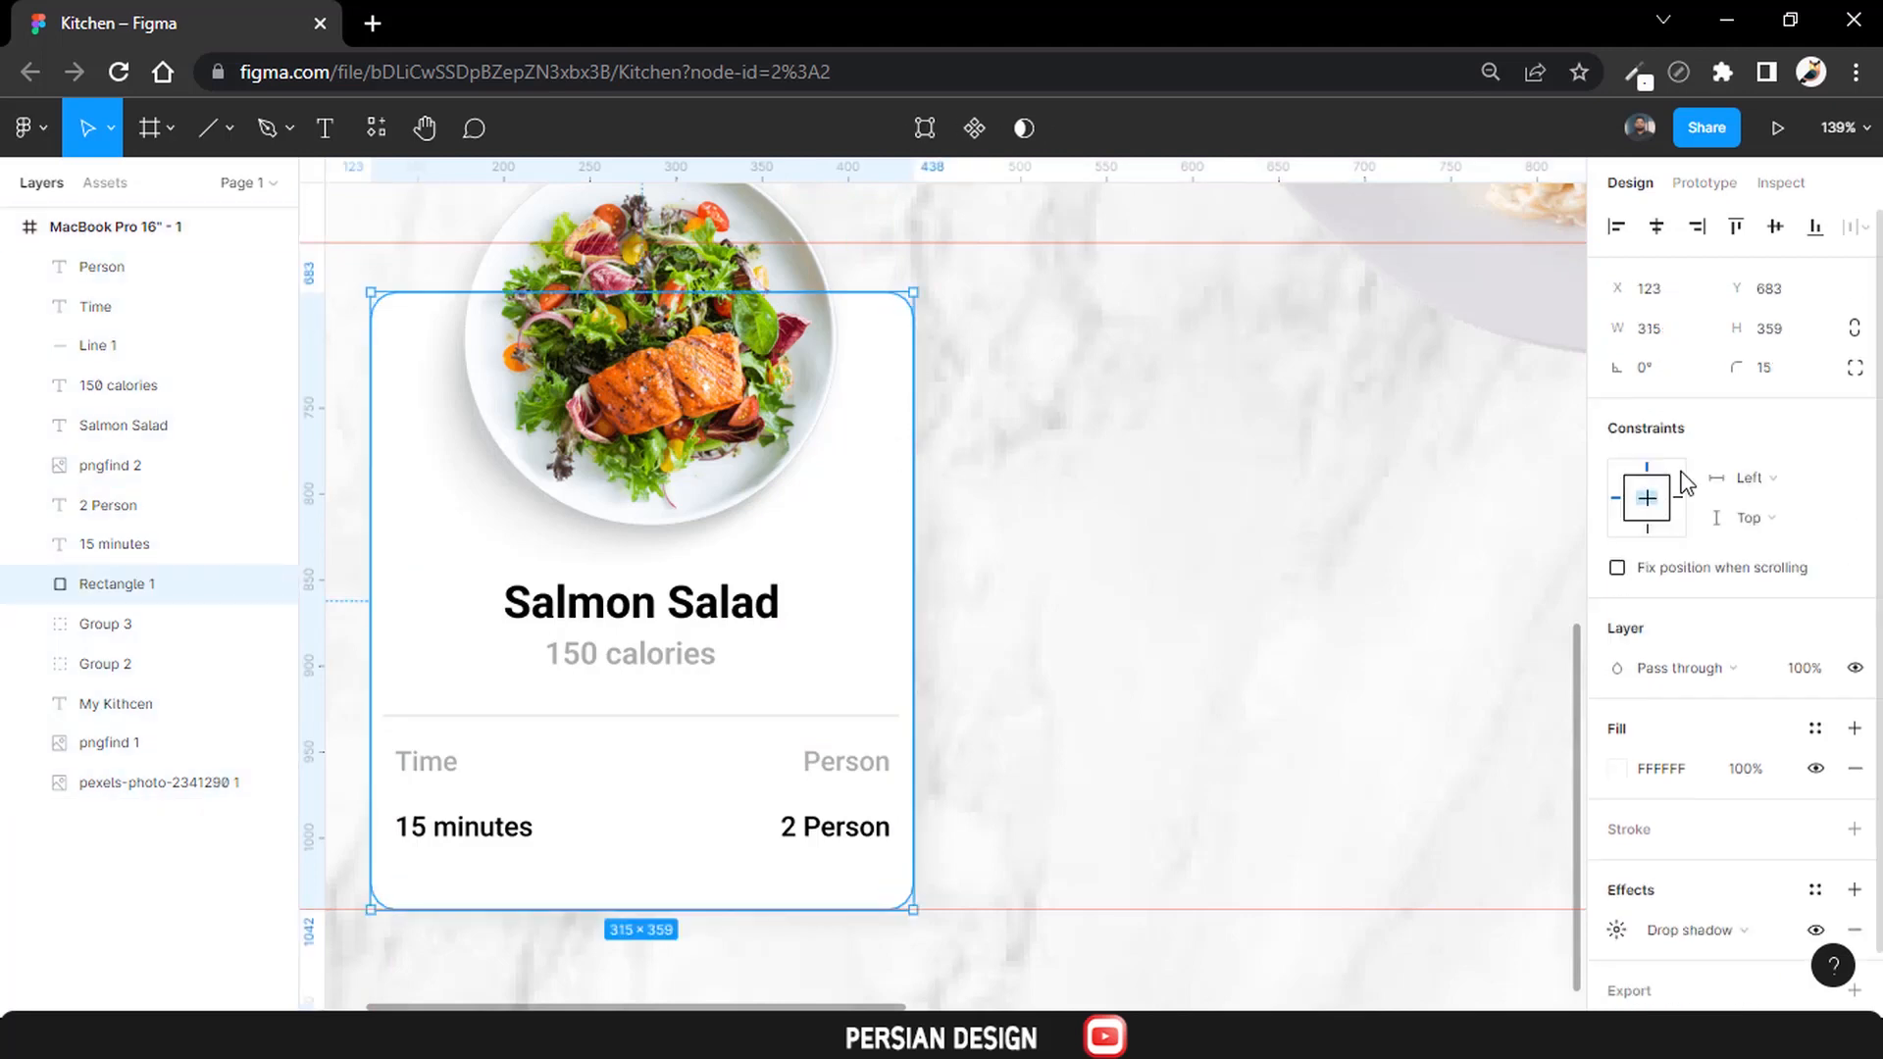
scroll(1687, 460, "down", 1)
left_click(1763, 302)
type("2")
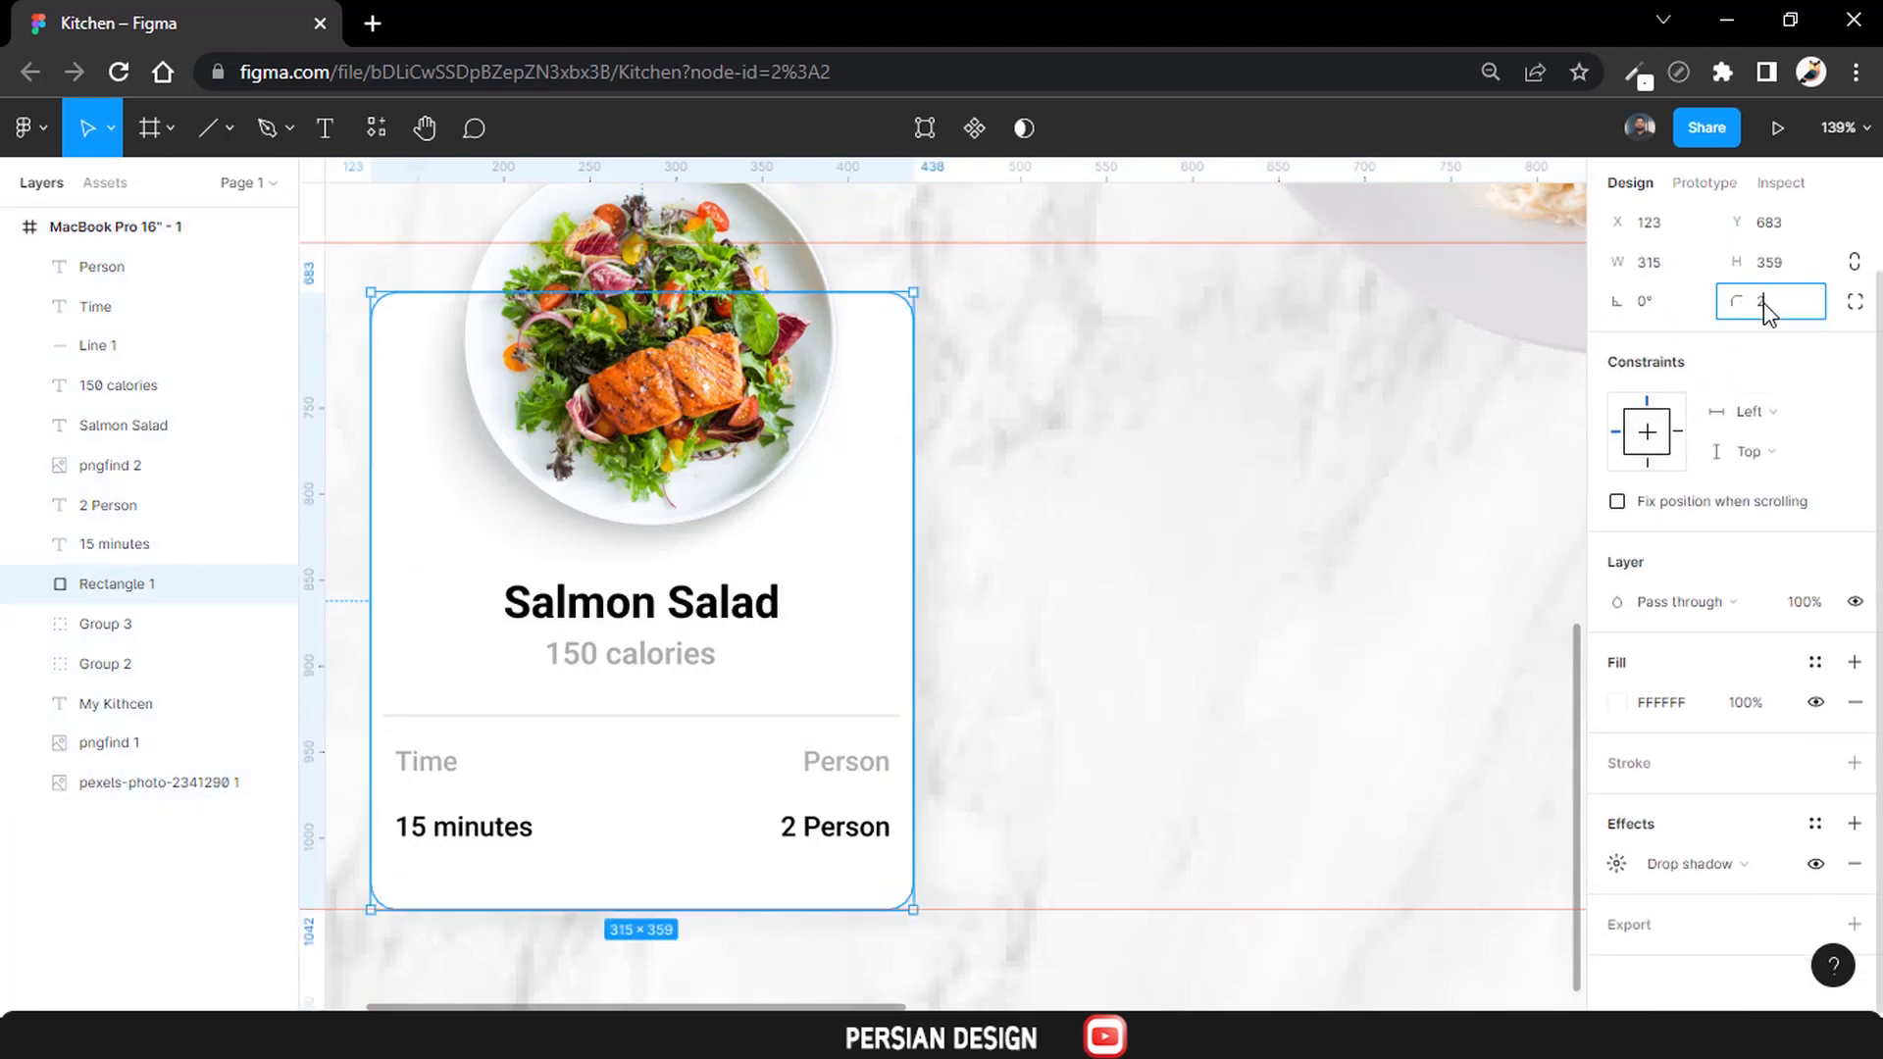
type("5")
key("Return")
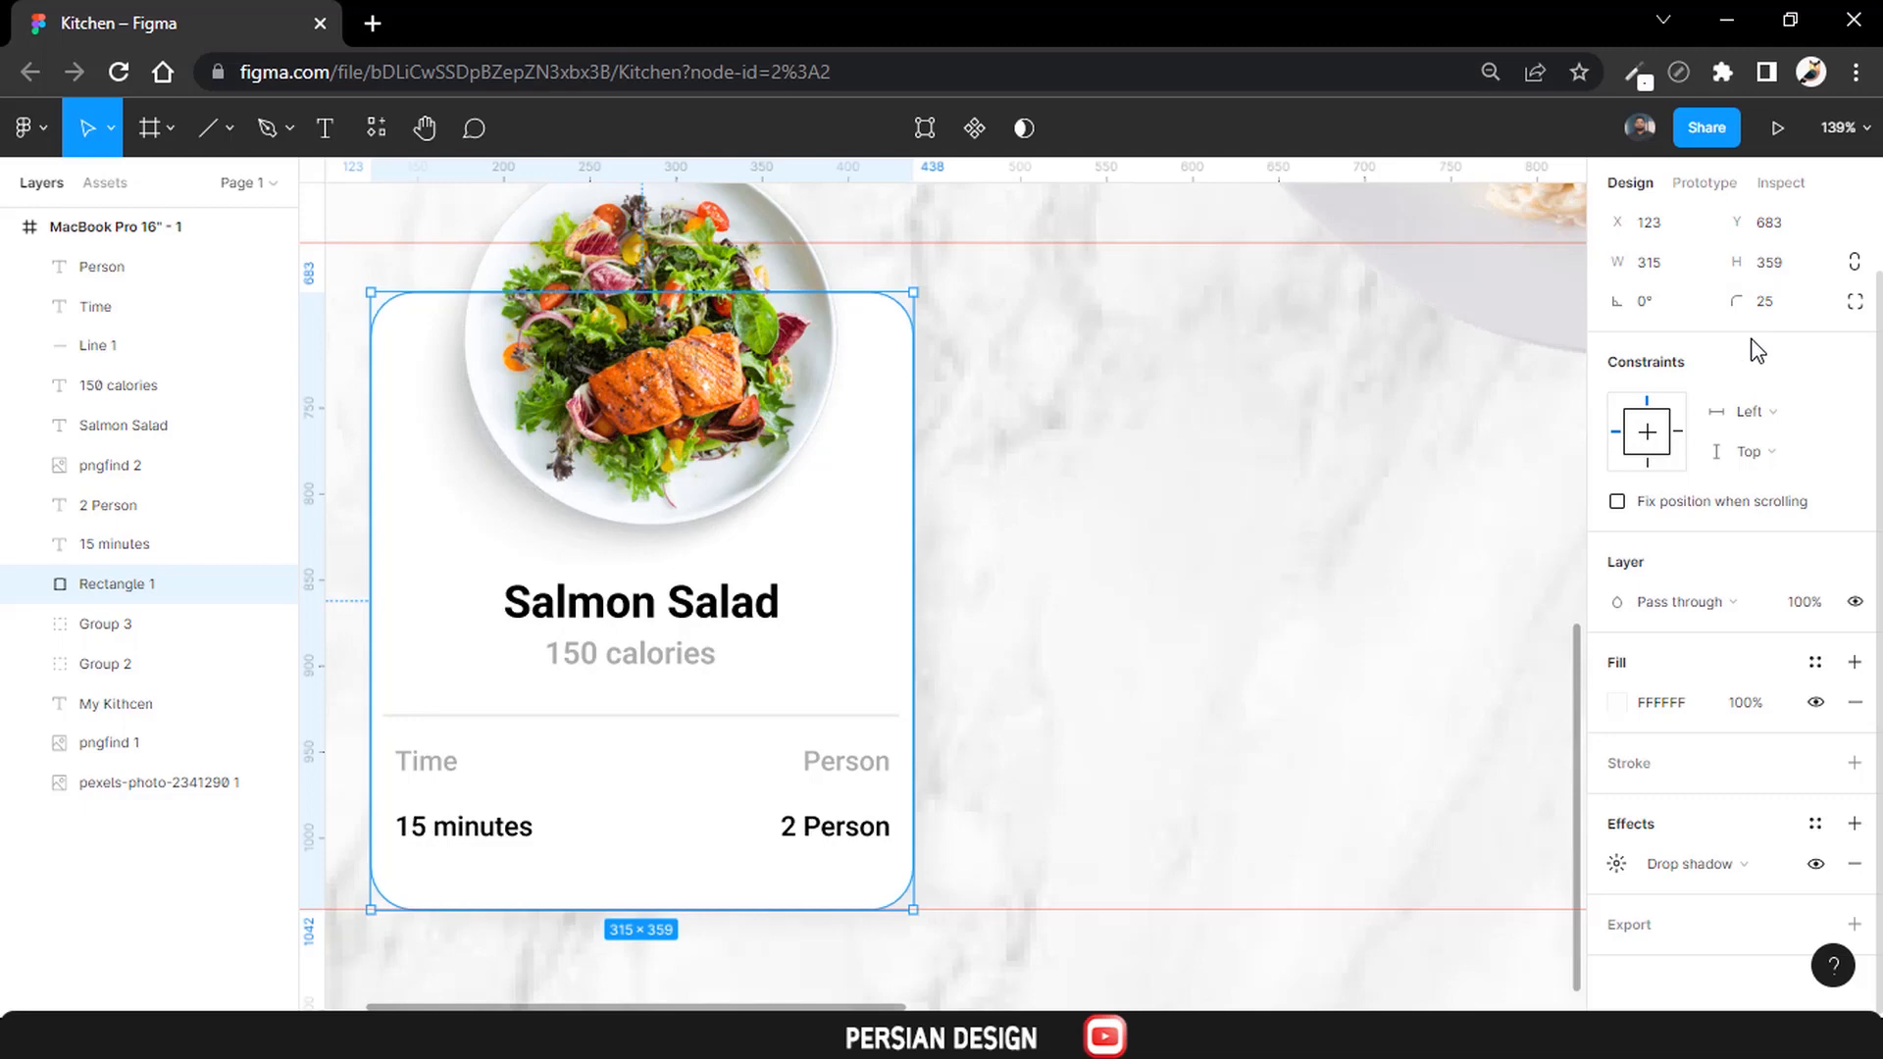
Set the card's drop shadow offset to 15 and the shadow's opacity to 8%.
left_click(1617, 864)
type("15")
key("Return")
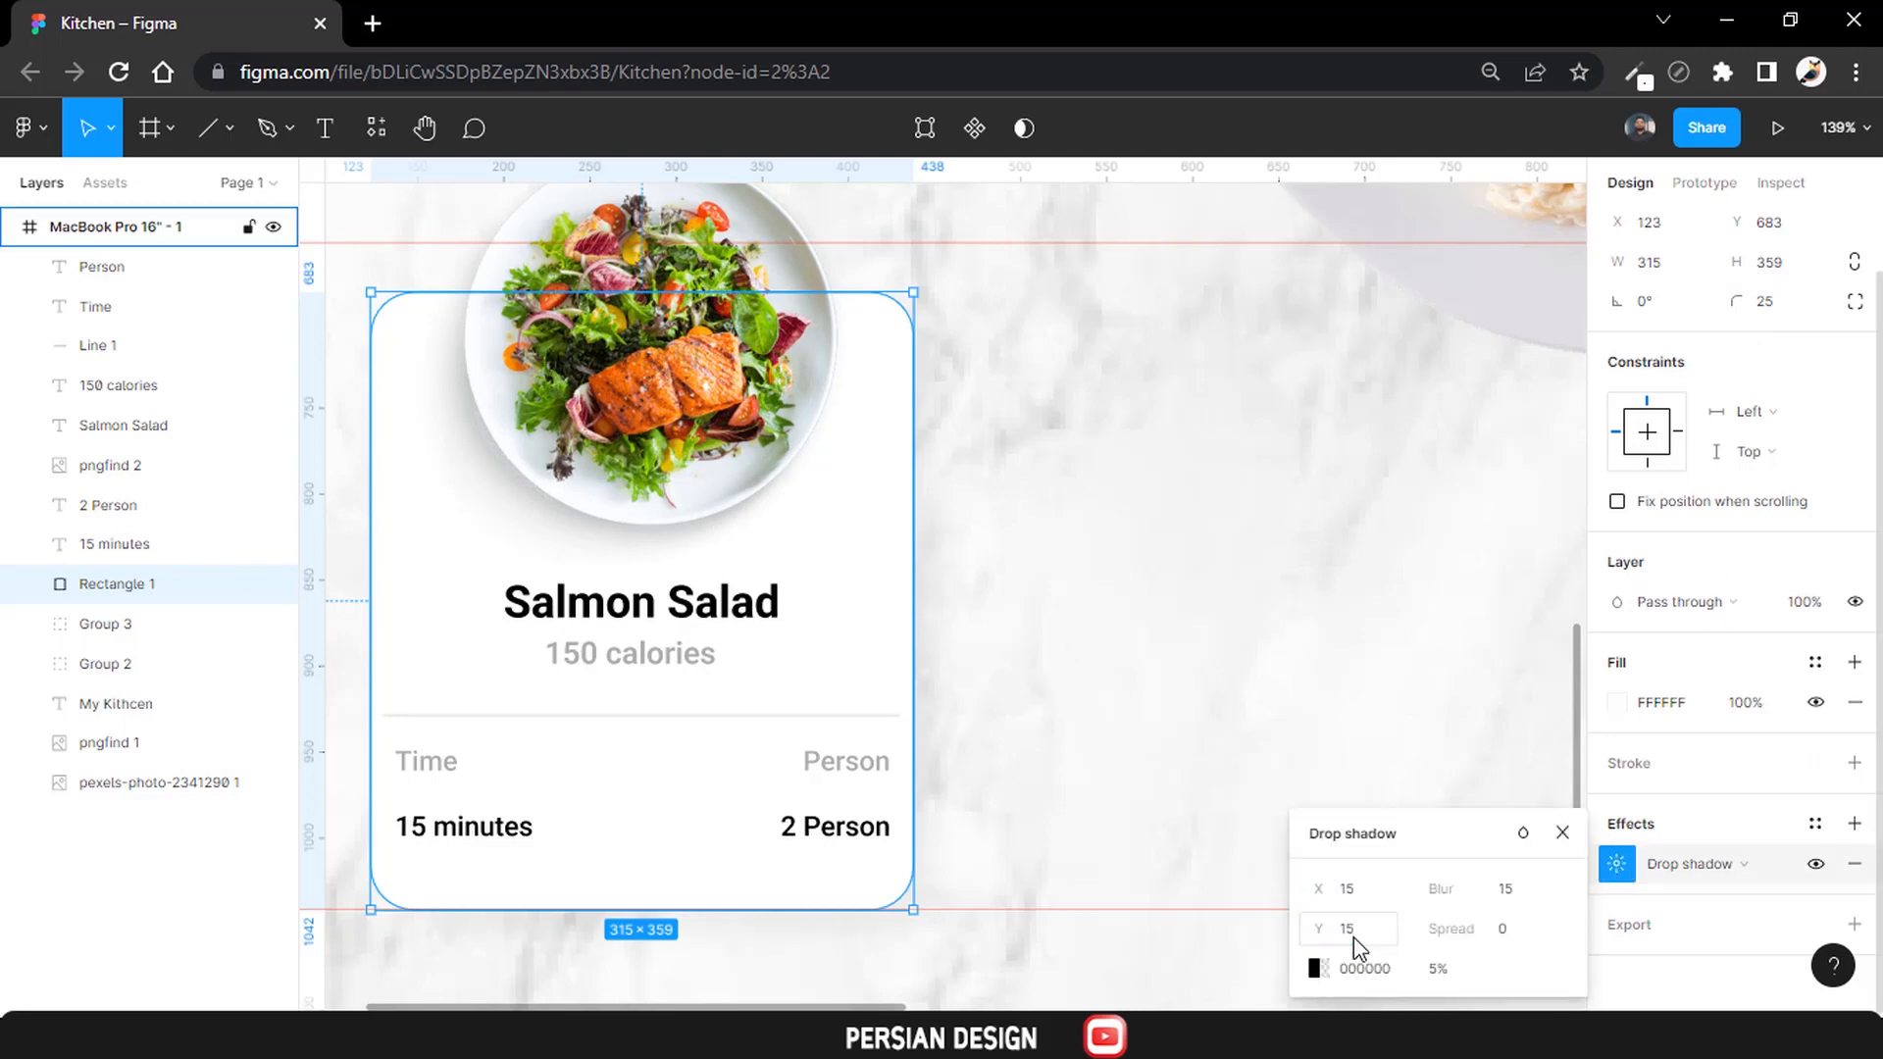
type("8")
key("Return")
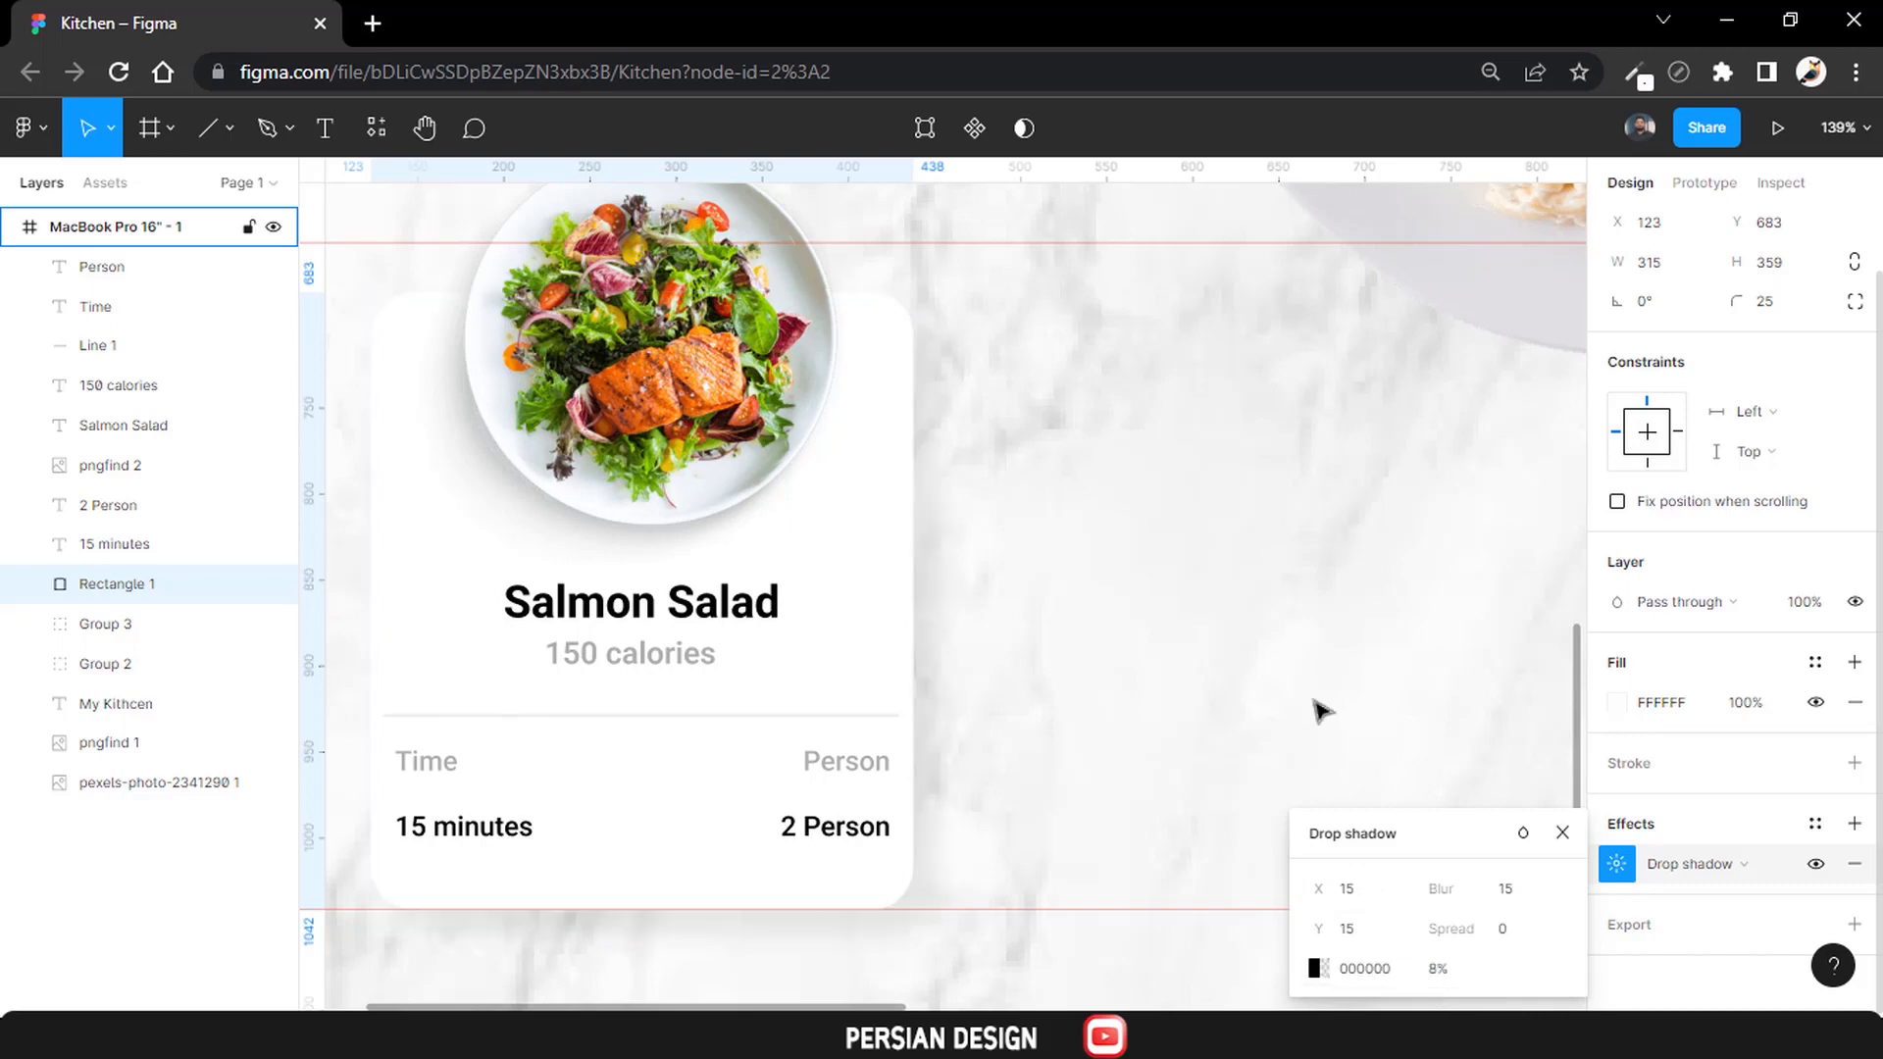
key("Escape")
key("Escape")
Group all layers of the Salmon Salad card, from its background rectangle up to the "Person" label.
key("shift+1")
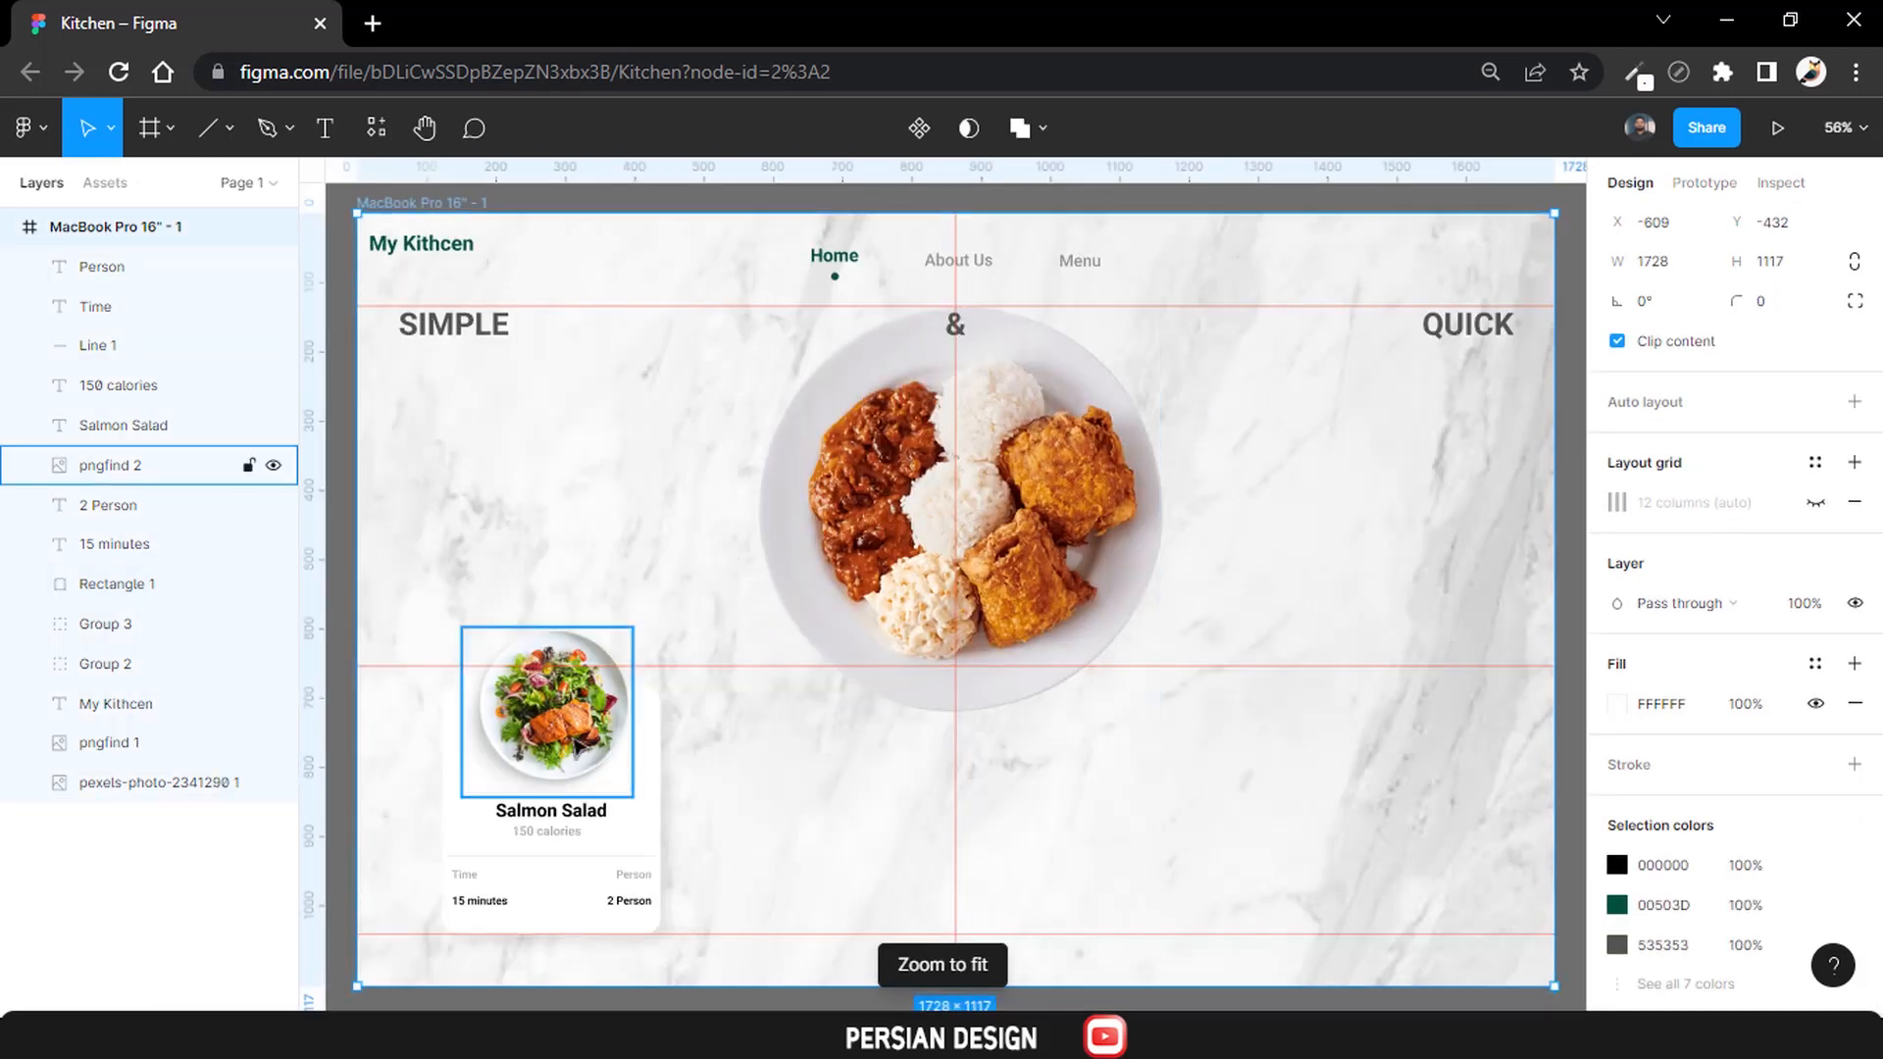
left_click(109, 465)
left_click(113, 584)
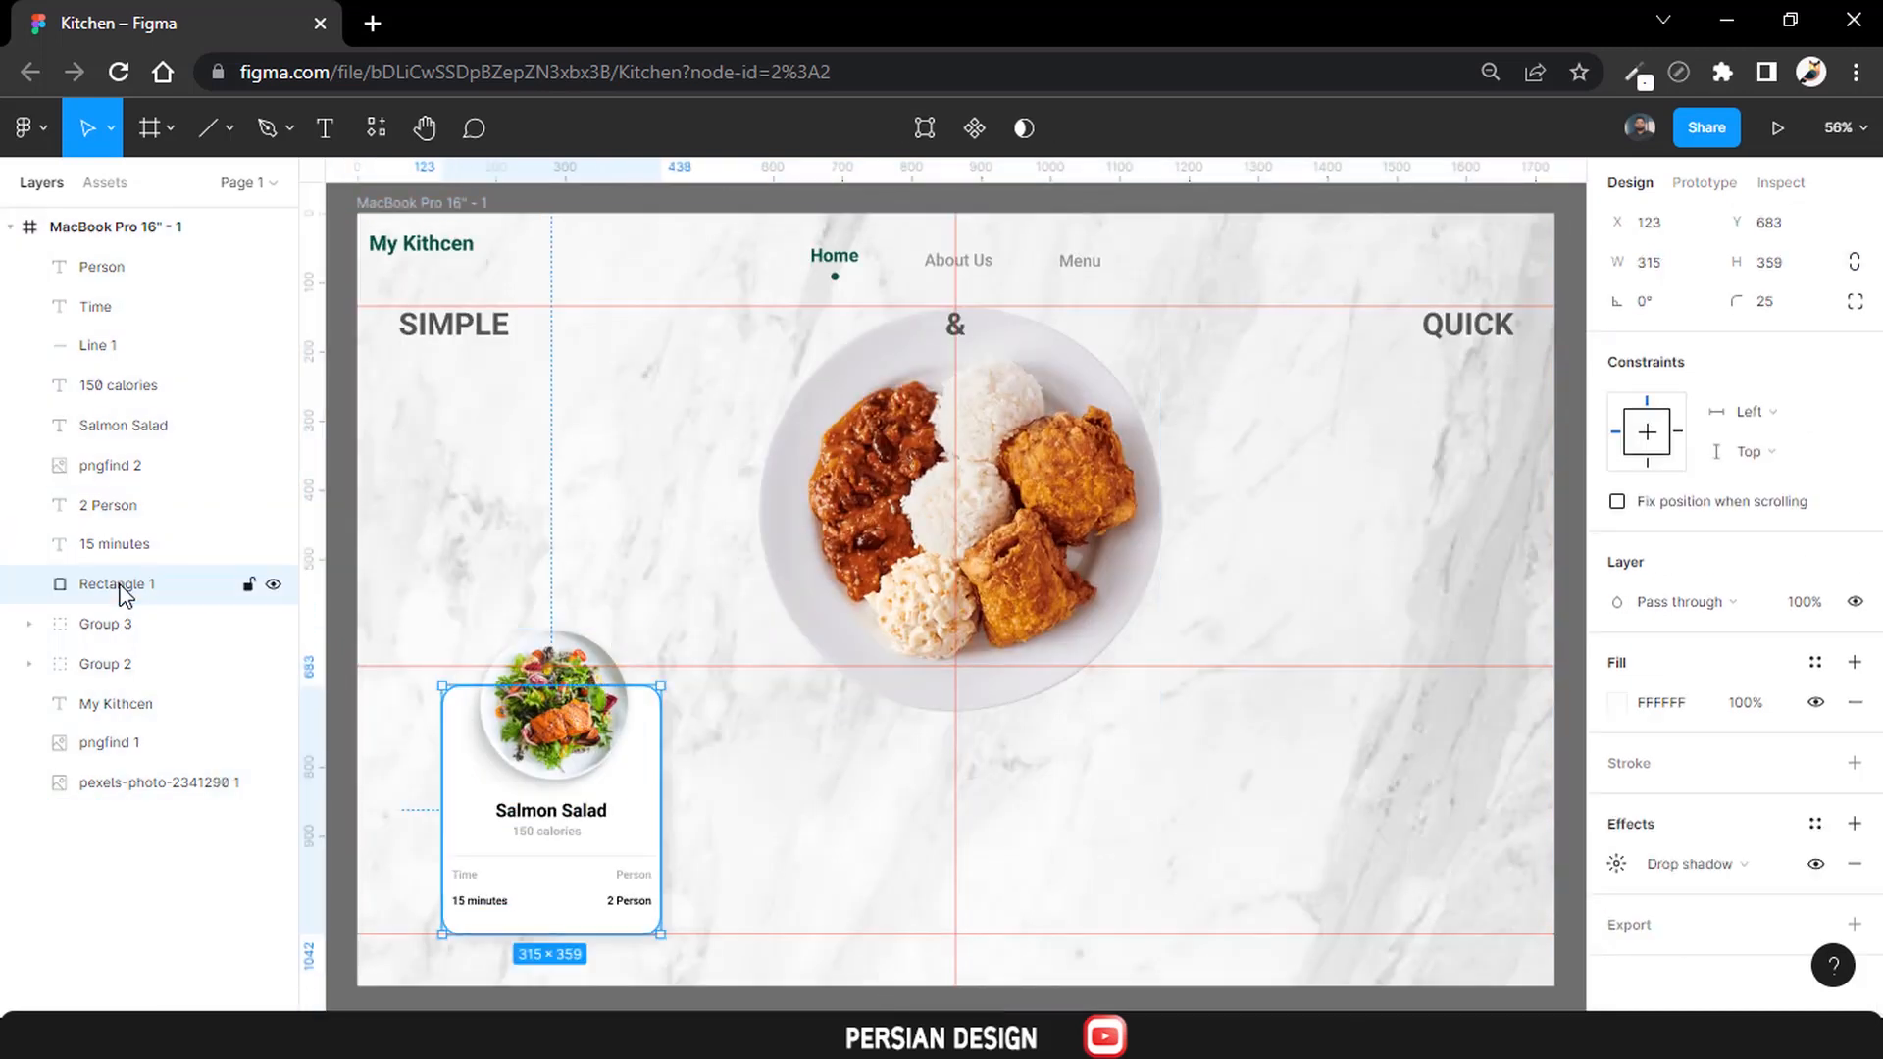
left_click(115, 274, "shift")
key("ctrl+g")
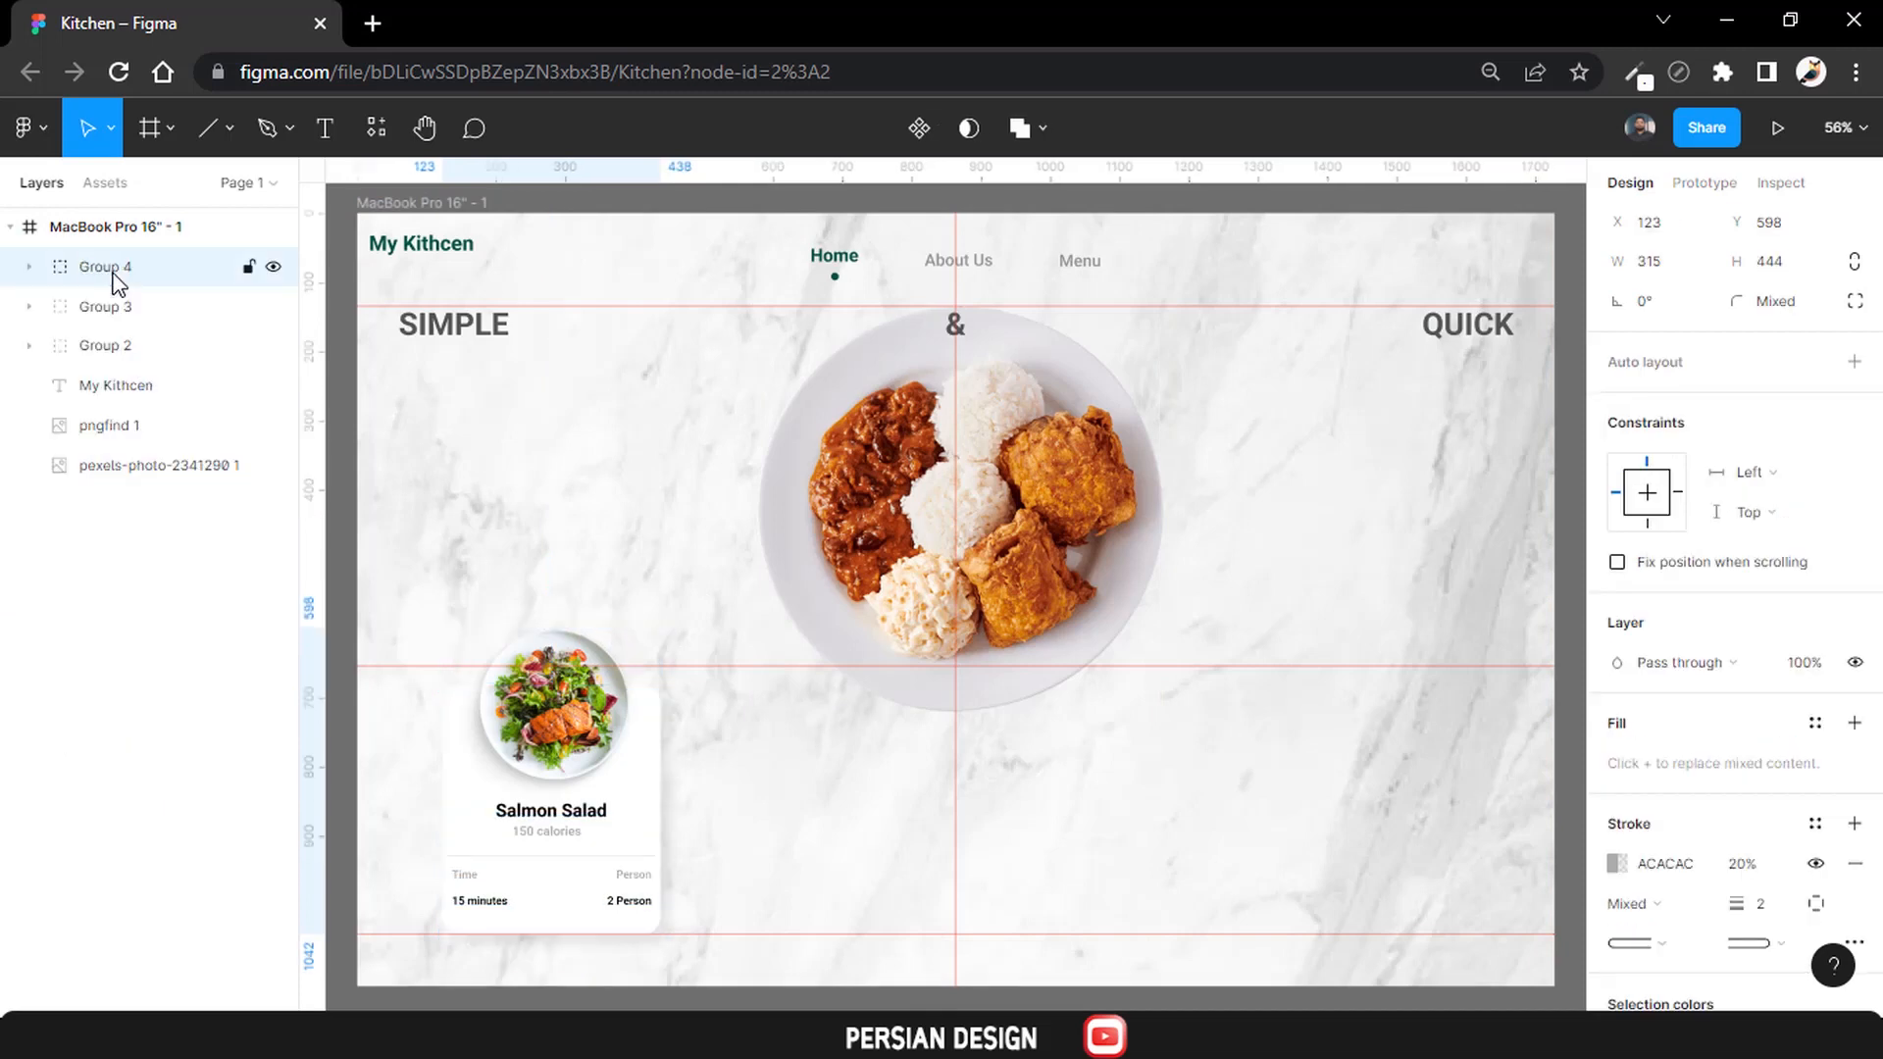
Duplicate the card group and place the copy beside the original at X 537, at the same height.
key("ctrl+d")
left_click_drag(566, 722, 852, 721)
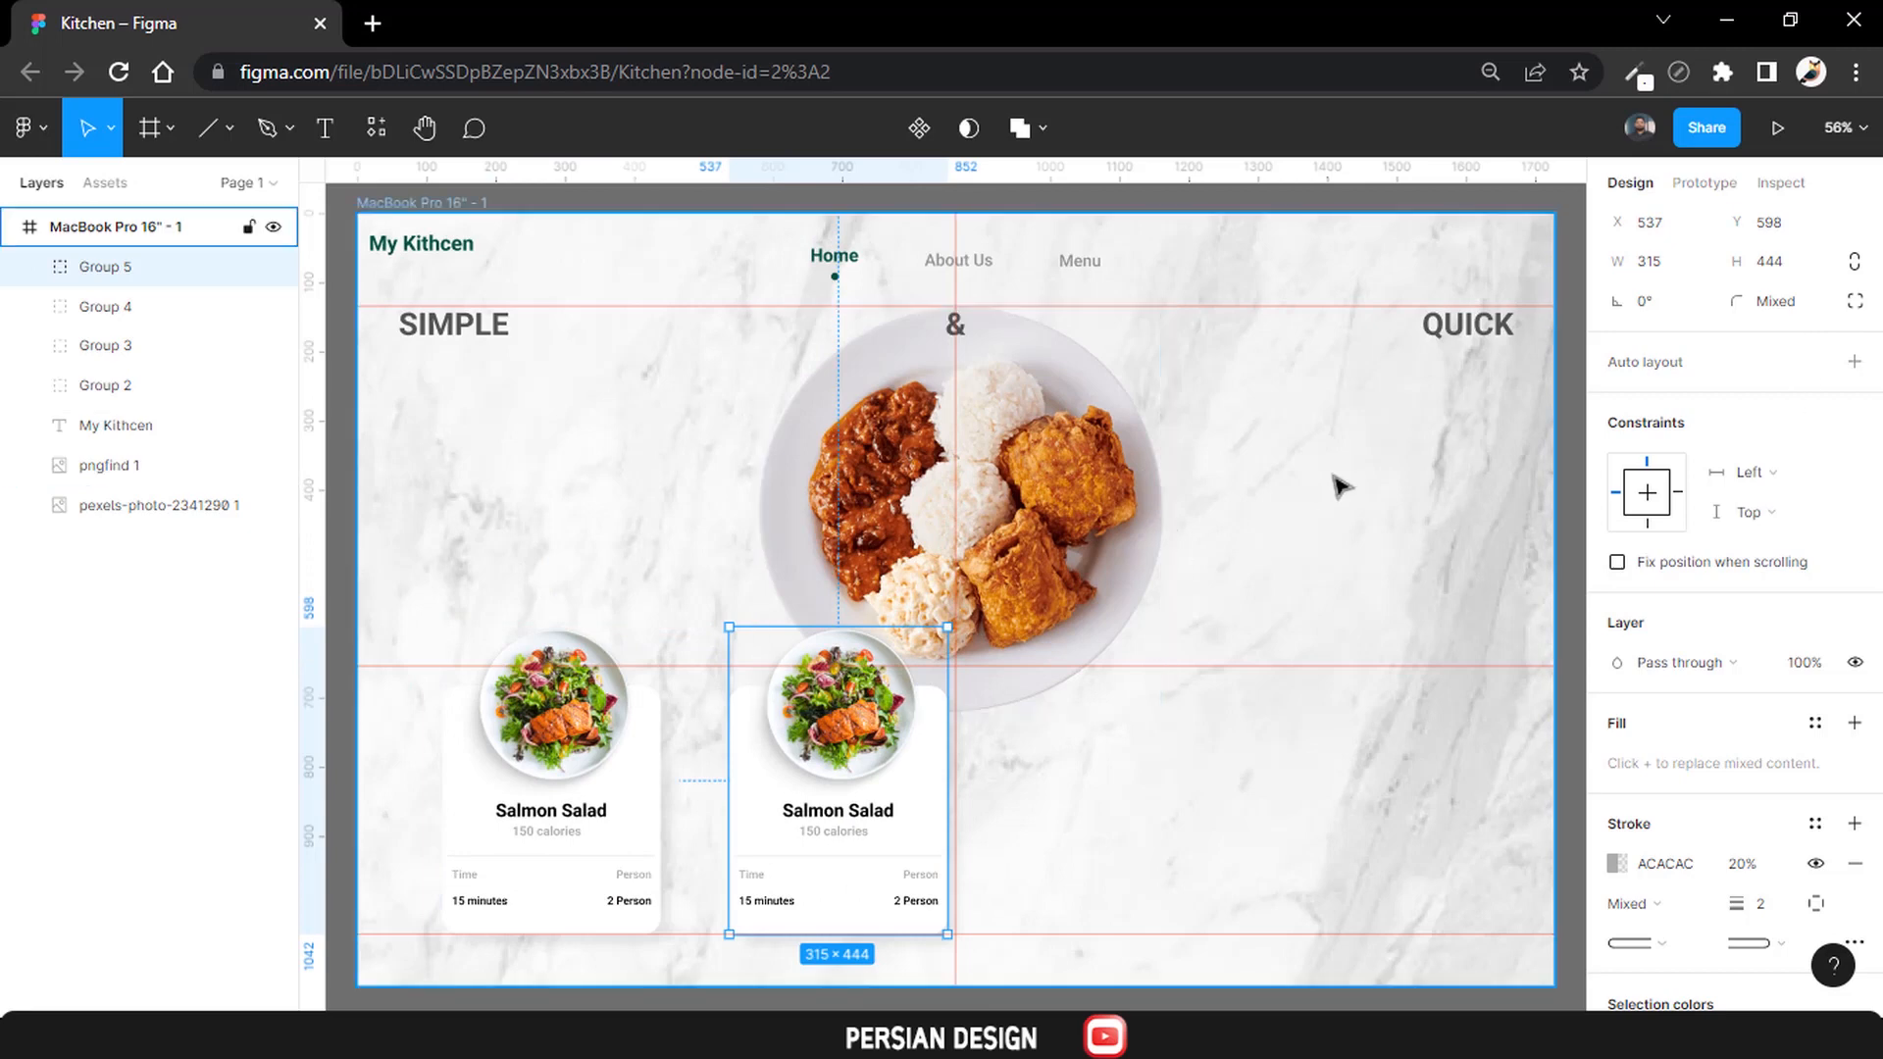
key("Escape")
Show the frame's 12-column layout grid and move the first card left to the edge of the first column.
left_click(1815, 502)
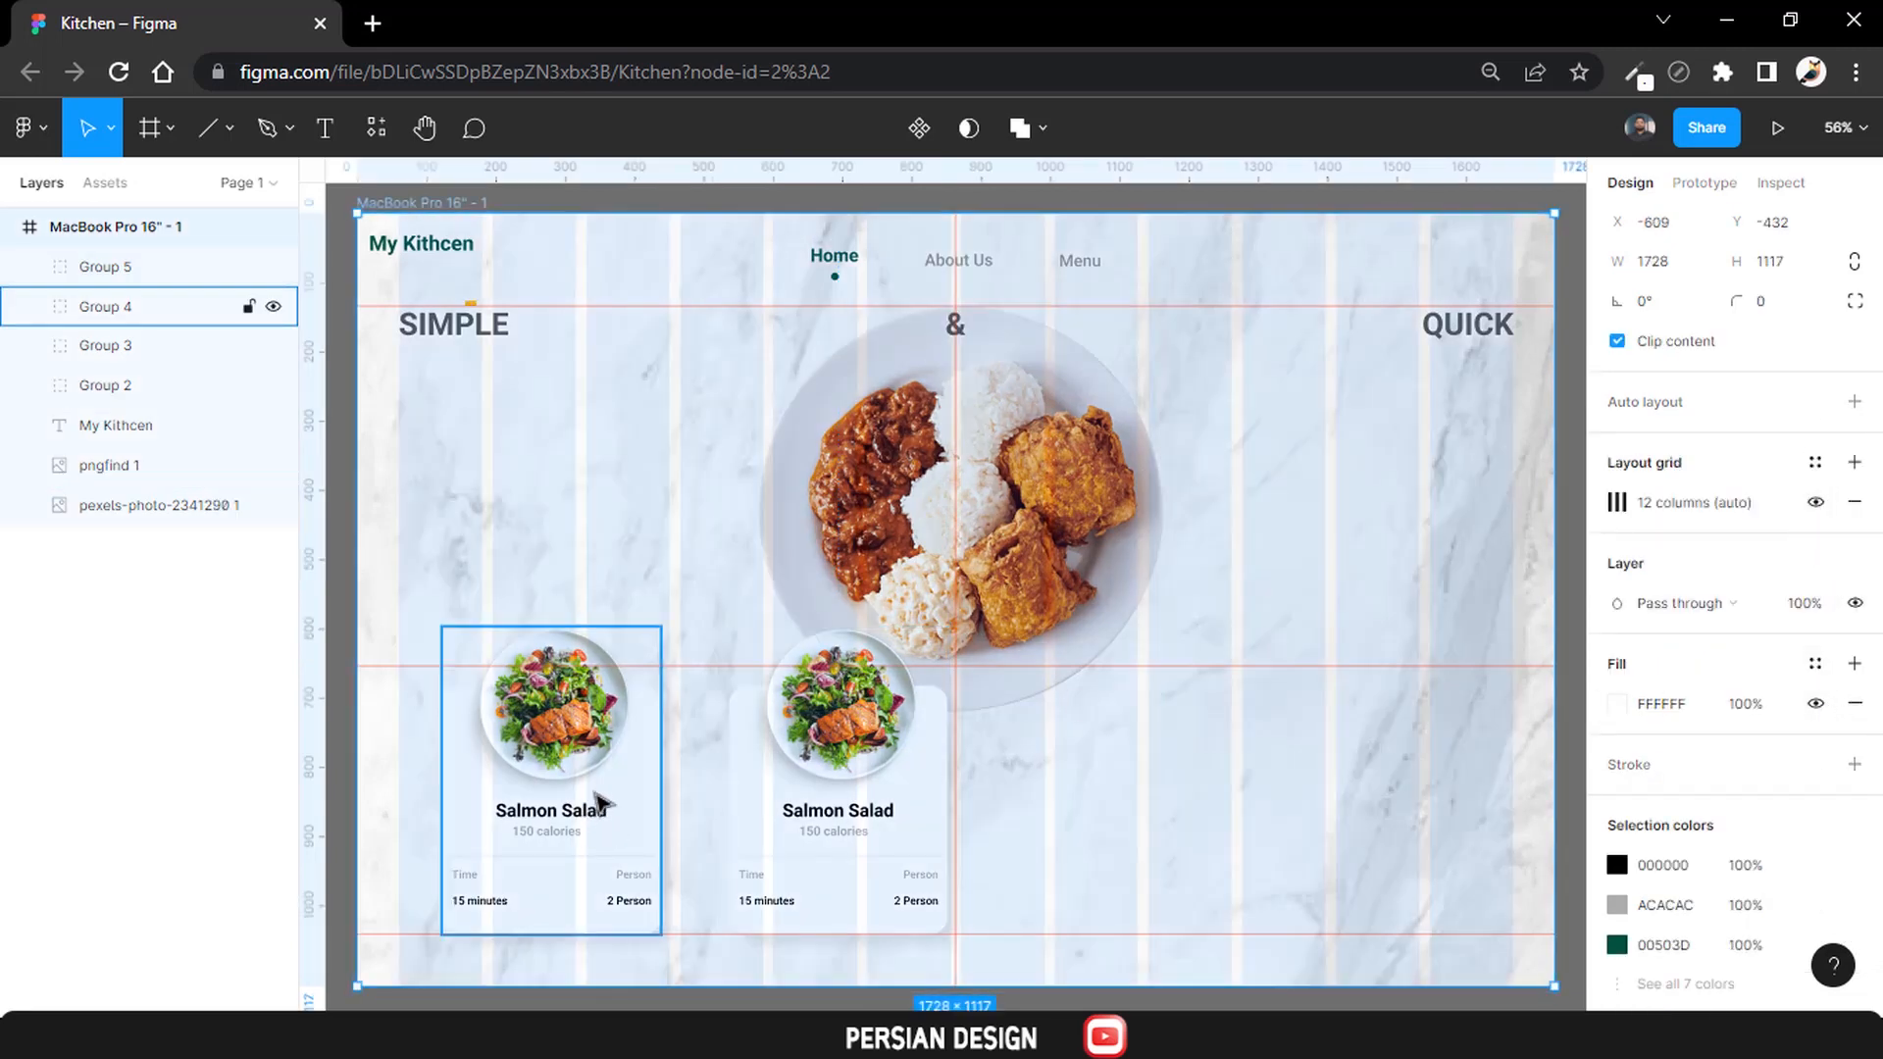
left_click(545, 795)
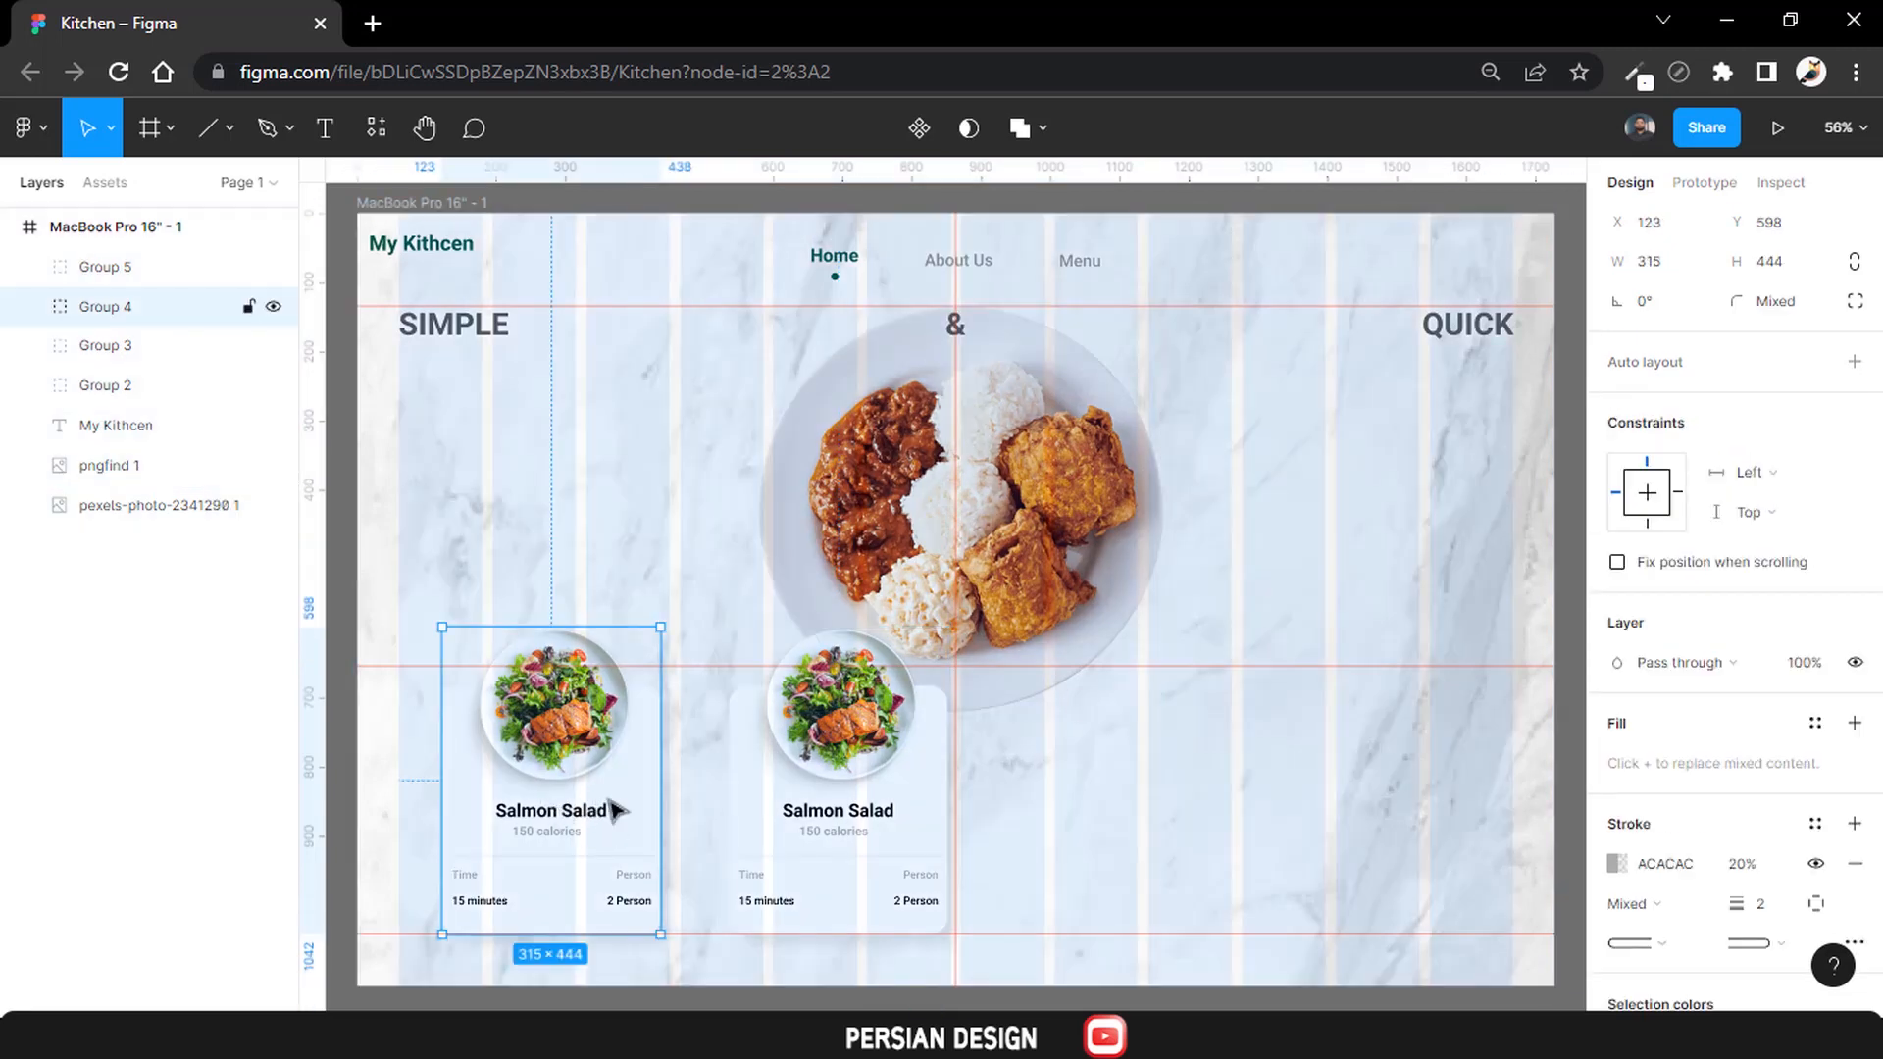
left_click_drag(608, 810, 577, 812)
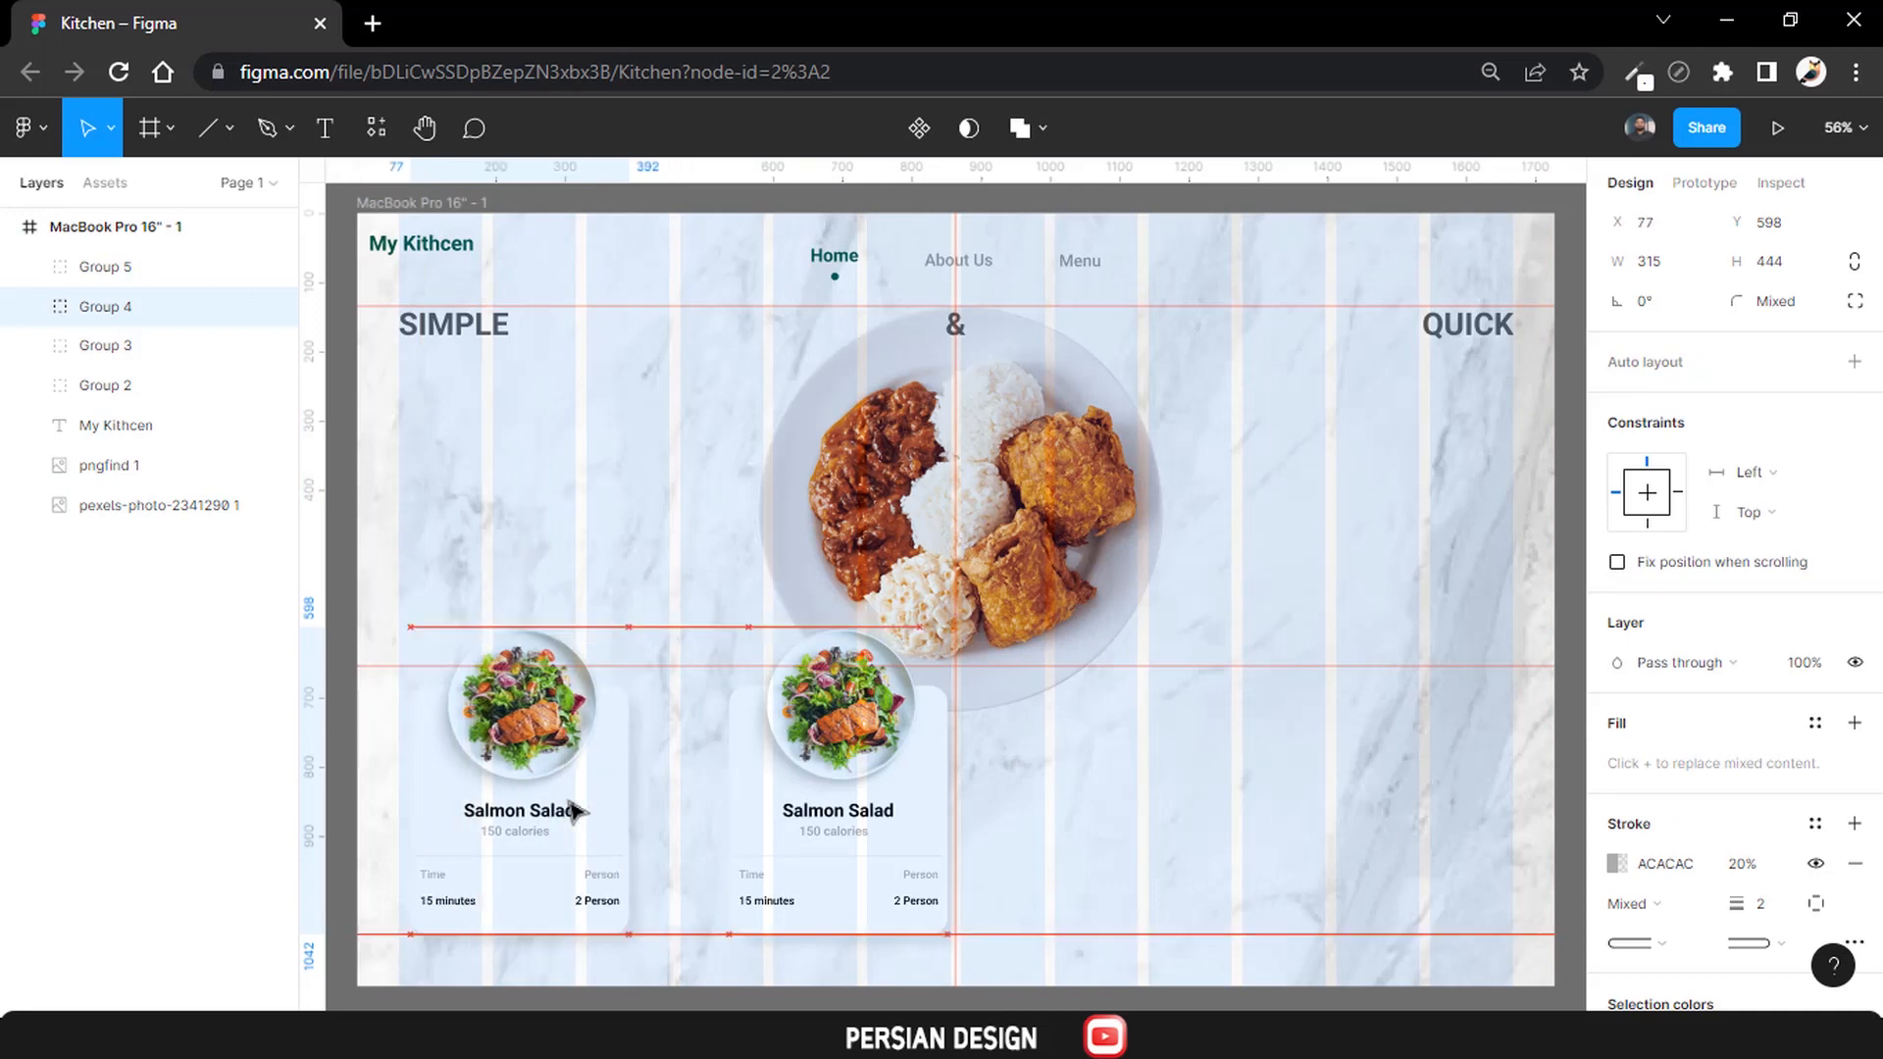
left_click(892, 810)
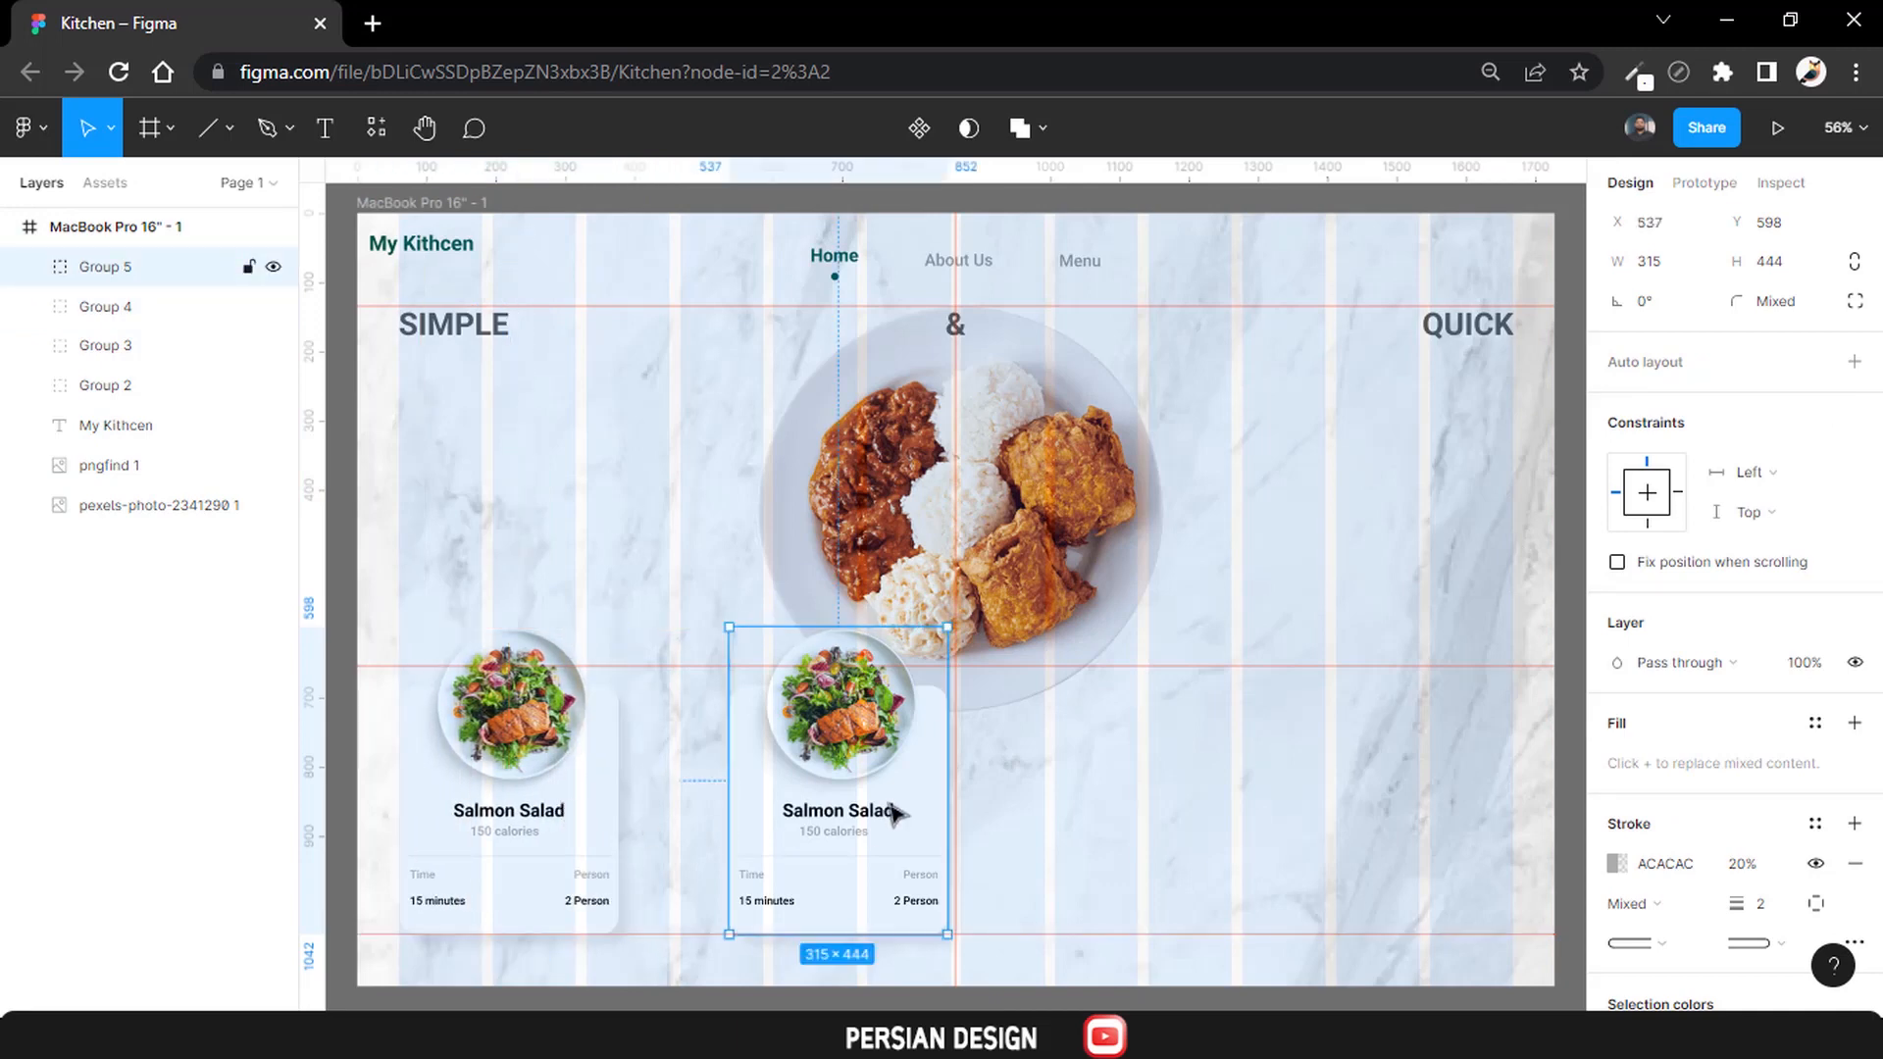
Move the second card to X 466 and duplicate it twice along the row at the same spacing.
left_click_drag(892, 810, 810, 790)
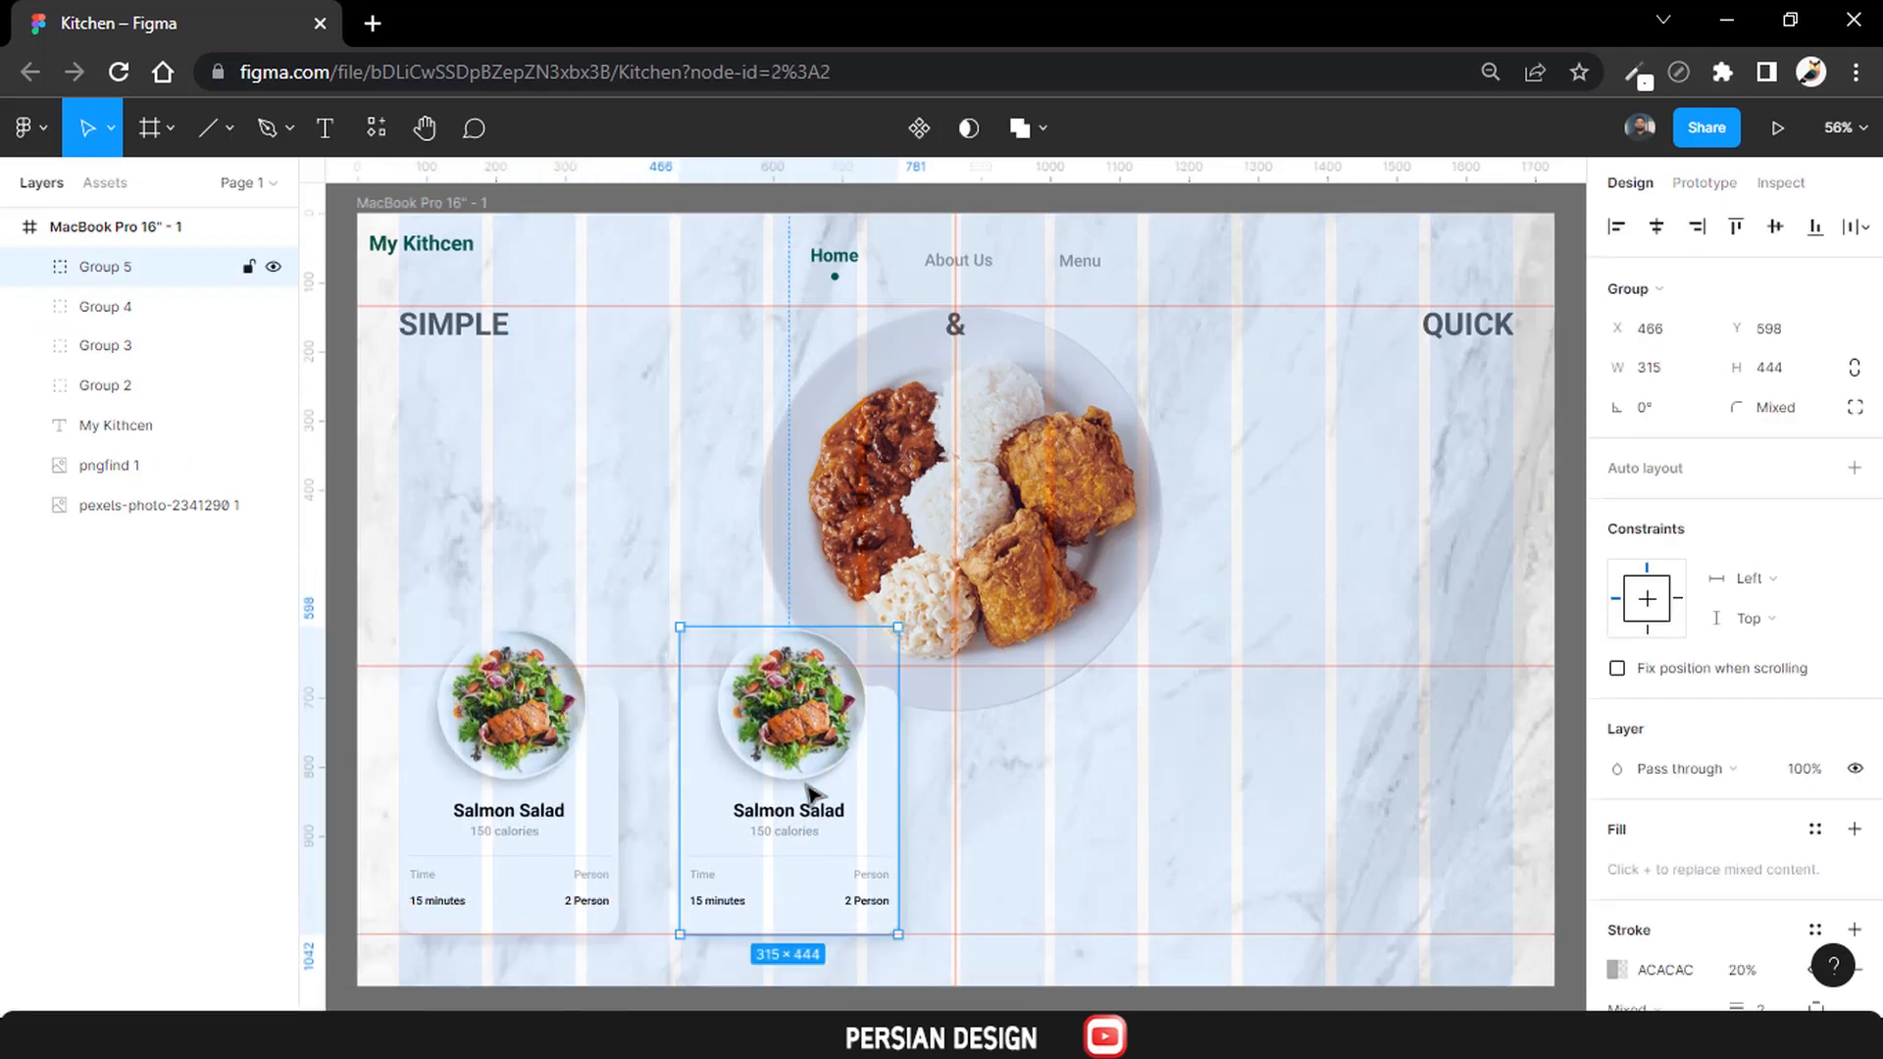
key("ctrl+d")
key("ctrl+d")
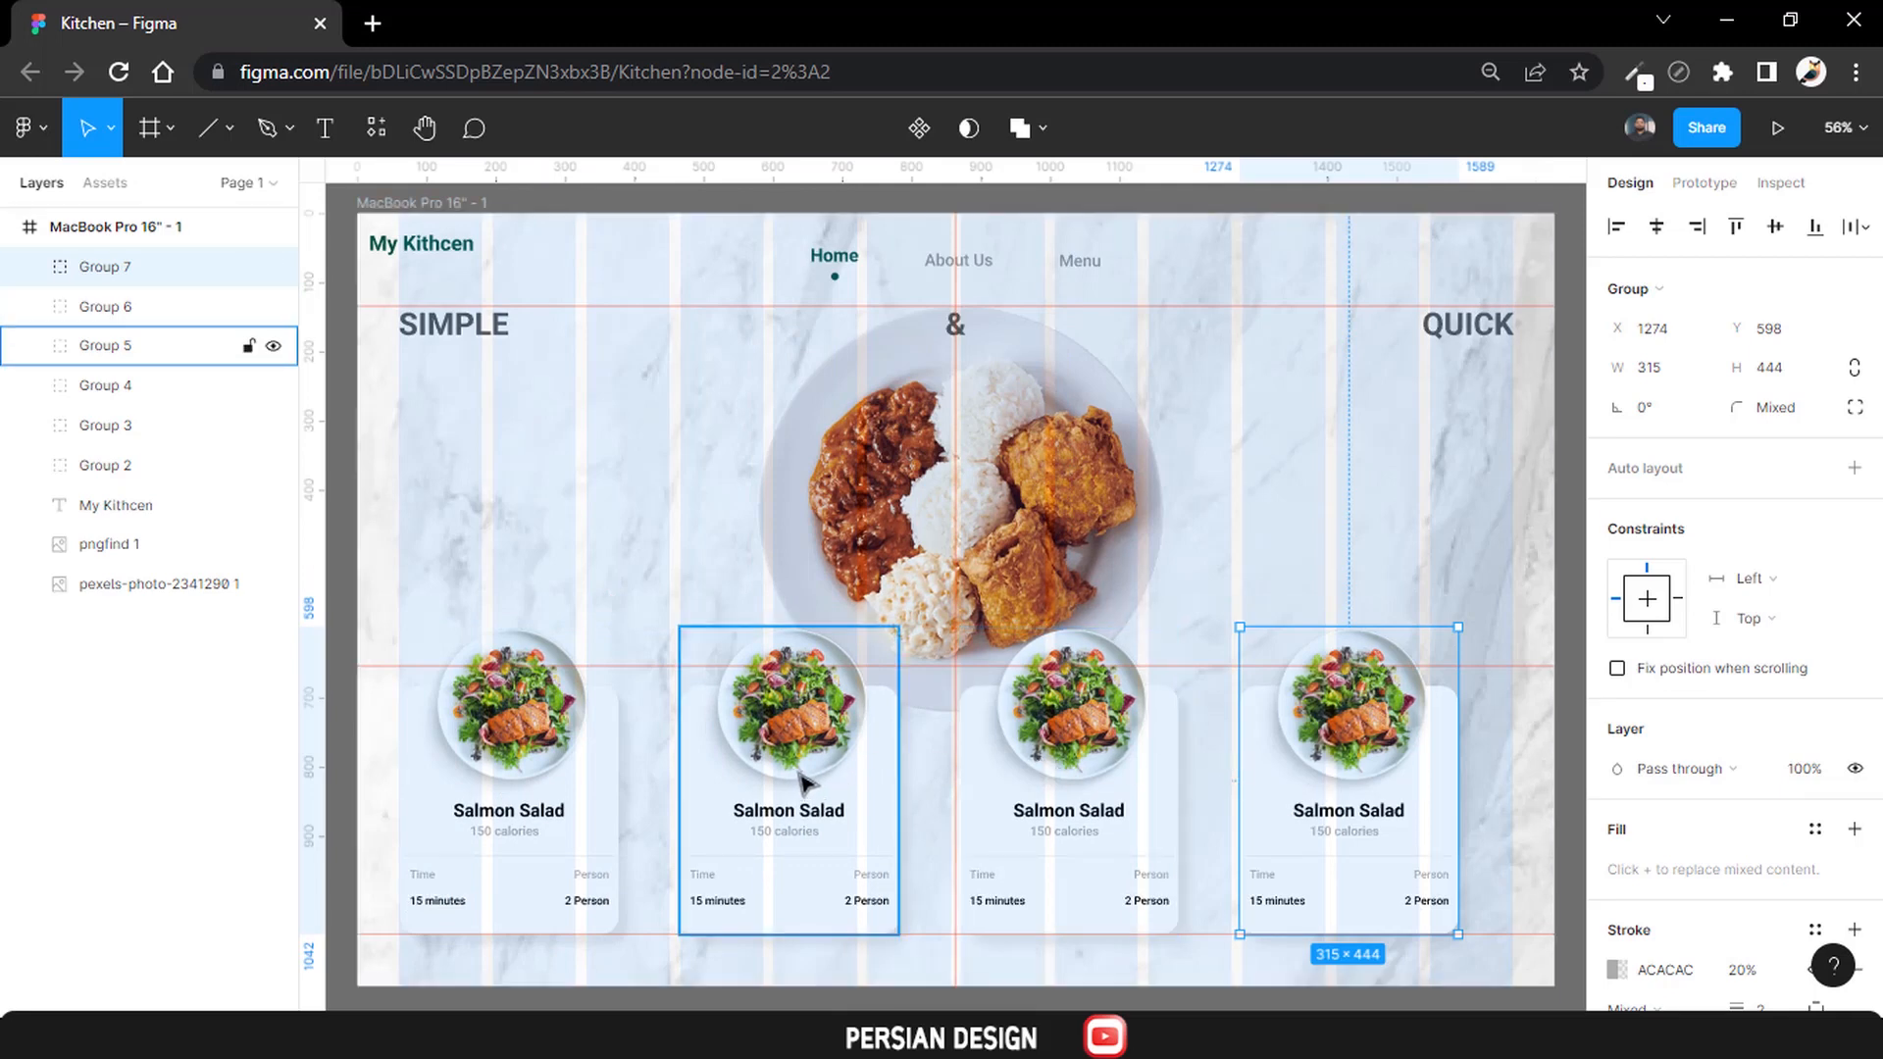
Delete the third and fourth cards and shift the second card to X 504.
left_click_drag(799, 774, 795, 771)
left_click(1077, 768)
key("Delete")
left_click(1379, 766)
key("Delete")
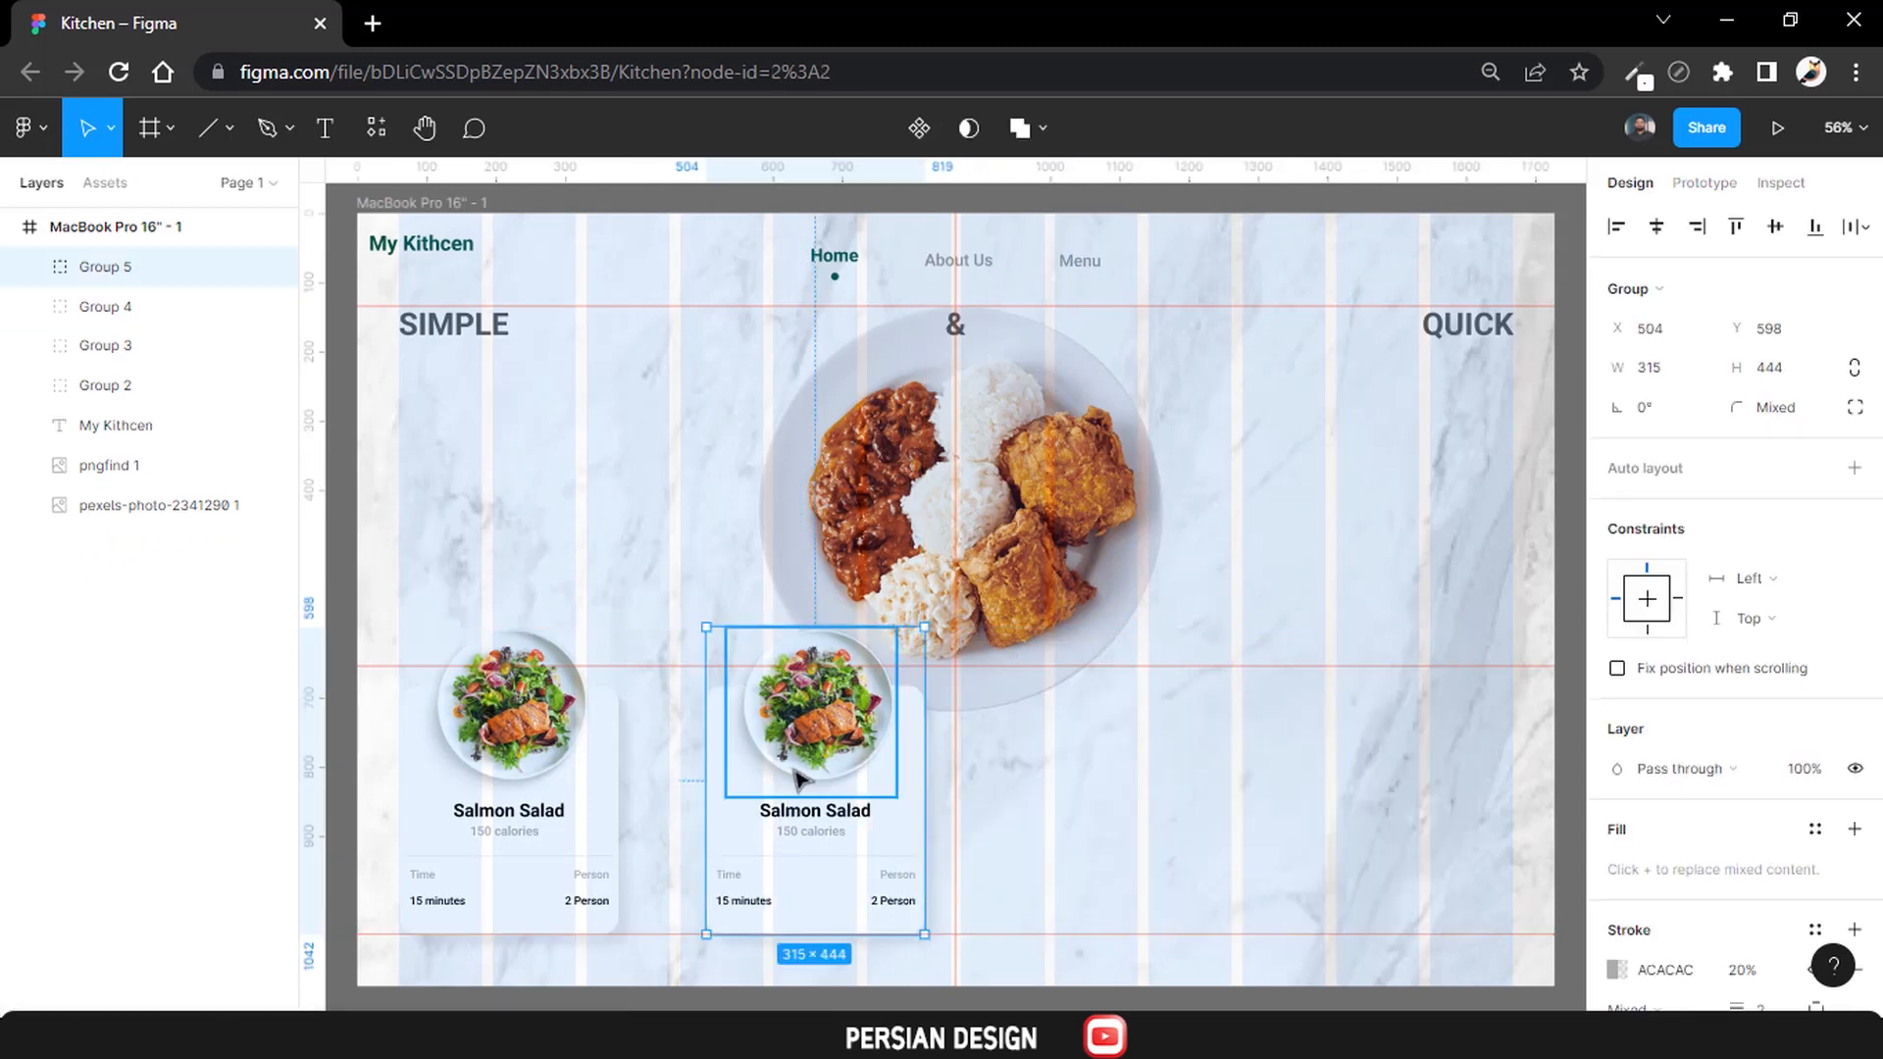
Undo the recent duplications, deletions and moves of the second card.
key("ctrl+d")
key("ctrl+z")
key("ctrl+z")
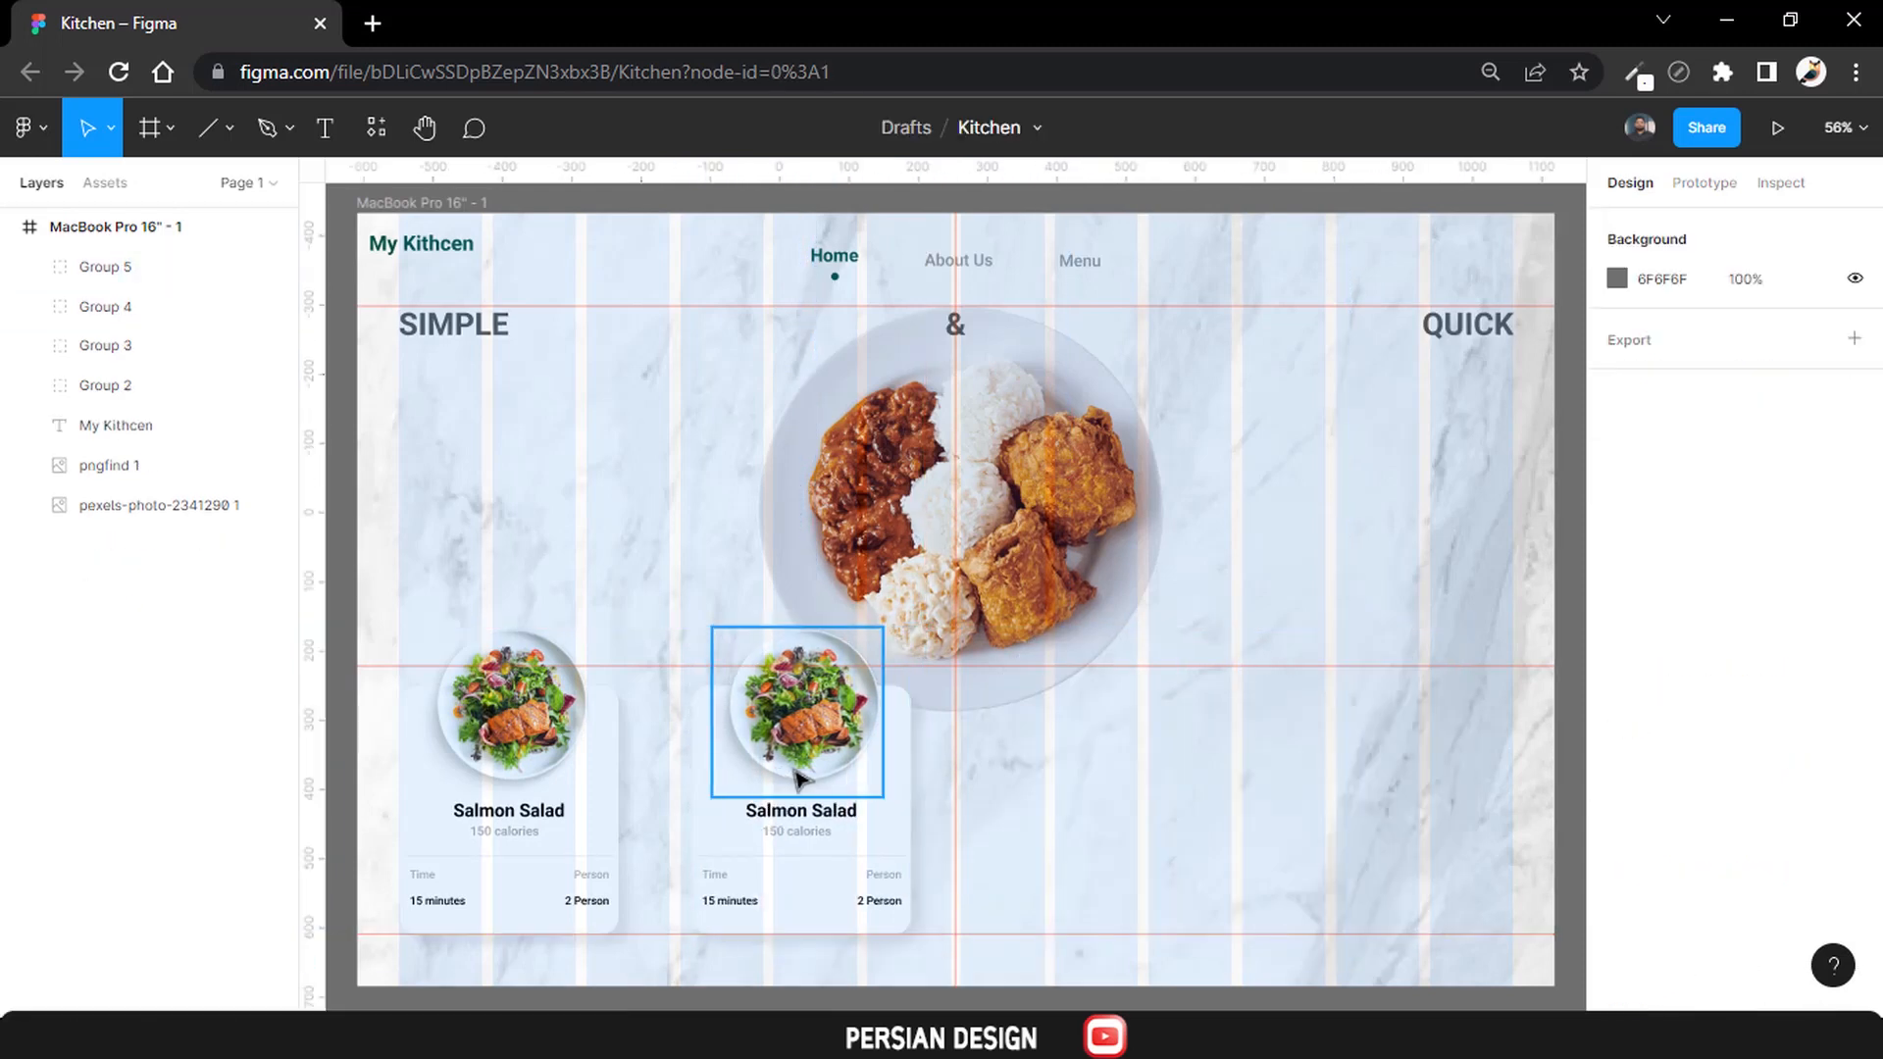
key("ctrl+z")
key("ctrl+z")
key("ctrl+z")
key("ctrl+z")
key("ctrl+z")
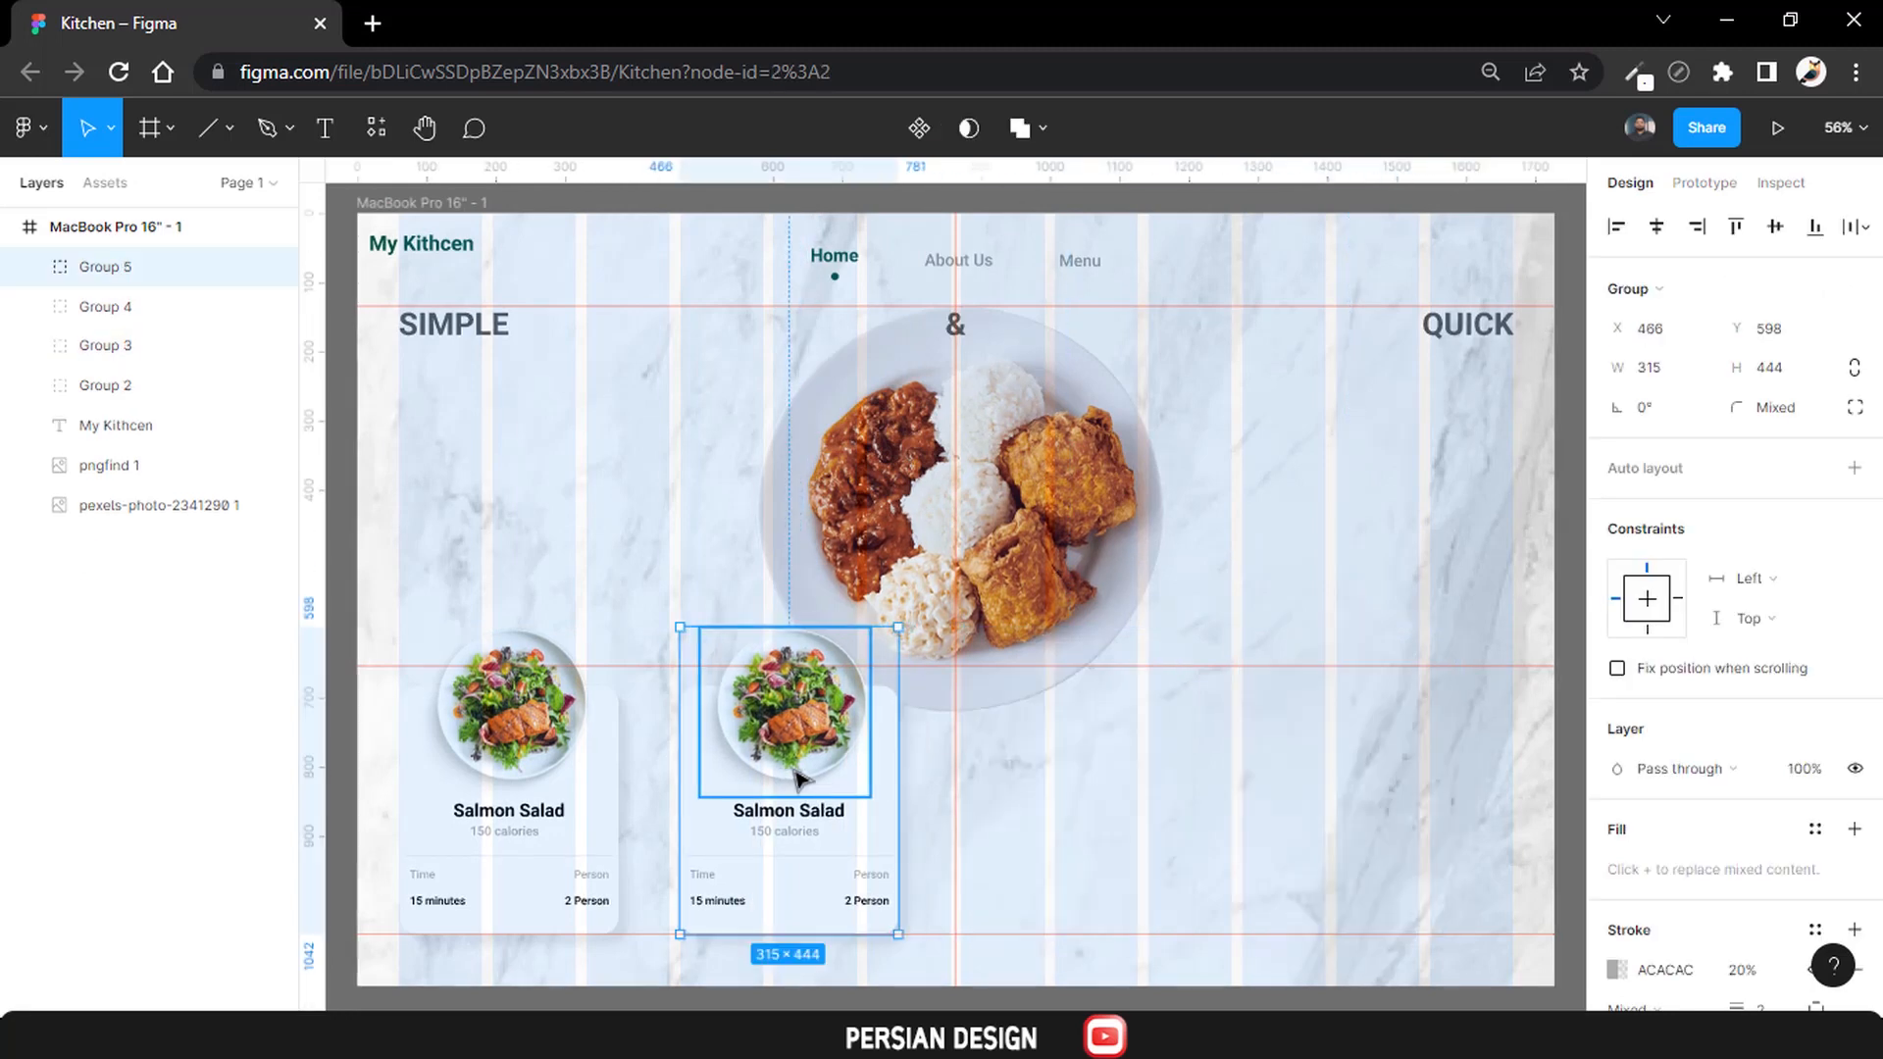
key("ctrl+z")
Duplicate the first card to X 514 at the same height and repeat the duplication twice to form a row of four.
key("ctrl+d")
left_click_drag(544, 770, 832, 767)
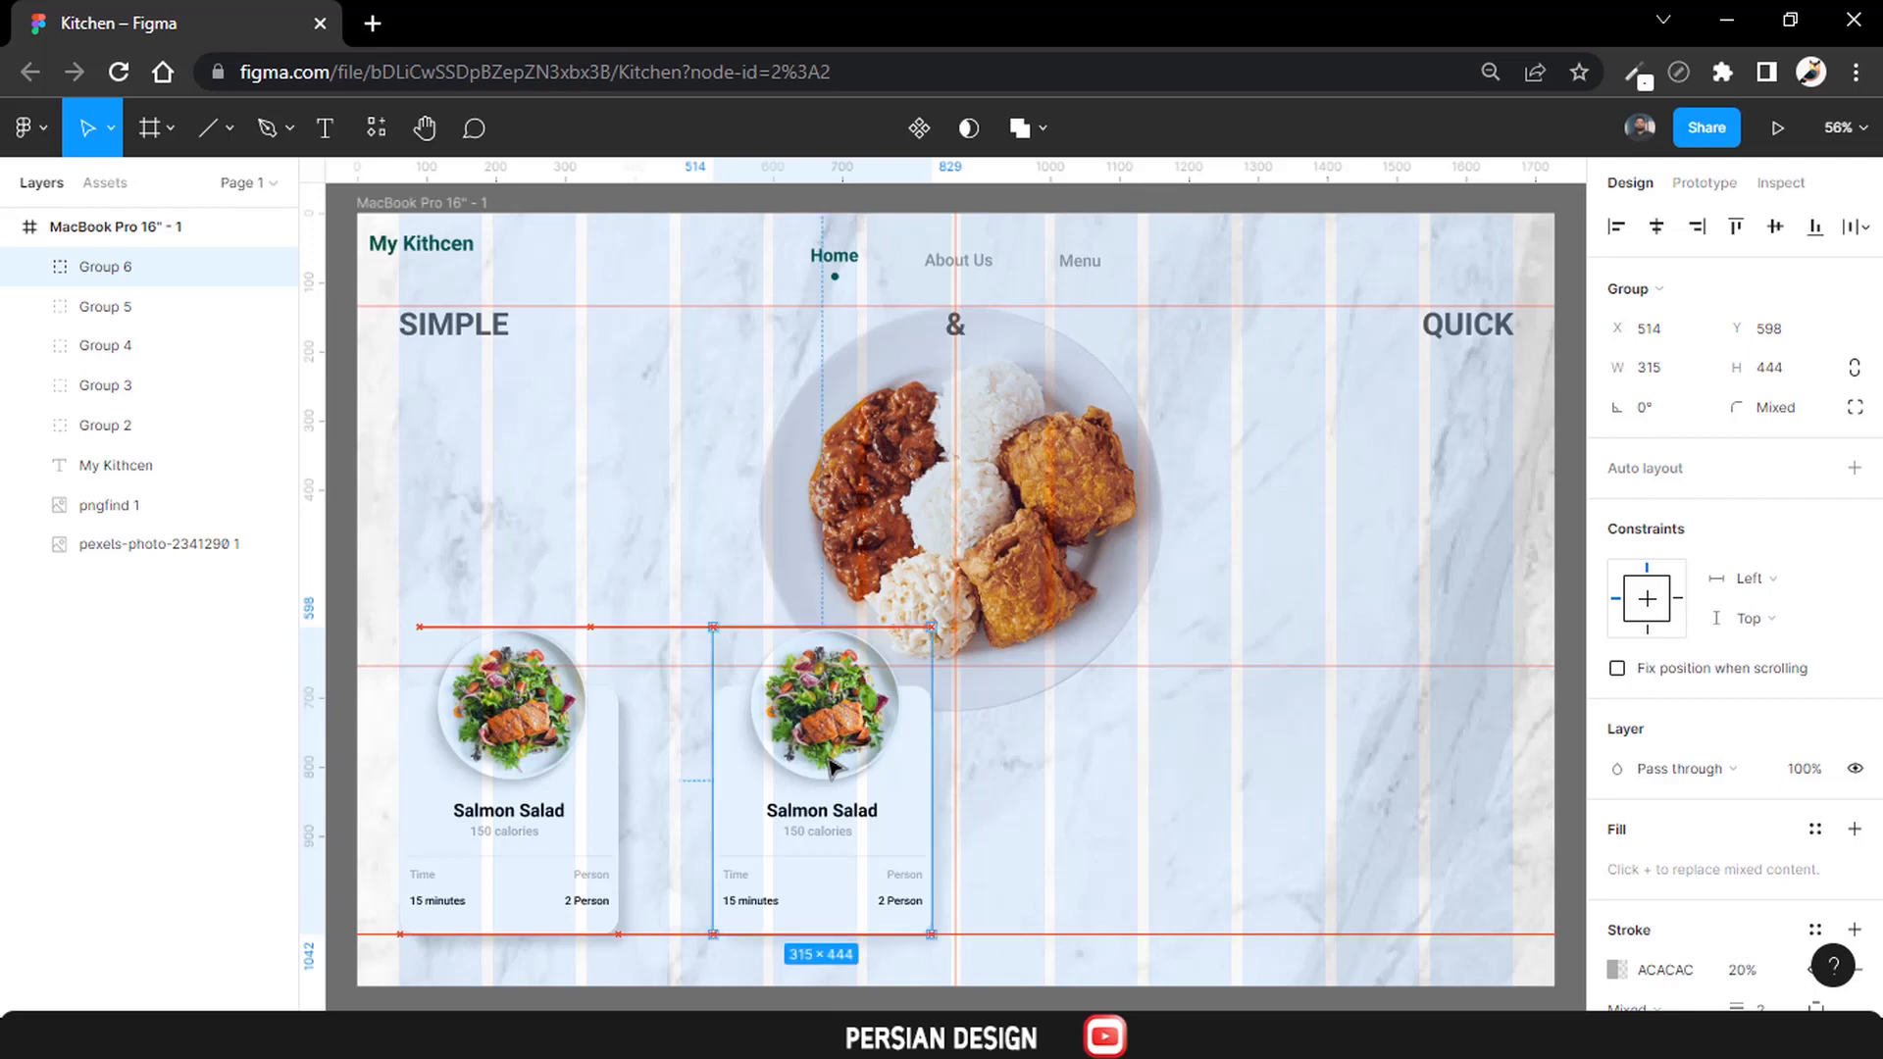
key("ctrl+d")
key("ctrl+d")
scroll(897, 775, "right", 1)
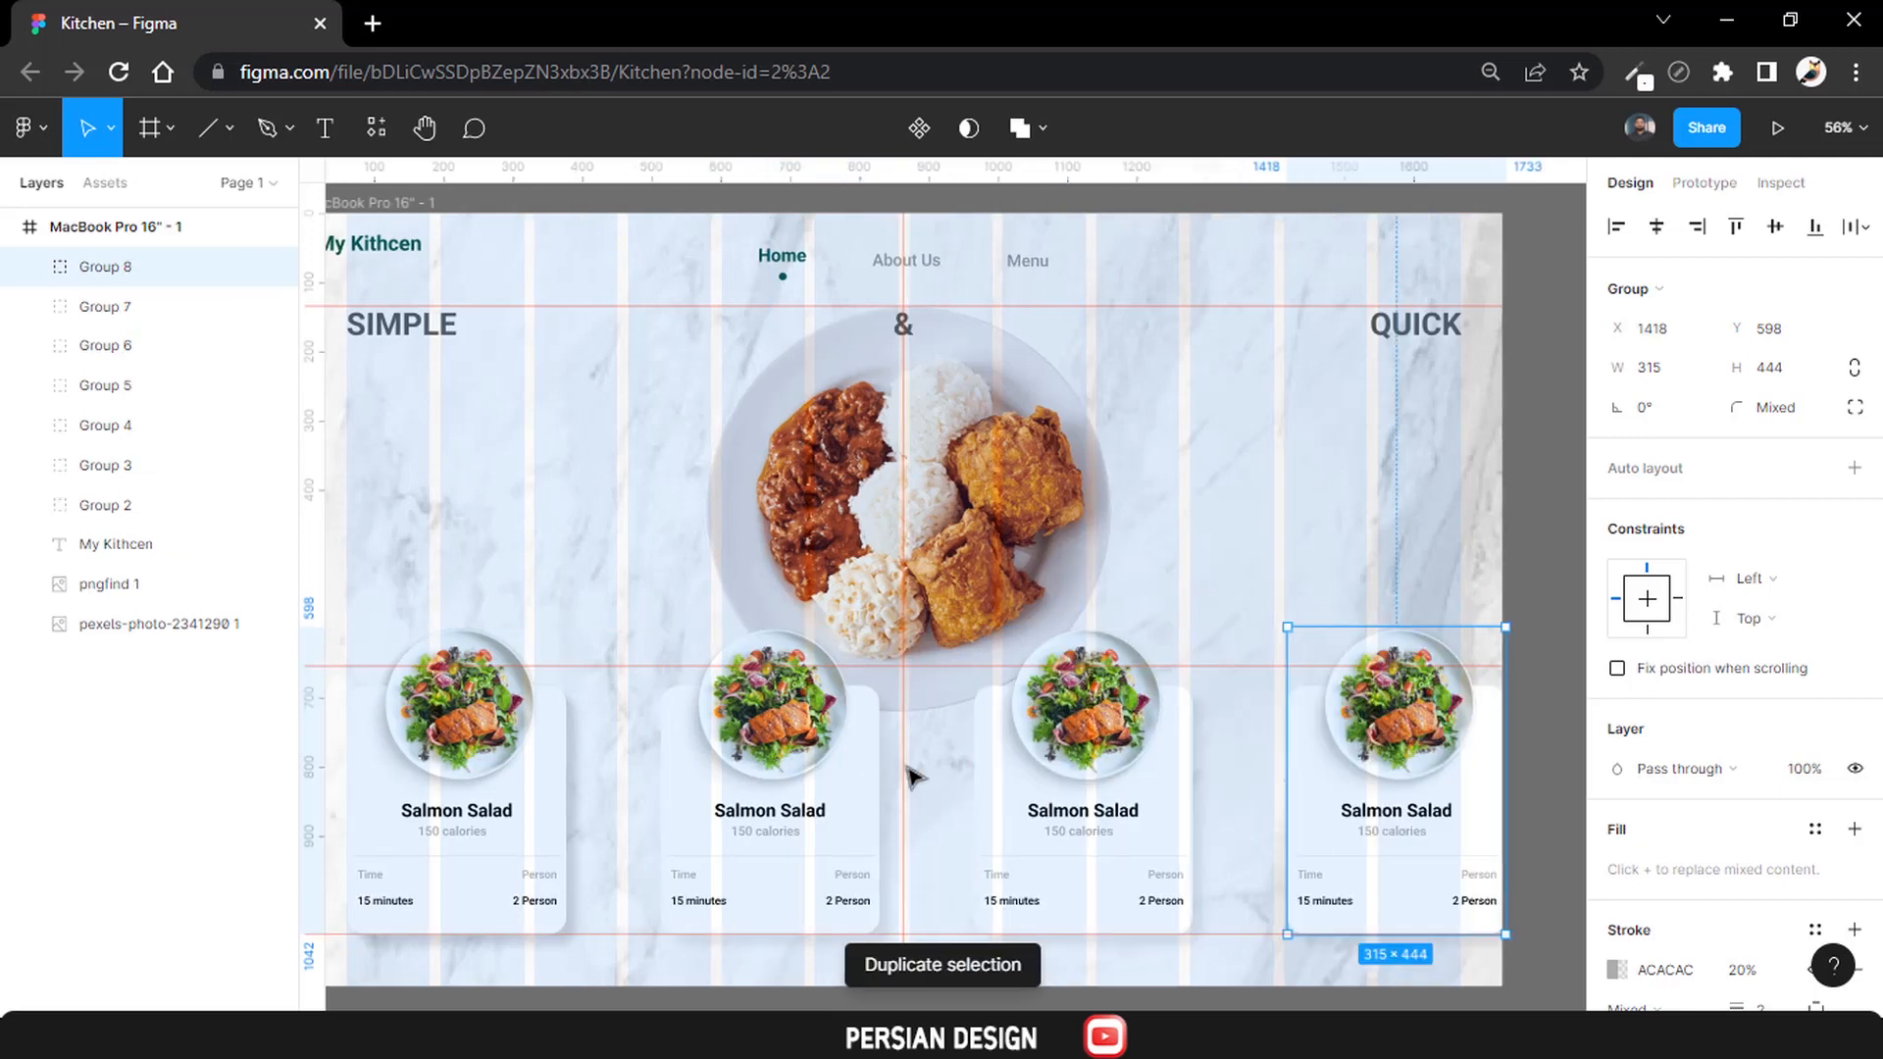
Select the four cards in the row and set the horizontal spacing between them to 115.
left_click_drag(1533, 760, 508, 784)
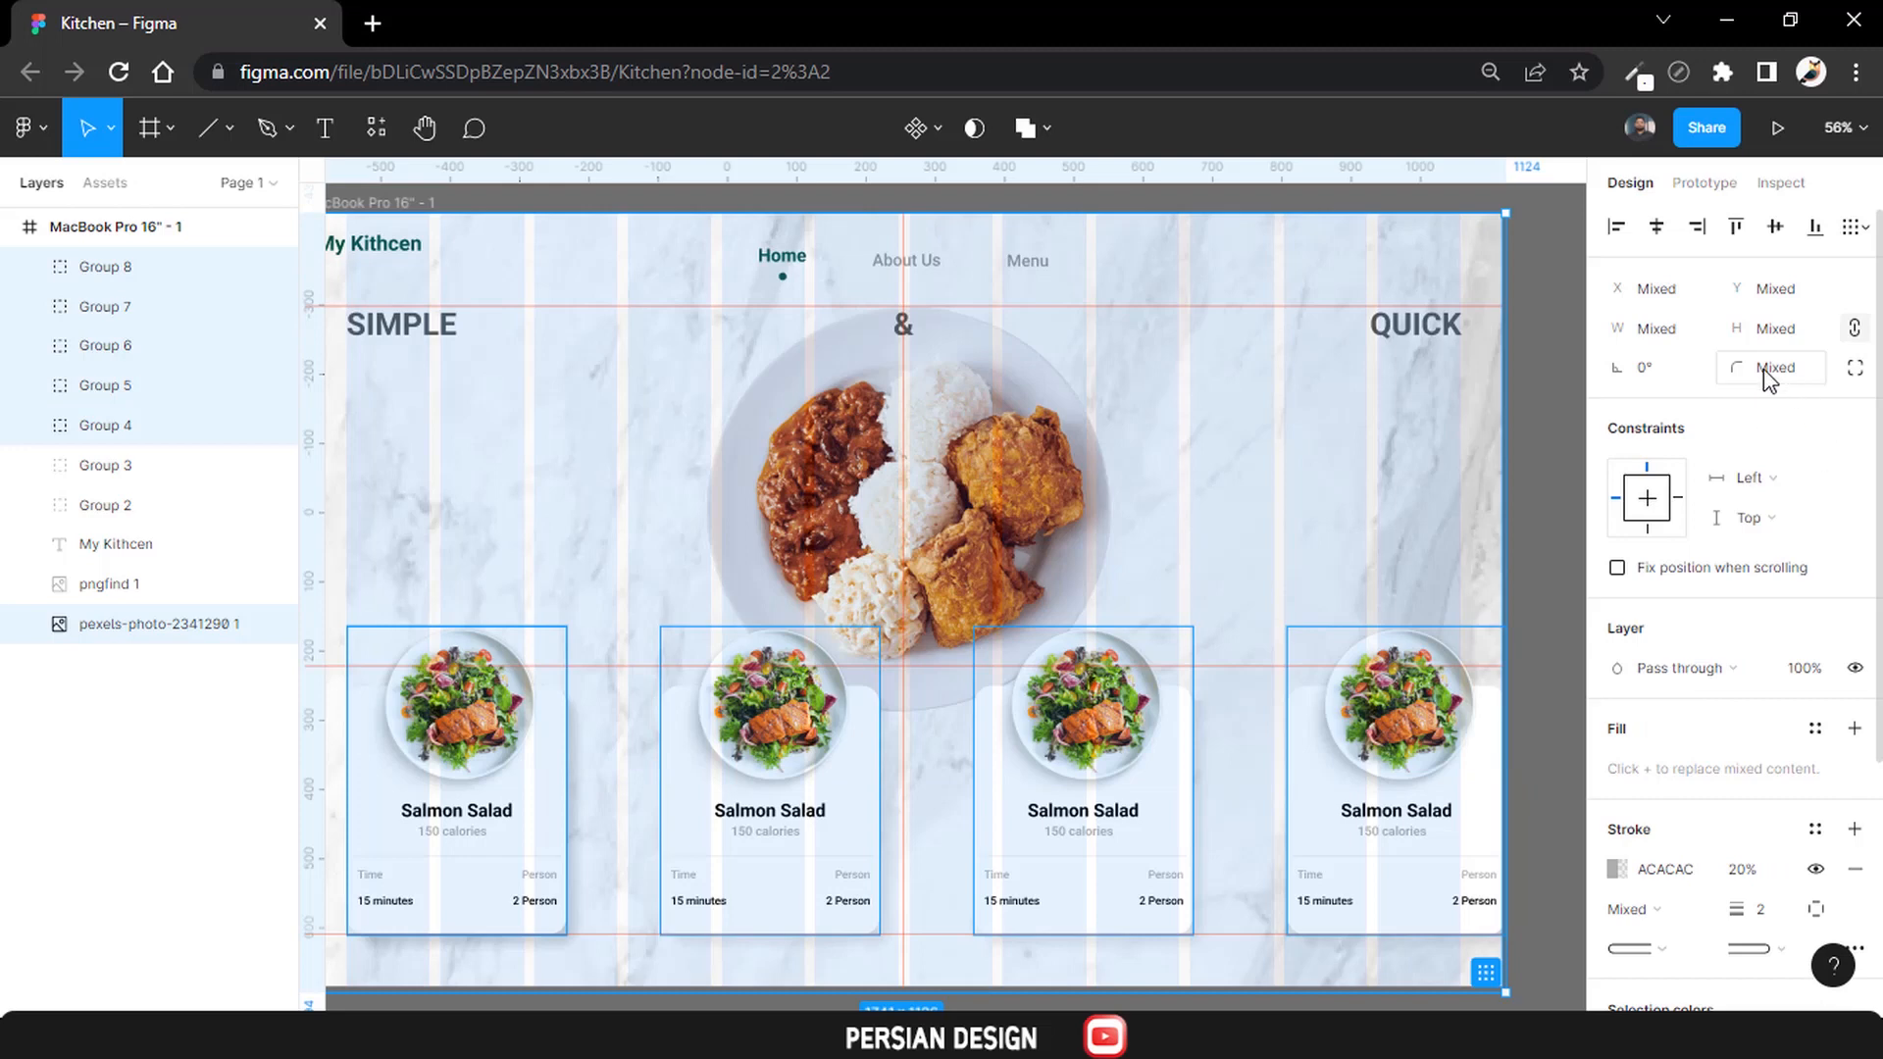
left_click(408, 828)
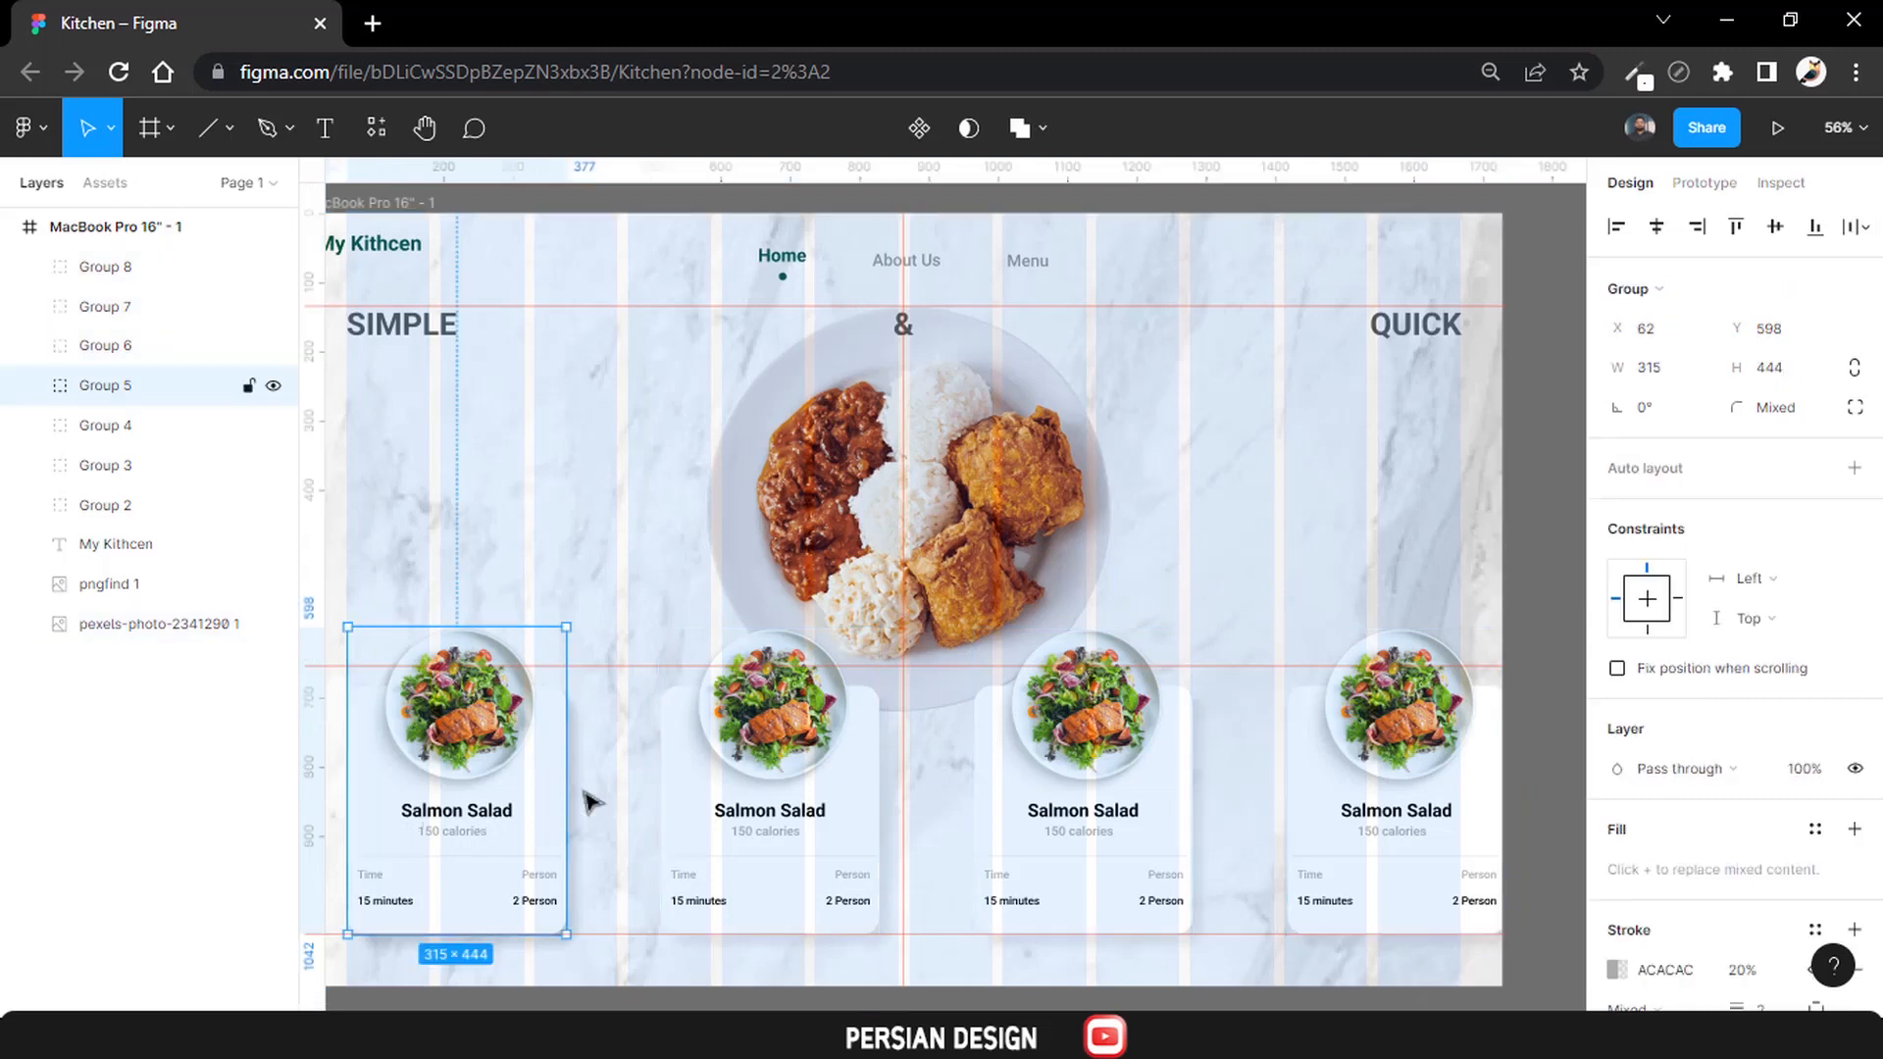
left_click(770, 794, "shift")
left_click(1092, 785, "shift")
left_click(1400, 763, "shift")
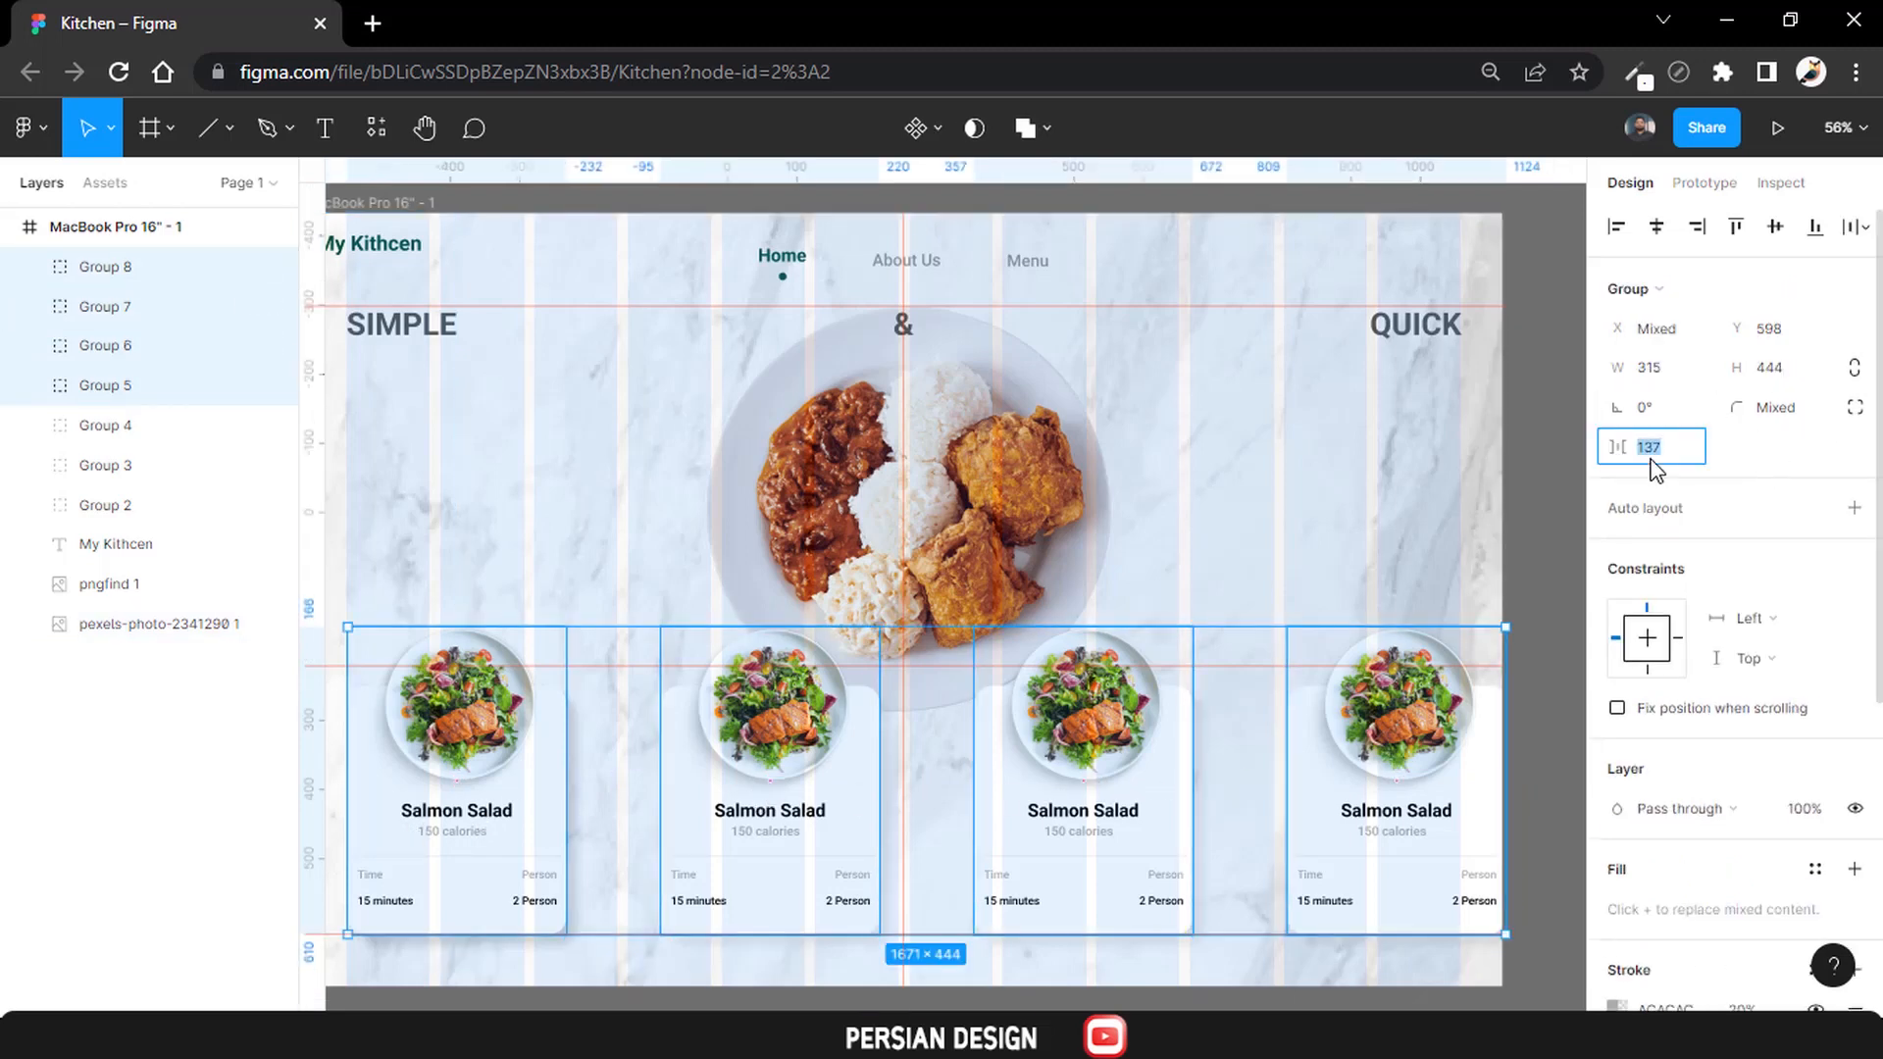
type("0")
key("Return")
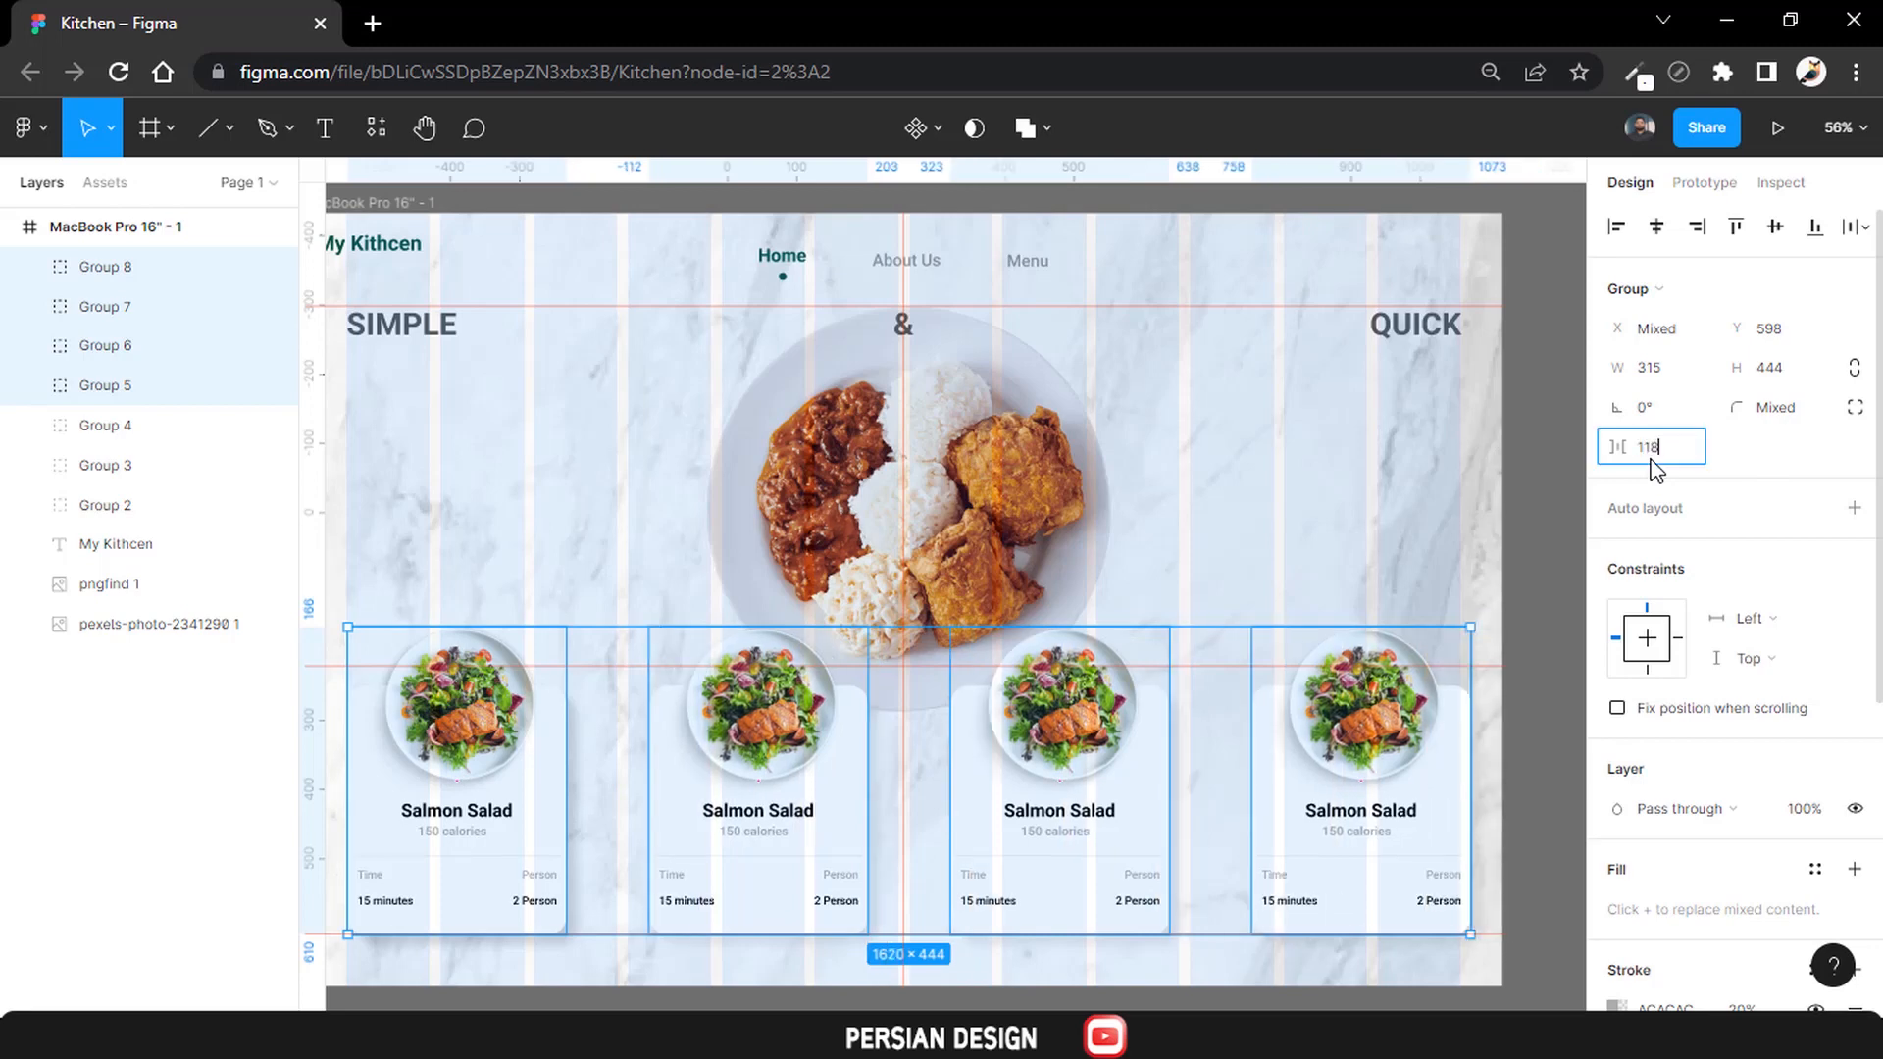
key("Return")
type("115")
key("Return")
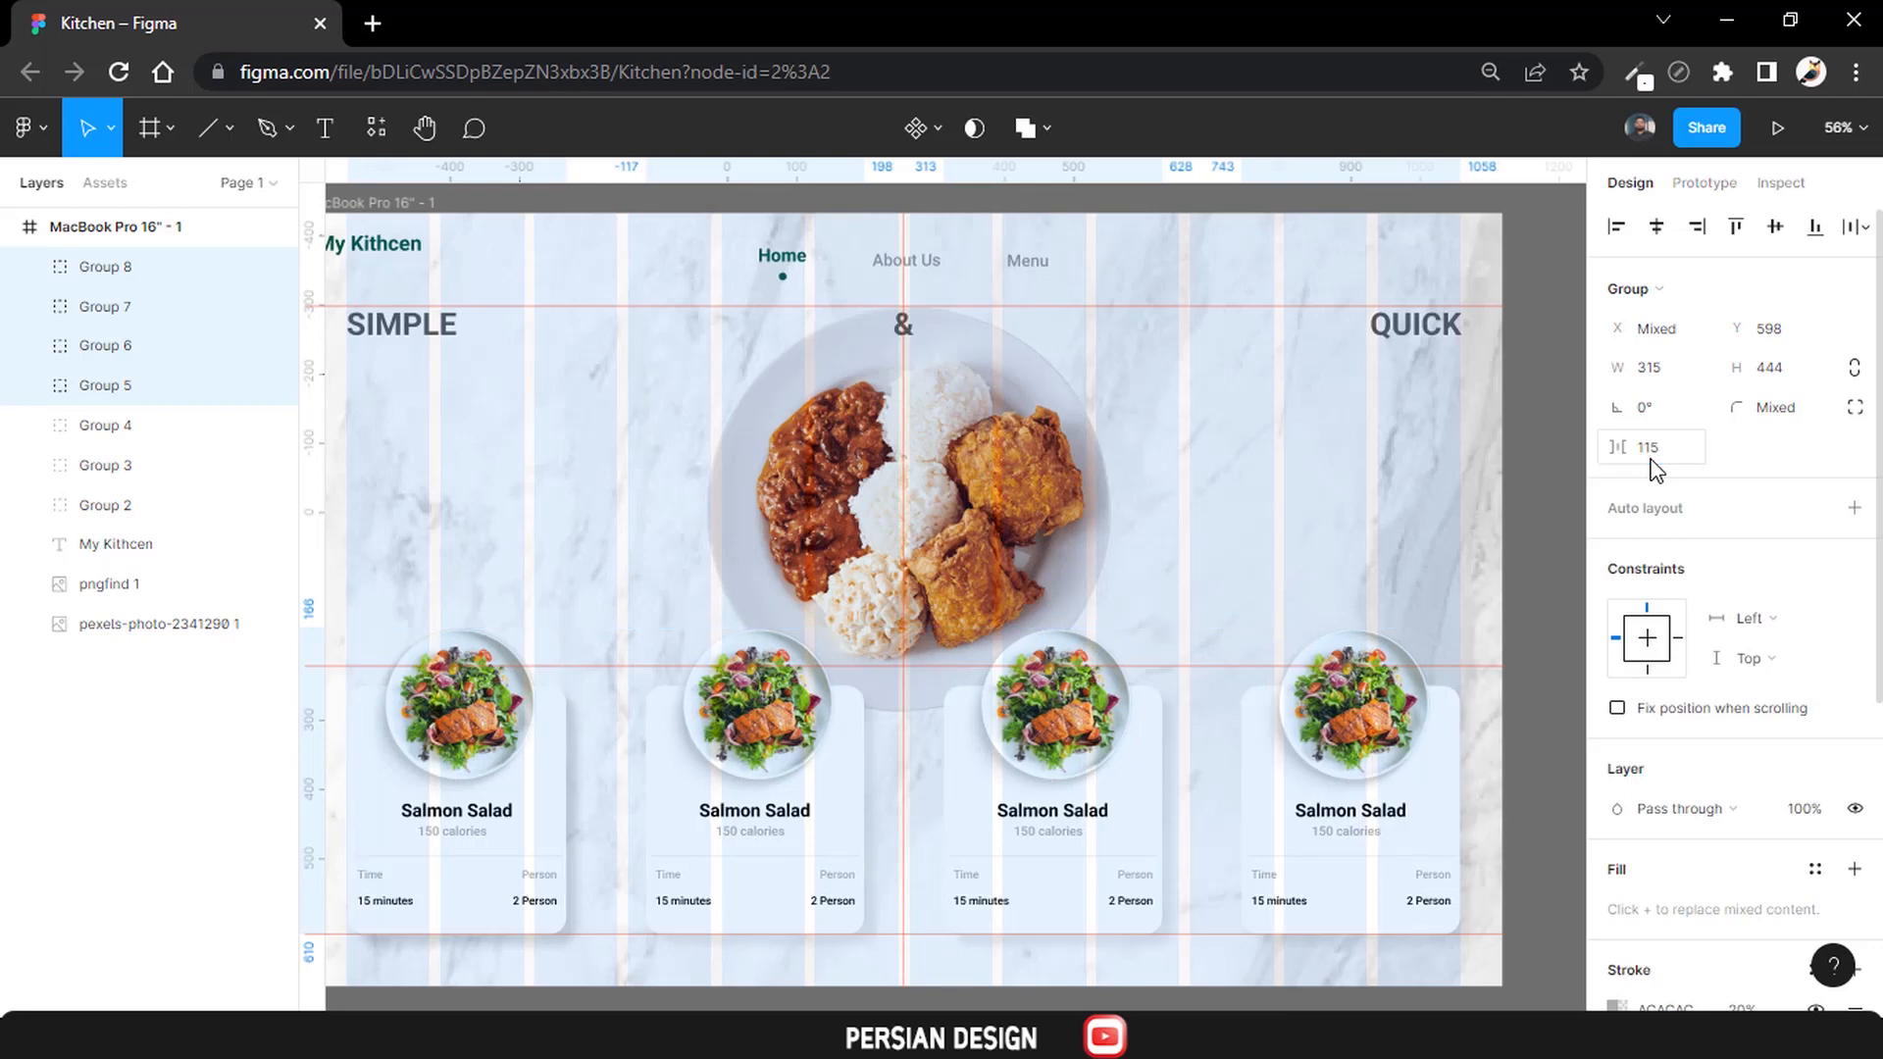
Deselect the cards and hide the frame's column layout grid.
left_click(1520, 645)
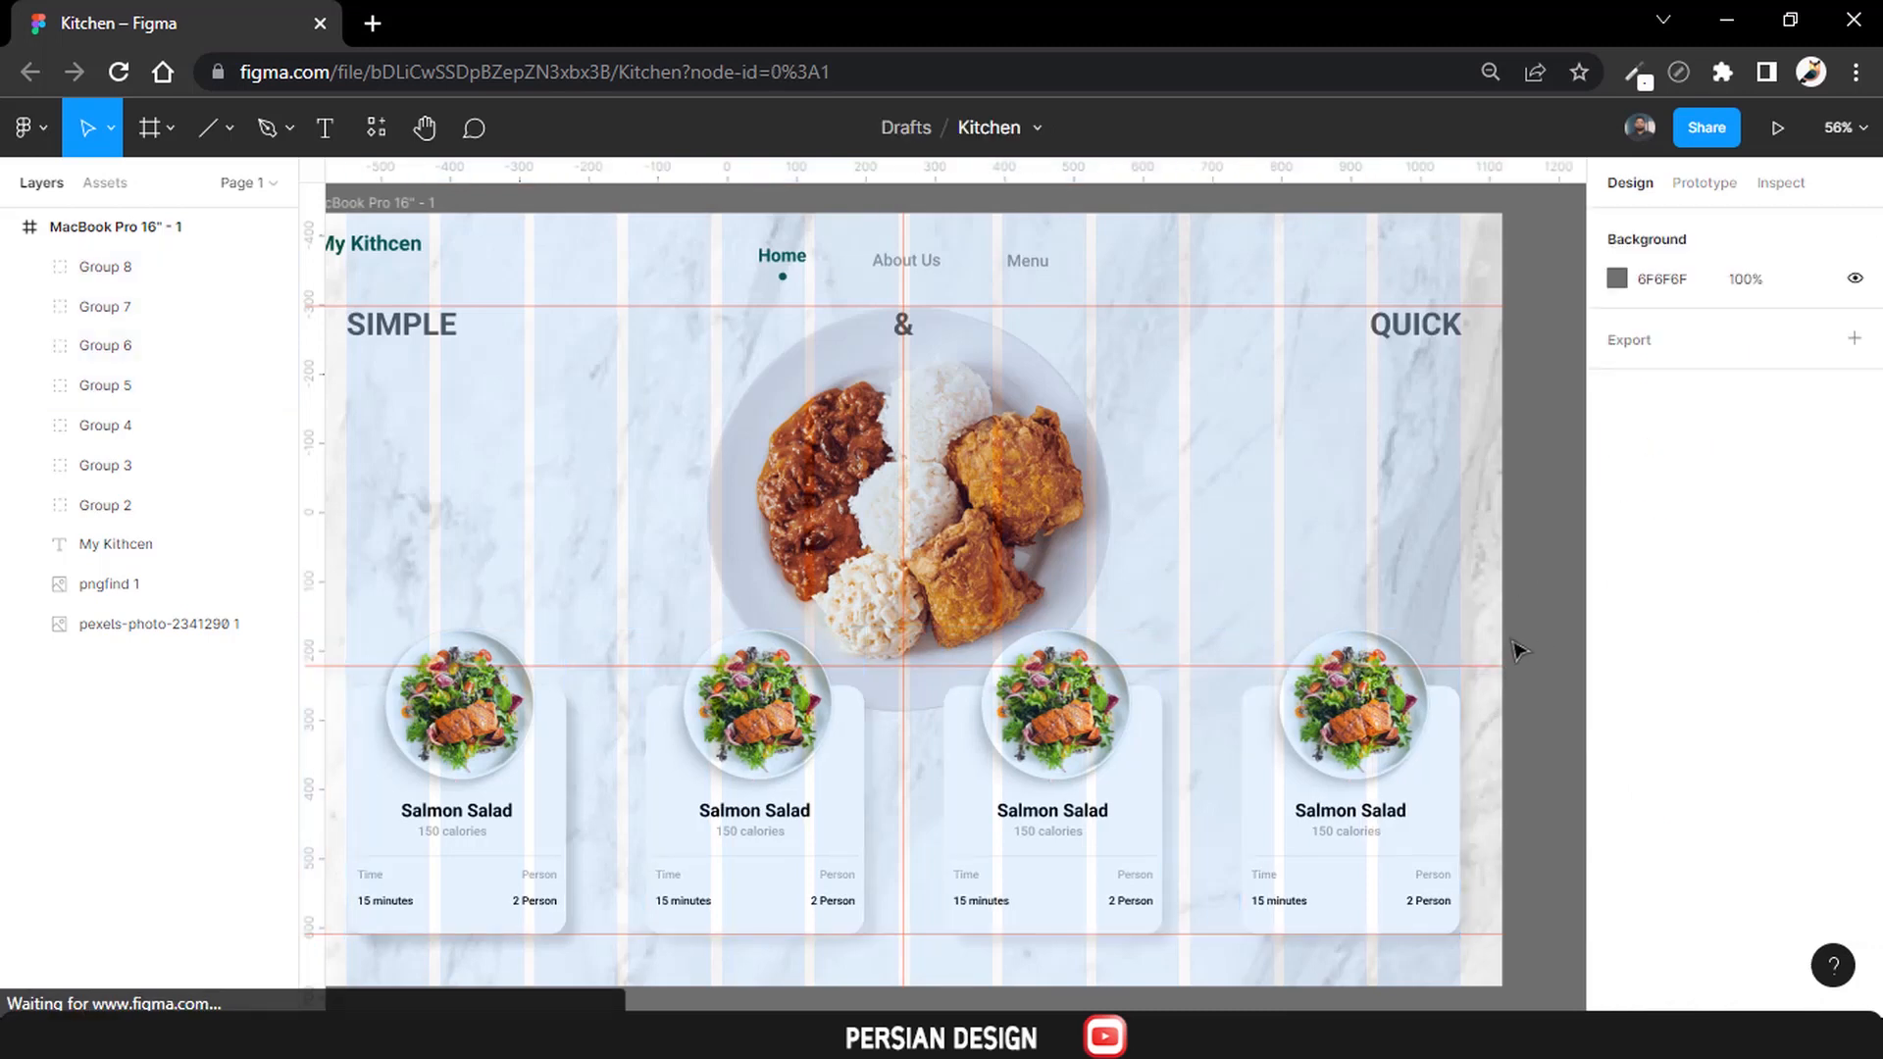
scroll(1519, 650, "down", 1)
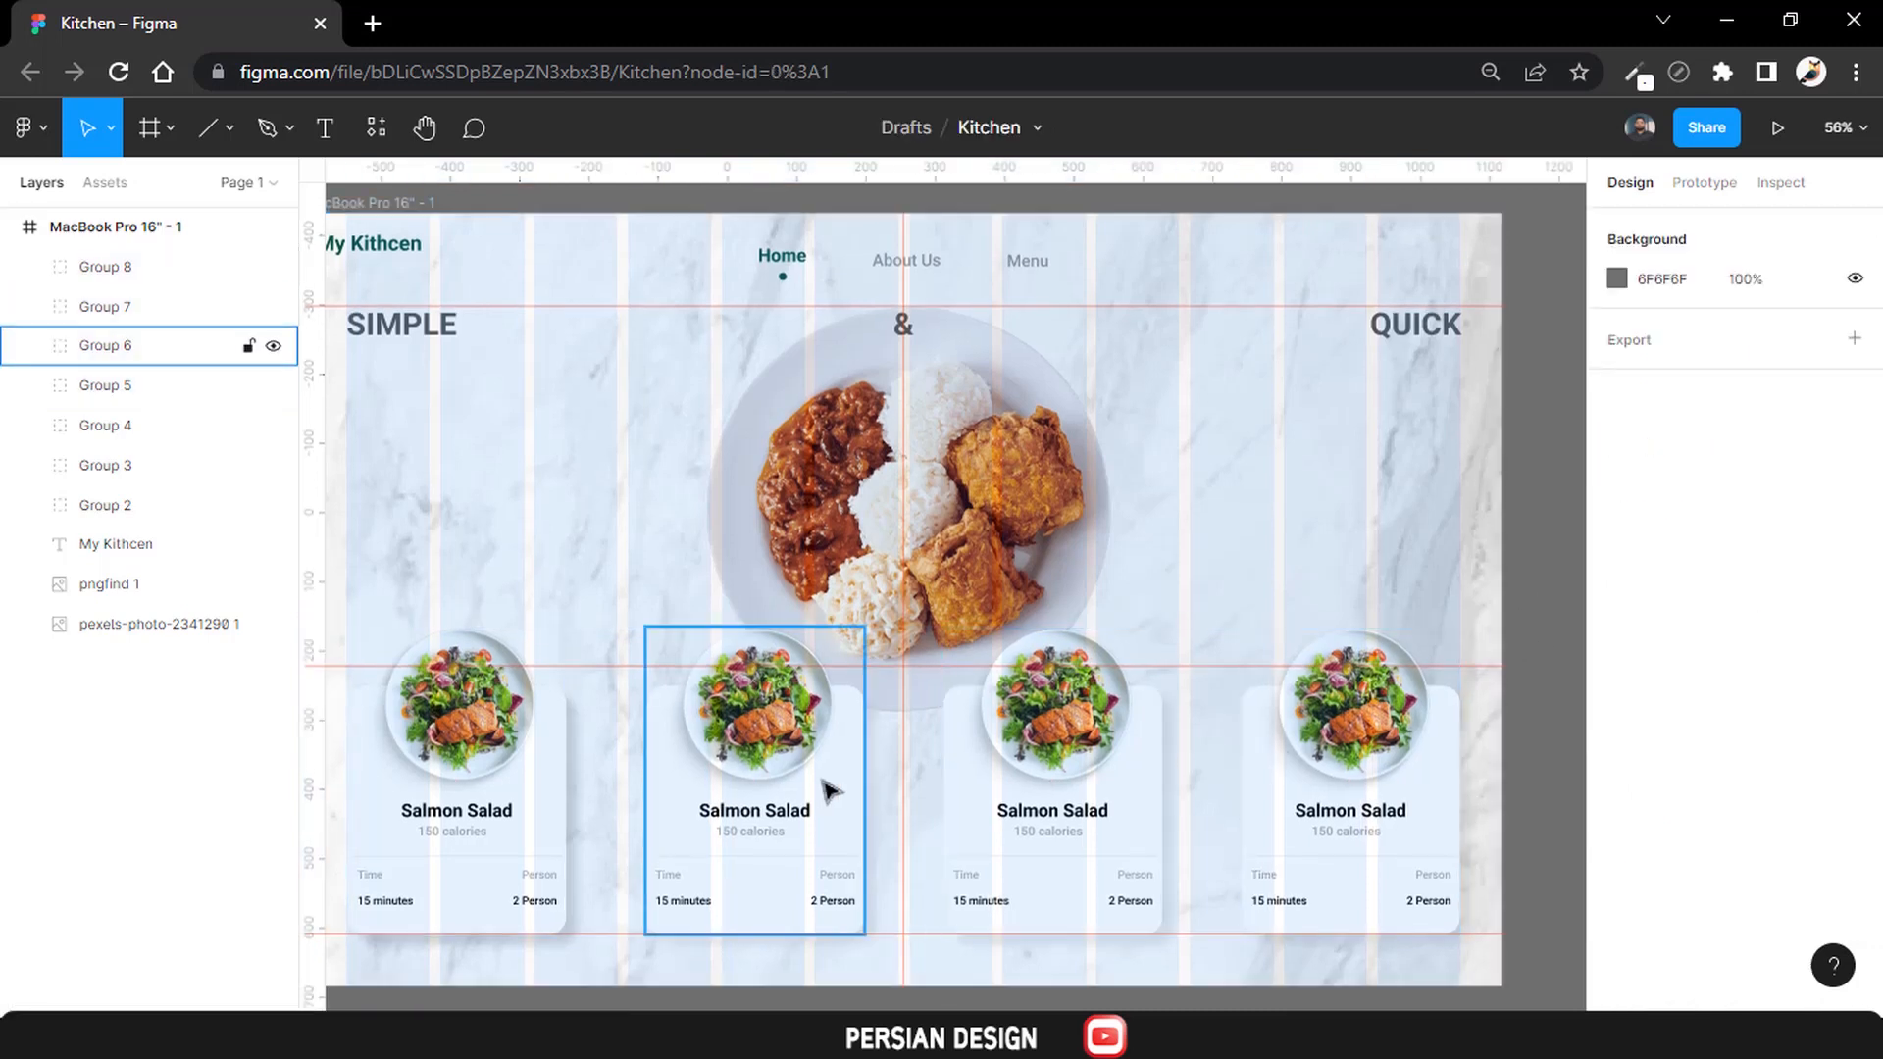
left_click(758, 718)
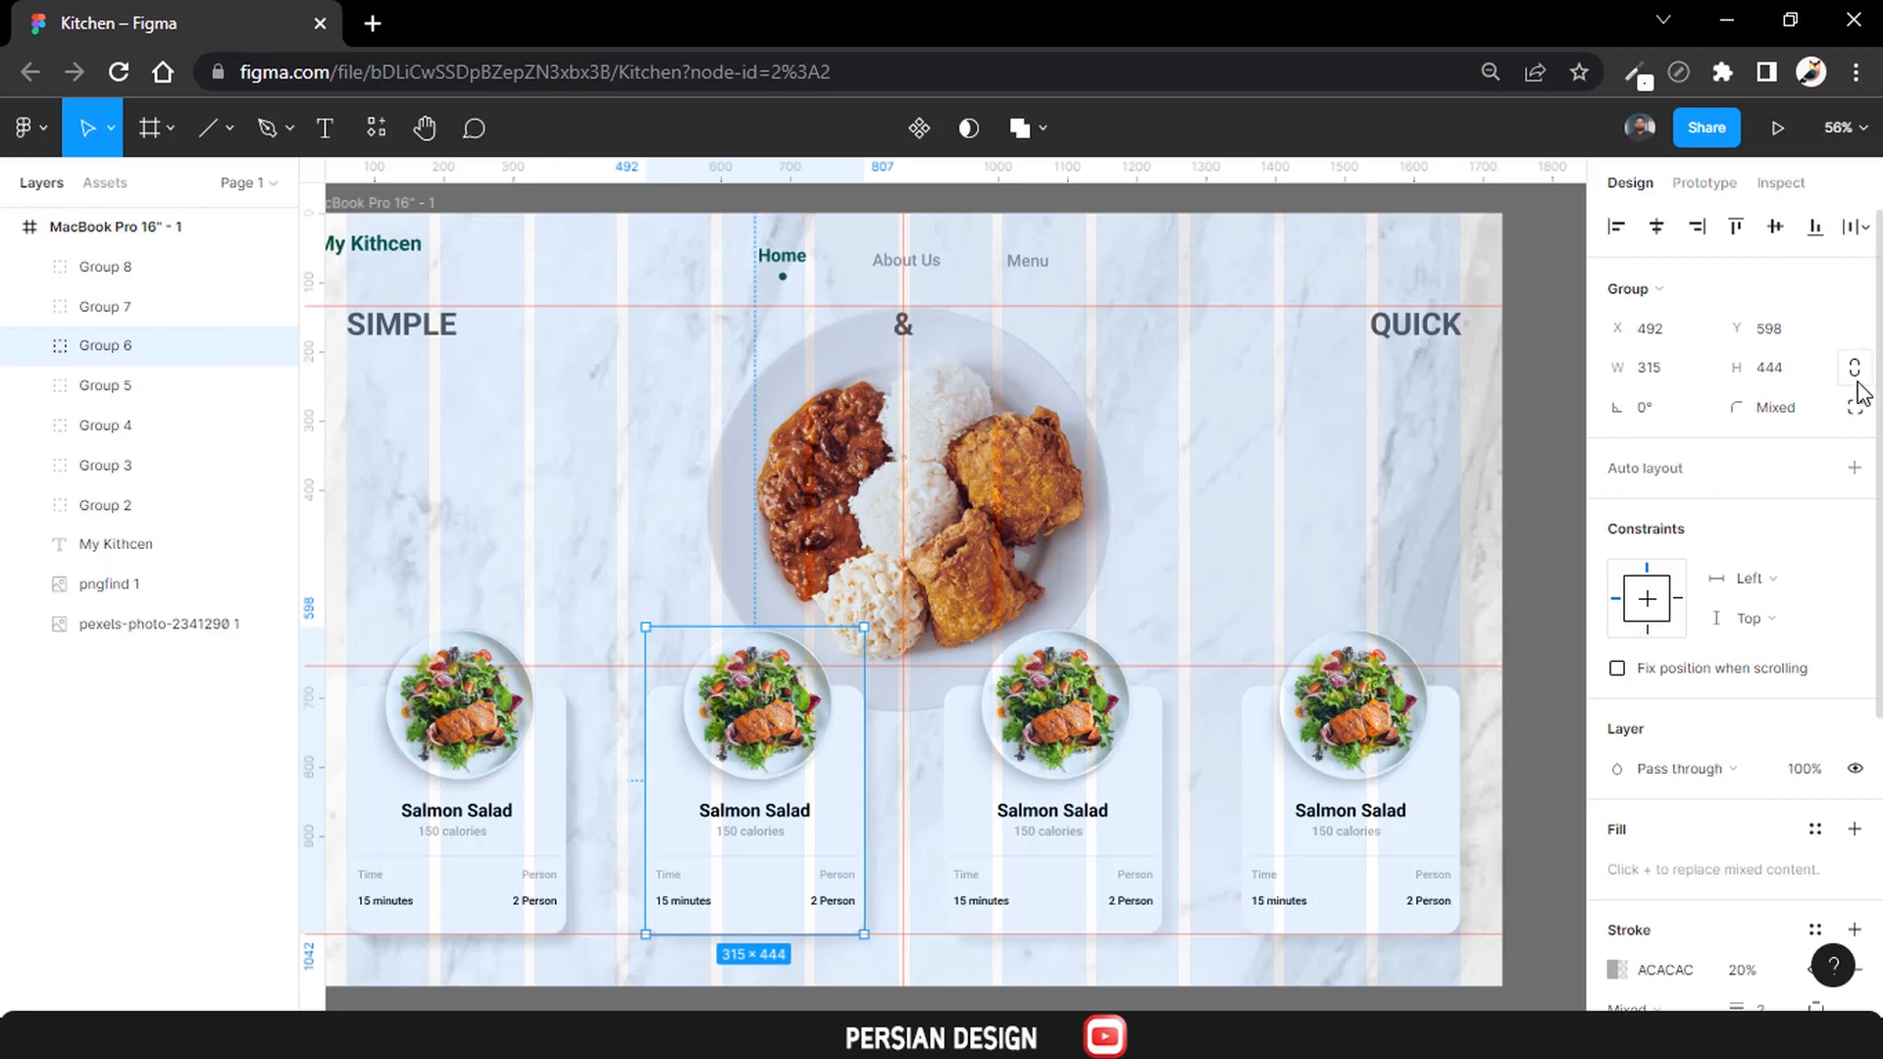
key("Escape")
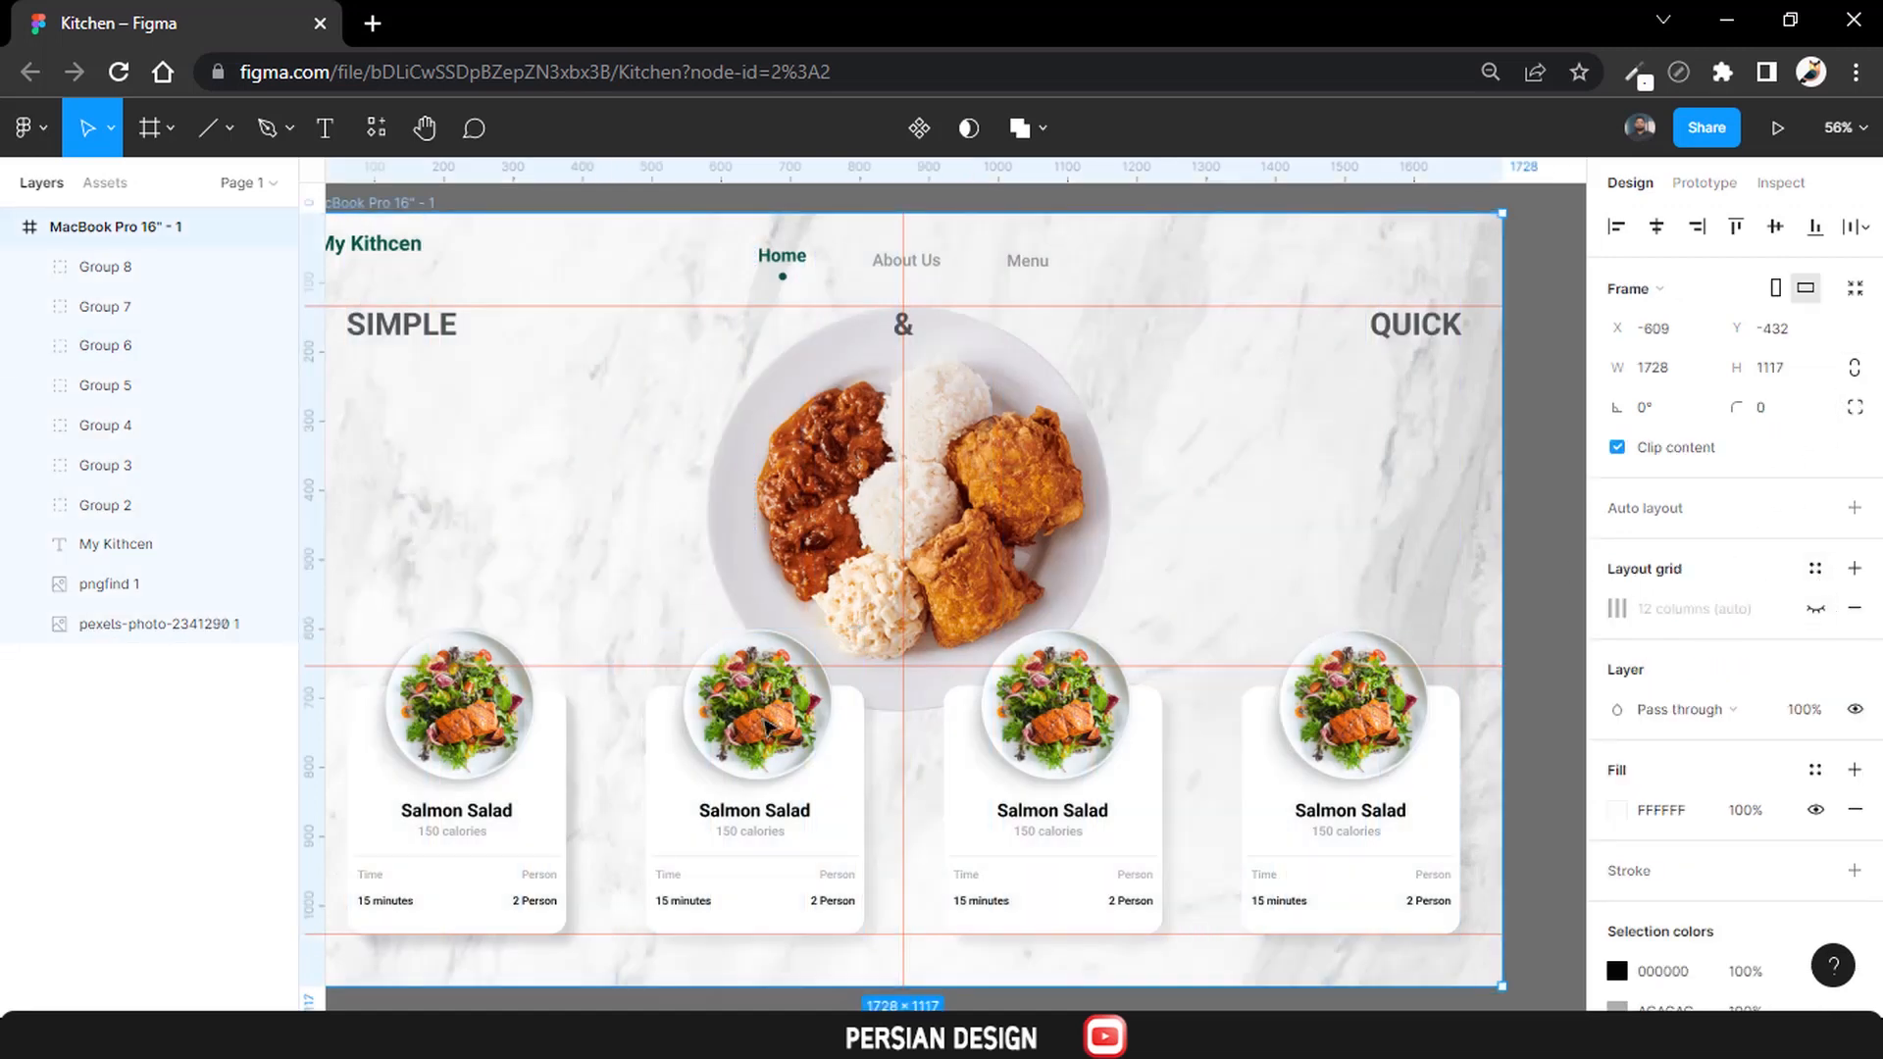
Replace the second card's plate image with the kindpng_694225 picture, scaled to about 226 × 227 over the card's upper edge.
double_click(760, 721)
double_click(768, 726)
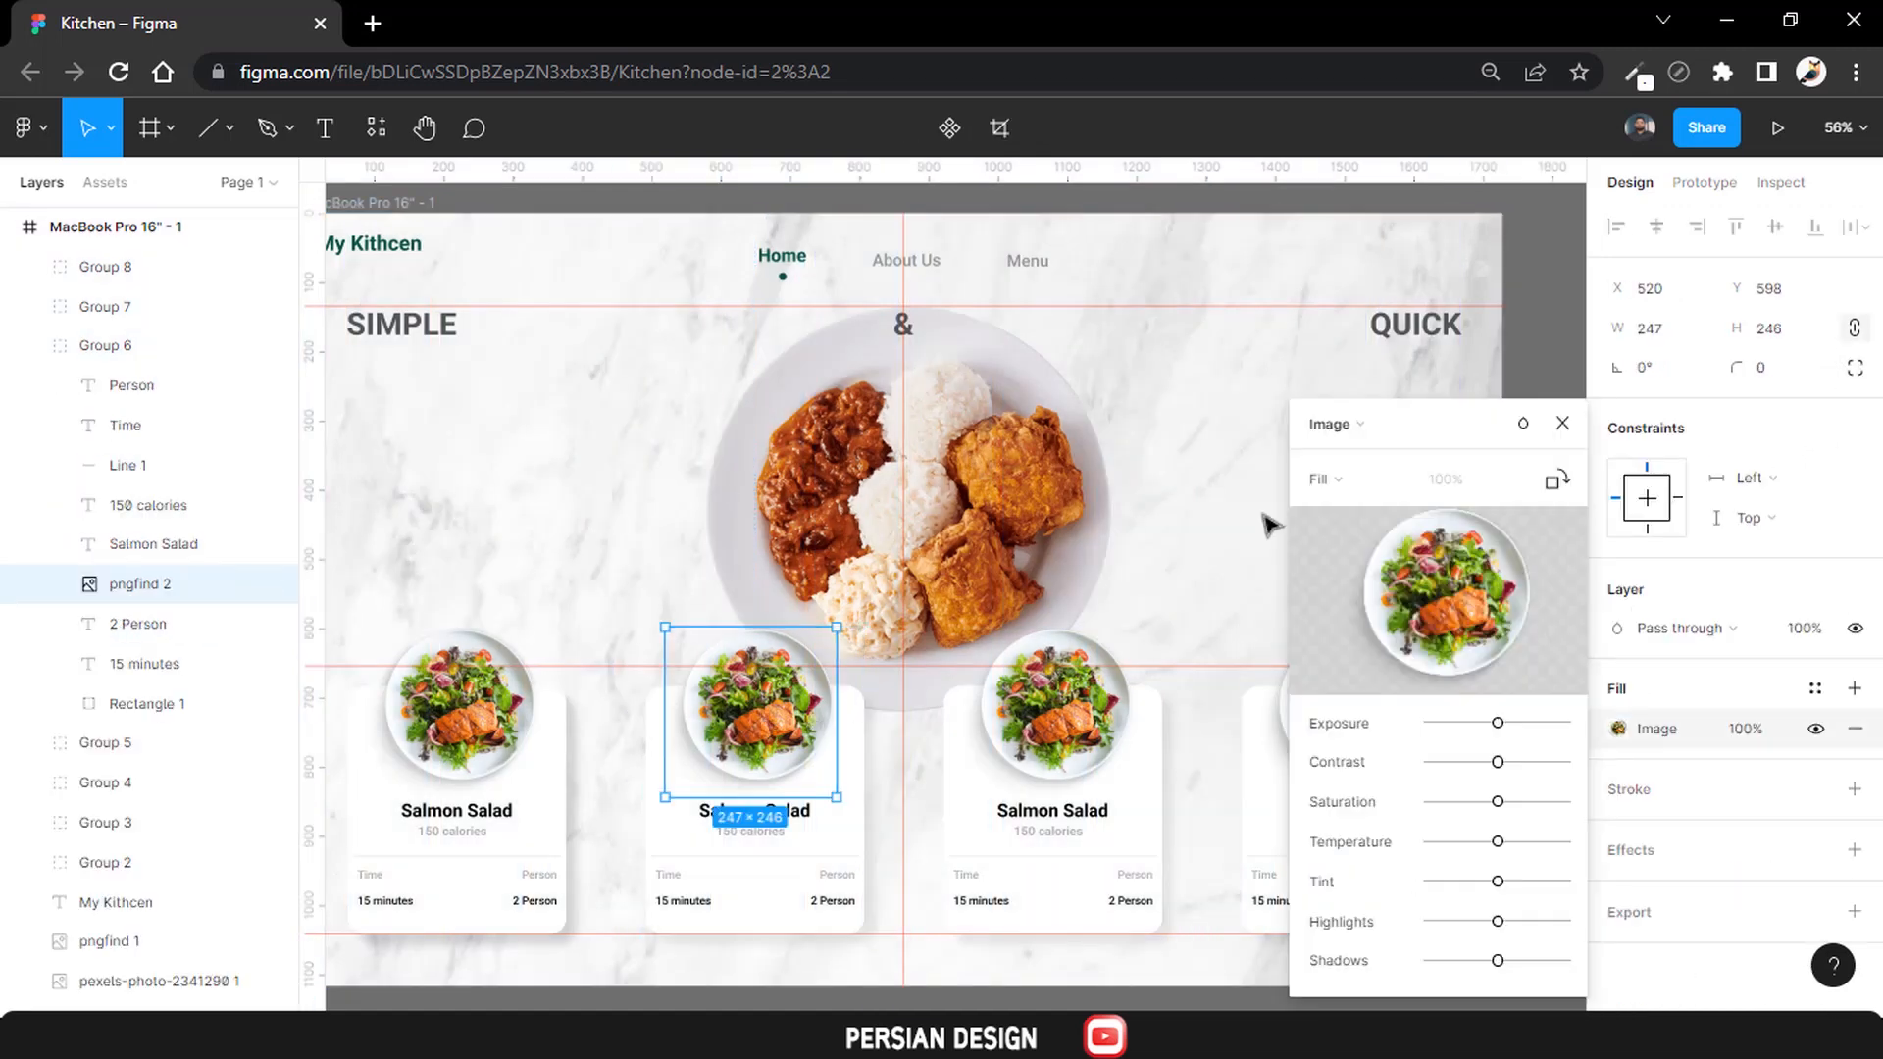
left_click(1562, 423)
key("Delete")
left_click_drag(459, 584, 816, 548)
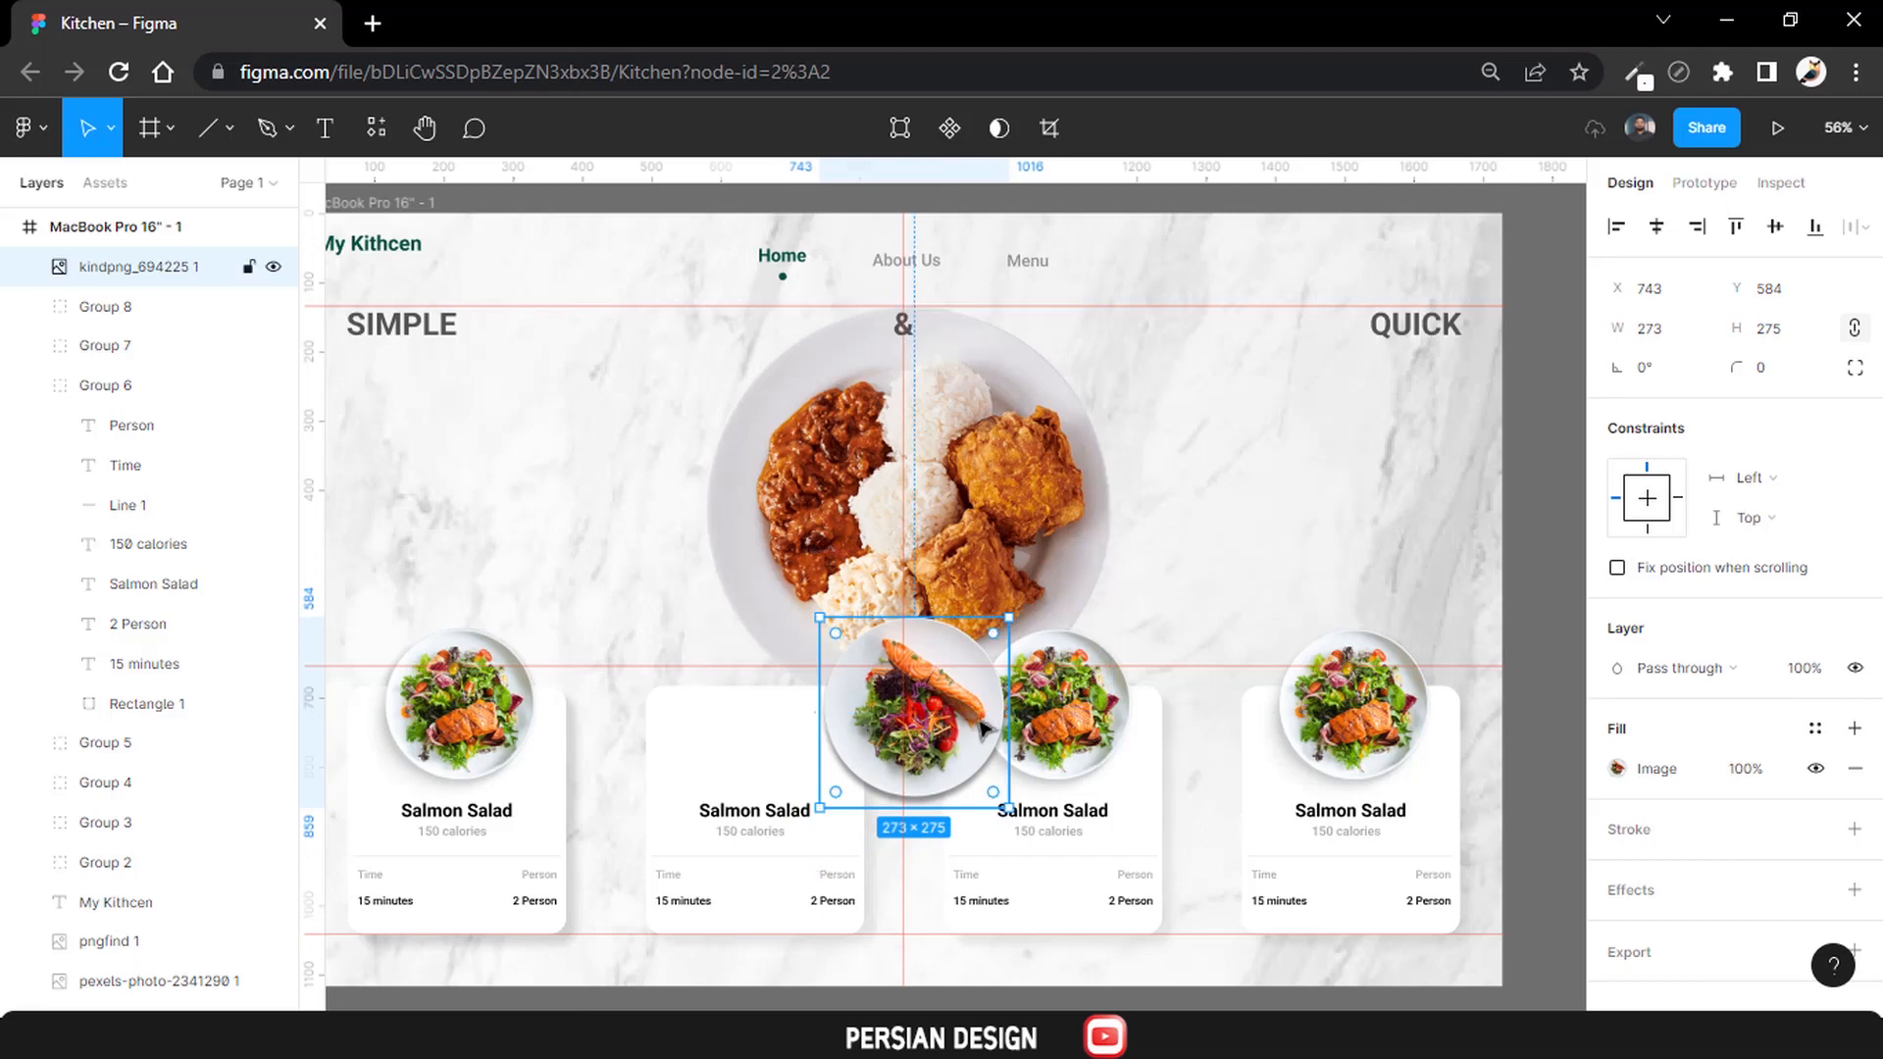
left_click_drag(956, 725, 783, 711)
left_click_drag(650, 672, 681, 665)
Compare the second card's plate image with the first card's plate and resize it to about 218 × 219.
left_click(516, 704)
double_click(499, 700)
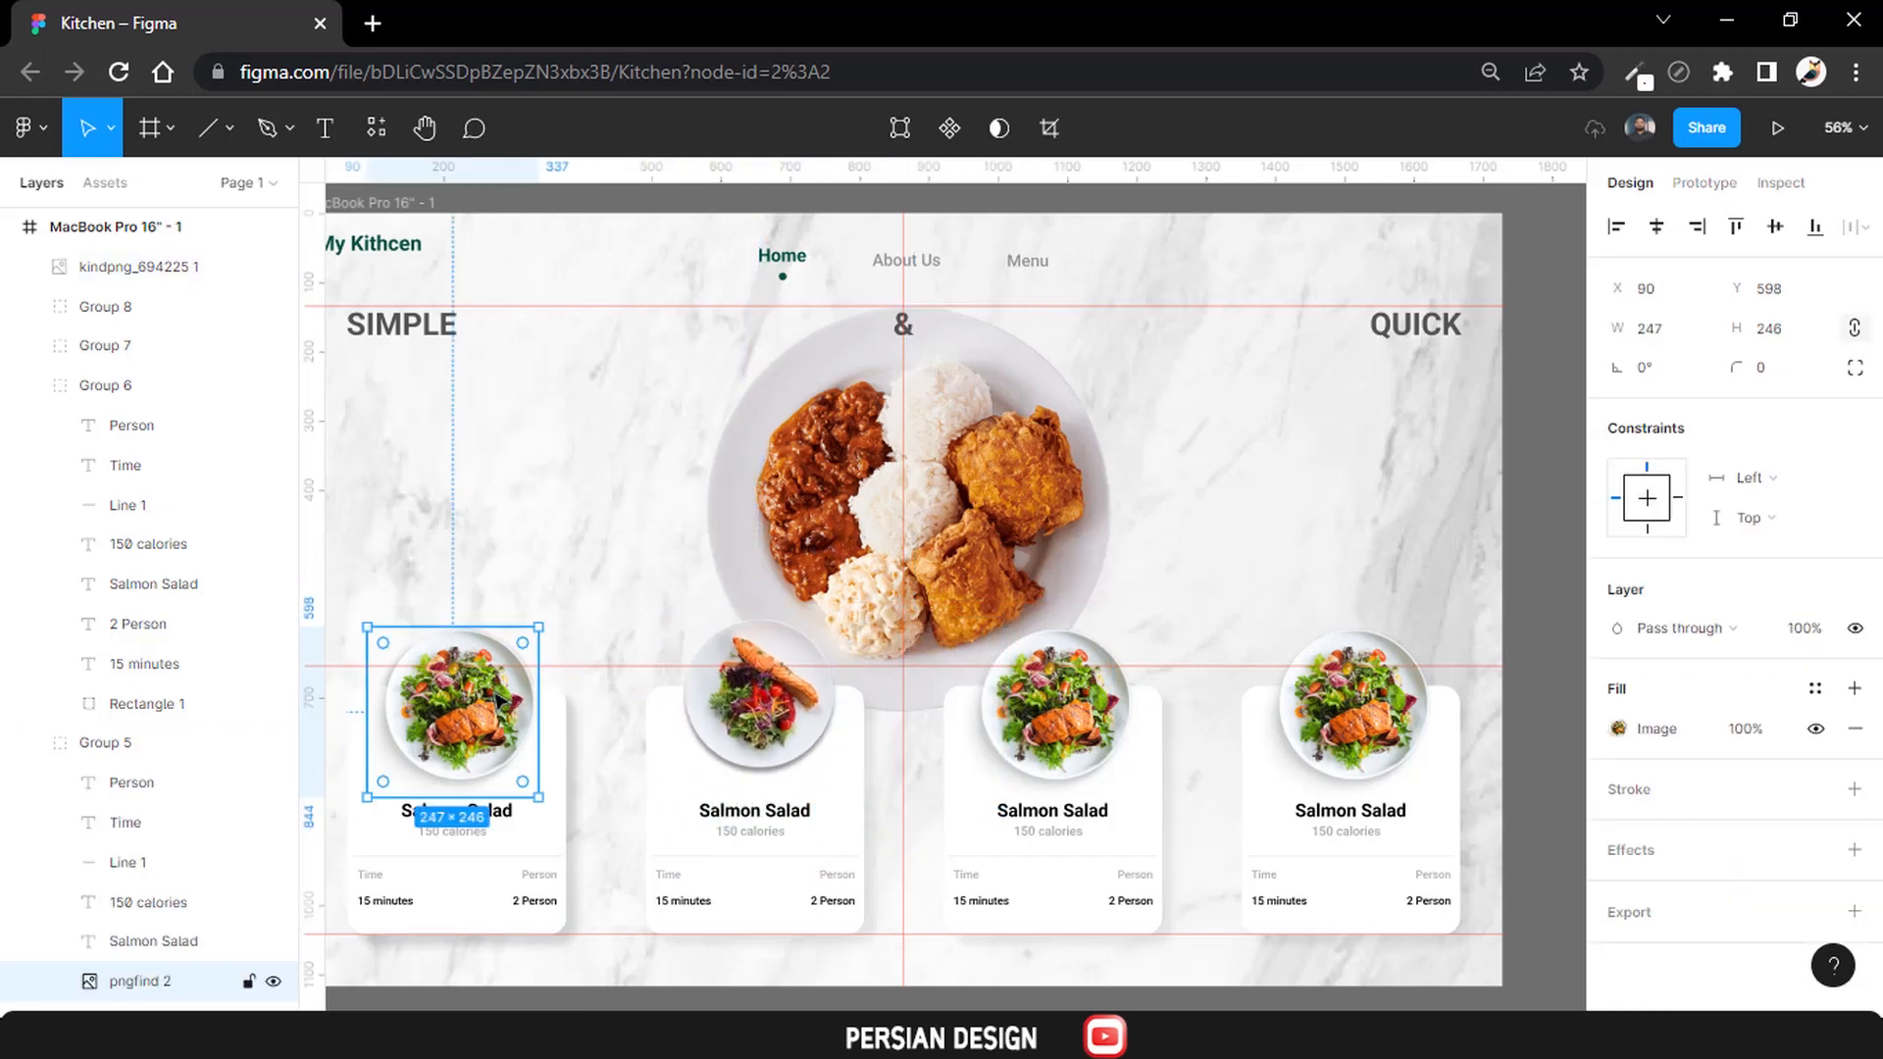
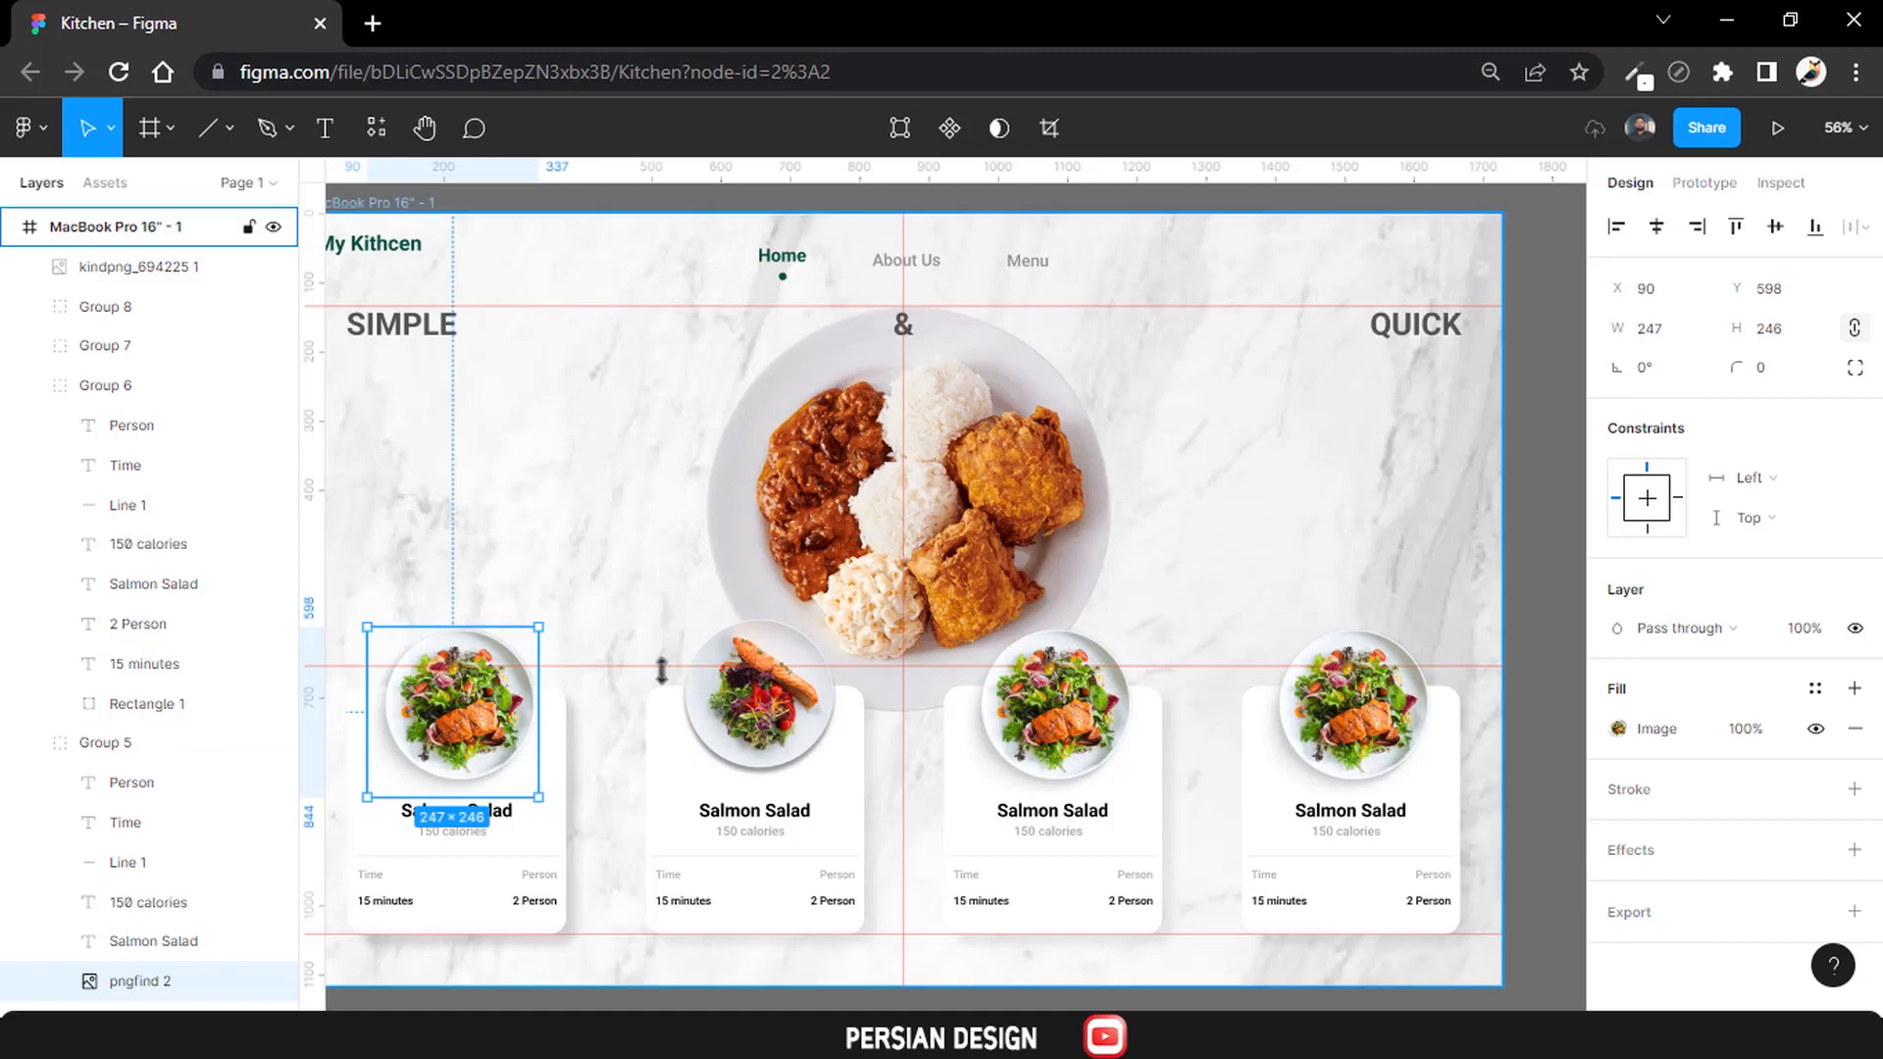
left_click(755, 701)
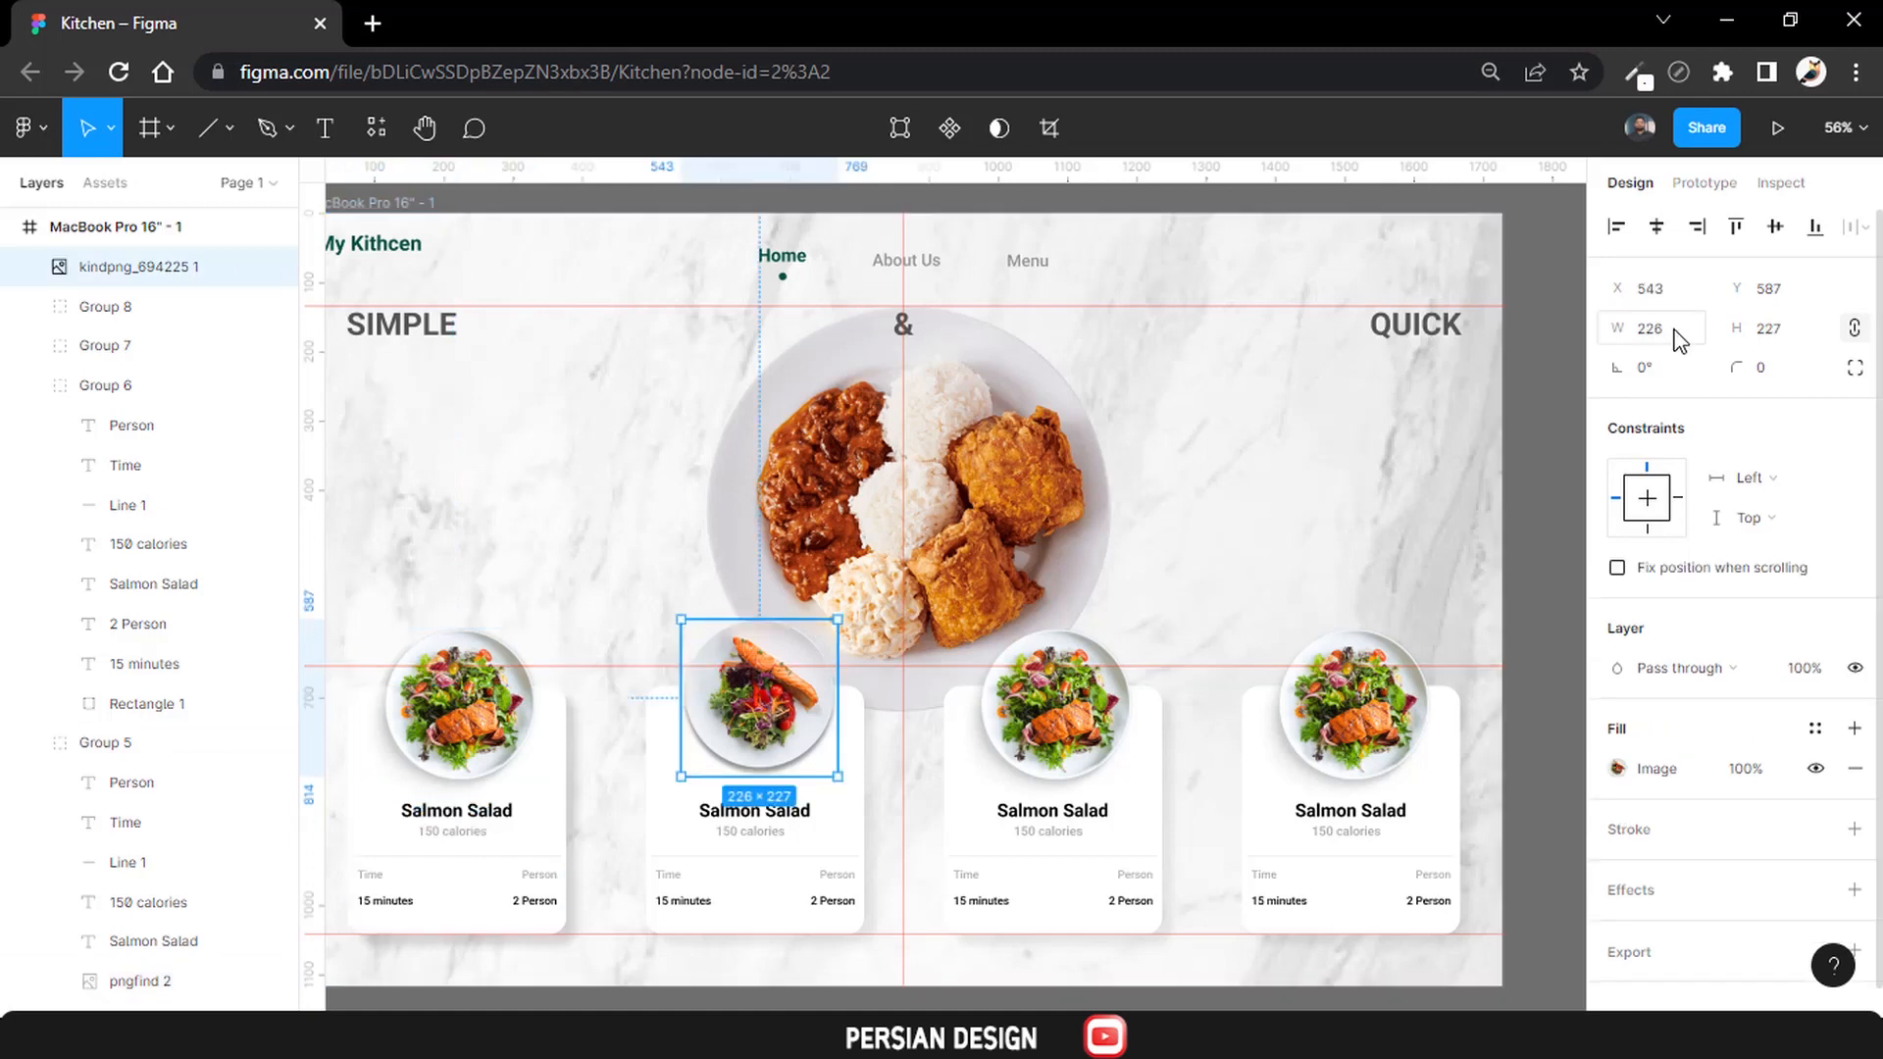
mouse_move(686, 692)
left_mouse_down()
mouse_move(657, 685)
mouse_move(680, 685)
left_mouse_up()
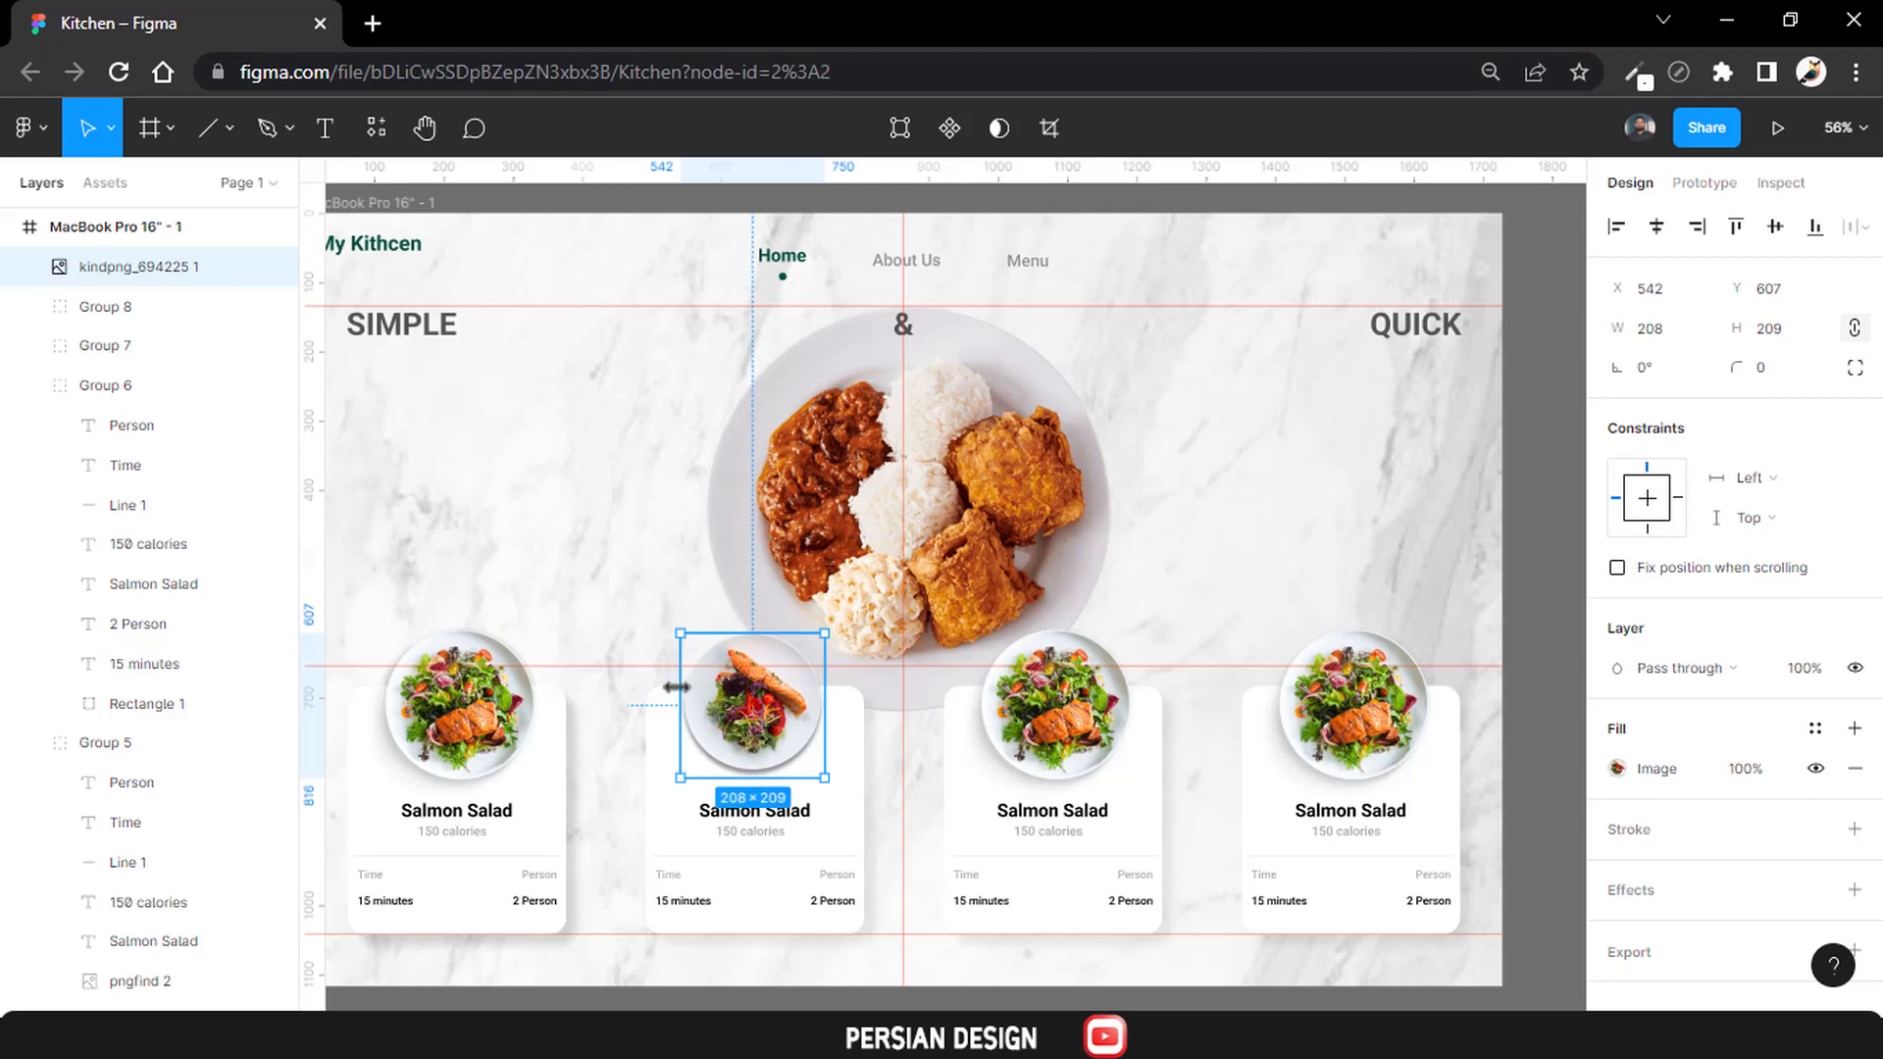
left_click_drag(674, 688, 670, 686)
Align the second card's plate vertically with the centre of the first card's plate and enlarge it to about 232 × 233.
left_click(509, 711, "shift")
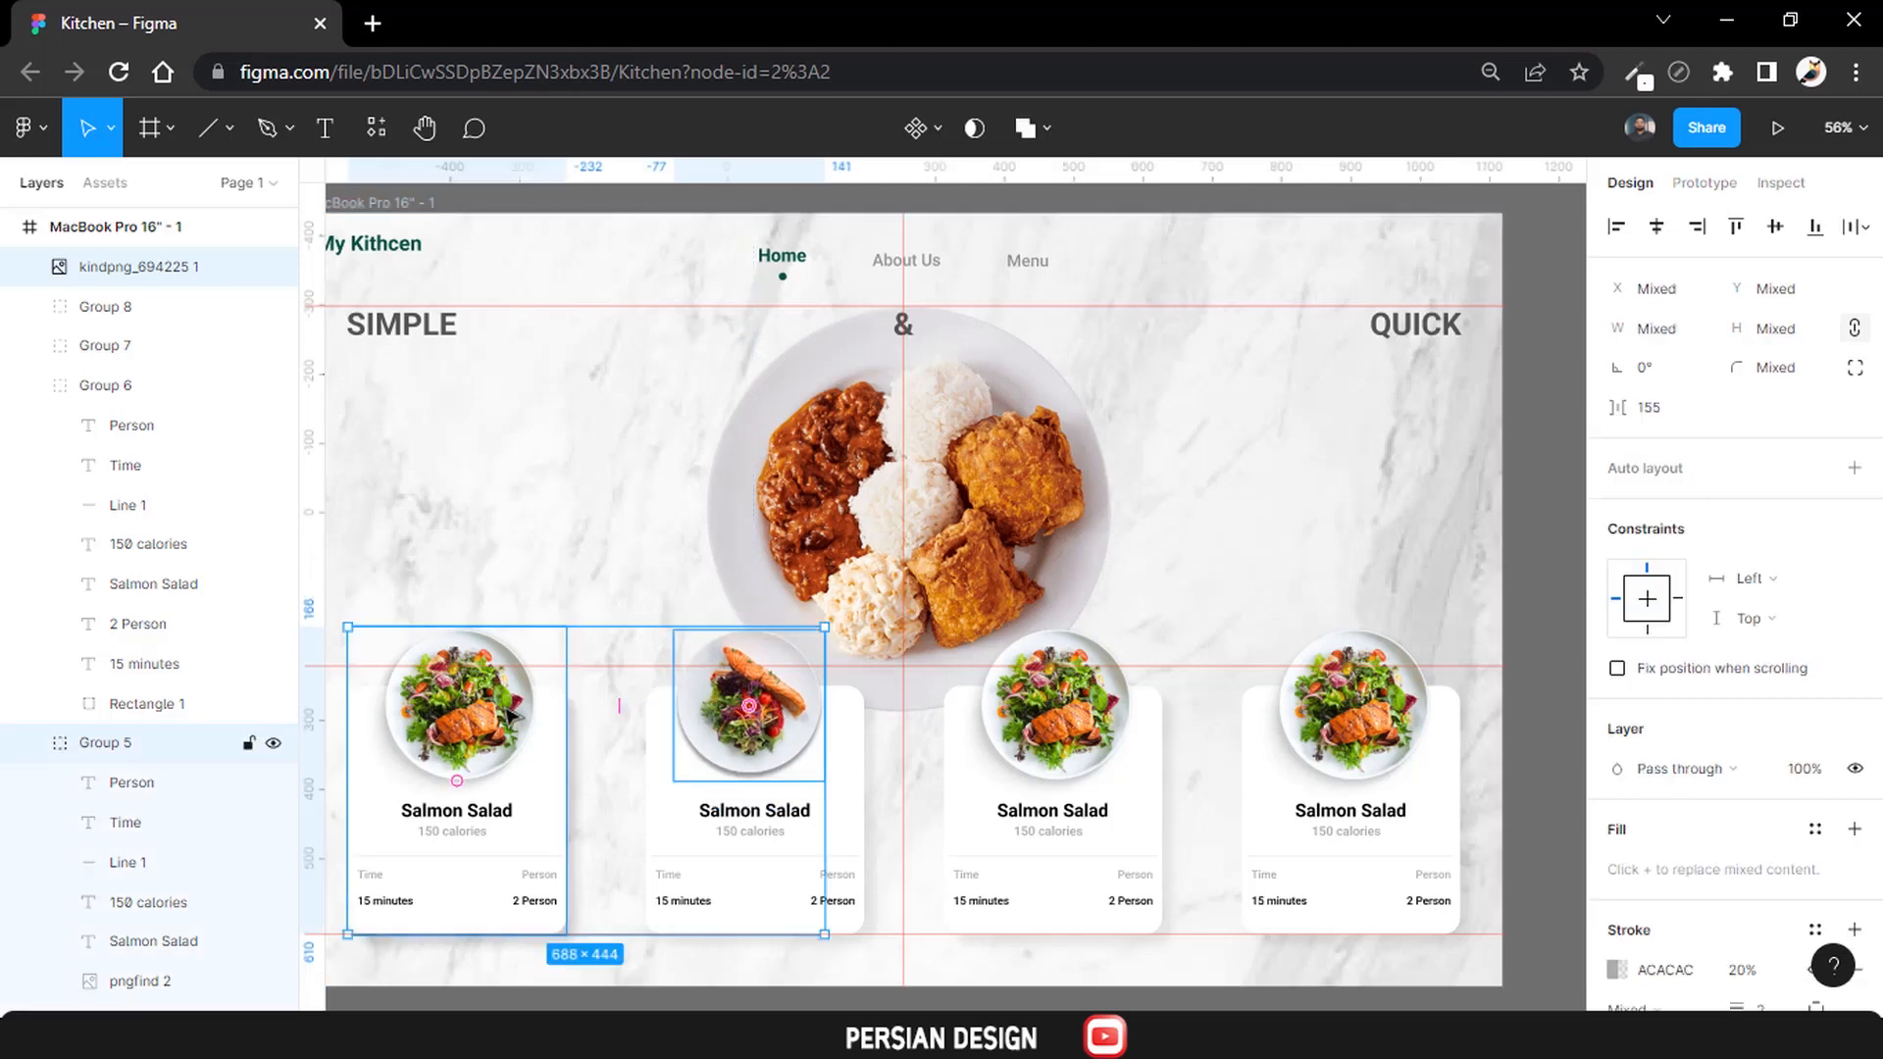
double_click(510, 700)
left_click(706, 700, "shift")
left_click(706, 700, "shift")
left_click(706, 700, "shift")
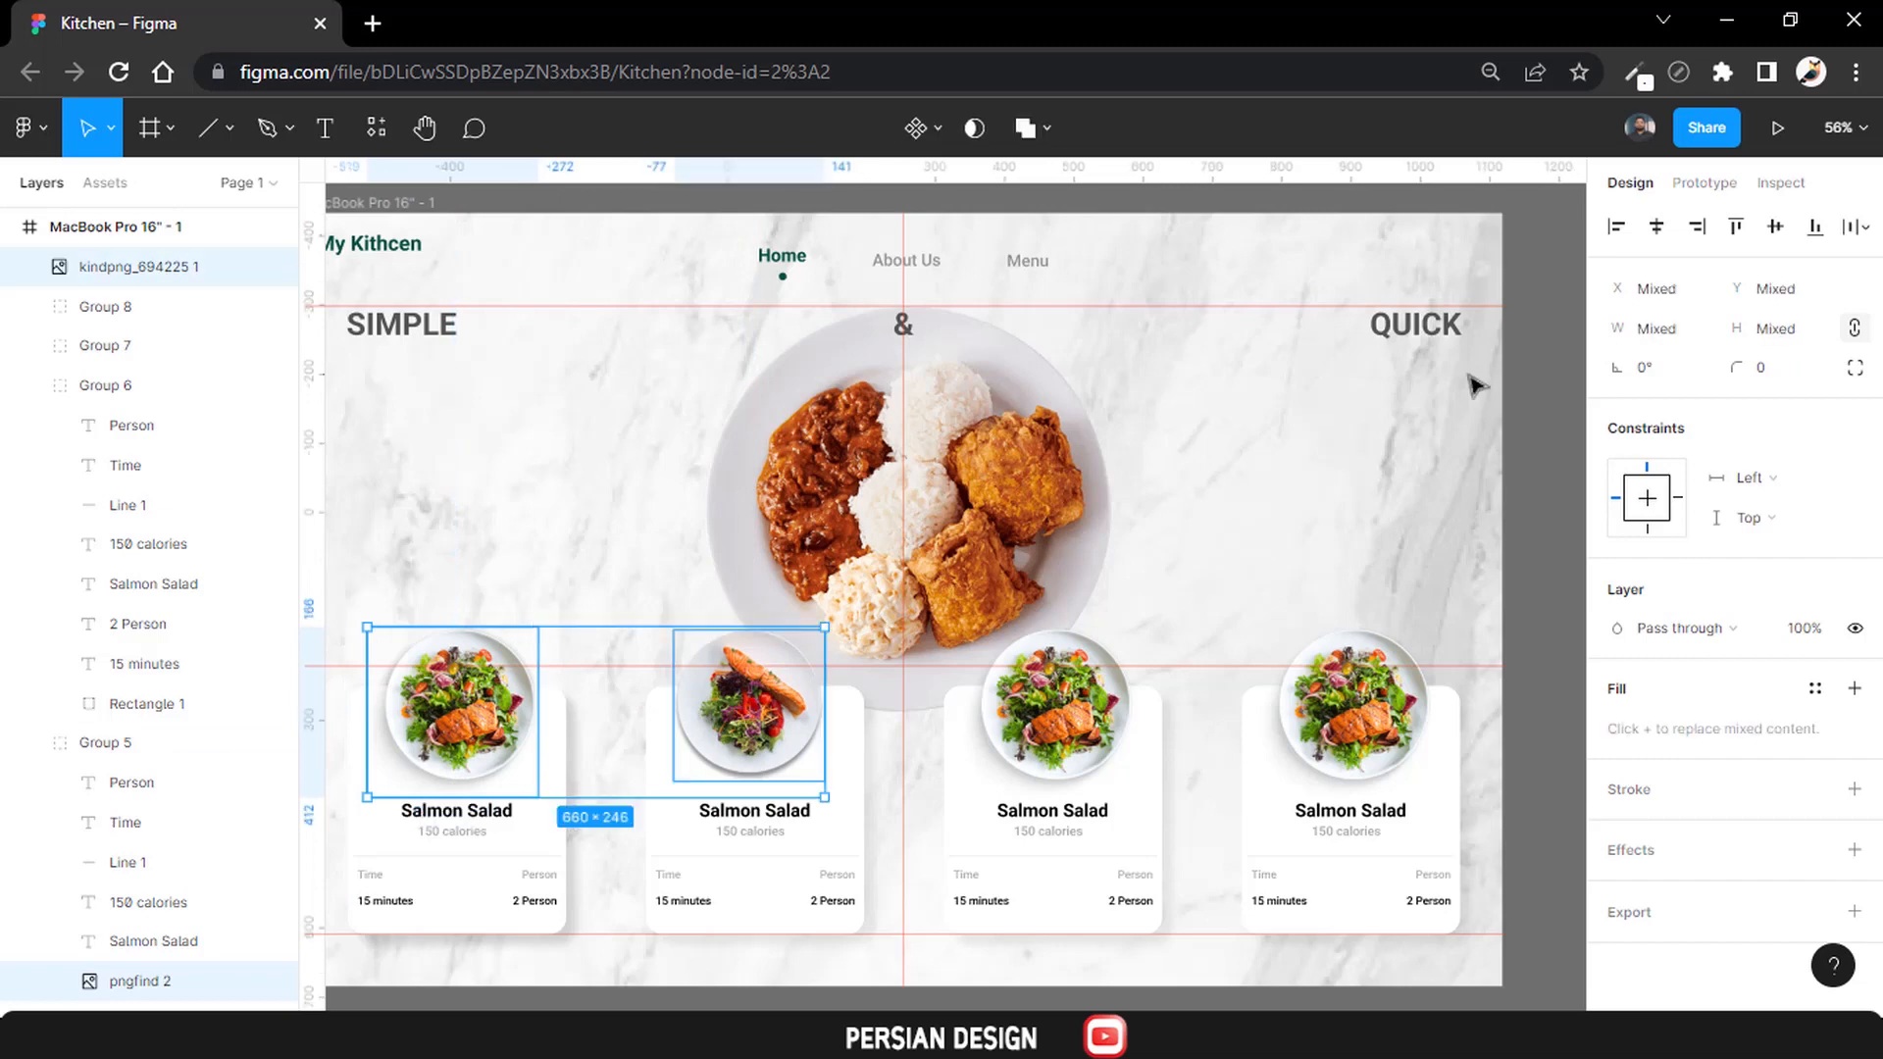
left_click(1779, 231)
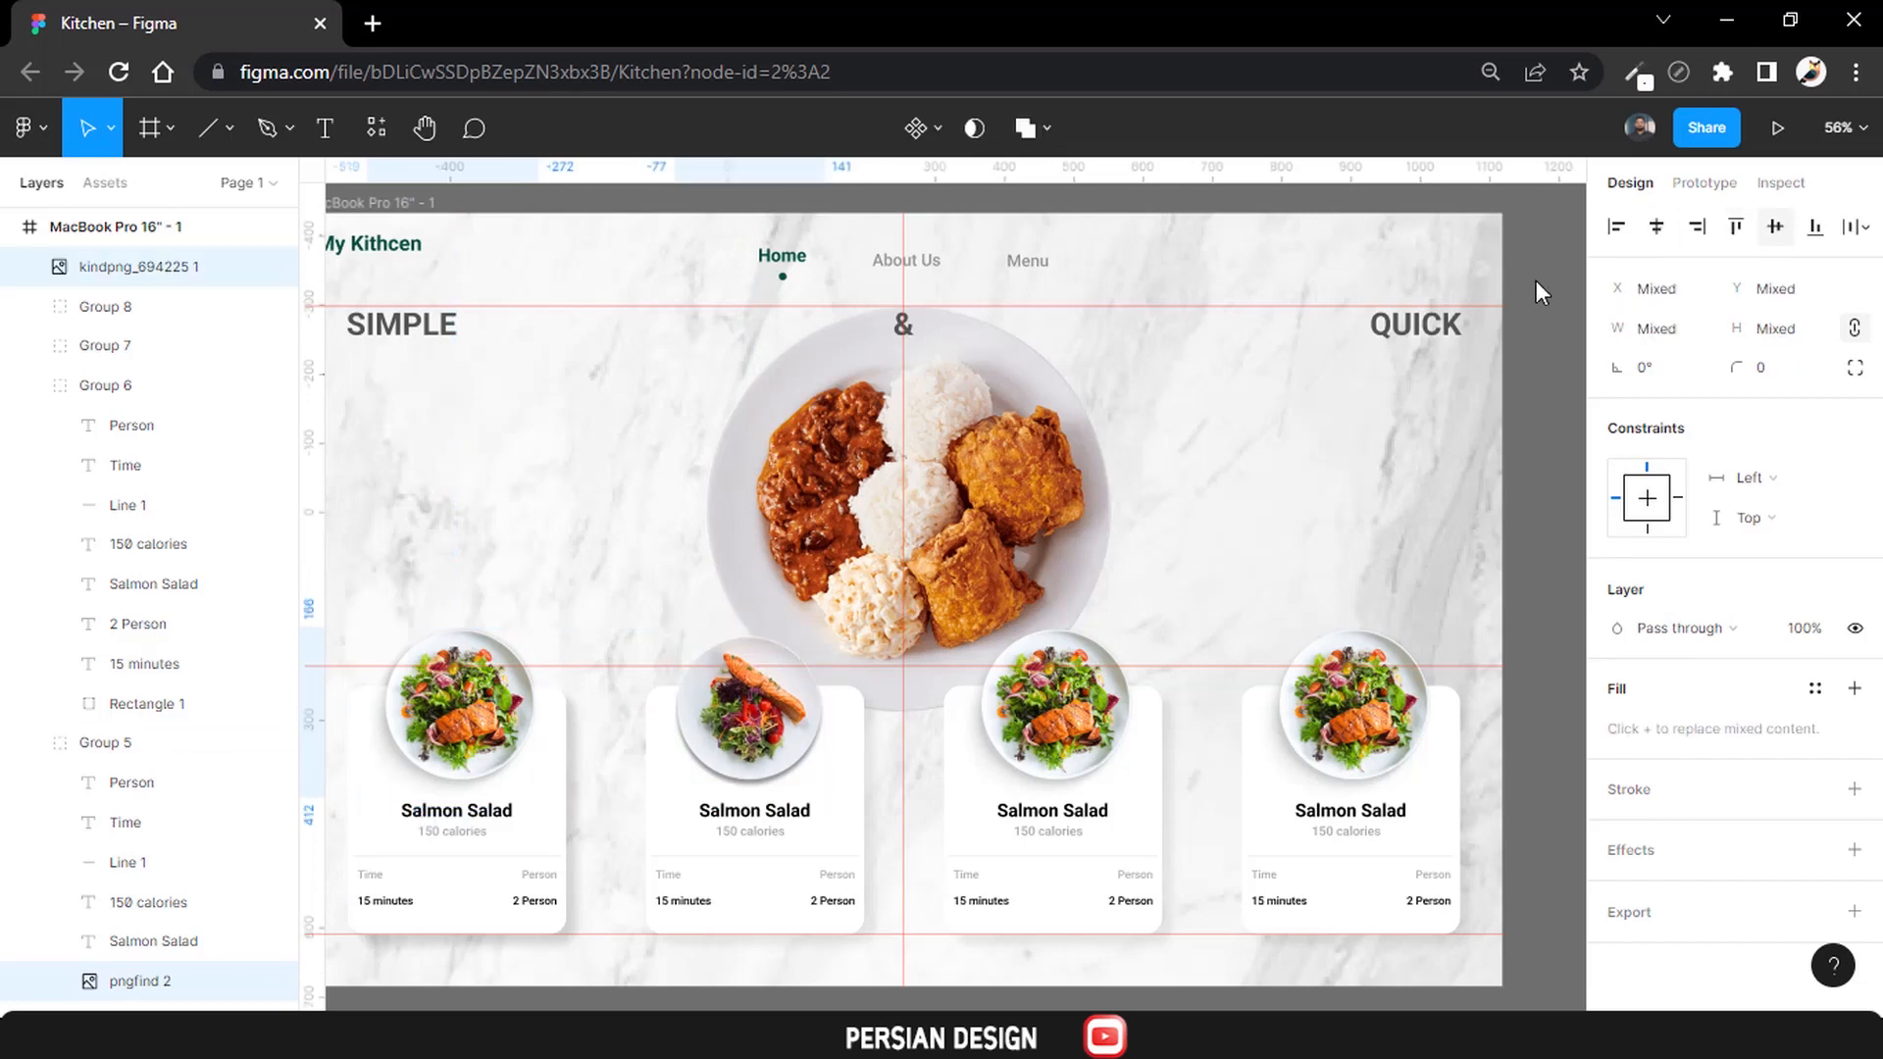
left_click(763, 724)
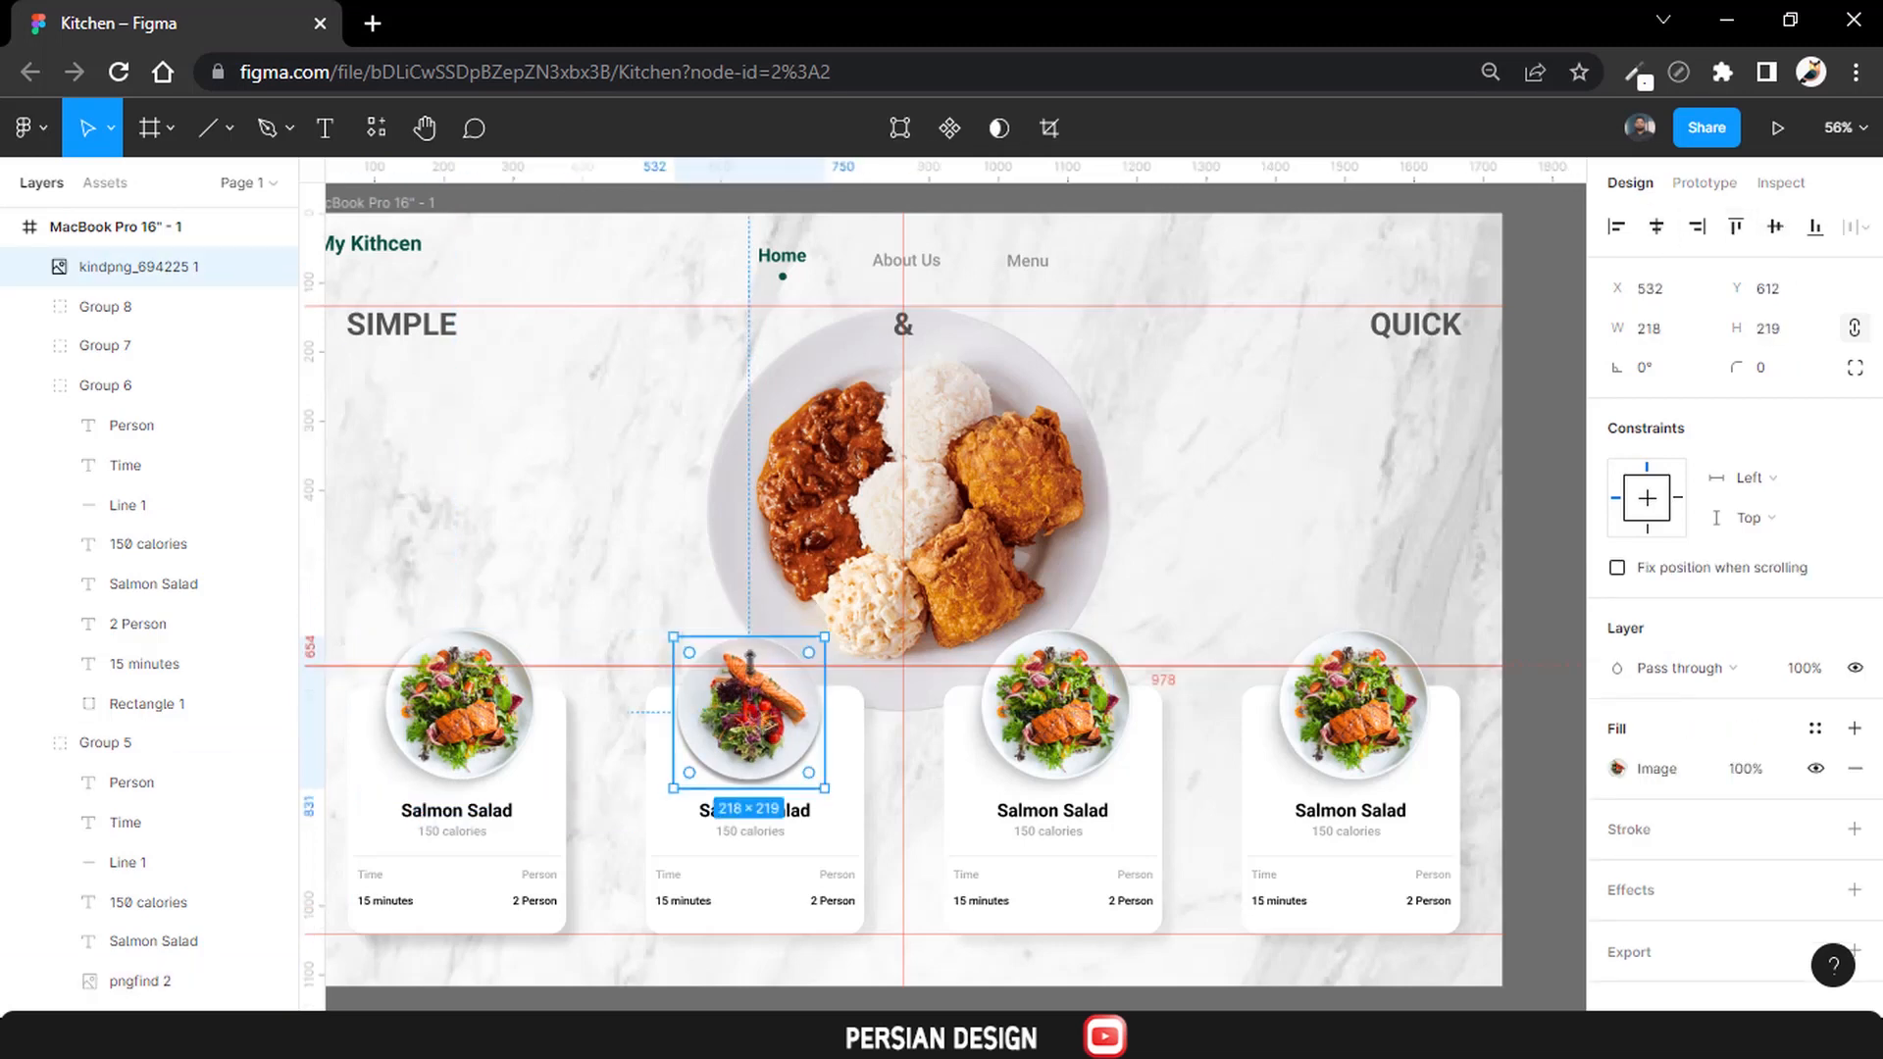
left_click_drag(750, 632, 750, 621)
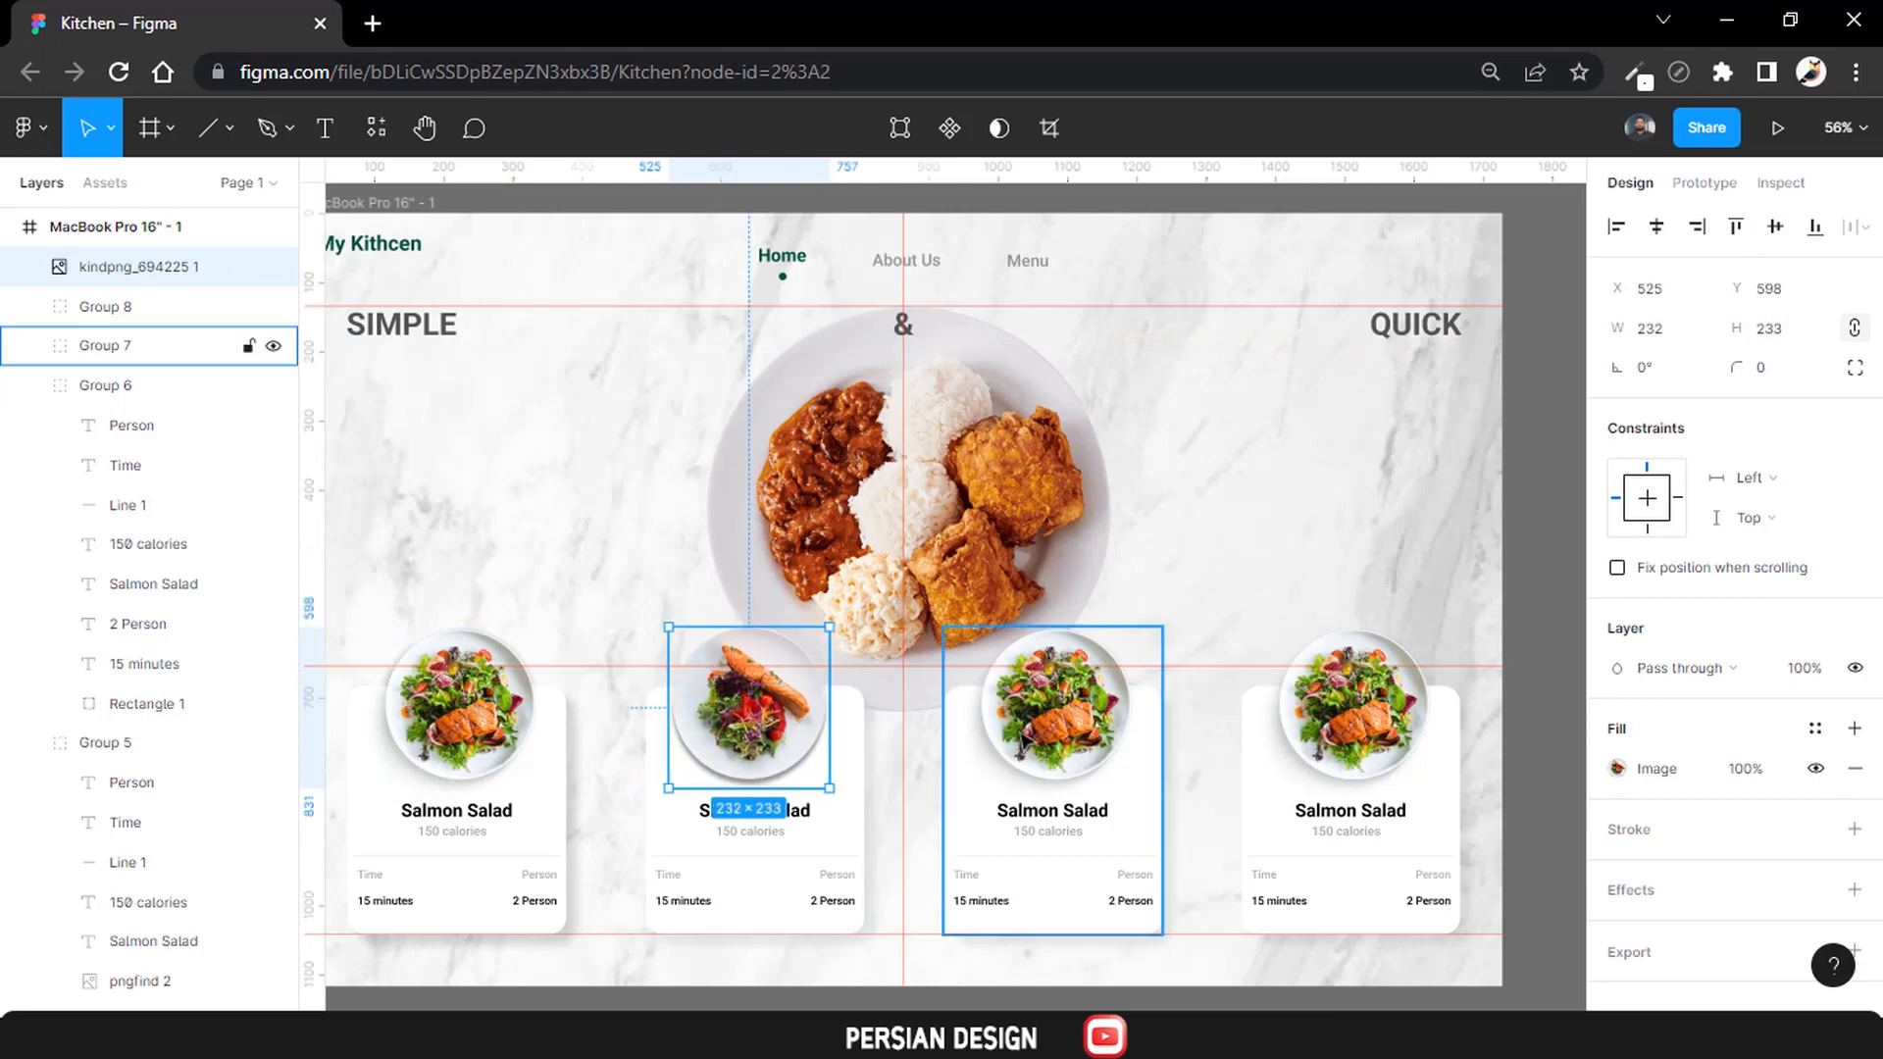
Replace the third card's plate image with the kindpng_2422753 picture, scaled to about 241 × 241 and centred across the card.
double_click(1065, 708)
key("Delete")
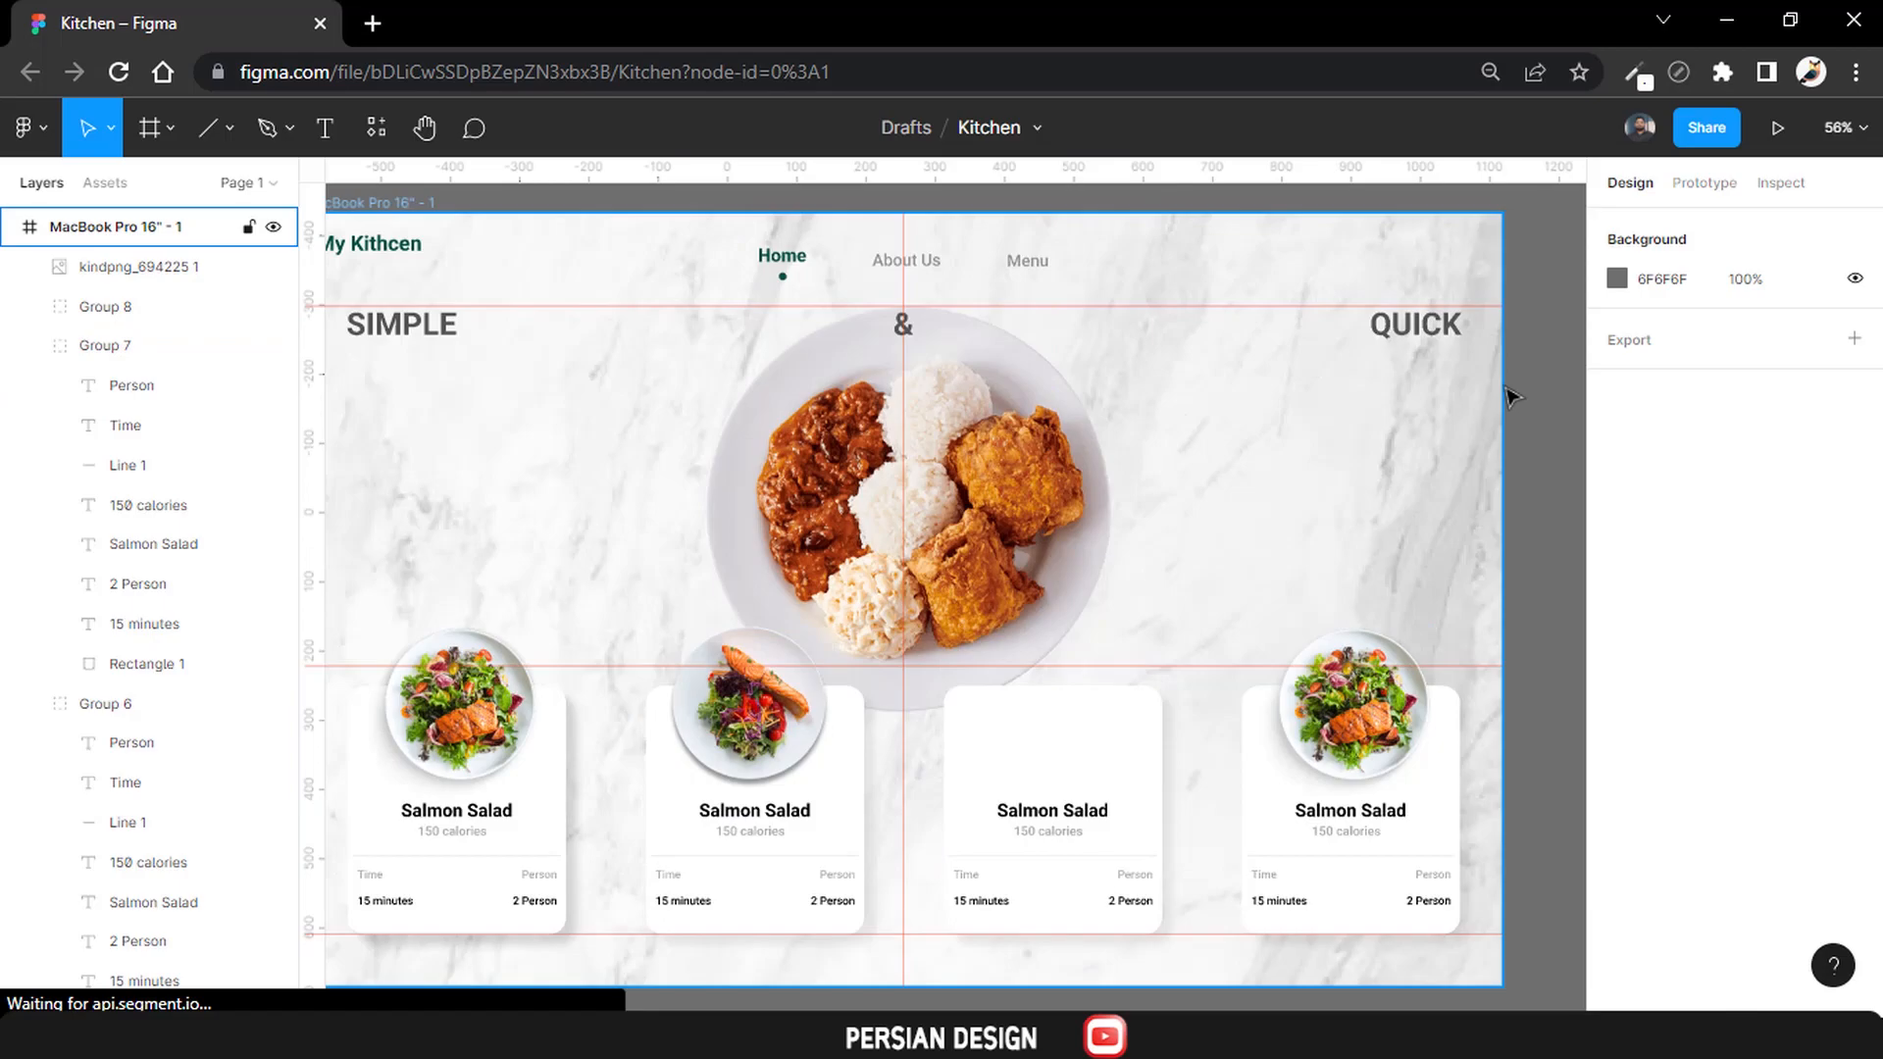
left_click(1726, 19)
left_click_drag(1716, 714, 1039, 688)
key("alt+Tab")
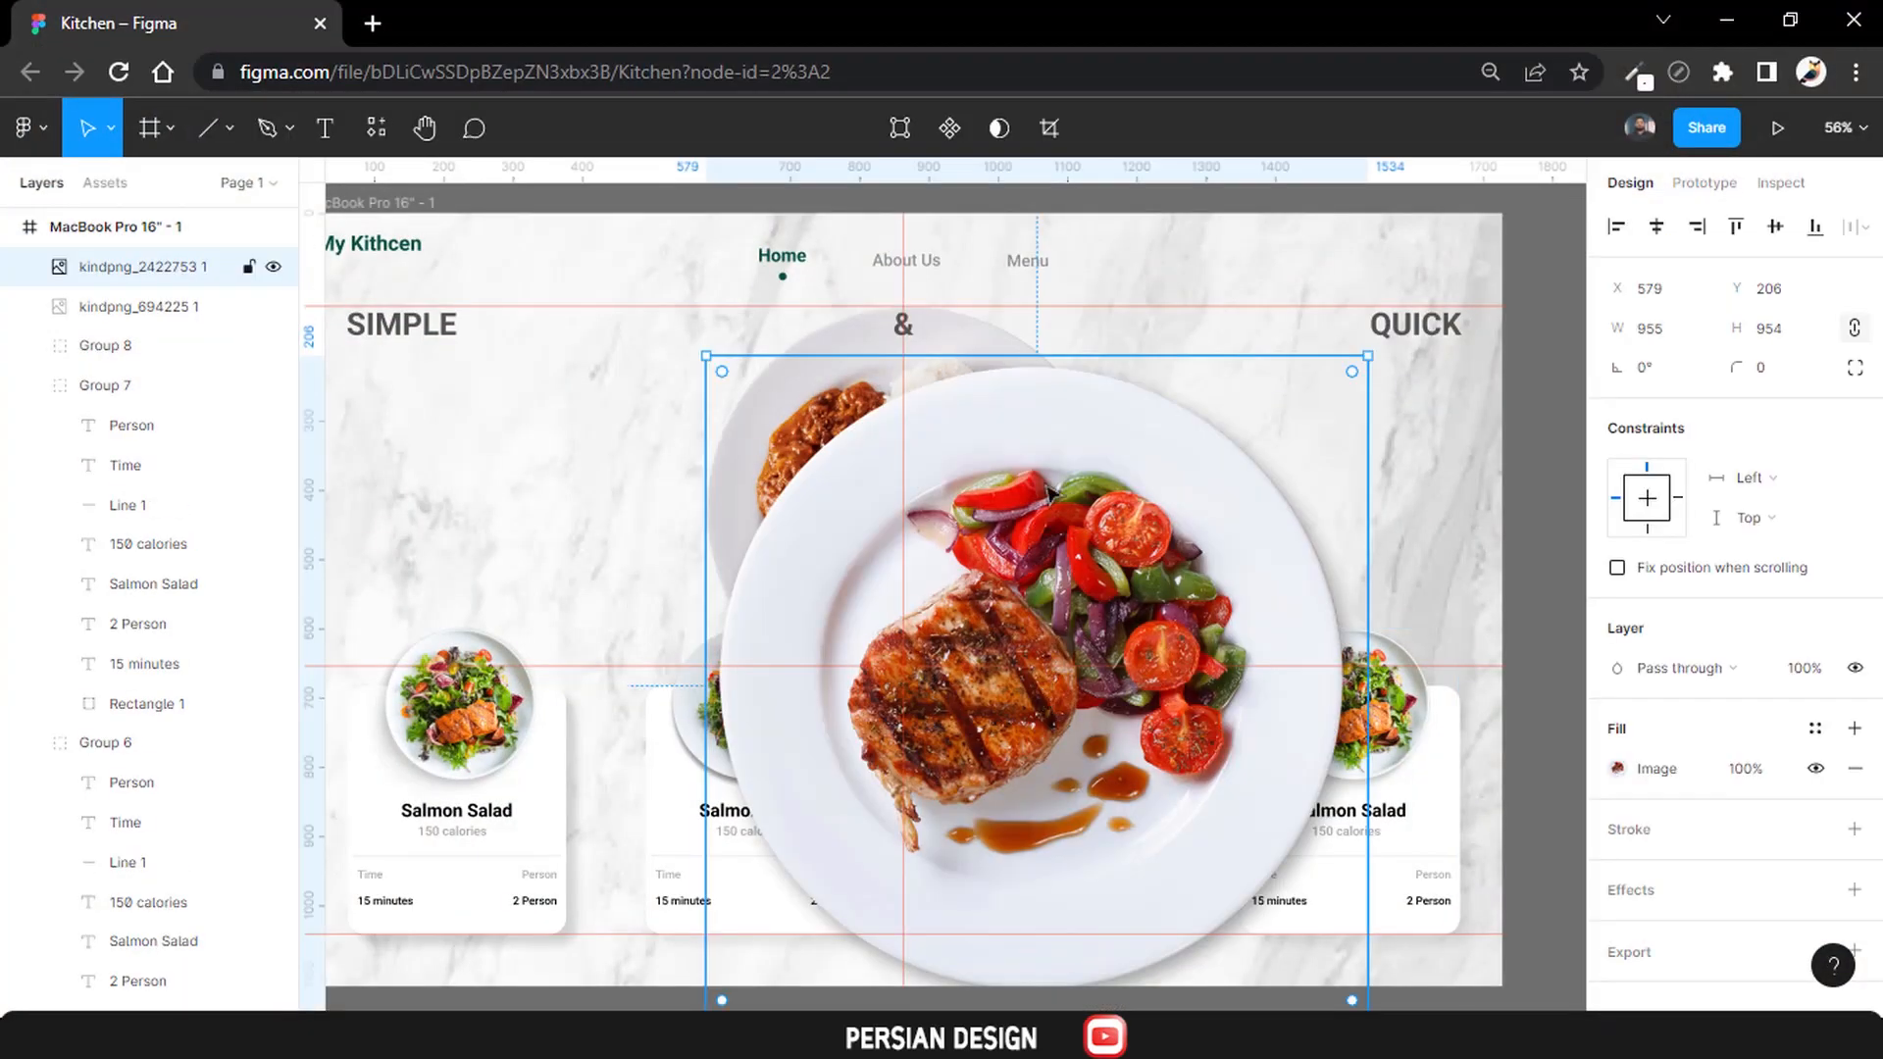
left_click_drag(1037, 358, 1047, 614)
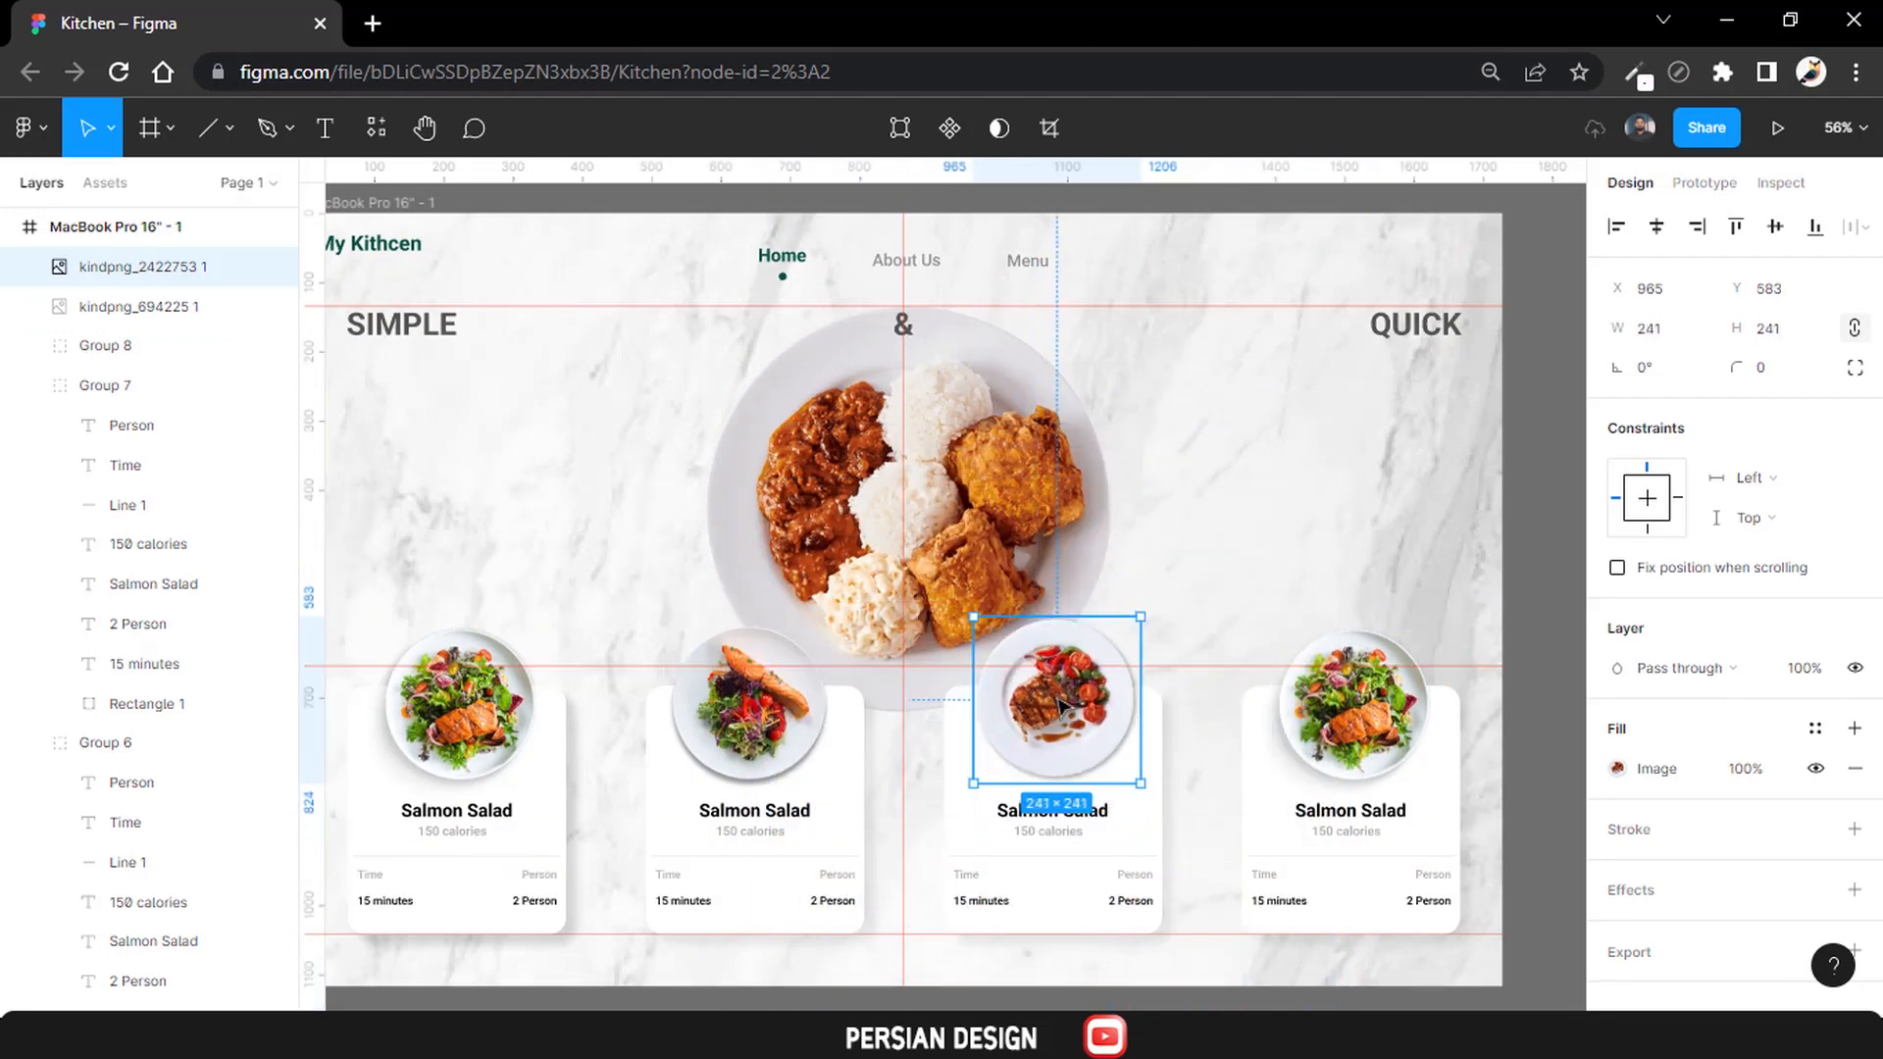
left_click_drag(1060, 699, 1057, 704)
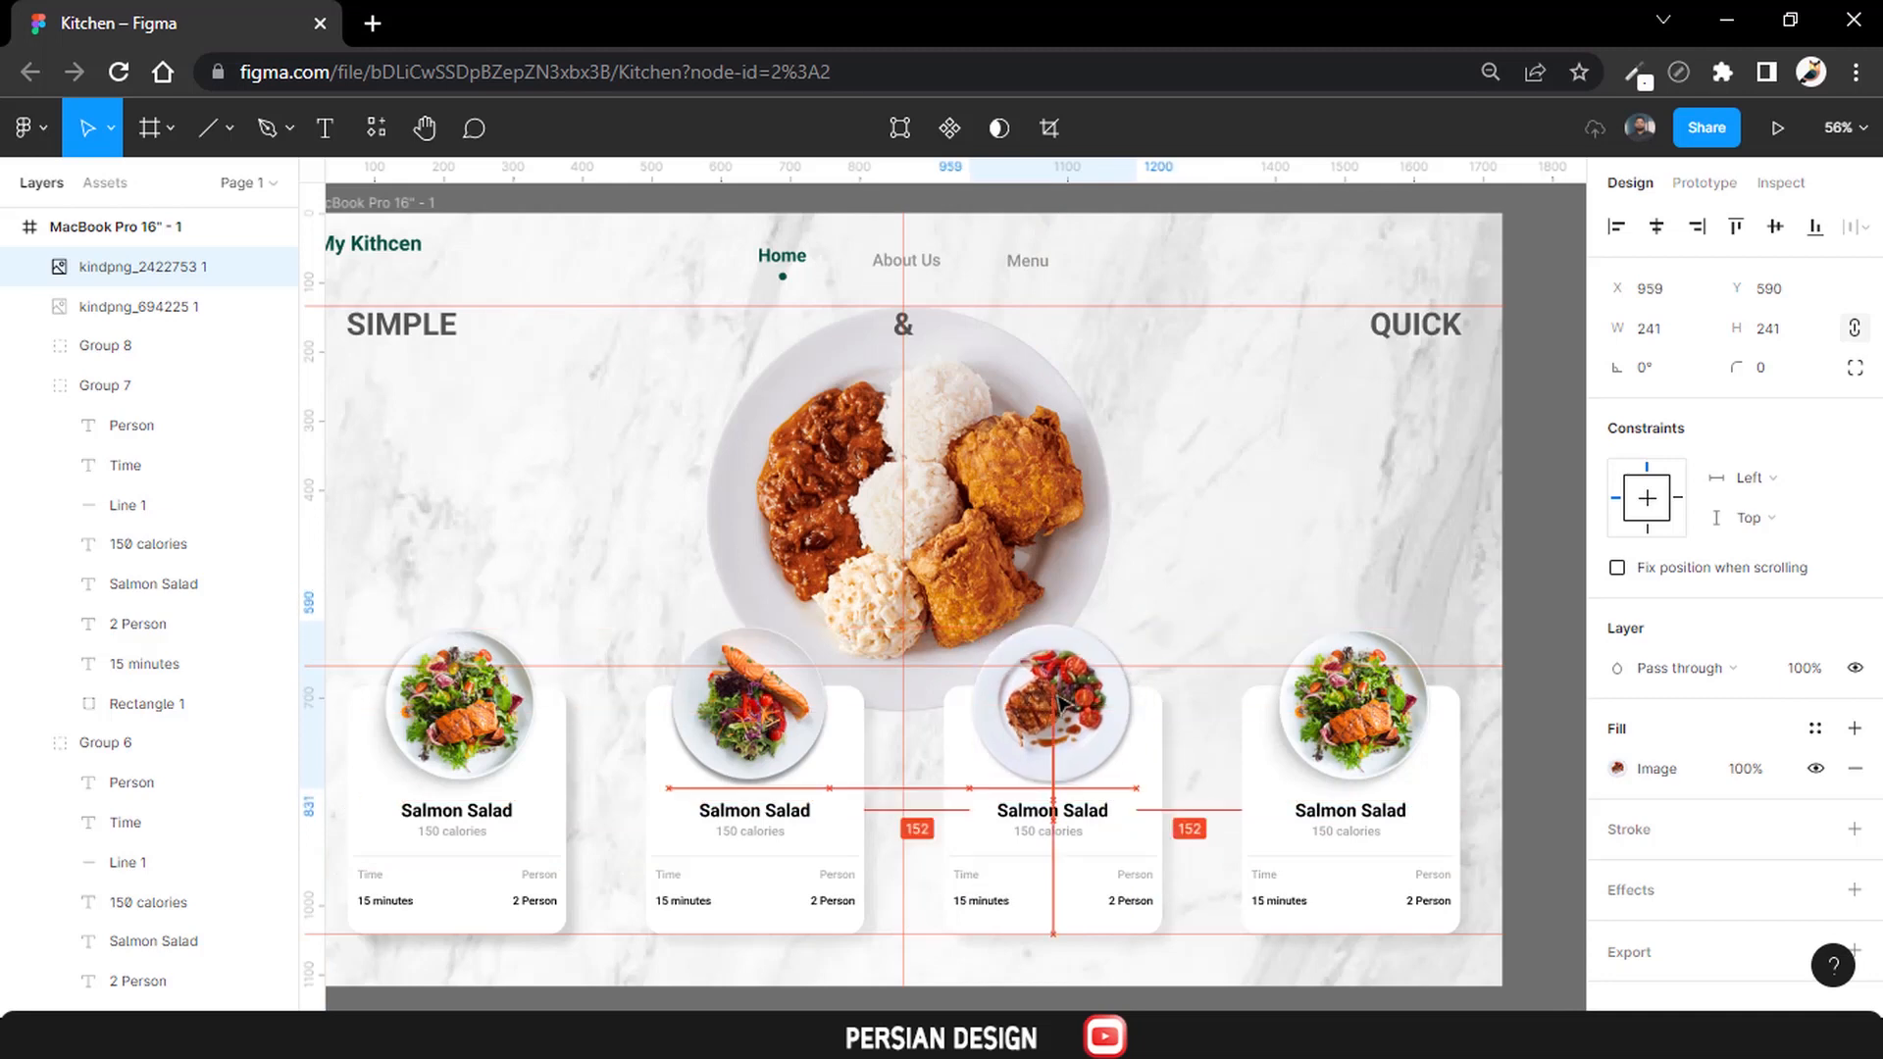
Set the third card's plate image to a height of 240 and reposition it at X 960, Y 591.
left_click(1660, 328)
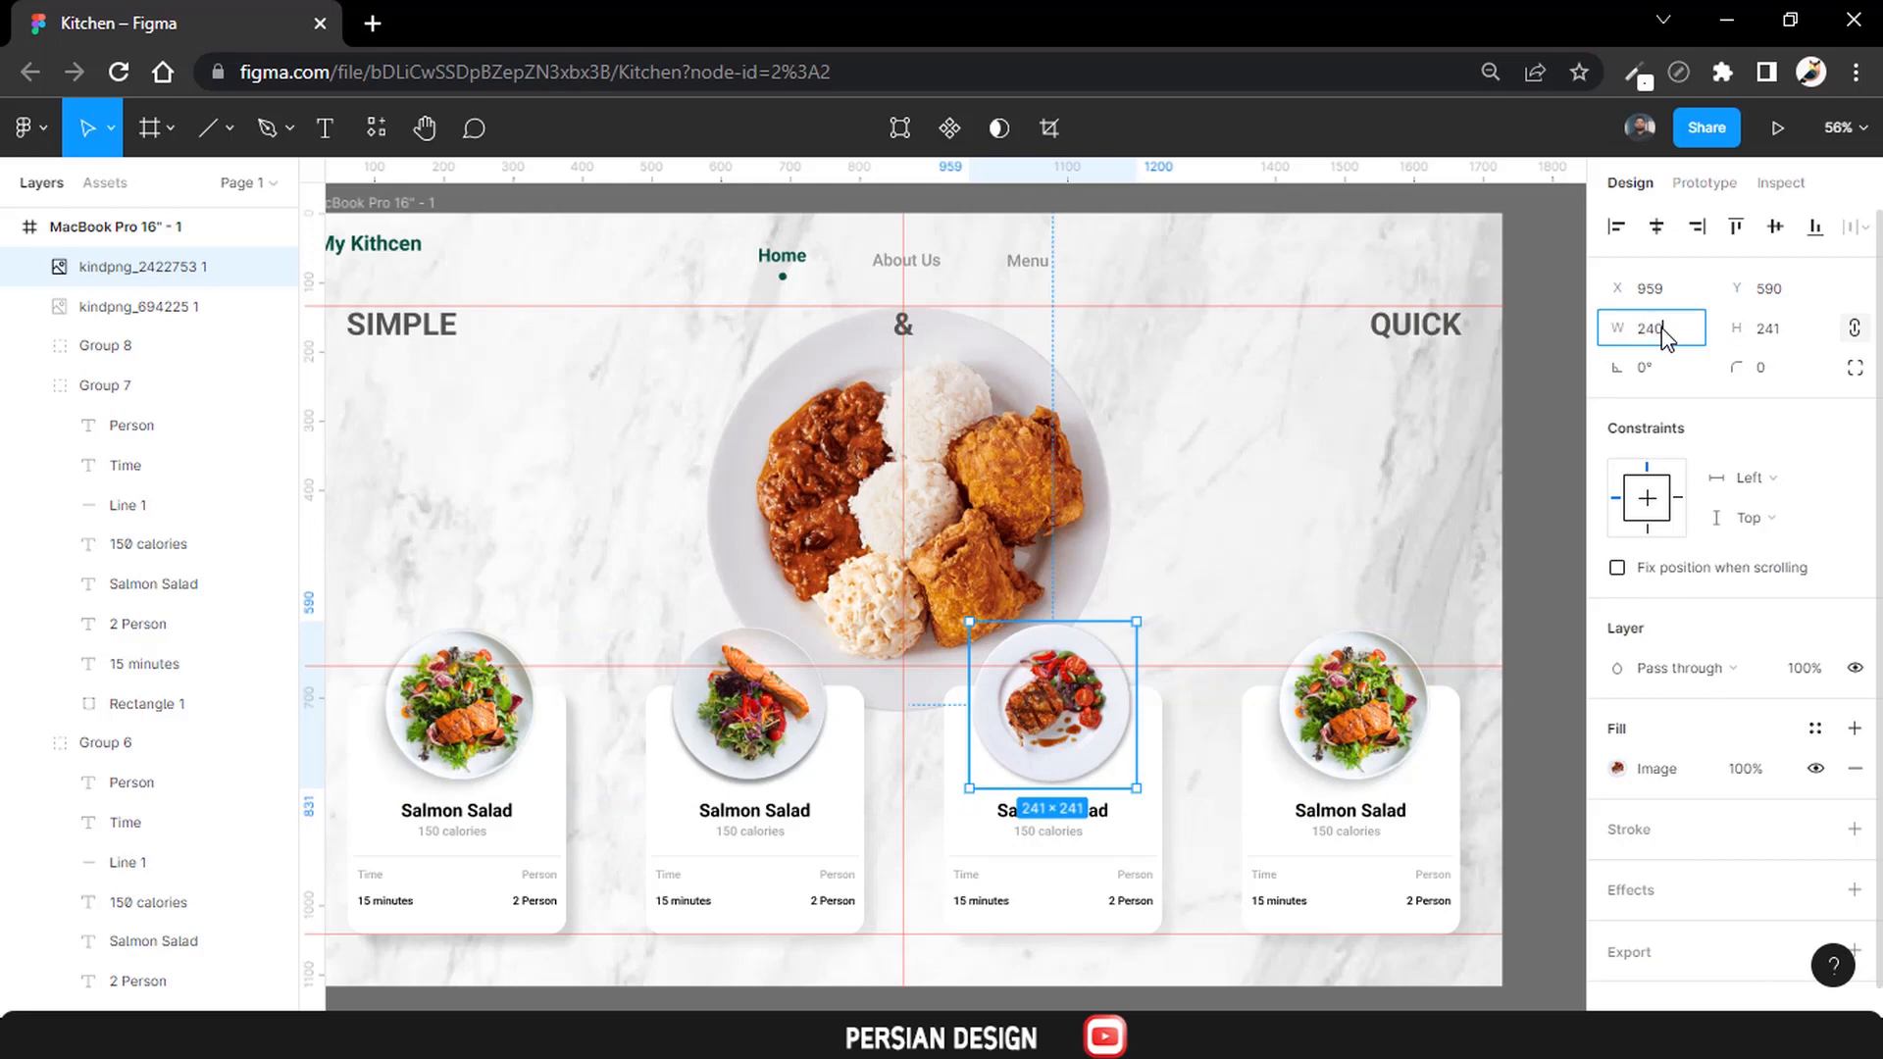
left_click(1855, 327)
left_click(1773, 331)
type("24")
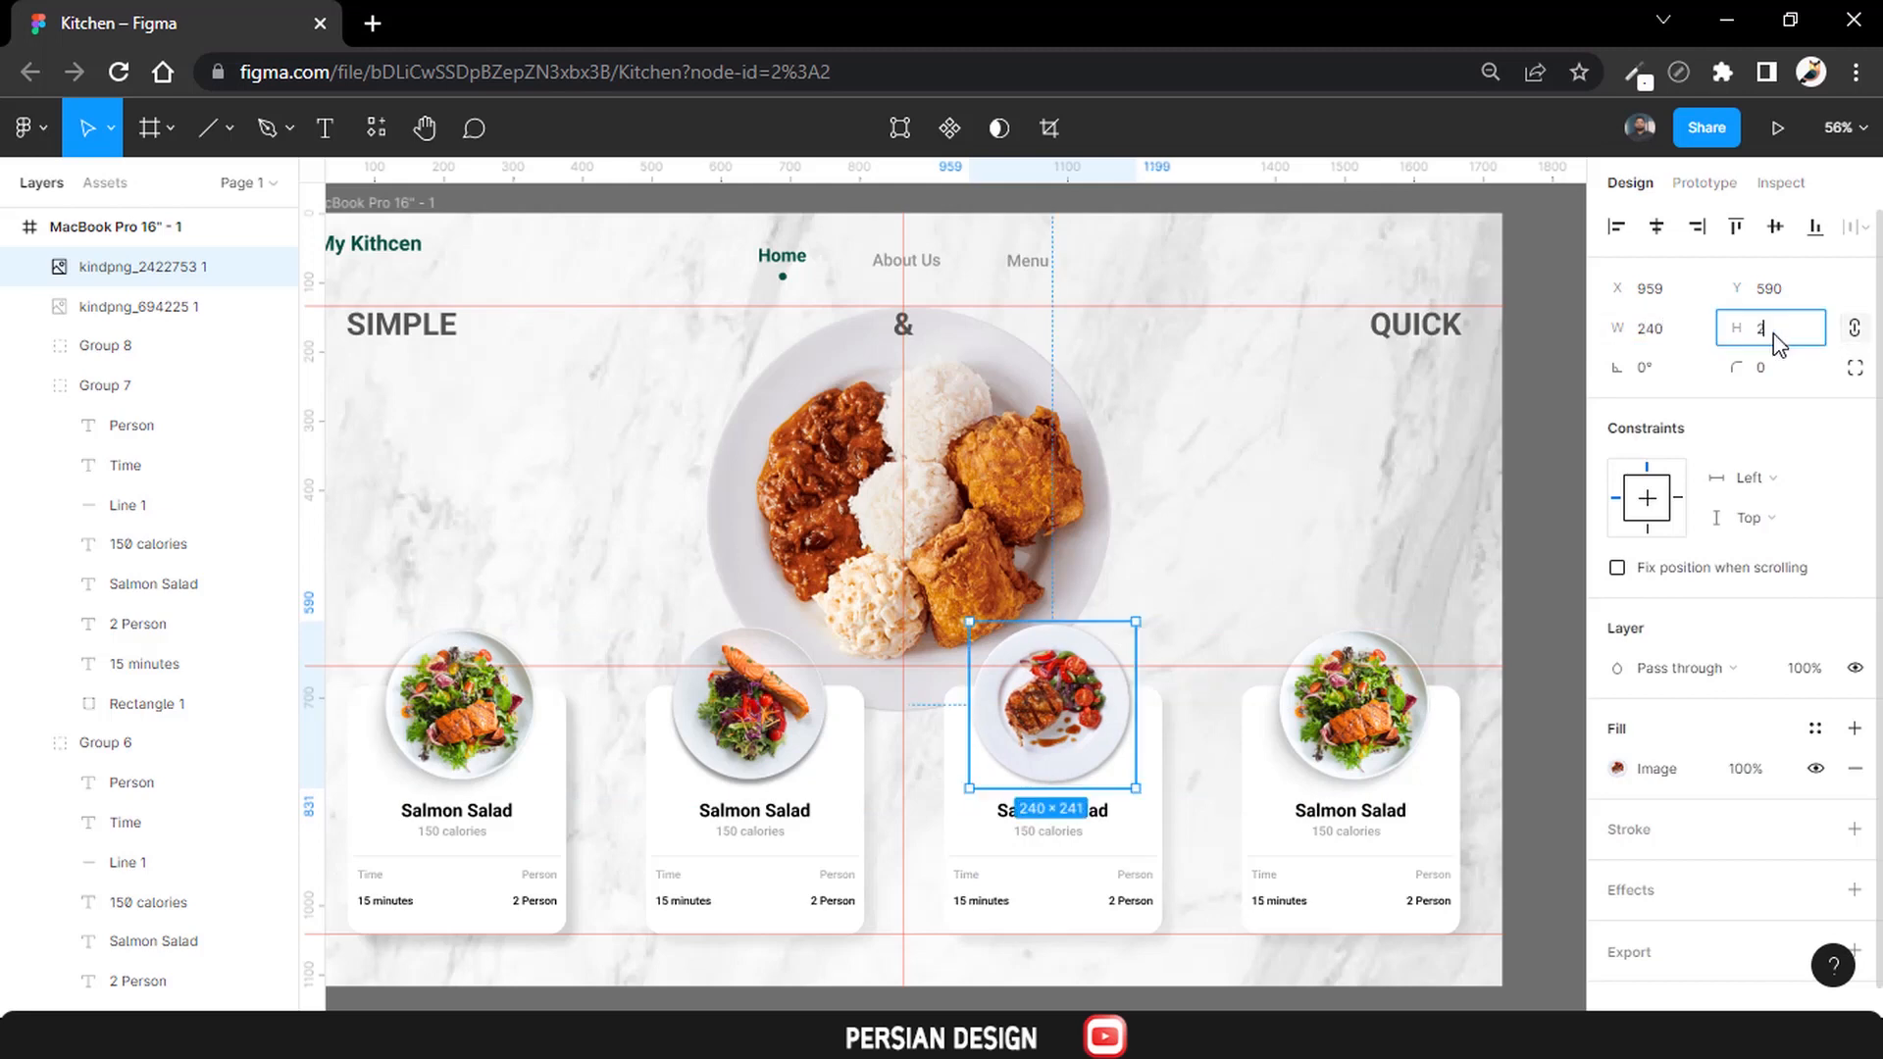
key("Return")
type("240")
key("Return")
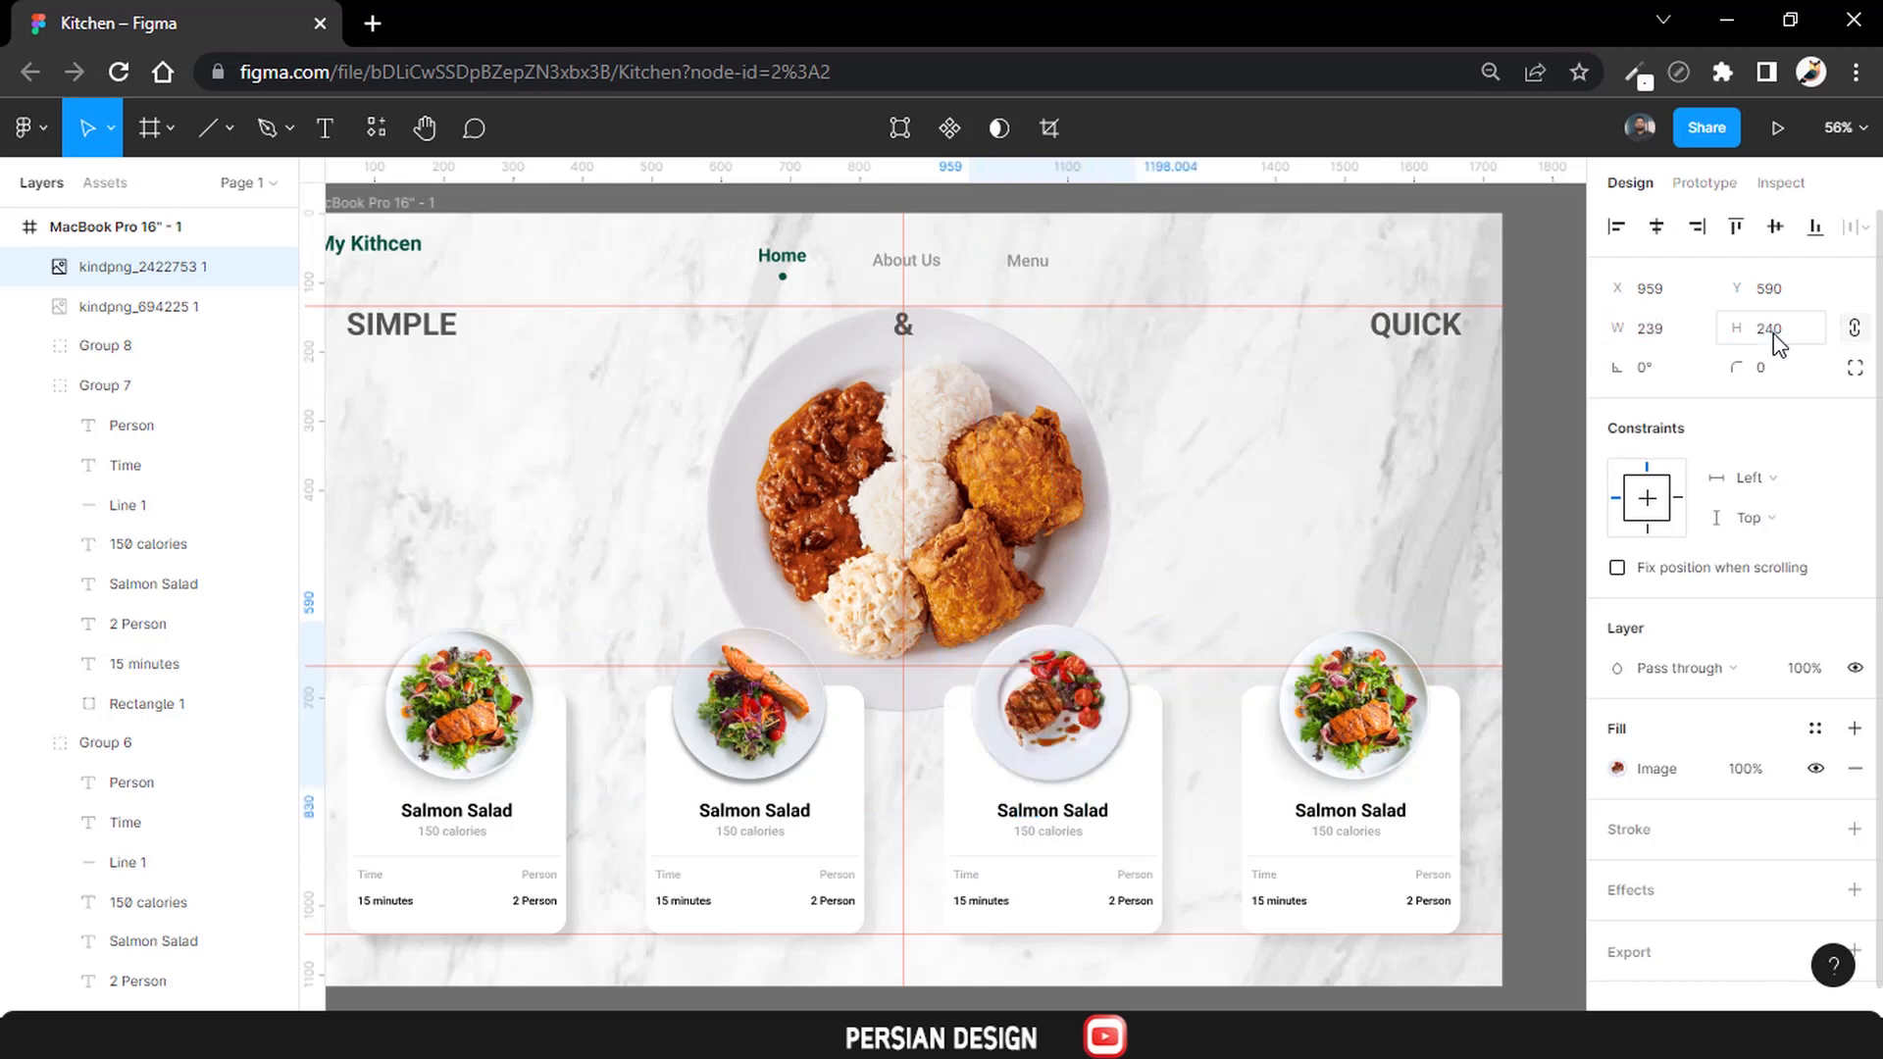
left_click_drag(1063, 715, 1059, 717)
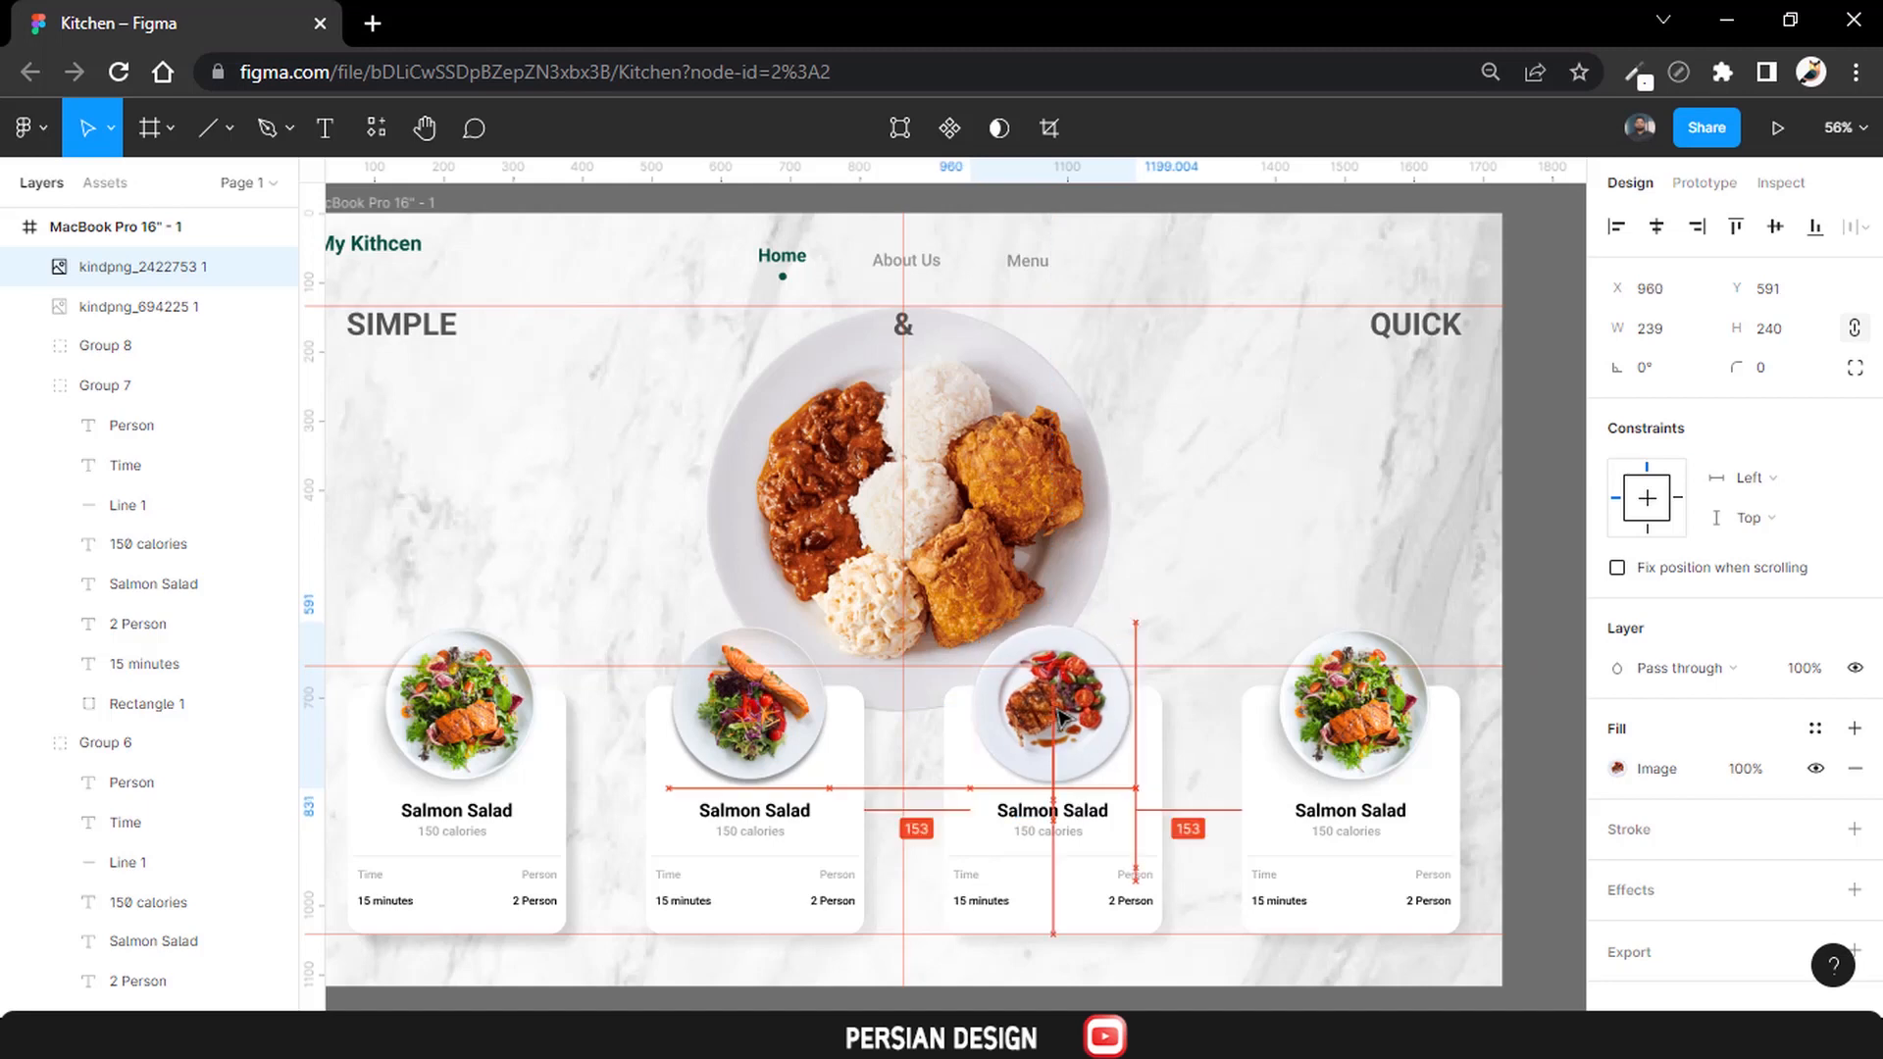
Replace the fourth card's plate image with a copy of the central plate, scaled to about 256 × 255 and placed over the card.
left_click(1212, 562)
left_click(930, 463)
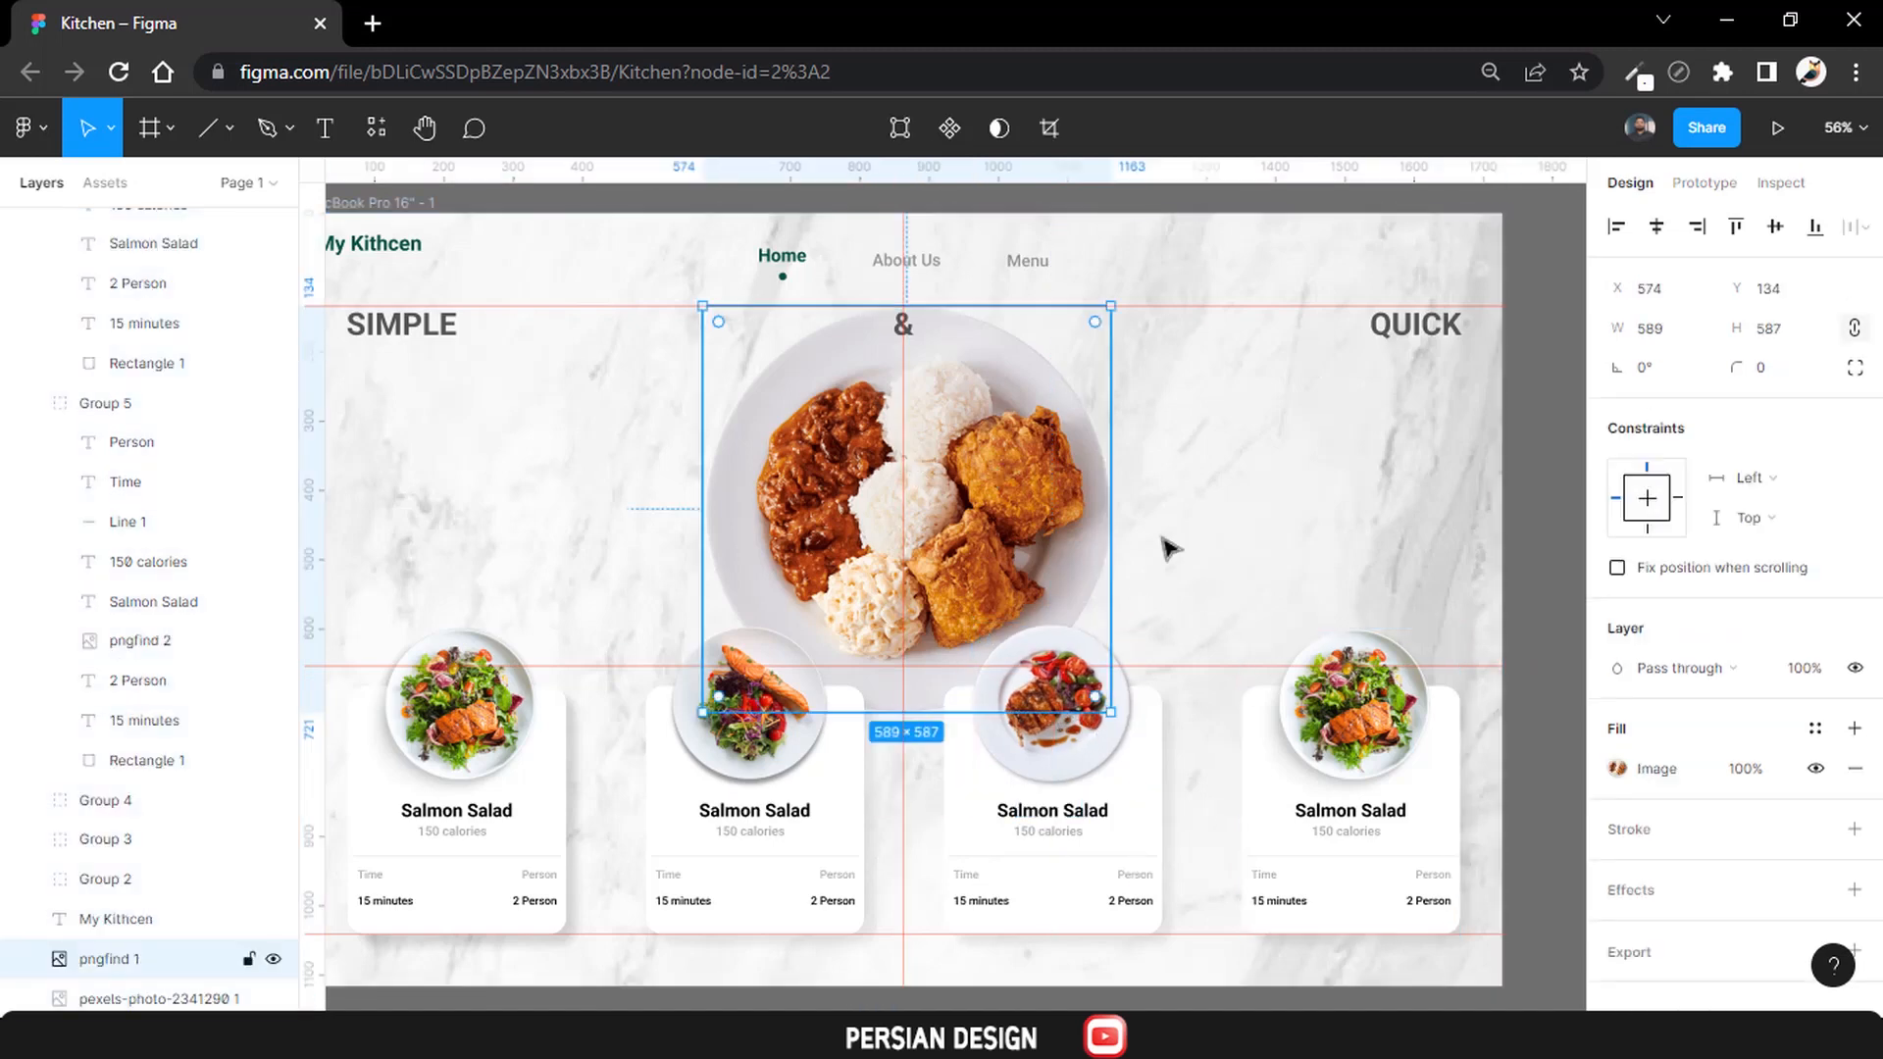
double_click(1349, 708)
key("Delete")
left_click(951, 505)
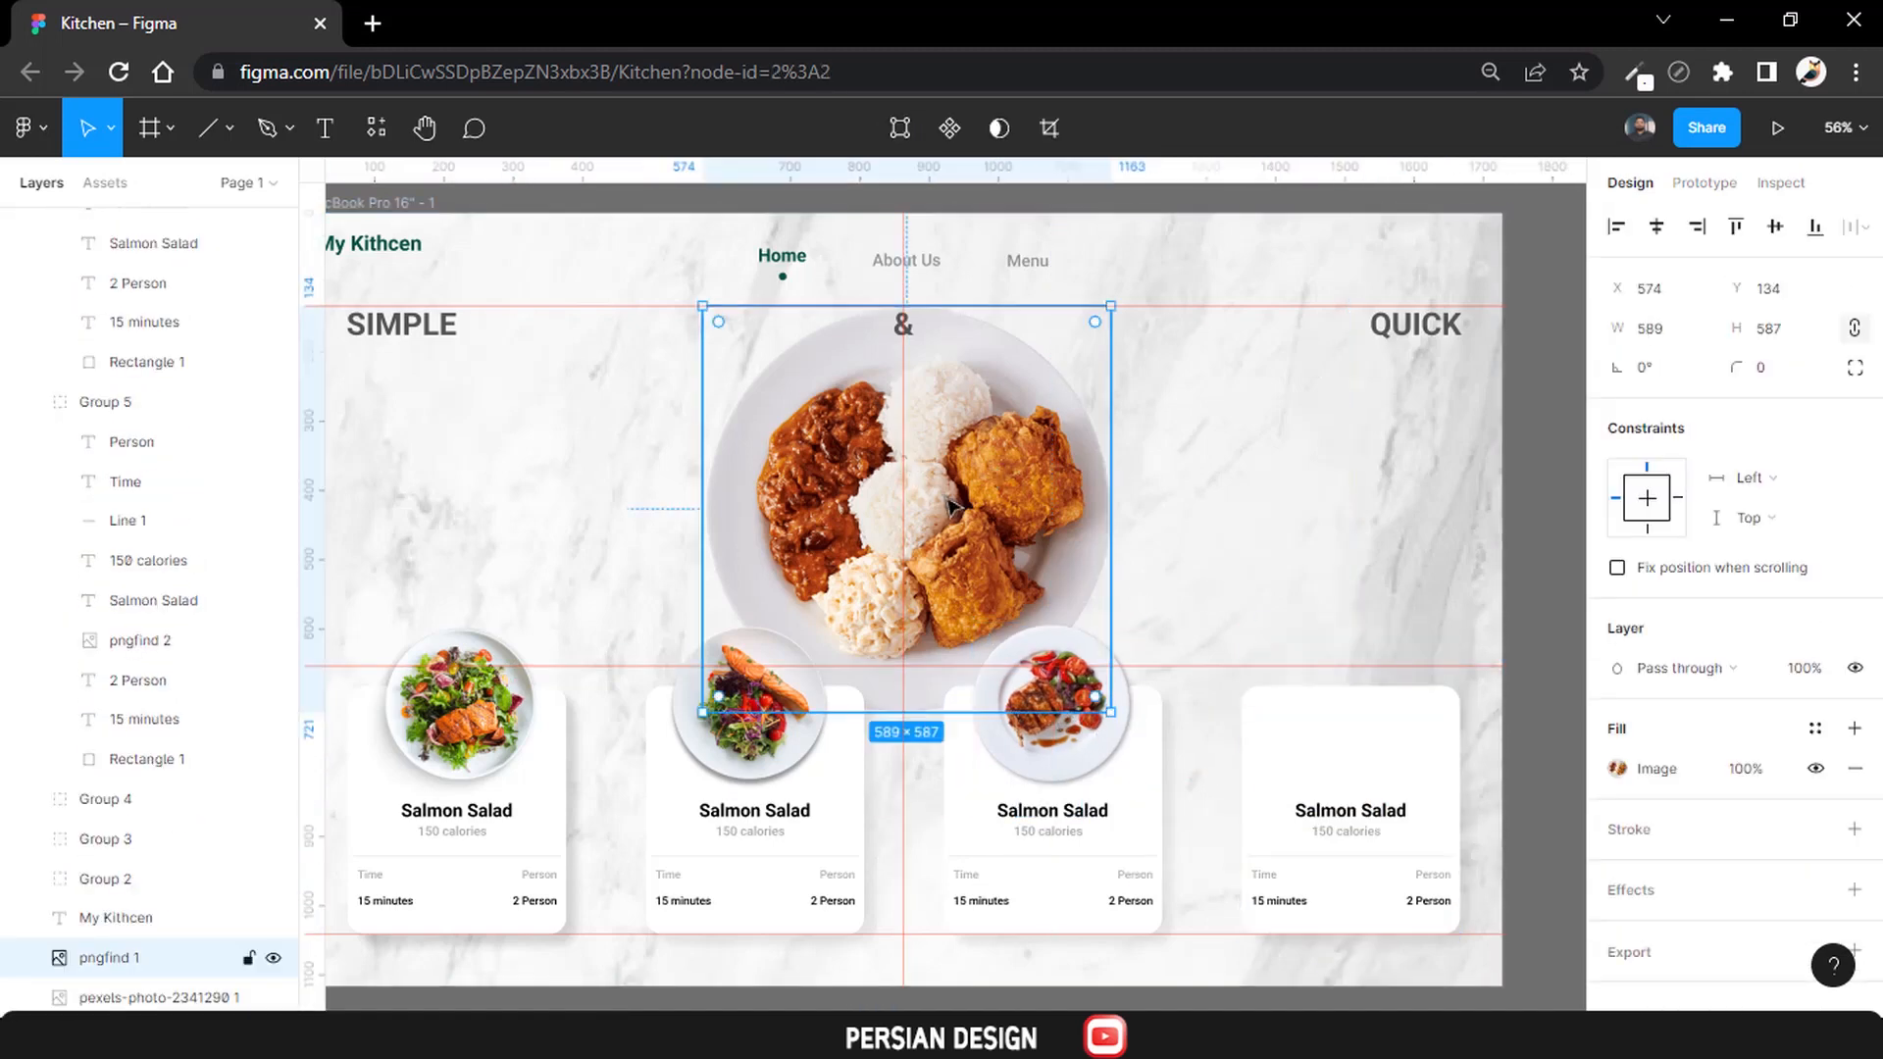
key("ctrl+v")
left_click_drag(917, 469, 1147, 469)
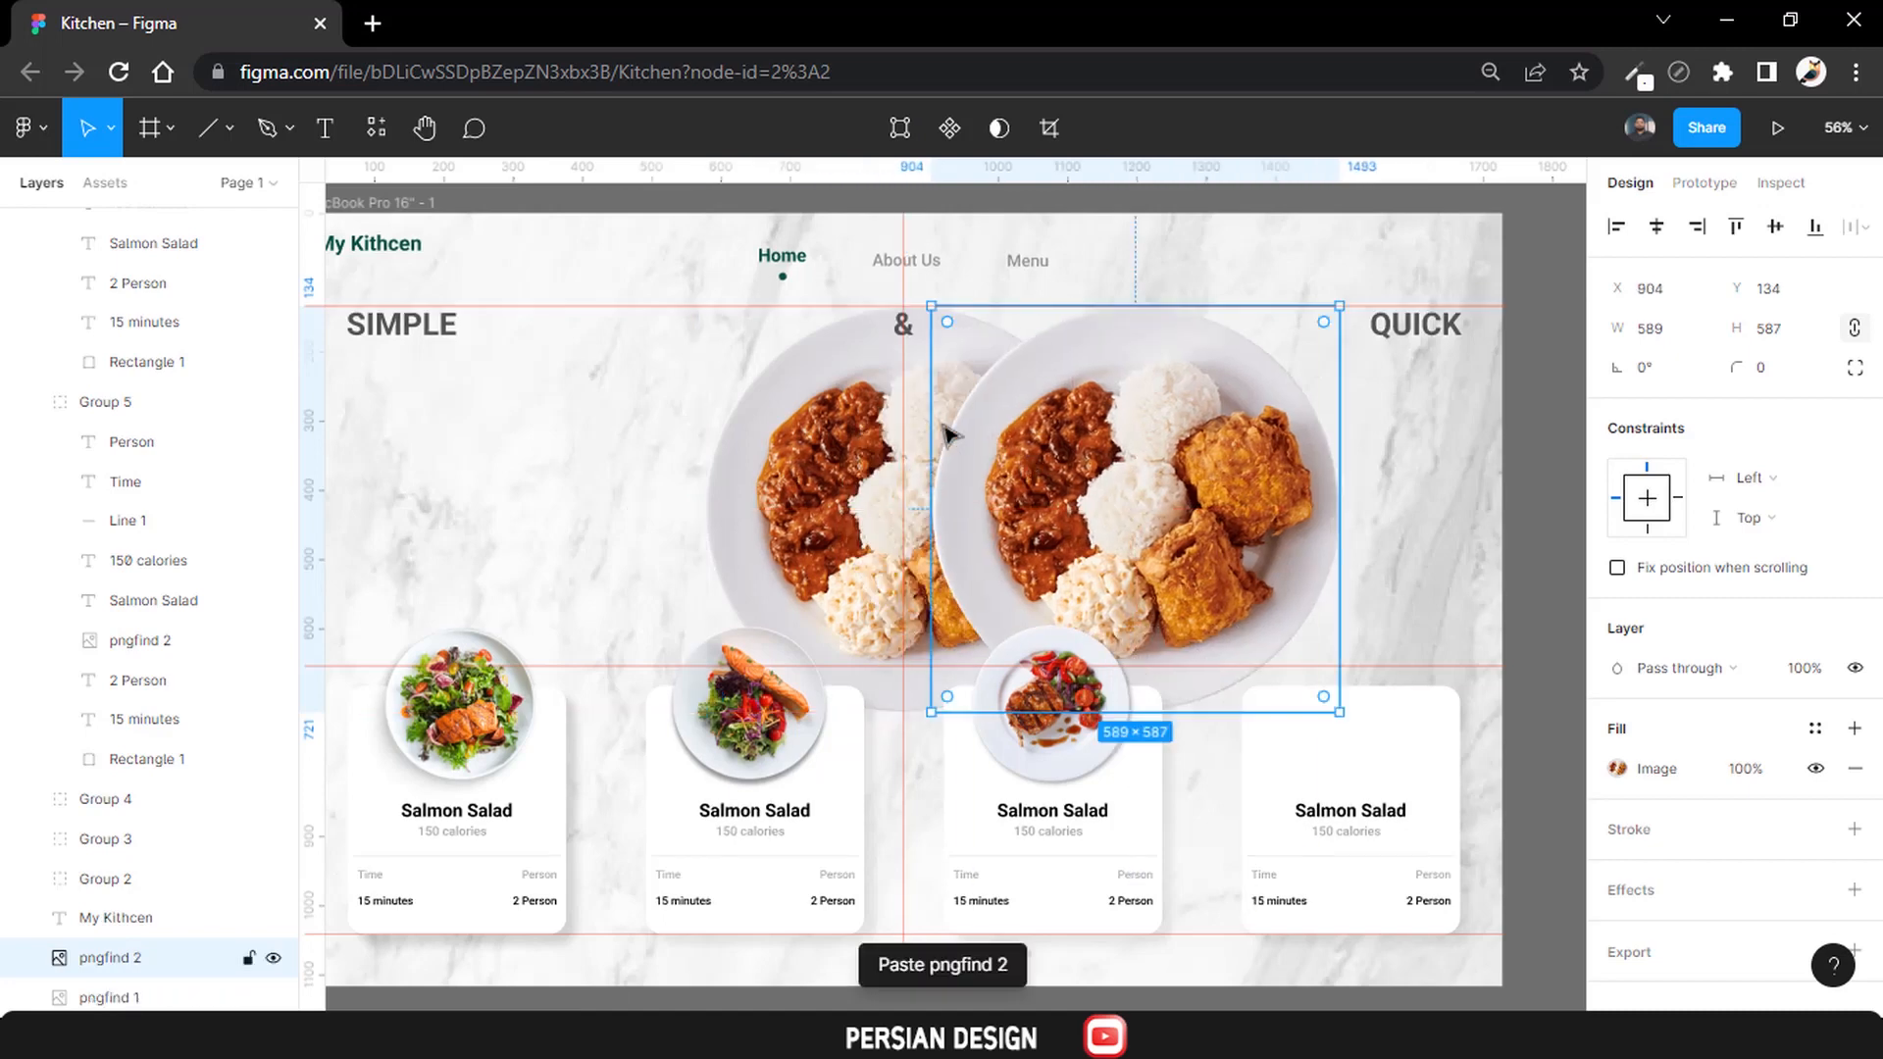
left_click_drag(934, 424, 1163, 425)
left_click_drag(1233, 502, 1310, 658)
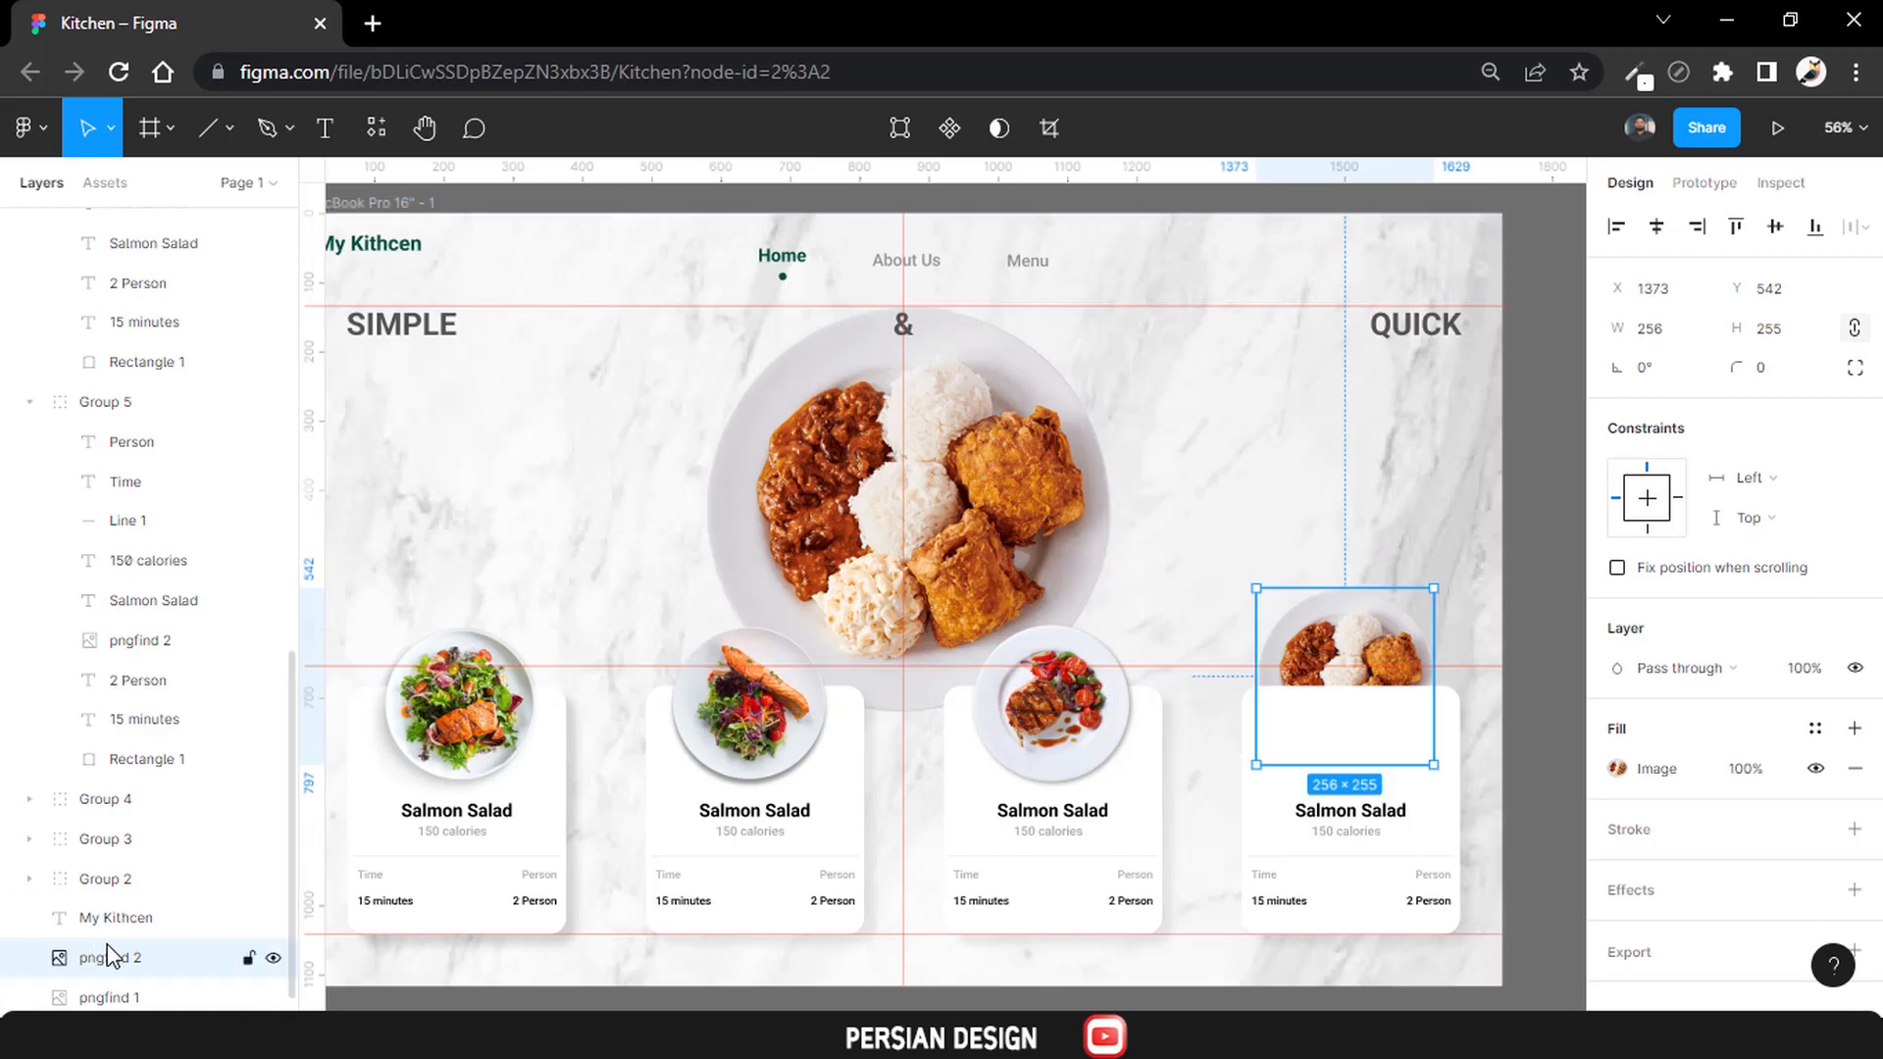
Move the copied plate layer into Group 8 and shrink the image to about 226 × 225 over the fourth card.
left_click_drag(92, 956, 110, 398)
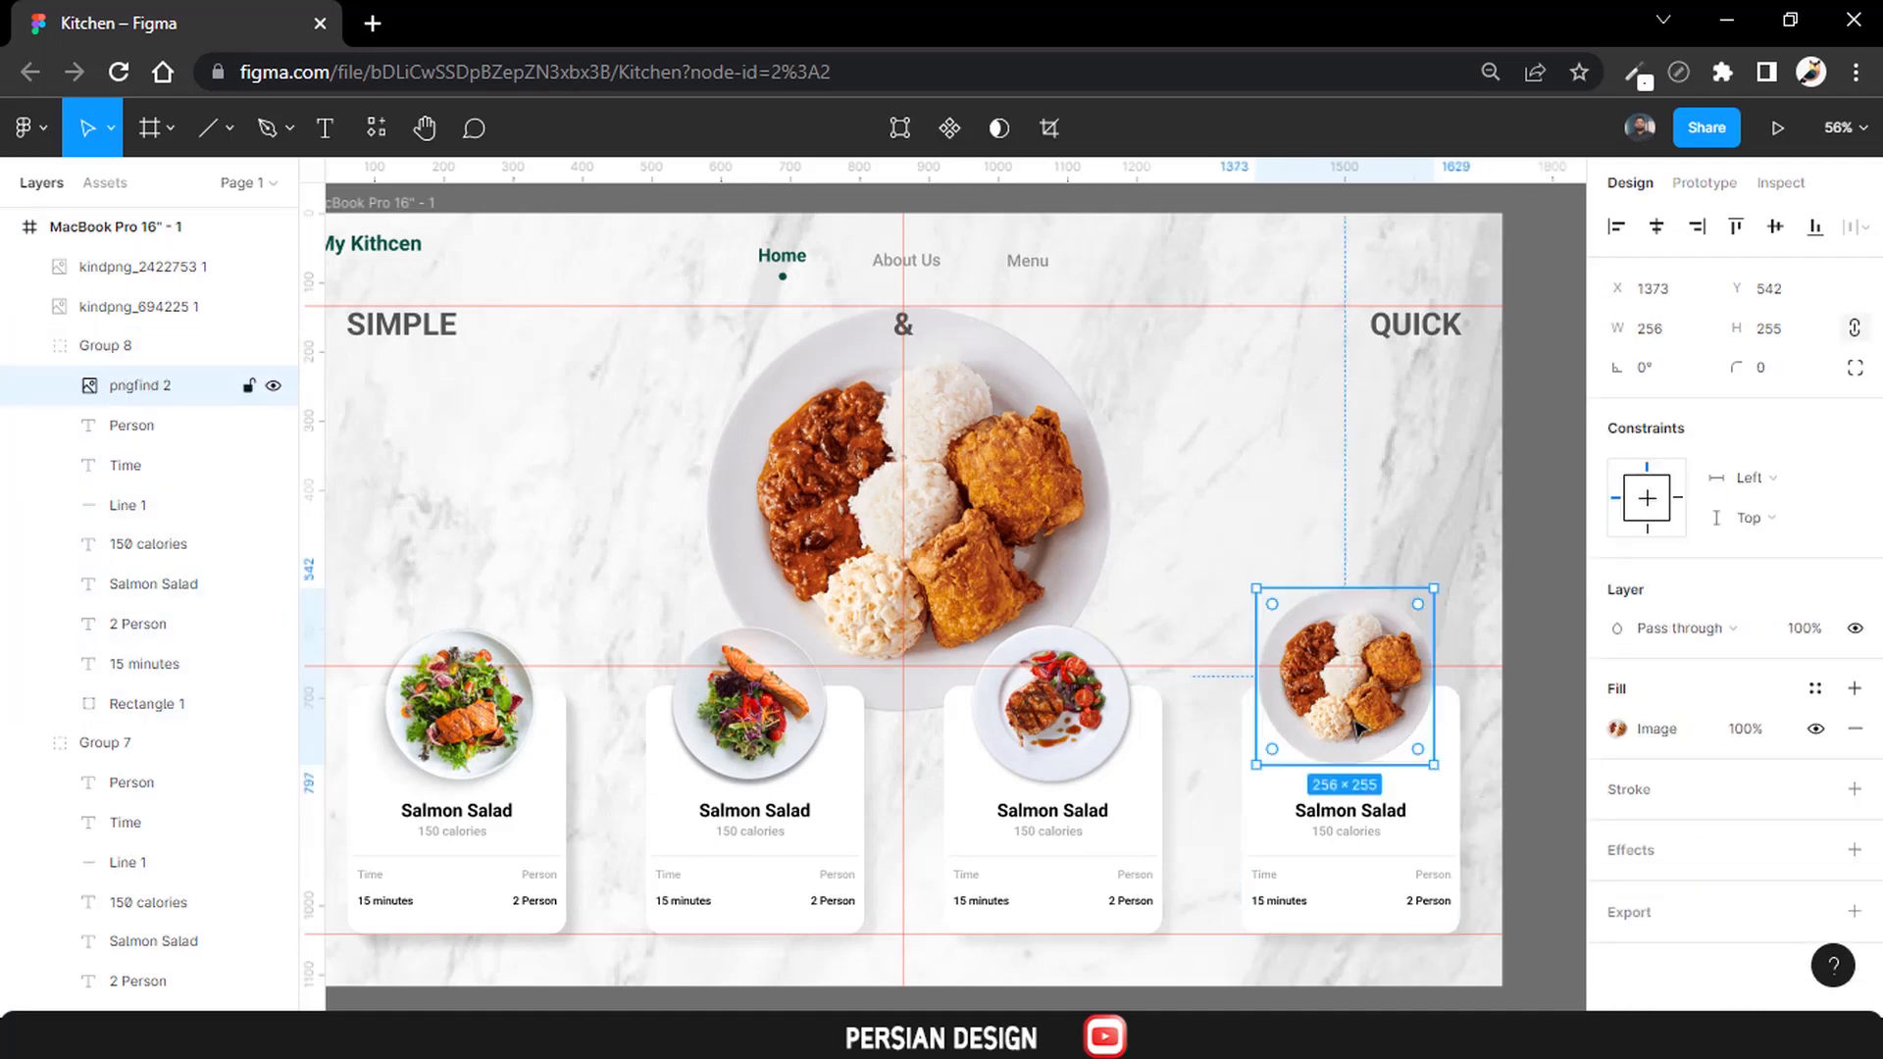
left_click_drag(1256, 673, 1333, 730)
left_click(1234, 534)
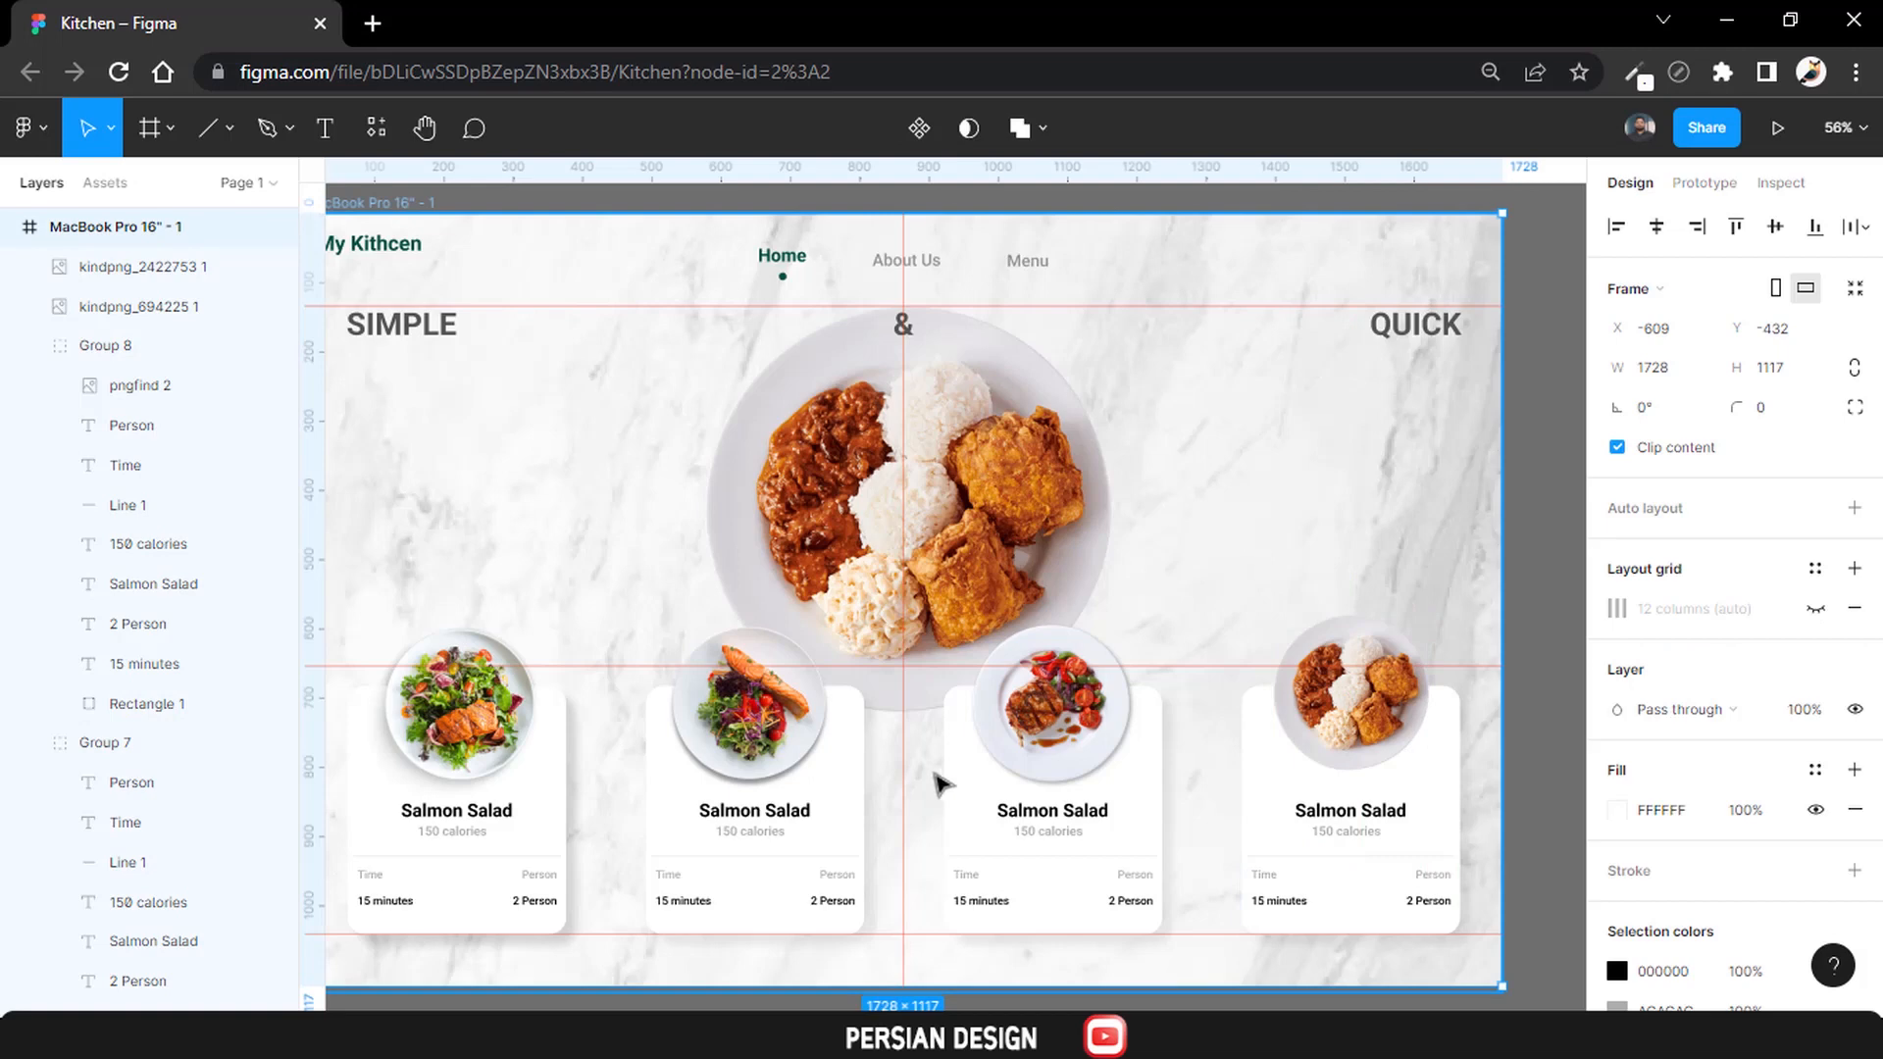
Move the kindpng_2422753 1 layer into Group 7 and collapse Groups 8 and 7.
left_click(45, 345)
left_click(29, 347)
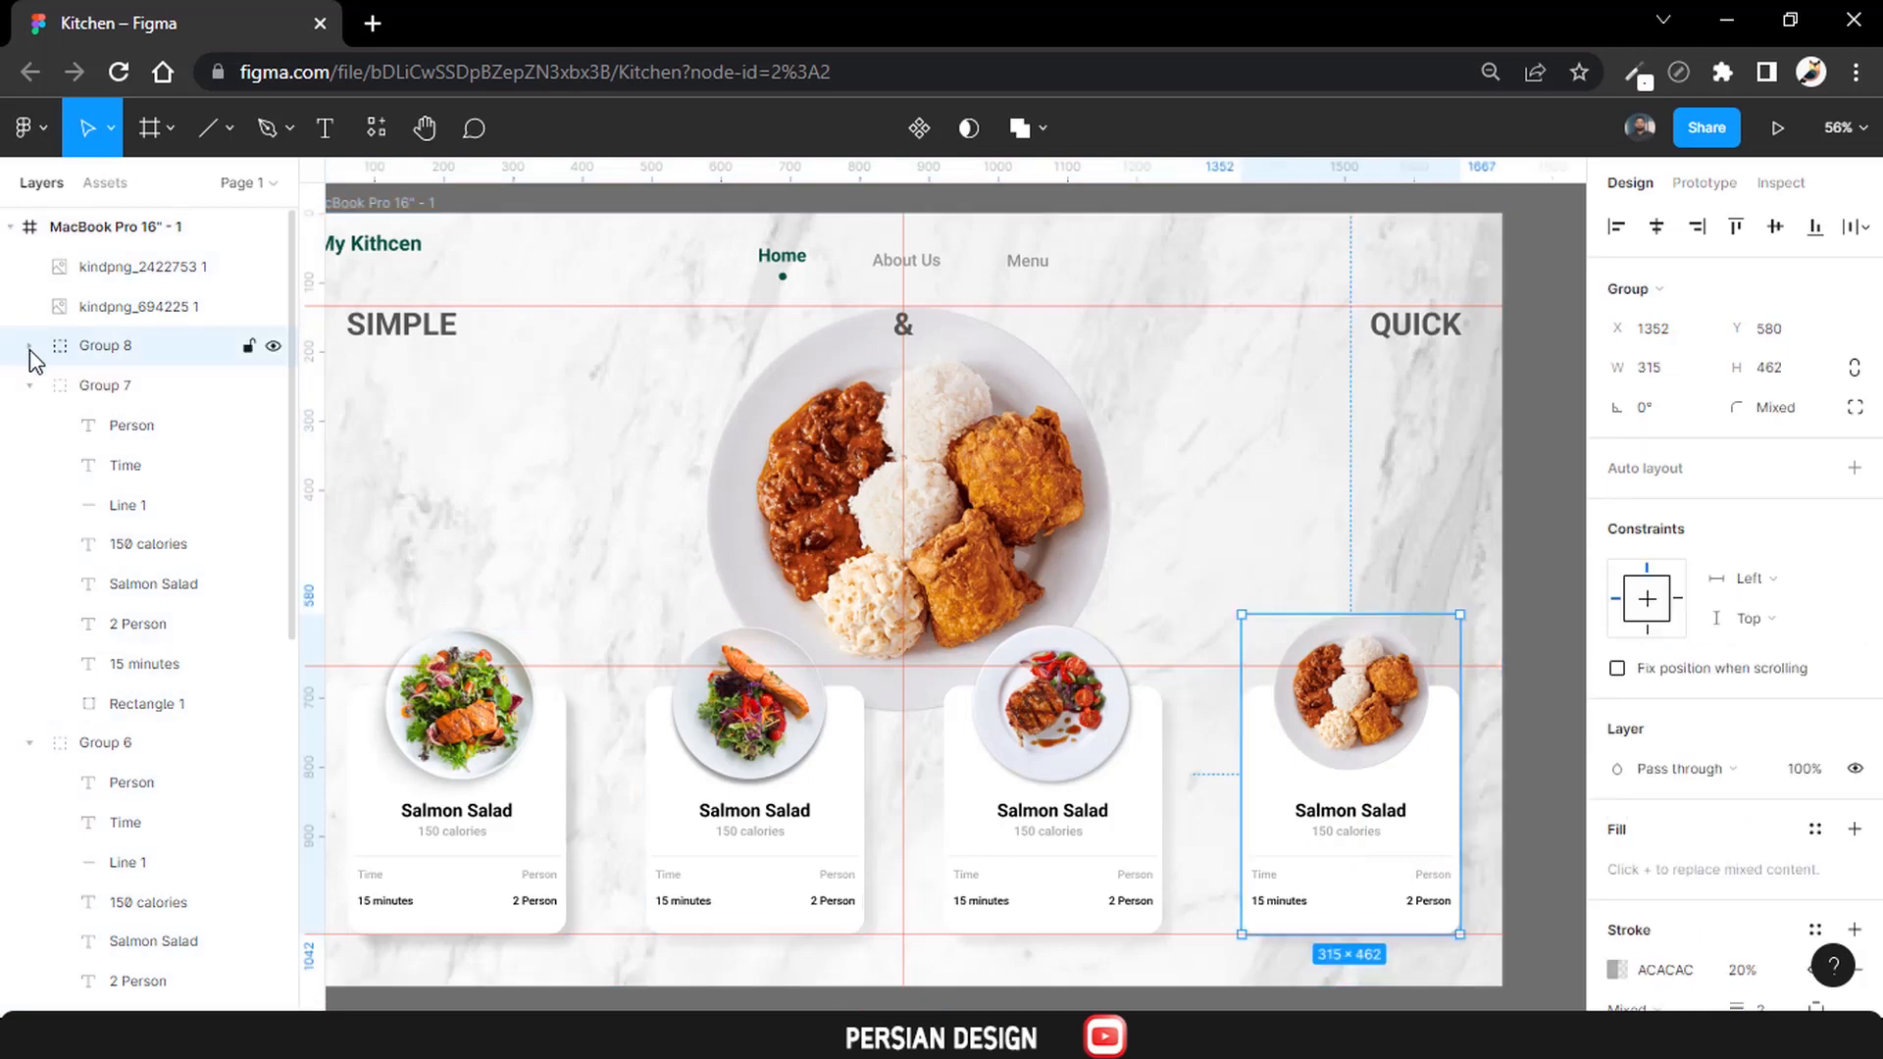
left_click(51, 384)
left_click_drag(98, 284, 118, 397)
left_click(30, 348)
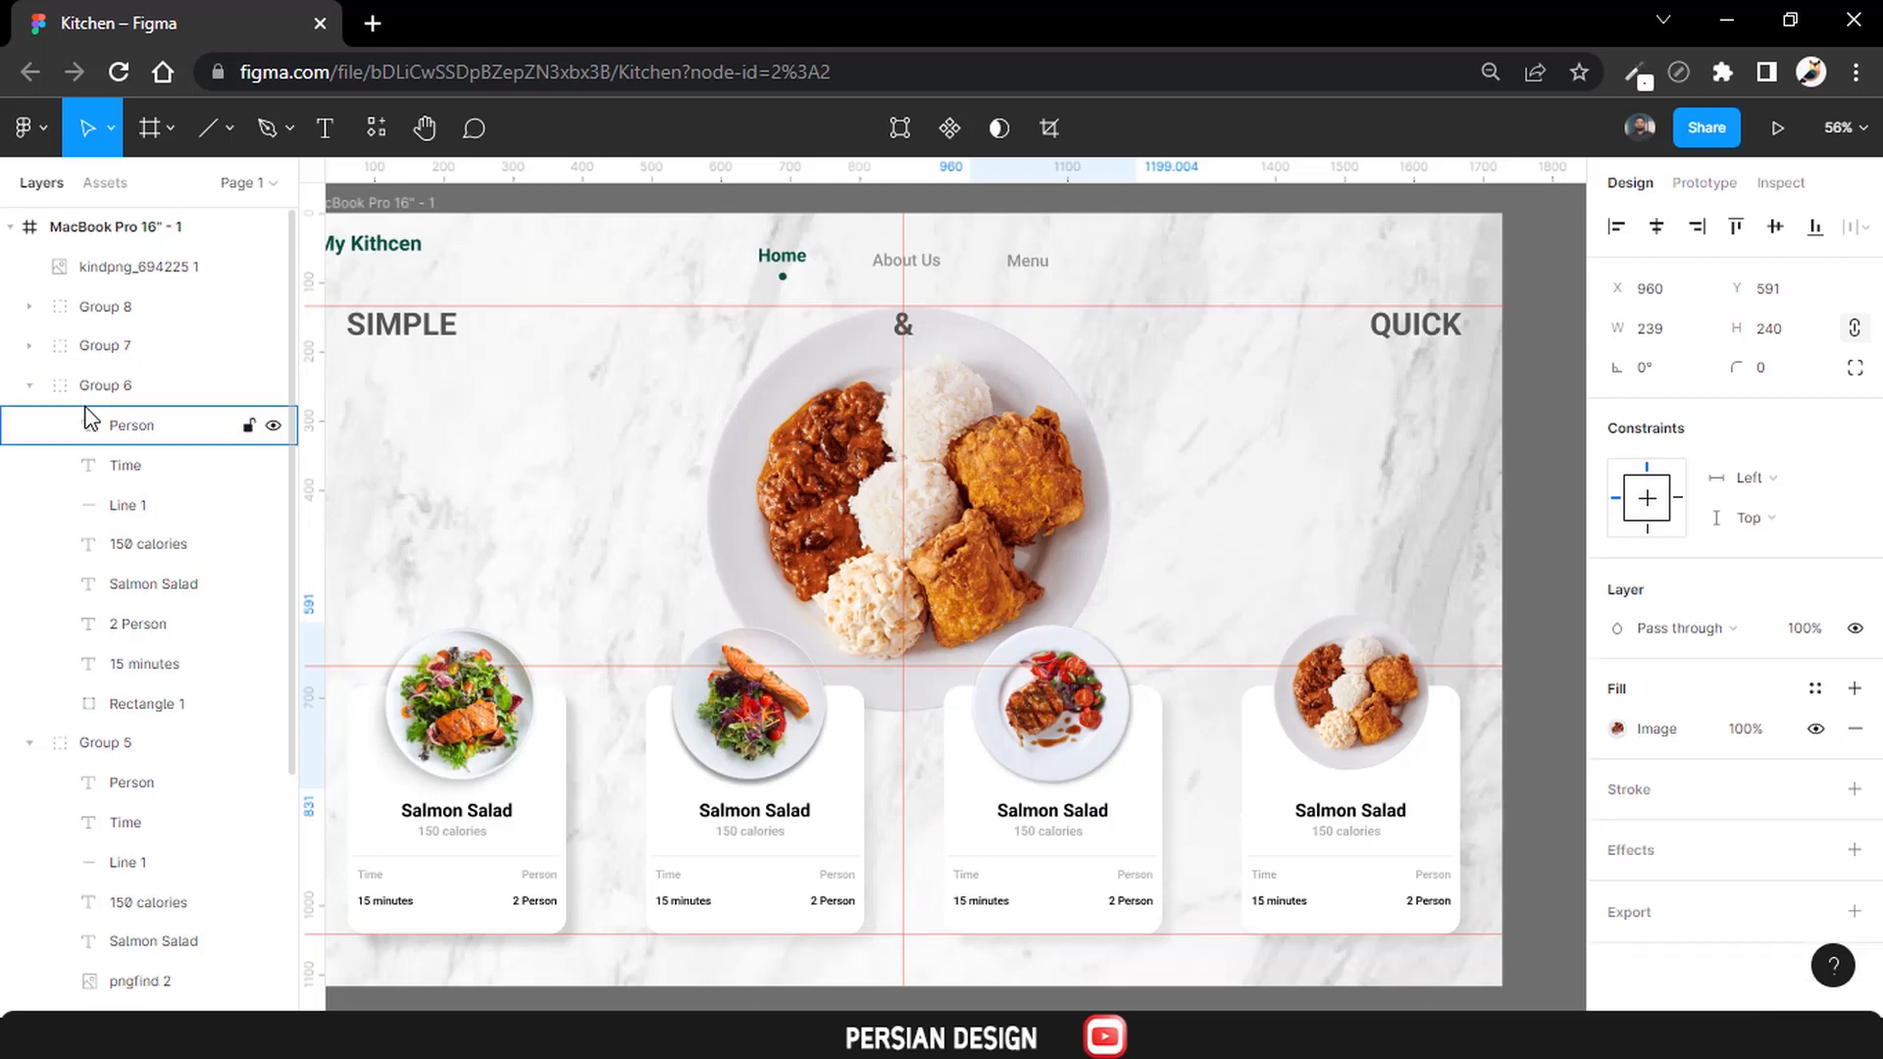
Move the kindpng_694225 1 layer into Group 6, collapse Groups 6 and 5, and clear the selection.
left_click(39, 387)
left_click_drag(114, 267, 43, 387)
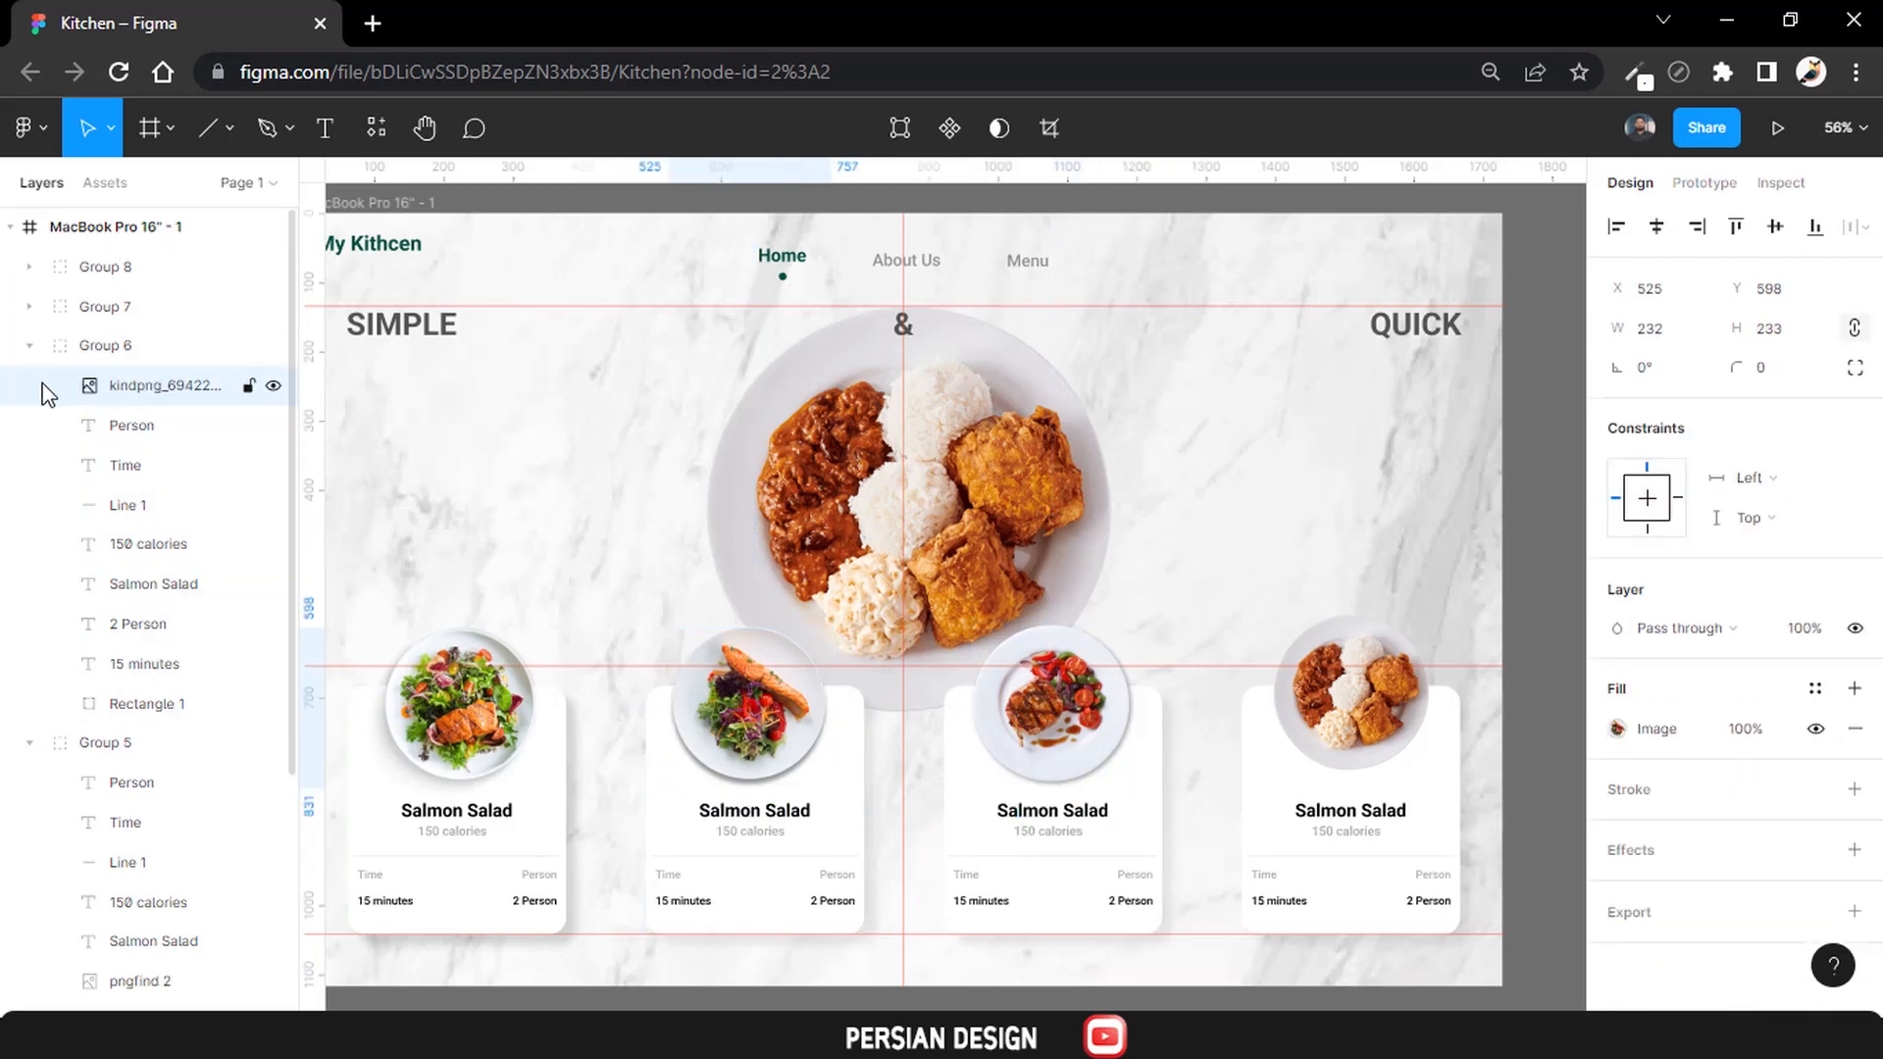
left_click(30, 345)
left_click(49, 385)
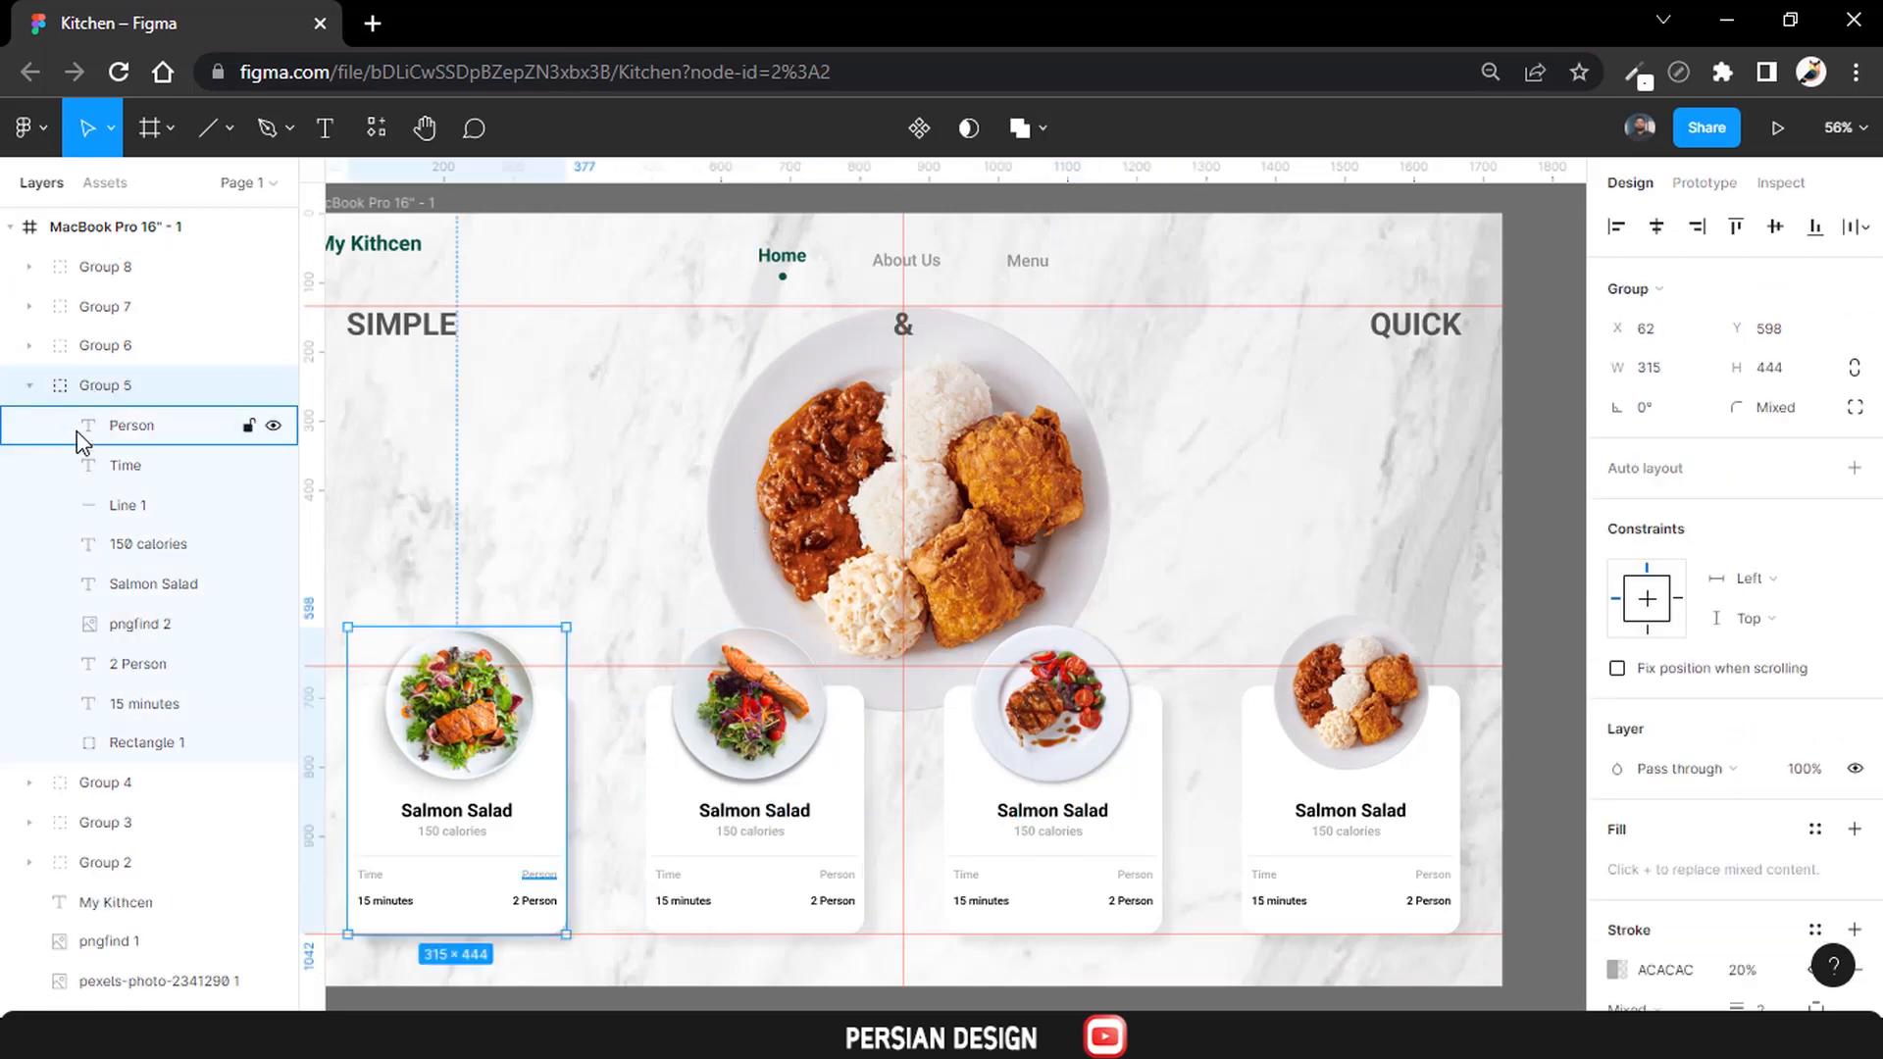
left_click(30, 387)
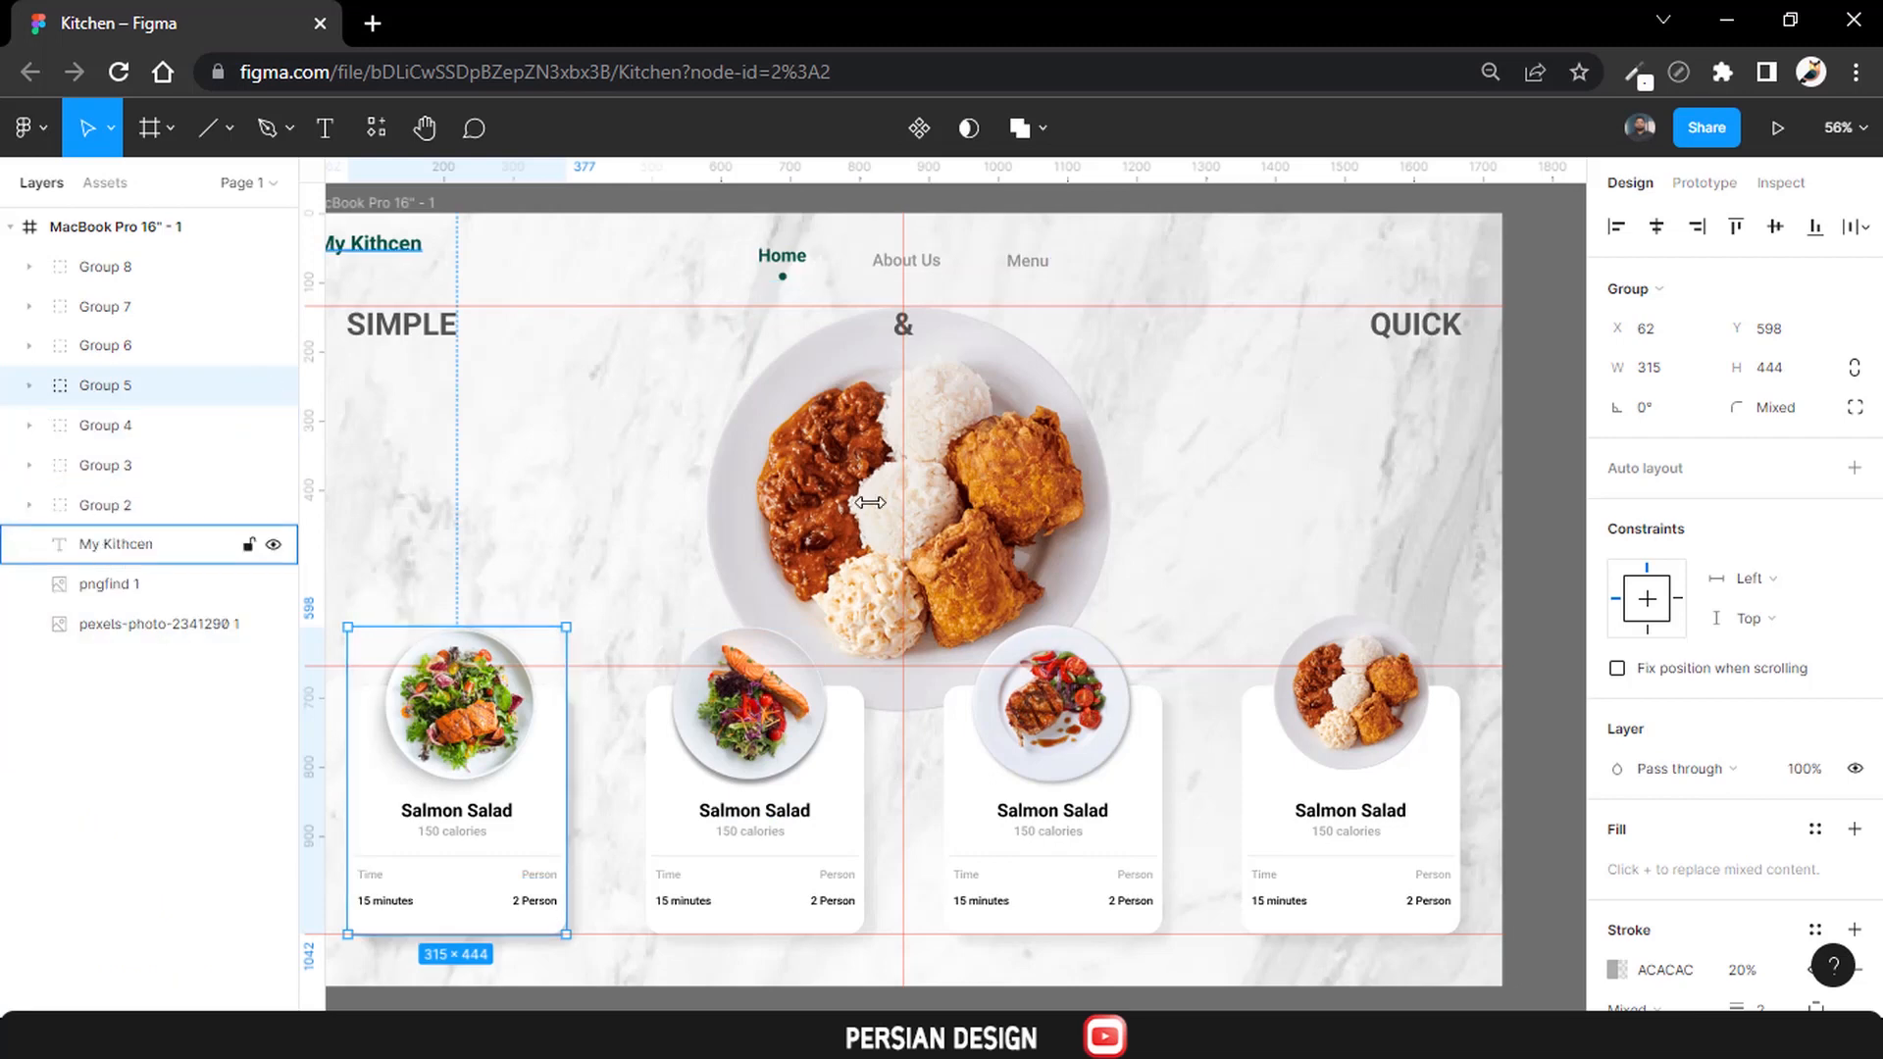
left_click(1540, 469)
key("shift+1")
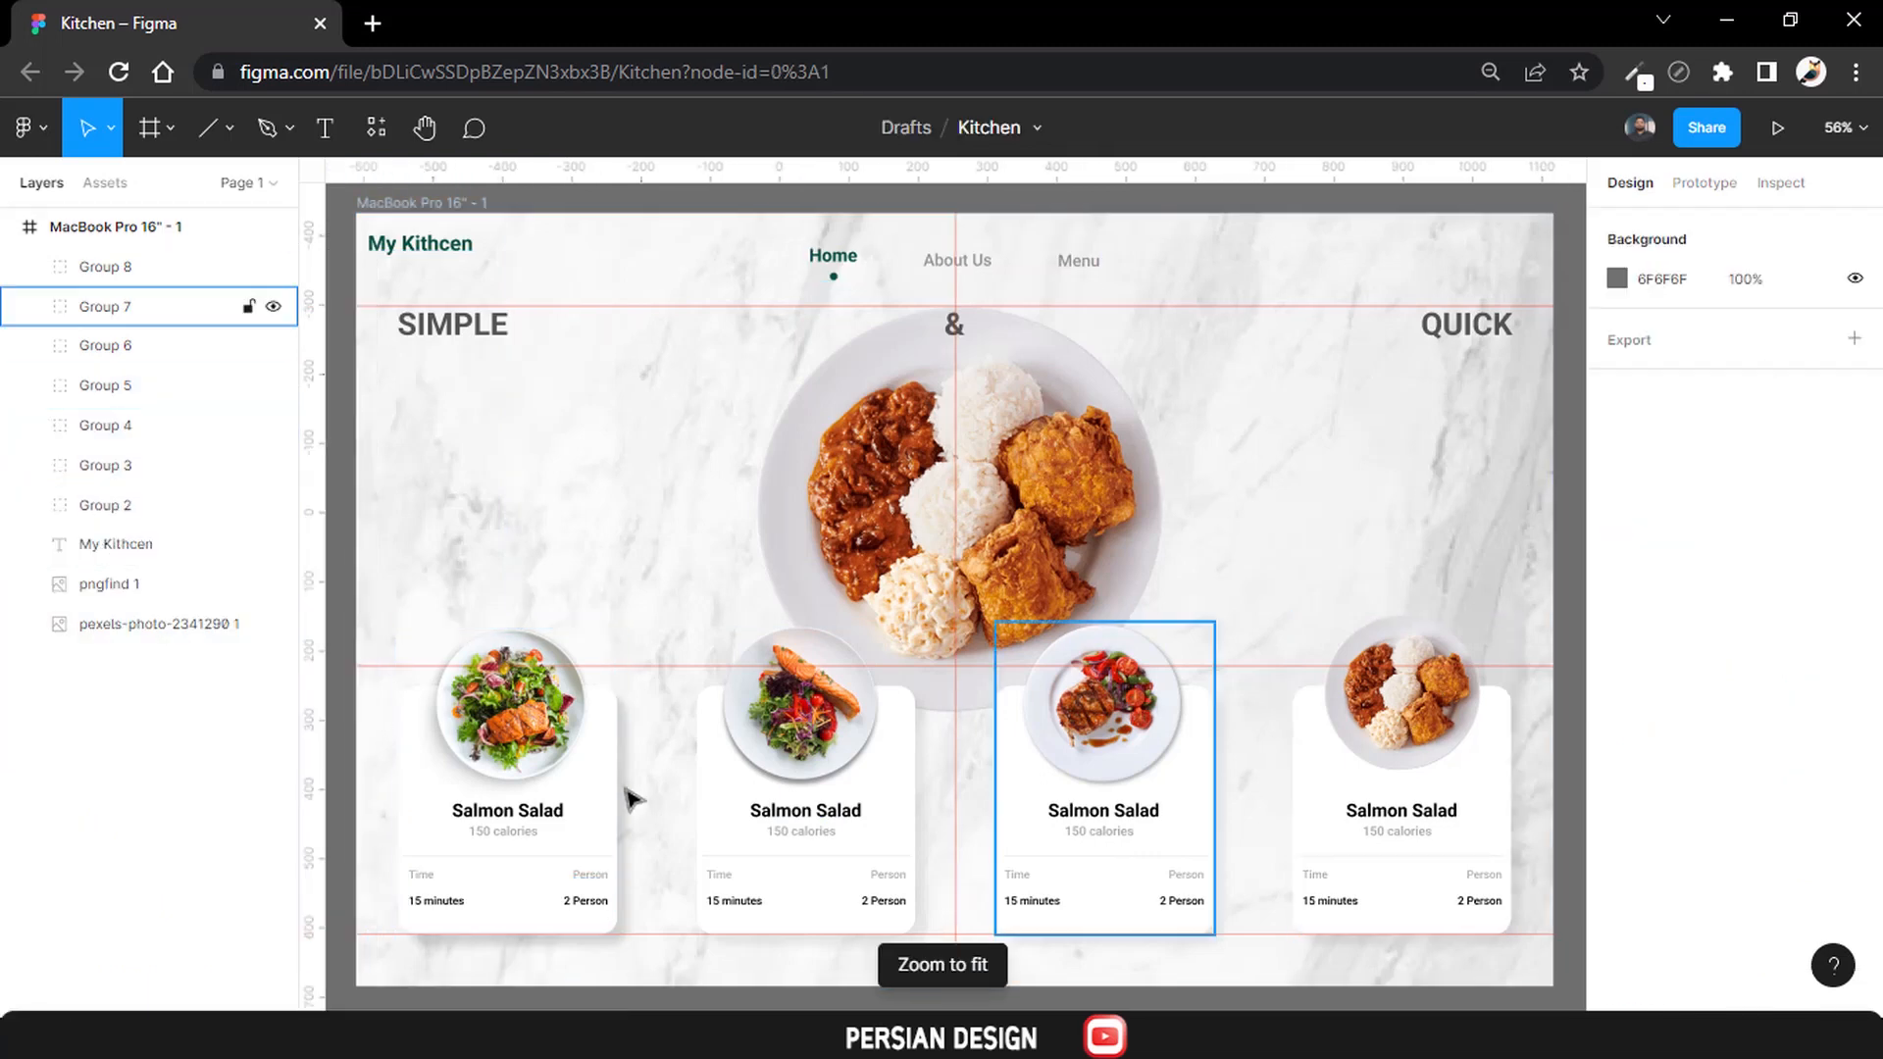
Nudge the second card's plate image horizontally to X 533.
left_click(806, 728)
scroll(806, 727, "up", 5)
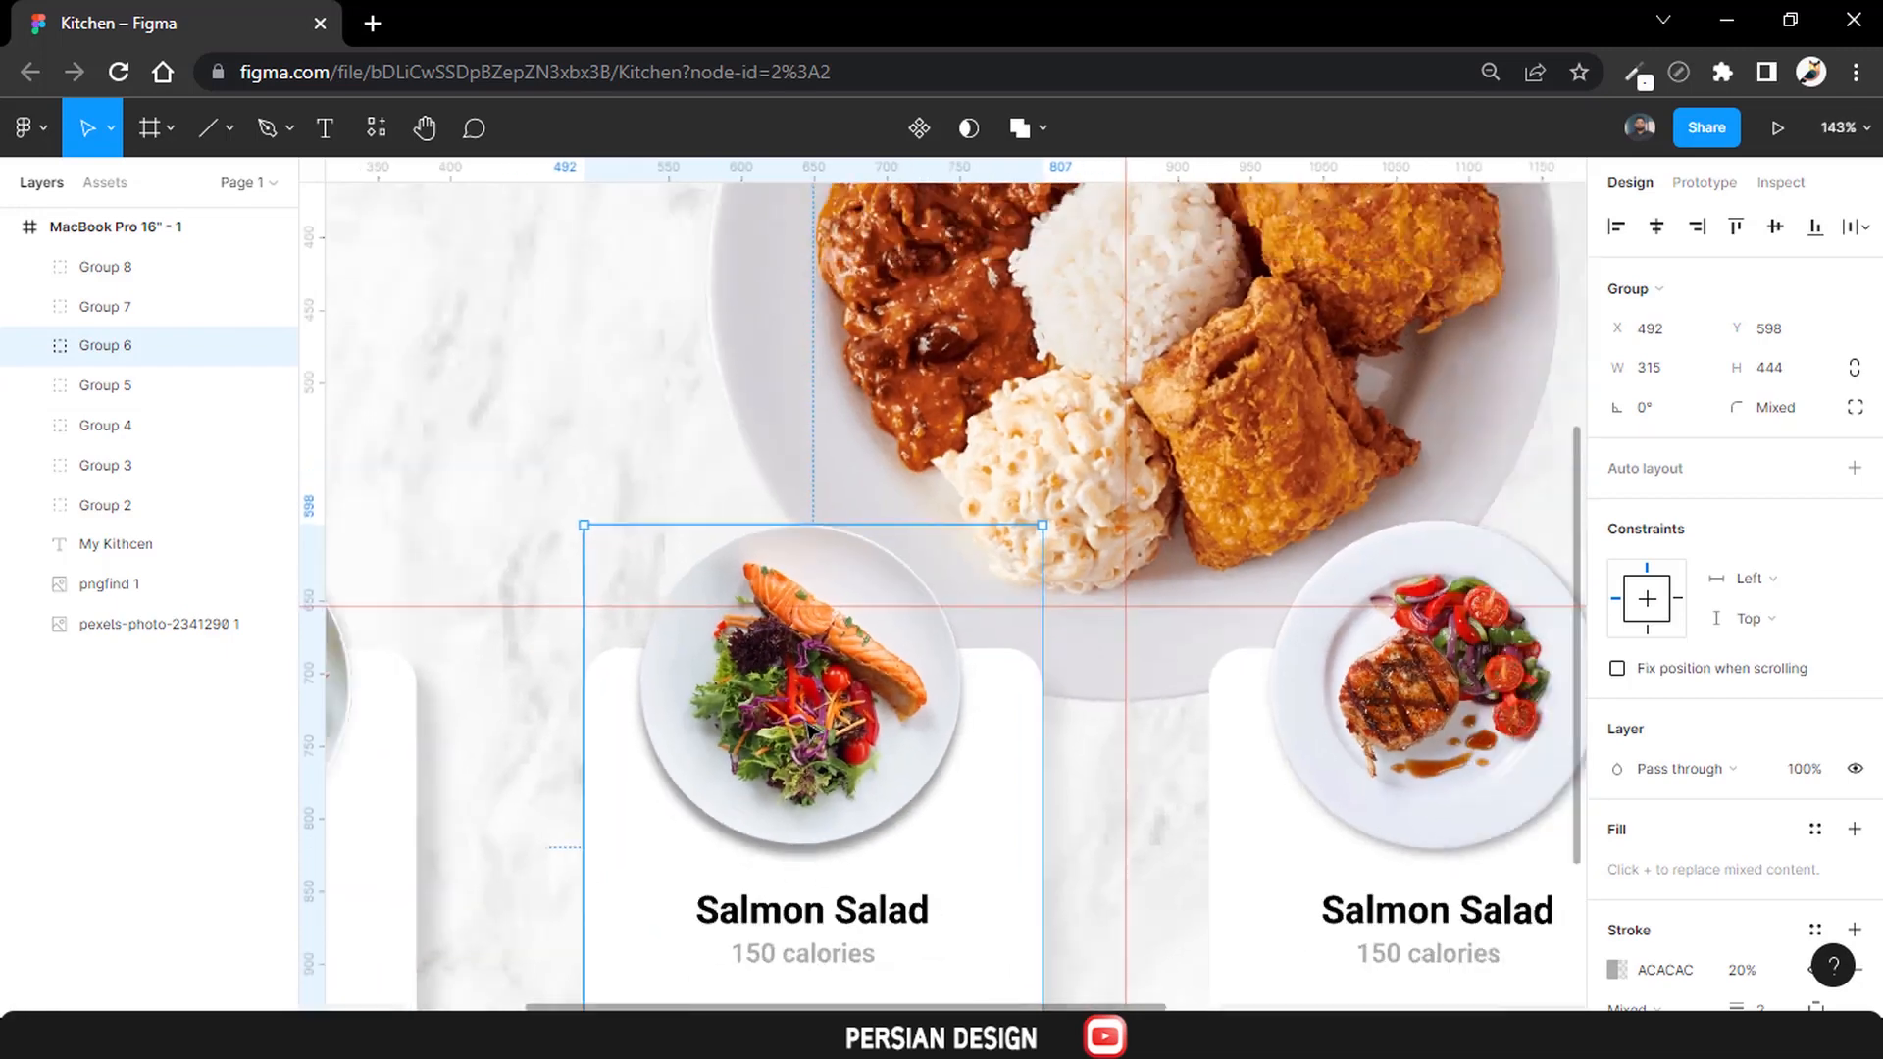
scroll(811, 728, "down", 7)
scroll(807, 651, "up", 4)
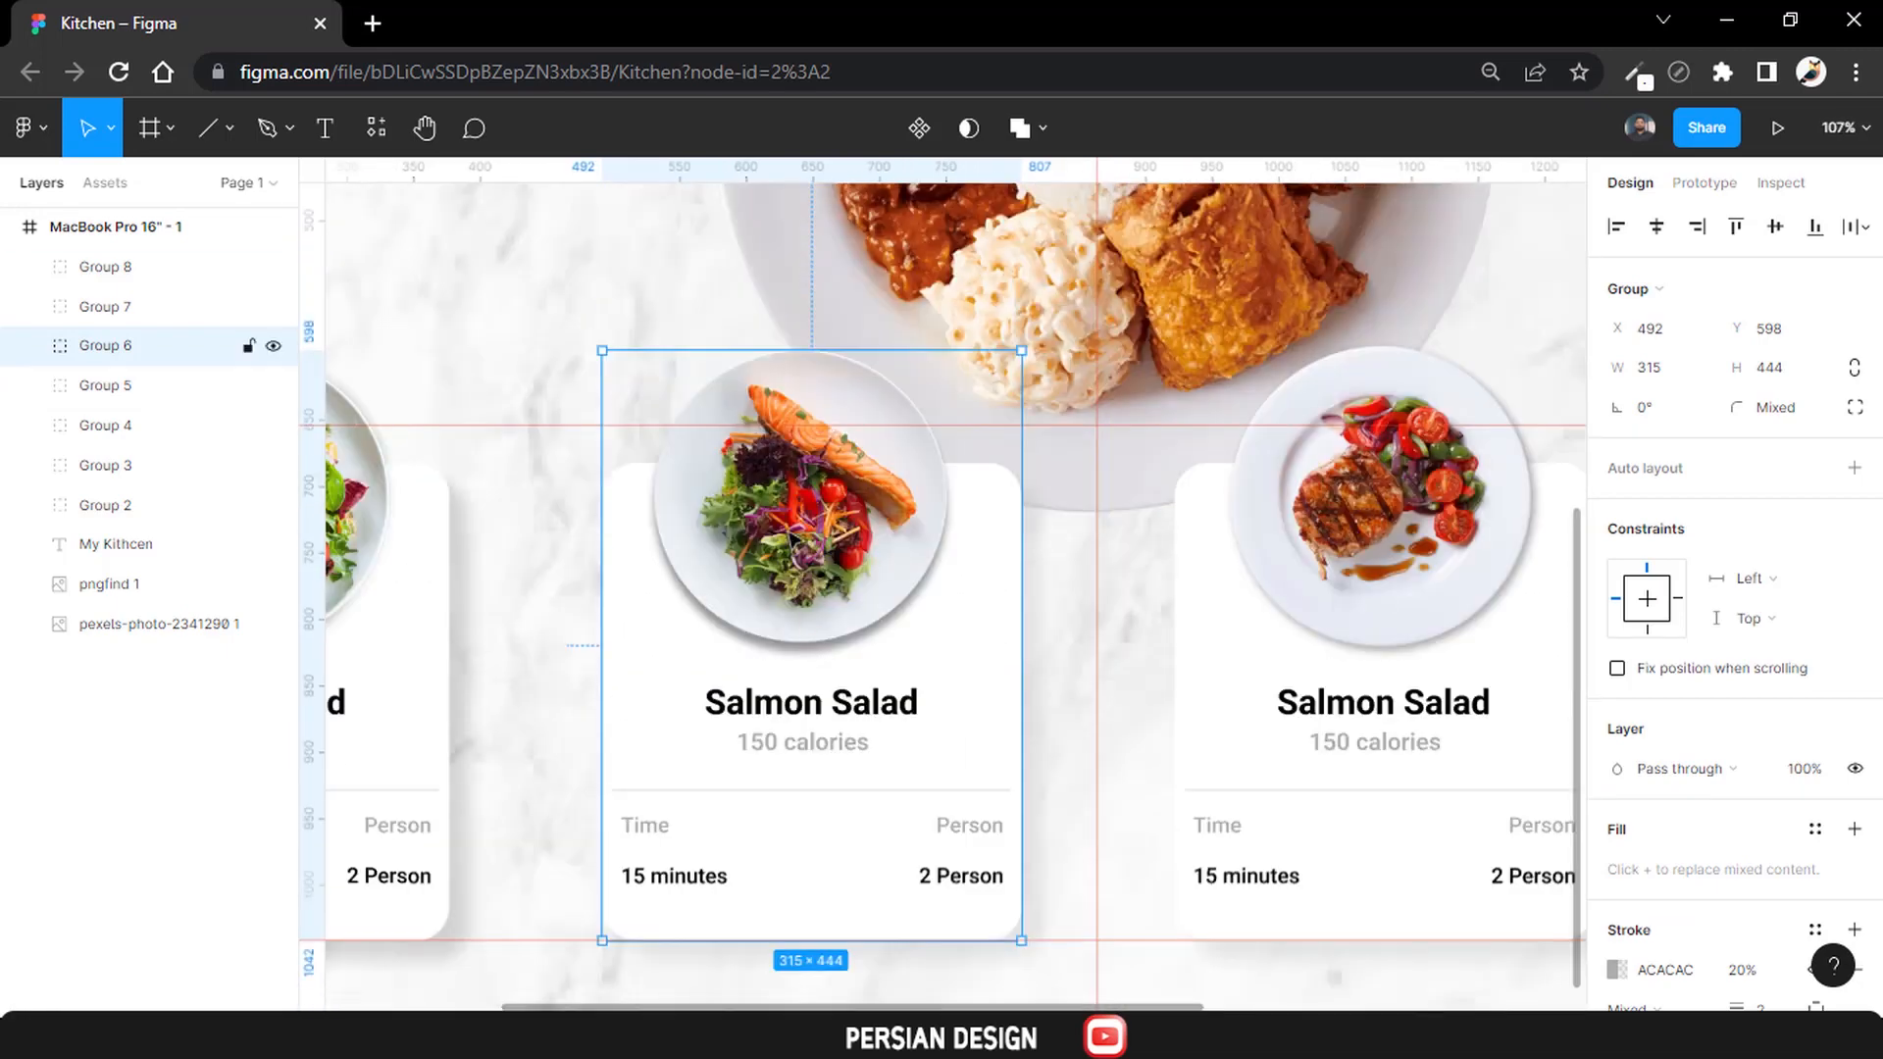
double_click(792, 540)
key("Right")
key("Right")
key("Right")
key("Right")
key("Right")
key("Right")
key("Right")
key("Right")
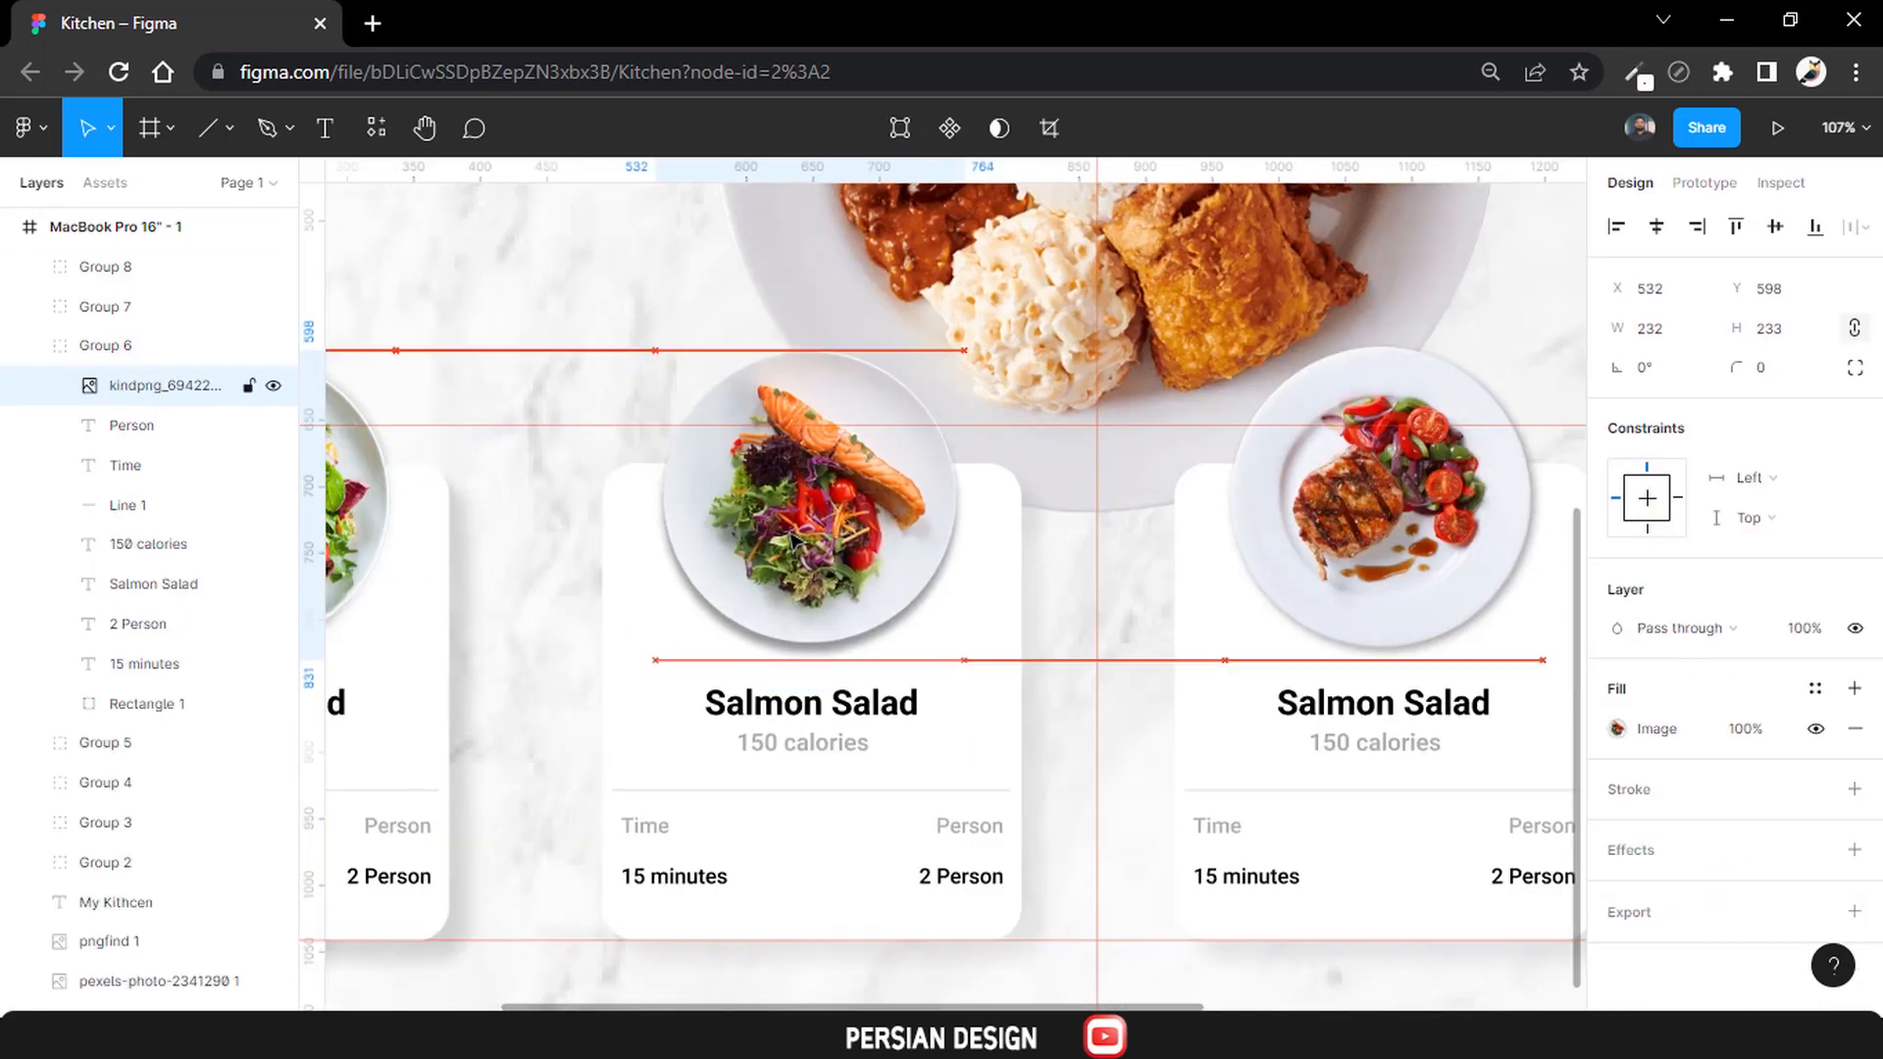
Set the fourth card's plate image to 226 × 226 with its proportions unlocked.
scroll(1270, 627, "right", 5)
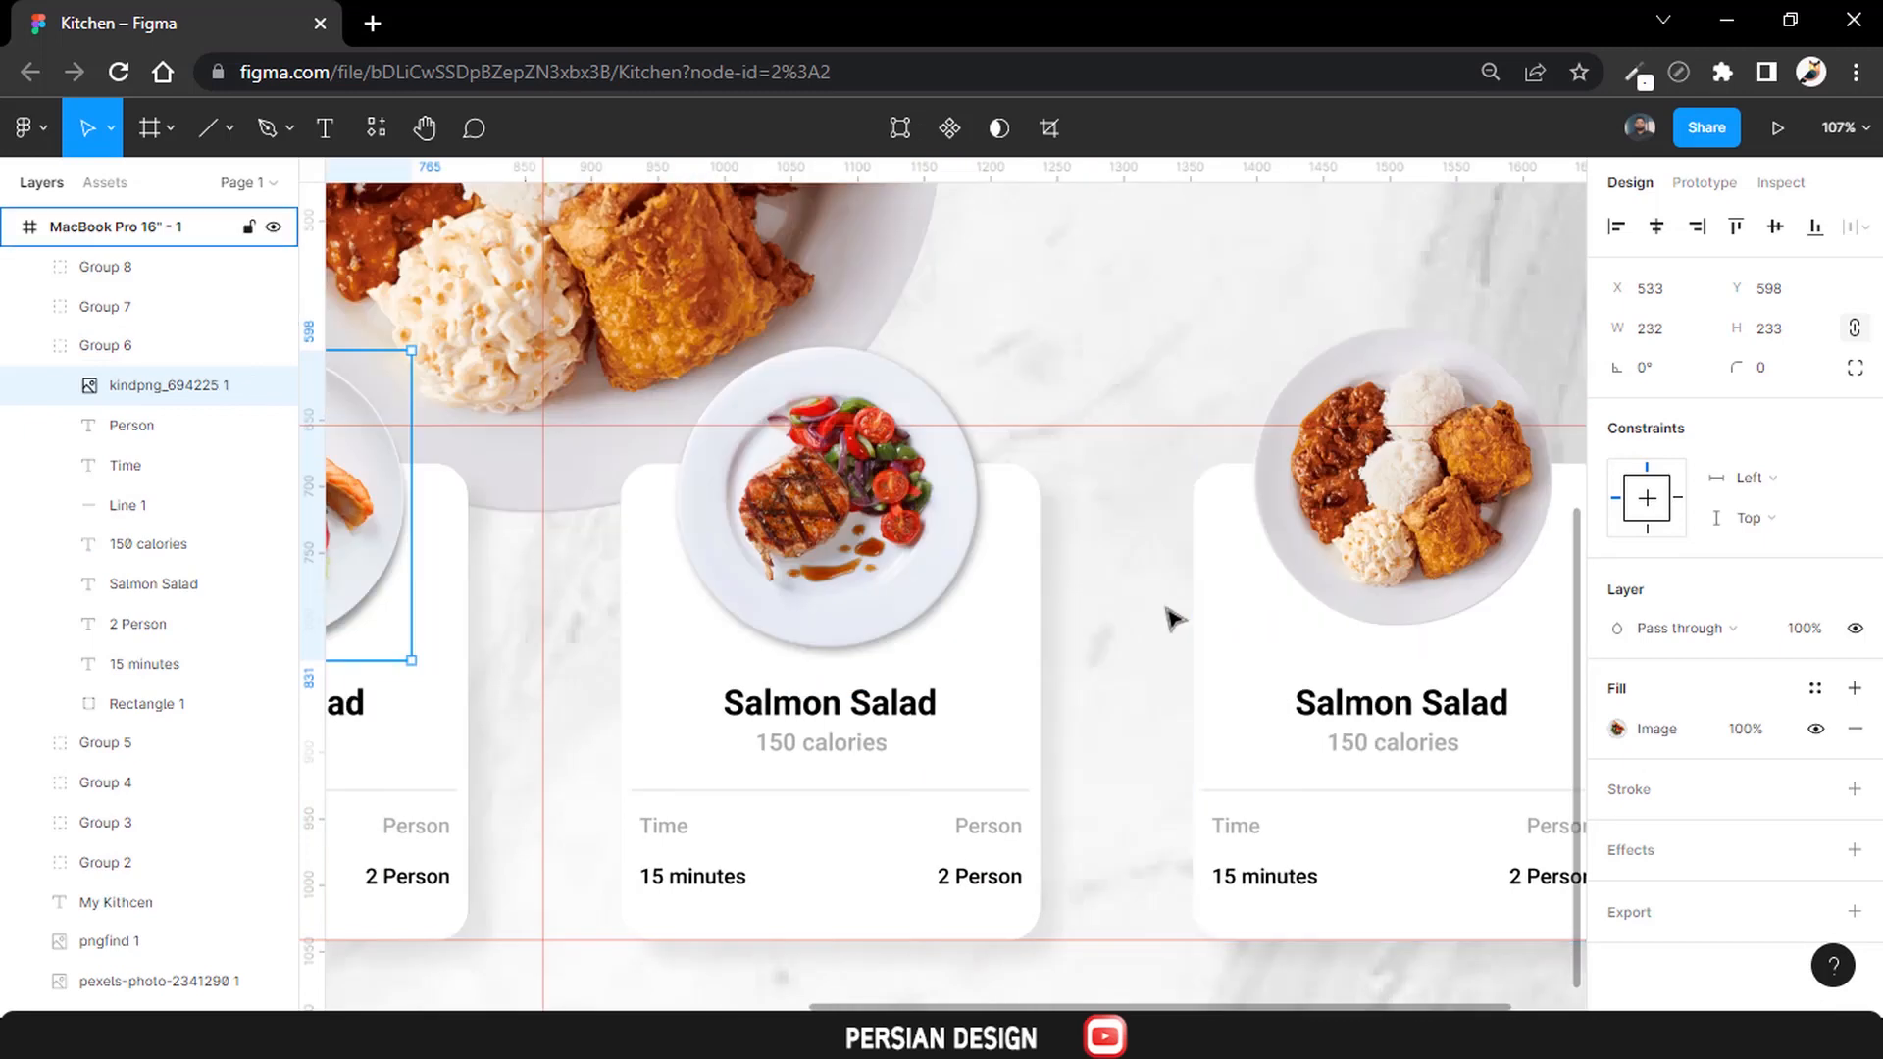
left_click(876, 527)
scroll(882, 525, "right", 3)
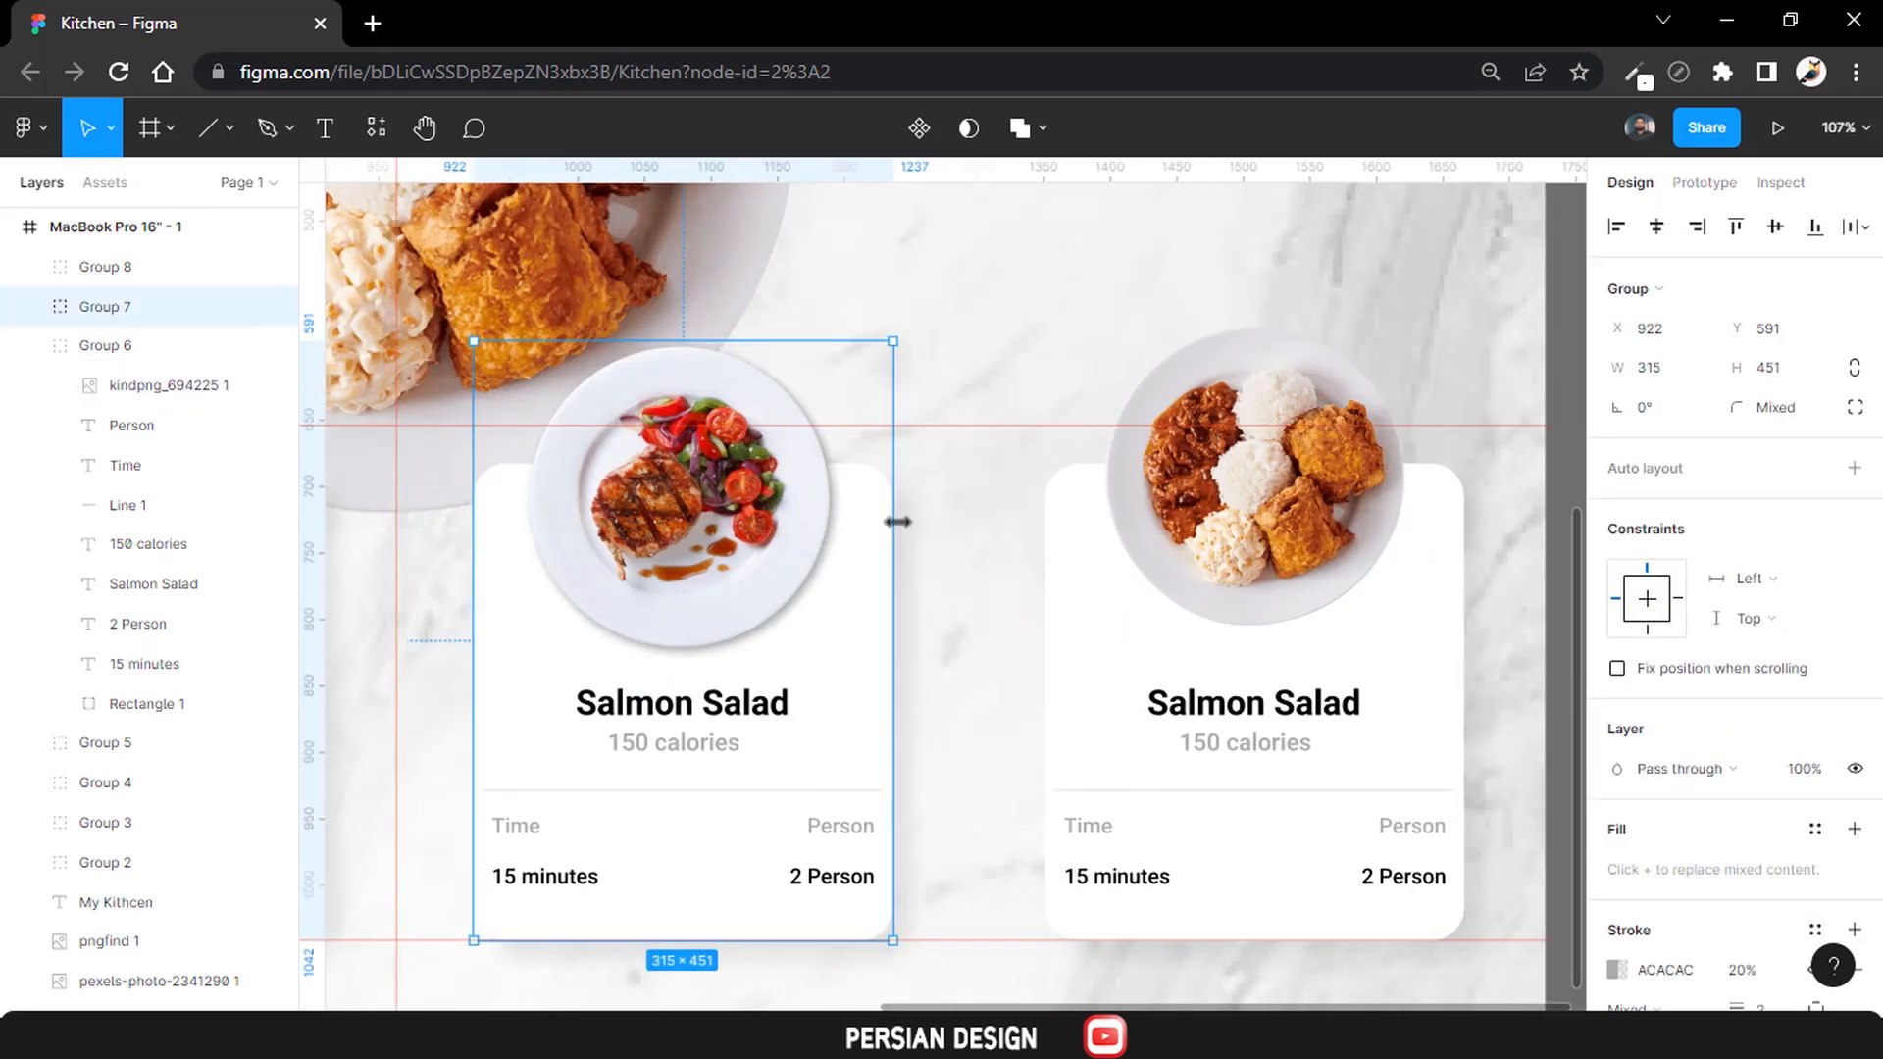
left_click(1122, 534)
left_click(1216, 529)
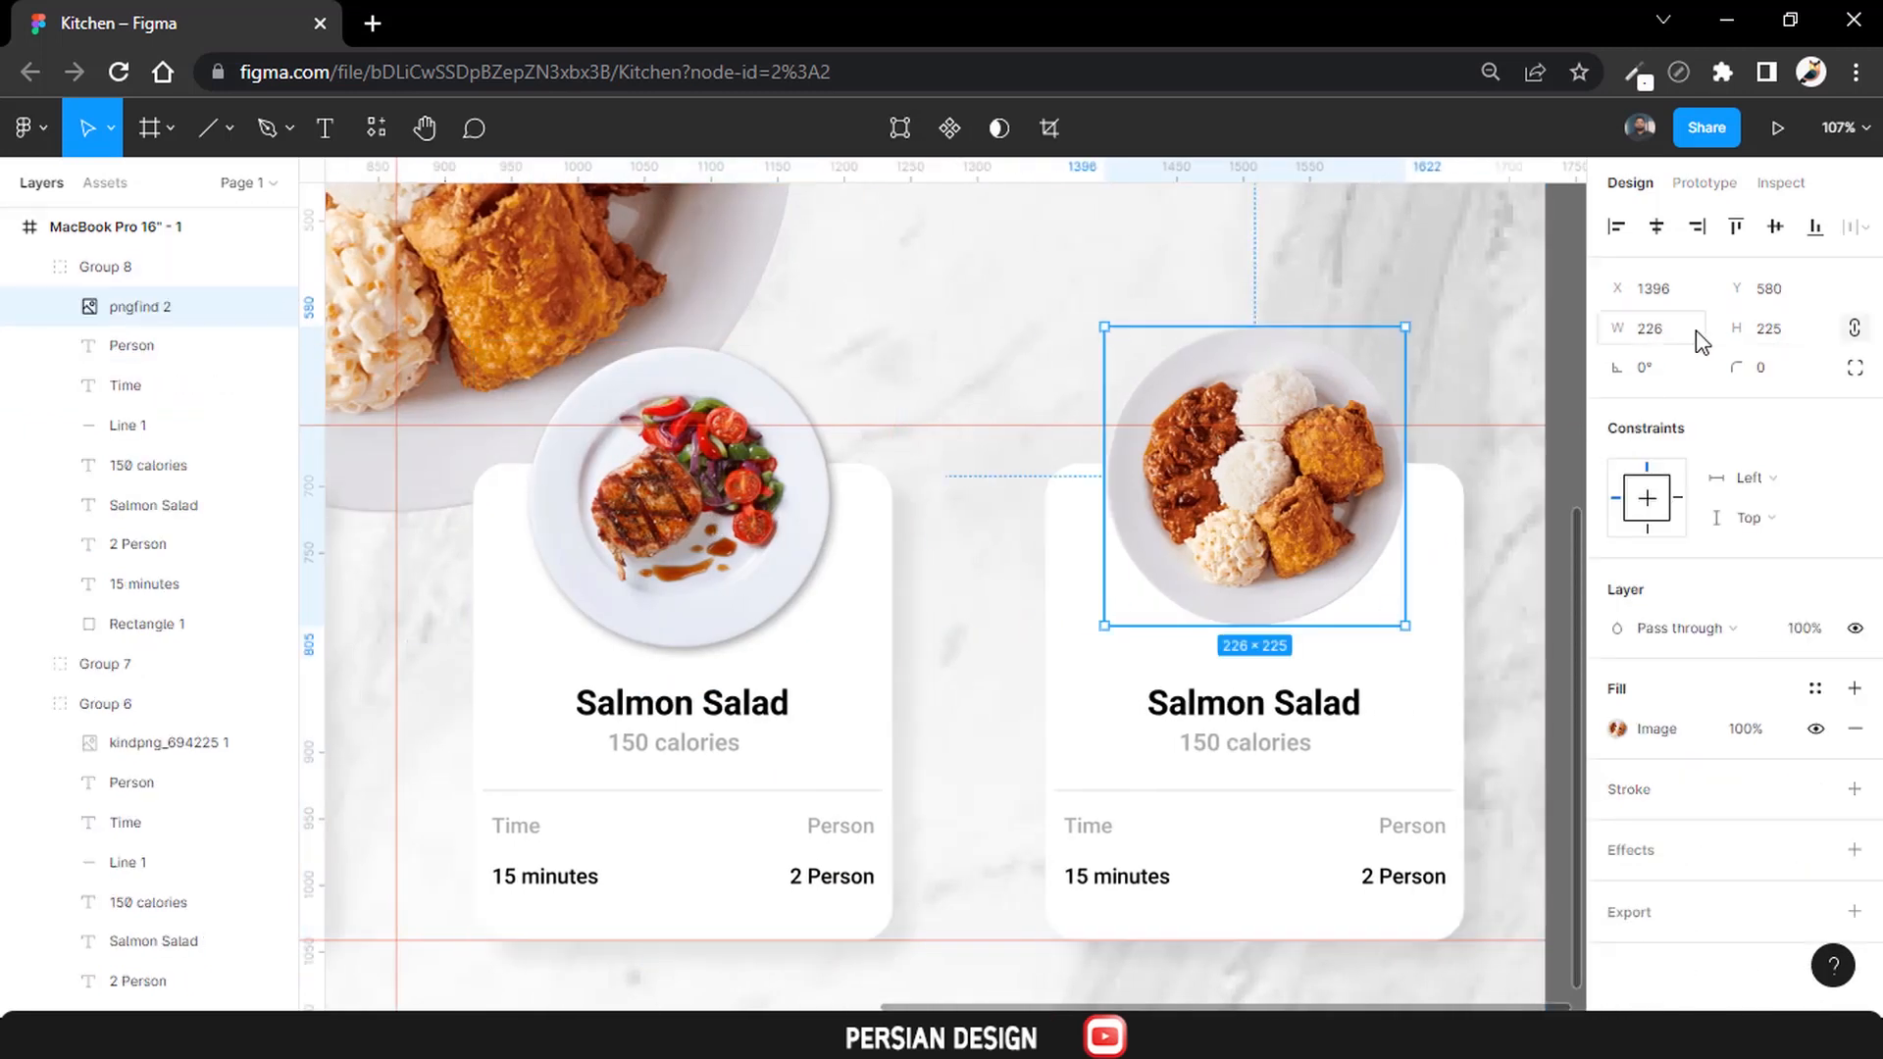
left_click(1654, 337)
left_click(1784, 343)
type("226")
key("Return")
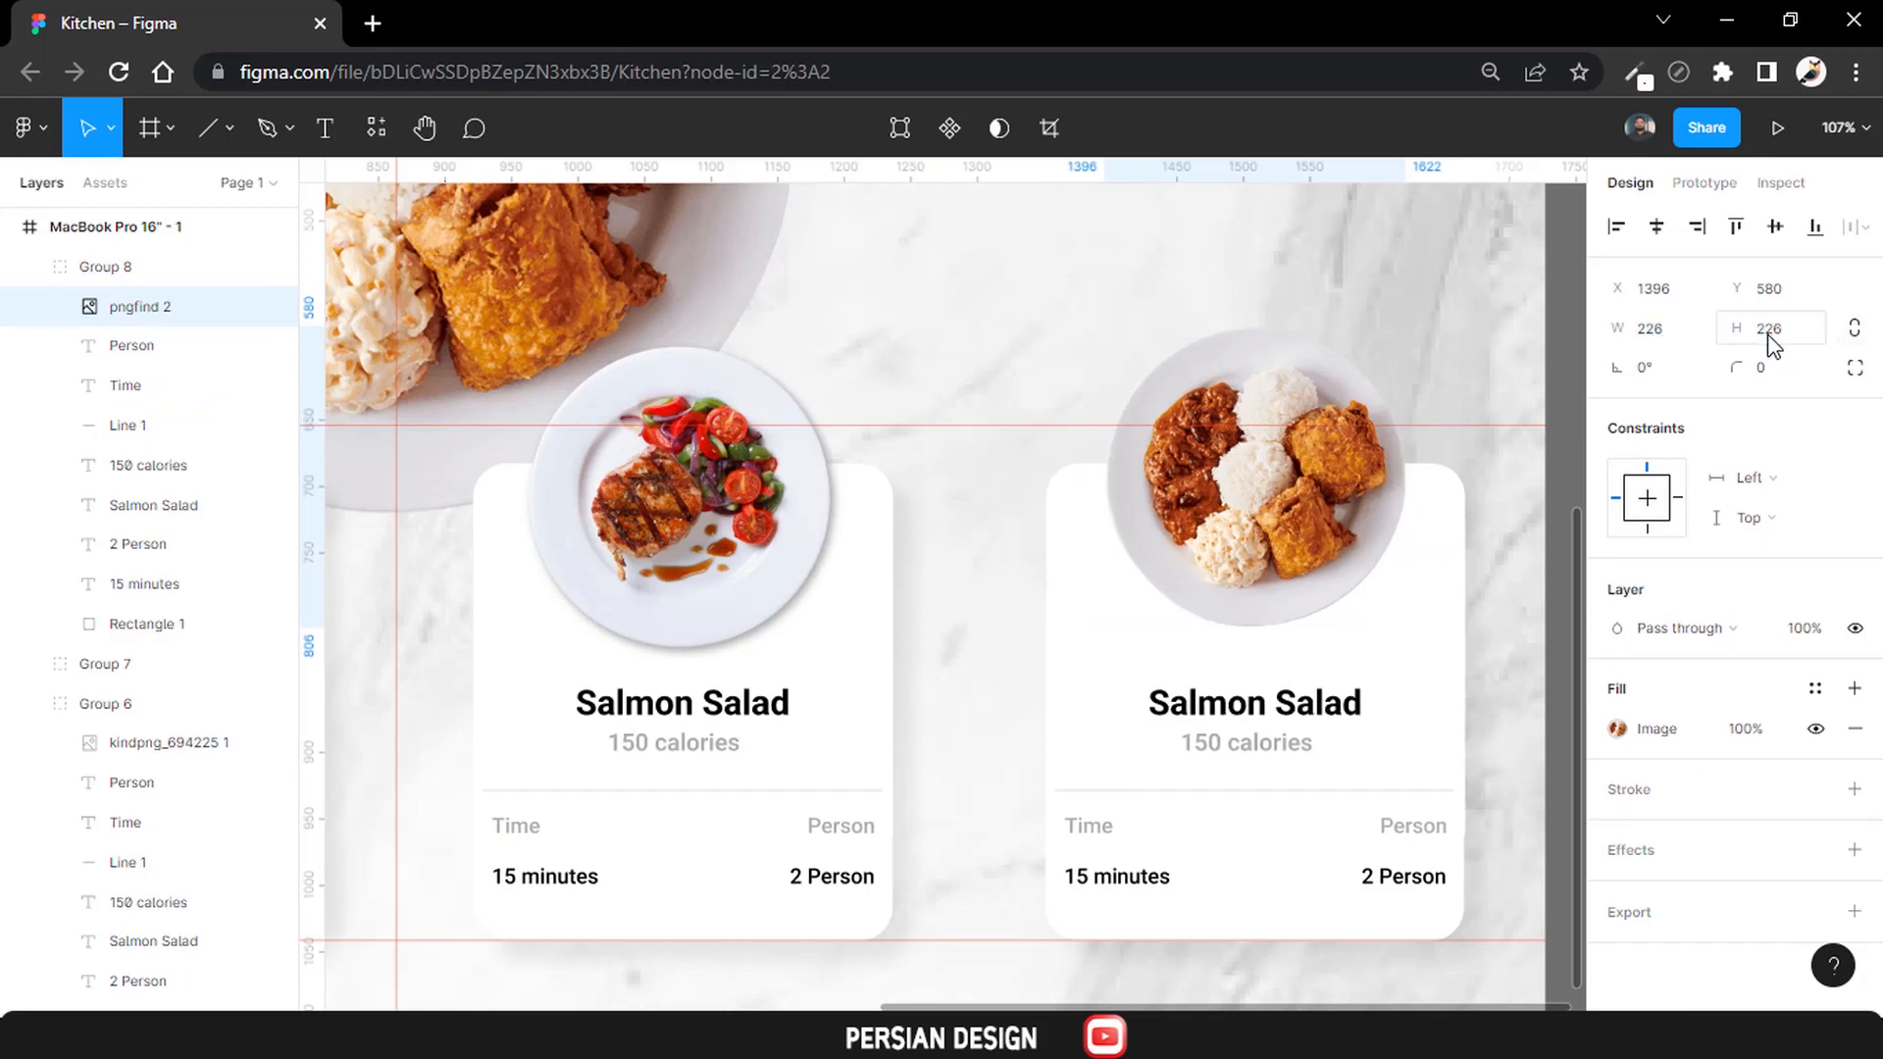
Lock the fourth card's plate proportions, scale it to 220 × 220, and reposition it slightly lower on the card.
left_click(1851, 331)
left_click(1677, 336)
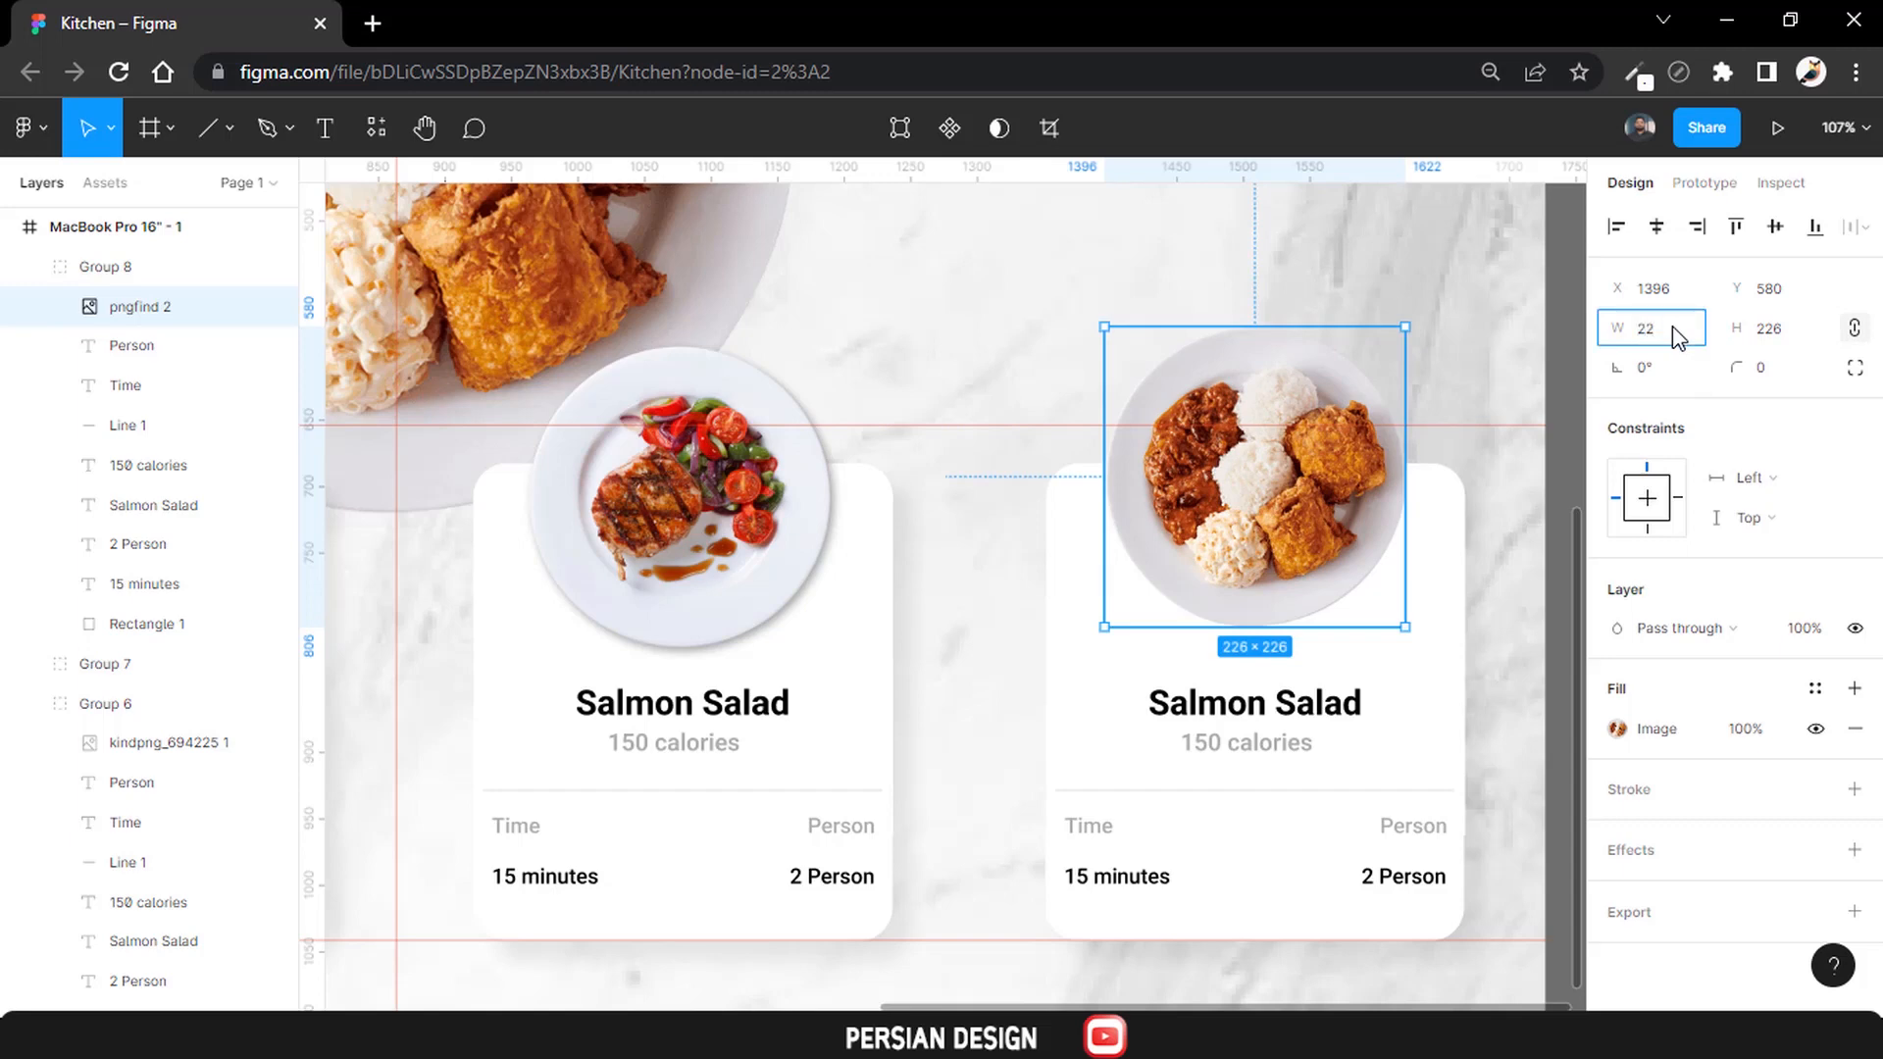
type("224")
key("BackSpace")
type("0")
key("Return")
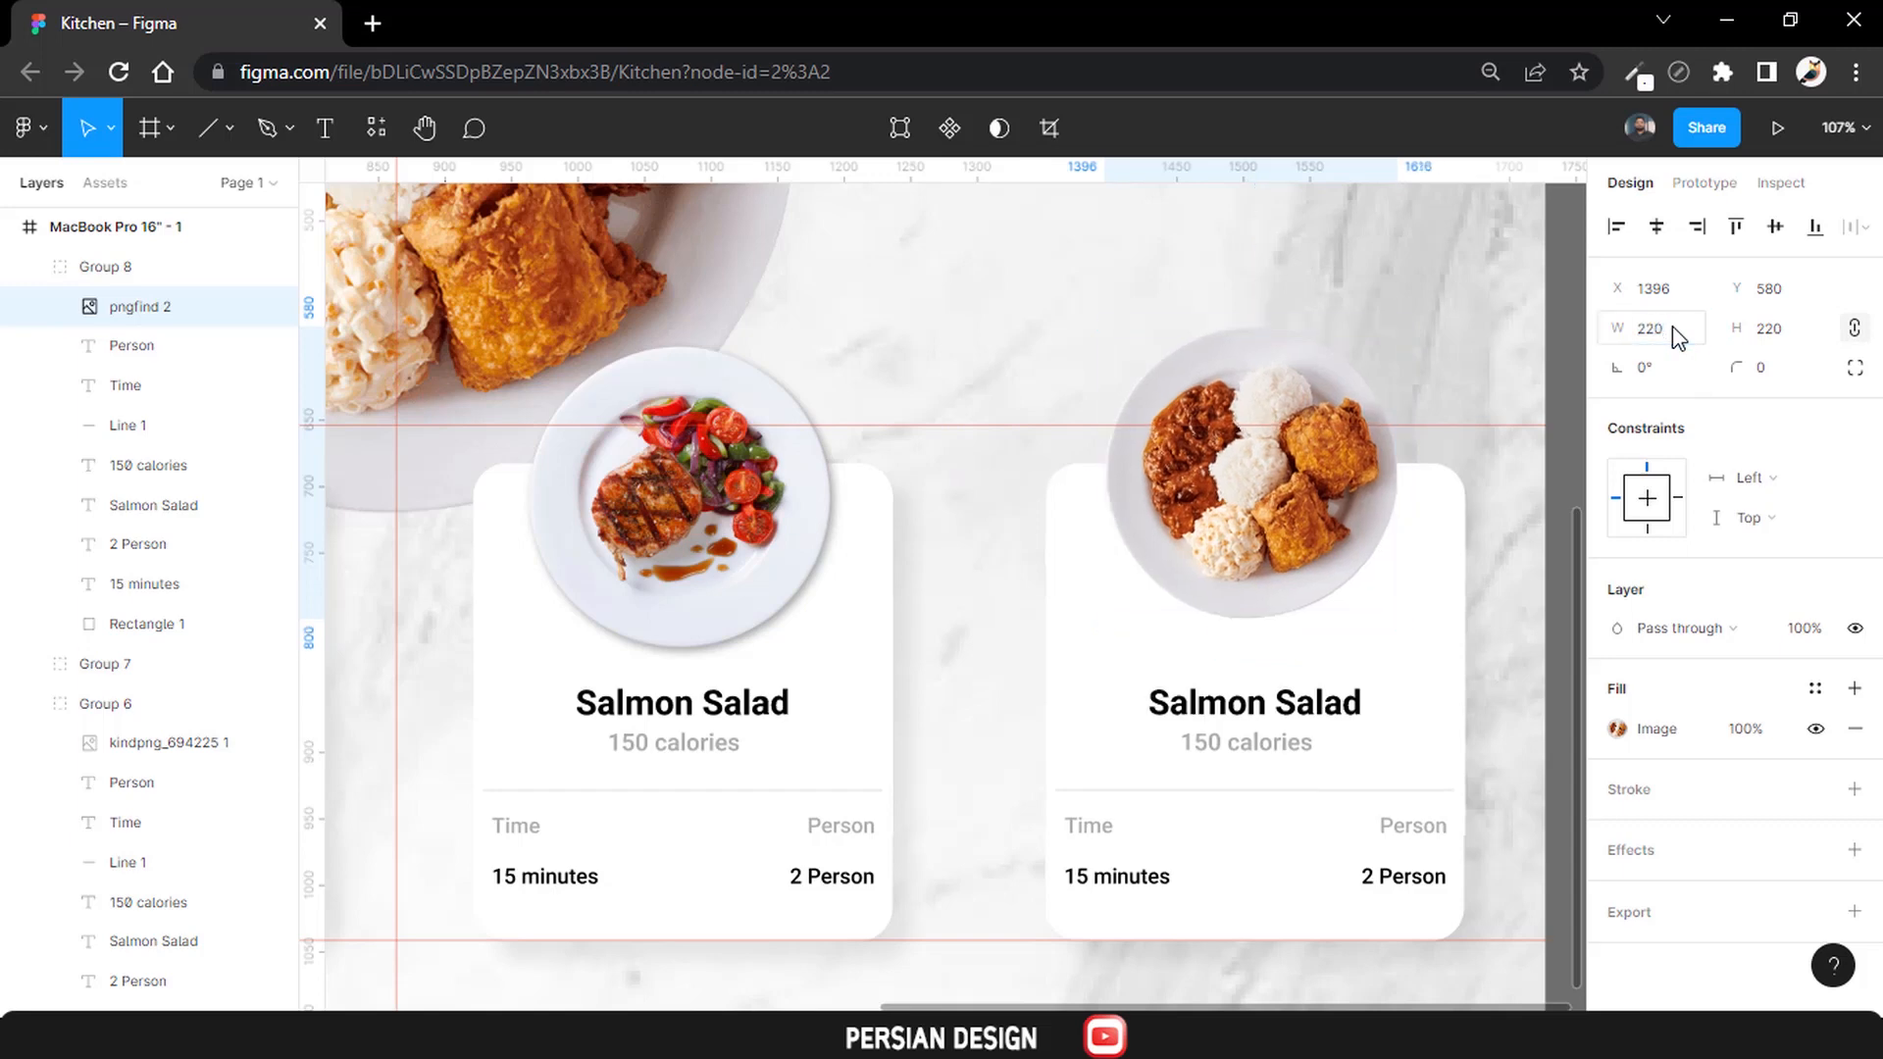
left_click_drag(1235, 518, 1232, 521)
Make the third card's plate image square with a width of 240, and scale it proportionally to 235 × 235.
double_click(677, 539)
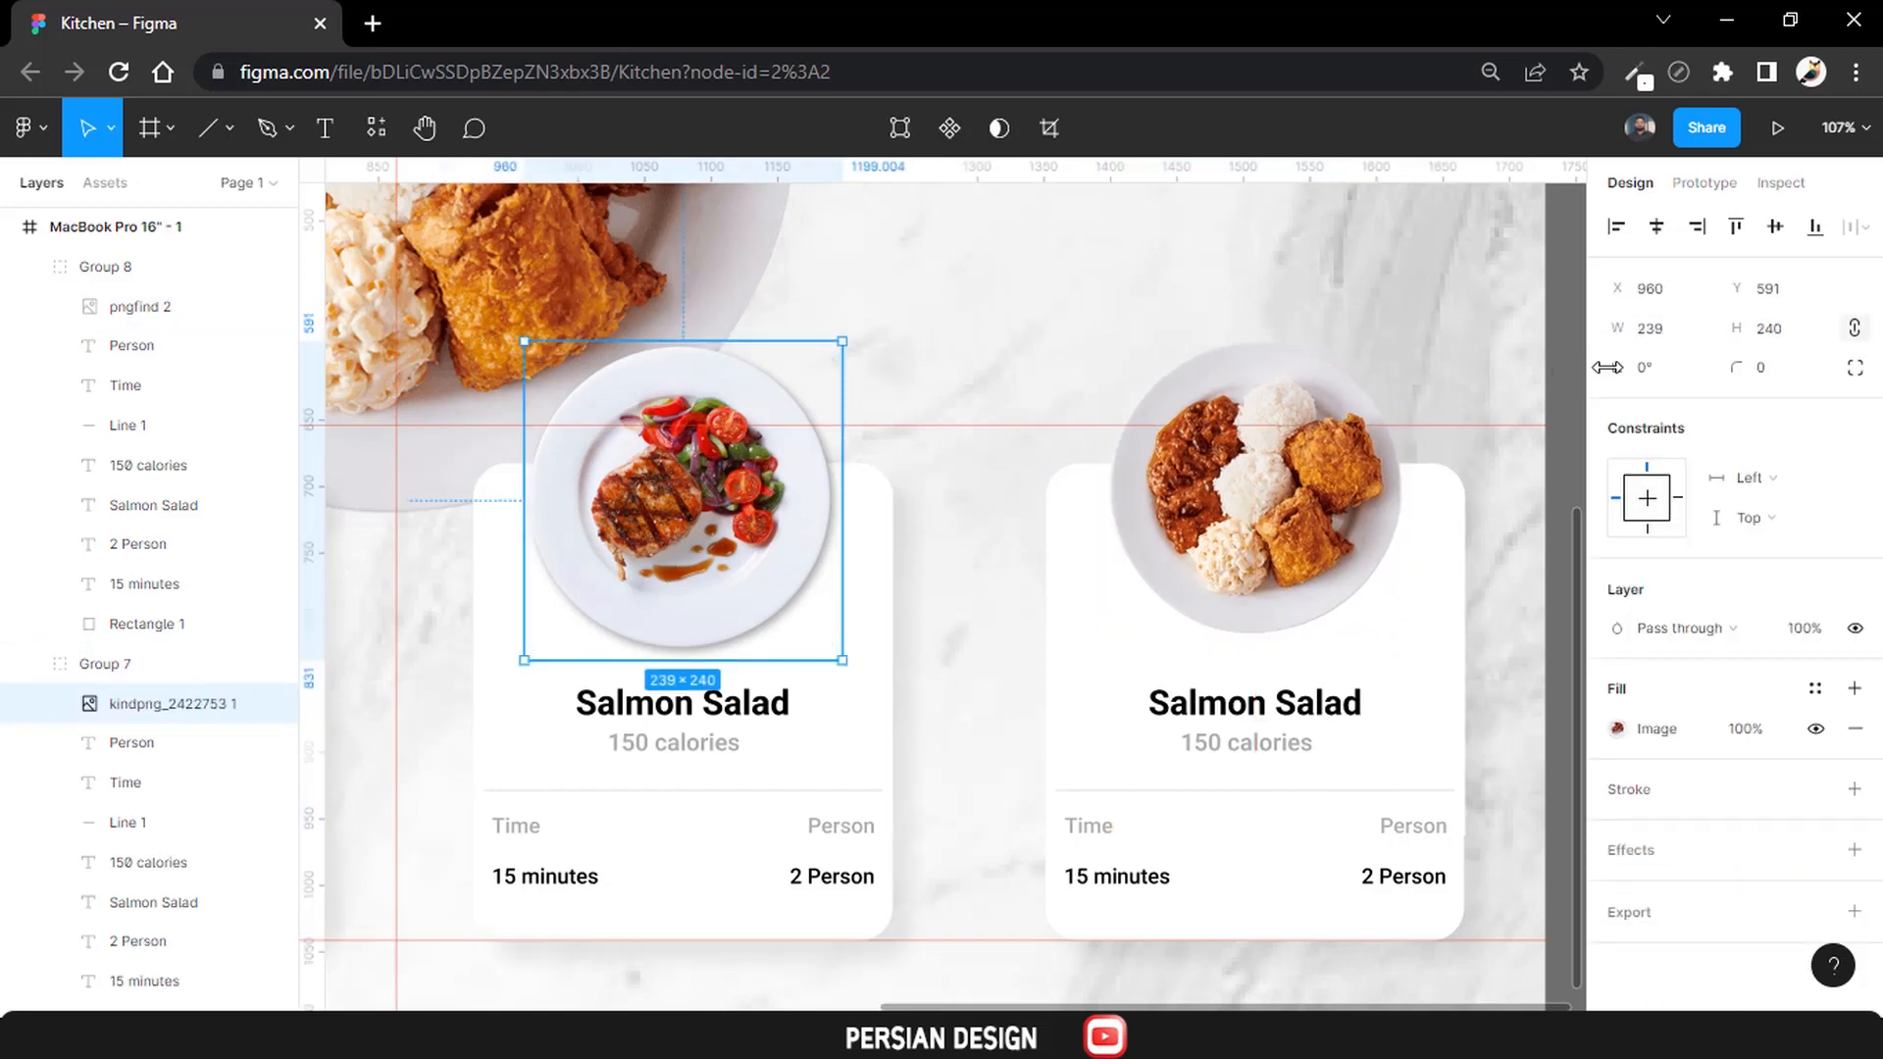
left_click(1658, 333)
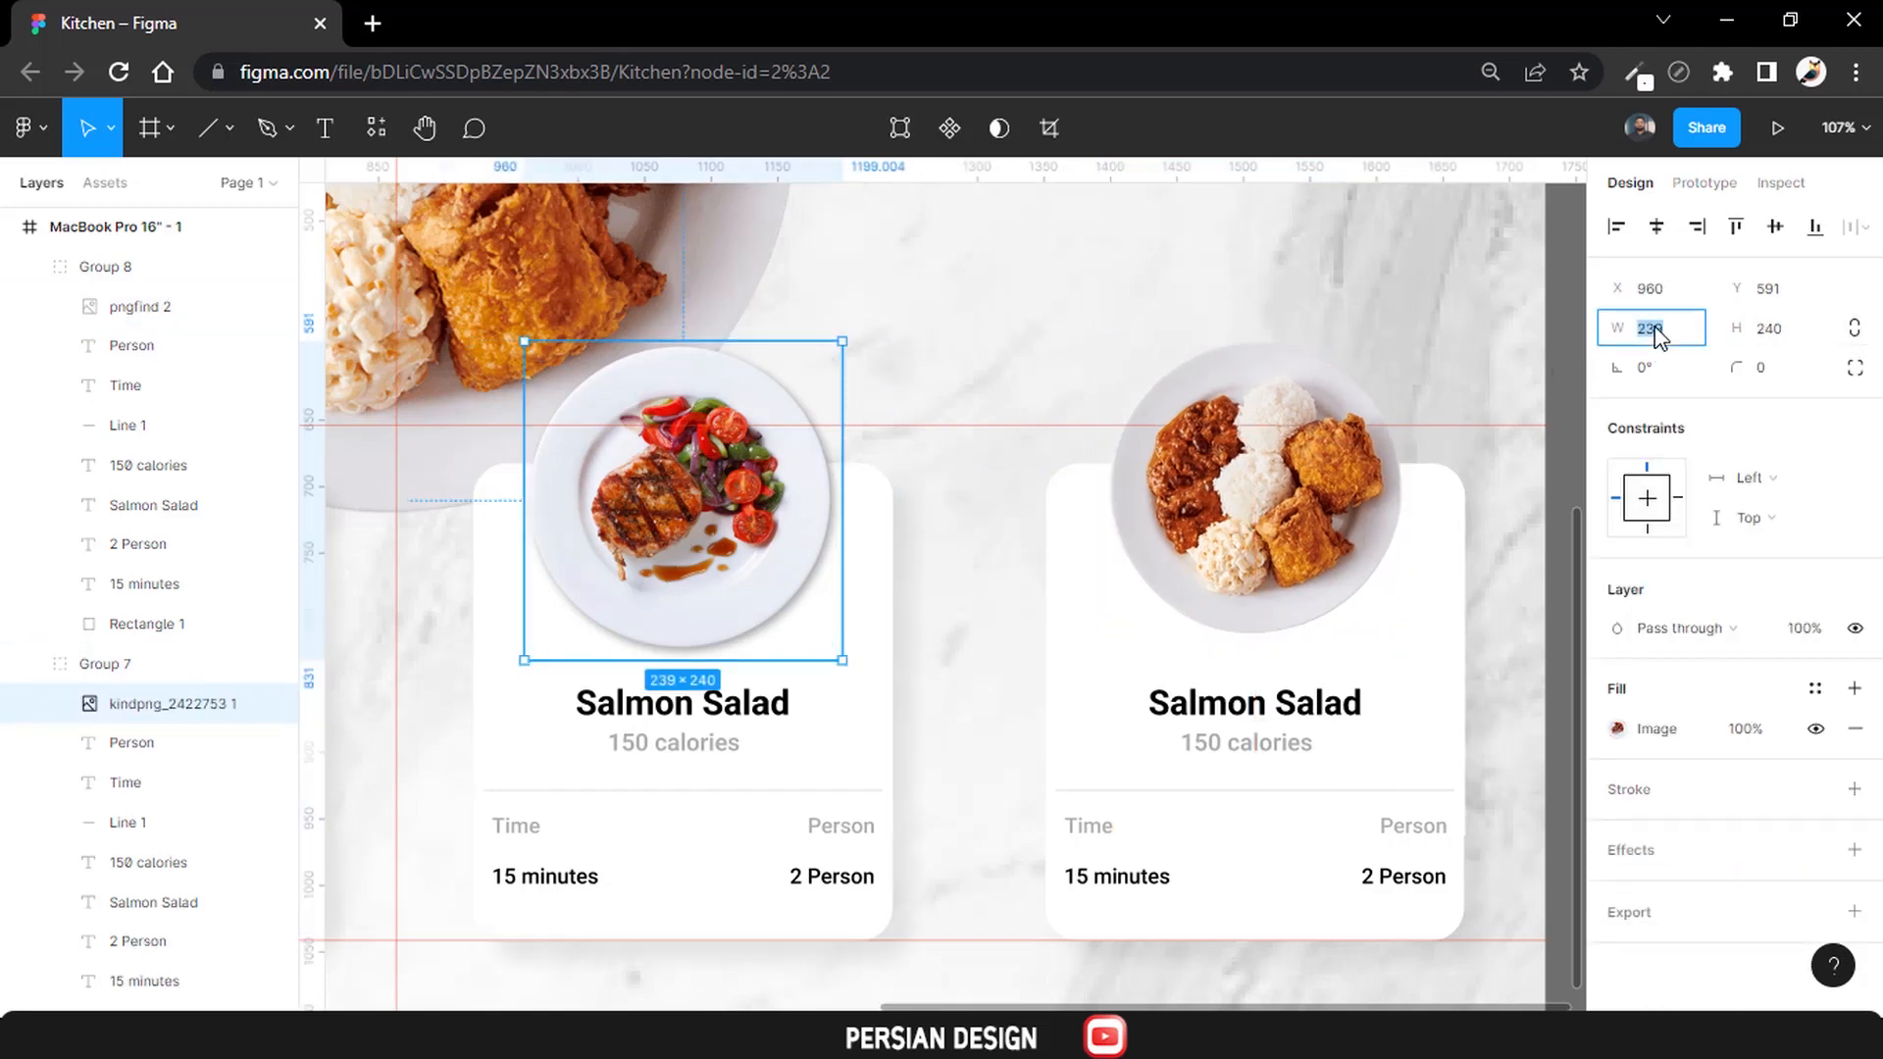
type("240")
key("Return")
left_click(1798, 337)
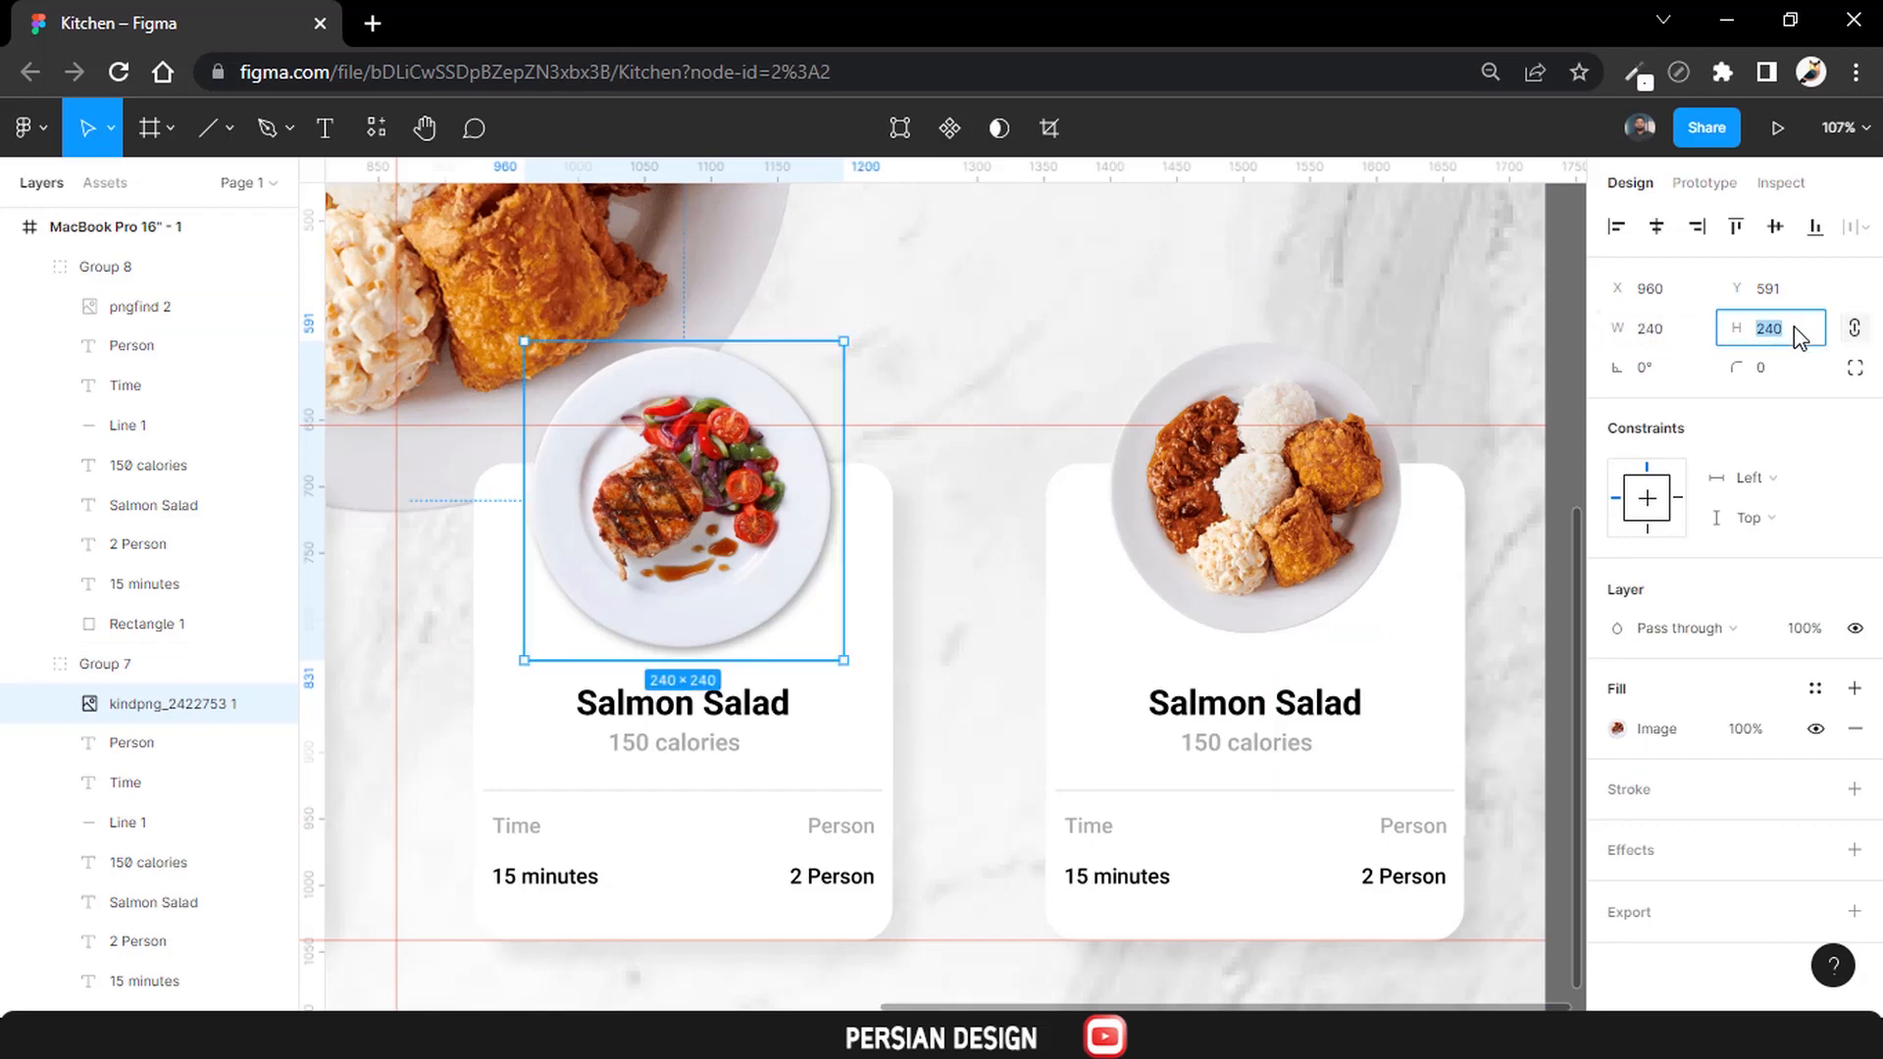
type("235")
key("Return")
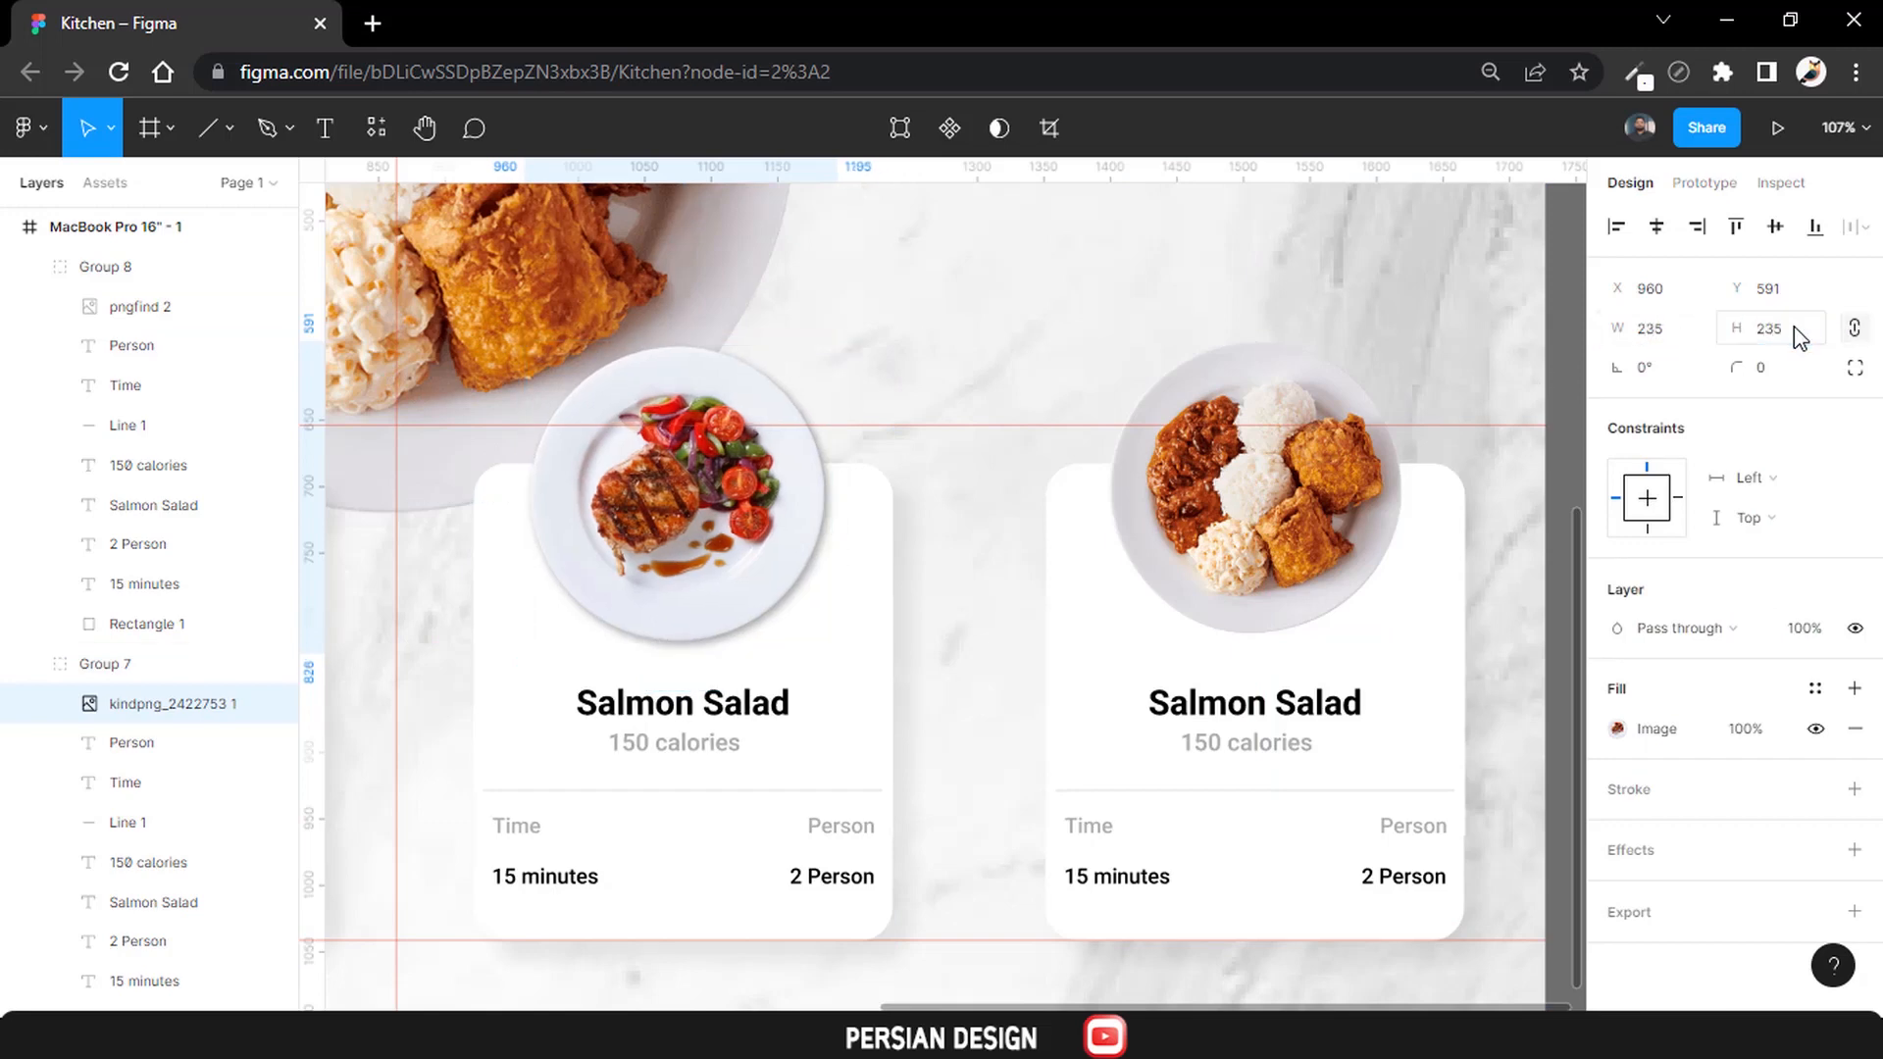
Align the third card's plate image with the horizontal centre of its card rectangle.
left_click_drag(702, 490, 713, 480)
left_click(876, 704, "shift")
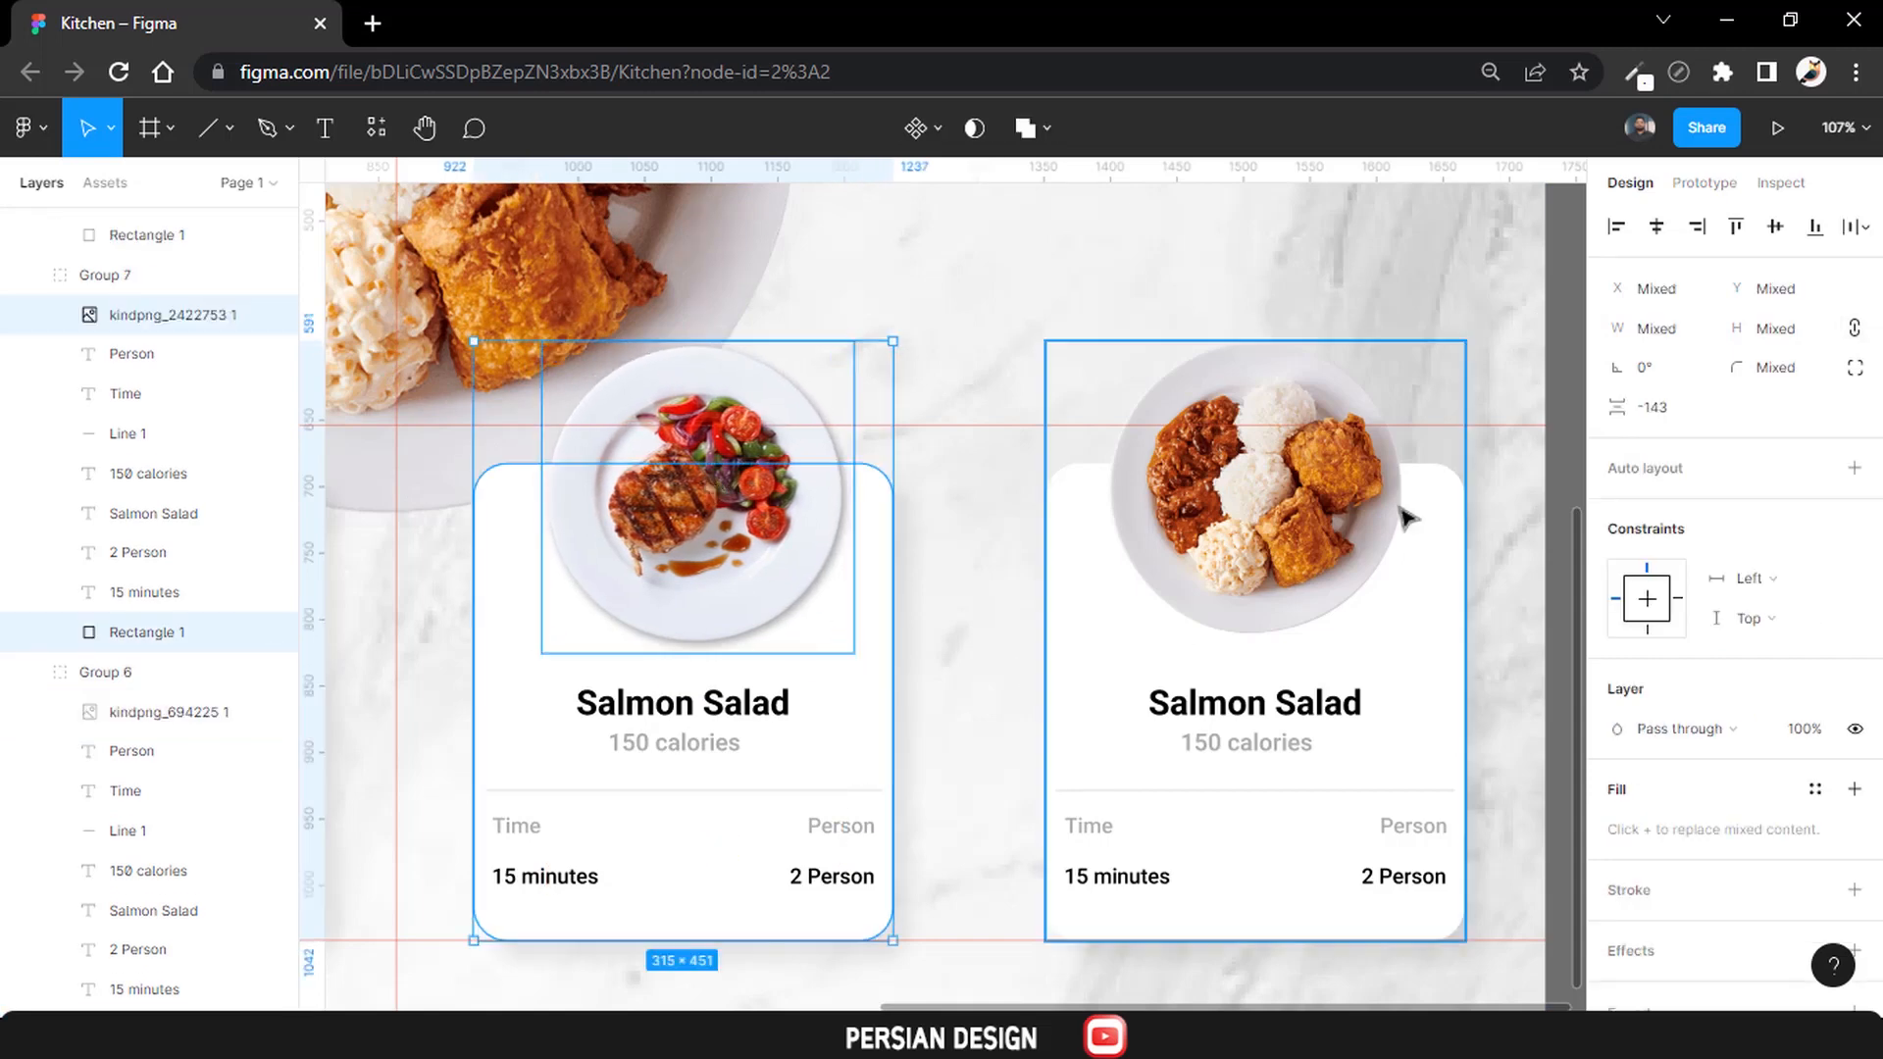
scroll(1408, 517, "up", 3)
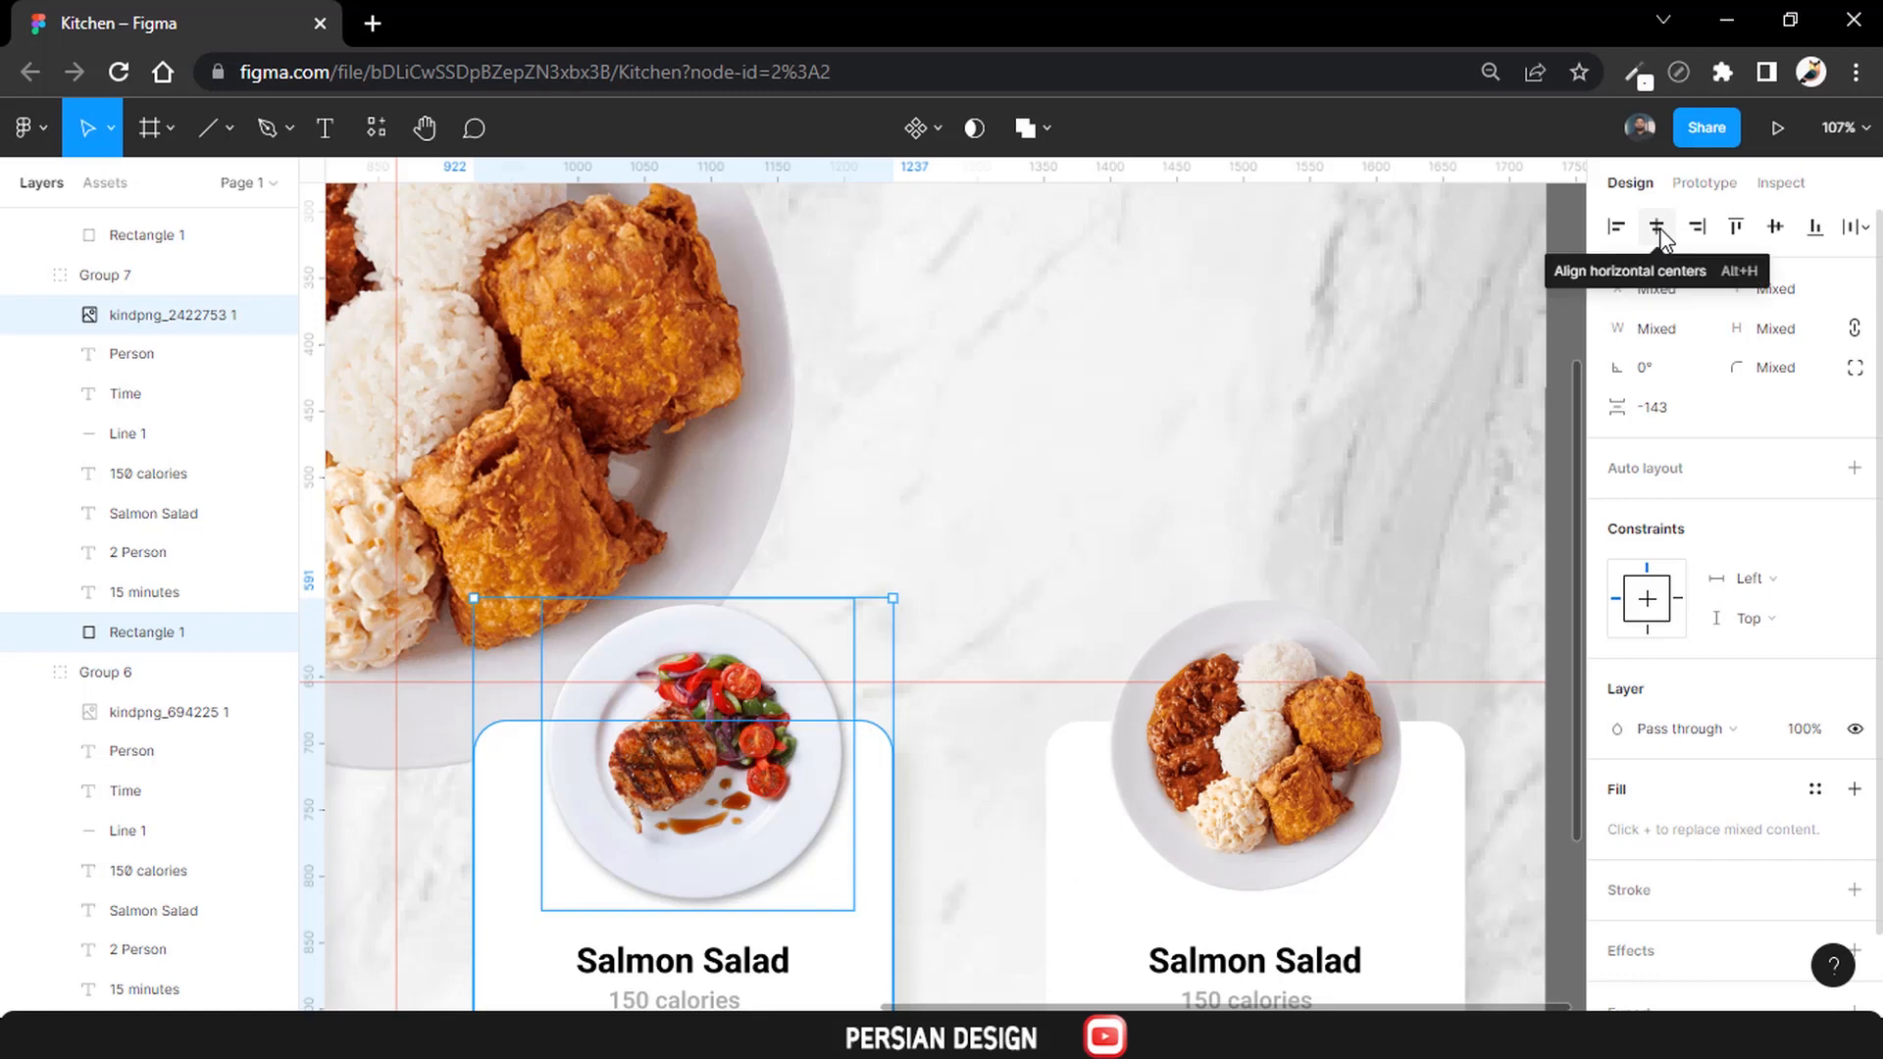
left_click(1657, 226)
scroll(887, 579, "down", 3)
left_click(981, 655)
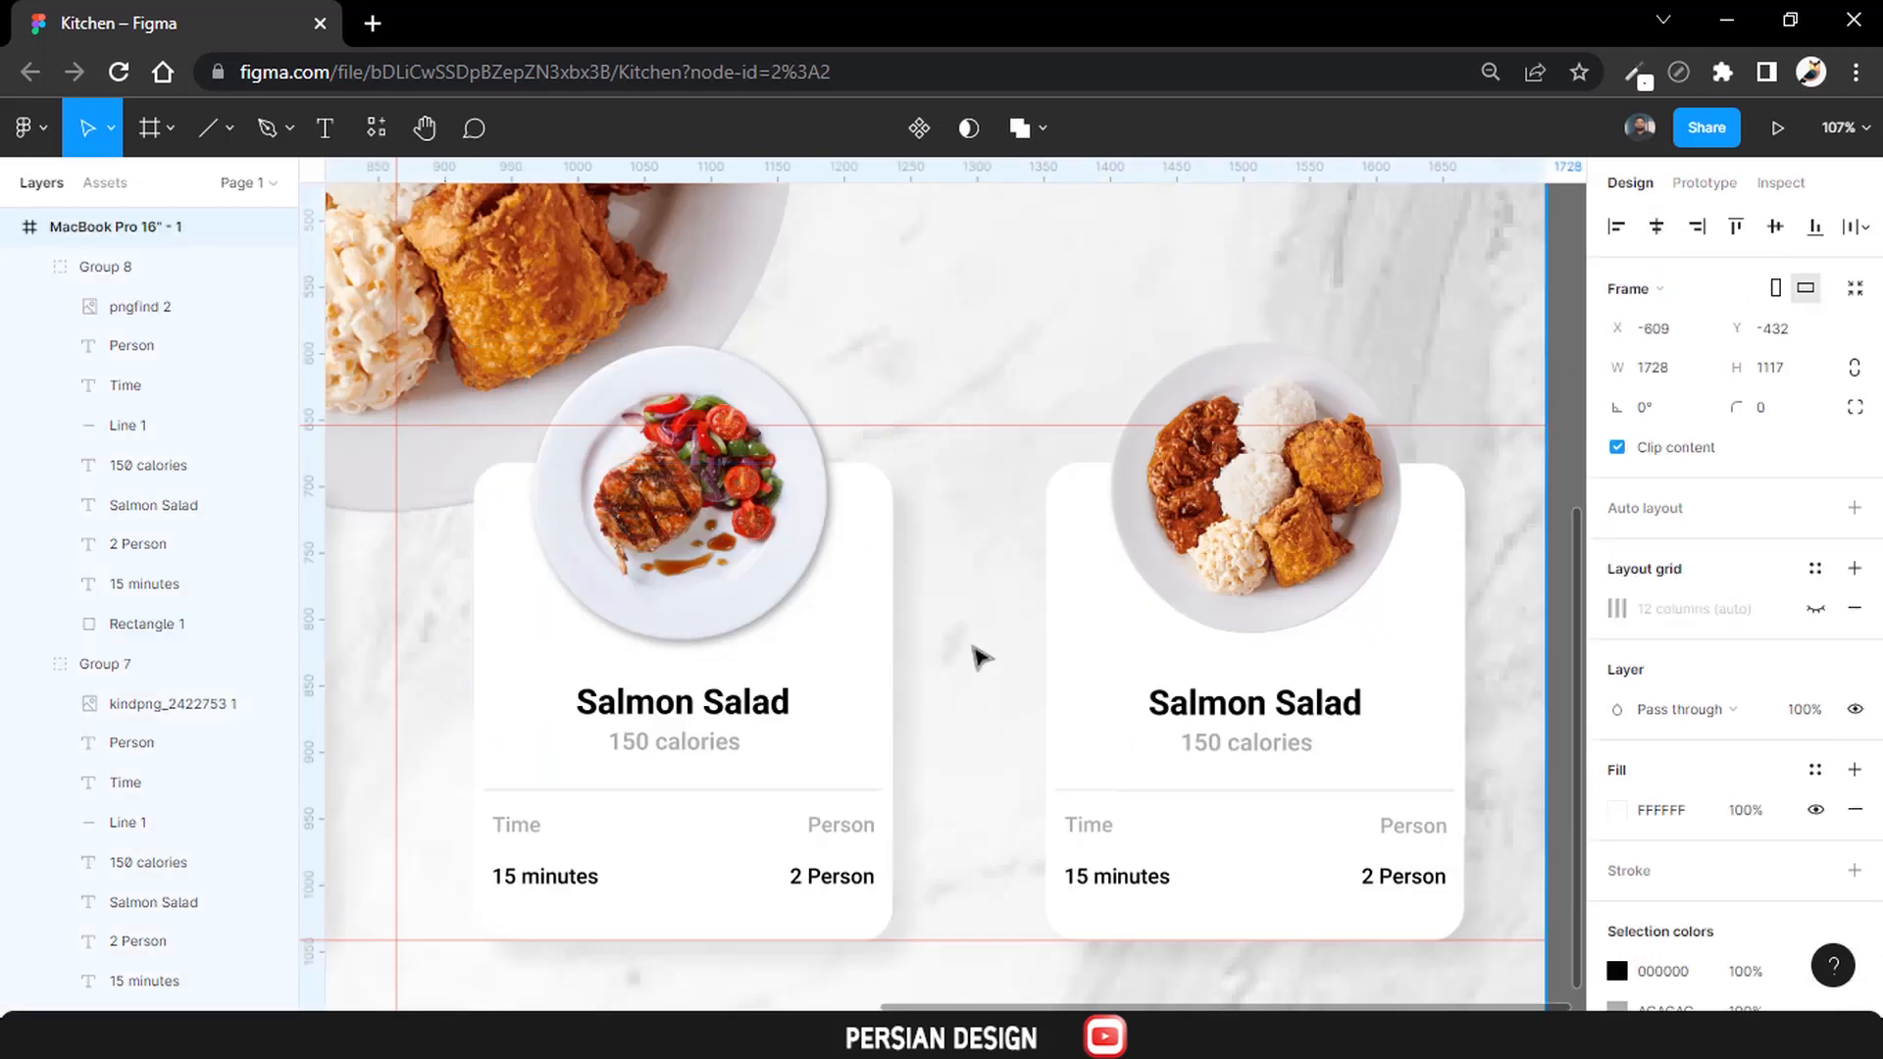
Nudge the third card's plate image slightly to the right of its centred position.
left_click(738, 591)
double_click(738, 591)
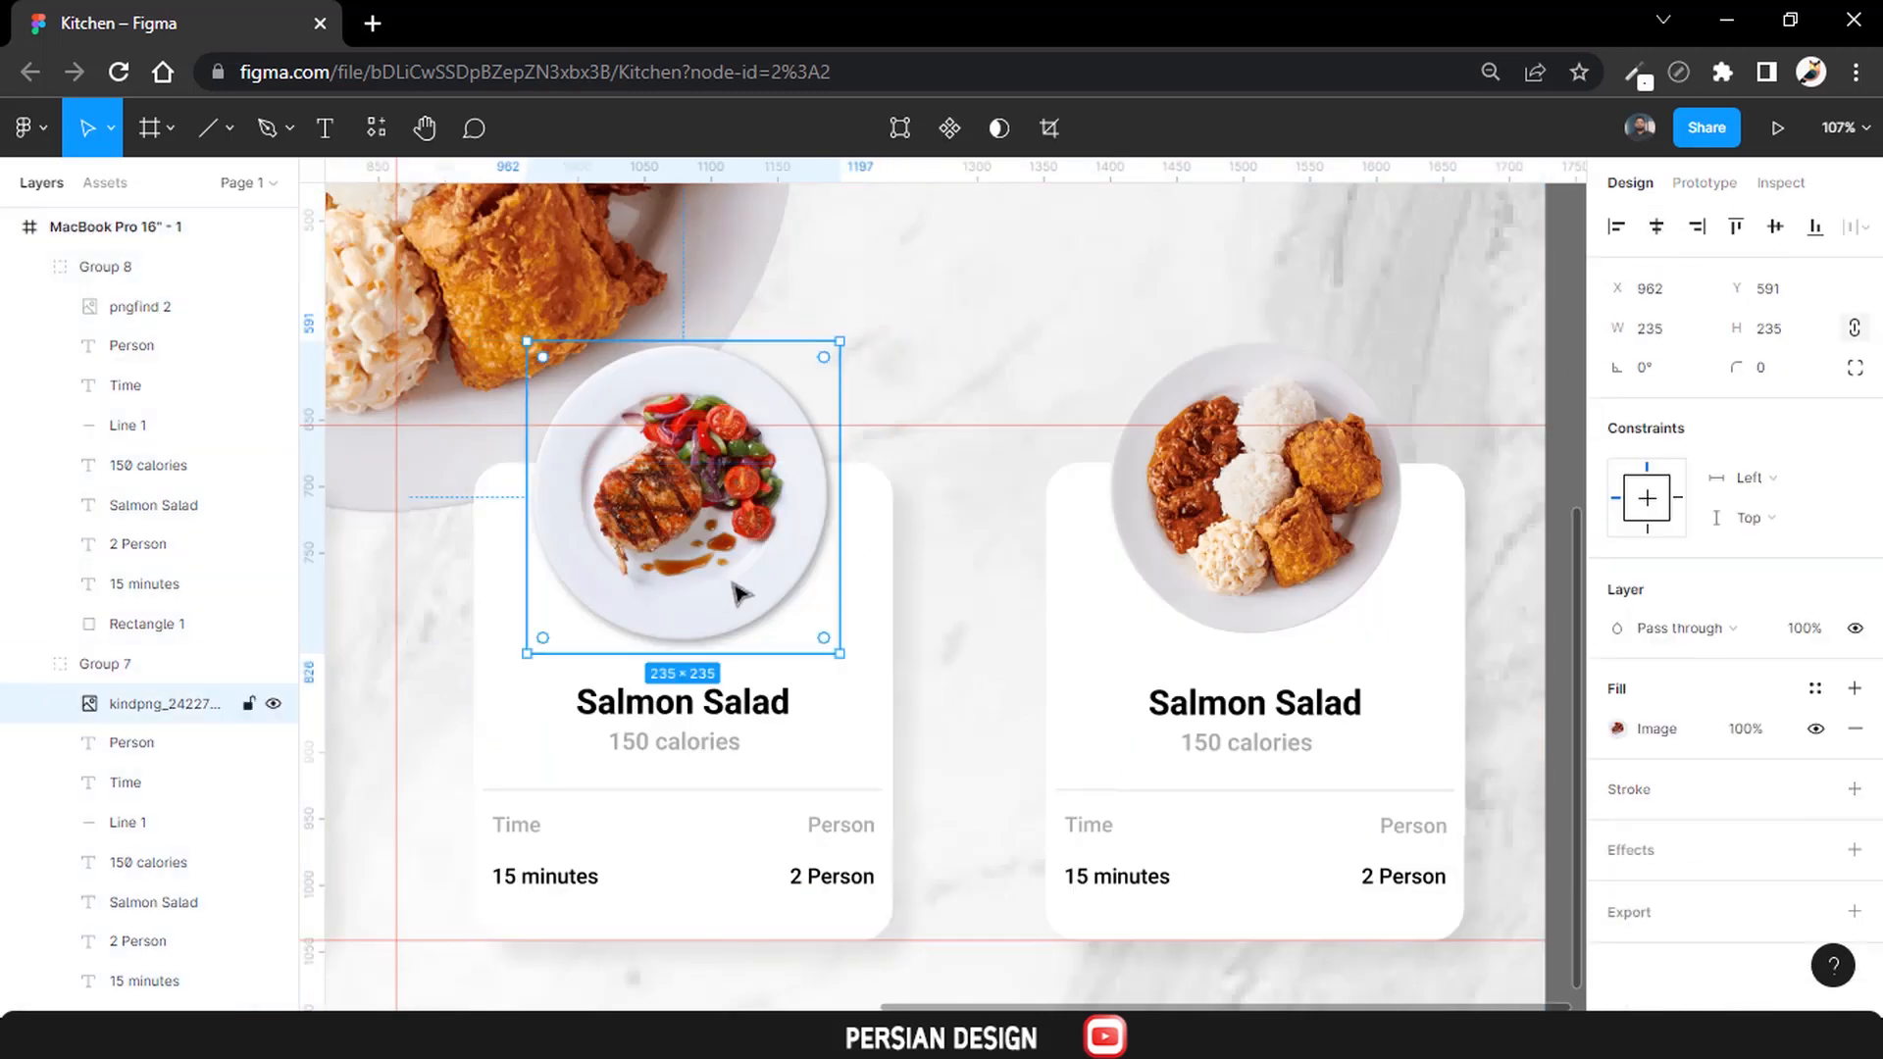
key("Right")
key("Right")
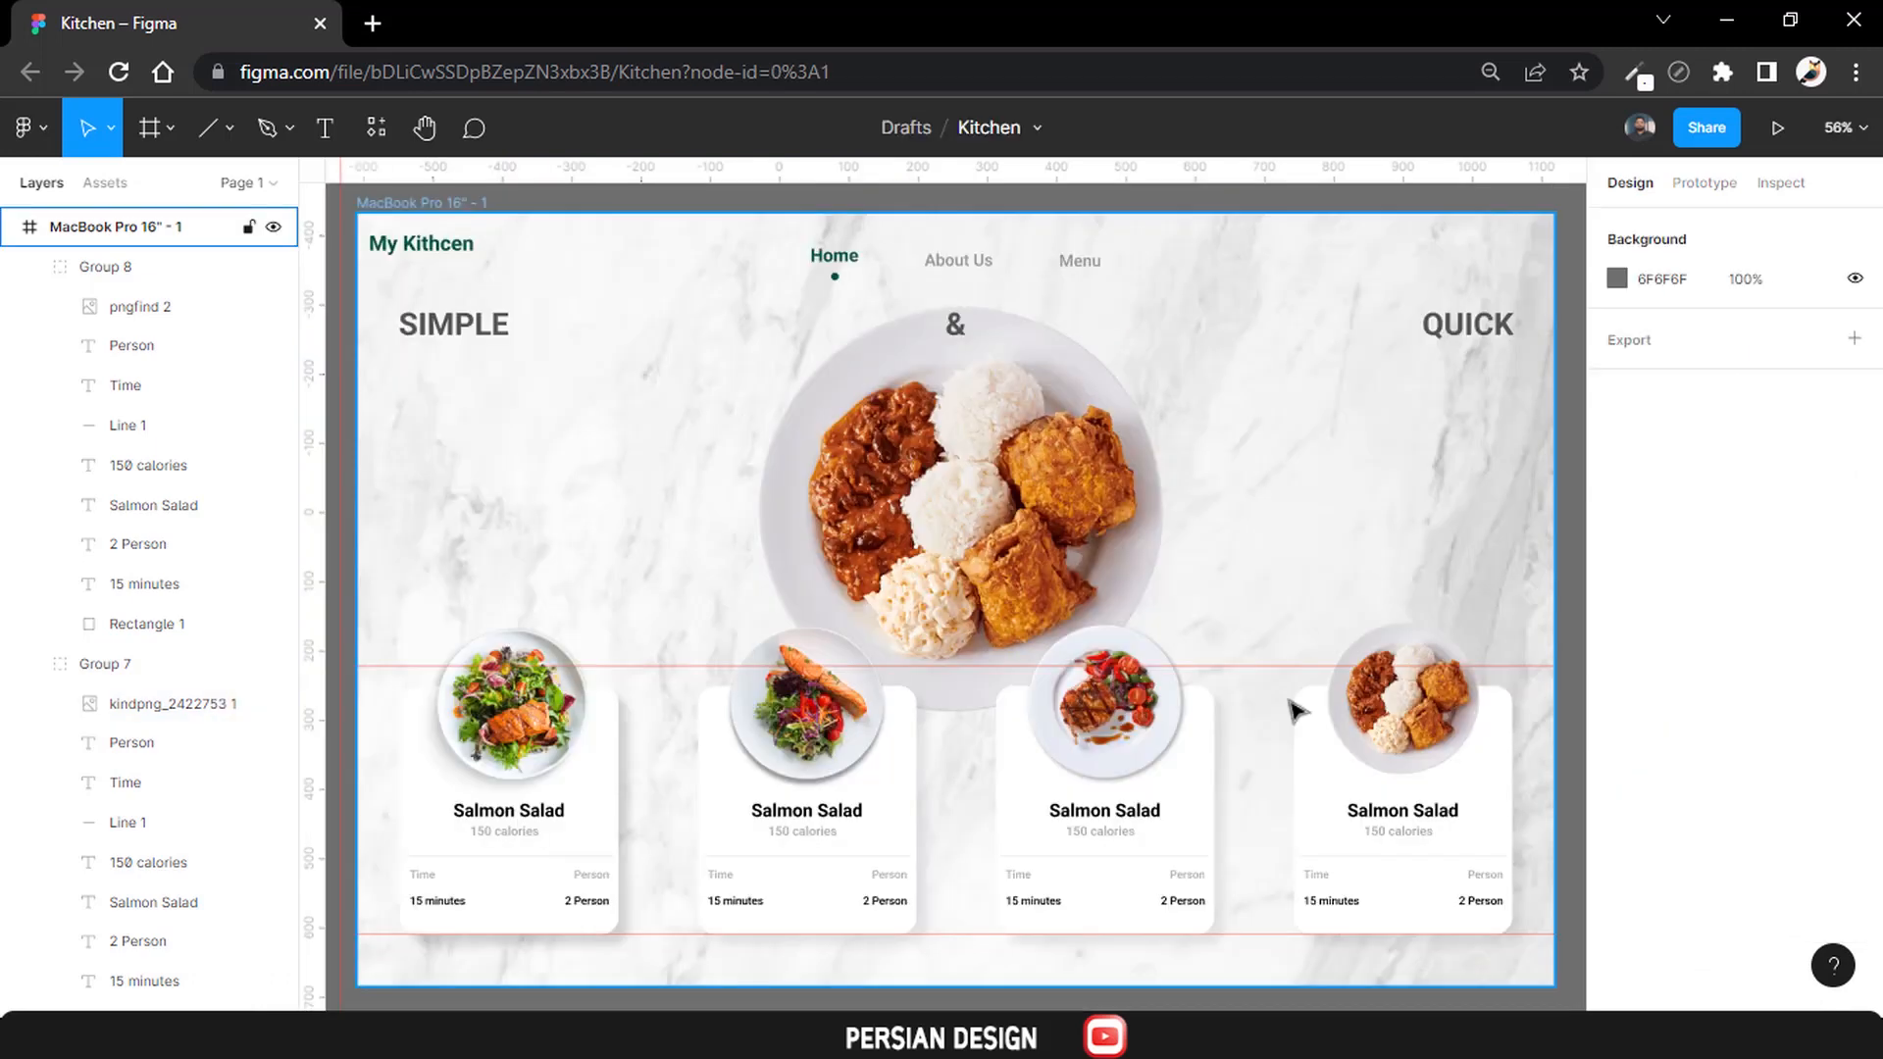
Enlarge the fourth card's group proportionally to about 337 wide, keeping its bottom edge in place, and select its background rectangle.
left_click(1422, 733)
scroll(1409, 730, "down", 2)
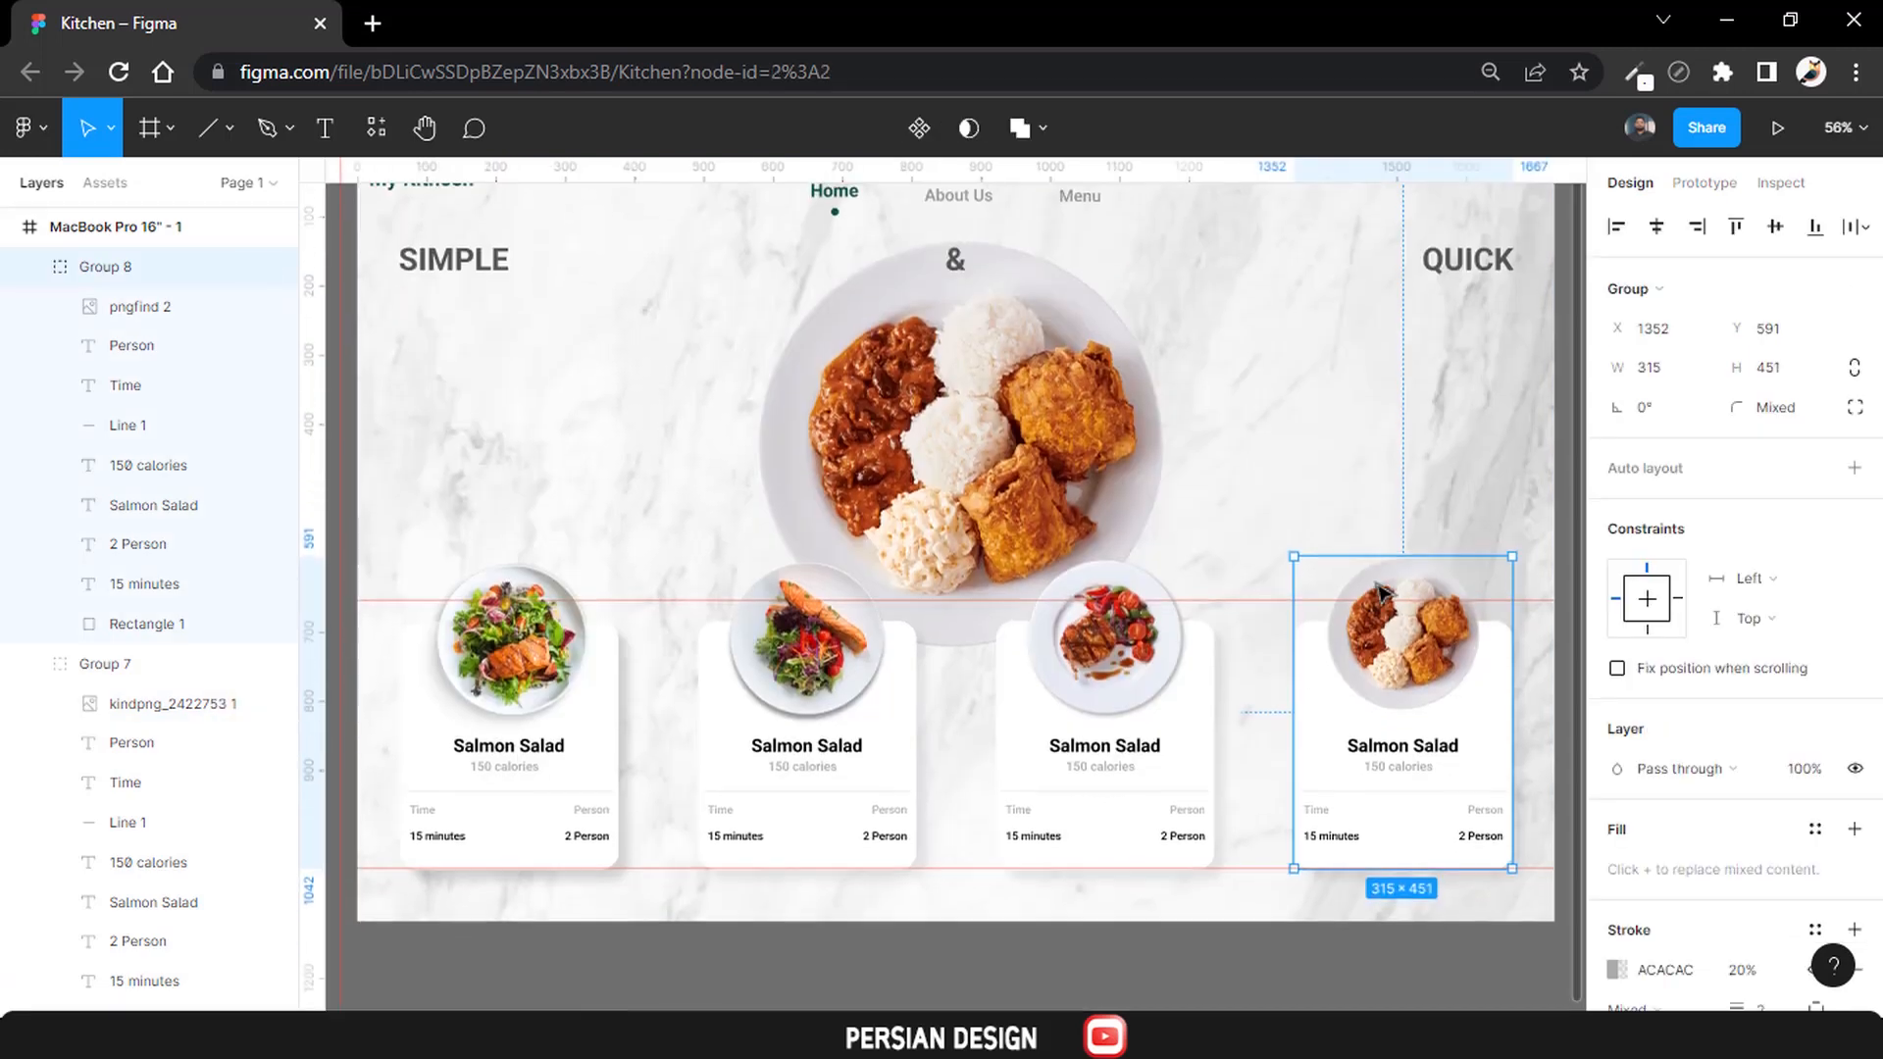
double_click(1329, 705)
left_click(1410, 792)
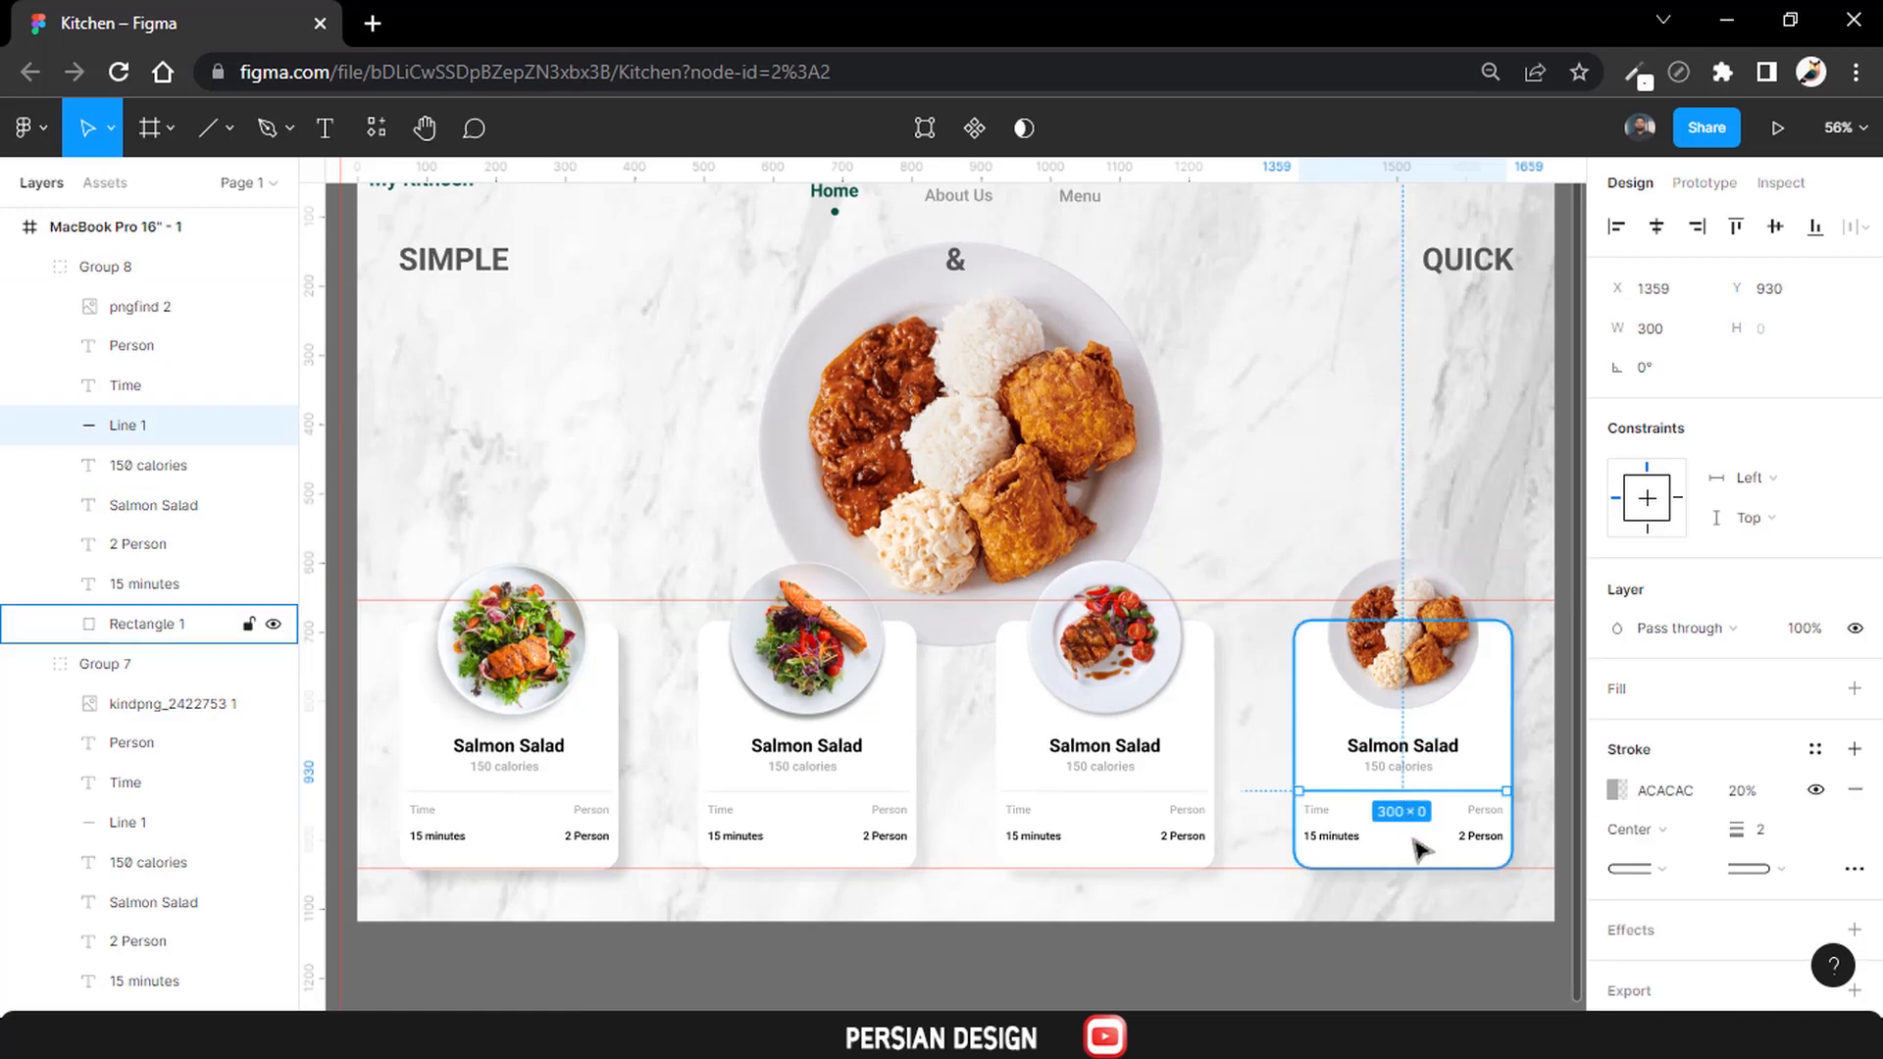
left_click(1374, 840)
left_click(89, 268)
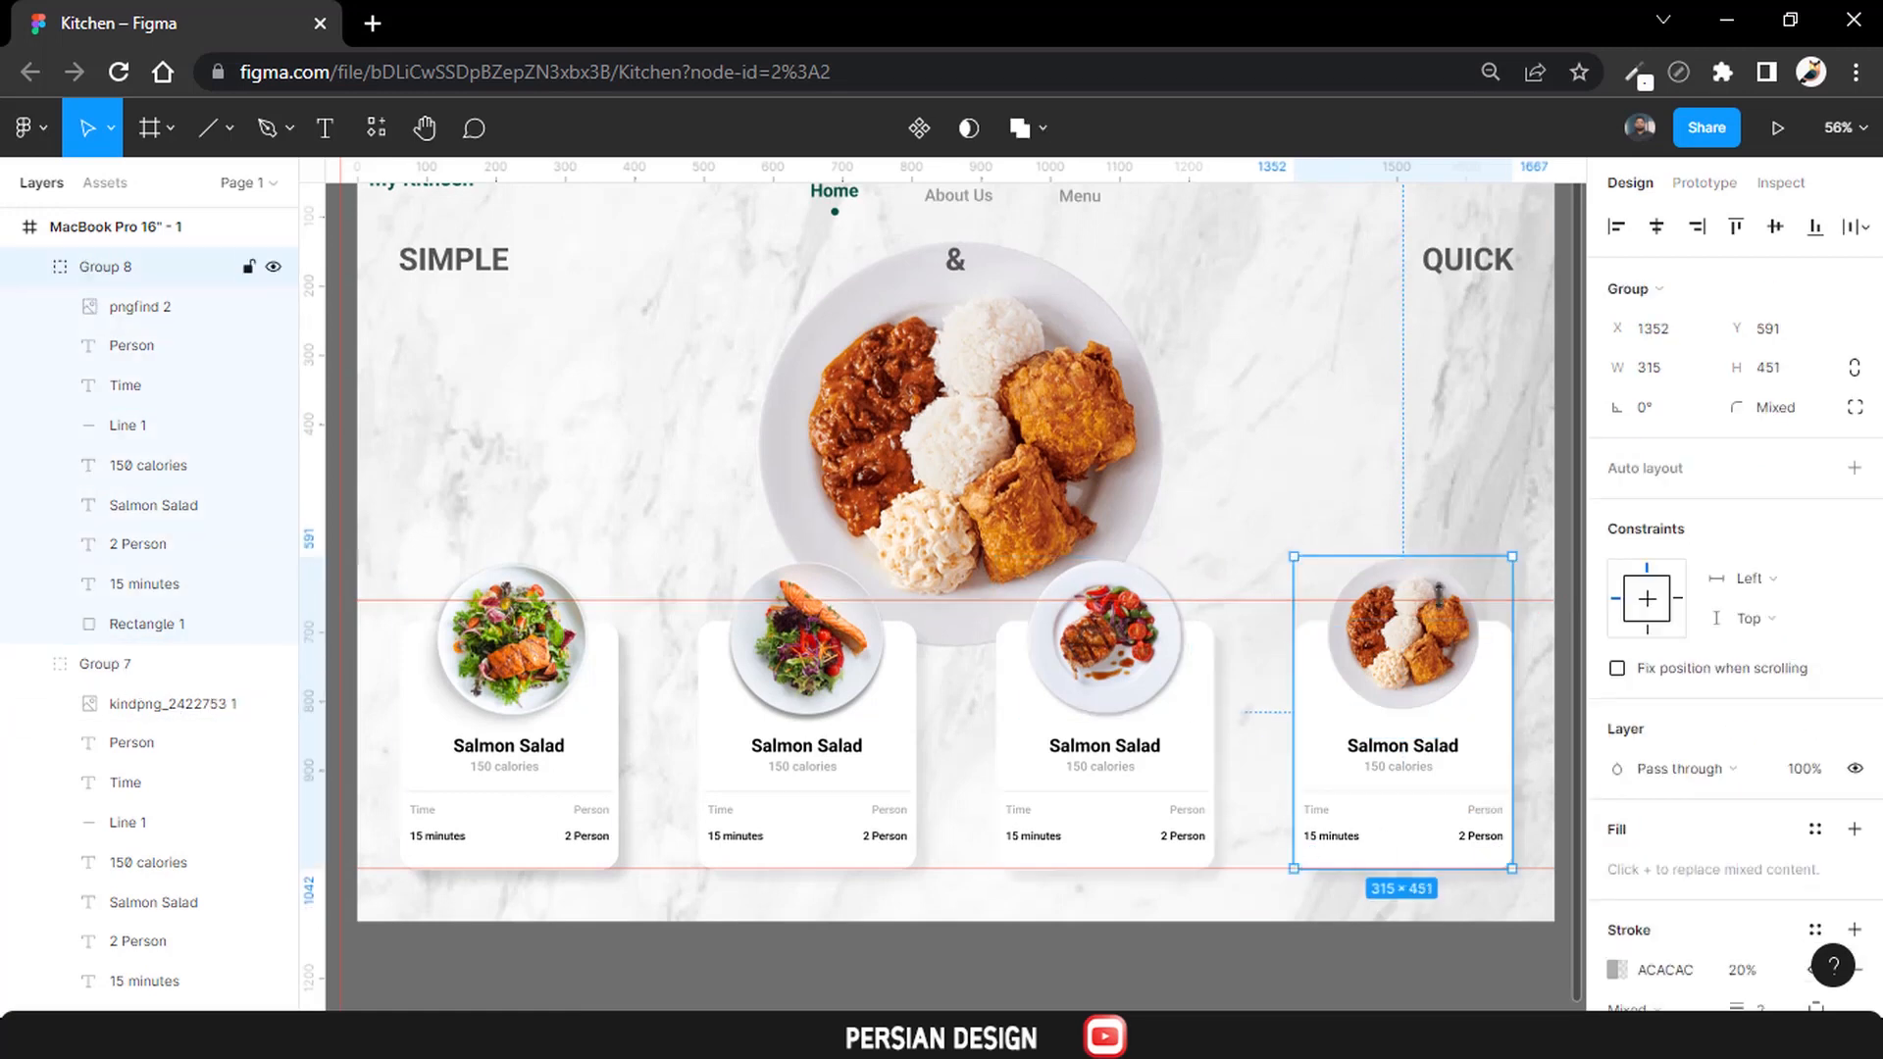
left_click_drag(1388, 547, 1387, 535)
left_click(1434, 979)
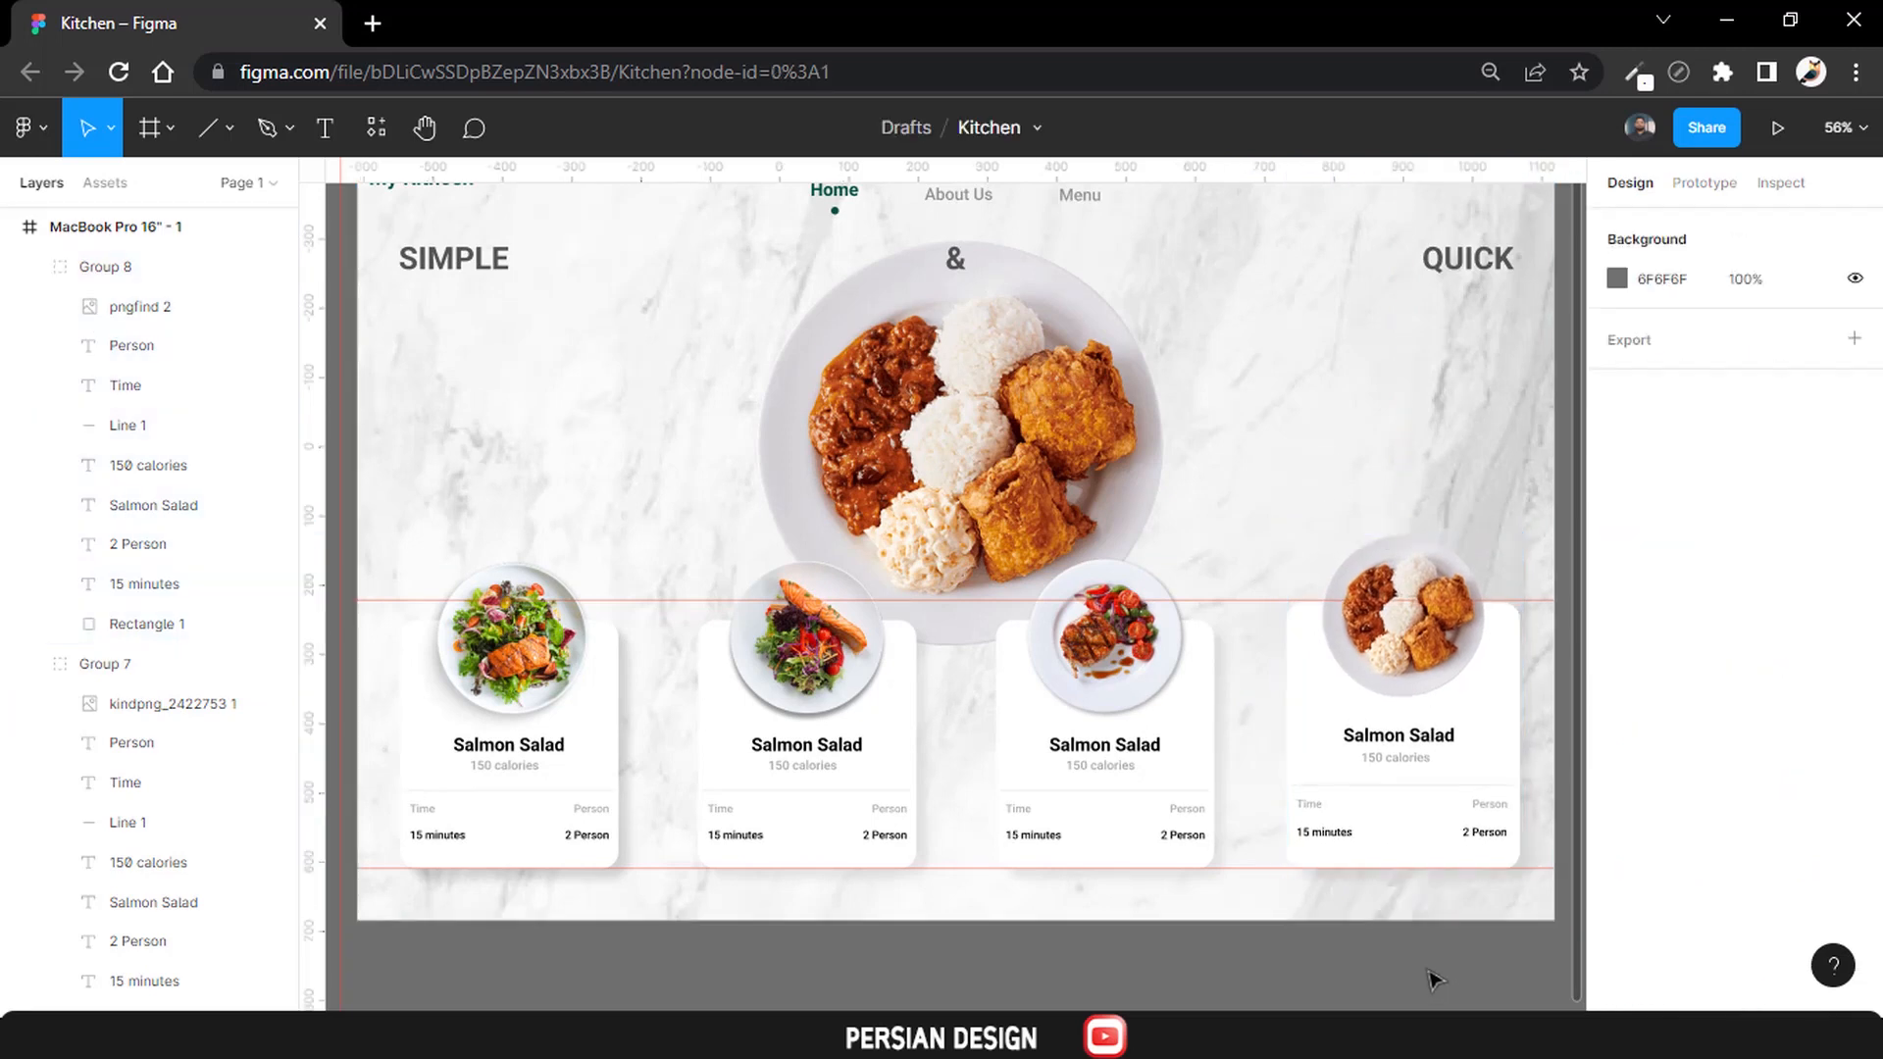
double_click(1408, 841)
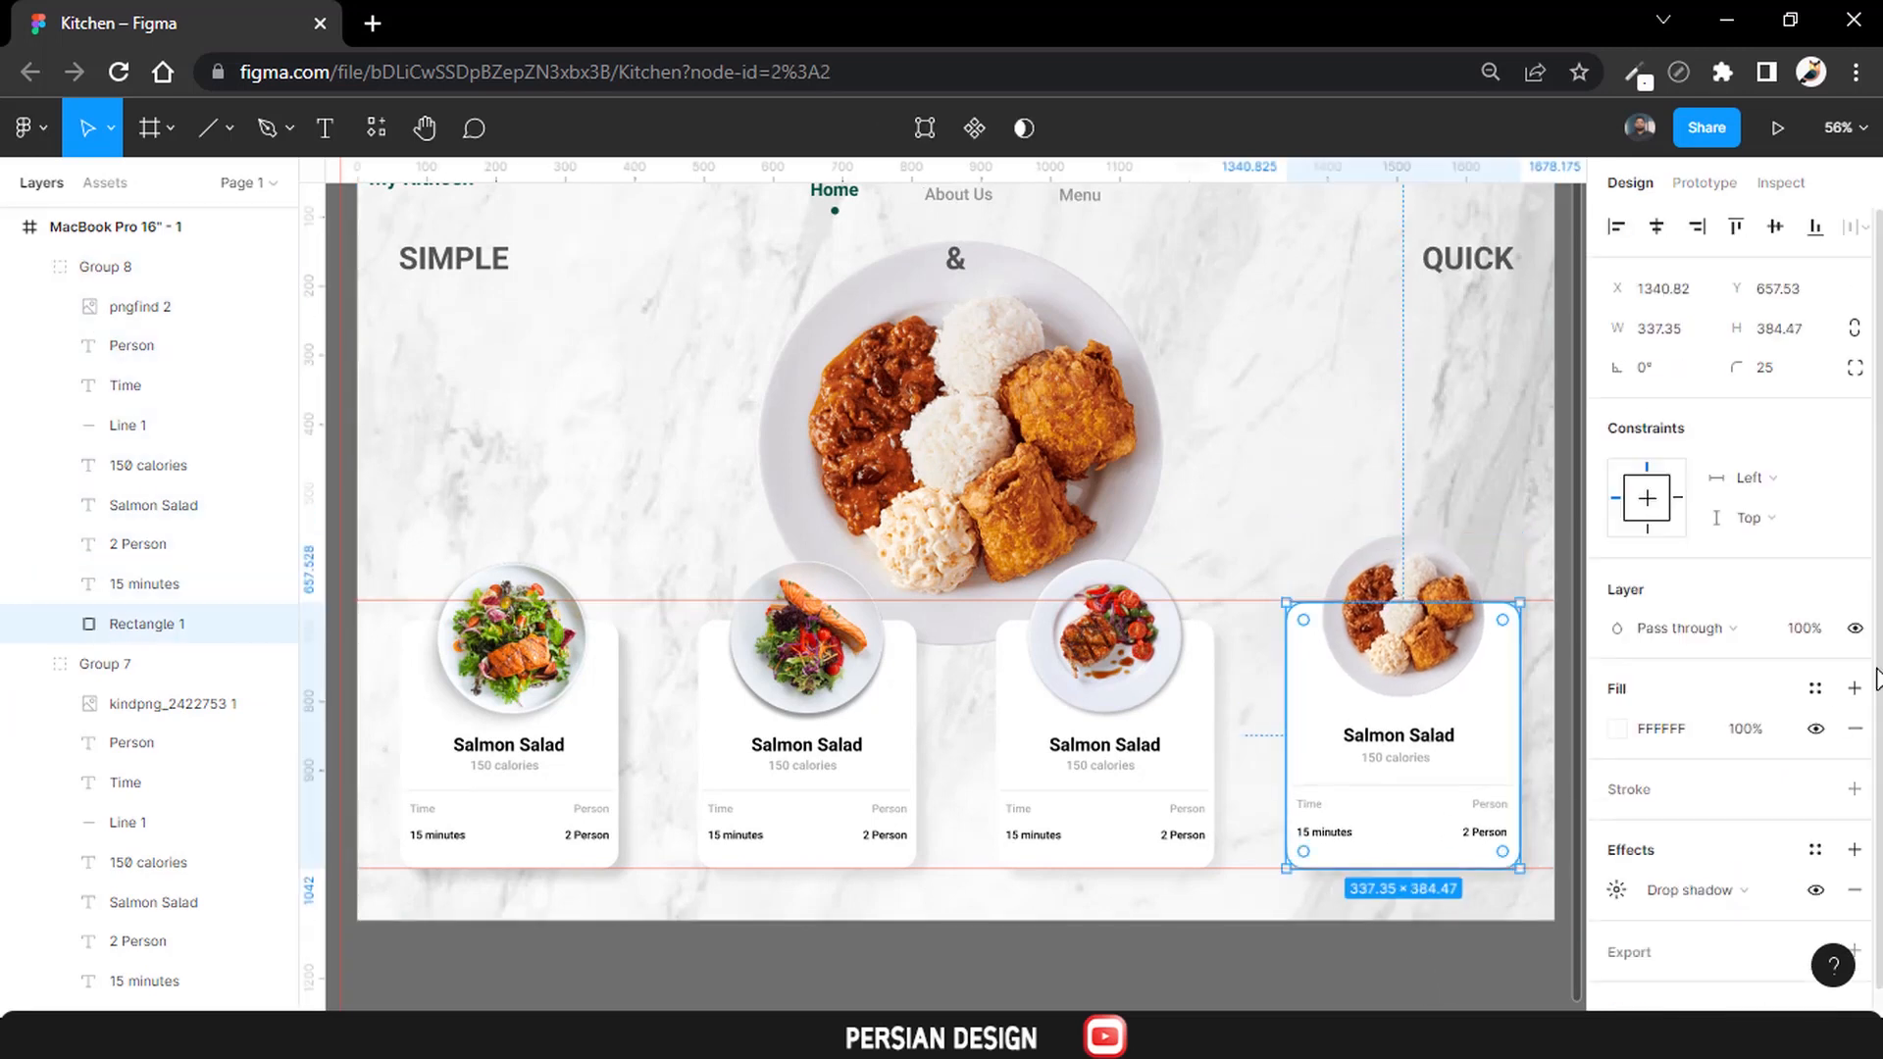
Change the fill of the fourth card's background rectangle to the off-white colour FEFFFB.
scroll(1752, 578, "down", 1)
left_click(1618, 703)
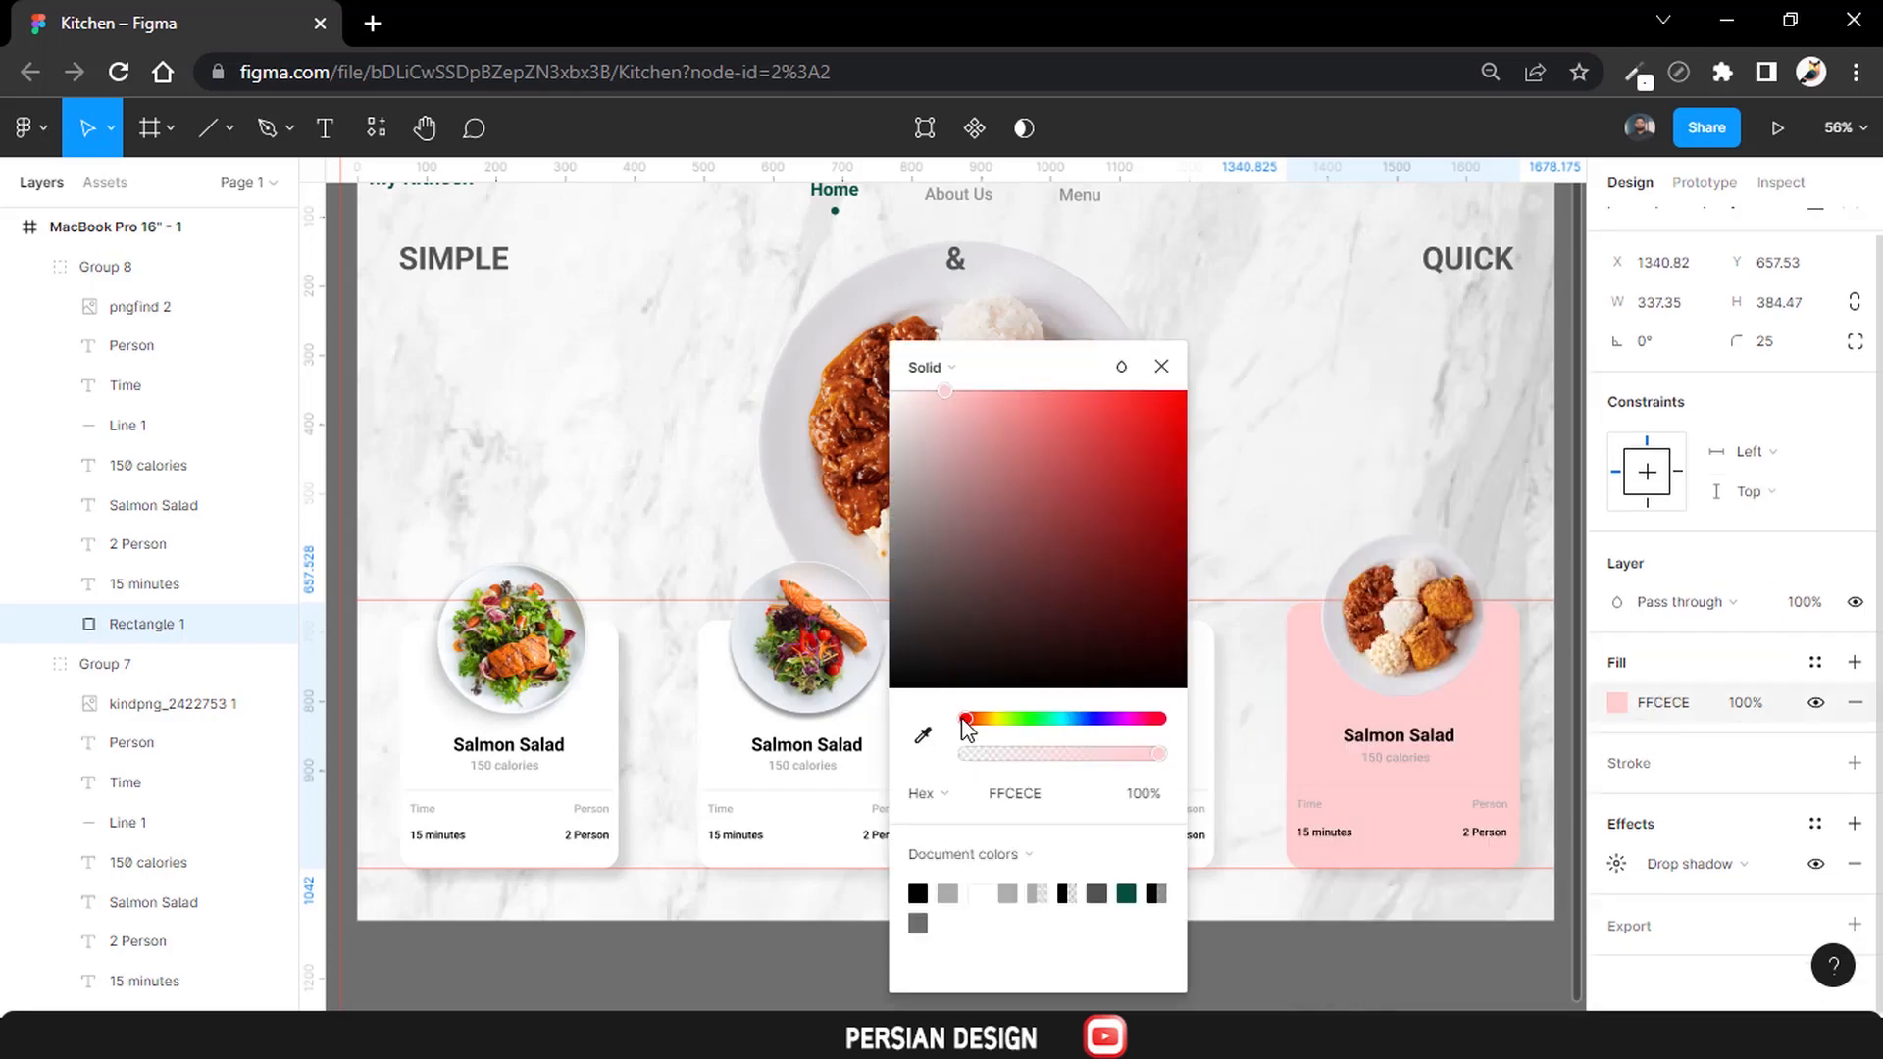
left_click_drag(964, 720, 994, 720)
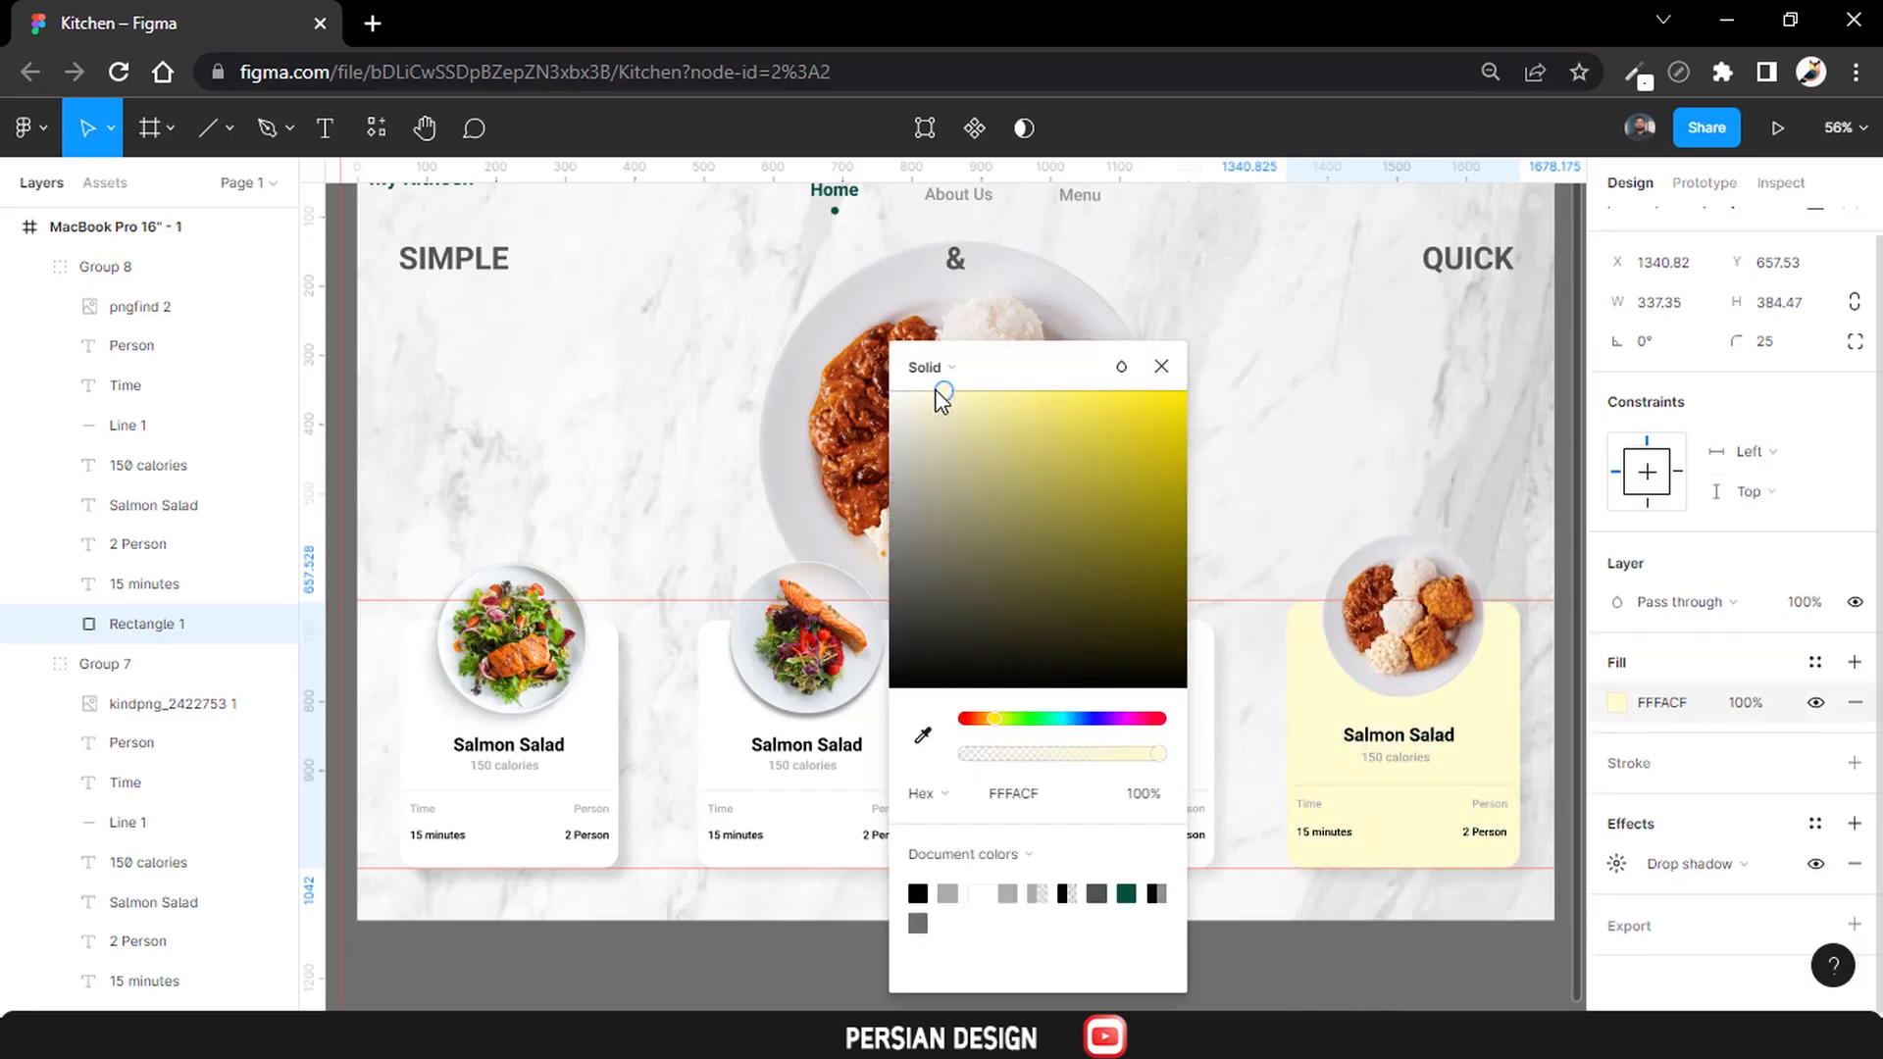
left_click_drag(943, 391, 902, 396)
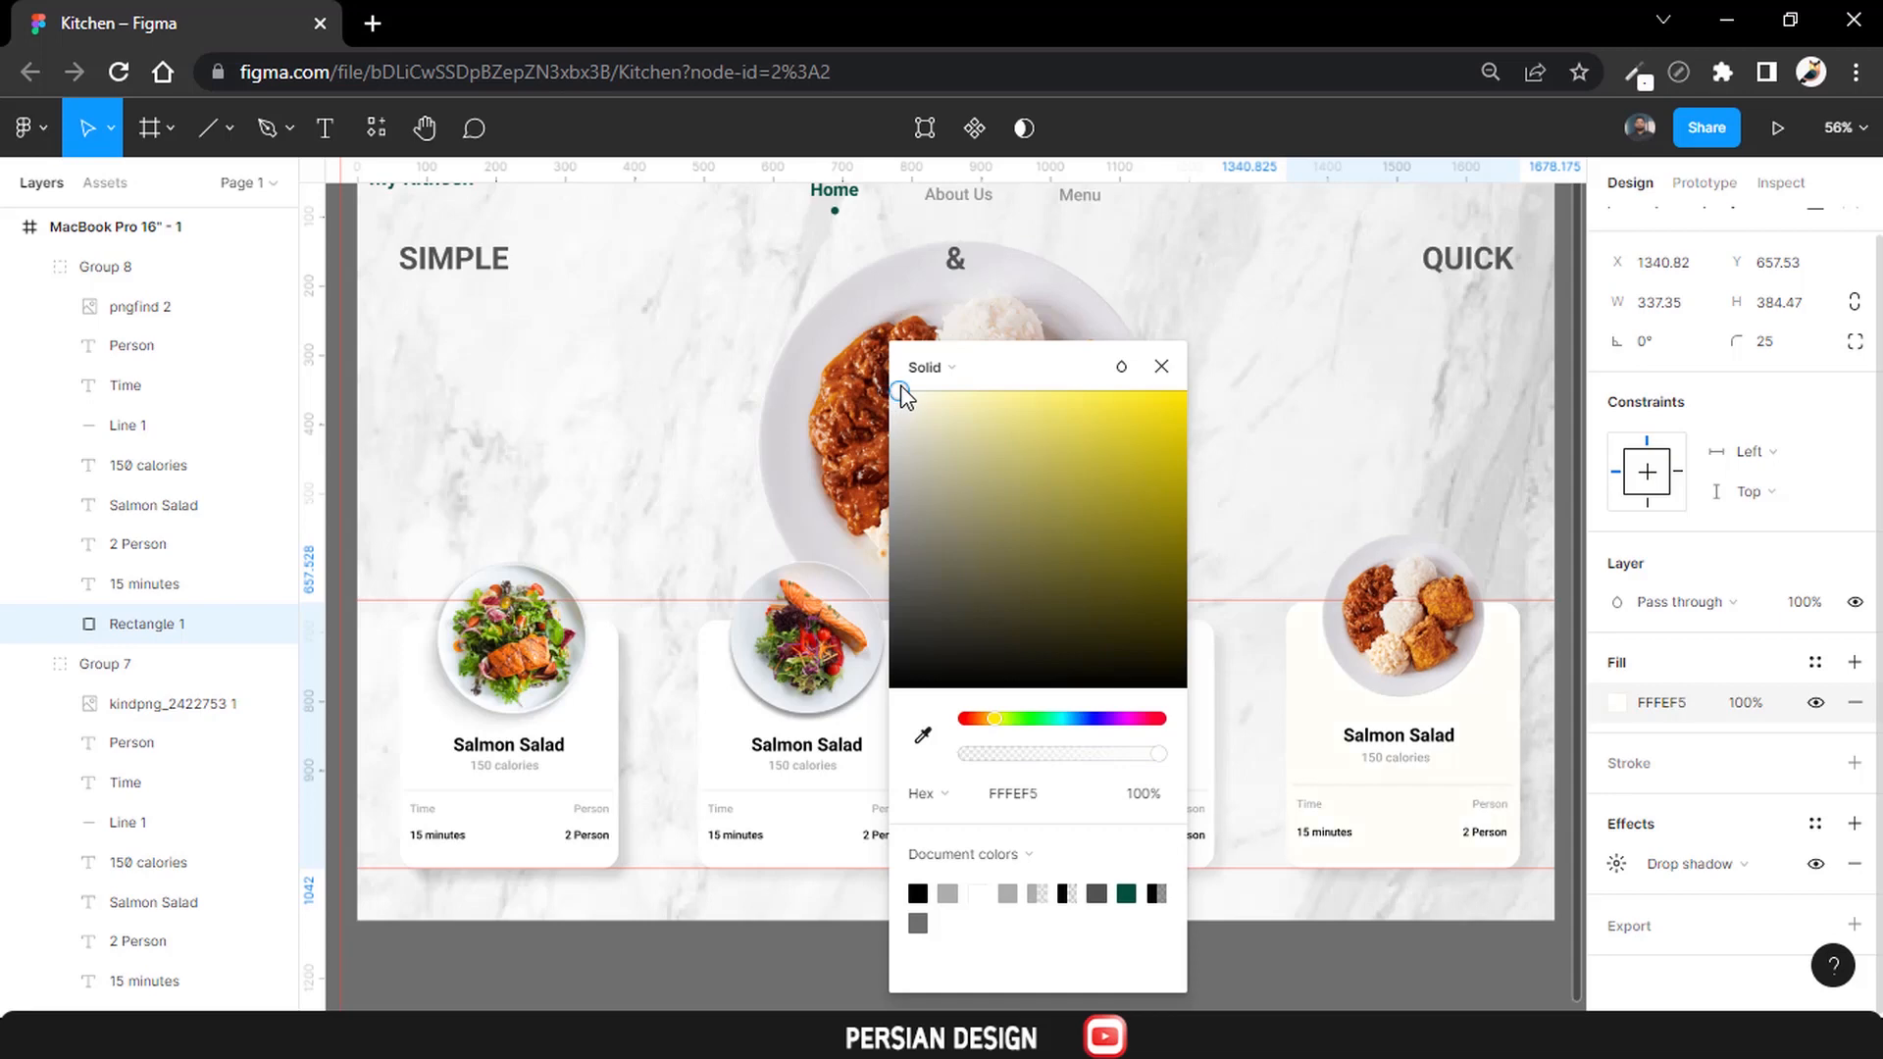
mouse_move(1058, 713)
left_mouse_down()
mouse_move(1073, 720)
mouse_move(1056, 723)
left_mouse_up()
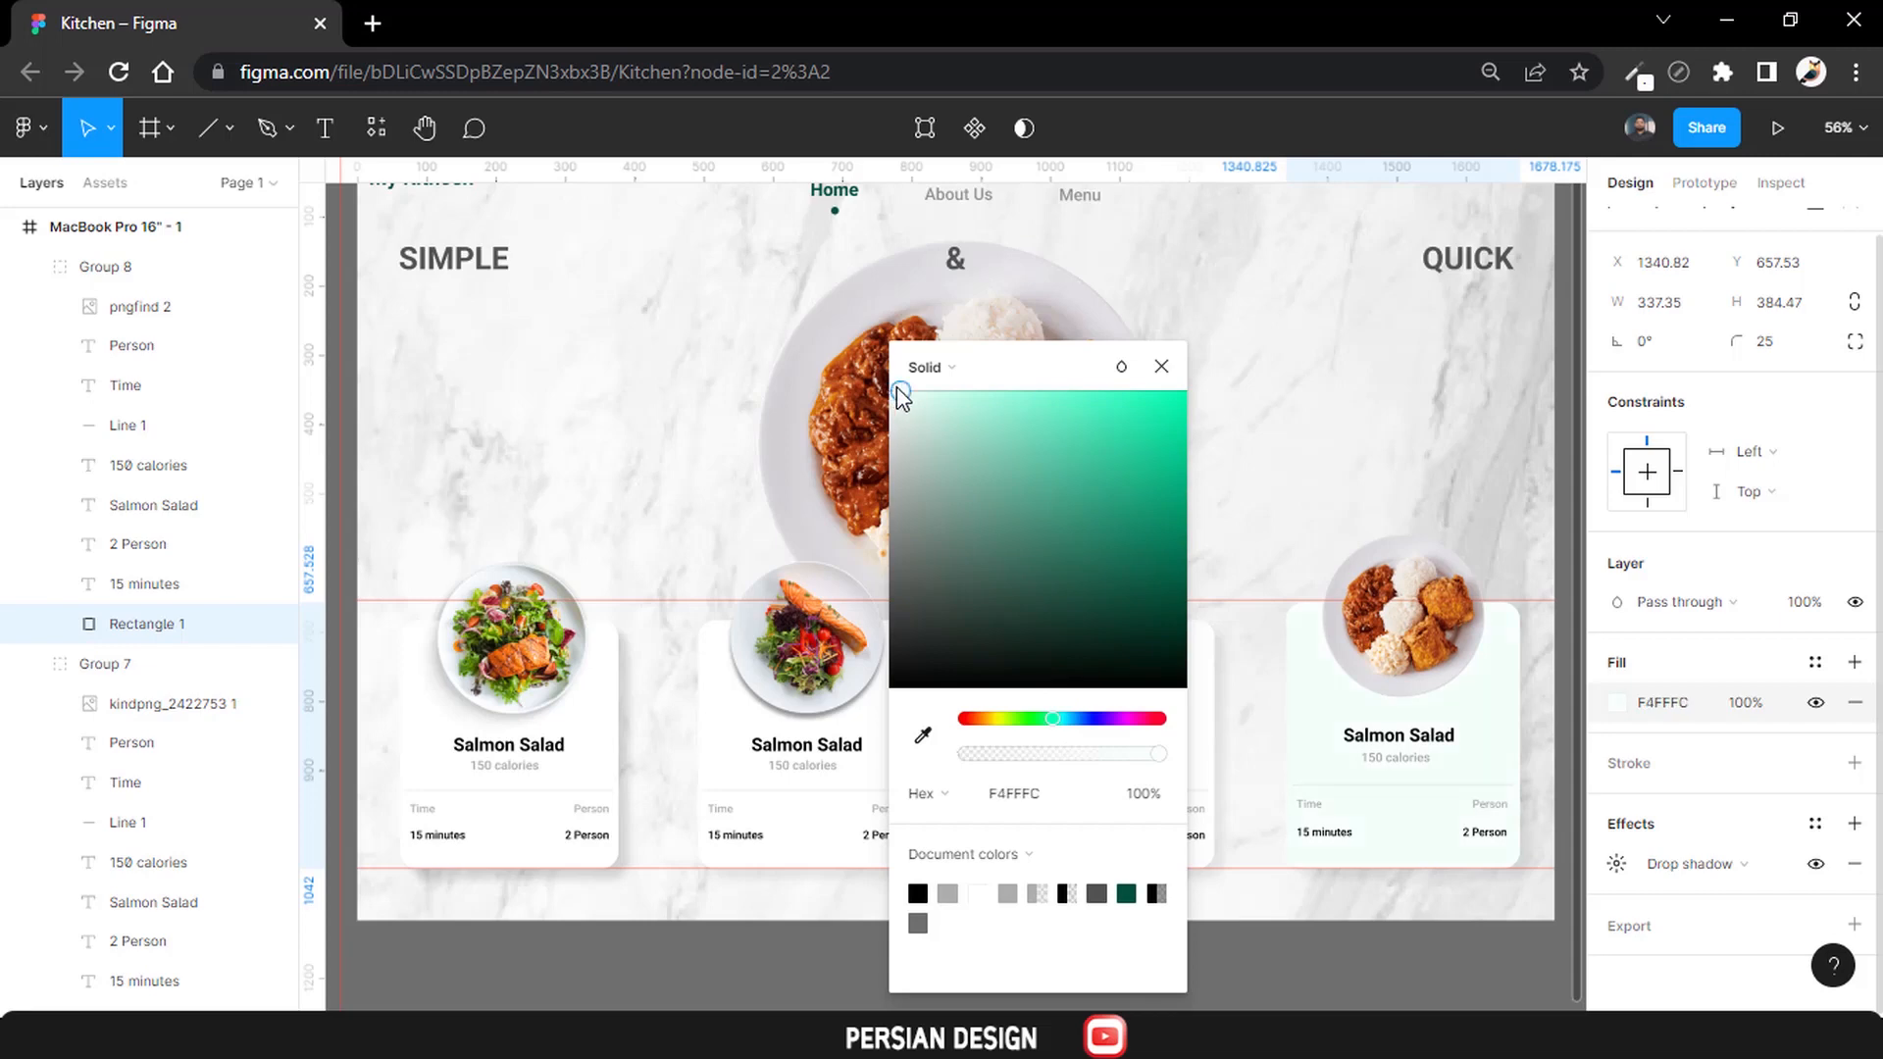
left_click_drag(1044, 719, 1003, 718)
left_click_drag(903, 391, 900, 386)
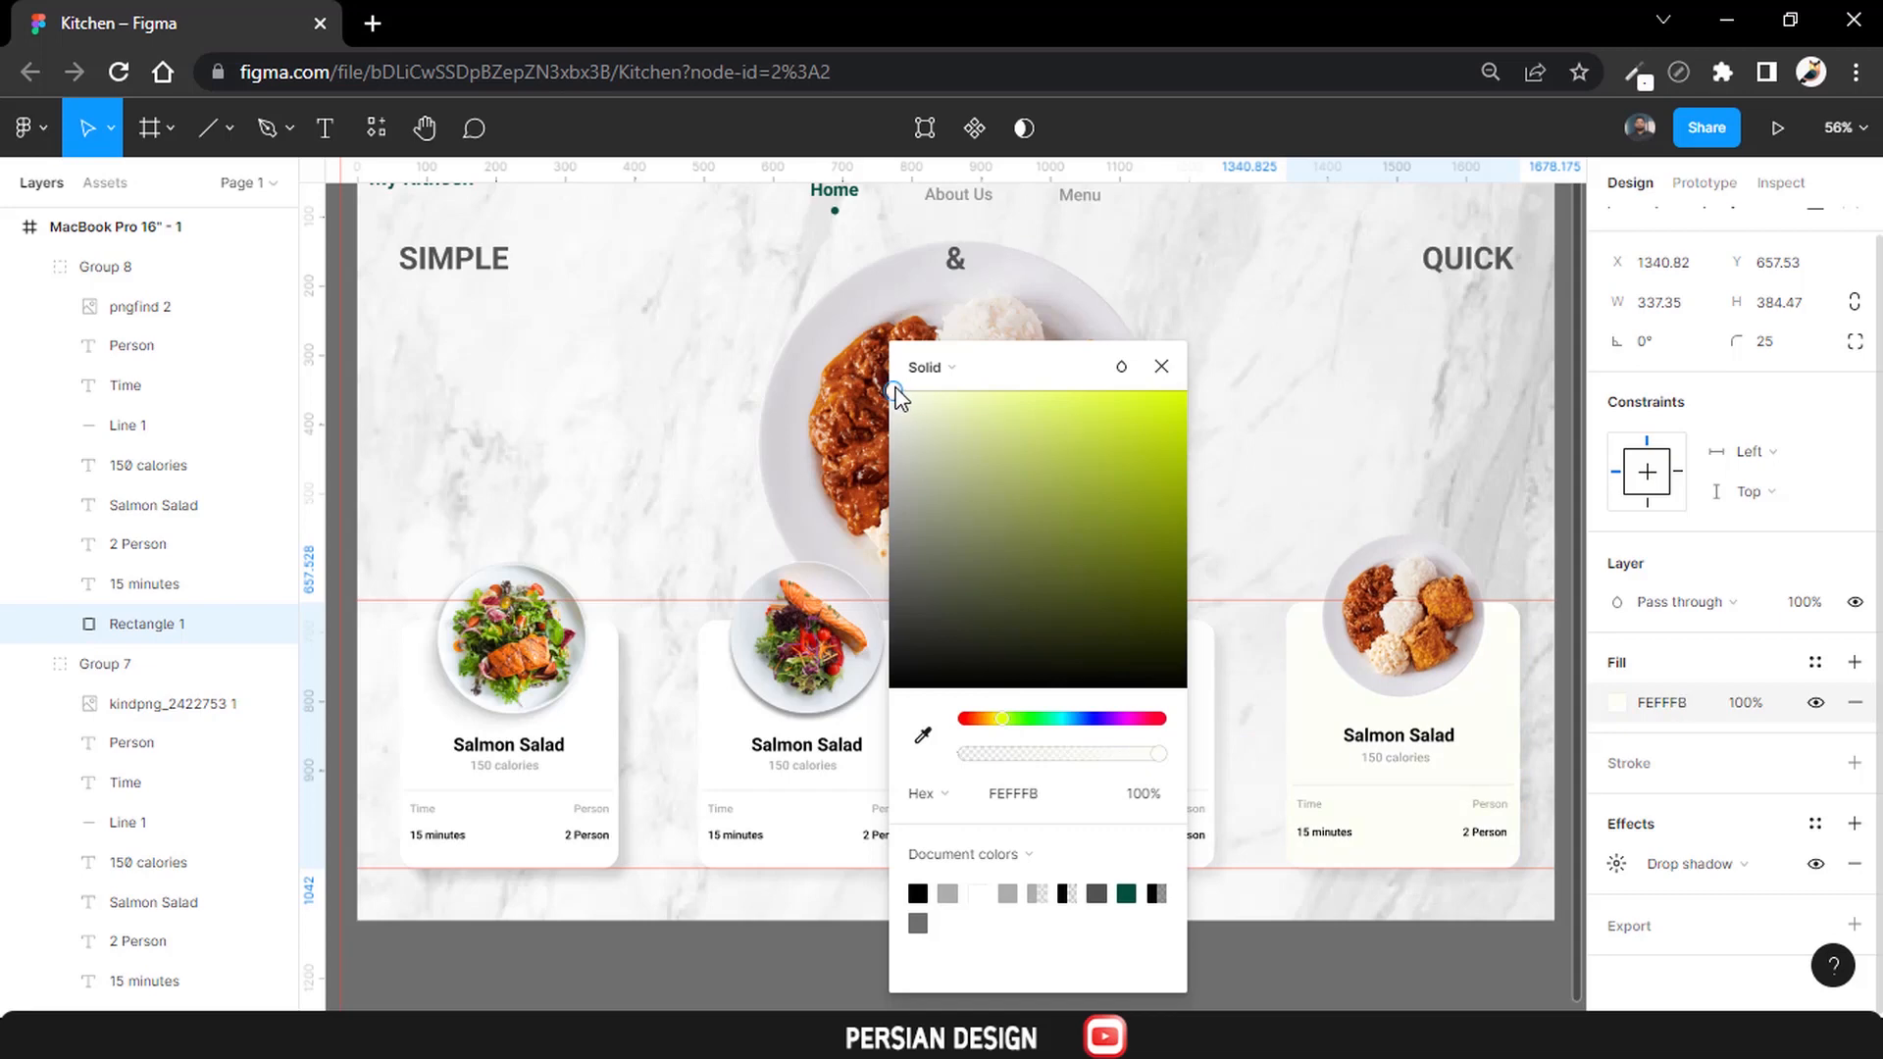
left_click(1047, 796)
left_click(1319, 969)
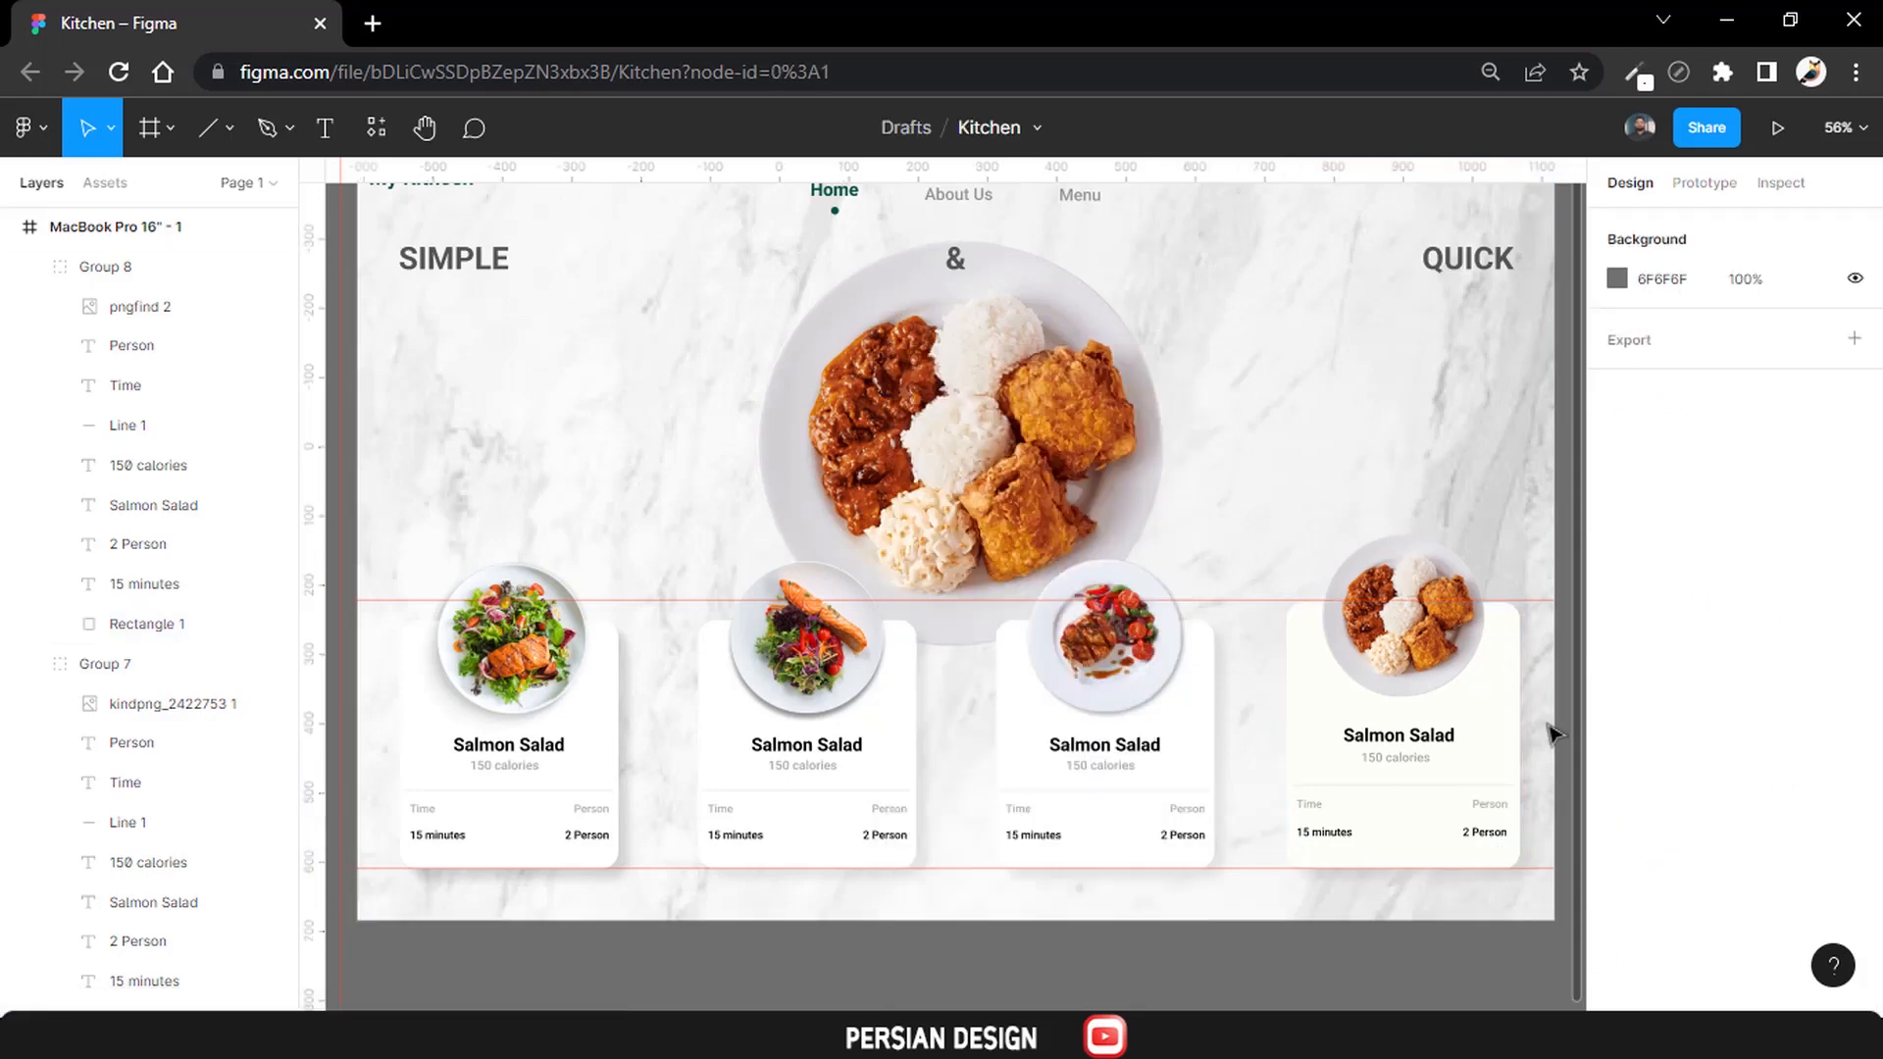
Add a drop shadow effect to the whole group of the fourth card.
left_click(1490, 760)
scroll(1768, 632, "down", 5)
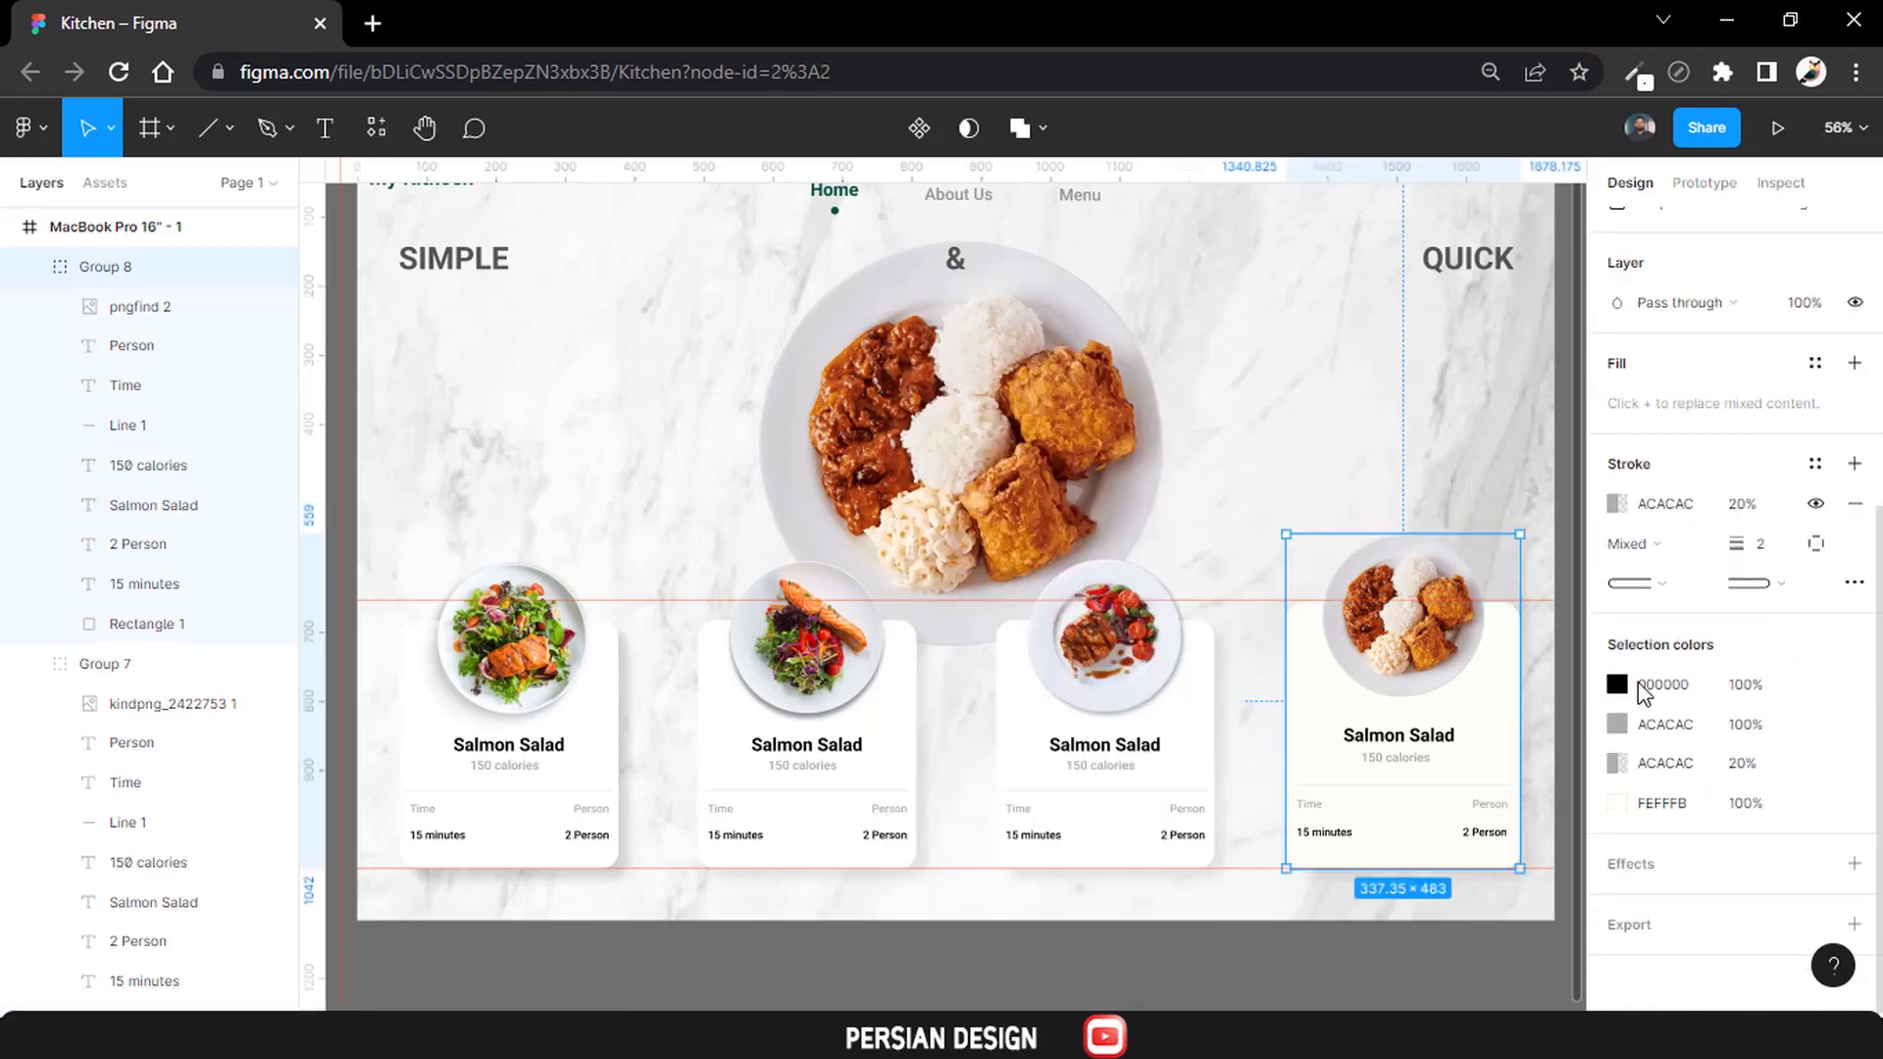
left_click(1644, 873)
left_click(1616, 904)
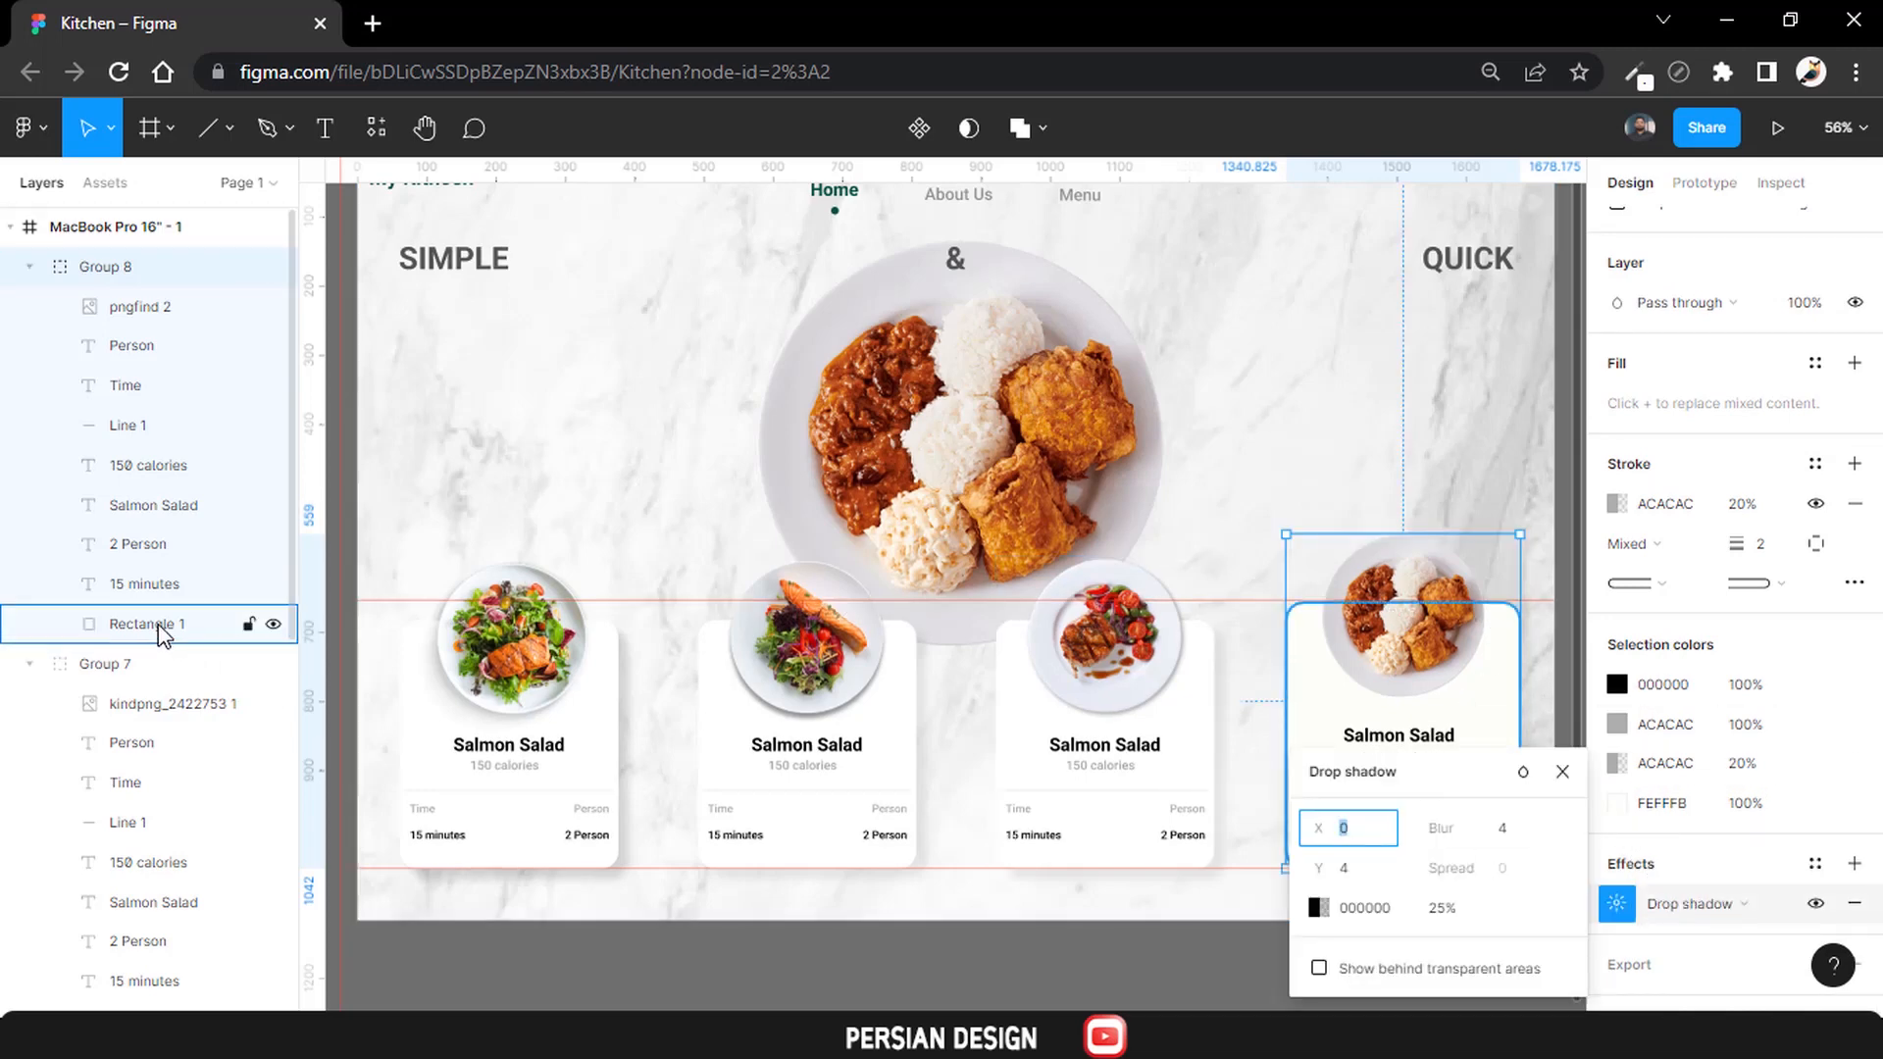
Set the drop shadow of the fourth card's background rectangle to 15% opacity and a blur of 20.
left_click(1326, 713)
left_click(1616, 863)
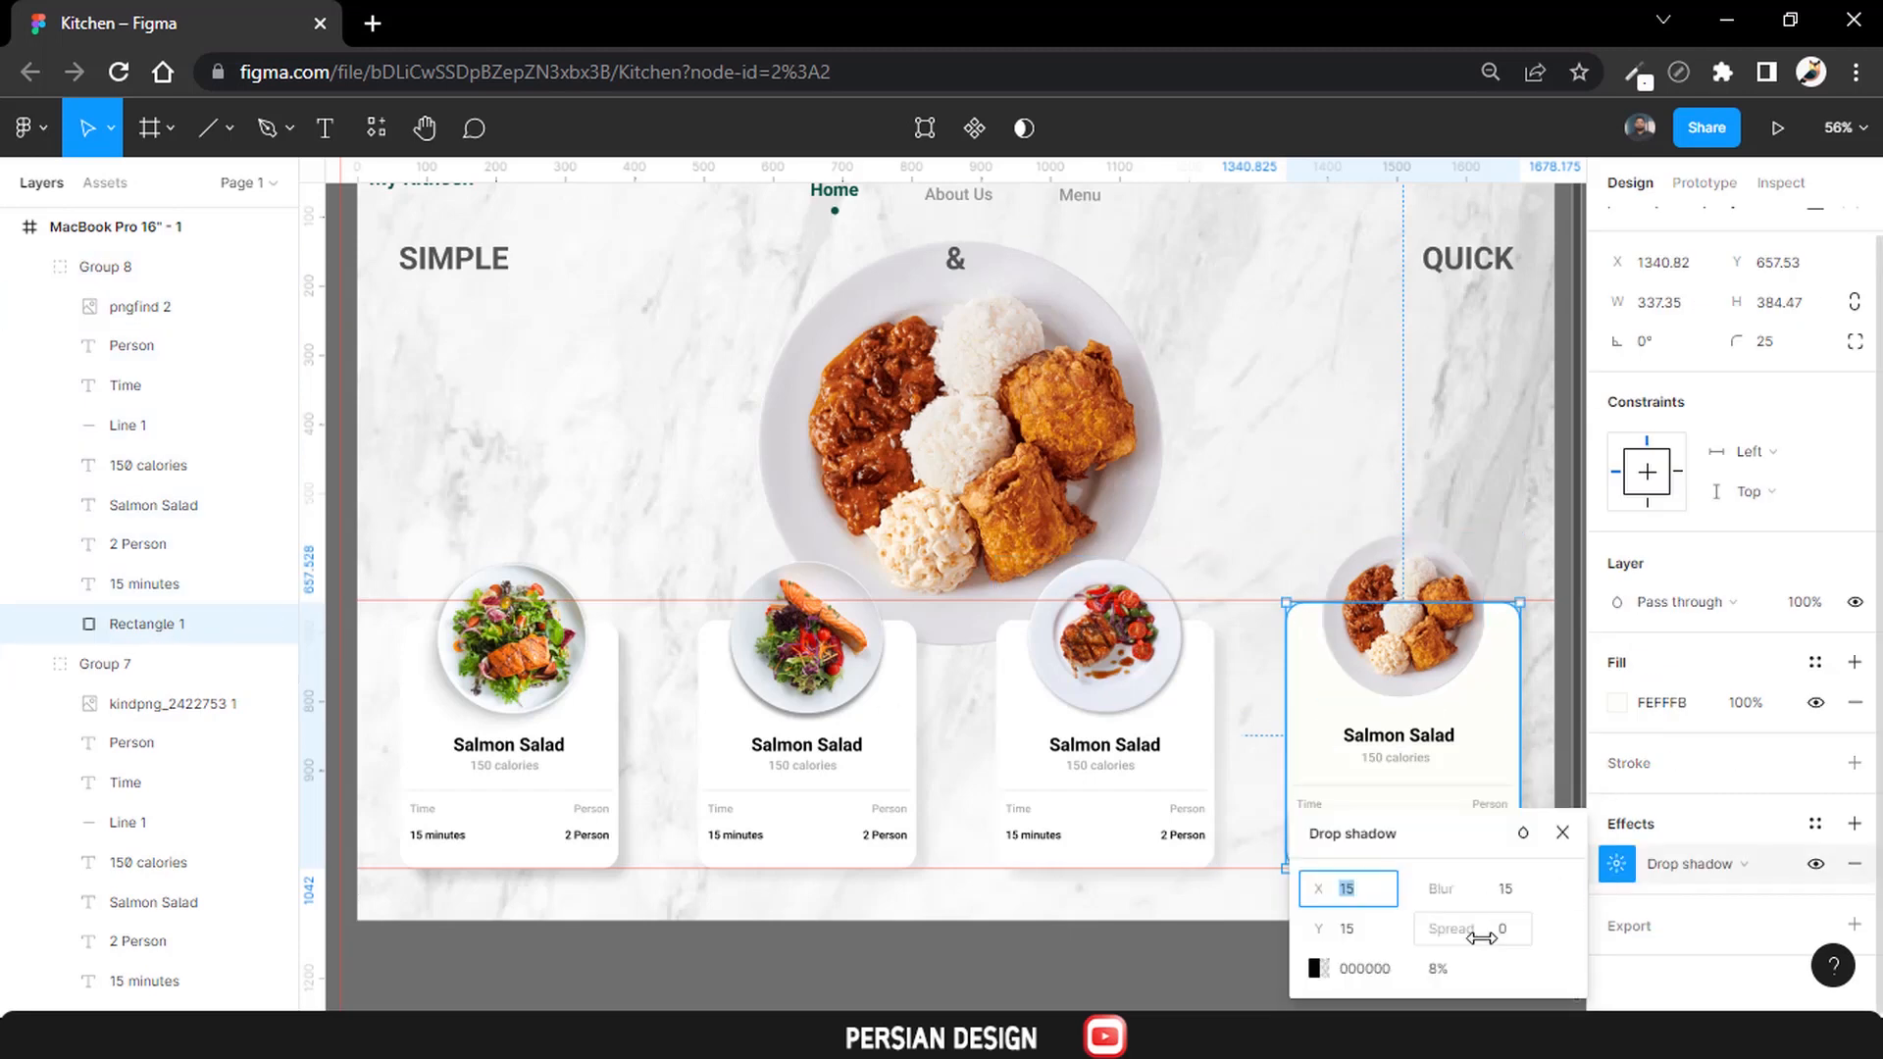
left_click(1447, 968)
type("15")
key("Return")
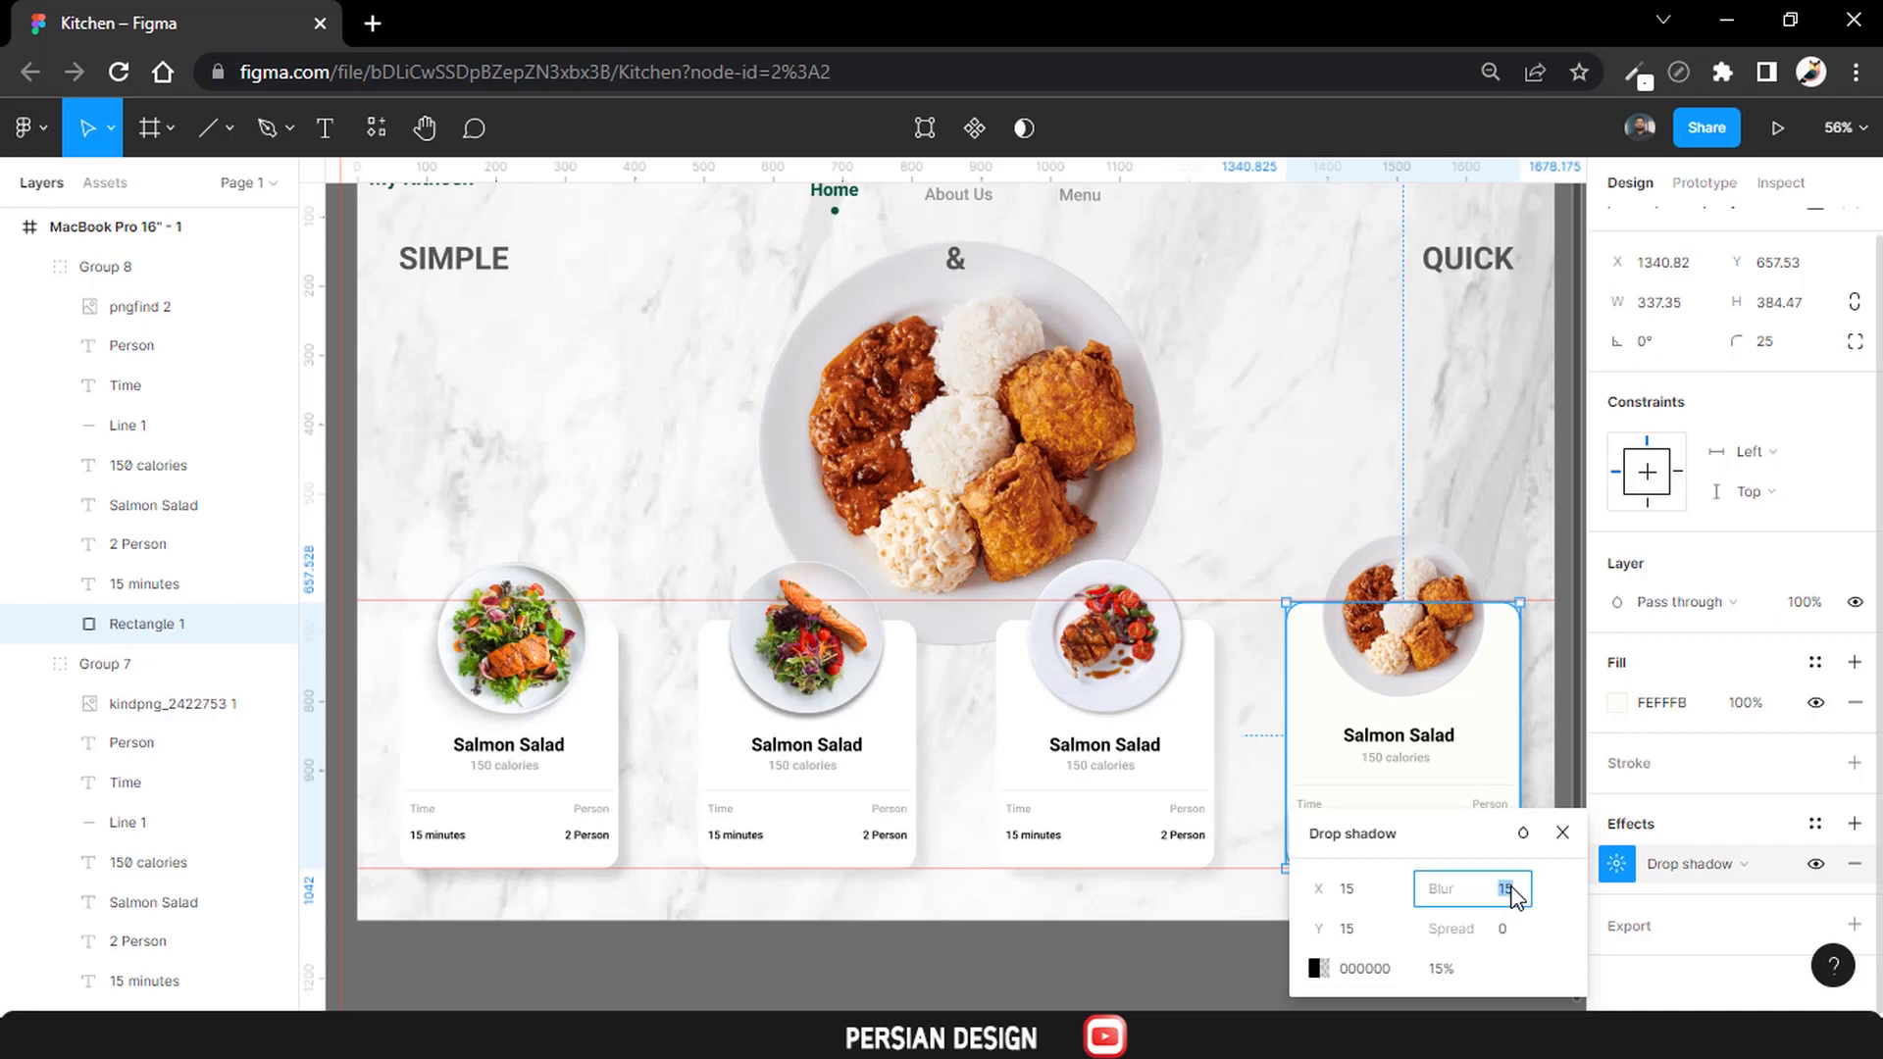
type("20")
key("Return")
left_click(1137, 957)
key("shift+1")
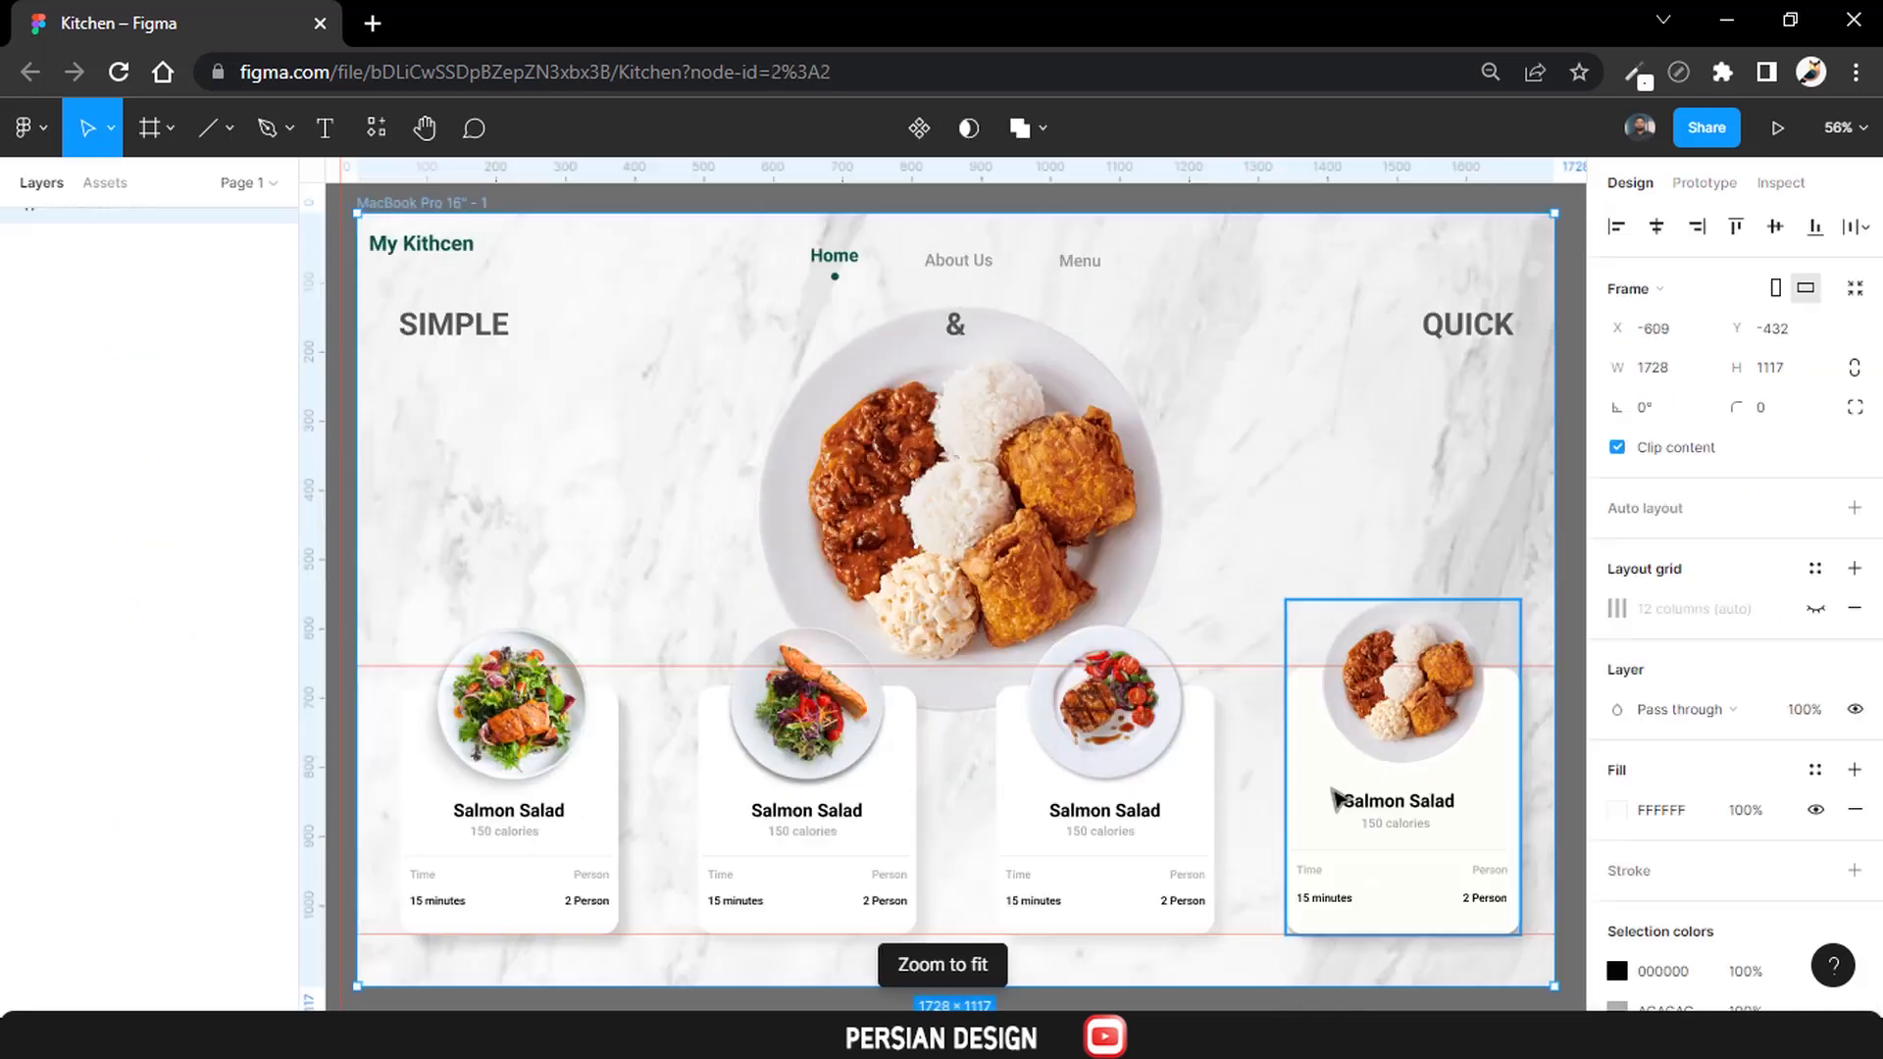
Change the second card's title to "Raw Salmon Salad" and reposition it centrally above the calories text.
left_click(798, 816, "ctrl")
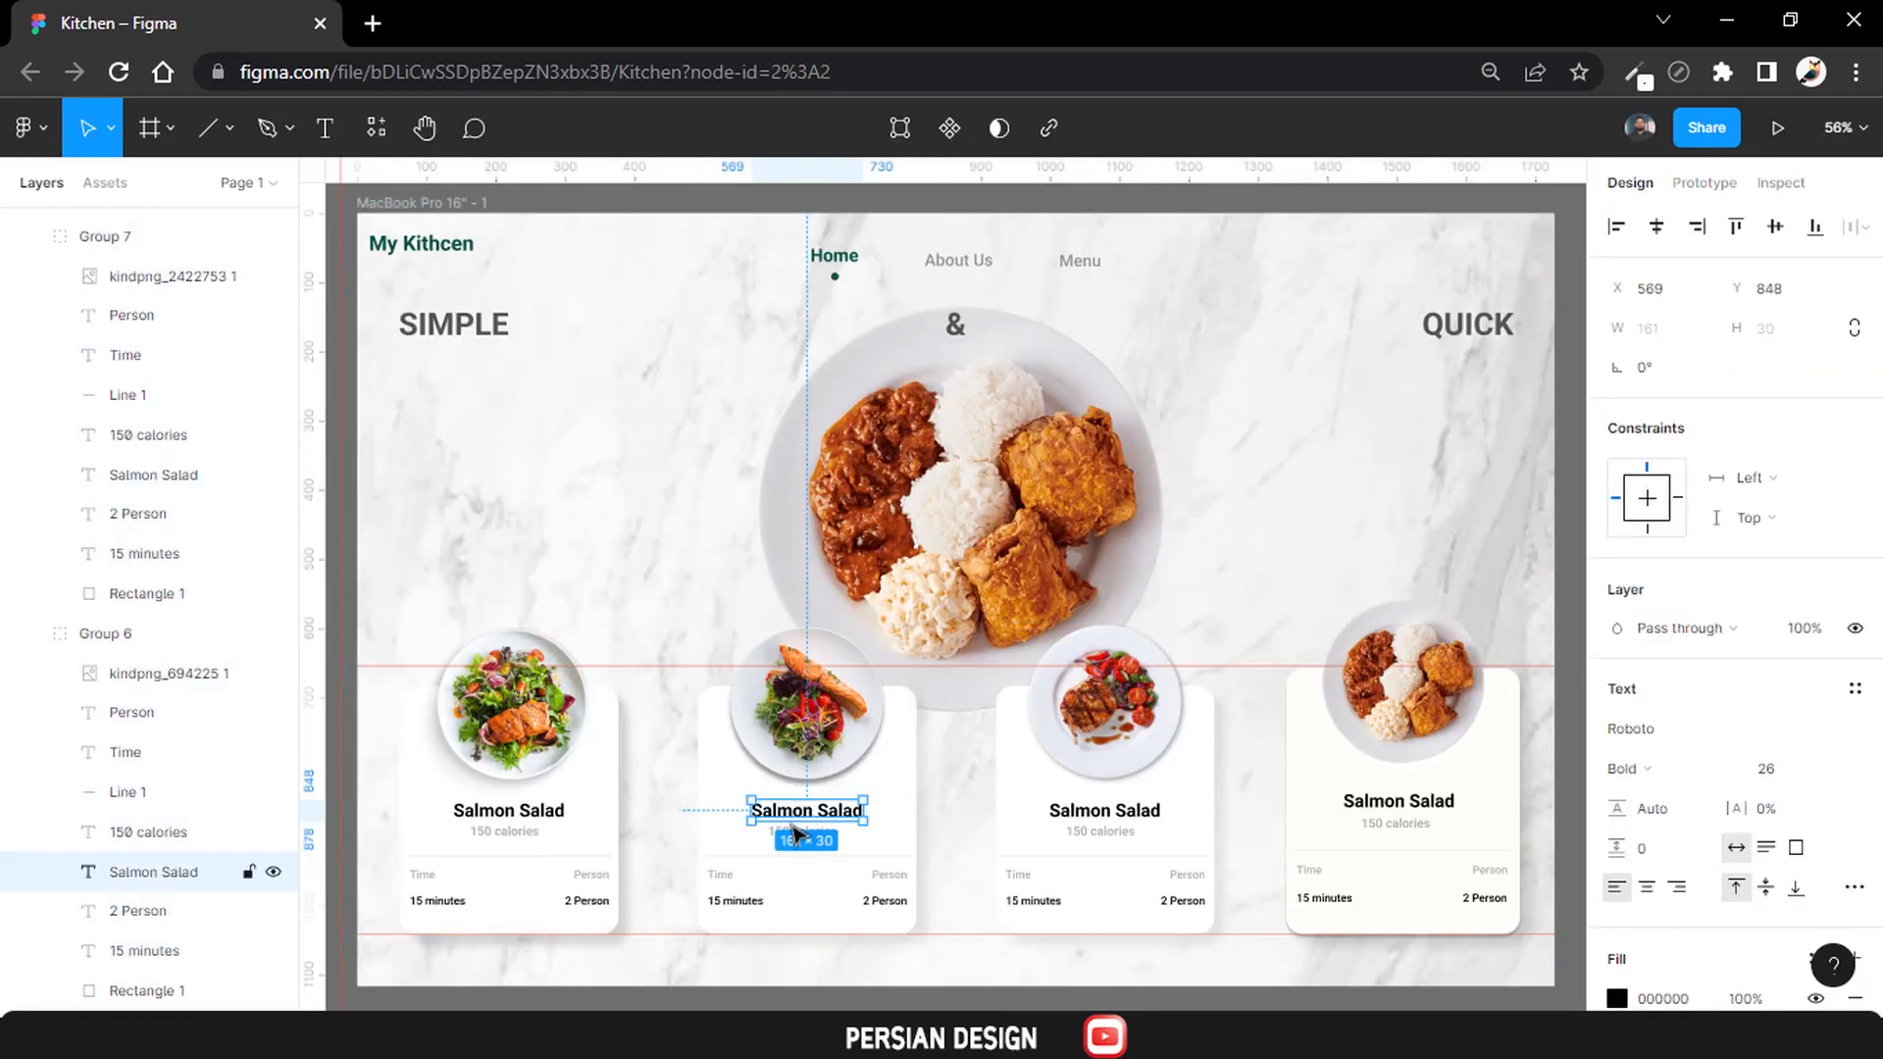
key("shift+2")
key("Return")
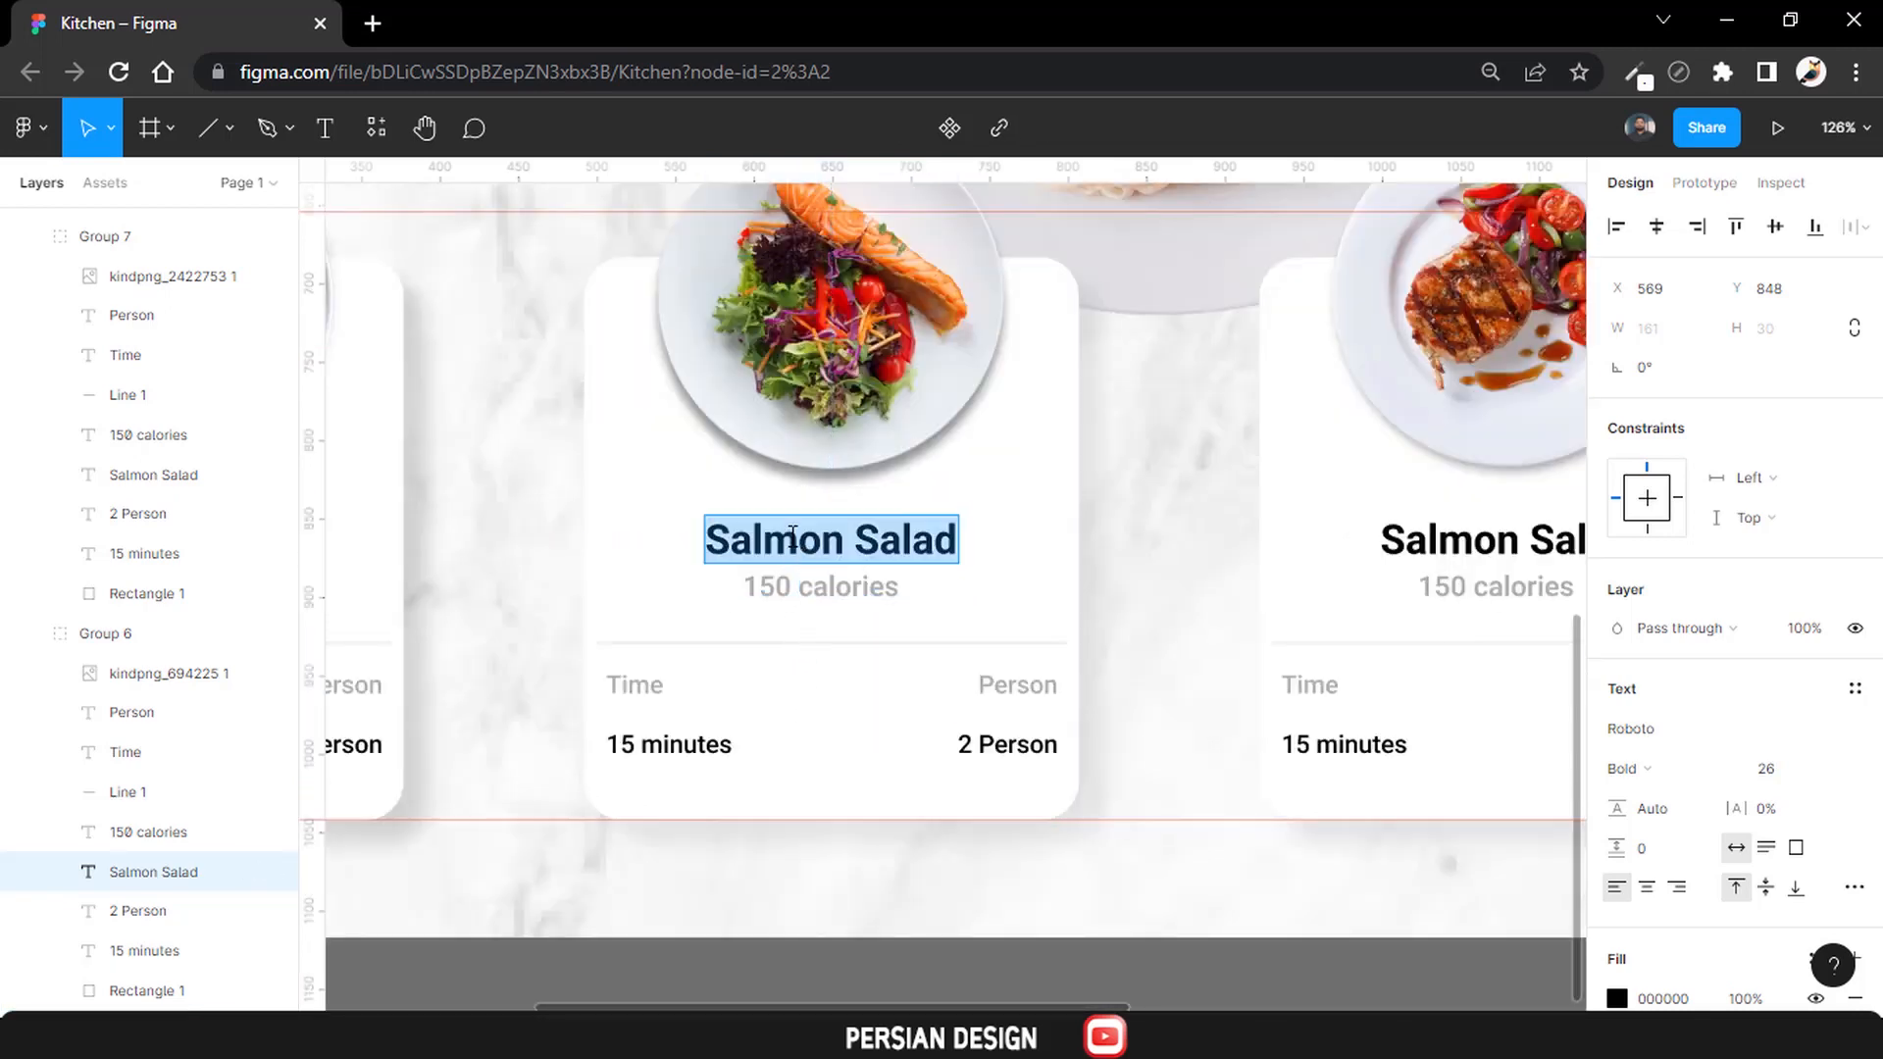
double_click(792, 536)
scroll(824, 563, "up", 1)
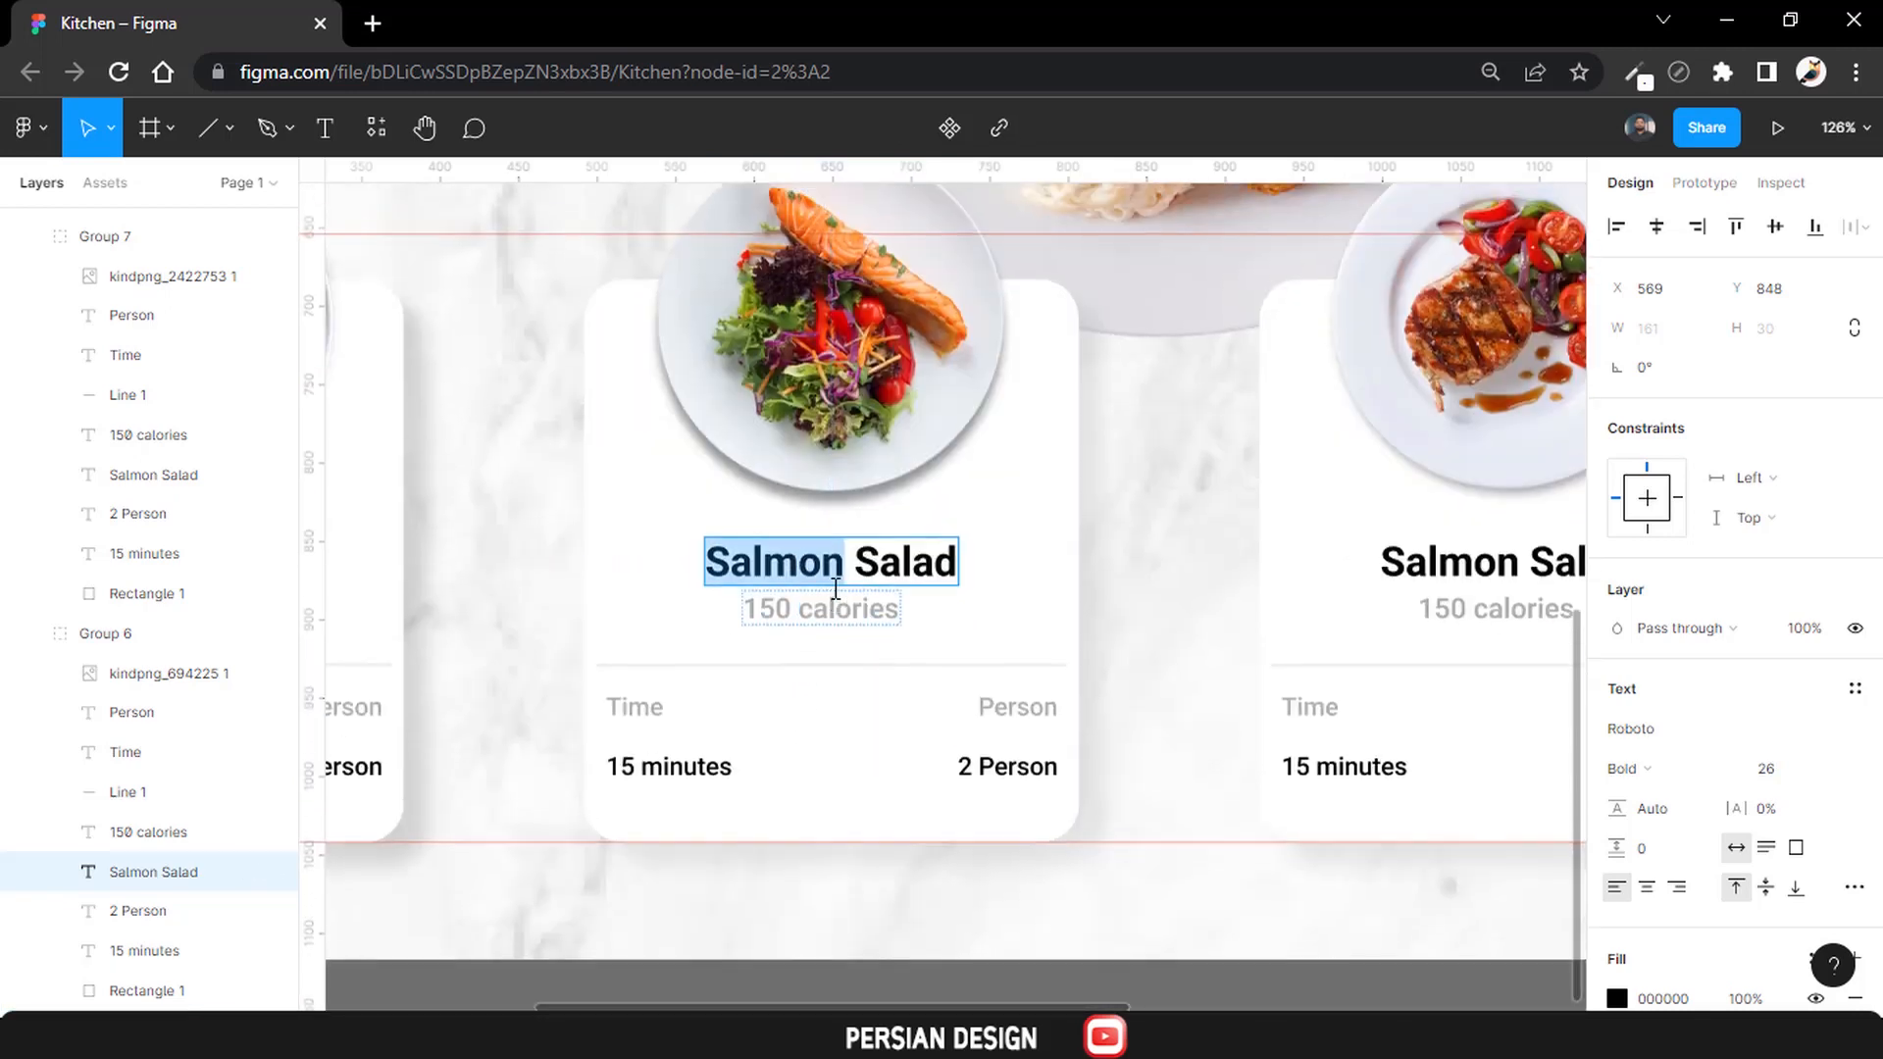
left_click(951, 586)
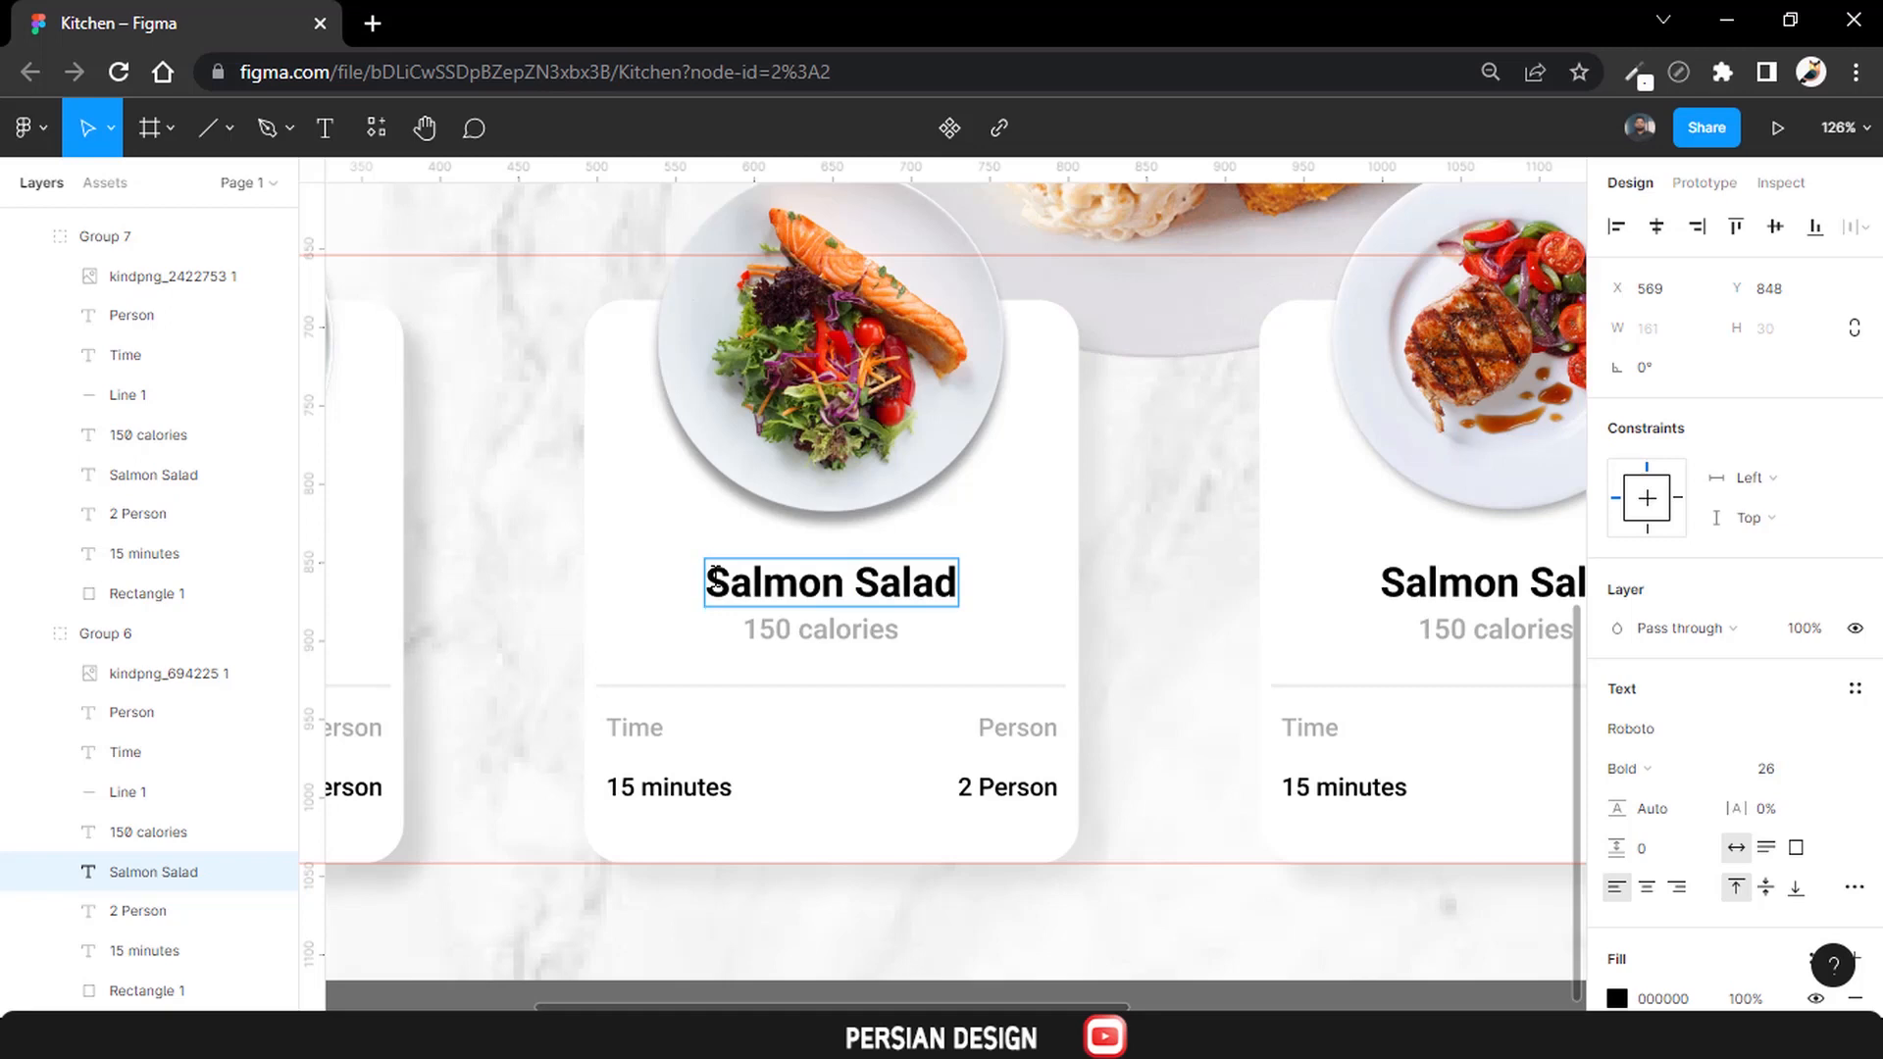
scroll(718, 585, "left", 6)
scroll(719, 586, "right", 6)
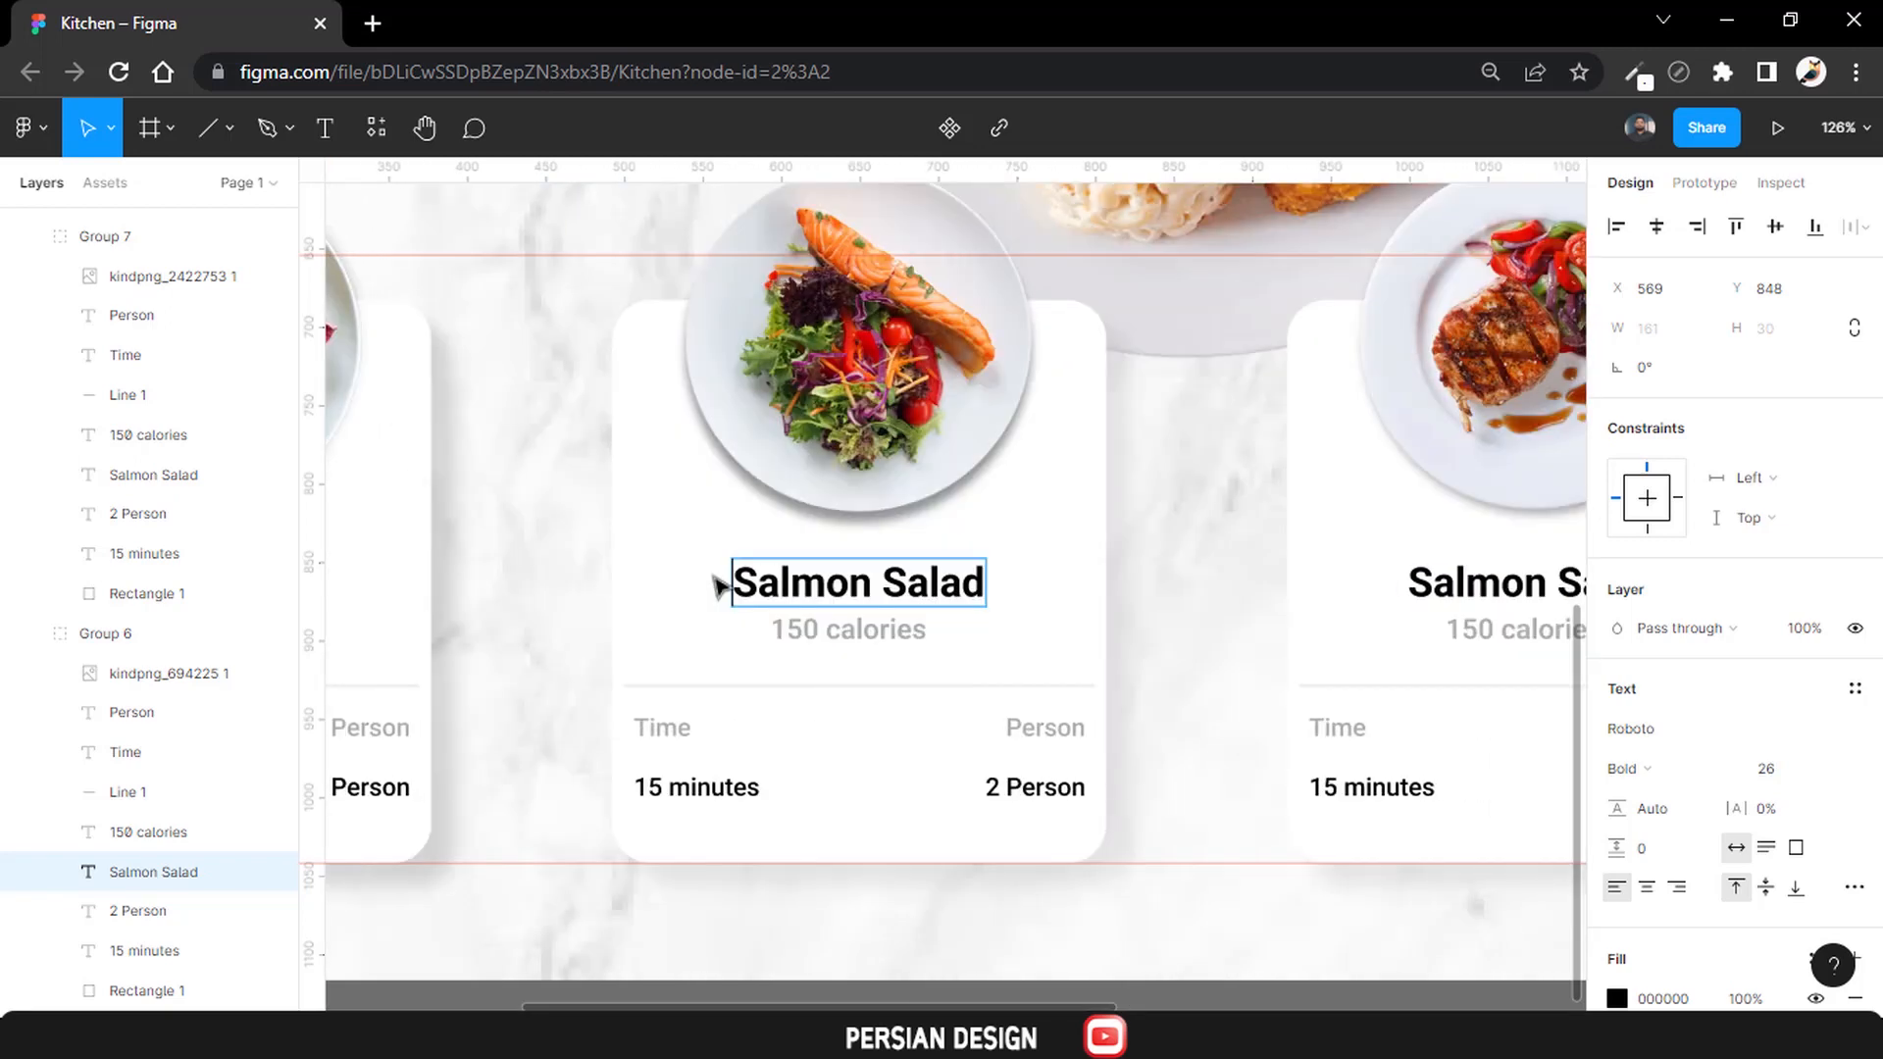
type("Rawe")
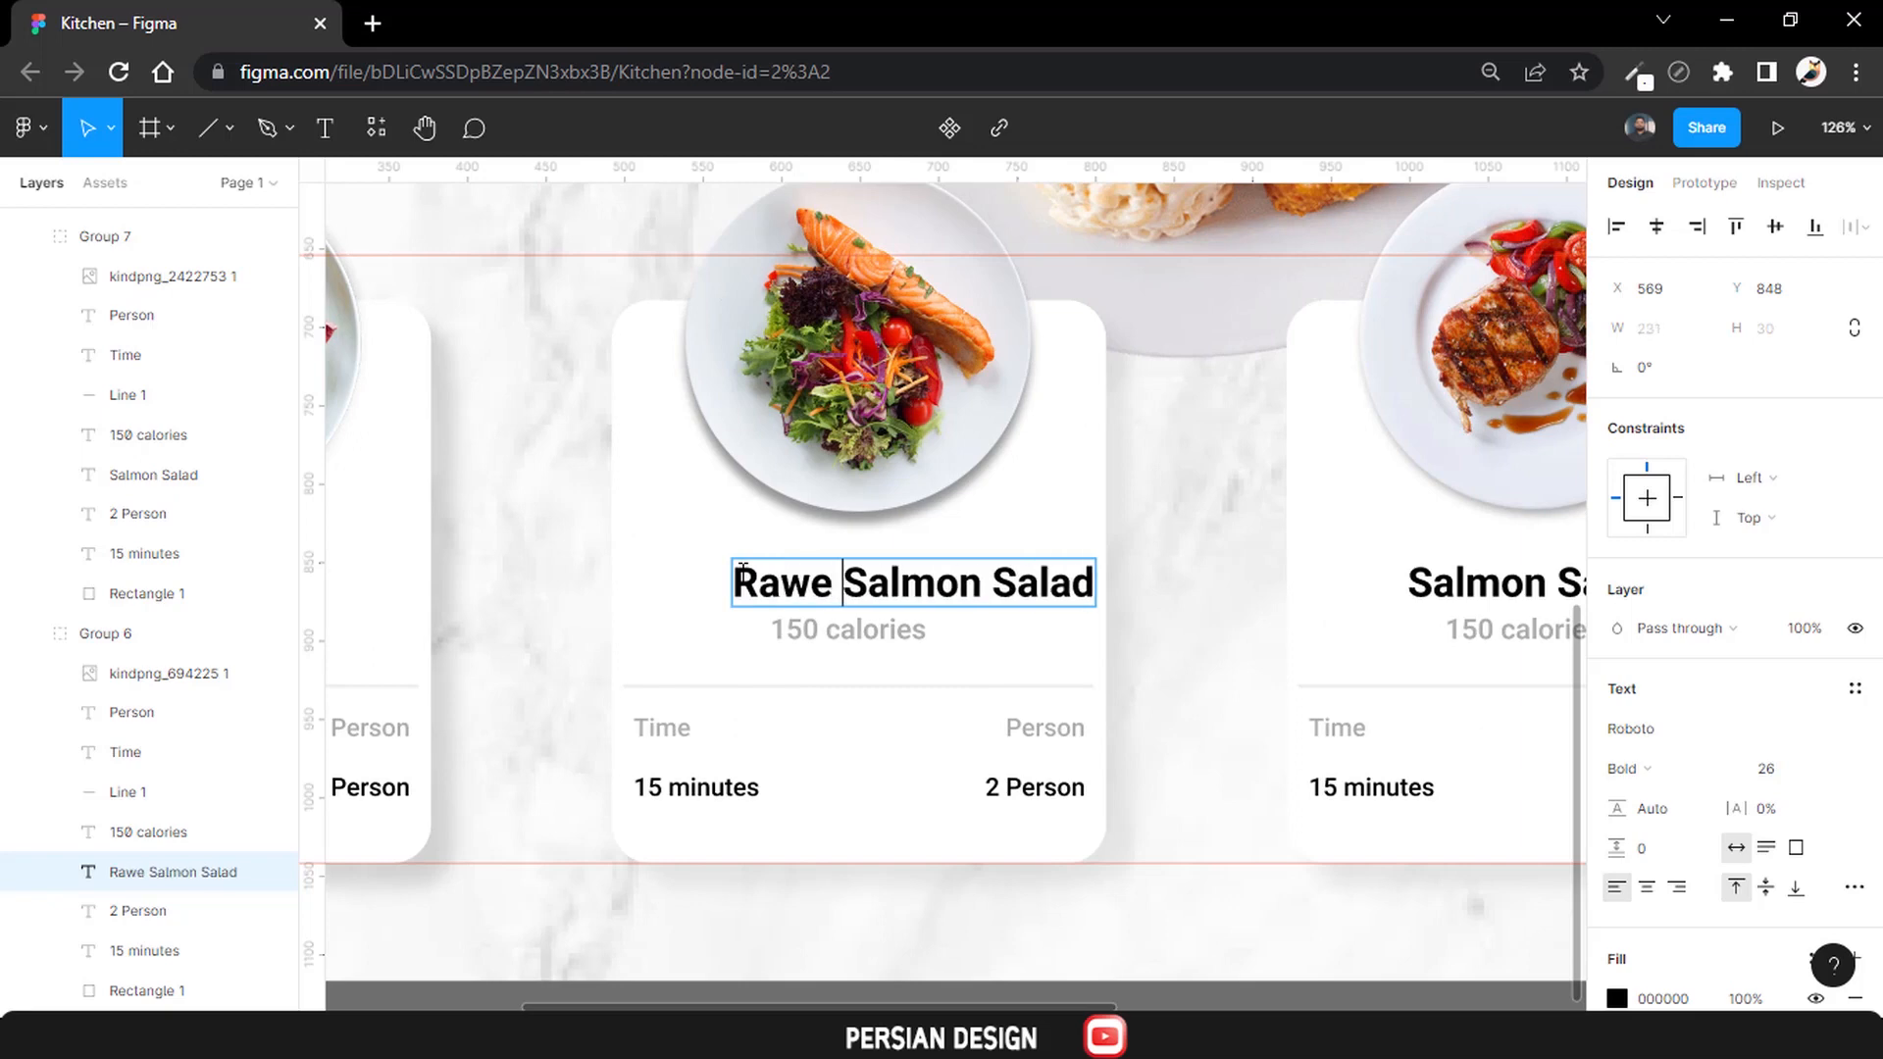
key("BackSpace")
key("BackSpace")
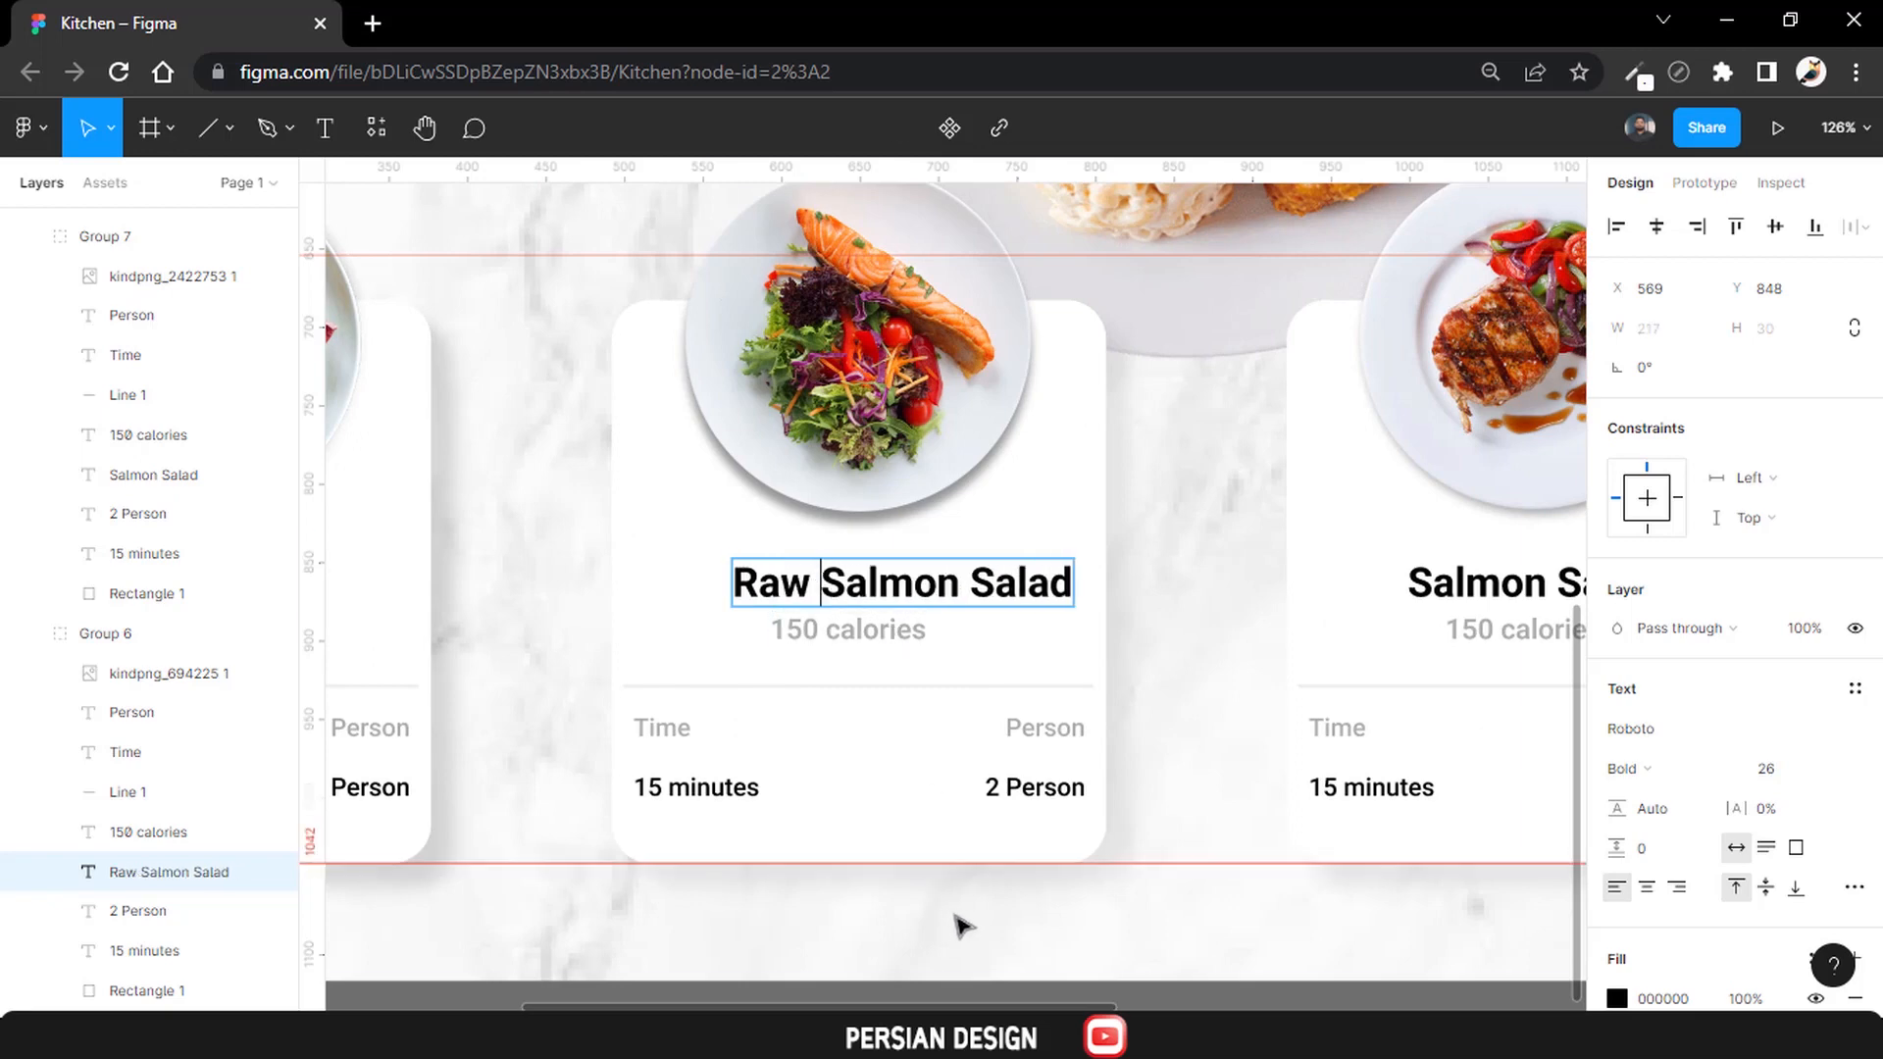
left_click_drag(918, 587, 791, 631)
Change the second card's details to "170 calories", "10 minutes" and "1 Person".
double_click(820, 635)
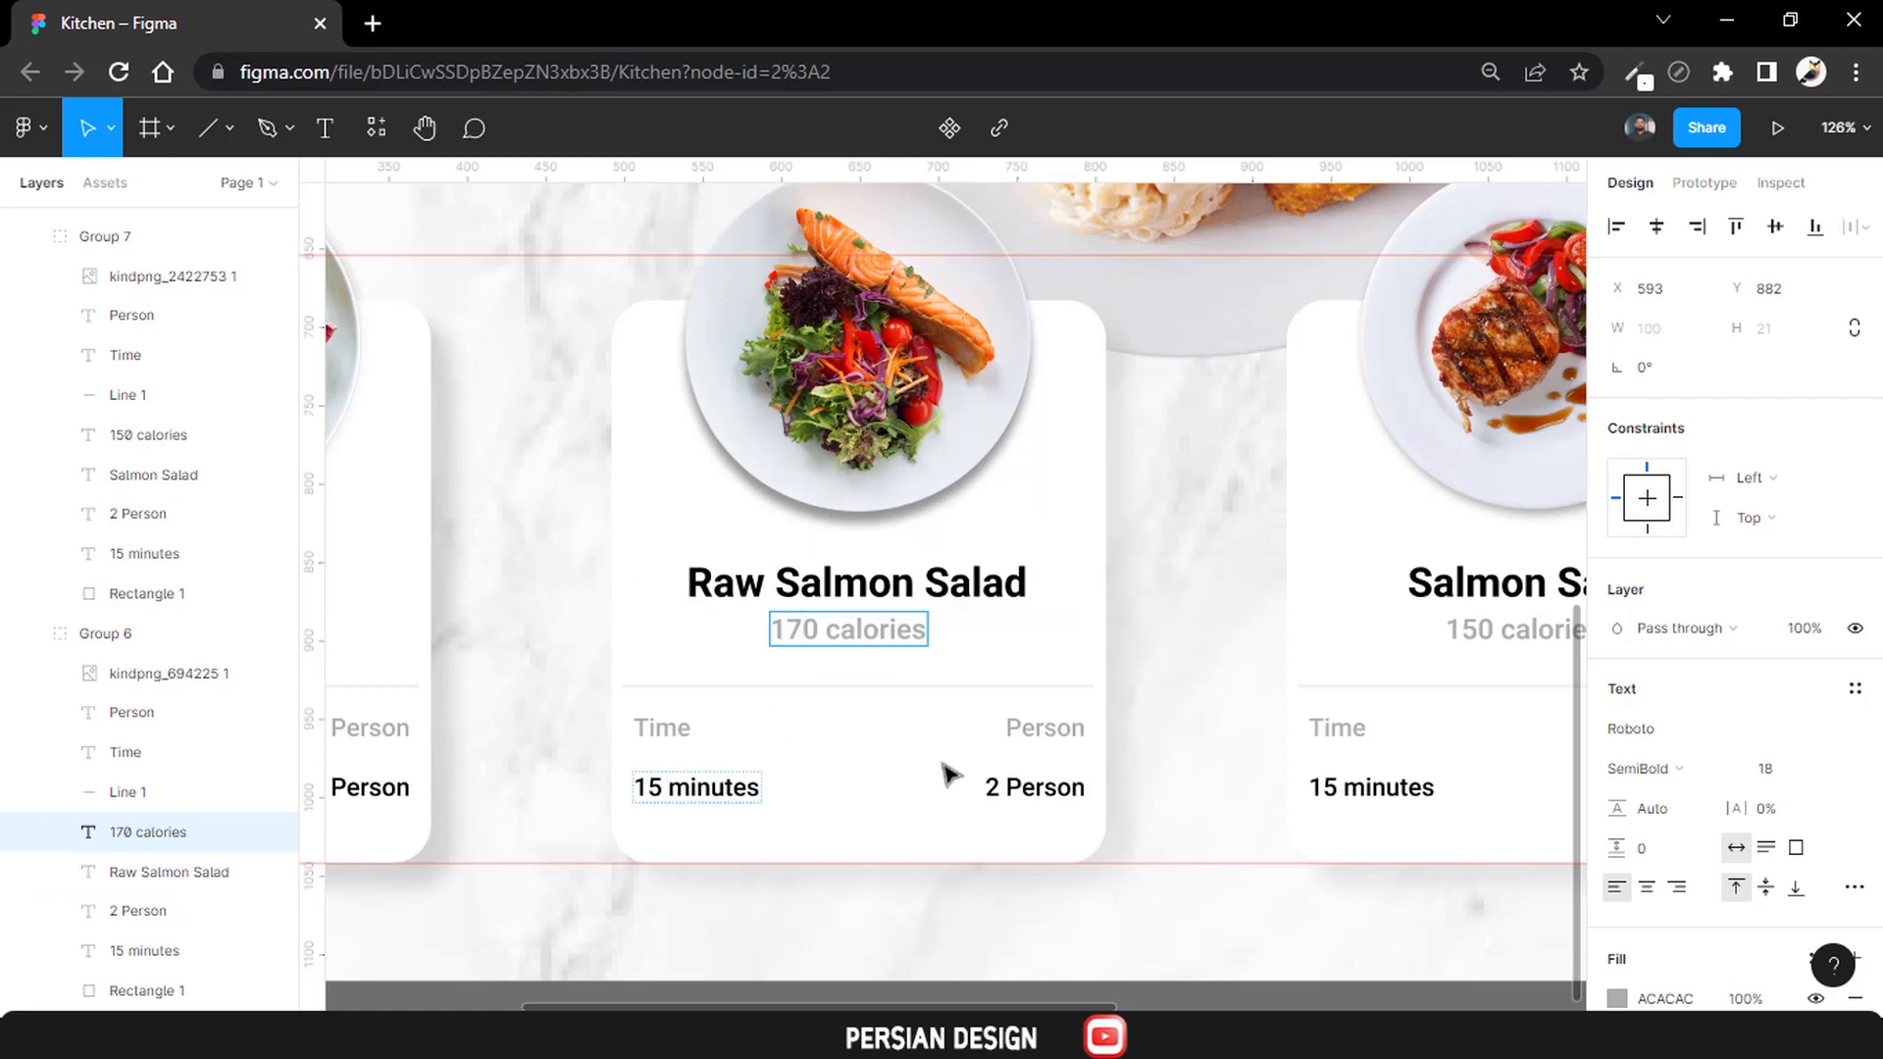
left_click(692, 781)
left_click_drag(662, 783, 653, 783)
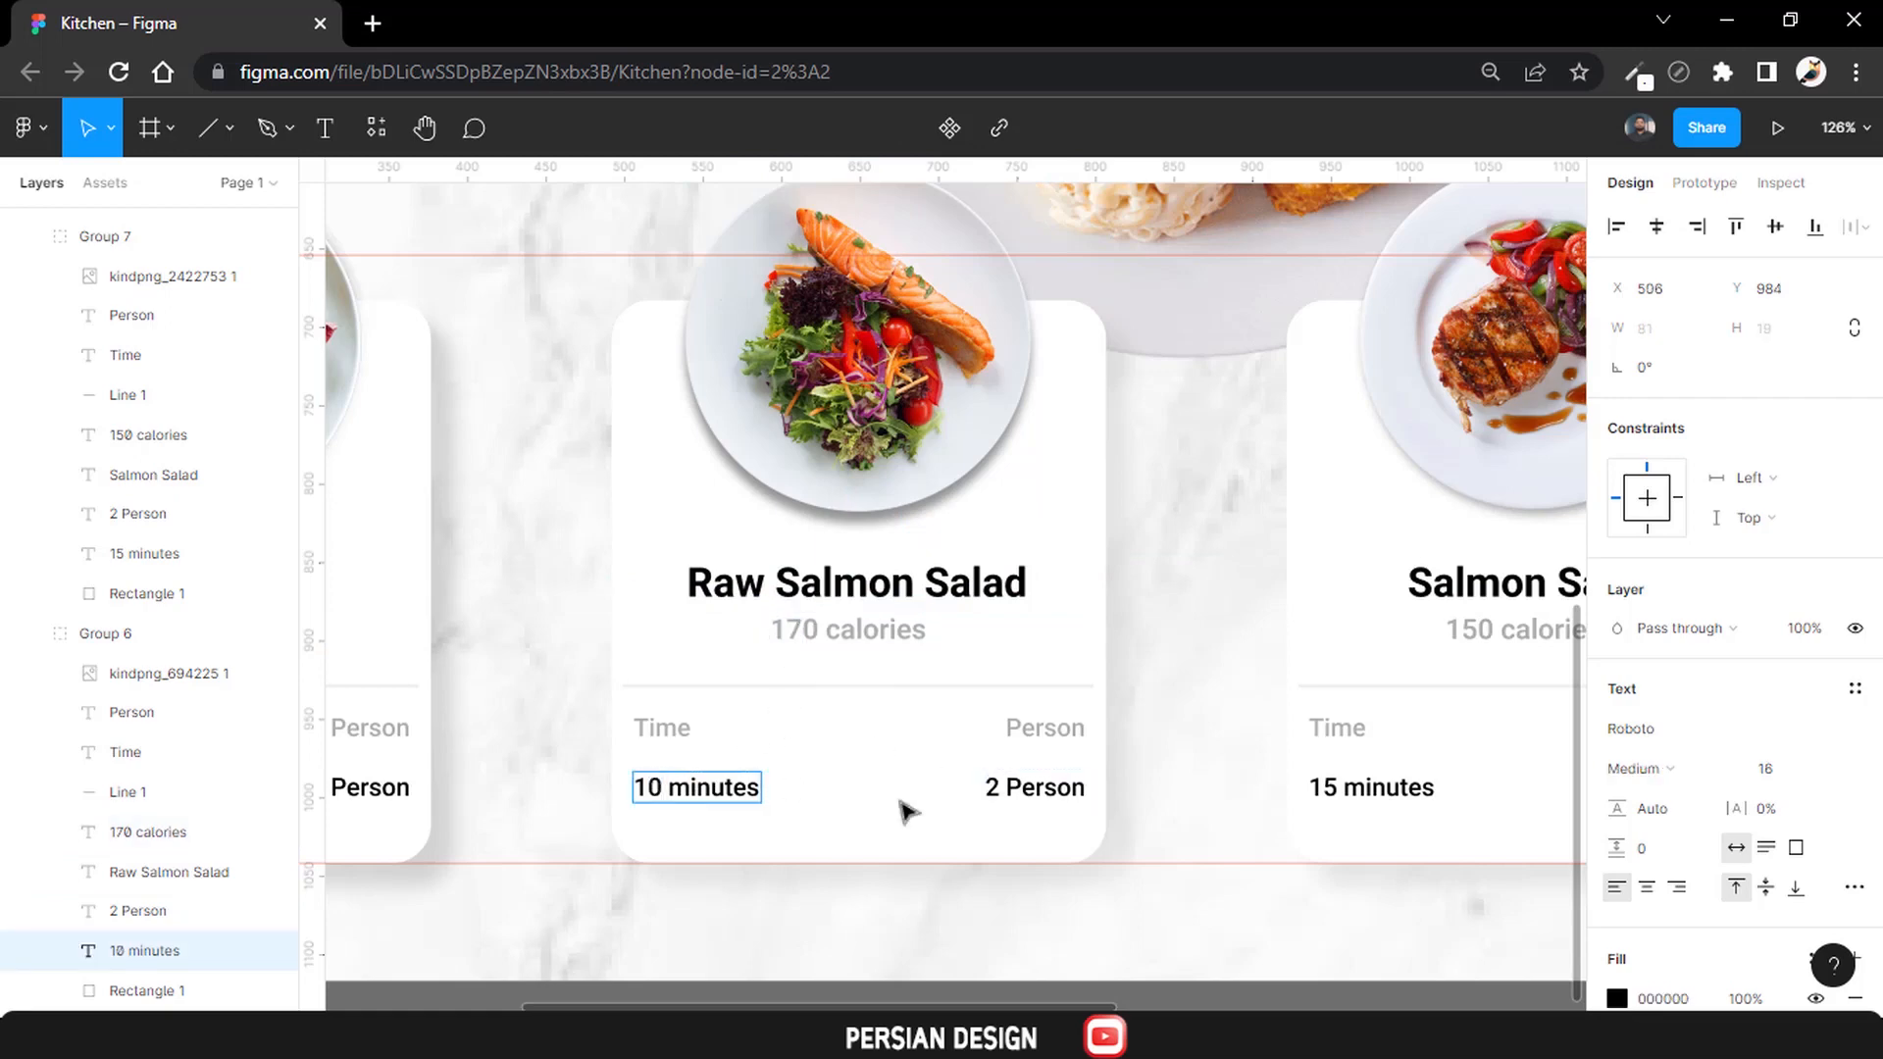
left_click(989, 788)
double_click(992, 786)
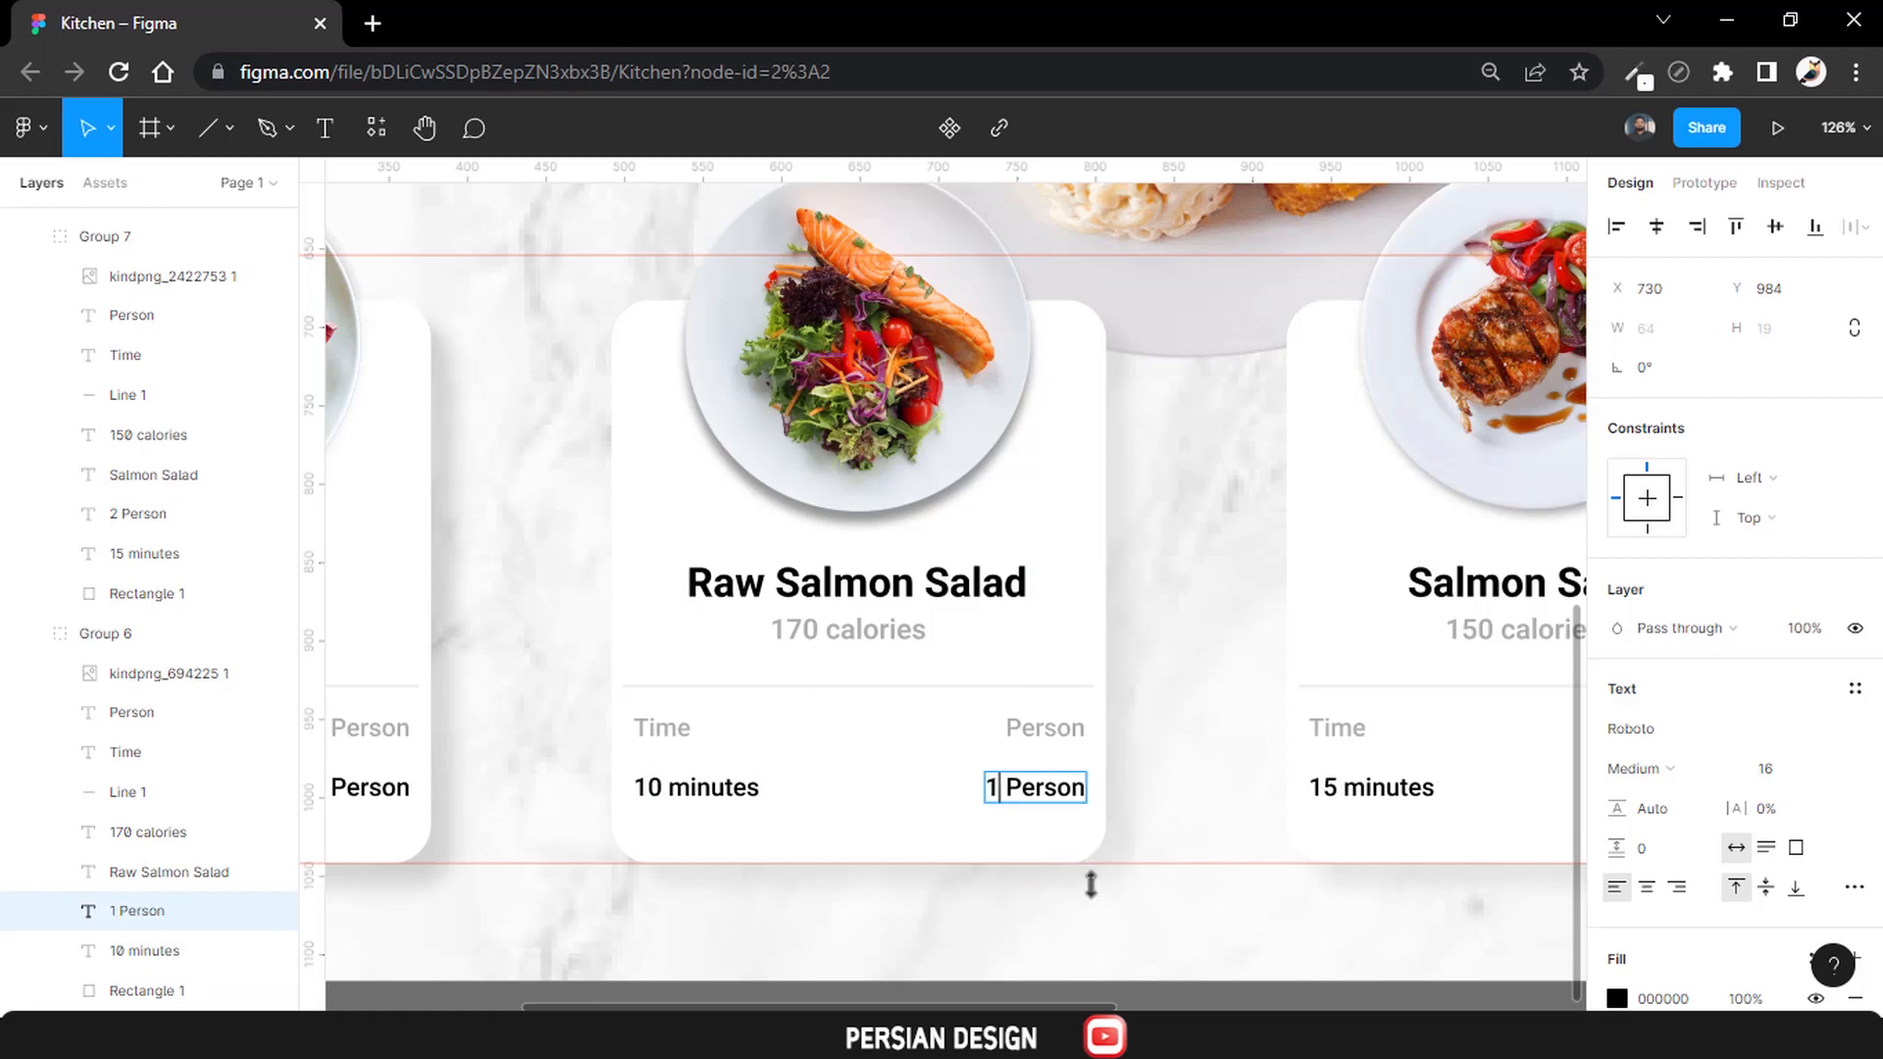
key("Escape")
Change the third card's title to "Salmon Stack".
scroll(1064, 752, "up", 3)
scroll(1064, 752, "right", 6)
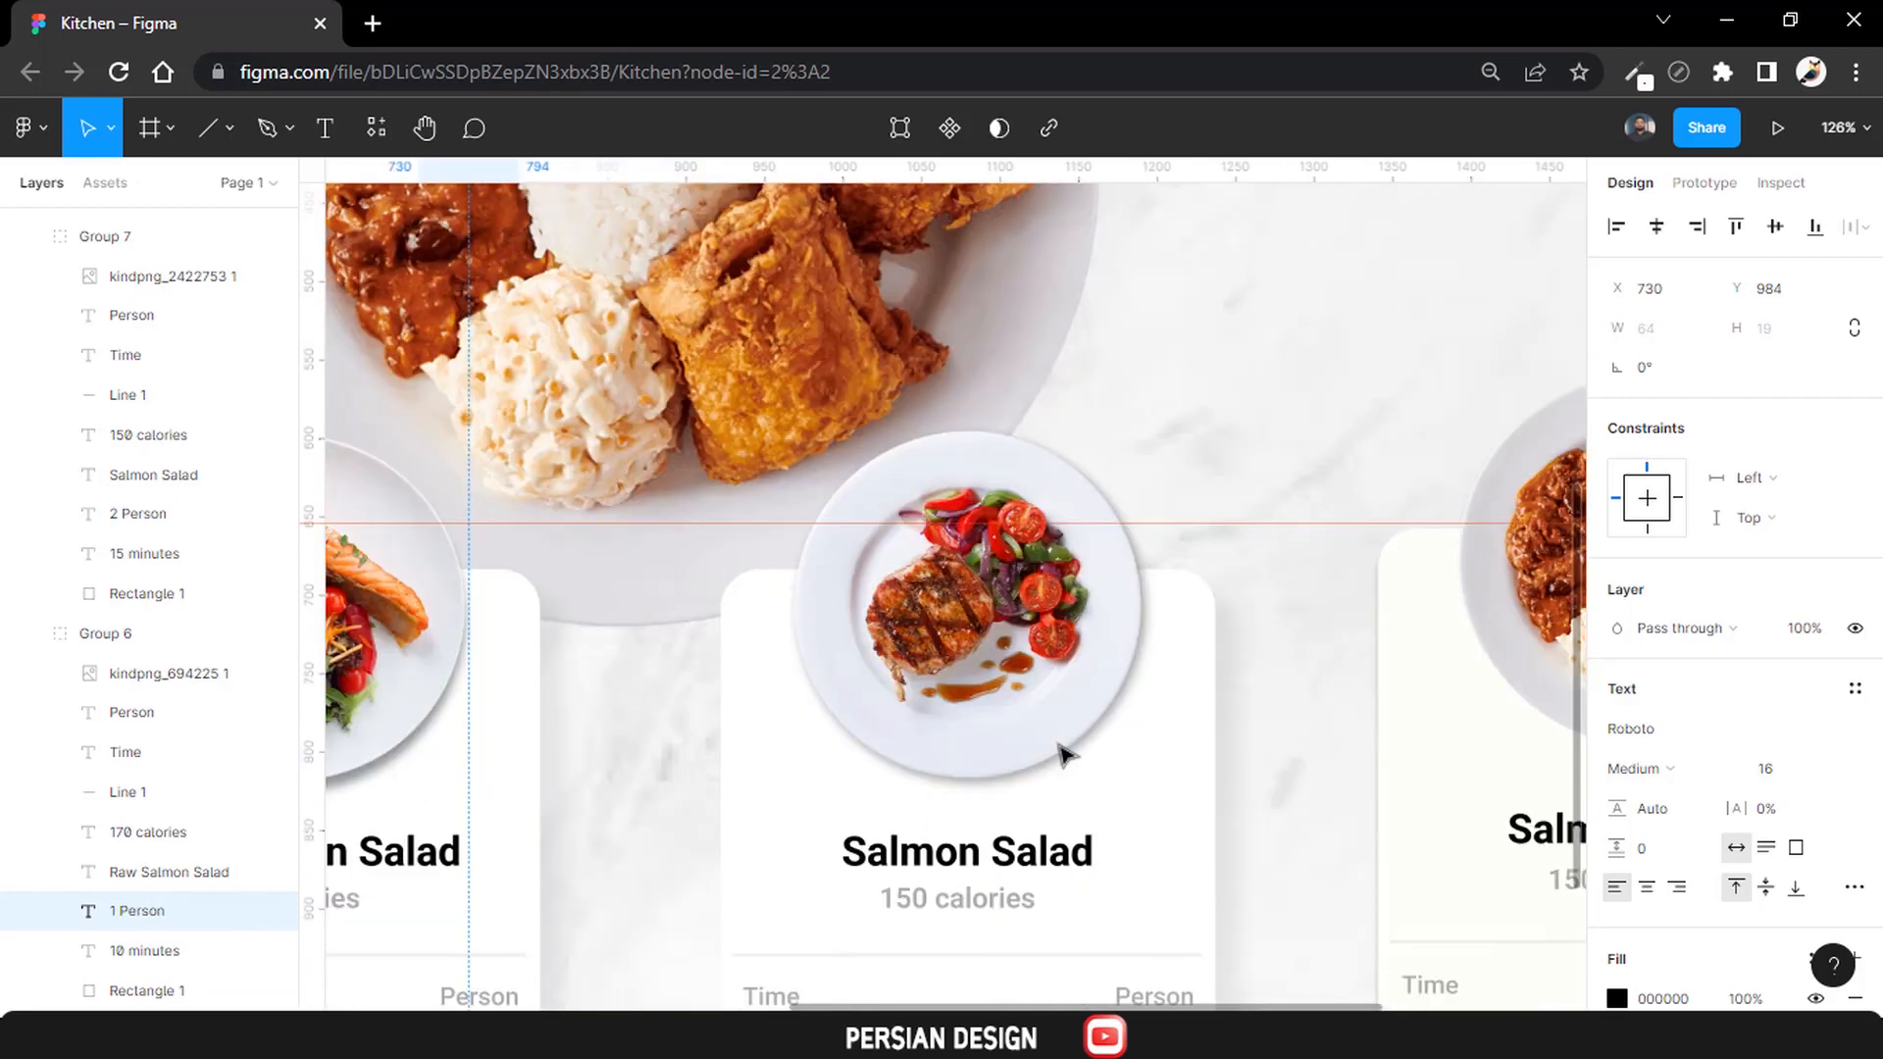
scroll(1064, 752, "down", 3)
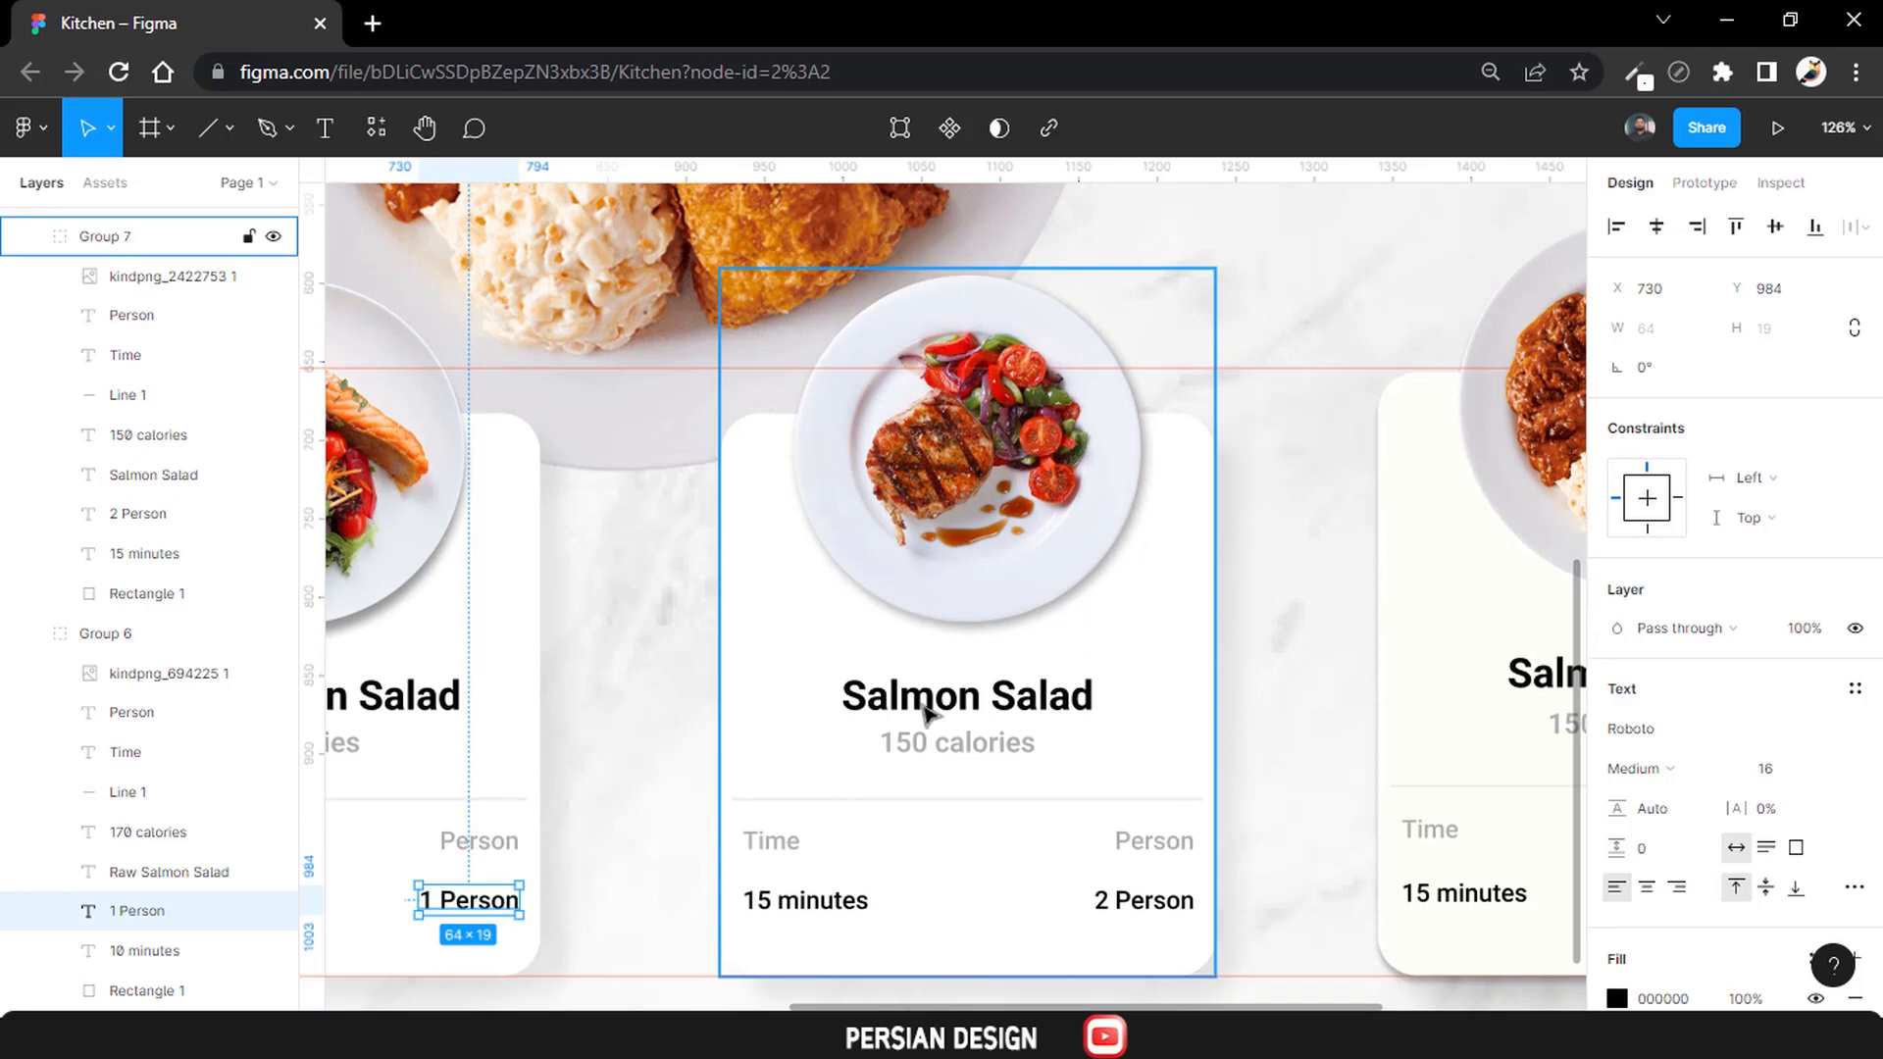
left_click(926, 711)
double_click(961, 698)
double_click(1044, 690)
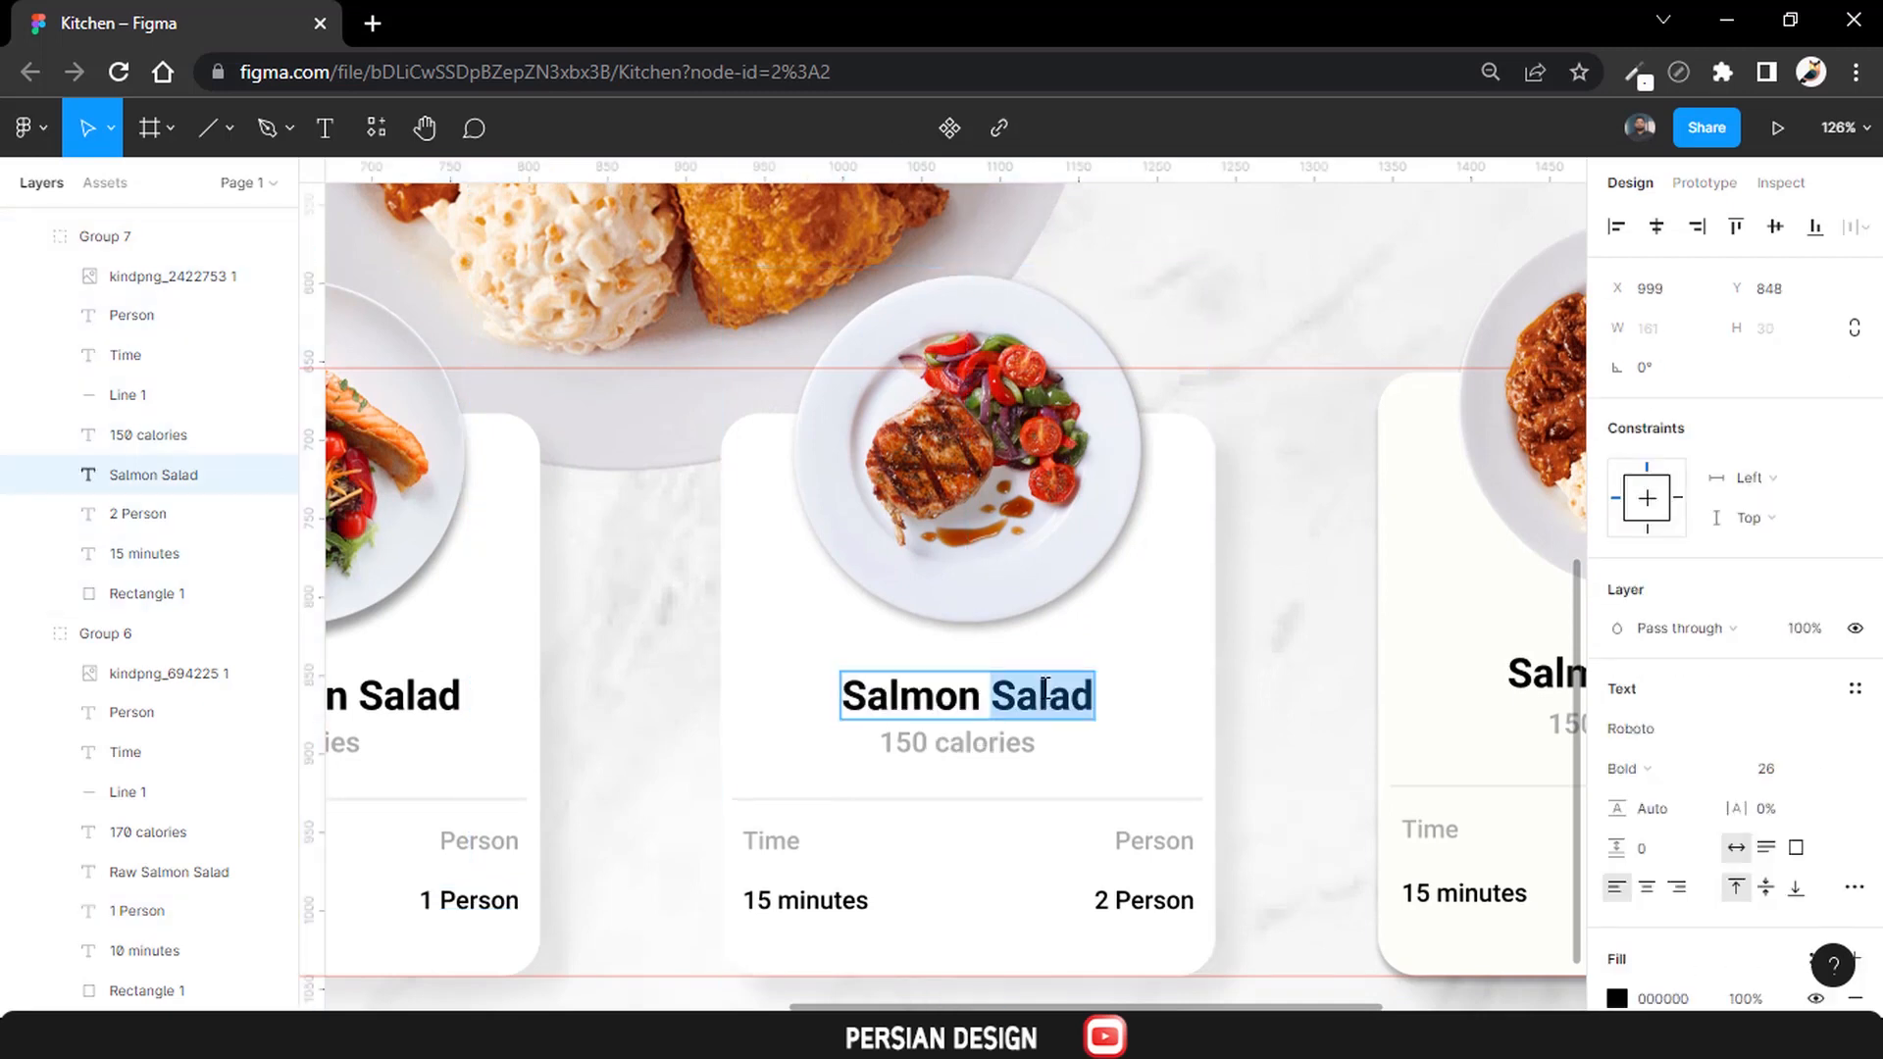
type("Stack")
scroll(930, 650, "down", 1)
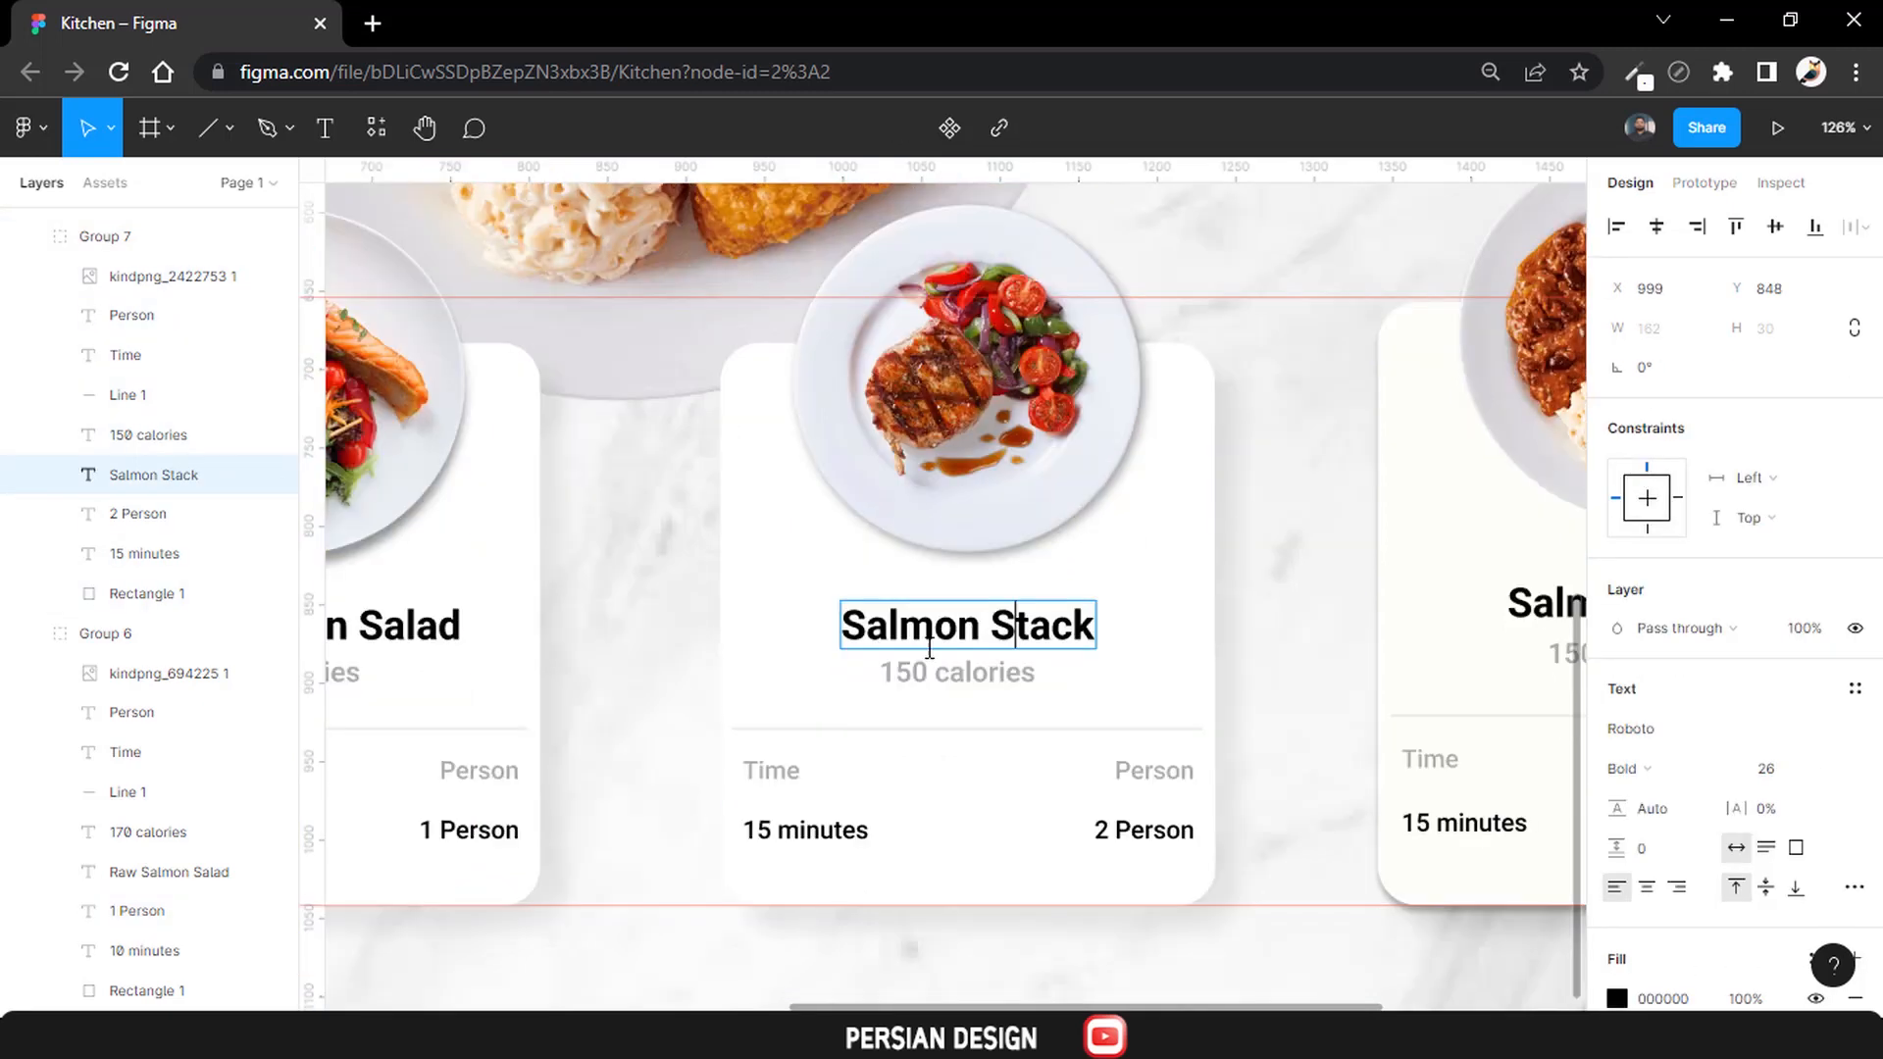
Change the third card's details to "300 calories" and "25 minutes".
left_click(912, 675)
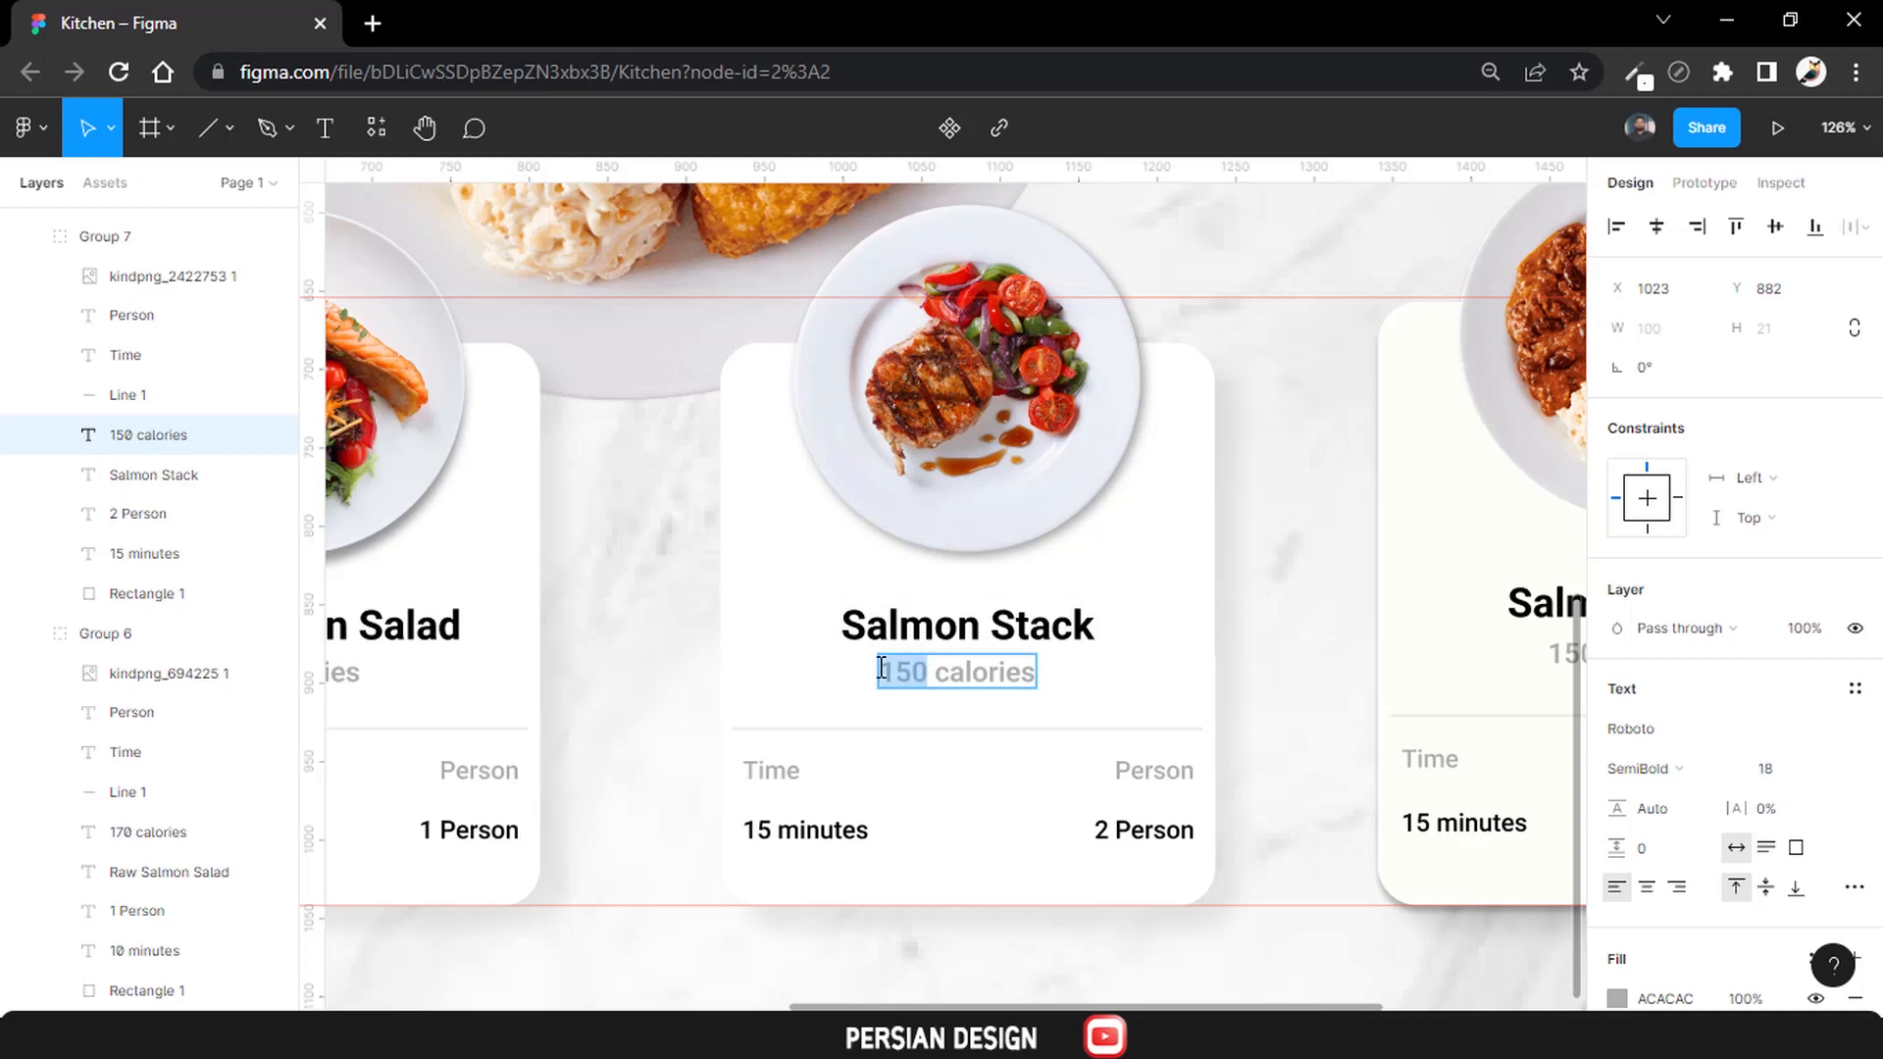
type("30")
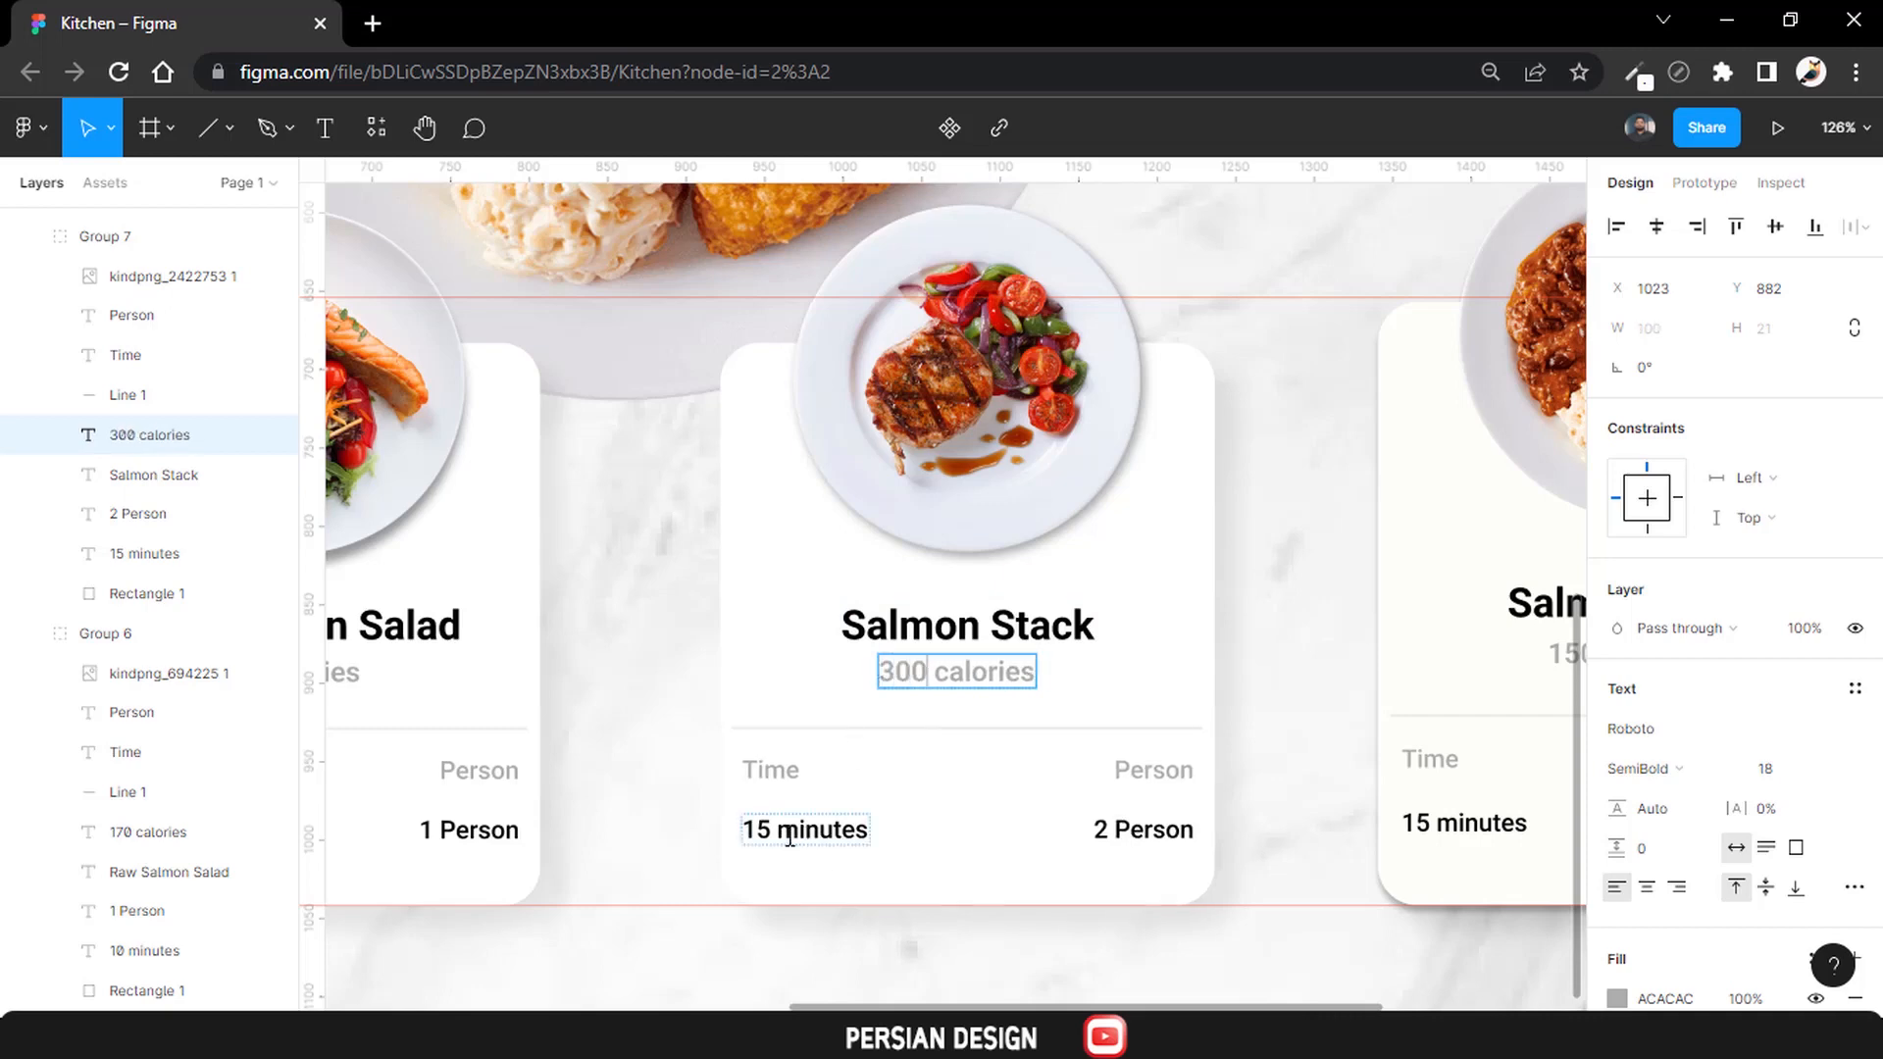
left_click(761, 830)
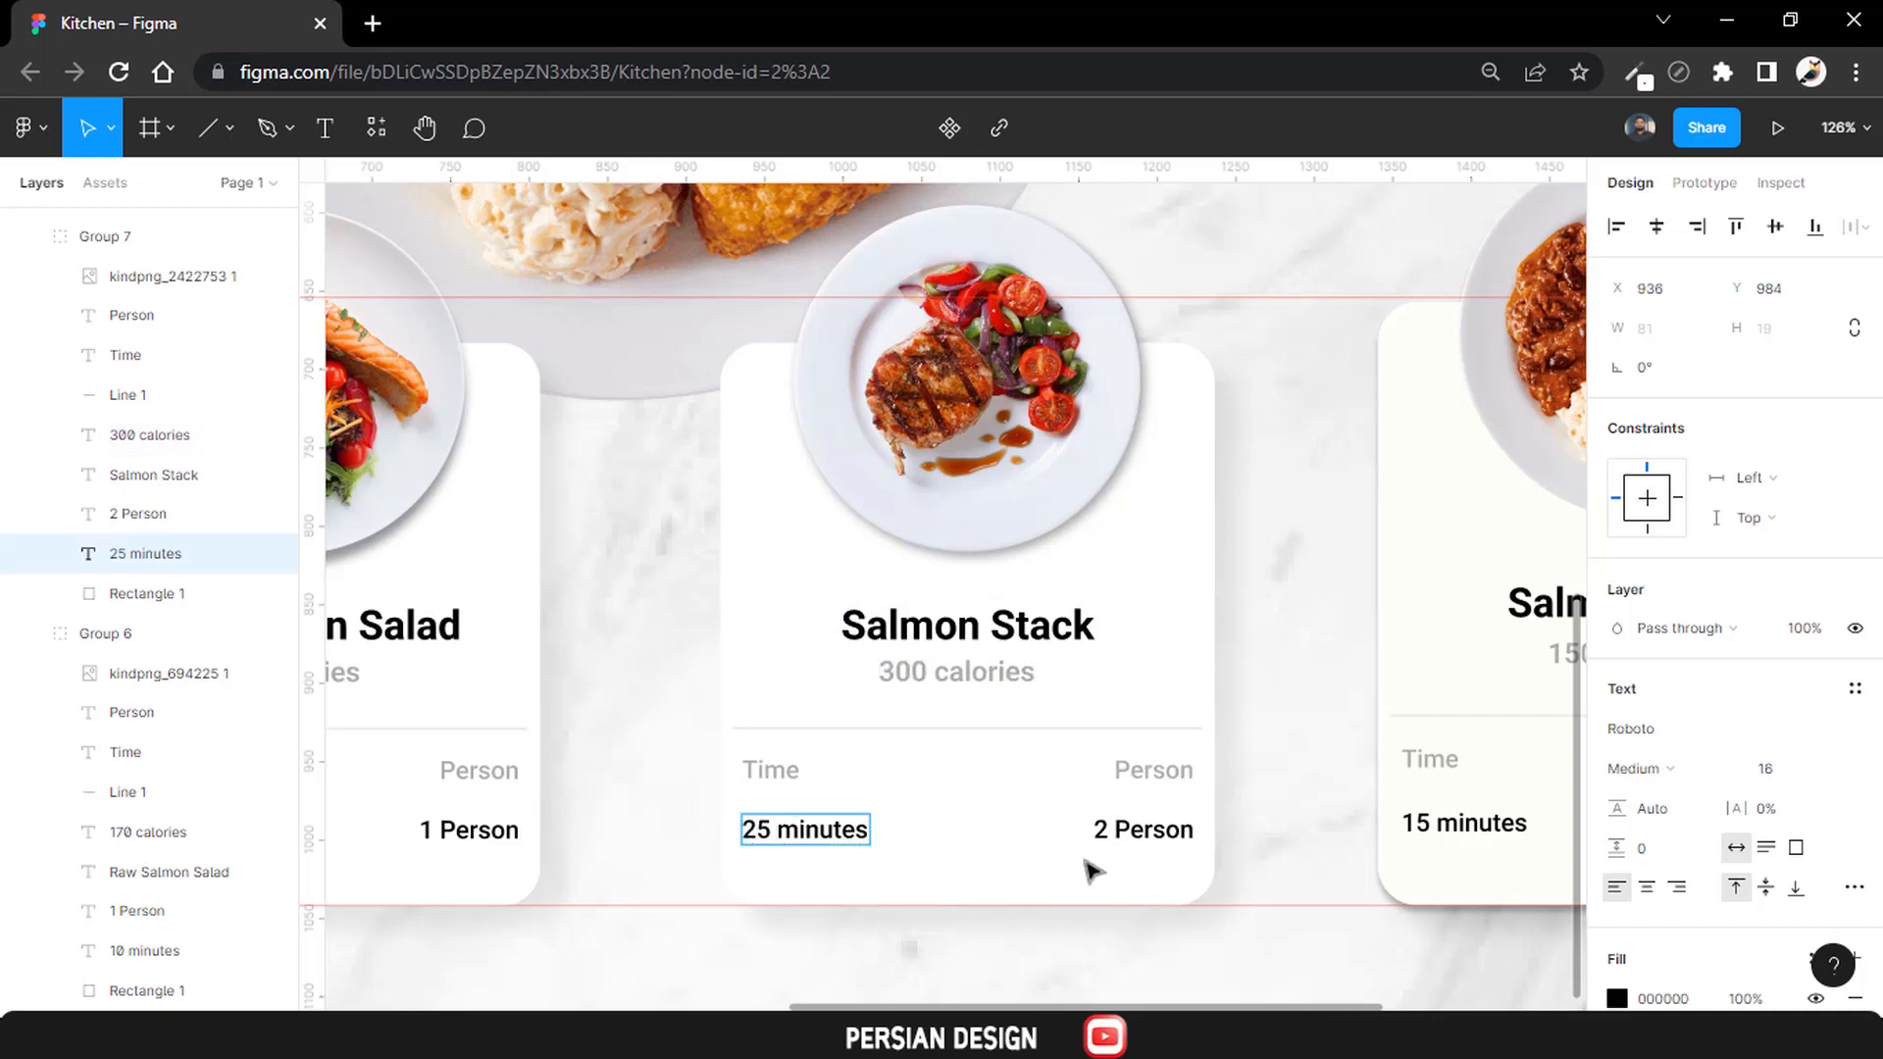
left_click(1098, 832)
left_click(1026, 633)
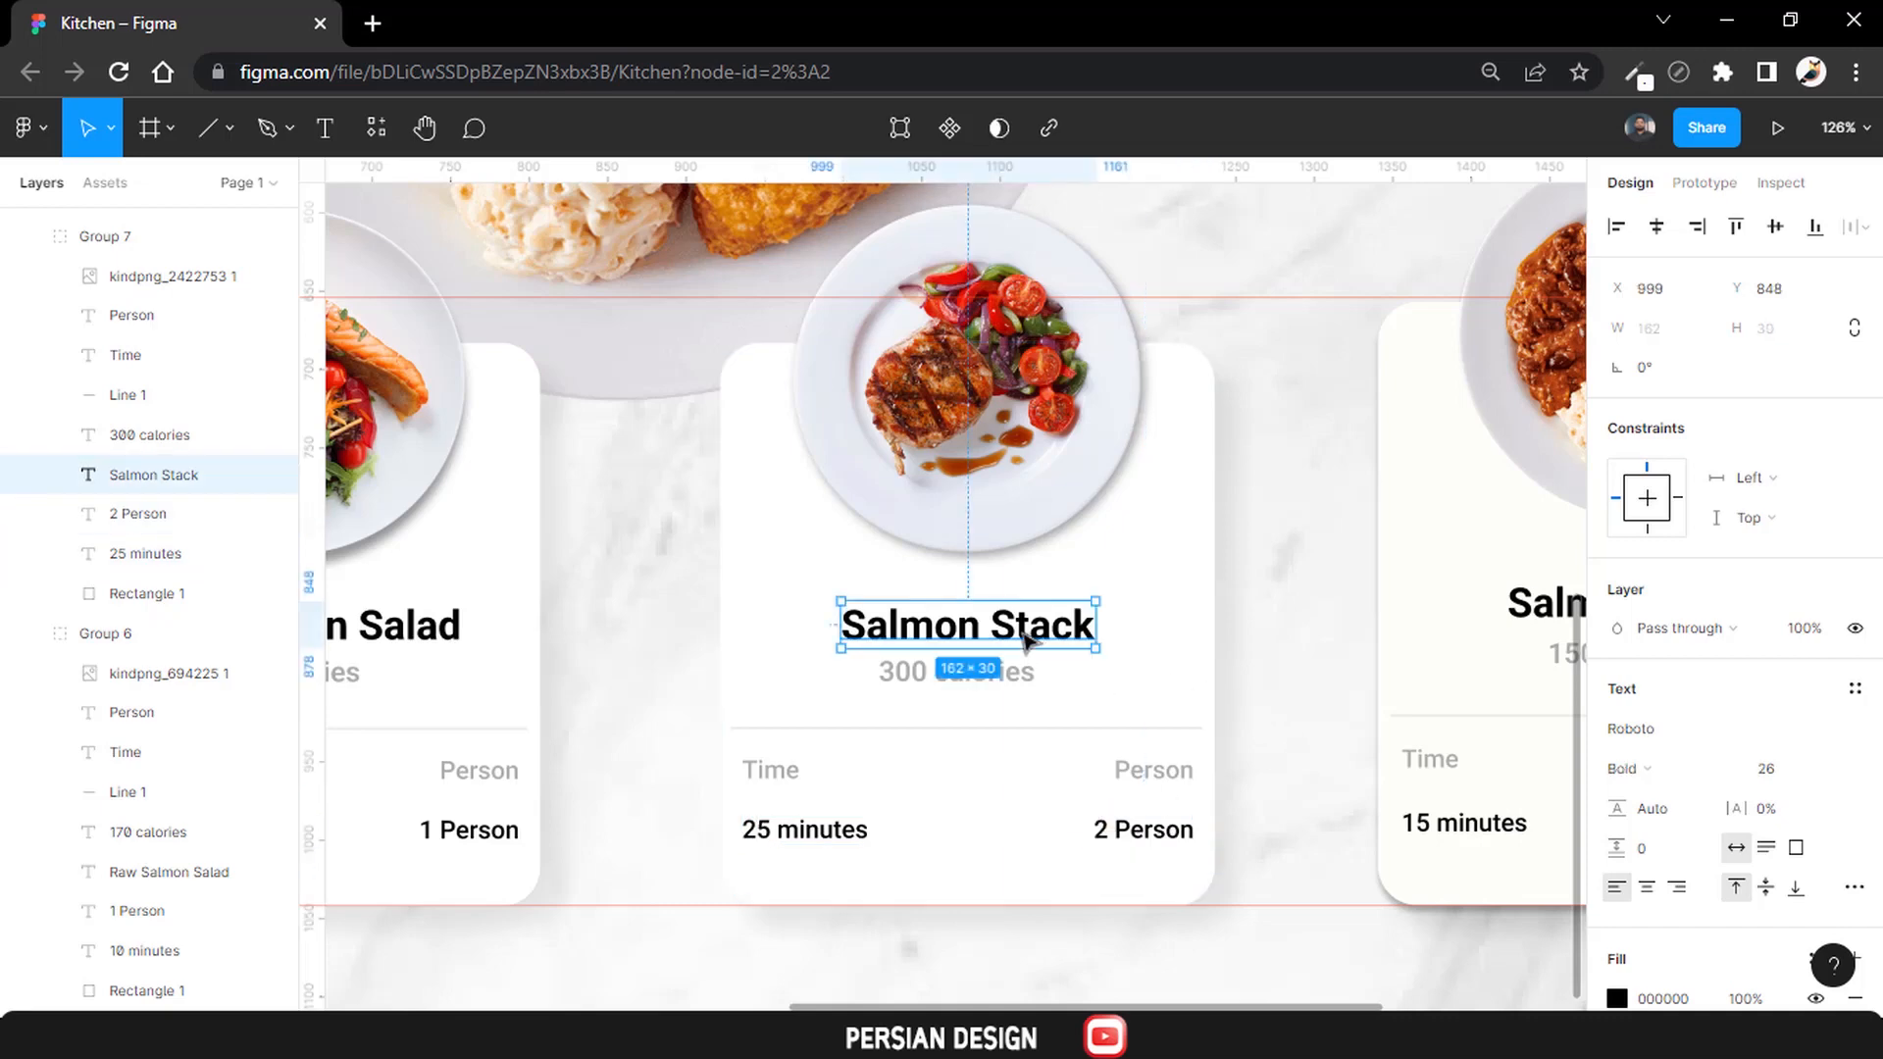
left_click(996, 677)
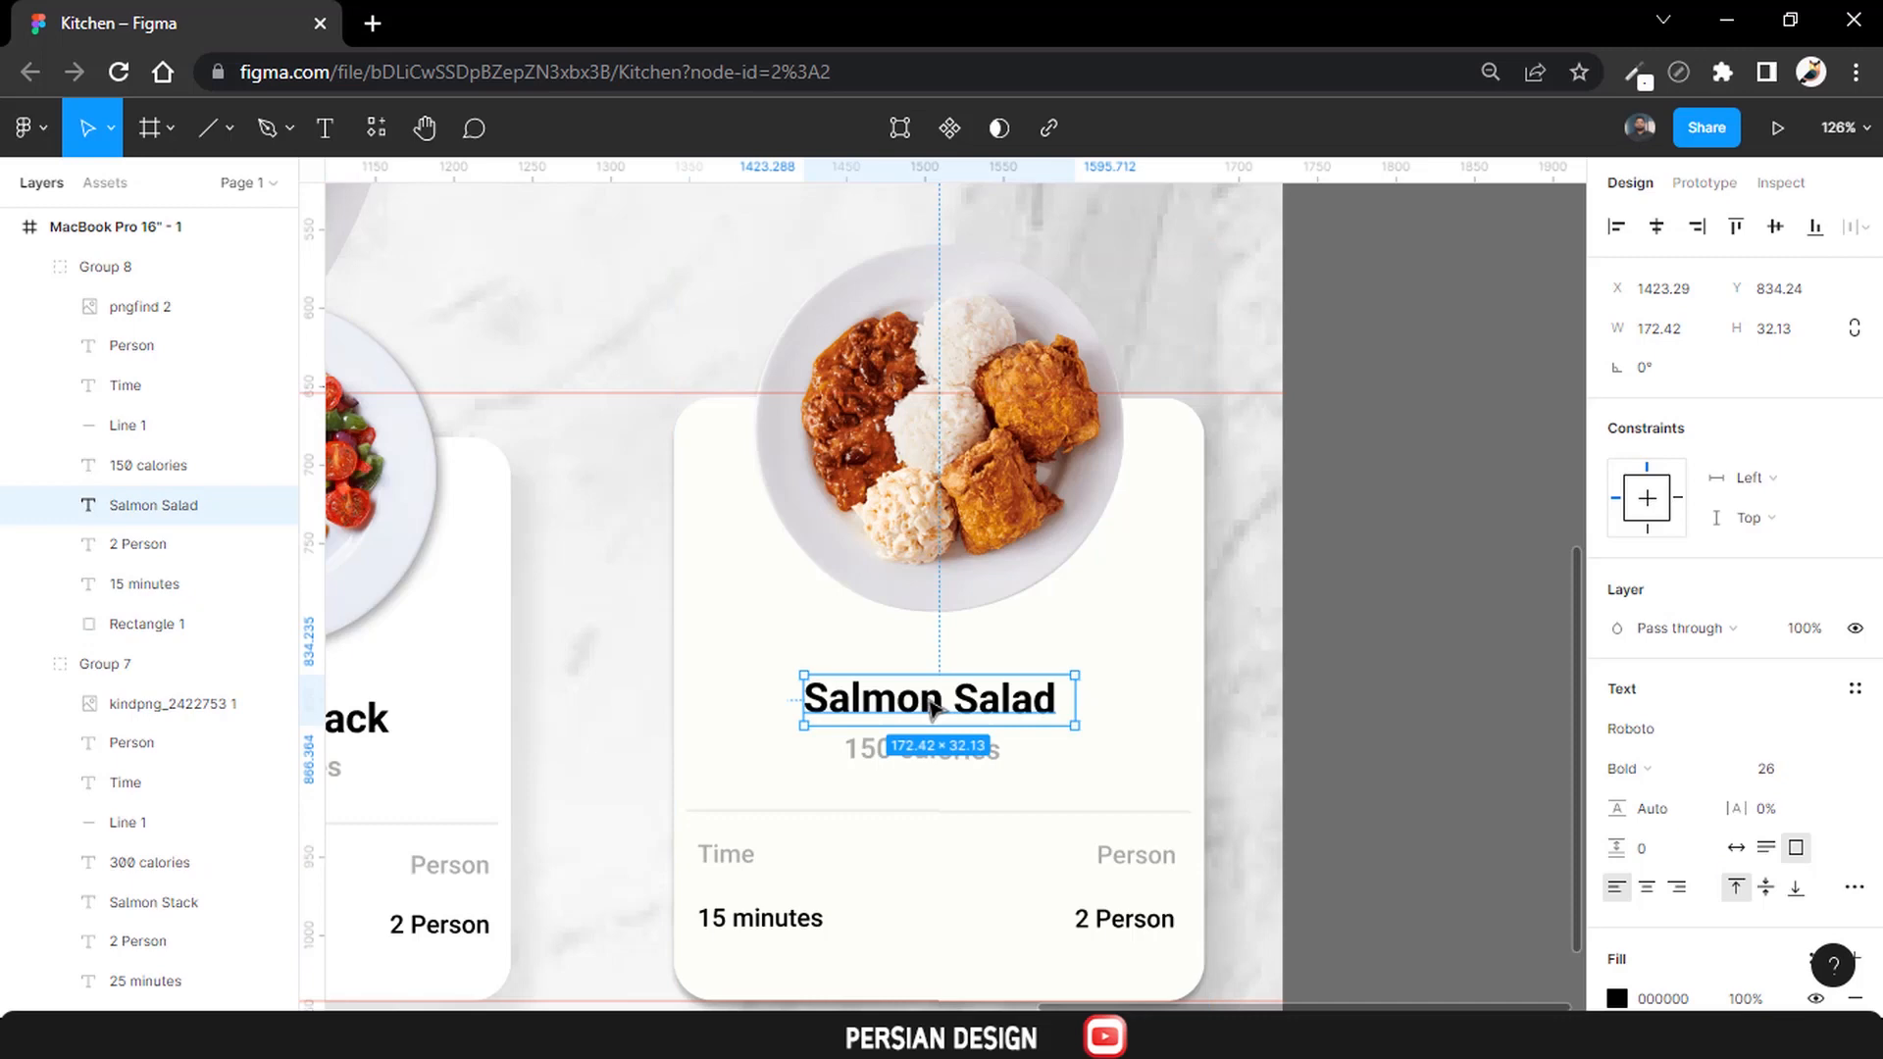
Change the fourth card's title to "Chicken with Rice" and set its text box to auto width.
double_click(934, 708)
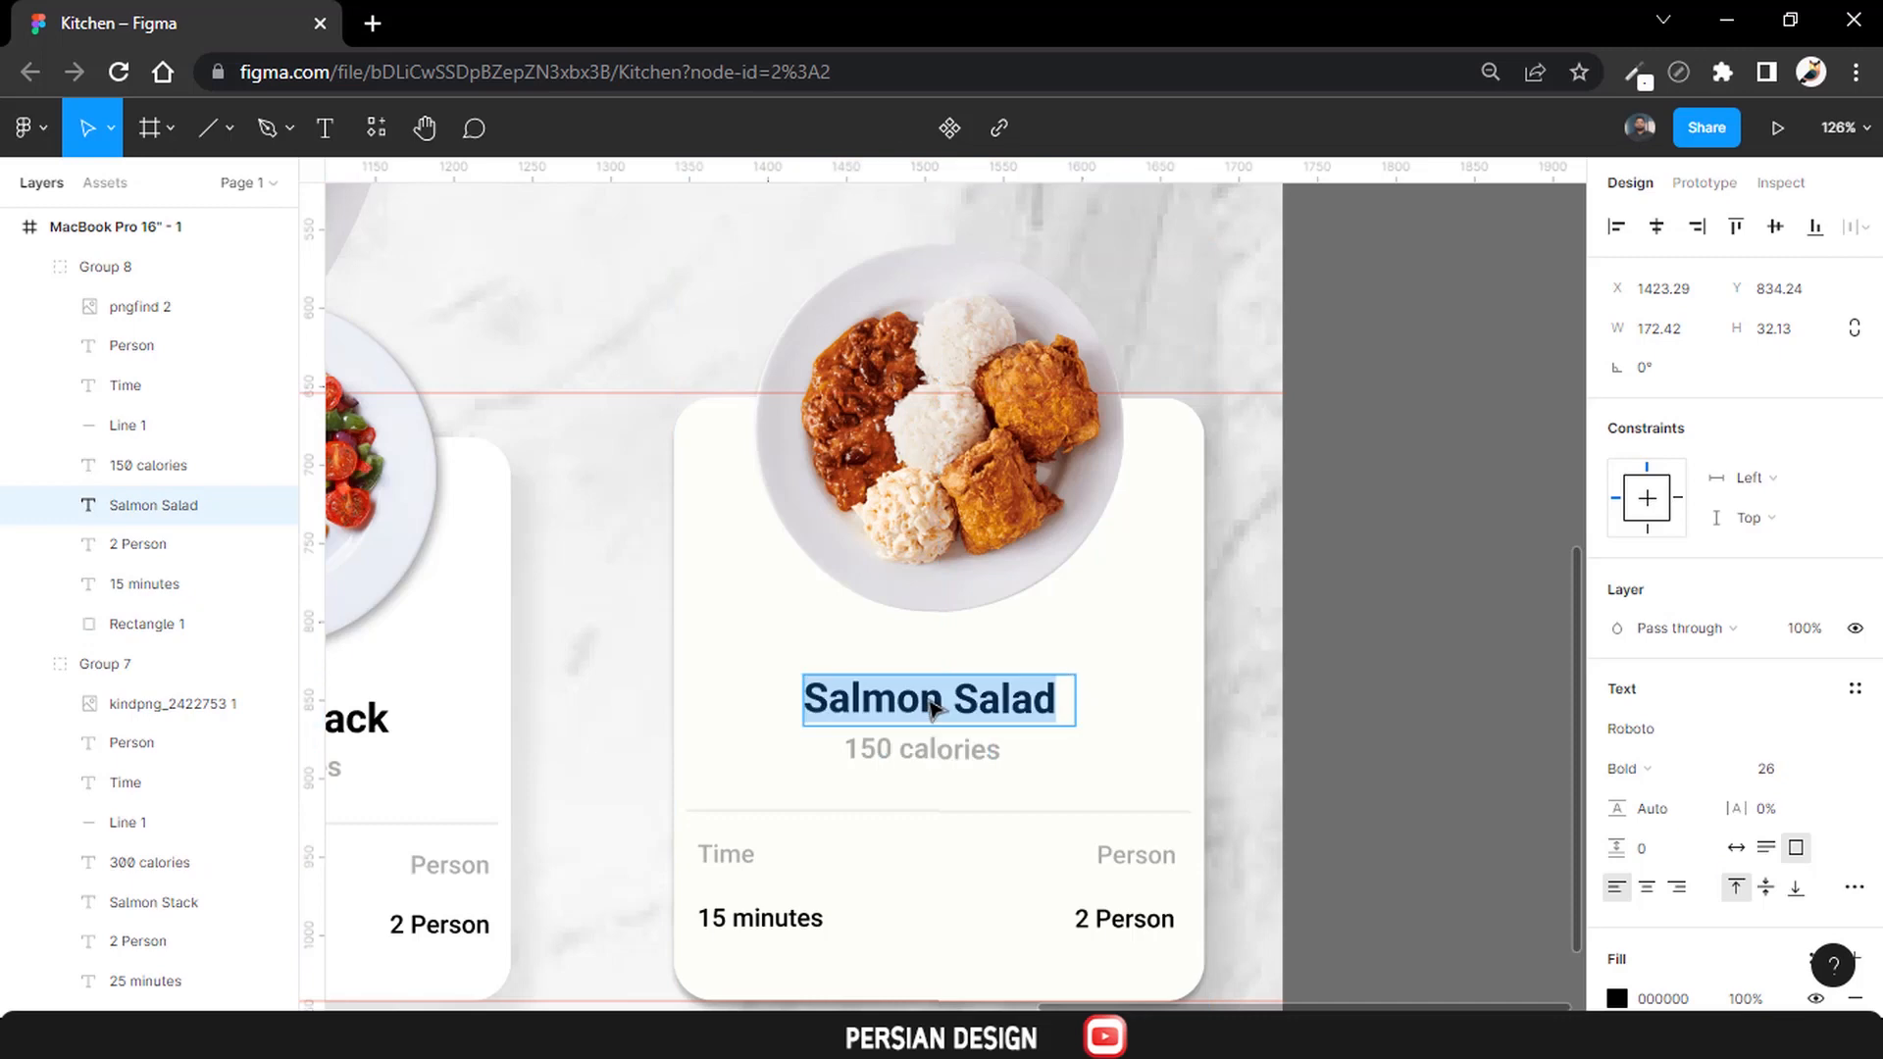
type("Chicken")
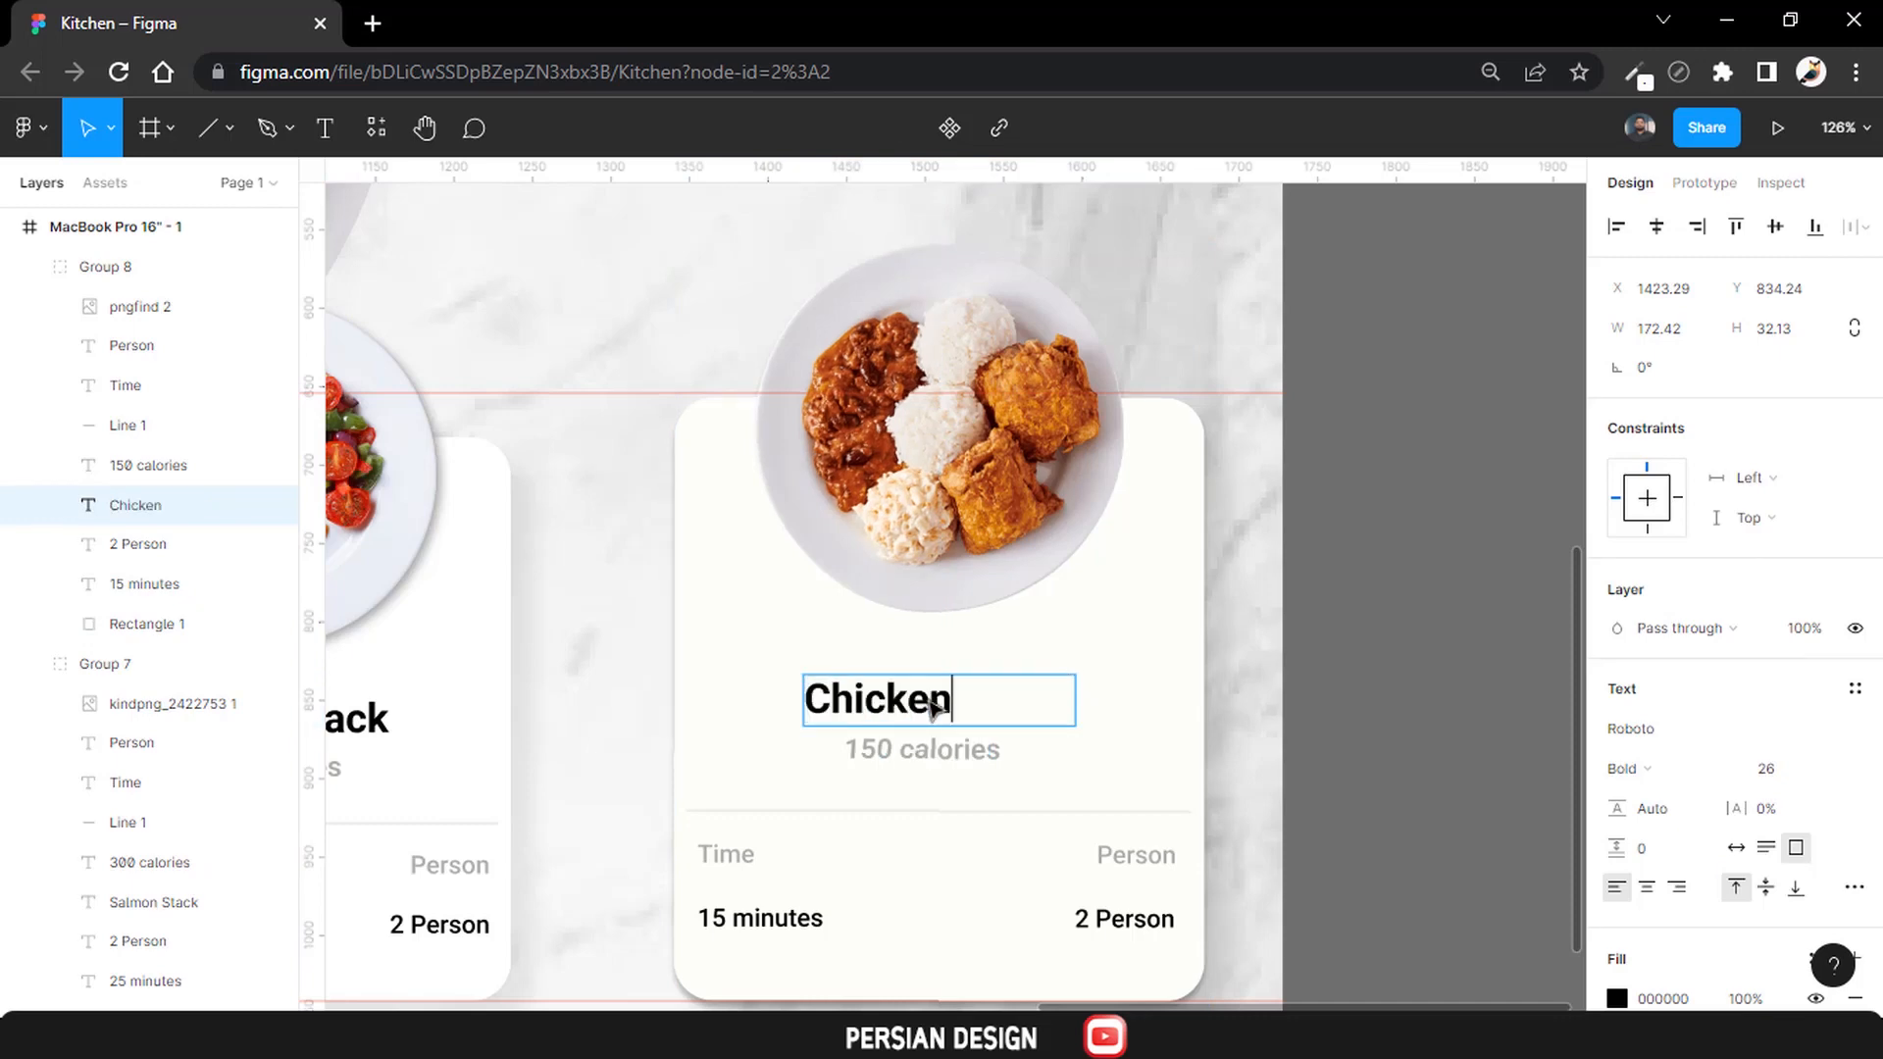
type(" with r")
key("BackSpace")
type("Rice")
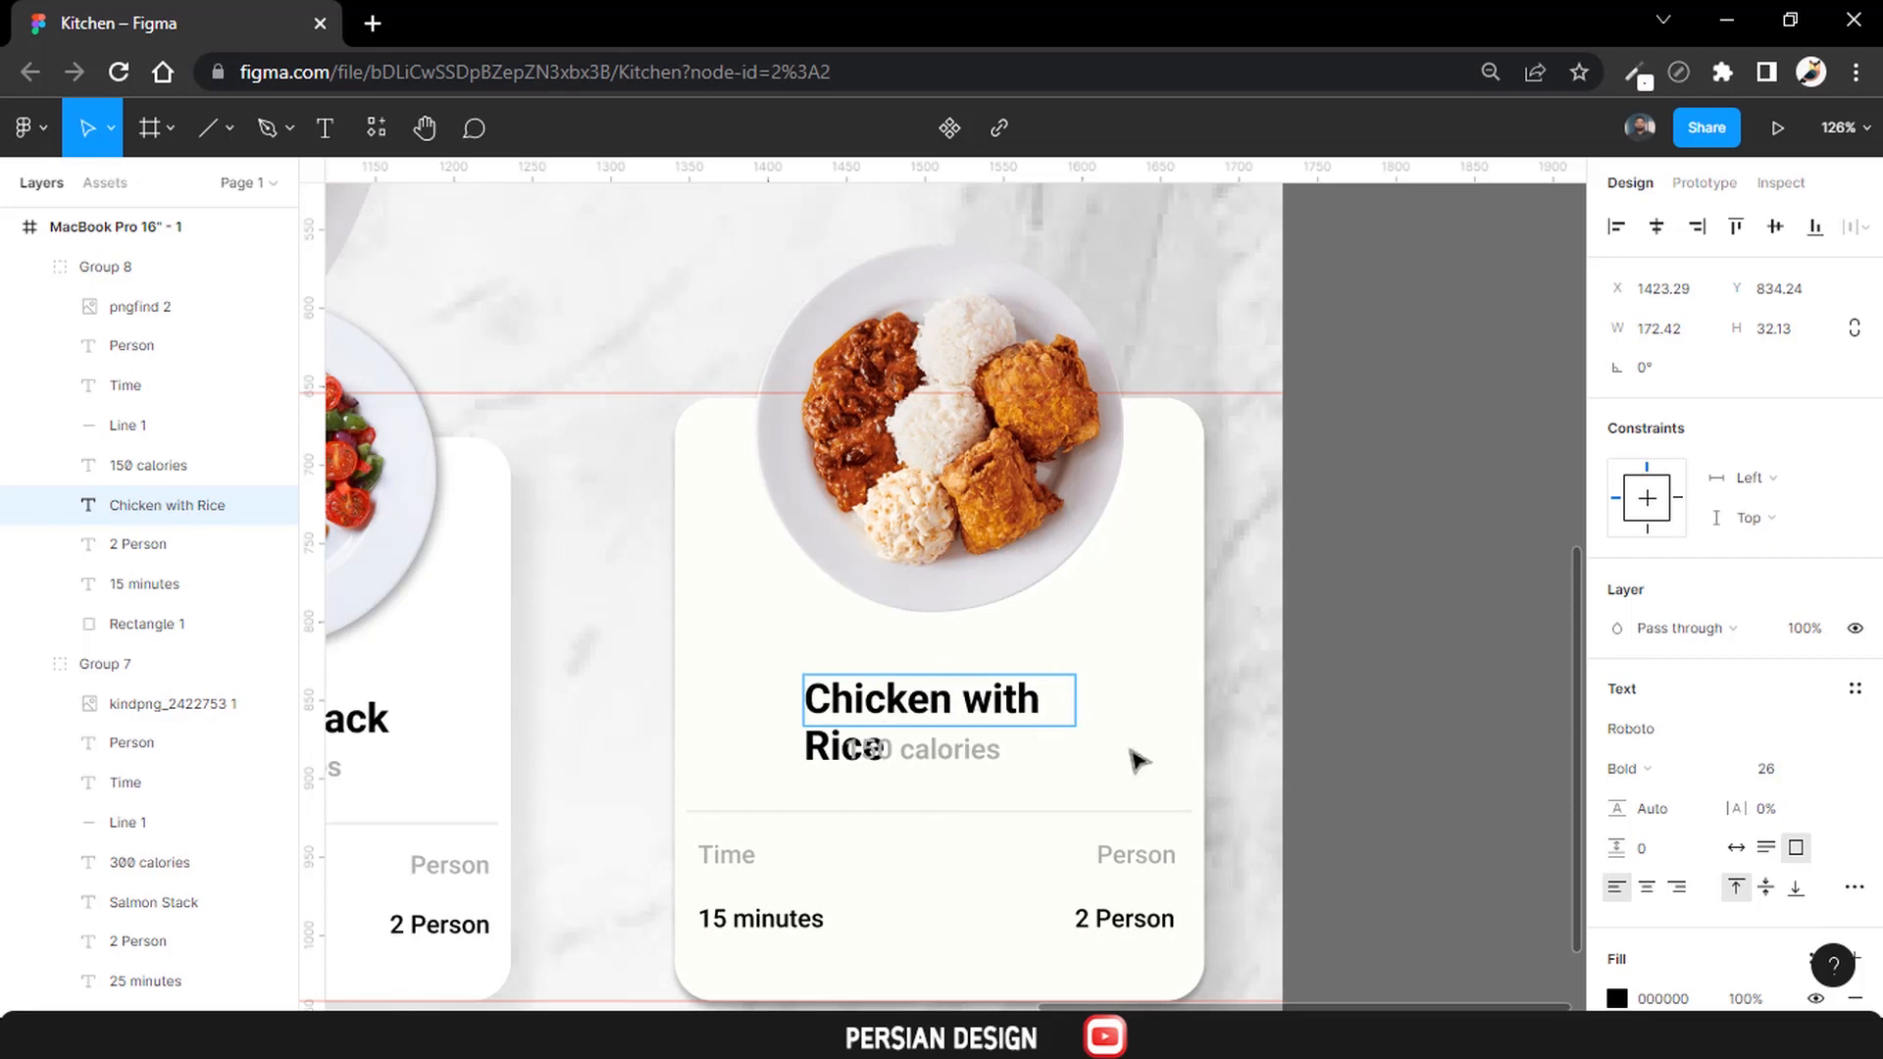
key("ctrl+a")
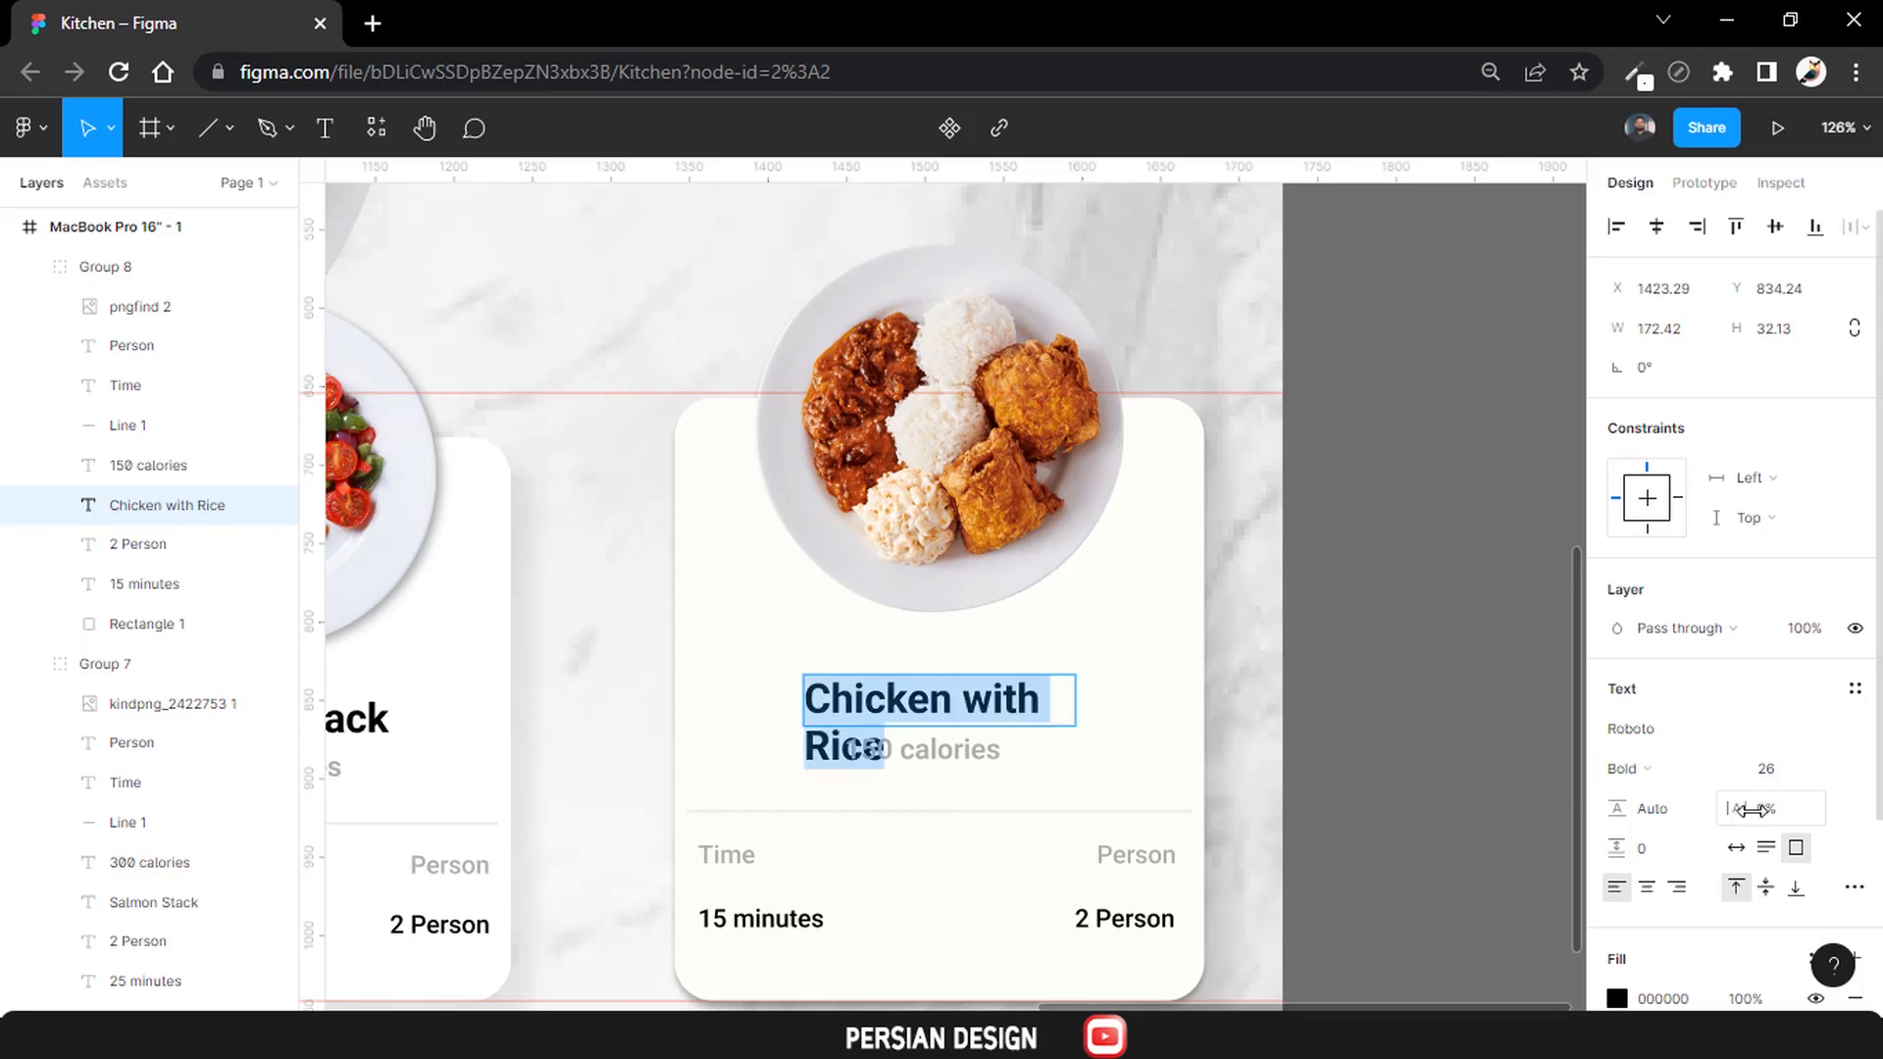
left_click(1735, 847)
key("Escape")
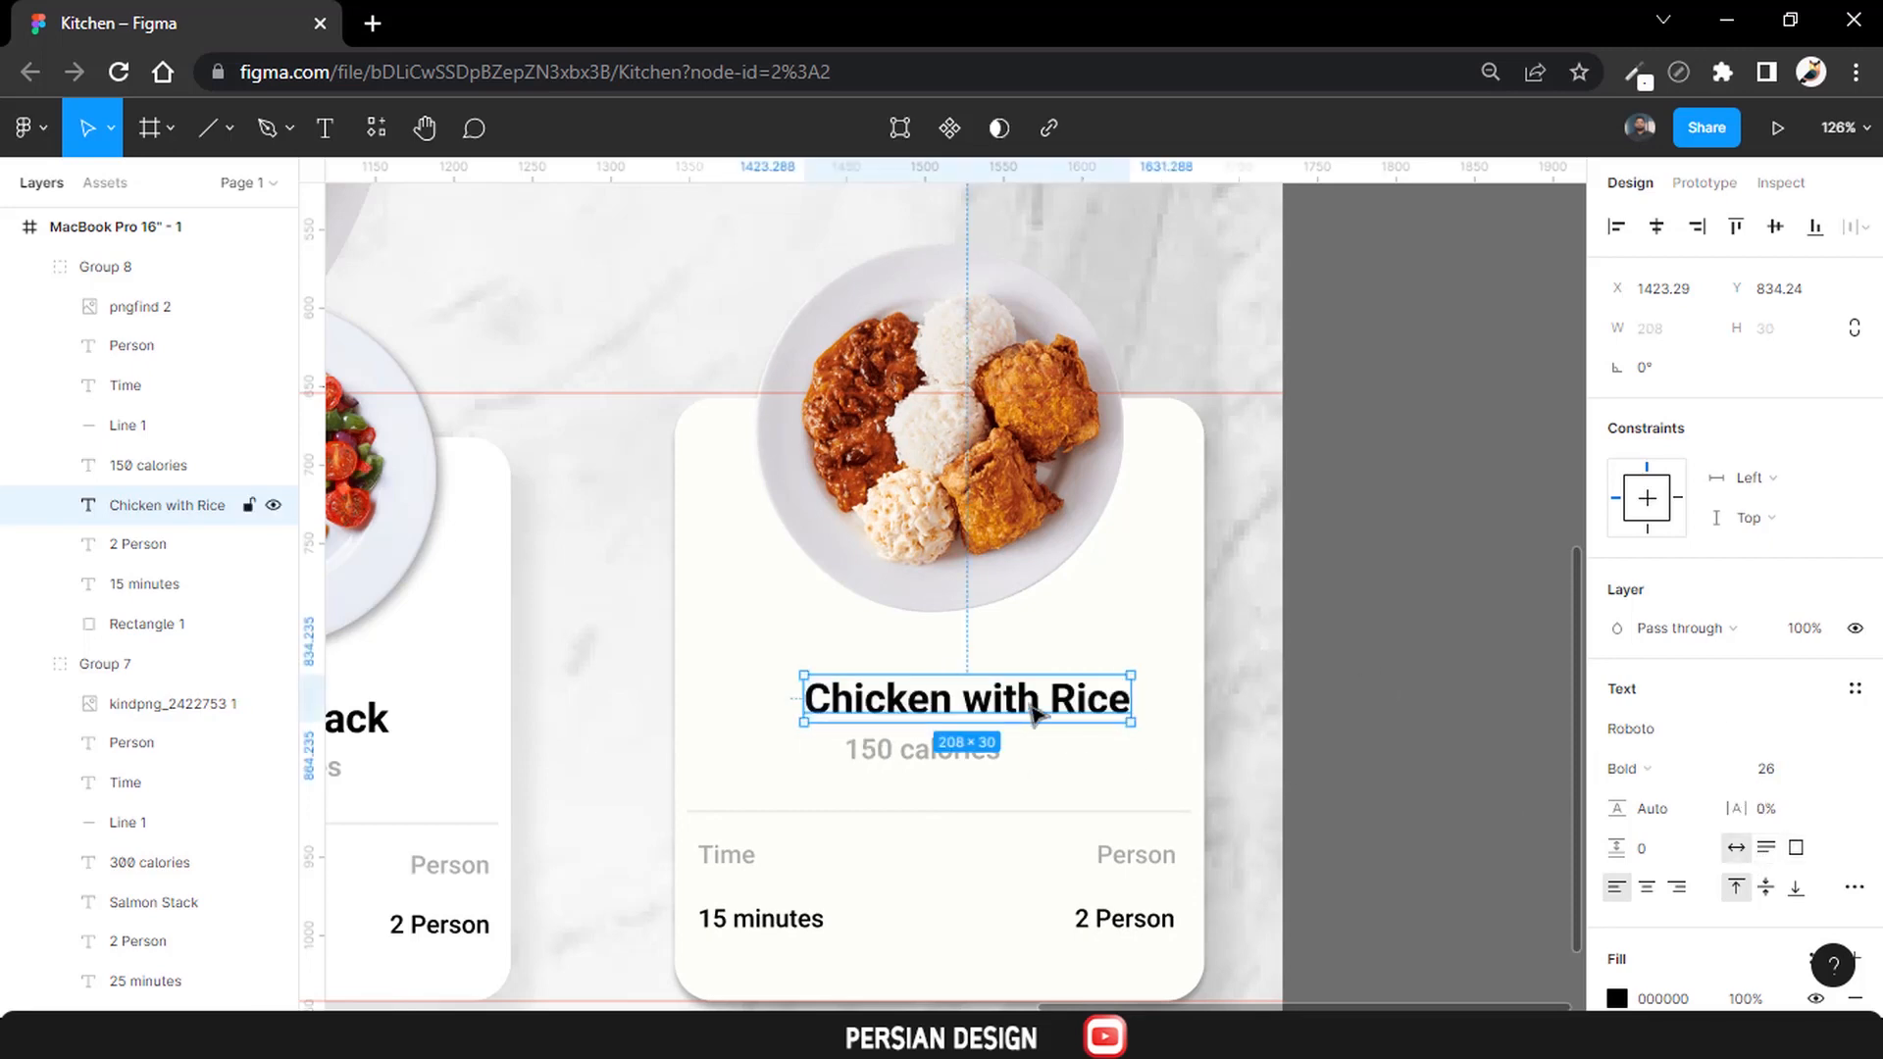
Centre the fourth card's title, change its calorie text to "750 calories", and align that text beneath the title.
left_click_drag(1038, 723, 1026, 702)
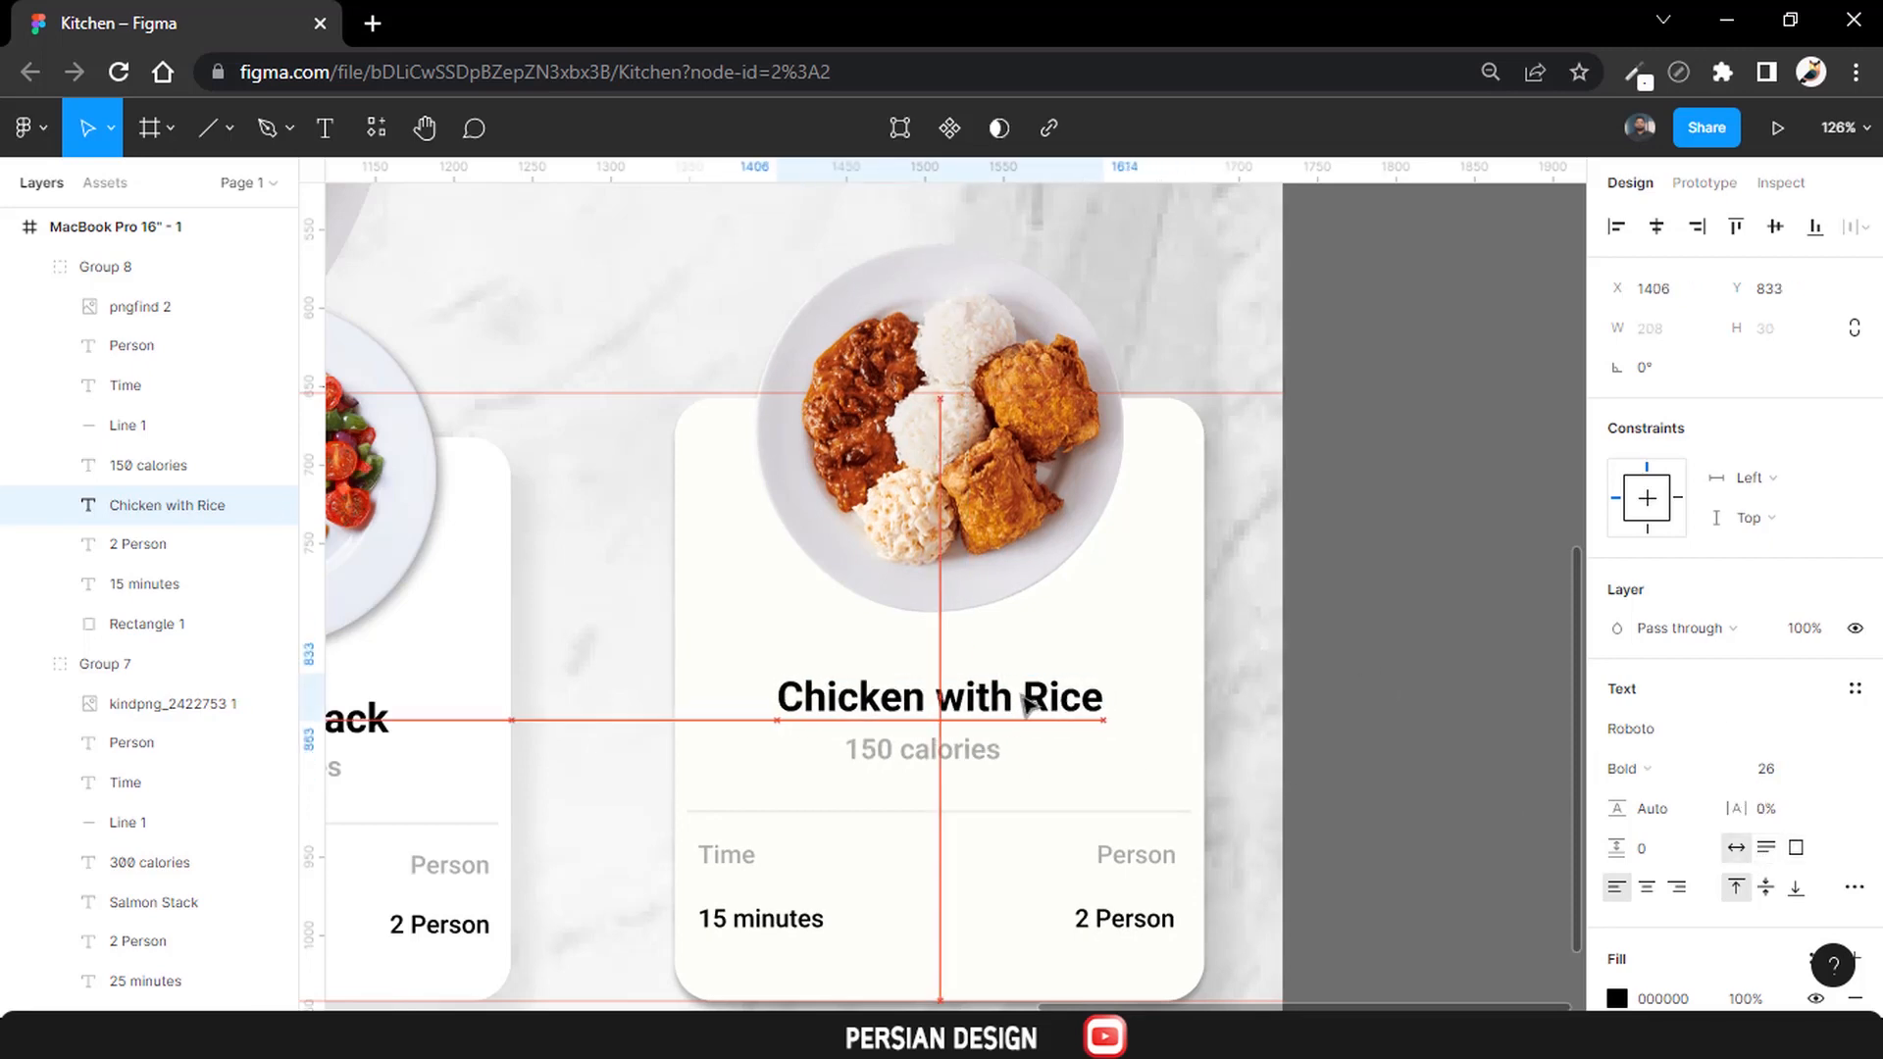
left_click(936, 753)
left_click_drag(937, 754, 947, 760)
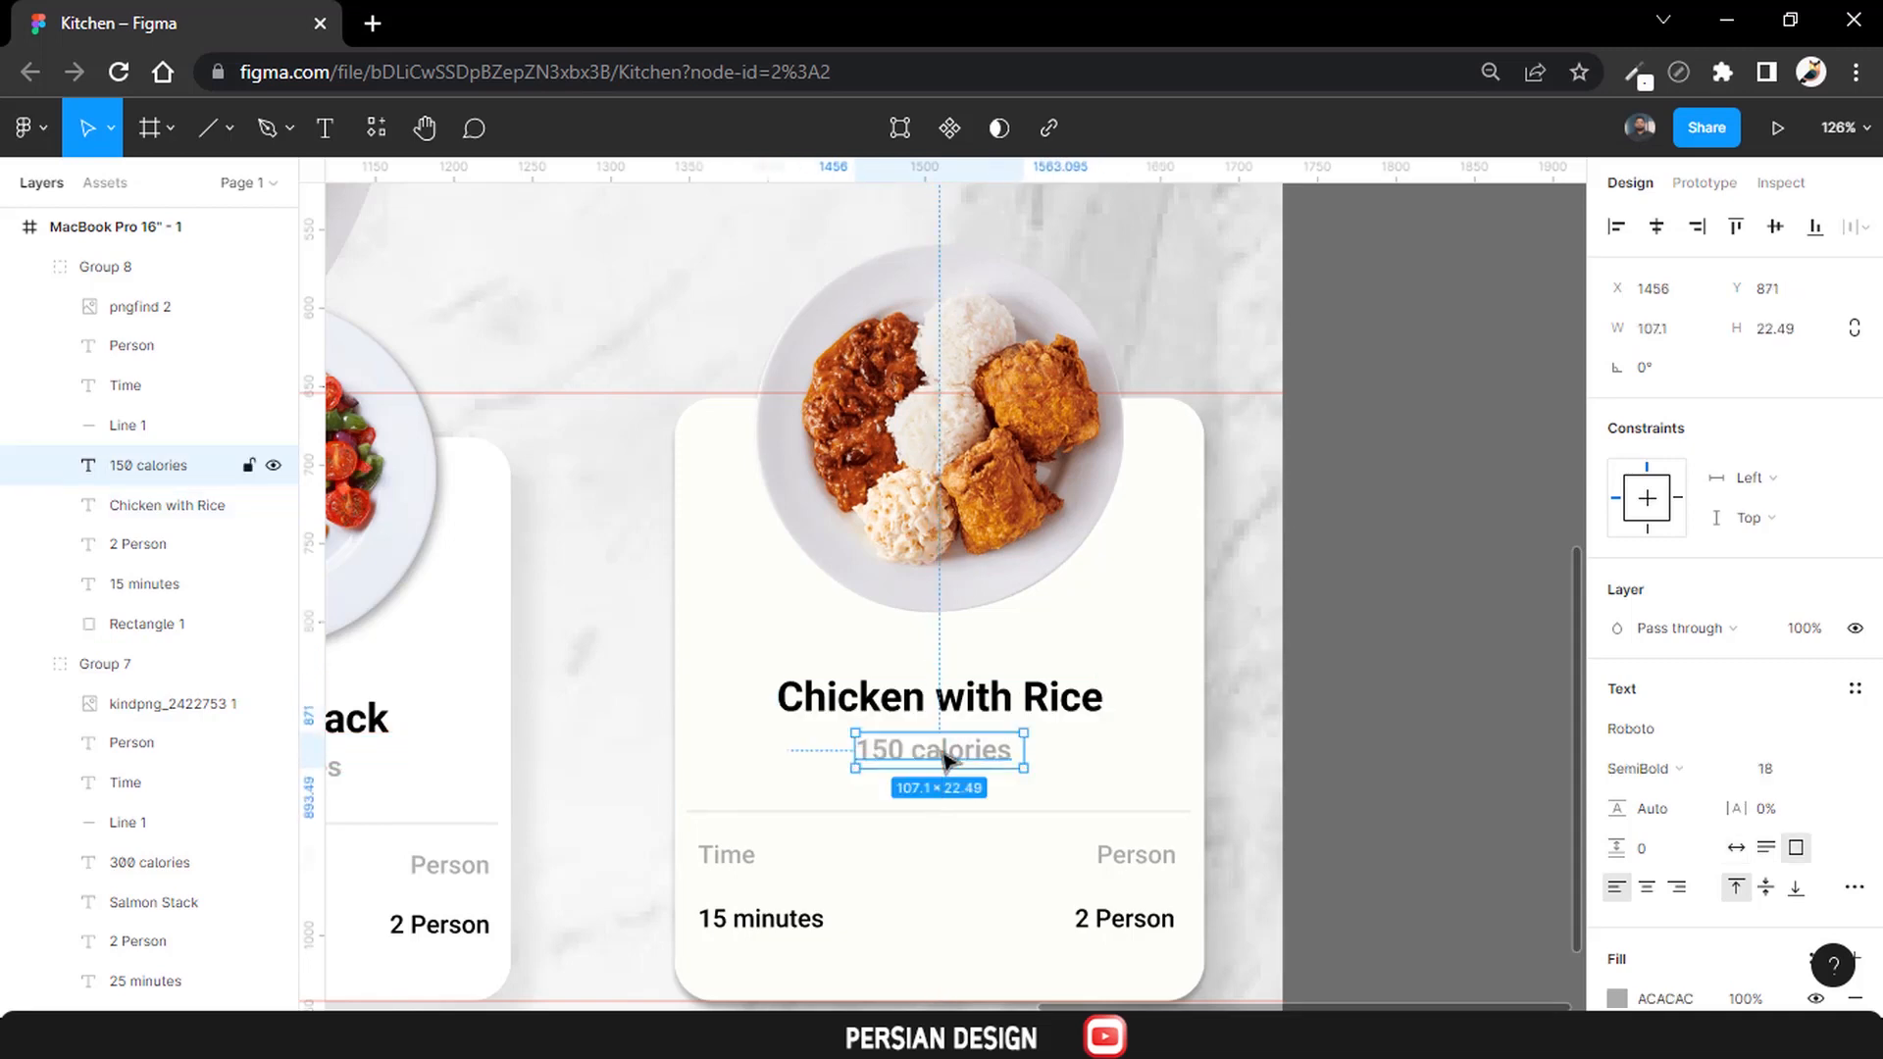
double_click(904, 753)
type("7")
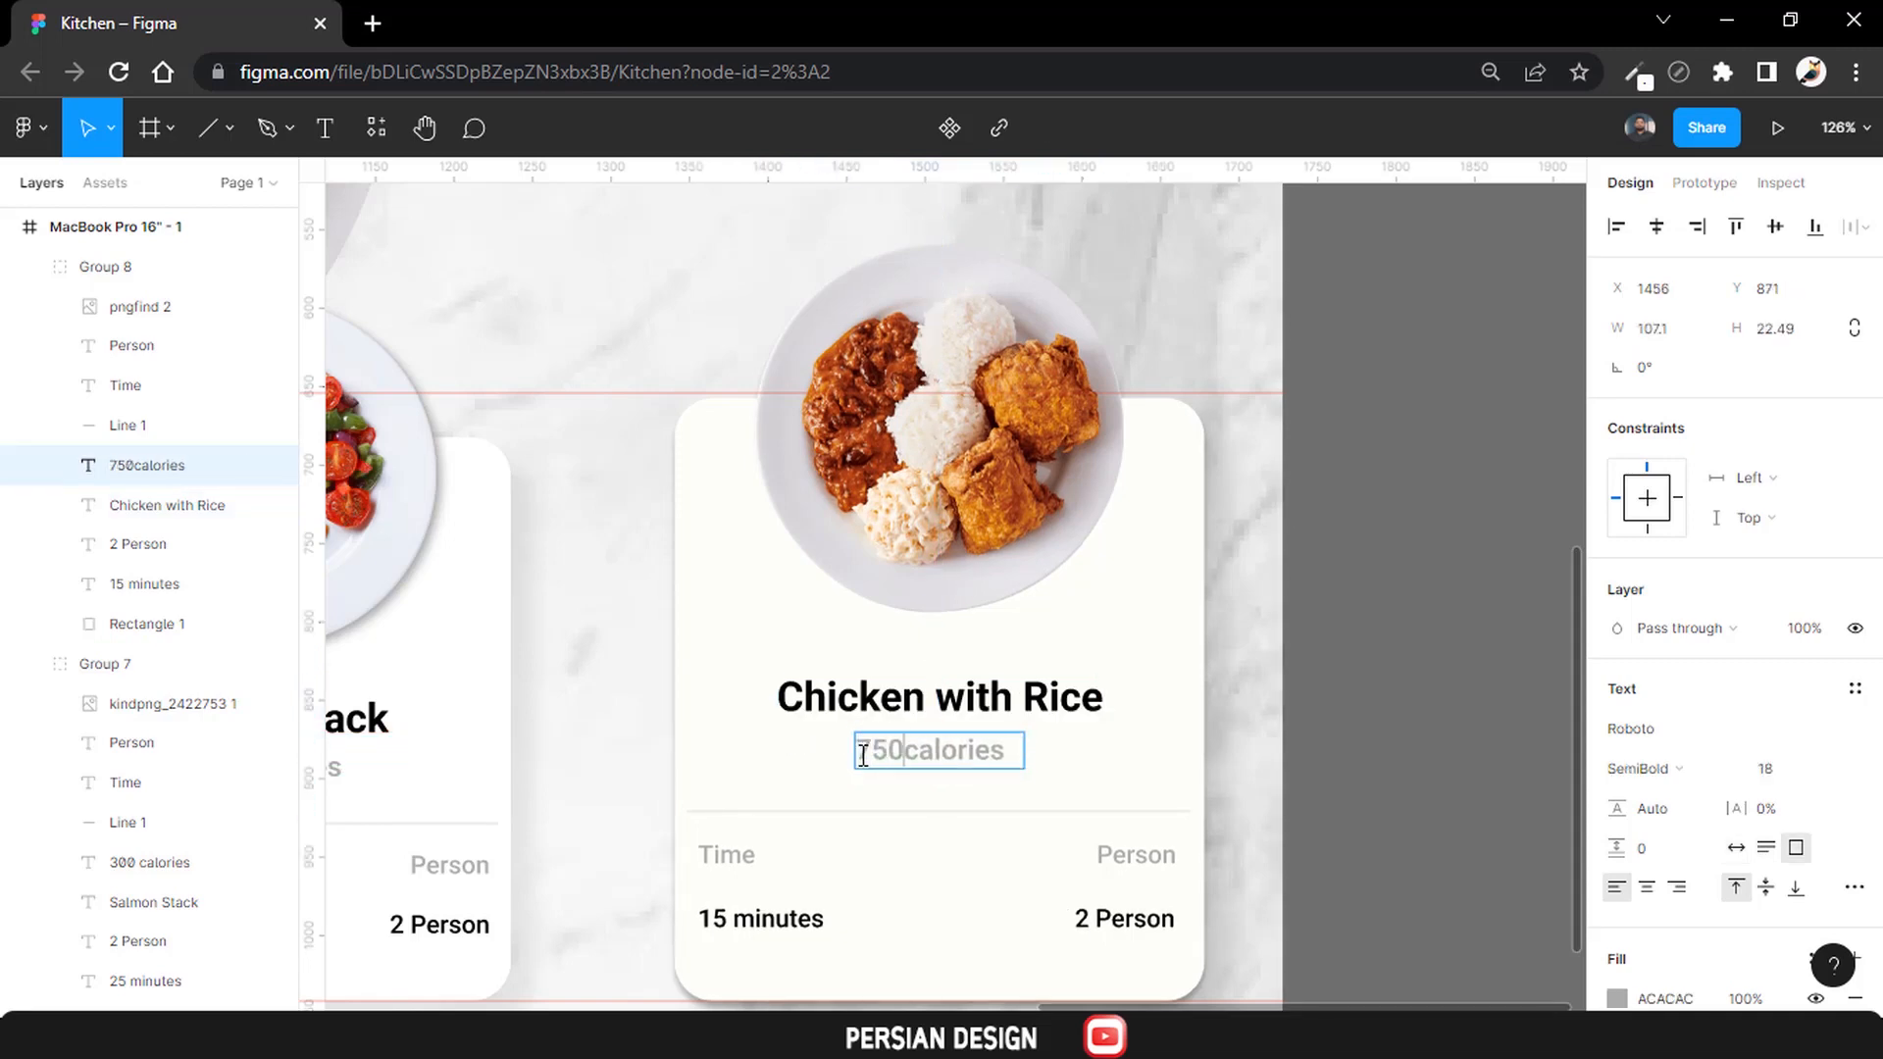
key("Escape")
left_click_drag(968, 765, 967, 762)
Change the fourth card's details to "35 minutes" and "3 Person".
scroll(832, 778, "down", 1)
left_click(723, 840)
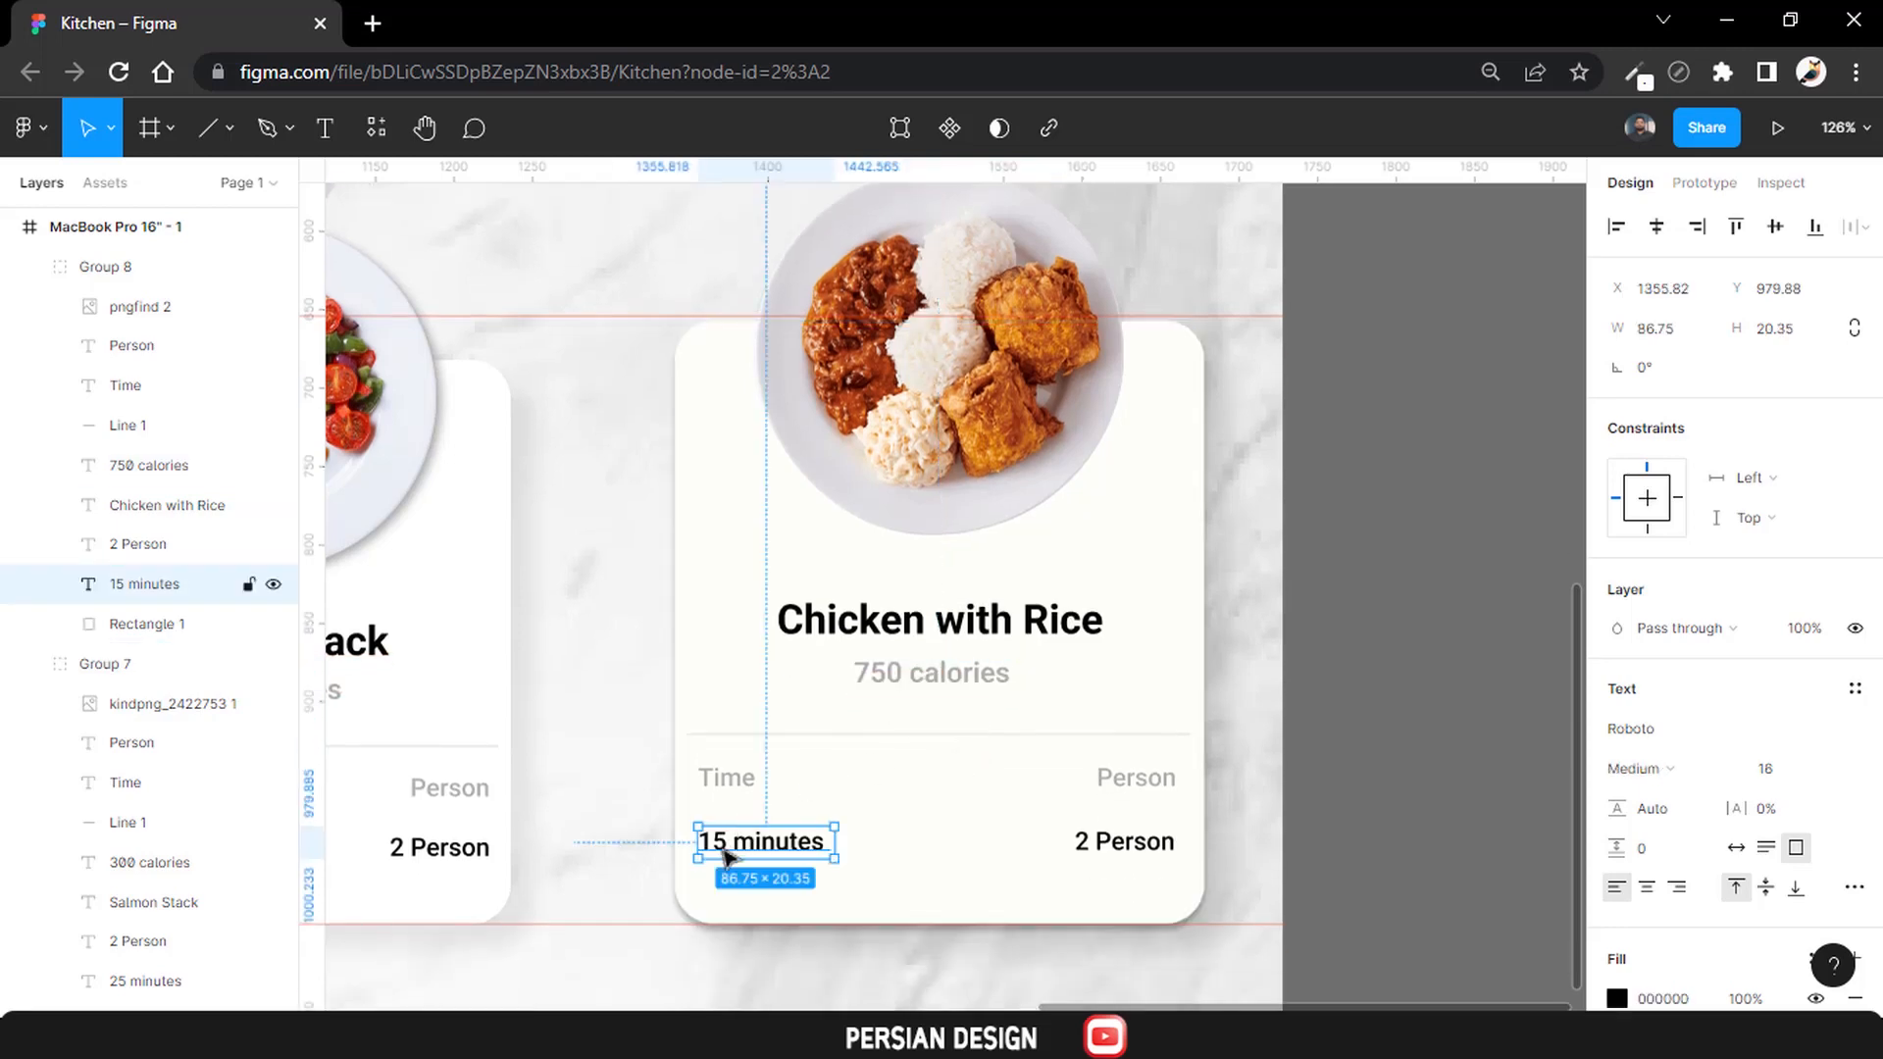
double_click(722, 843)
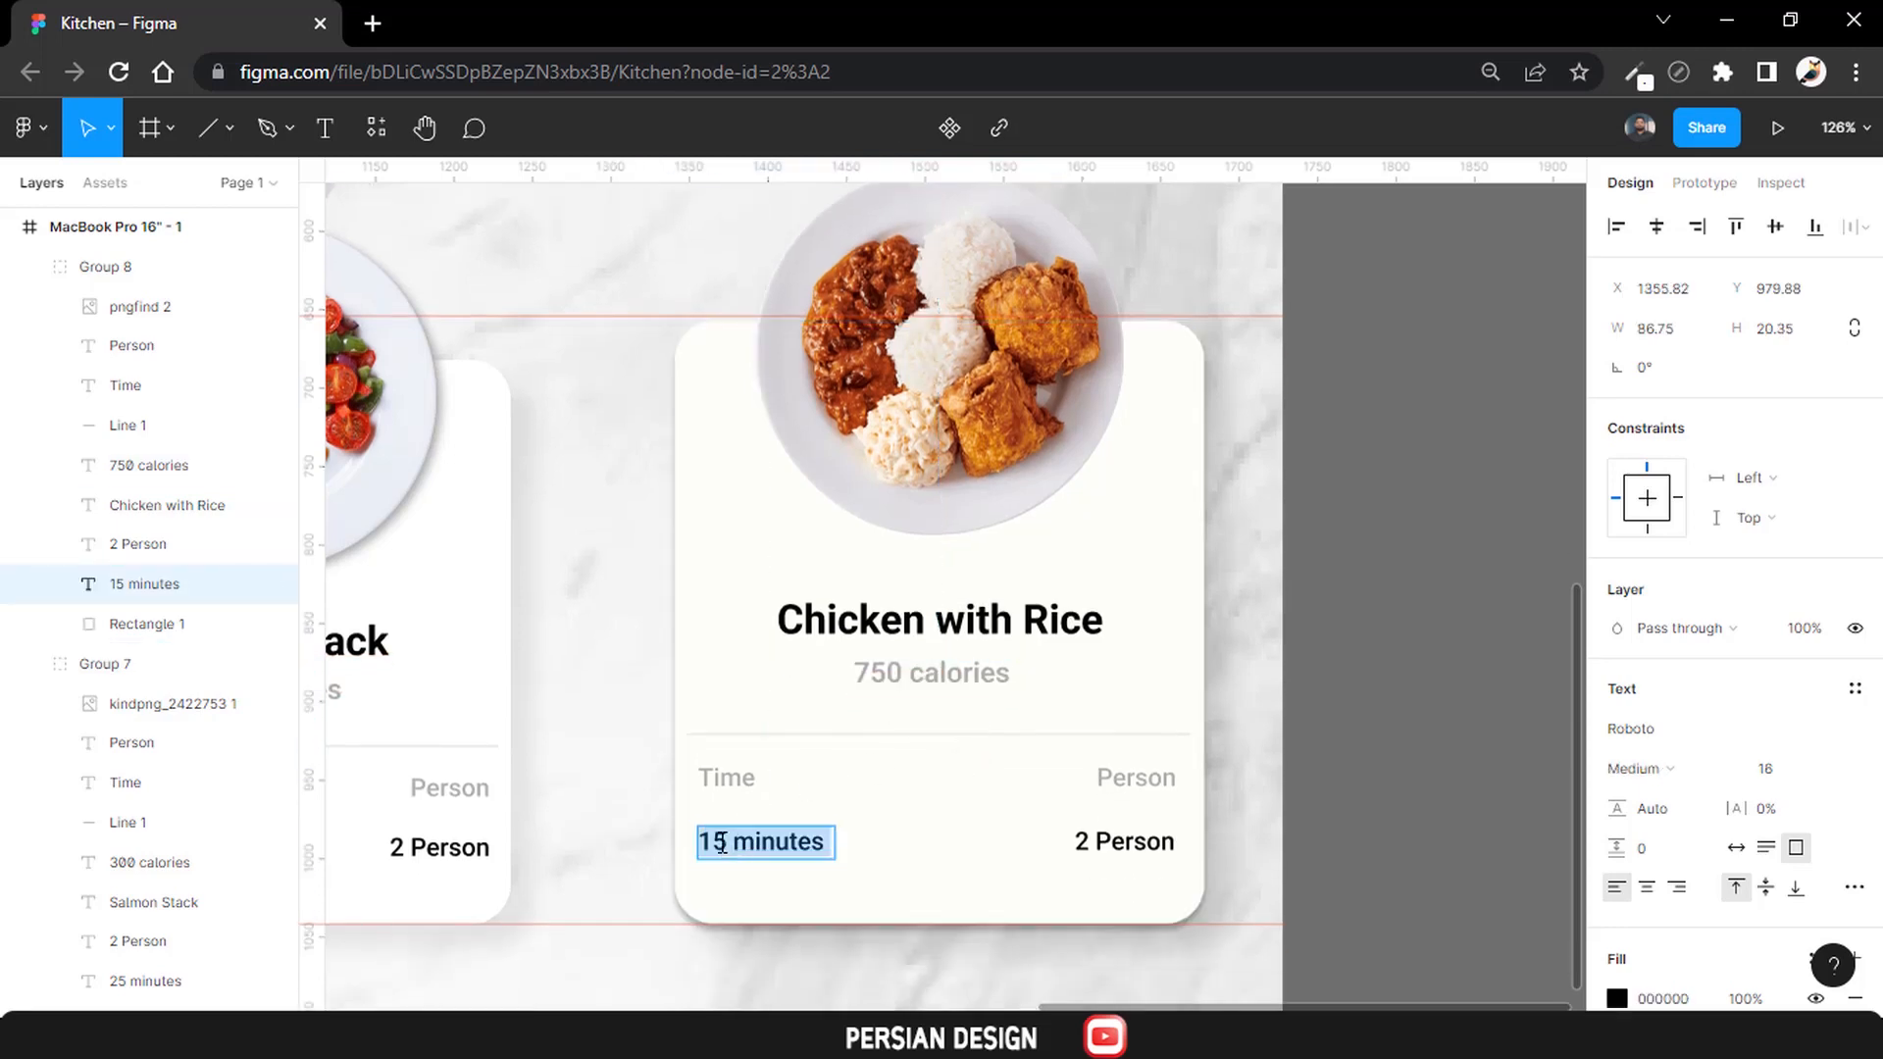
left_click(1091, 842)
key("Escape")
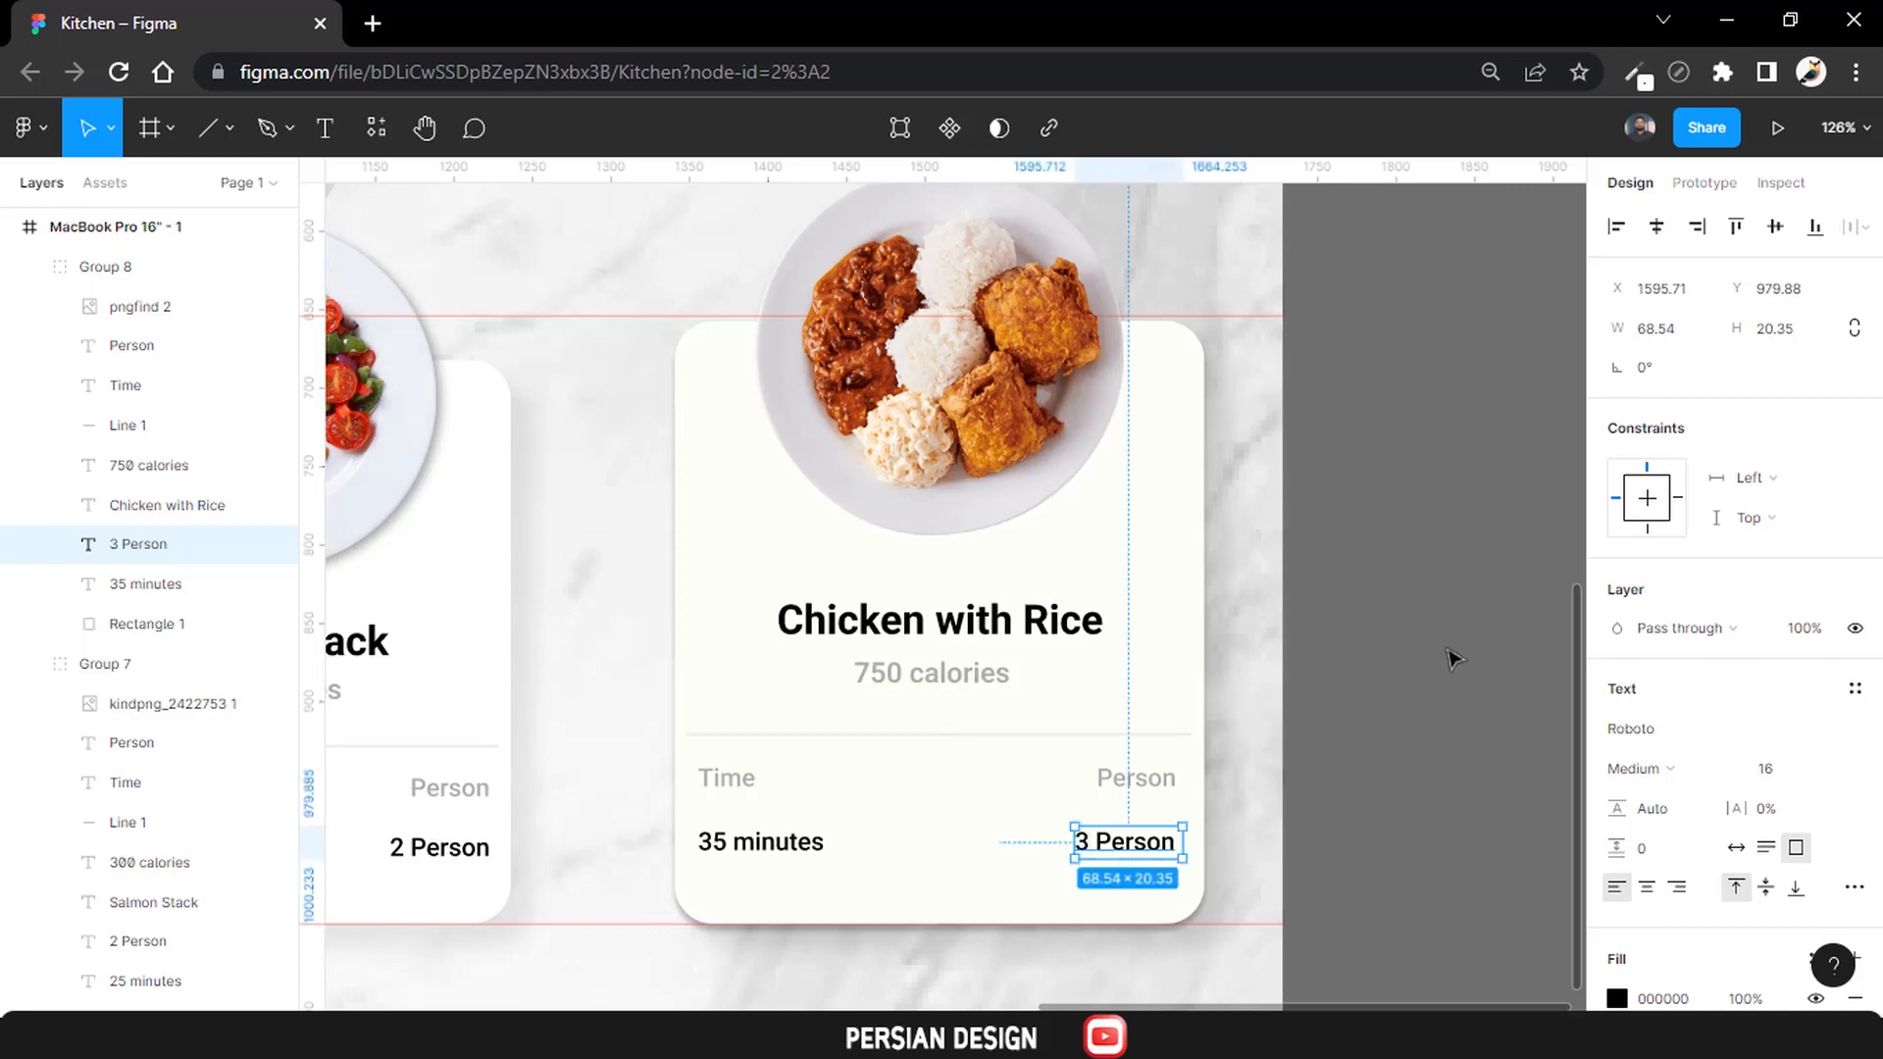
left_click(1455, 658)
Collapse the dish card groups in the layer list, including Group 8, Group 7 and Group 6.
key("shift+1")
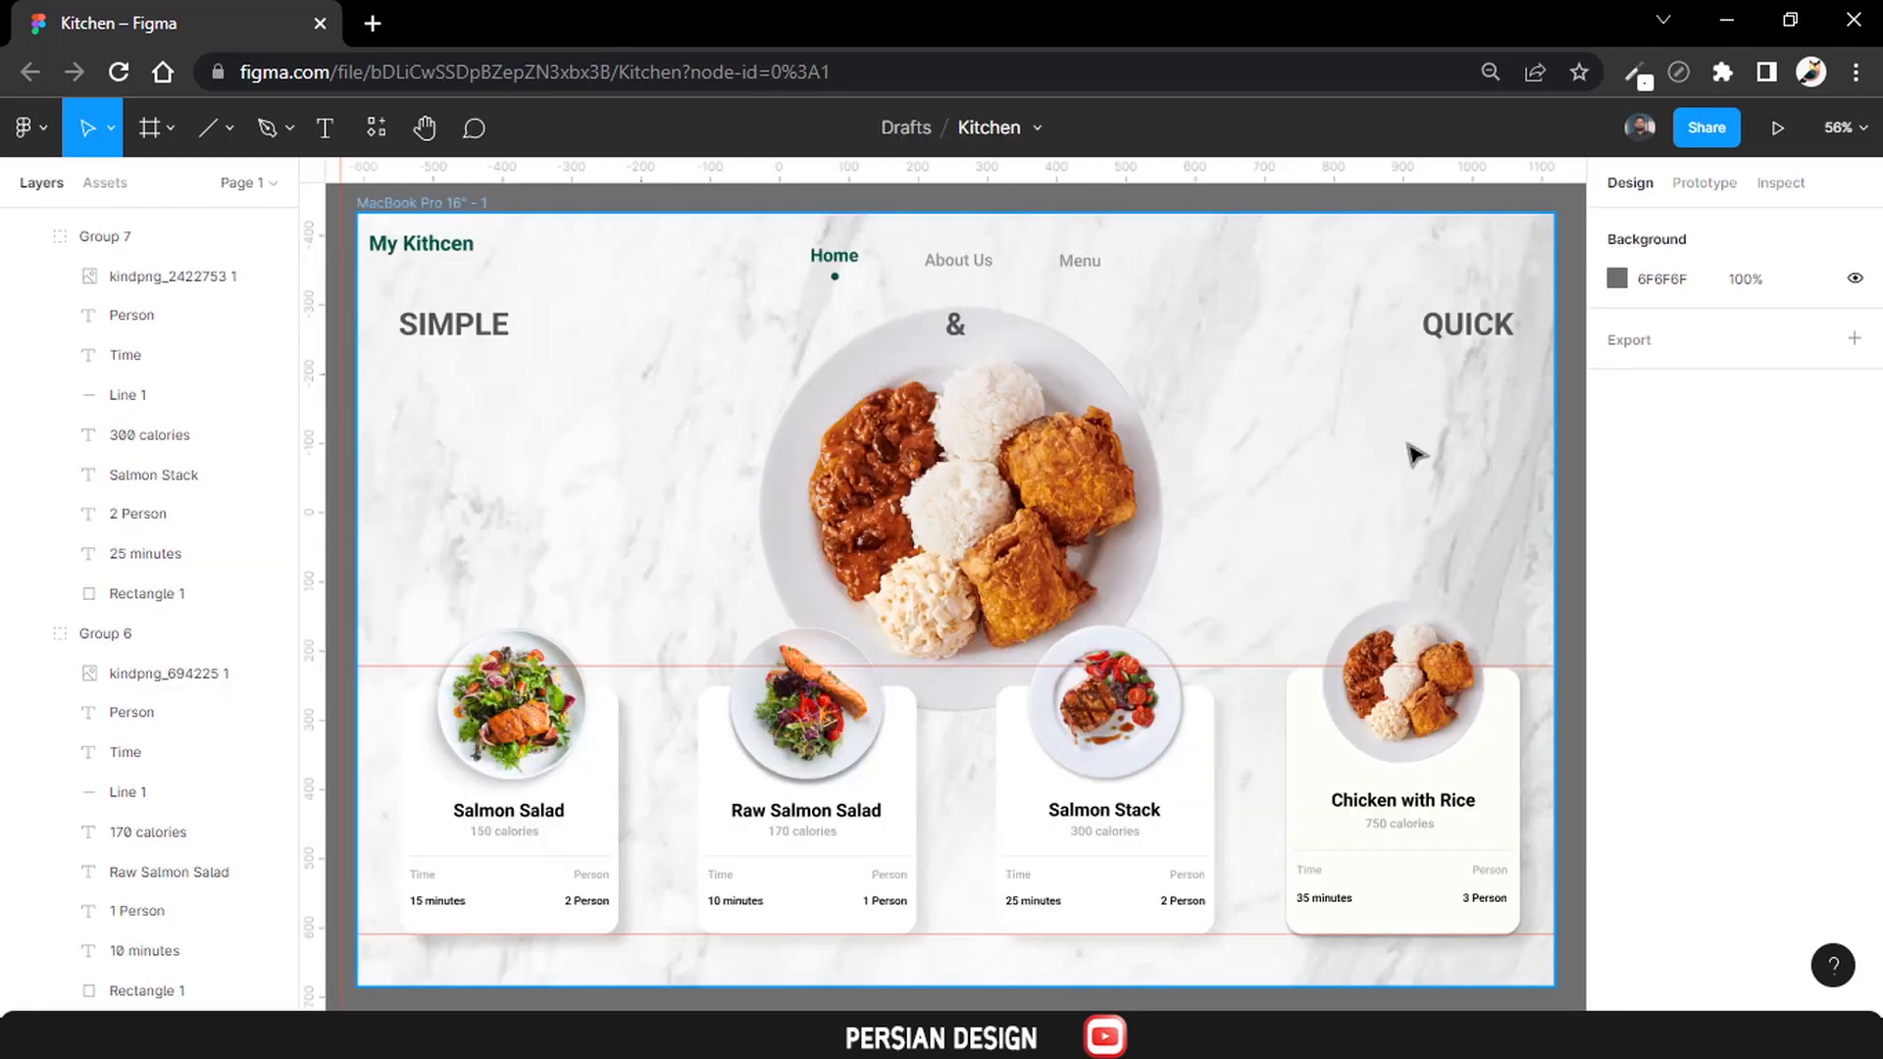
scroll(55, 357, "up", 5)
left_click(29, 664)
left_click(30, 704)
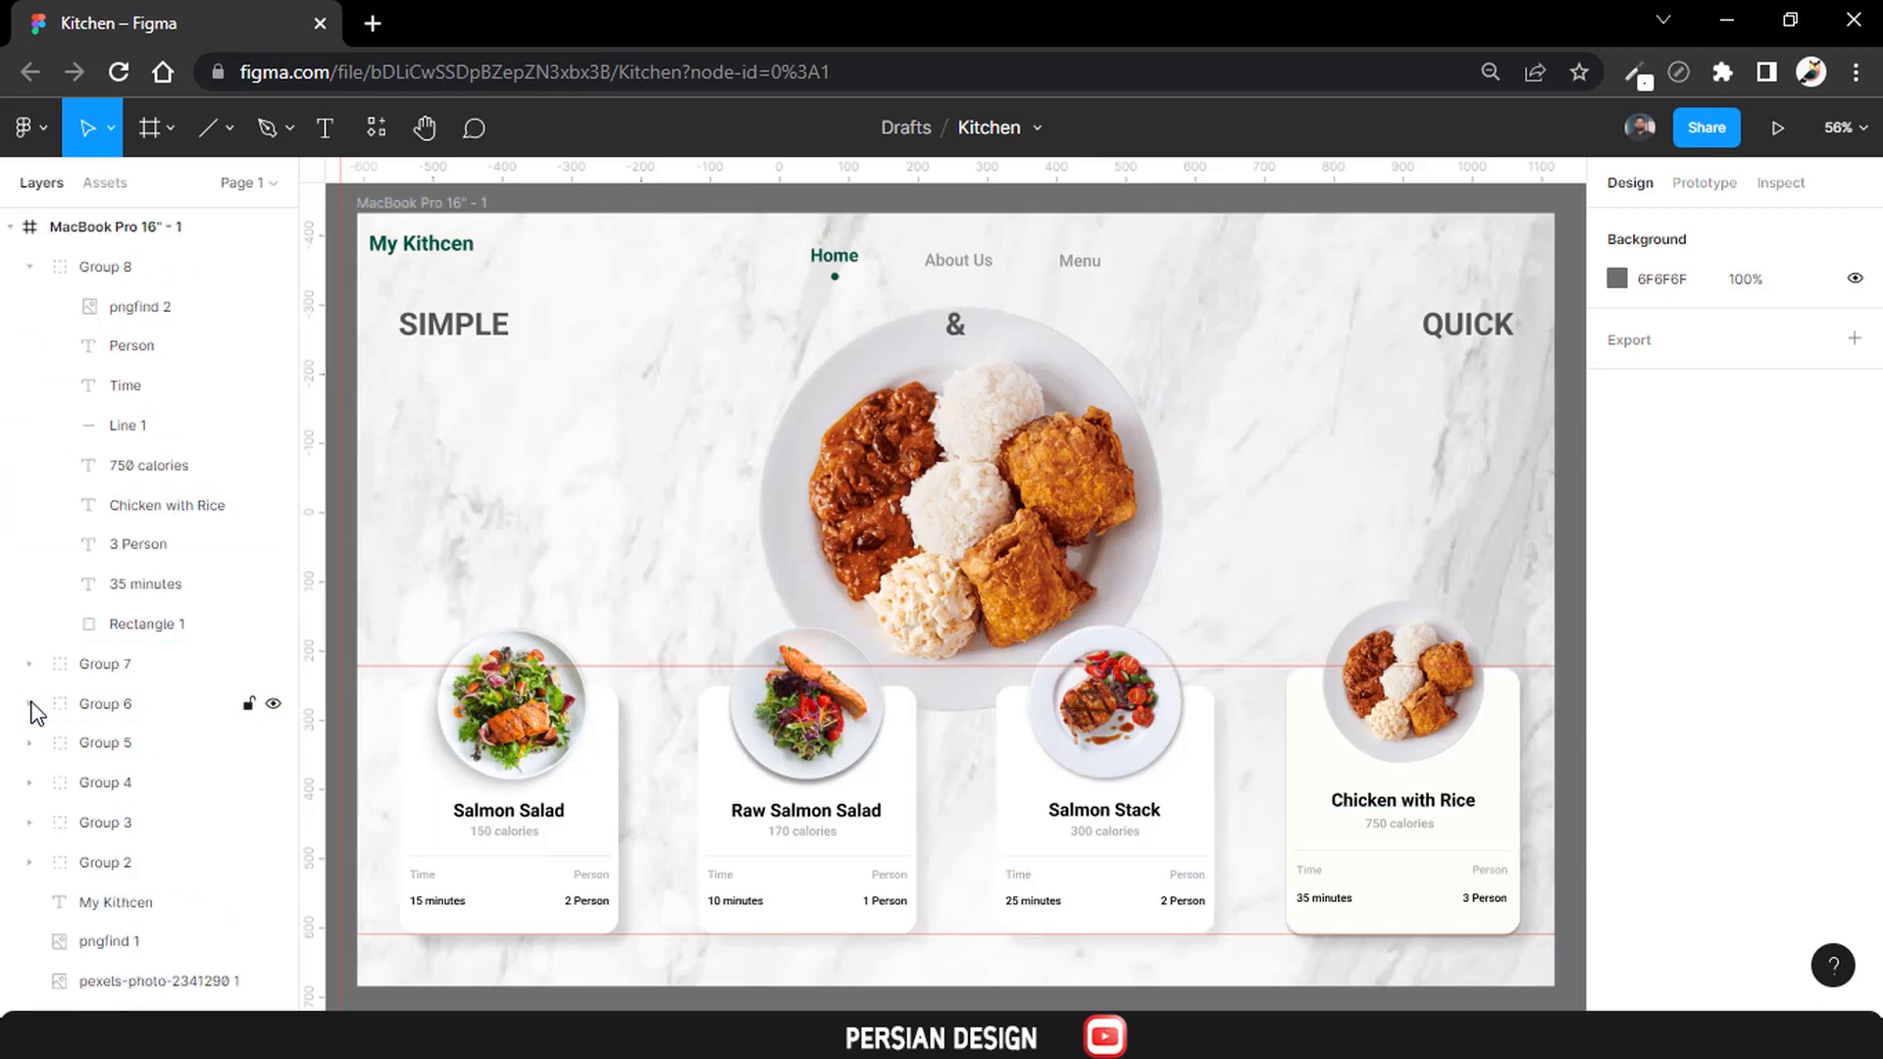
left_click(29, 267)
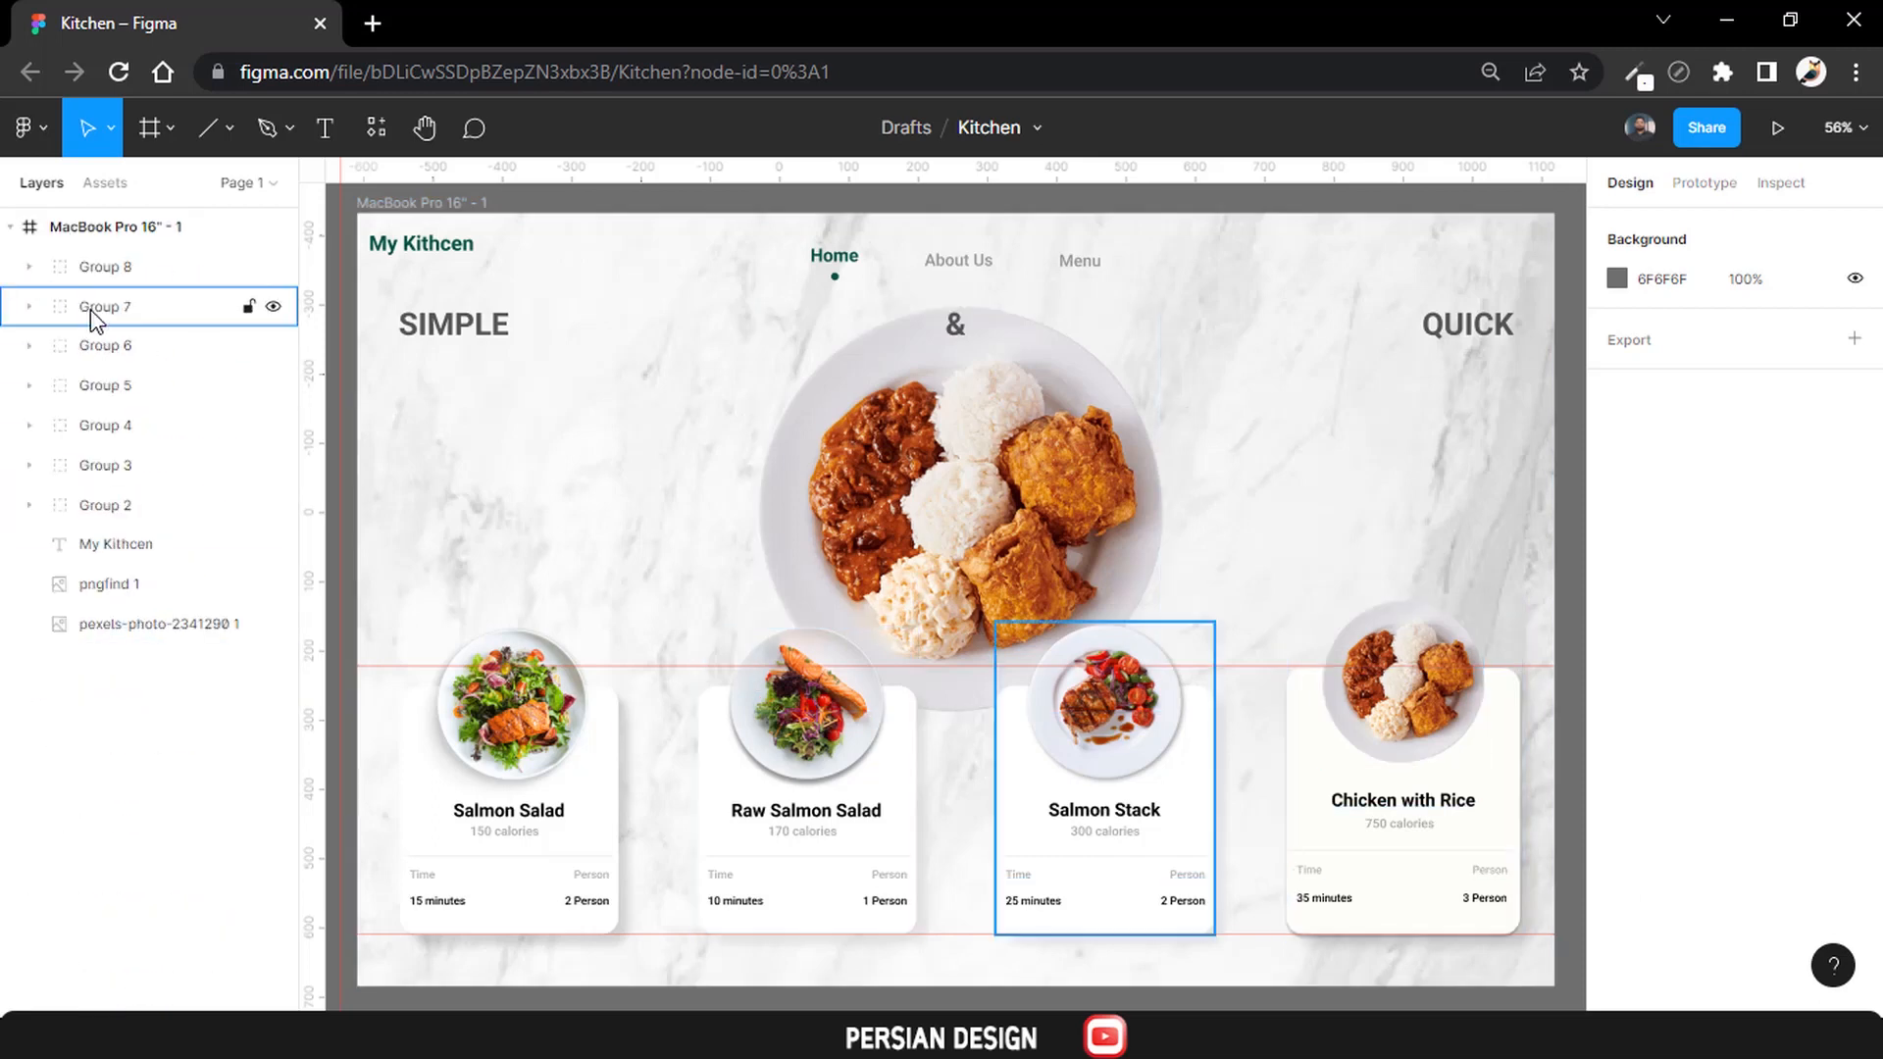
Duplicate the finished page frame to make a row of four MacBook Pro 16" frames.
left_click(77, 234)
key("ctrl+d")
key("shift+1")
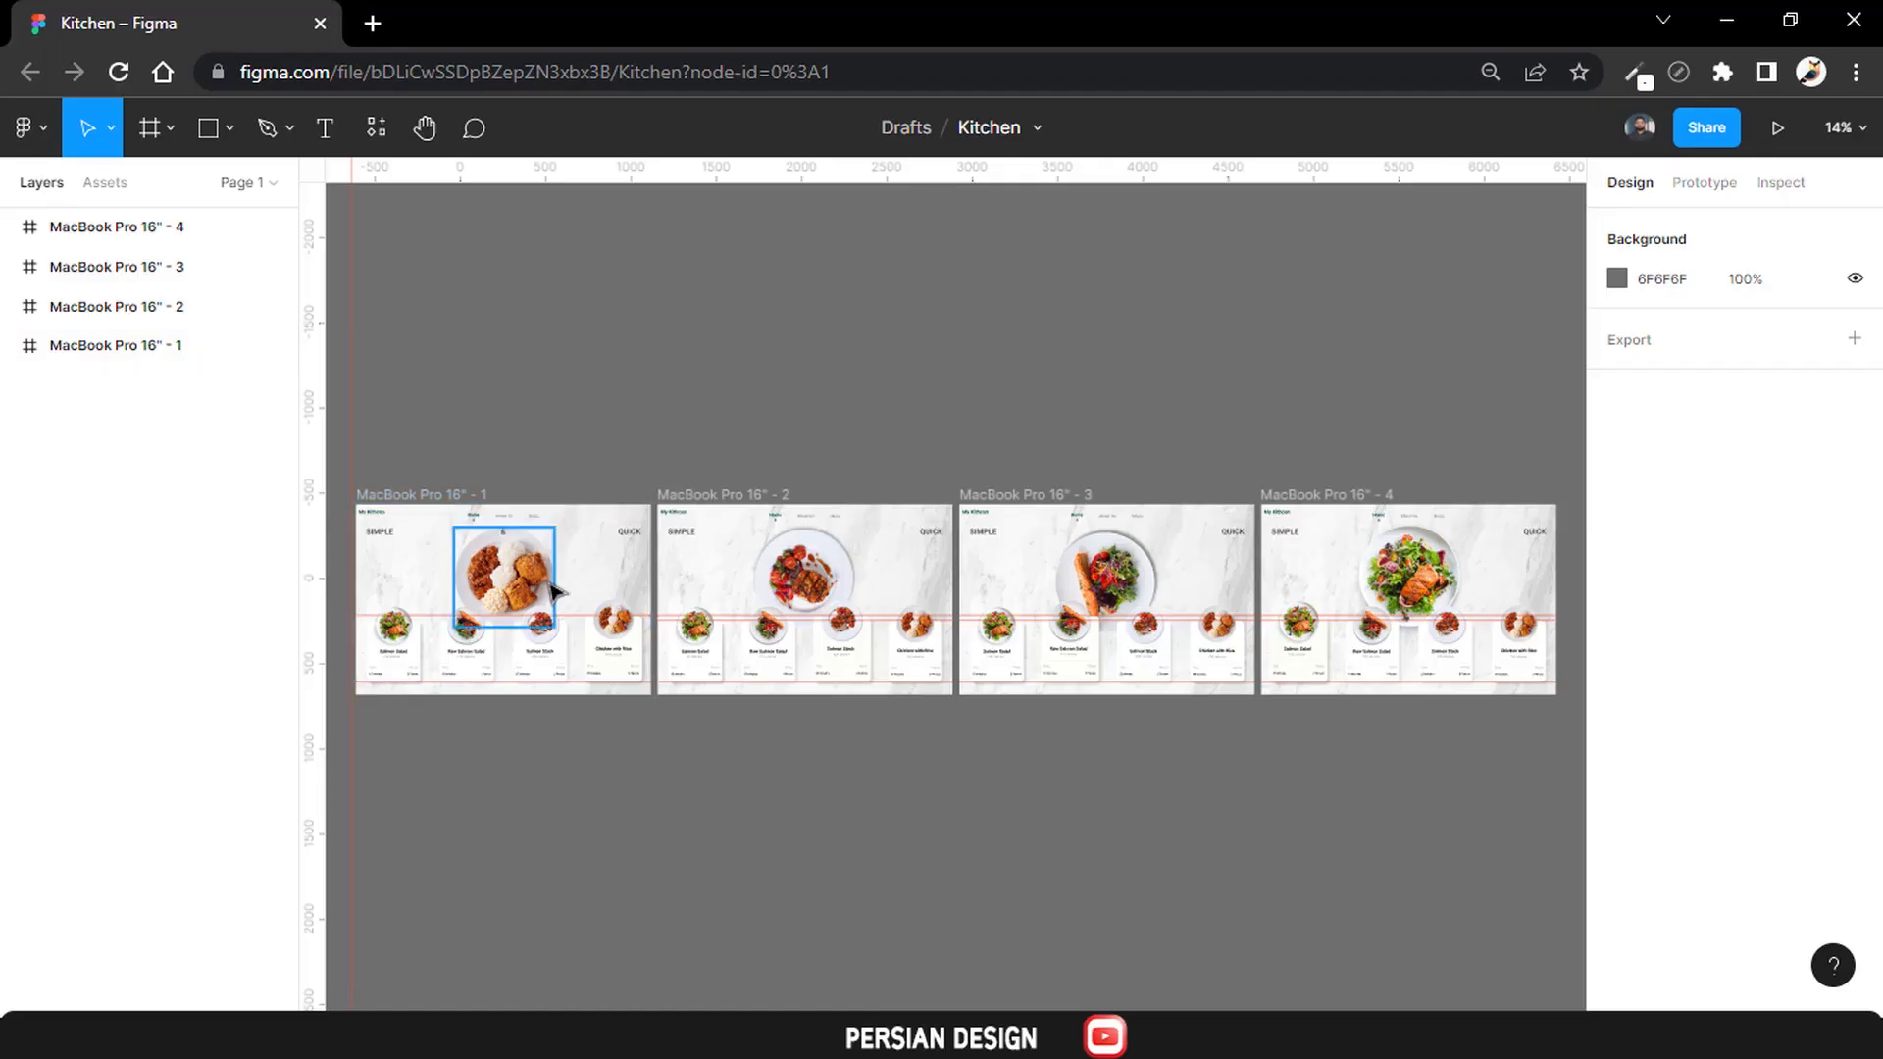
Add a prototype connection from the first frame's Salmon Stack card group to the MacBook Pro 16" - 2 frame.
scroll(715, 550, "left", 5)
scroll(880, 592, "up", 2)
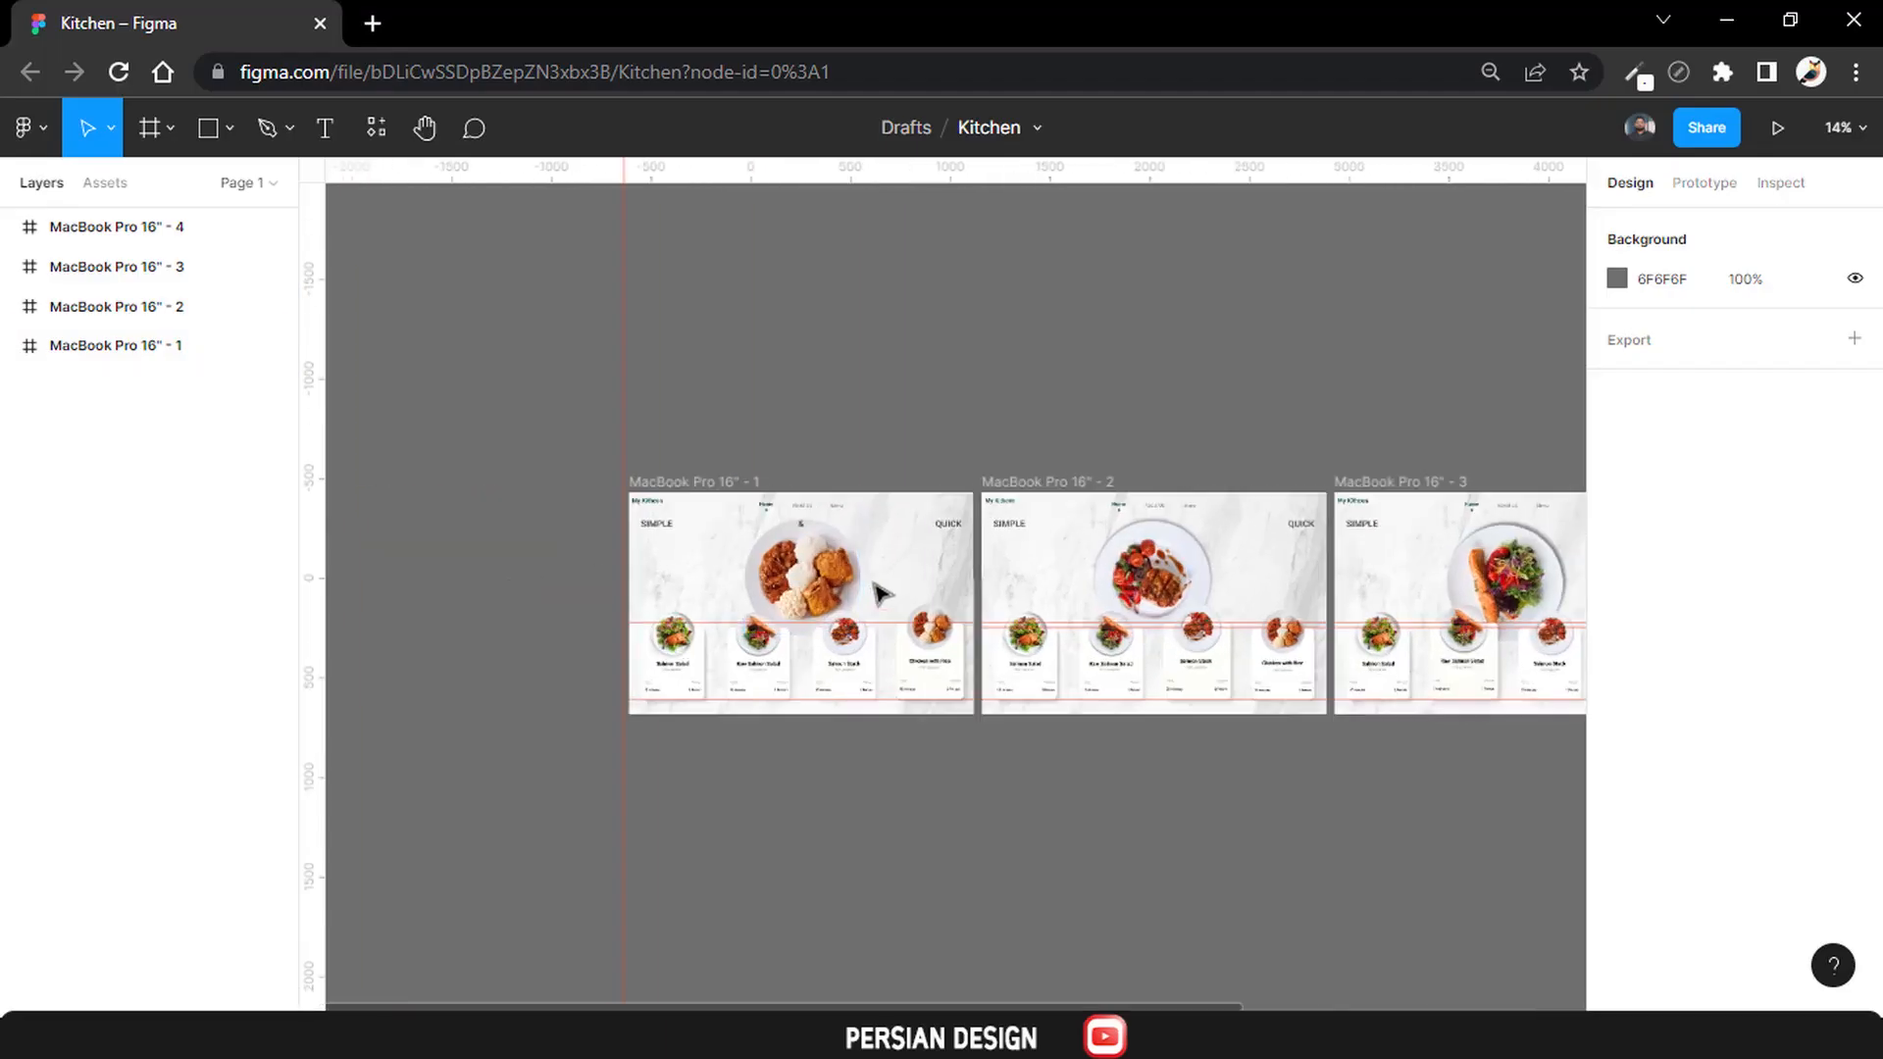
scroll(879, 593, "up", 4)
left_click(879, 640)
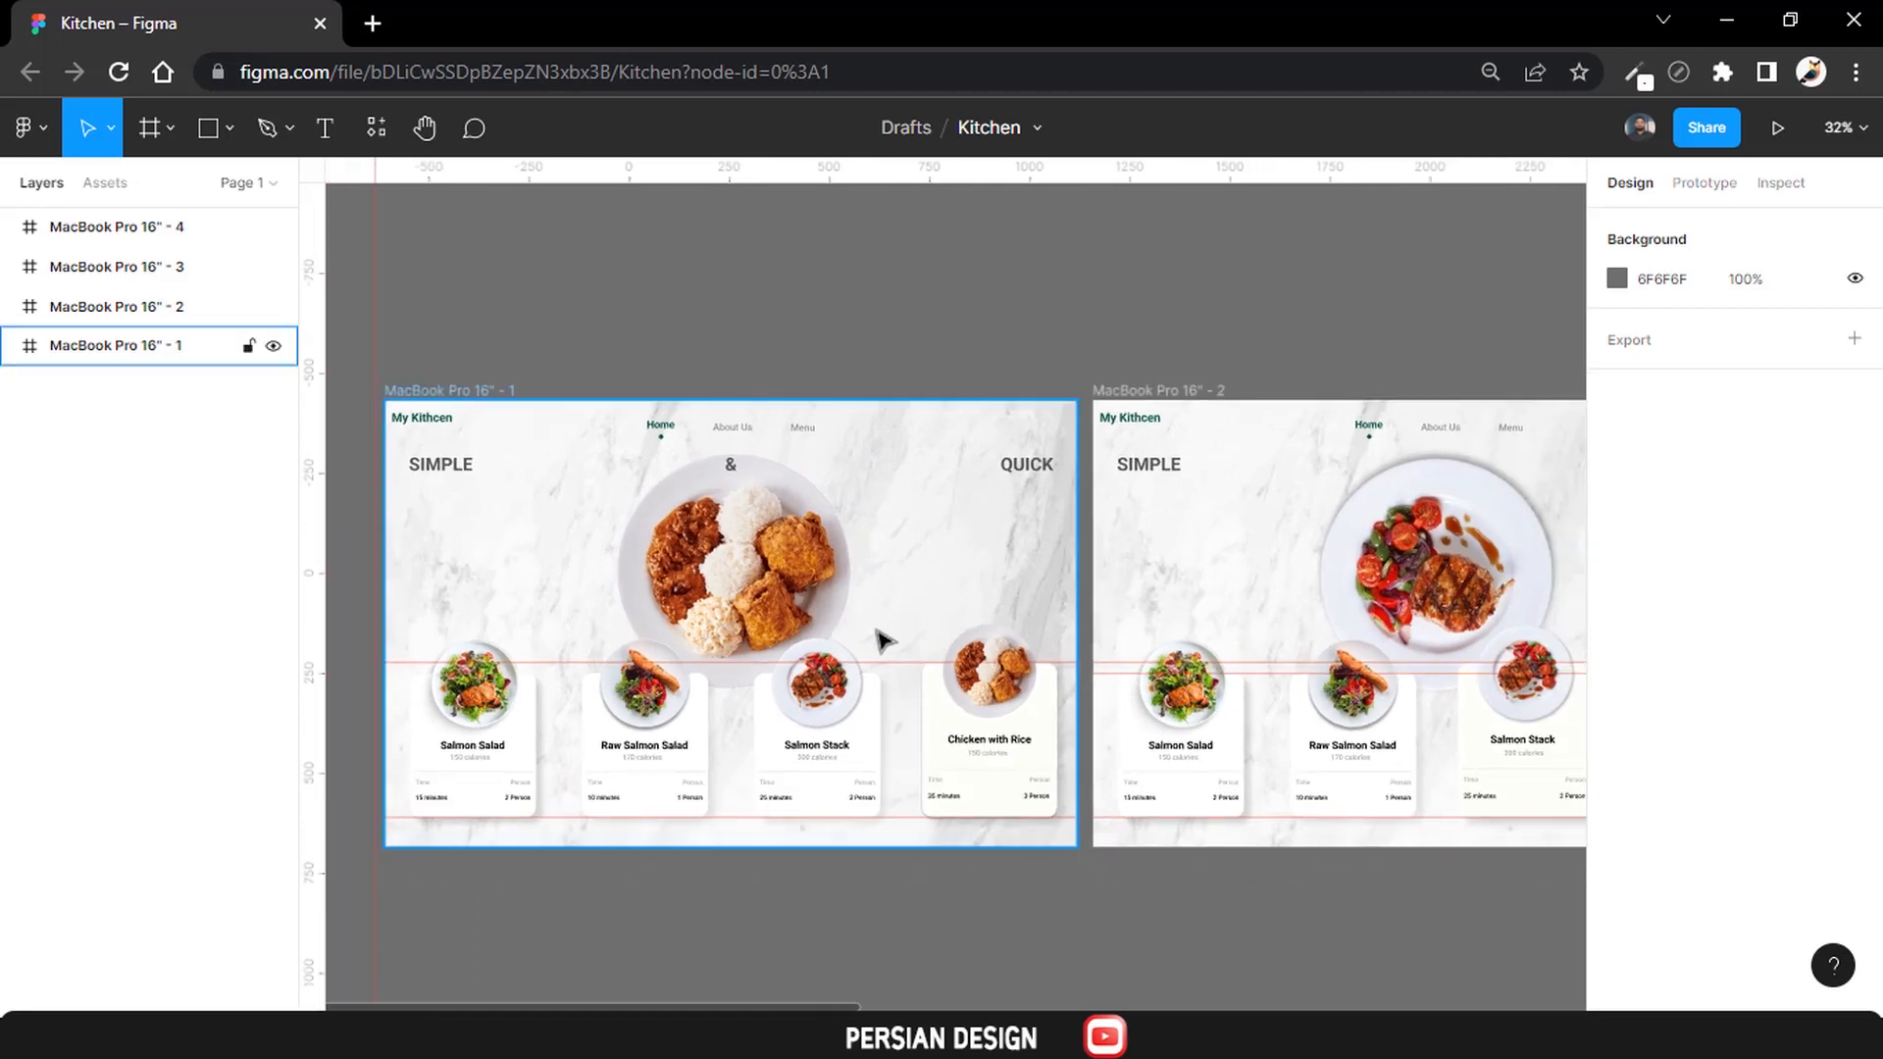
left_click(848, 739)
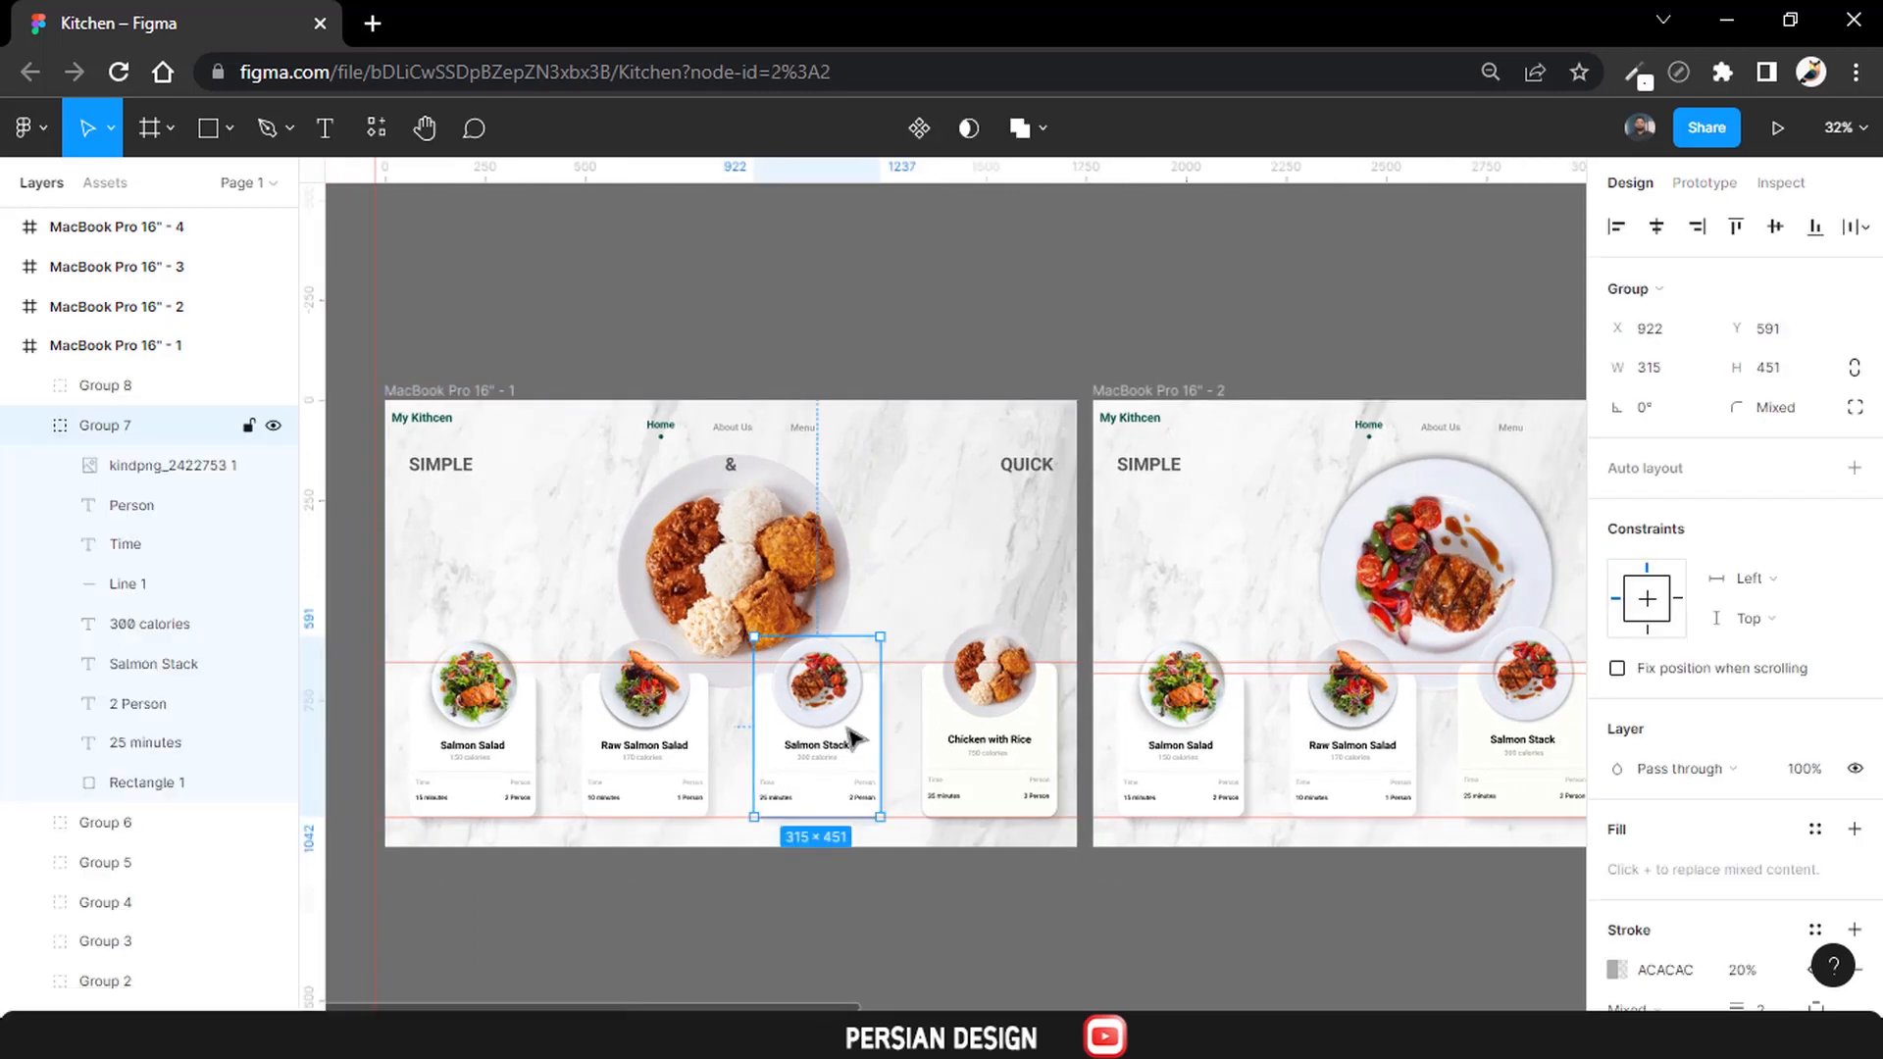
double_click(848, 739)
left_click(864, 769)
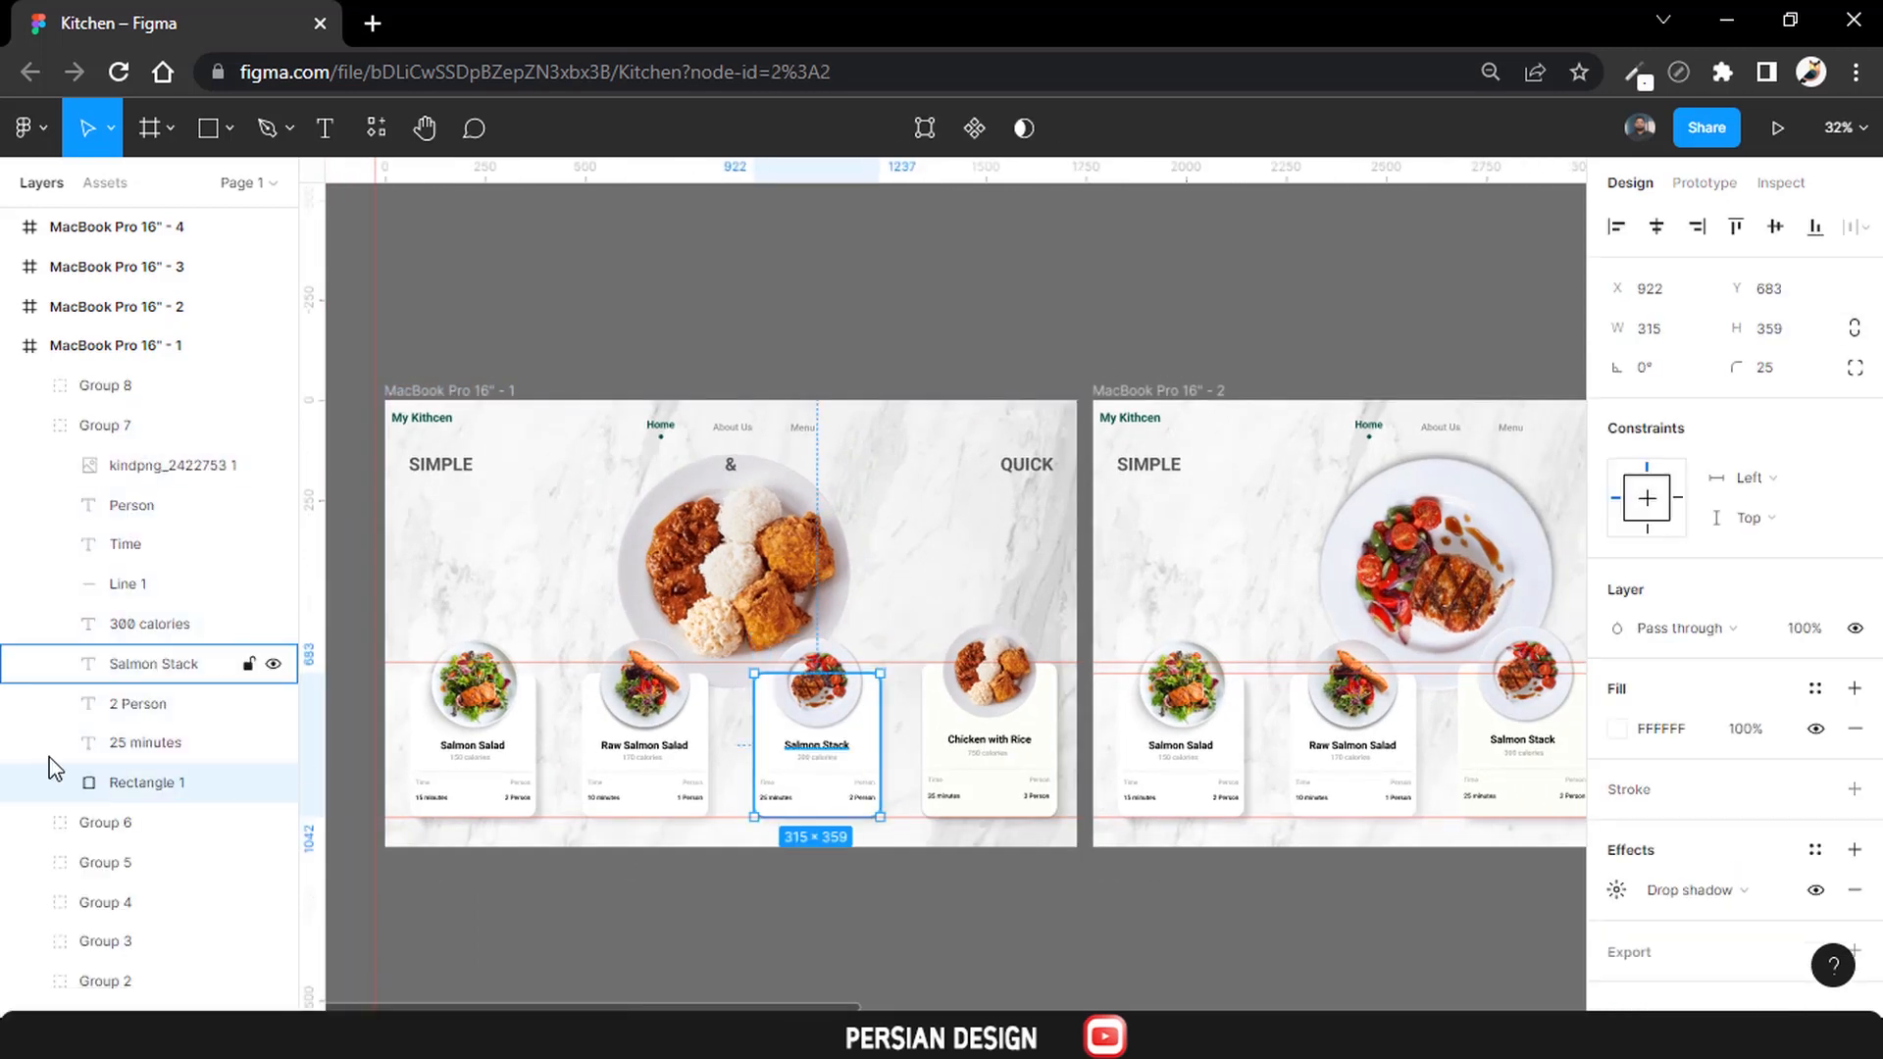
left_click(59, 432)
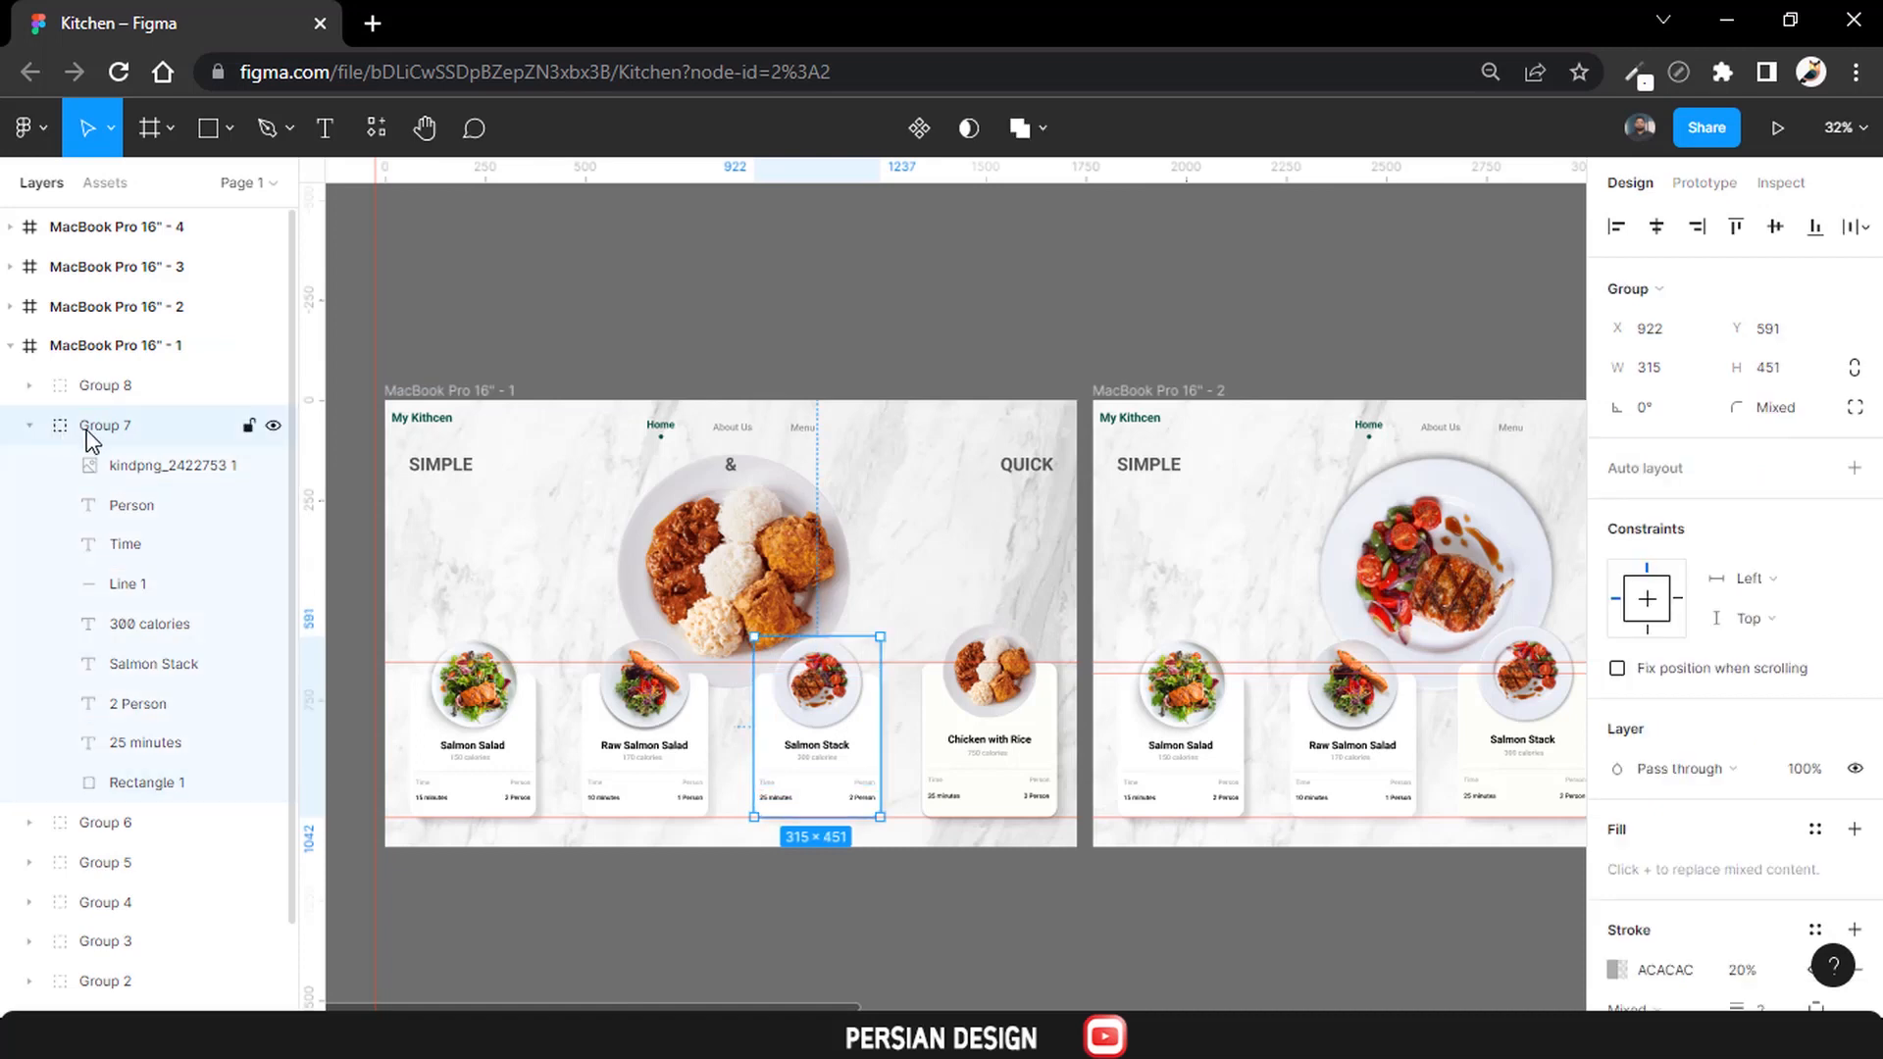
left_click(1703, 183)
left_click_drag(879, 726, 1157, 608)
Keep the interaction navigating to MacBook Pro 16" - 2 on click, and set Smart animate with Ease out at 400 ms.
left_click(1380, 378)
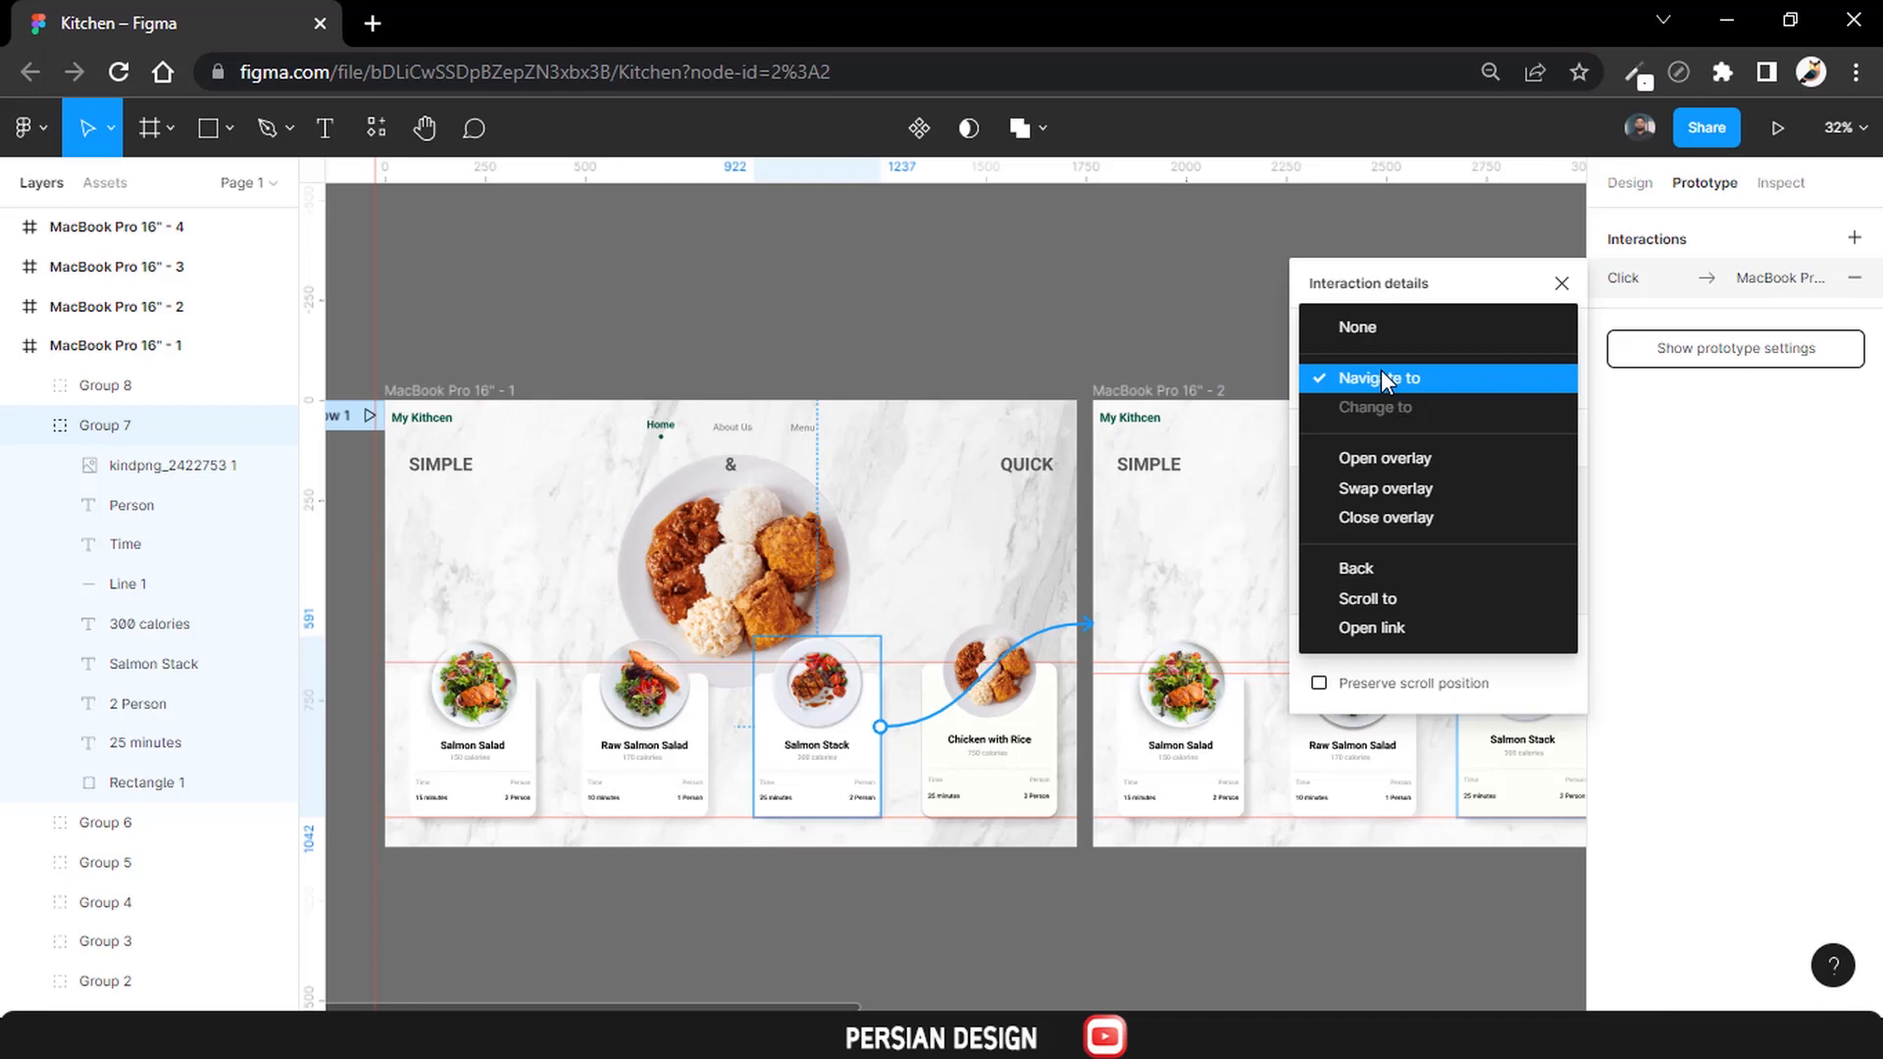
left_click(1382, 375)
left_click(1526, 383)
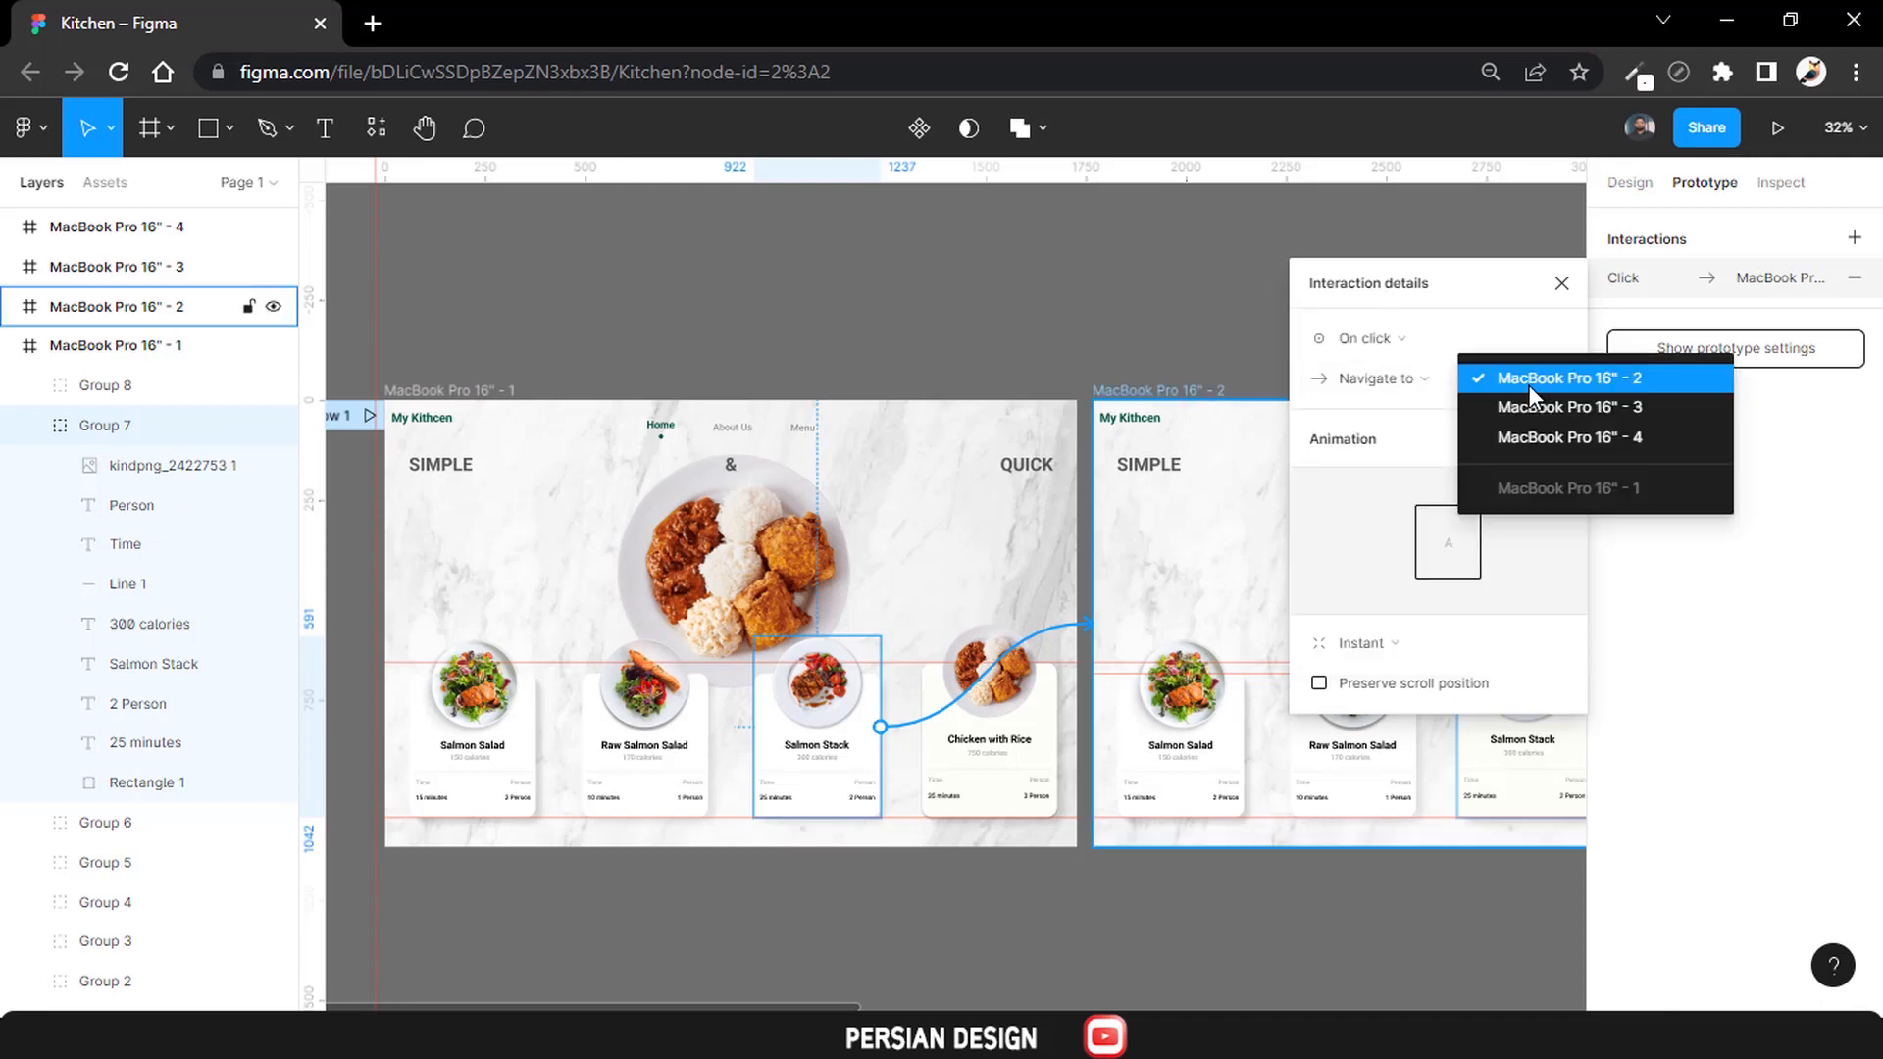
left_click(1528, 386)
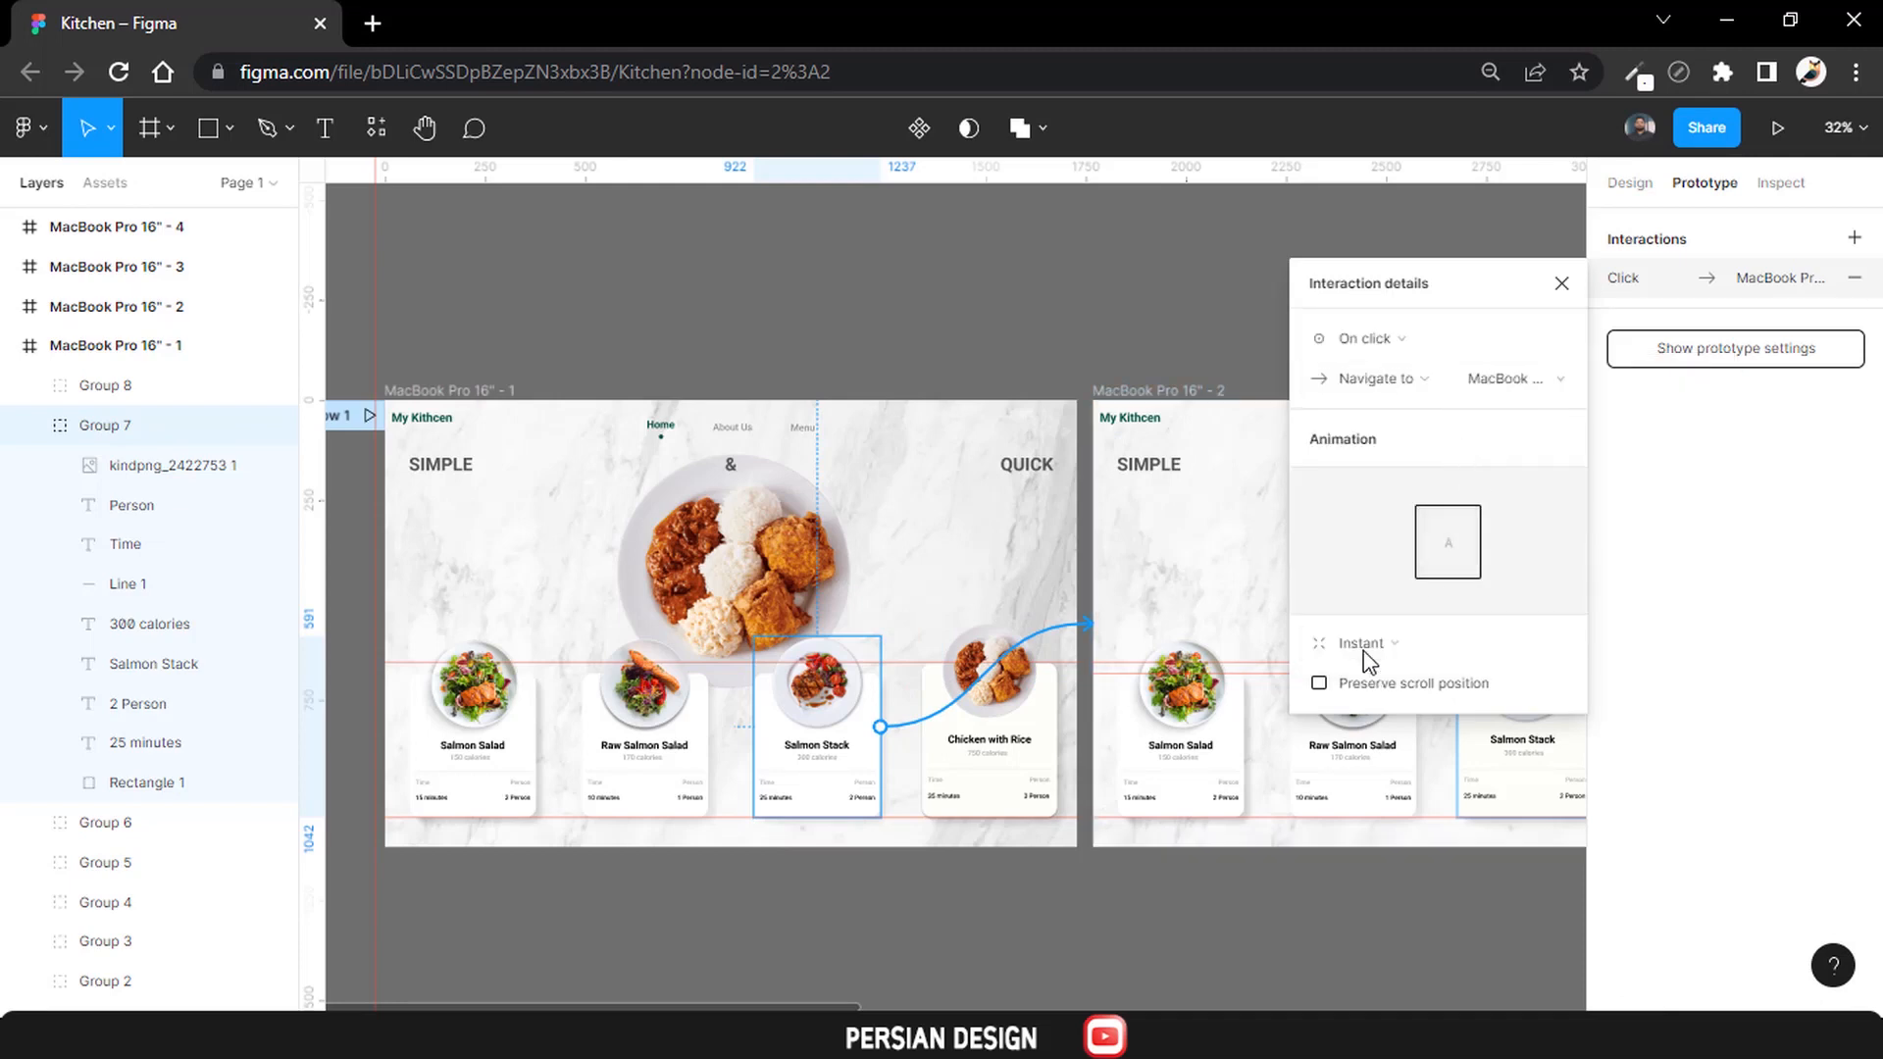
left_click(1363, 647)
left_click(1390, 702)
left_click(1489, 686)
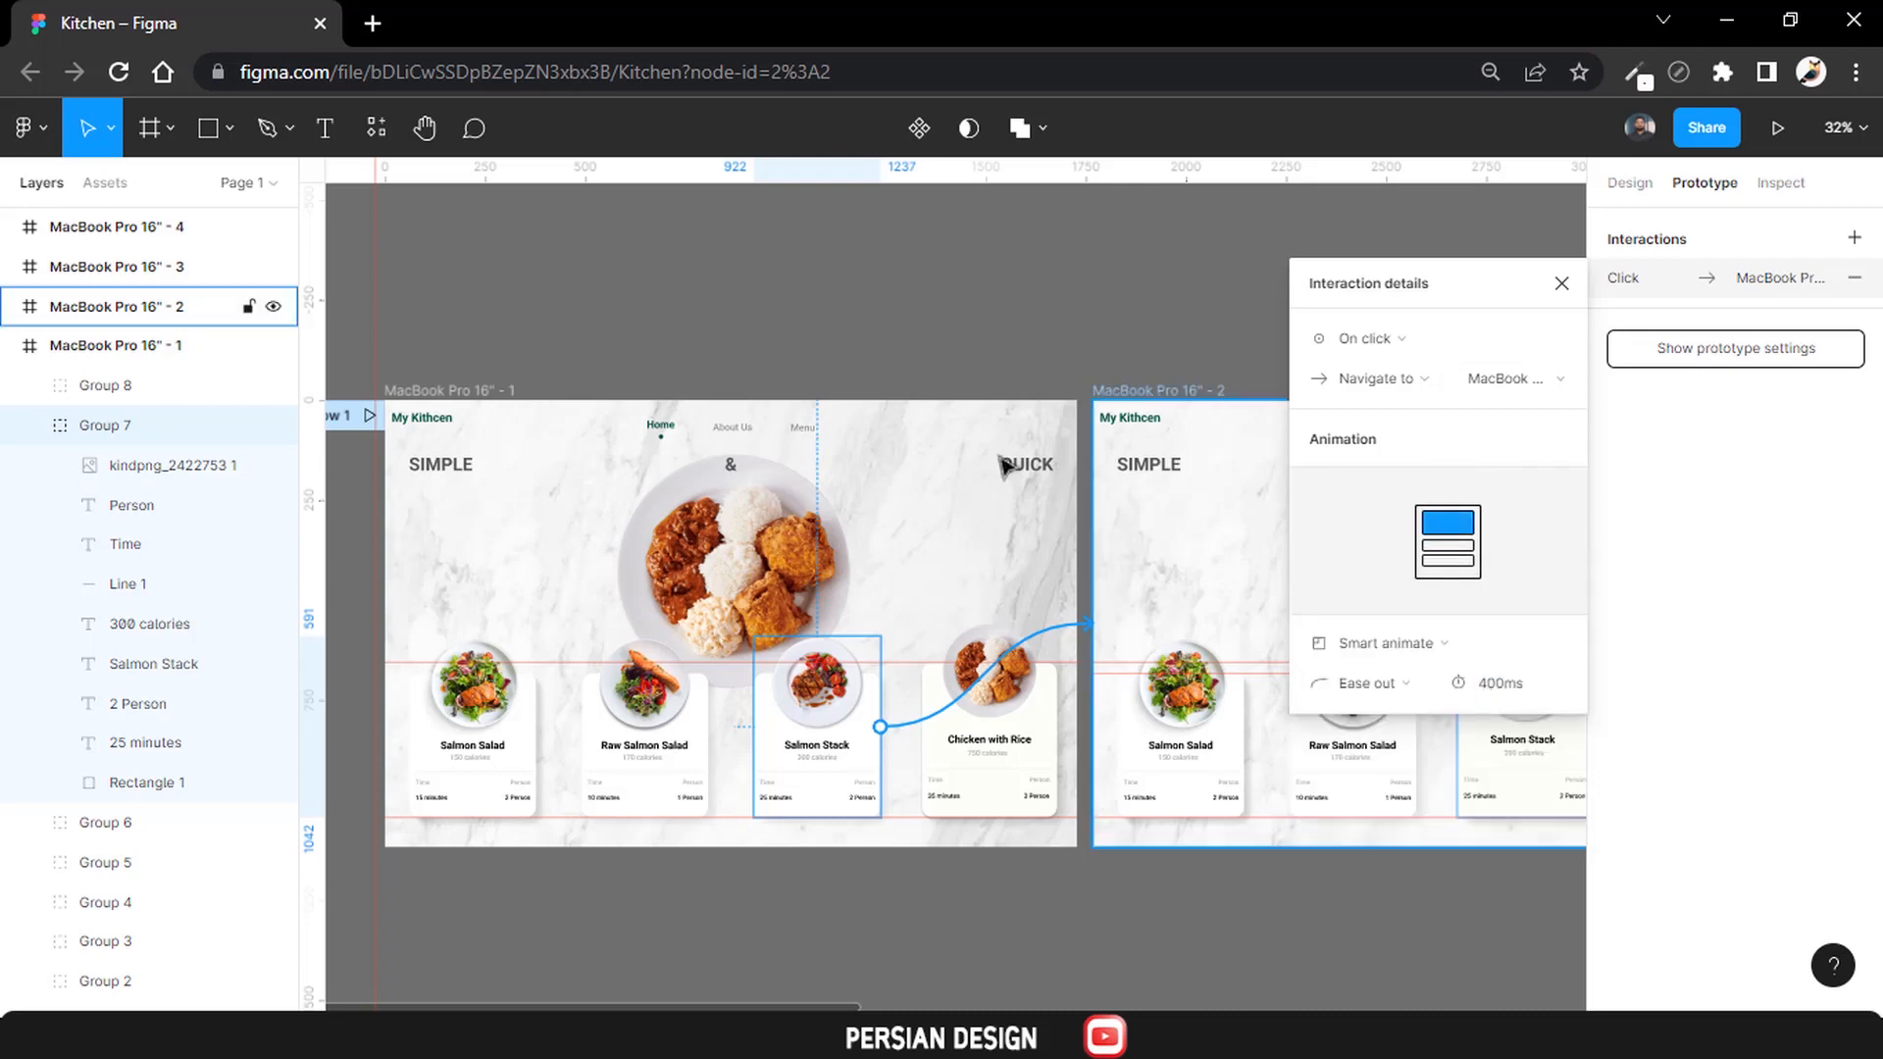
left_click(1004, 370)
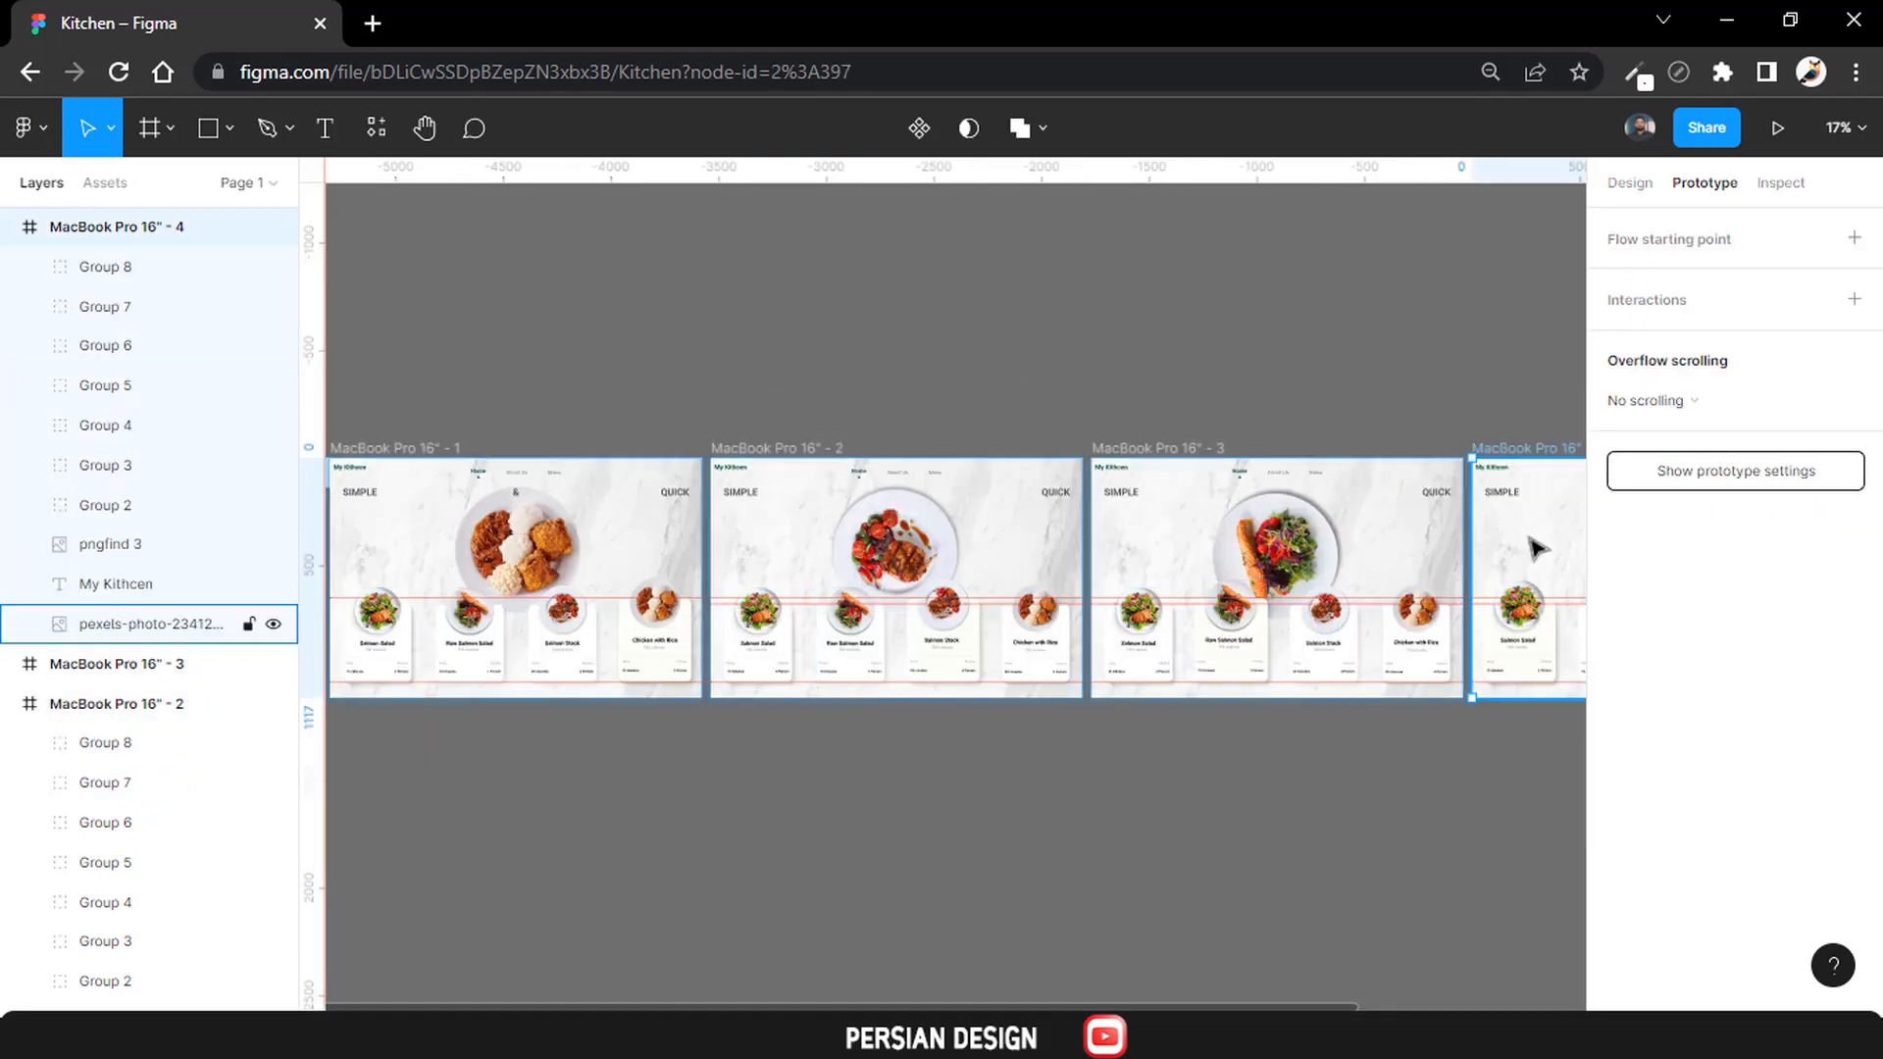
Arrange the four frames in a two-by-two grid, with the third and fourth frames beneath the first and second.
left_click_drag(1537, 547, 781, 829)
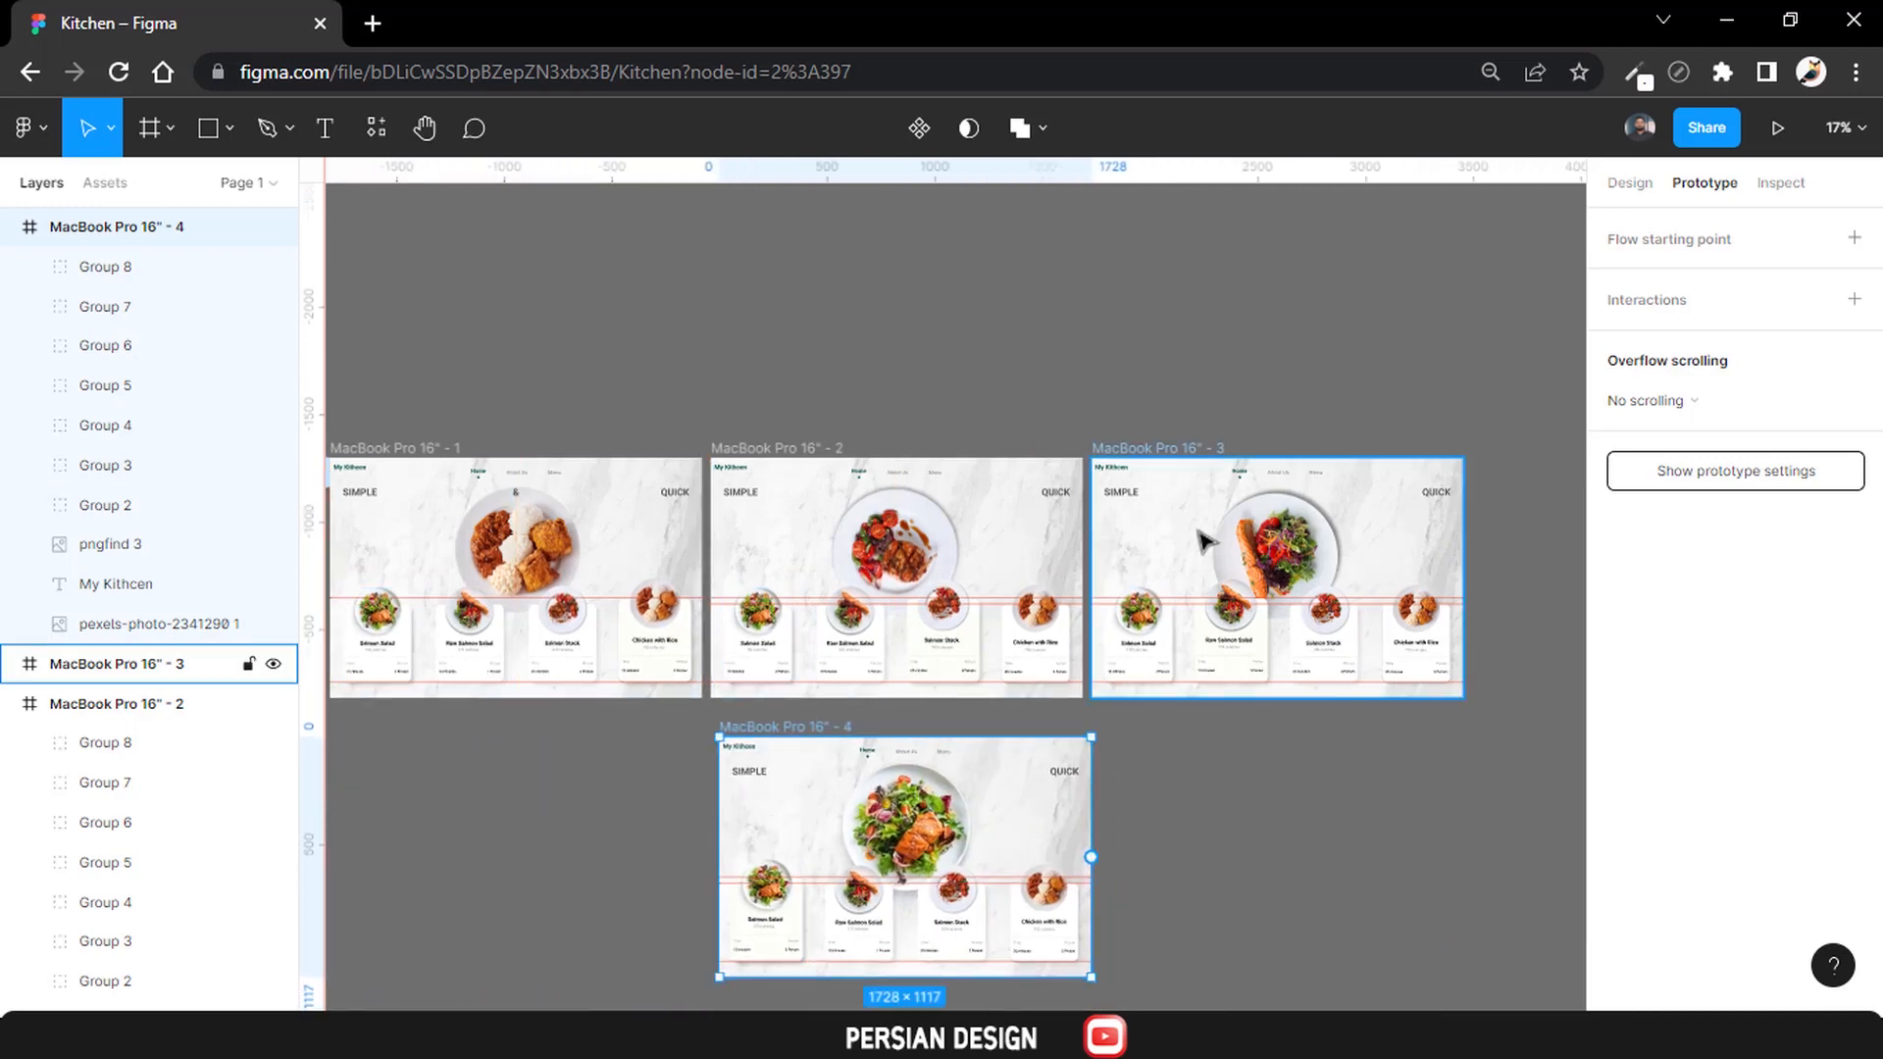
left_click_drag(1206, 538, 441, 827)
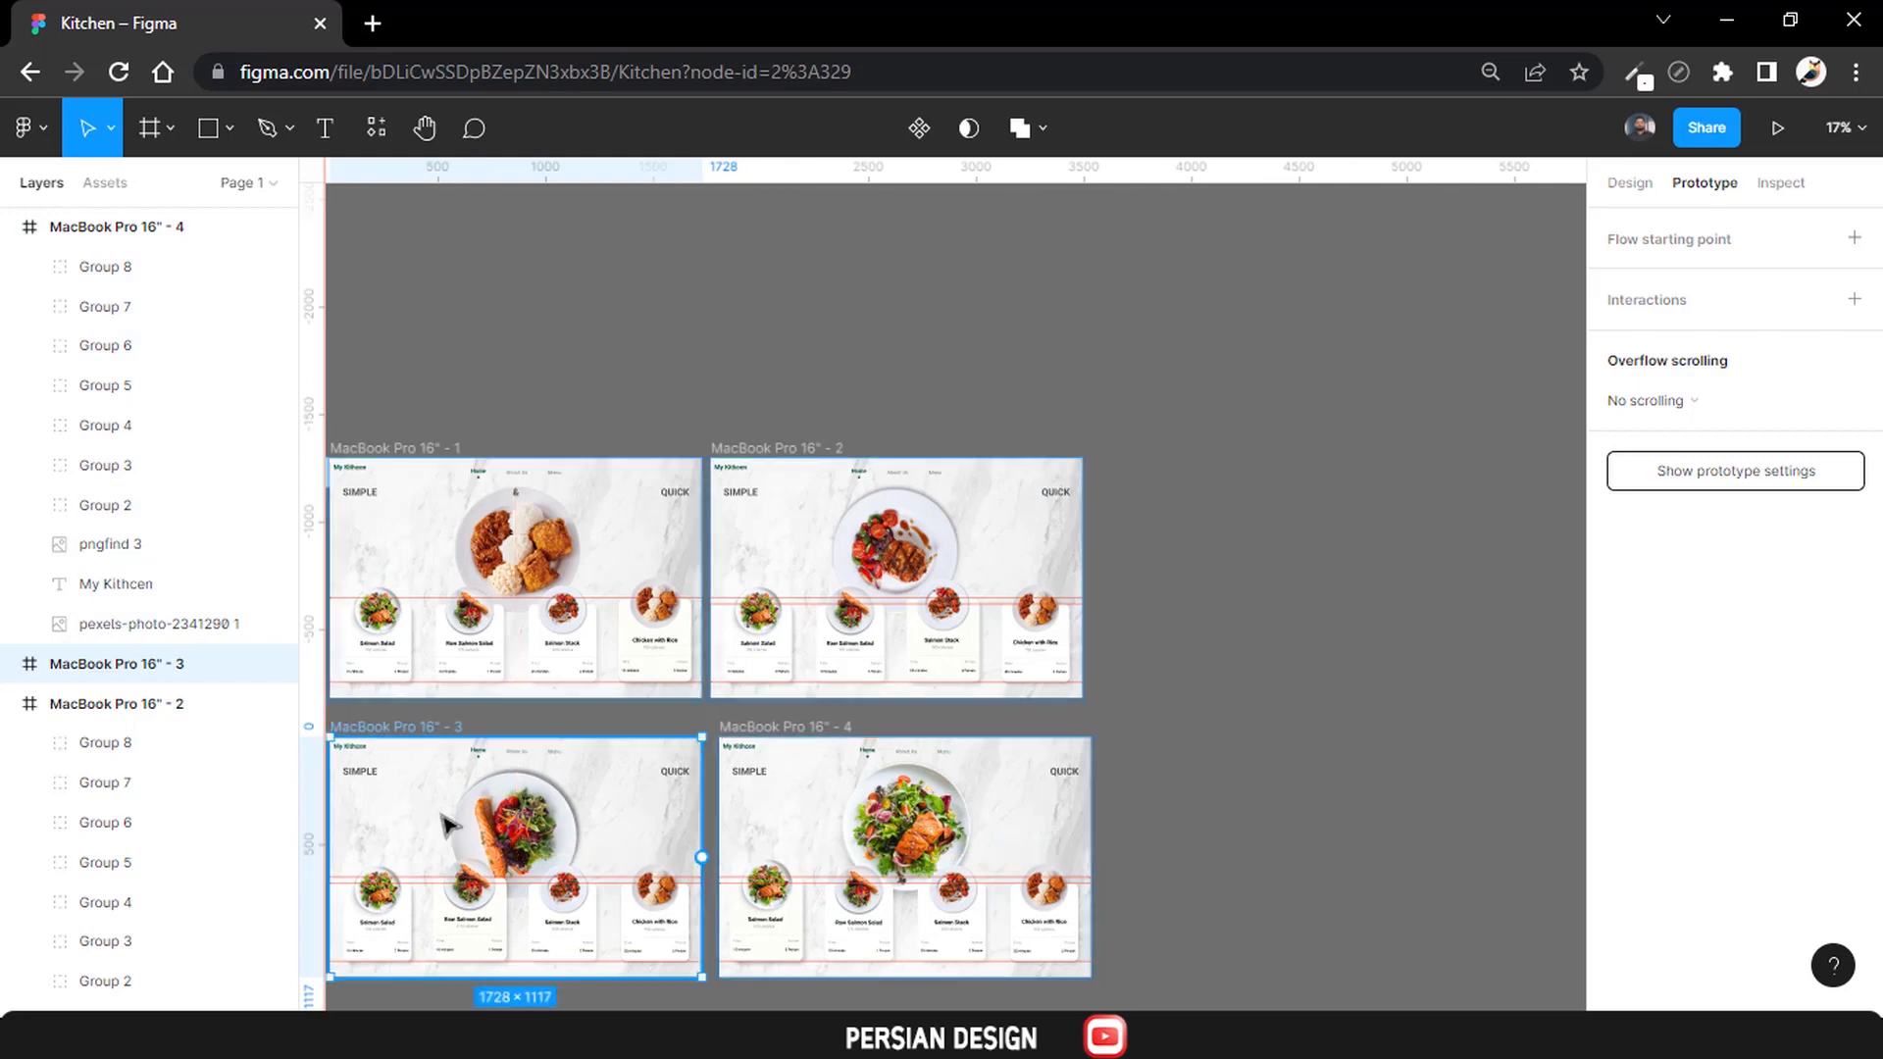
key("shift+1")
left_click(1111, 694)
left_click(1115, 608)
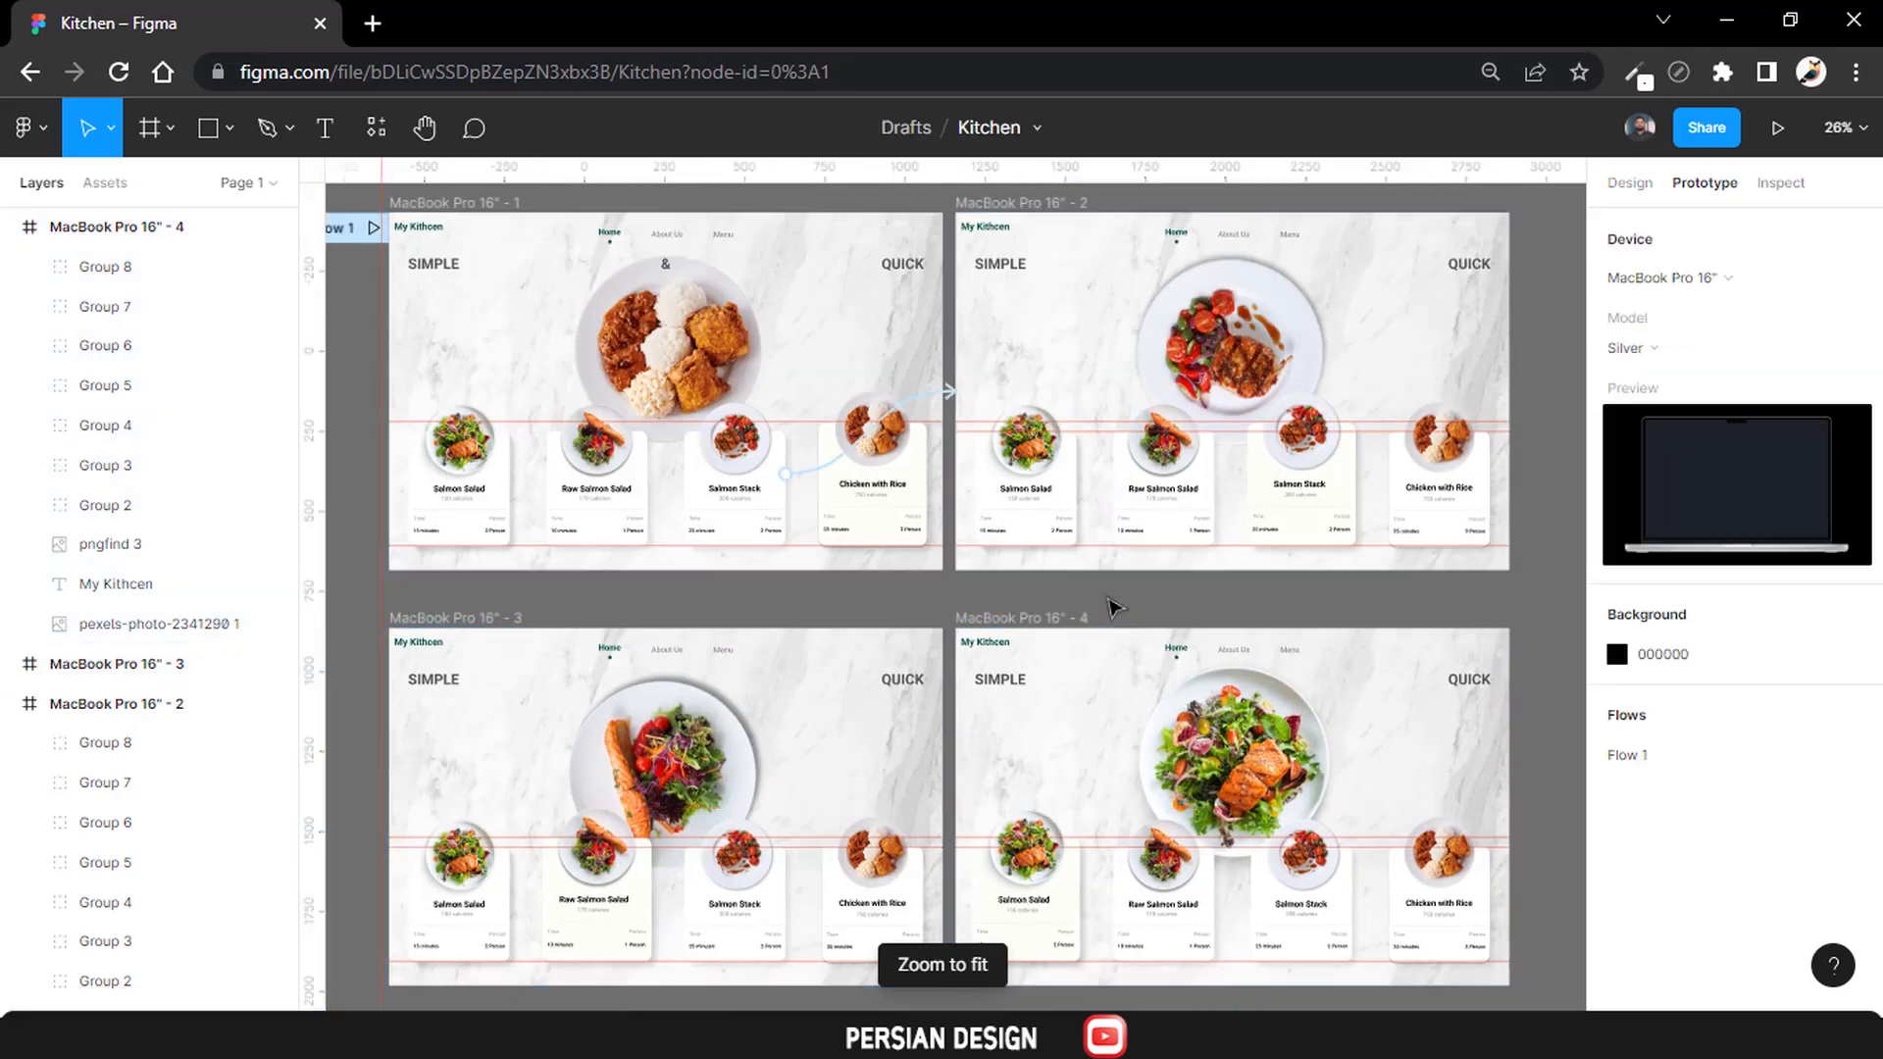
Connect the second frame's Raw Salmon Salad card to MacBook Pro 16" - 3 on click, using Smart animate with Gentle easing.
left_click(1162, 495)
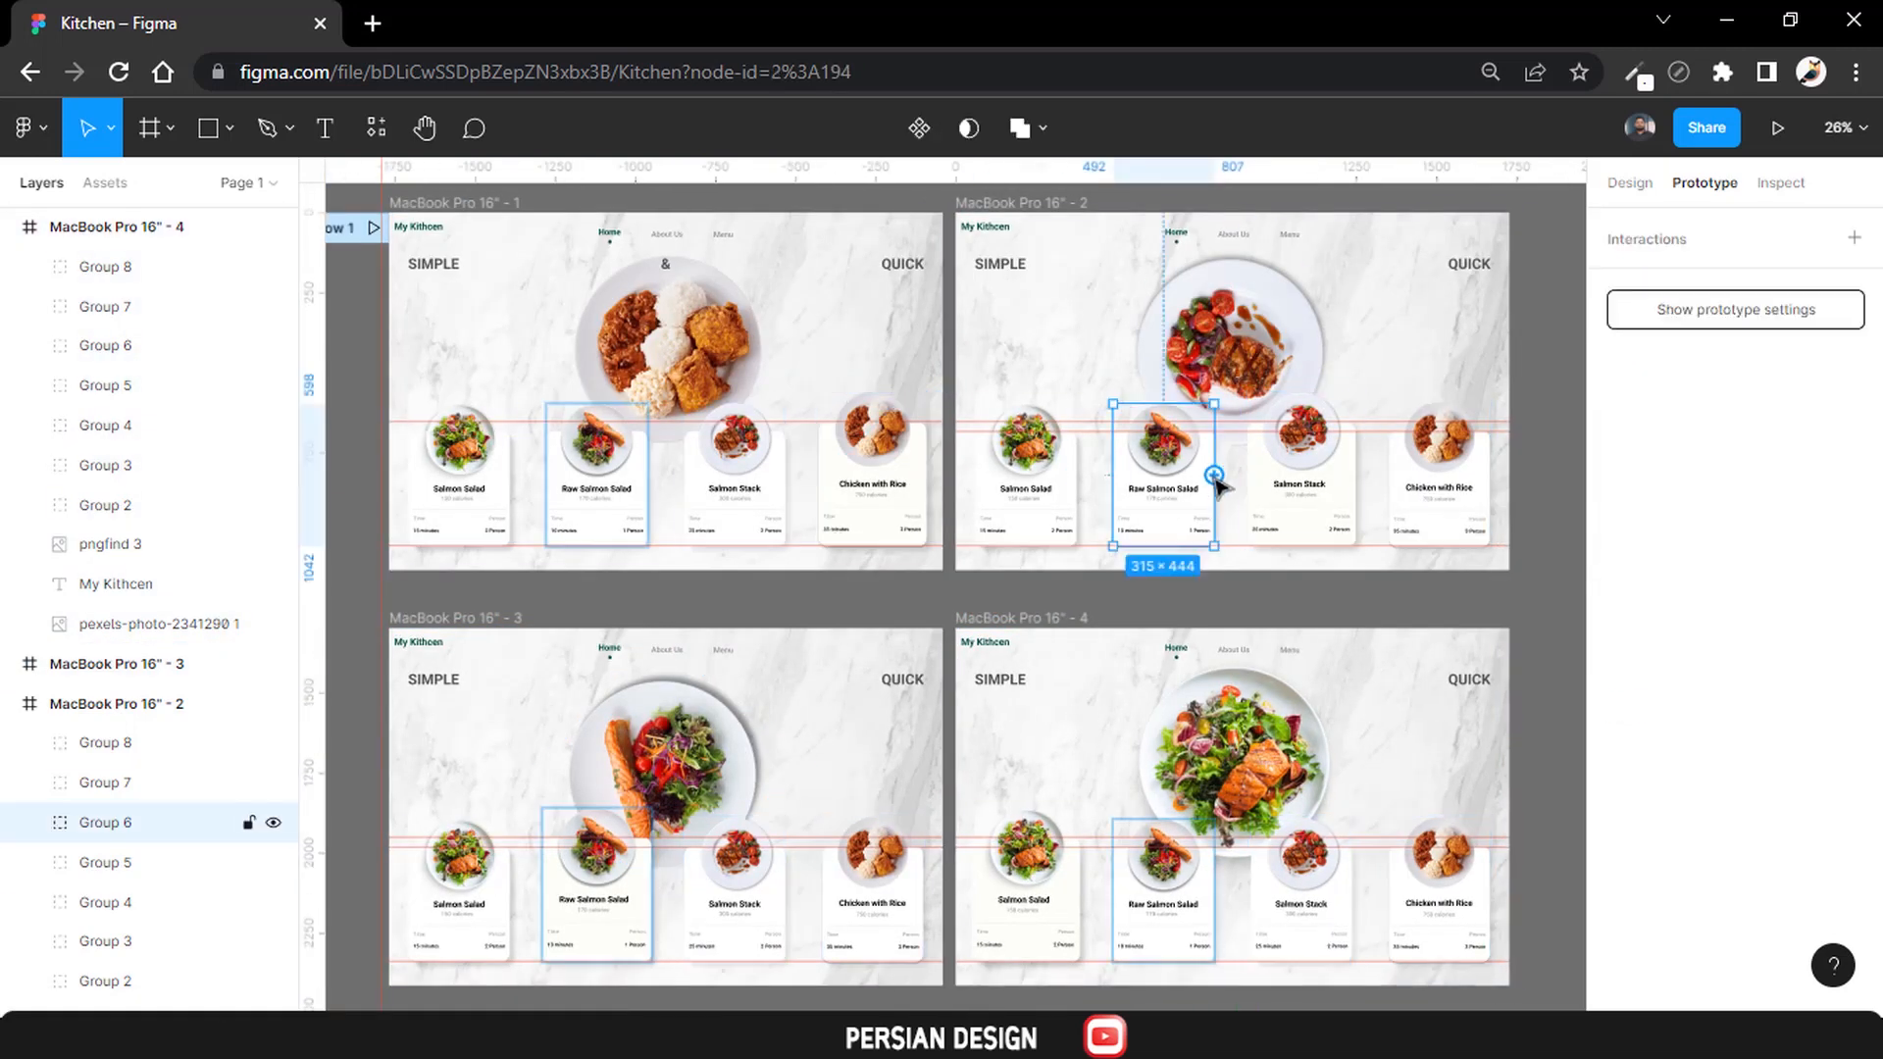
left_click_drag(1214, 474, 624, 893)
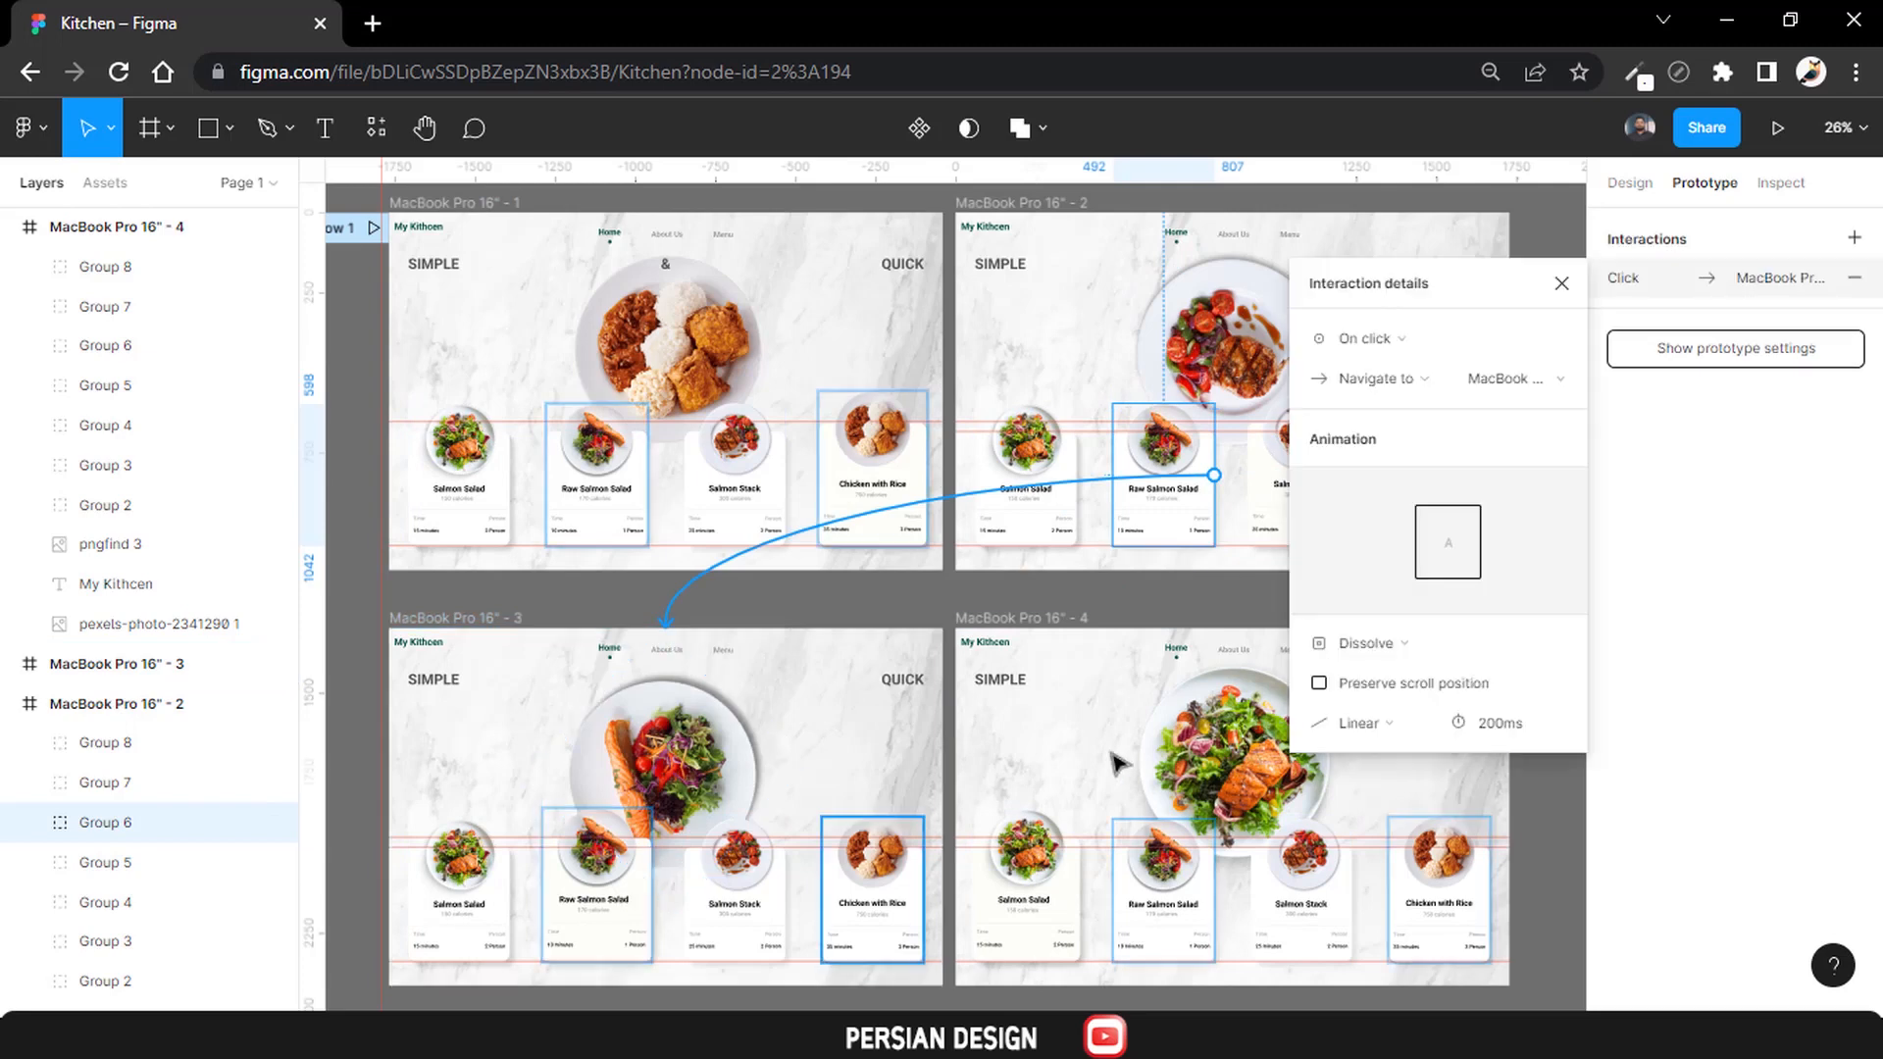
left_click(1380, 655)
left_click(1383, 669)
left_click(1391, 677)
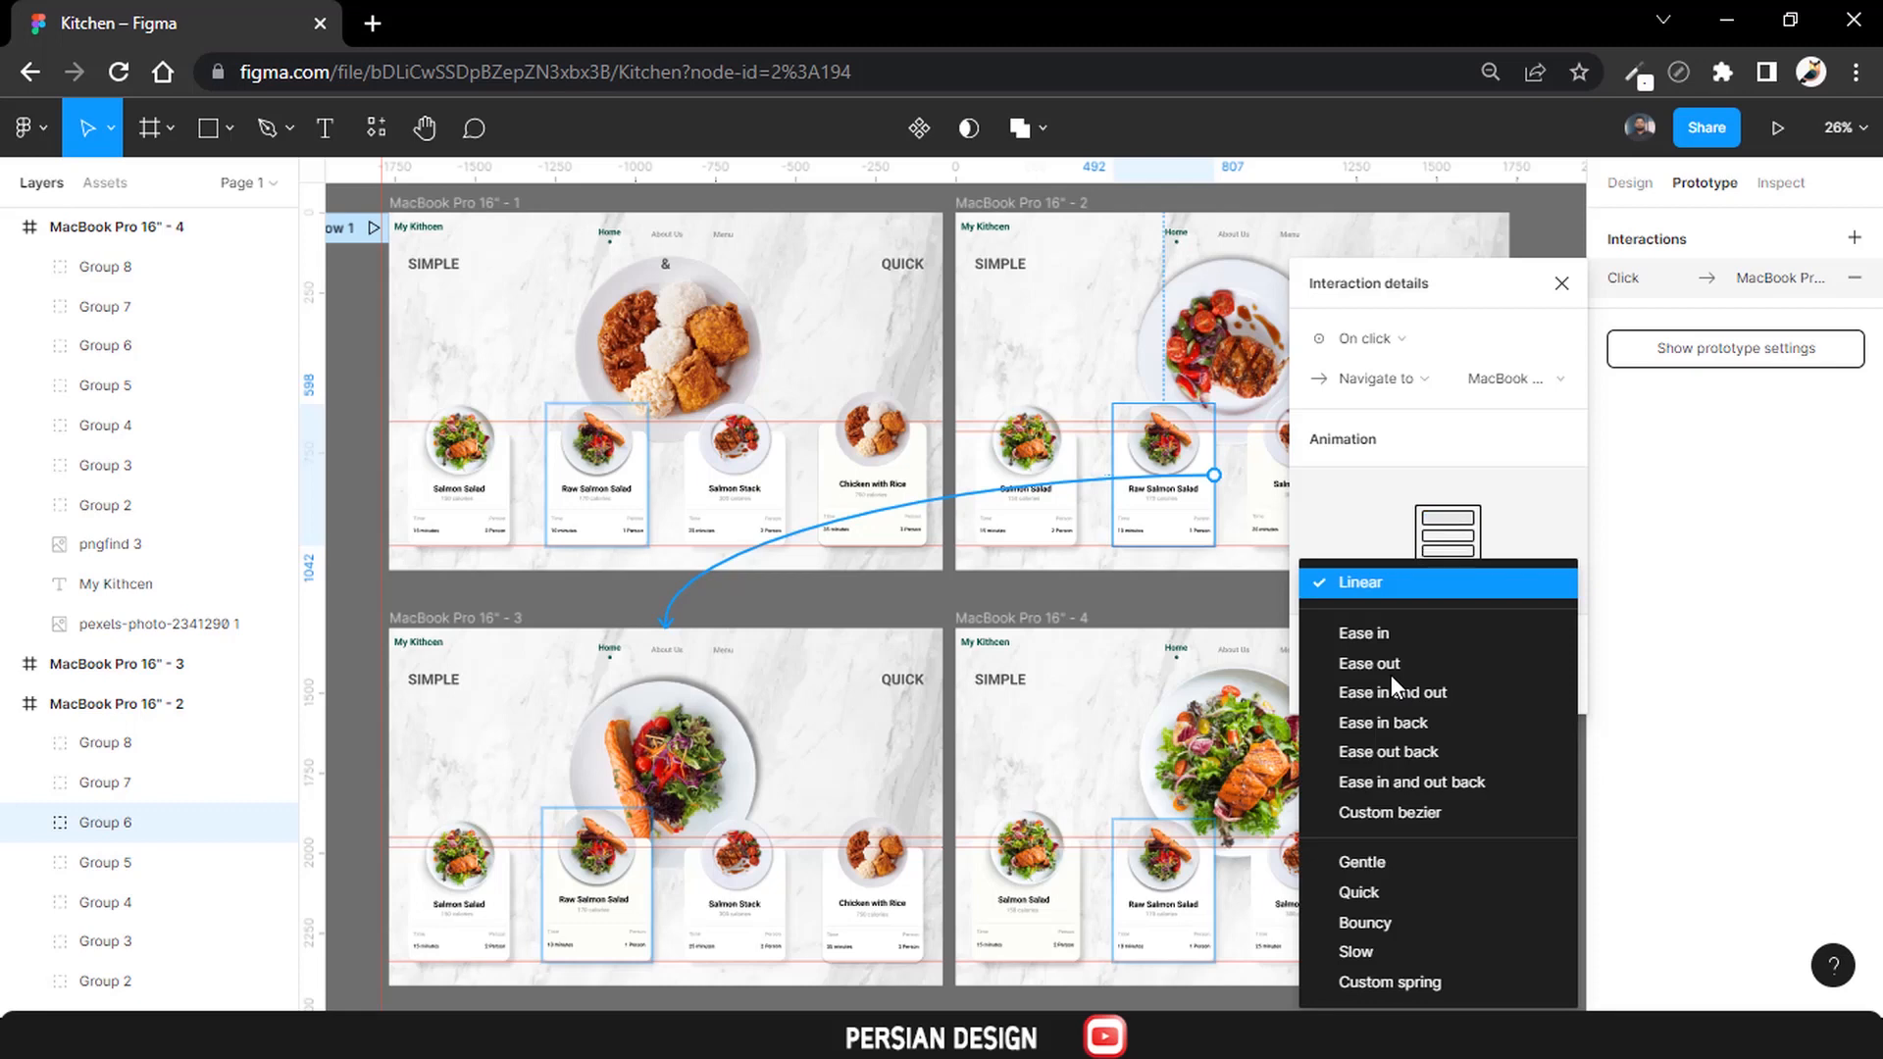
left_click(1345, 867)
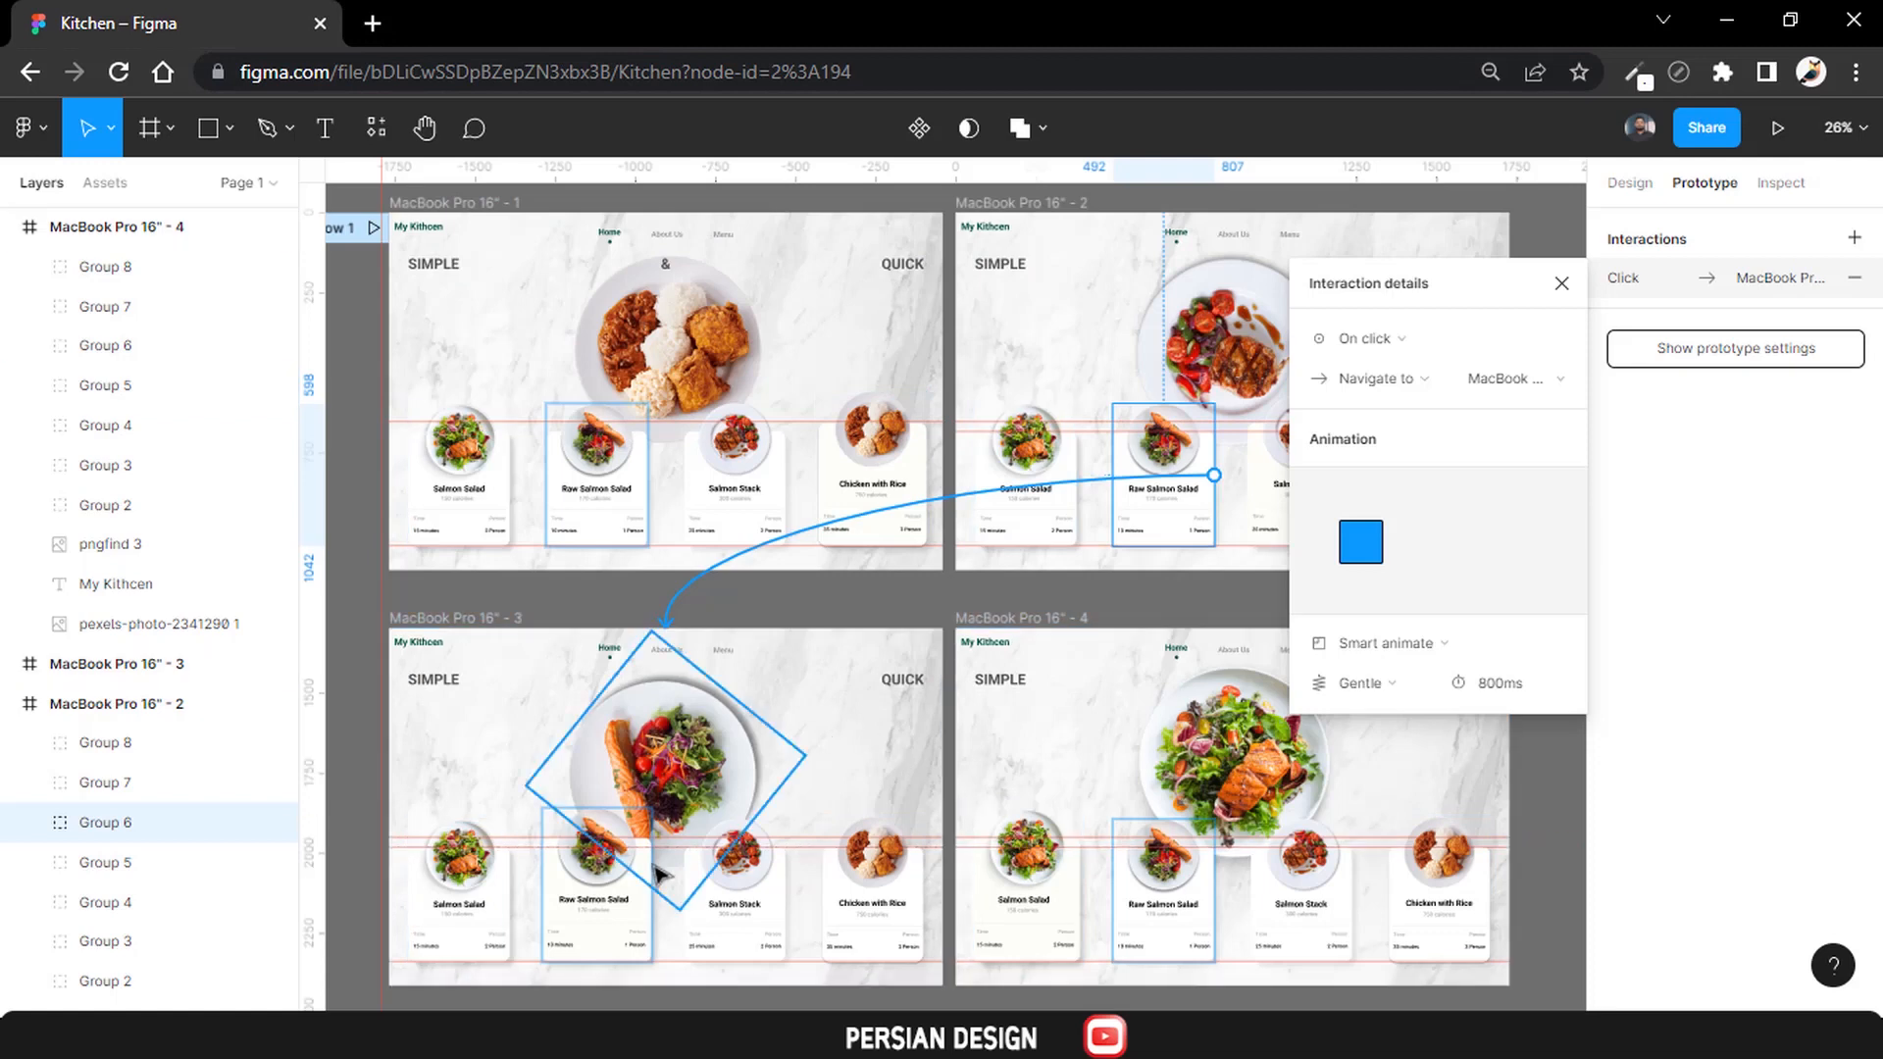
Connect the third frame's Salmon Salad card to MacBook Pro 16" - 4 on click, using Smart animate, Gentle easing and 500 ms.
left_click(474, 897)
left_click_drag(509, 891, 1078, 840)
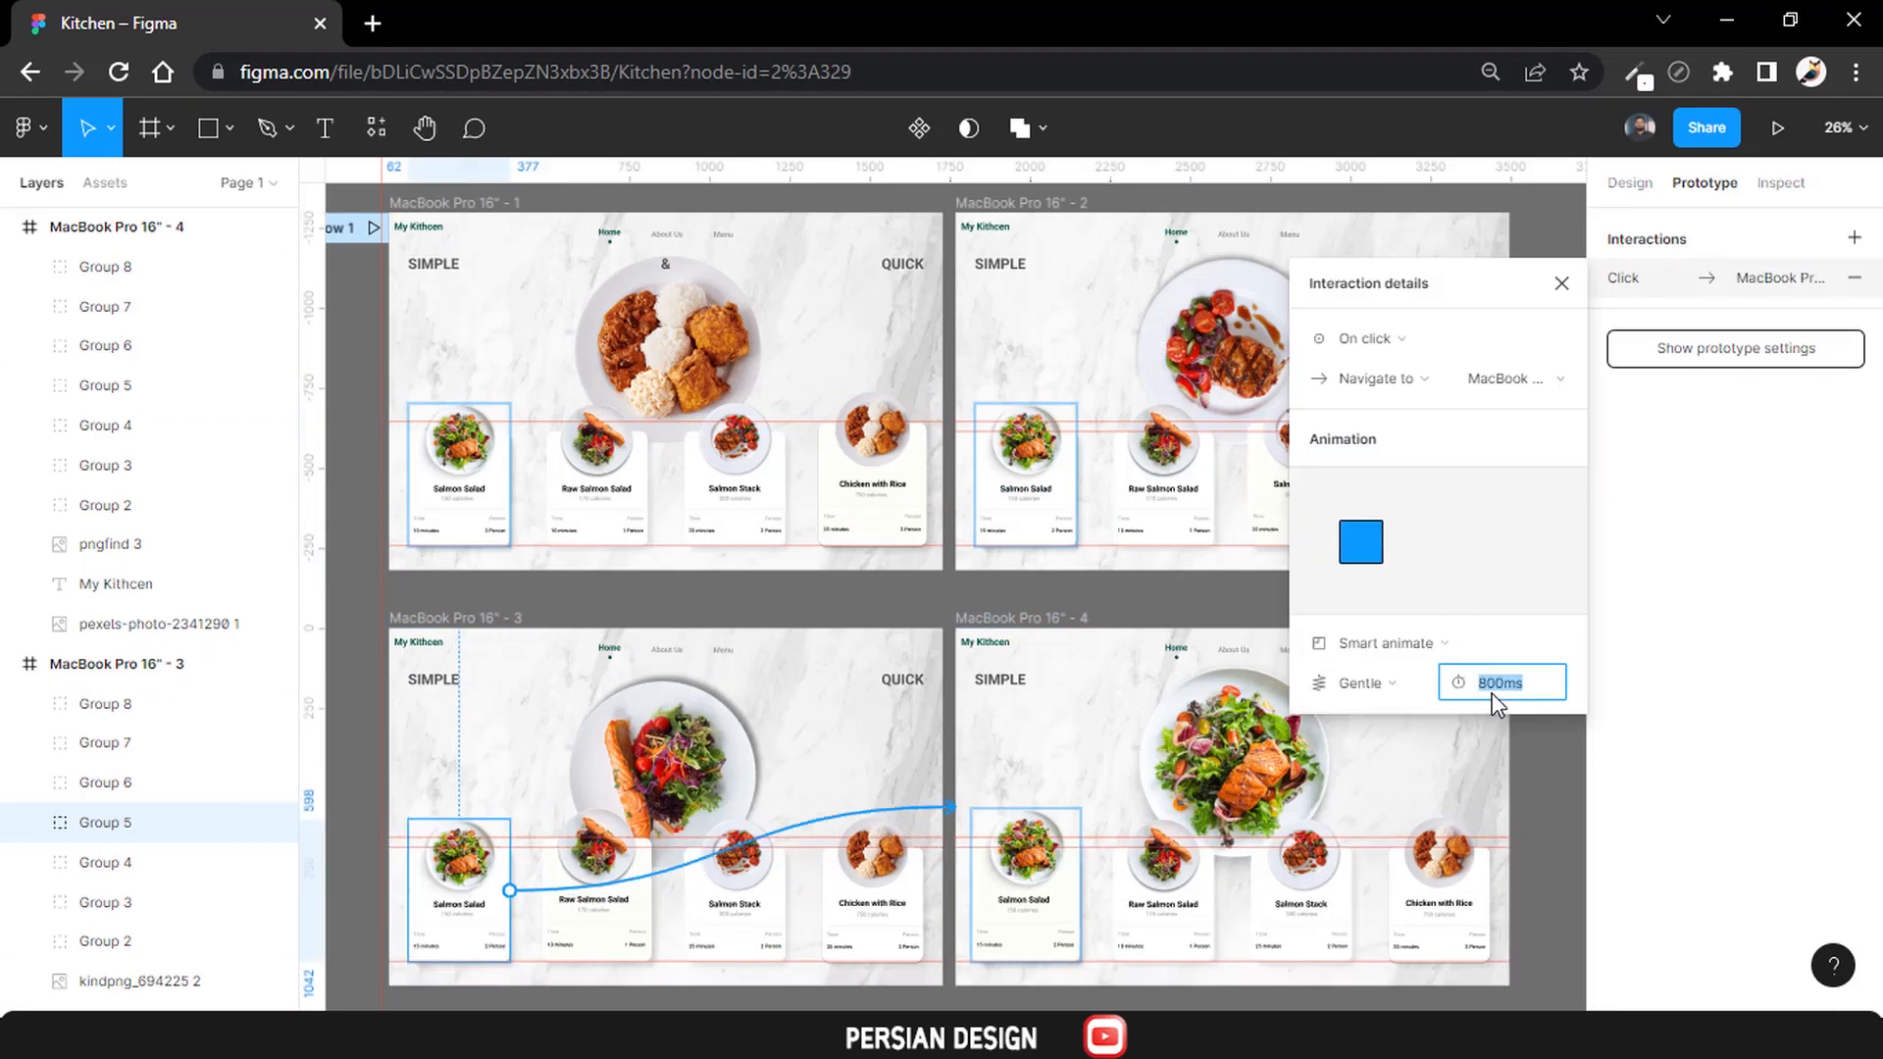
left_click(1343, 687)
left_click(1349, 686)
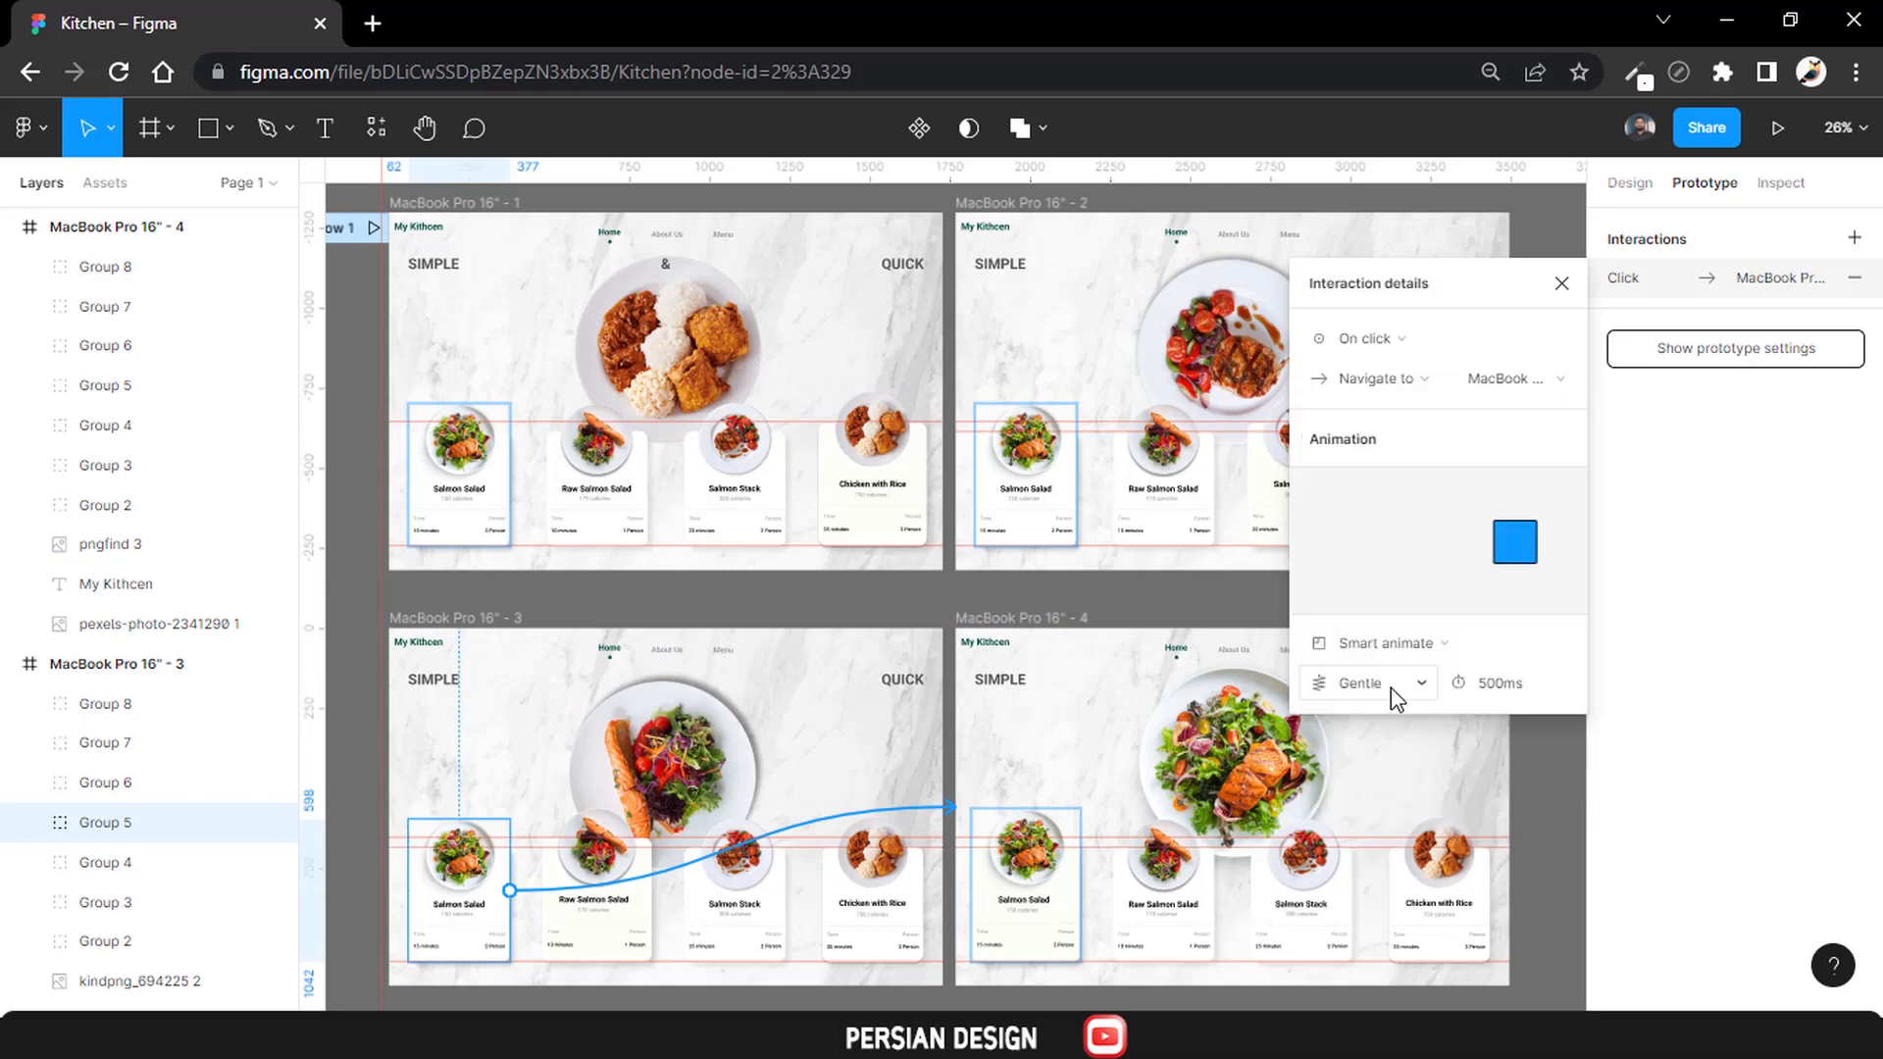
left_click(1072, 518)
Set the duration of the second frame's Raw Salmon Salad interaction to 500 ms.
left_click(1137, 478)
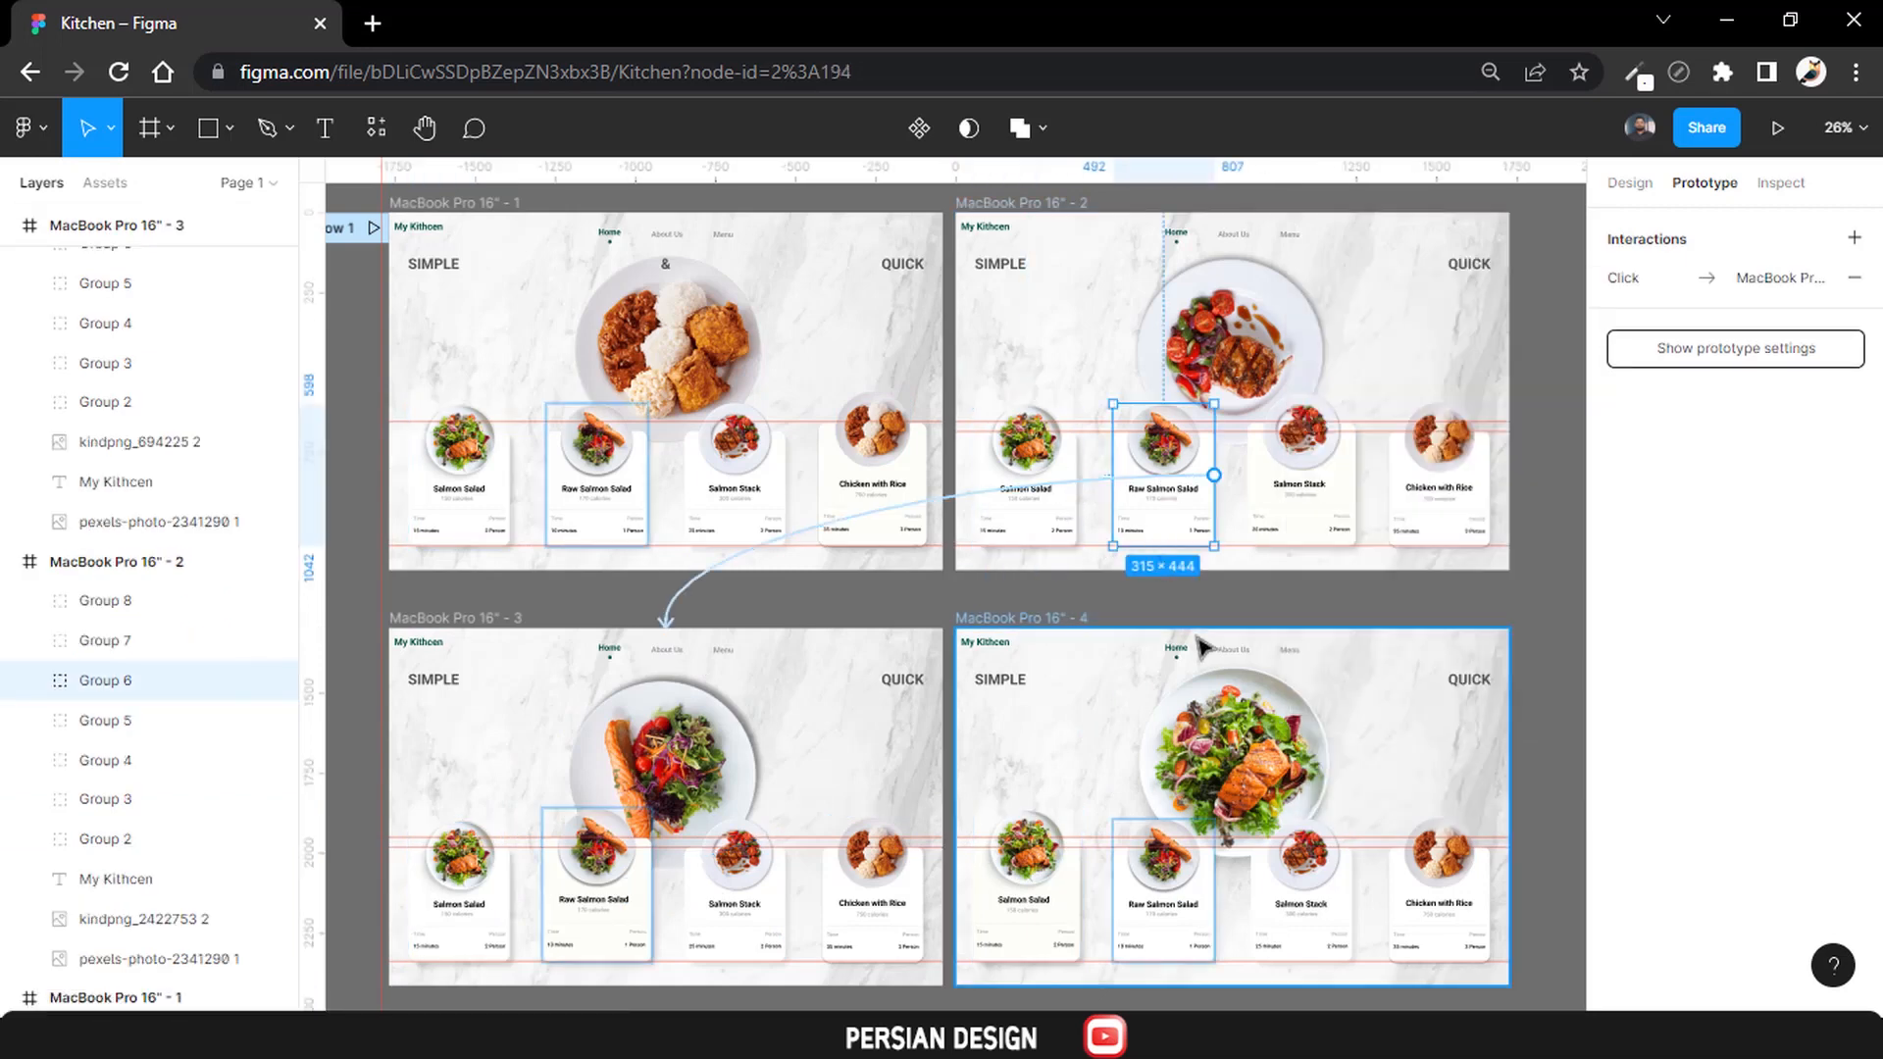
left_click(1196, 485)
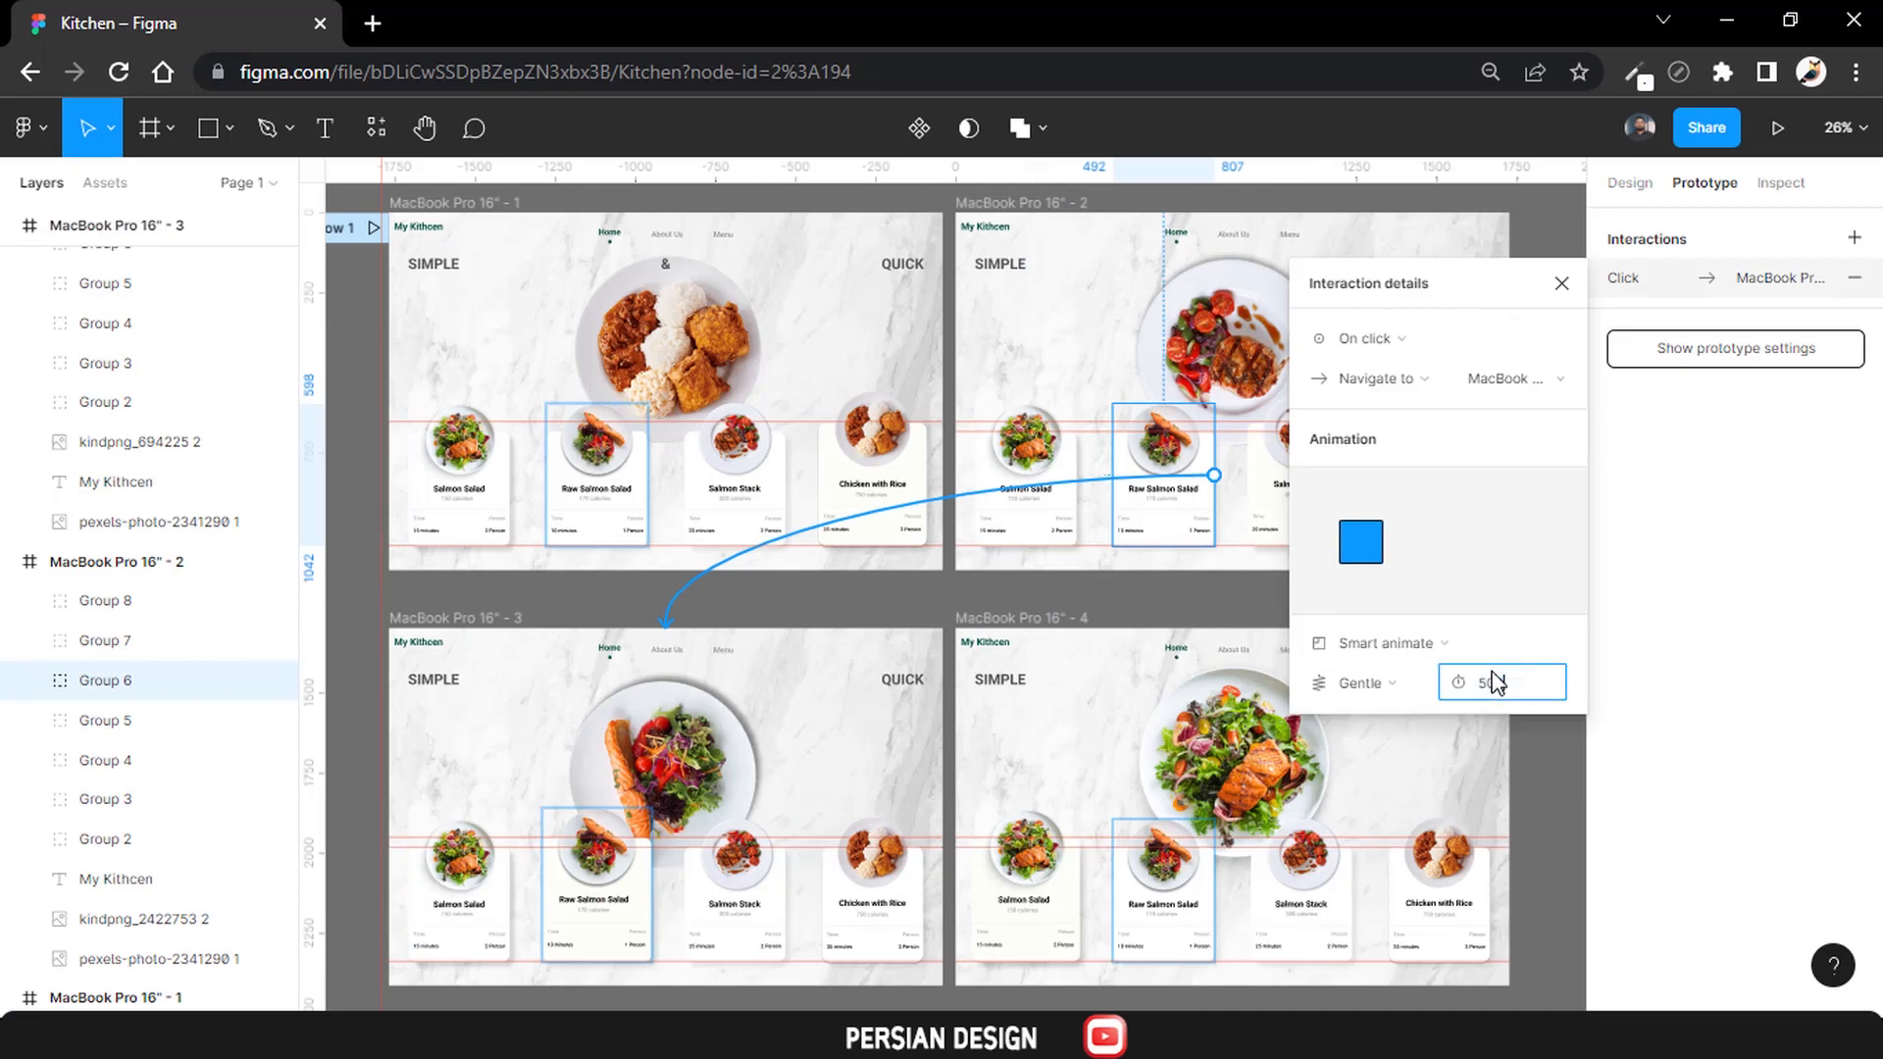
left_click(902, 495)
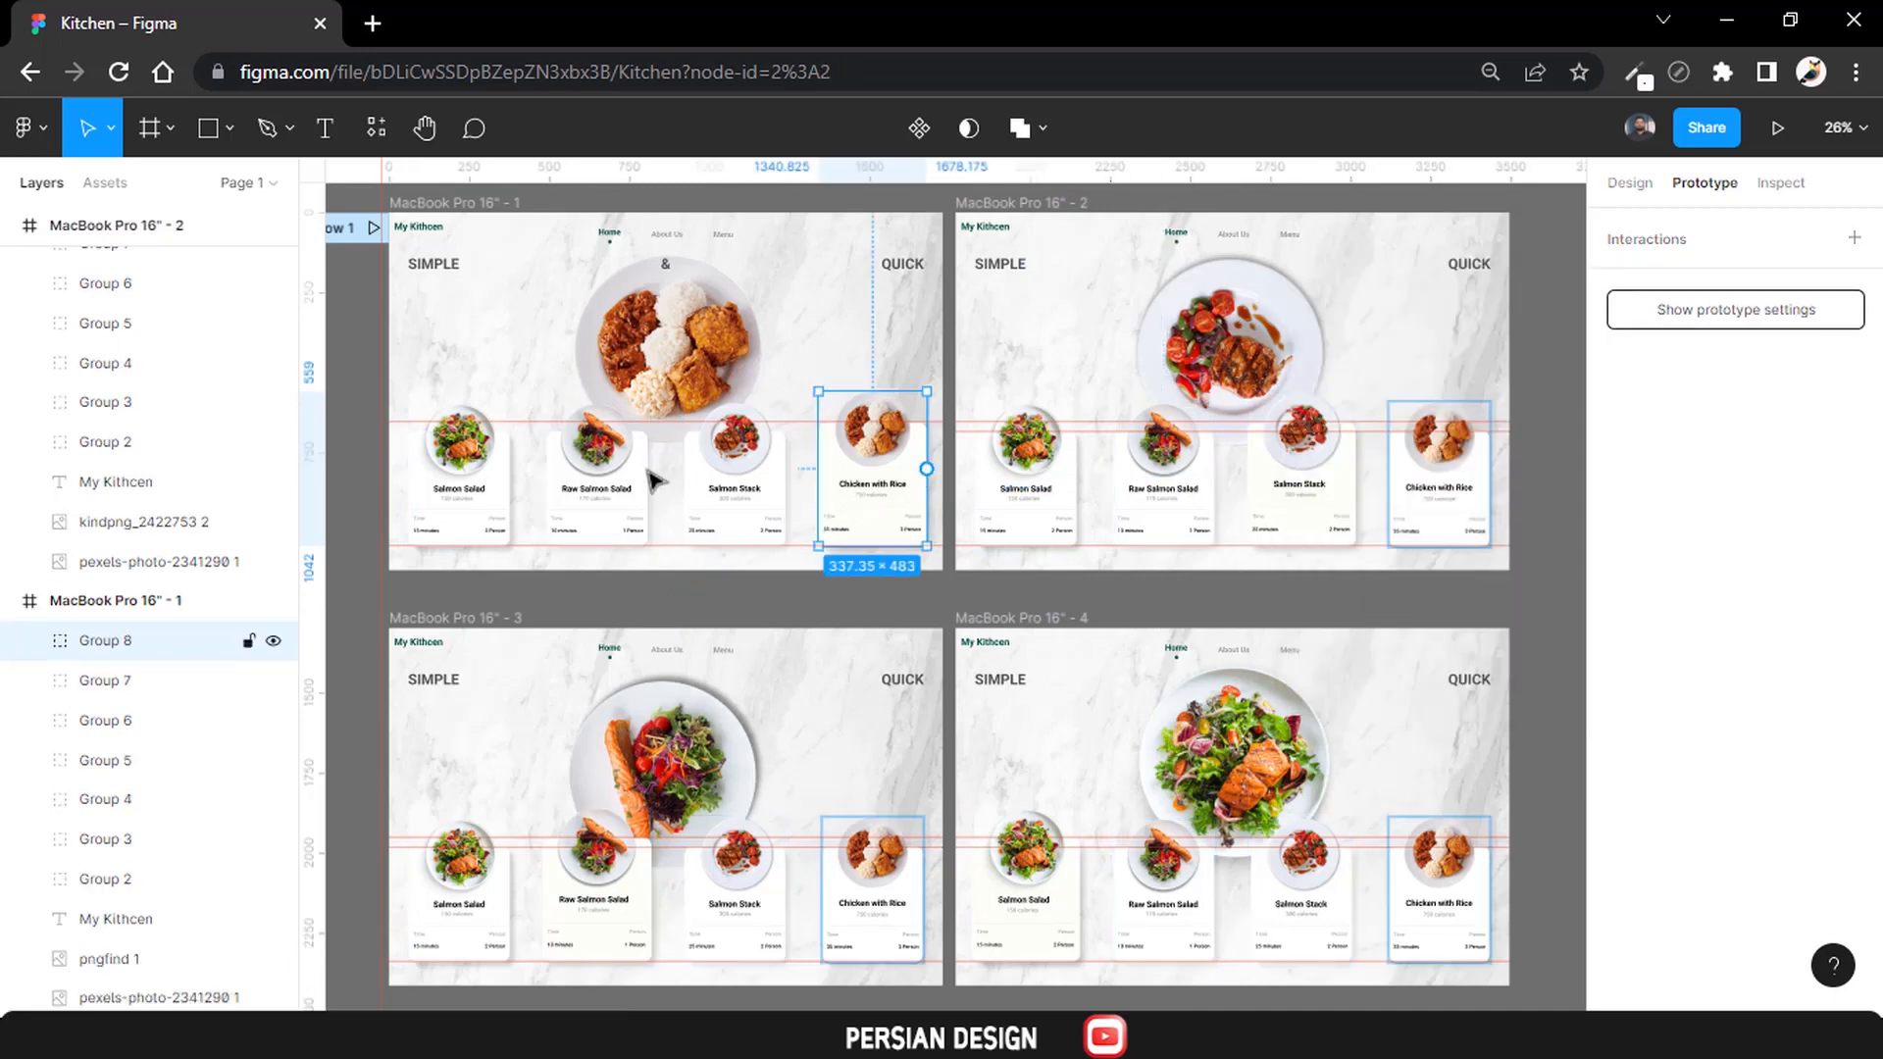
left_click(777, 608)
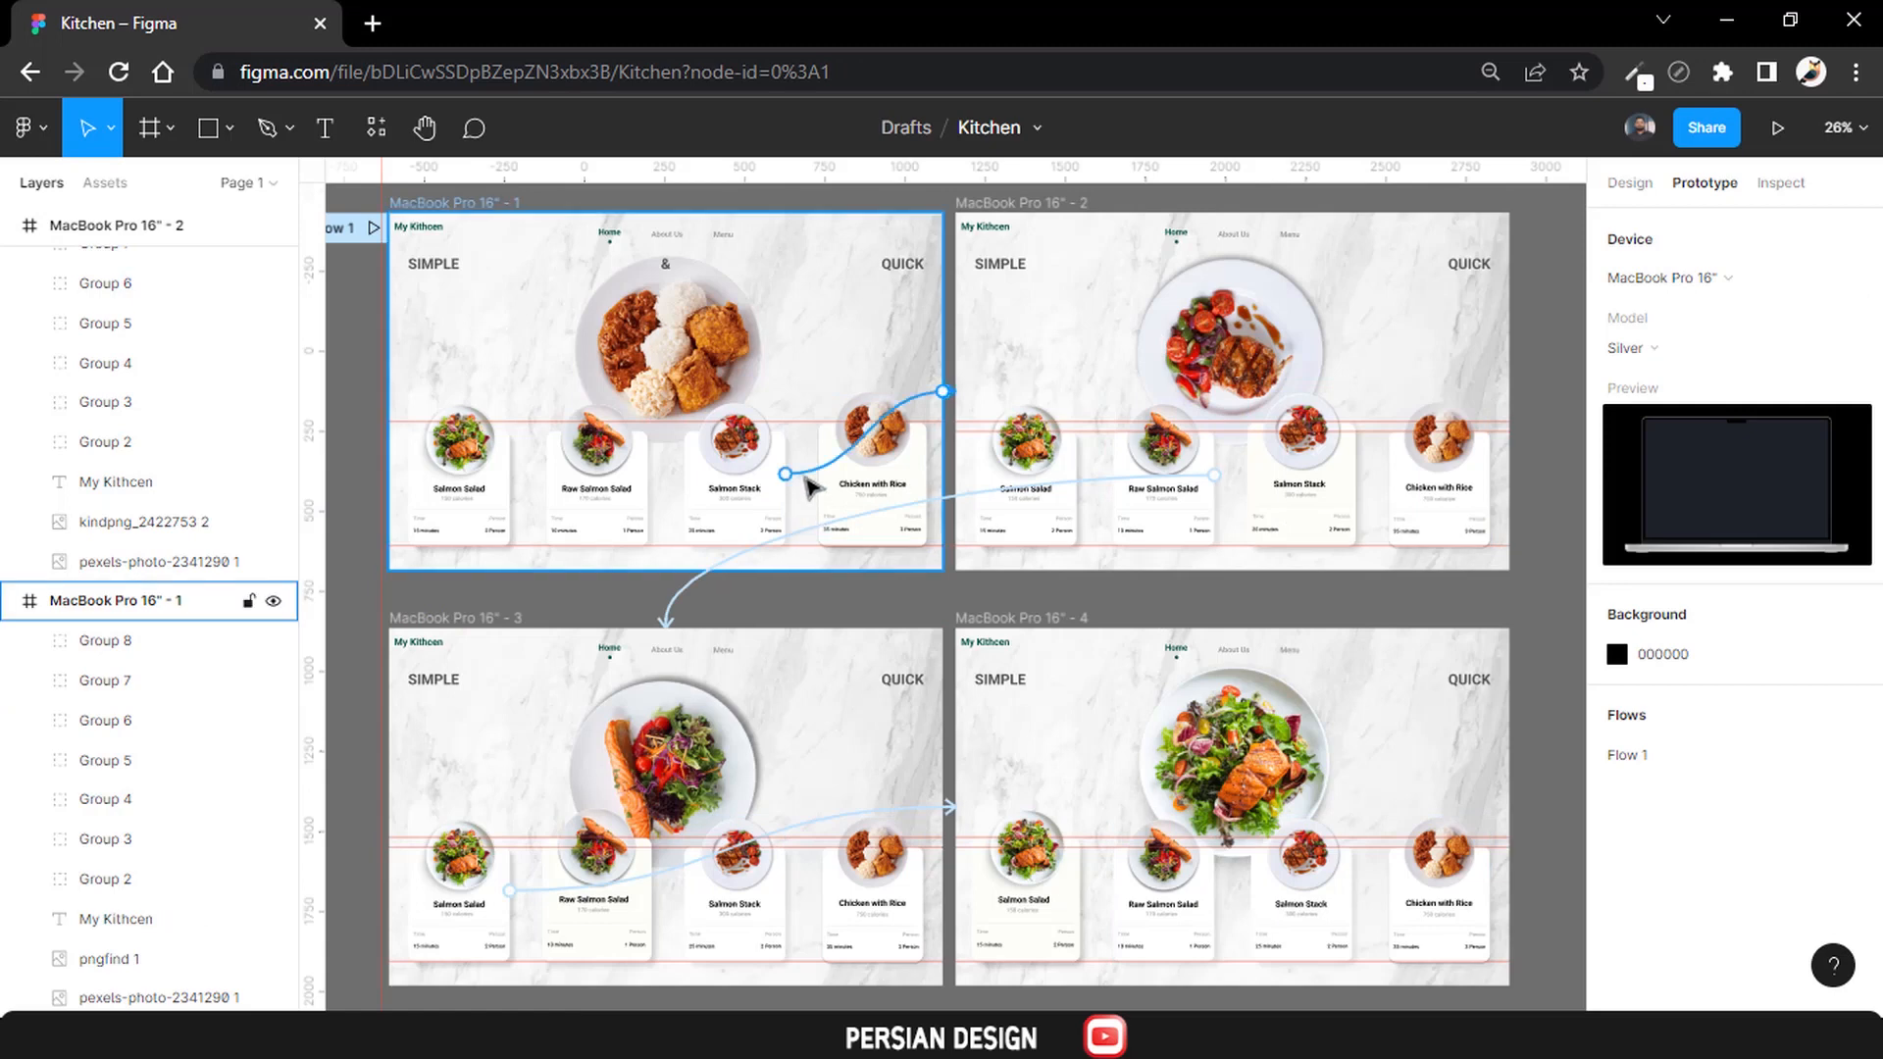
Set the first frame's Salmon Stack interaction to Gentle easing and 500 ms, matching the second and third frames' existing connections.
left_click(808, 479)
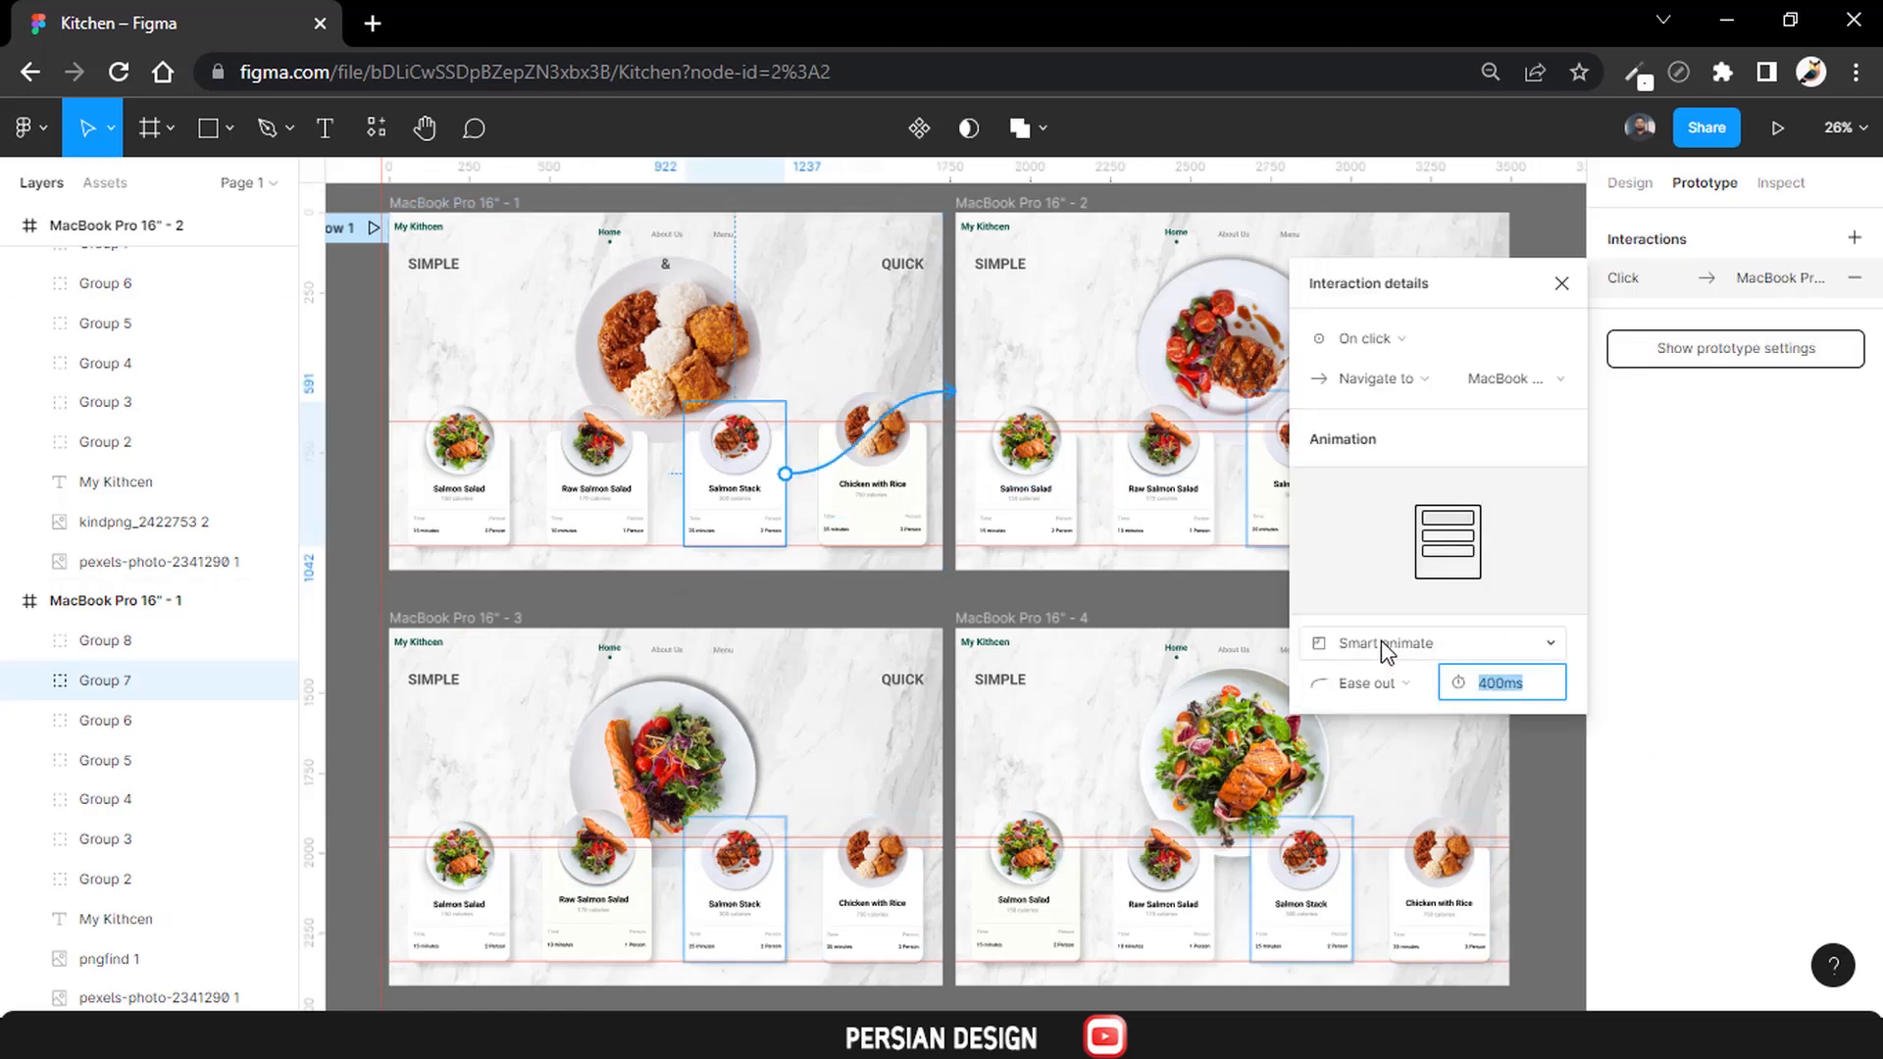
left_click(1380, 679)
left_click(1383, 853)
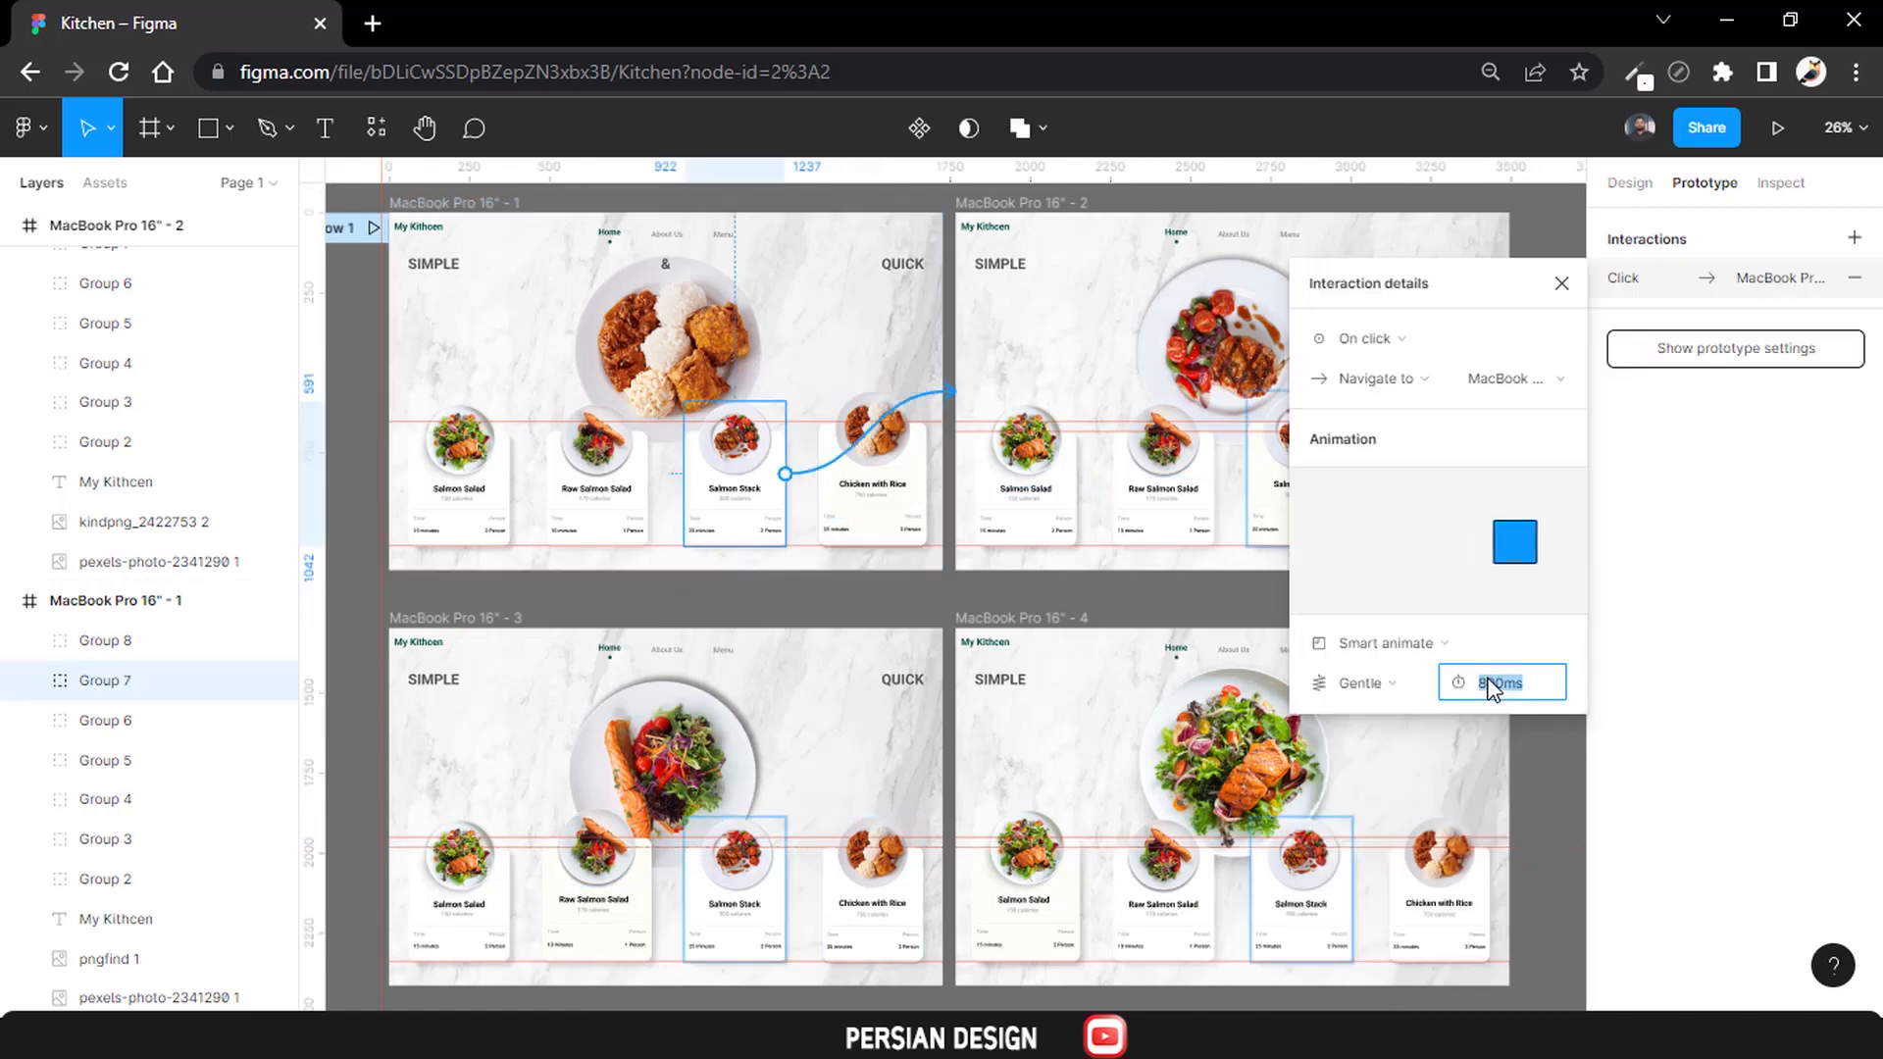
key("Return")
left_click(1193, 593)
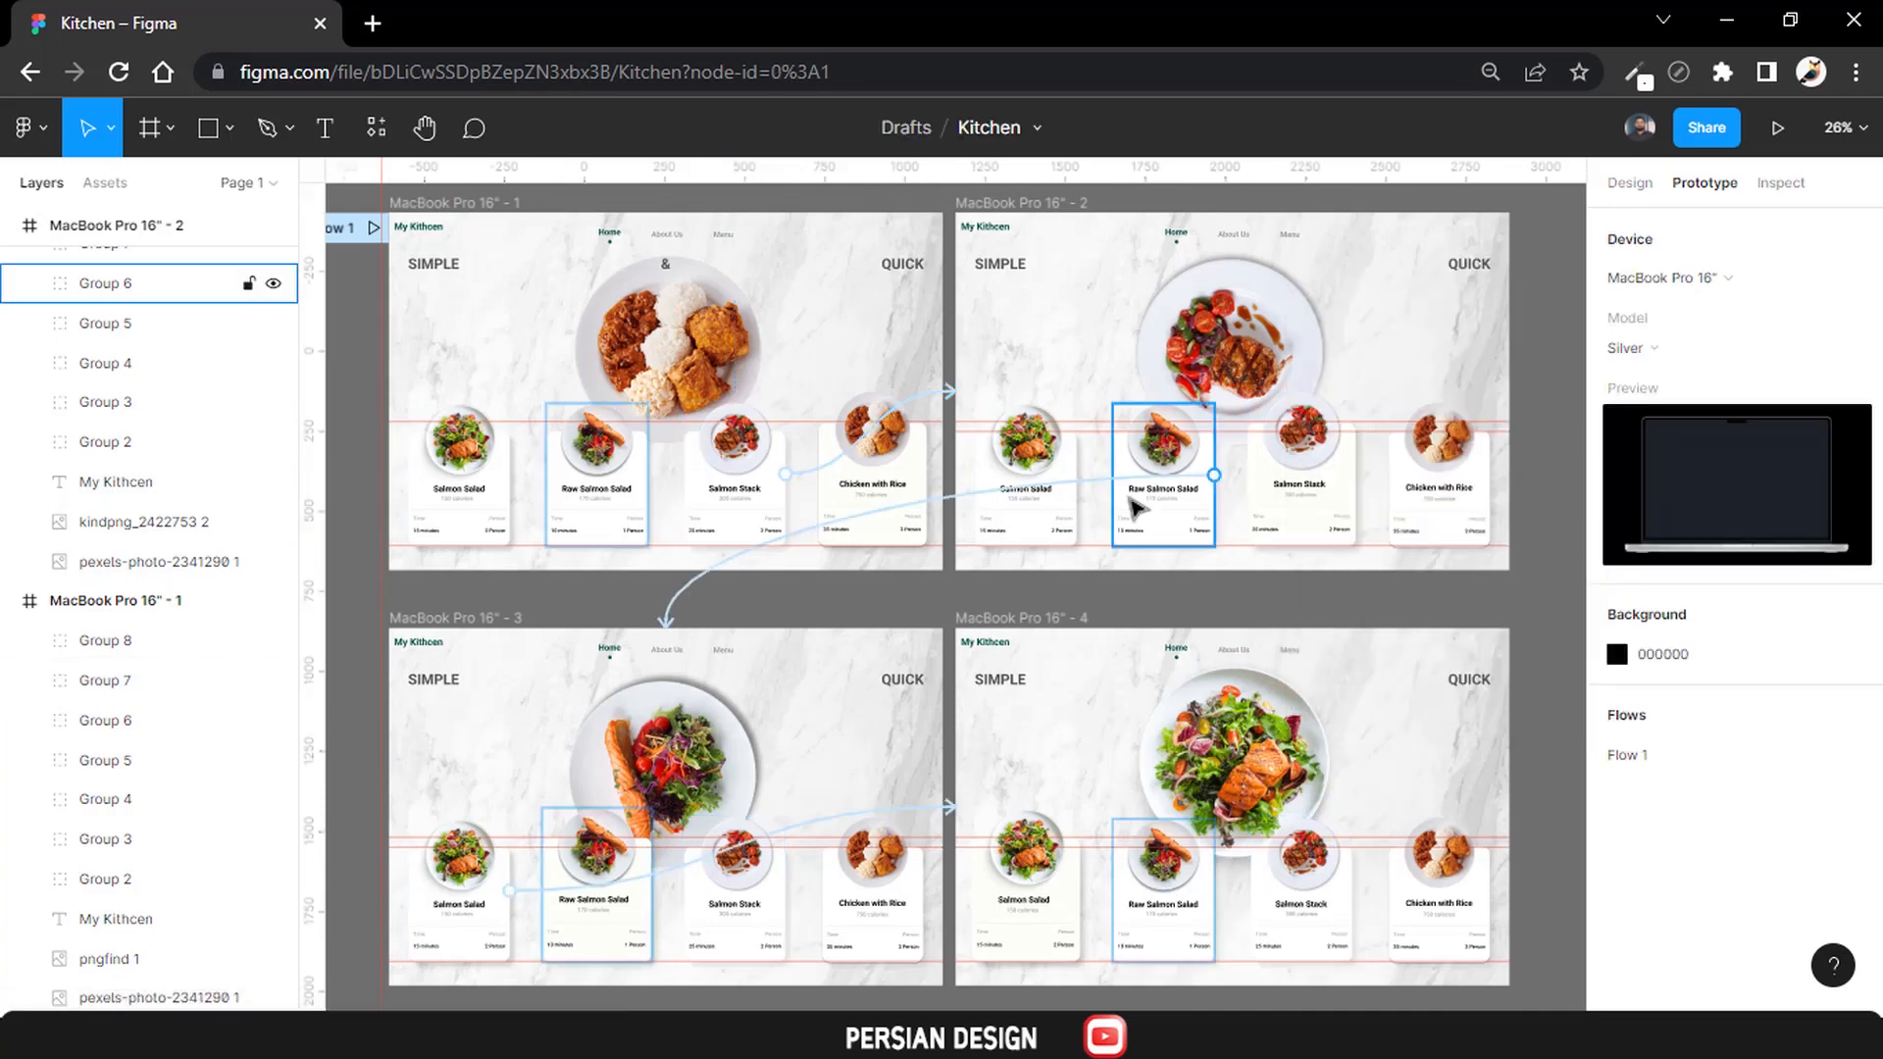
left_click(1116, 480)
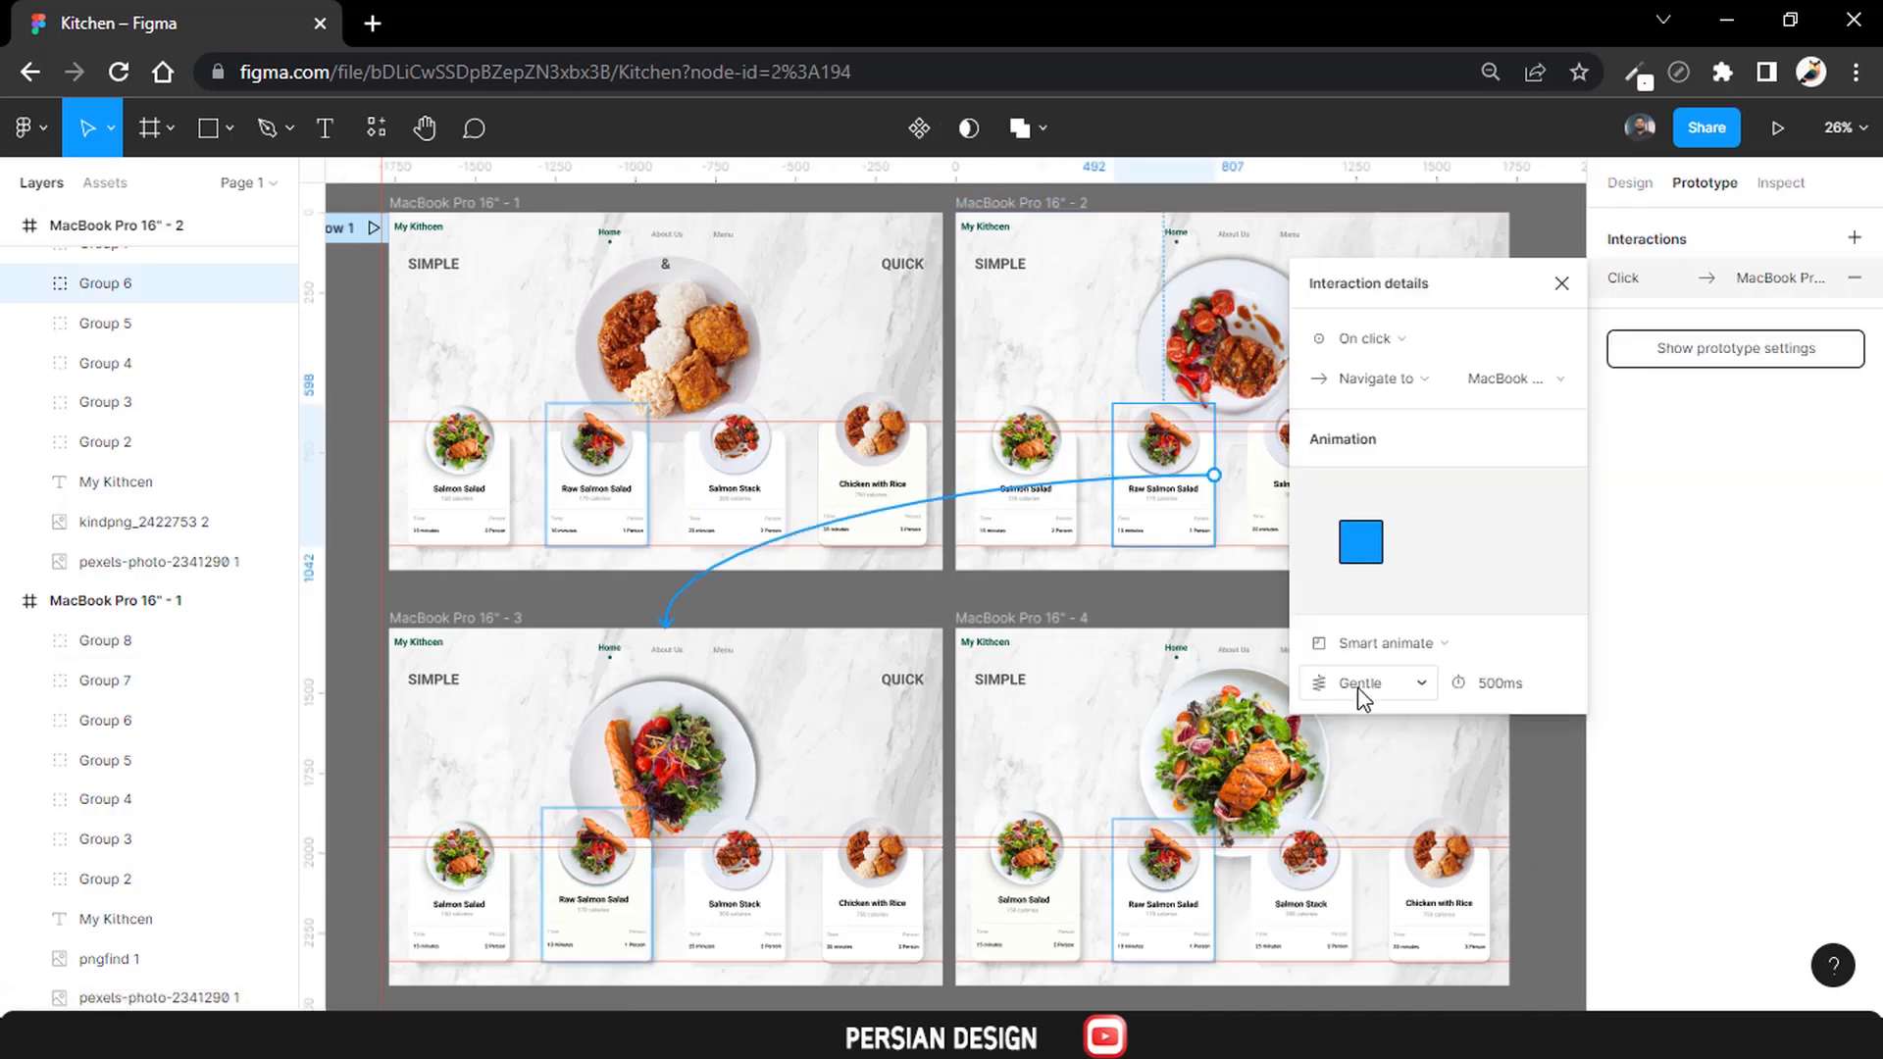
left_click(935, 621)
left_click(815, 826)
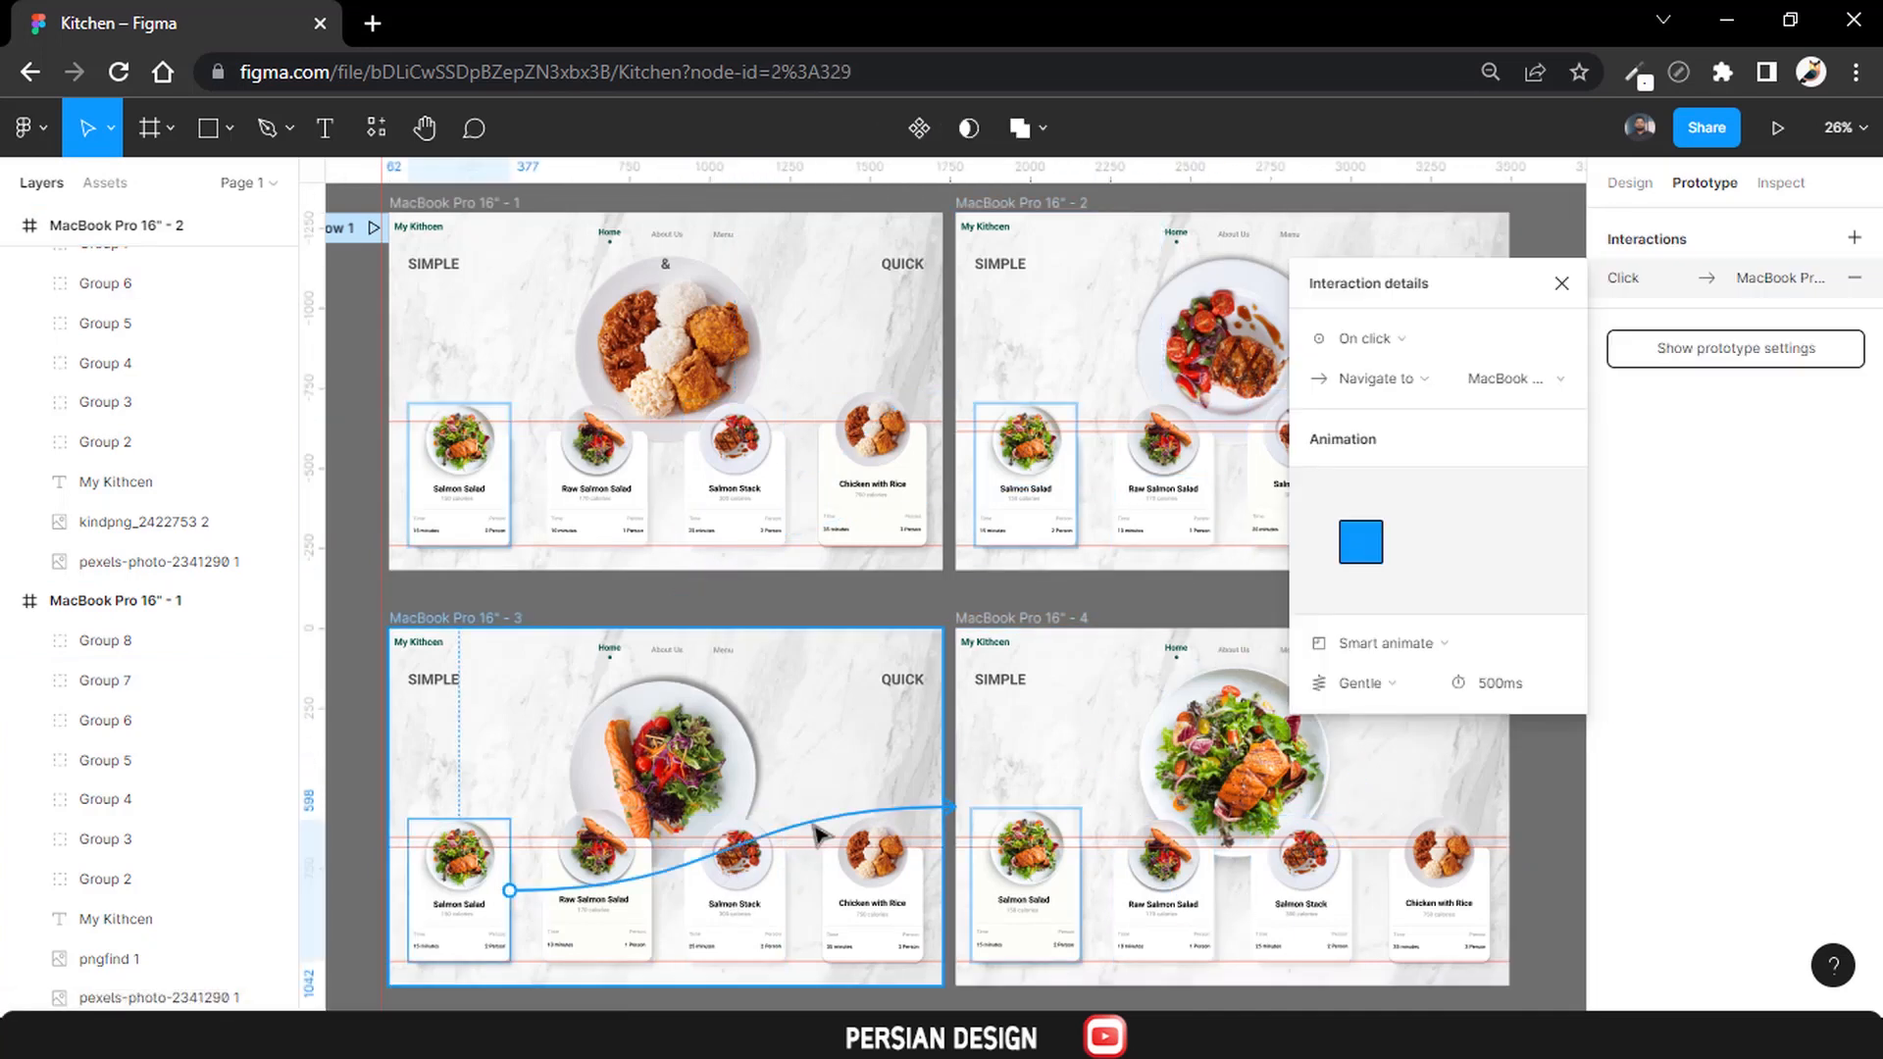
left_click(1115, 627)
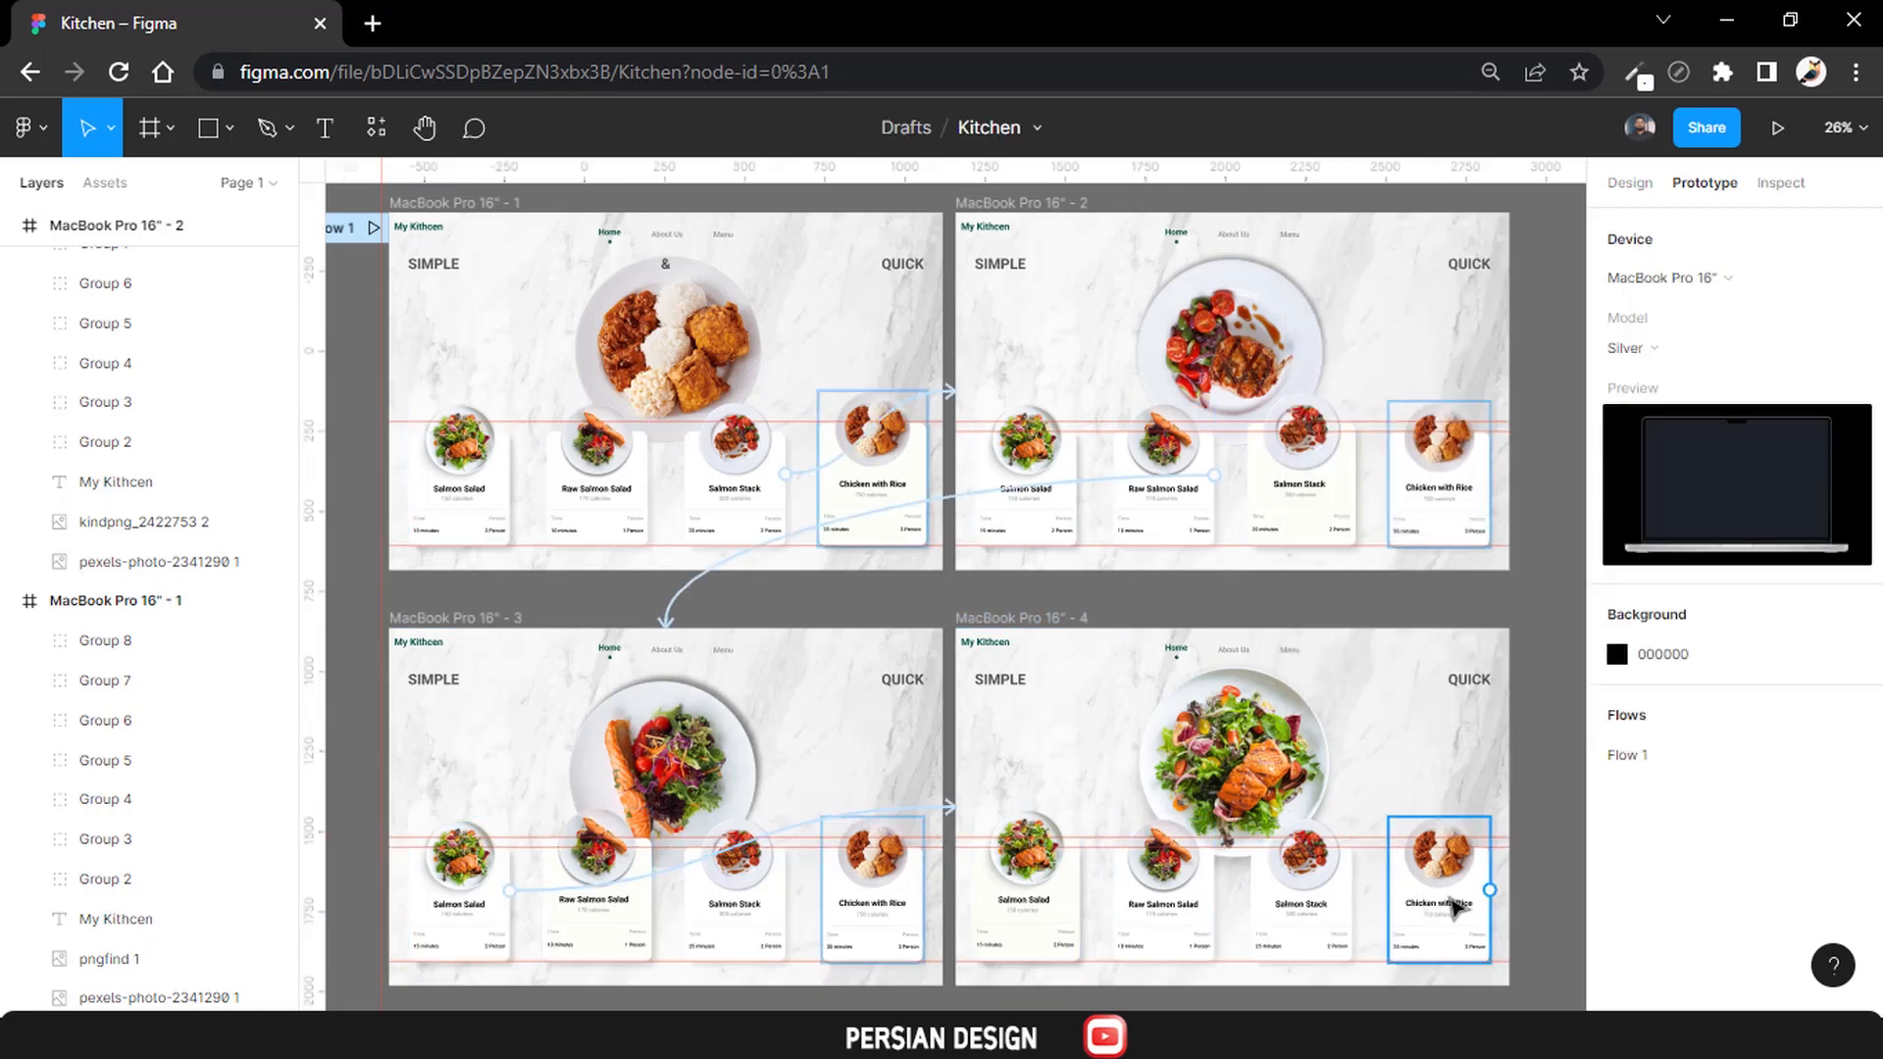
Connect the fourth frame's Chicken with Rice card to MacBook Pro 16" - 1 on click, using Smart animate, Gentle easing and 500 ms.
left_click_drag(1490, 889, 702, 471)
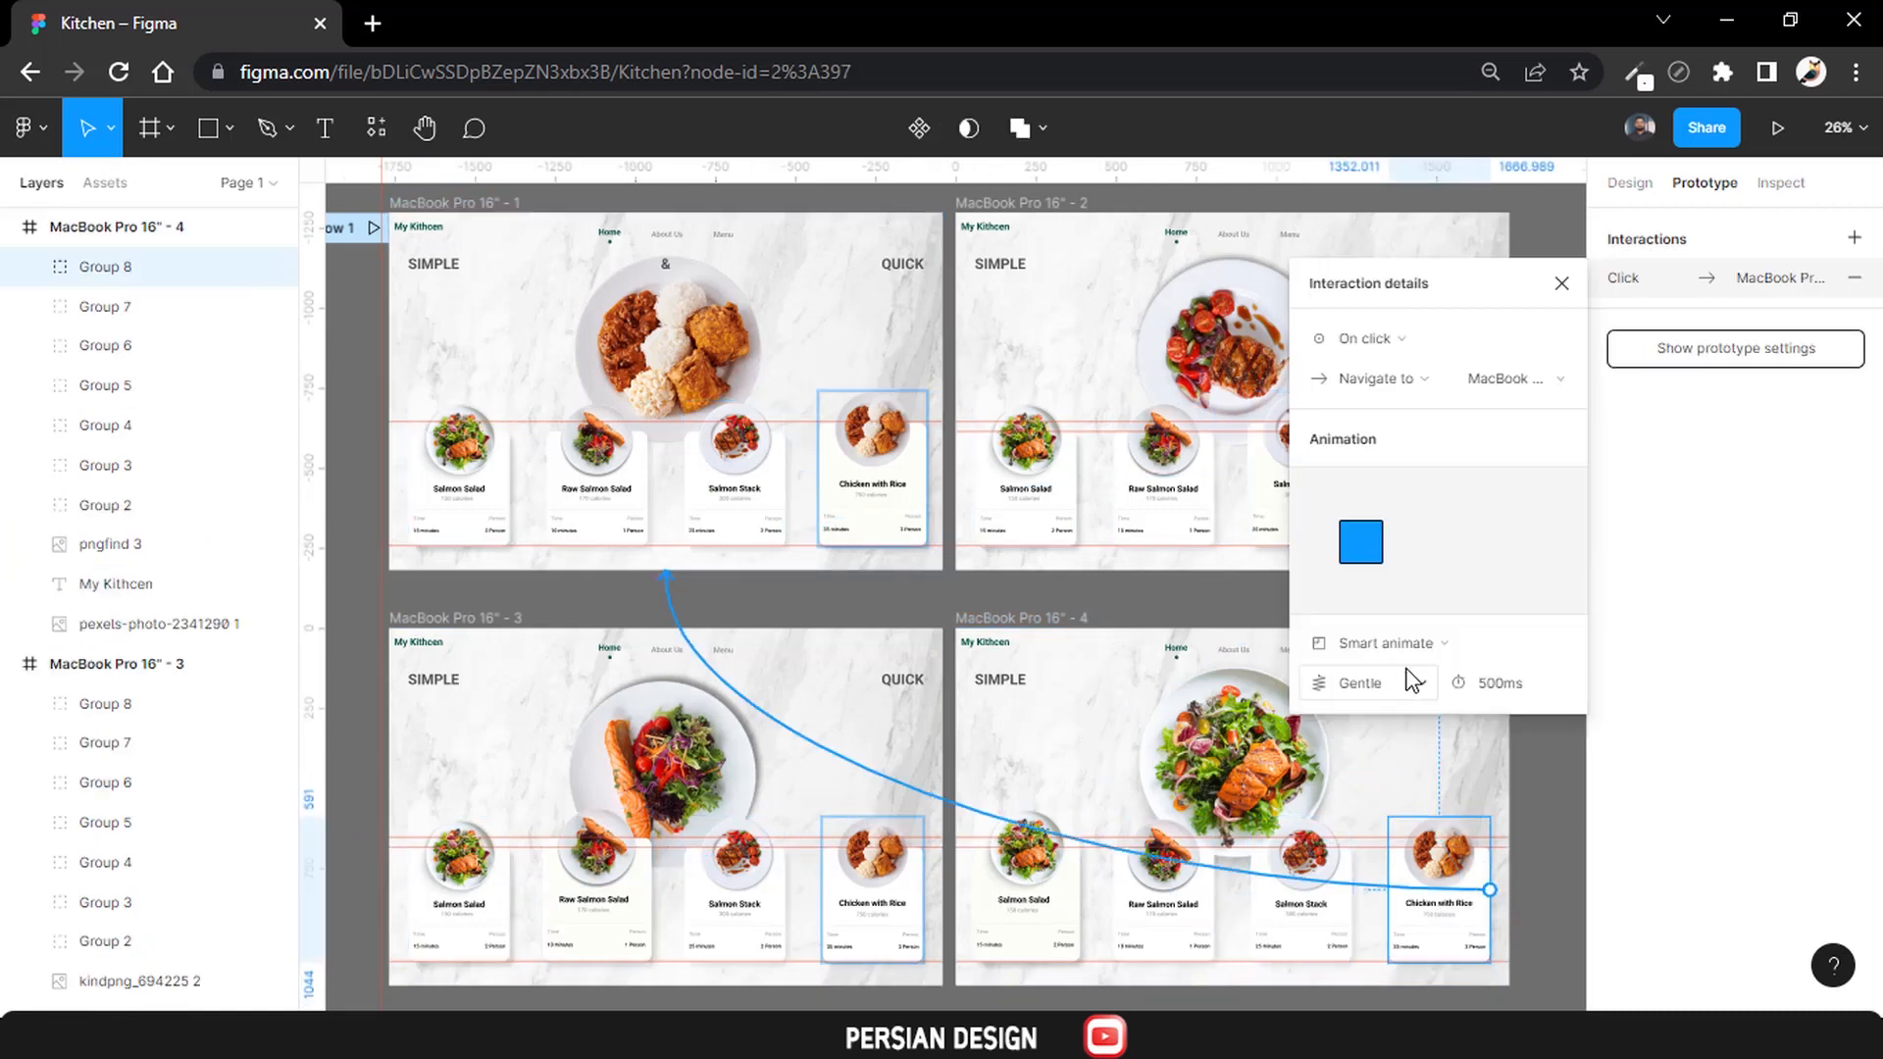
Connect the first frame's Raw Salmon Salad card to MacBook Pro 16" - 3 and its Salmon Salad card to MacBook Pro 16" - 4.
left_click(642, 481)
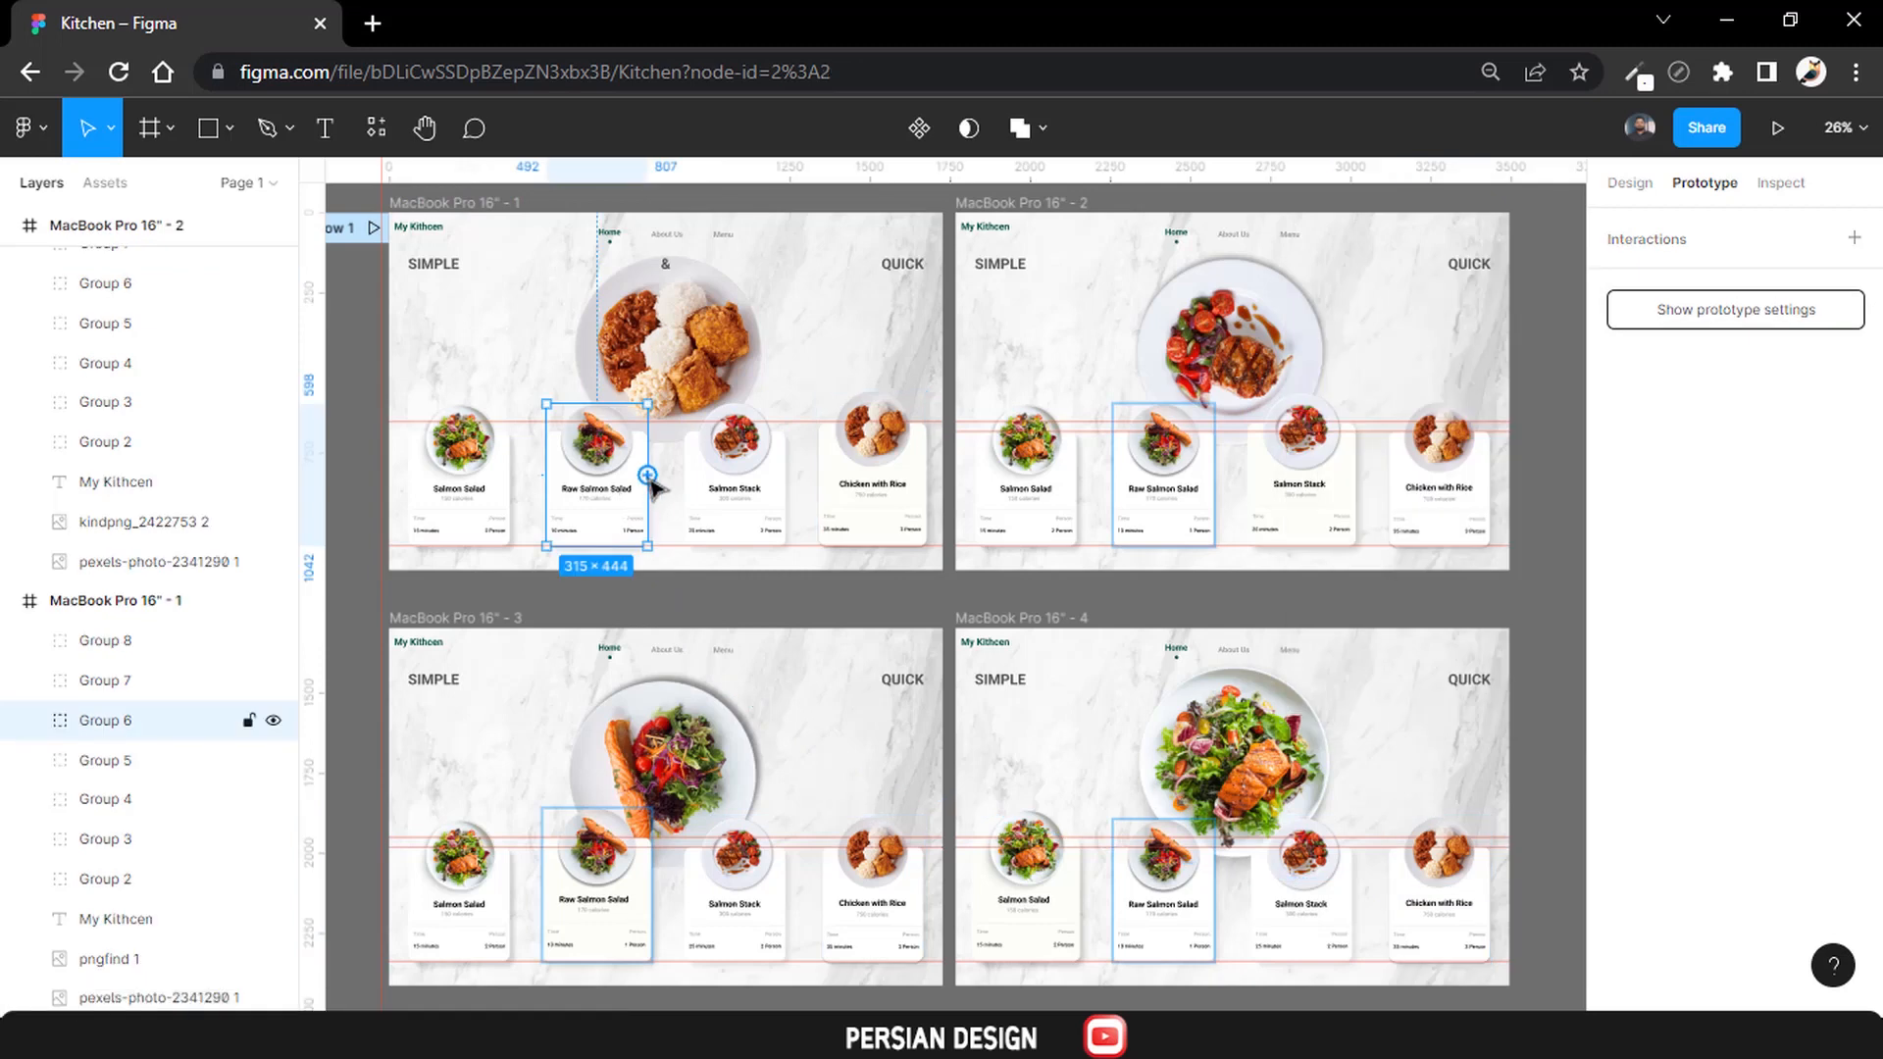
left_click_drag(647, 476, 688, 755)
left_click(505, 486)
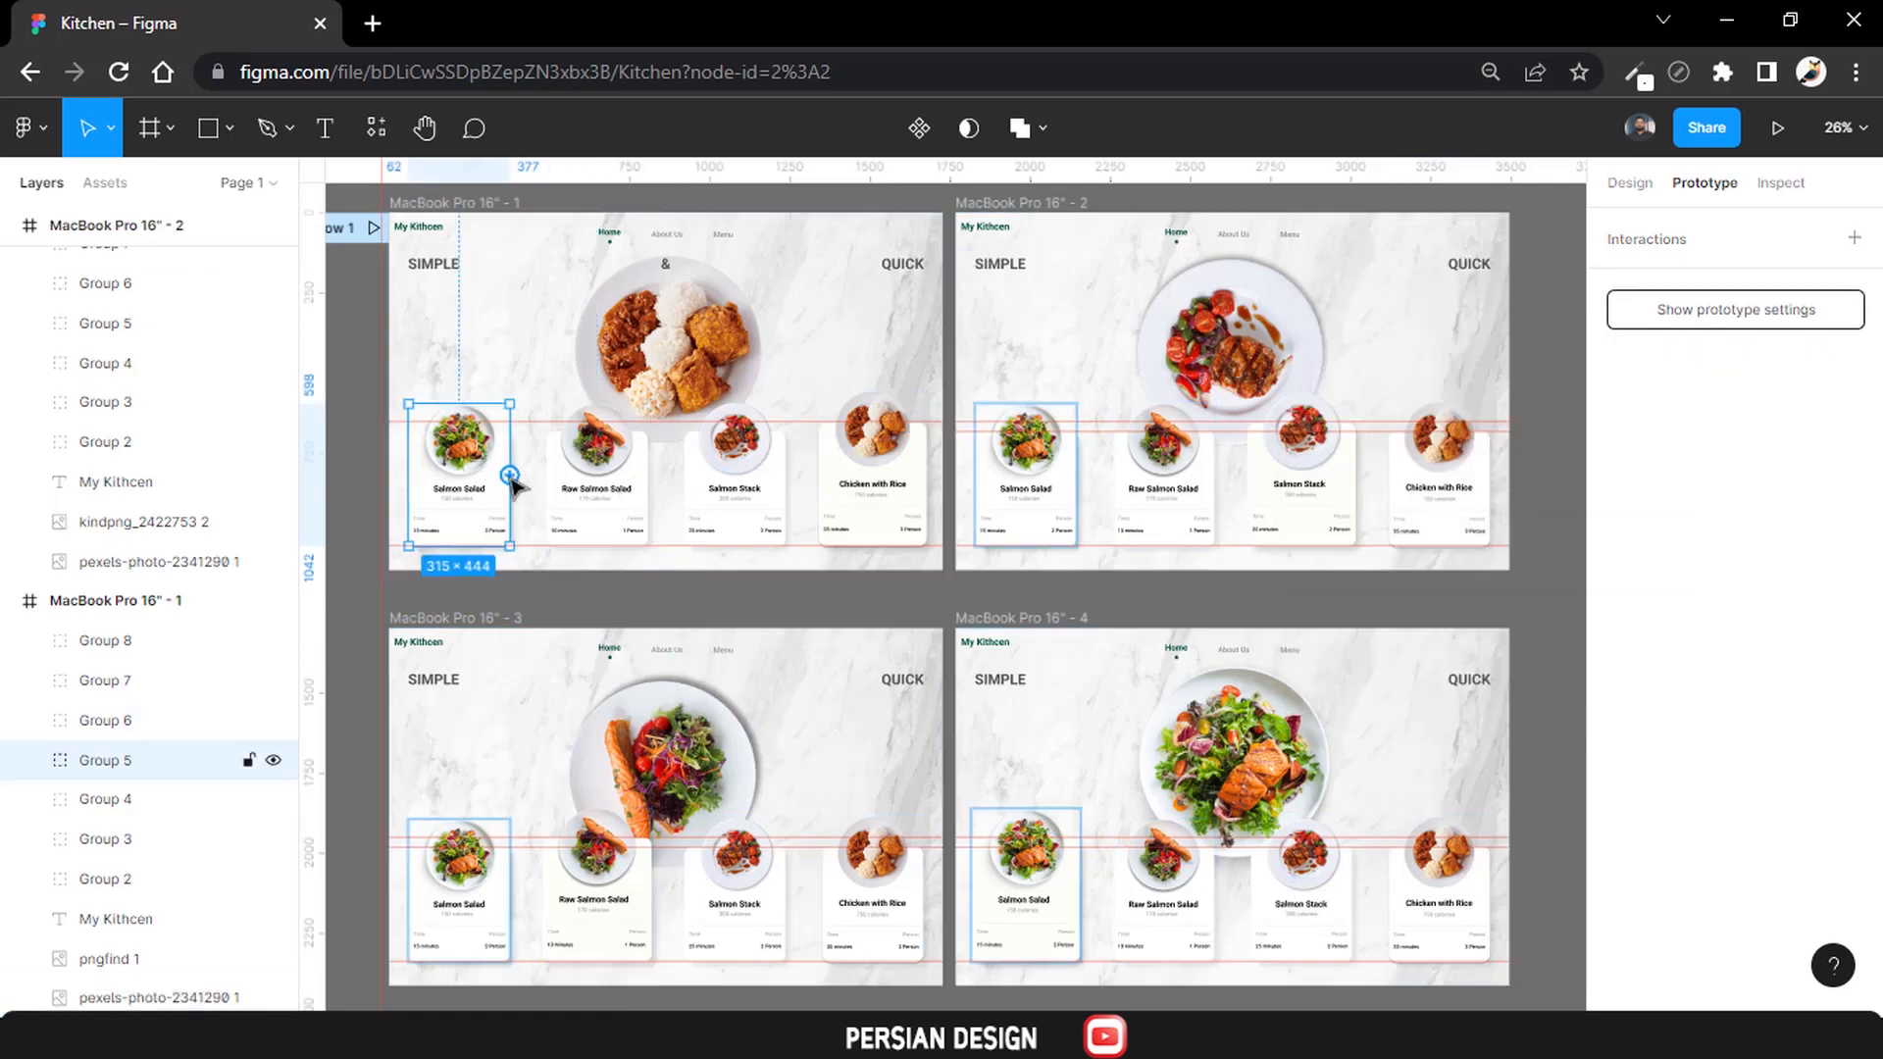
left_click_drag(509, 475, 1059, 722)
left_click(1160, 608)
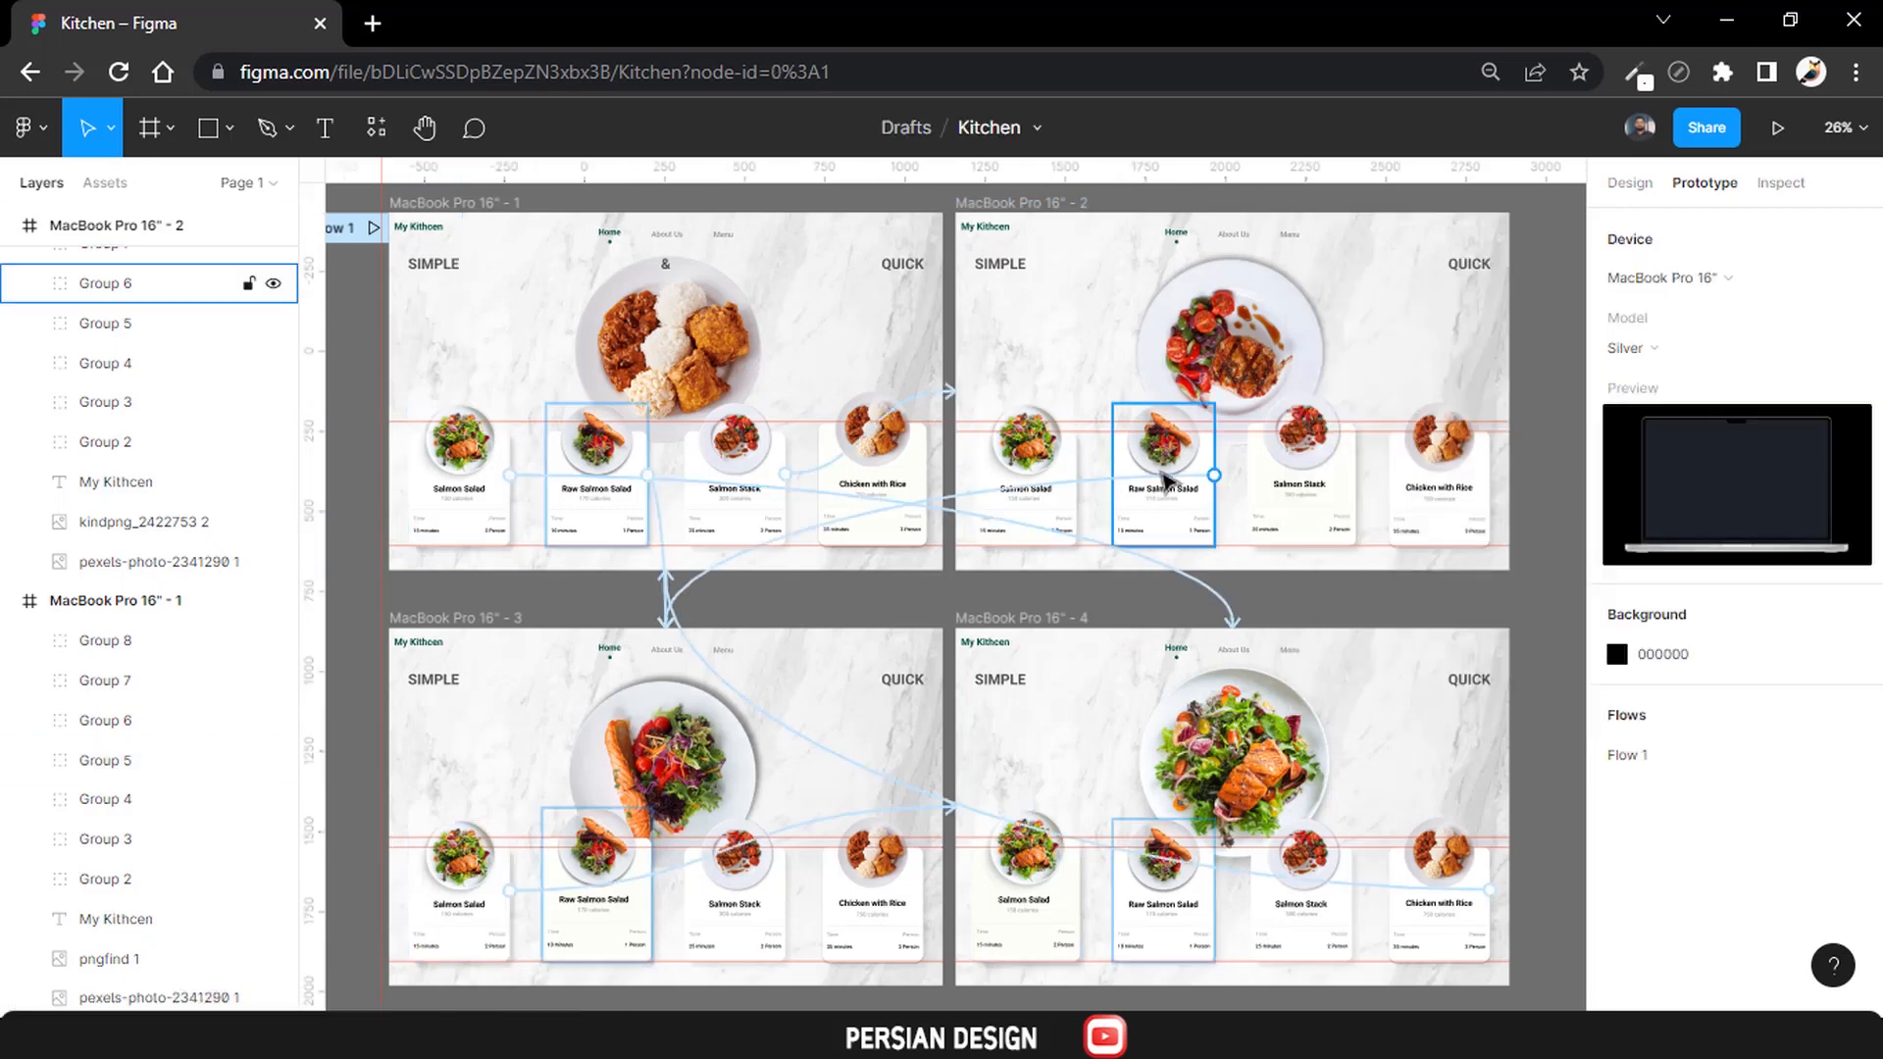
Connect the second frame's Chicken with Rice, Raw Salmon Salad and Salmon Salad cards to frames 1, 3 and 4 respectively.
left_click(1331, 483)
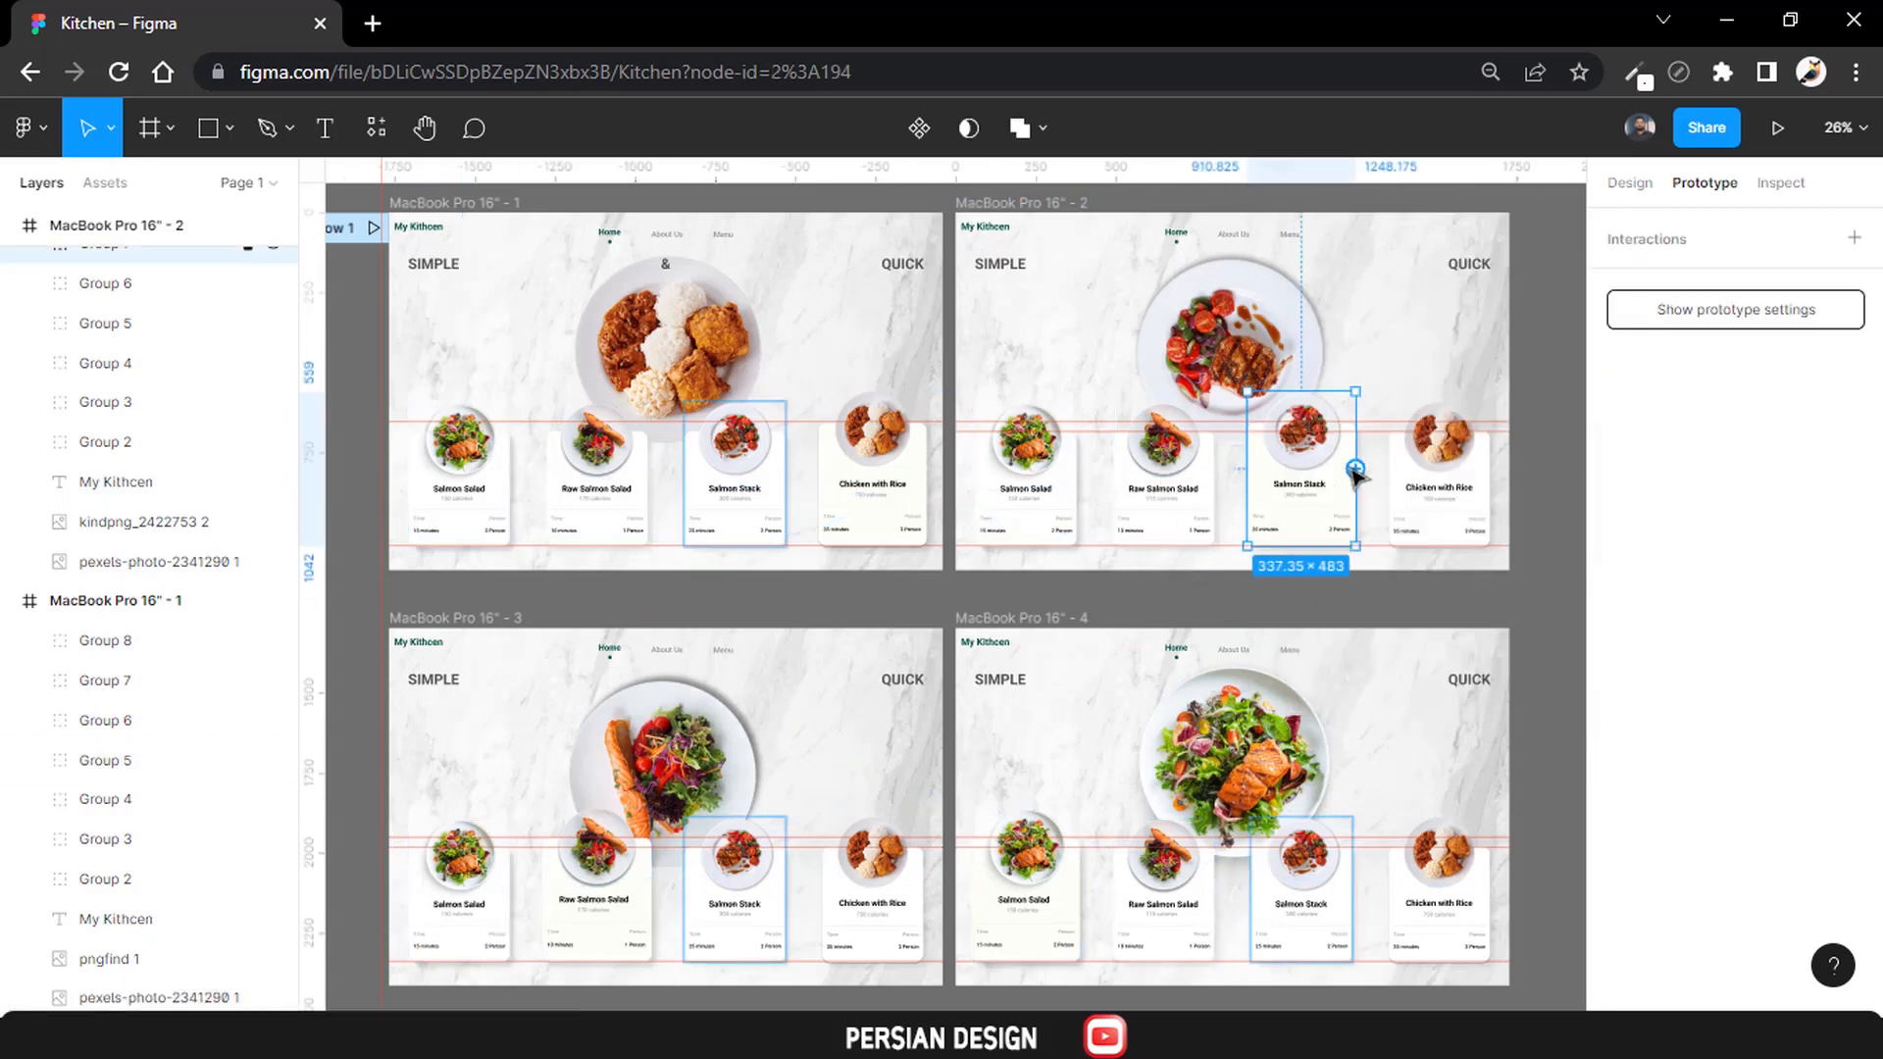
left_click(1461, 480)
left_click_drag(1492, 469, 882, 422)
left_click(1149, 497)
left_click_drag(1215, 476, 769, 755)
left_click(1041, 502)
left_click_drag(1076, 474, 1079, 749)
left_click(615, 610)
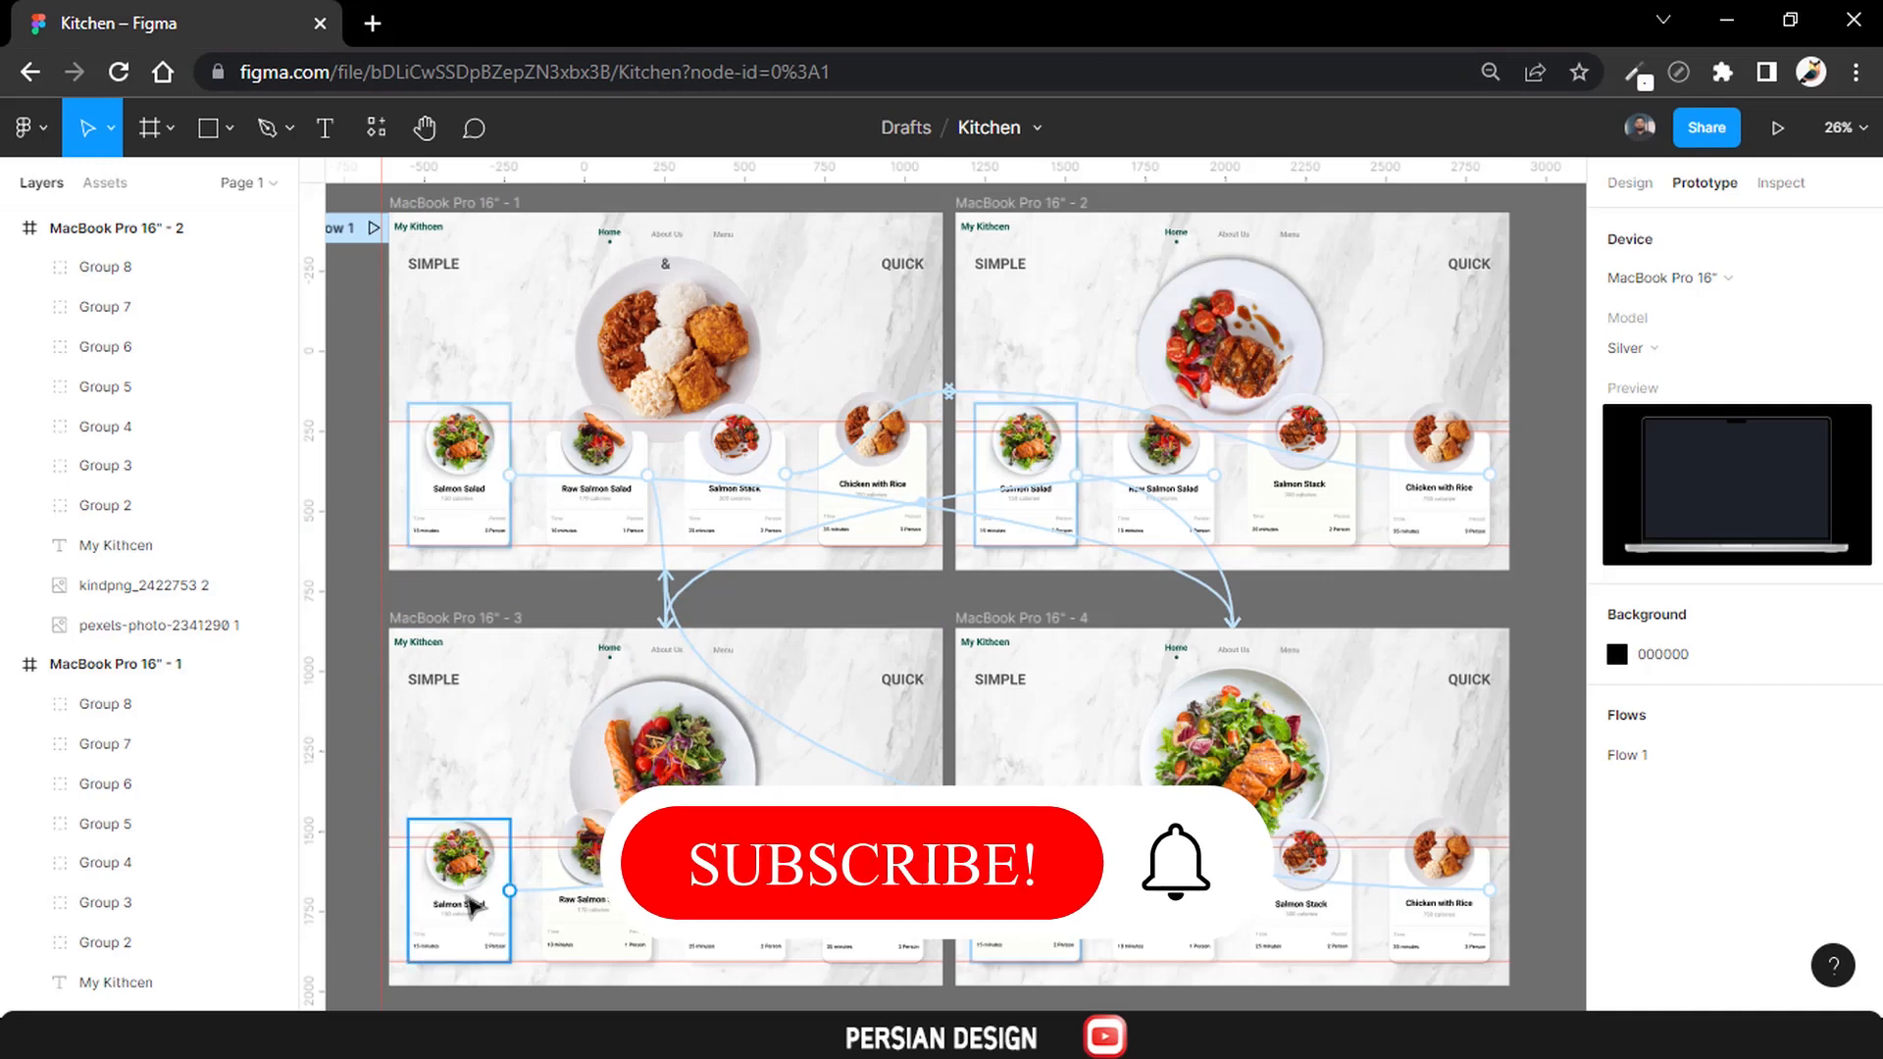
Connect the third frame's Salmon Stack card to MacBook Pro 16" - 2.
left_click(589, 897)
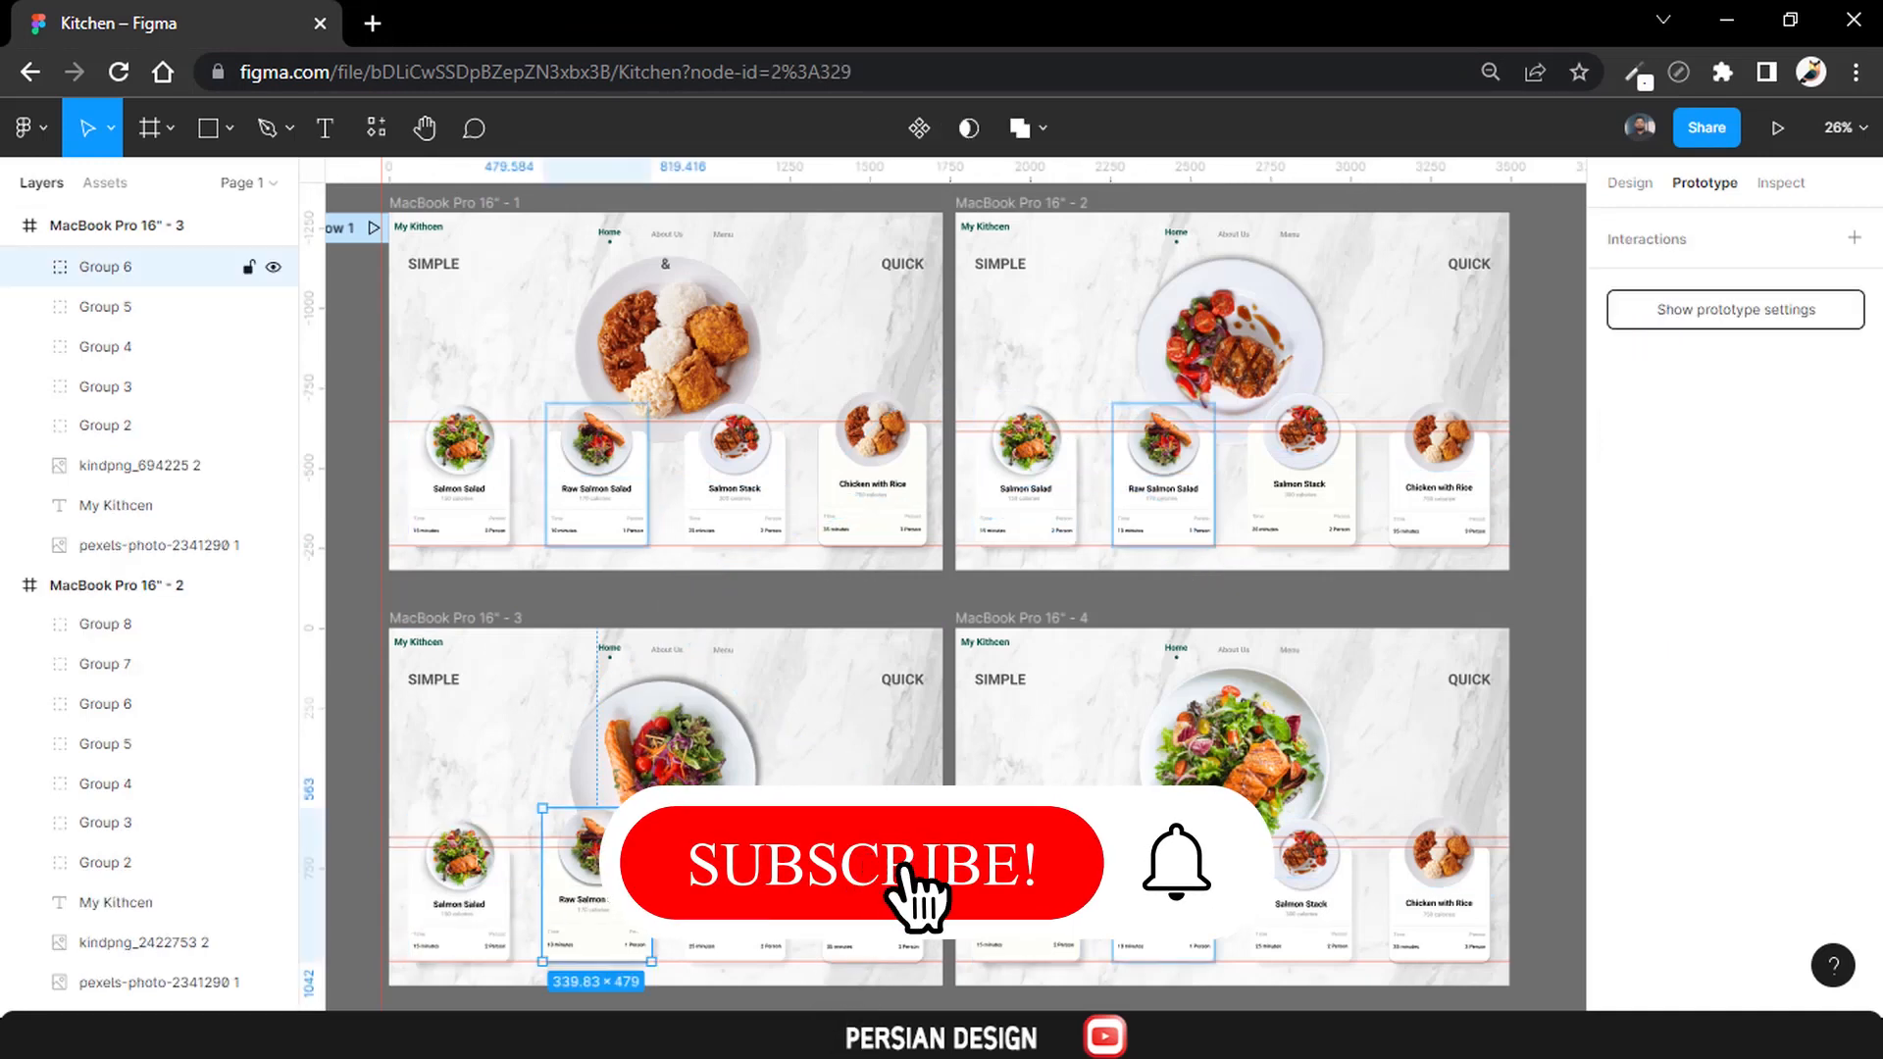
left_click(490, 898)
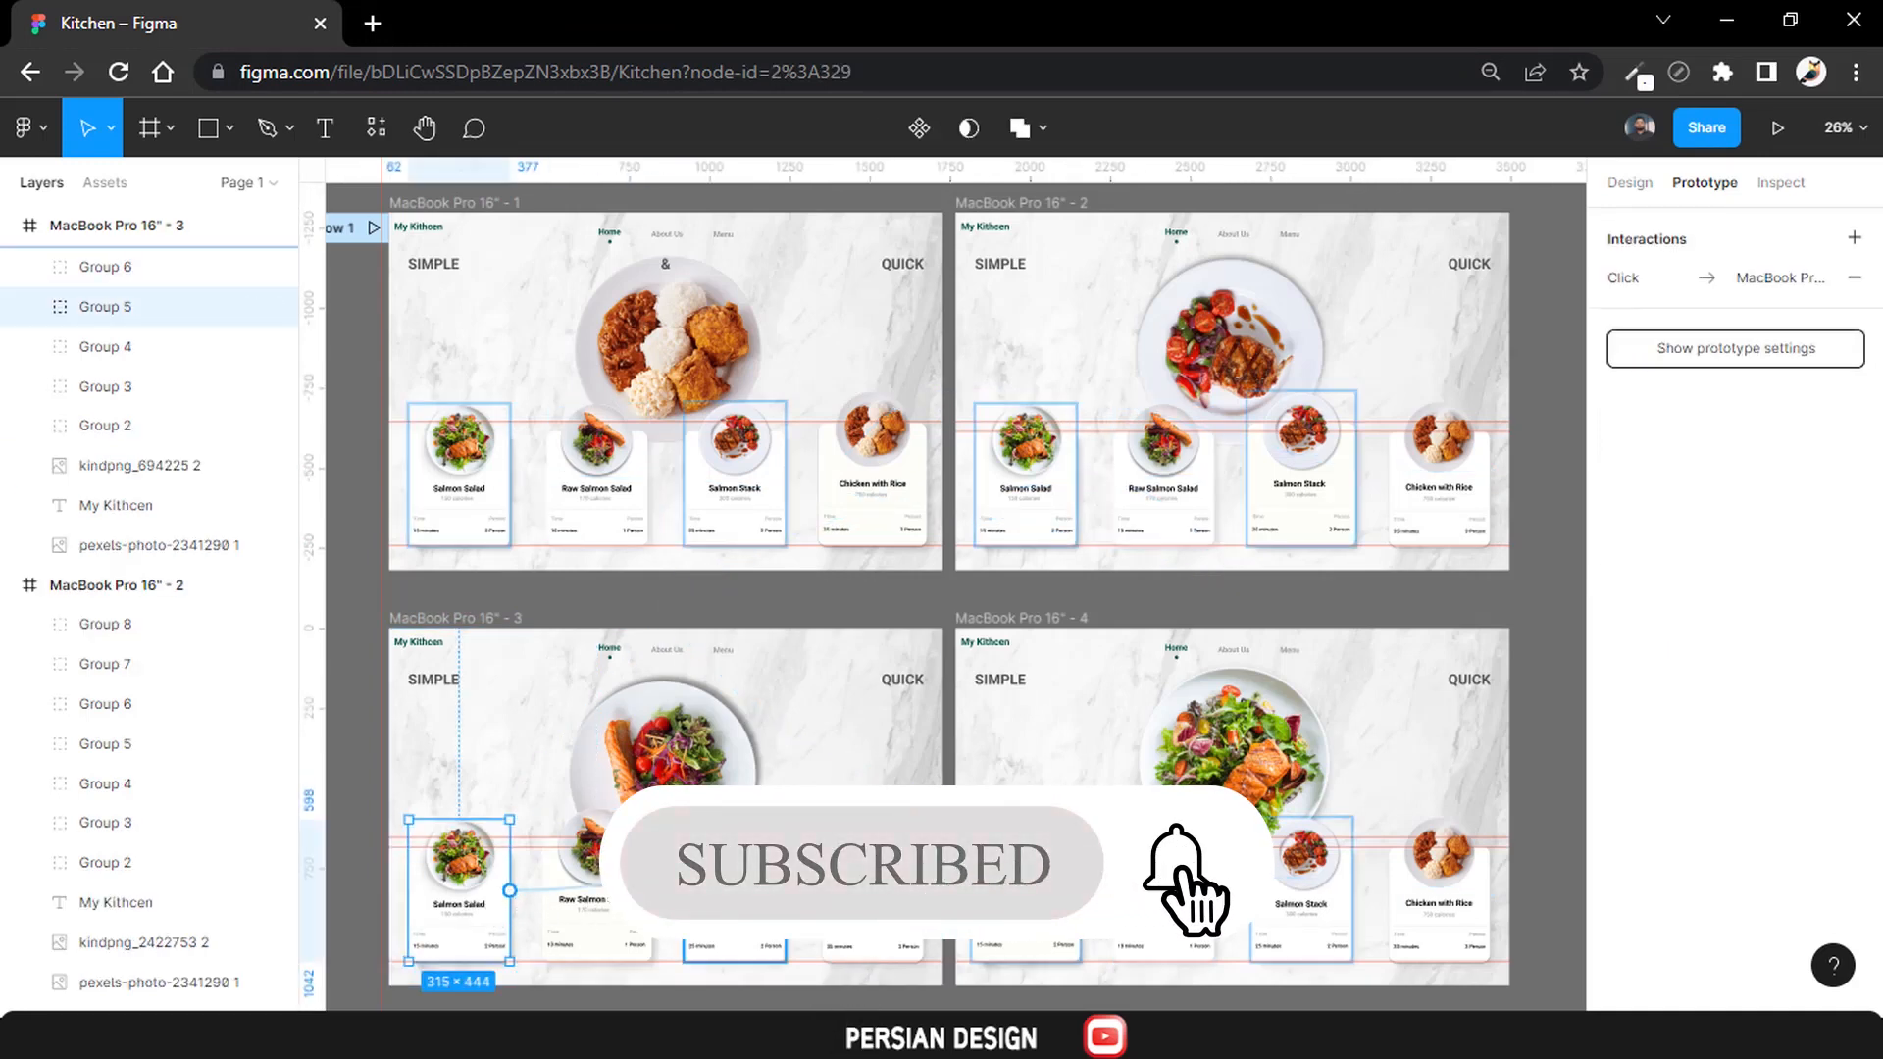
left_click(734, 894)
left_click_drag(785, 890, 1059, 483)
Connect the fourth frame's Raw Salmon Salad card to MacBook Pro 16" - 3 and its Salmon Stack card to MacBook Pro 16" - 2.
left_click(1163, 894)
left_click_drag(1215, 890, 1234, 886)
left_click_drag(1515, 810, 1515, 810)
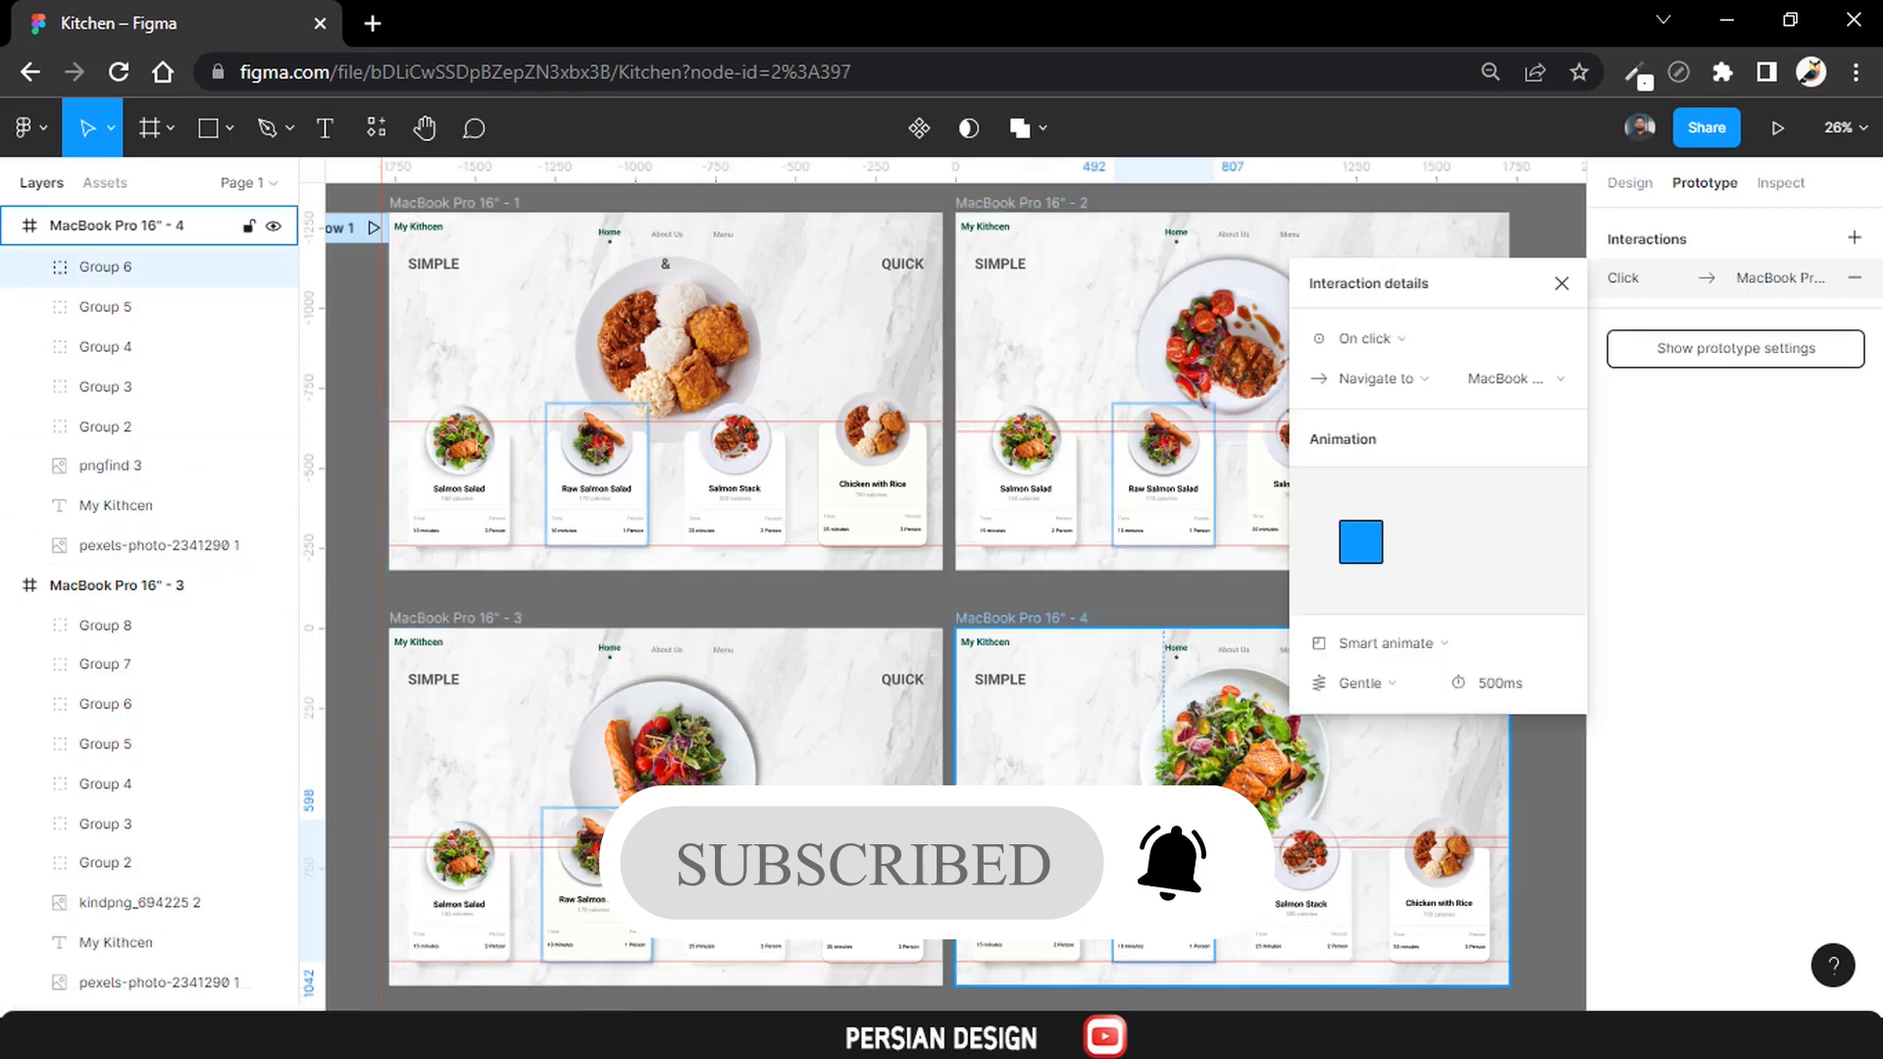
left_click(1304, 893)
left_click_drag(1351, 889, 1272, 555)
Add a second, on-drag interaction from the fourth frame's Chicken with Rice card to MacBook Pro 16" - 1.
left_click(1442, 926)
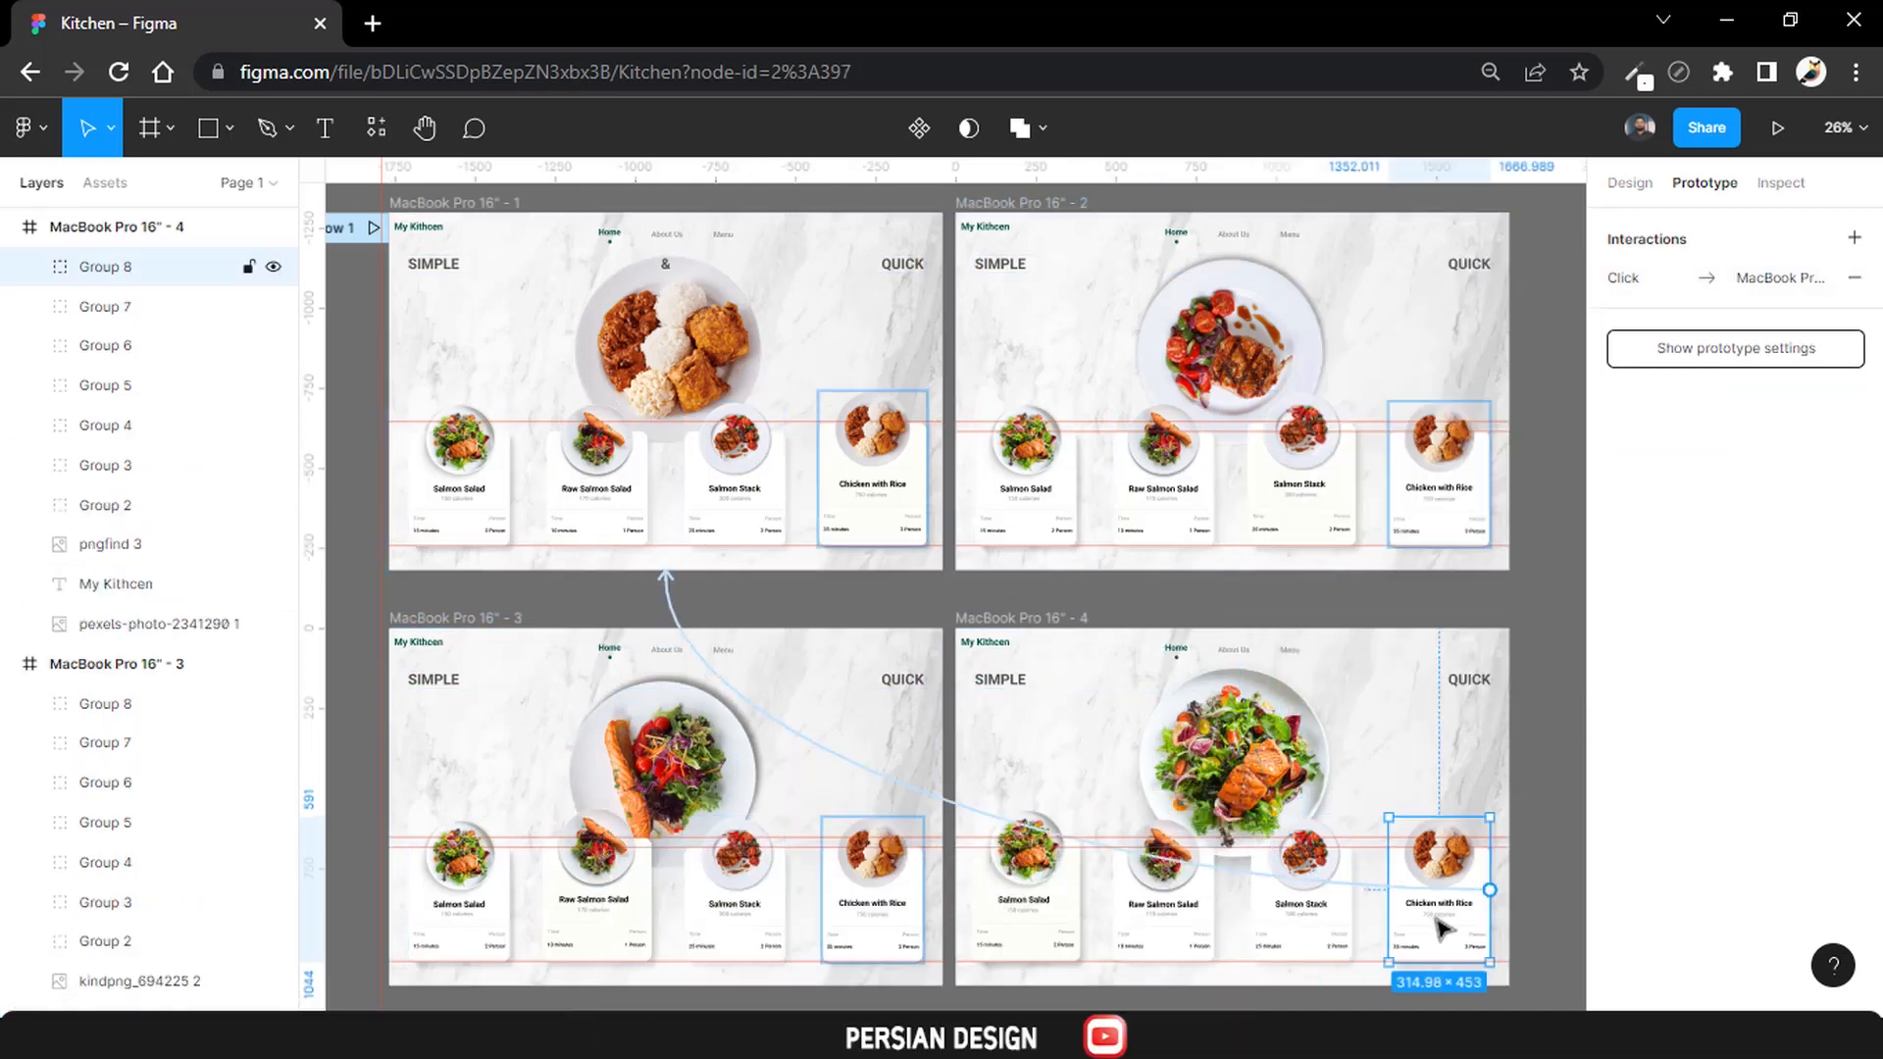
left_click_drag(1489, 889, 769, 487)
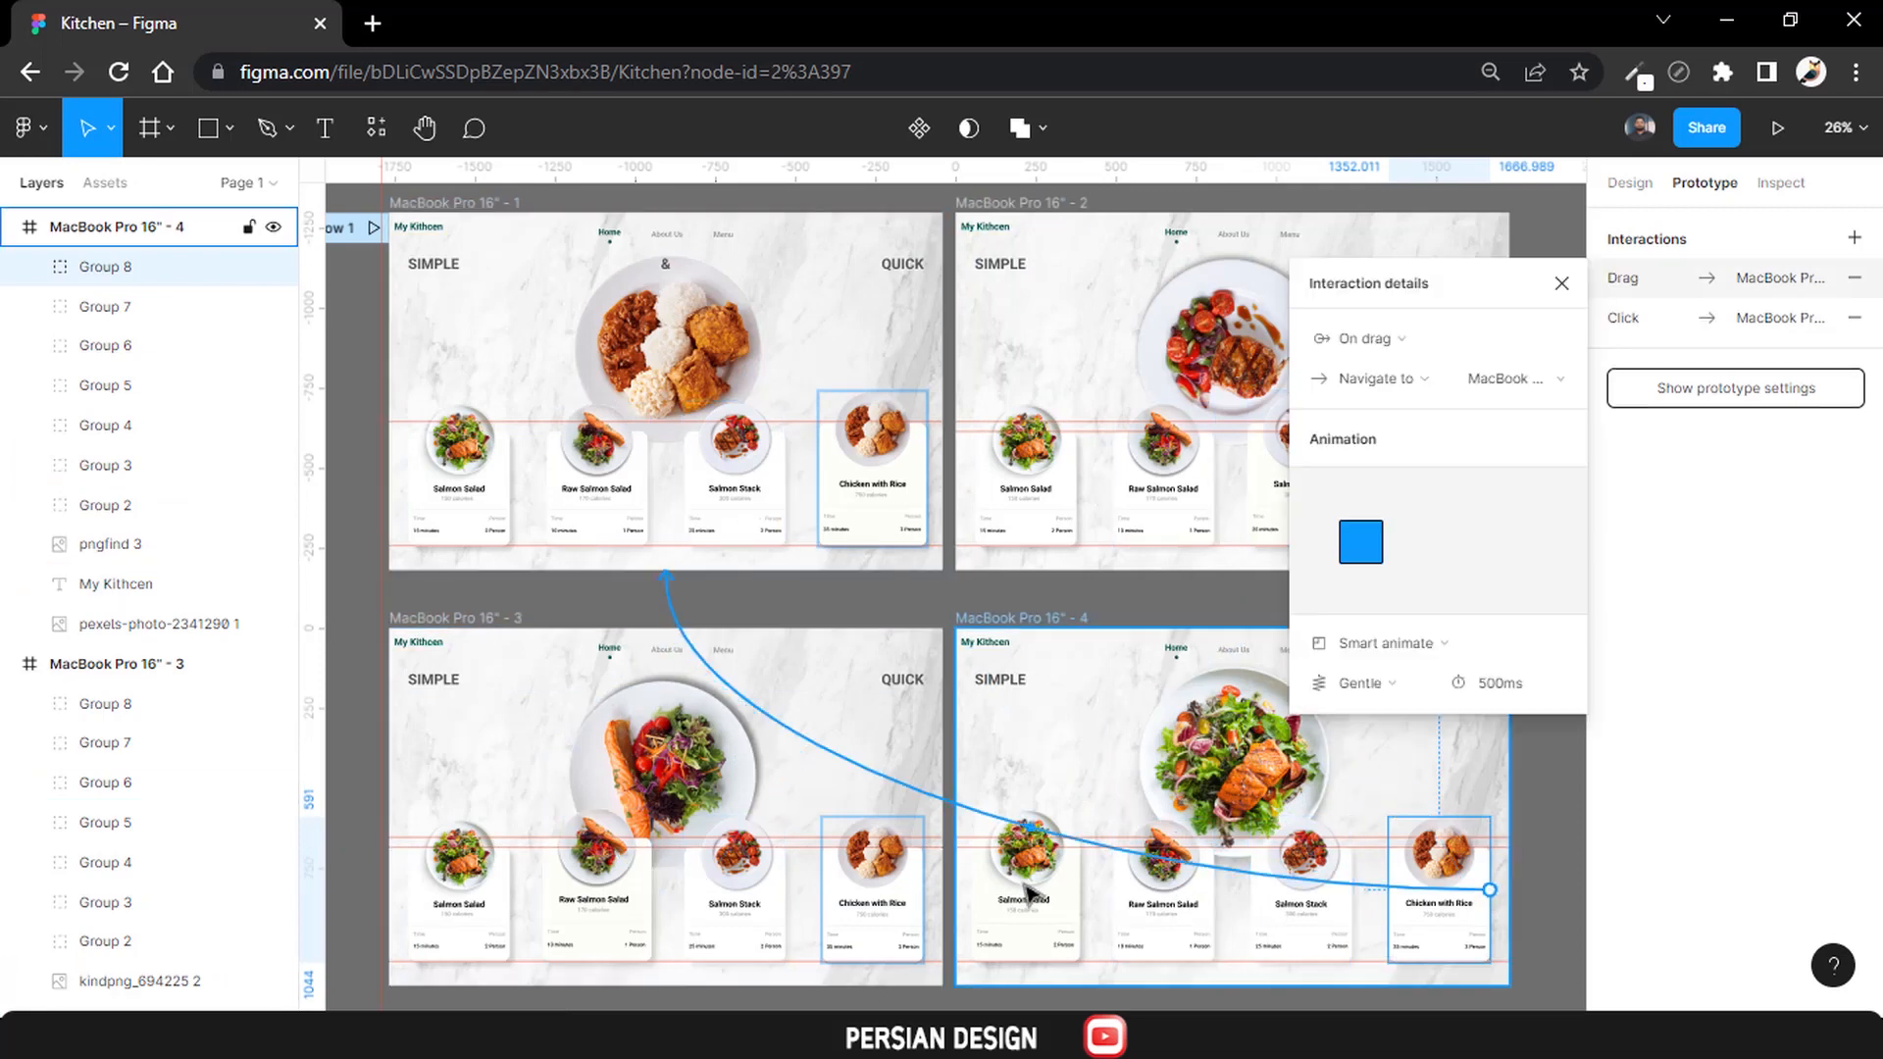
left_click(1157, 922)
left_click(929, 588)
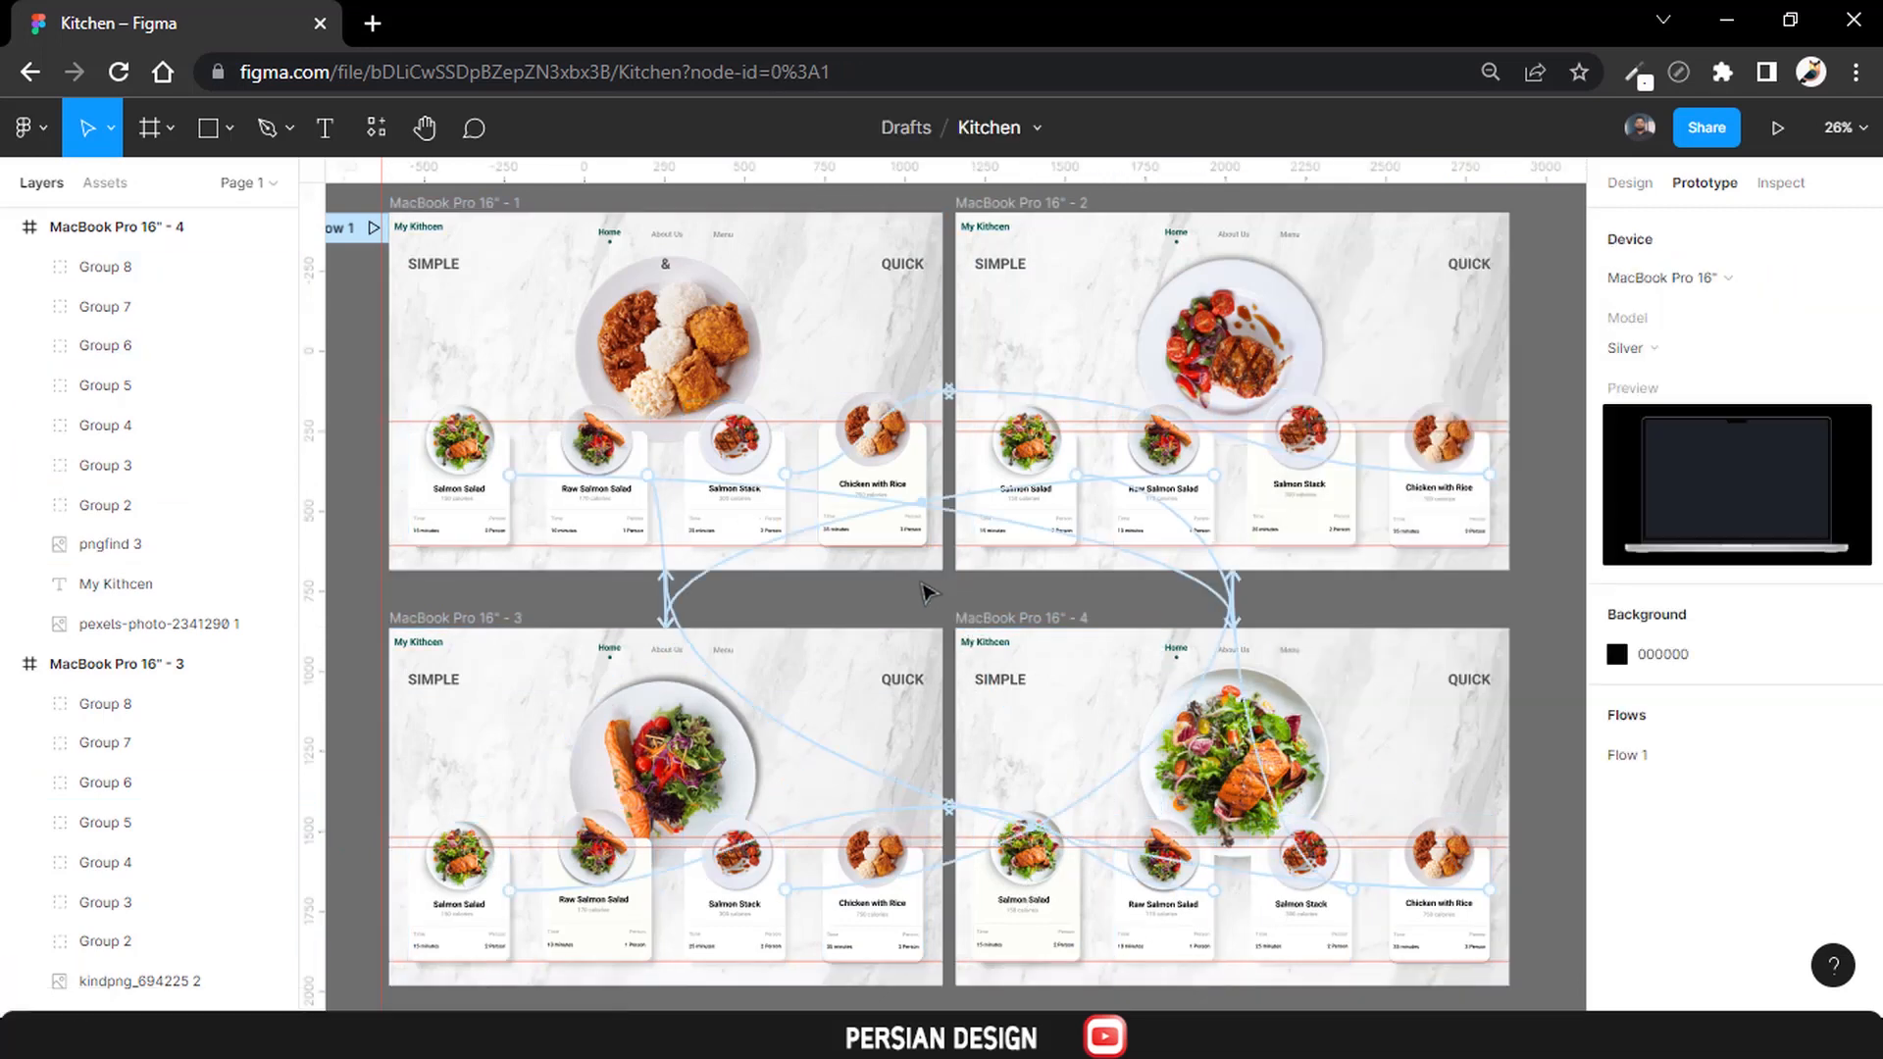
Connect the third frame's Chicken with Rice card to MacBook Pro 16" - 1.
left_click(904, 925)
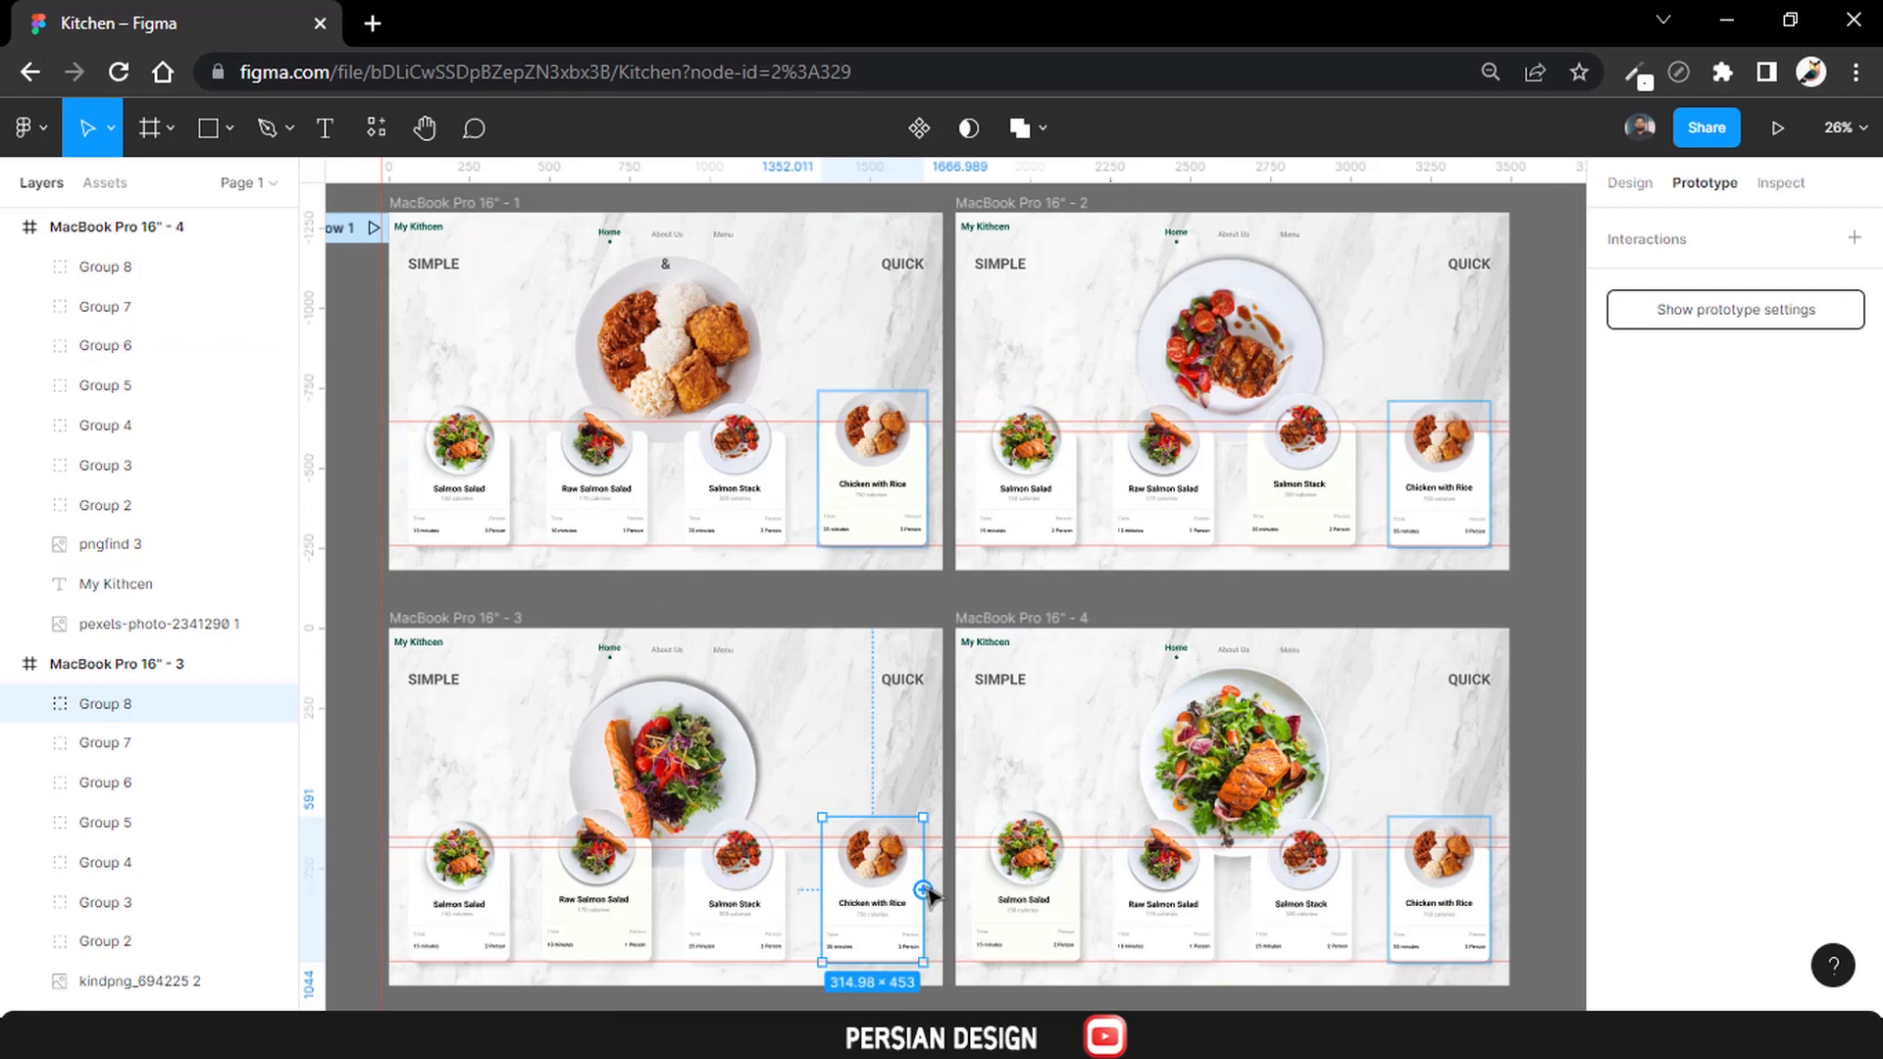
left_click_drag(924, 890, 806, 457)
Check the prototype connections of the dish cards in all four frames one by one.
left_click(761, 479)
left_click(587, 506)
left_click(474, 501)
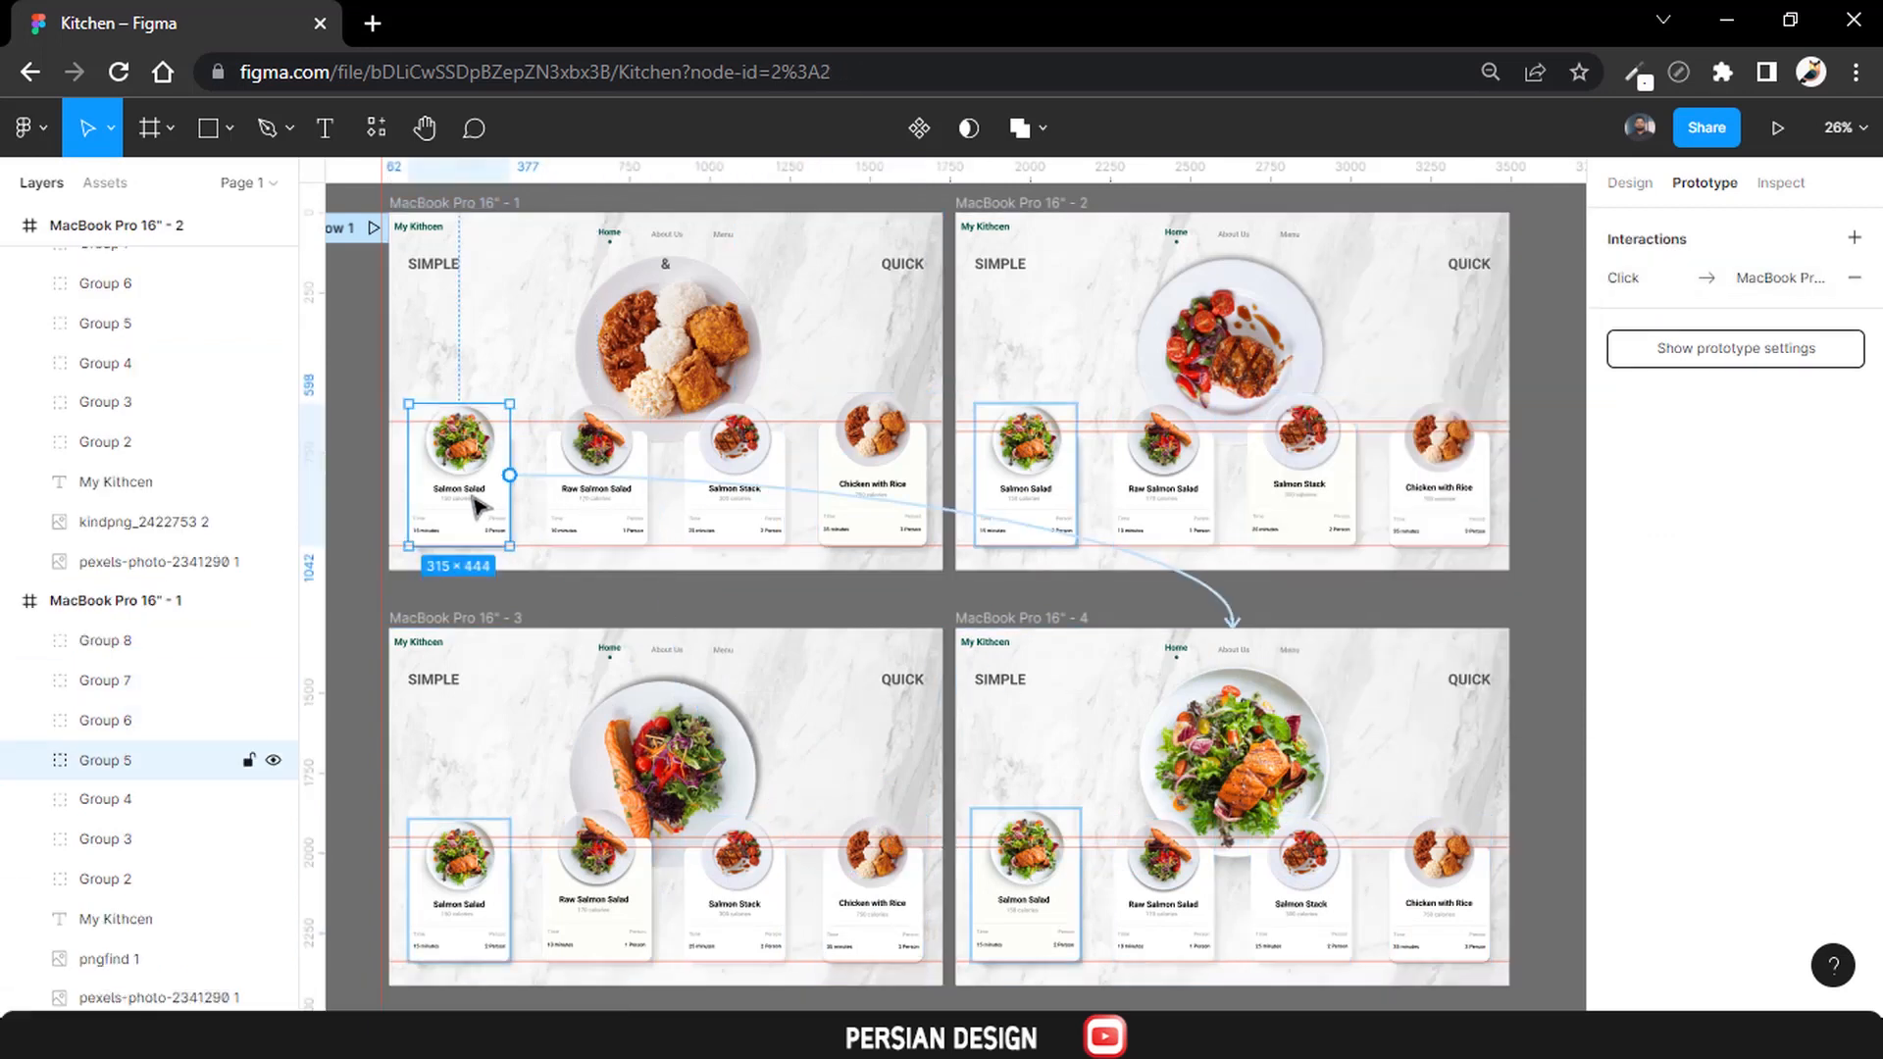
left_click(1026, 491)
left_click(1163, 490)
left_click(1287, 502)
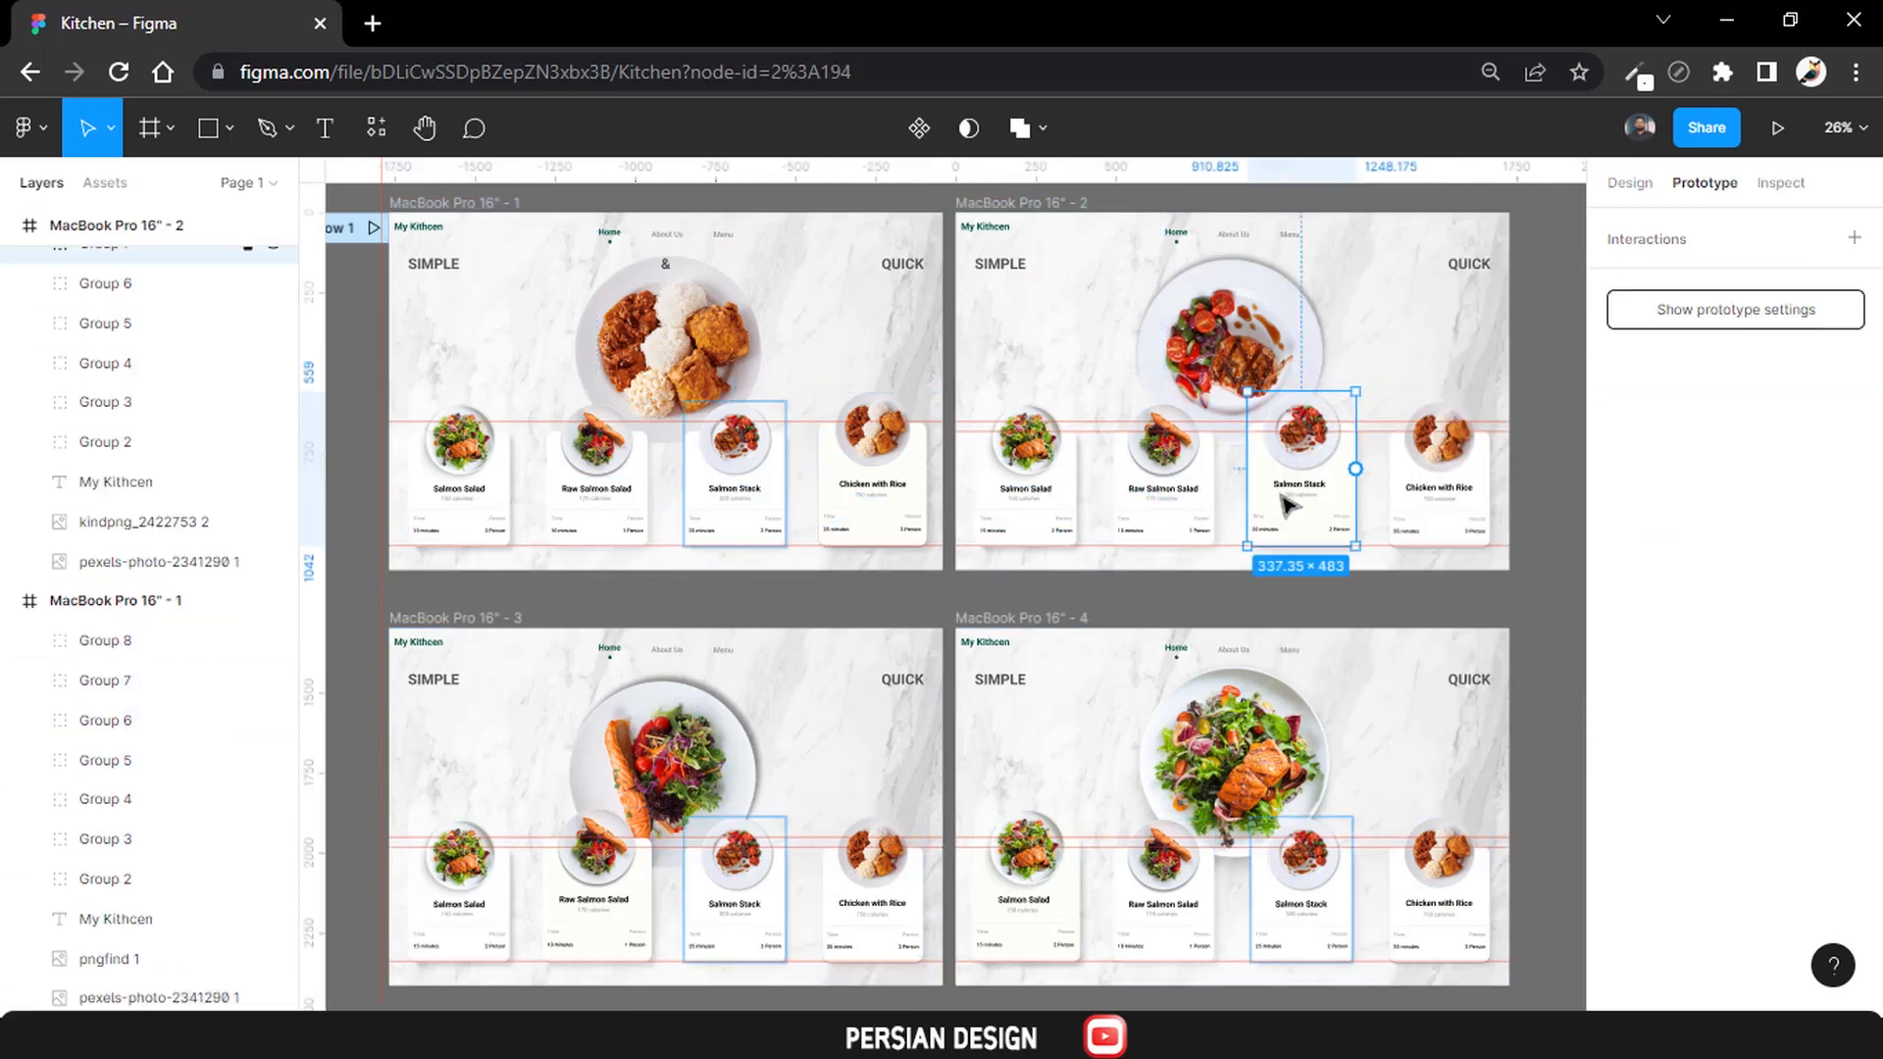
left_click(1393, 484)
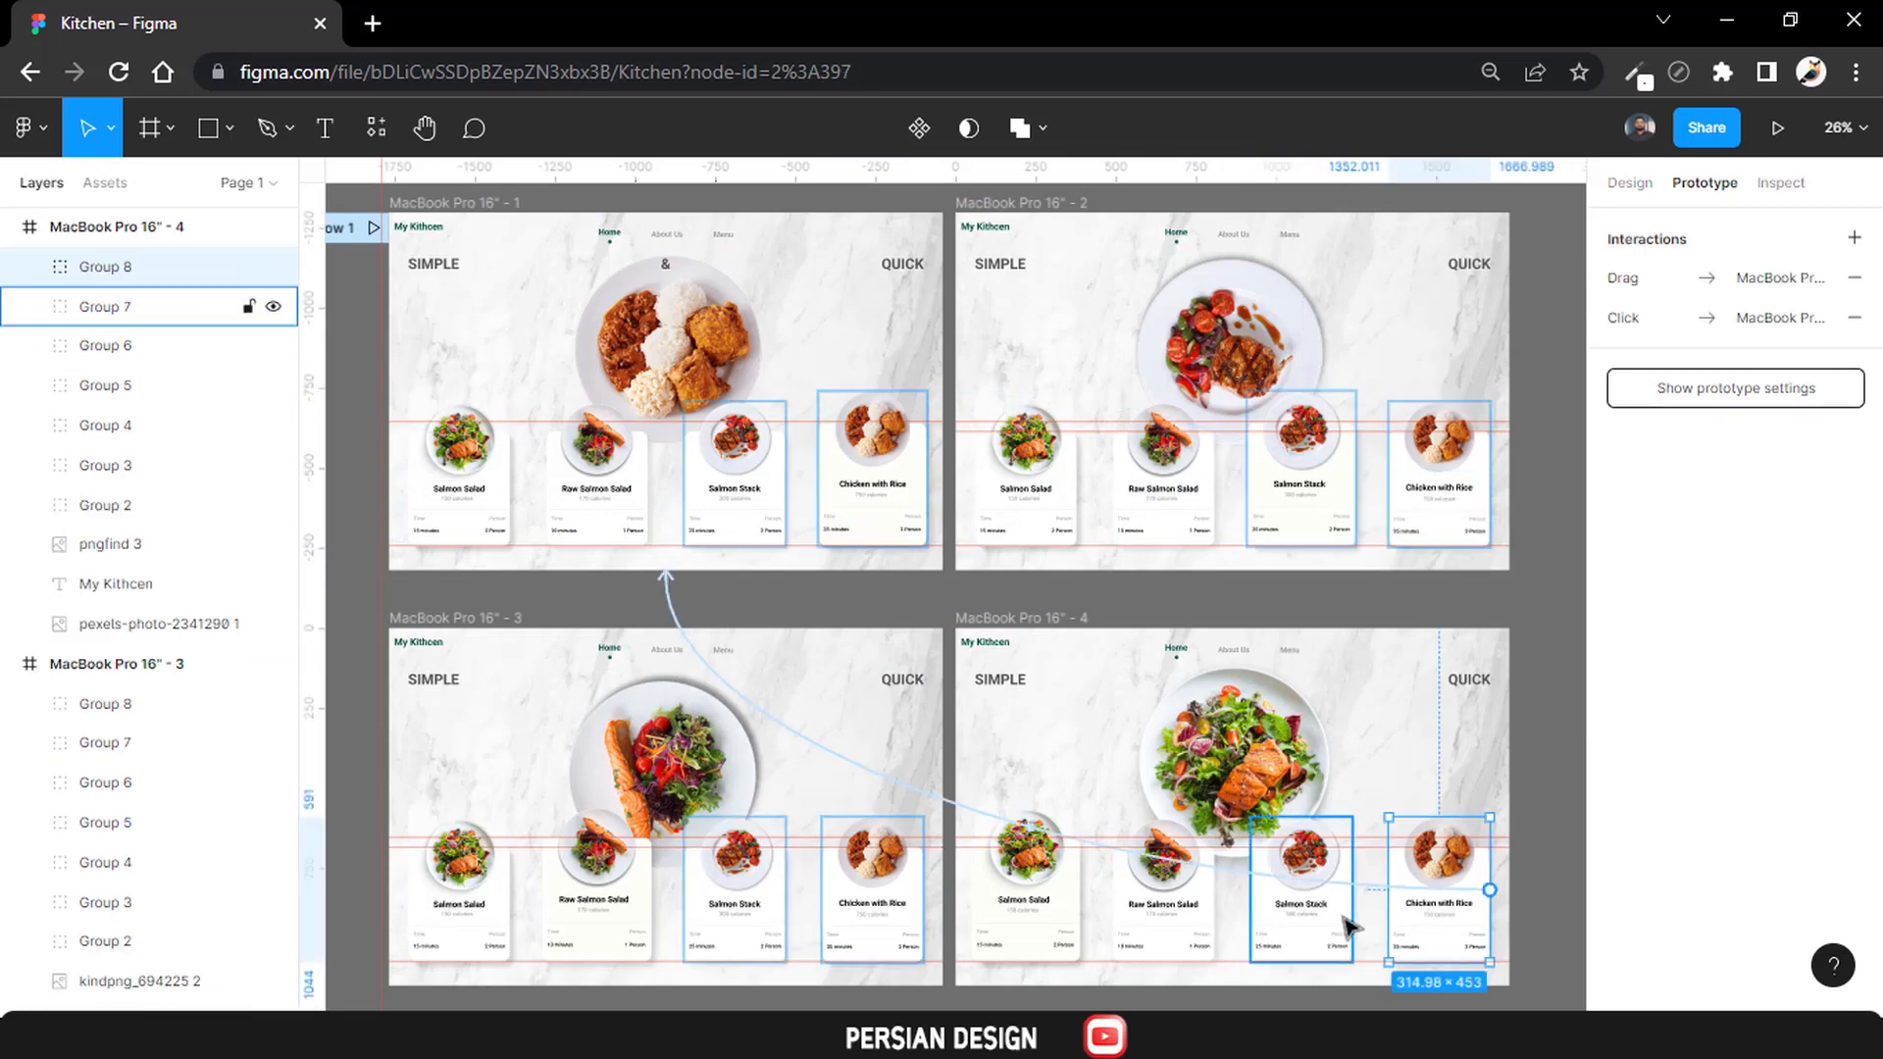
left_click(1457, 500)
left_click(1311, 892)
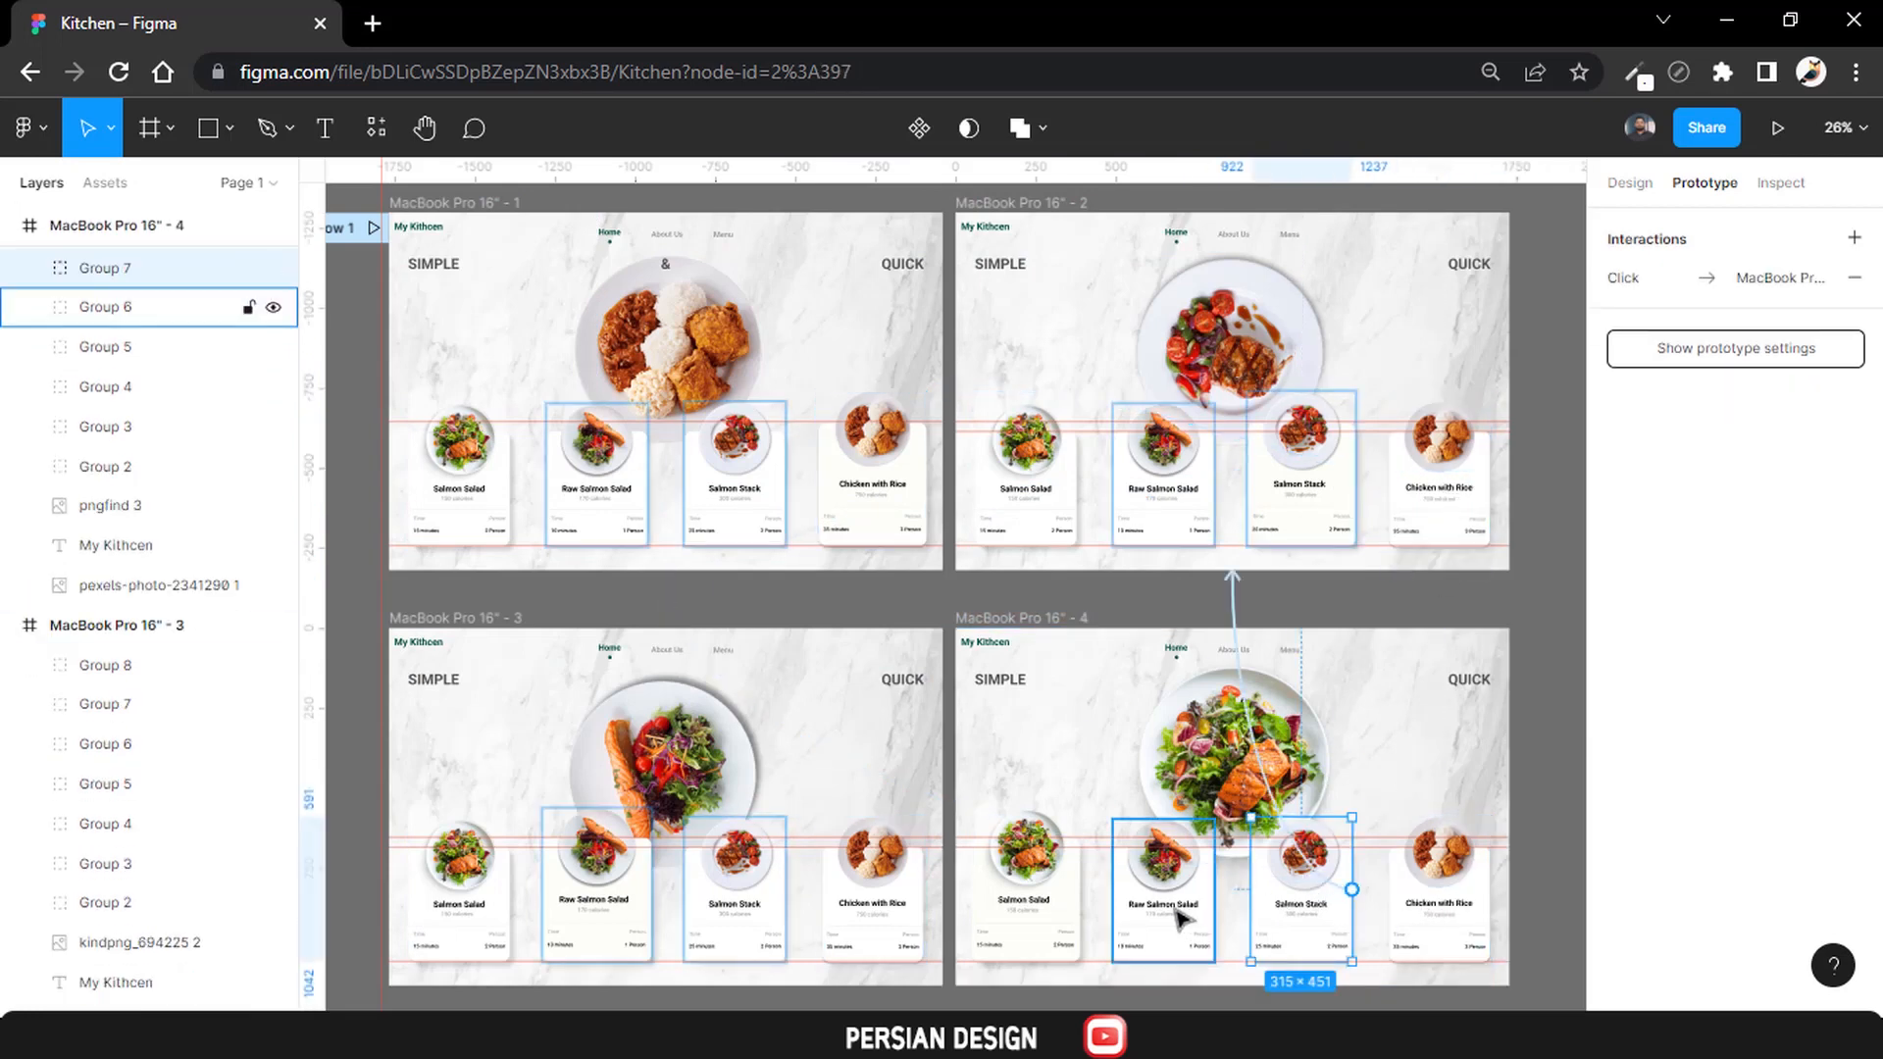
left_click(1072, 907)
left_click(873, 944)
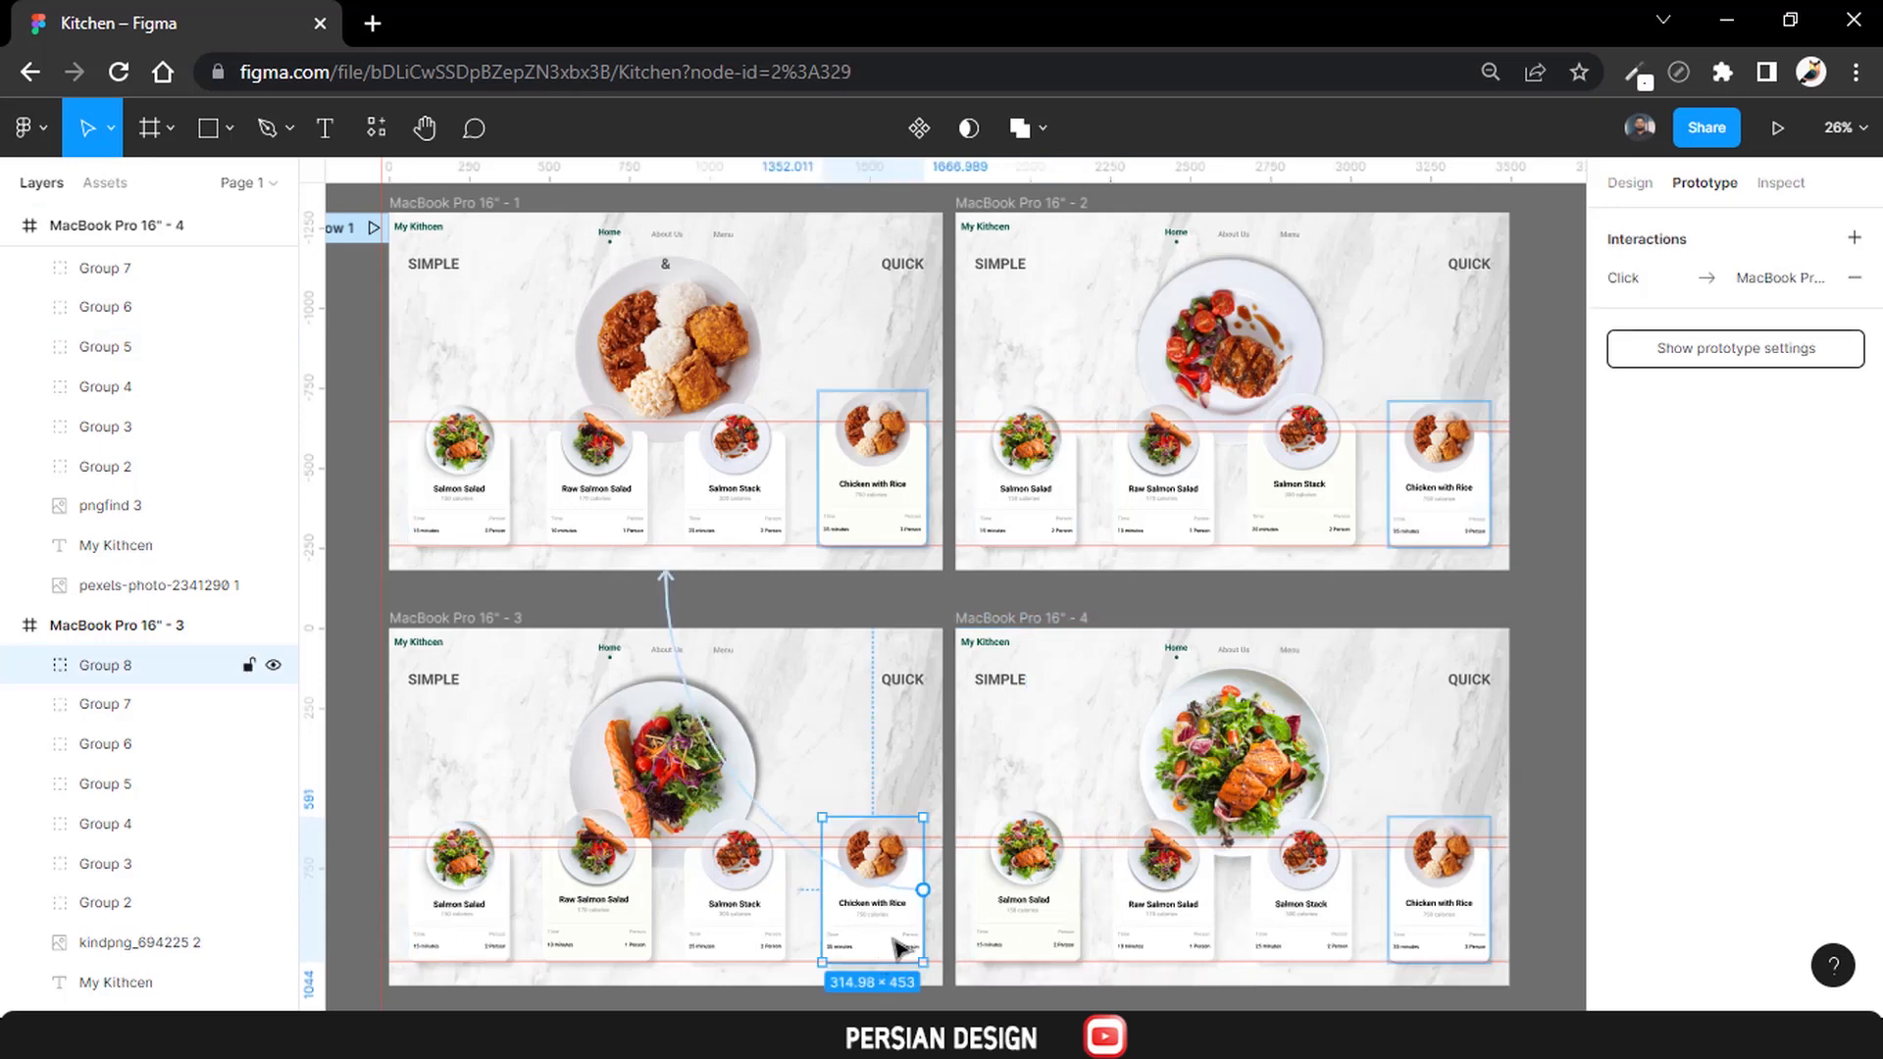
left_click(738, 917)
left_click(596, 917)
left_click(495, 921)
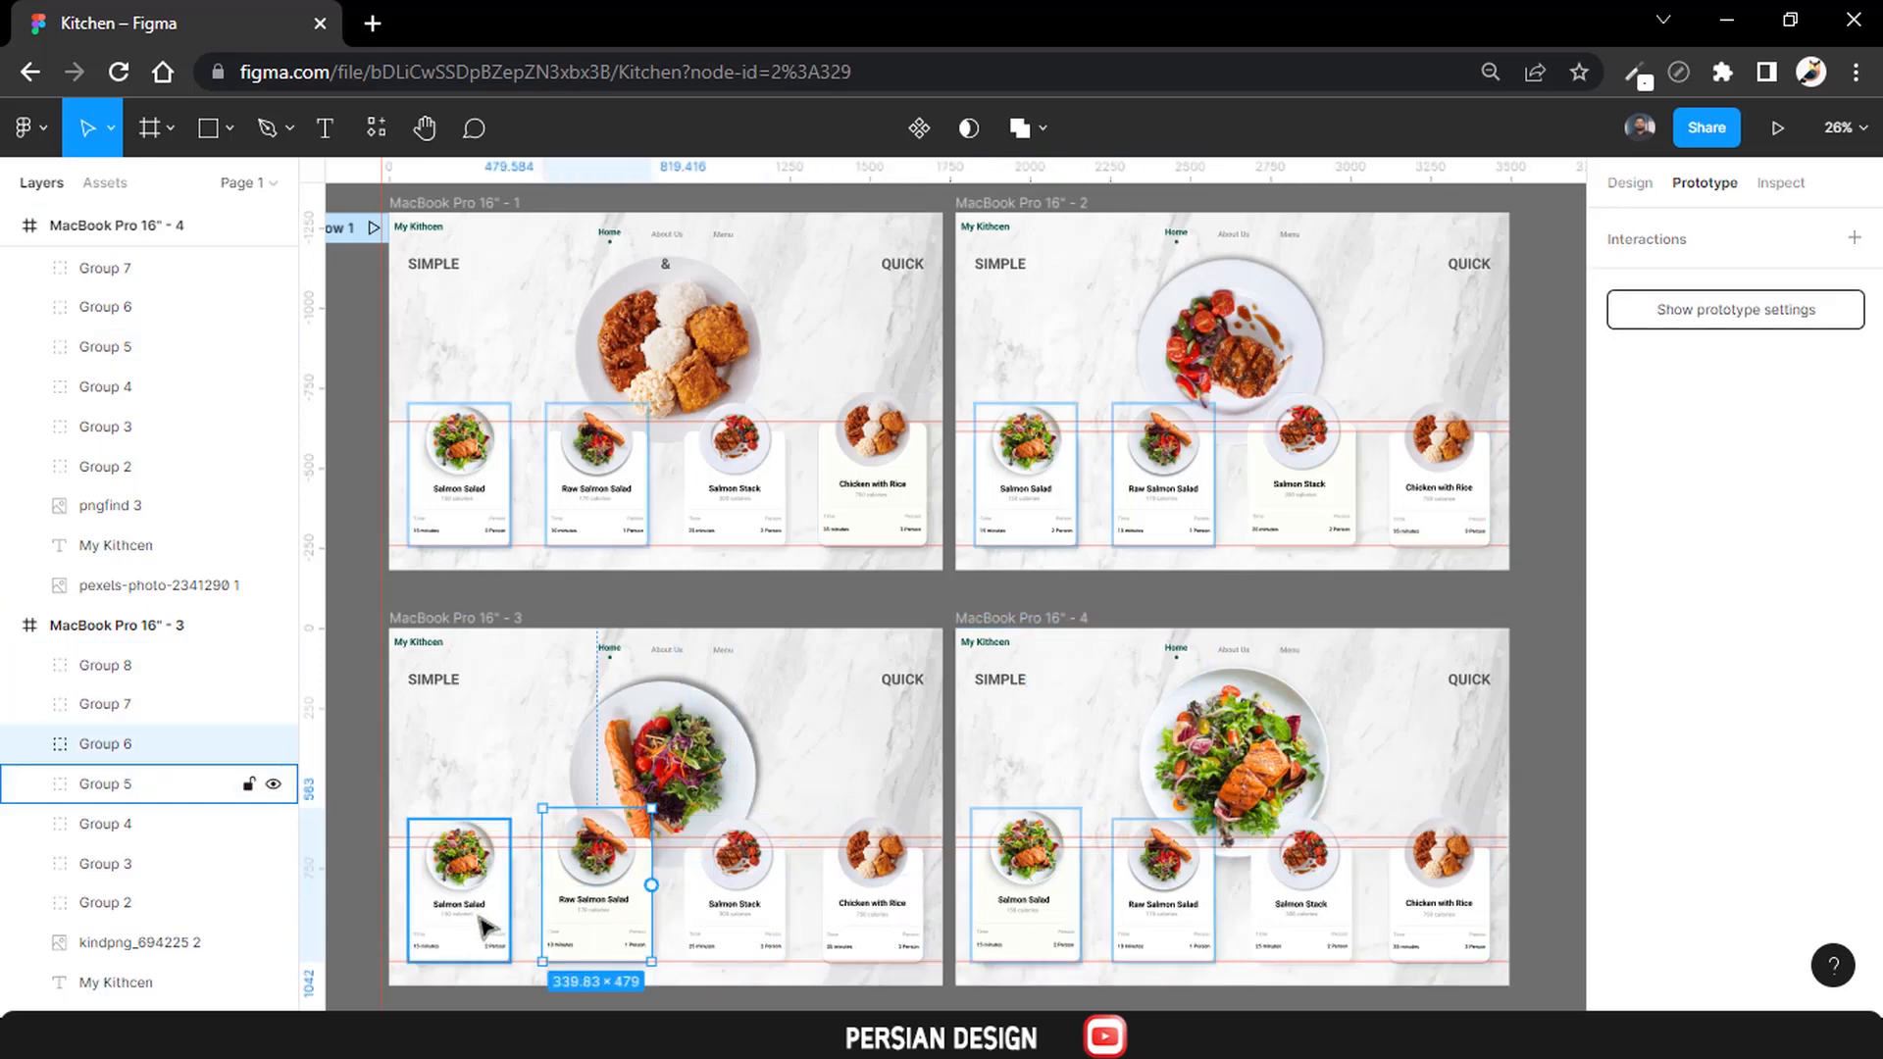
left_click(1581, 308)
Present the prototype and test the transitions by switching between the Salmon Stack, Raw Salmon Salad and Salmon Salad cards.
left_click(1774, 130)
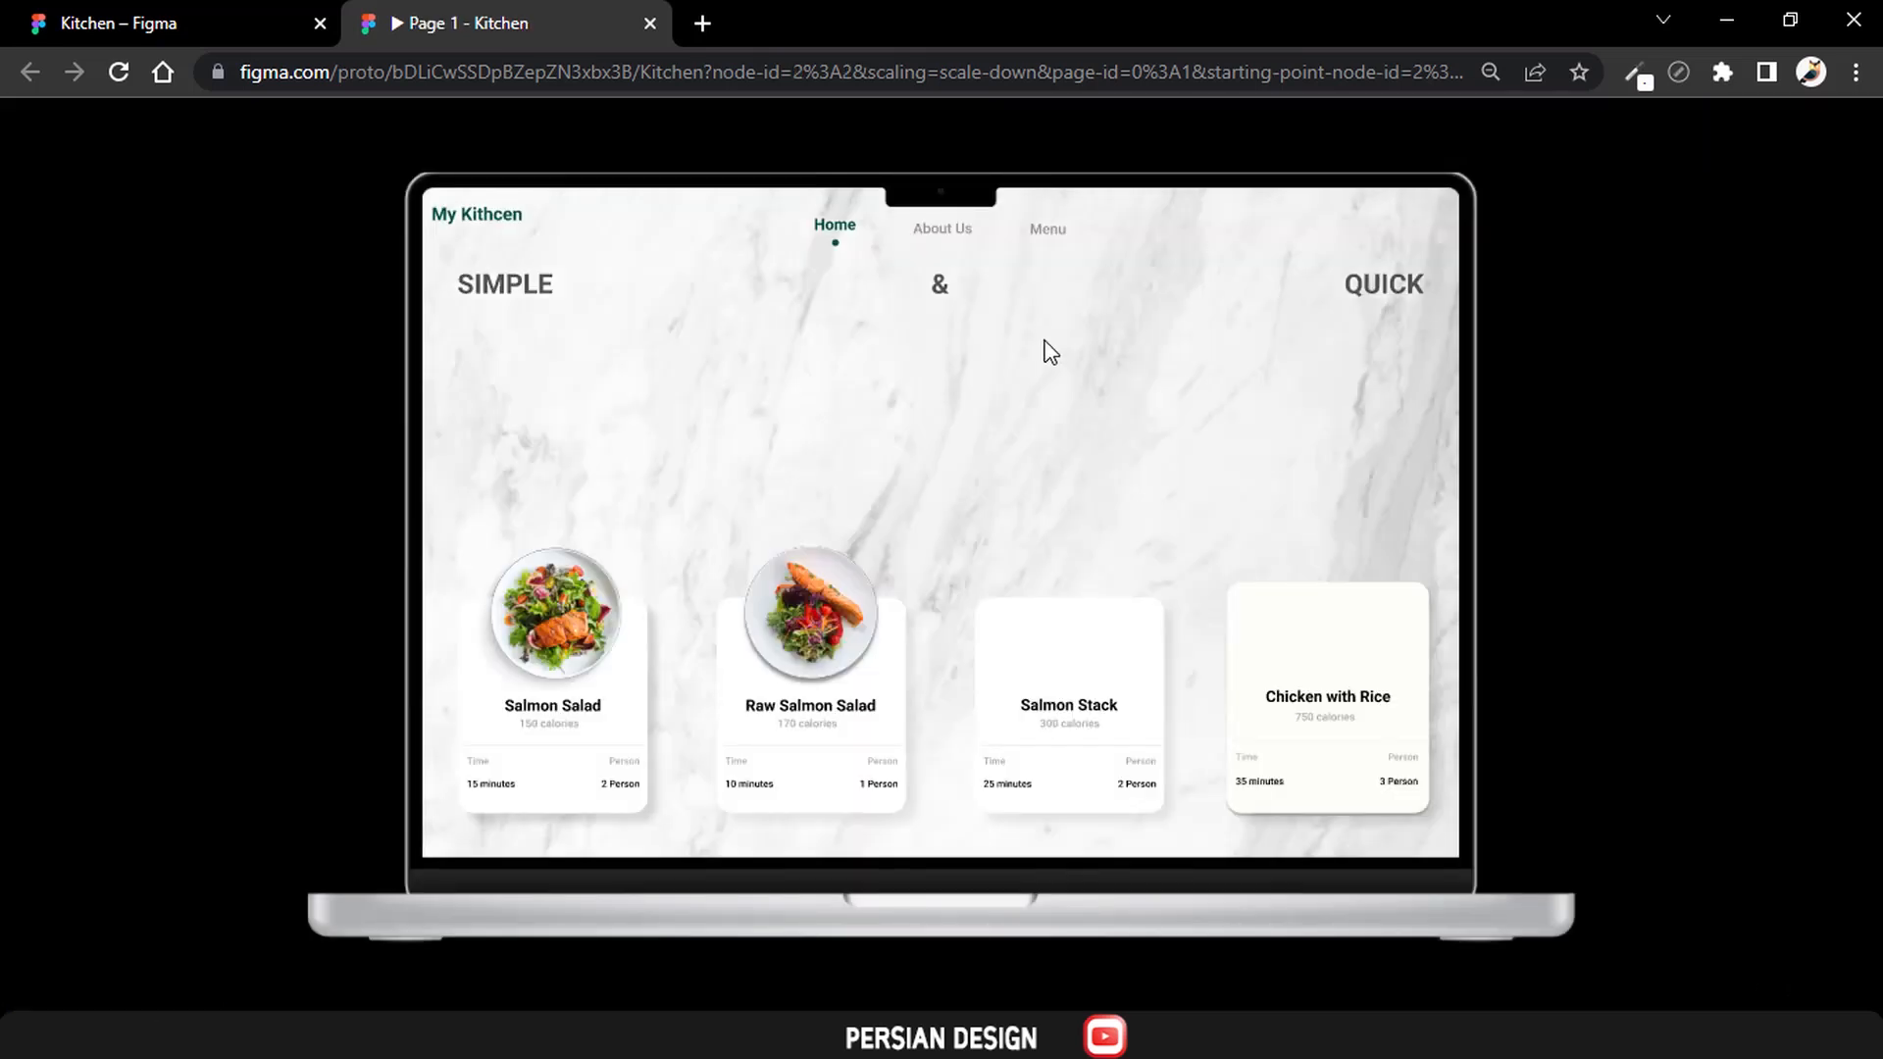
left_click(1076, 664)
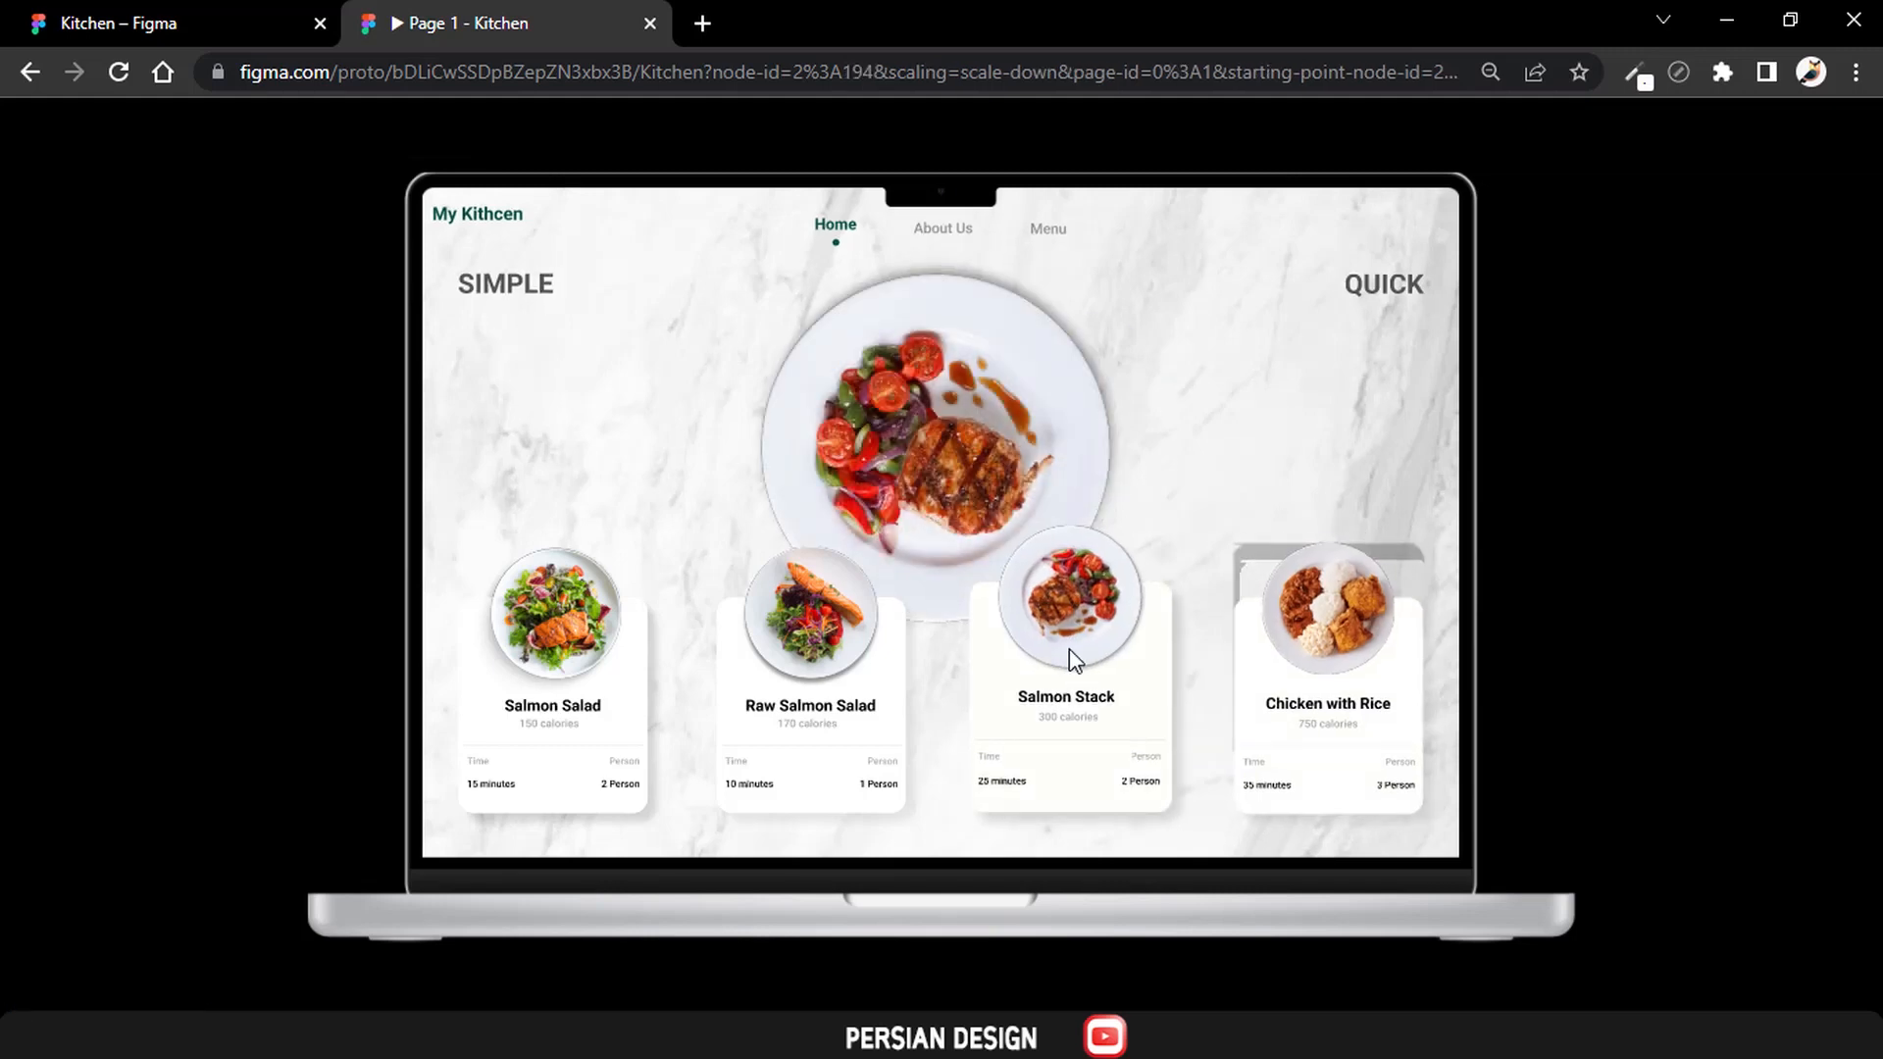
left_click(810, 628)
left_click(609, 682)
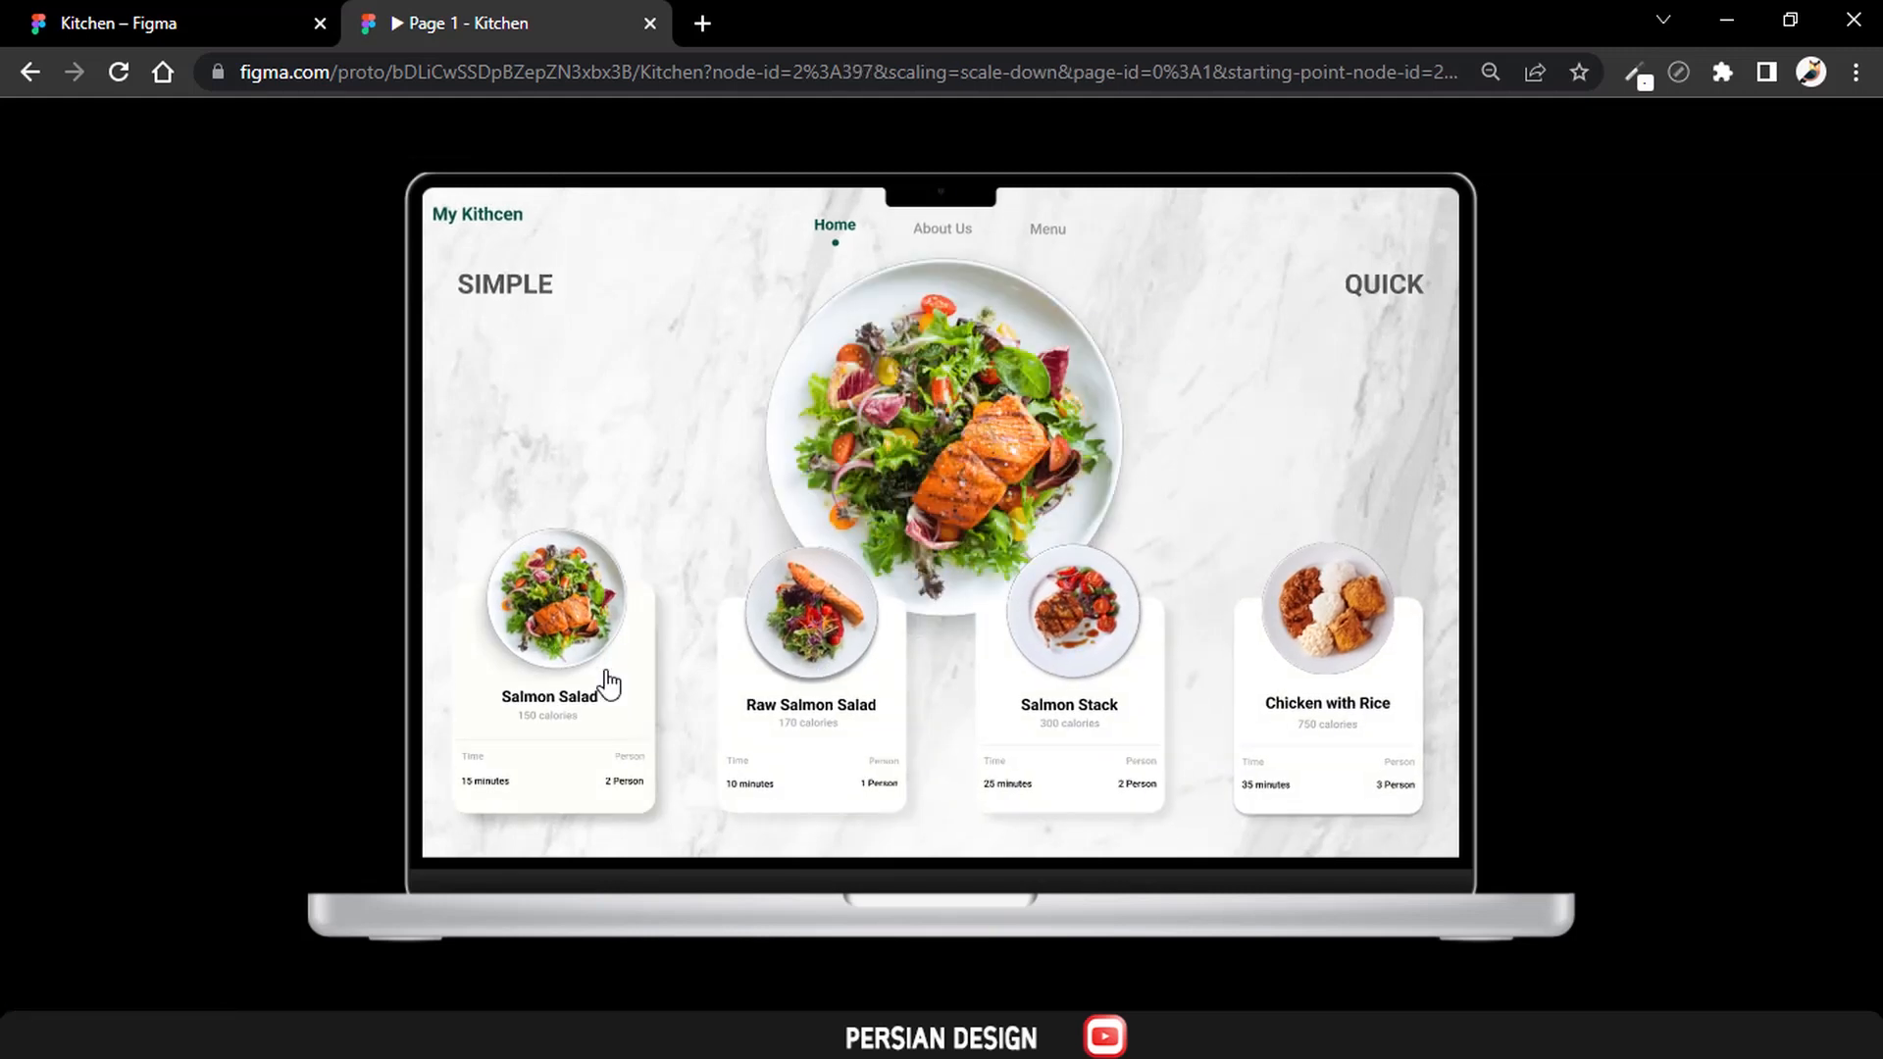
left_click(1038, 691)
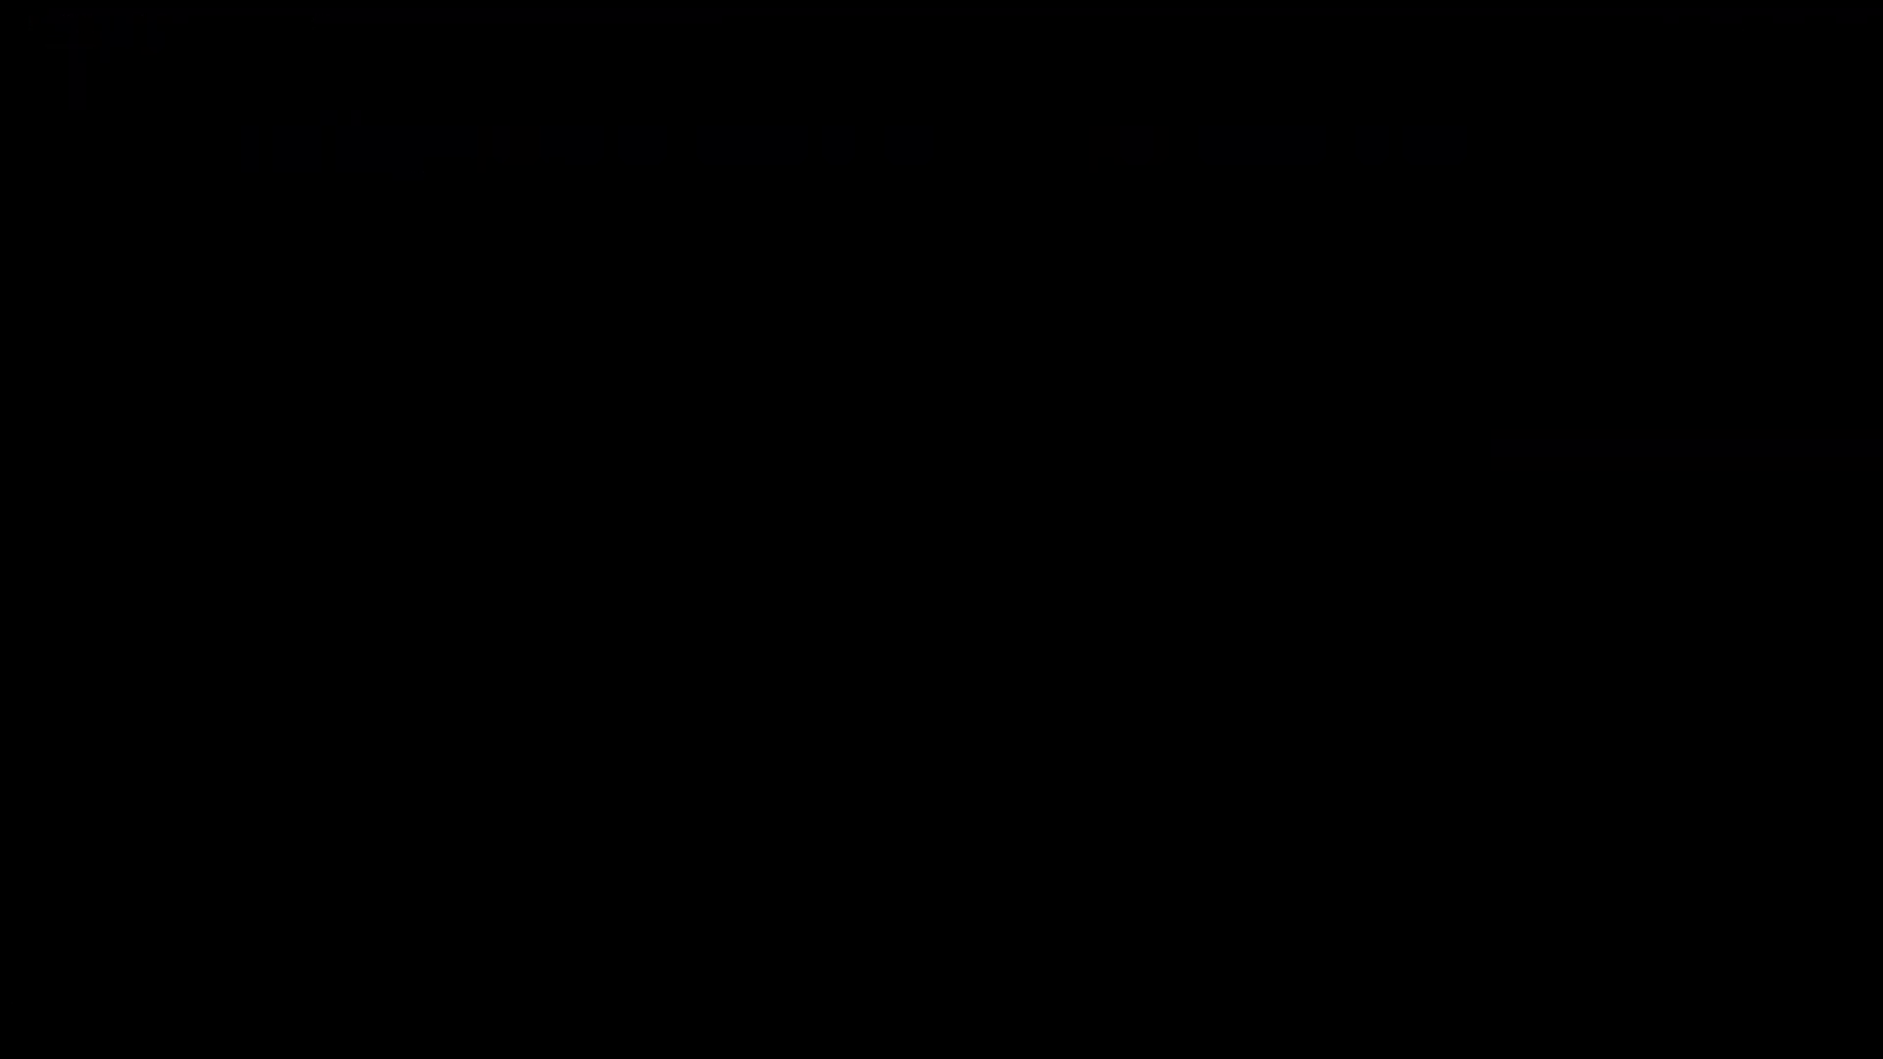